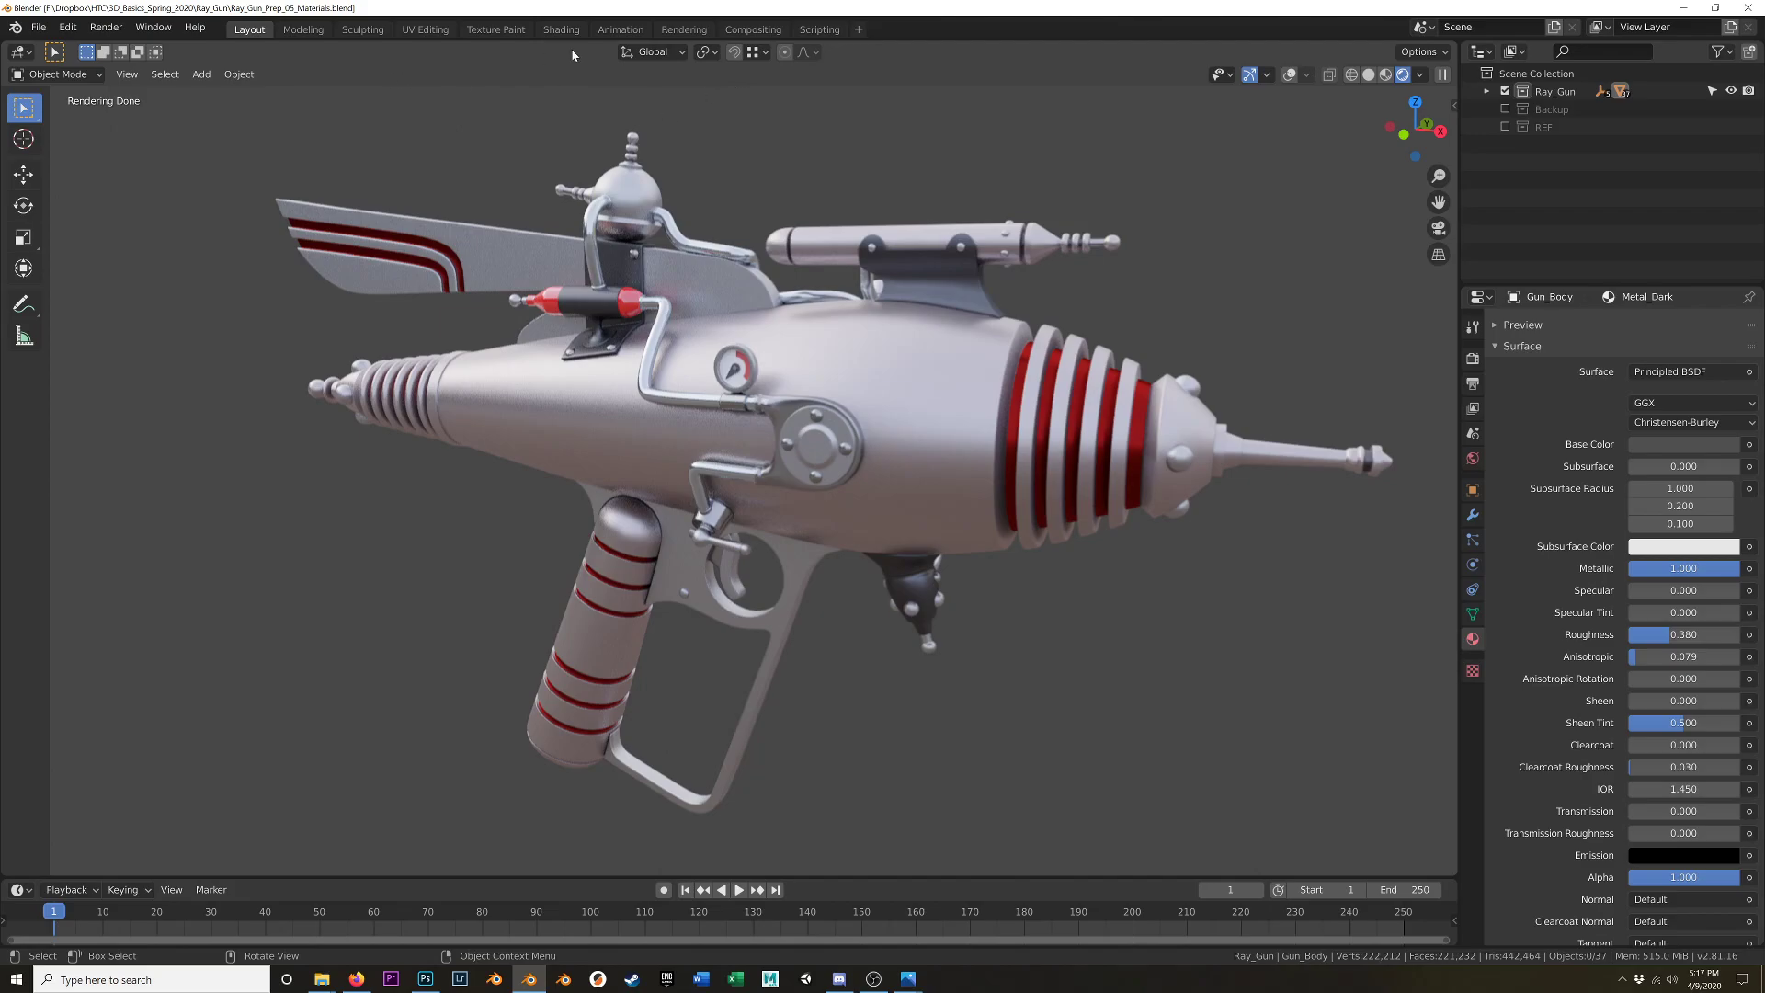
- Inspect the rendered ray gun from several angles and switch the viewport to Material Preview shading
mouse_move(726, 384)
middle_mouse_down()
mouse_move(873, 358)
mouse_move(735, 360)
middle_mouse_up()
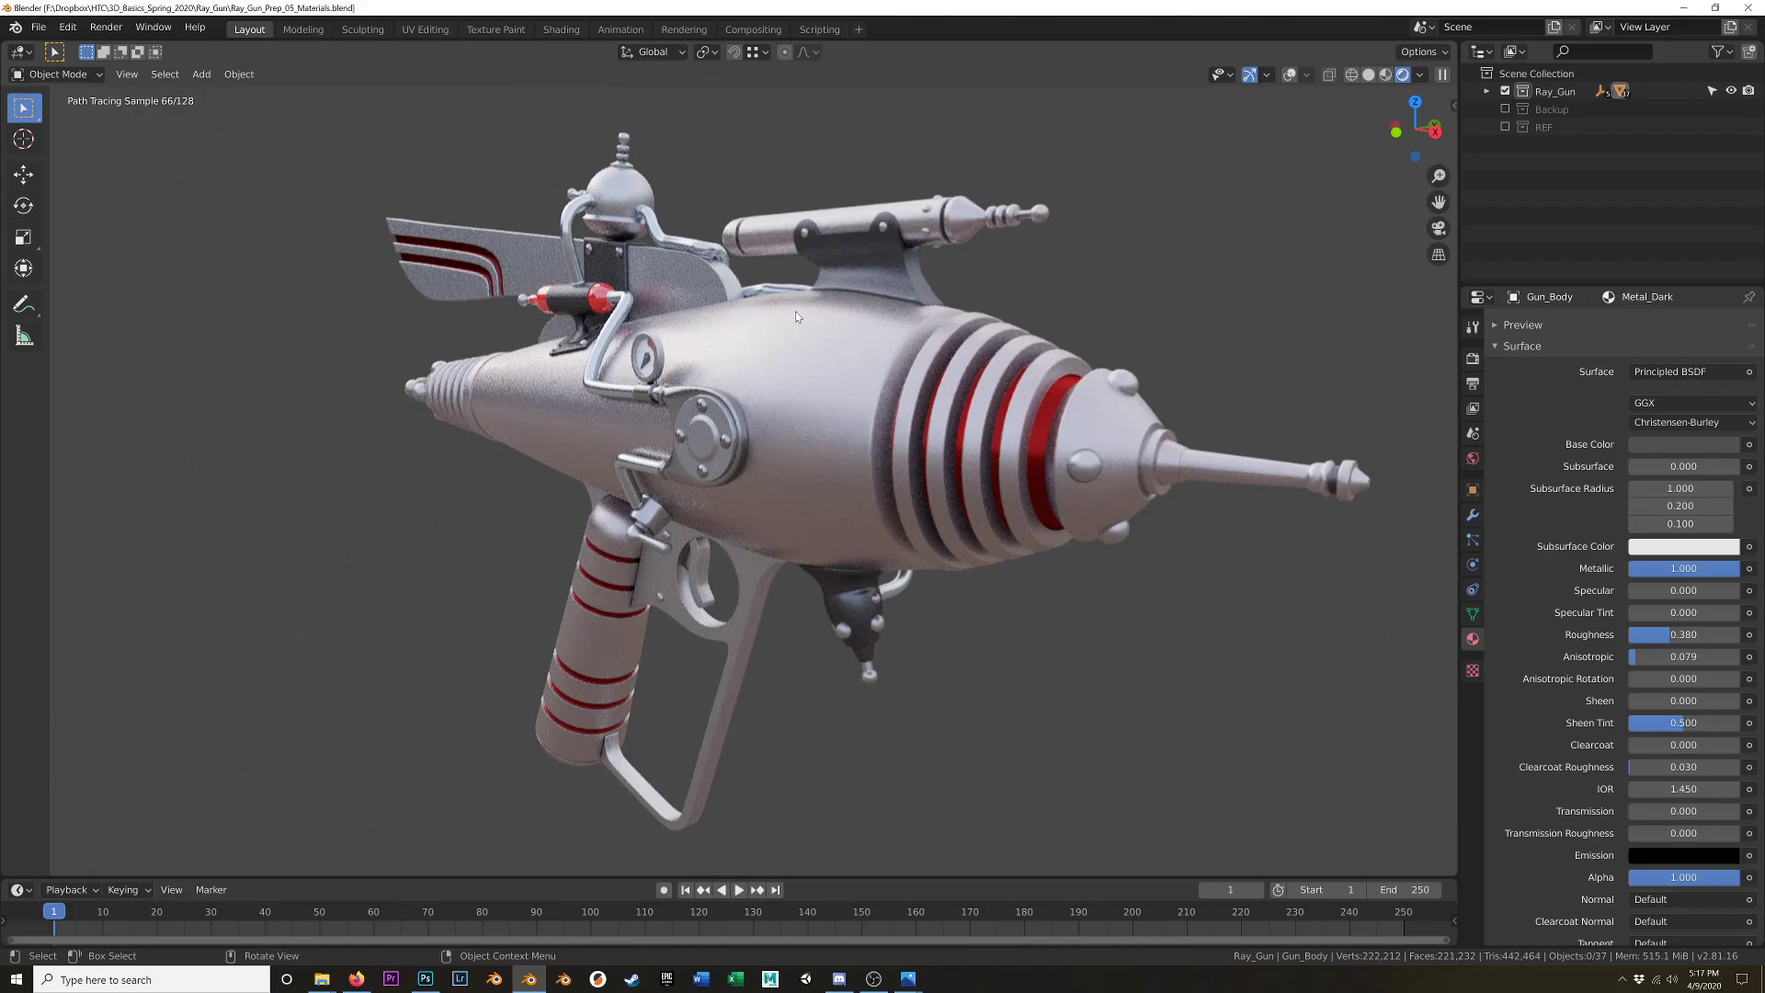
middle_click_drag(809, 351, 877, 457)
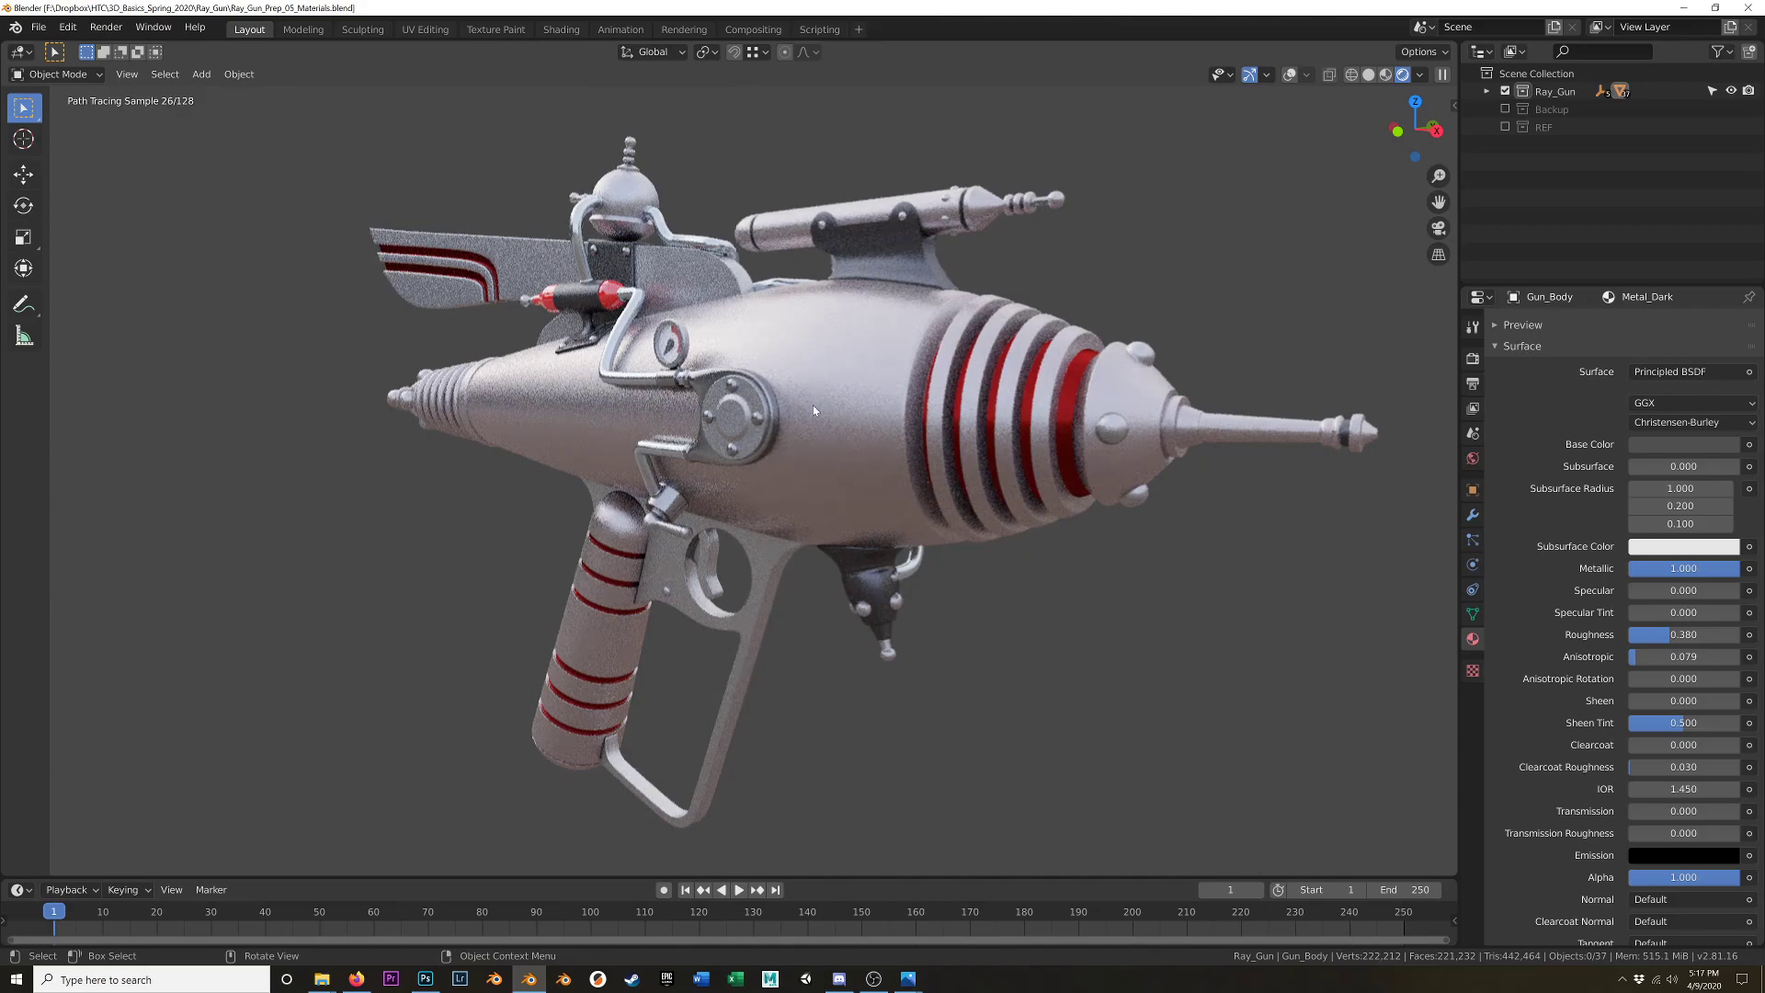
key("z")
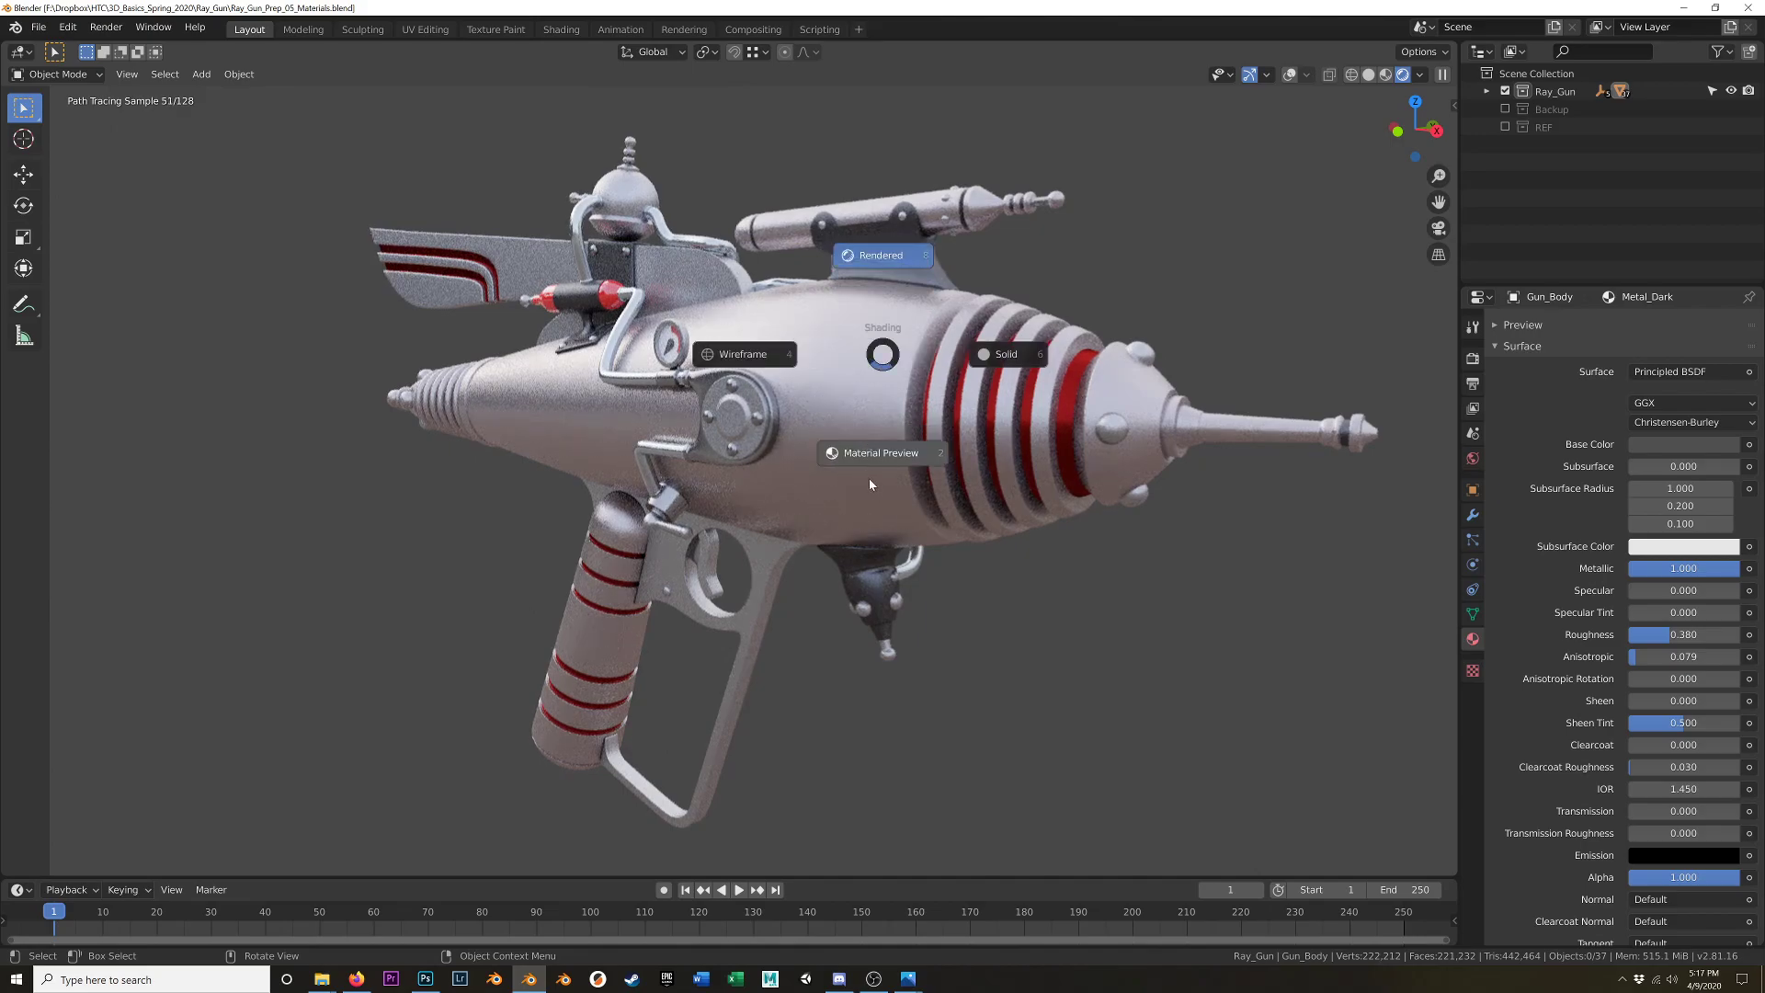
left_click(875, 454)
middle_click_drag(874, 461, 896, 467)
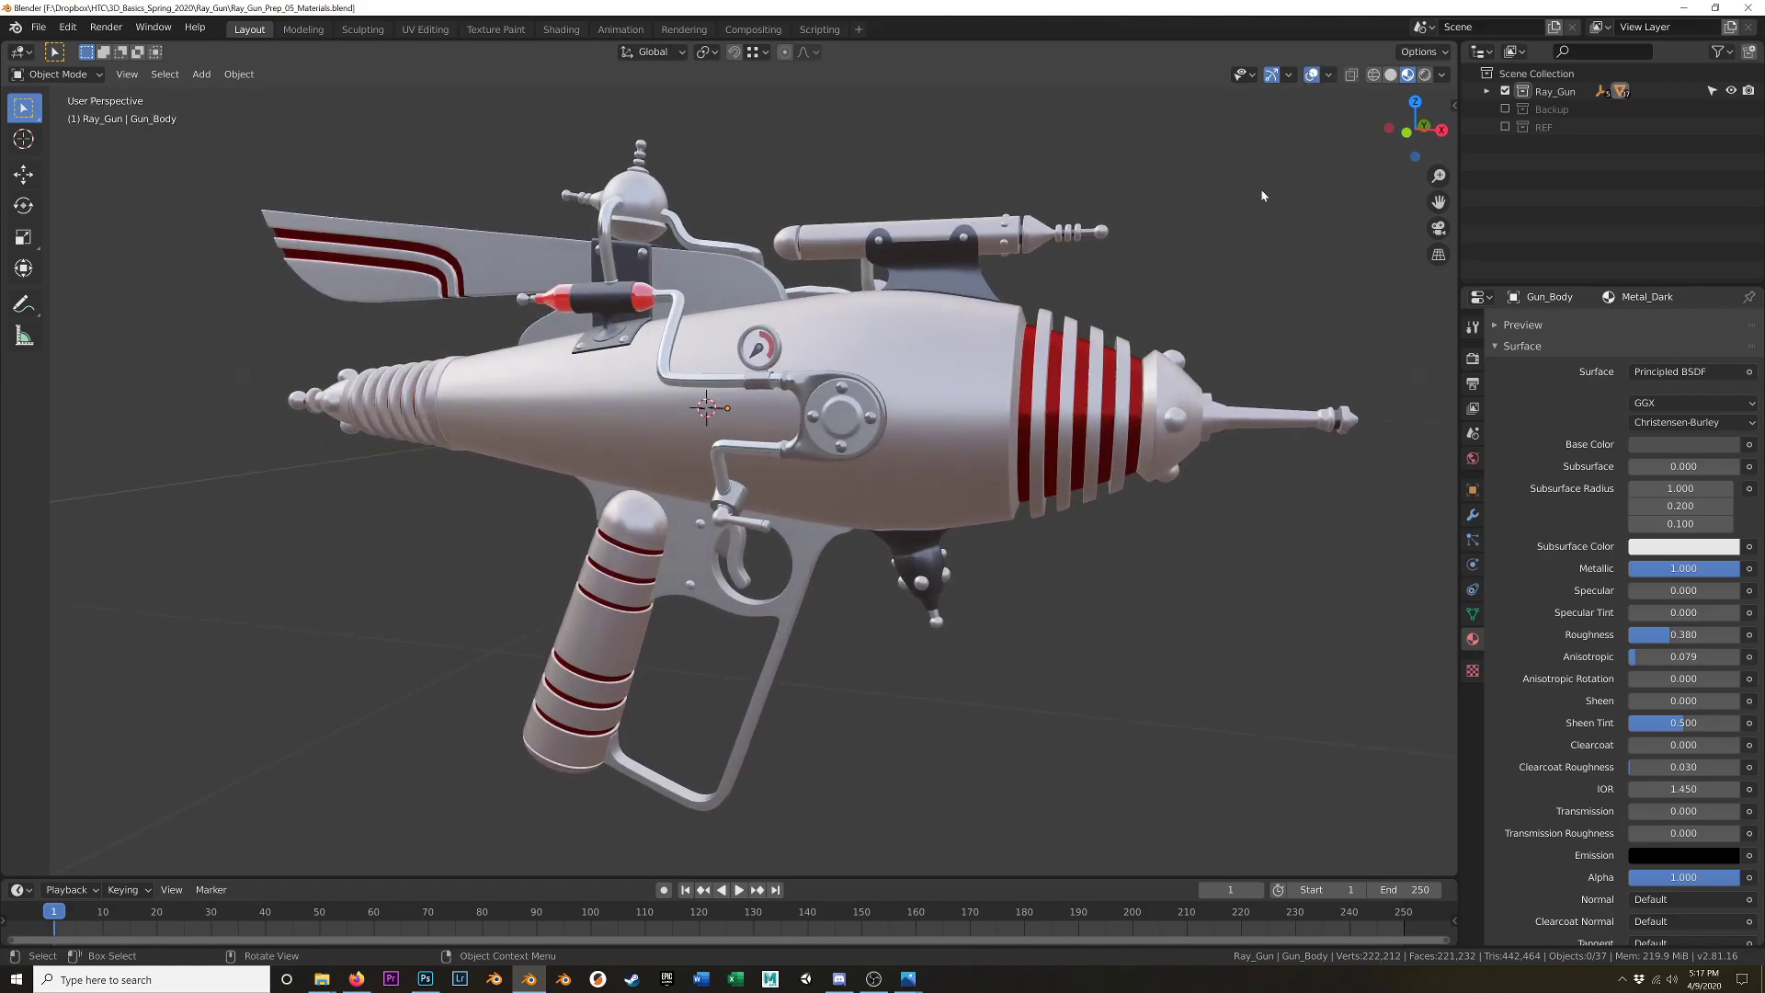
- Switch to the Photos app and examine the camera, car and product lighting reference images one after another
key("alt+Tab")
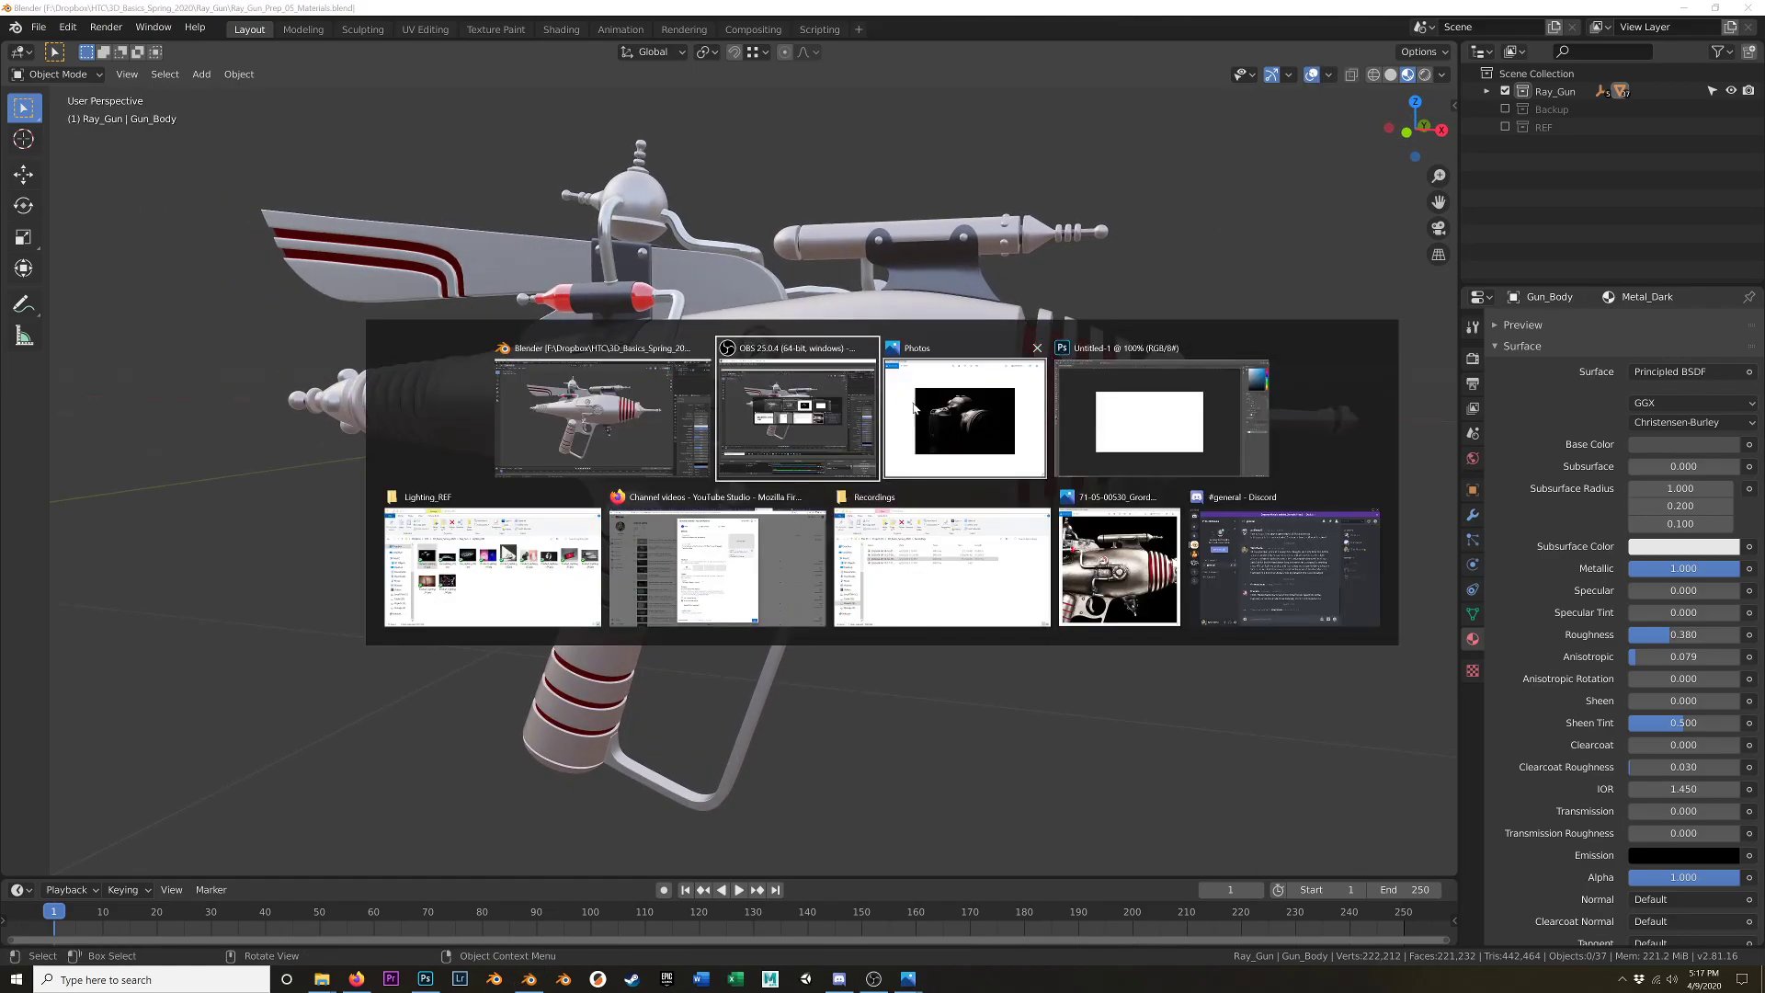
key("alt+Tab")
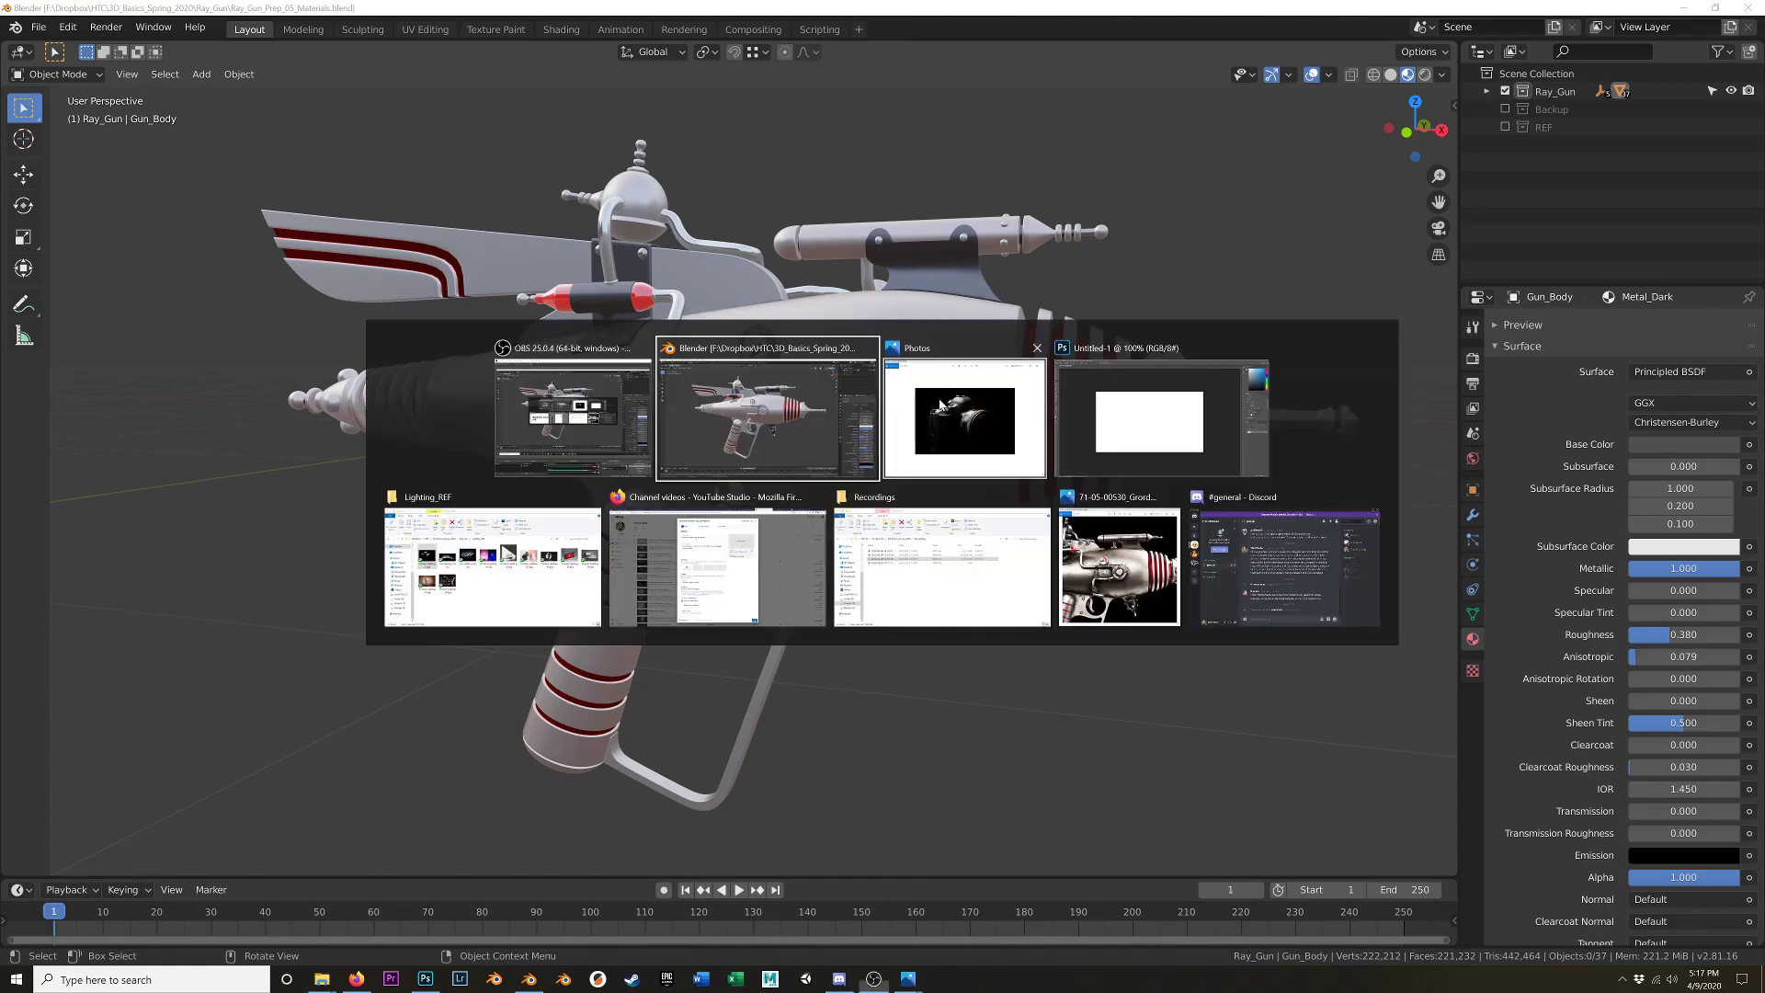
left_click(948, 401)
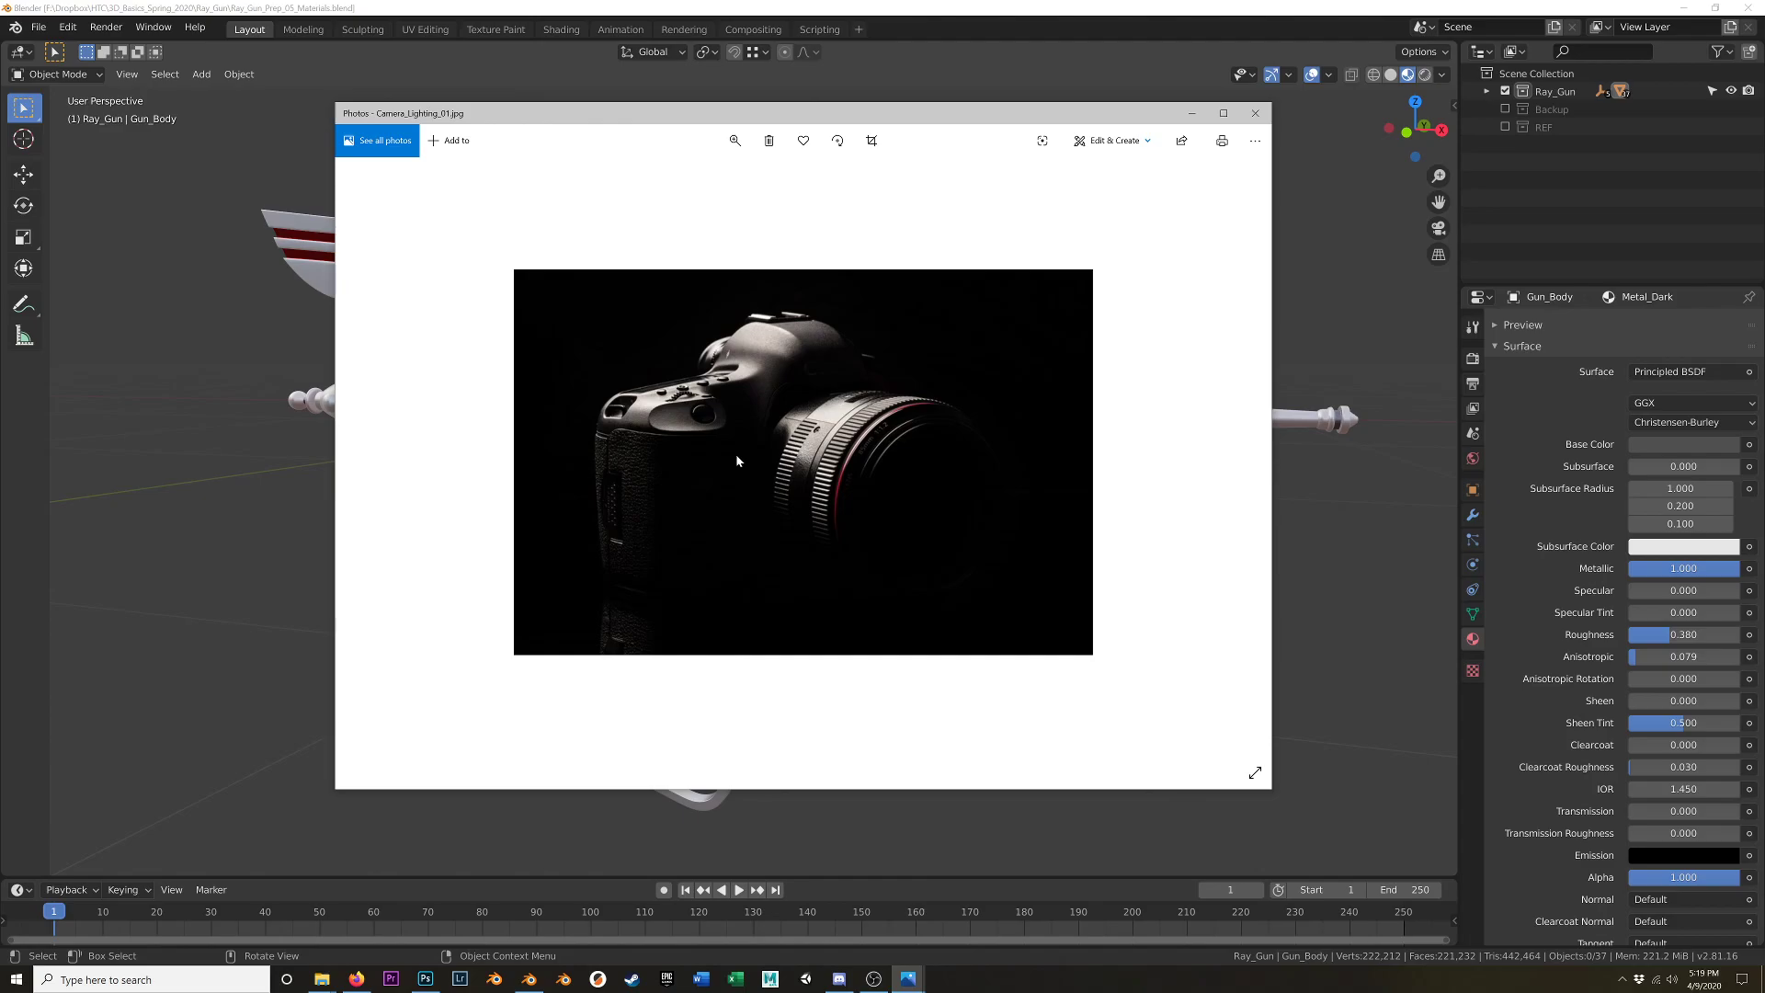
left_click(1236, 460)
left_click(1236, 459)
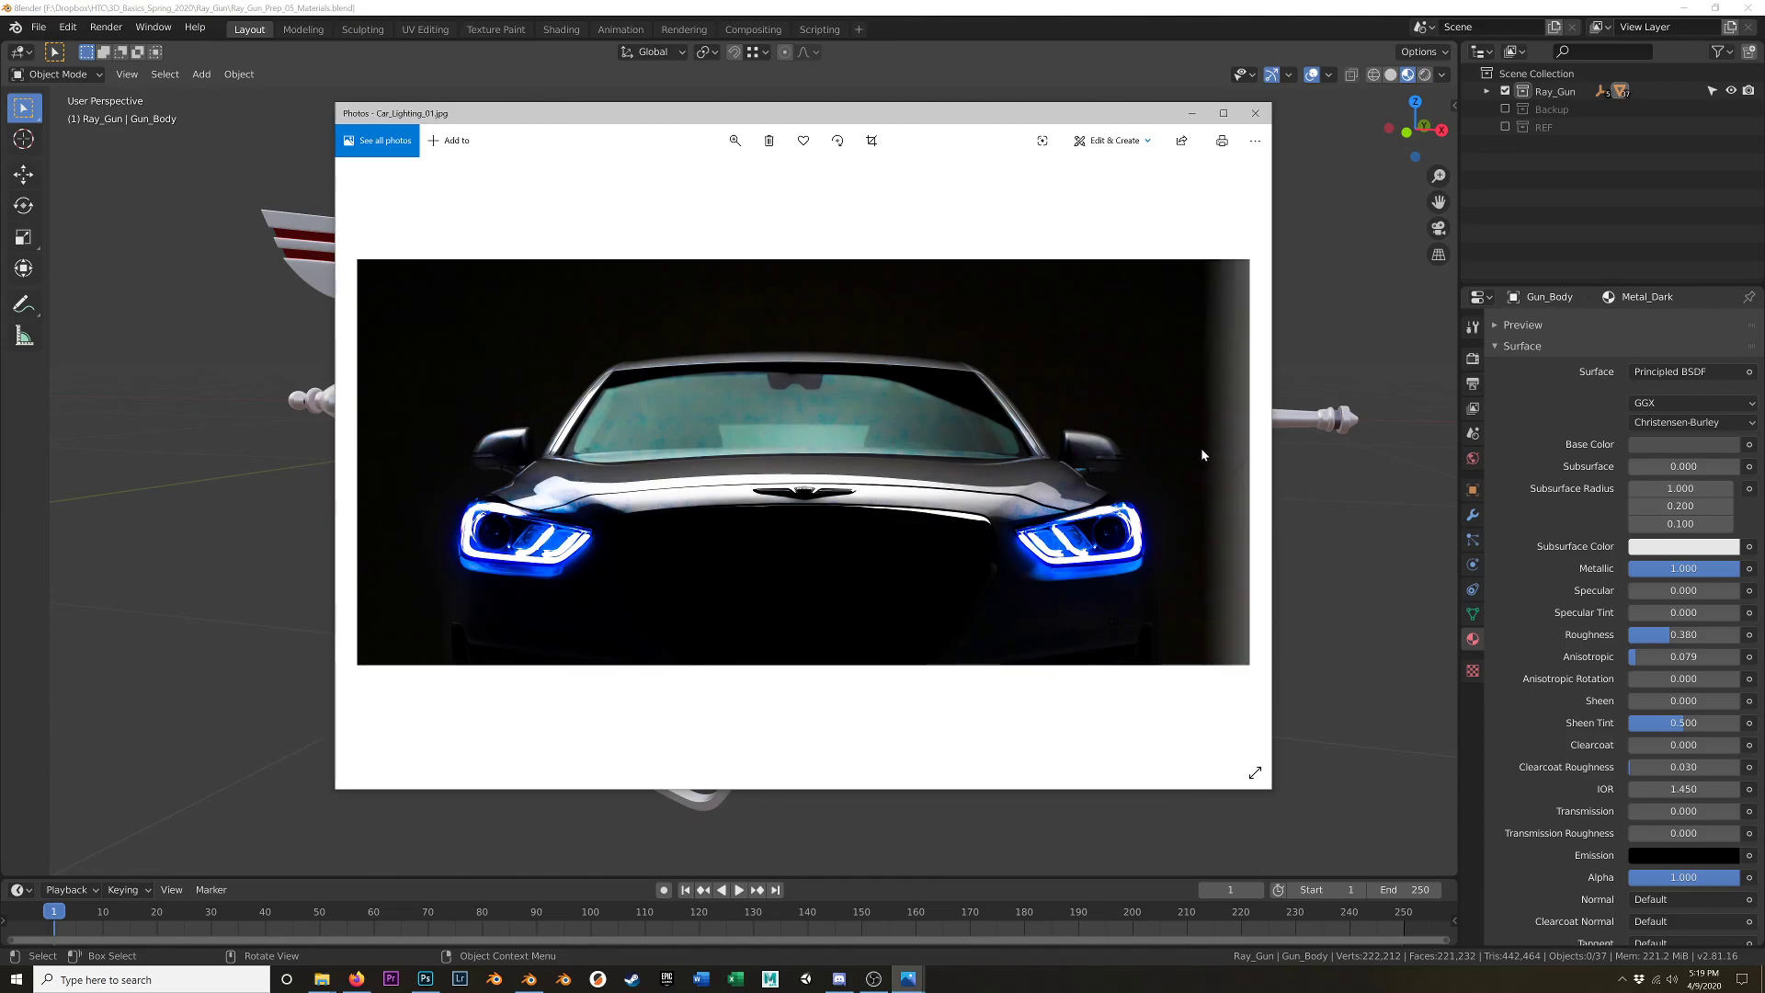
left_click(1237, 461)
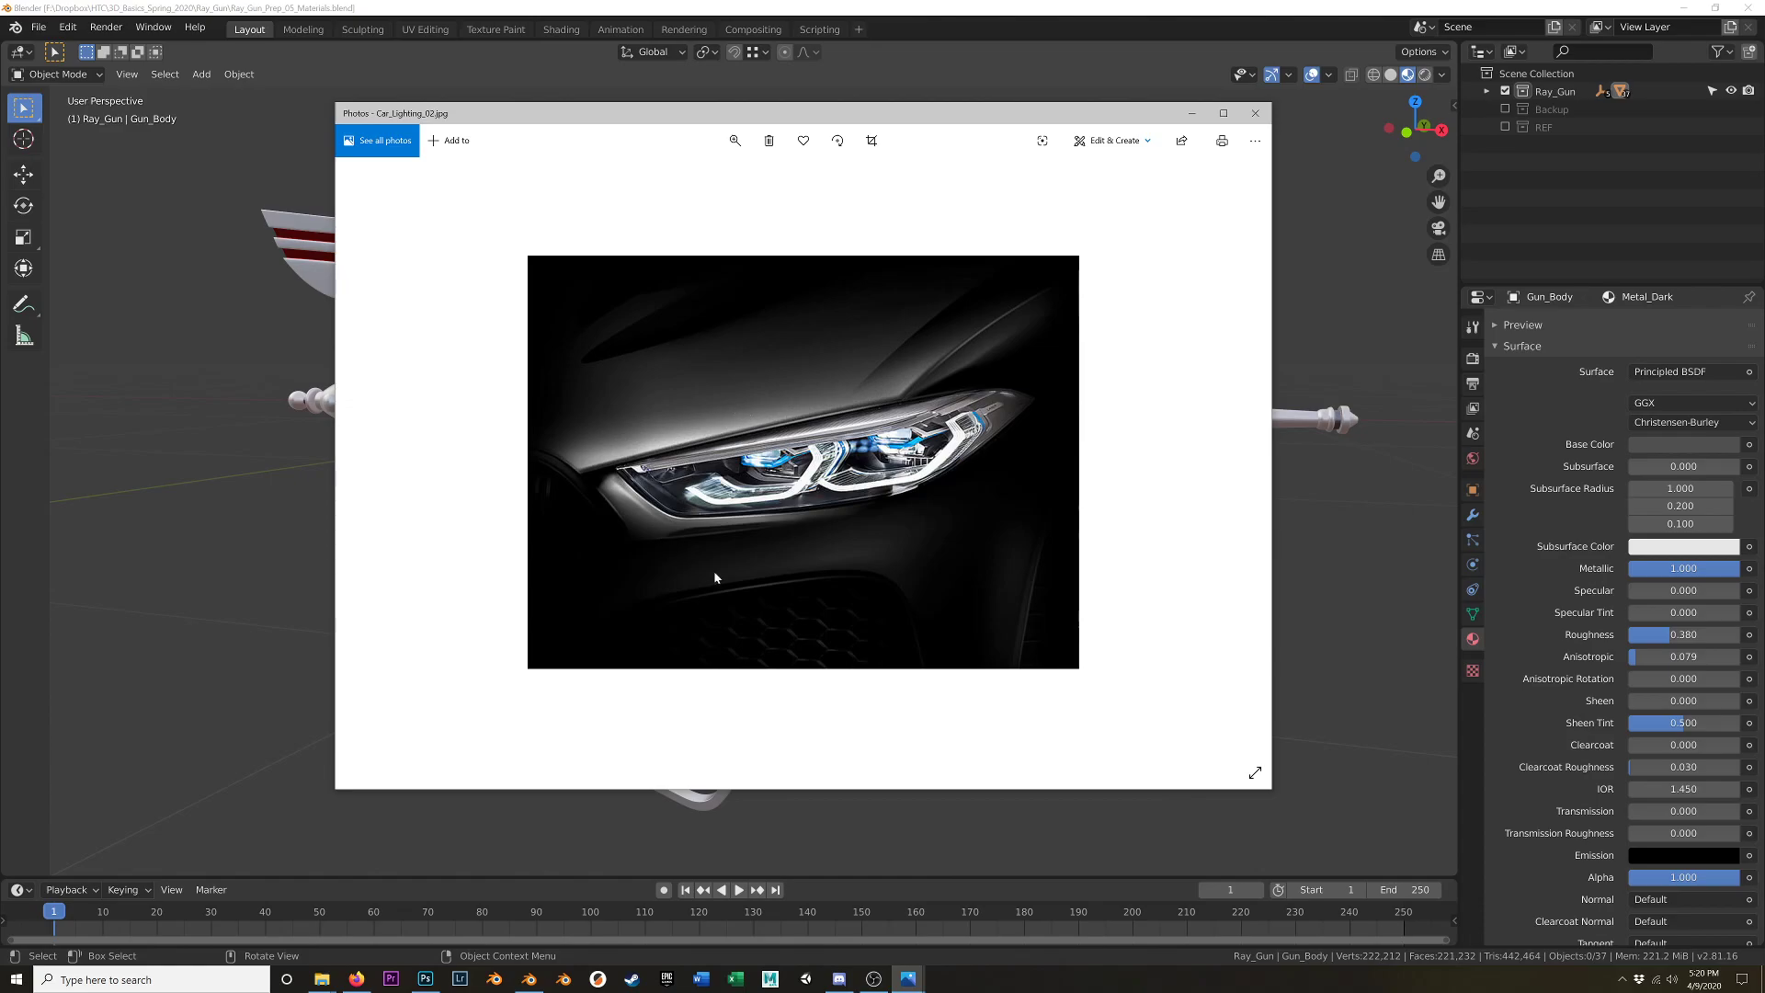
left_click(1245, 463)
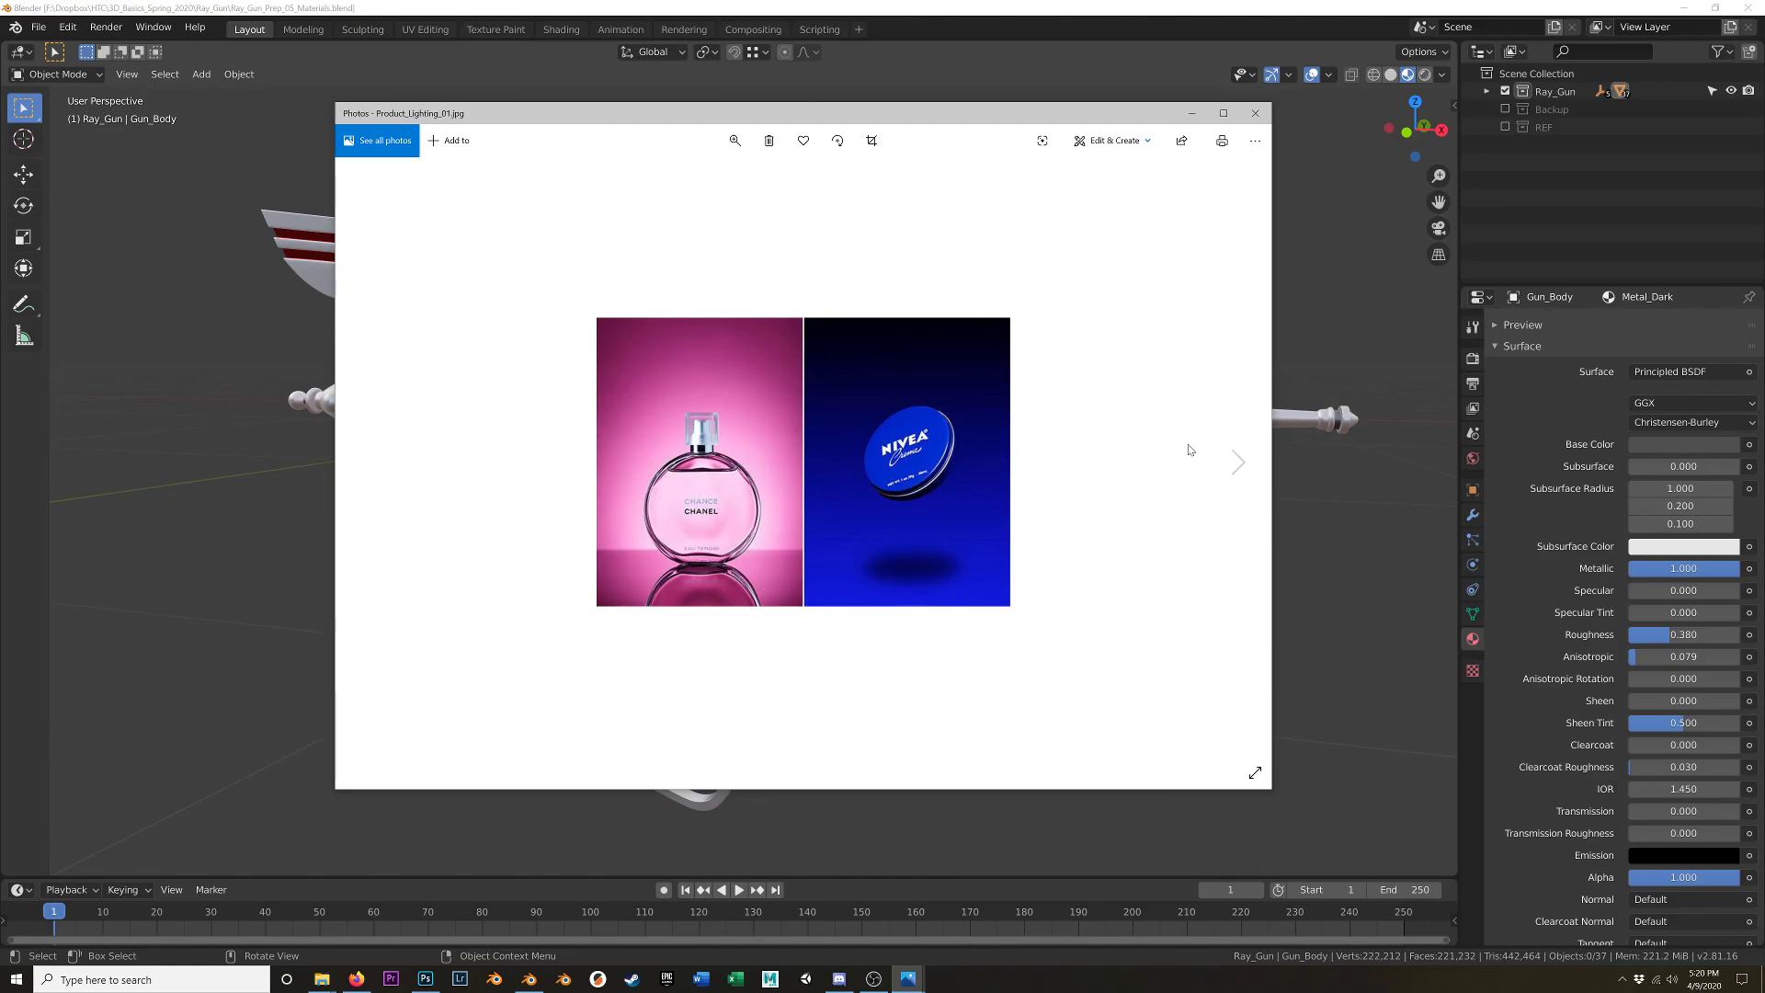
left_click(1236, 461)
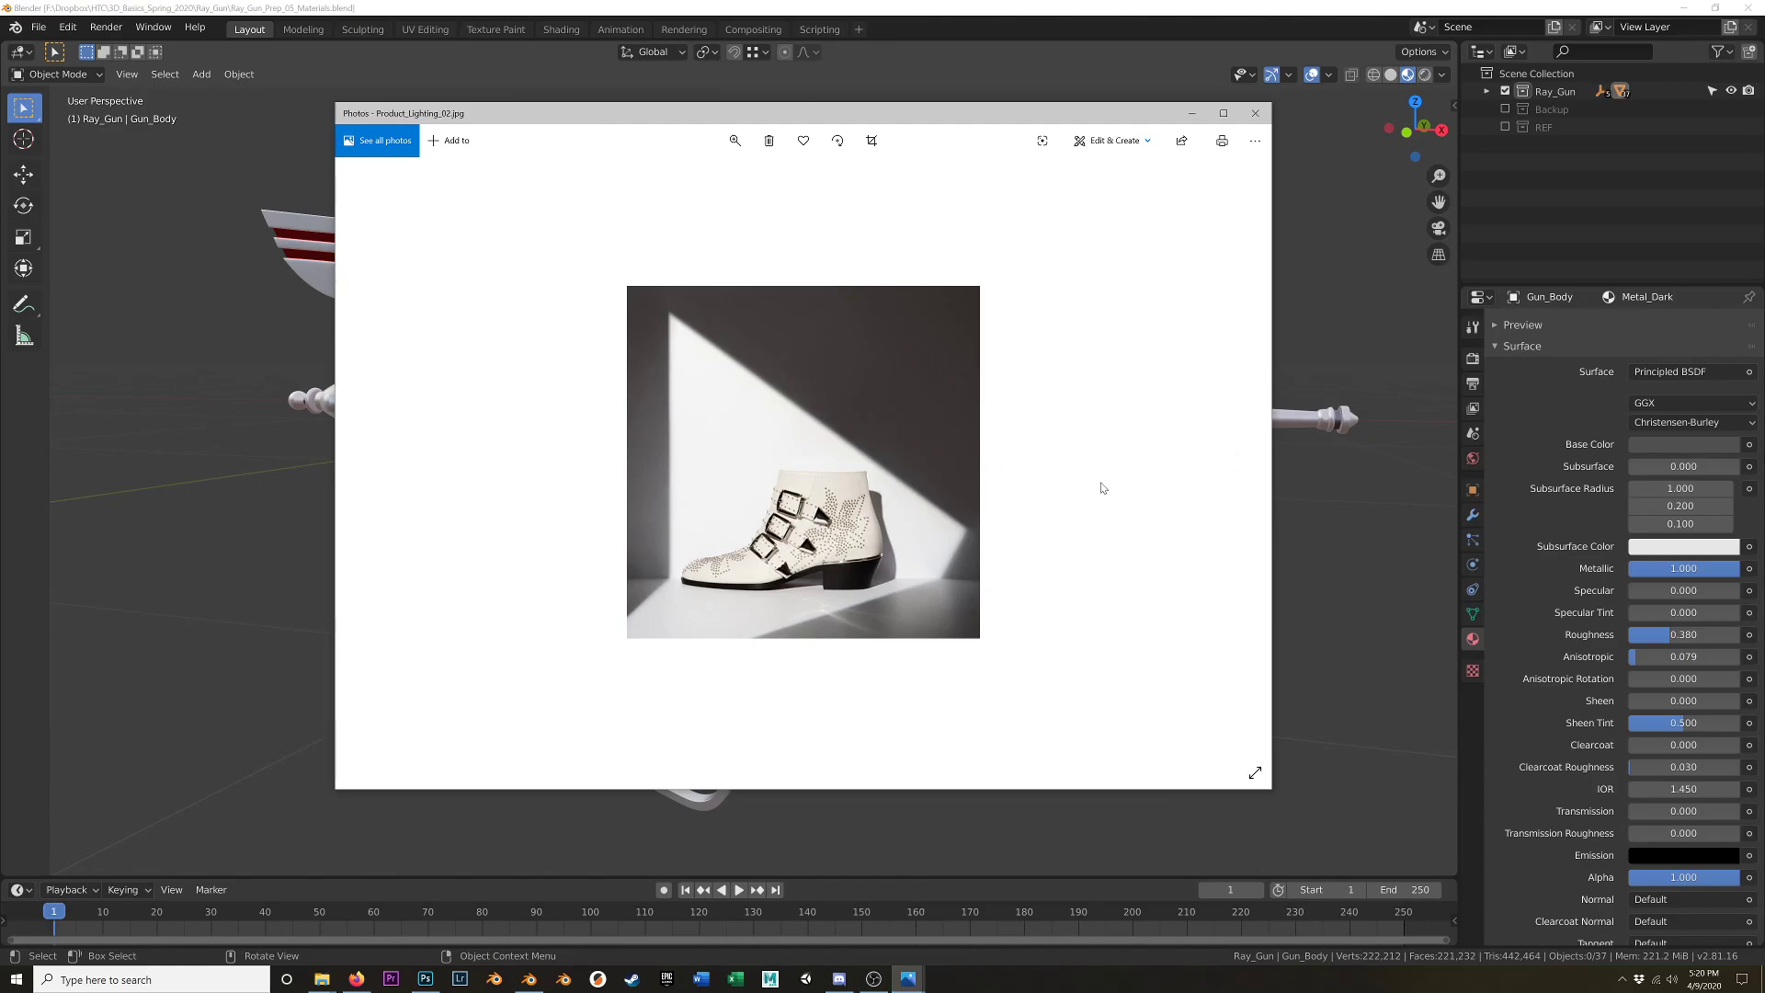
left_click(1237, 463)
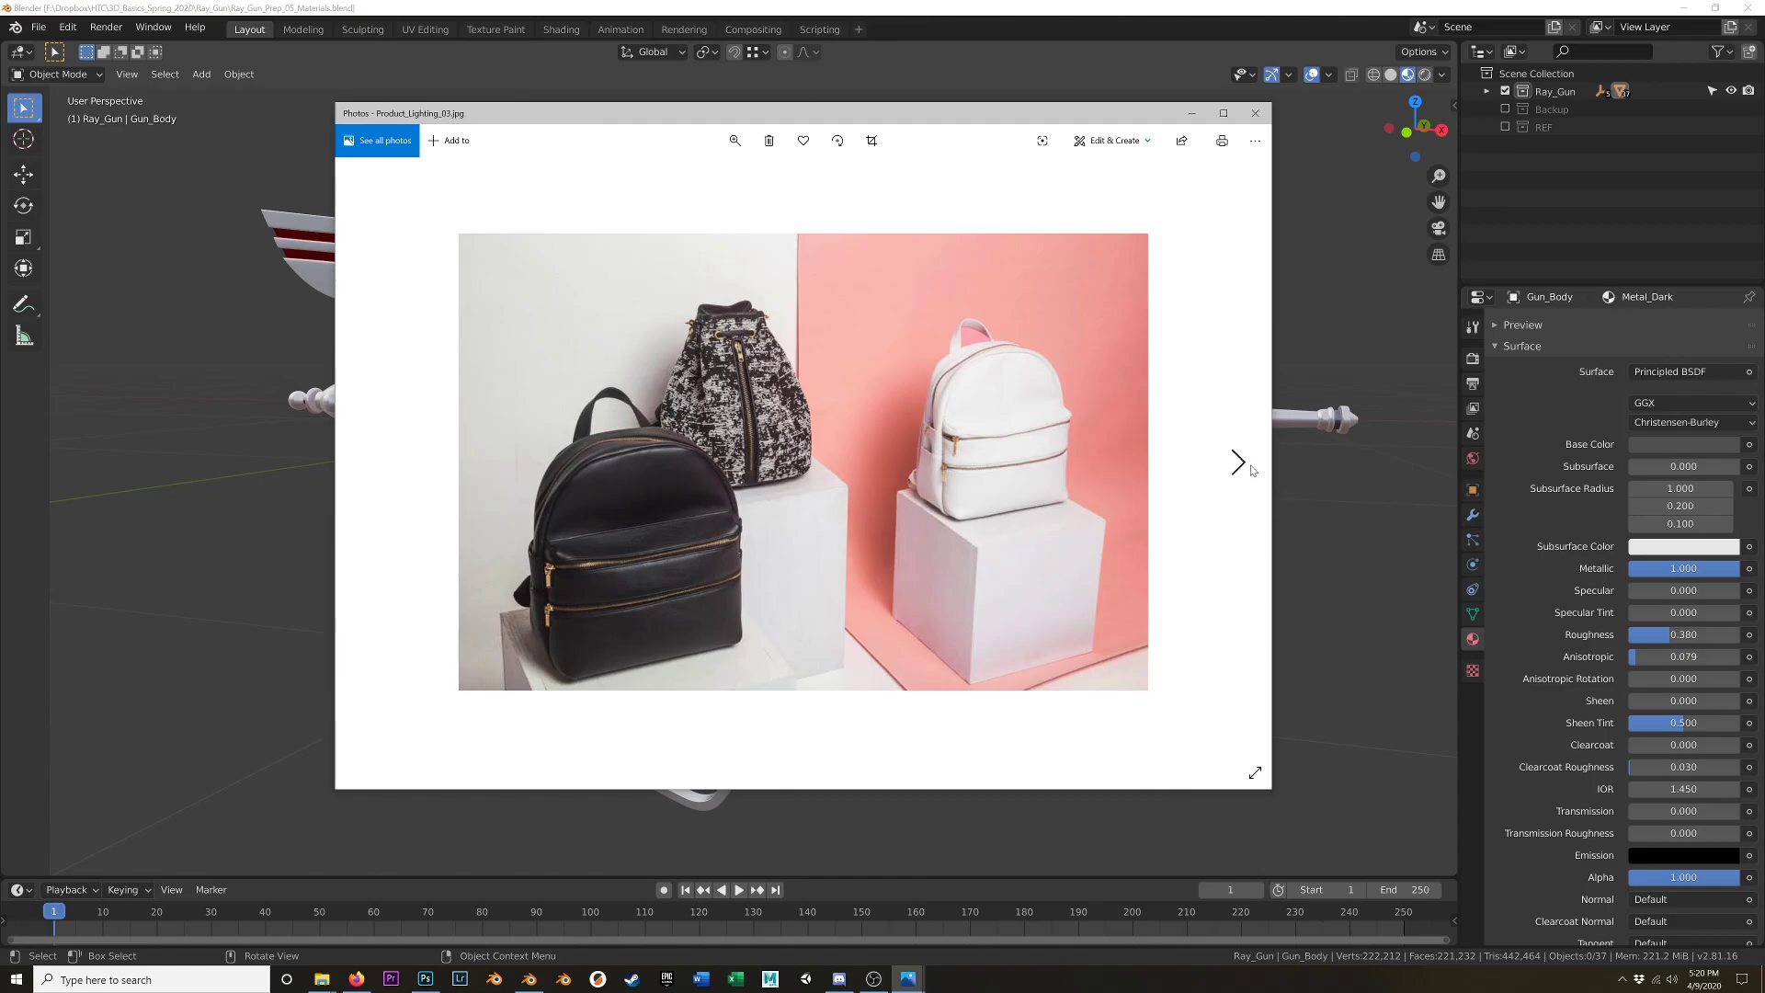
left_click(1238, 462)
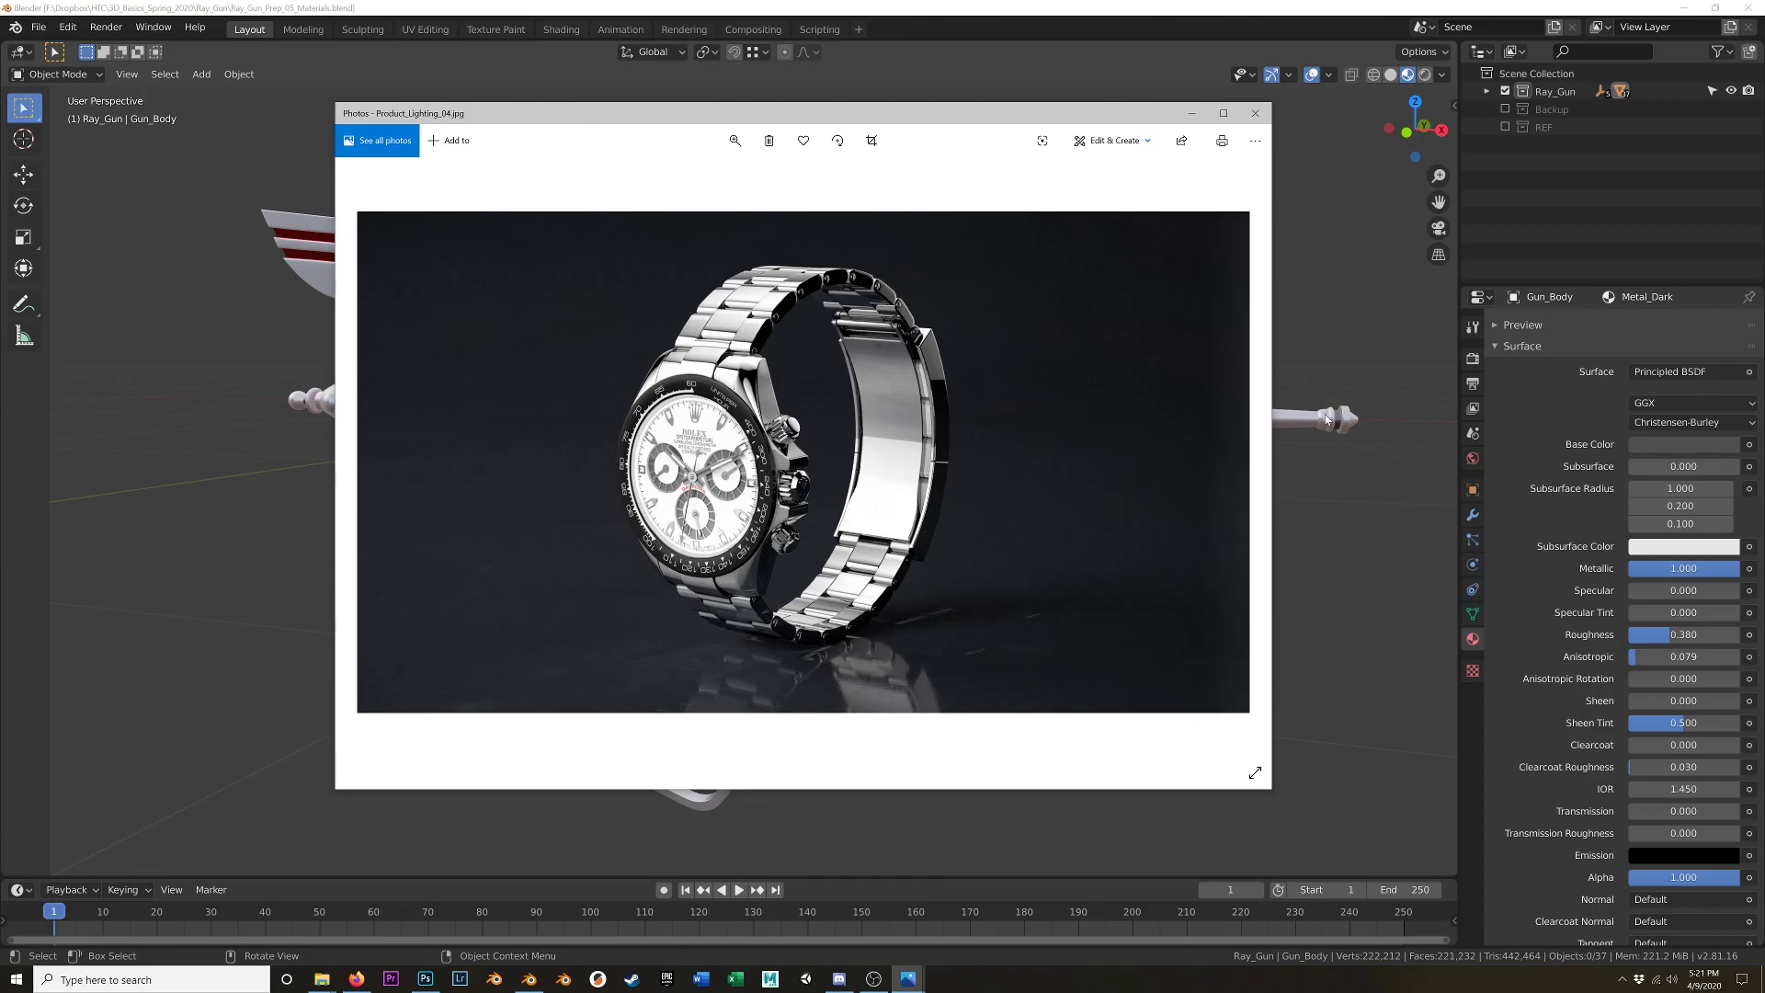
left_click(1239, 462)
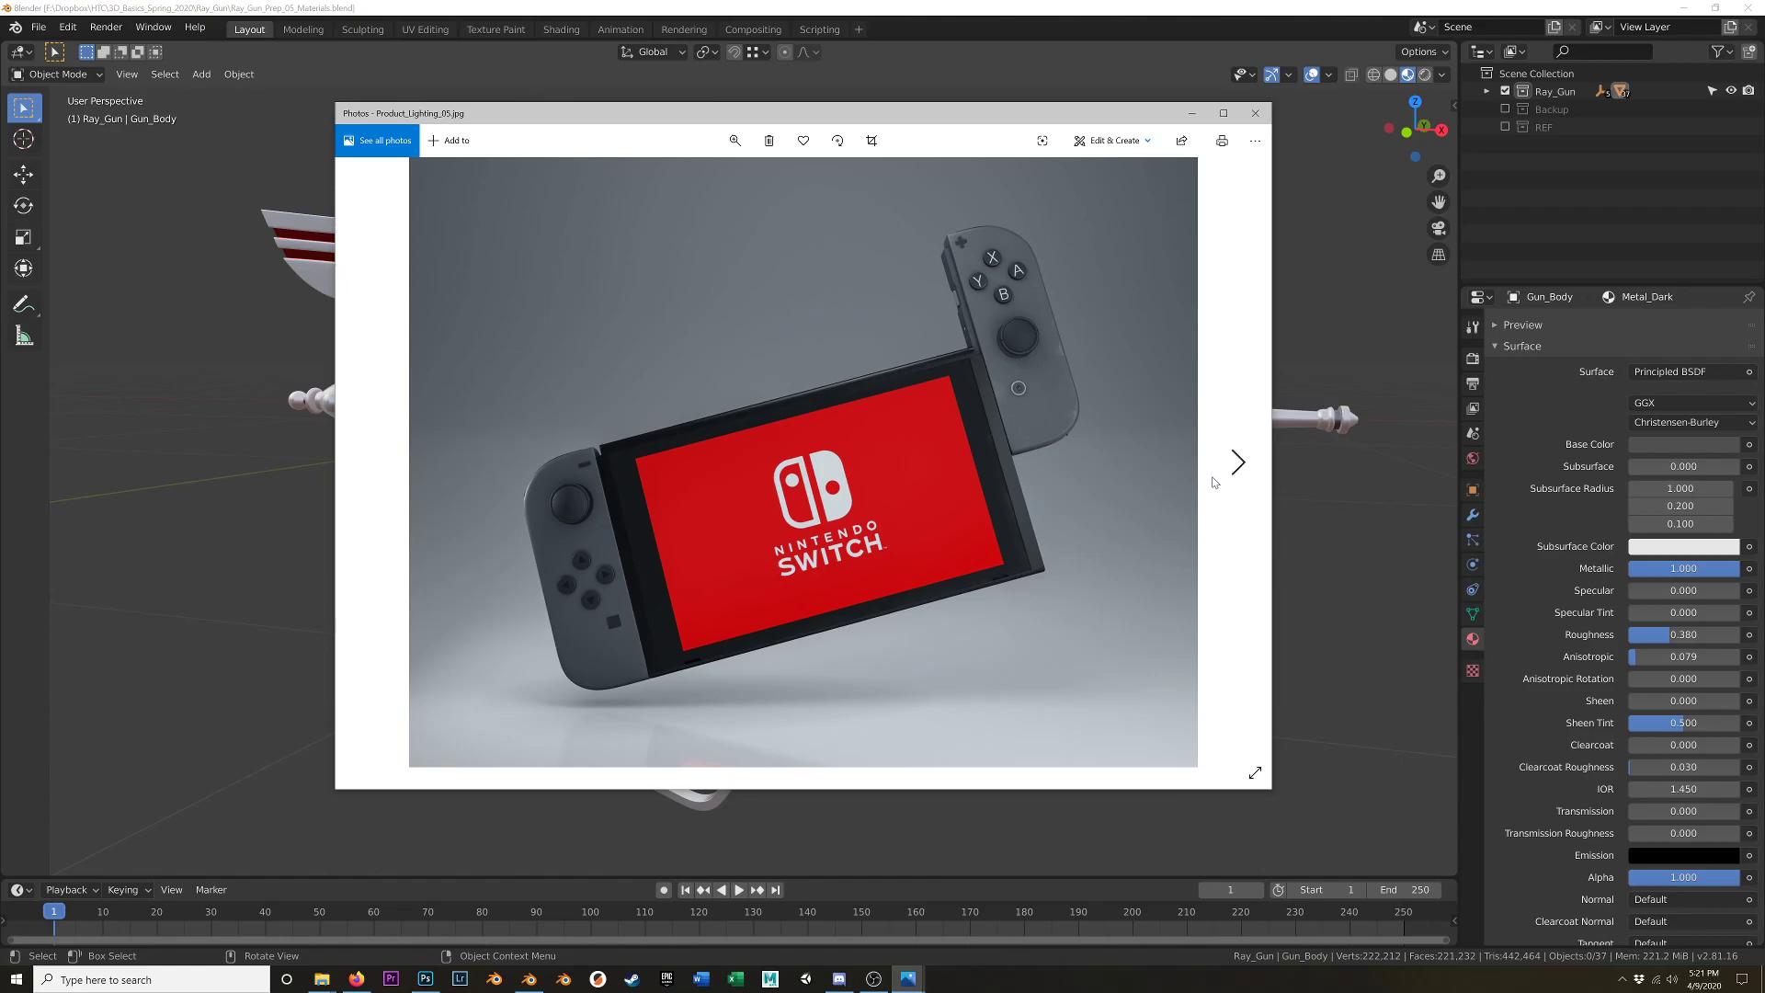
left_click(1235, 463)
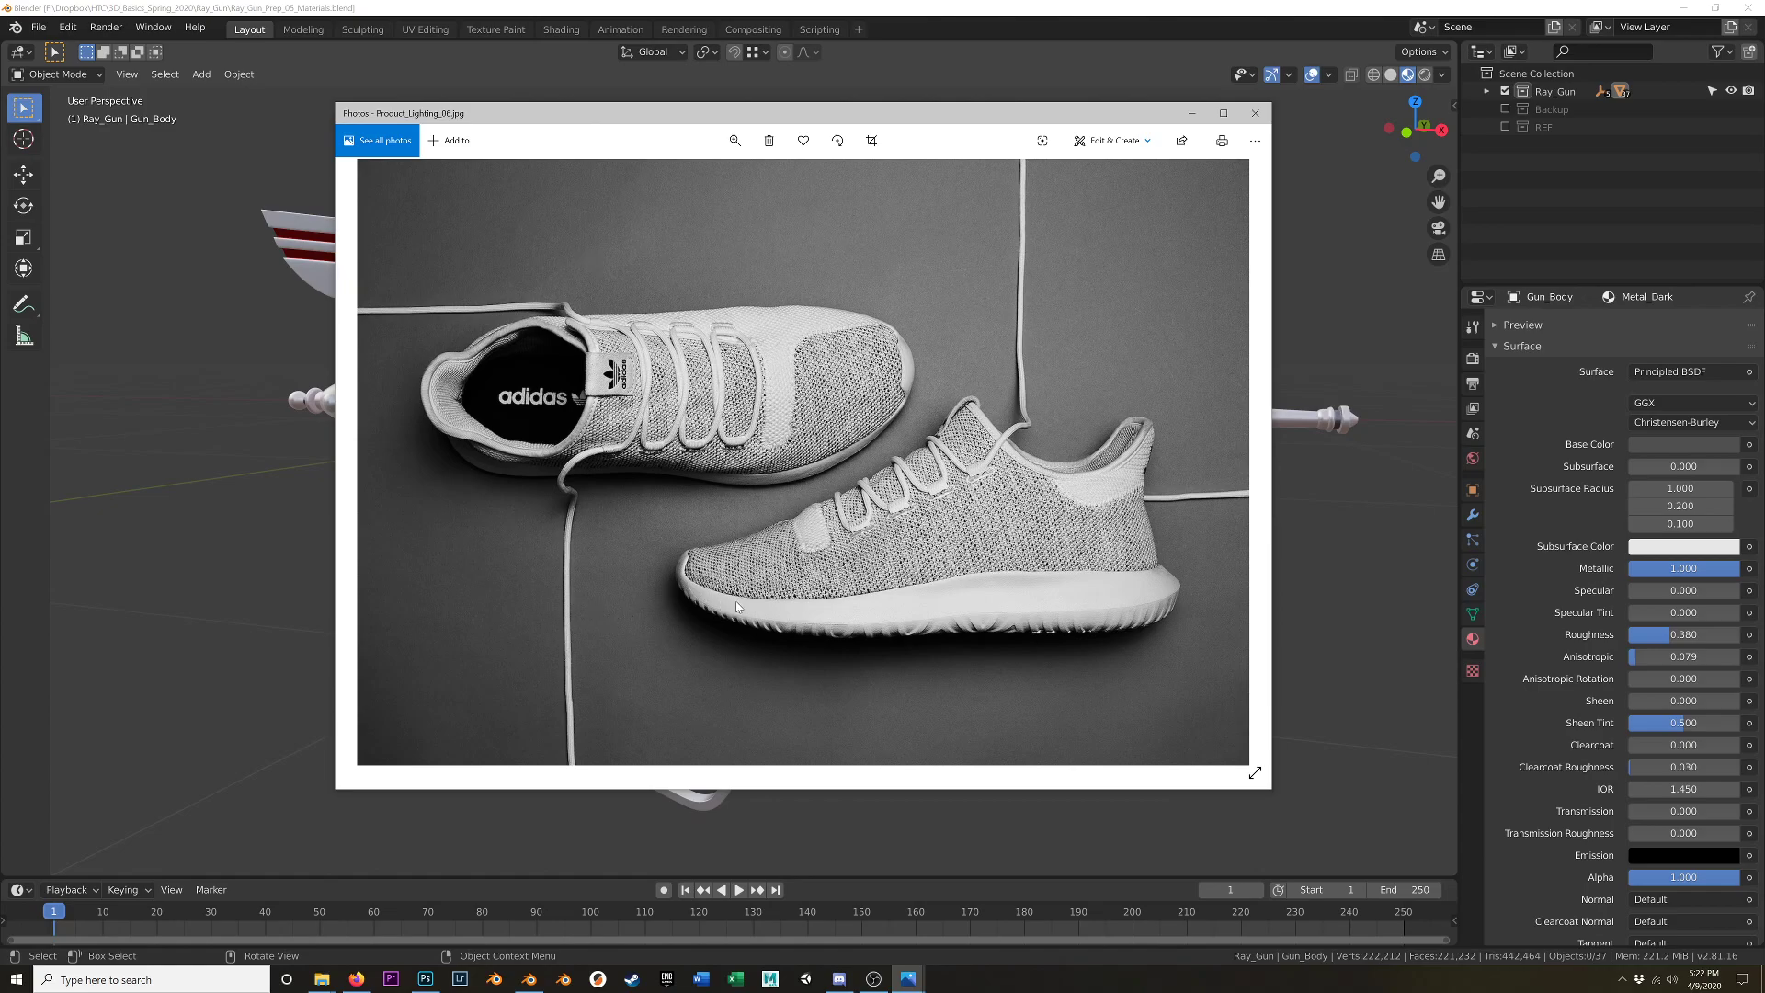
left_click(1236, 463)
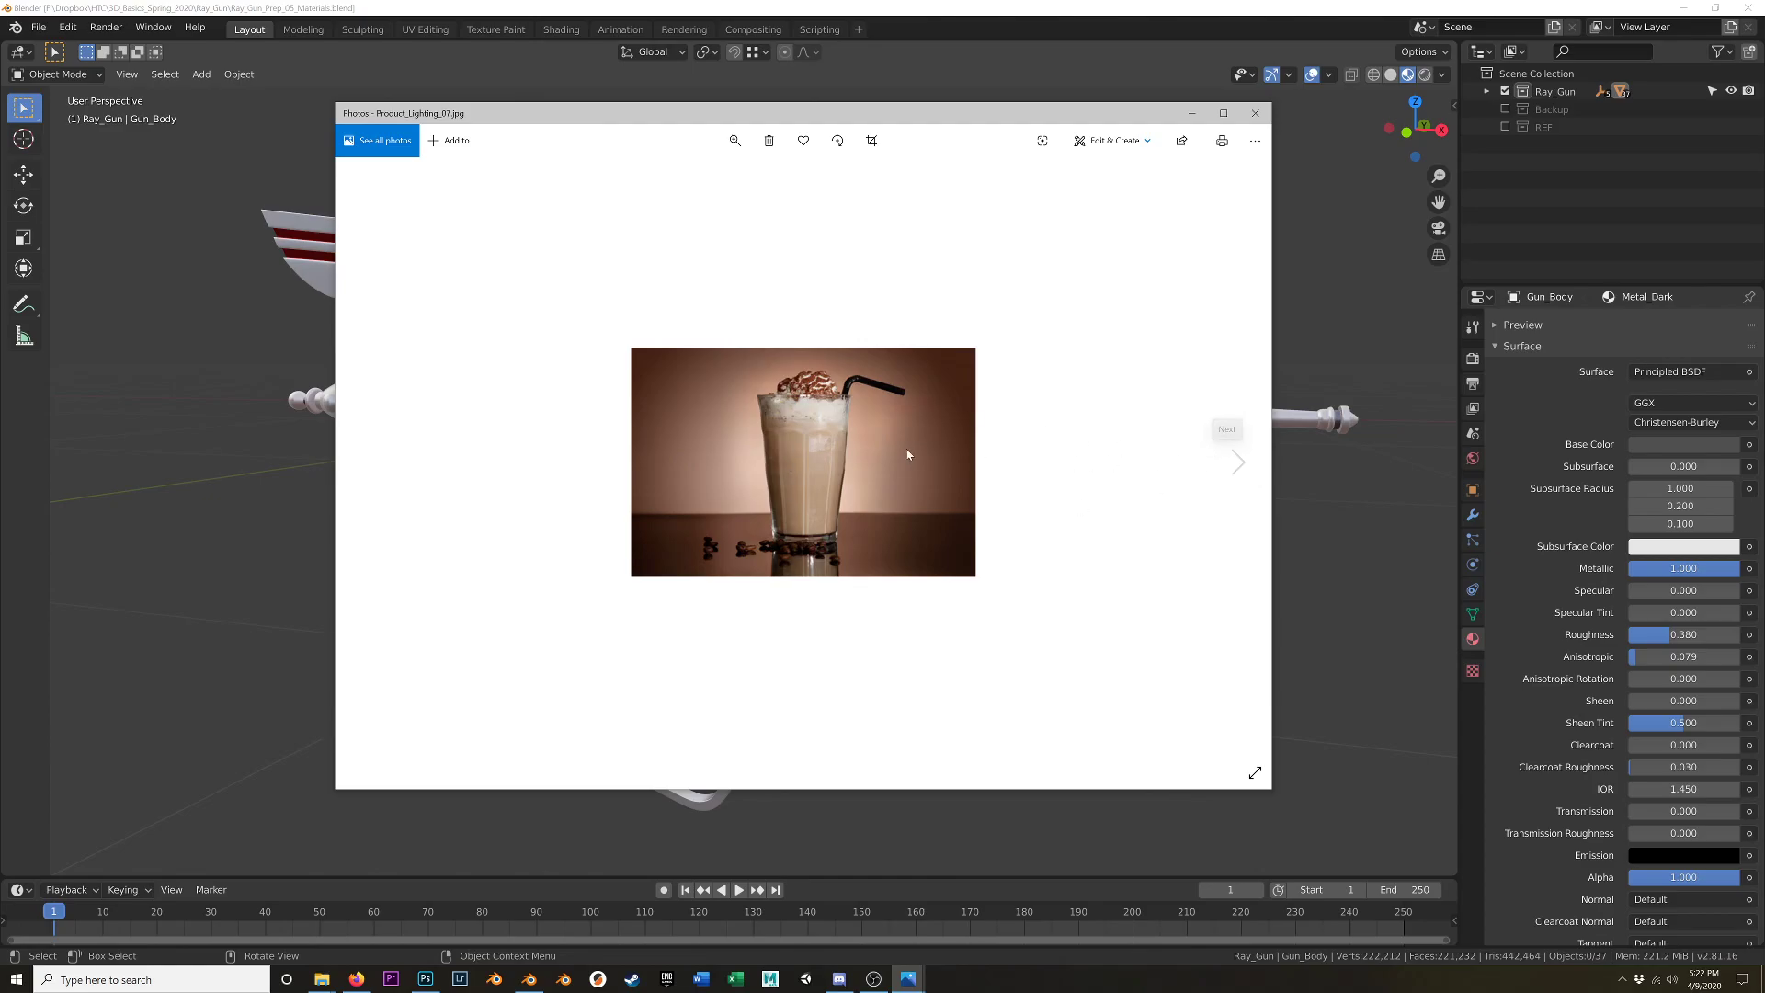
left_click(1238, 451)
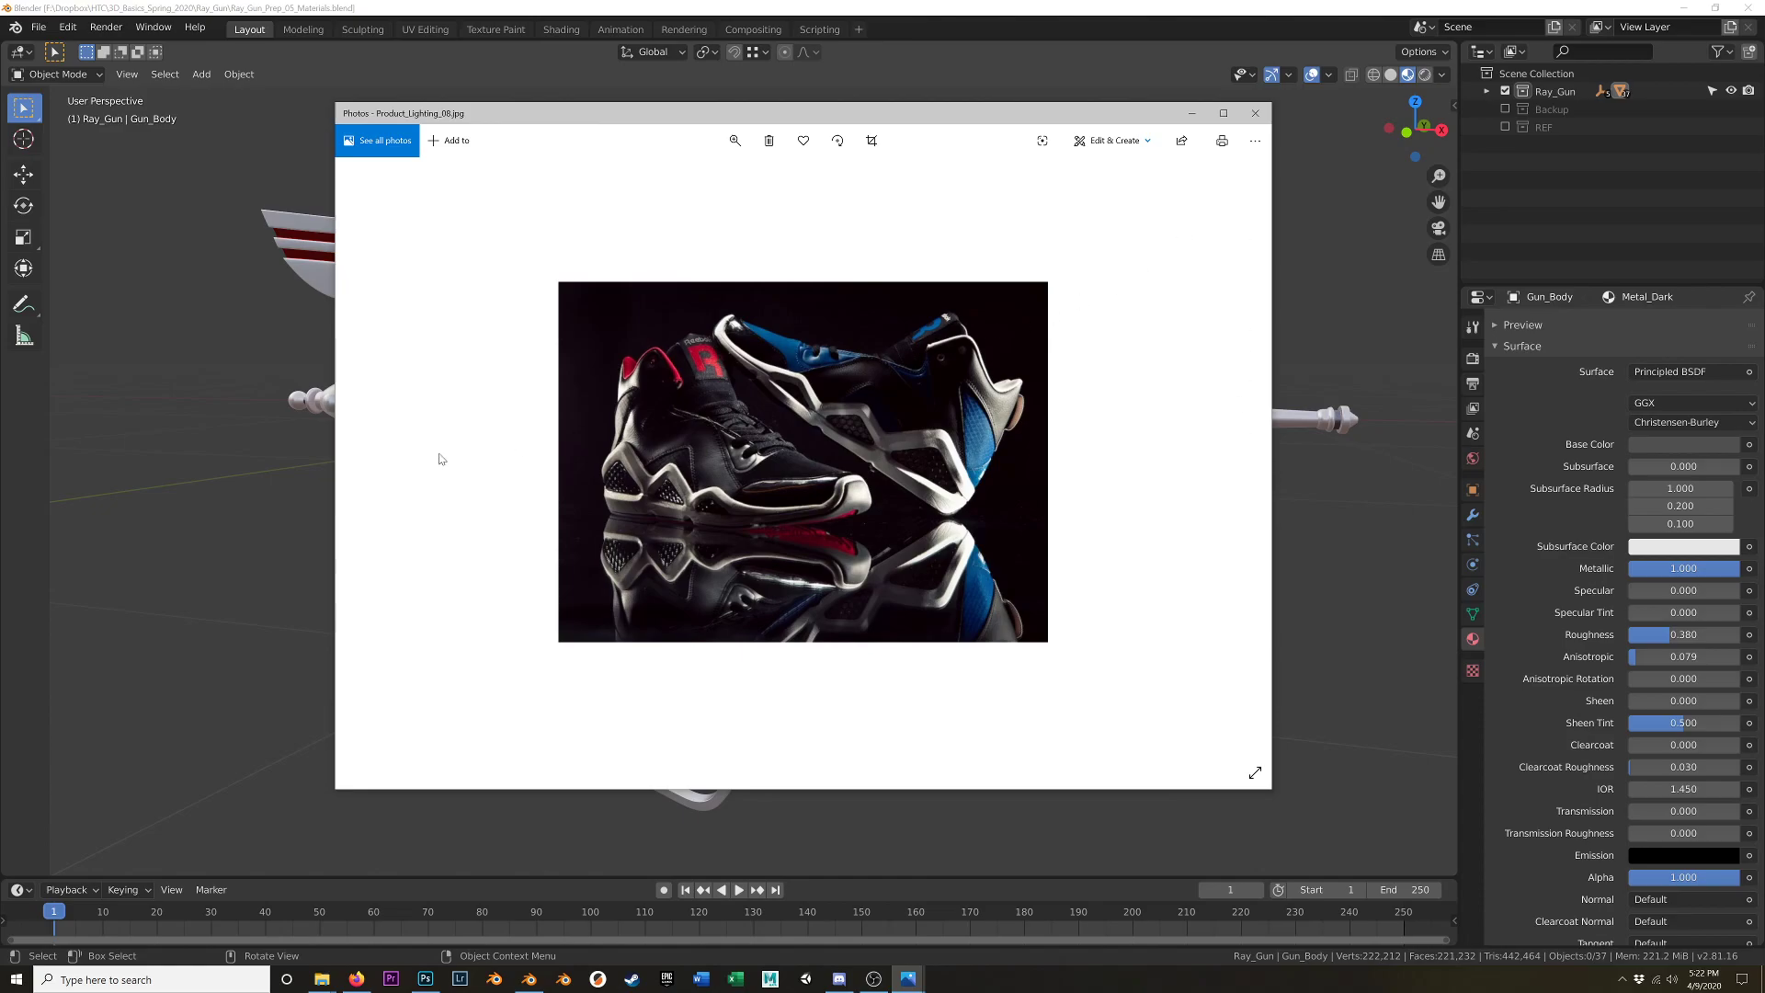
- Go back through the lighting references to the front-view car image and close the image viewer
left_click(386, 467)
left_click(385, 467)
left_click(385, 466)
left_click(384, 466)
left_click(384, 466)
left_click(383, 466)
left_click(383, 466)
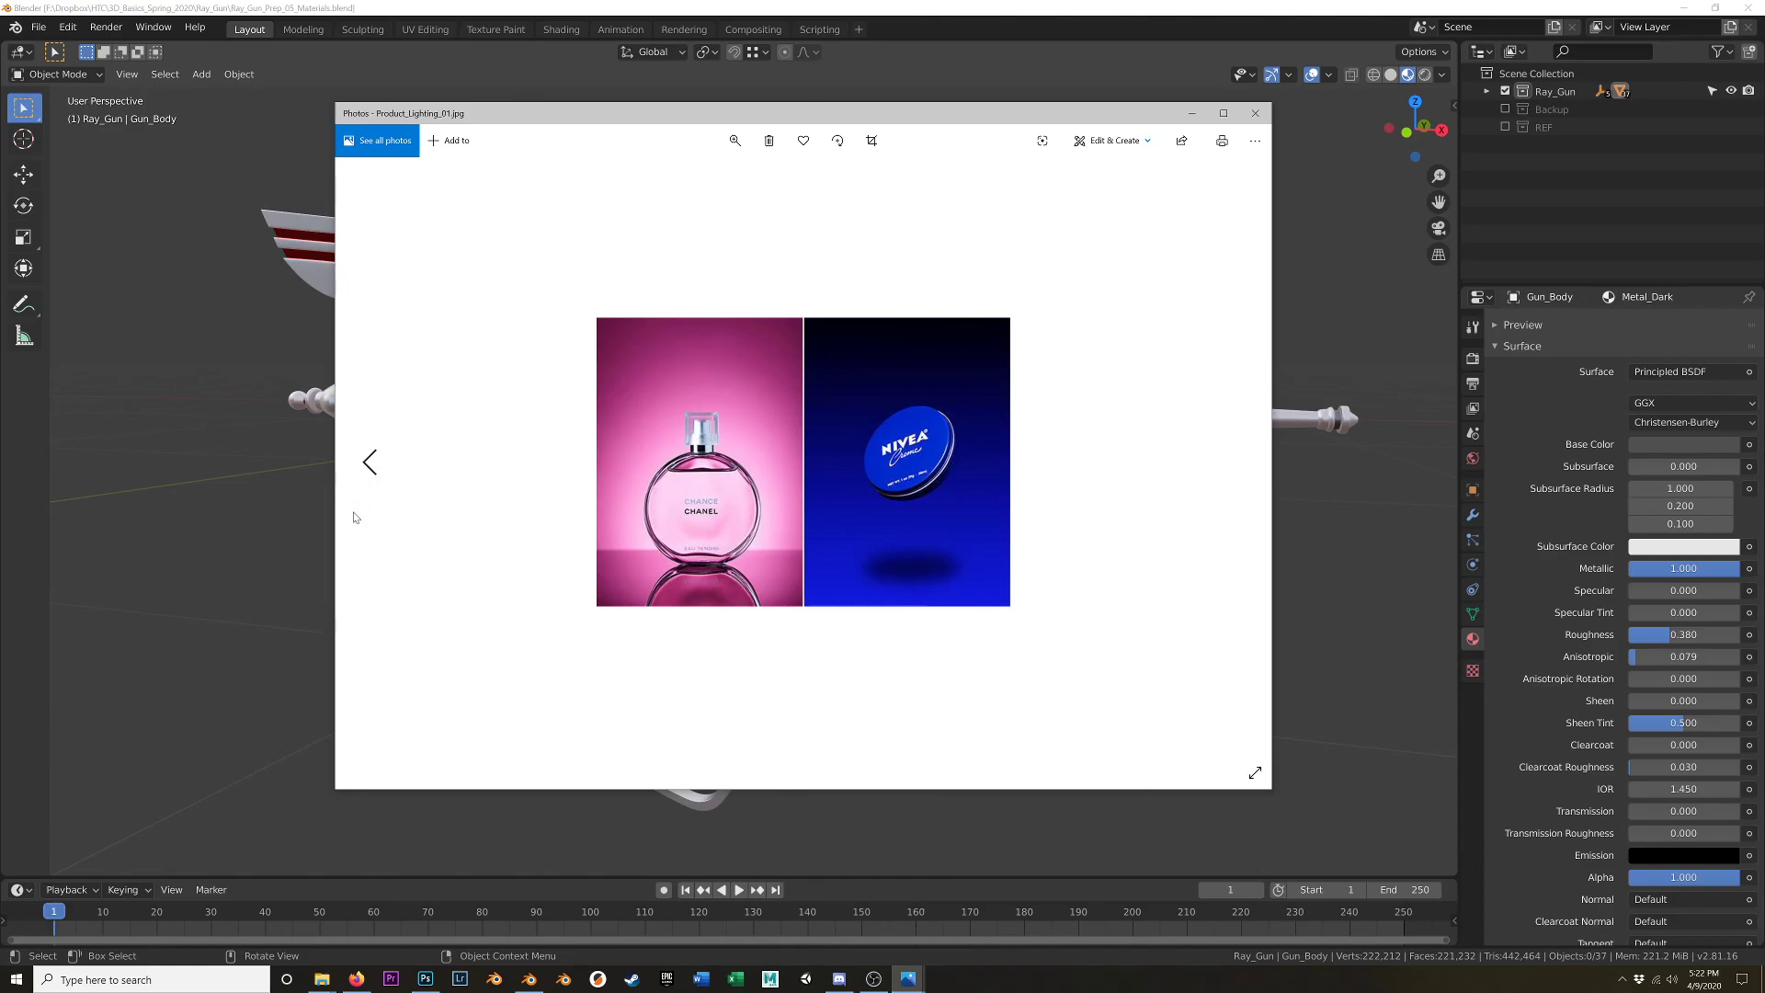
left_click(371, 461)
left_click(373, 461)
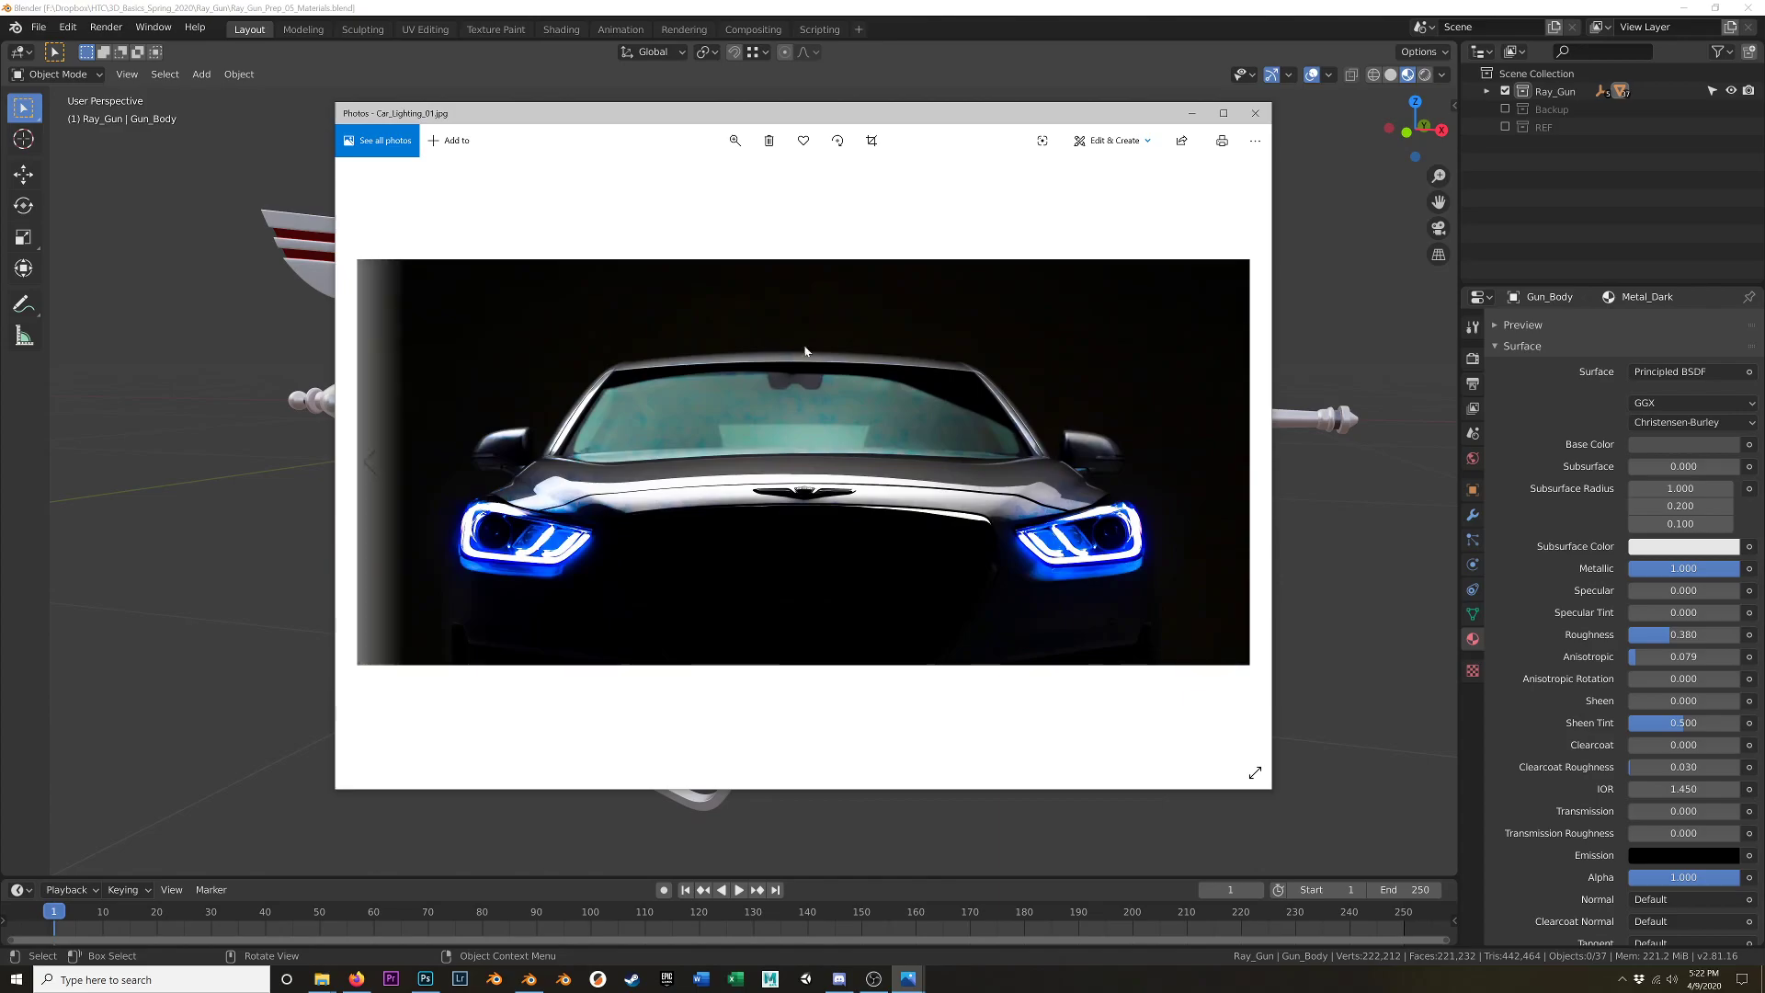
left_click(1254, 112)
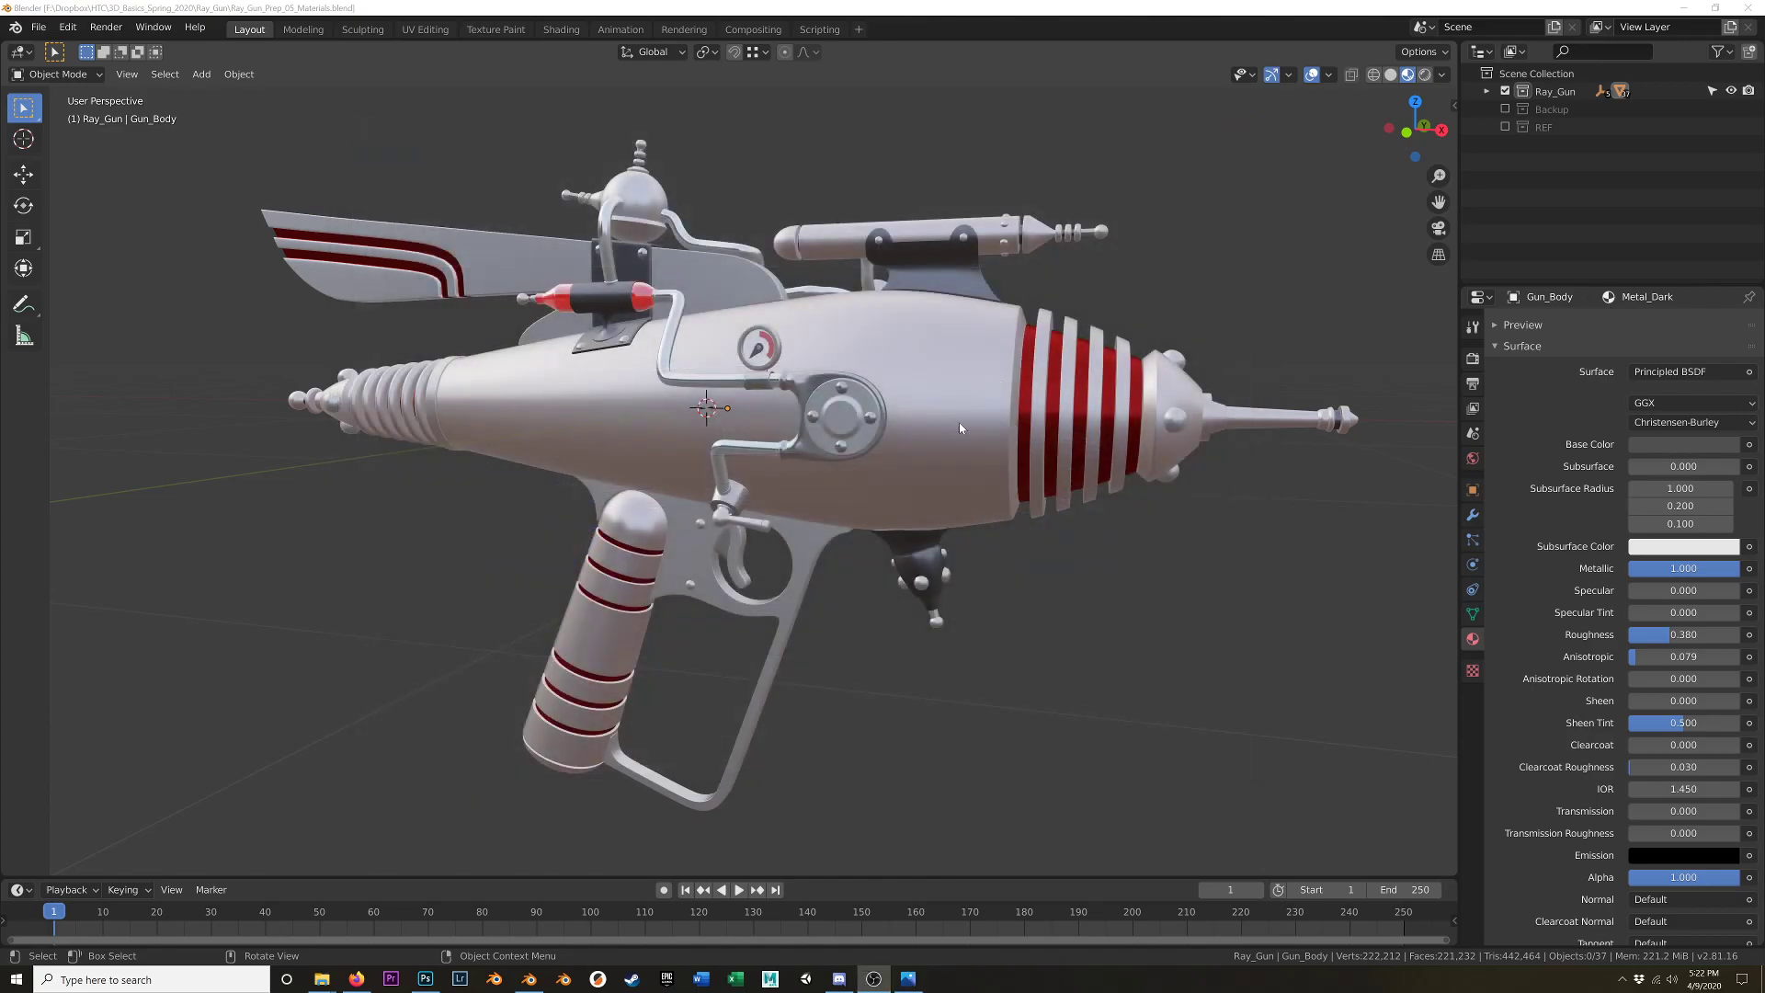
- Switch the viewport to Wireframe shading with the whole ray gun in view
scroll(958, 422, "up", 4)
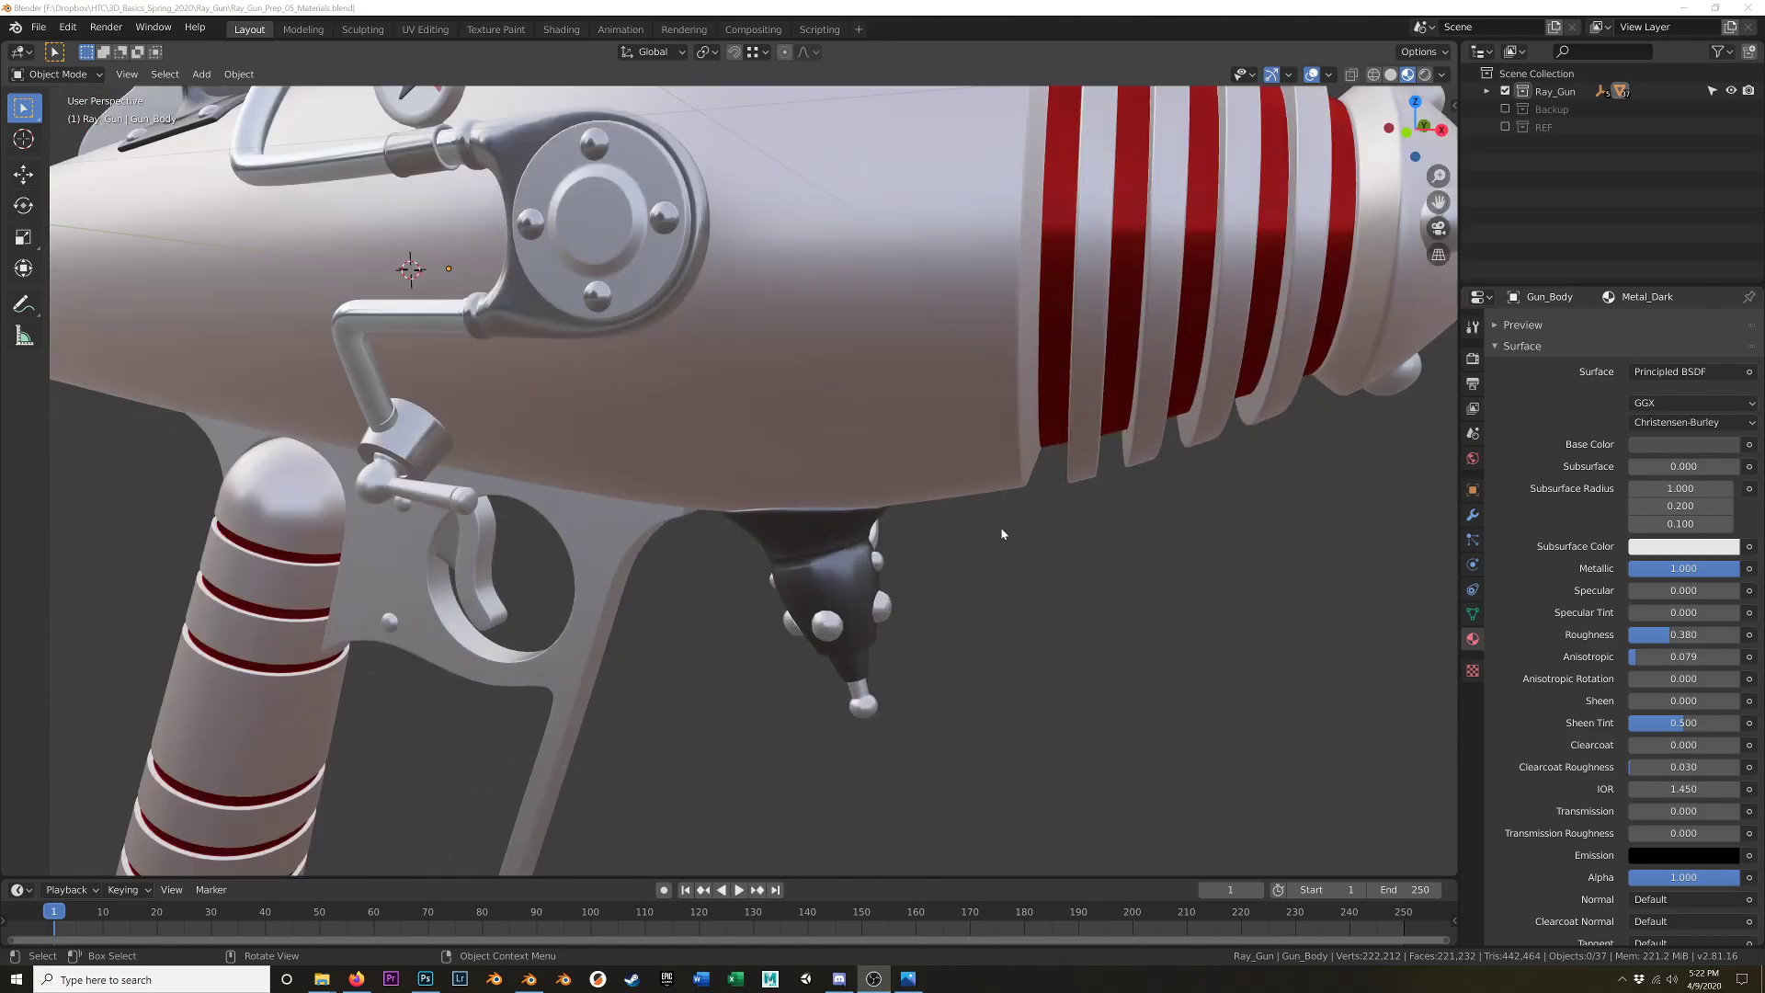
scroll(1044, 621, "down", 6)
mouse_move(1044, 616)
middle_mouse_down()
mouse_move(956, 588)
mouse_move(1097, 580)
mouse_move(848, 619)
mouse_move(1057, 596)
middle_mouse_up()
key("z")
scroll(1057, 591, "down", 1)
key("z")
left_click(591, 574)
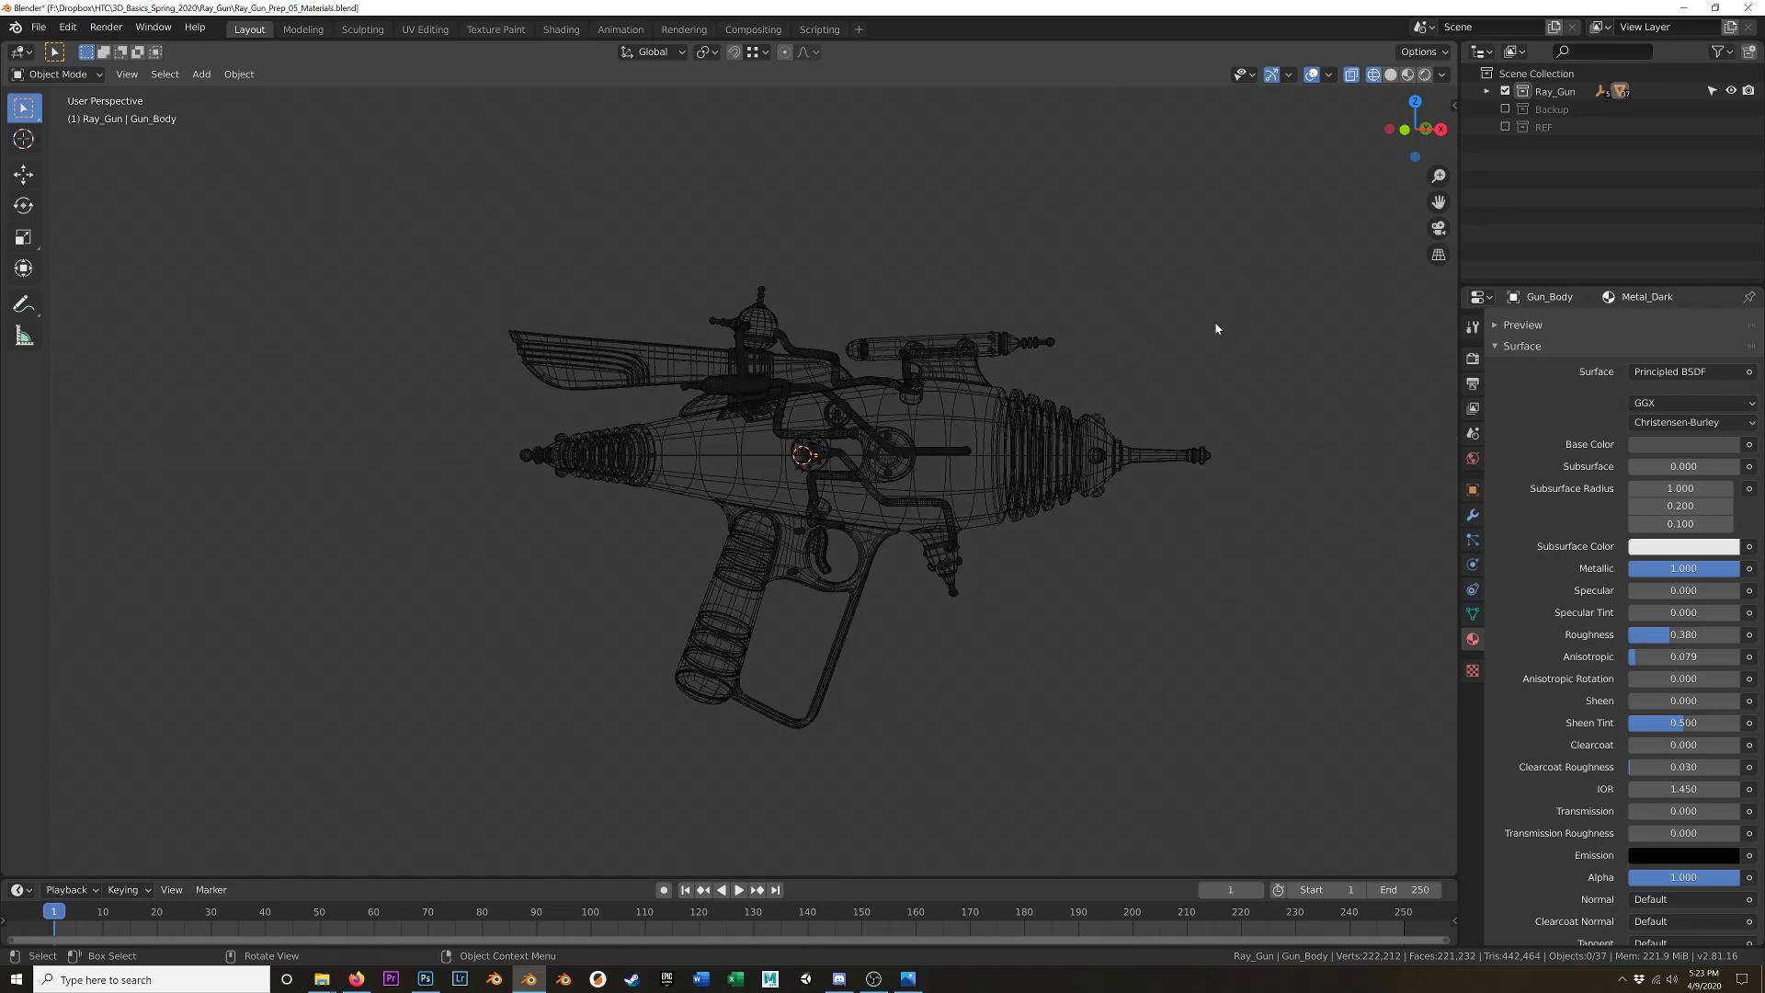
- Add a circle empty at the world origin, in the middle of the ray gun
middle_click_drag(1217, 331, 825, 397)
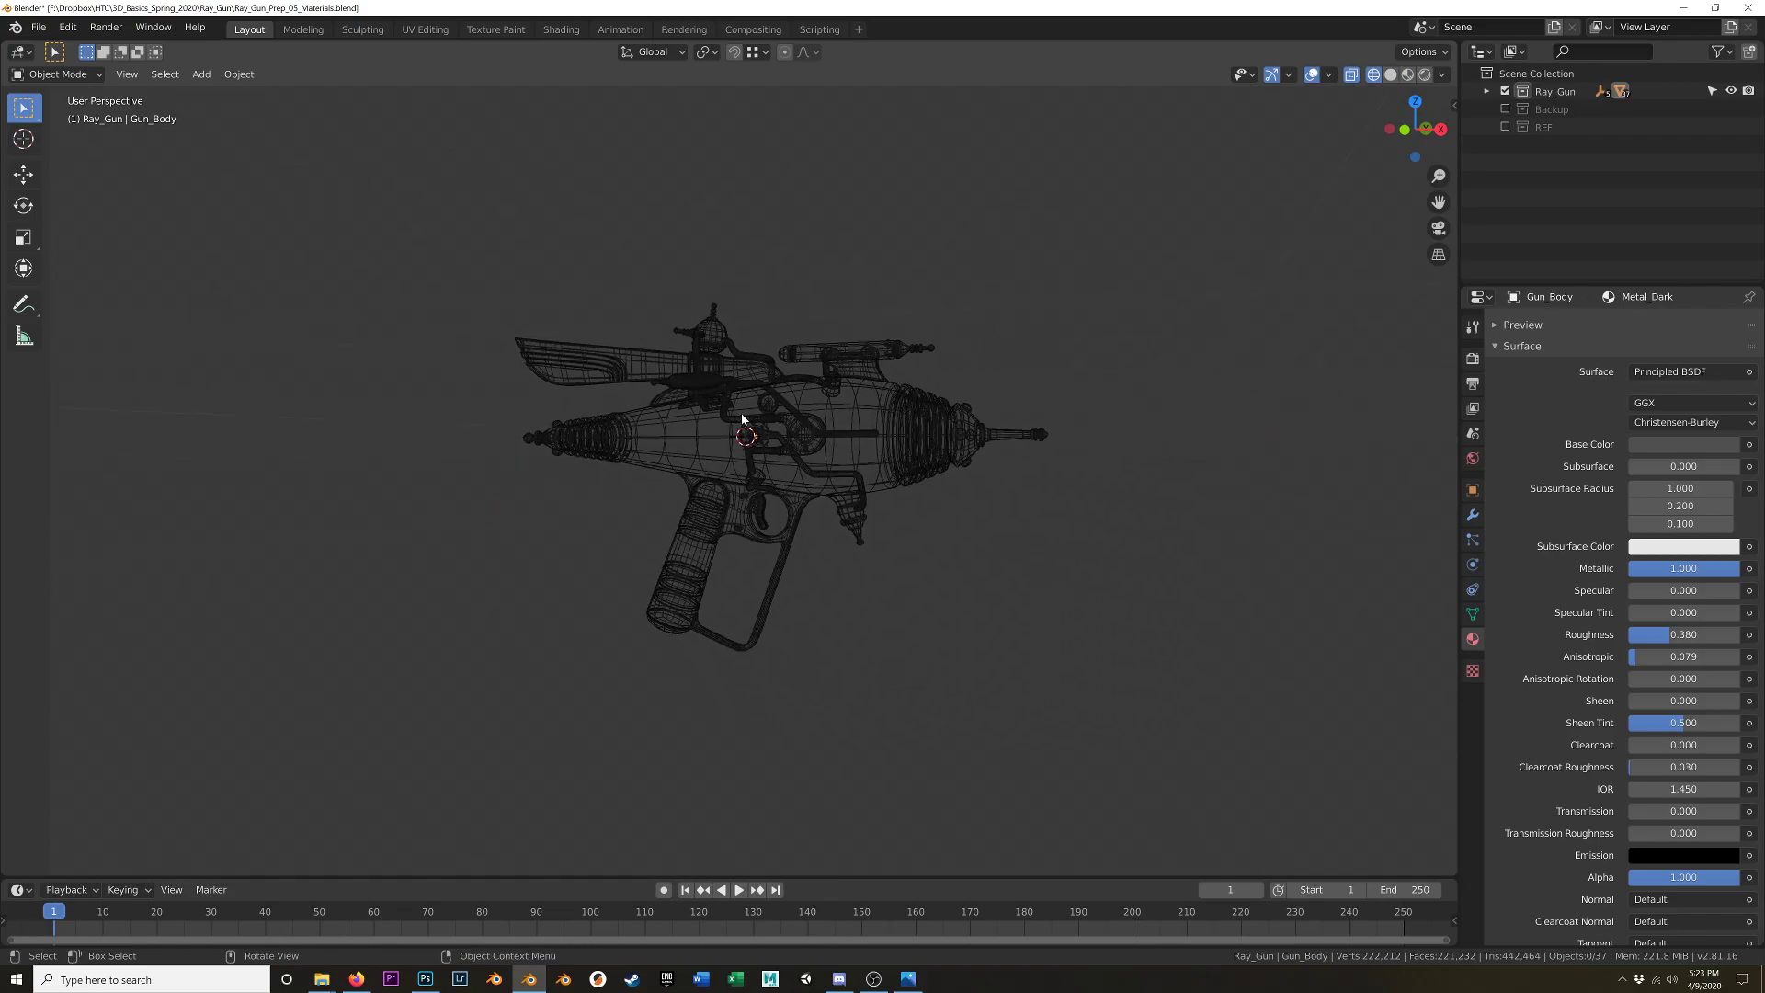
key("shift+a")
mouse_move(741, 416)
left_click(874, 482)
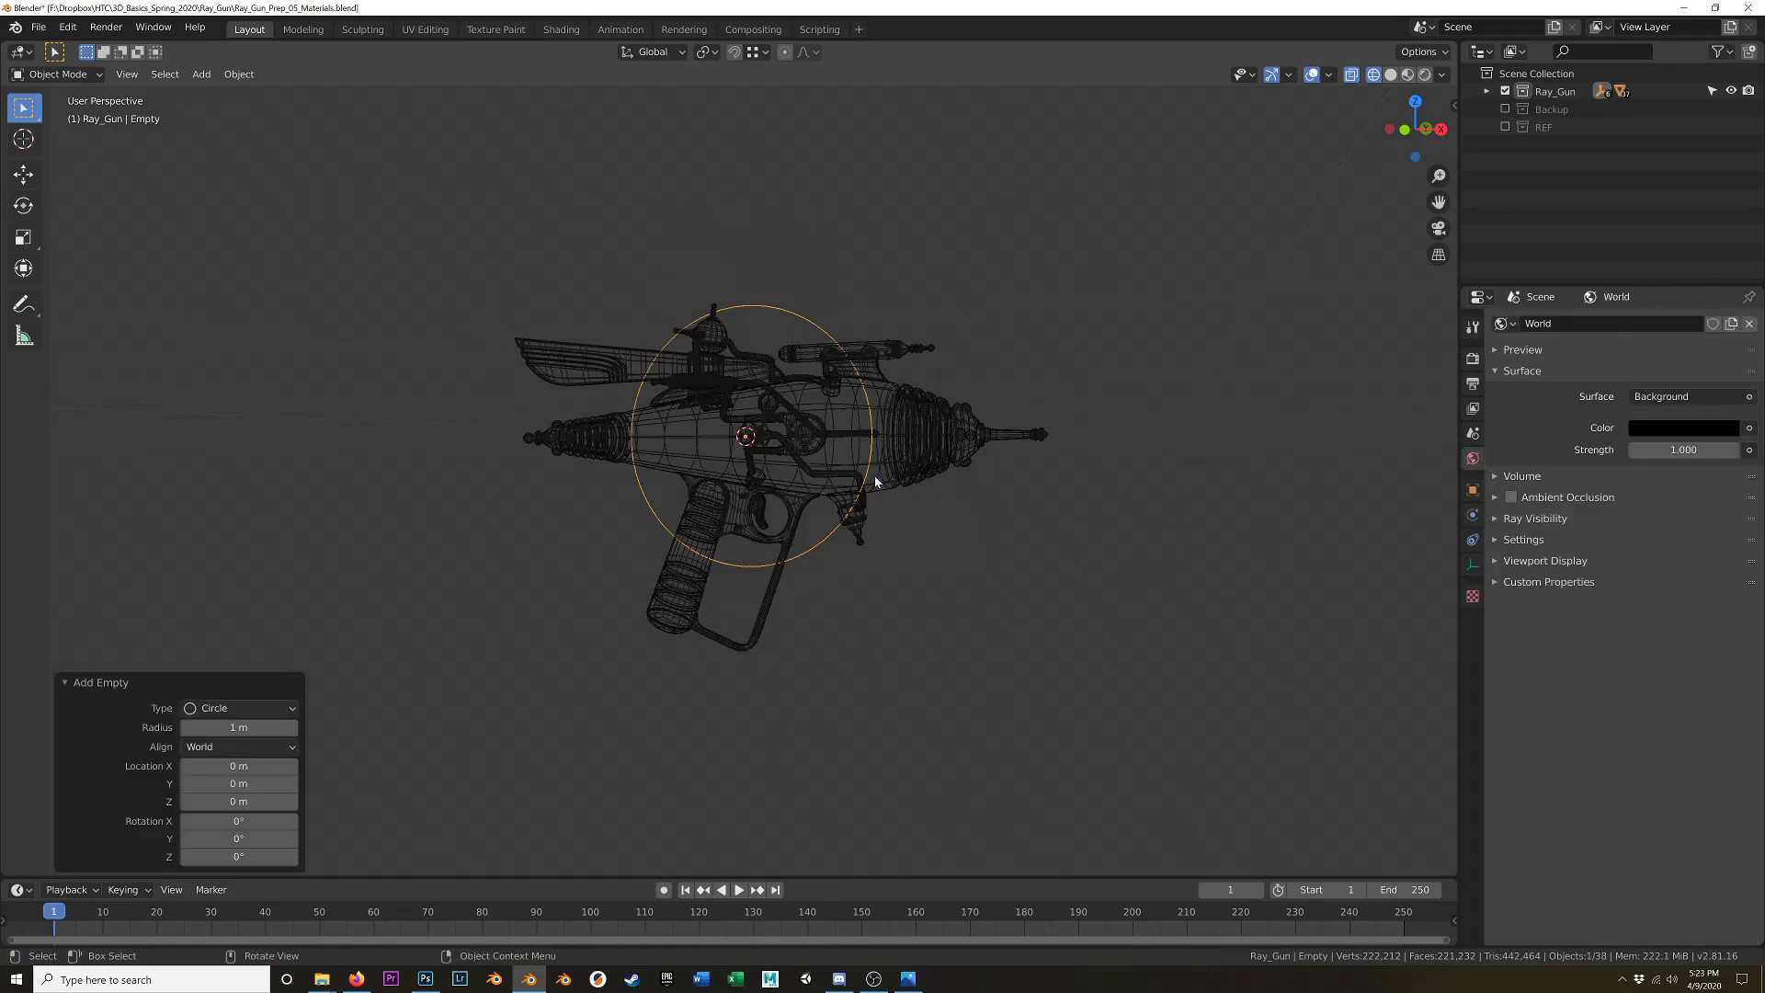
- Rotate the circle empty 90° about the X axis
key("r")
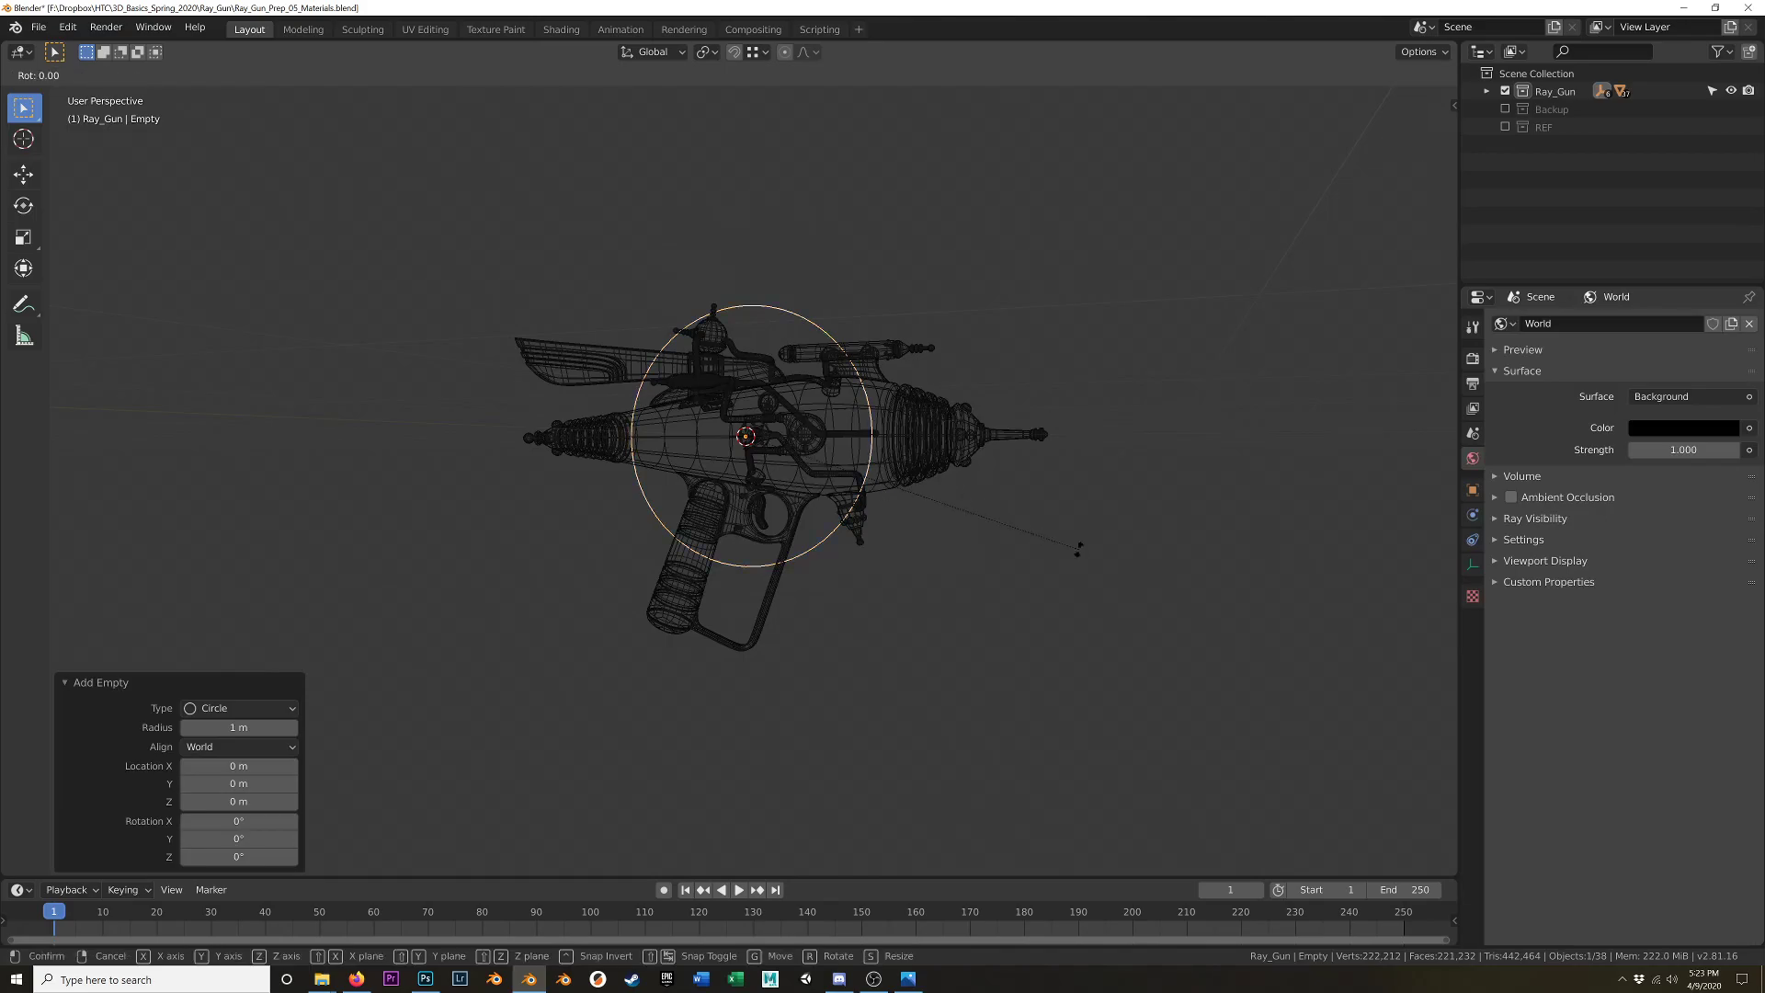
type("x90")
key("Return")
middle_click_drag(882, 511, 974, 569)
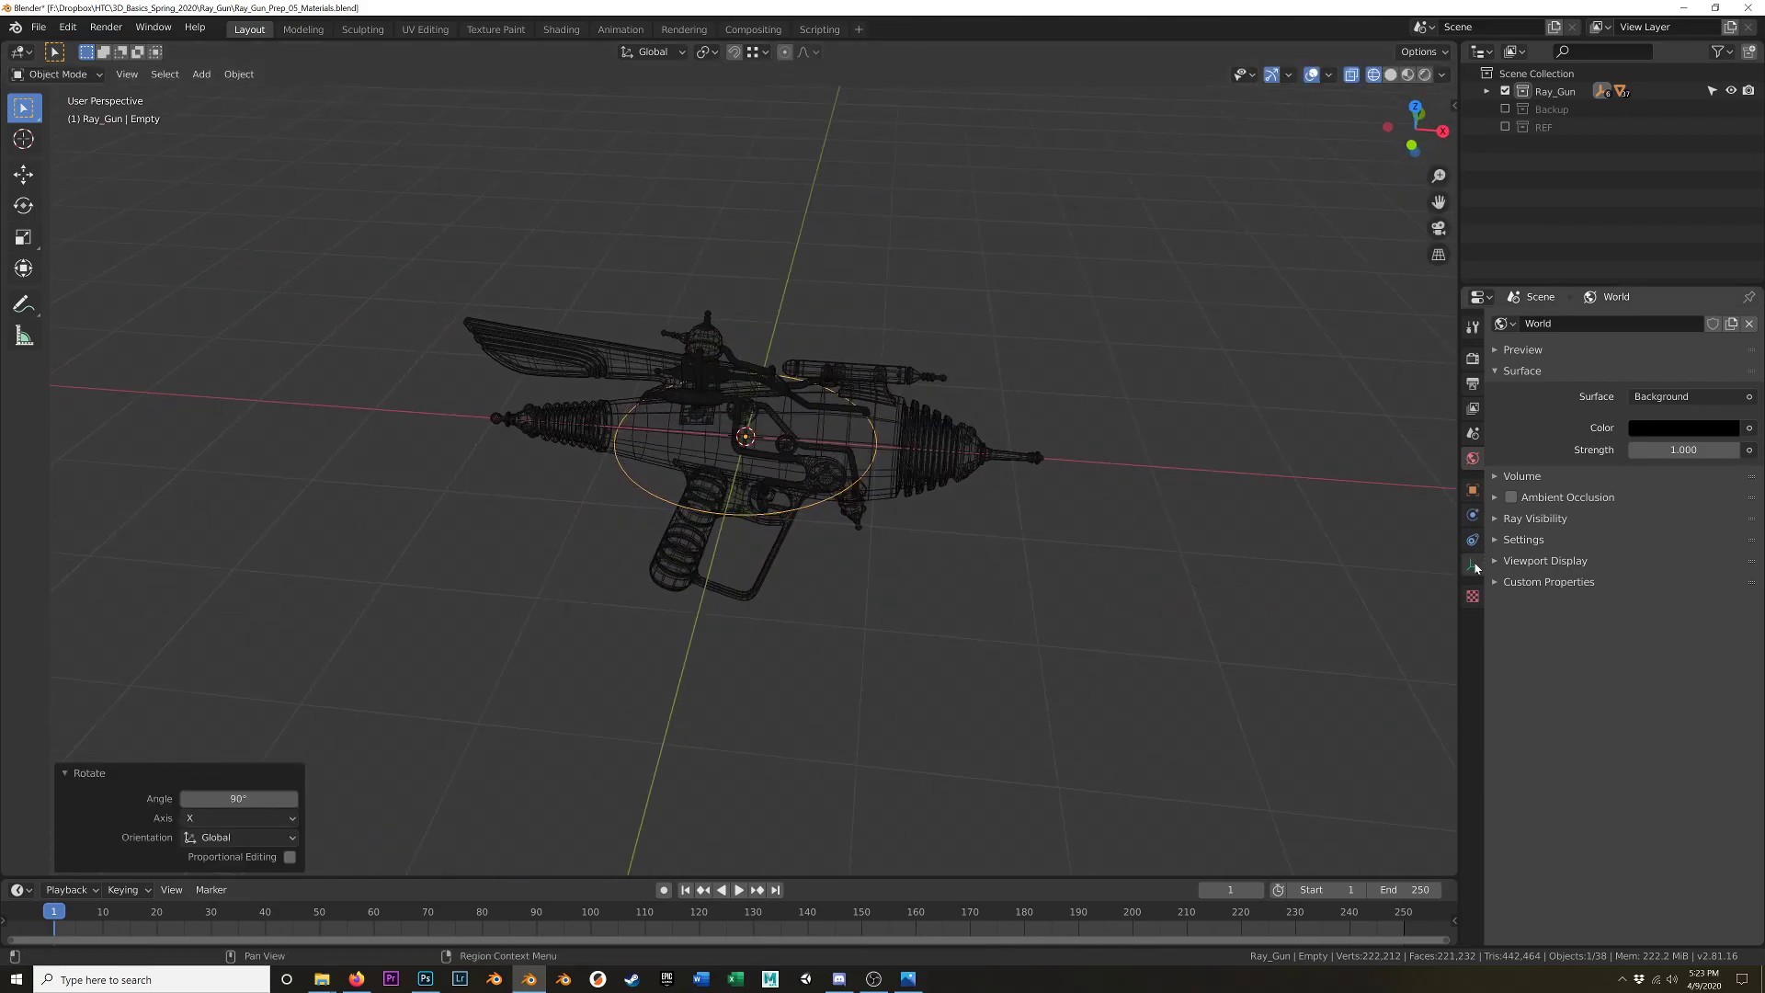
- Set the circle empty's display size to 3 m in its object data properties
left_click(1474, 567)
double_click(1646, 366)
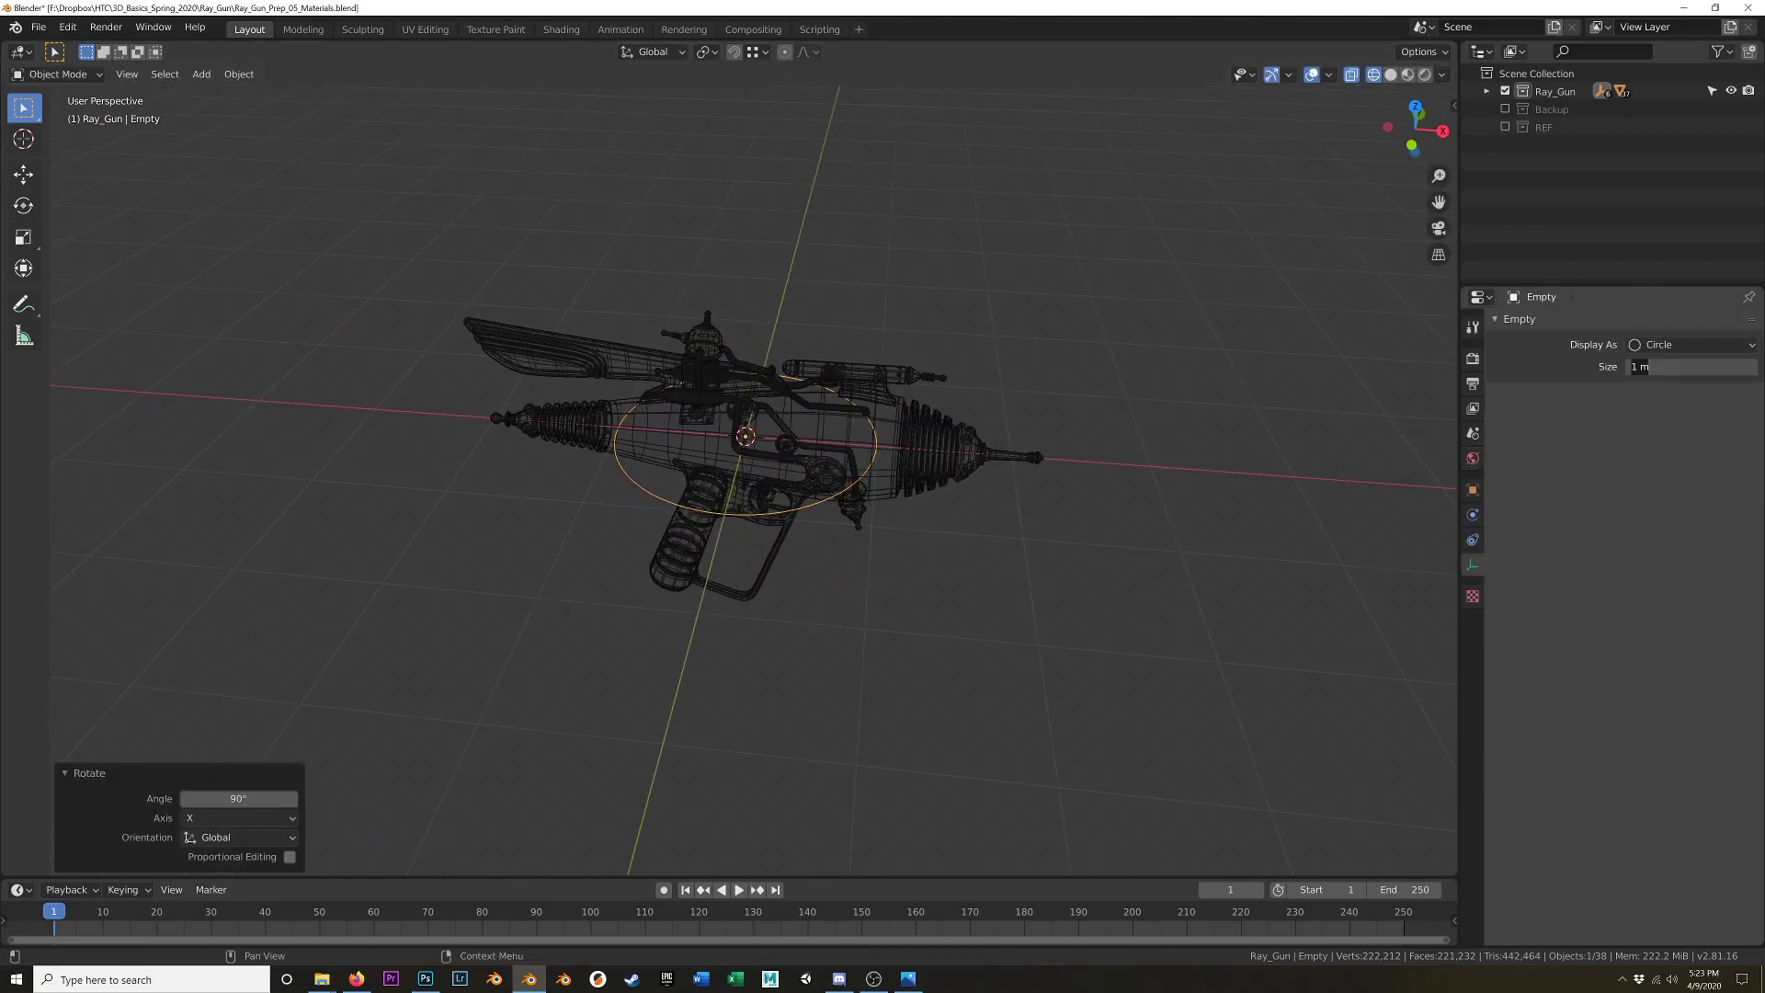
type("3")
key("Return")
middle_click_drag(1017, 465, 975, 425)
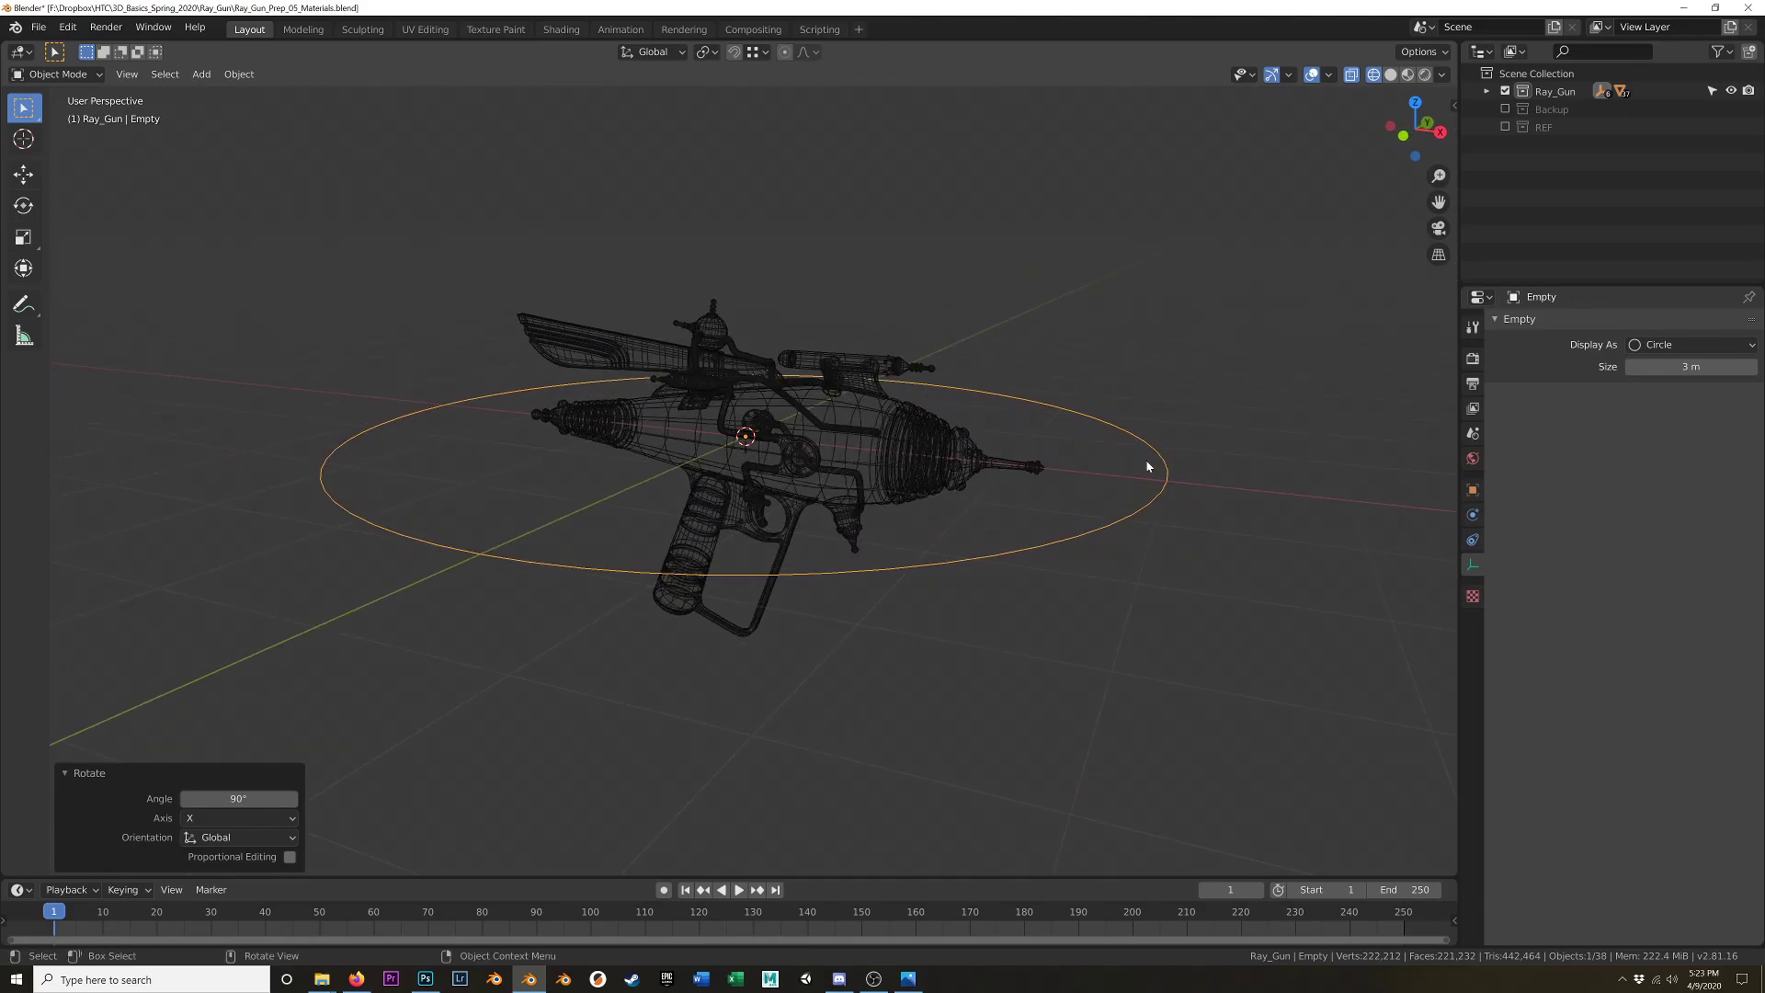
- Clear the circle empty's rotation and set its display size to 2.5 m
key("alt+r")
middle_click_drag(1036, 425, 1070, 404)
left_click(1691, 367)
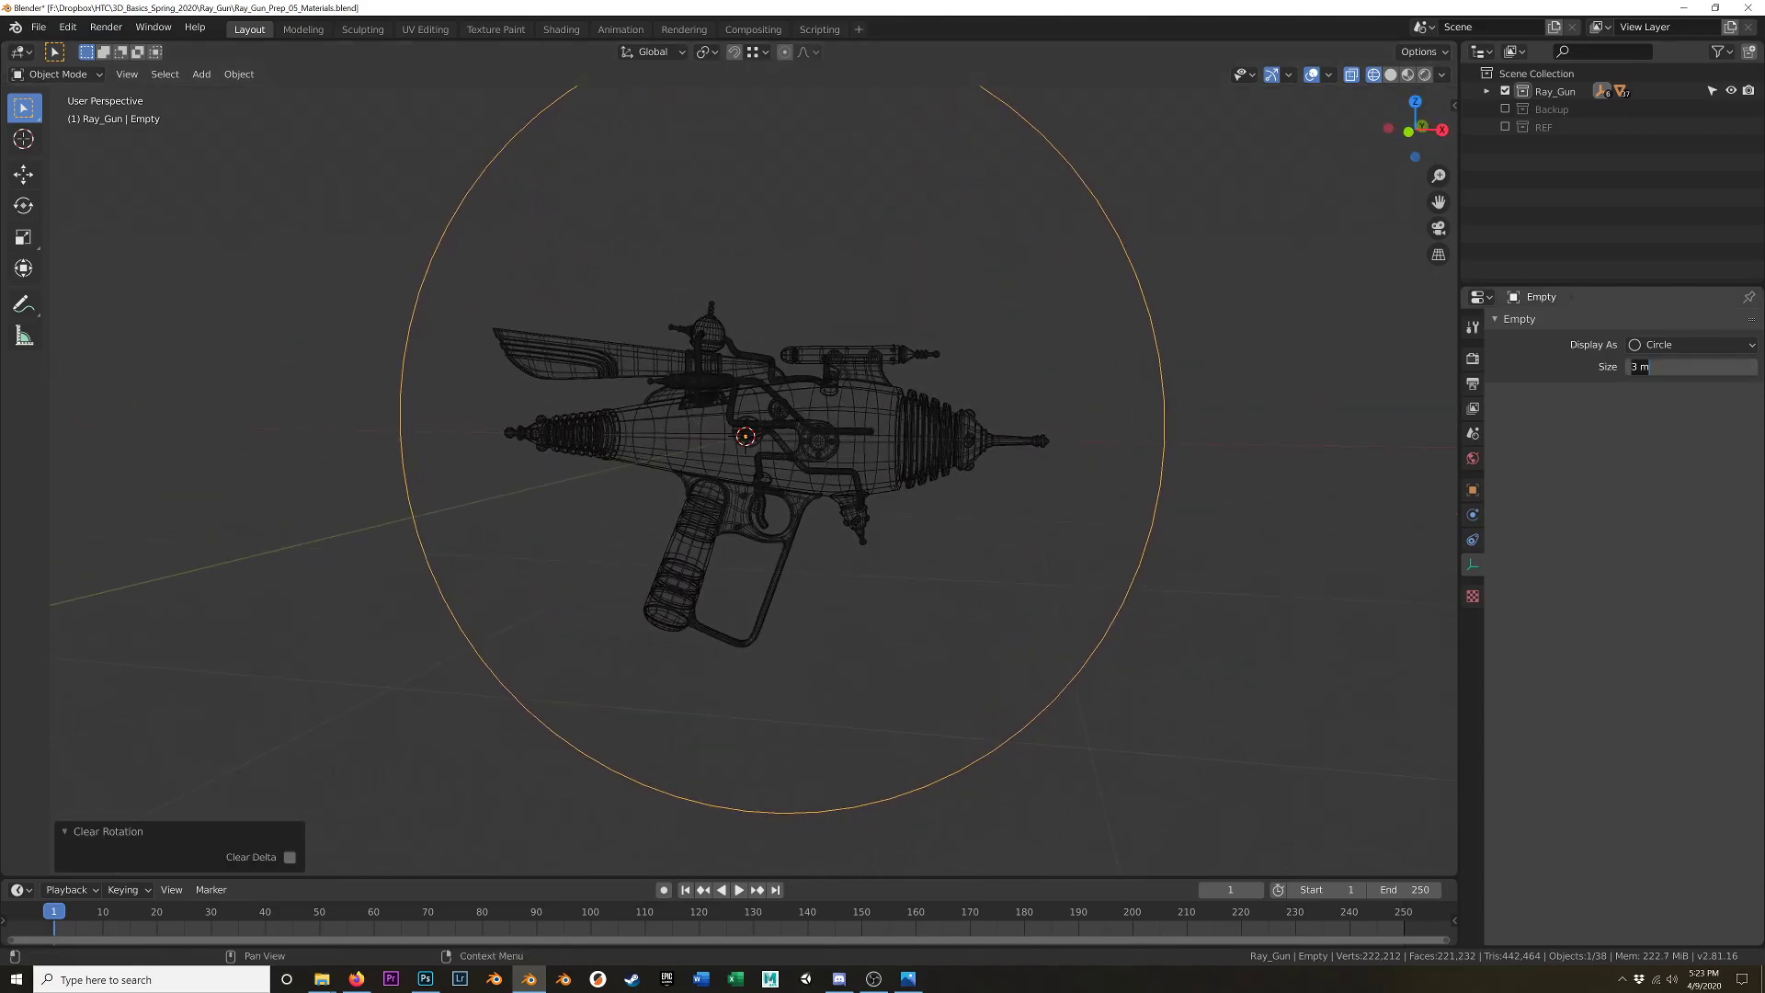
type("2.5")
key("Return")
middle_click_drag(919, 418, 941, 453)
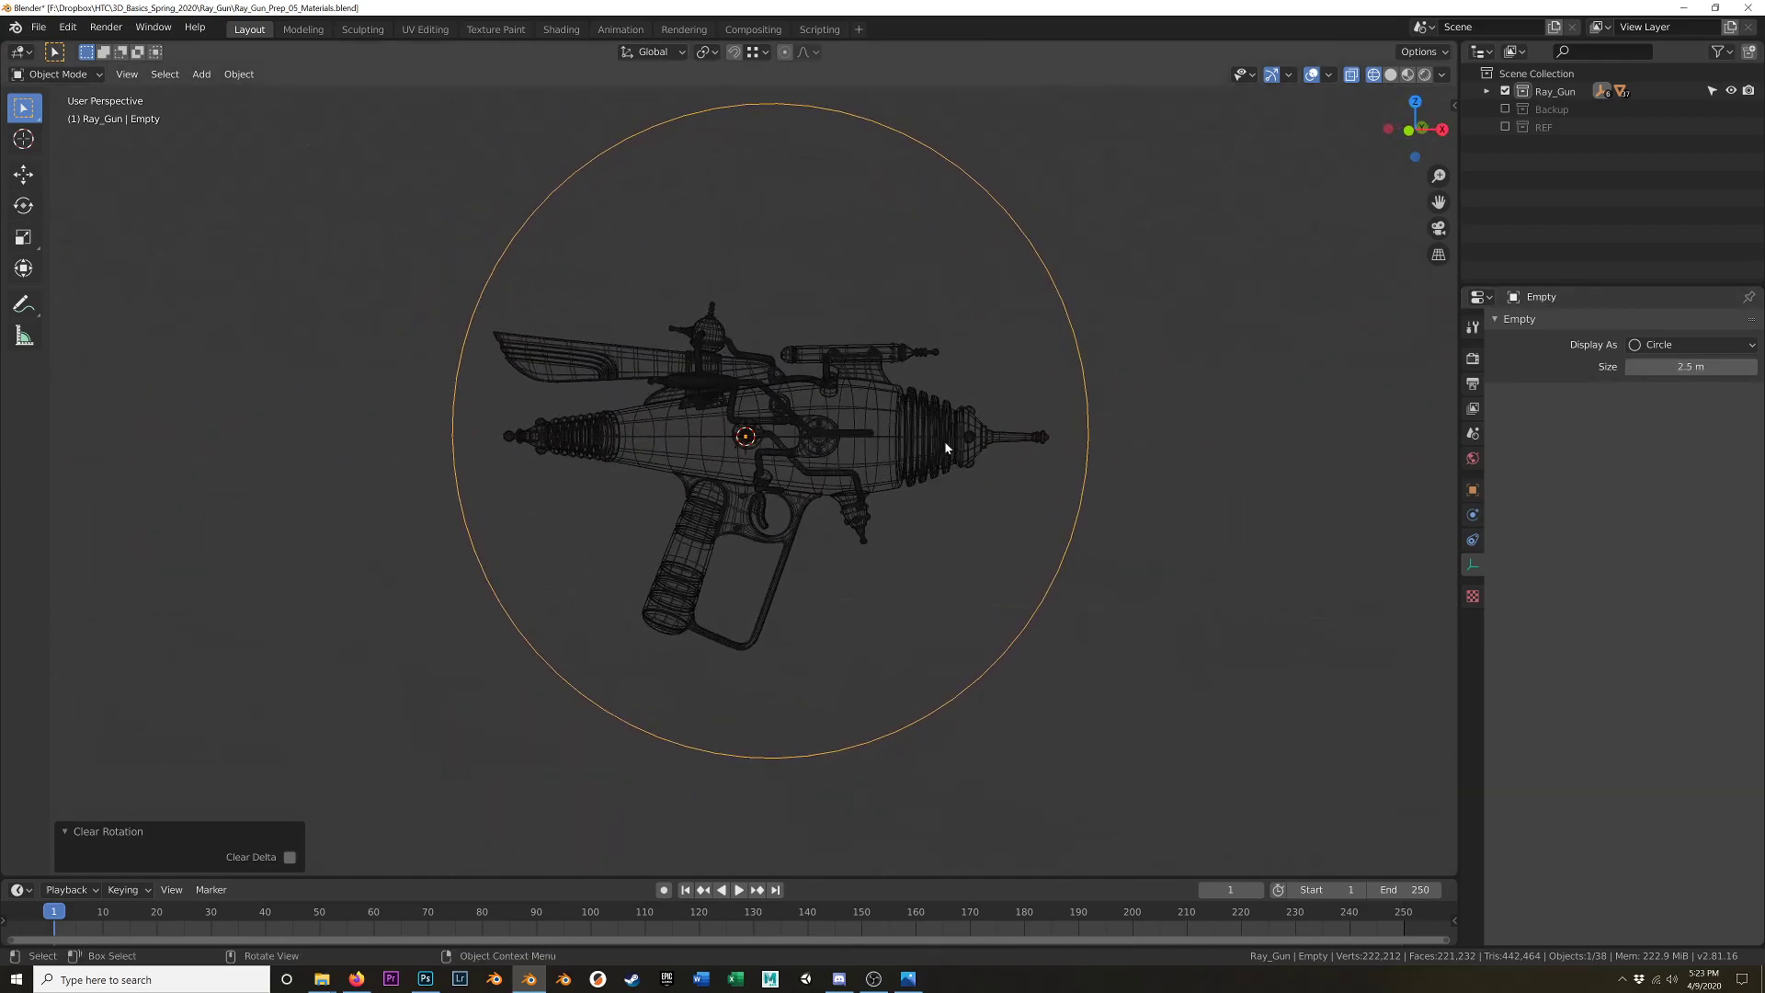
- Select all the ray gun parts together with the circle empty and parent them to the empty using Object (Keep Transform)
left_click_drag(1202, 174, 312, 756)
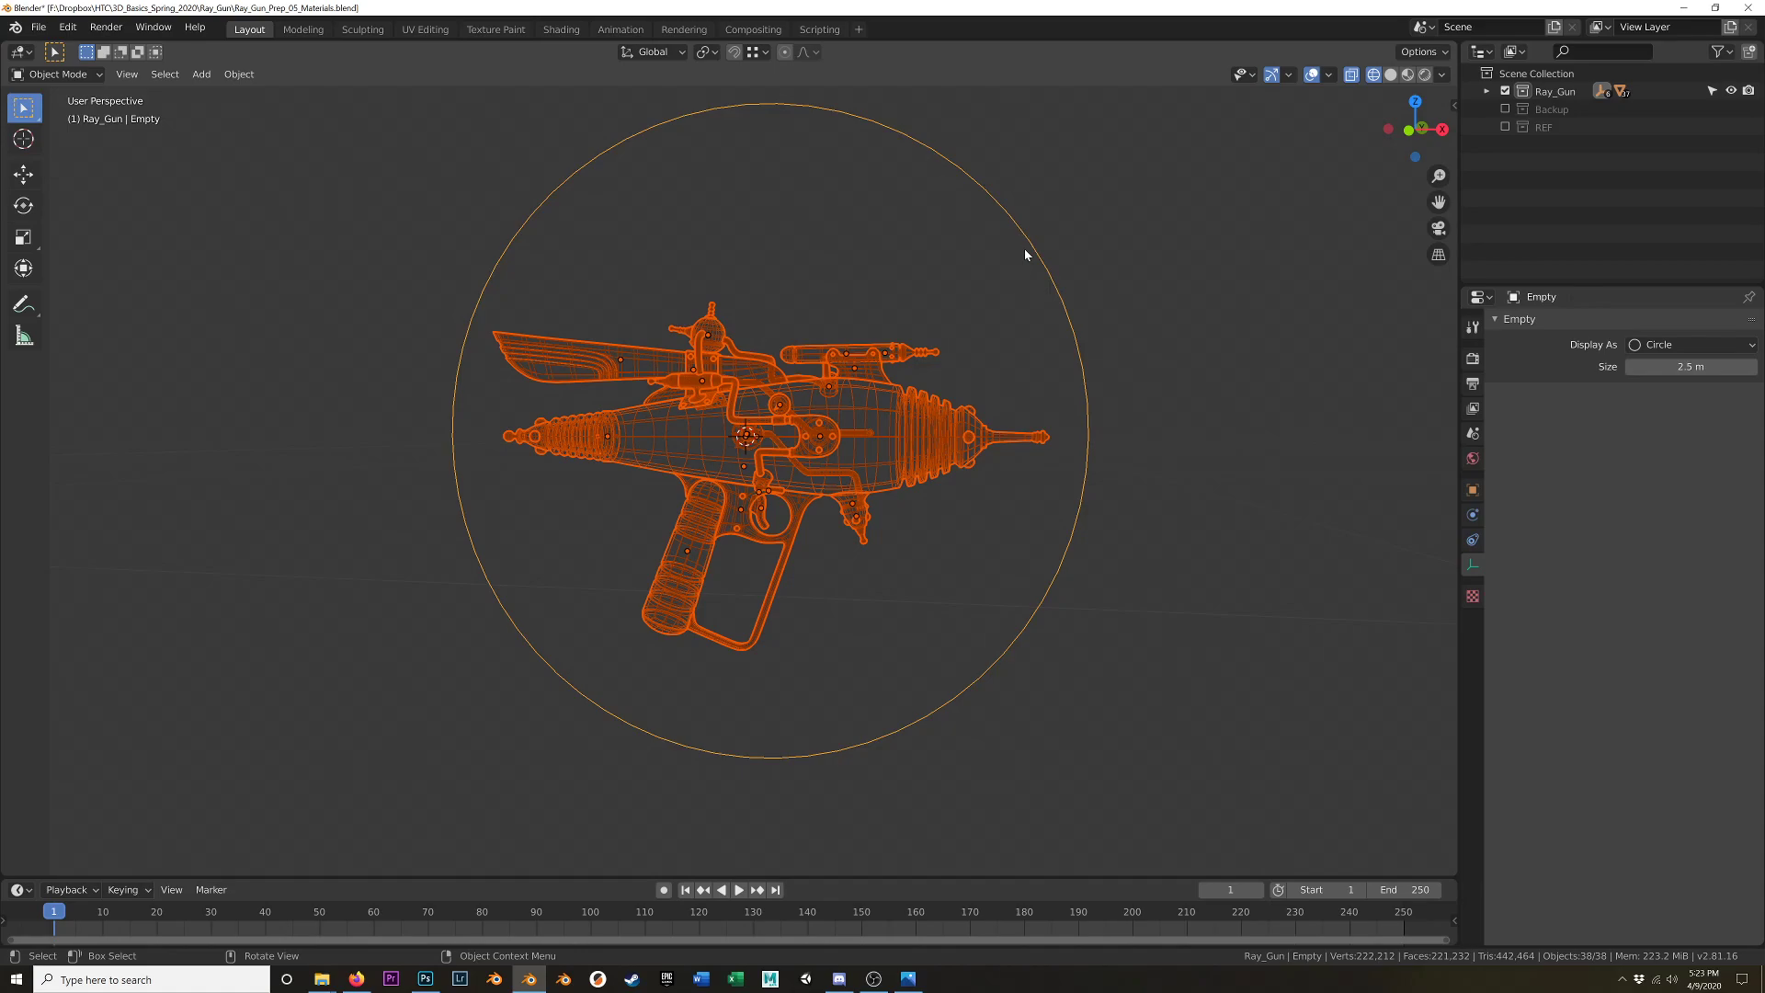
key("ctrl+p")
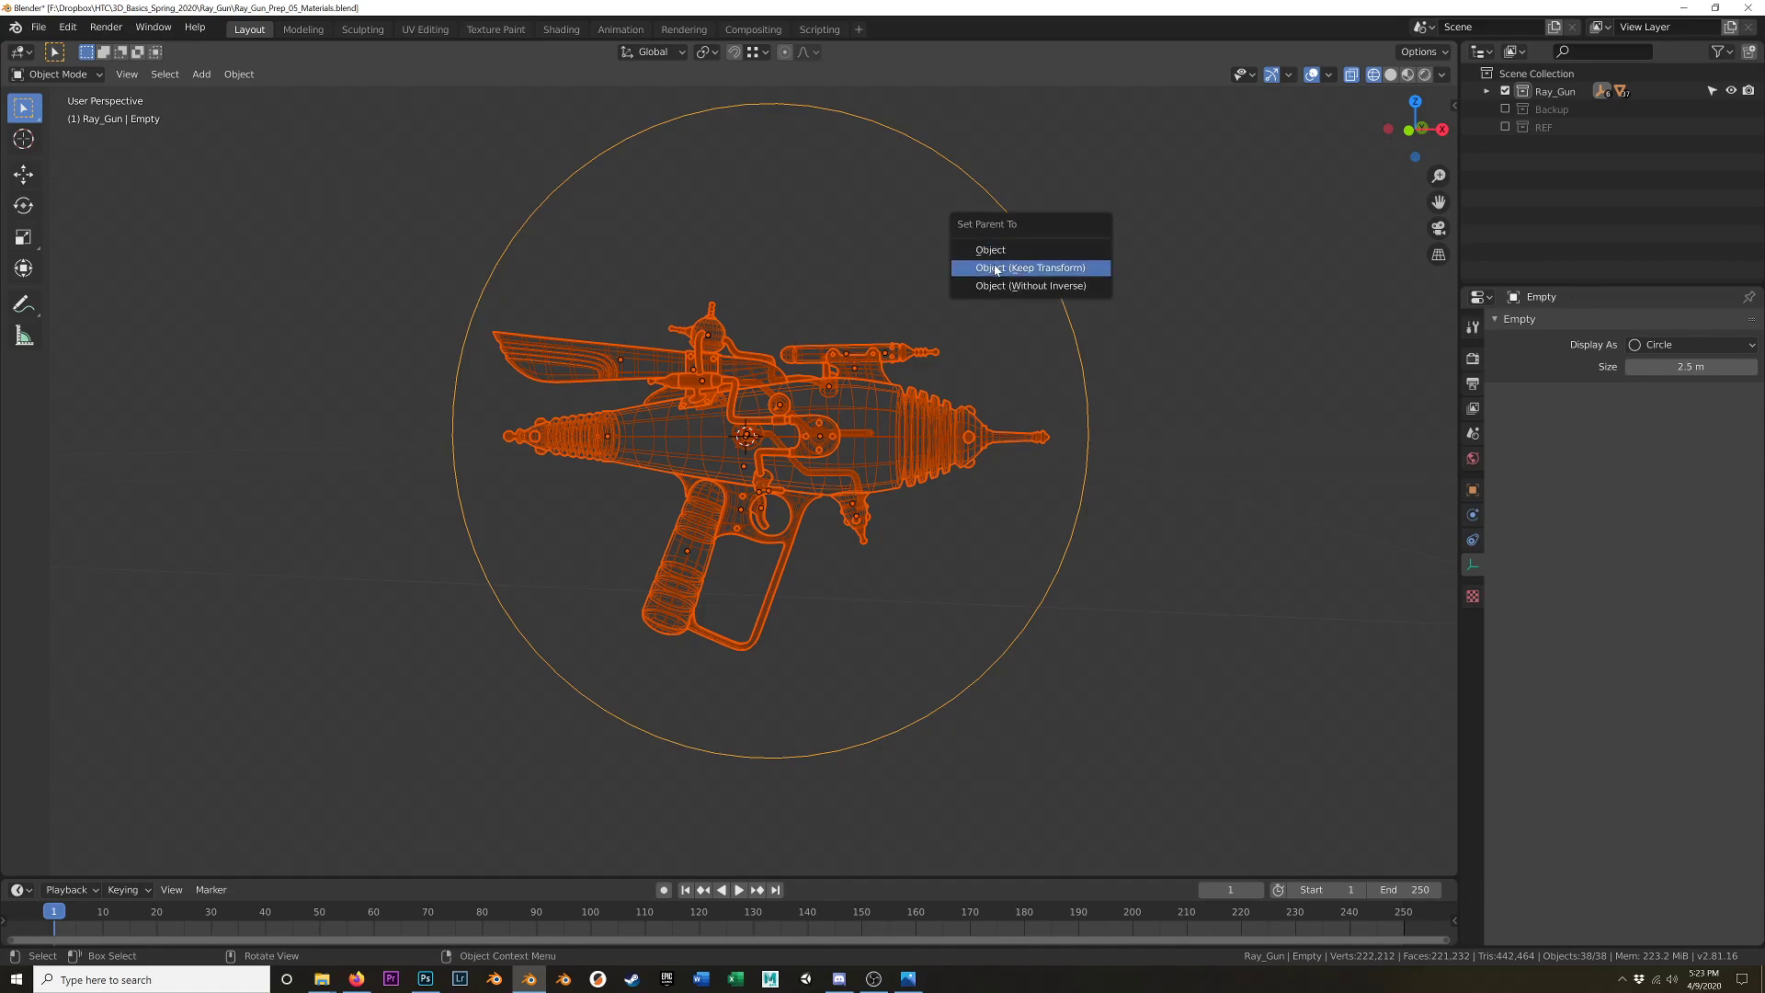
left_click(999, 269)
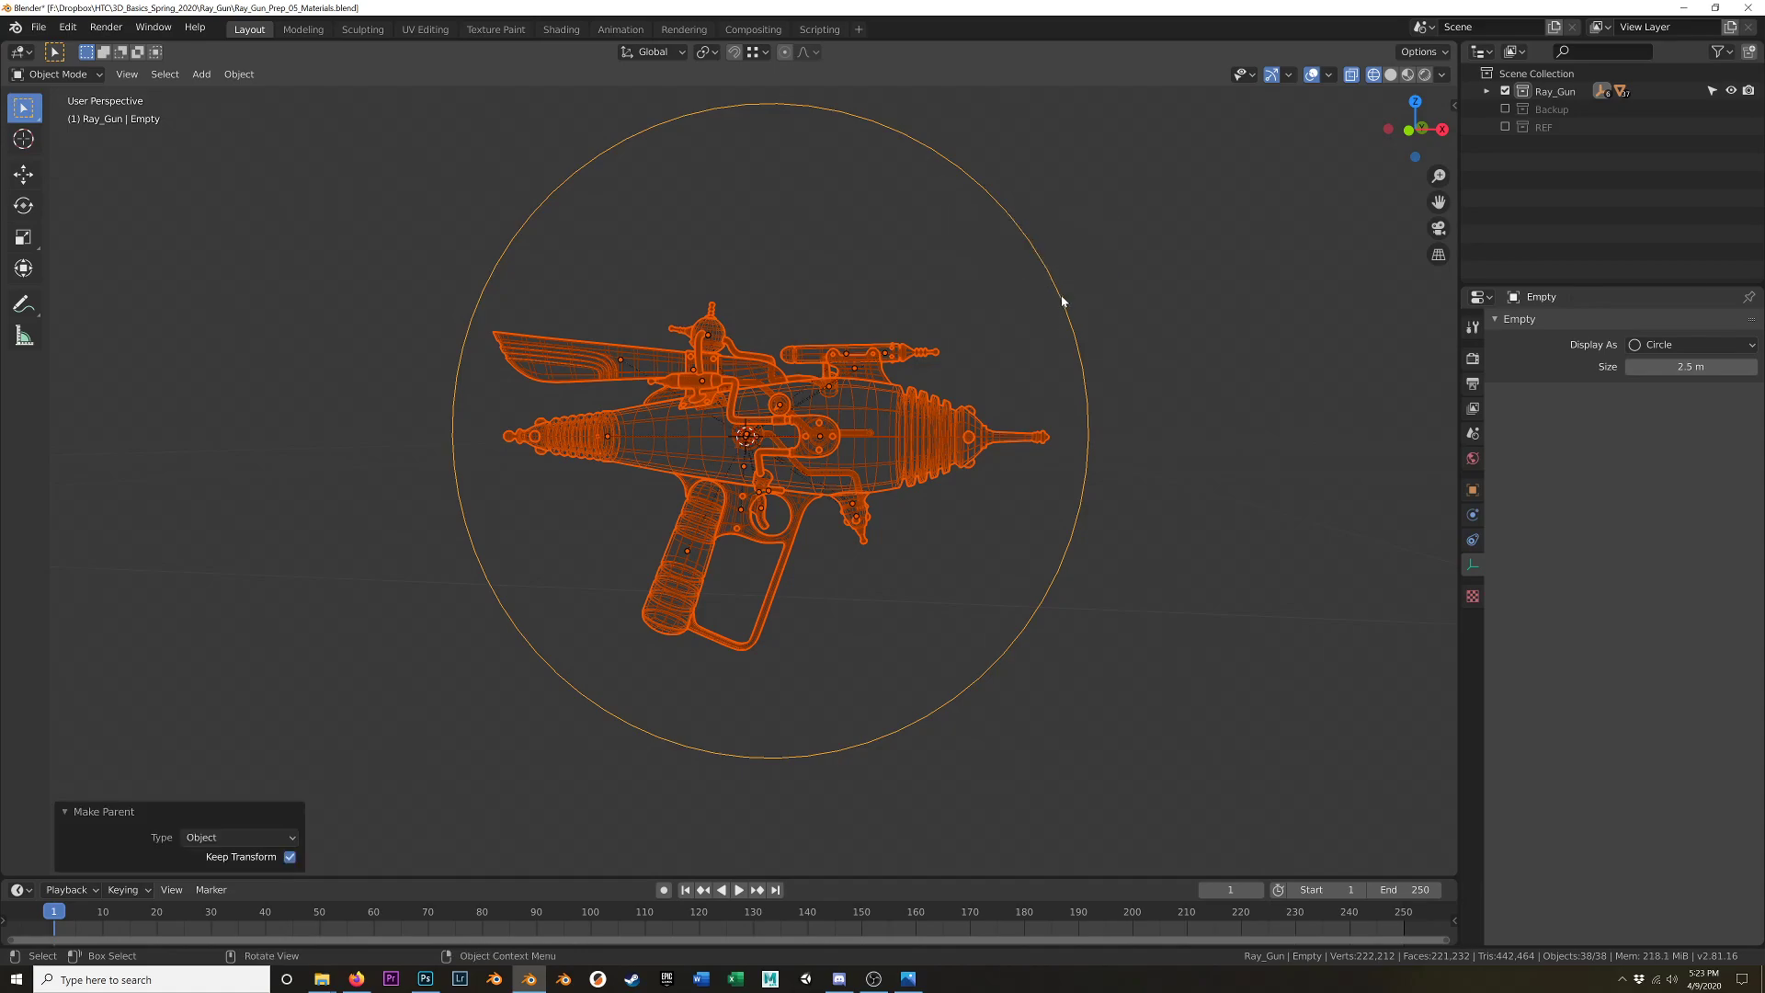
- Select only the circle empty and switch the viewport to Solid shading
left_click(1062, 301)
key("z")
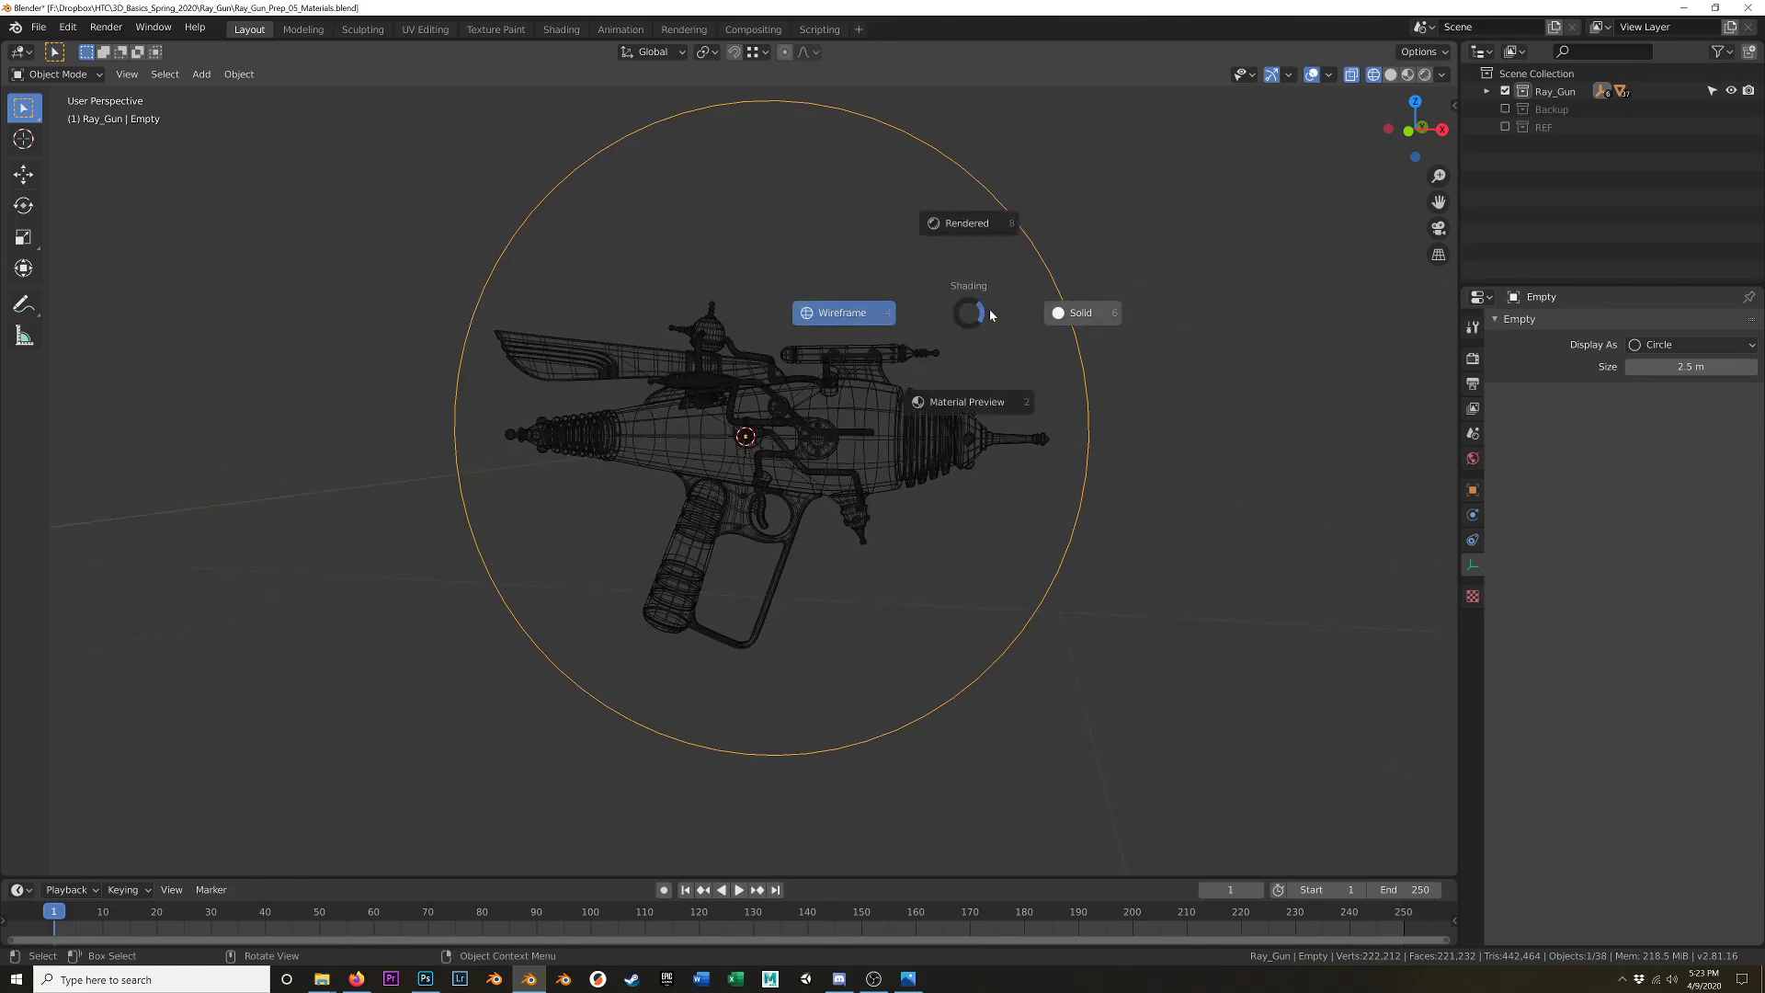
left_click(1048, 308)
- Try moving the circle empty freely to check which ray gun parts follow it, cancelling each move
middle_click_drag(979, 324, 930, 367)
key("g")
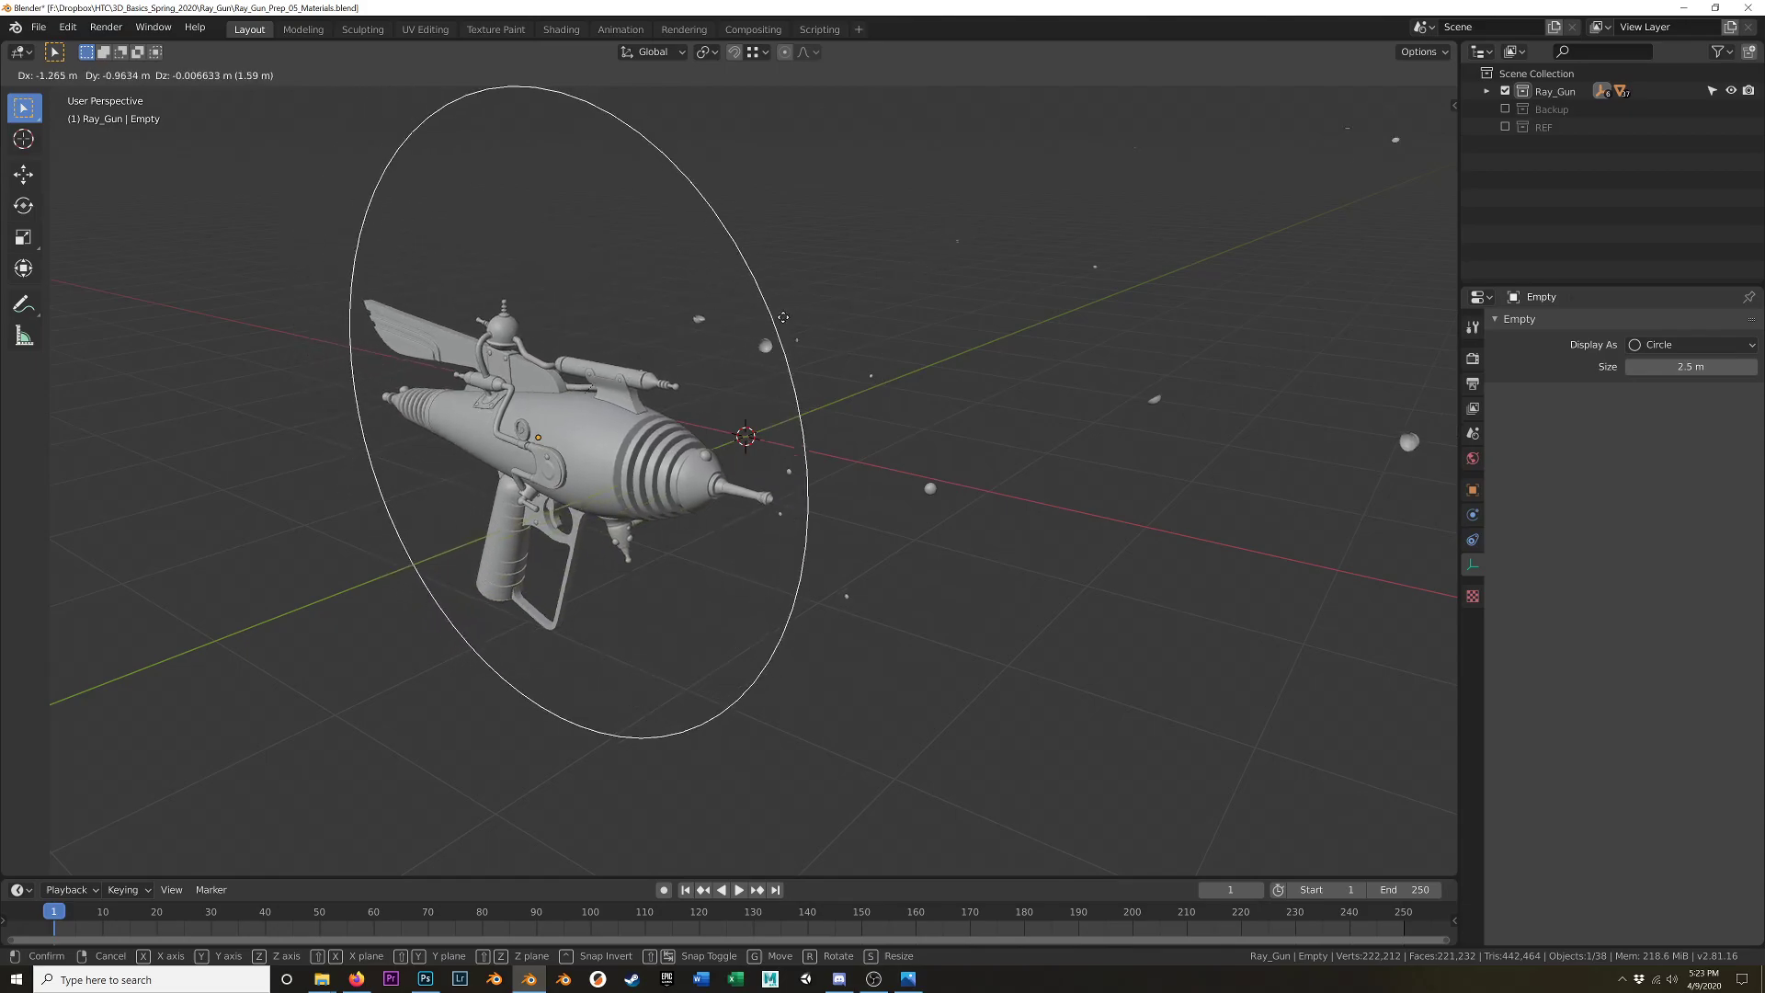
right_click(950, 300)
middle_click_drag(858, 368, 906, 333)
key("g")
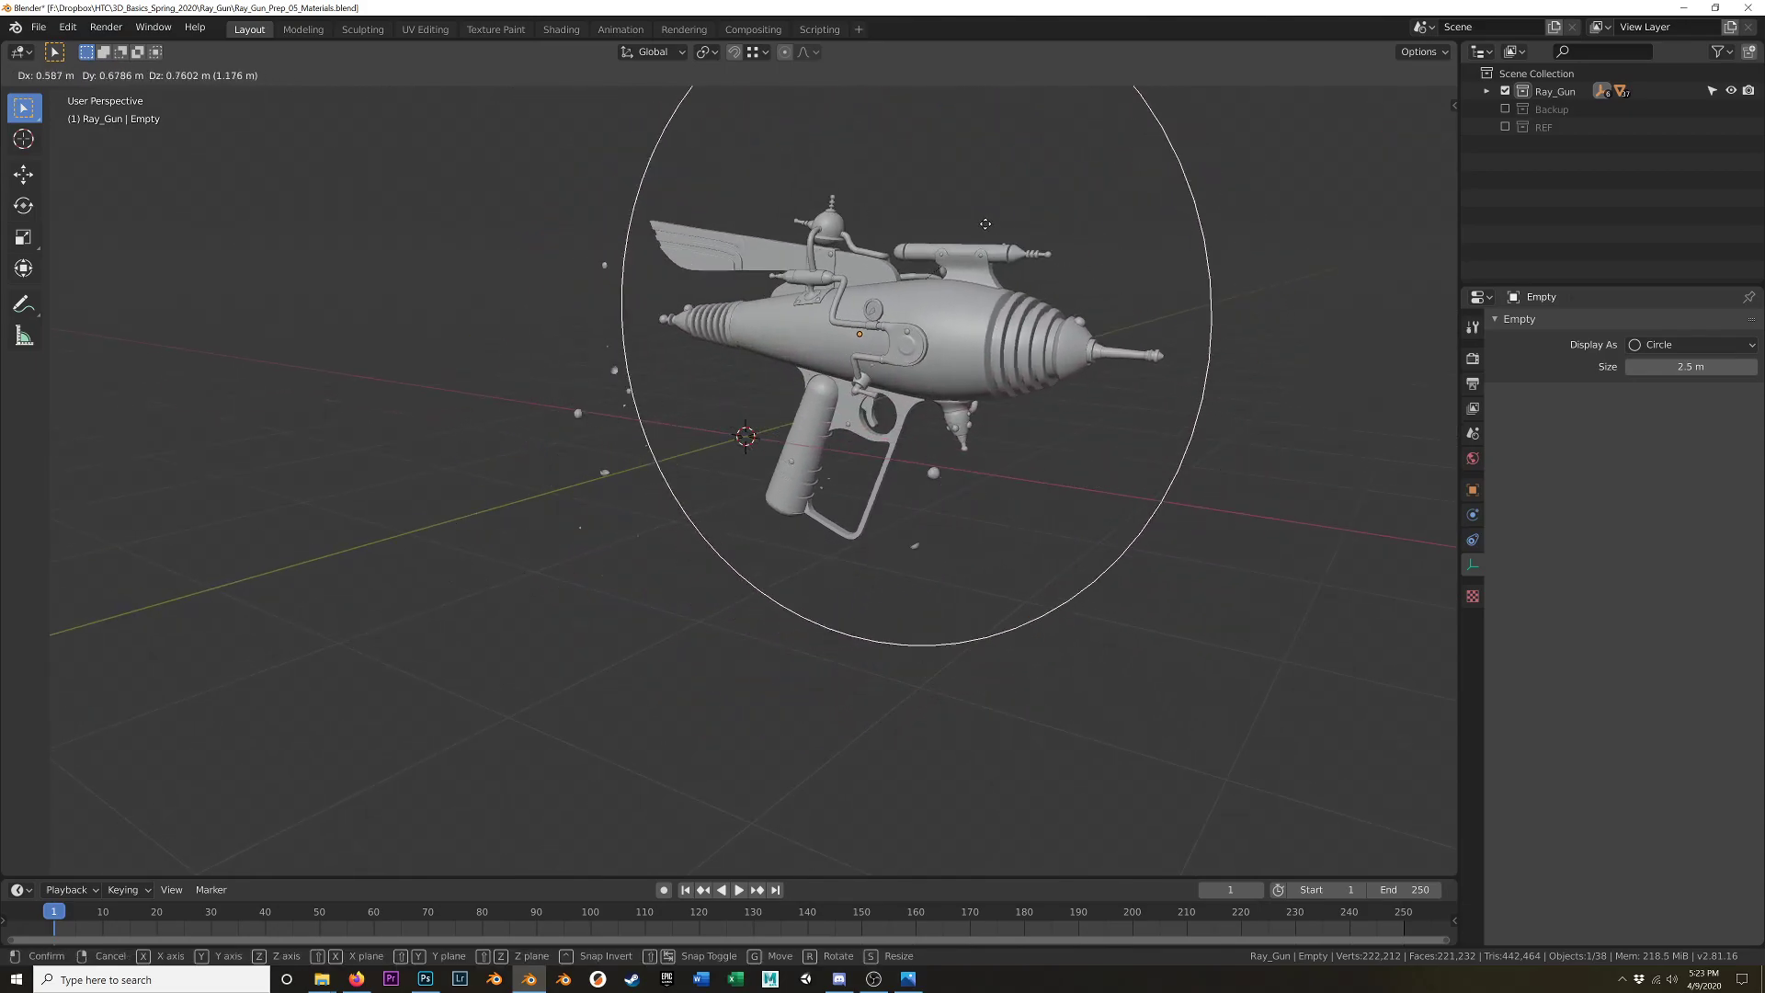
right_click(904, 326)
- Try applying the Array modifier of the four Gun_Rivet rivets on the side plate, and undo it
scroll(734, 372, "up", 3)
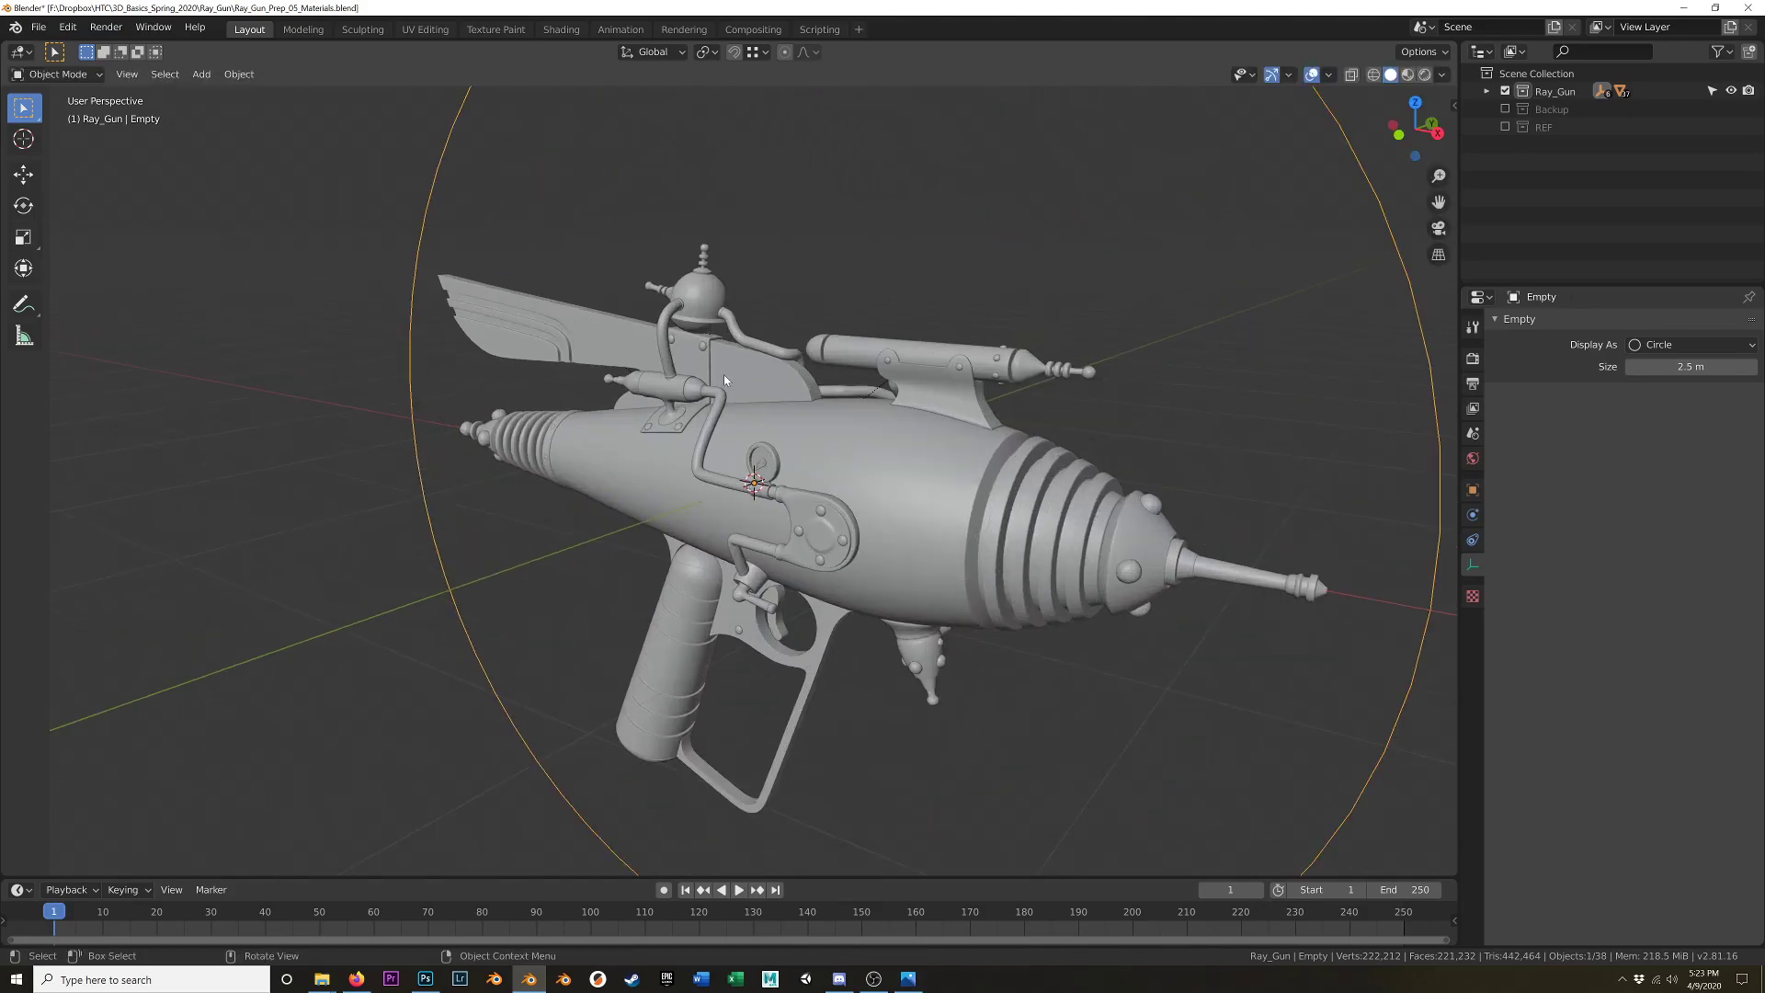
scroll(654, 454, "up", 3)
middle_click_drag(648, 464, 896, 474)
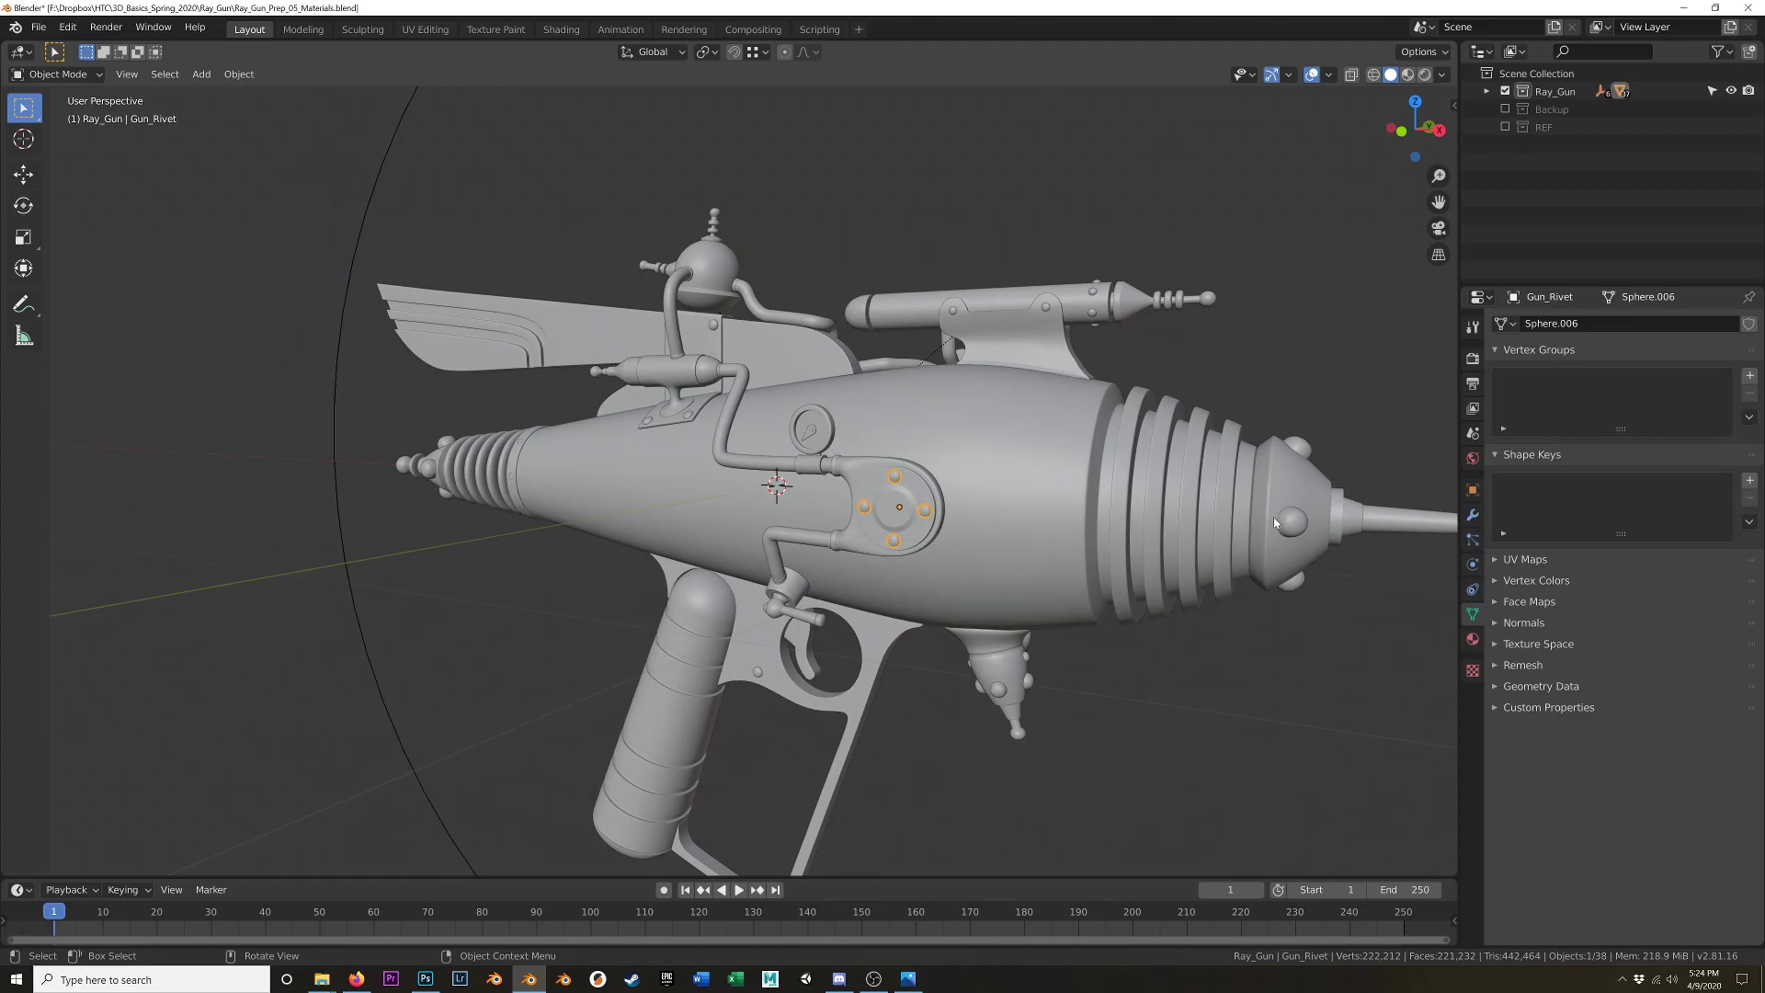
left_click(1472, 515)
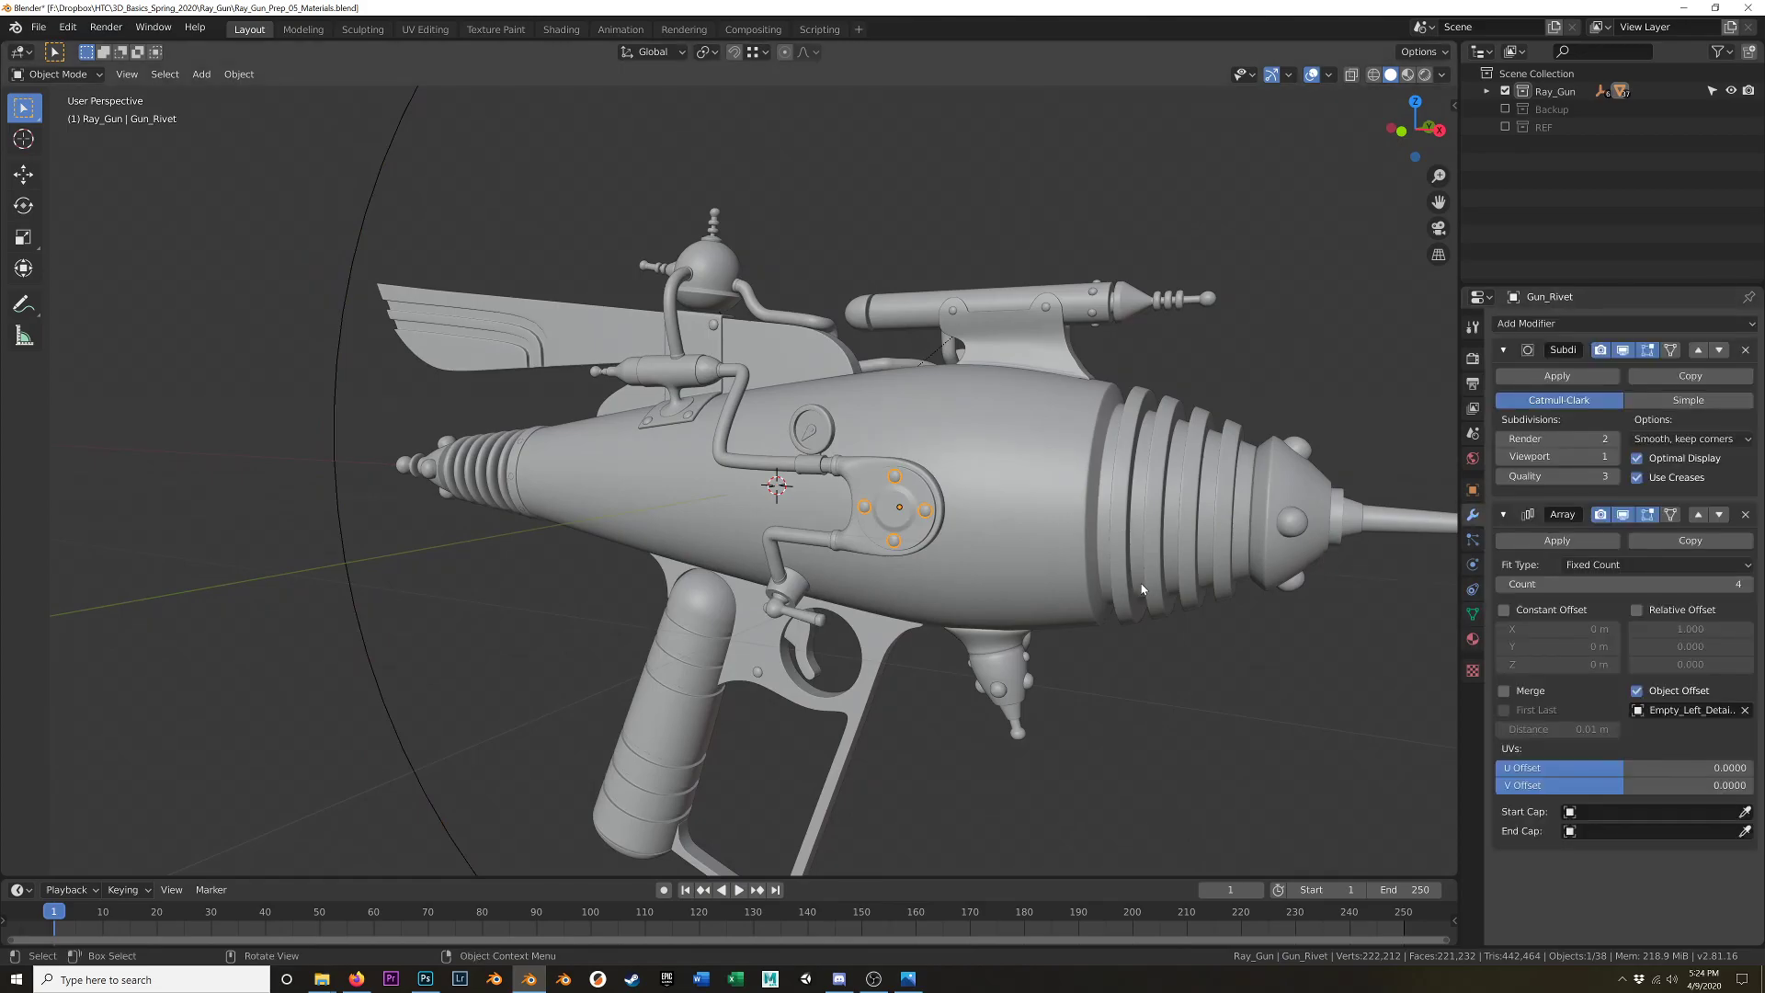
left_click(1557, 540)
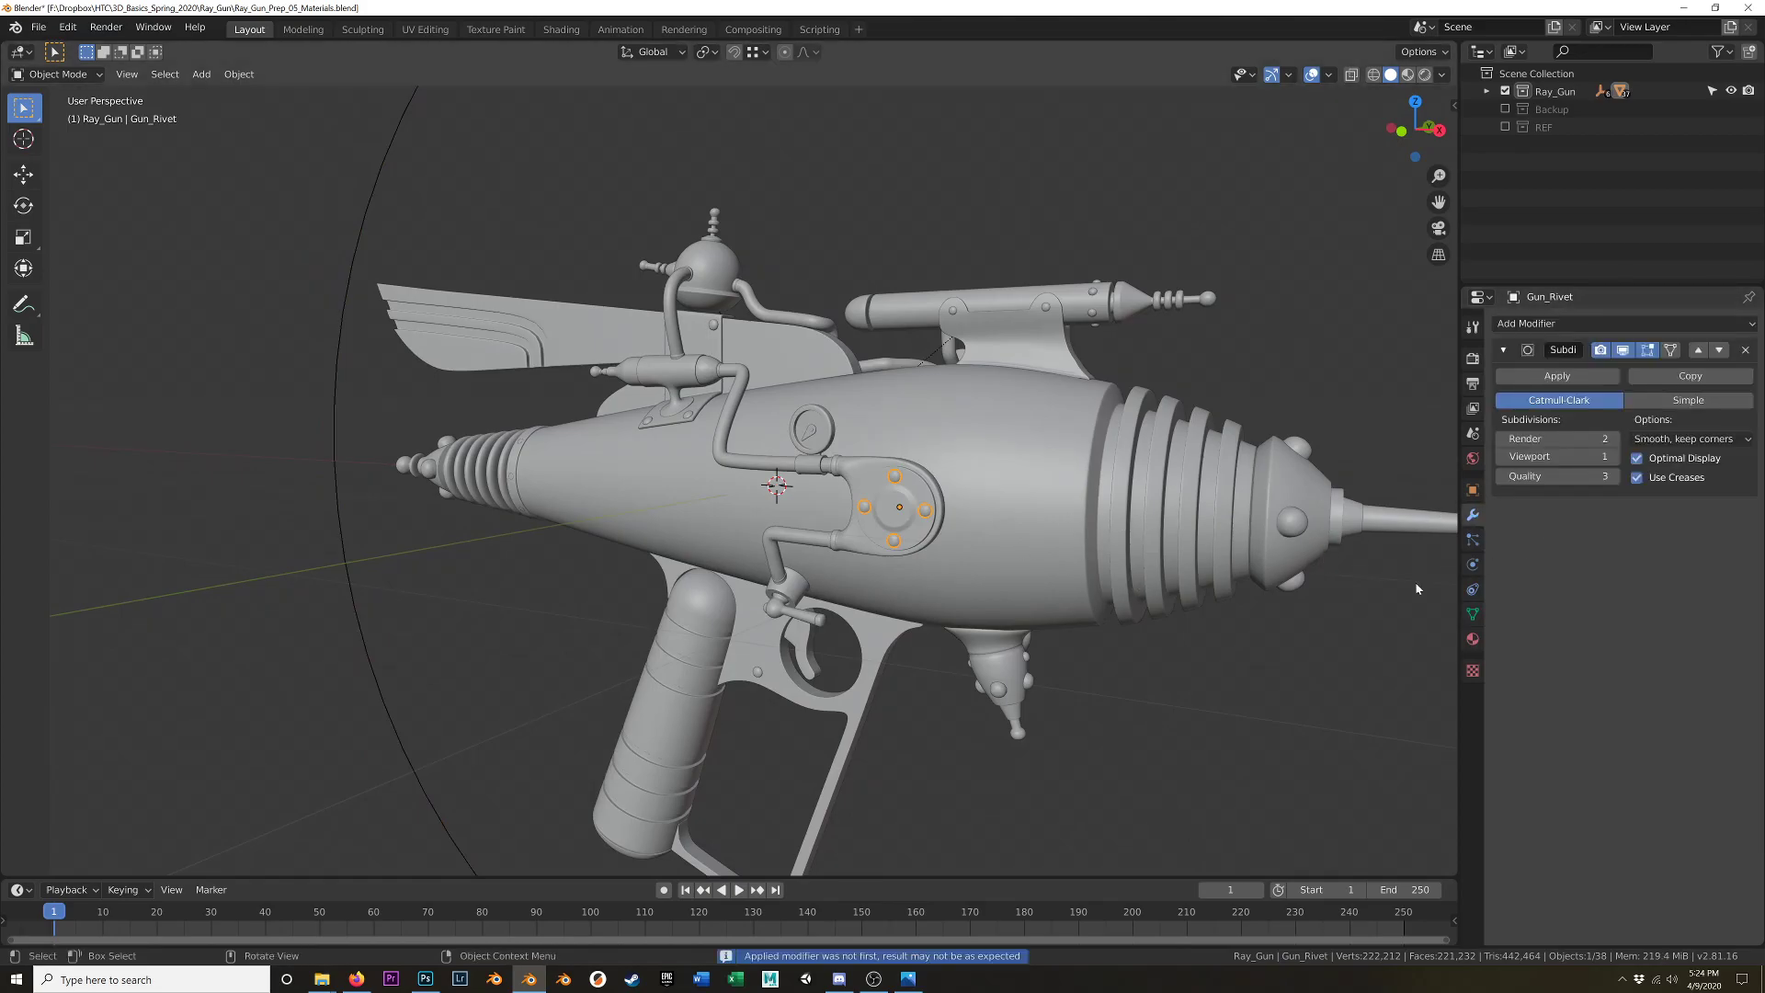
mouse_move(823, 548)
middle_mouse_down()
mouse_move(814, 524)
mouse_move(838, 532)
middle_mouse_up()
left_click(815, 321)
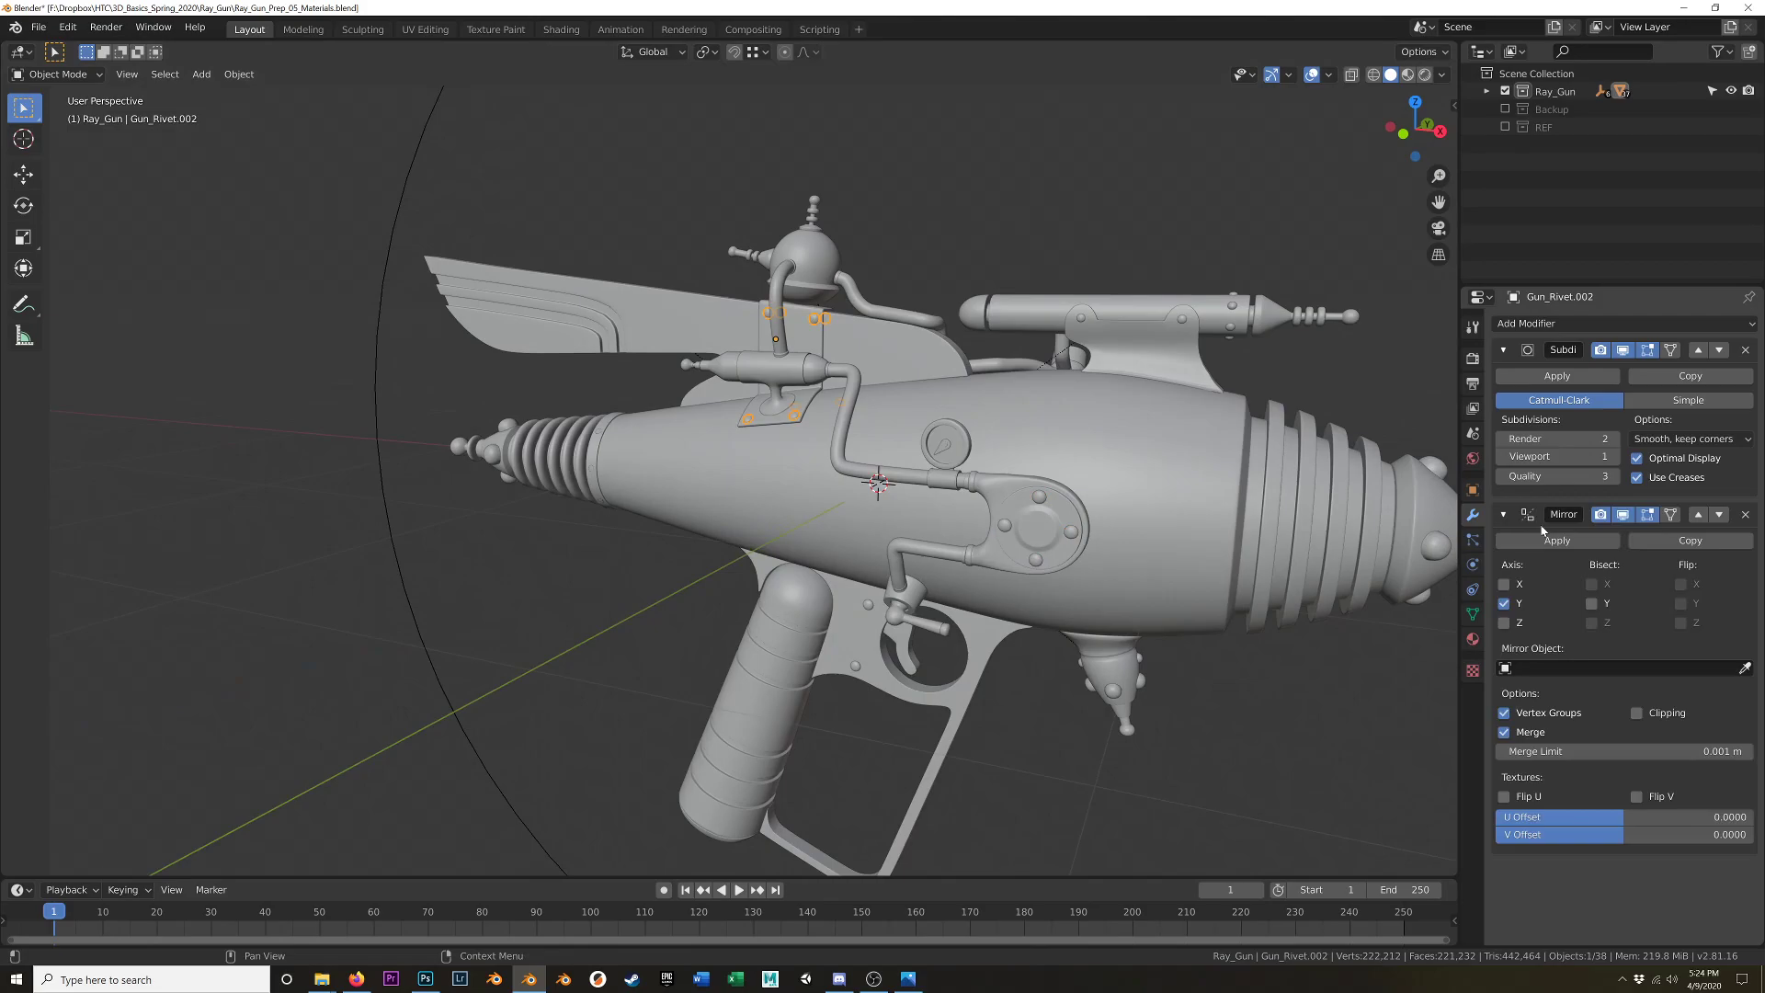
key("ctrl+z")
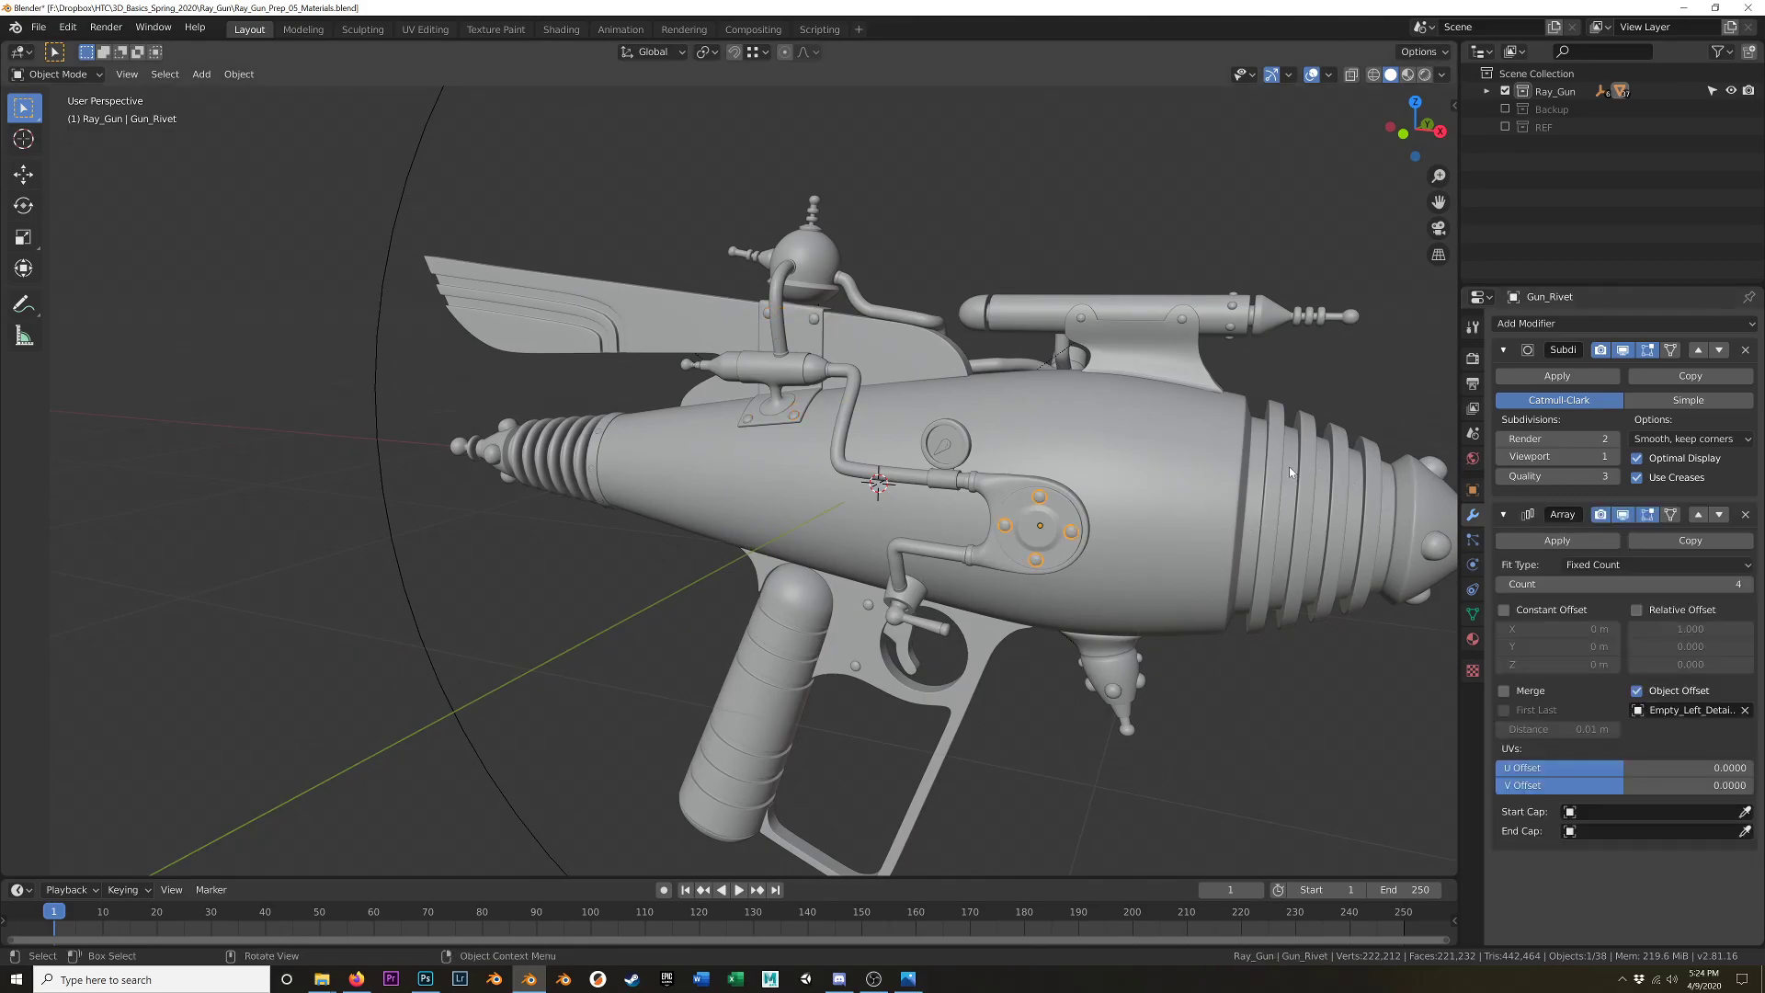
- Unhide the five hidden orb, rivet and switch empties in the Ray_Gun collection and parent them to the circle empty
left_click(1486, 91)
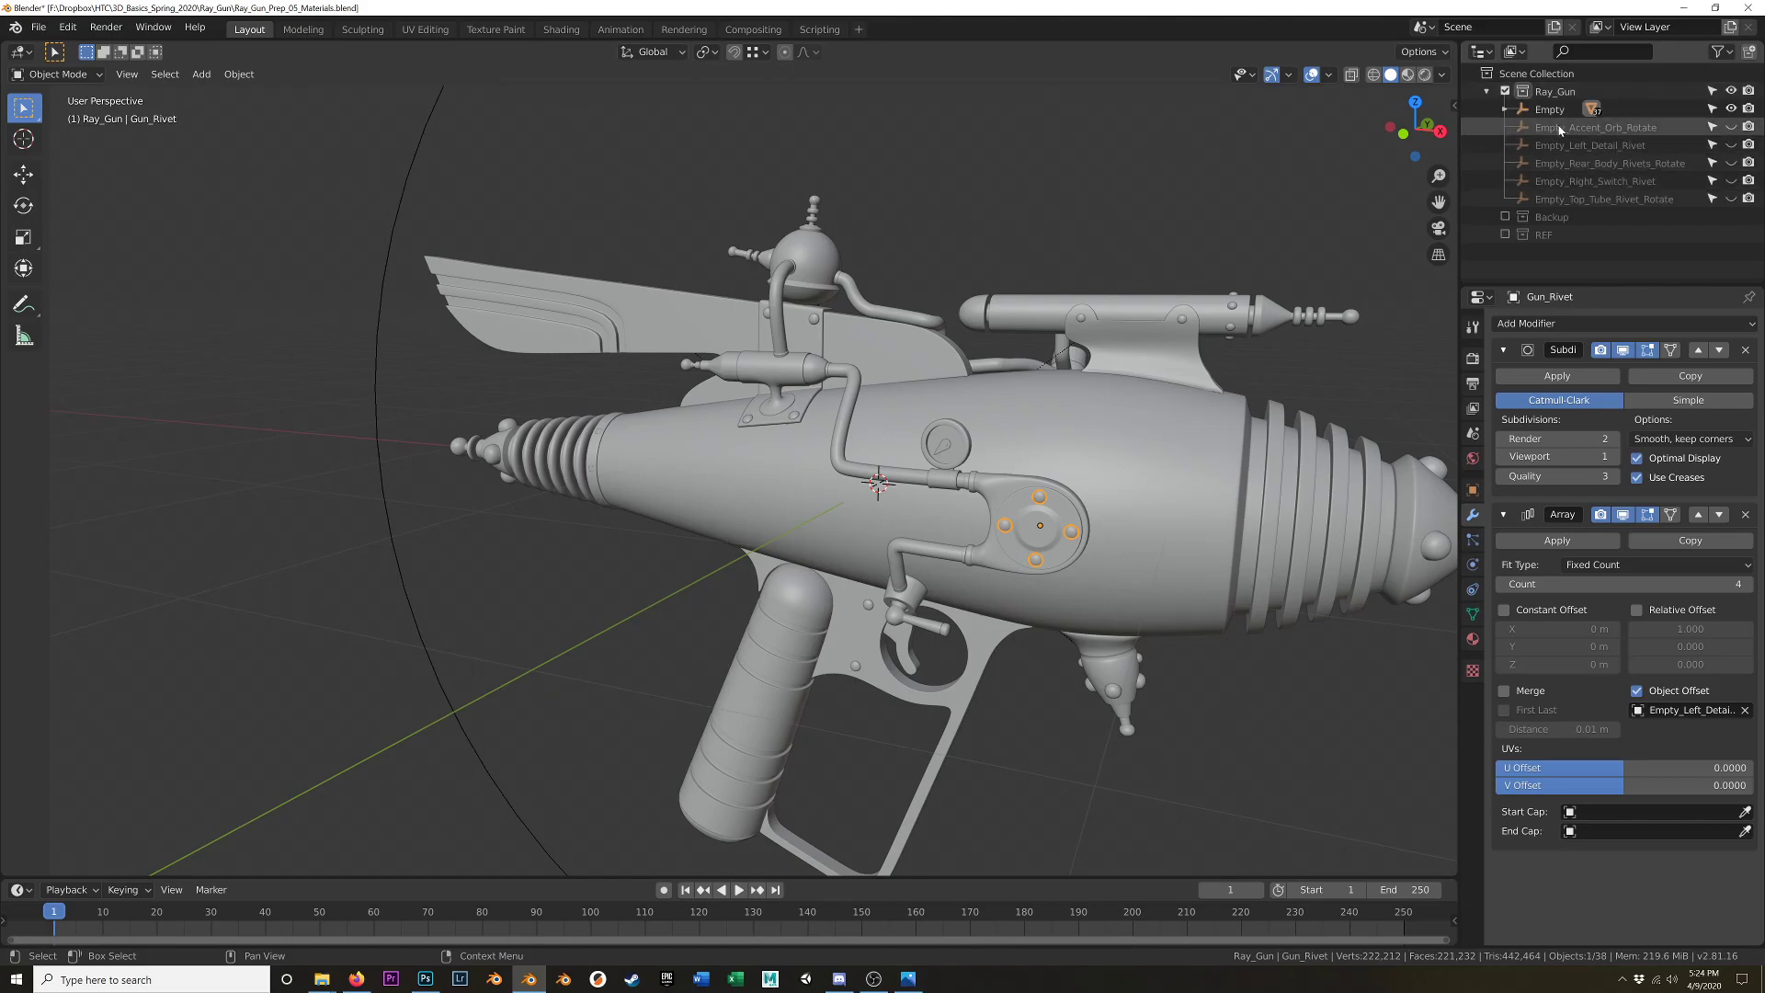
left_click_drag(1730, 127, 1732, 198)
left_click(1595, 127)
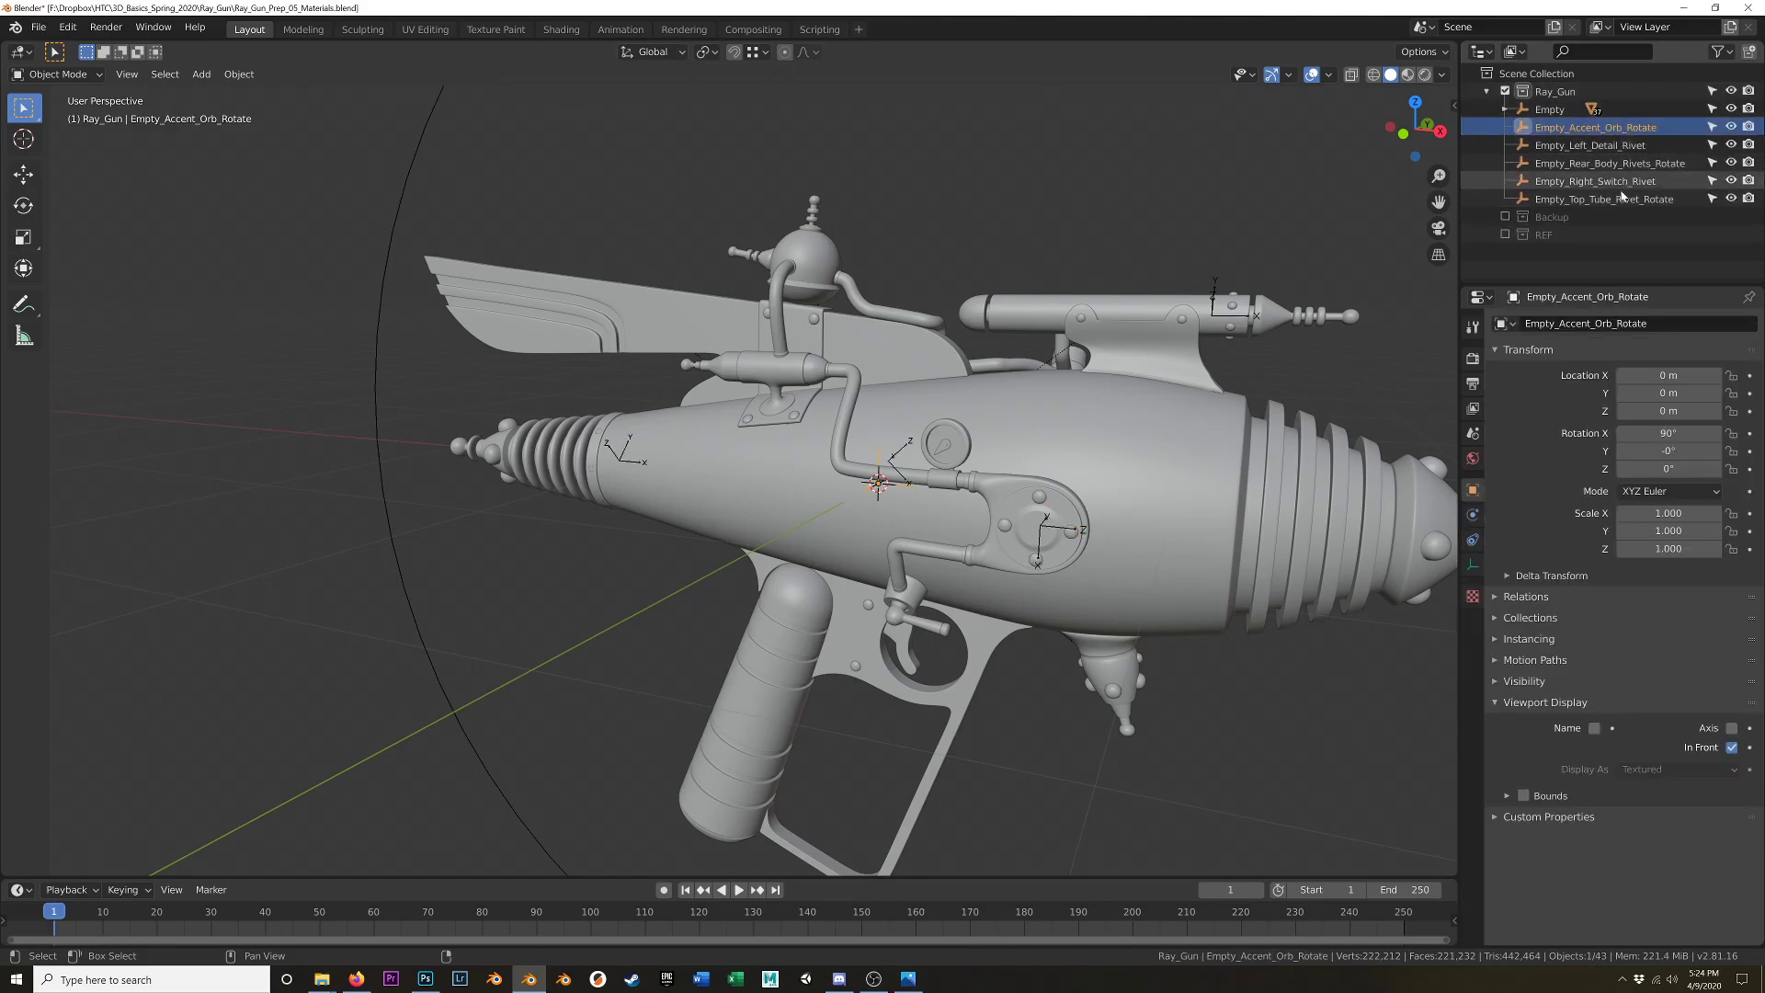
left_click(1622, 198, "shift")
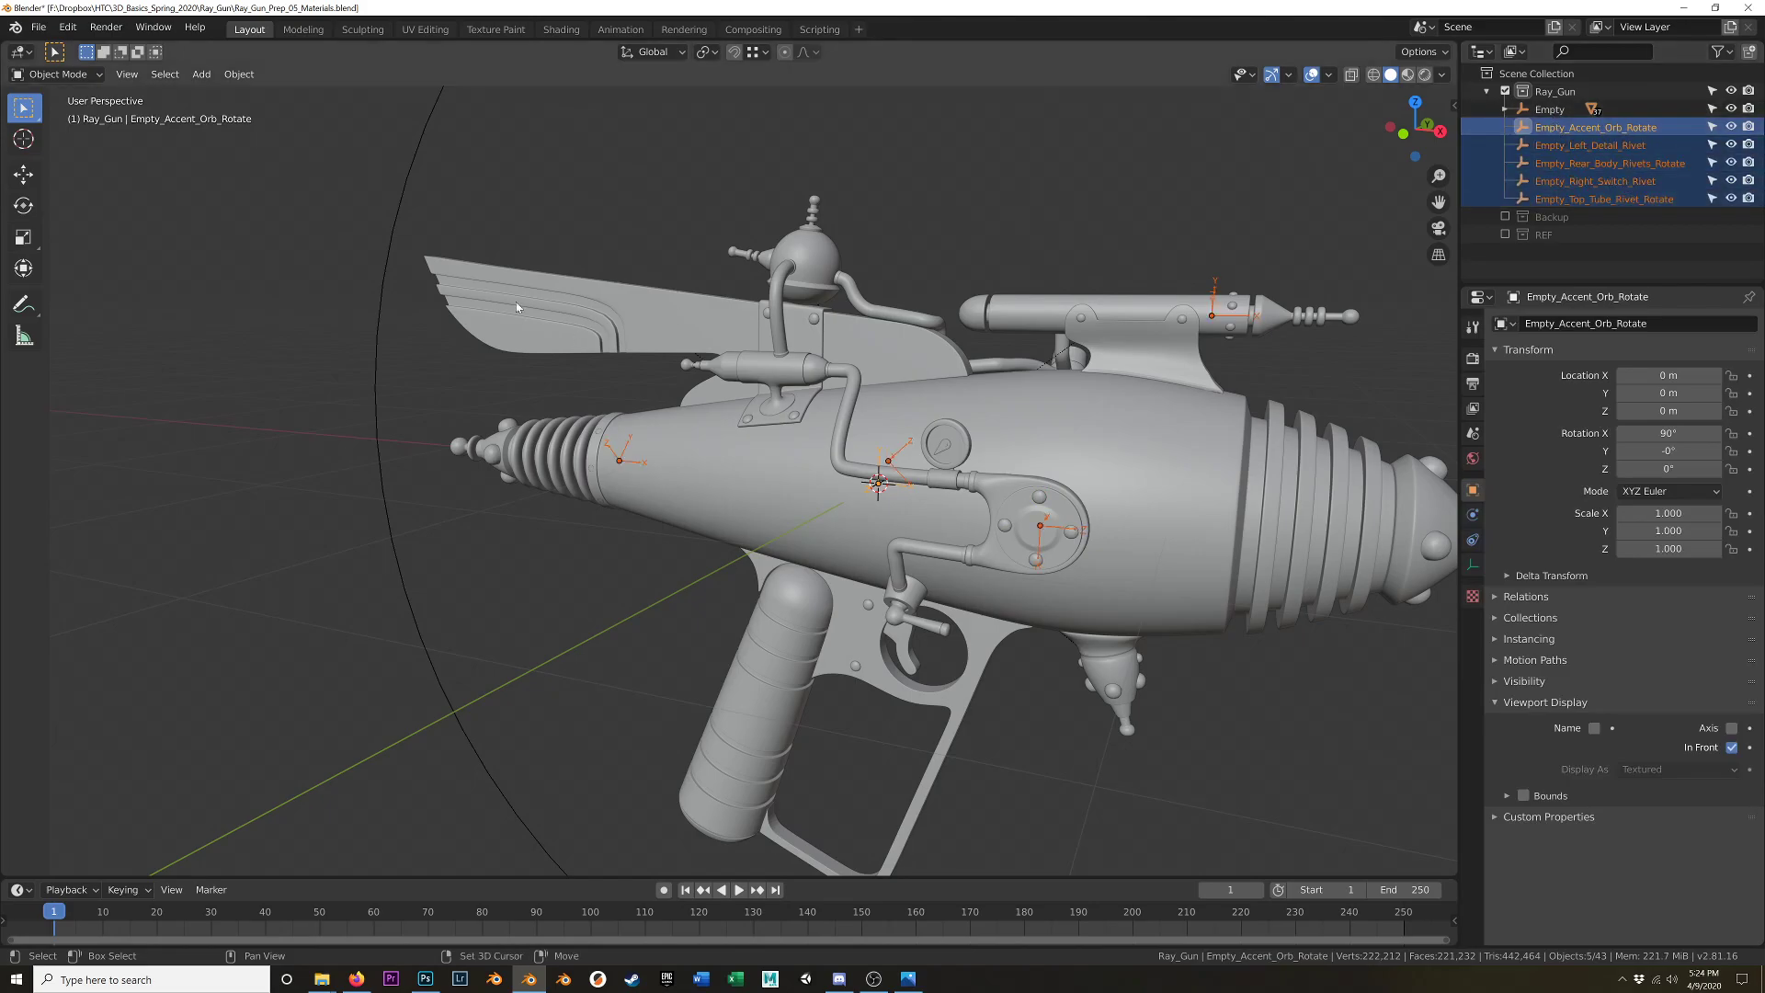
left_click(397, 206, "shift")
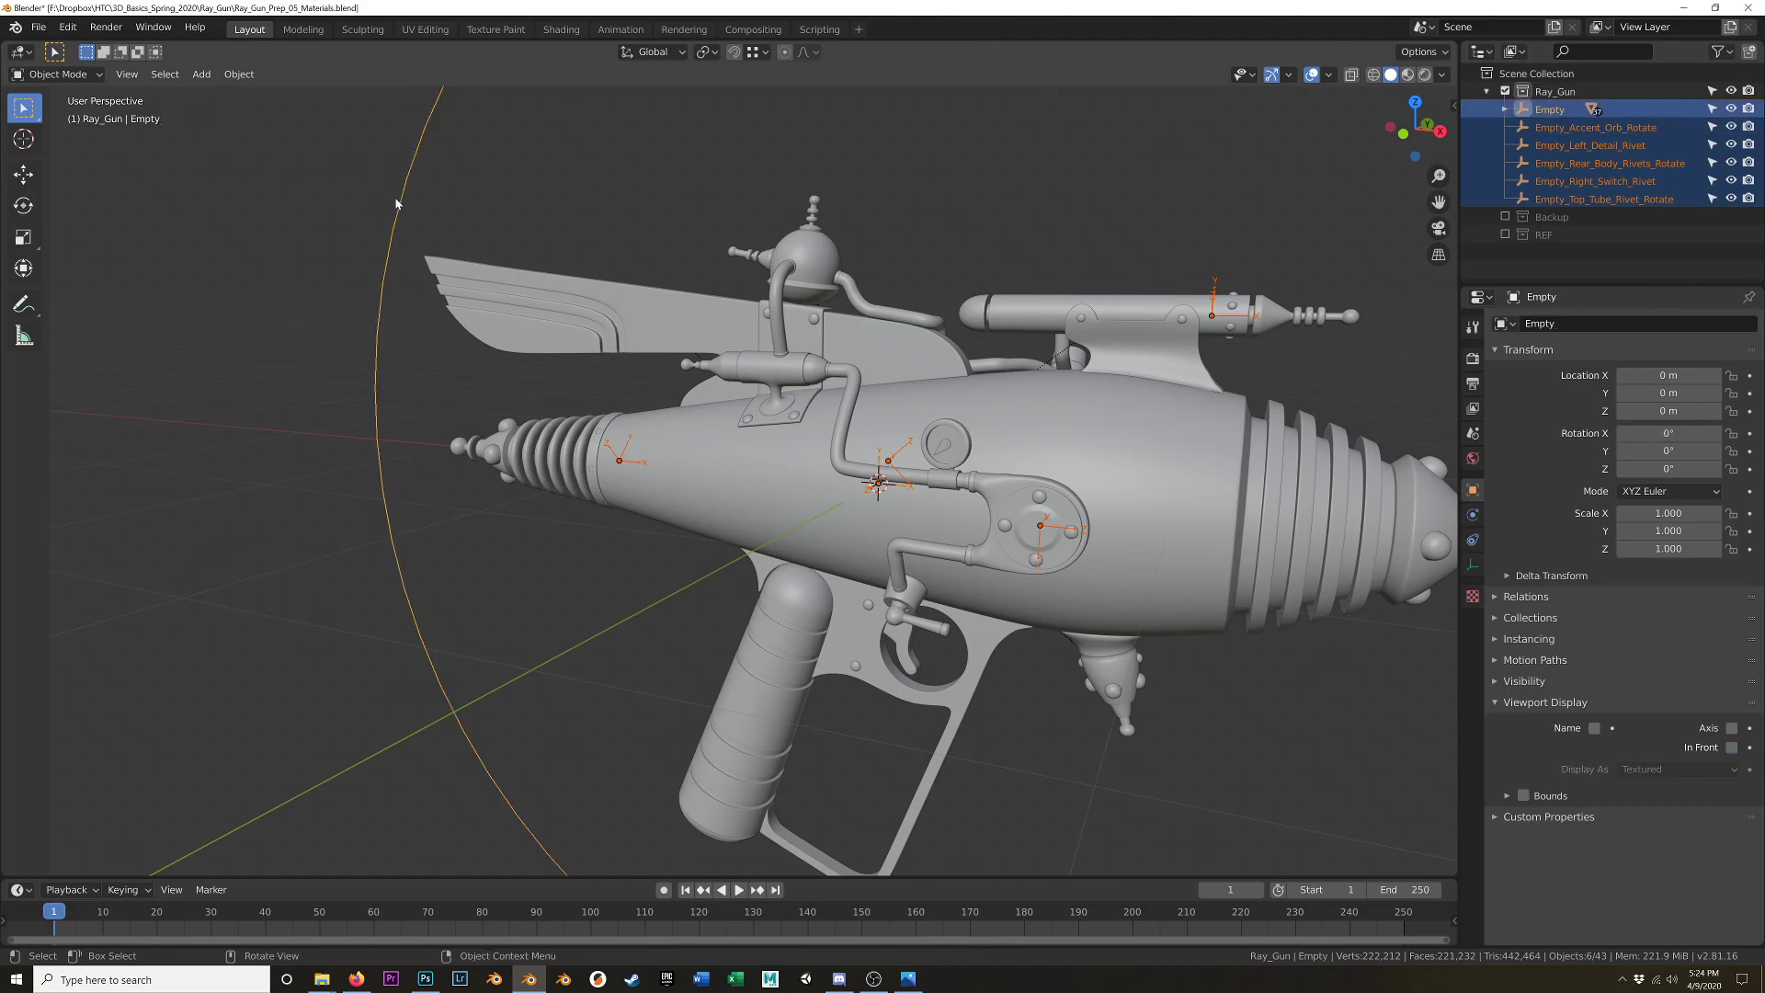
key("ctrl+p")
left_click(400, 199)
- Try moving only the circle empty to check that the rivets and all parts follow, cancelling the move
left_click(877, 482)
key("KP_Decimal")
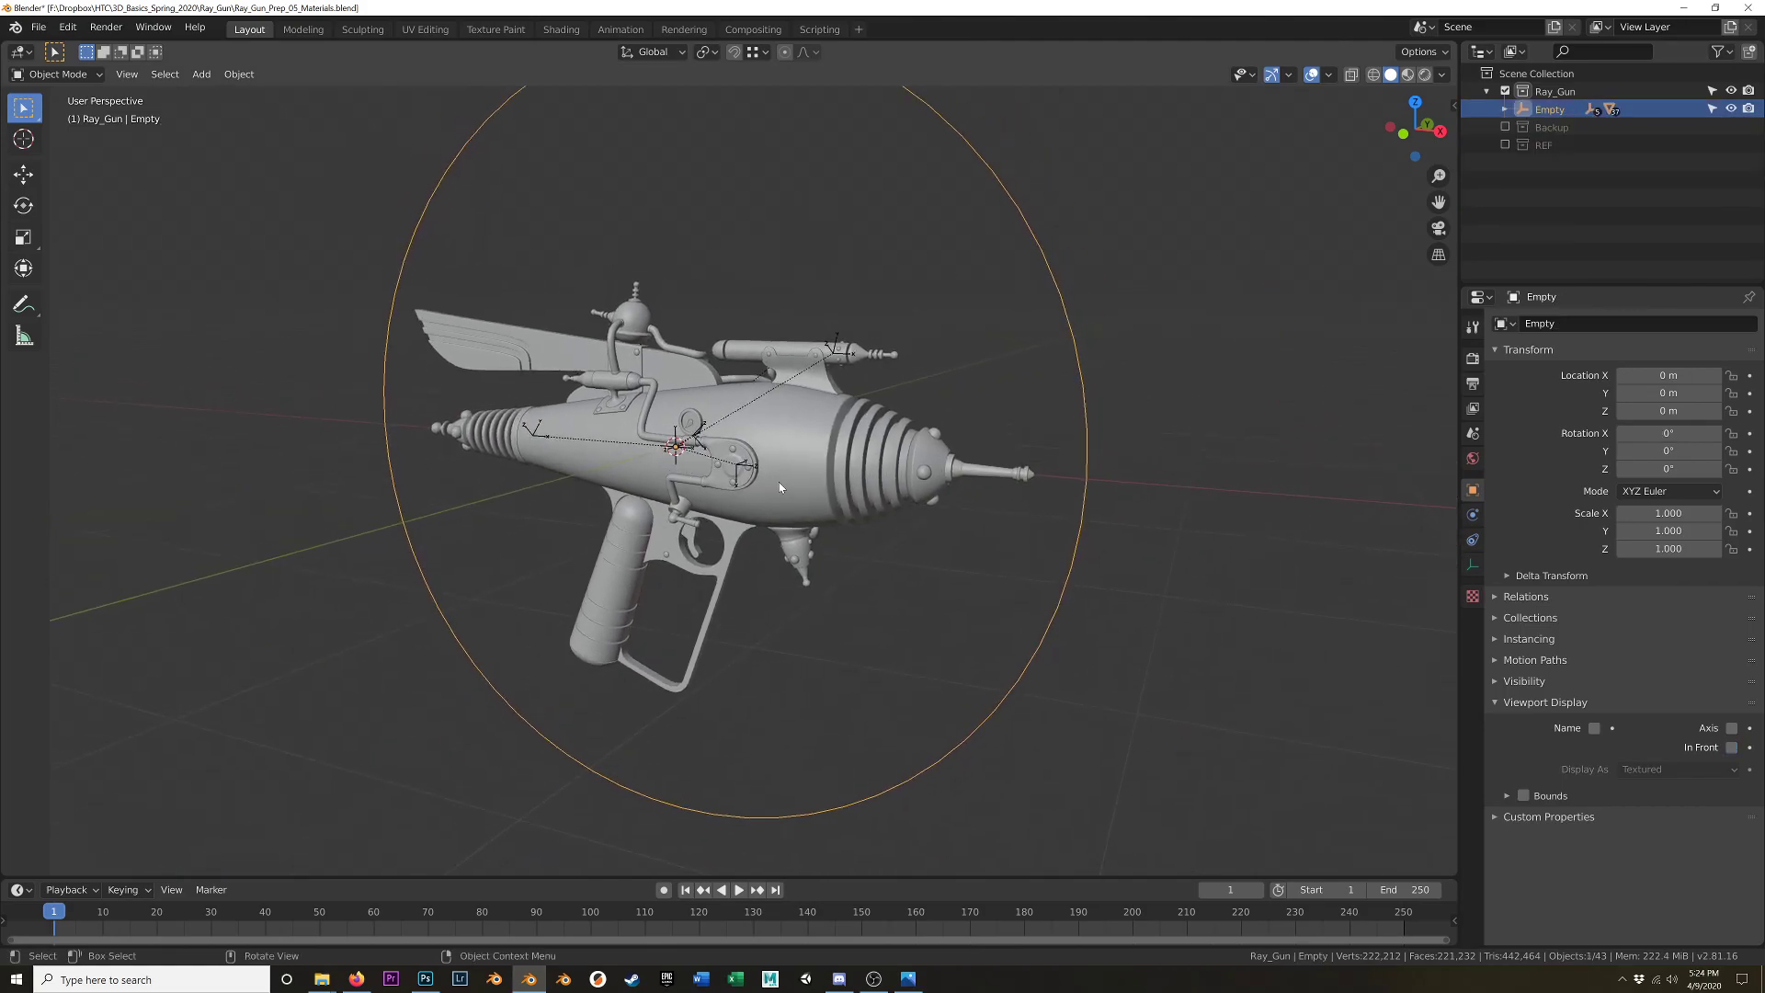
key("g")
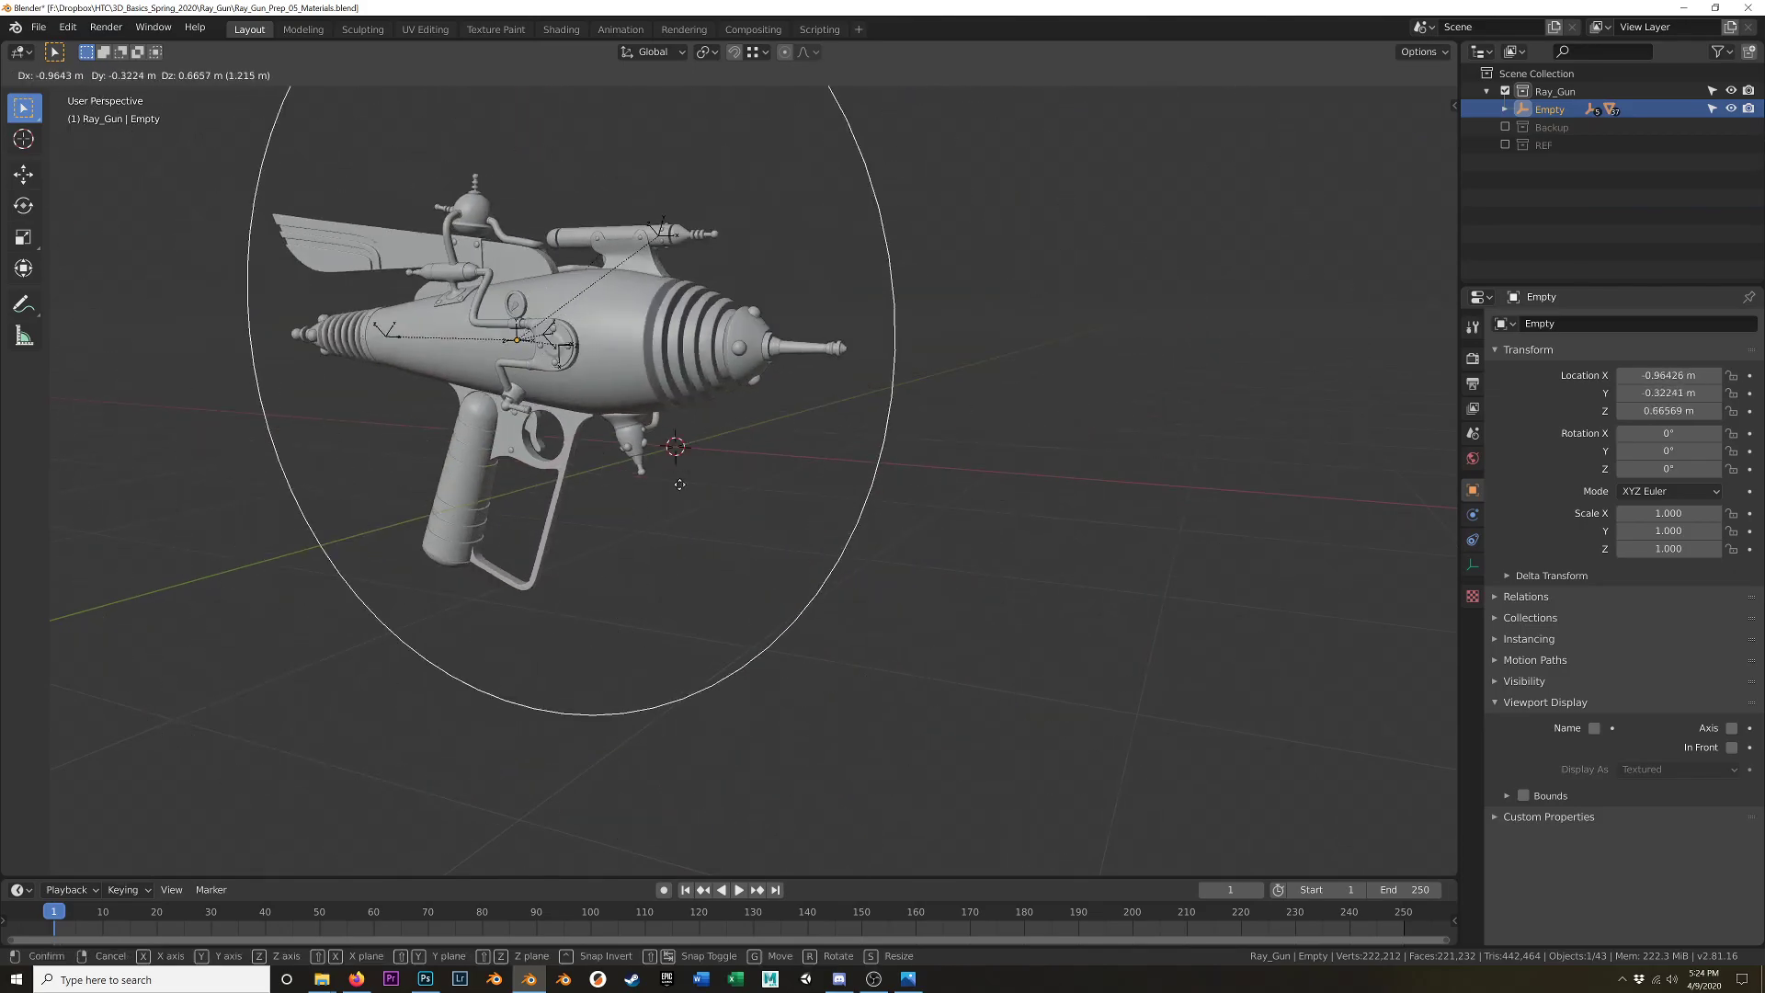
right_click(926, 477)
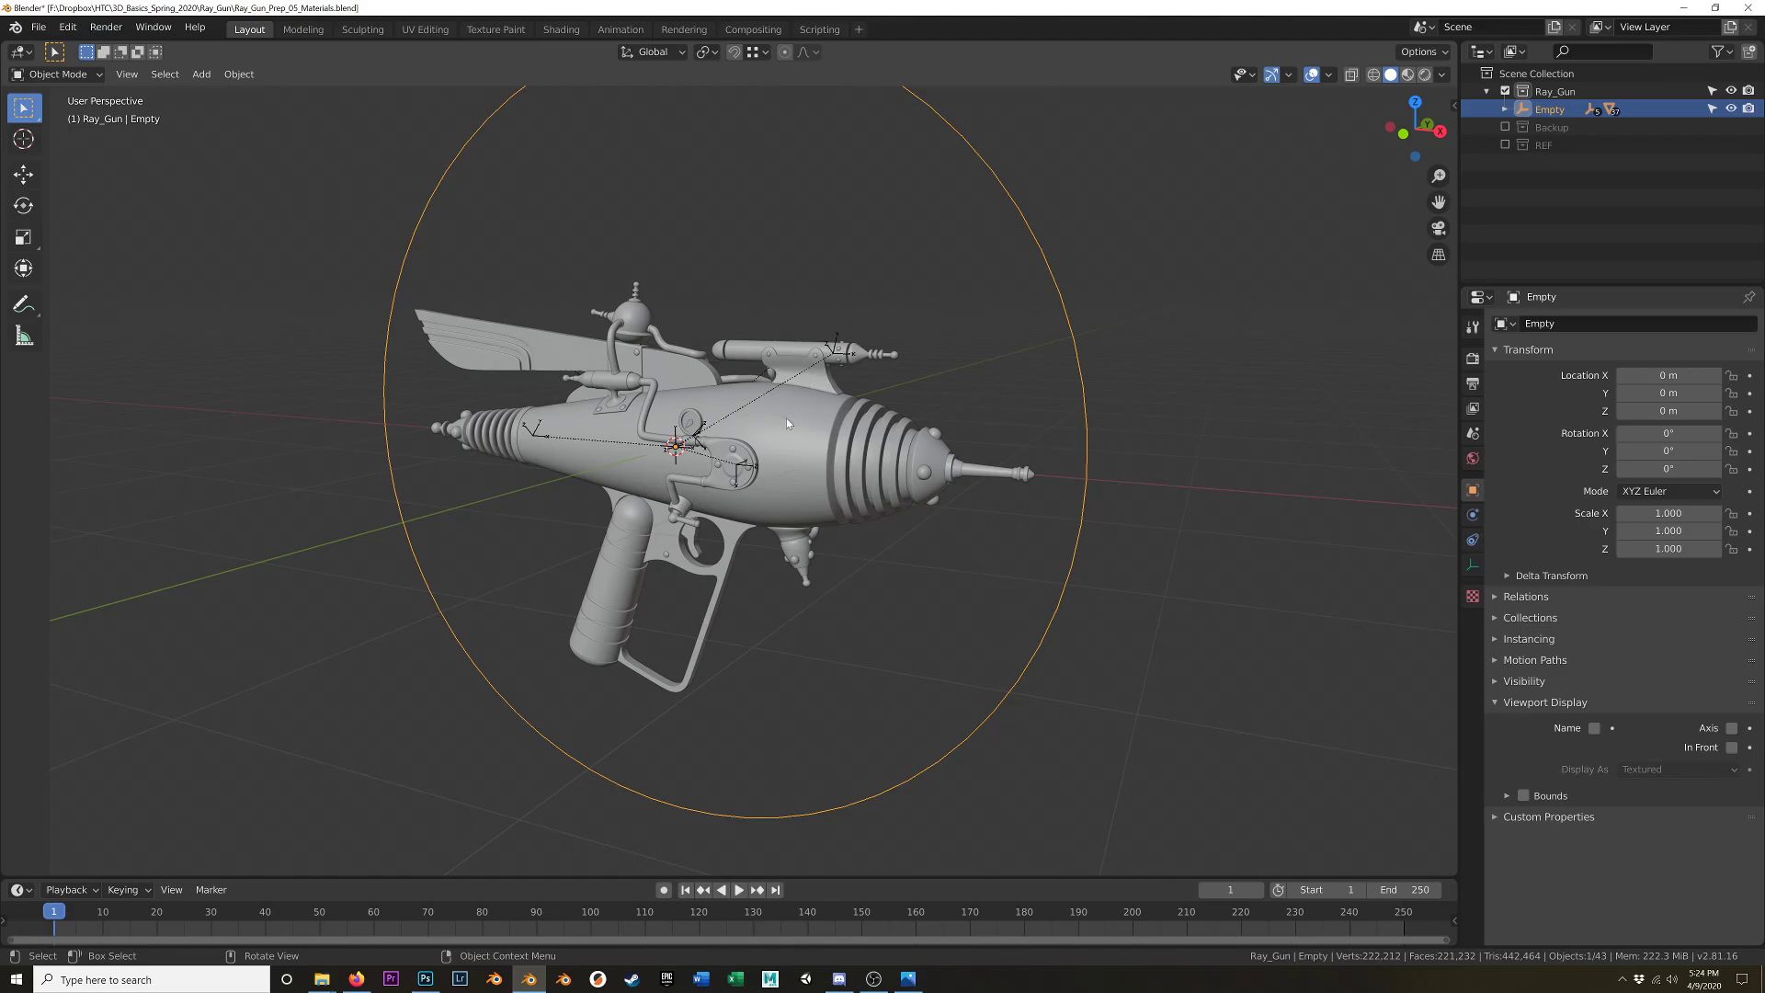
scroll(790, 449, "up", 2)
middle_click_drag(816, 485, 653, 428)
scroll(663, 425, "down", 4)
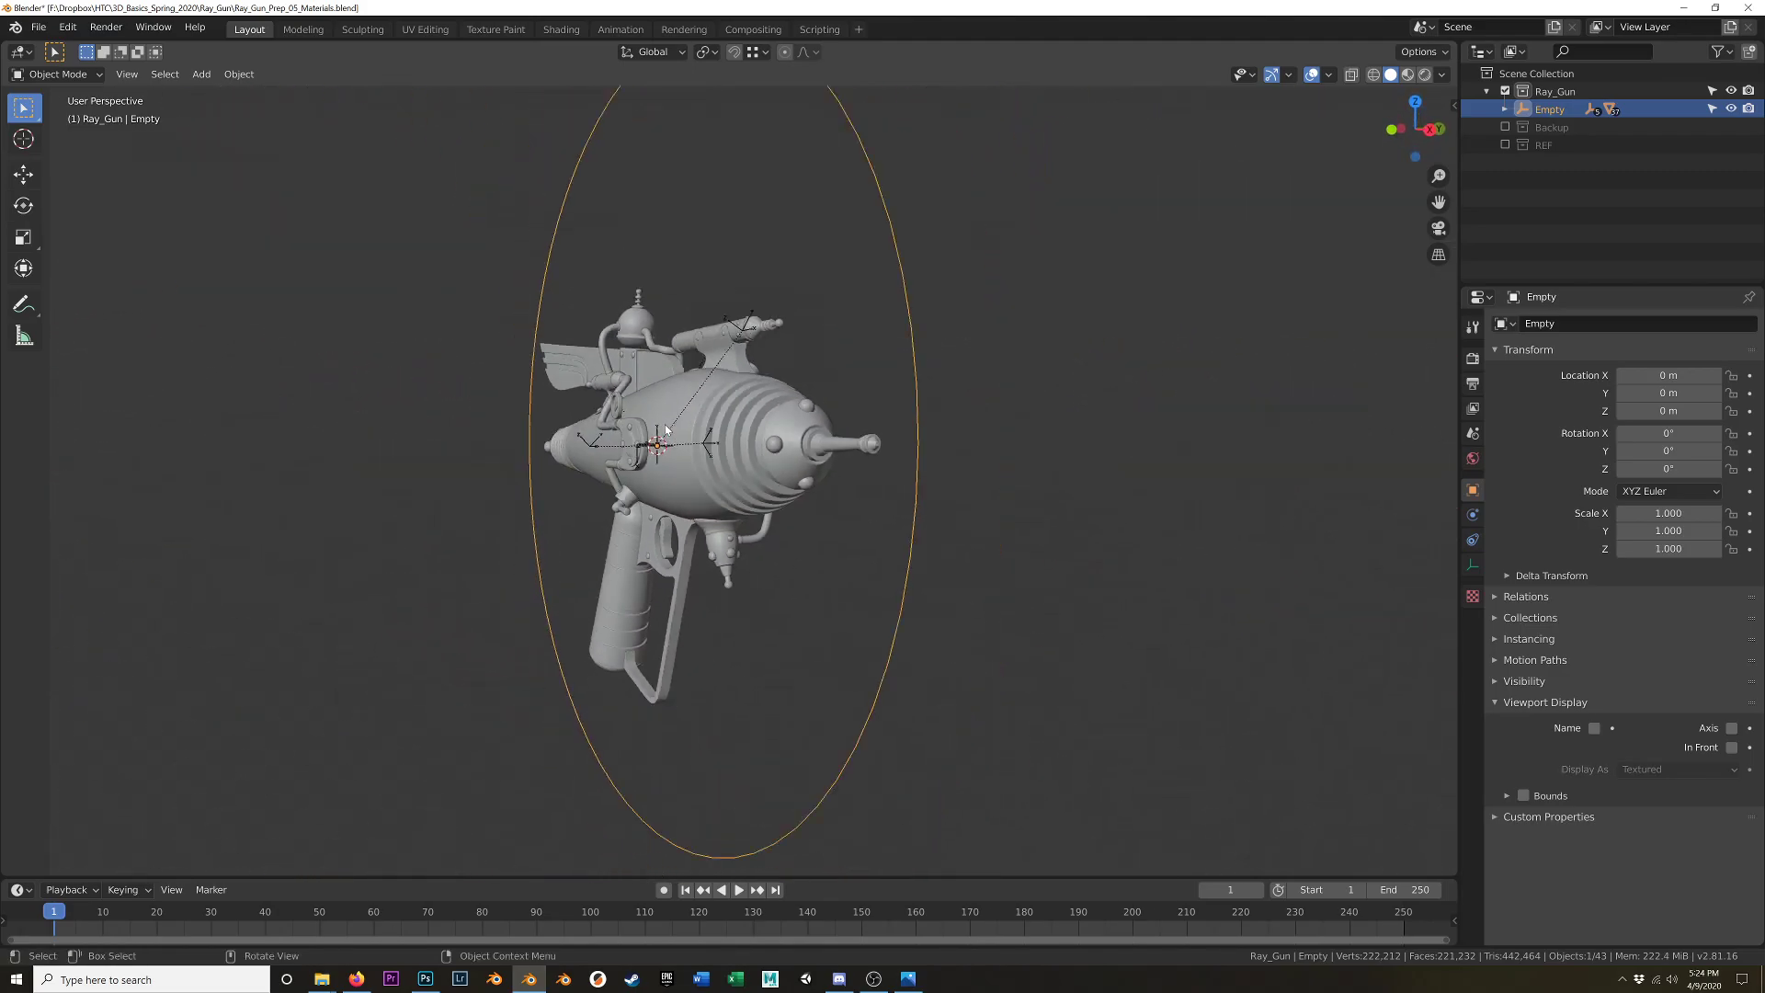
- Rename the circle empty as Ray_Gun_Parent
left_click(830, 355)
left_click(810, 361)
middle_click_drag(809, 365, 883, 368)
double_click(1549, 109)
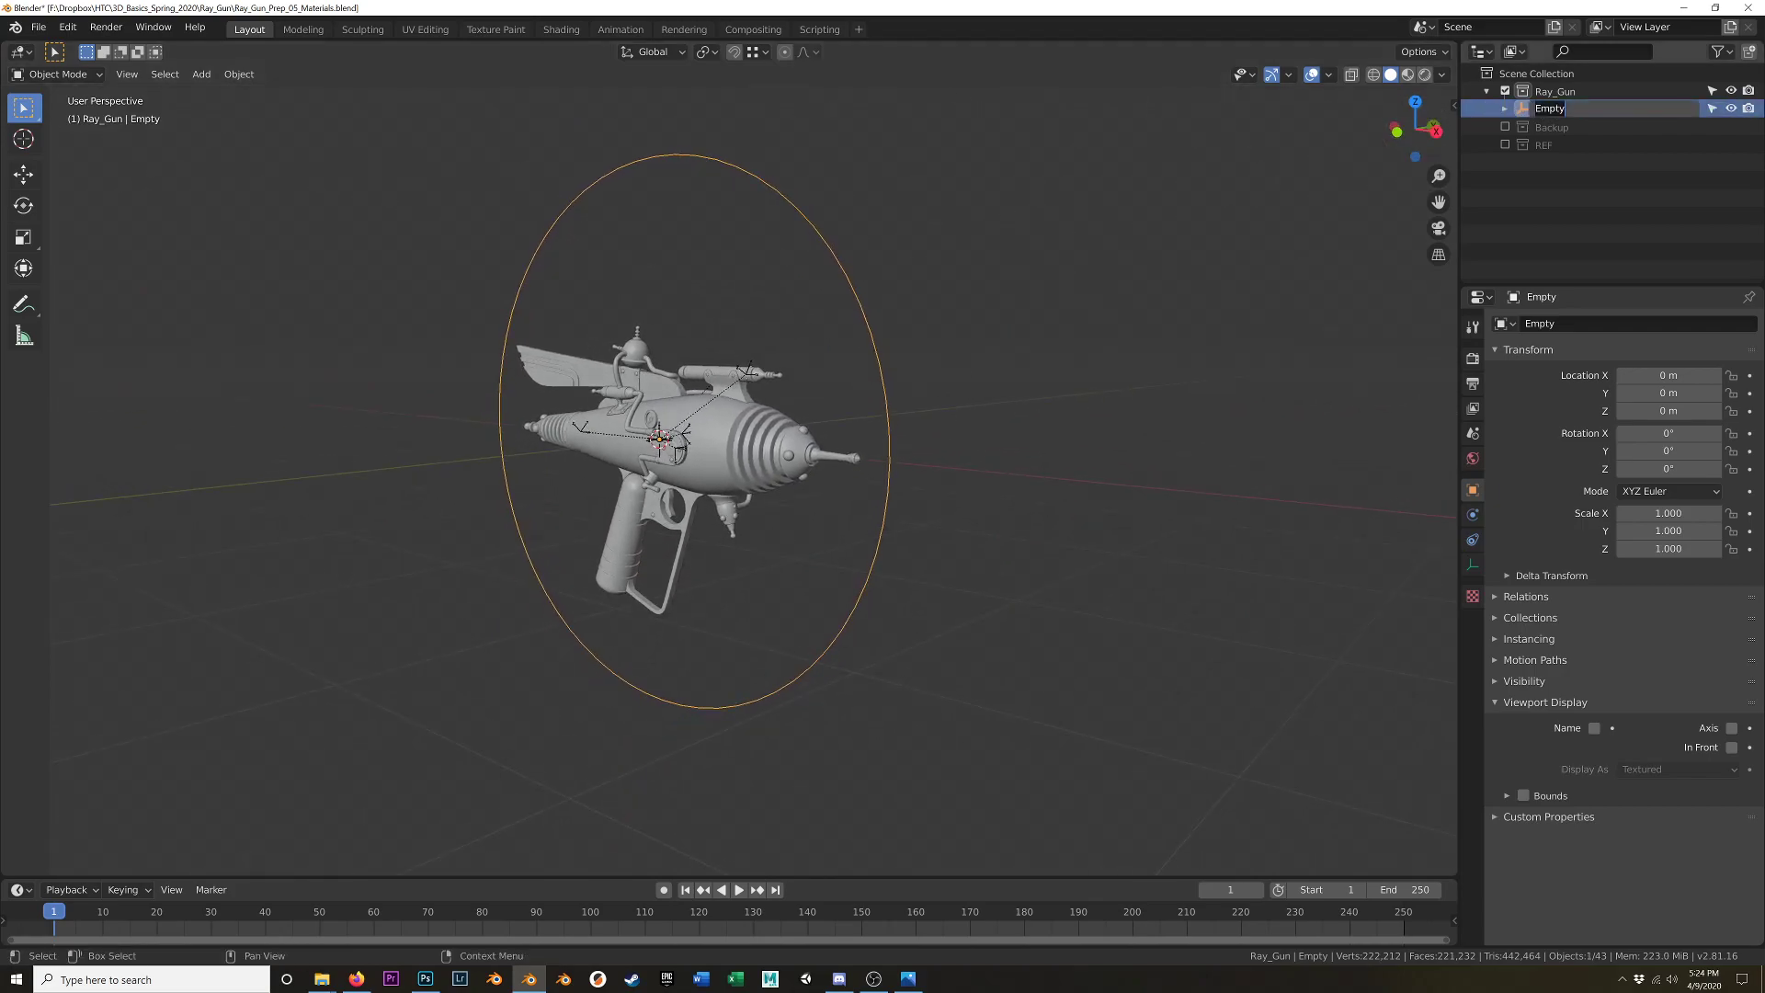
type("Ray_Gun_Parent")
key("Return")
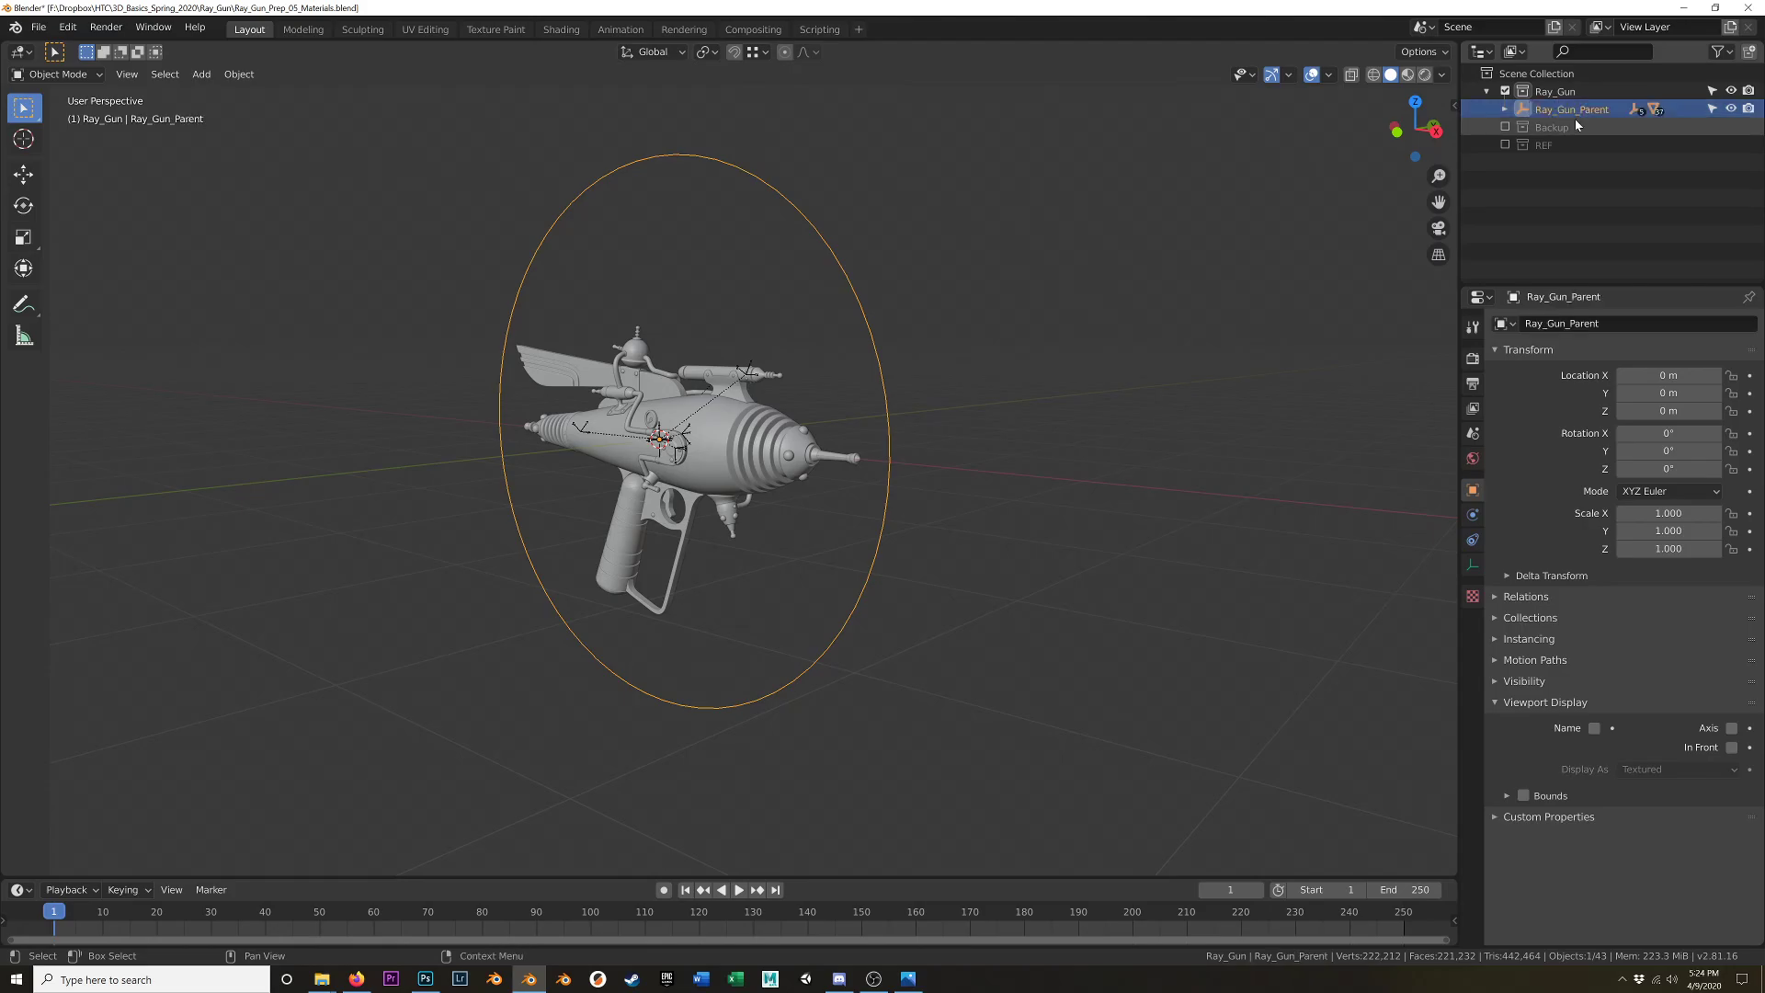
- Test the Ray_Gun_Parent controller with a cancelled move and a free rotation of about 72° in the view
key("g")
right_click(824, 338)
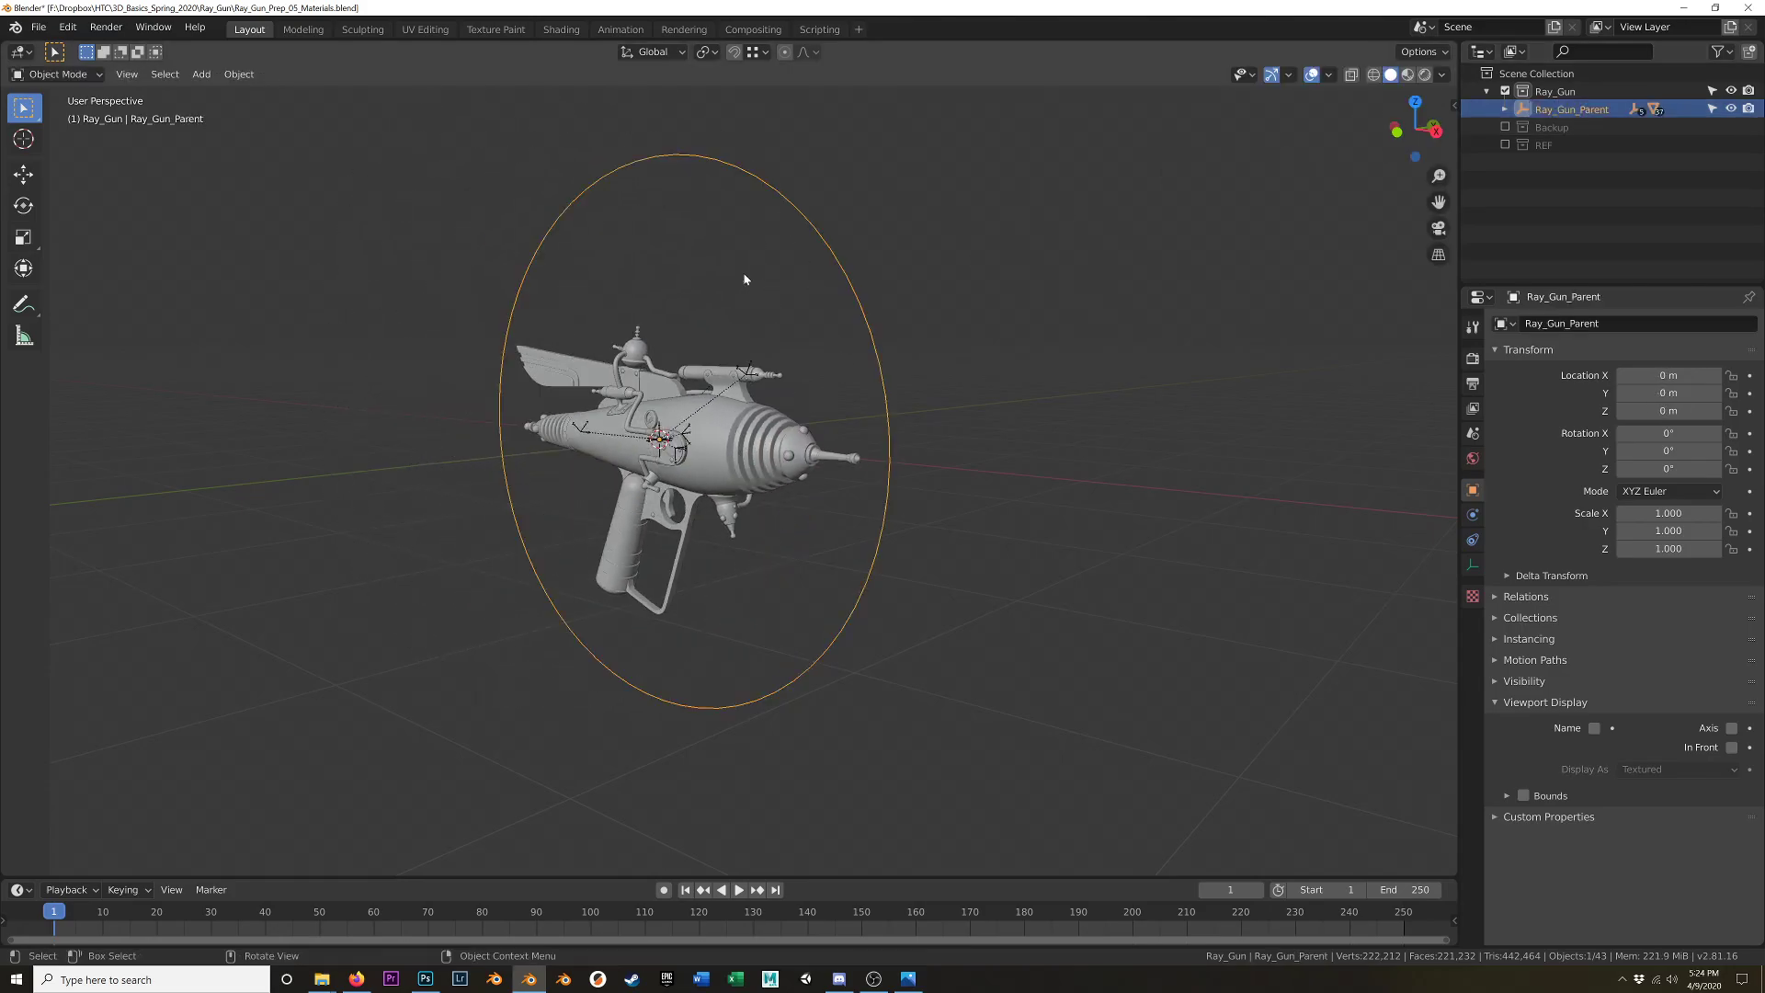
key("r")
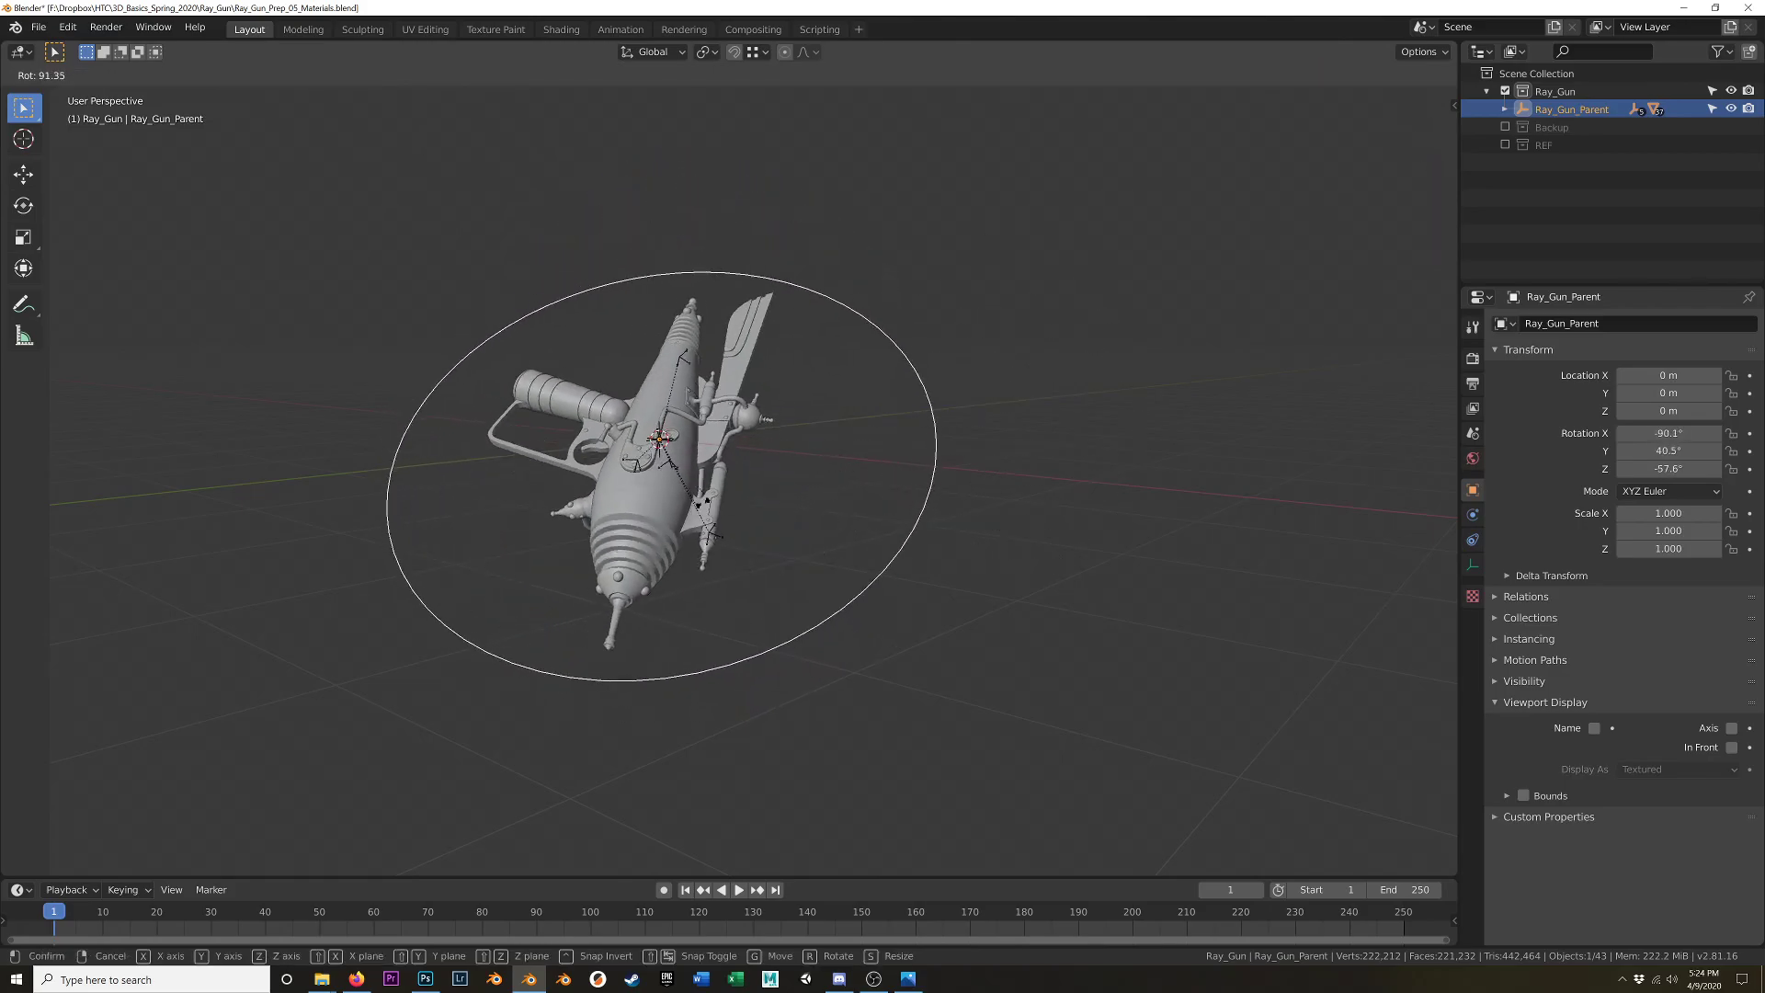
left_click(752, 517)
middle_click_drag(752, 516, 955, 518)
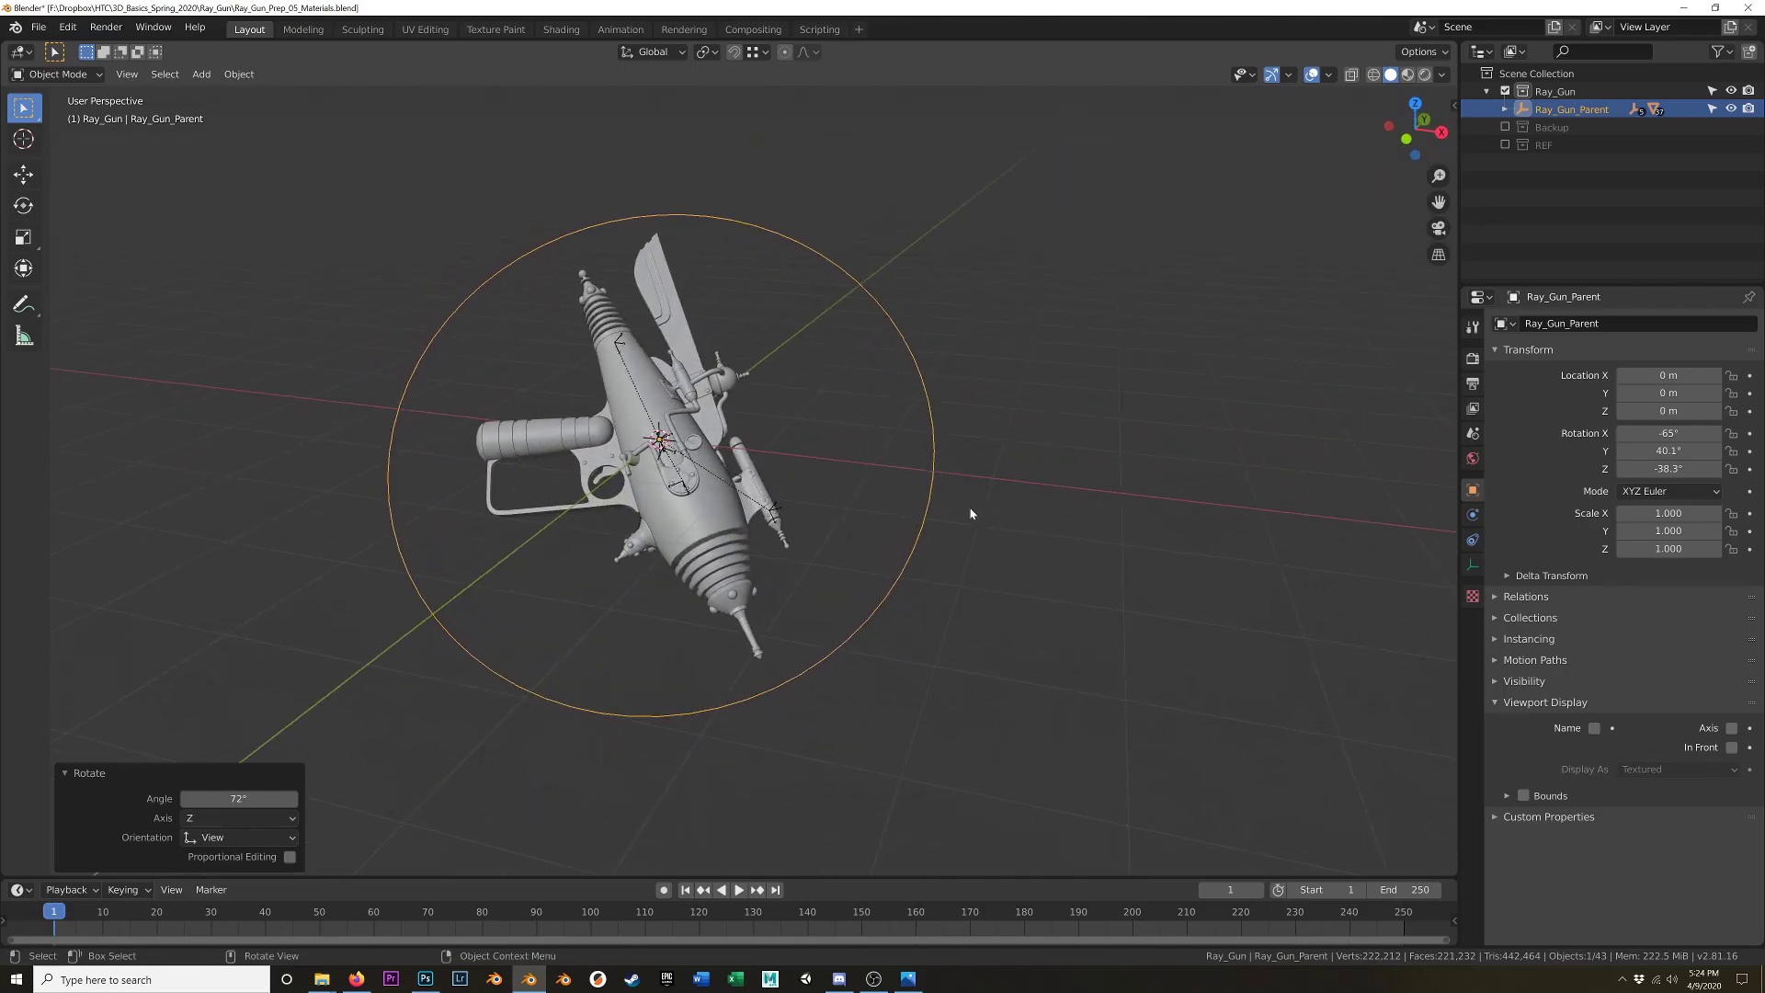
left_click(1003, 383)
left_click(929, 399)
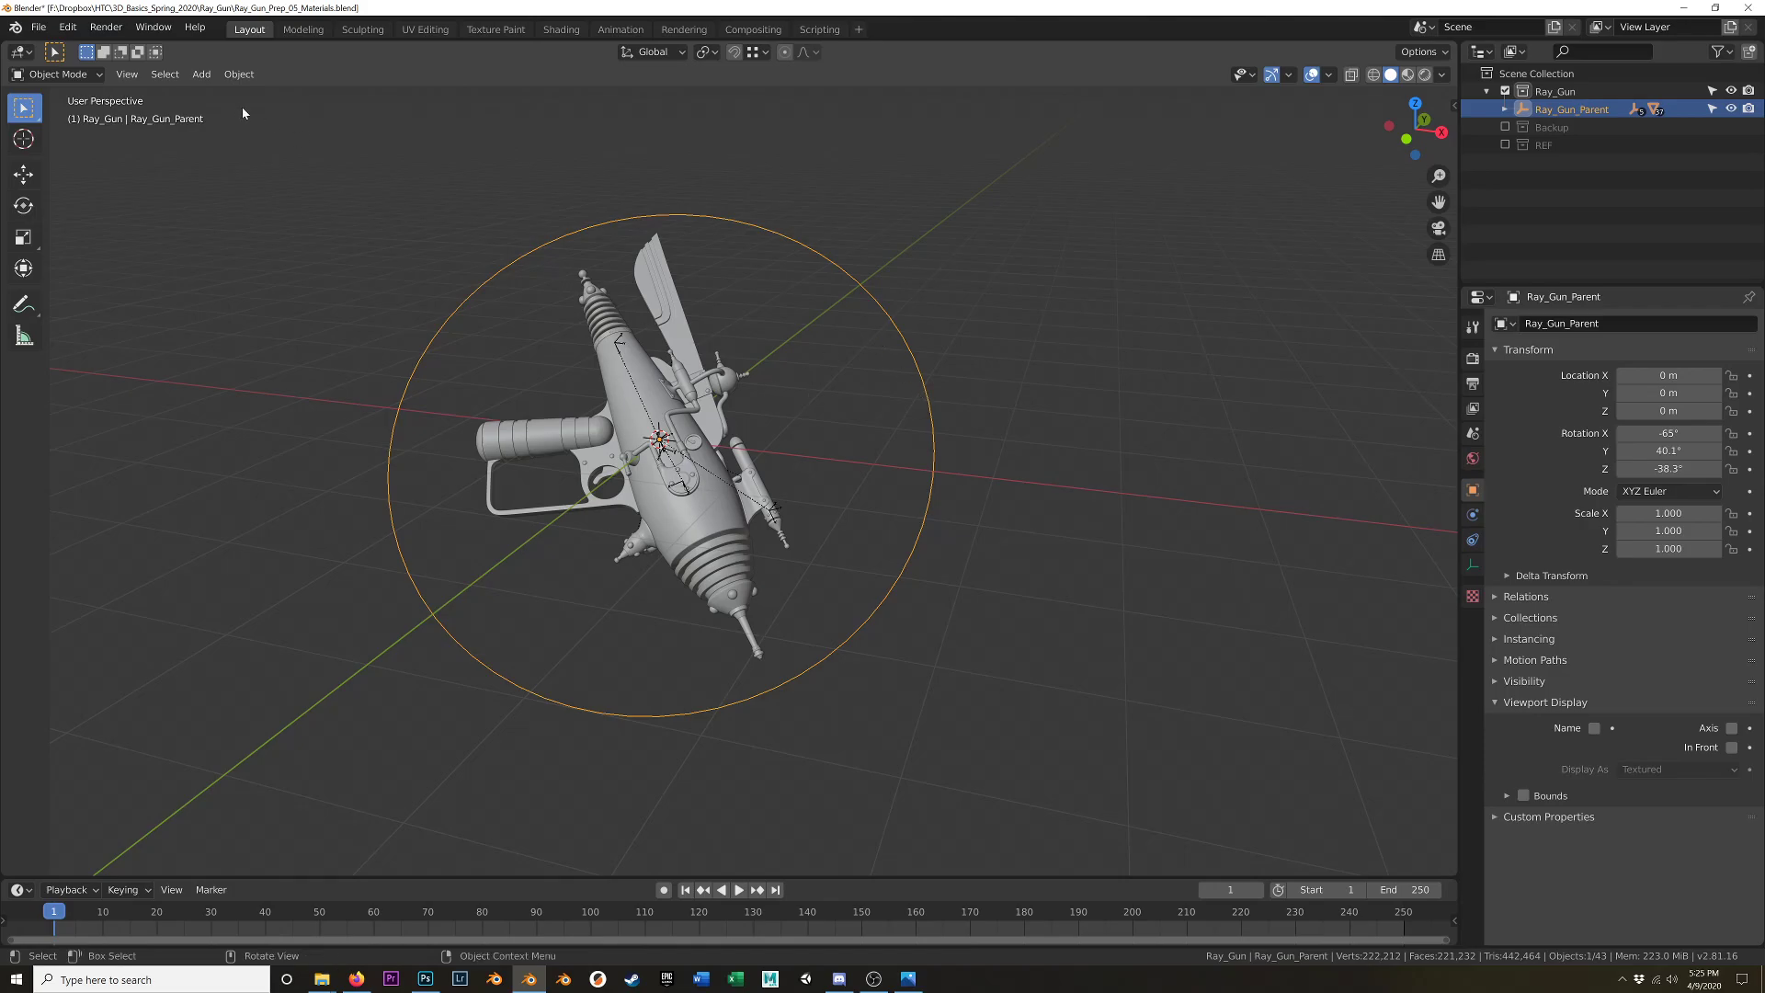
- Clear the rotation of the Ray_Gun_Parent empty
left_click(233, 76)
mouse_move(295, 150)
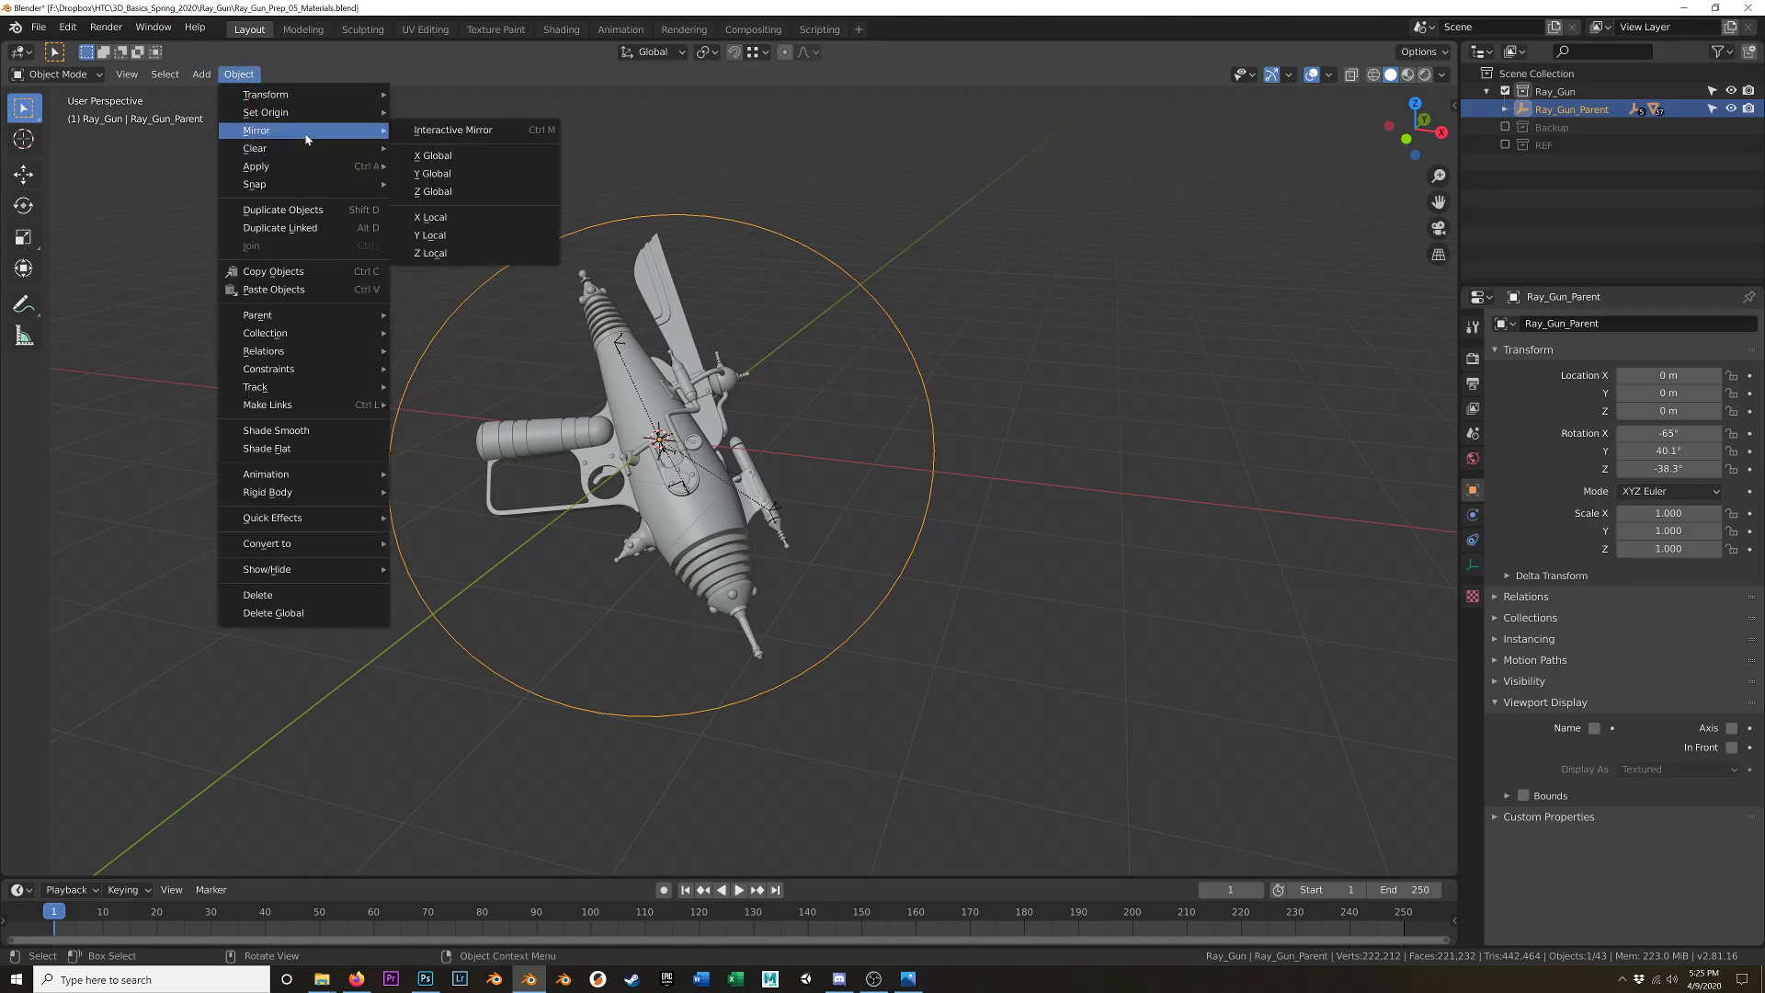
left_click(479, 167)
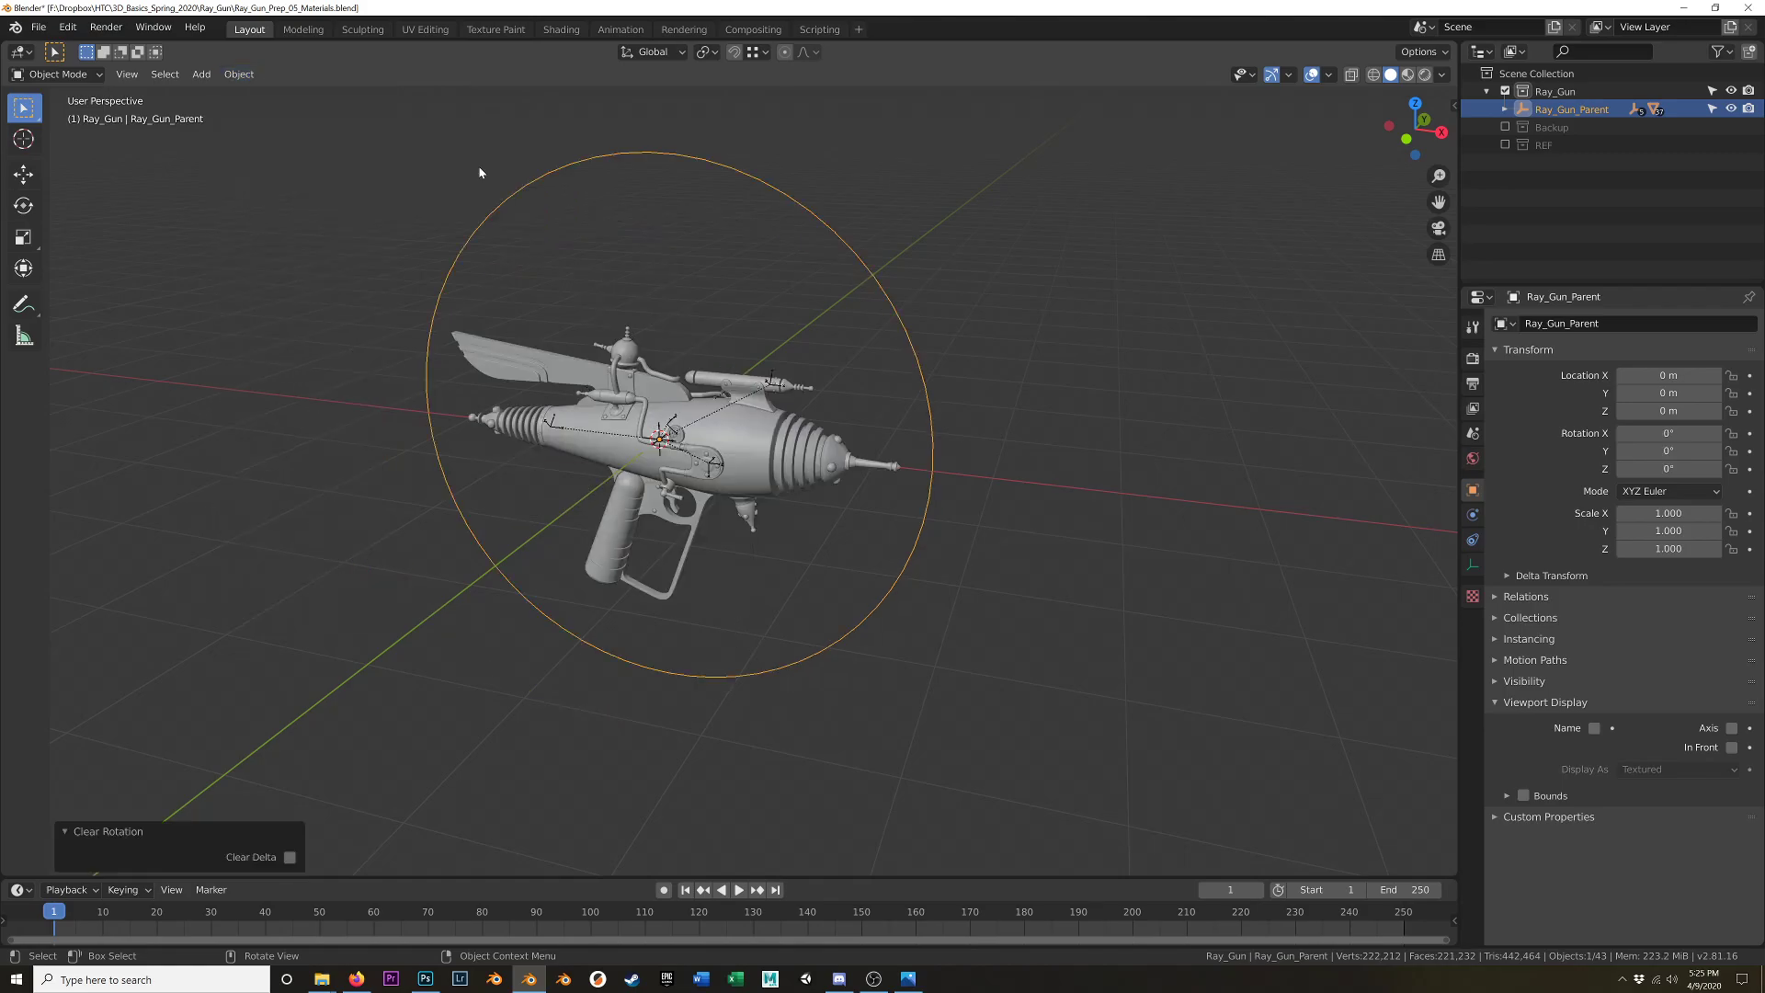
- Add a camera to the scene
middle_click_drag(585, 393, 329, 345)
scroll(422, 391, "down", 1)
scroll(416, 418, "up", 2)
middle_click_drag(415, 419, 393, 366)
key("shift+a")
mouse_move(428, 287)
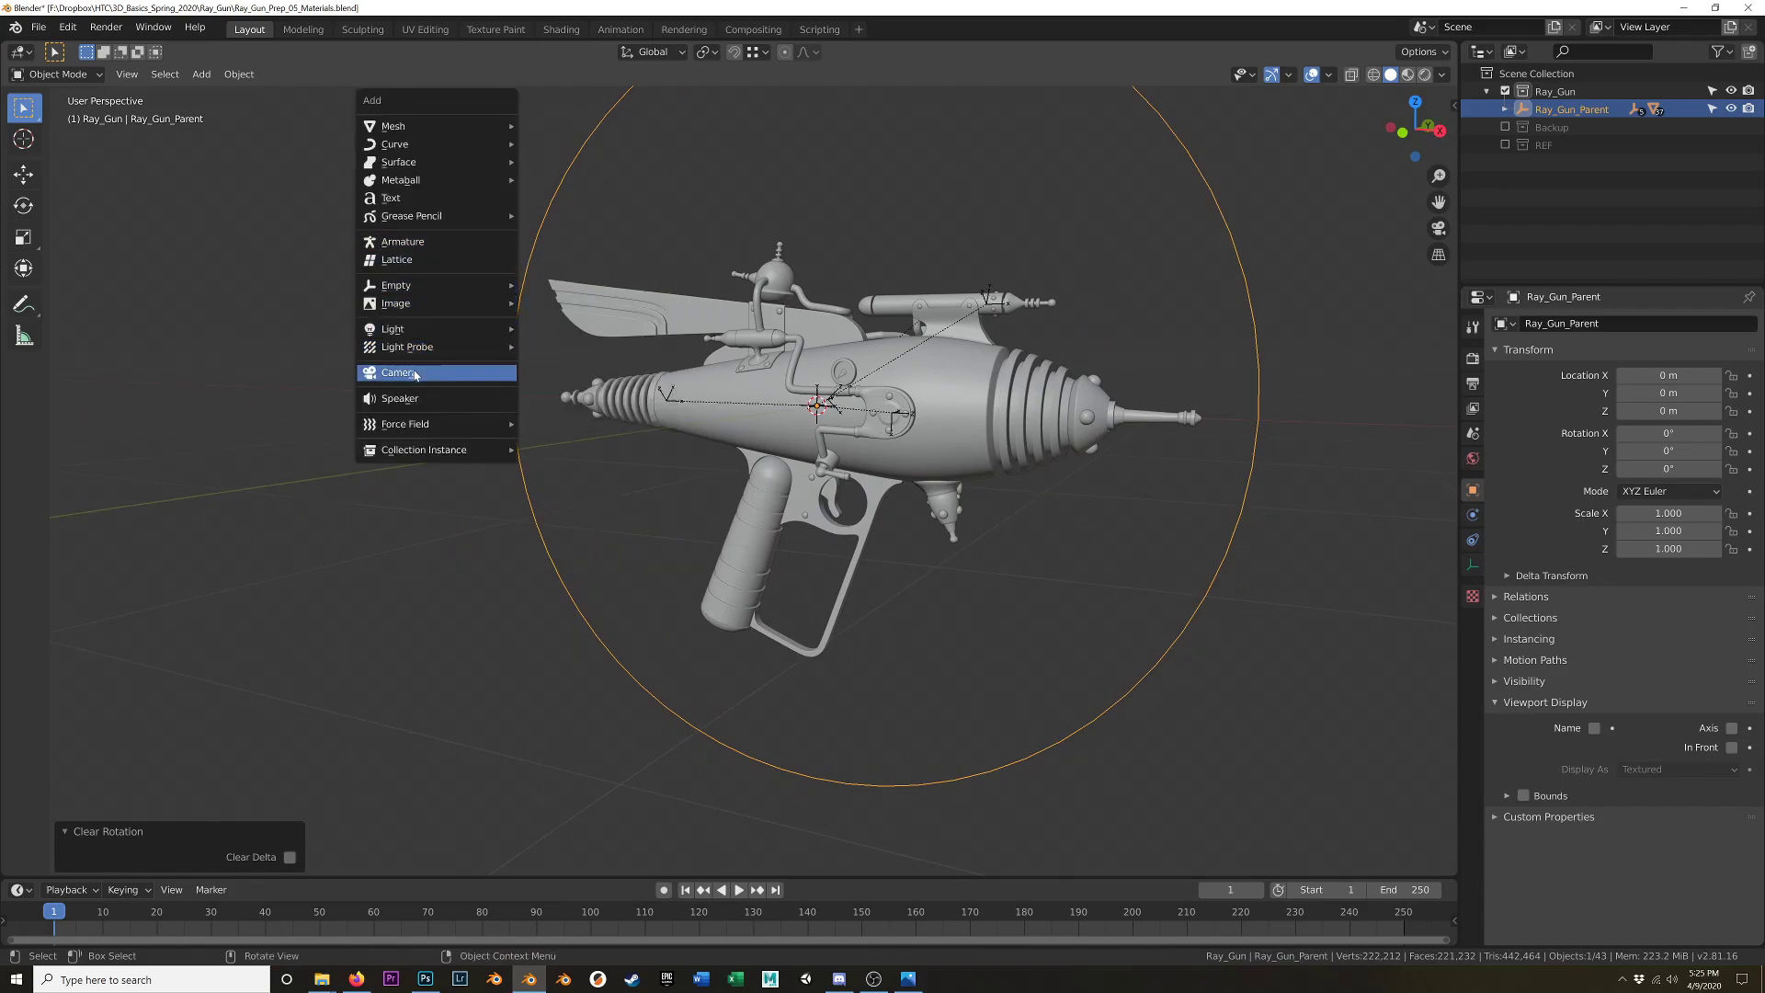
left_click(417, 373)
- Align the active camera to a slightly angled side view showing the whole ray gun
scroll(789, 417, "down", 2)
middle_click_drag(788, 418, 742, 426)
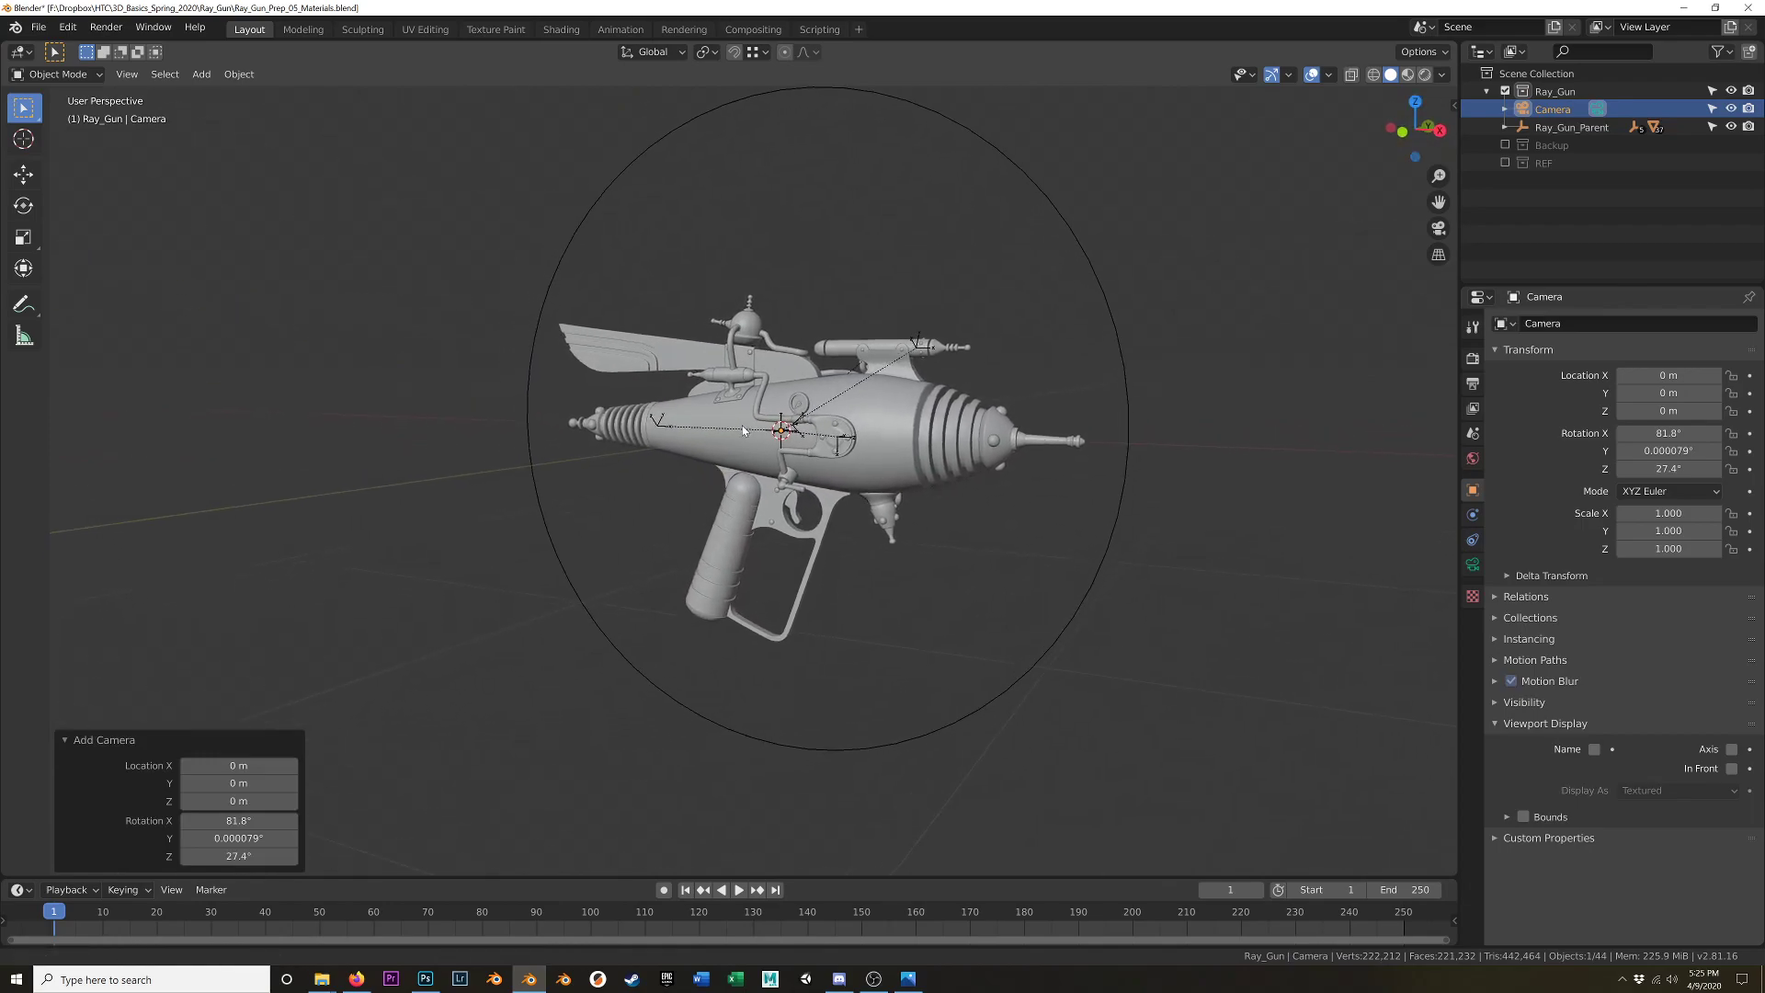
left_click(123, 76)
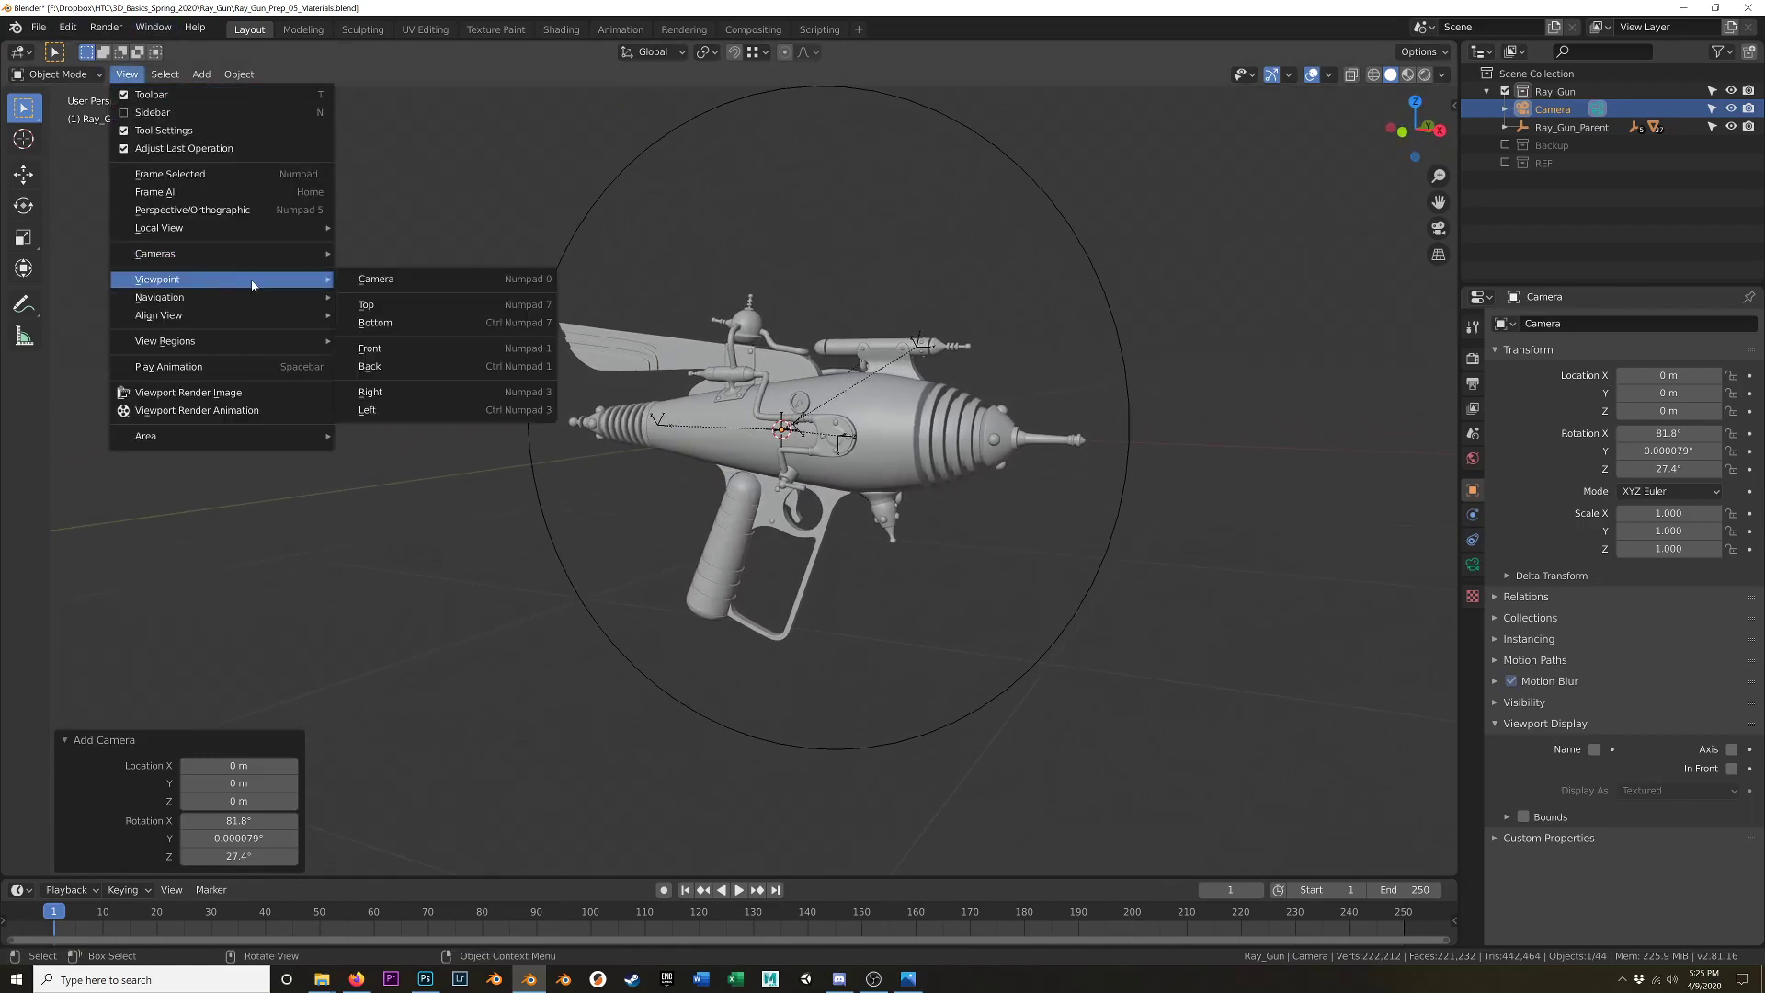
mouse_move(199, 264)
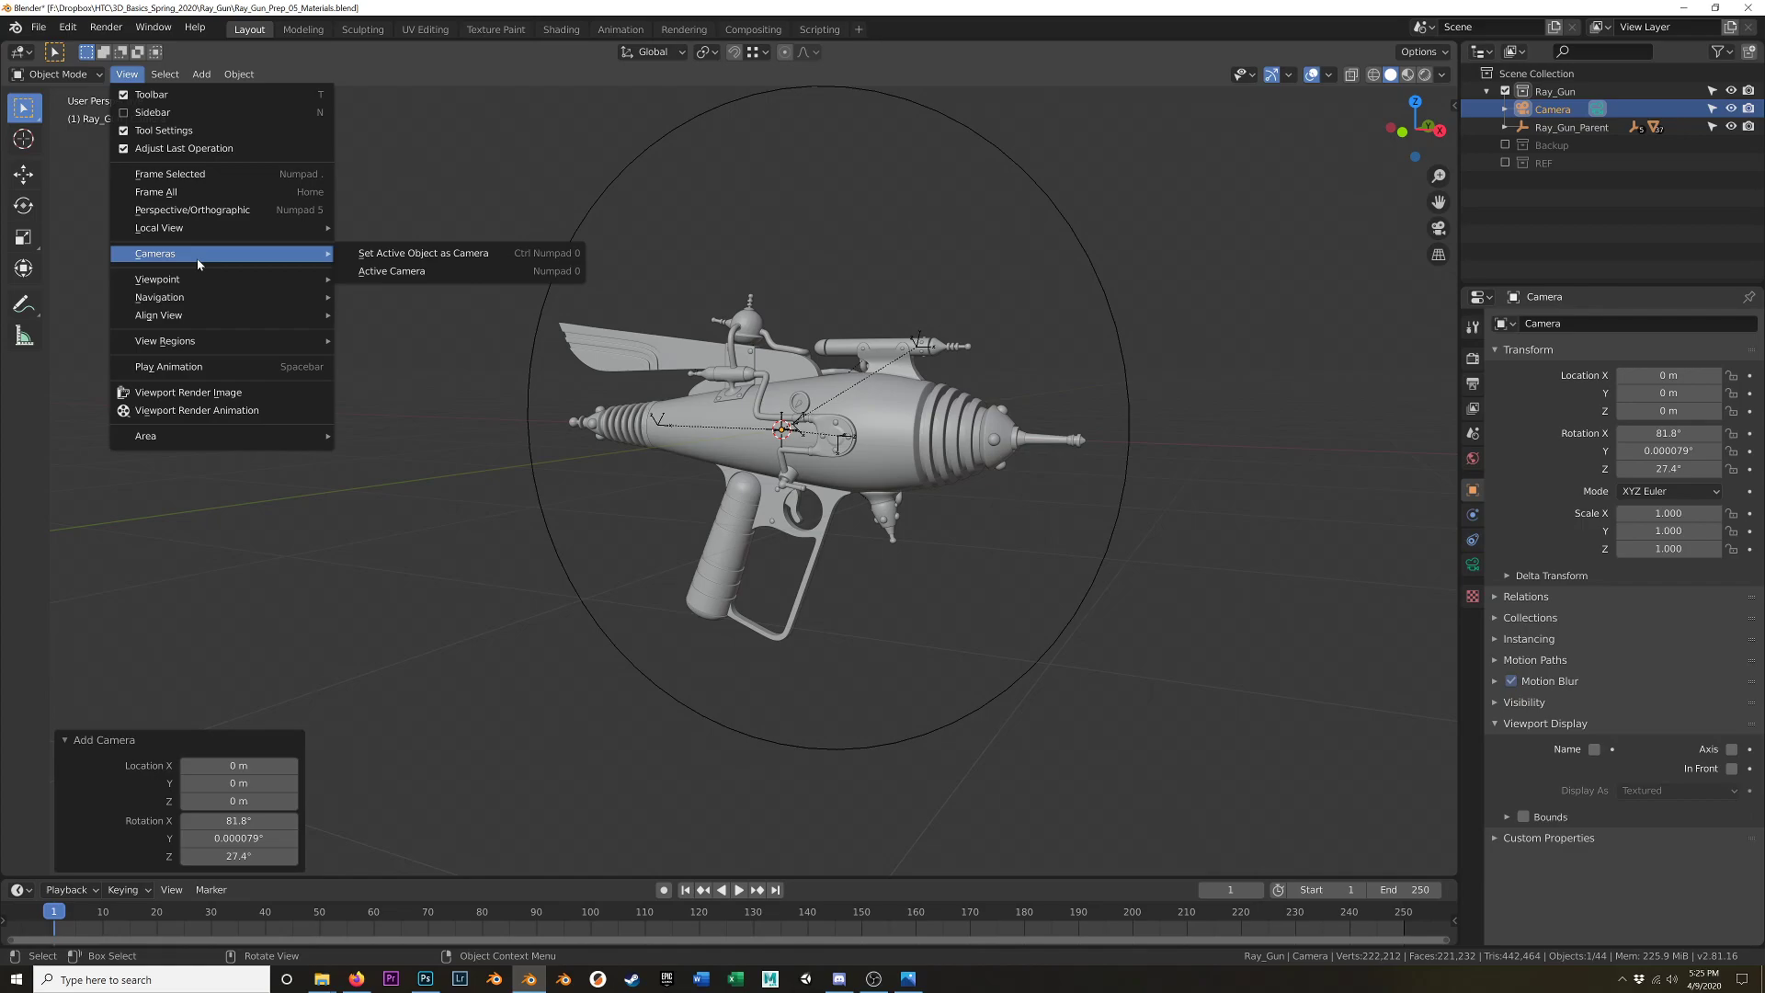
mouse_move(179, 318)
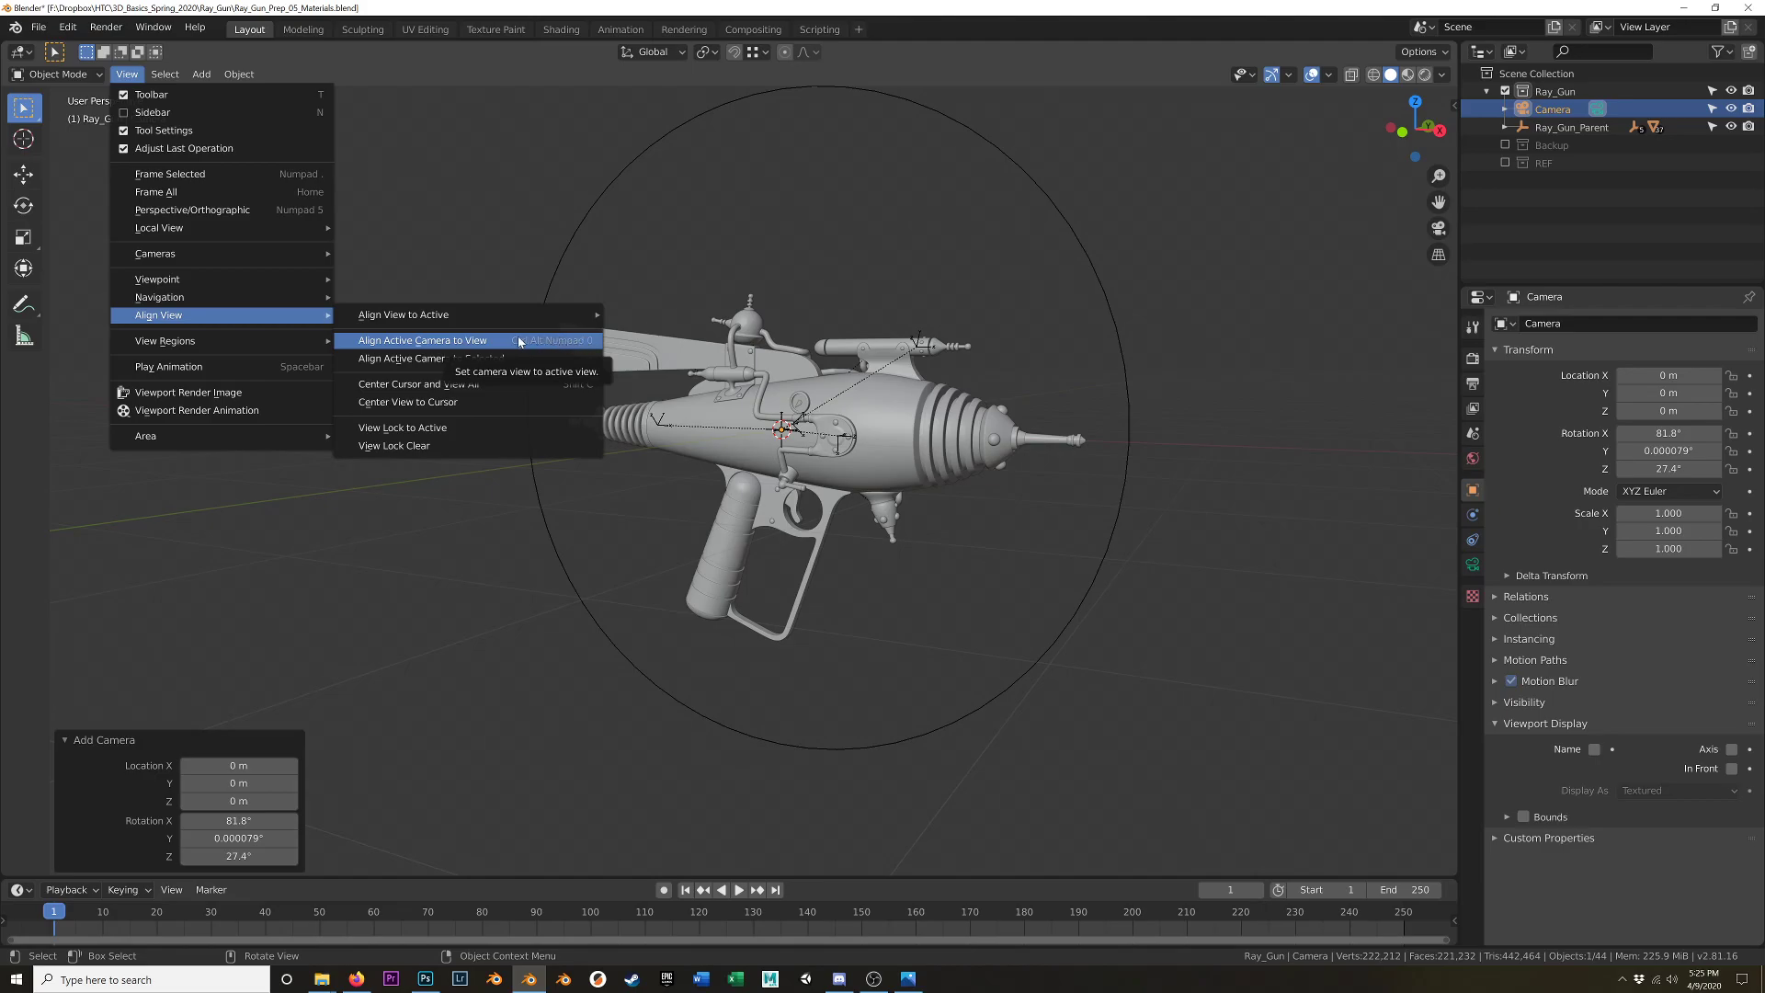
left_click(445, 345)
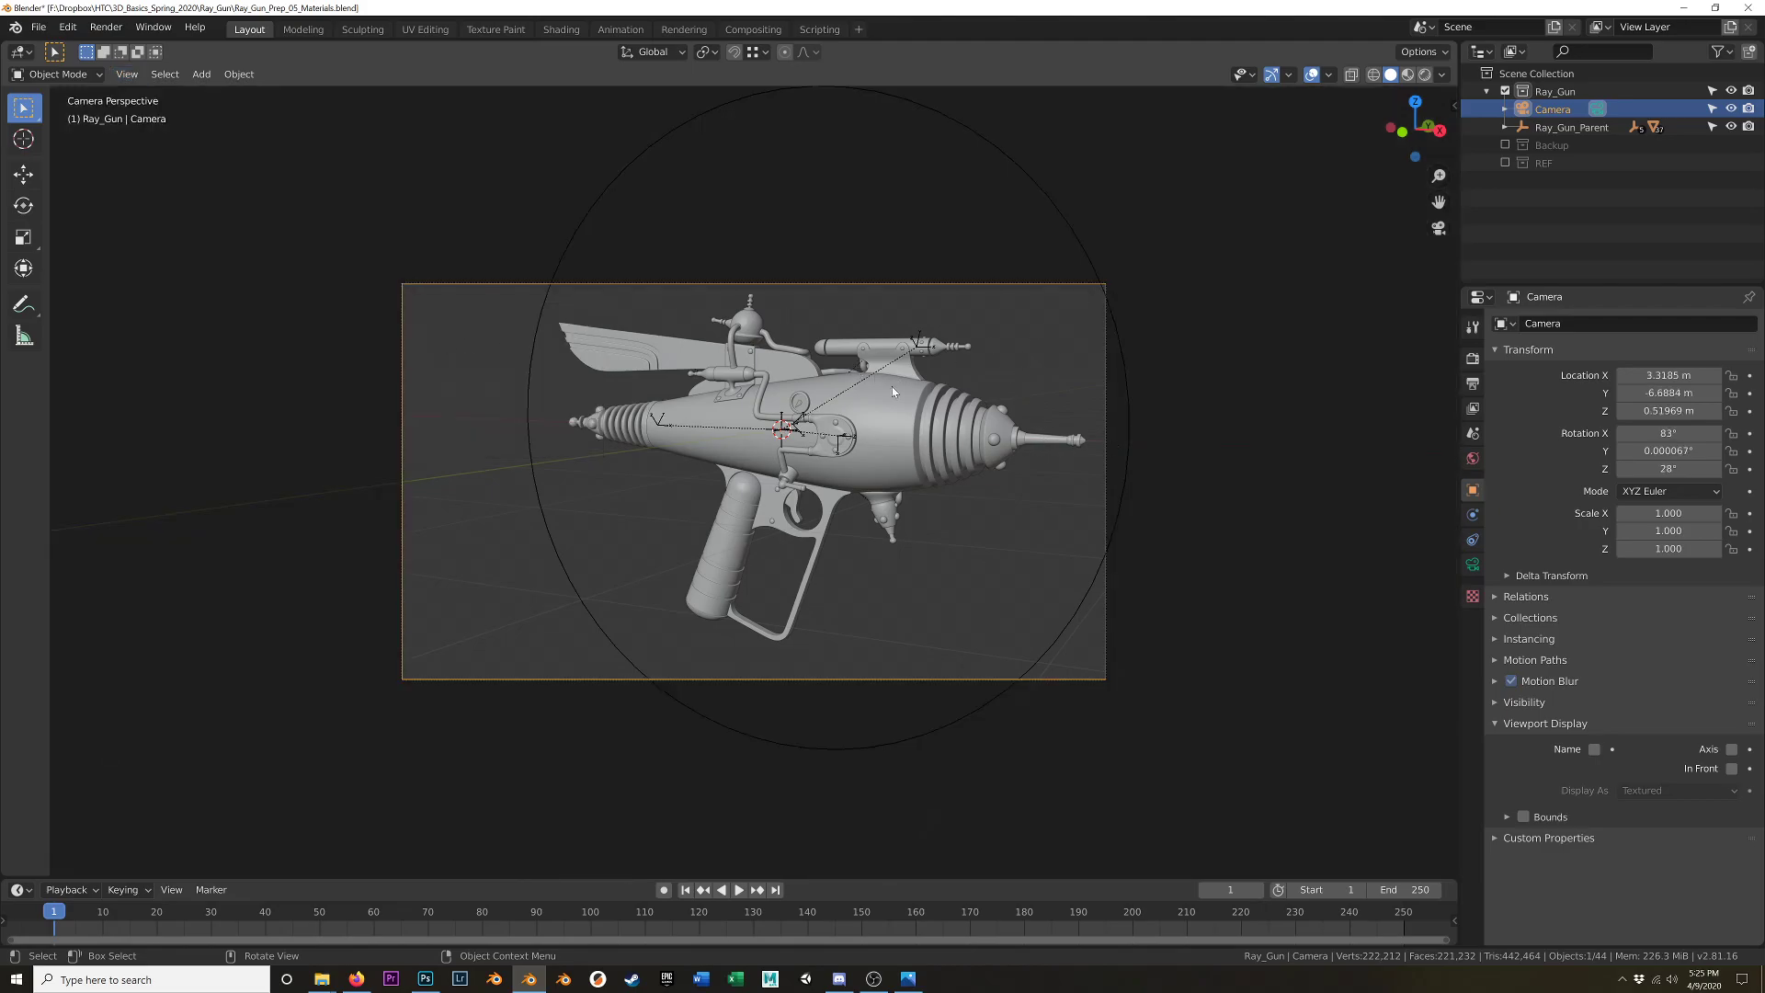
- Enable Lock Camera to View in the sidebar's view lock settings
key("n")
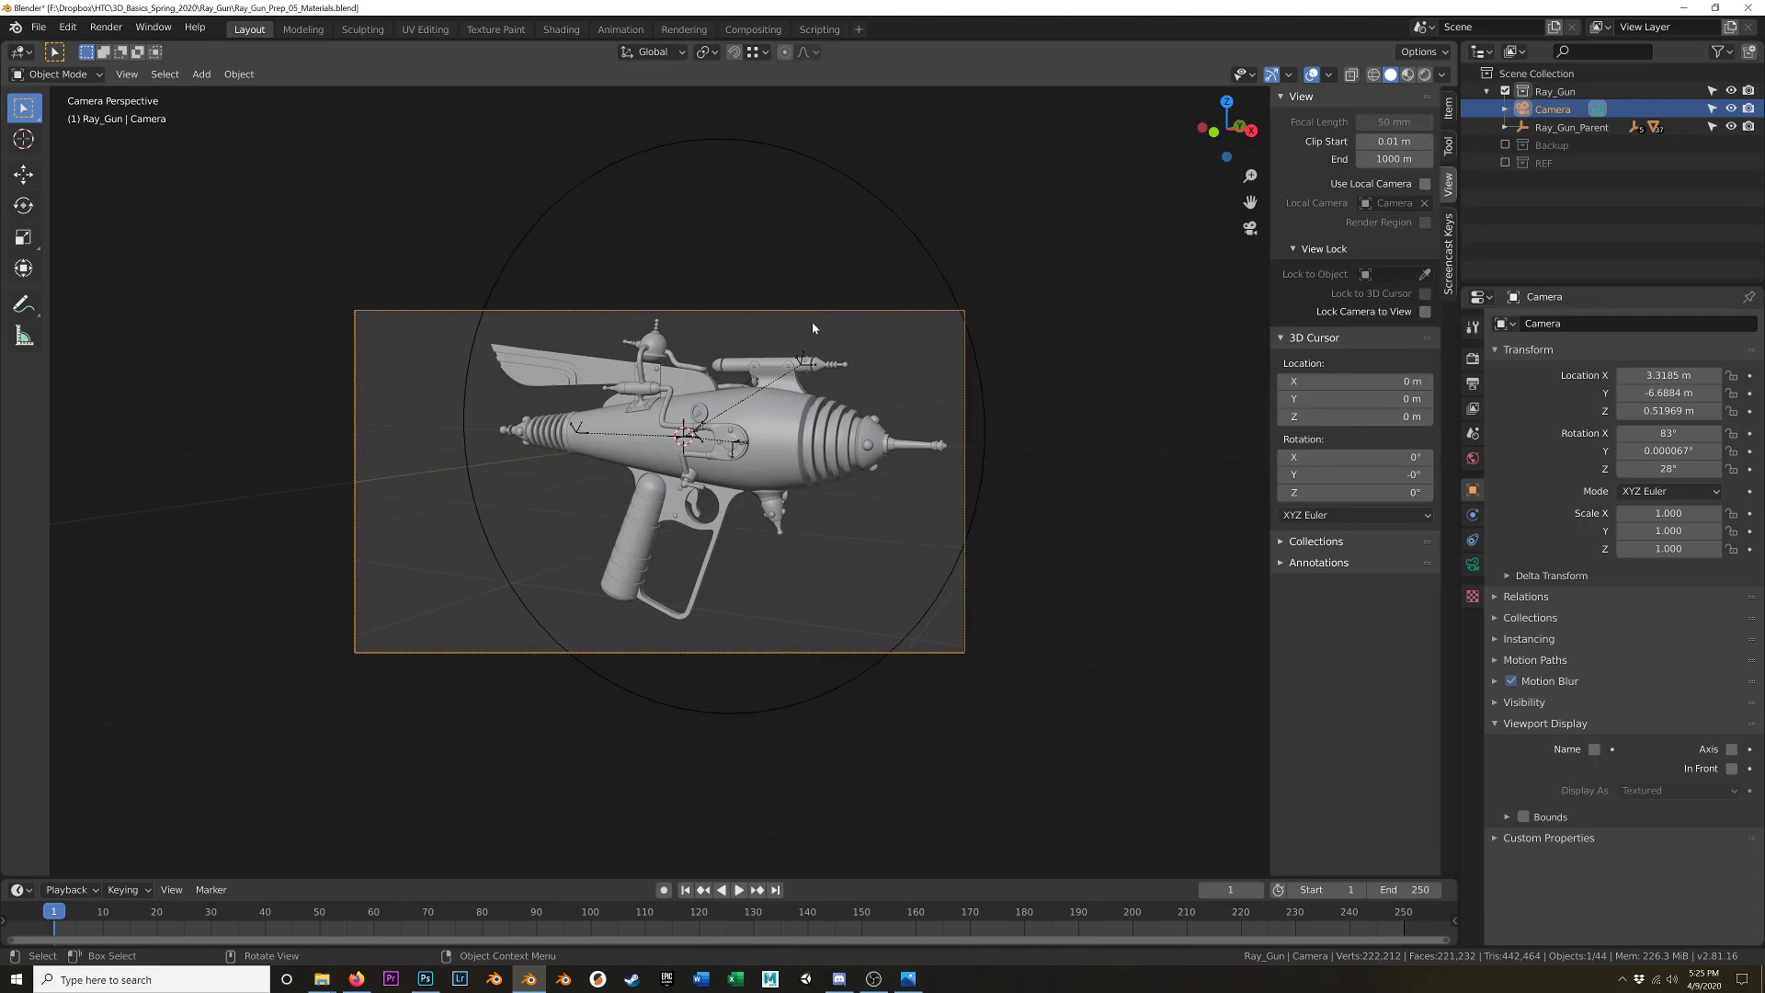
scroll(786, 323, "up", 3)
middle_click_drag(685, 427, 732, 381, "shift")
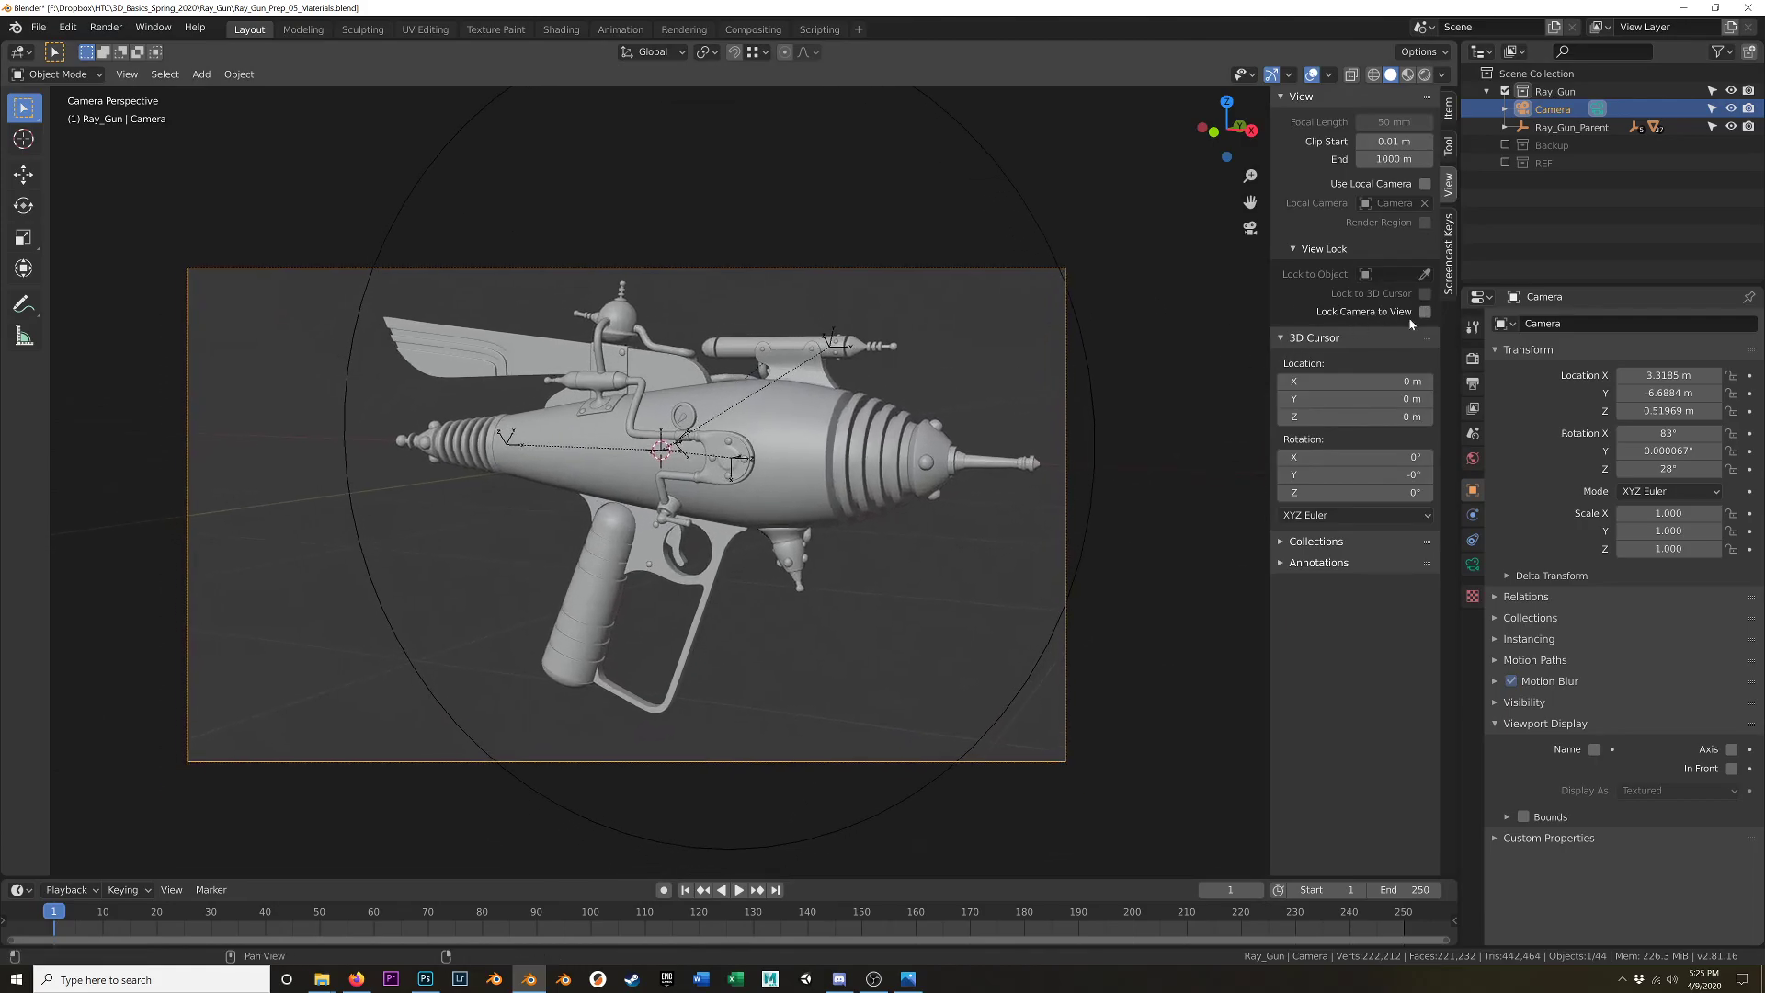
scroll(672, 526, "down", 3)
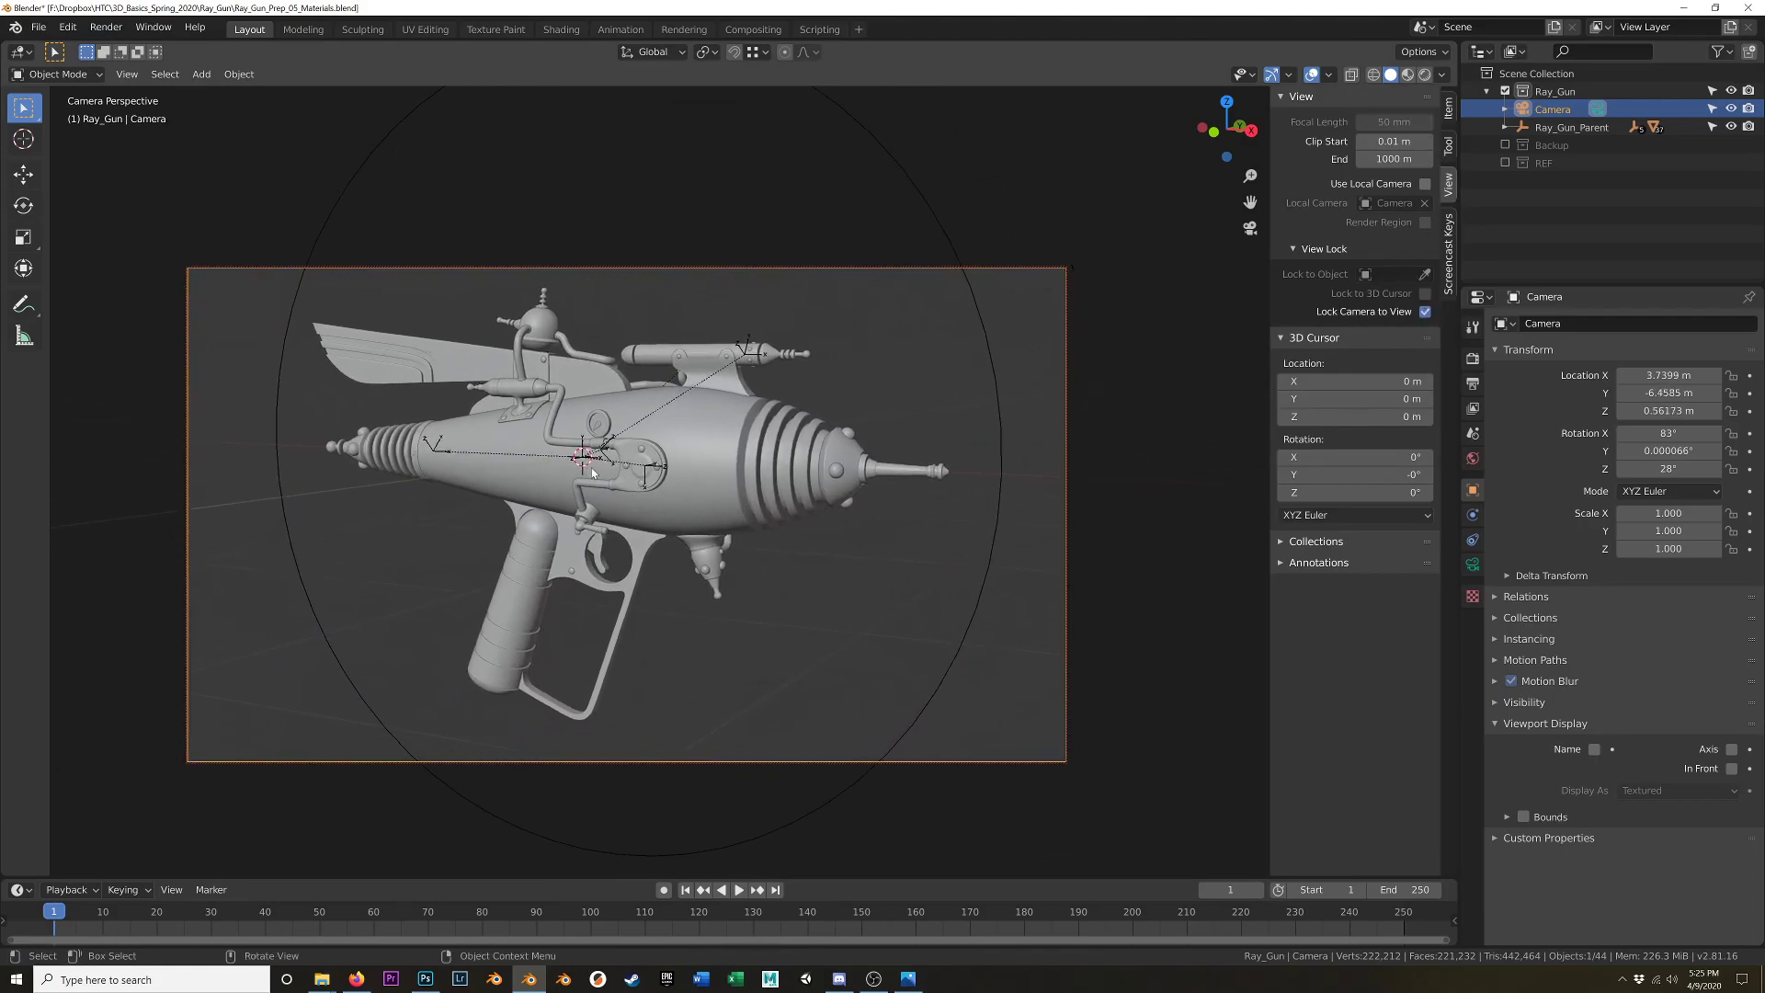
- Pull the locked camera back and reframe it so the ray gun sits near the middle with space around it
scroll(667, 542, "down", 2)
middle_click_drag(664, 441, 633, 537, "shift")
middle_click_drag(632, 537, 645, 525)
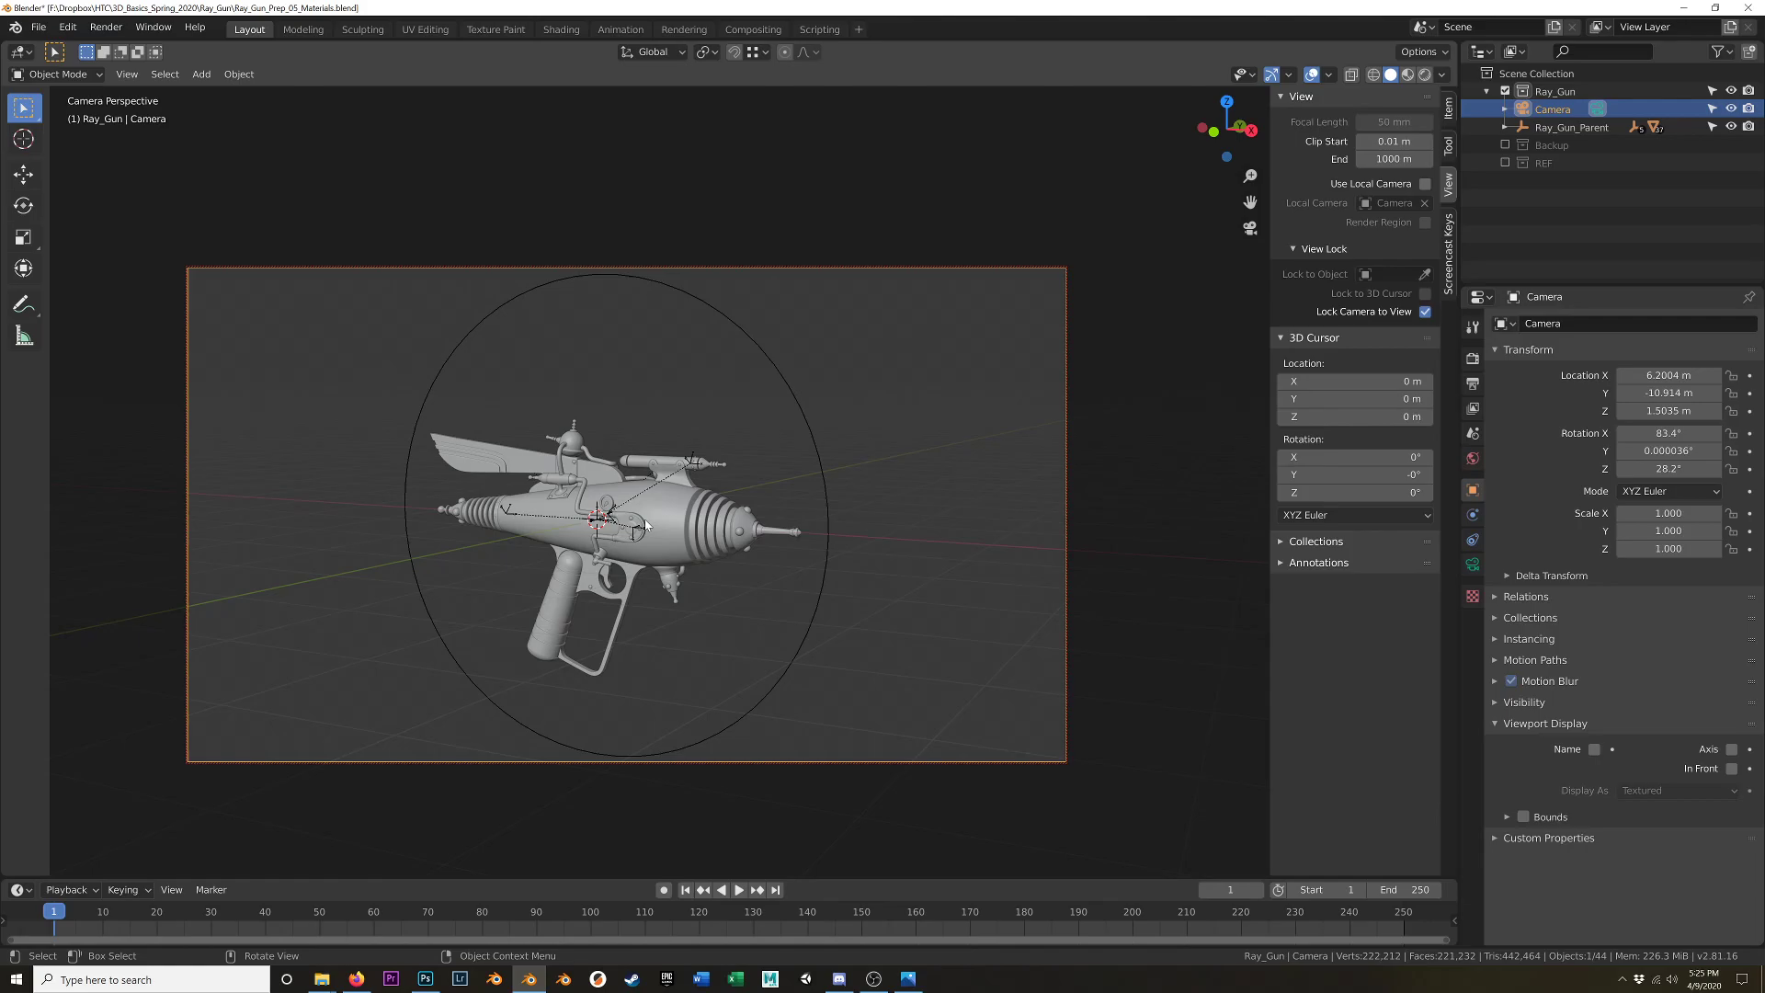
middle_click_drag(673, 588, 699, 563, "shift")
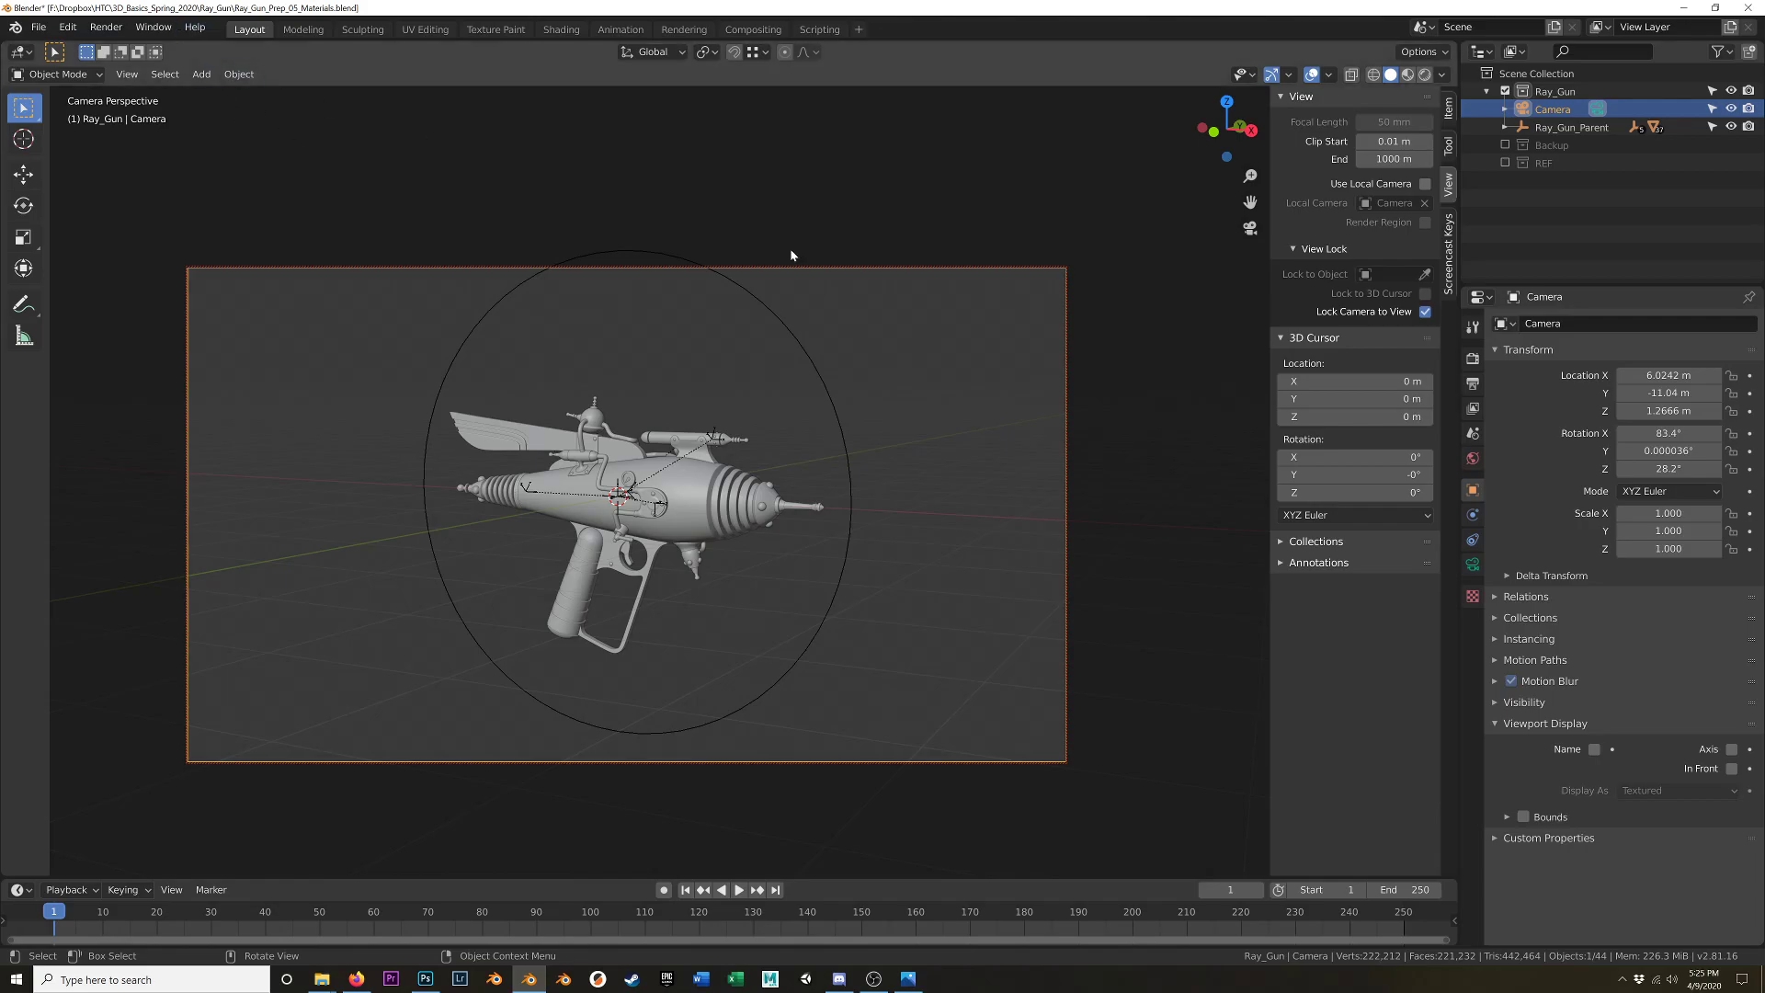
- Turn off Lock Camera to View and hide the camera in the viewport
left_click(1422, 314)
key("n")
middle_click_drag(1071, 428, 997, 487)
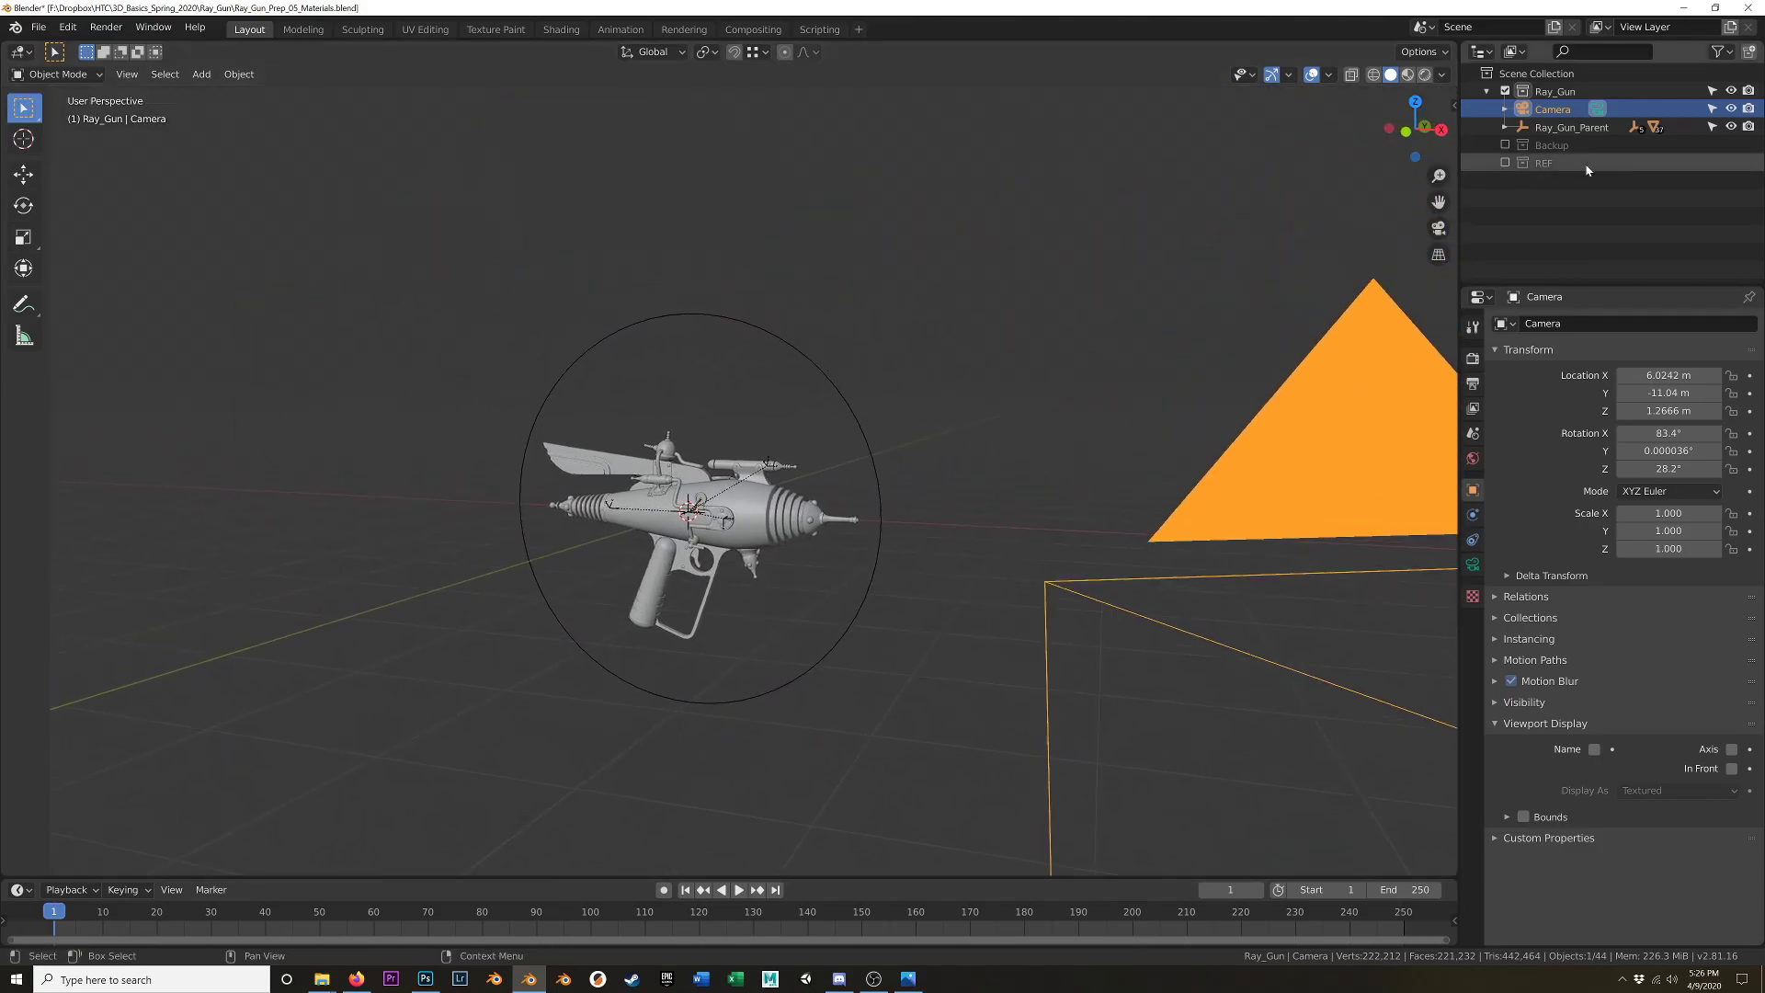
left_click(1730, 108)
middle_click_drag(1147, 394, 812, 563)
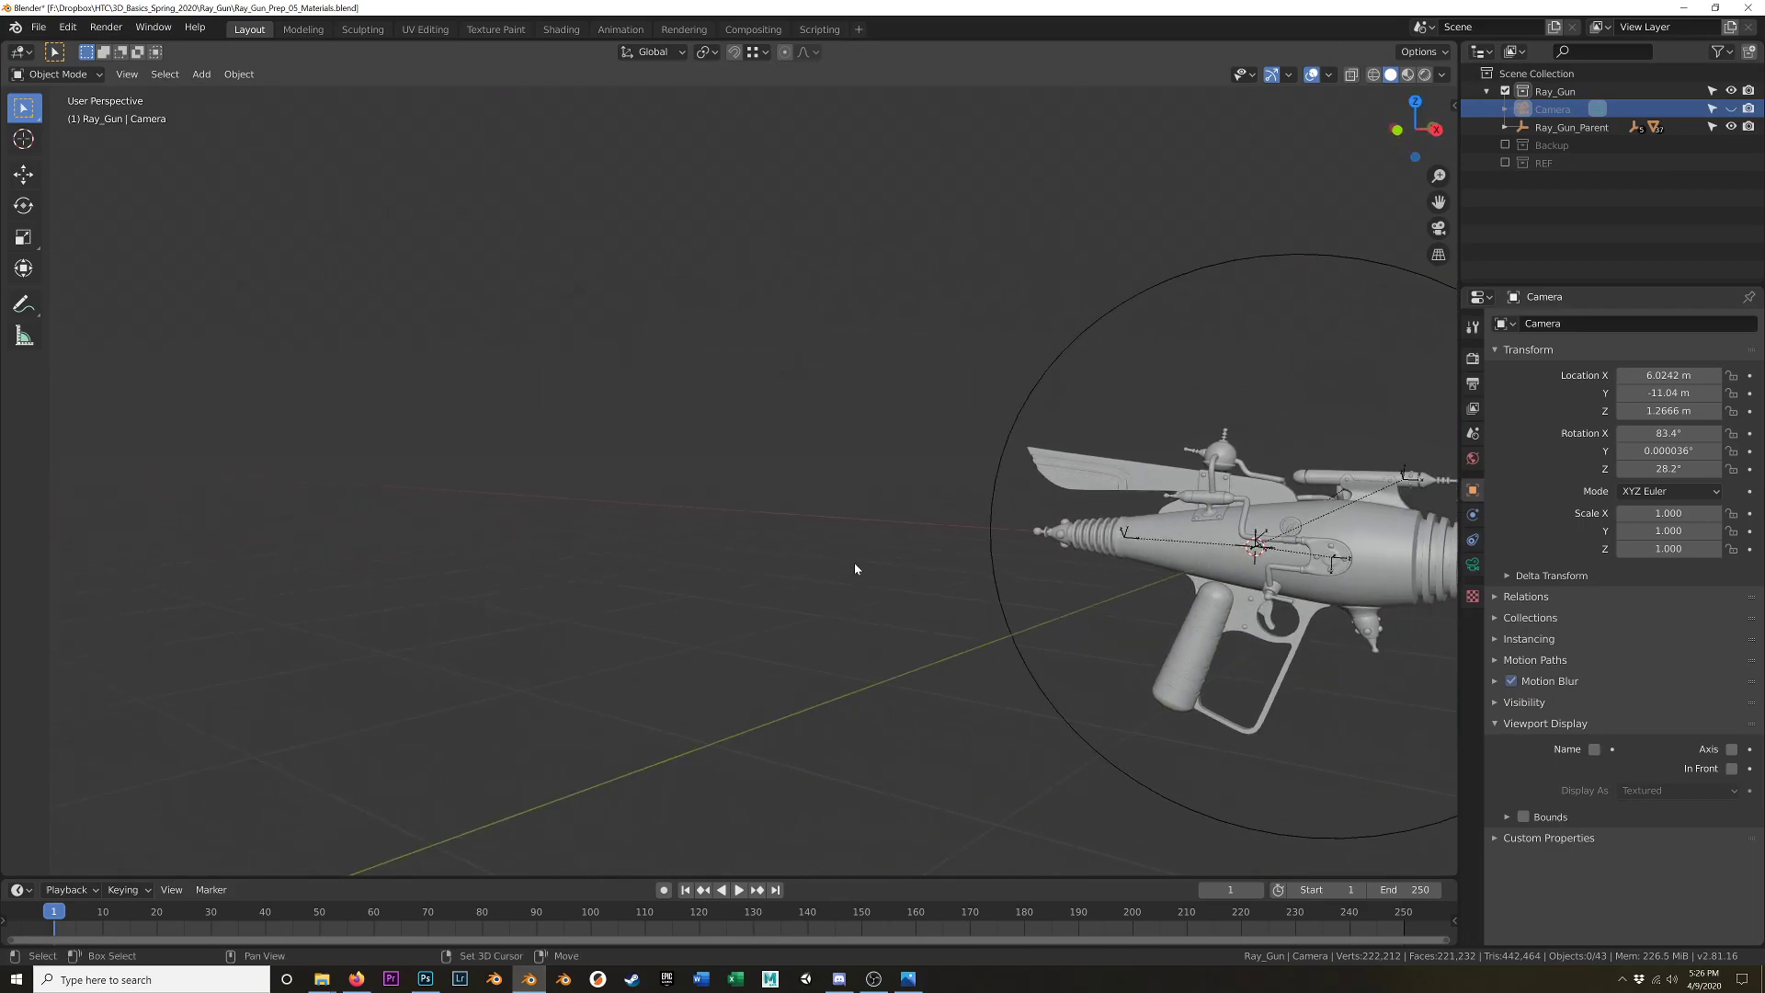
middle_click_drag(1156, 610, 899, 567, "shift")
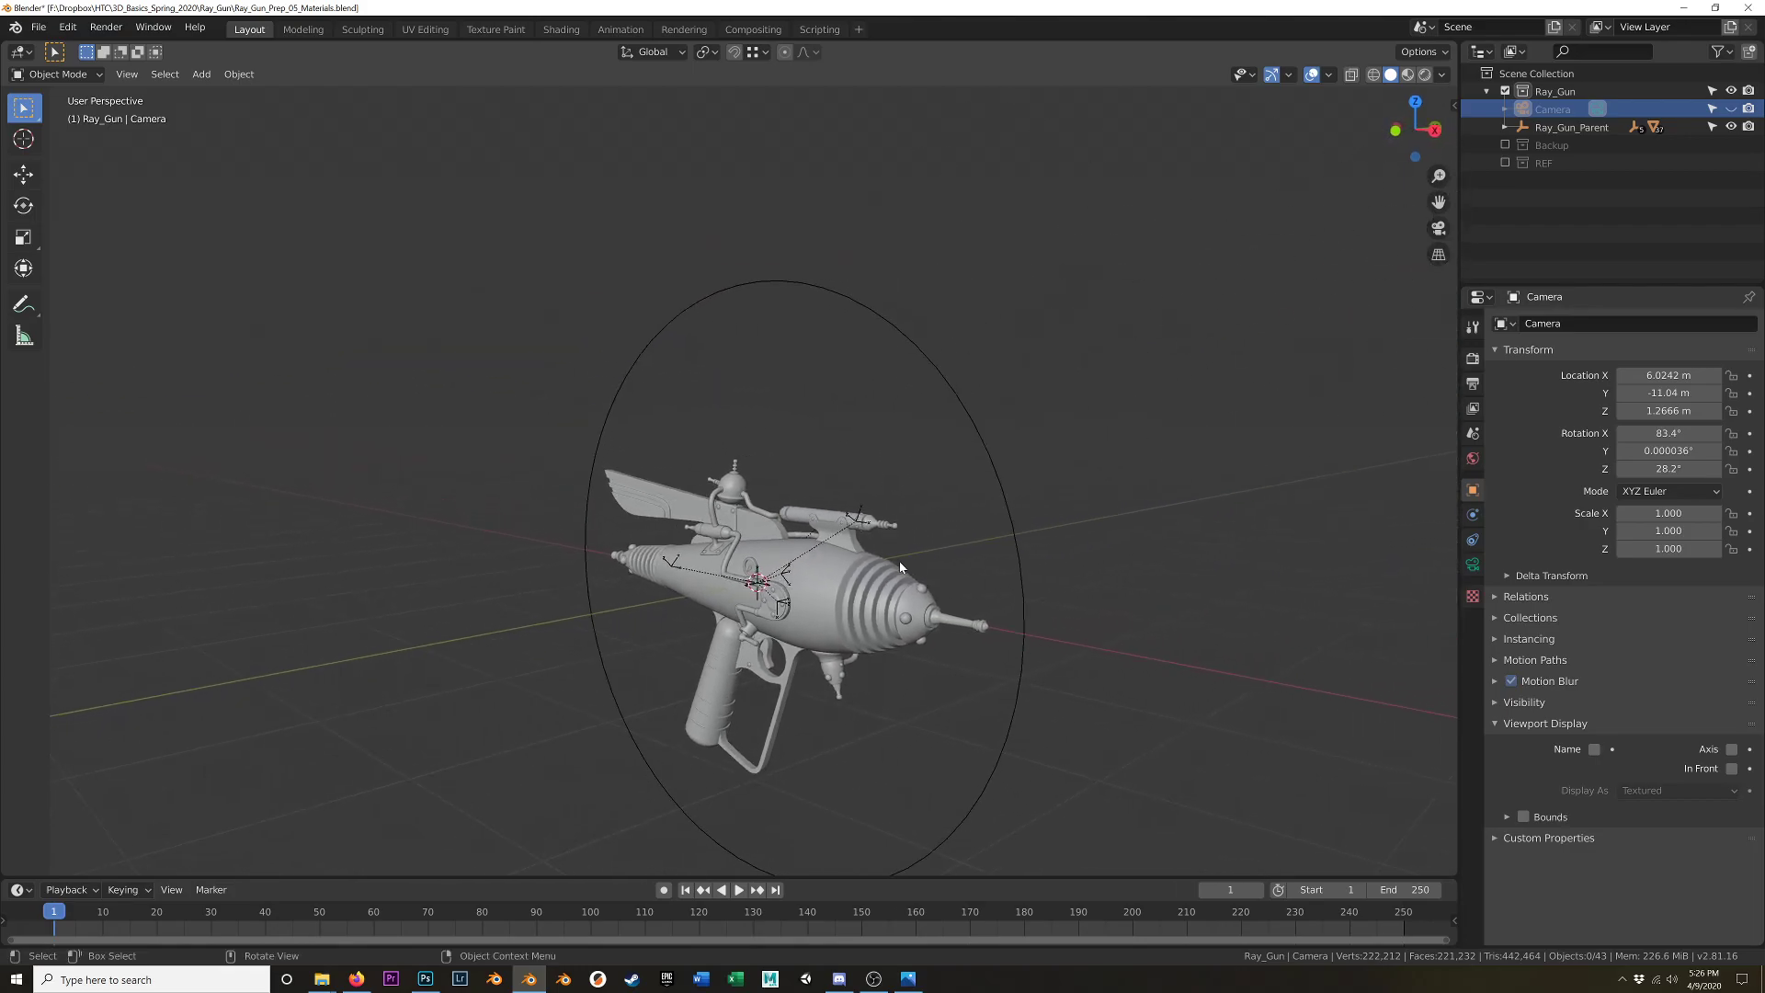
- Add a plane to the scene and name it Ground
key("shift+a")
mouse_move(874, 296)
left_click(1048, 303)
double_click(1547, 126)
type("Ground")
key("Return")
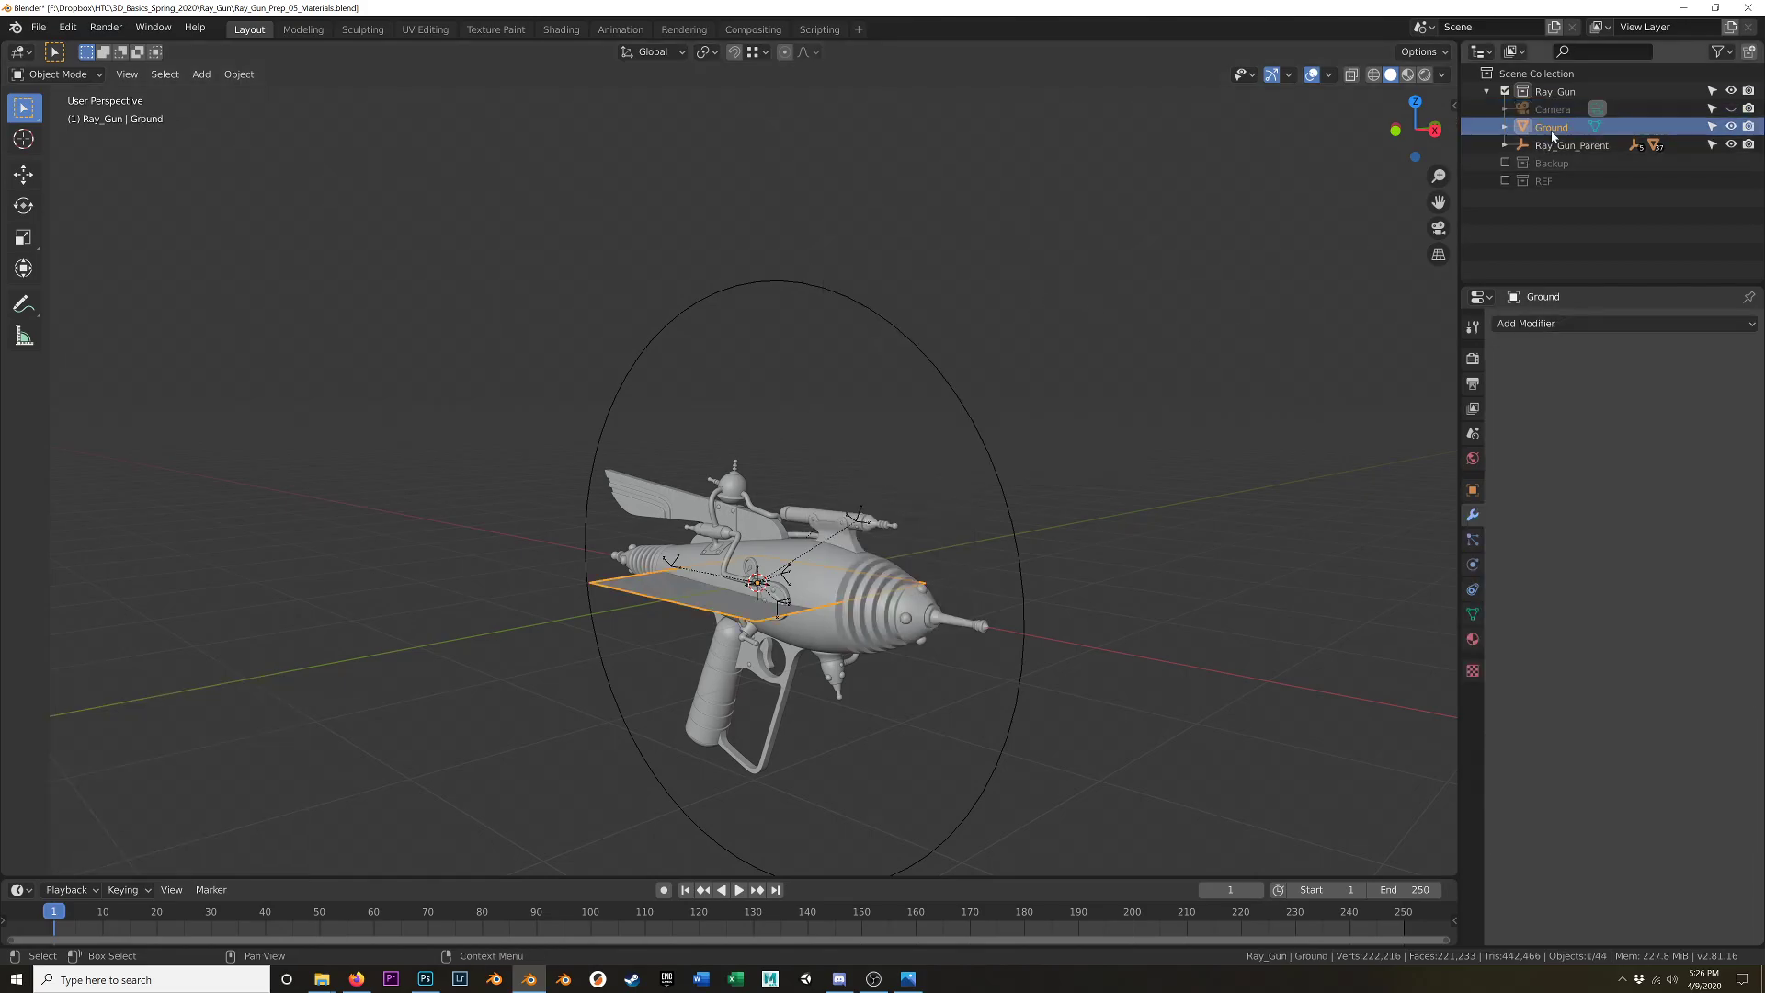
- Scale the Ground plane's mesh up by 5 and by another 10 in Edit Mode
key("Tab")
scroll(1027, 597, "down", 2)
key("s")
key("5")
key("Return")
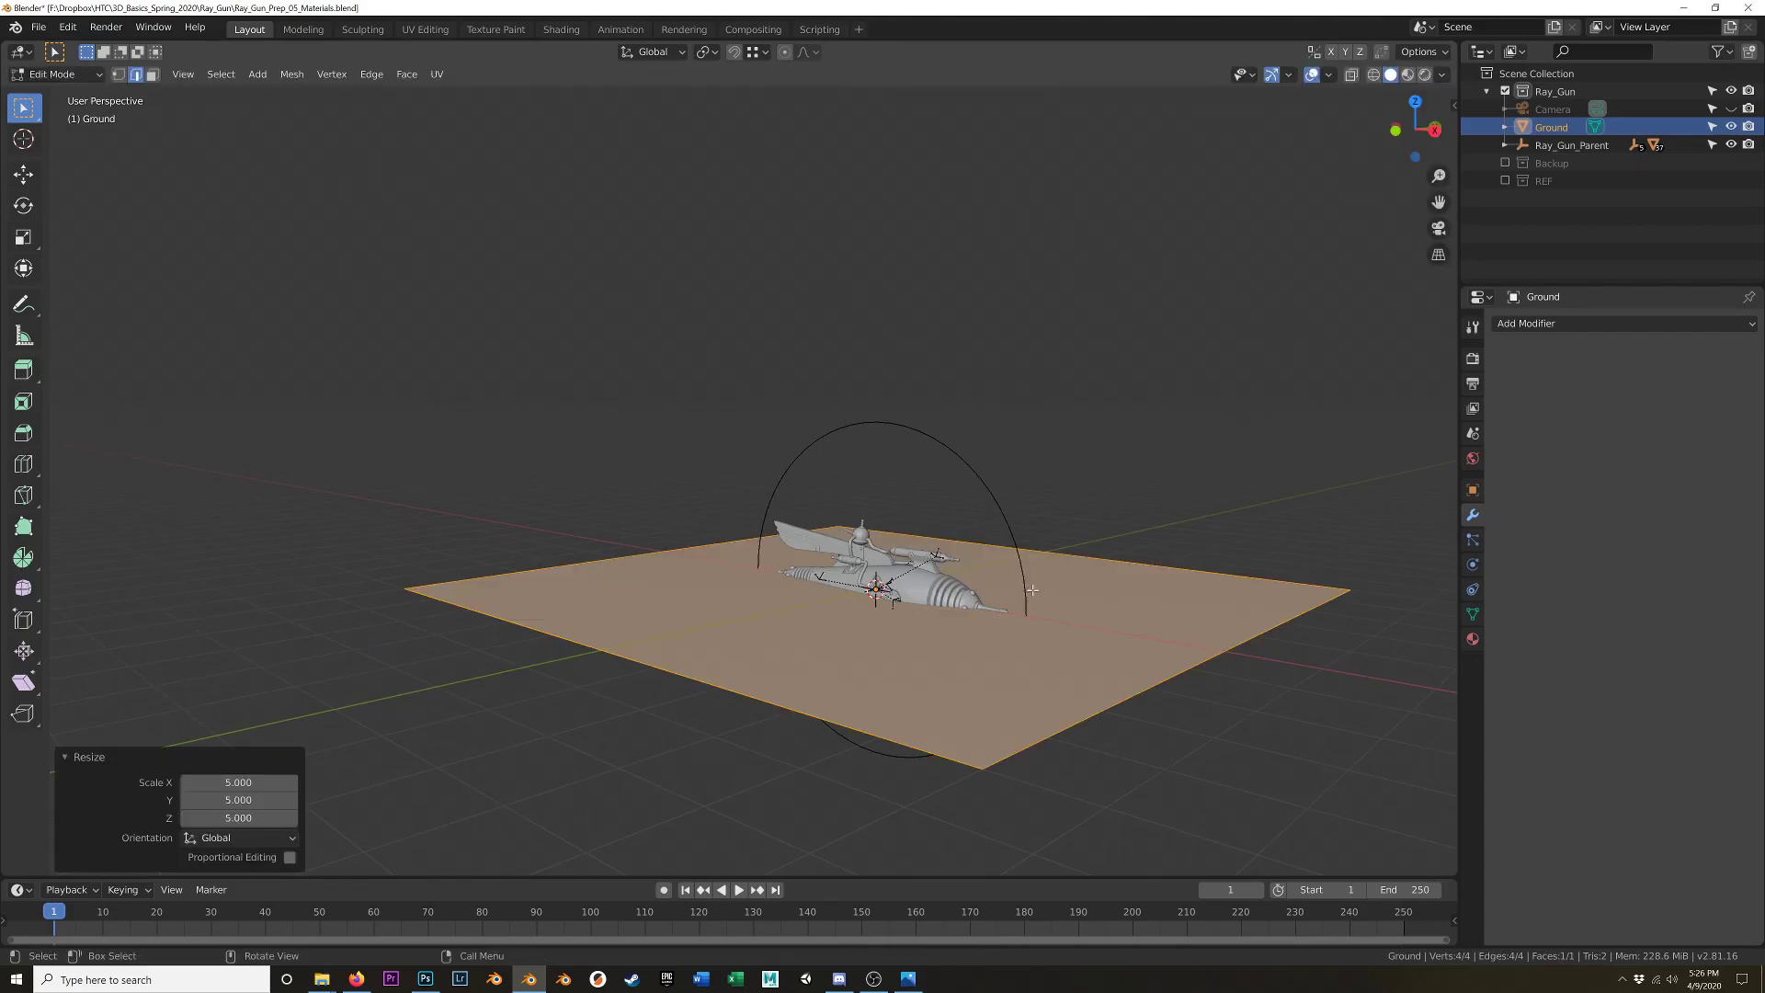
type("s10")
key("Return")
middle_click_drag(1090, 585, 1154, 614)
middle_click_drag(1118, 536, 1000, 579)
key("Tab")
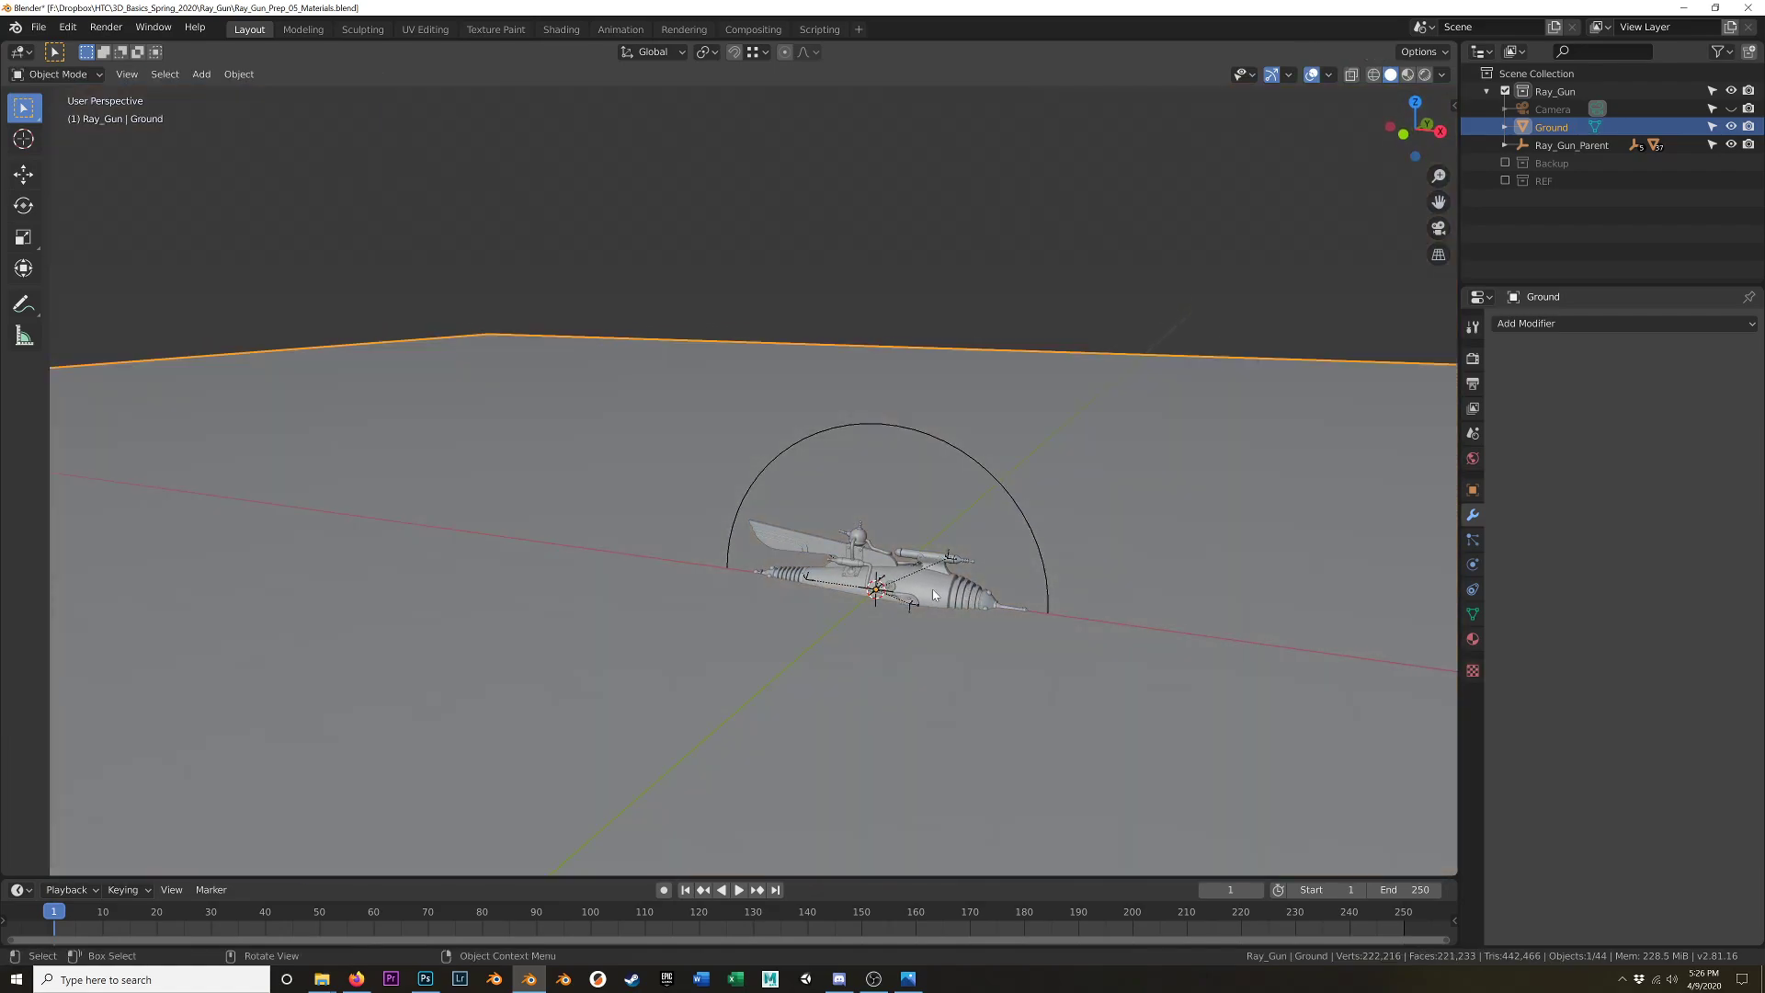
- Rotate Ray_Gun_Parent by 90° and a further 180° about the X axis to lay the gun on its side
left_click(932, 588)
left_click(1034, 533)
middle_click_drag(1021, 548, 953, 554)
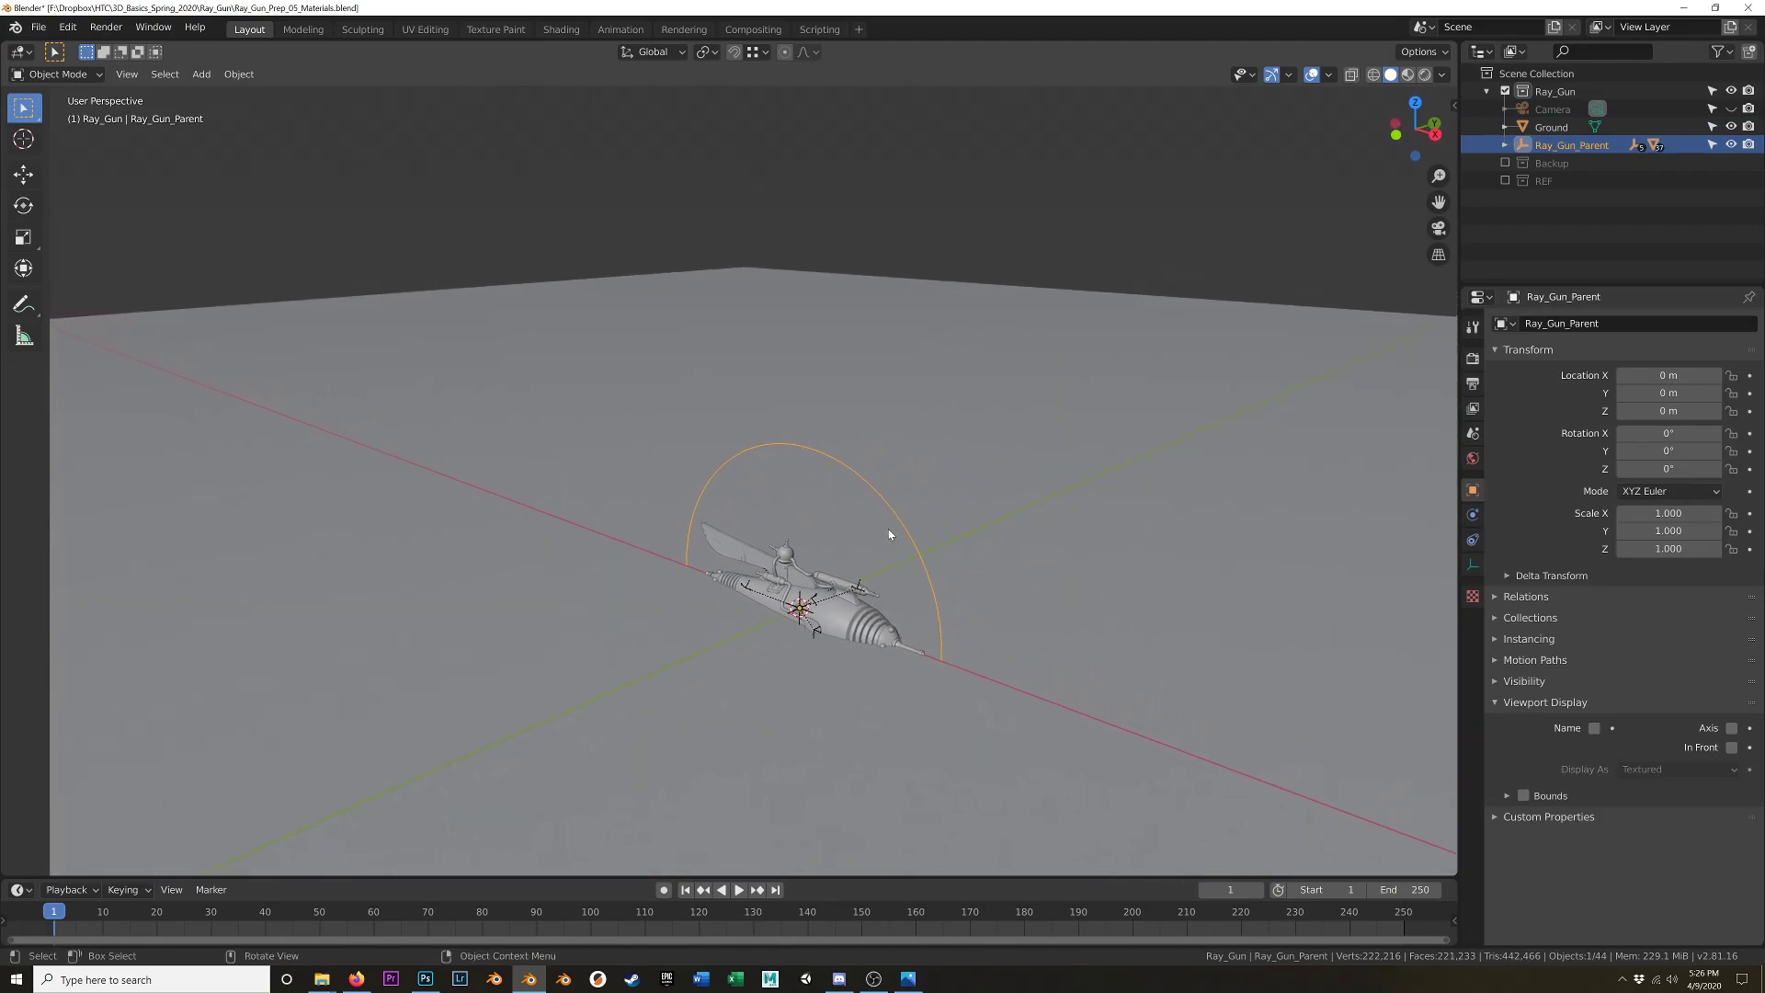
type("rx90")
key("Return")
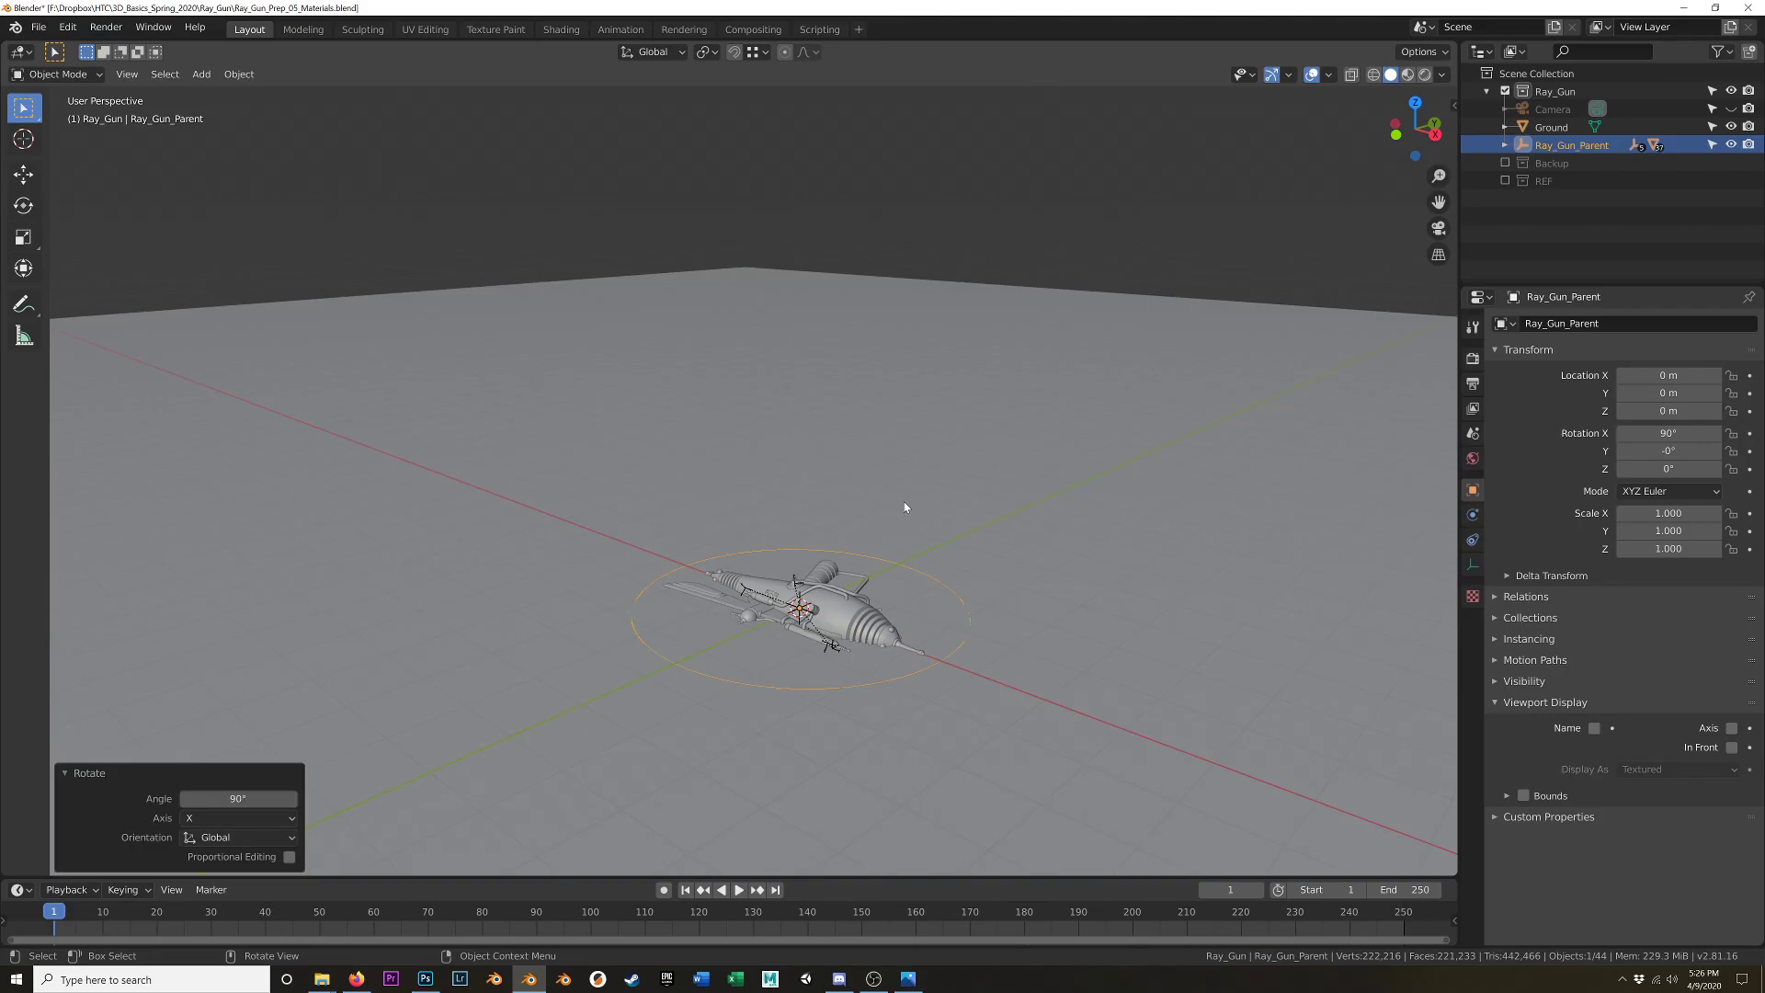
type("rx180")
key("Return")
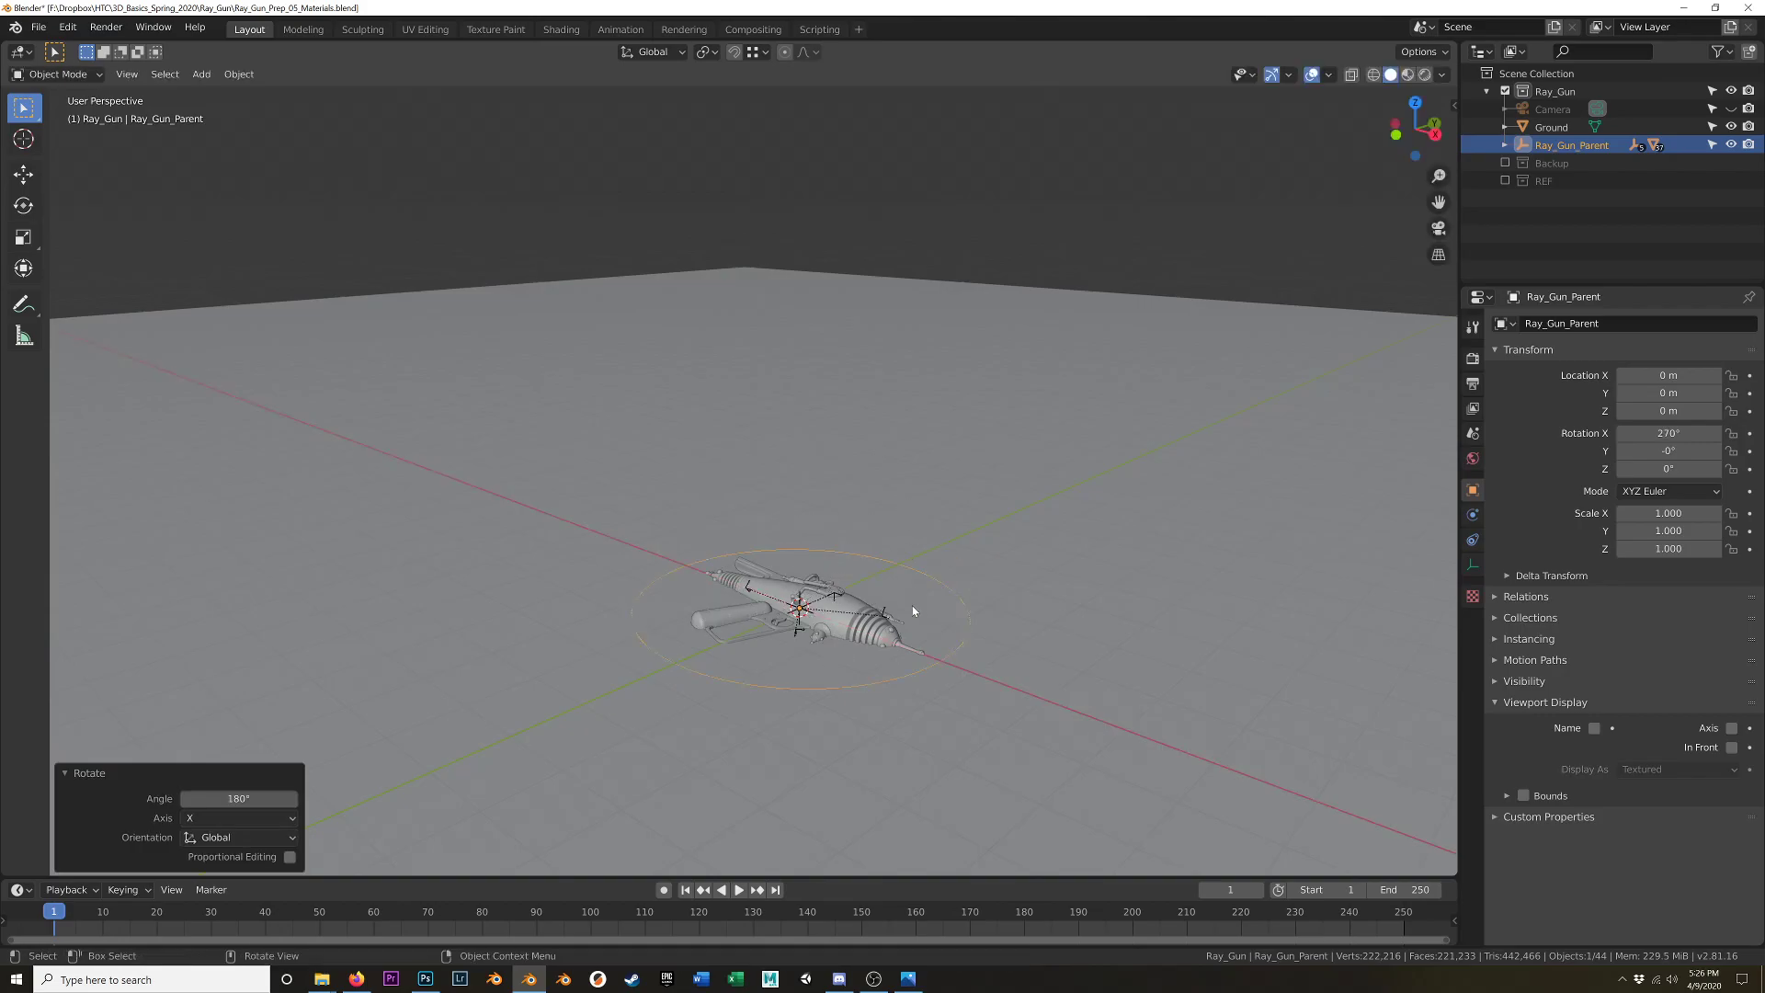
- In the right view, move Ray_Gun_Parent about 0.755 m along Y and 0.504 m up along Z
key("KP_3")
scroll(878, 645, "up", 3)
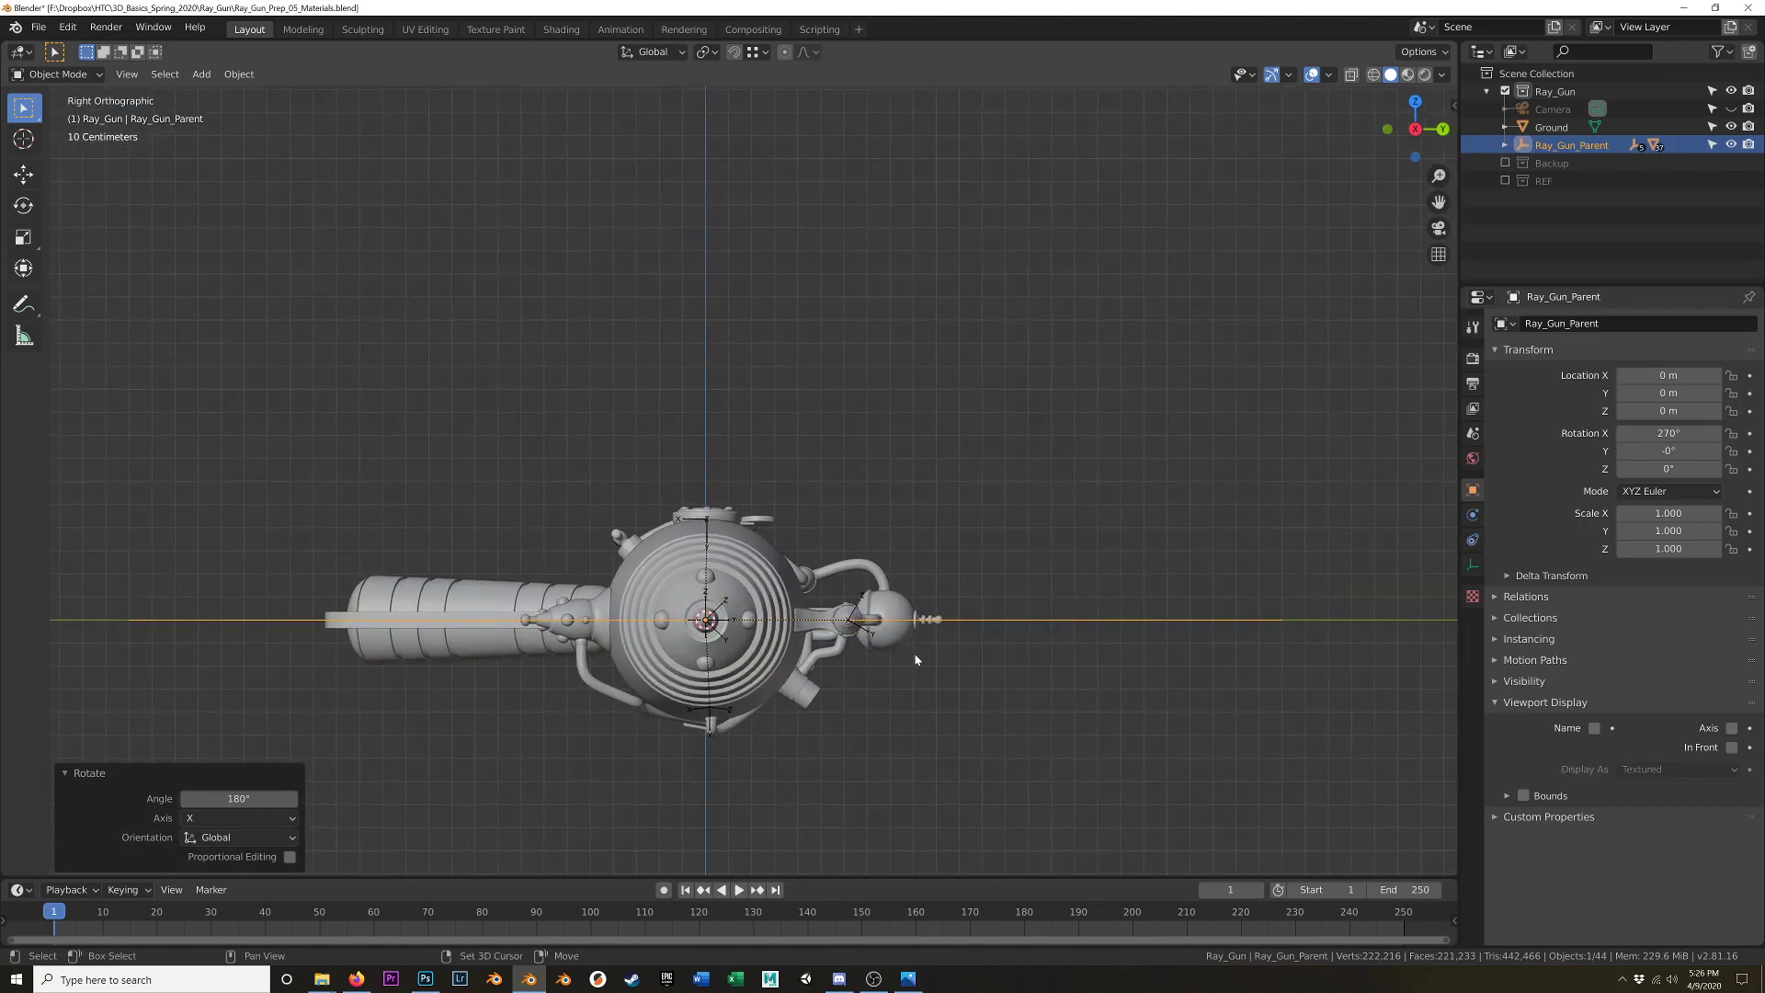
key("g")
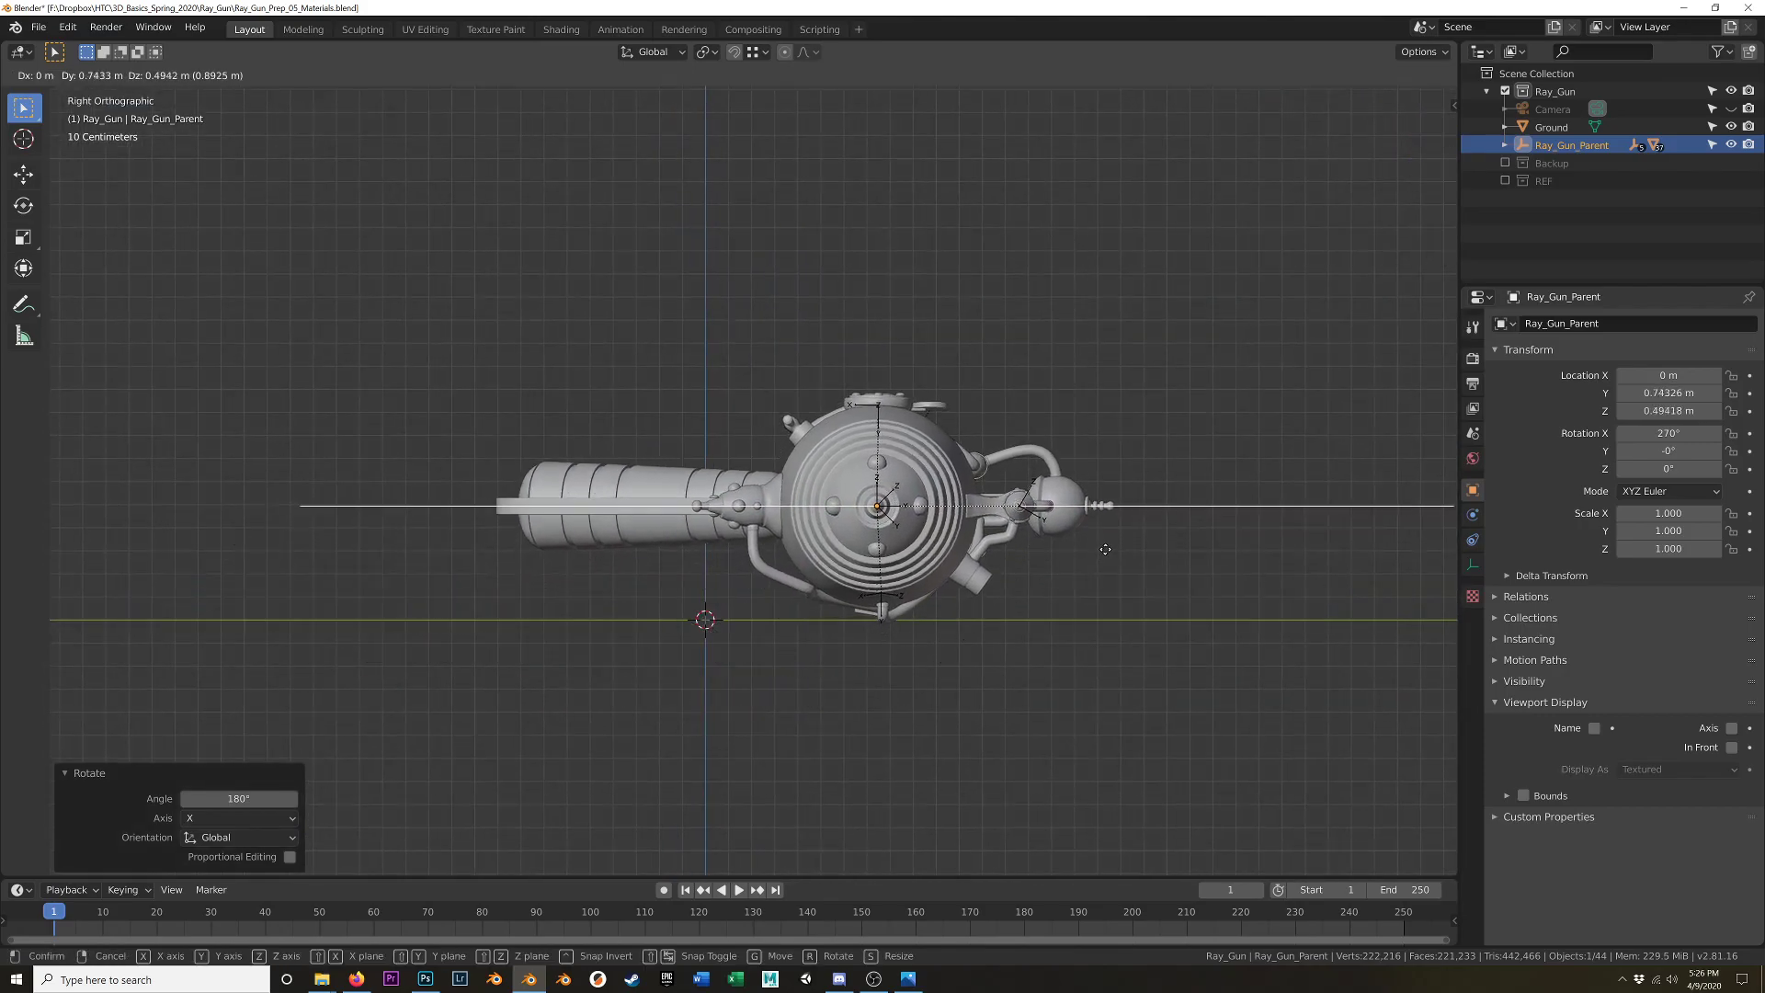
left_click(1106, 553)
- Tilt Ray_Gun_Parent by about -12.4° in the right view and fine-tune the tilt by about 1°
key("r")
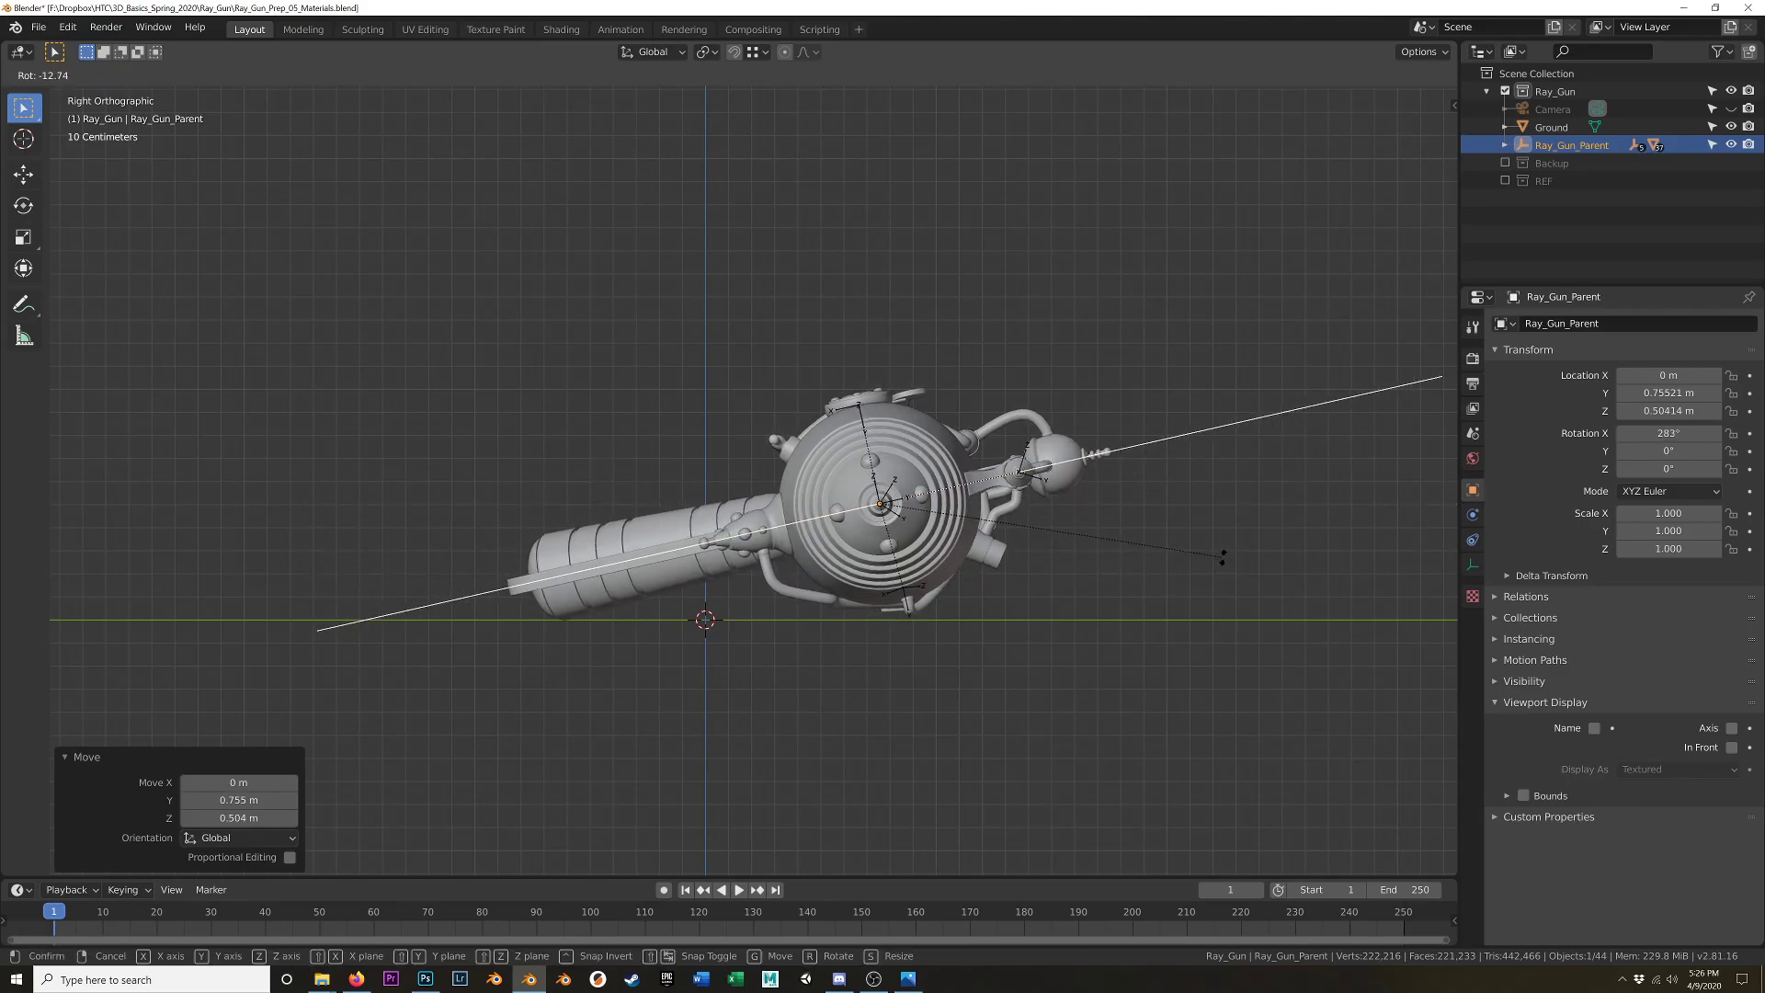
left_click(1221, 555)
scroll(888, 643, "up", 5)
middle_click_drag(823, 642, 984, 634, "shift")
scroll(1198, 552, "up", 3)
scroll(1208, 555, "up", 2)
key("r")
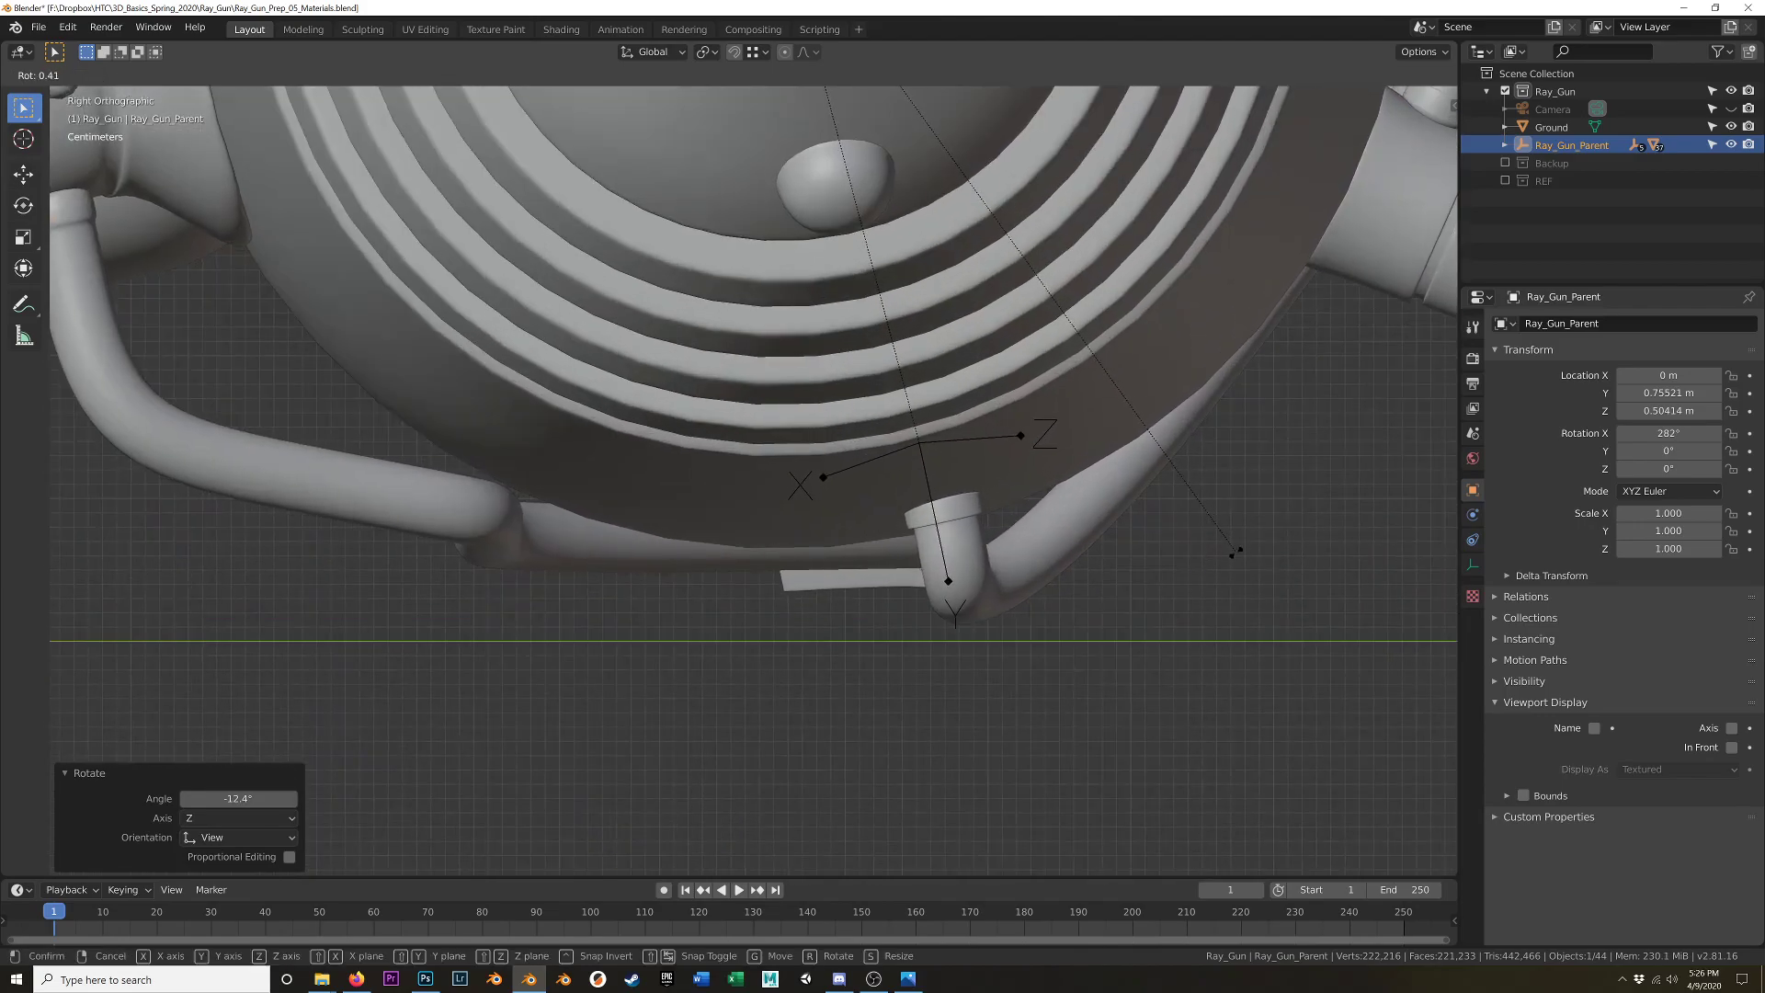
left_click(1230, 559)
- Lower Ray_Gun_Parent about 0.011 m along Z so its lowest fitting meets the ground line
key("g")
key("z")
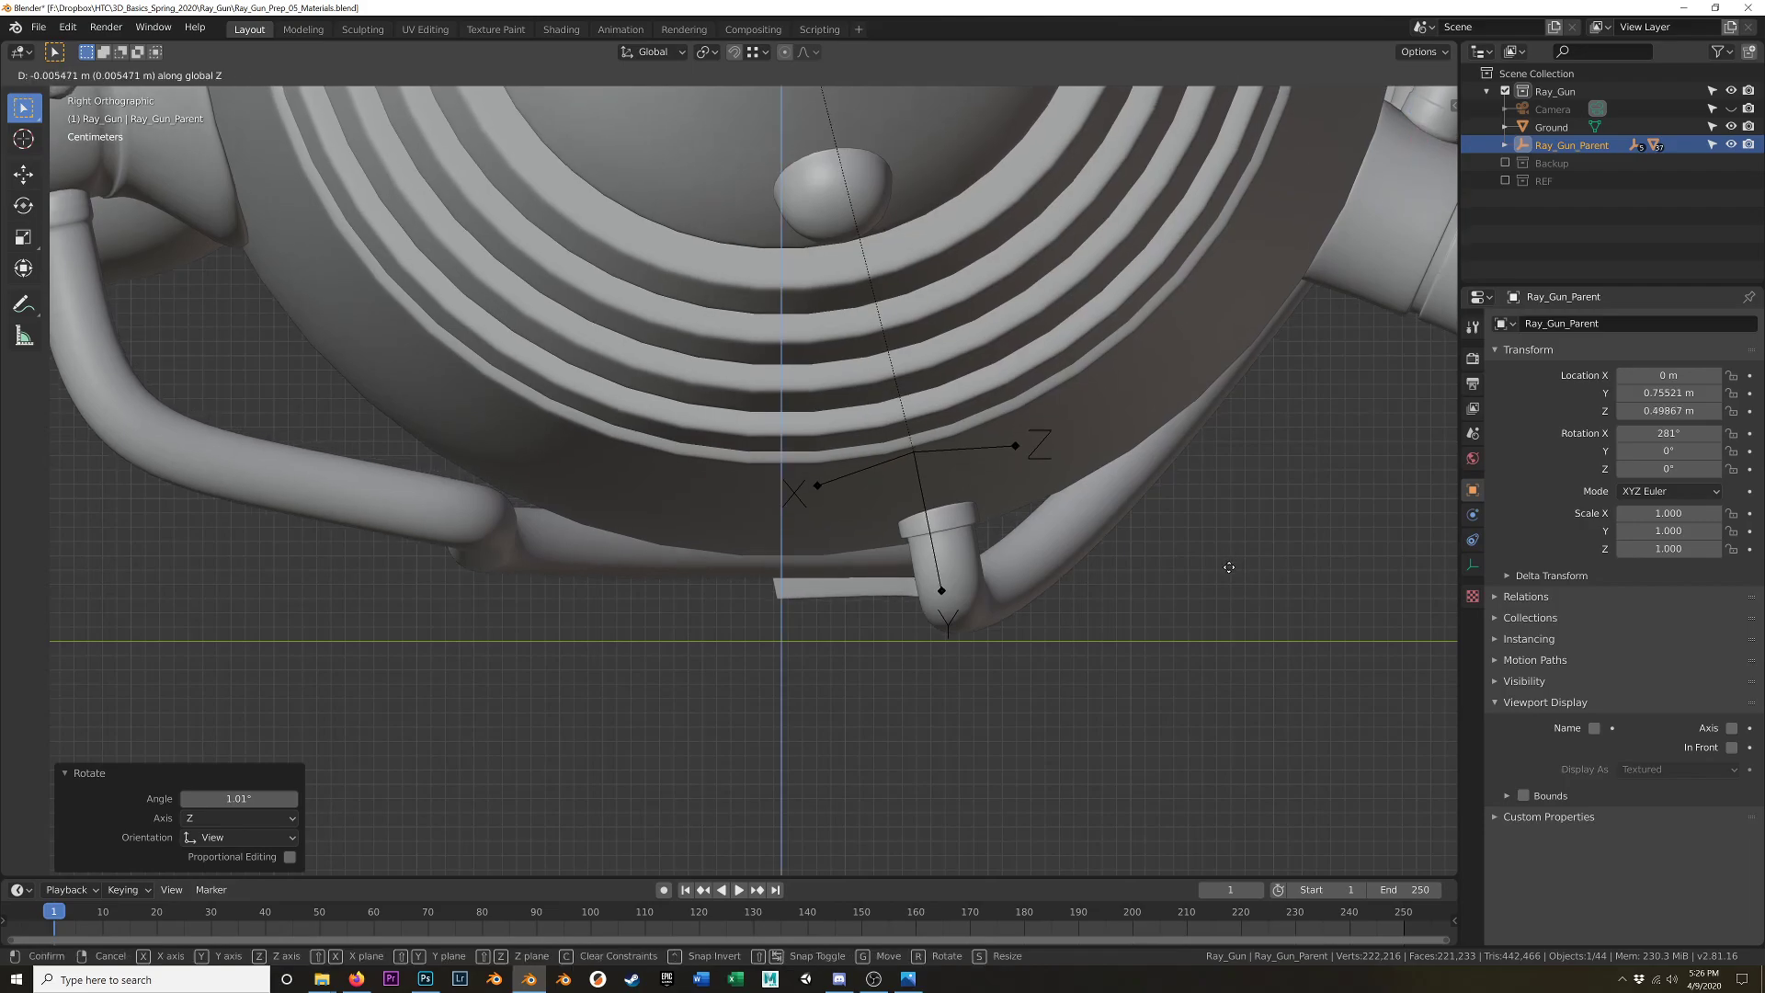
left_click(1221, 578)
scroll(792, 583, "down", 4)
middle_click_drag(510, 696, 564, 622, "shift")
middle_click_drag(1040, 614, 643, 613, "shift")
scroll(1005, 552, "up", 8)
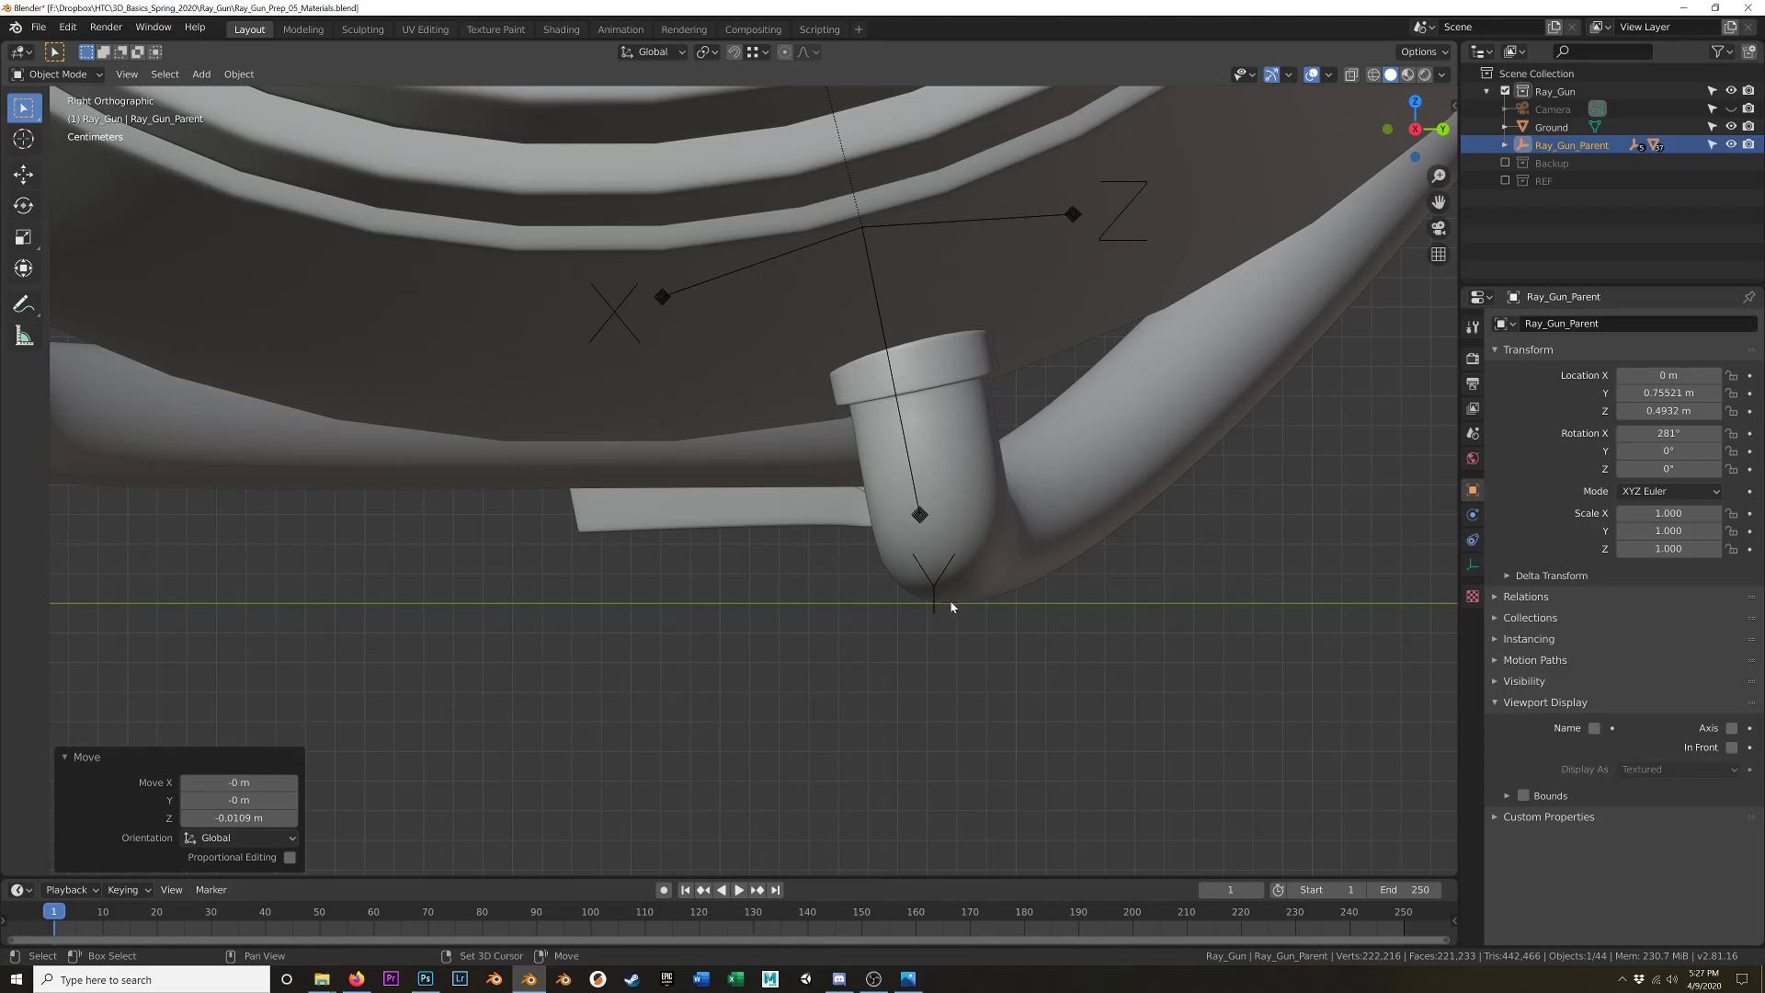
- Place the 3D cursor at the fitting's ground contact point and set the transform pivot point to 3D Cursor
scroll(872, 641, "down", 7)
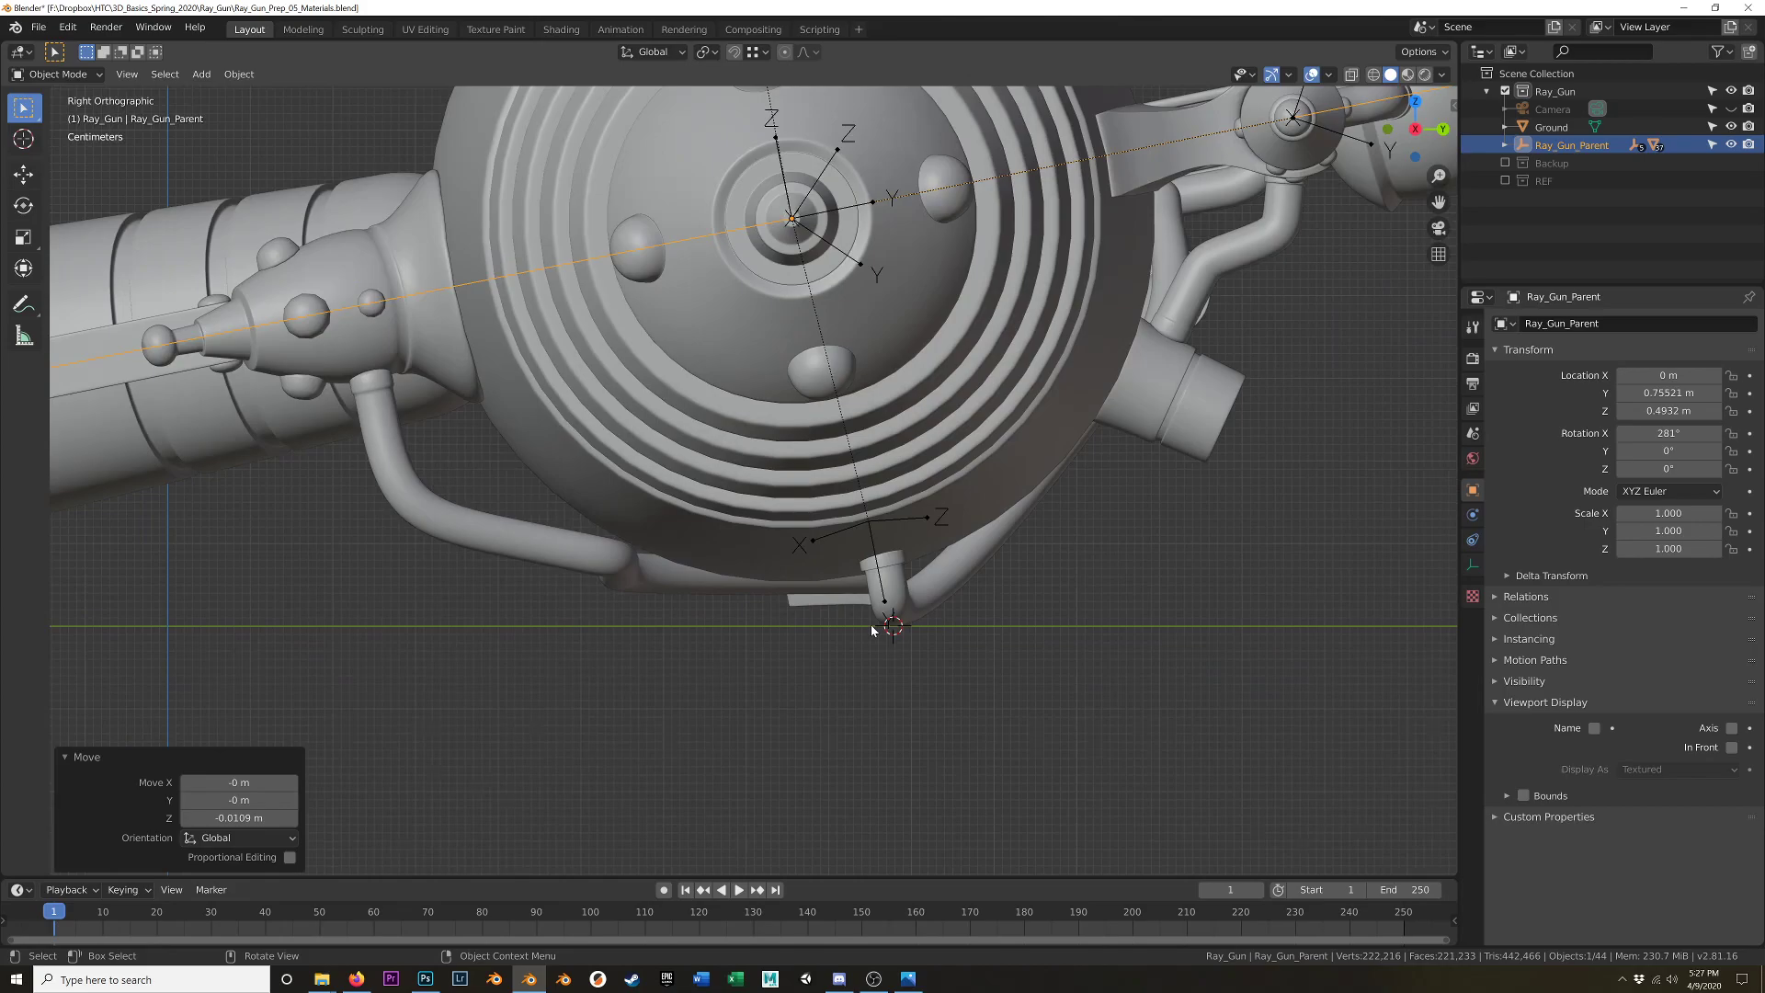
key("period")
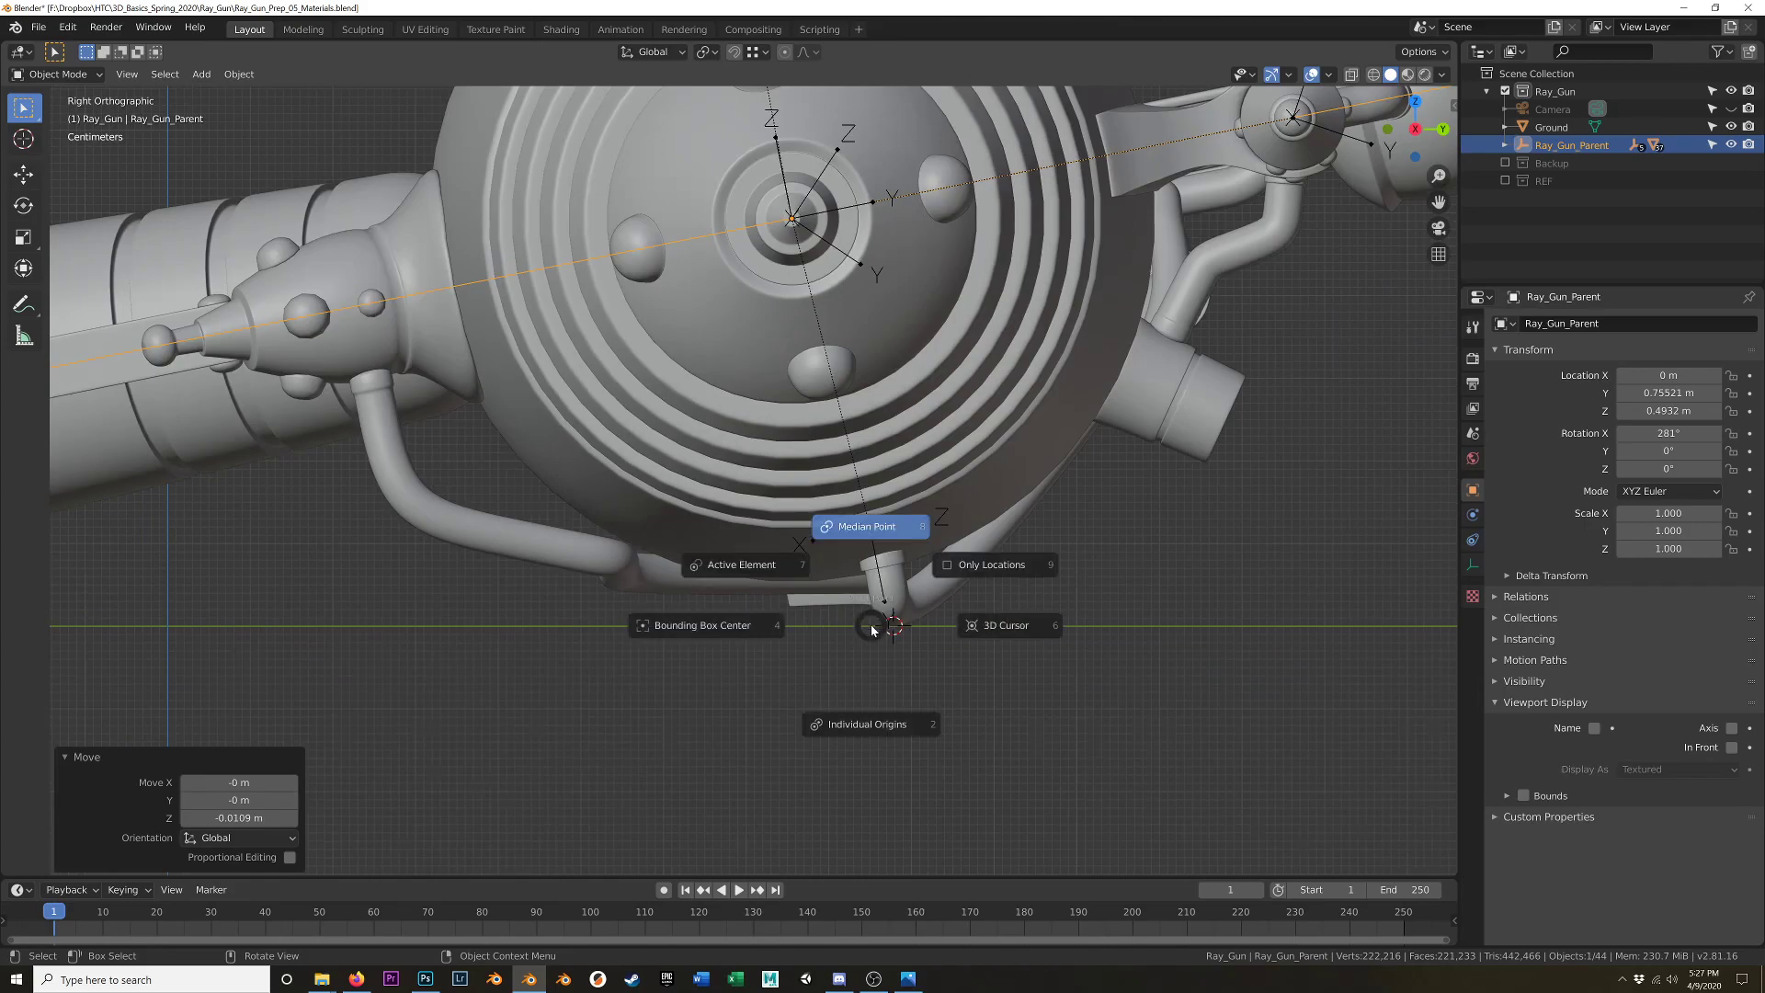
left_click(1006, 628)
left_click(235, 74)
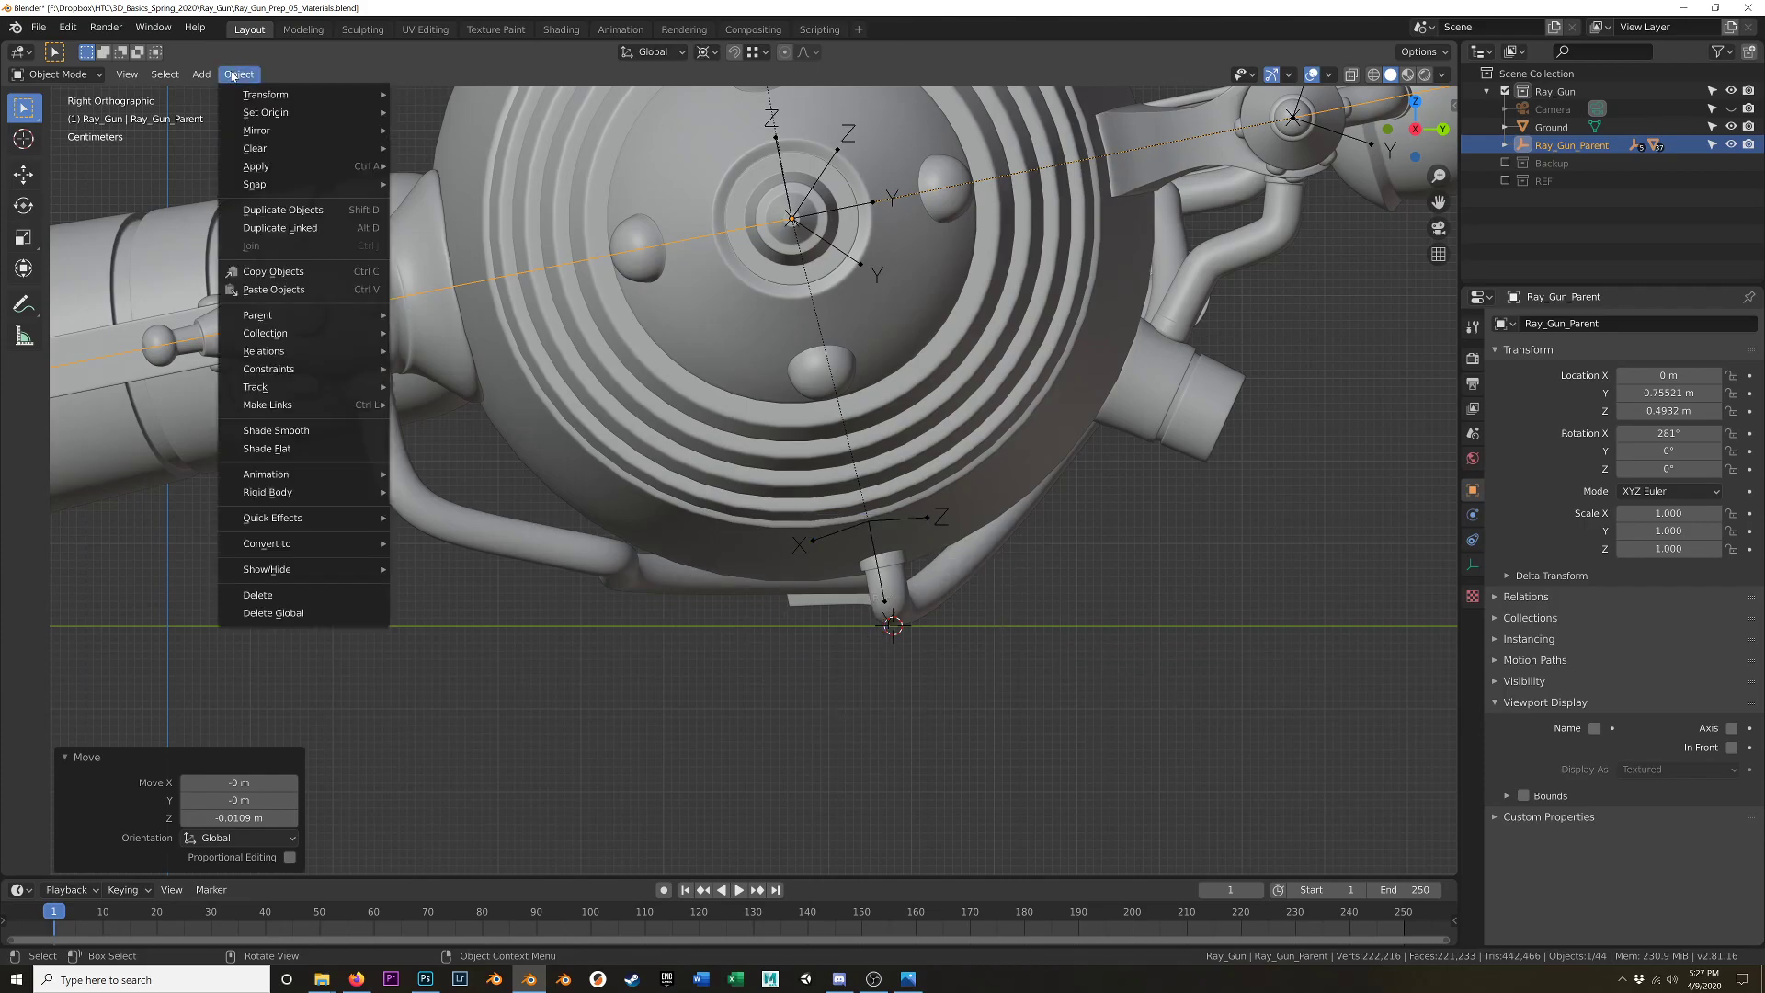
mouse_move(124, 76)
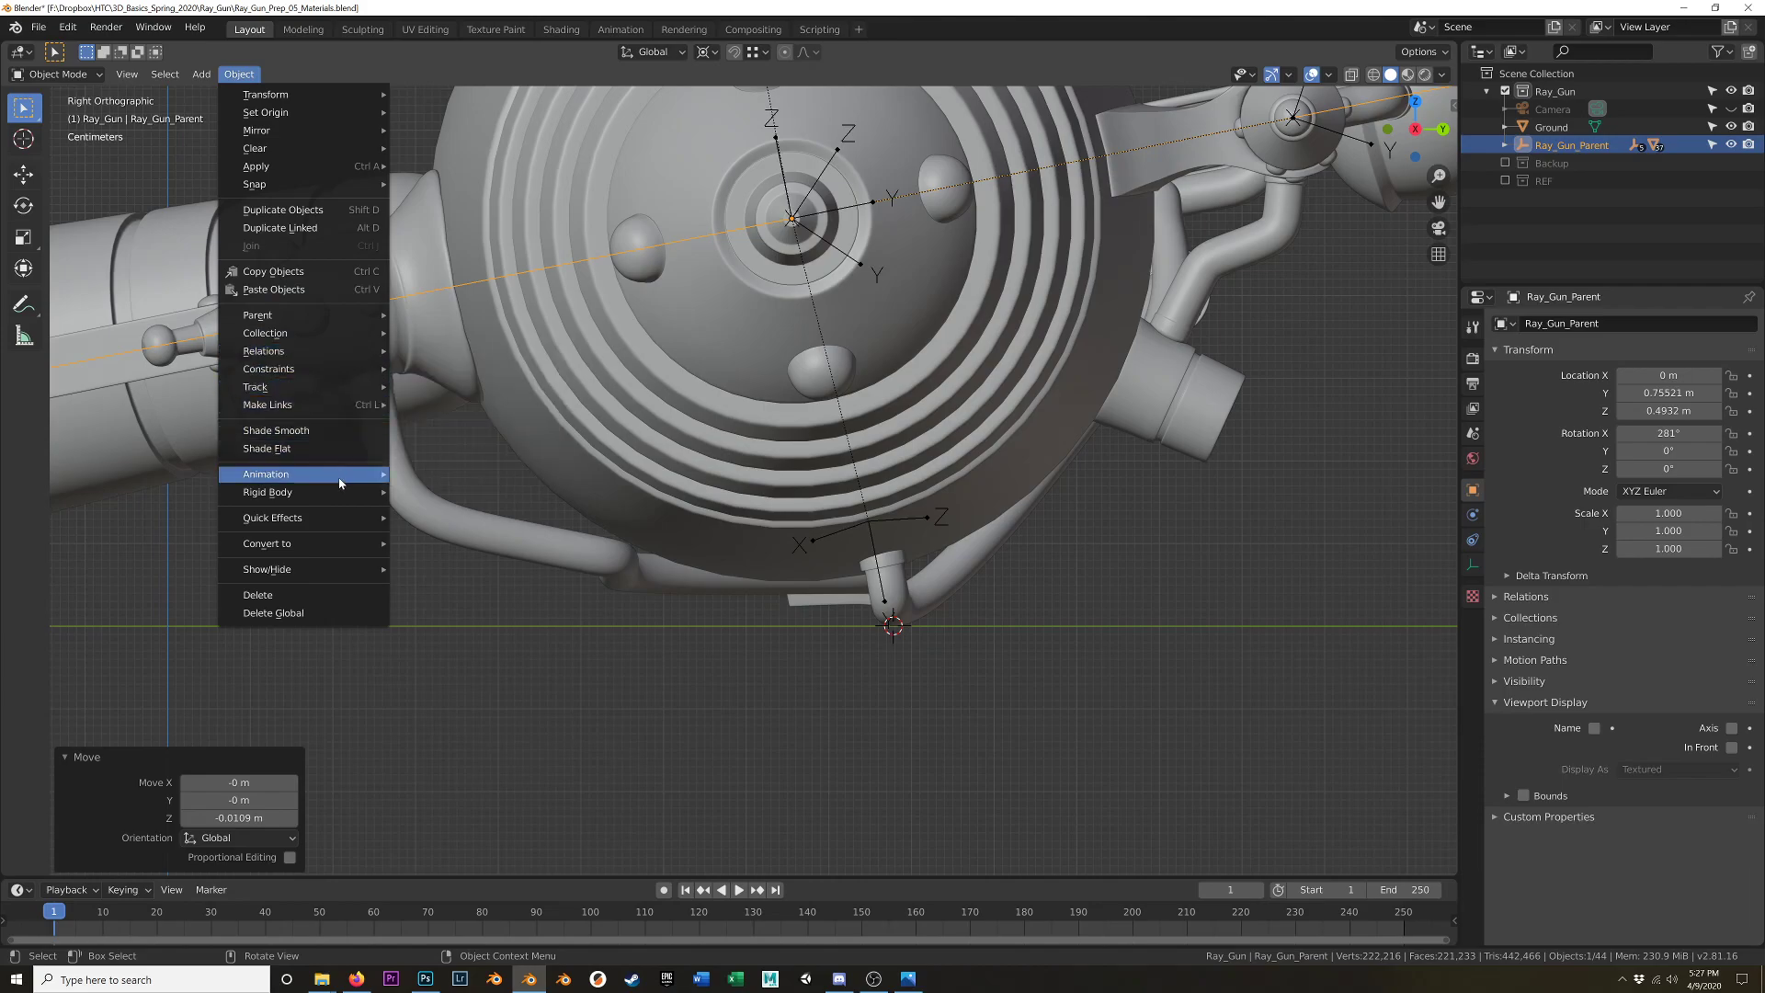
mouse_move(336, 575)
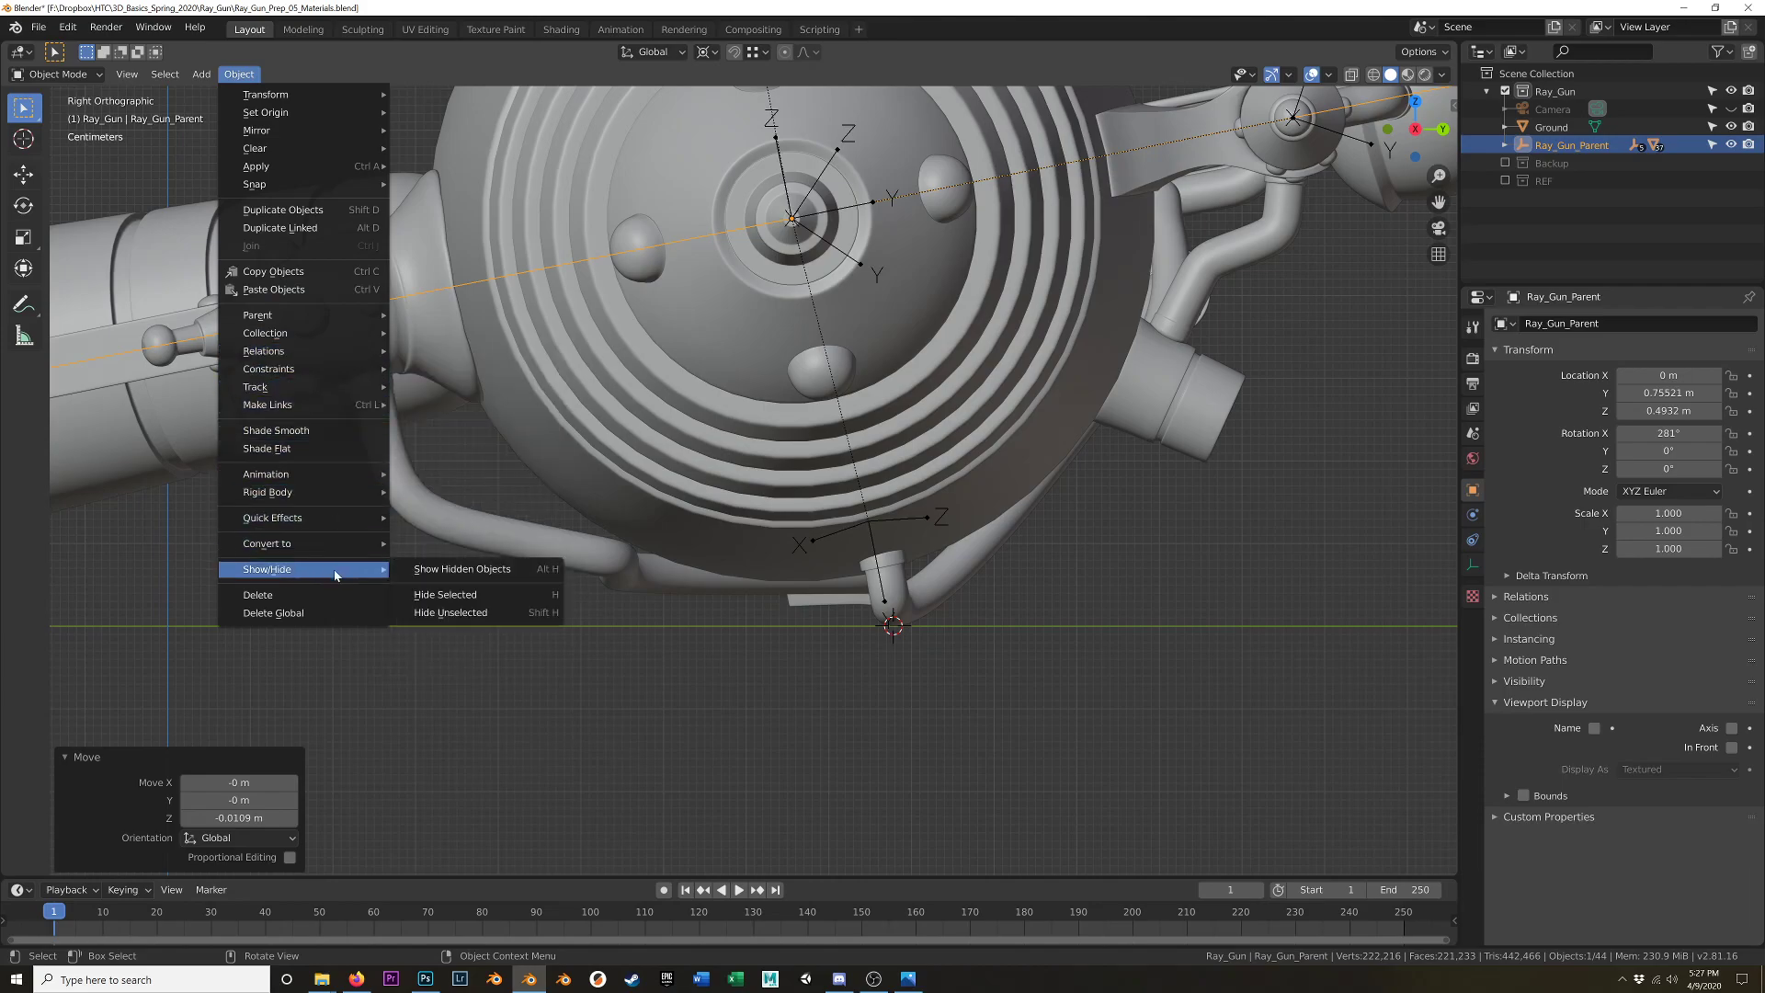
left_click(704, 52)
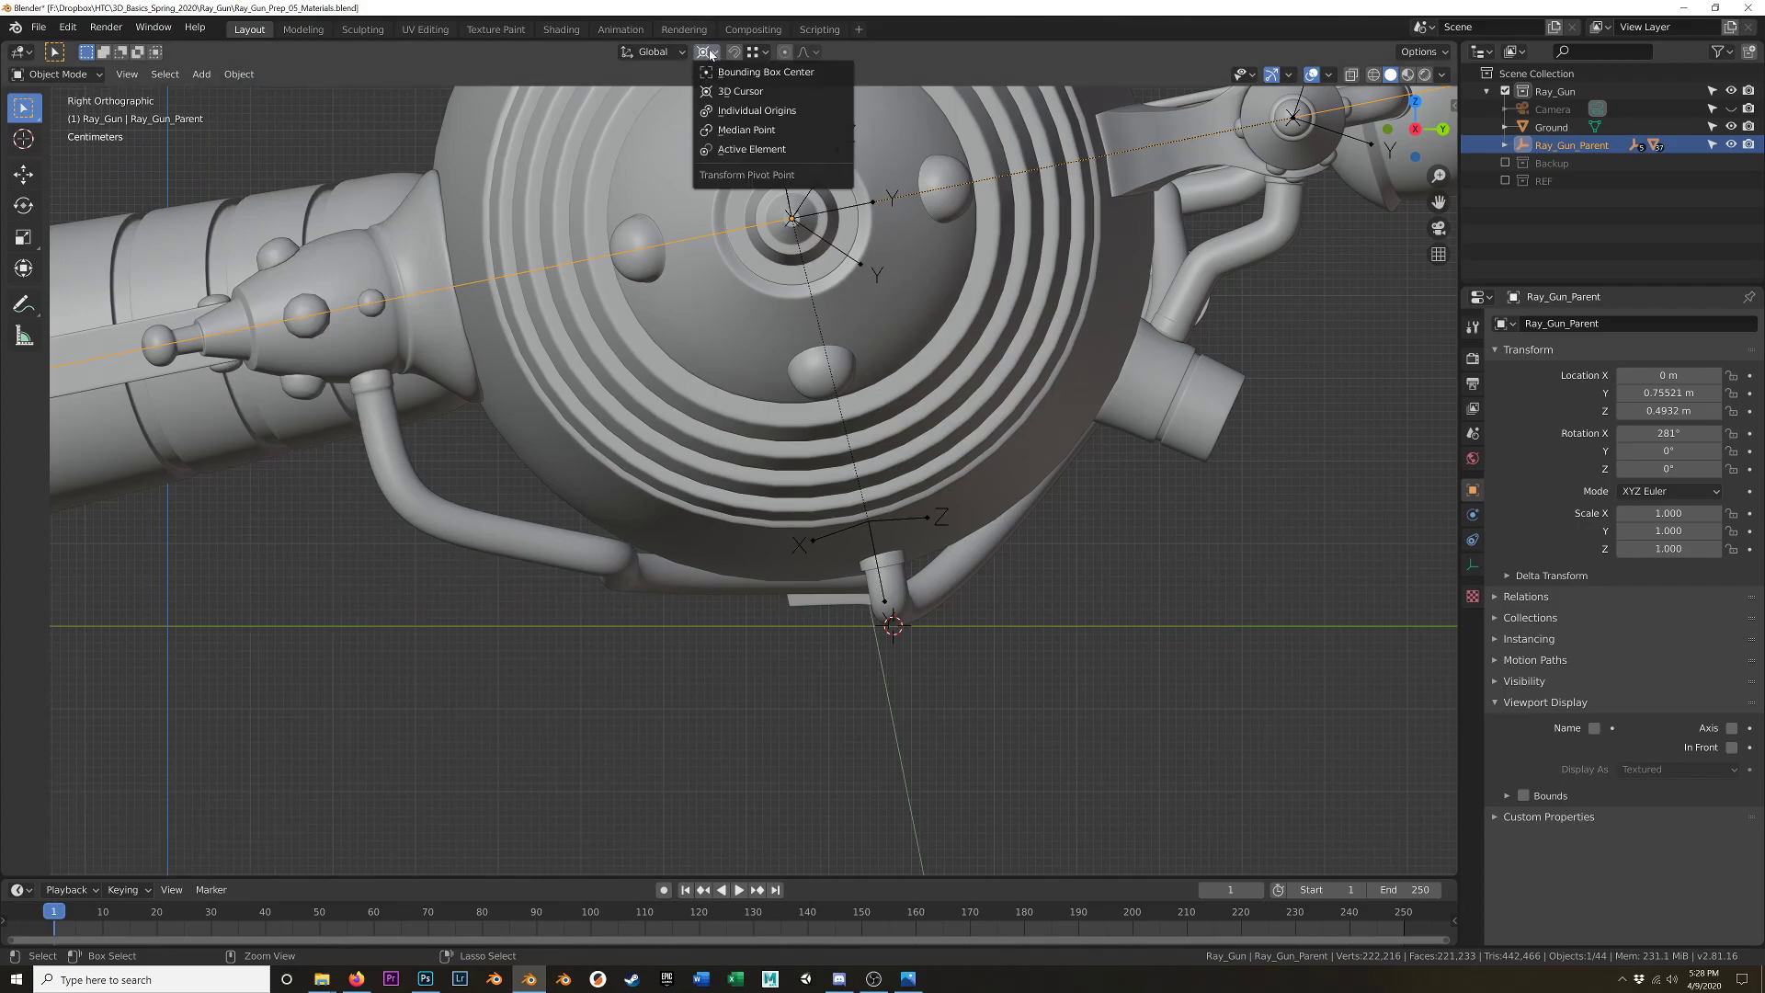
left_click(771, 91)
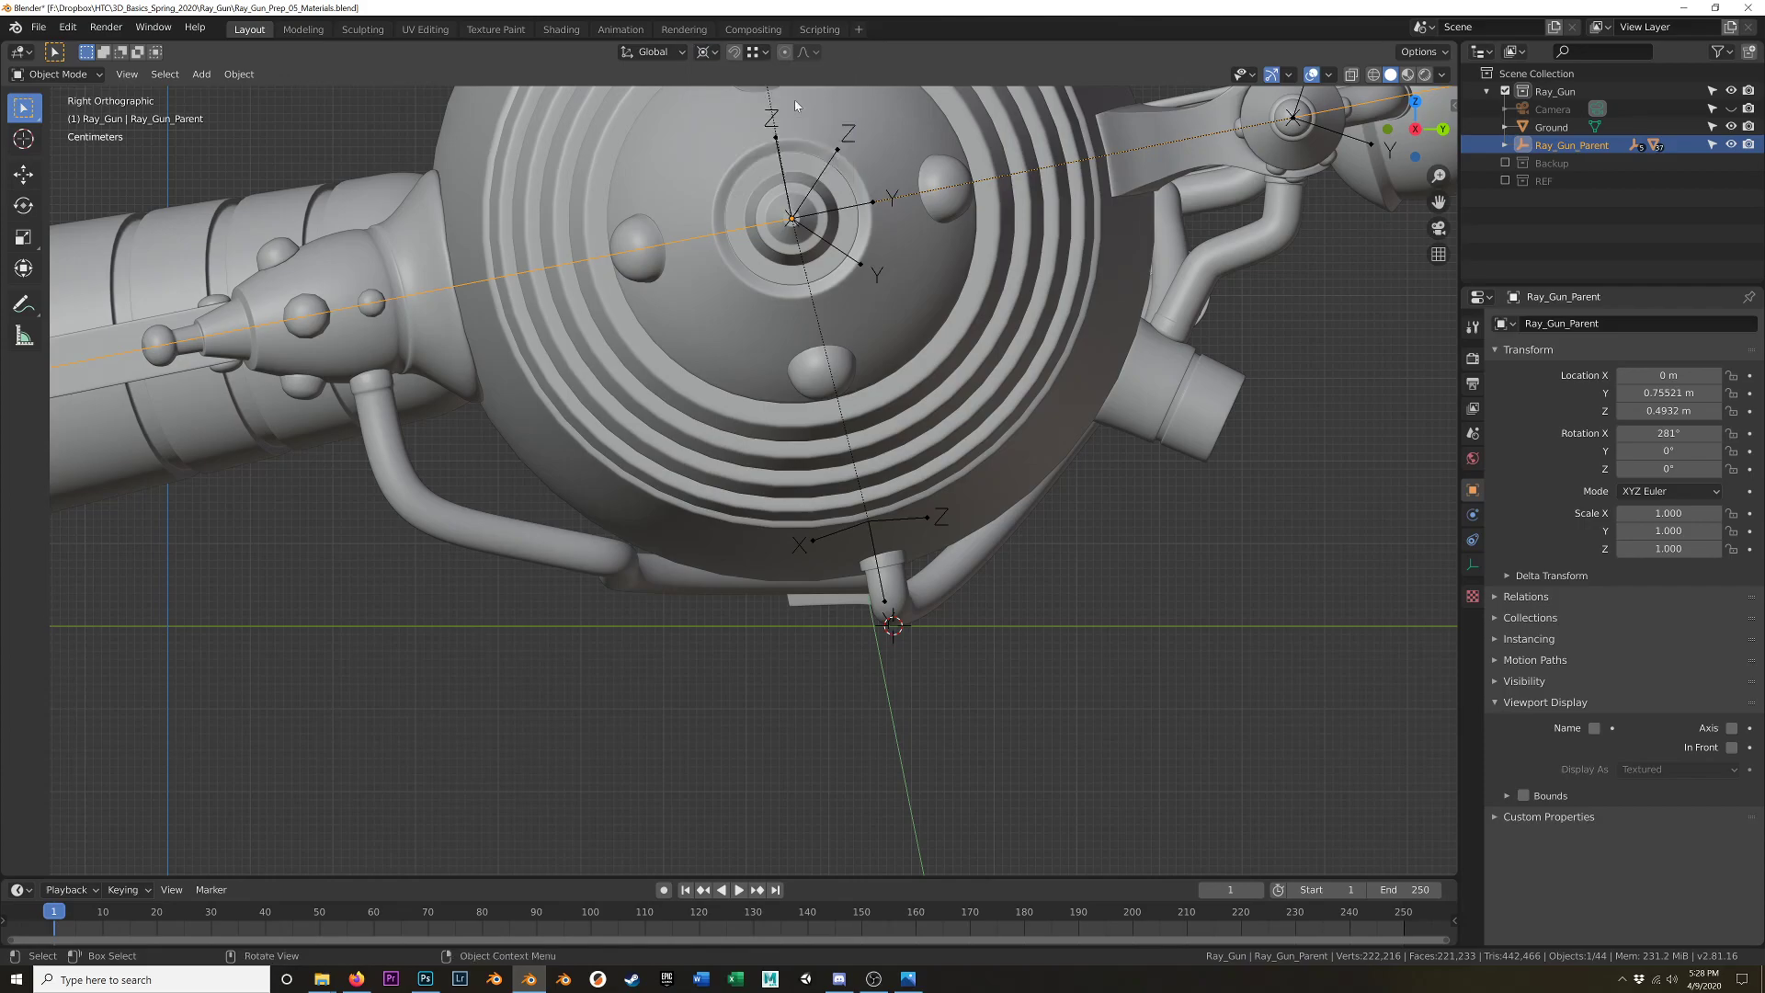
- Turn off the origins-only transform option in the tool settings
scroll(1073, 296, "down", 8)
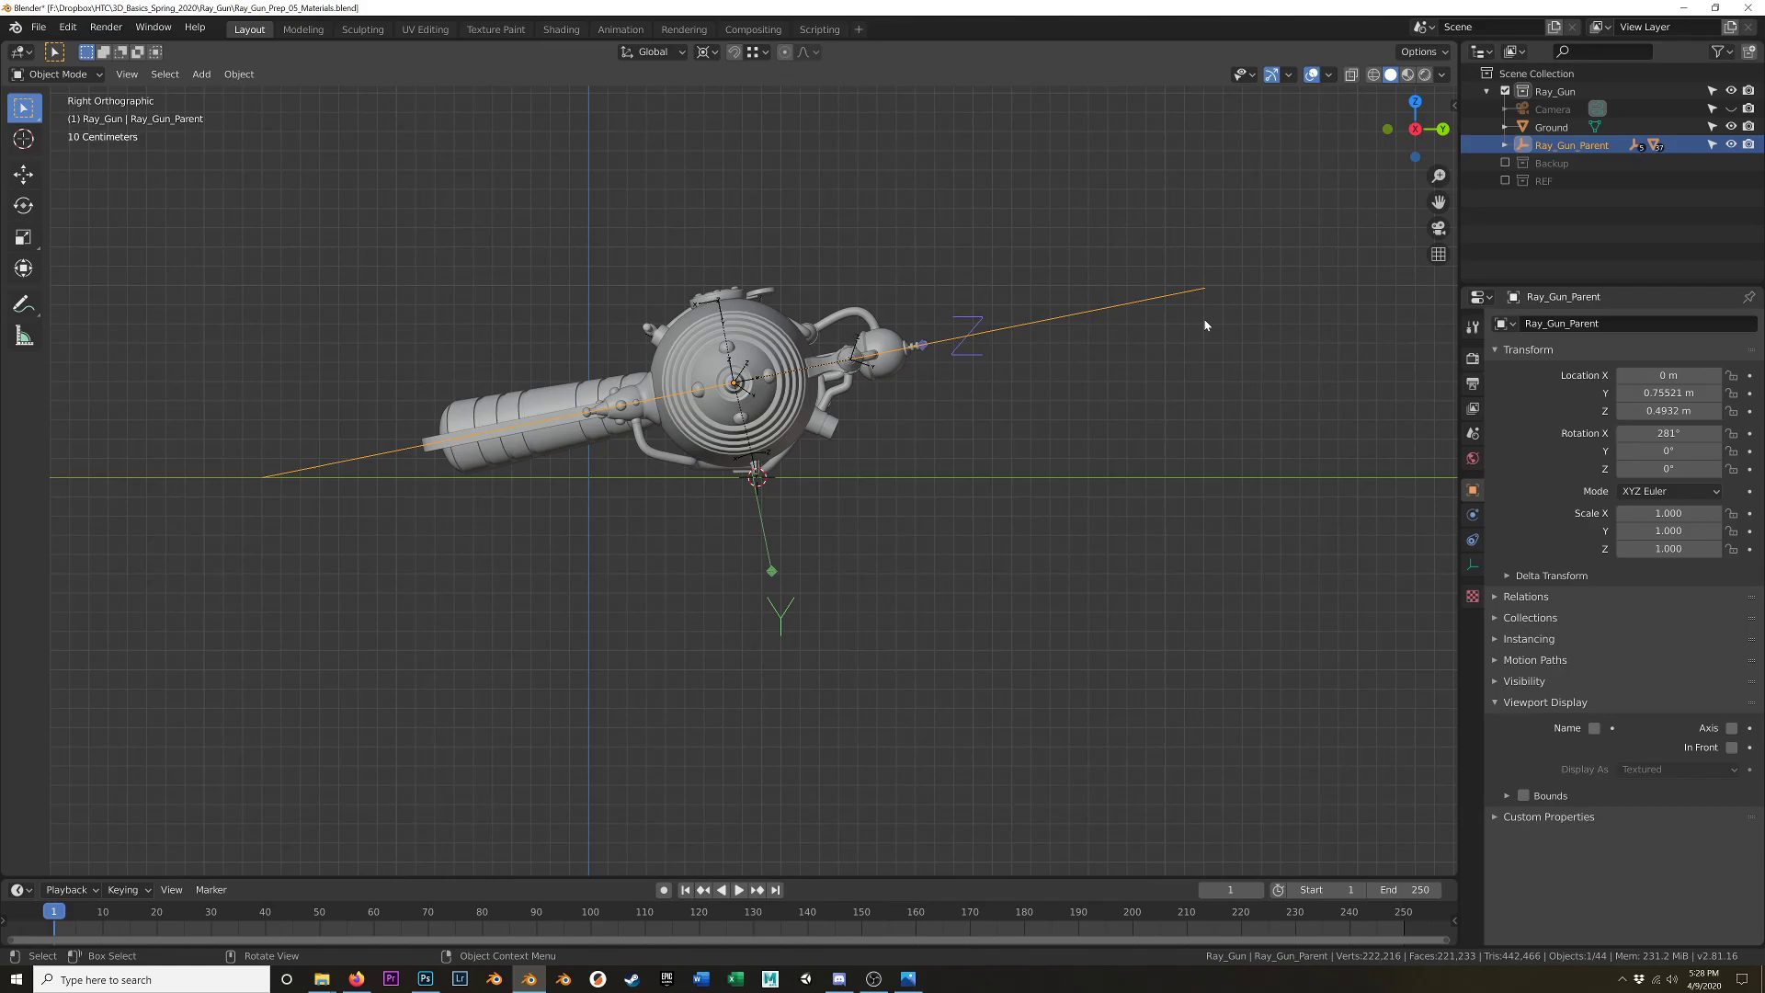
key("n")
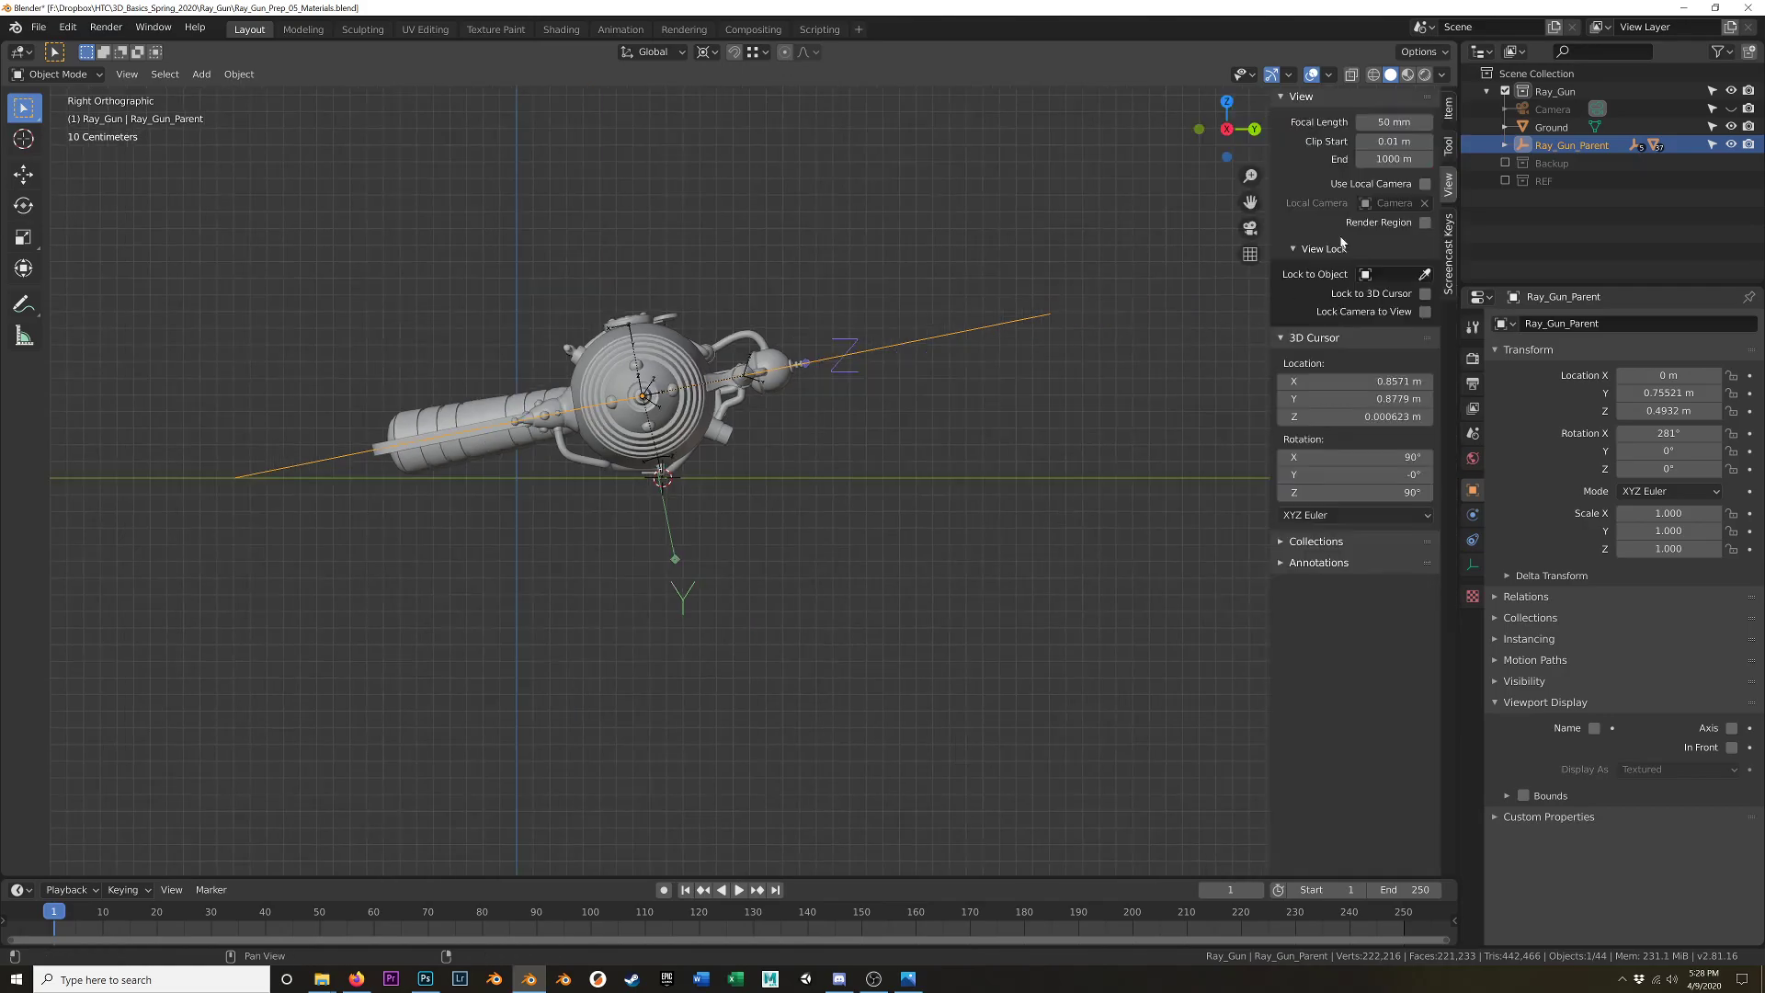
left_click(1448, 147)
key("n")
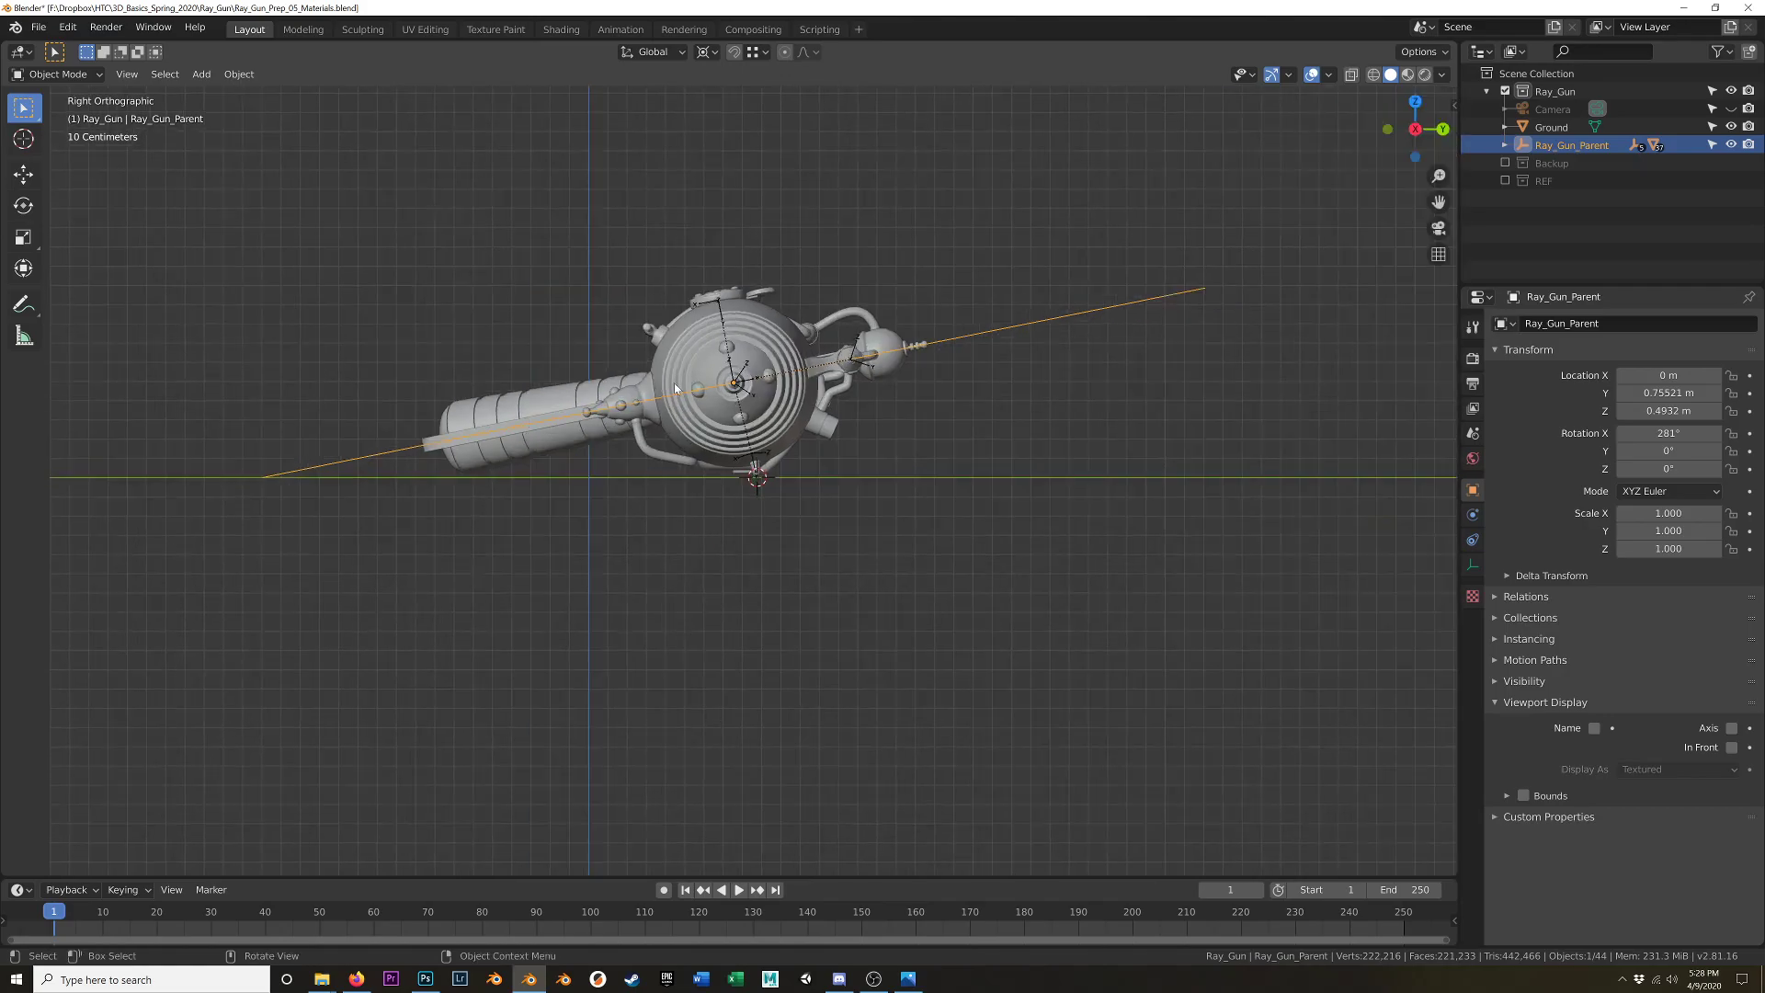
- Rotate Ray_Gun_Parent about -0.6° around the 3D cursor in the right view to lower the grip
scroll(675, 383, "up", 6)
middle_click_drag(708, 645, 1011, 551, "shift")
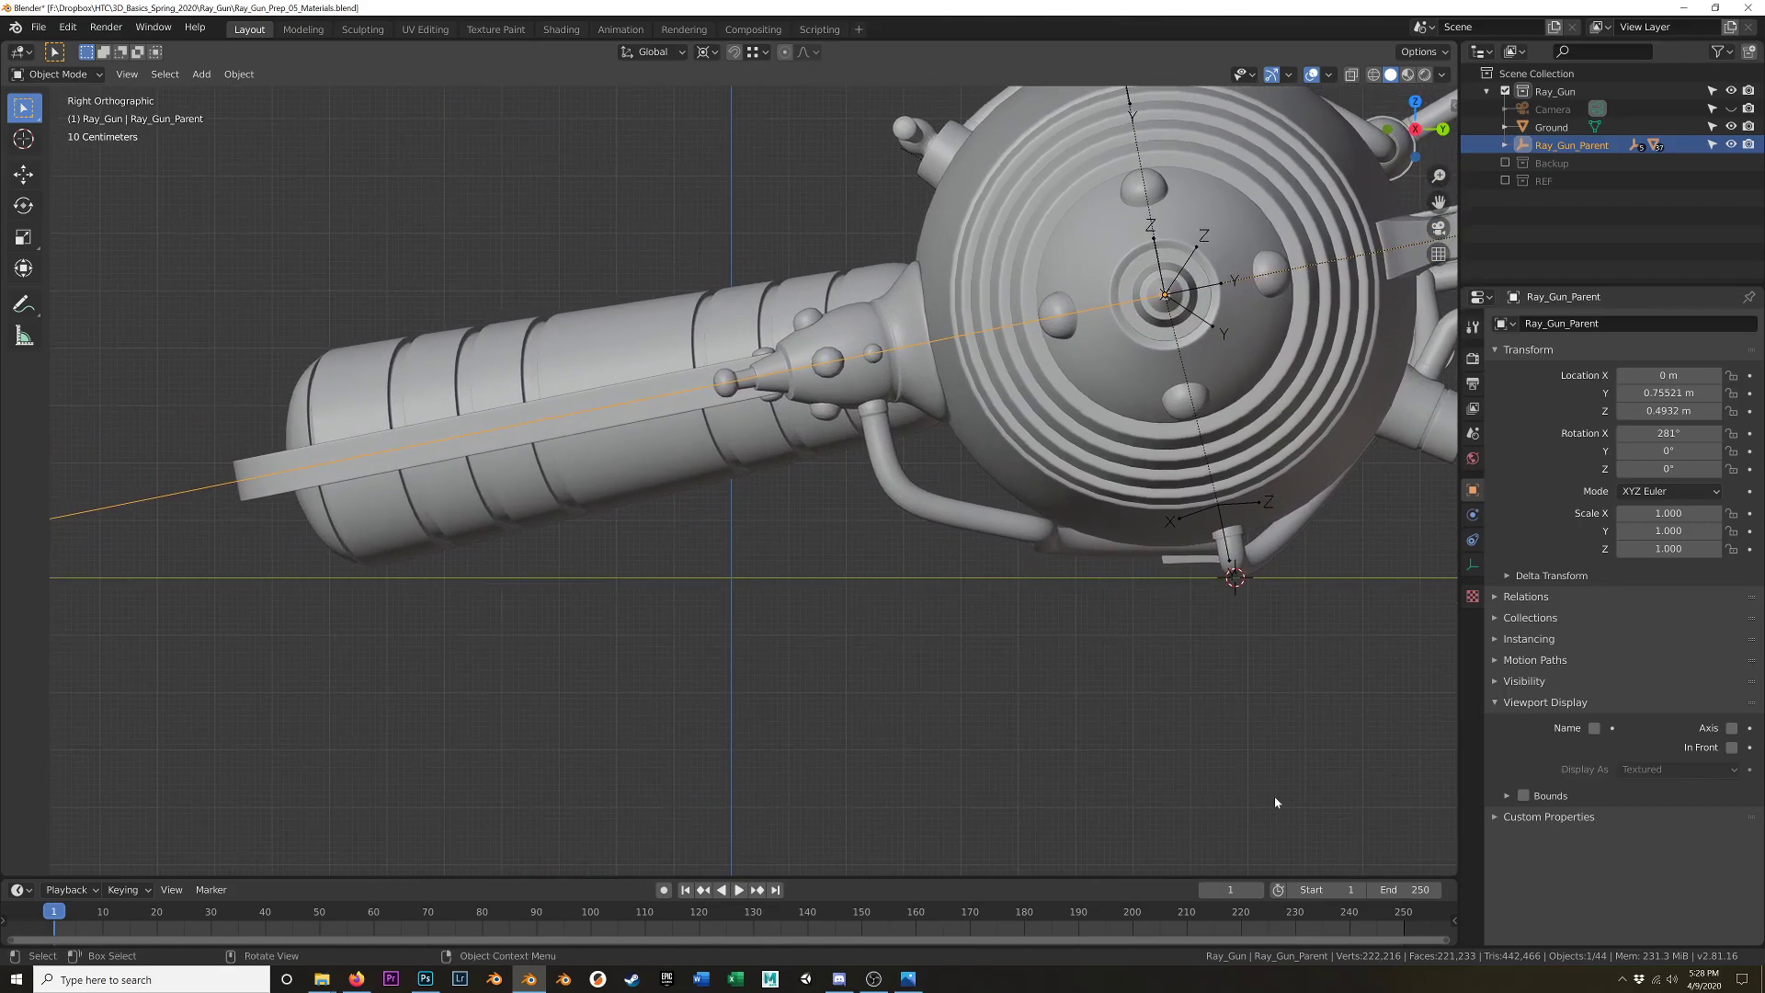
key("r")
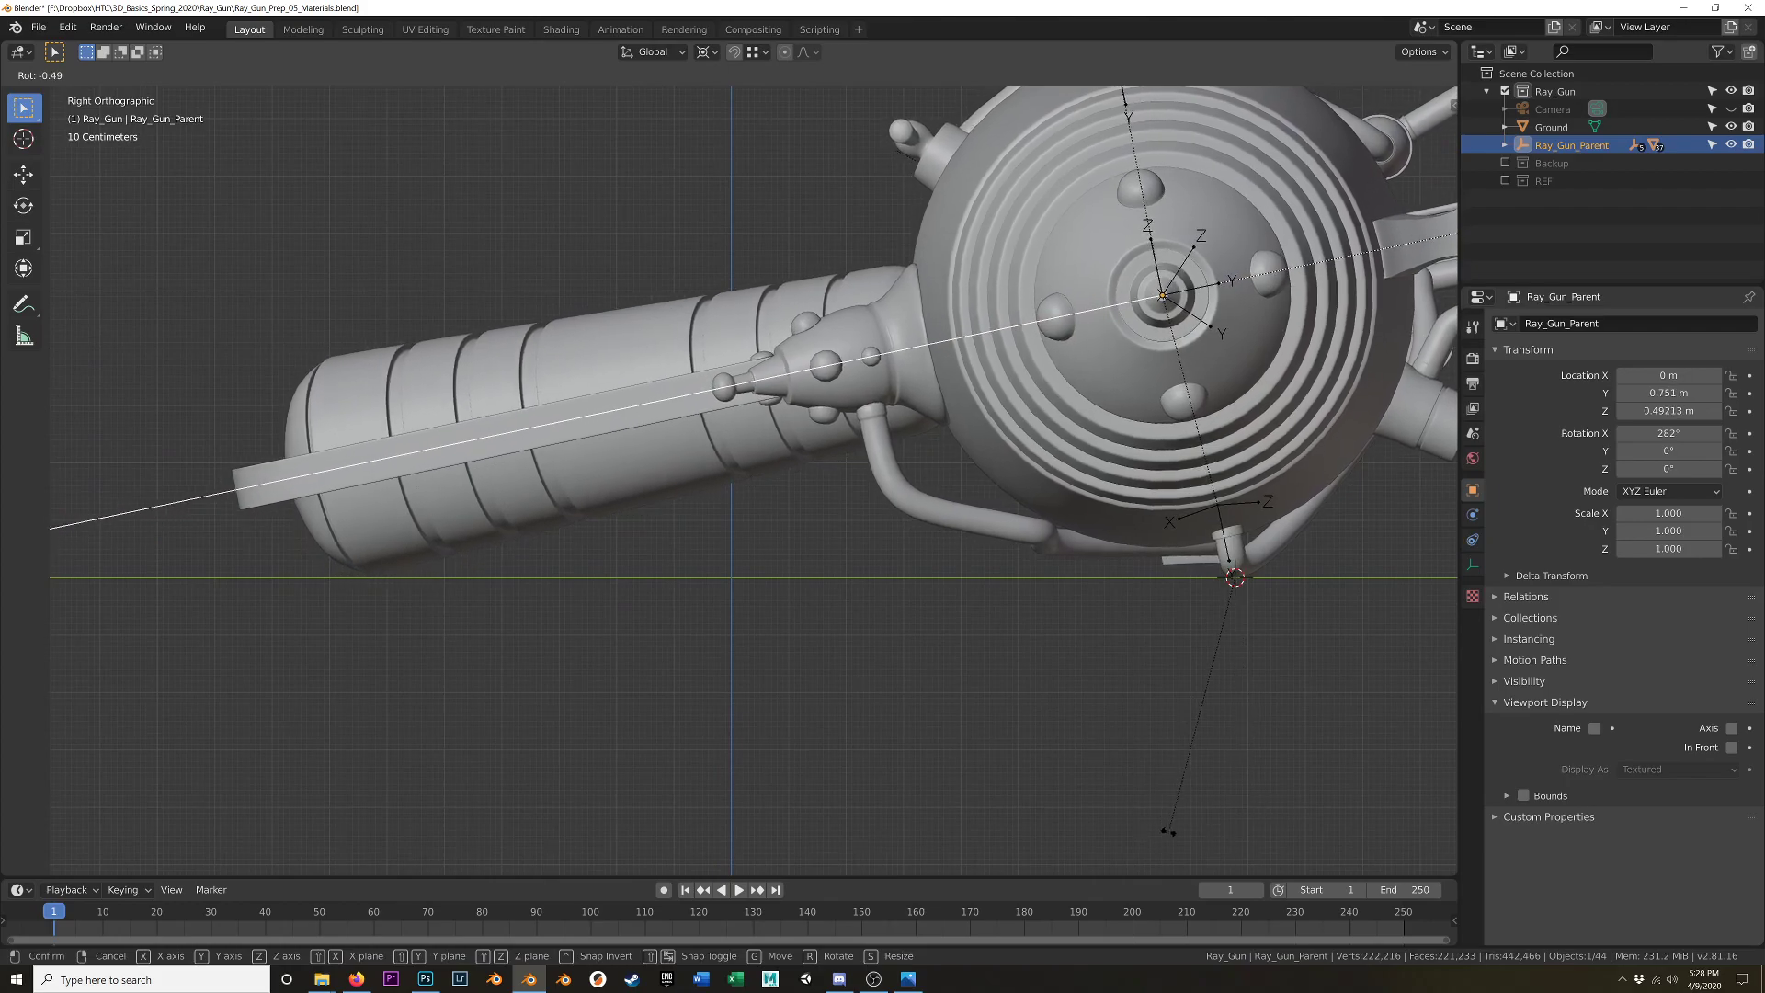
left_click(1185, 822)
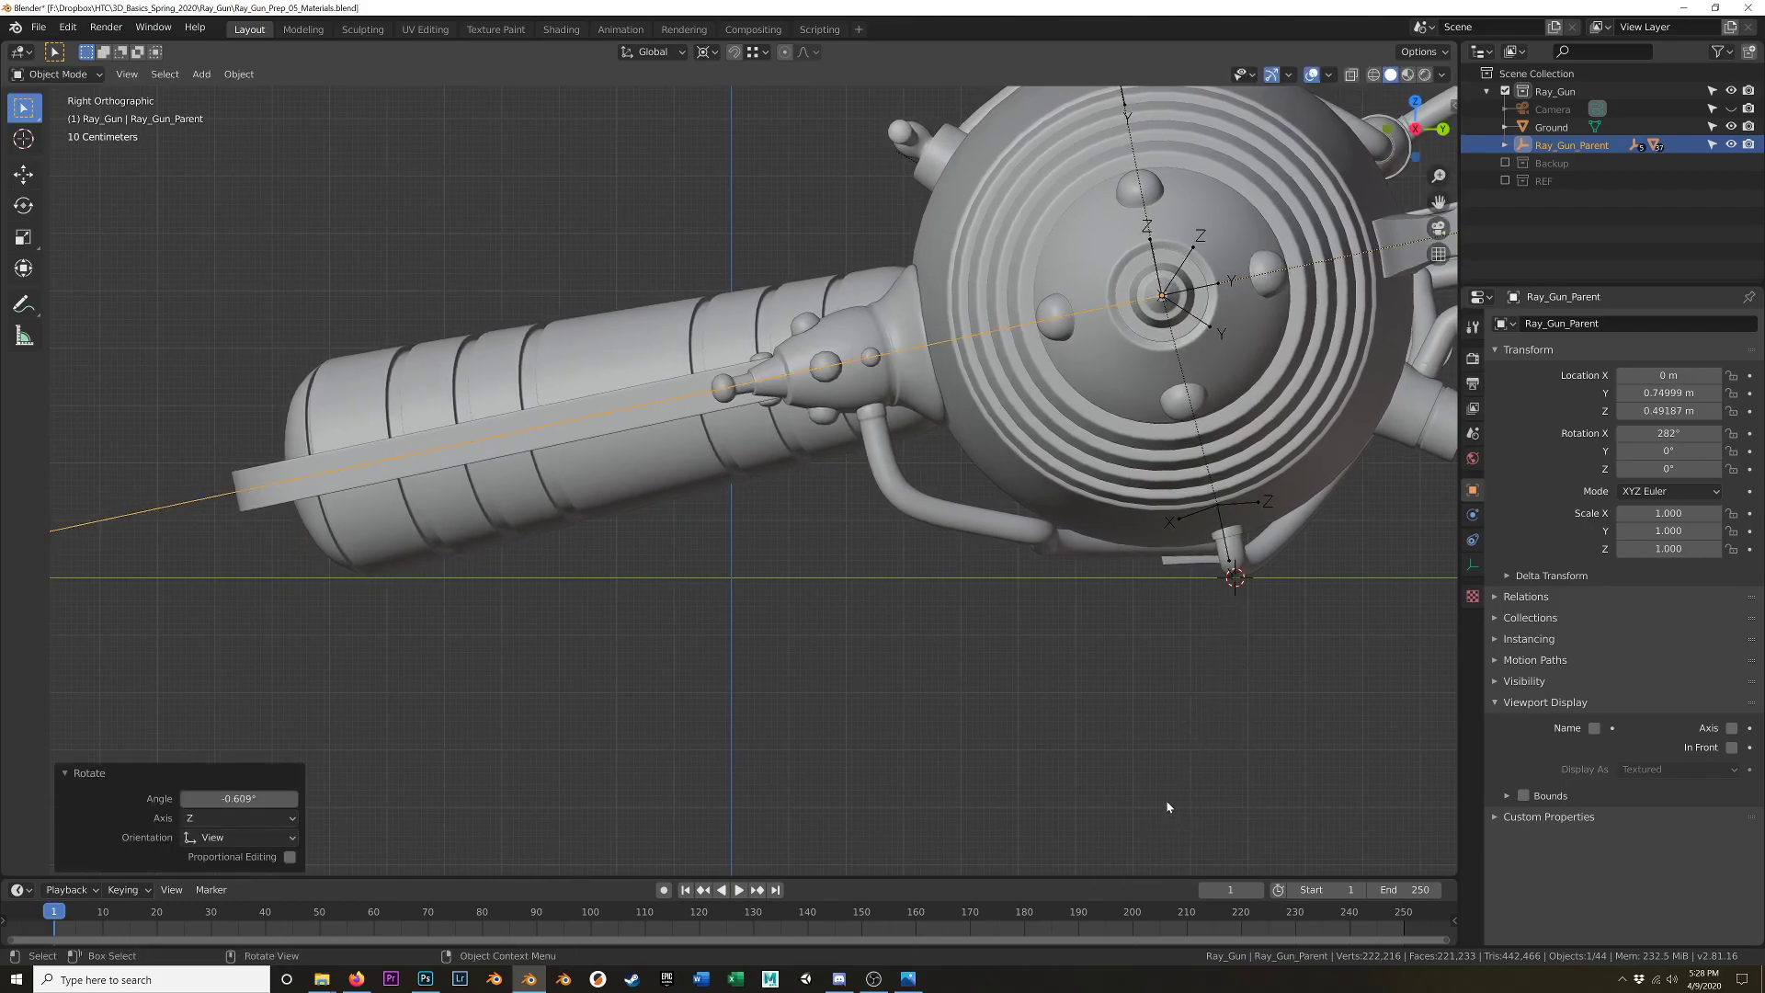
- Set the pivot point to Median Point and rotate Ray_Gun_Parent about -12.5° from the side to tip its rear onto the ground
scroll(1093, 724, "down", 6)
middle_click_drag(1043, 723, 1051, 600)
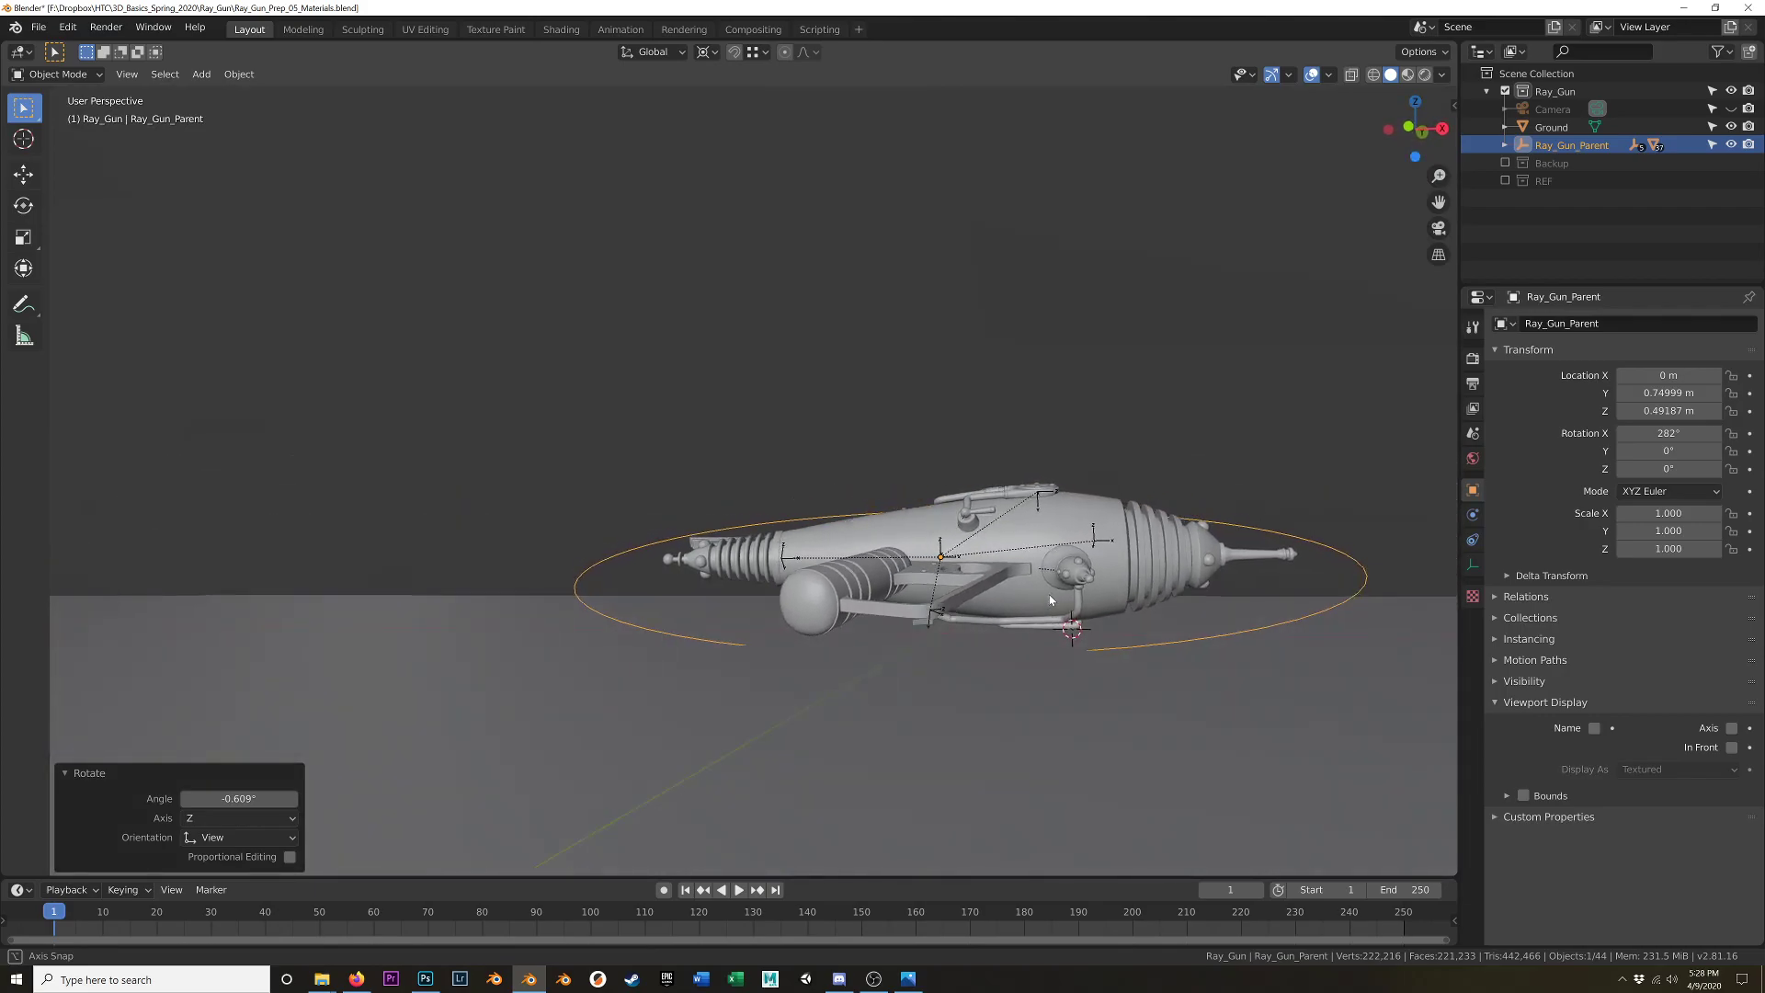
key("r")
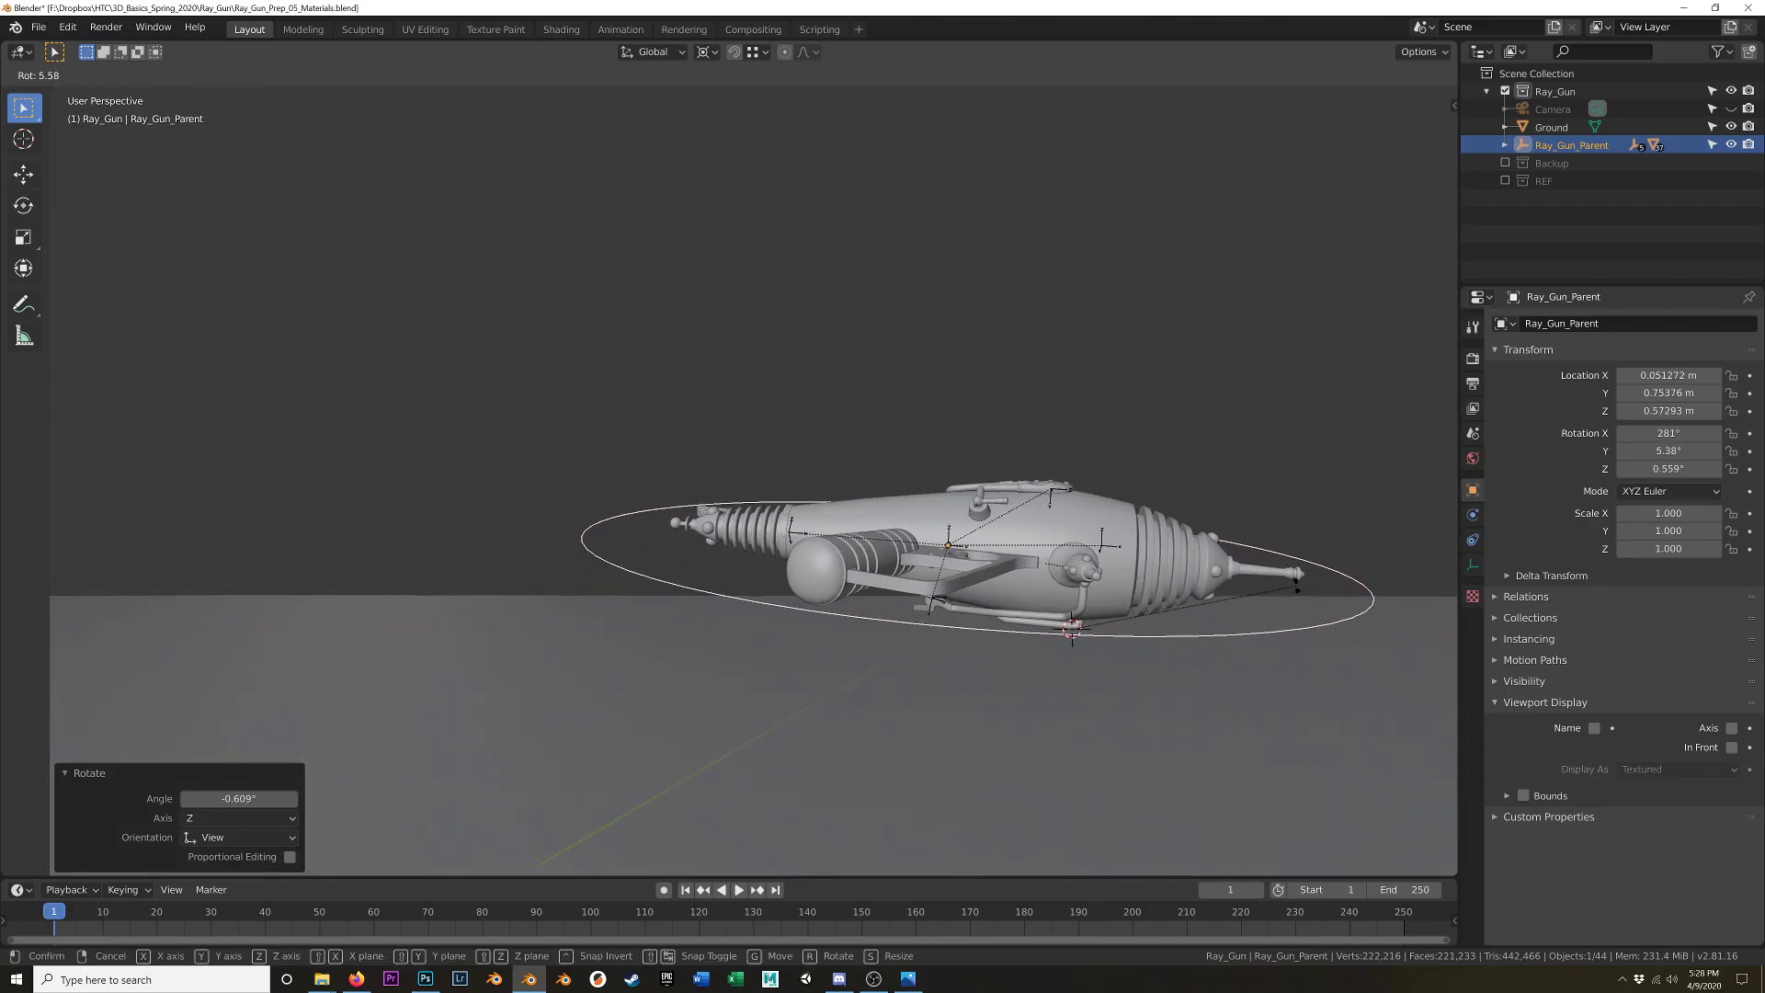
right_click(1238, 589)
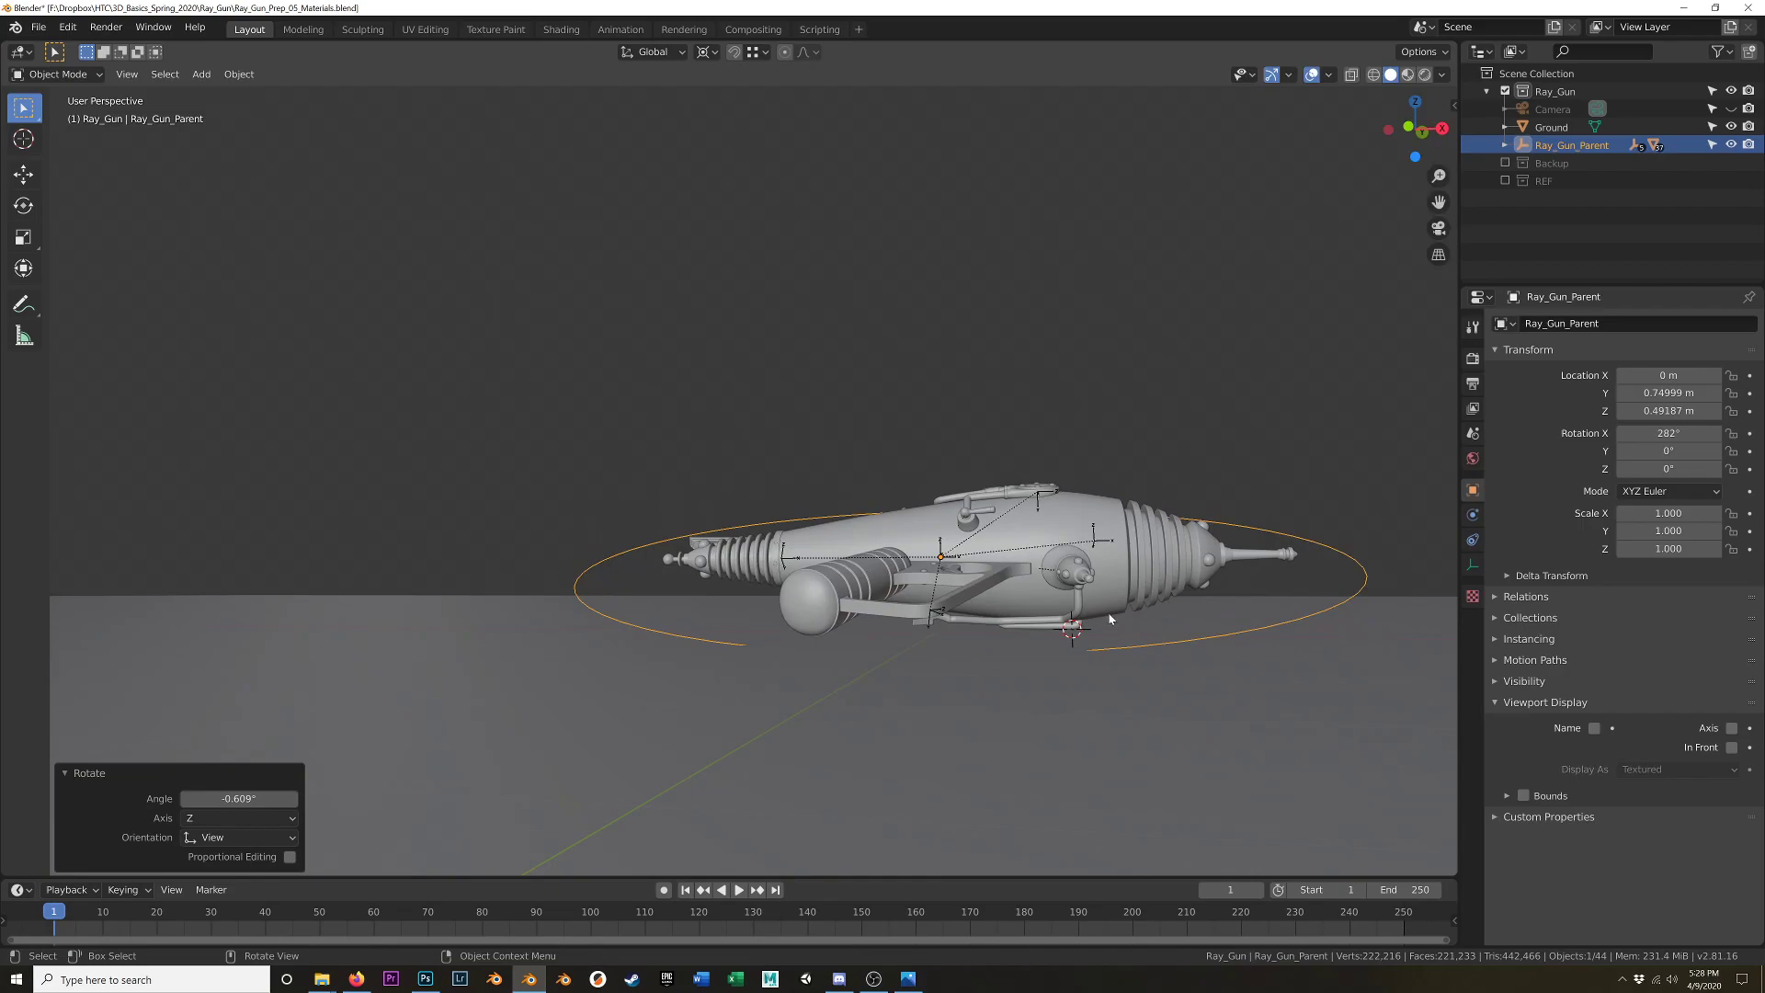
key("period")
left_click(1109, 513)
key("r")
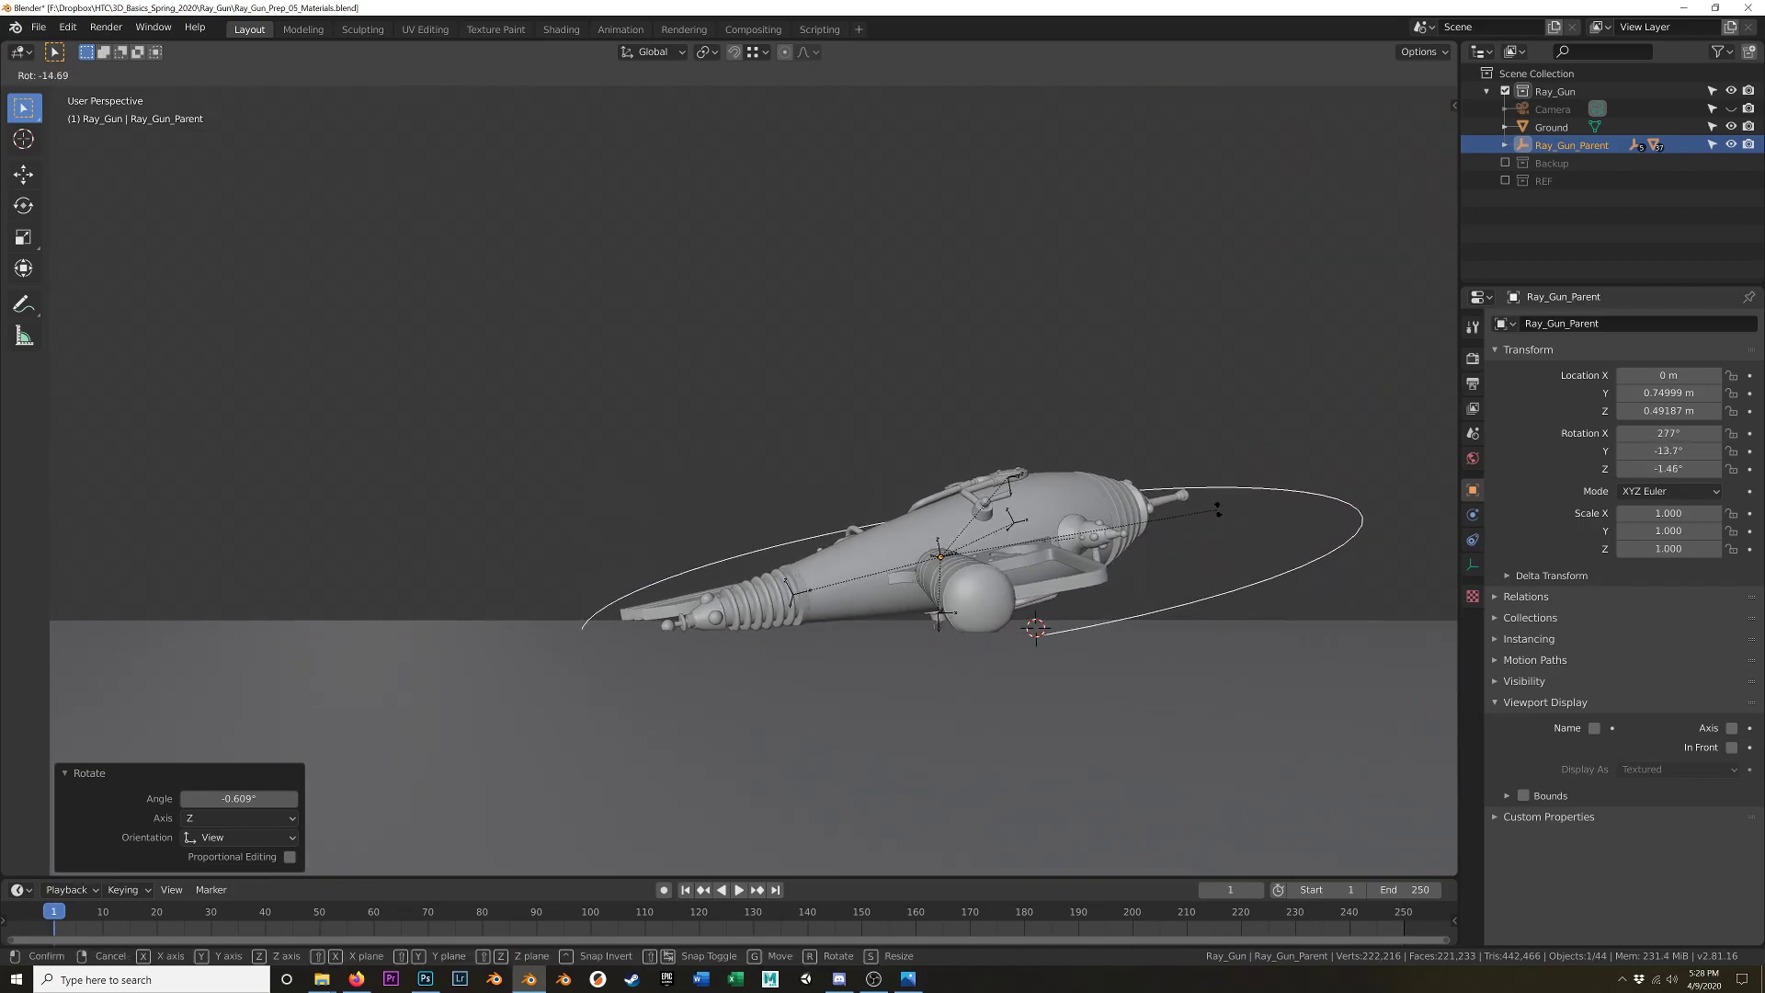
key("Return")
- Rotate Ray_Gun_Parent slightly in the top view to adjust the barrel's direction
middle_click_drag(1115, 615, 1045, 726)
key("KP_7")
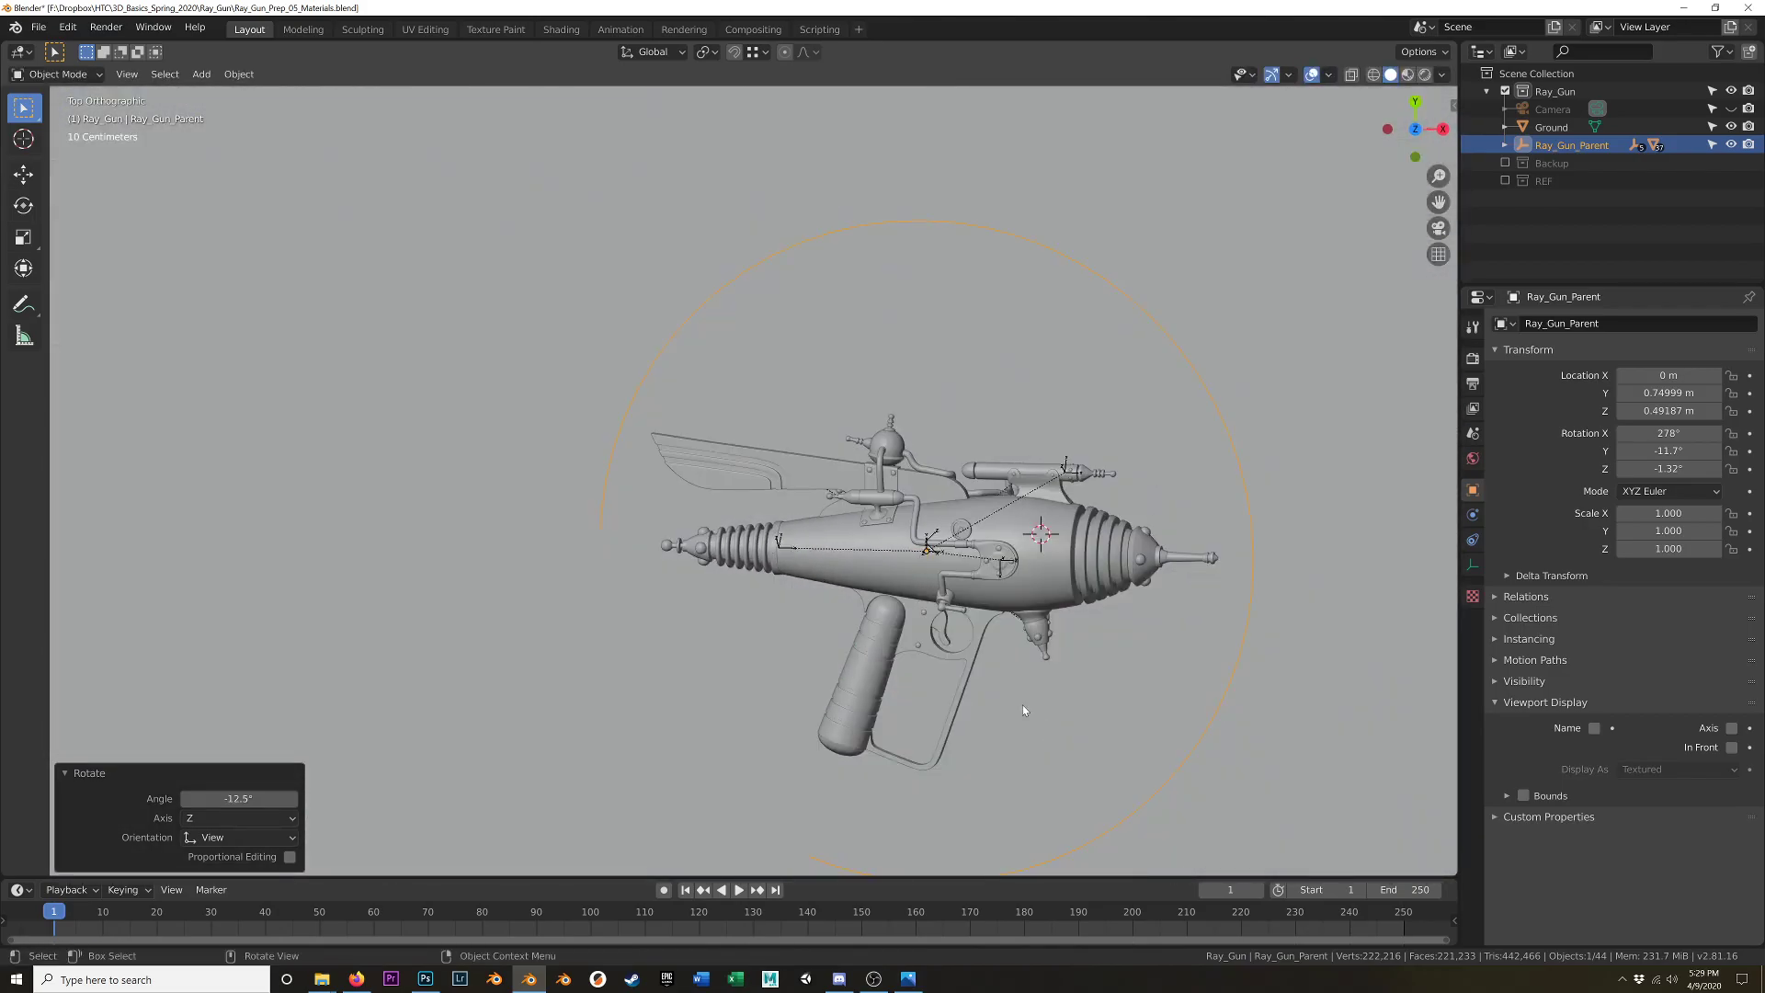
key("r")
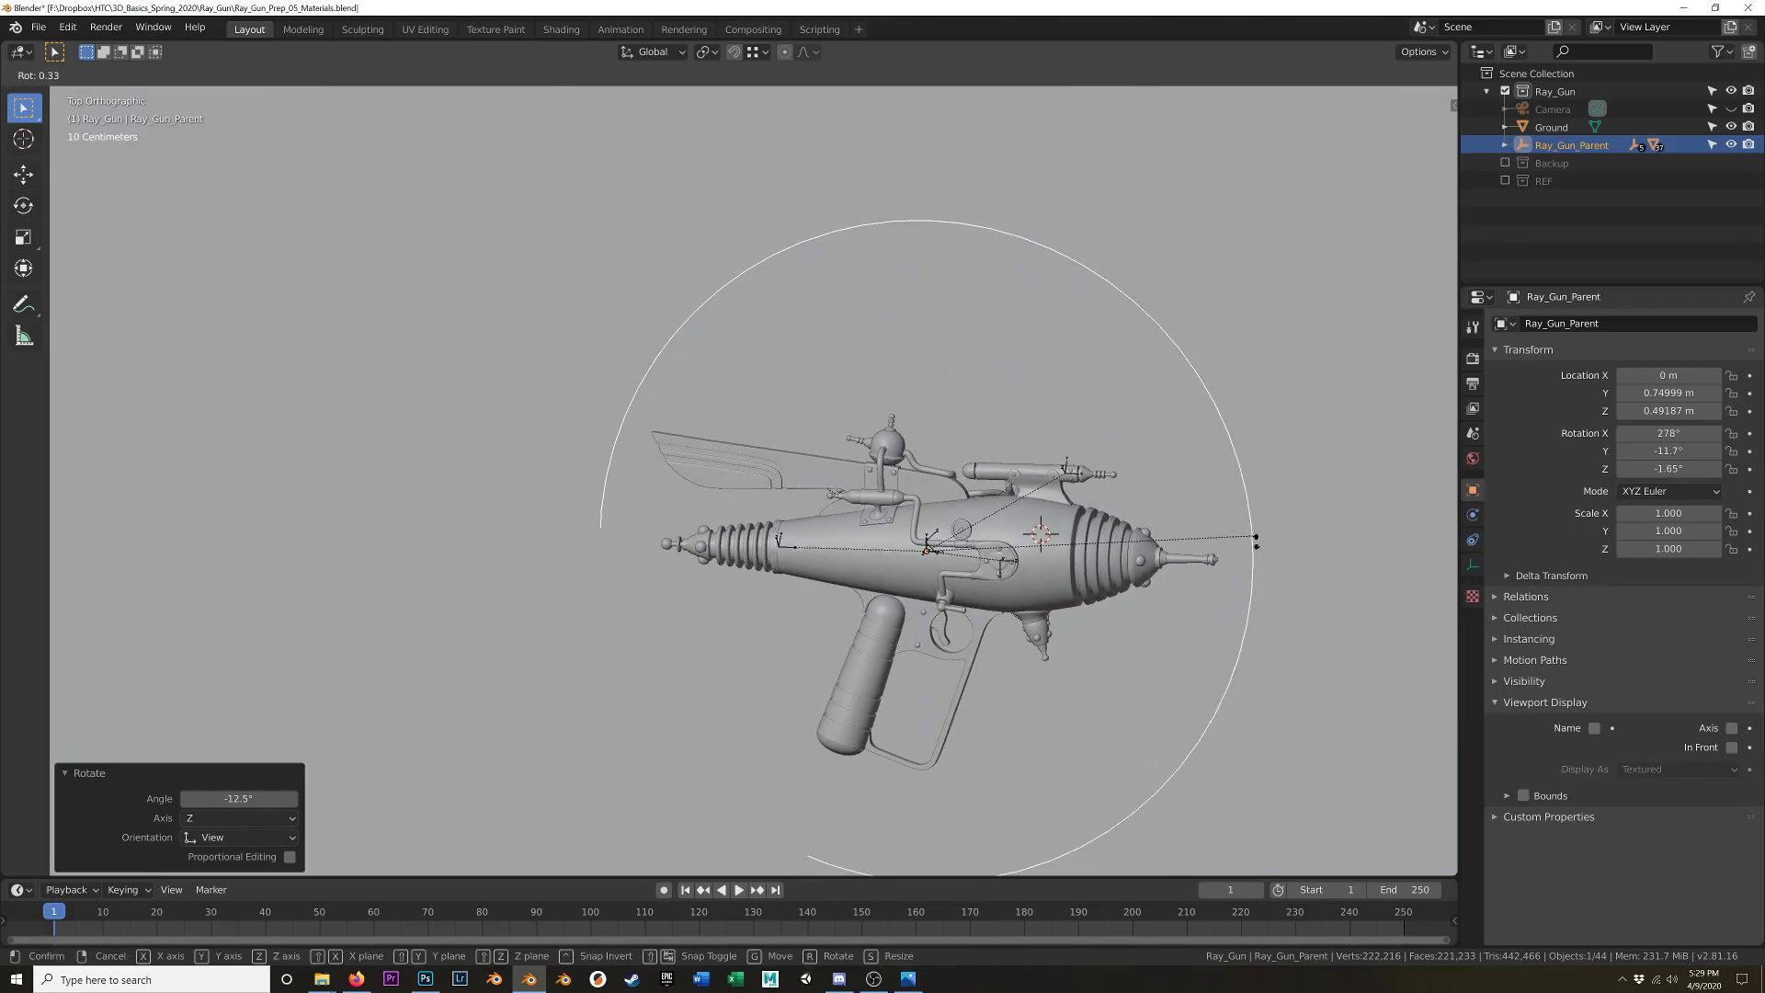
left_click(1250, 570)
- Examine the ray gun's placement on the ground plane from above and in perspective
middle_click_drag(1011, 753, 930, 653)
scroll(980, 620, "down", 3)
scroll(934, 645, "down", 3)
middle_click_drag(1125, 630, 954, 660)
left_click(1031, 644)
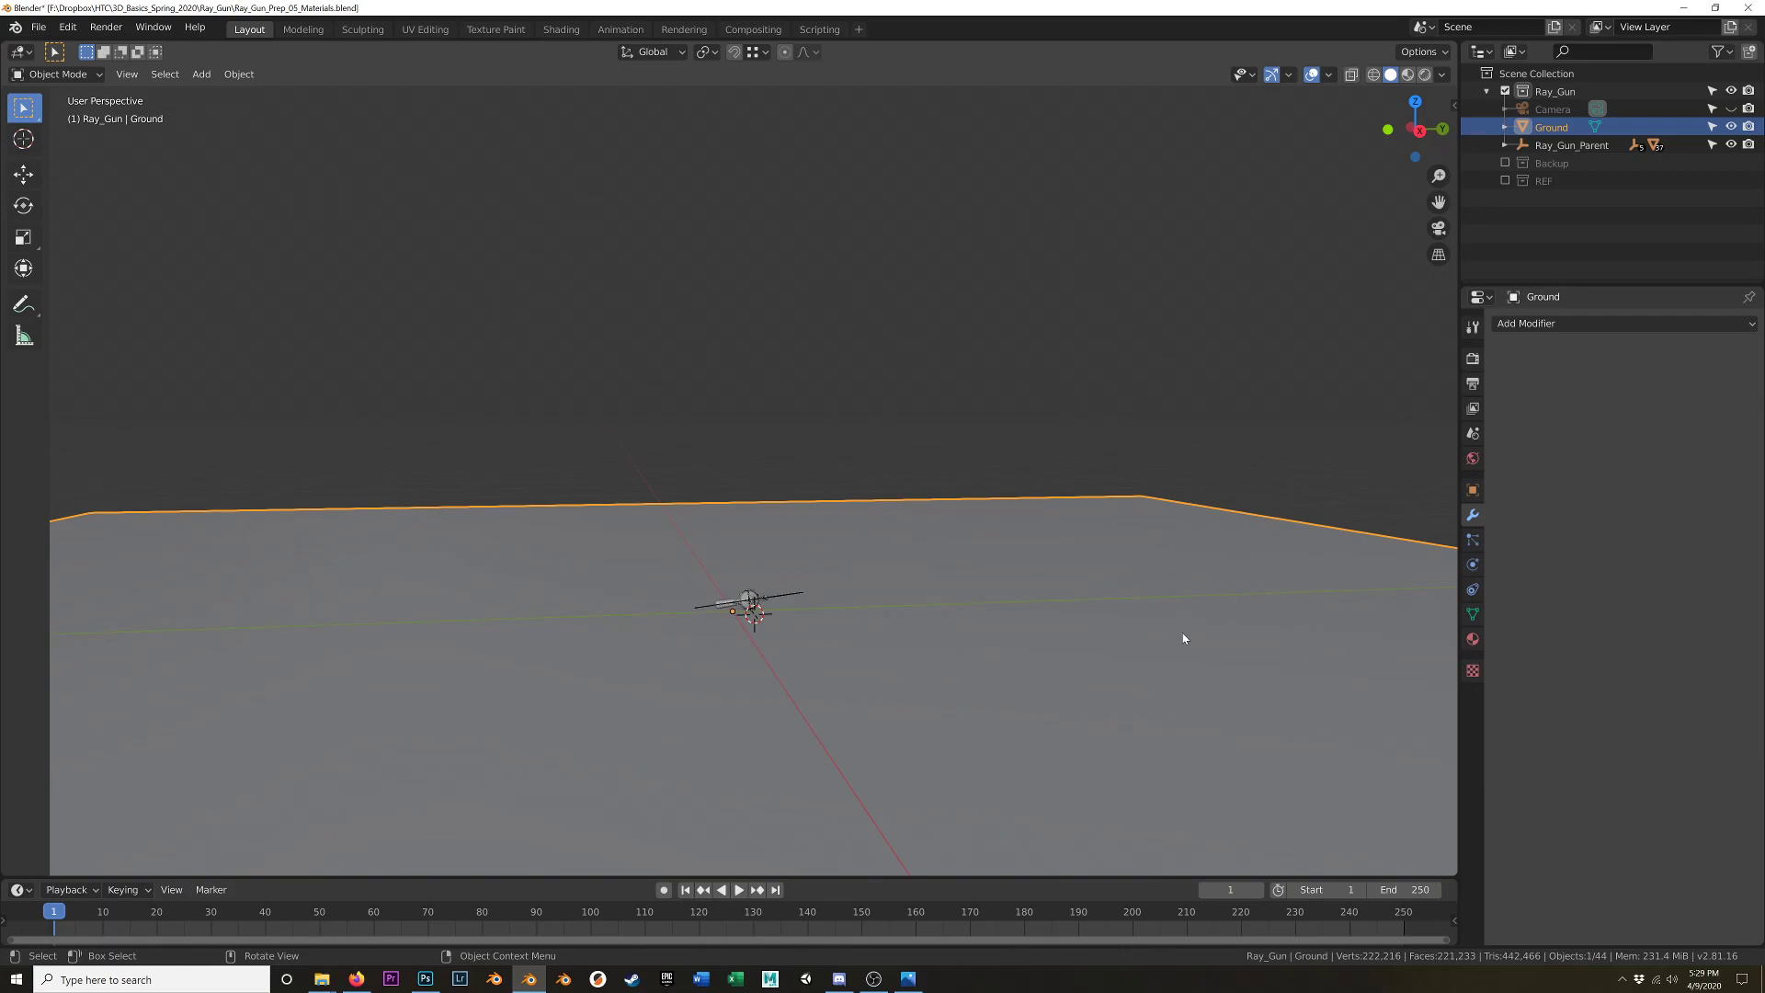
middle_click_drag(1215, 649, 869, 621)
key("KP_7")
middle_click_drag(714, 539, 854, 503, "shift")
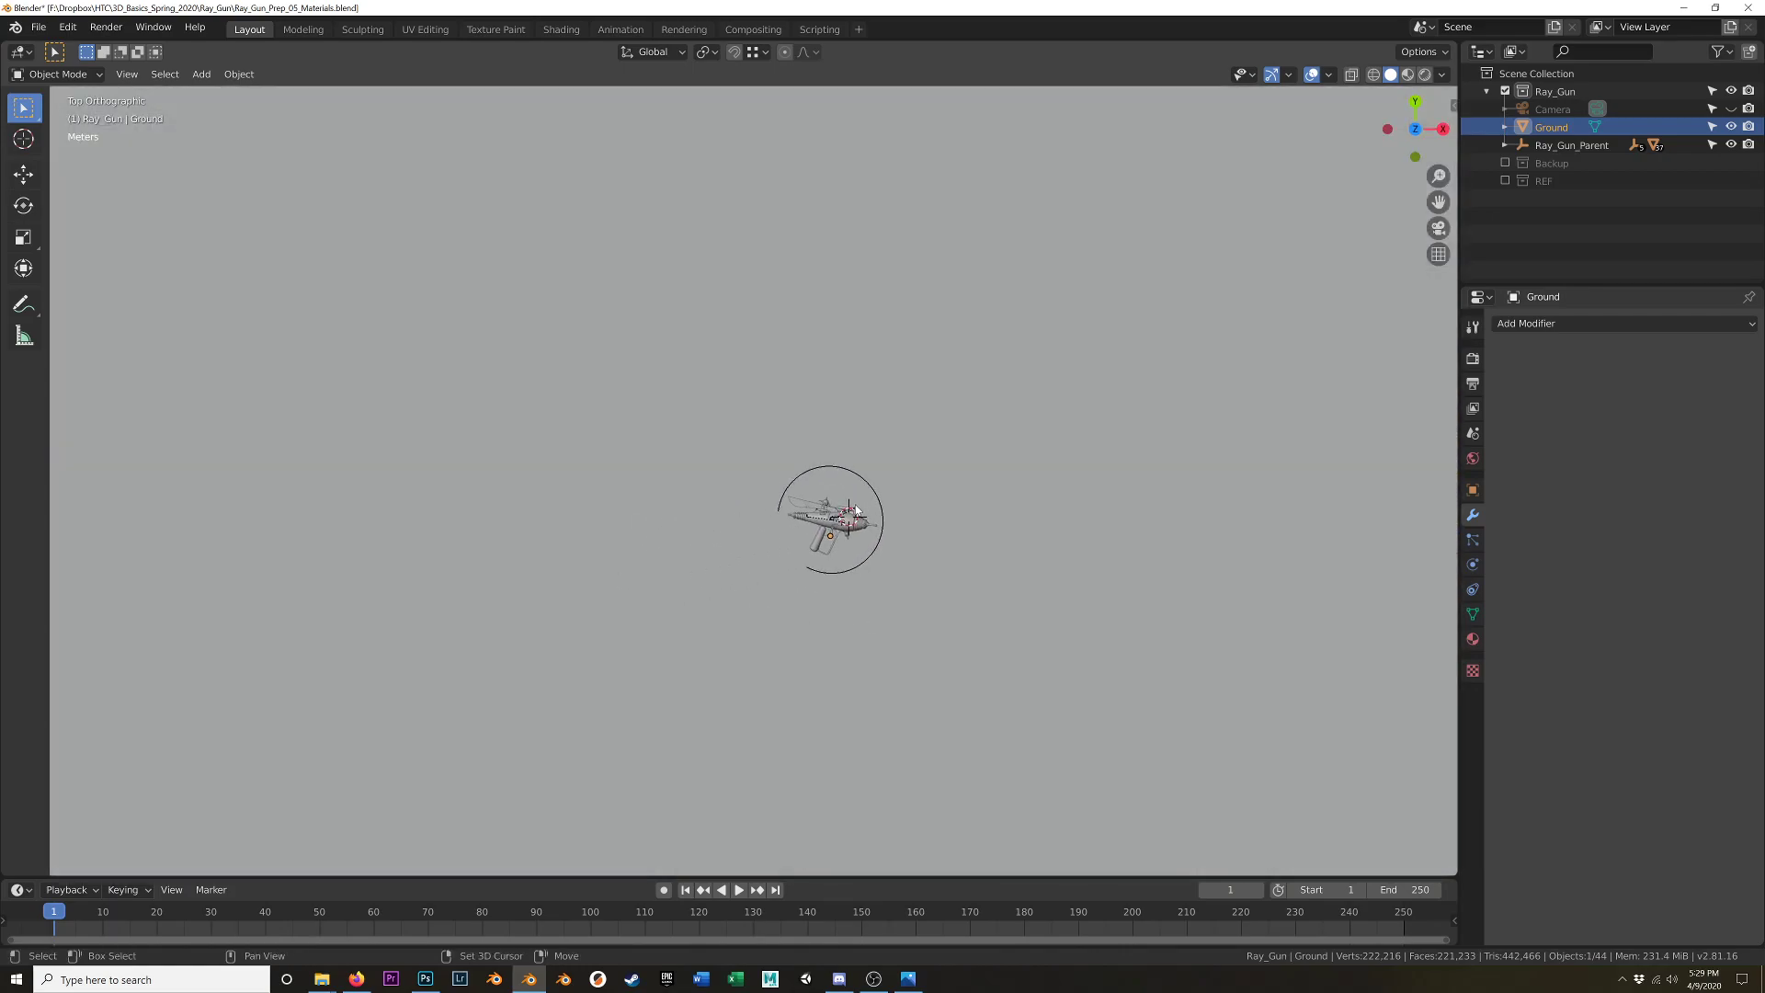
scroll(862, 538, "up", 6)
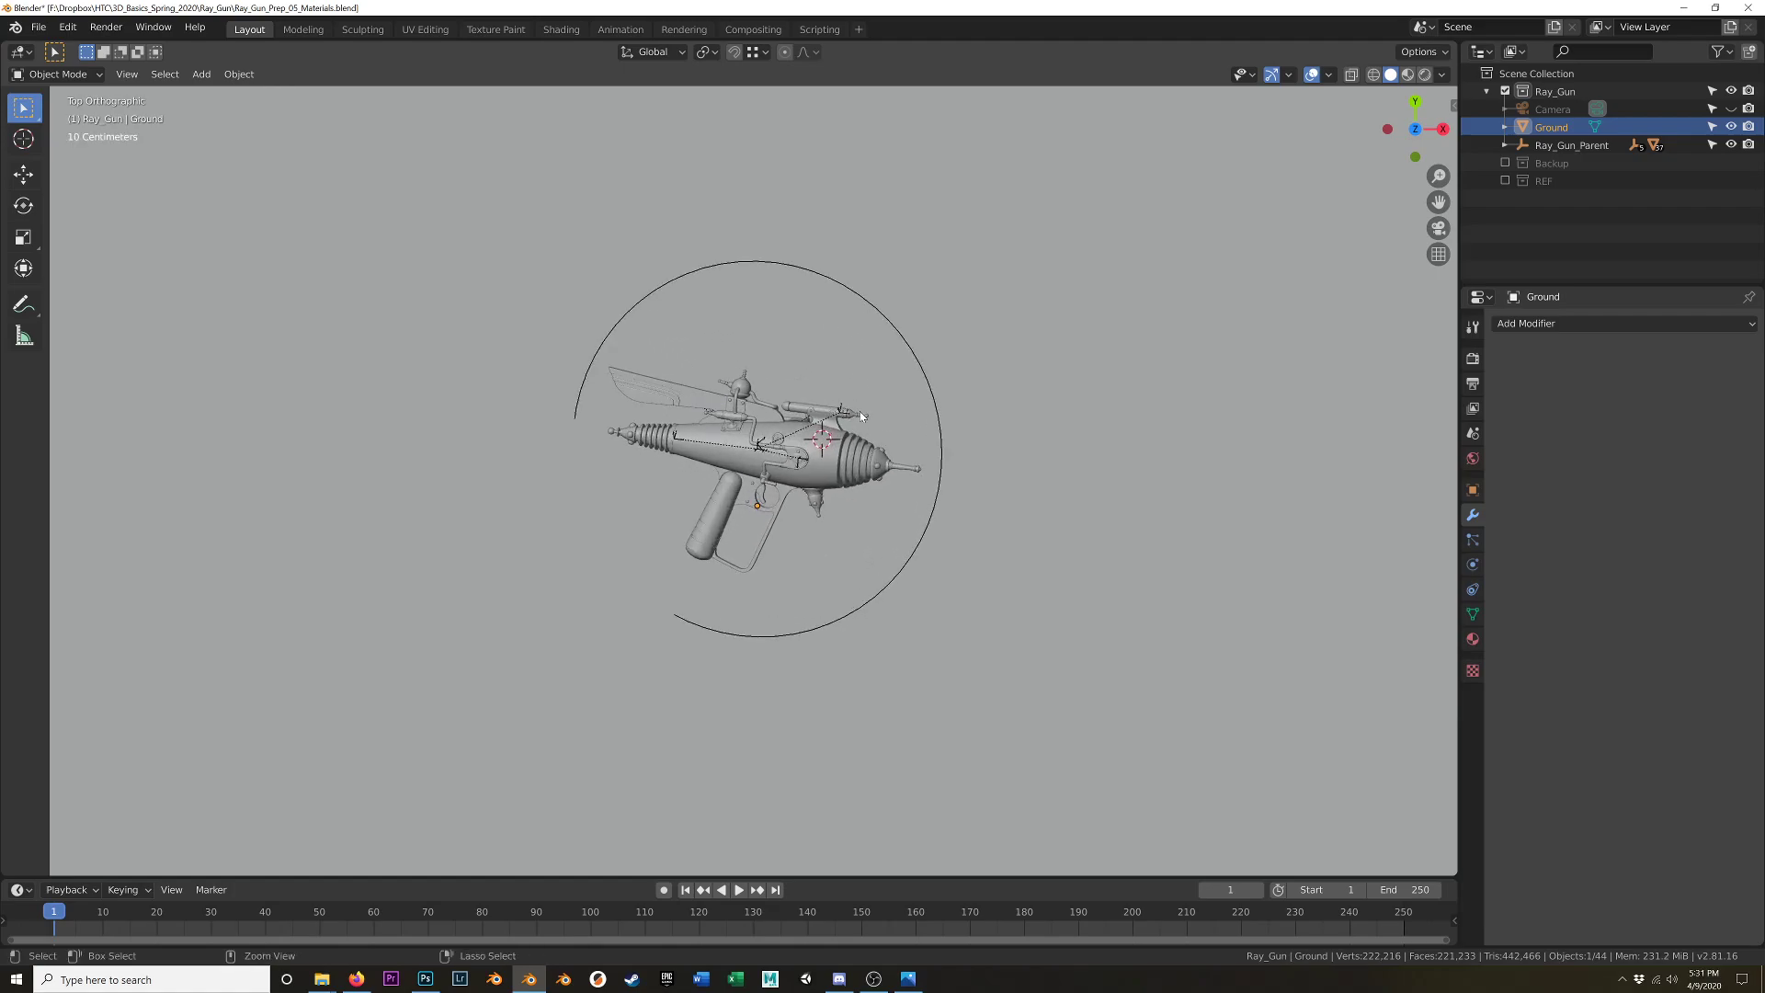
scroll(725, 481, "up", 4)
middle_click_drag(786, 446, 649, 320)
scroll(781, 351, "down", 10)
middle_click_drag(820, 378, 930, 469)
key("KP_7")
middle_click_drag(755, 408, 902, 548, "shift")
scroll(796, 548, "up", 3)
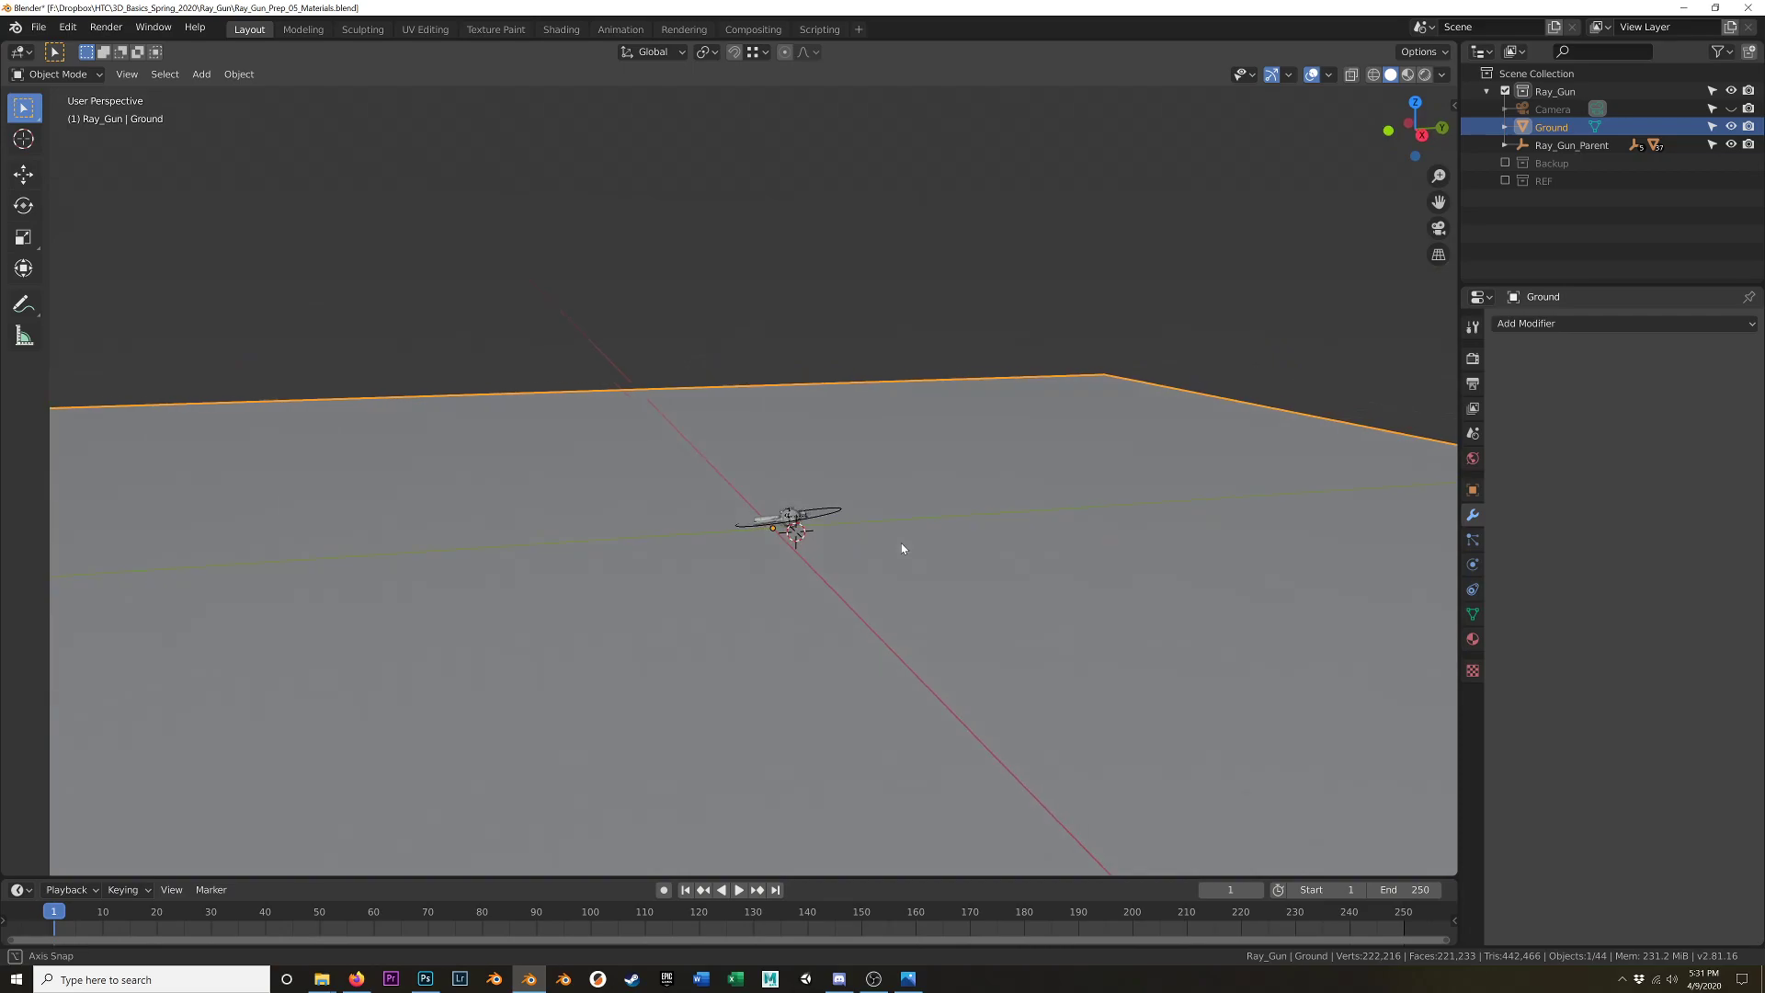
- Duplicate the Ground plane in place, hide the original and select the copy
key("shift+d")
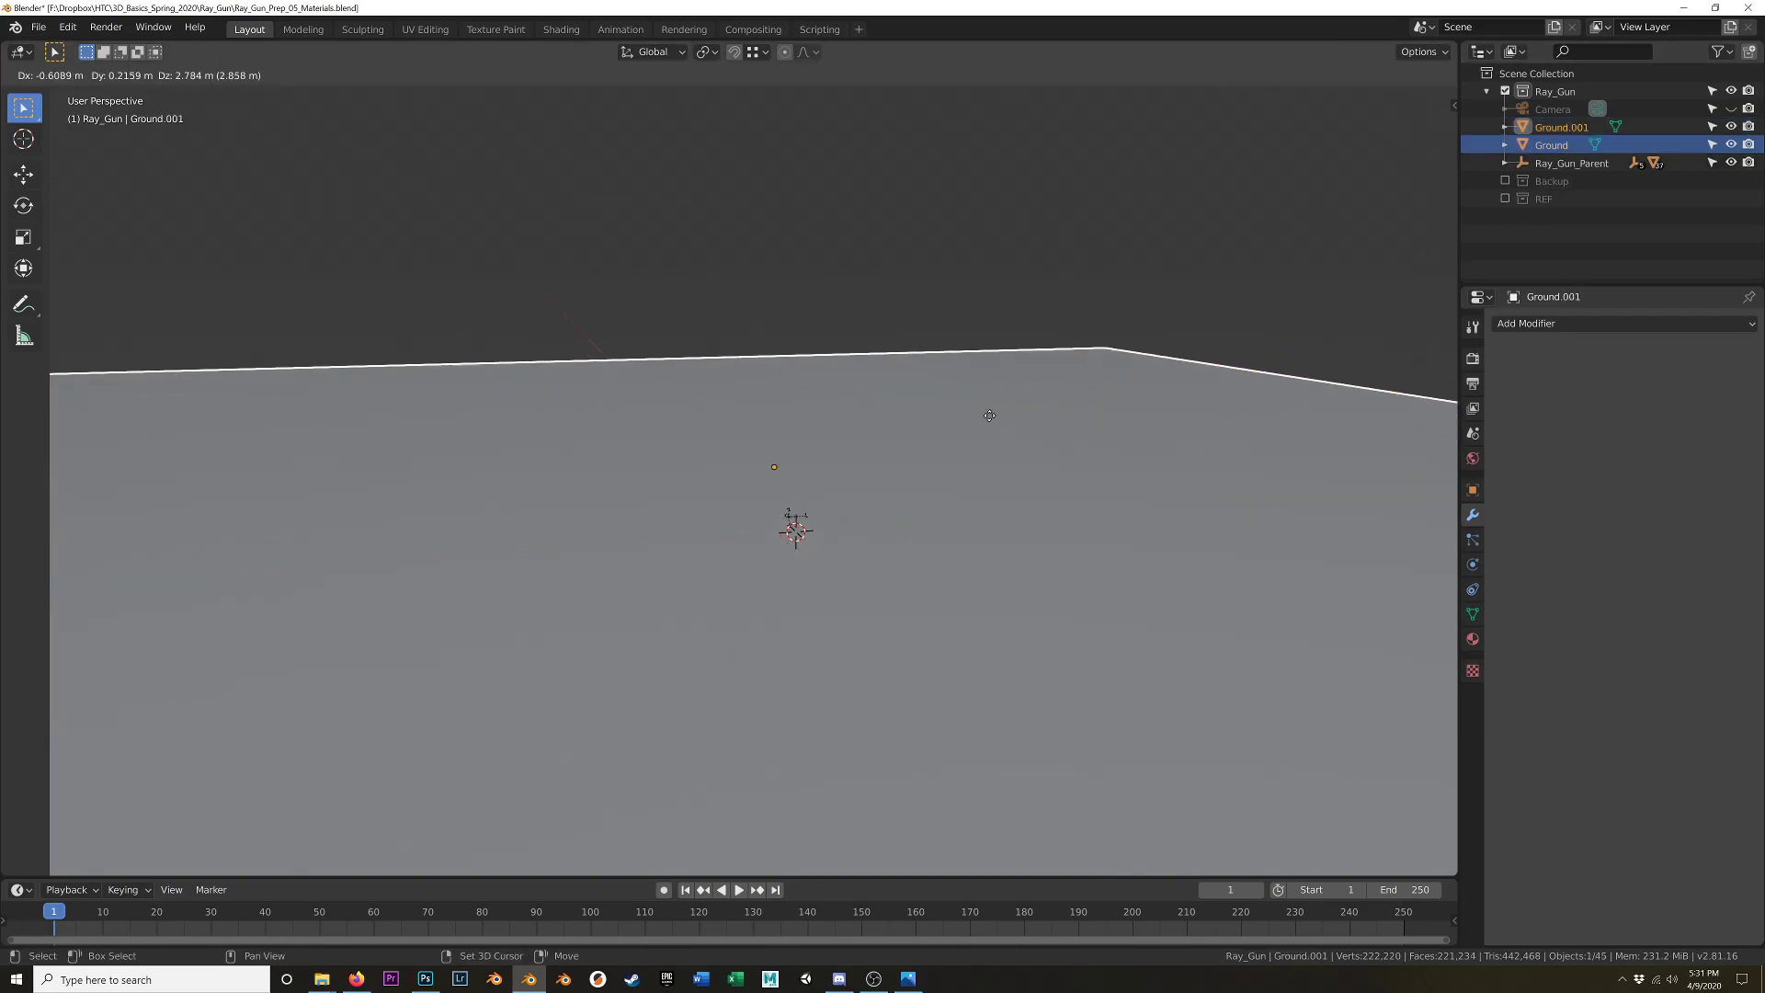
right_click(996, 398)
left_click(1730, 145)
left_click(1576, 126)
- Move the duplicate plane's edge on the positive Y side about -40.9 m along Y, closer to the ray gun
key("Tab")
middle_click_drag(1255, 467, 1055, 487)
left_click(1204, 420)
middle_click_drag(1204, 420, 928, 503)
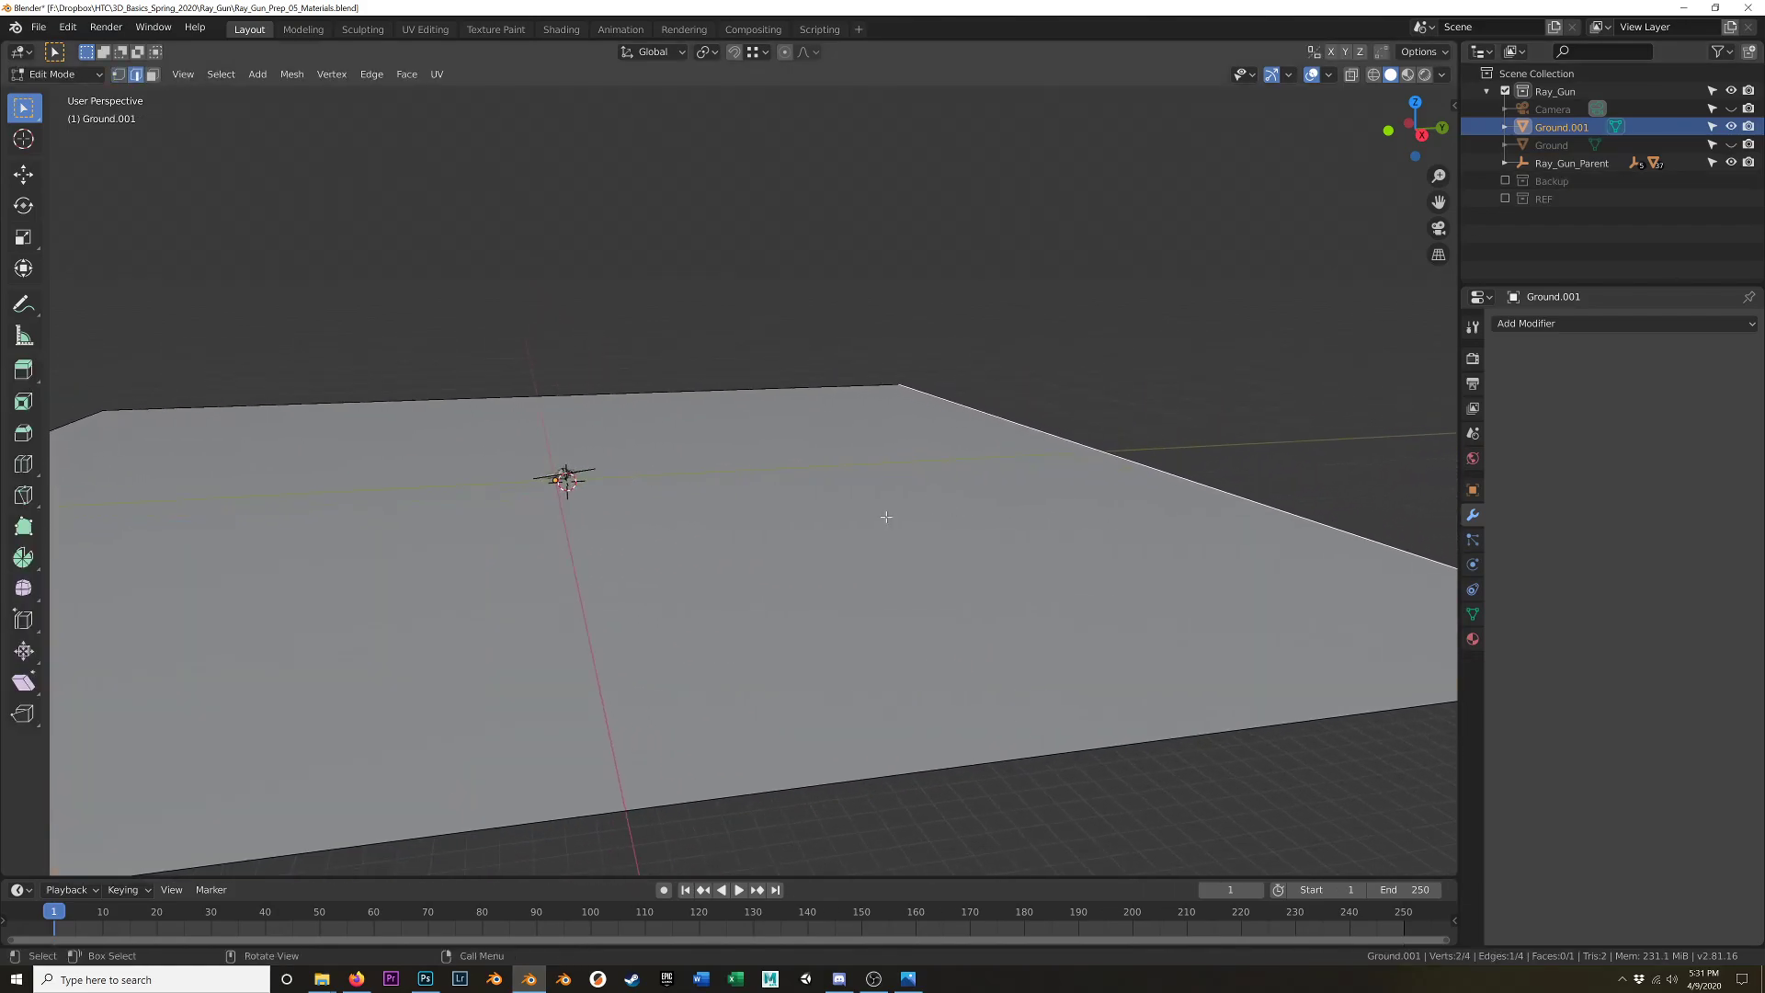
key("g")
key("y")
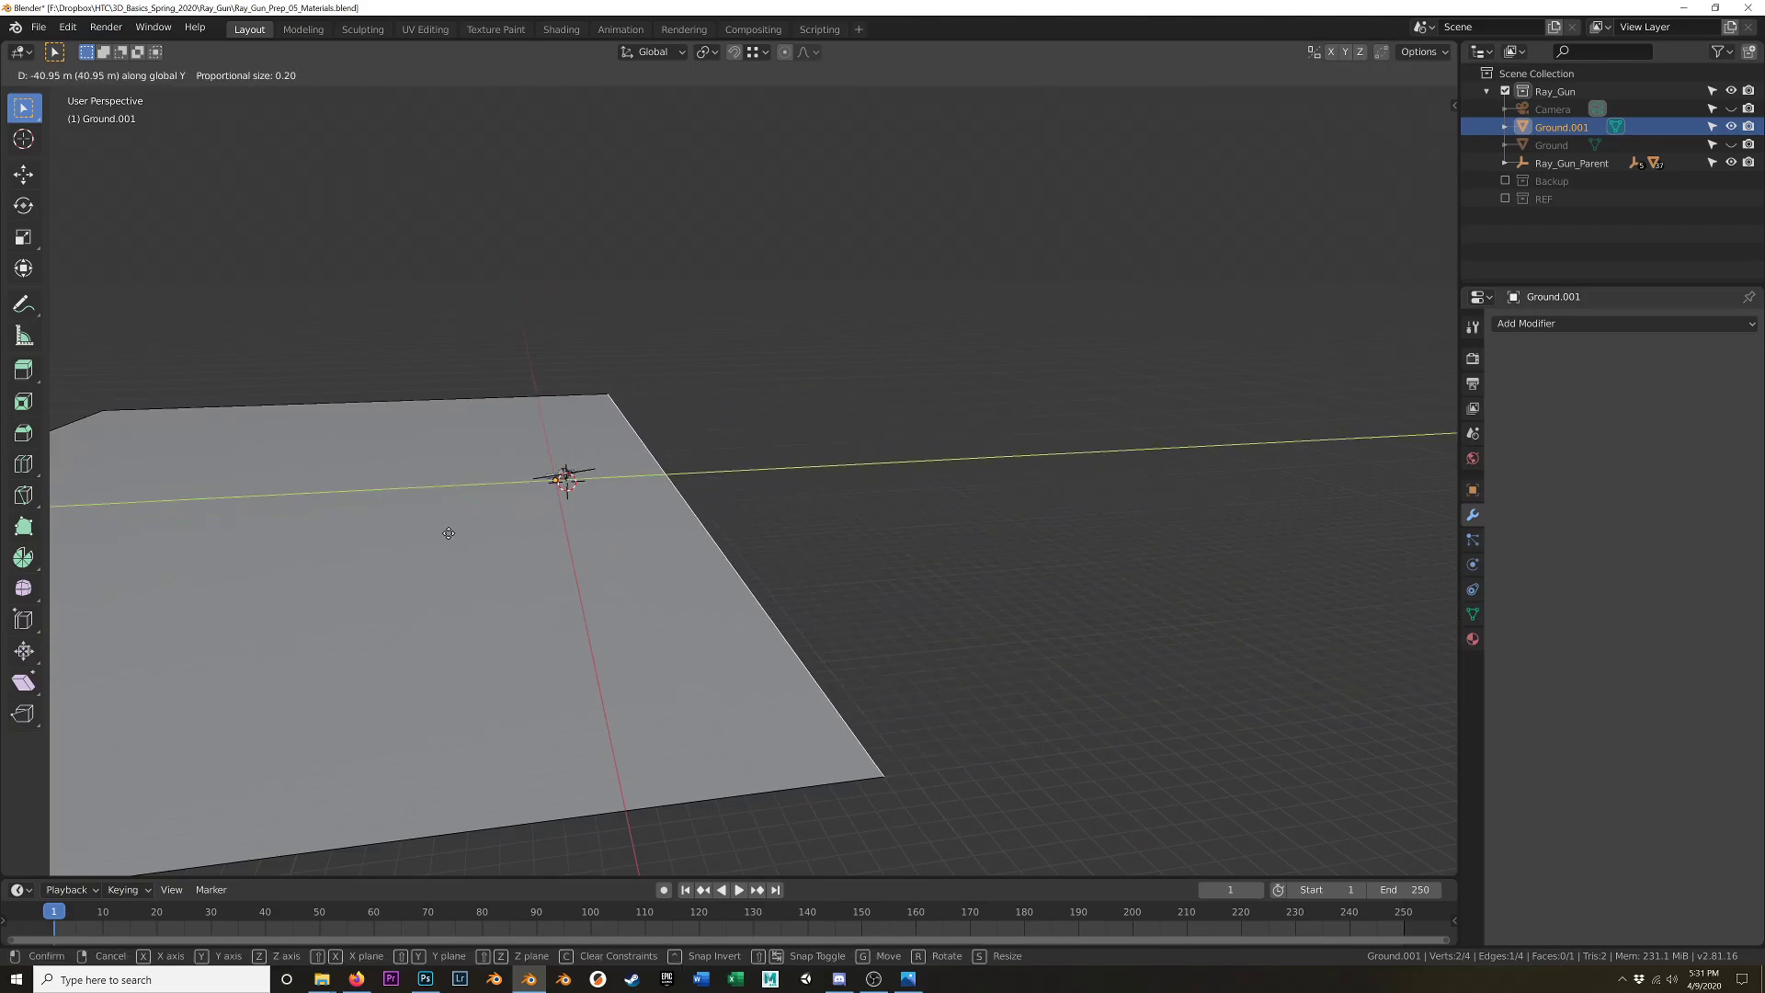
left_click(448, 533)
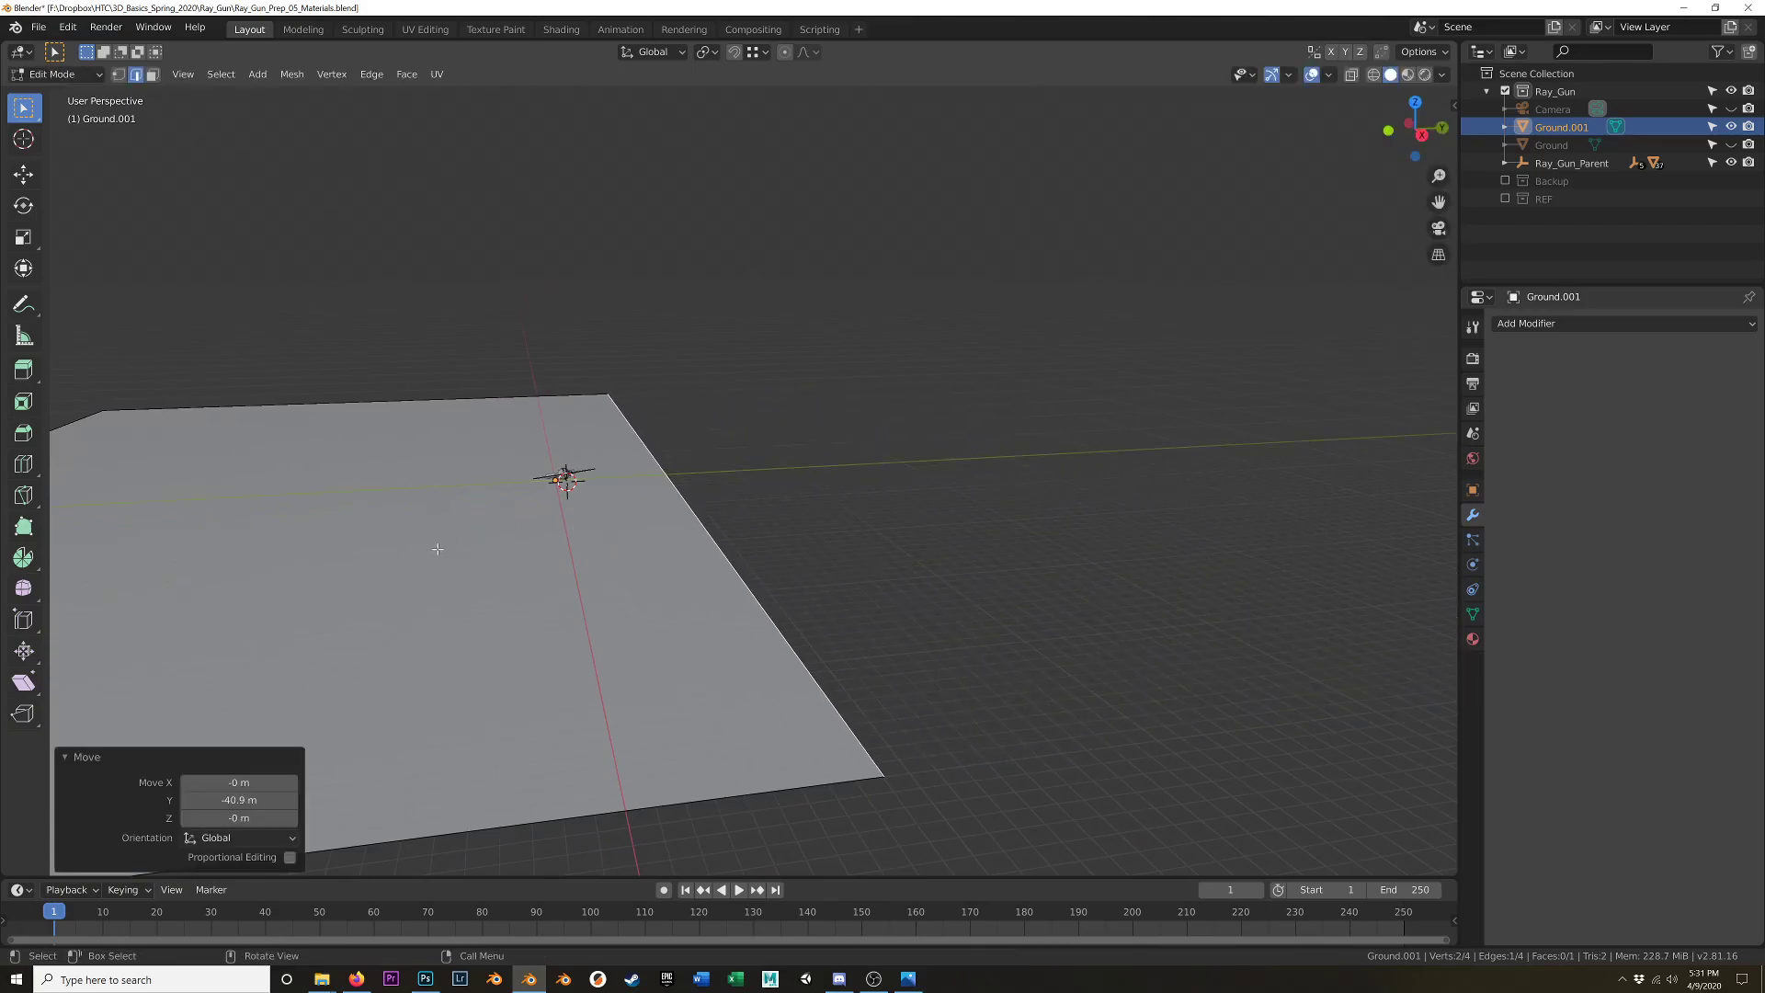
- Extrude the moved edge three times in the right view to form an upward-curving backdrop wall
key("KP_3")
scroll(505, 507, "up", 4)
middle_click_drag(677, 500, 626, 616, "shift")
key("e")
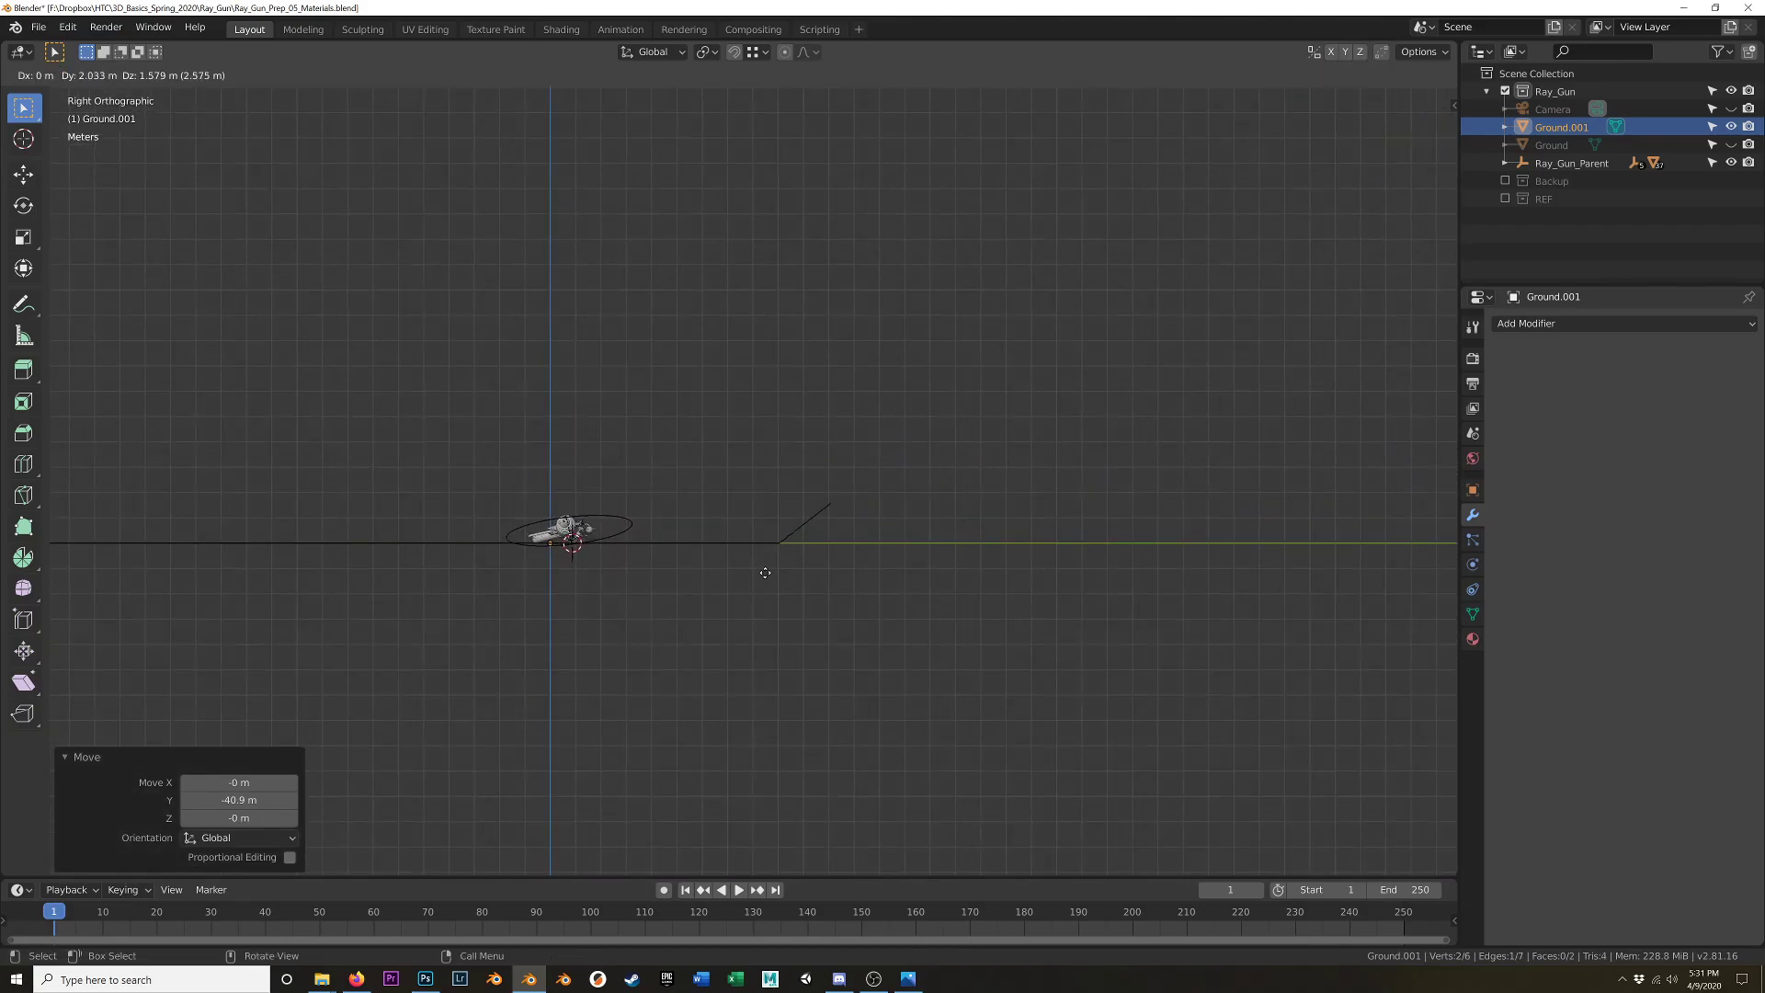
left_click(767, 576)
key("e")
left_click(885, 265)
key("e")
left_click(892, 125)
- Add a Subdivision Surface modifier to the backdrop with 3 render subdivisions and Optimal Display enabled
middle_click_drag(733, 506, 1157, 545)
key("Tab")
left_click(1538, 323)
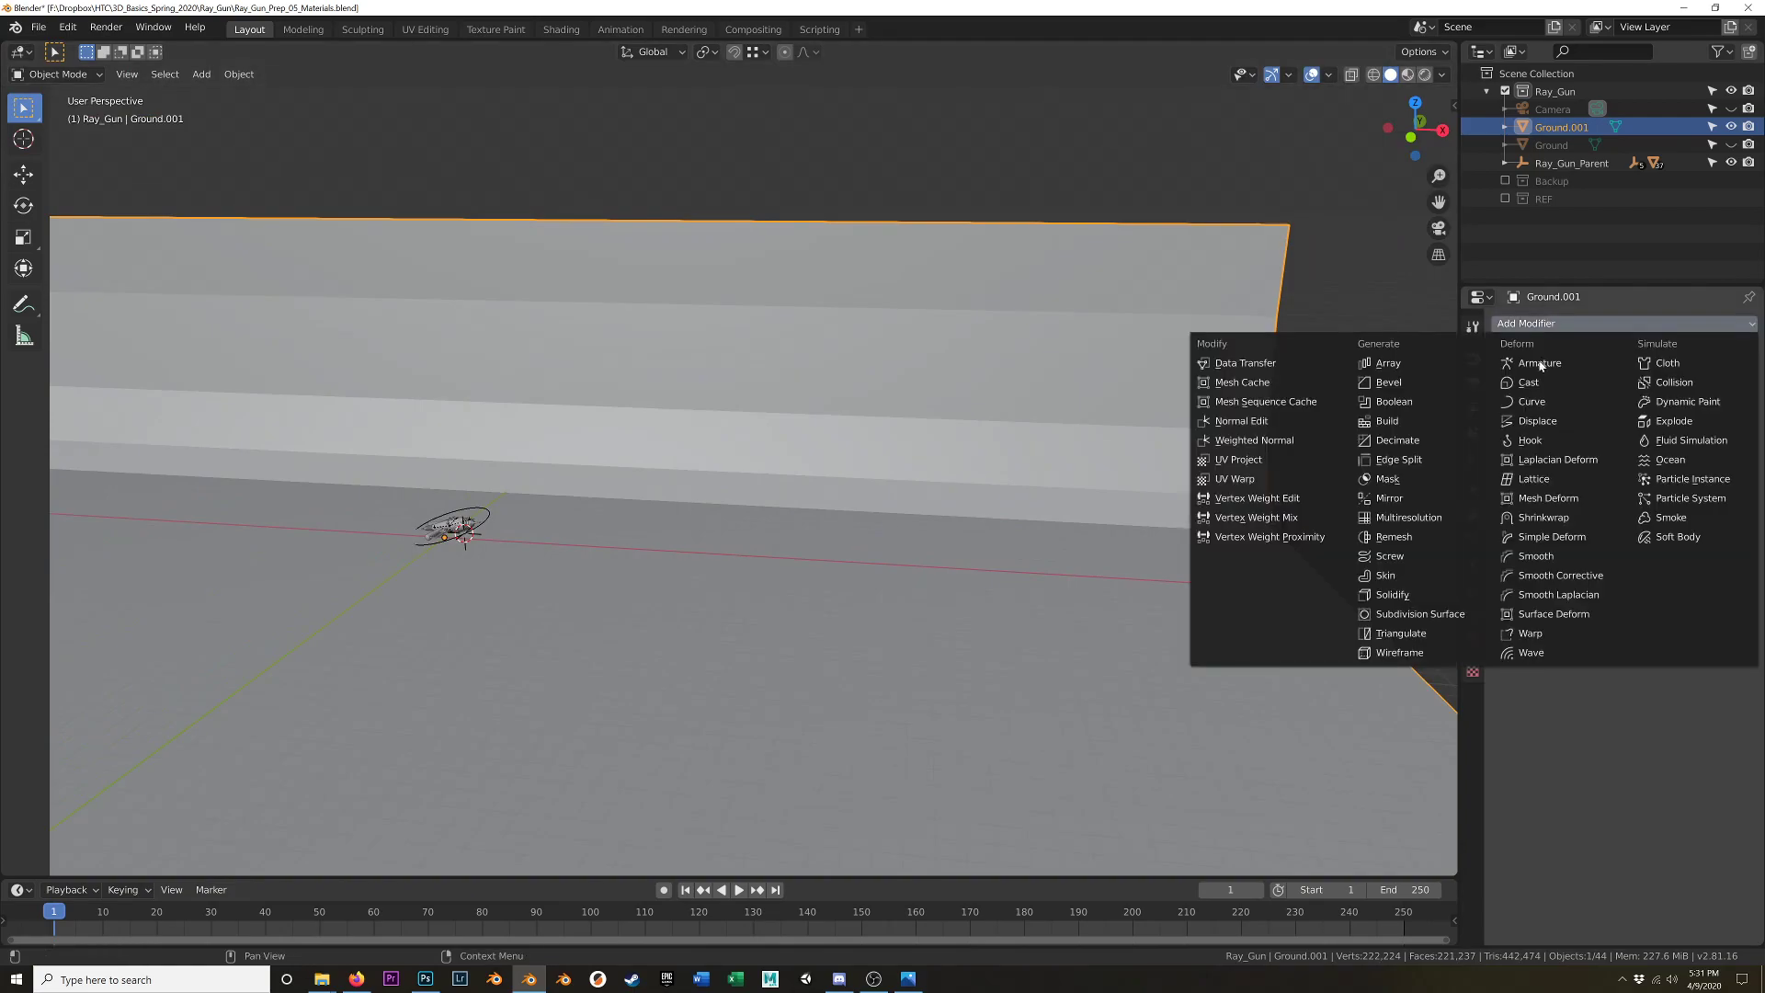
left_click(1448, 624)
middle_click_drag(956, 554, 1020, 546)
left_click(1616, 457)
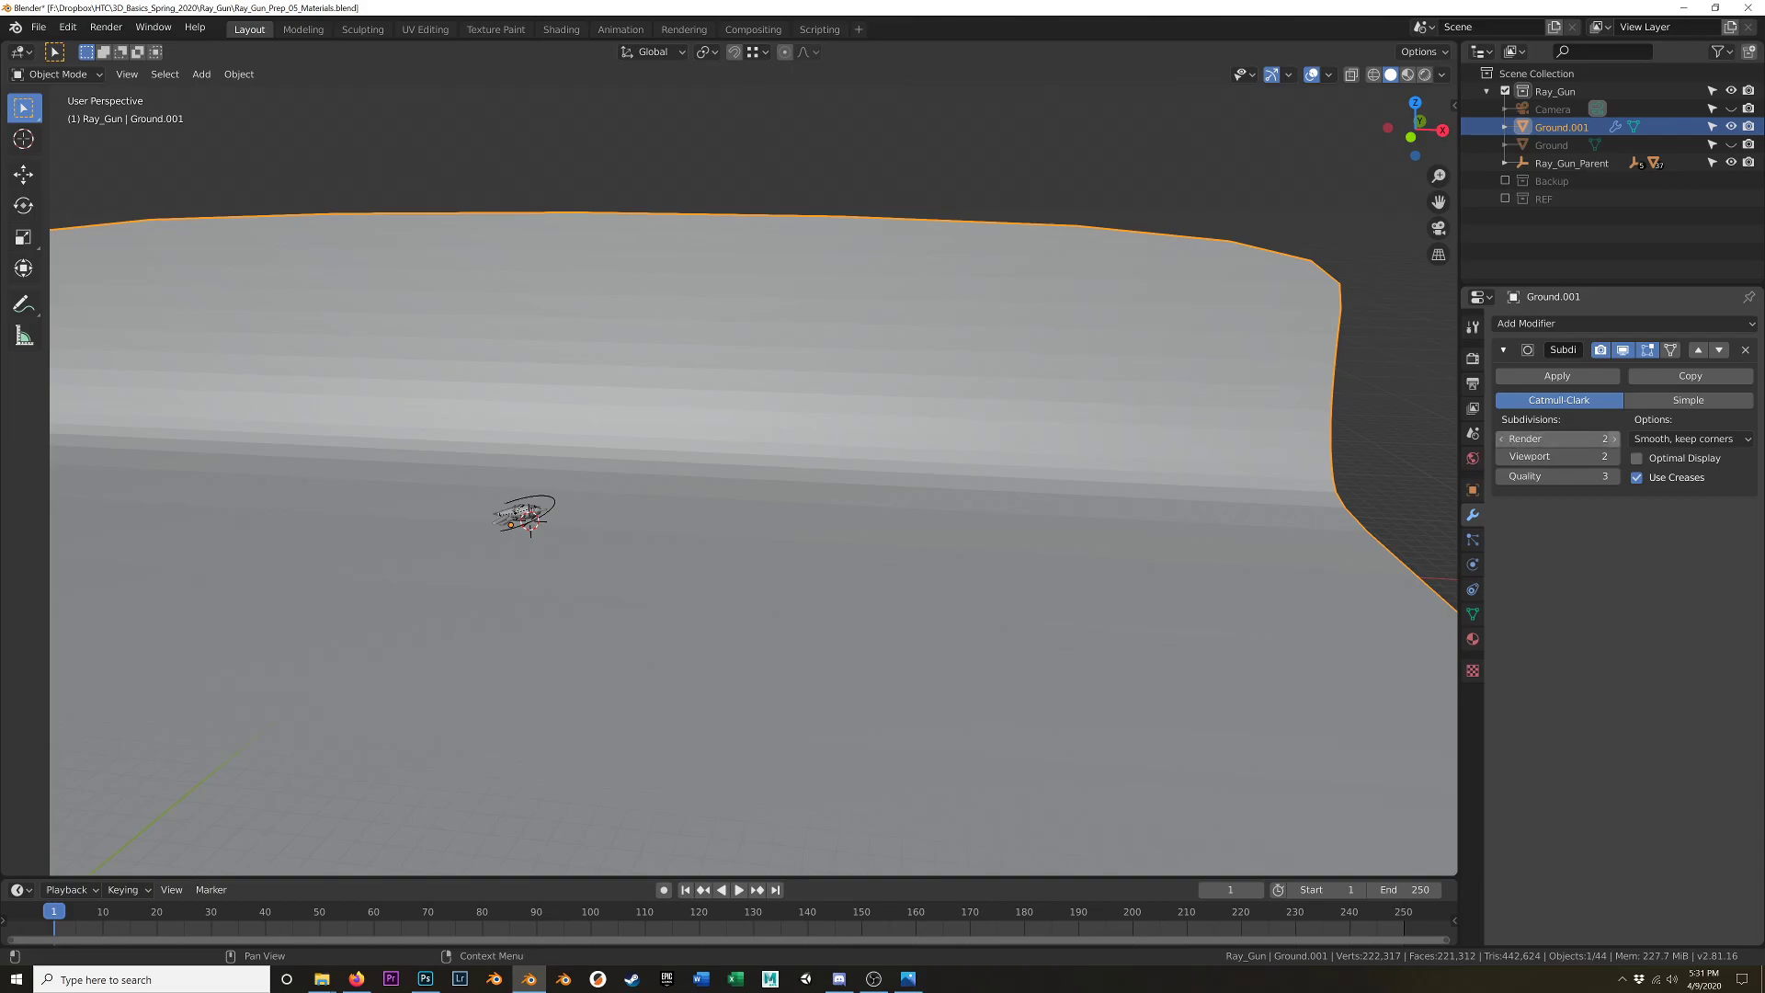
- Add two lengthwise loop cuts to the backdrop and scale them about 2.94 along X to sharpen its side edges
key("Tab")
key("Home")
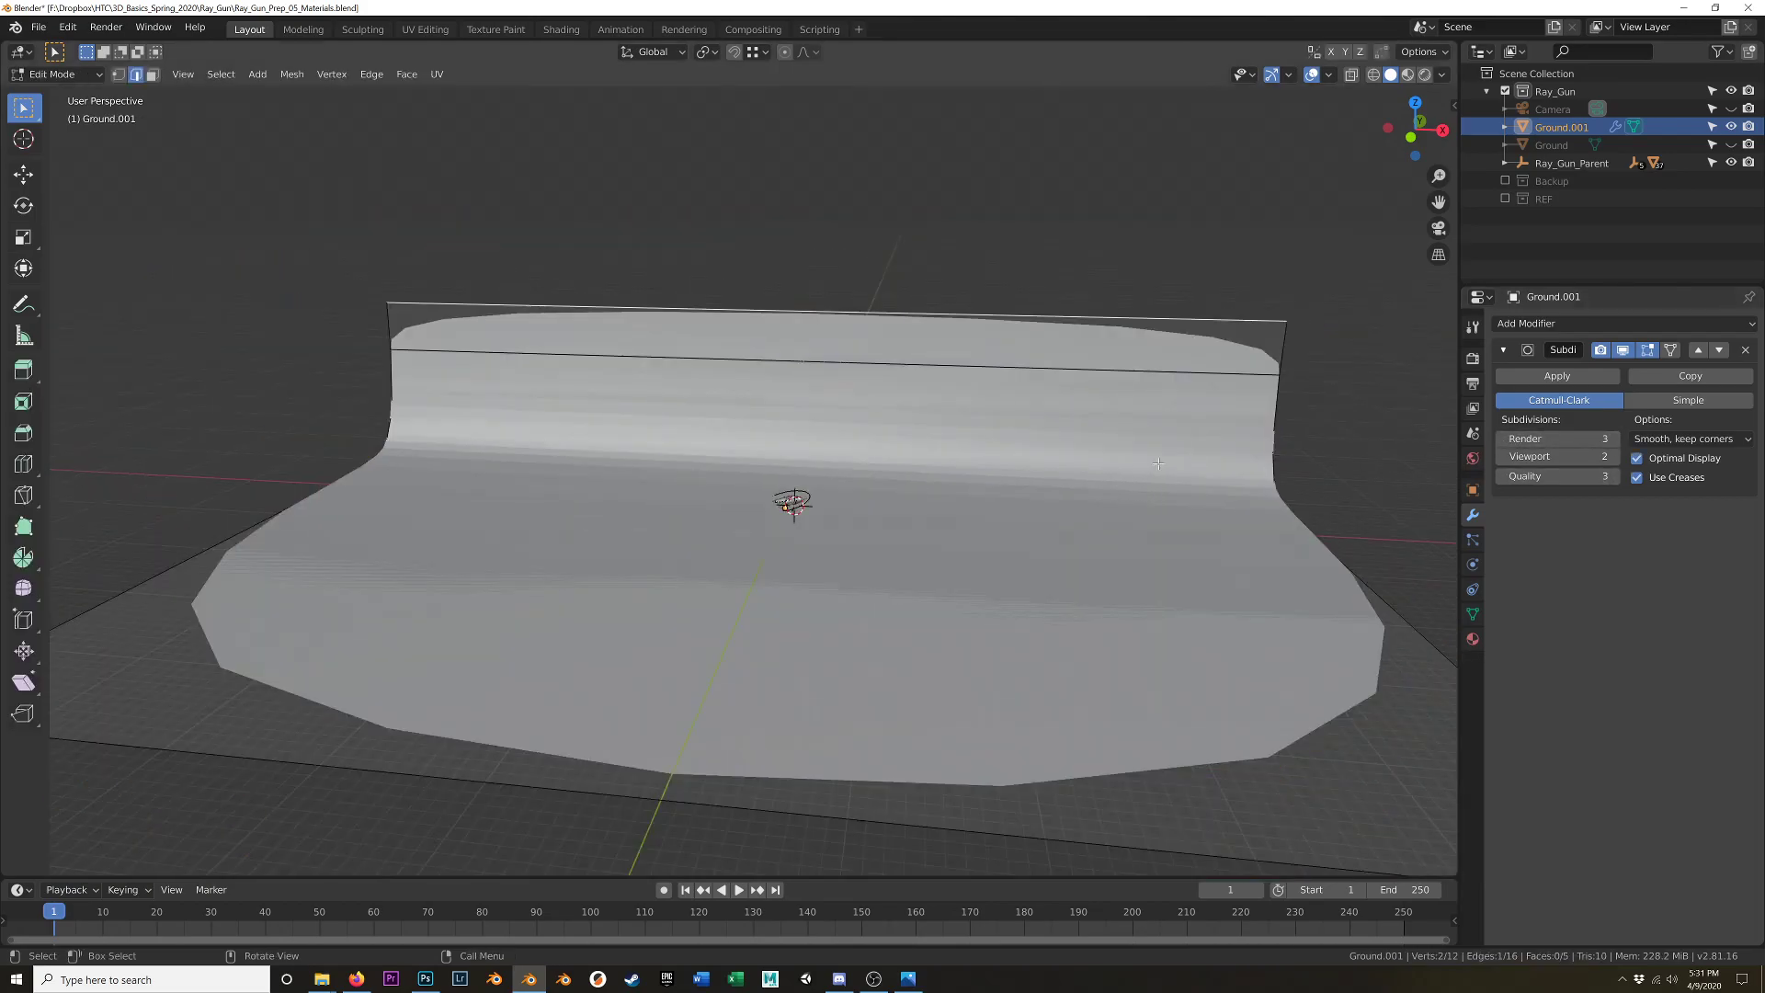
scroll(1023, 359, "up", 1)
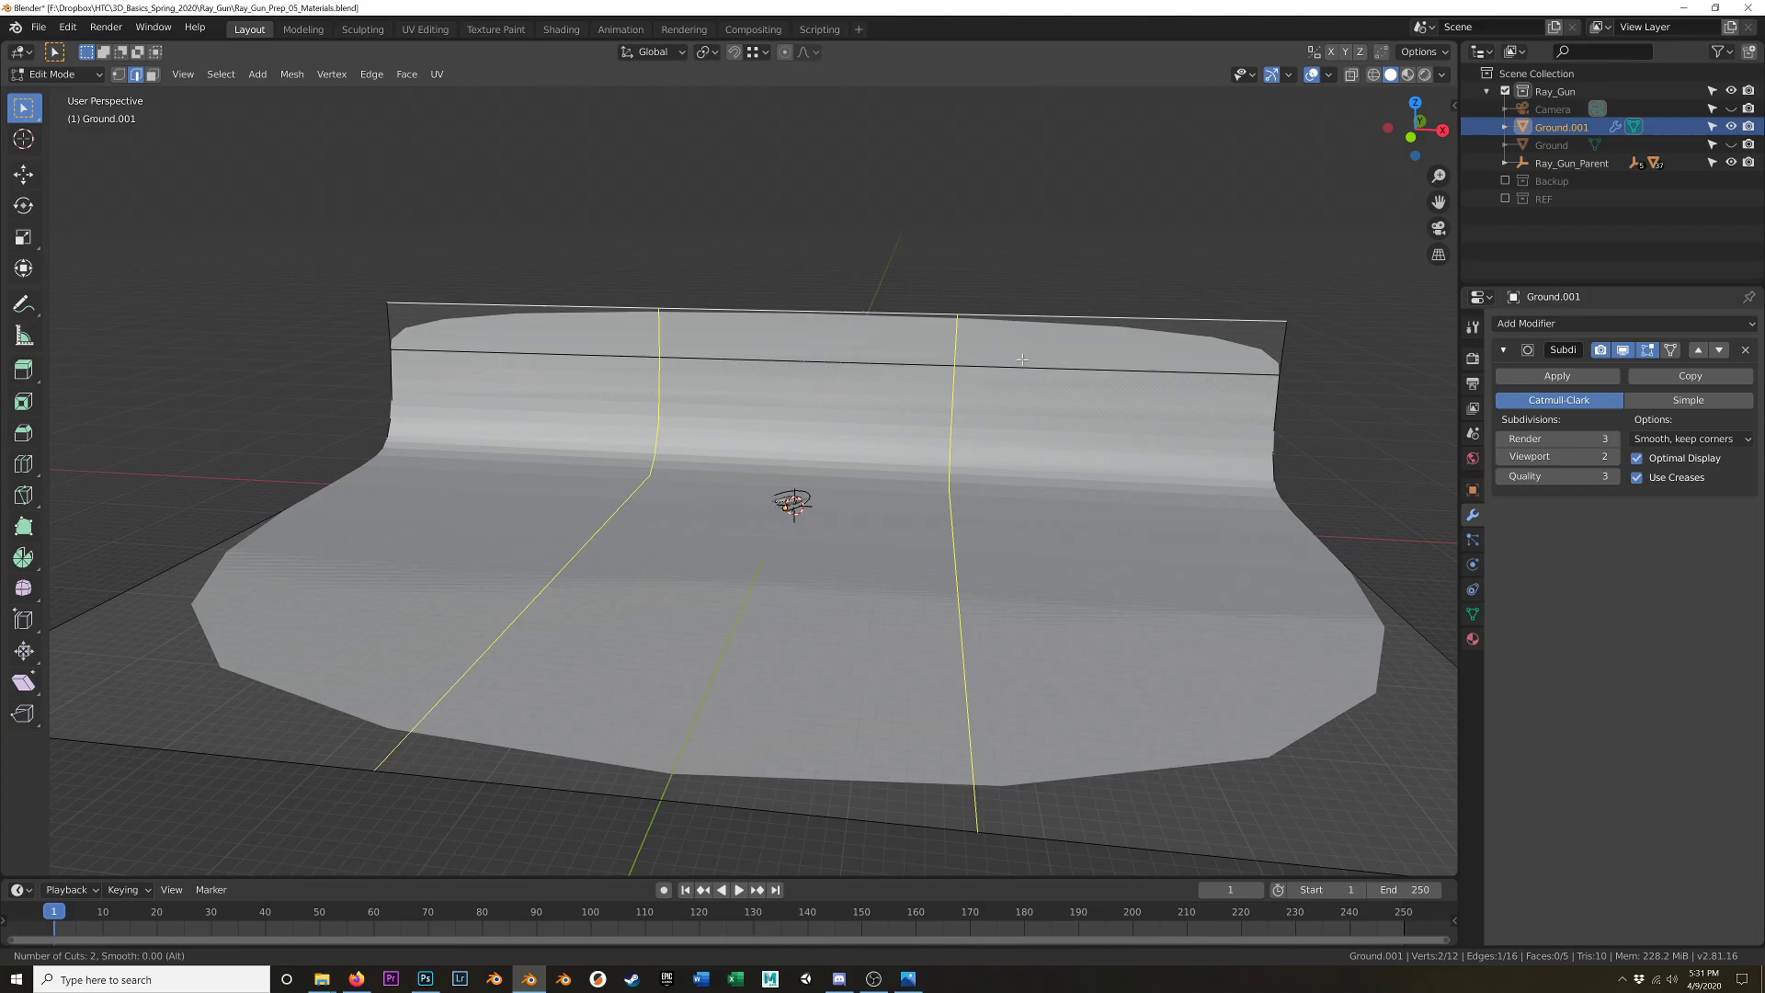
left_click(1023, 360)
right_click(1023, 360)
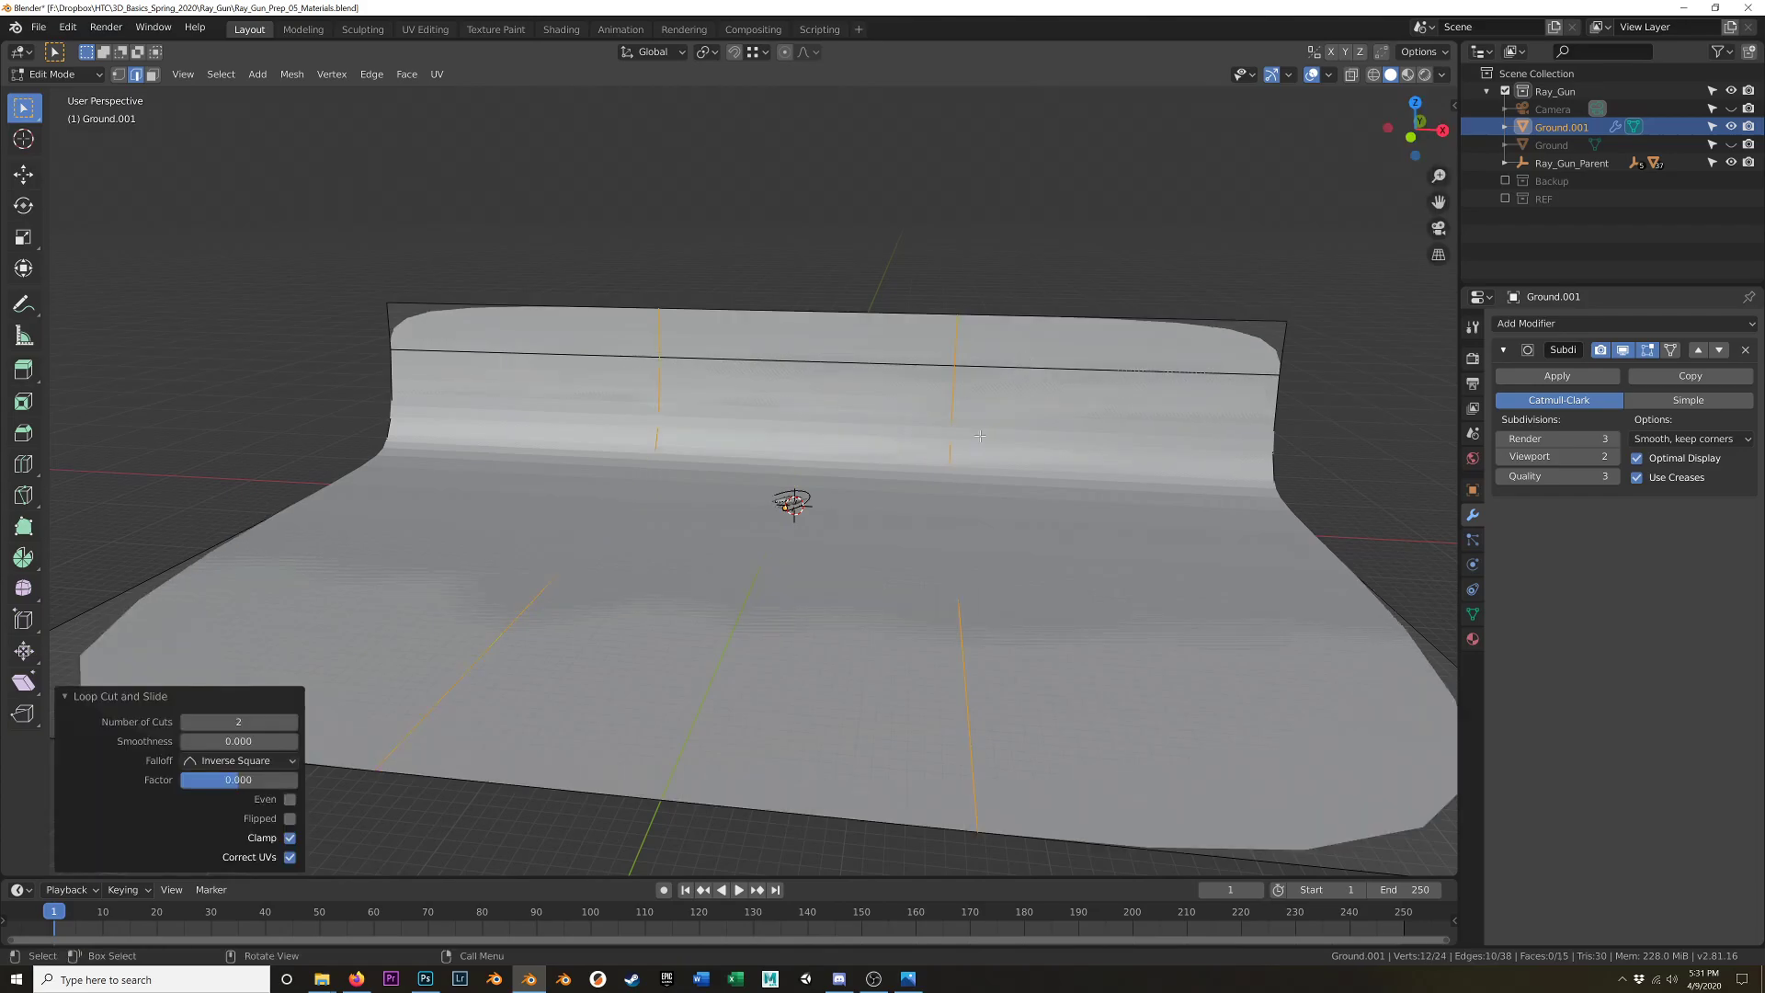
key("s")
key("x")
left_click(1335, 479)
- Add a loop cut near the backdrop's upper edge and another near its front edge to tighten the corners
middle_click_drag(1334, 479, 993, 468)
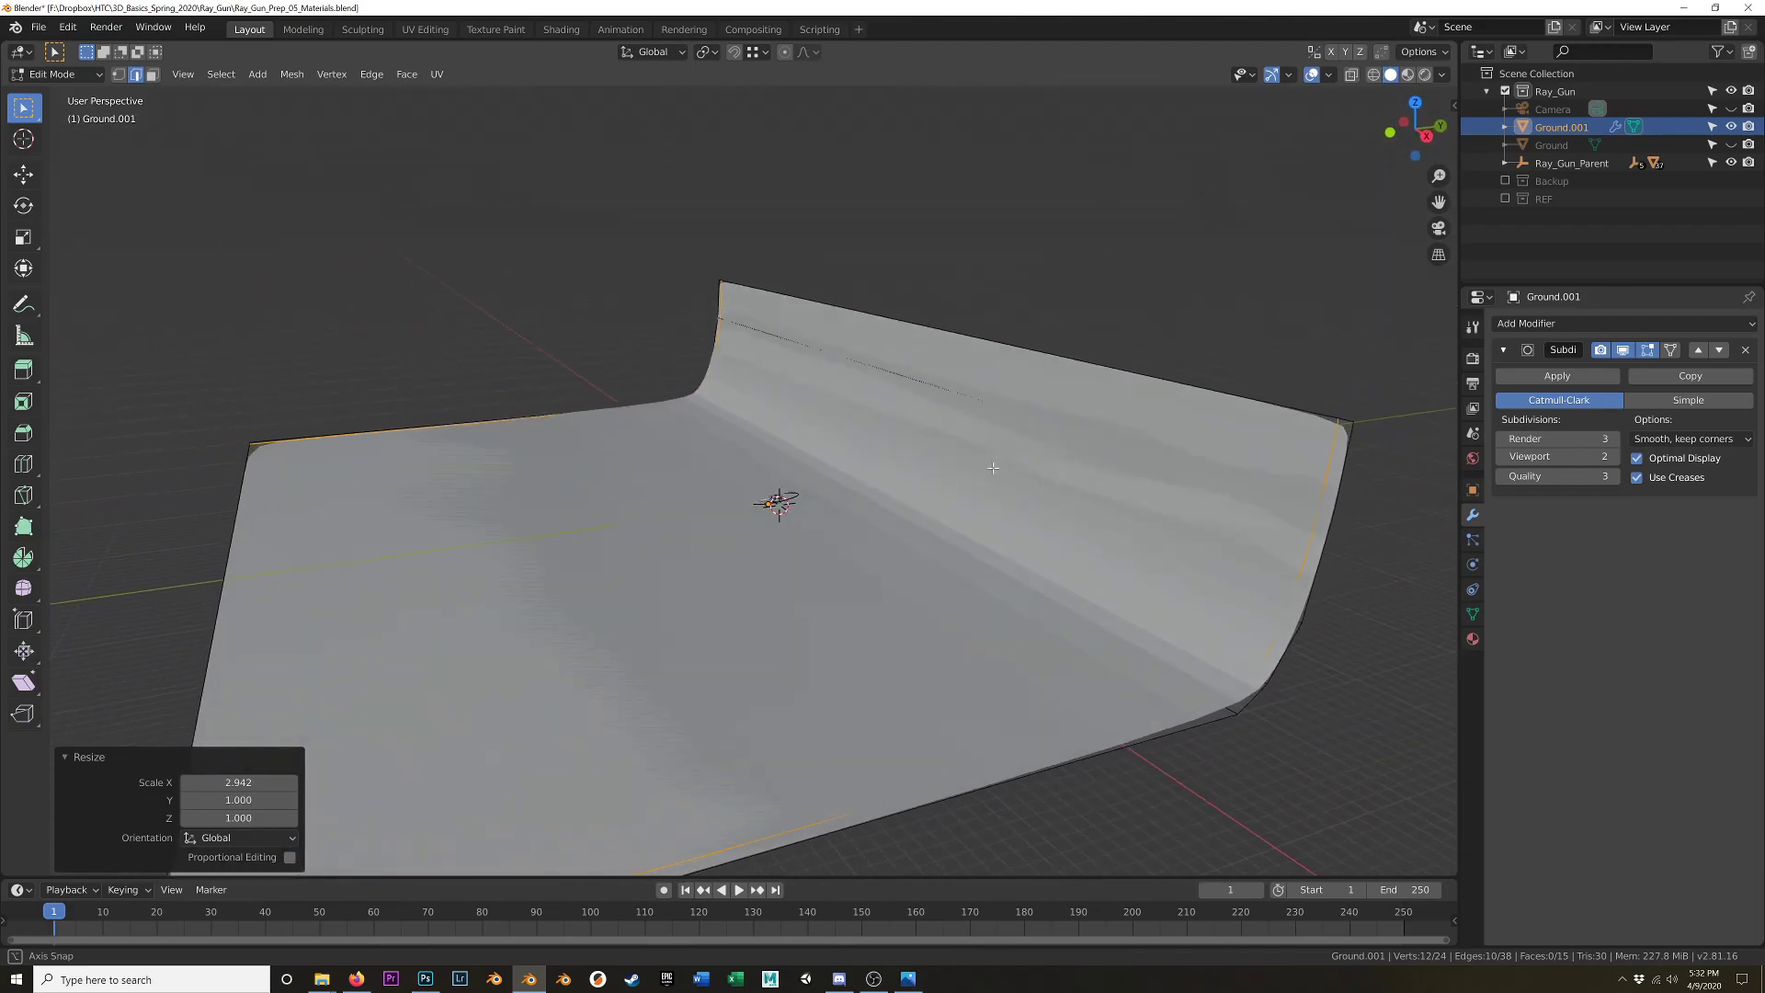
left_click(1348, 453)
left_click(105, 463)
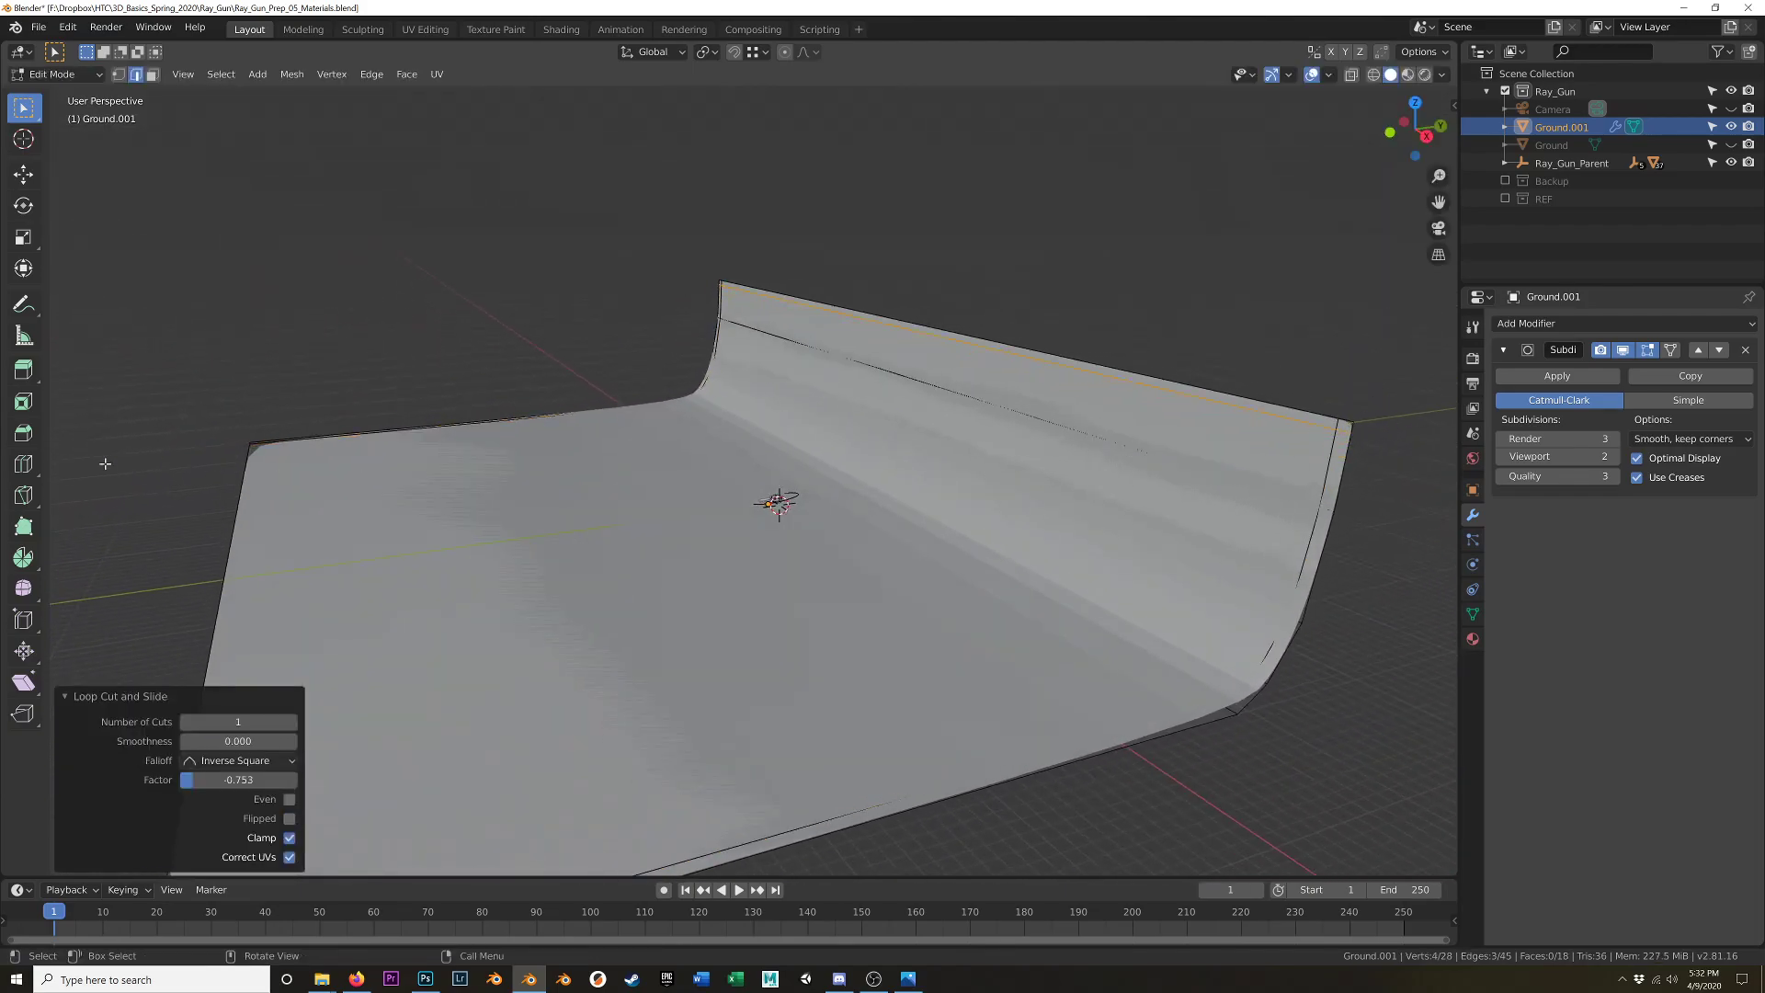
key("ctrl+r")
left_click(279, 443)
left_click(72, 455)
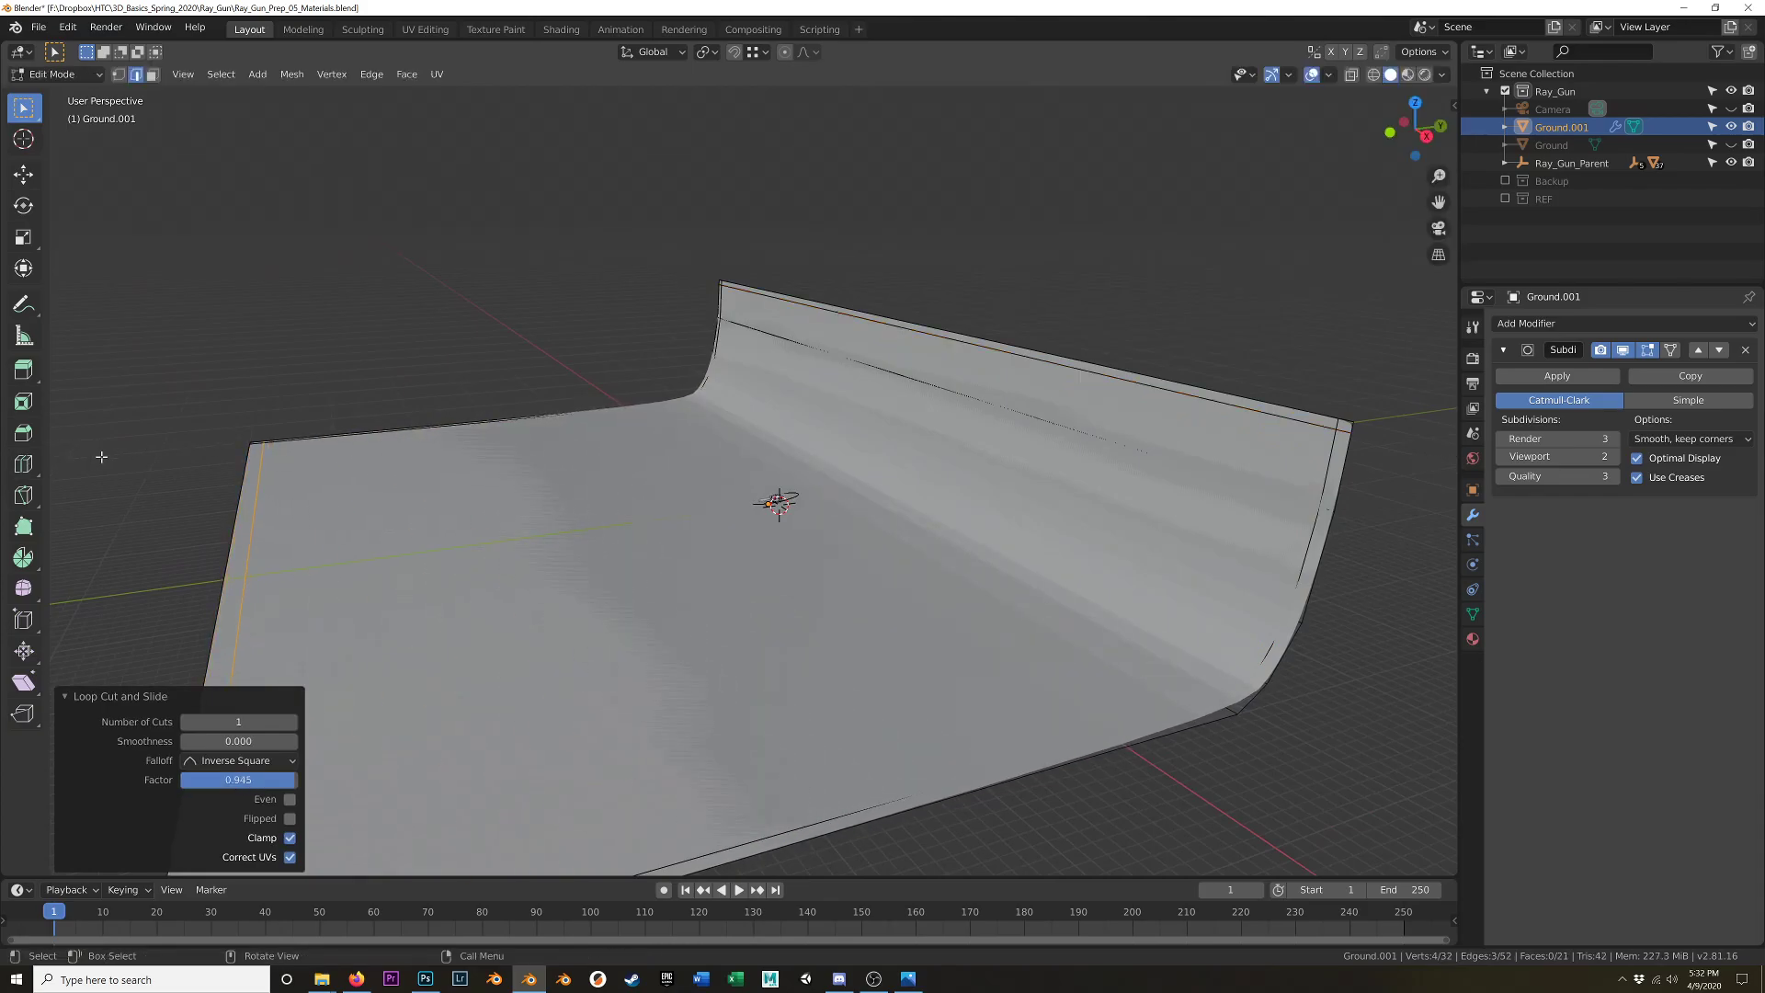
- Add three evenly spaced lengthwise loop cuts to the backdrop and shade the object smooth
middle_click_drag(502, 546, 637, 537)
scroll(579, 322, "up", 2)
left_click(579, 322)
right_click(580, 322)
right_click(720, 394)
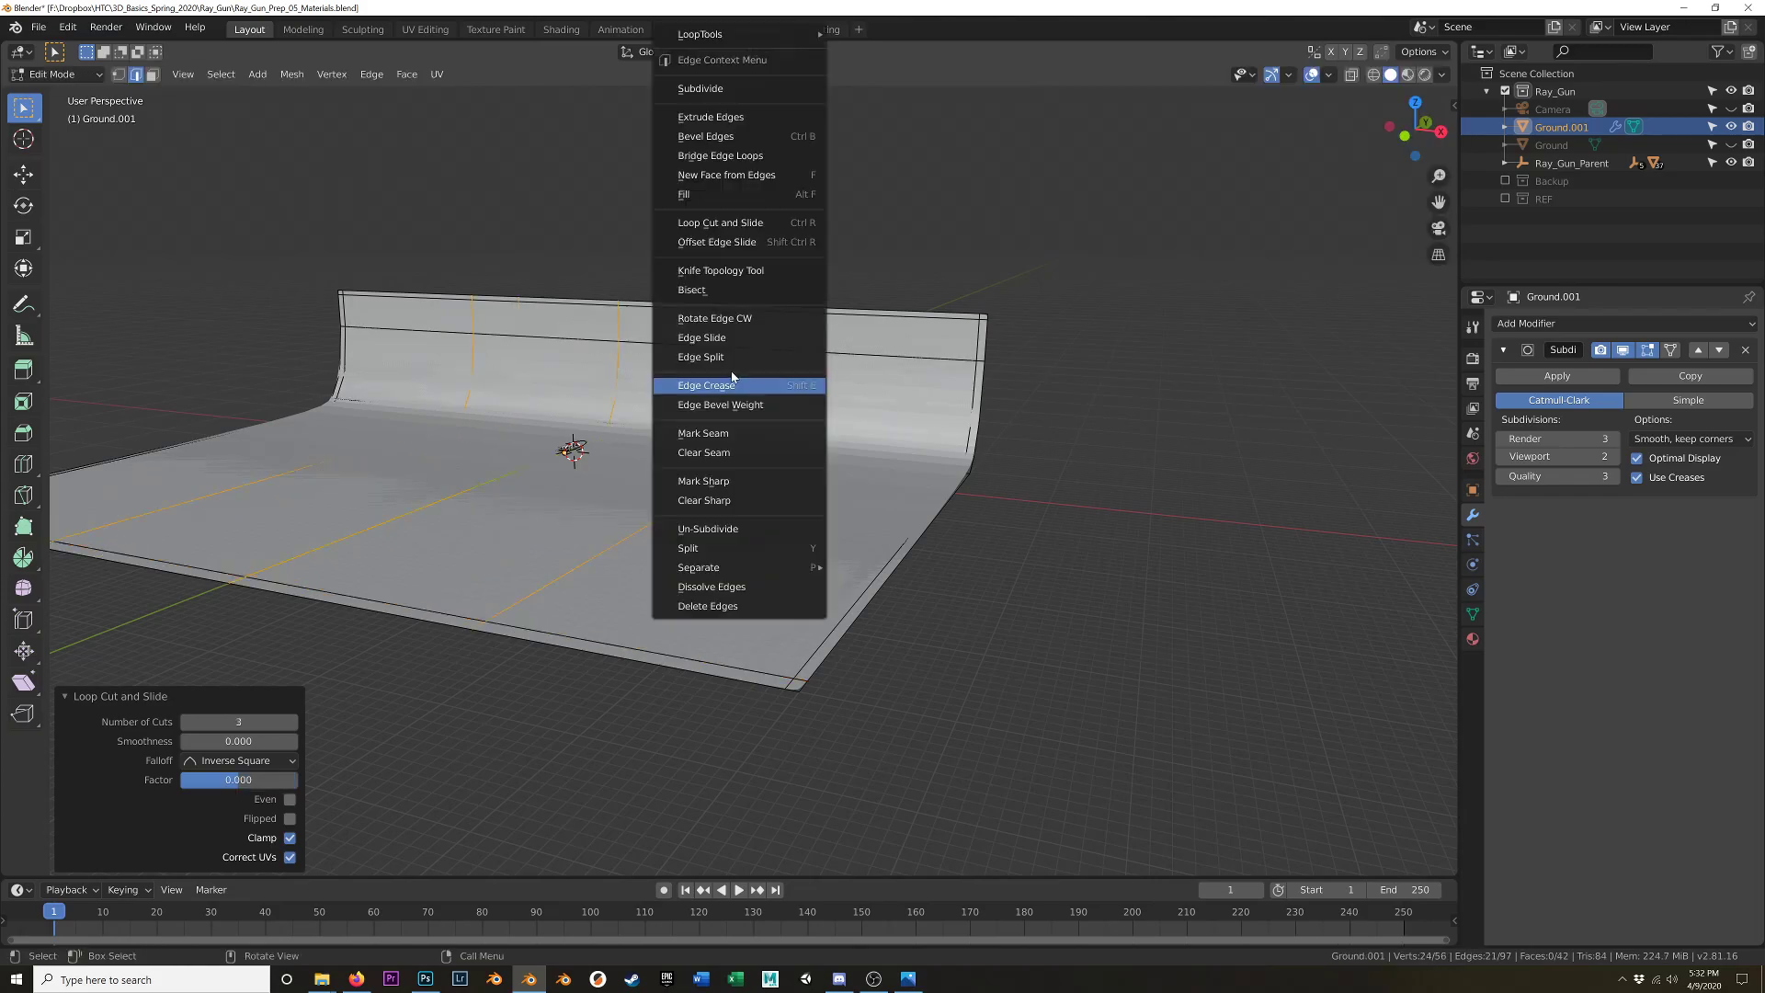
key("Tab")
right_click(732, 342)
left_click(735, 344)
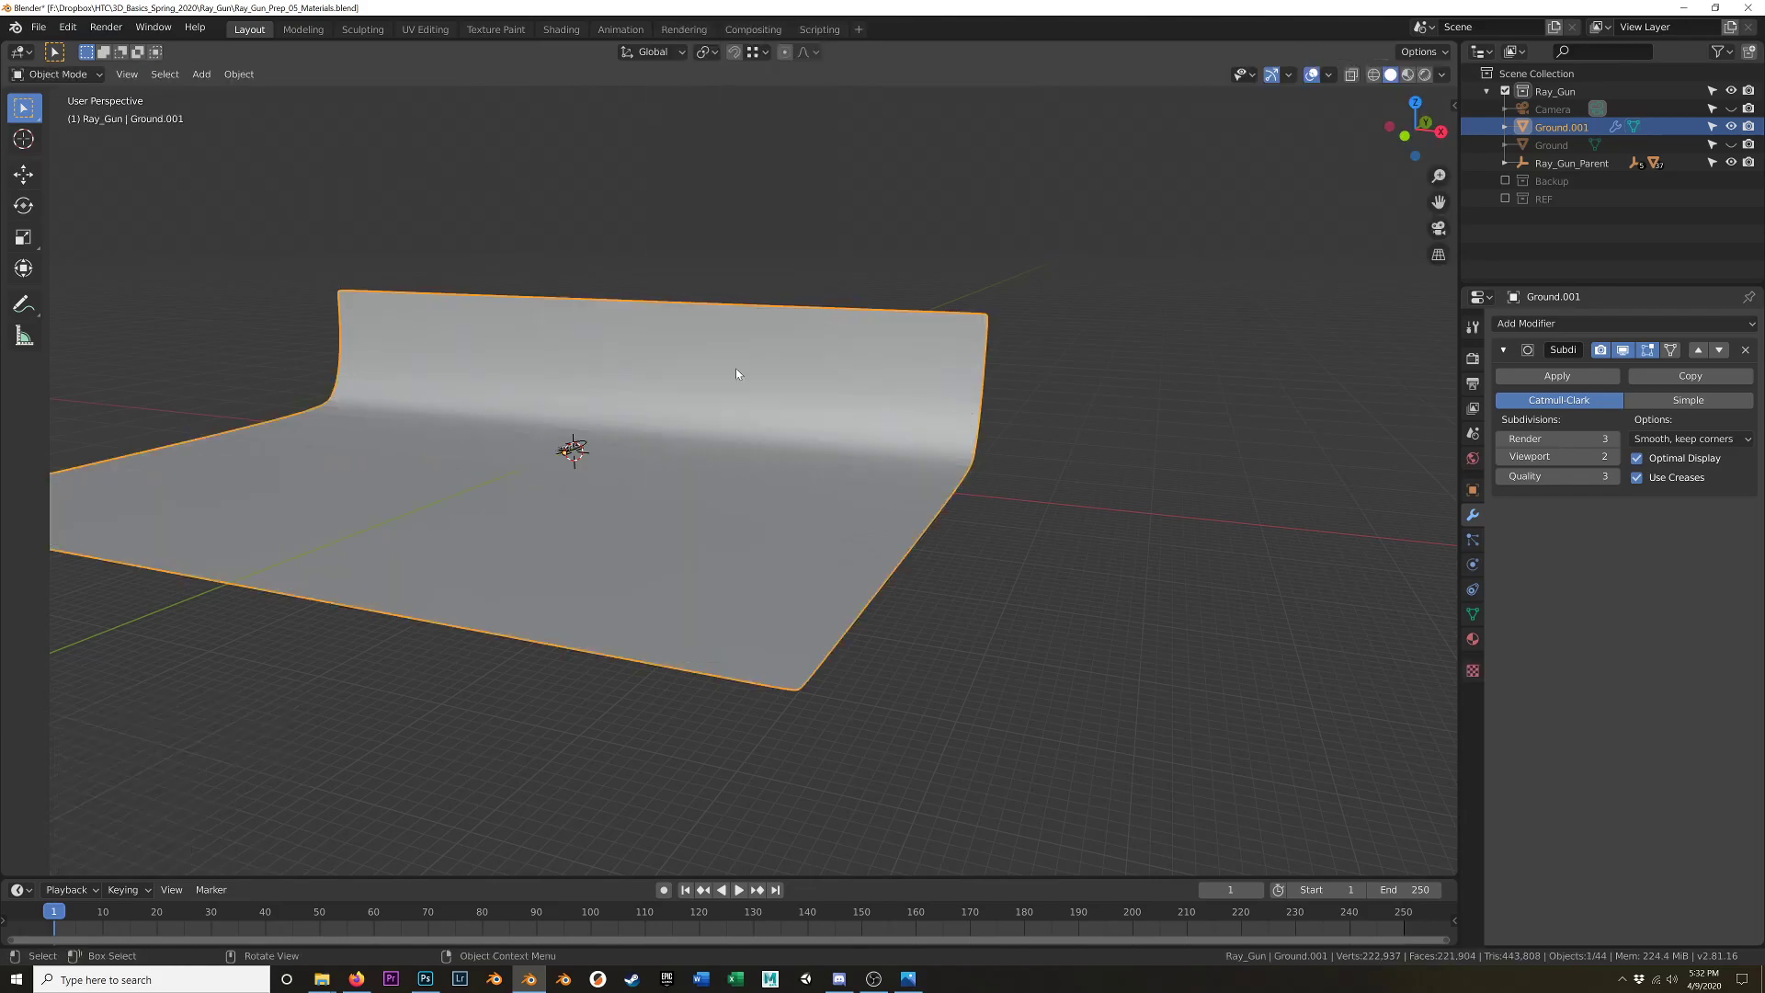
- Examine the smoothed backdrop around the ray gun from near and far
scroll(762, 496, "up", 5)
middle_click_drag(757, 537, 745, 504)
scroll(668, 529, "down", 5)
scroll(731, 552, "down", 4)
scroll(717, 550, "up", 6)
scroll(681, 542, "down", 3)
scroll(669, 533, "up", 3)
scroll(672, 531, "up", 2)
- Raise Ray_Gun_Parent about 0.306 m along Z above the backdrop floor
left_click(682, 519)
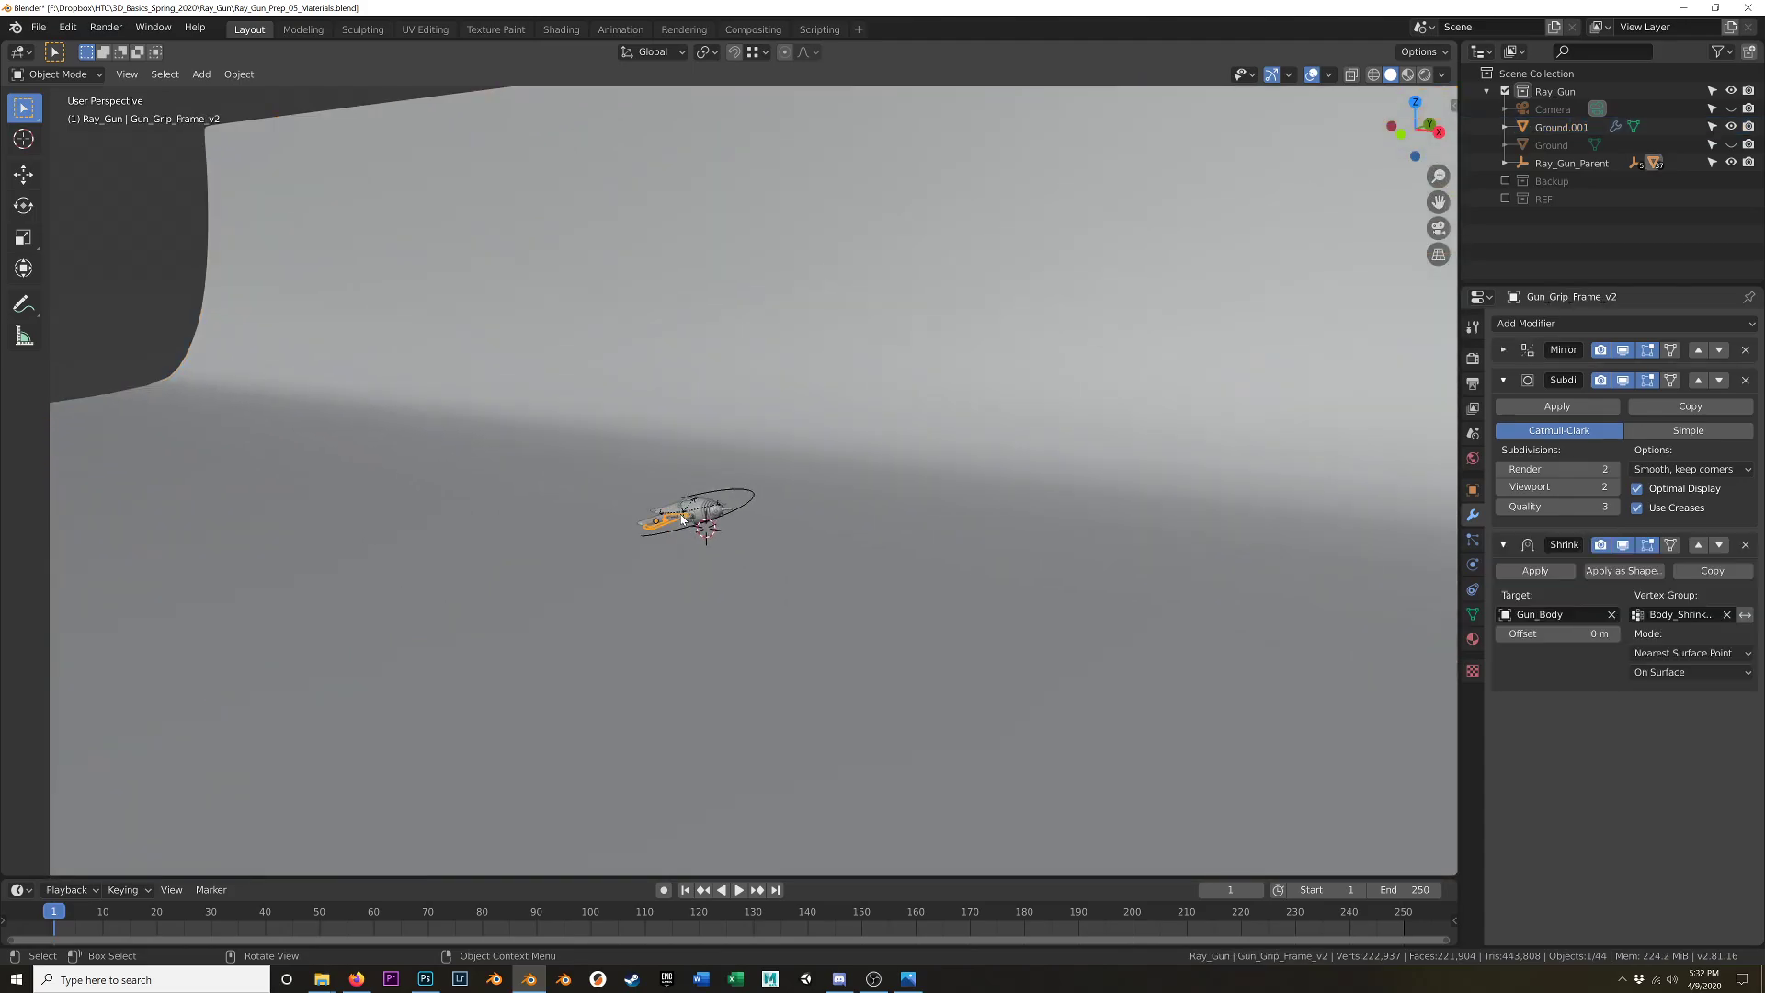
scroll(682, 519, "up", 5)
scroll(680, 515, "down", 3)
middle_click_drag(711, 520, 786, 587)
left_click(772, 522)
key("g")
key("z")
left_click(796, 472)
- Hide the curved backdrop, then show and select the original flat Ground plane
scroll(400, 549, "down", 5)
middle_click_drag(399, 549, 421, 500)
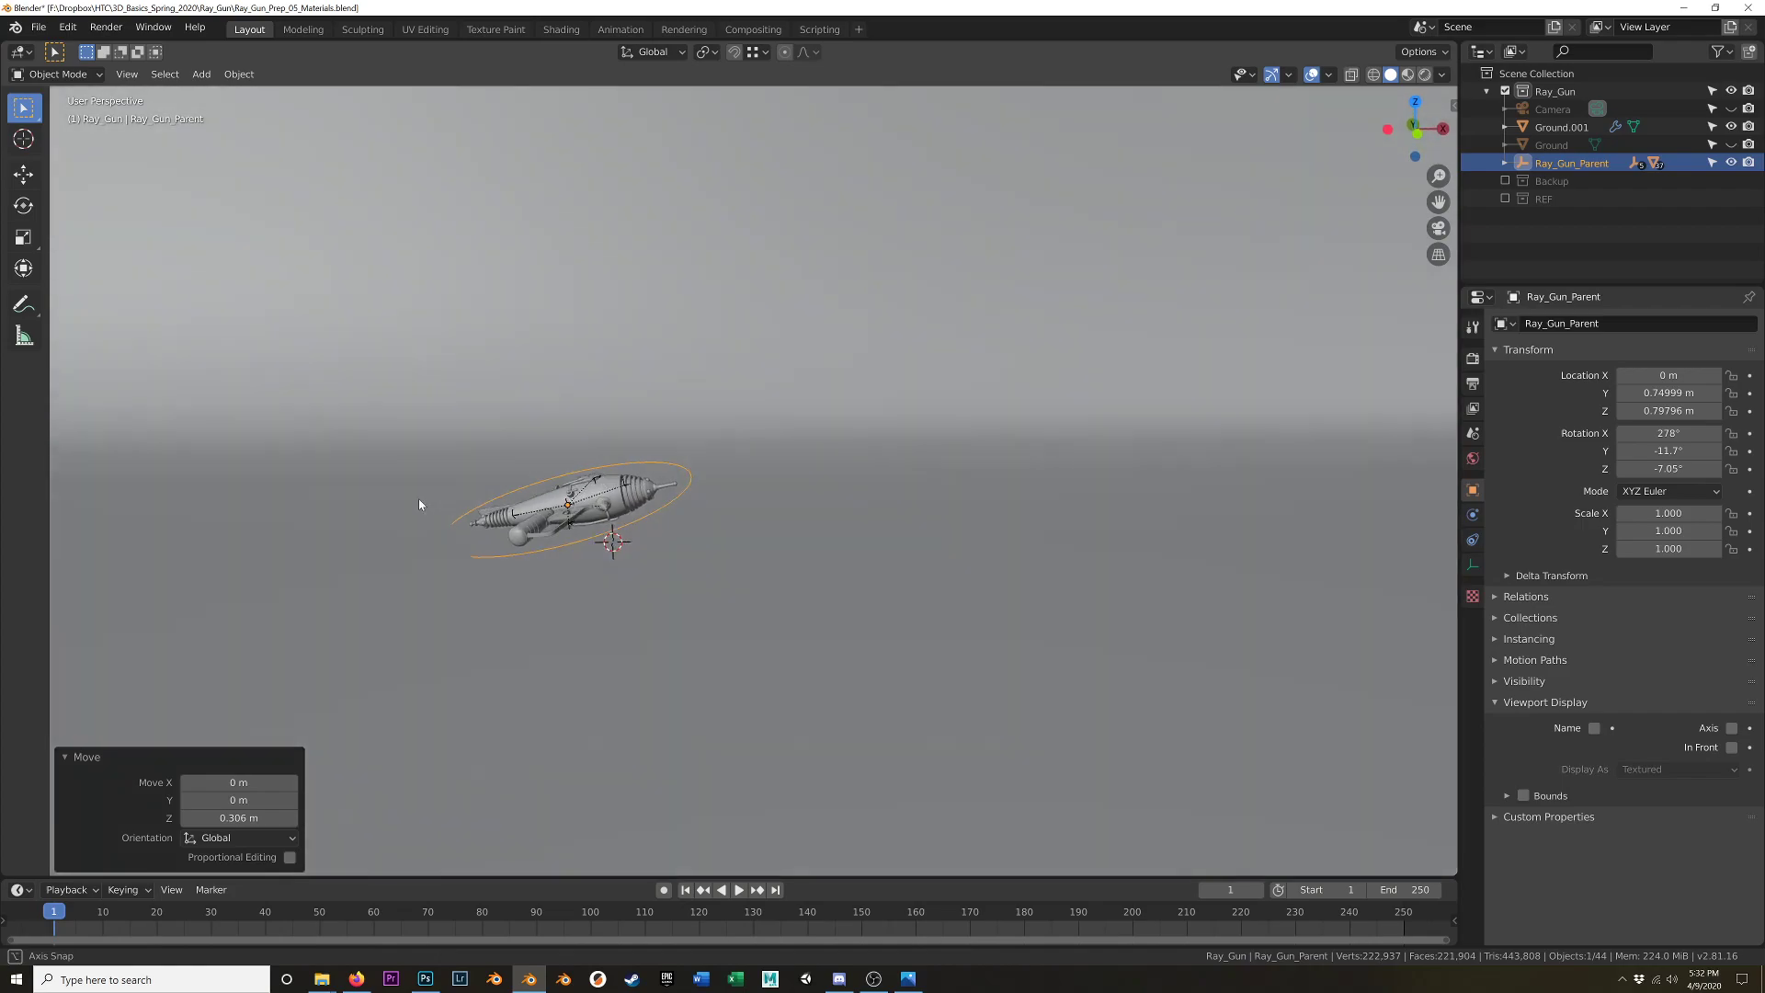
scroll(850, 564, "down", 5)
scroll(851, 564, "down", 3)
left_click_drag(597, 586, 607, 583)
middle_click_drag(606, 583, 708, 538)
middle_click_drag(1027, 471, 997, 512, "shift")
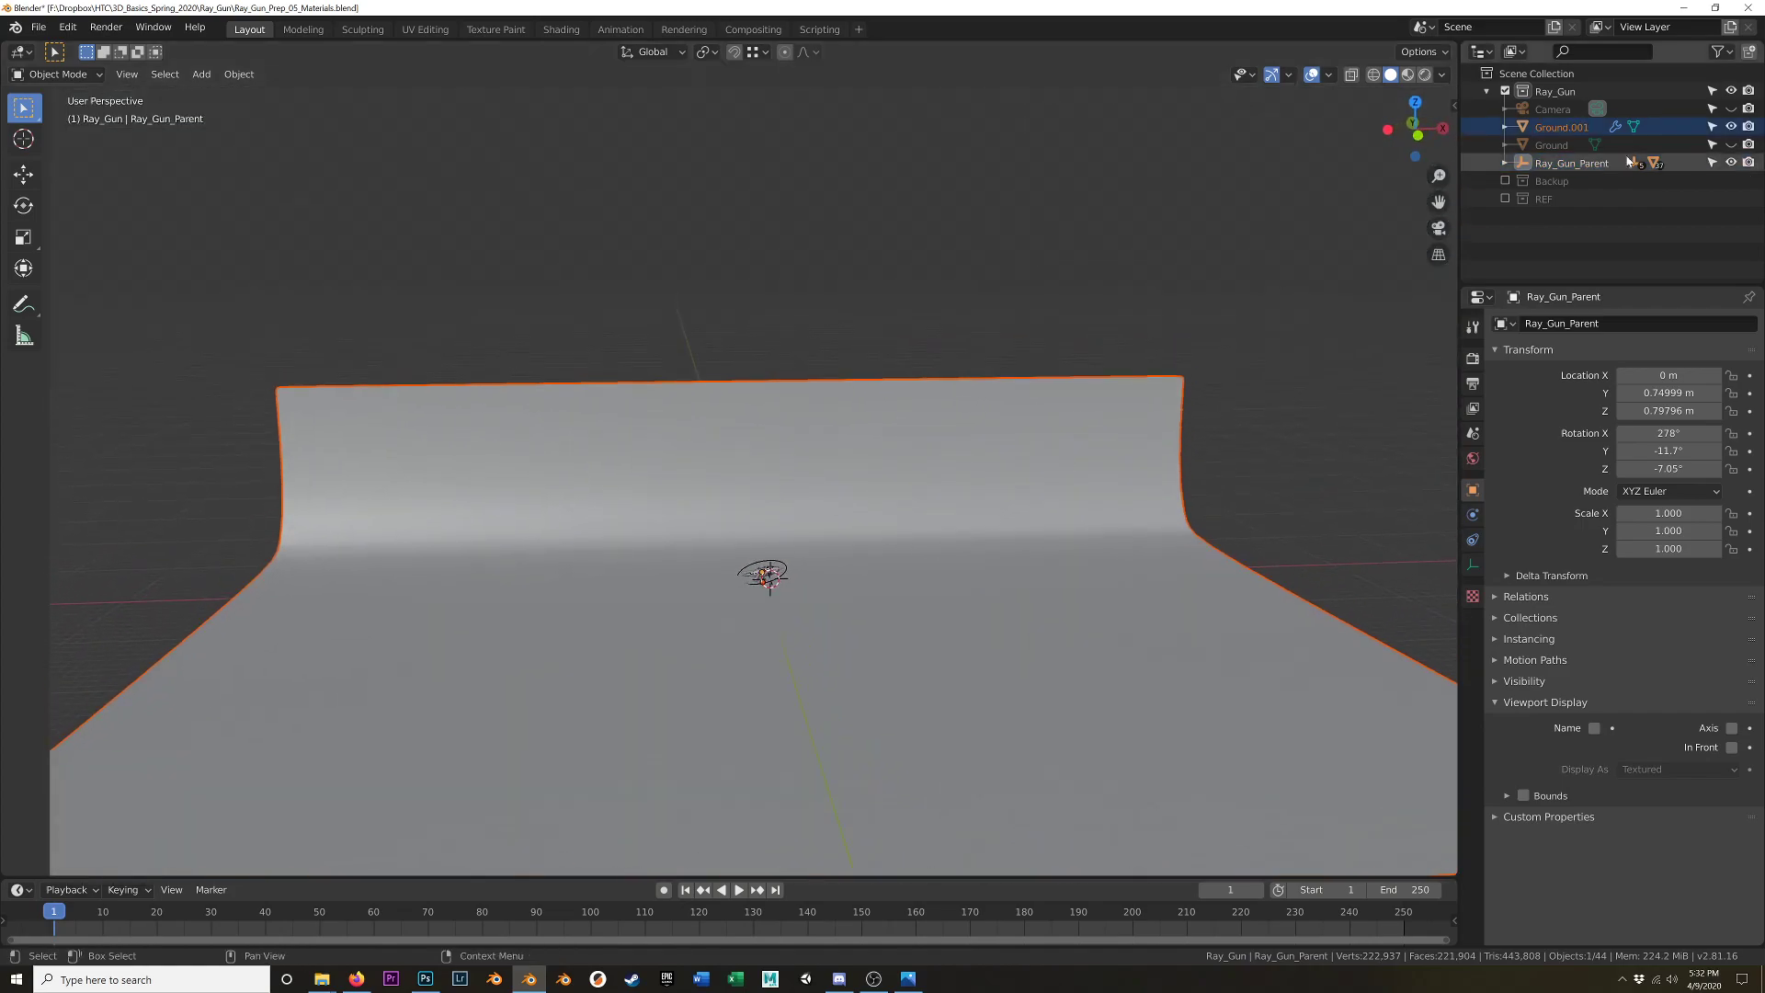
left_click(1729, 128)
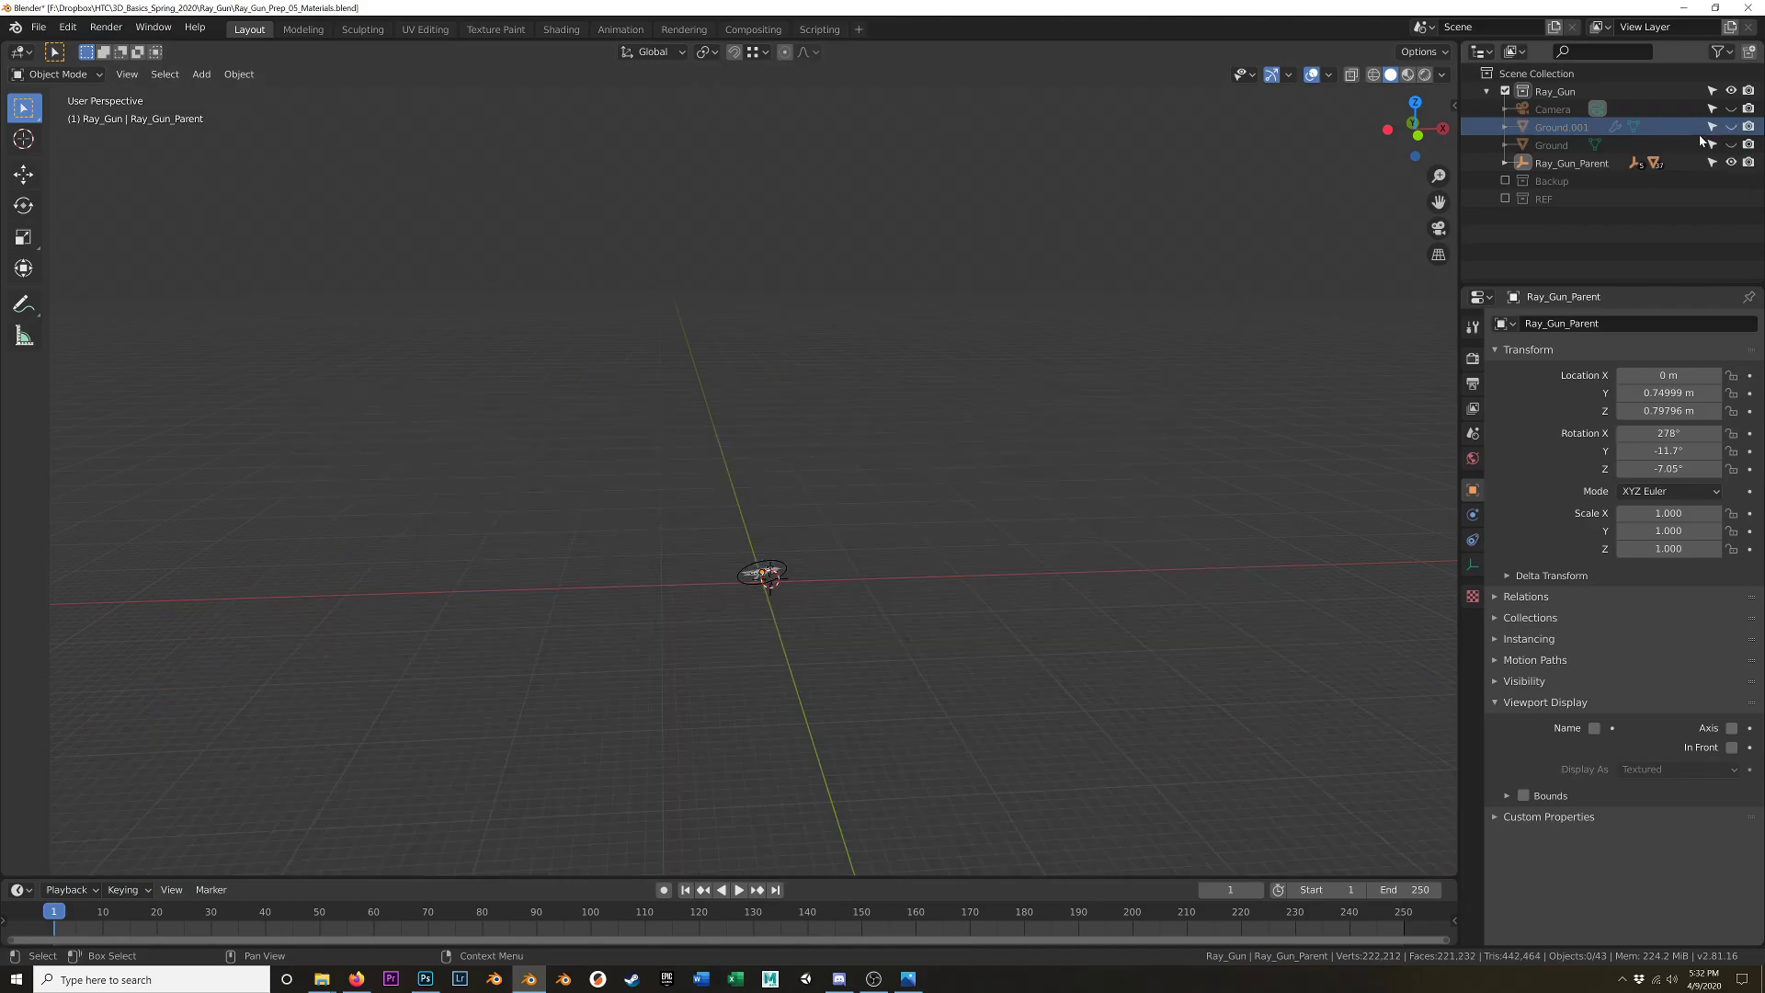
left_click(1730, 145)
left_click(1551, 146)
- Duplicate the flat Ground plane in place again, hide the original and select the new copy
middle_click_drag(1305, 304, 1120, 408)
middle_click_drag(1150, 327, 895, 374)
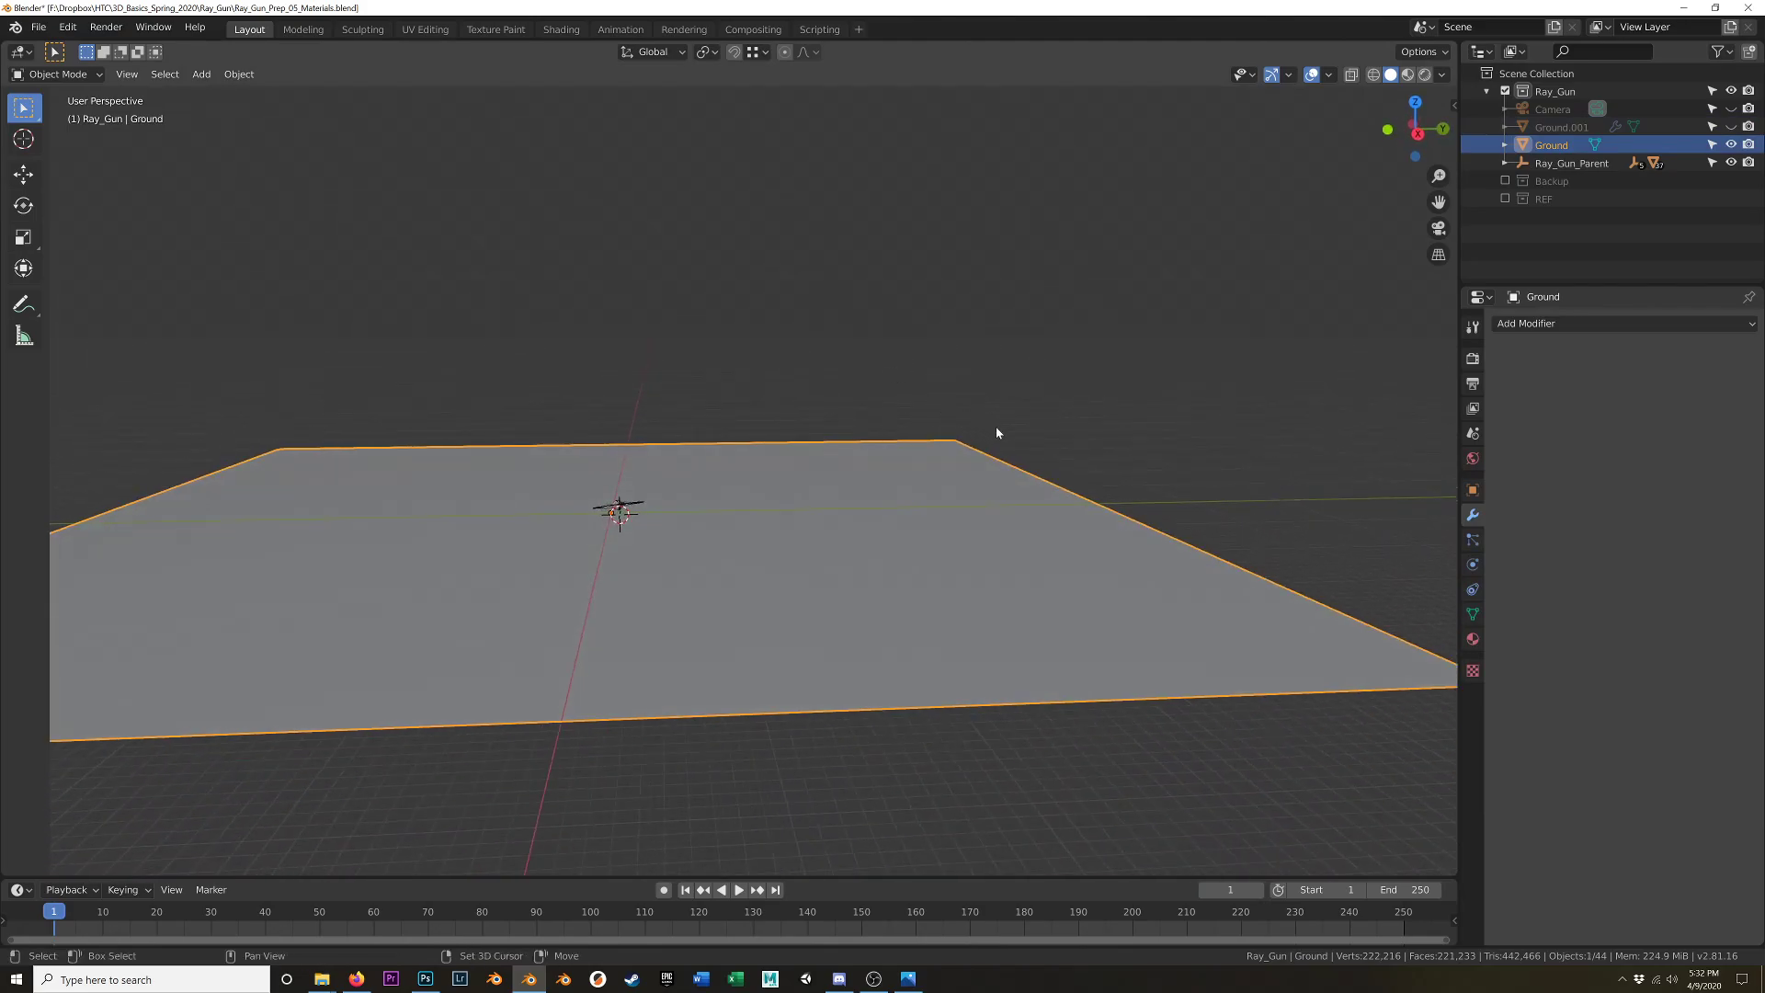
key("shift+d")
right_click(958, 346)
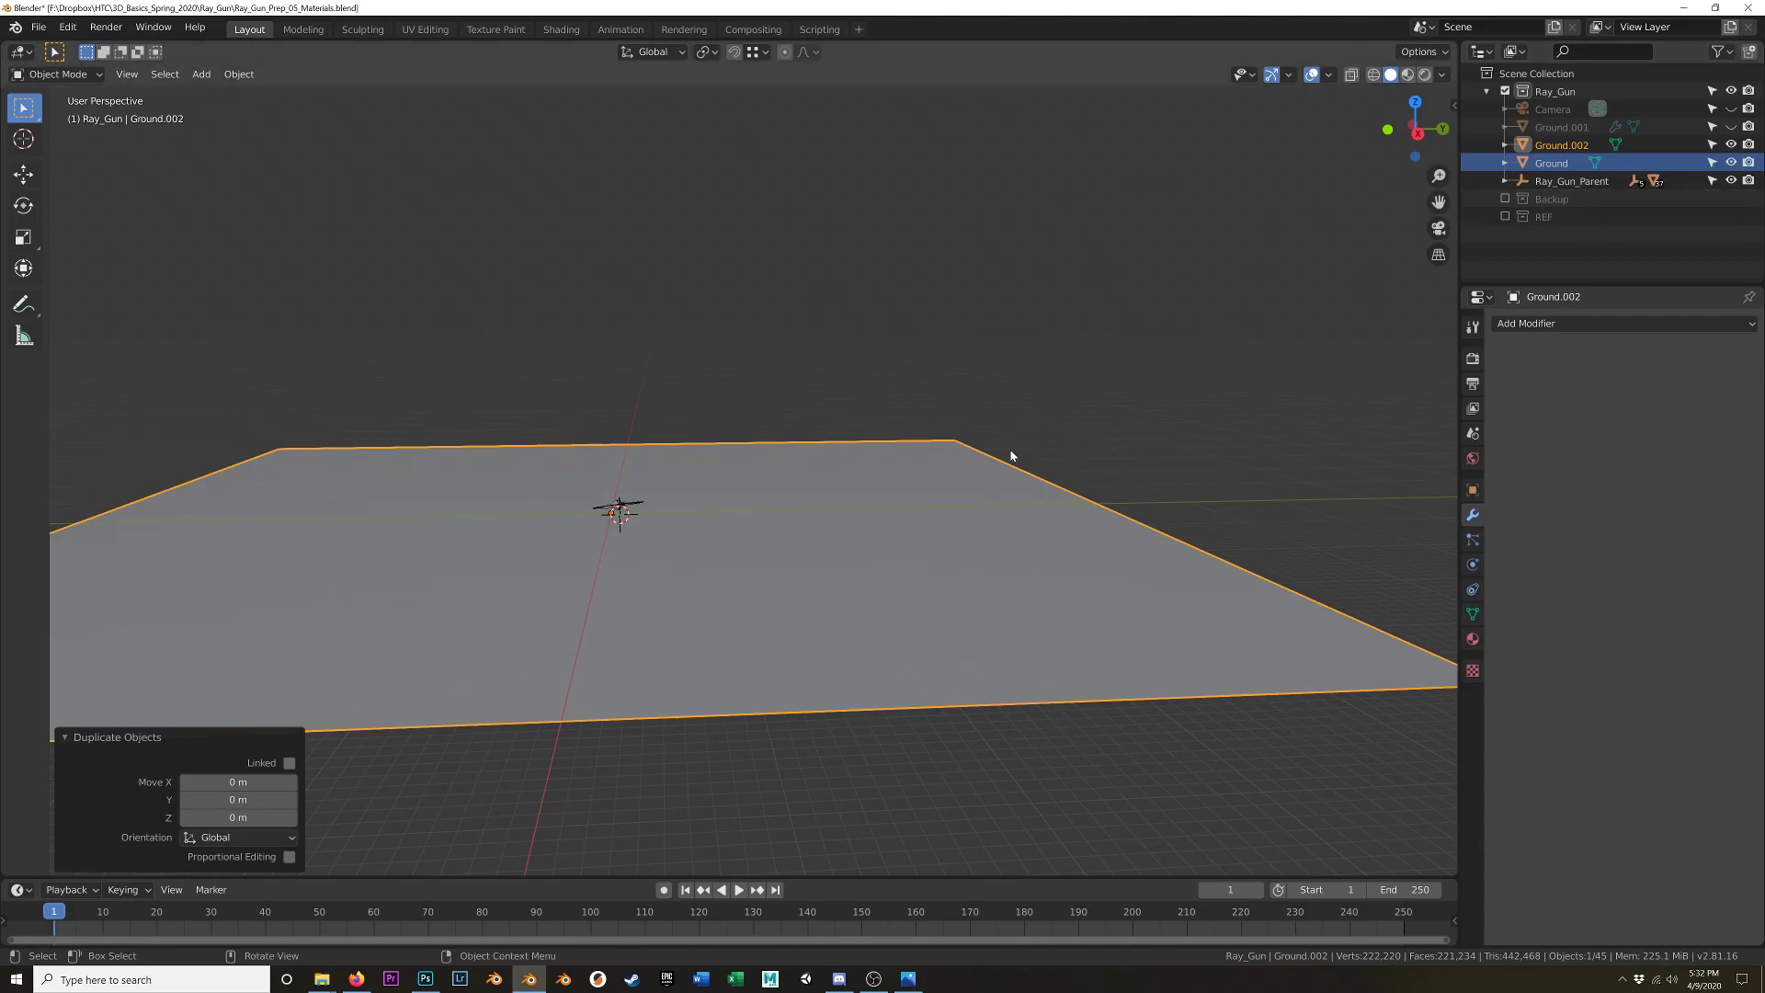
left_click(1731, 162)
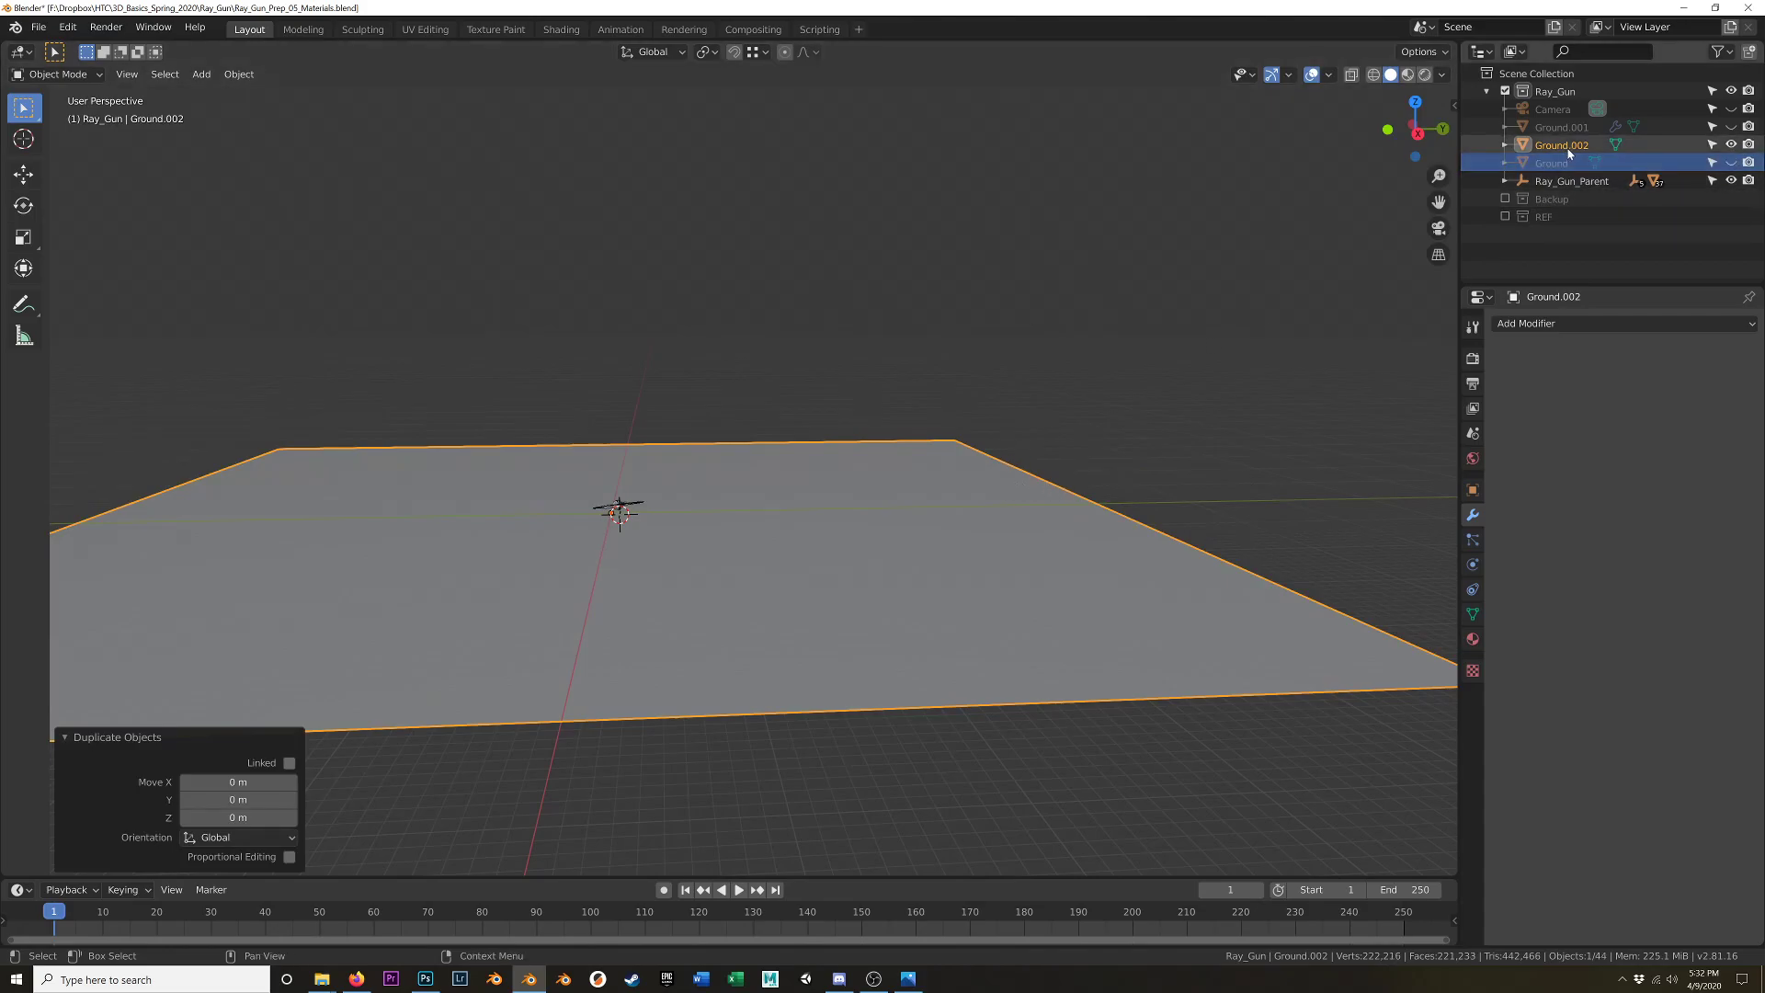
left_click(1565, 147)
- Scale the new ground copy's mesh to 0.5 in Edit Mode
key("Tab")
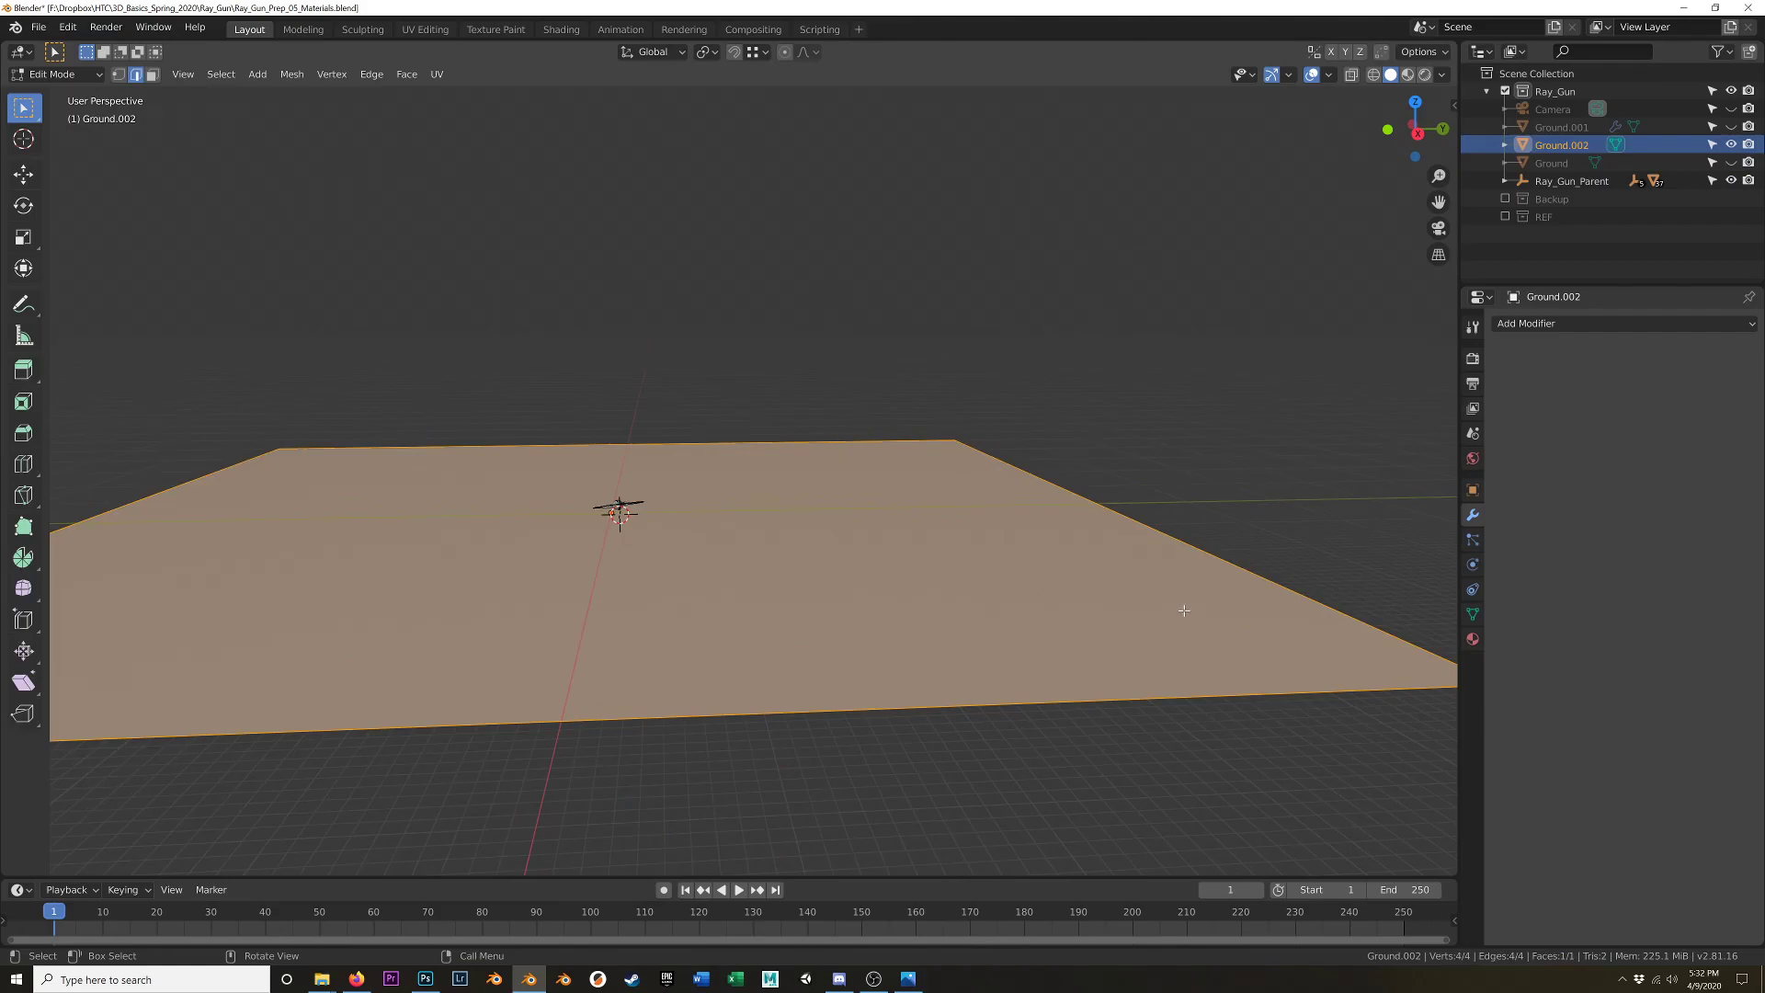
type("s.5")
key("Return")
middle_click_drag(1182, 610, 880, 565)
scroll(713, 544, "up", 2)
key("Tab")
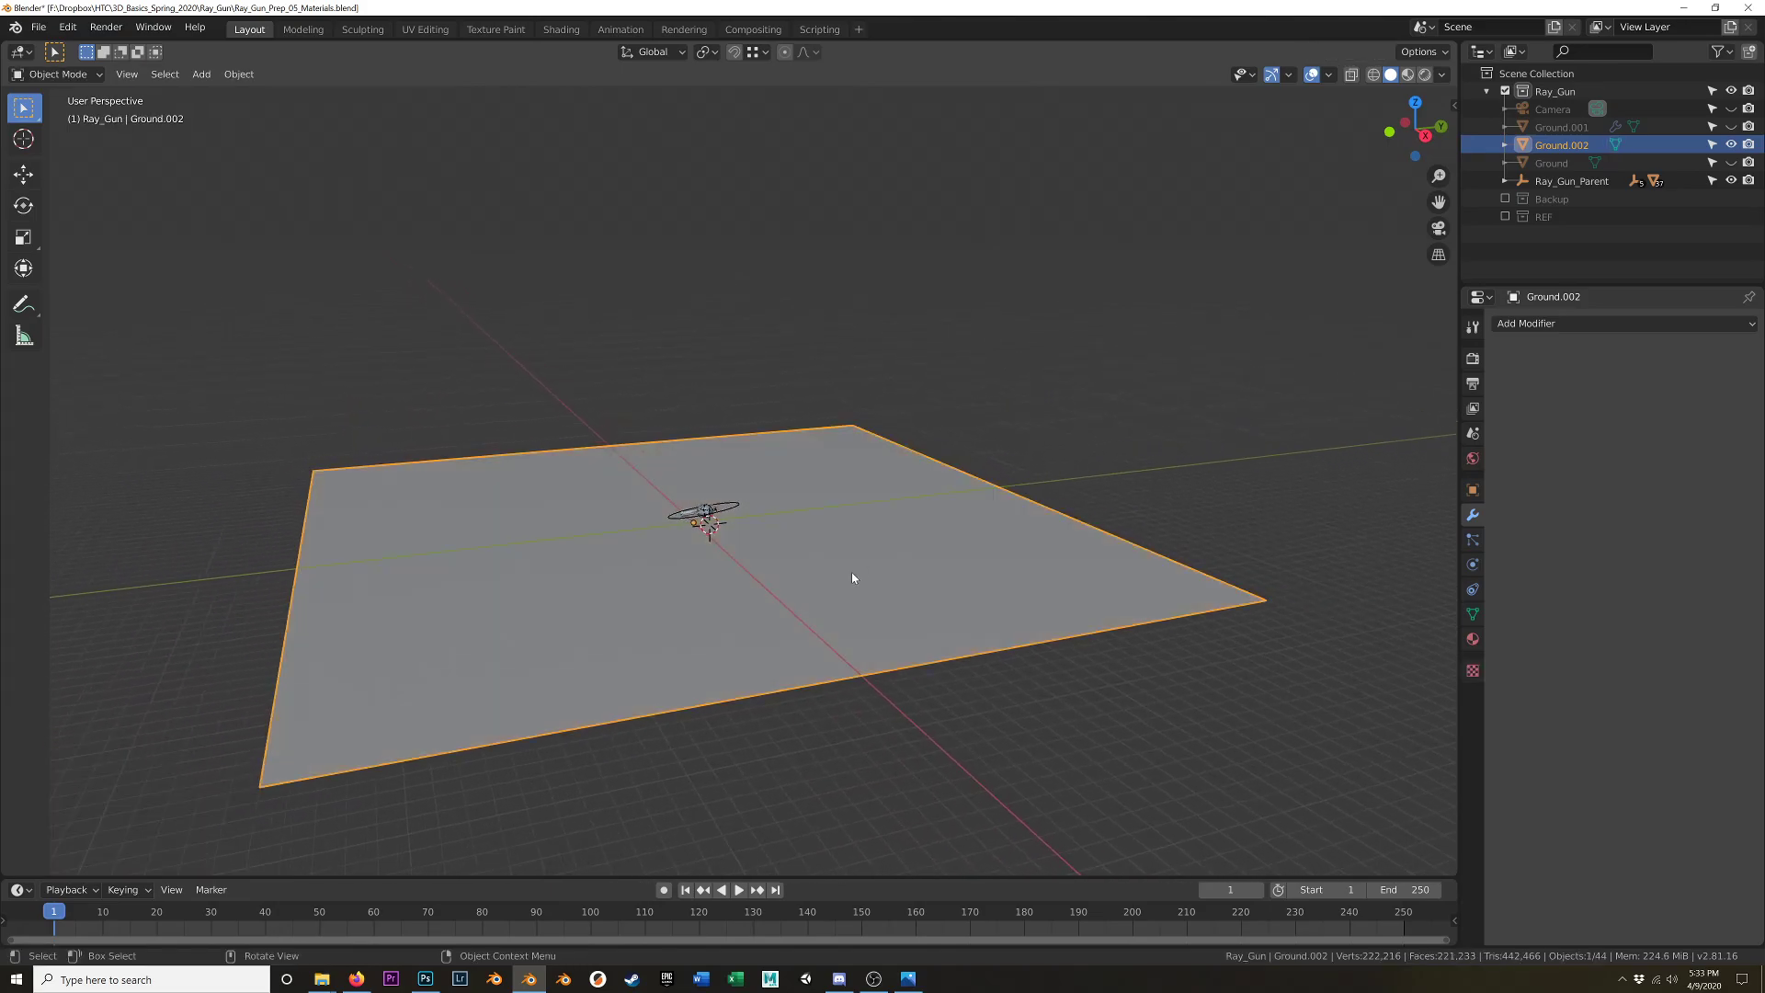
key("Tab")
key("Tab")
- Duplicate the smaller ground plane in place and rotate the copy 90° about X to stand it upright
key("shift+d")
right_click(849, 487)
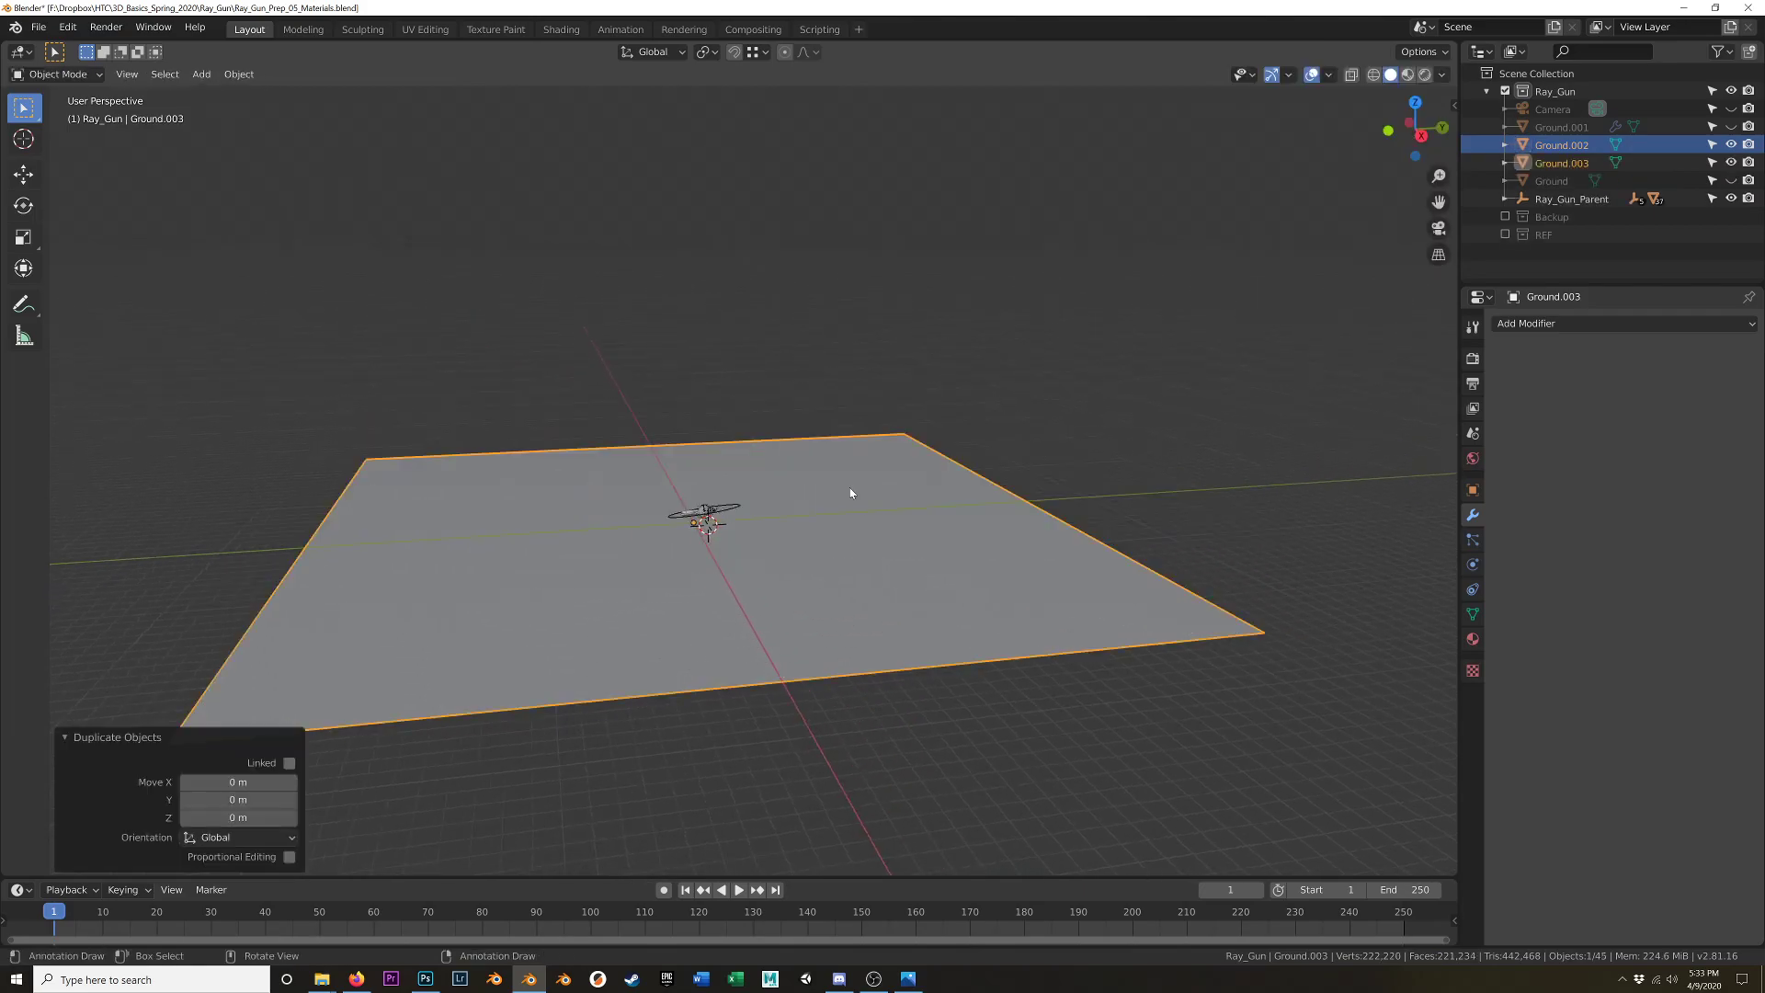
key("r")
key("x")
key("9")
key("0")
key("Return")
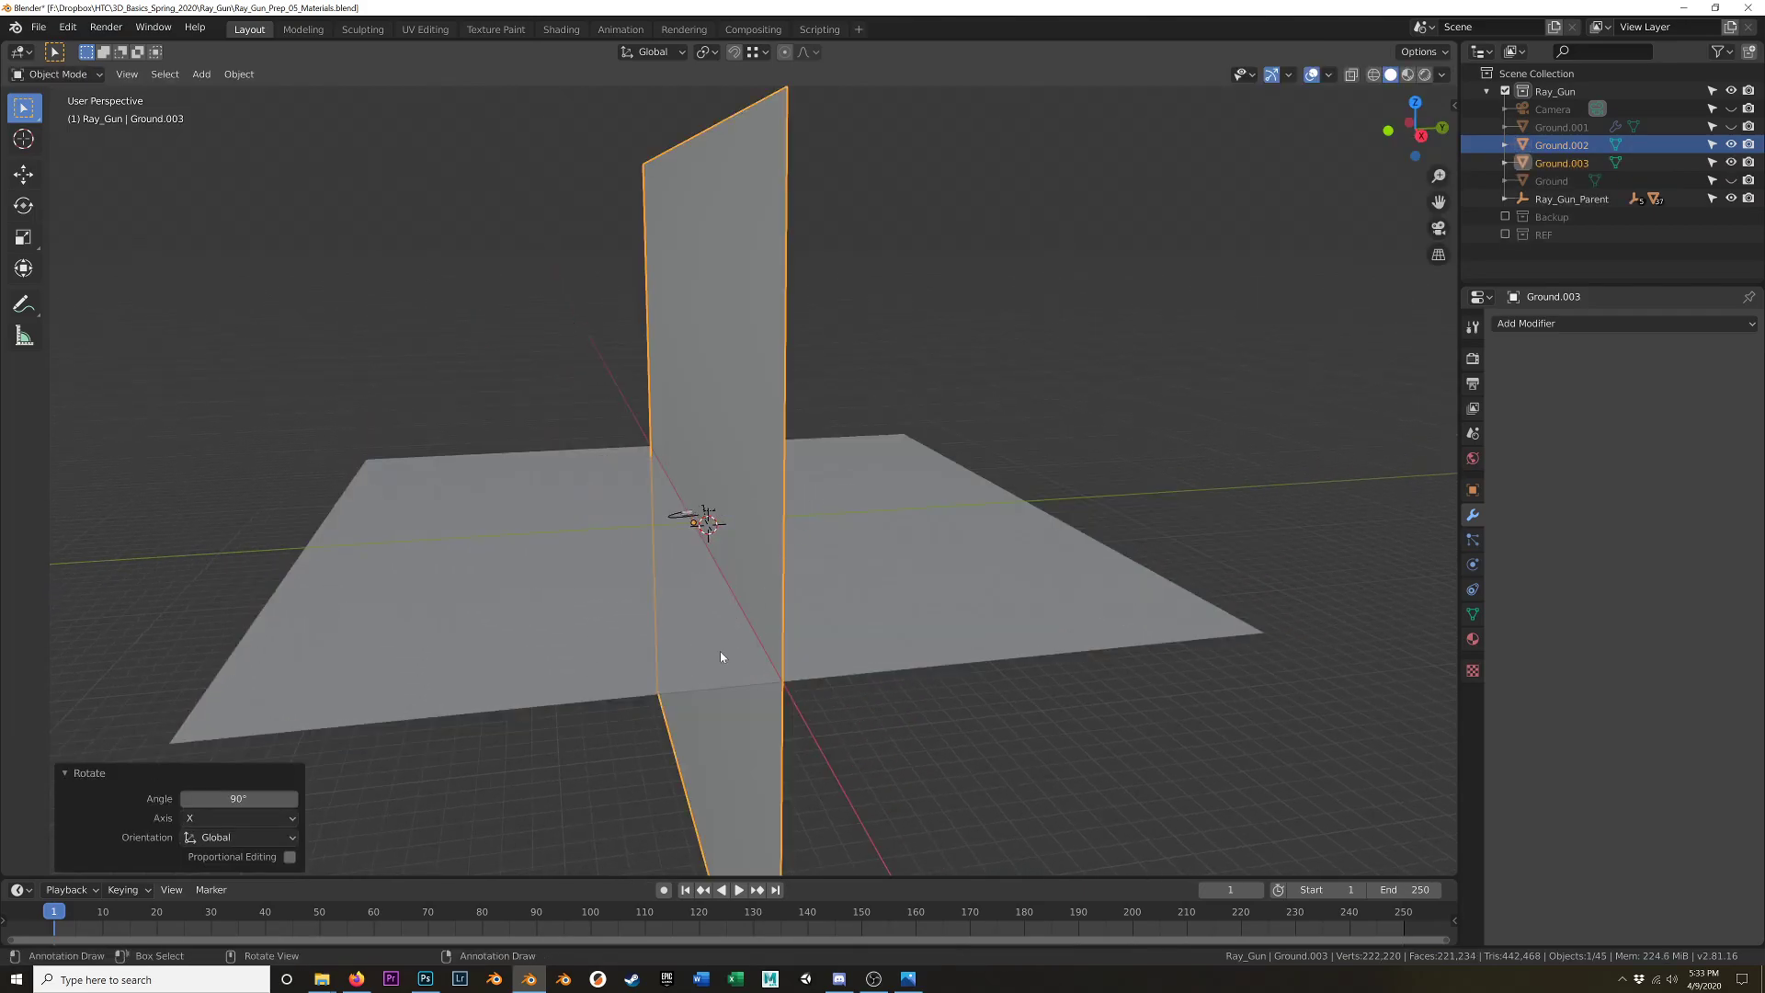
- Move the upright plane 28 m along Y to place it behind the ray gun as a separate wall
key("g")
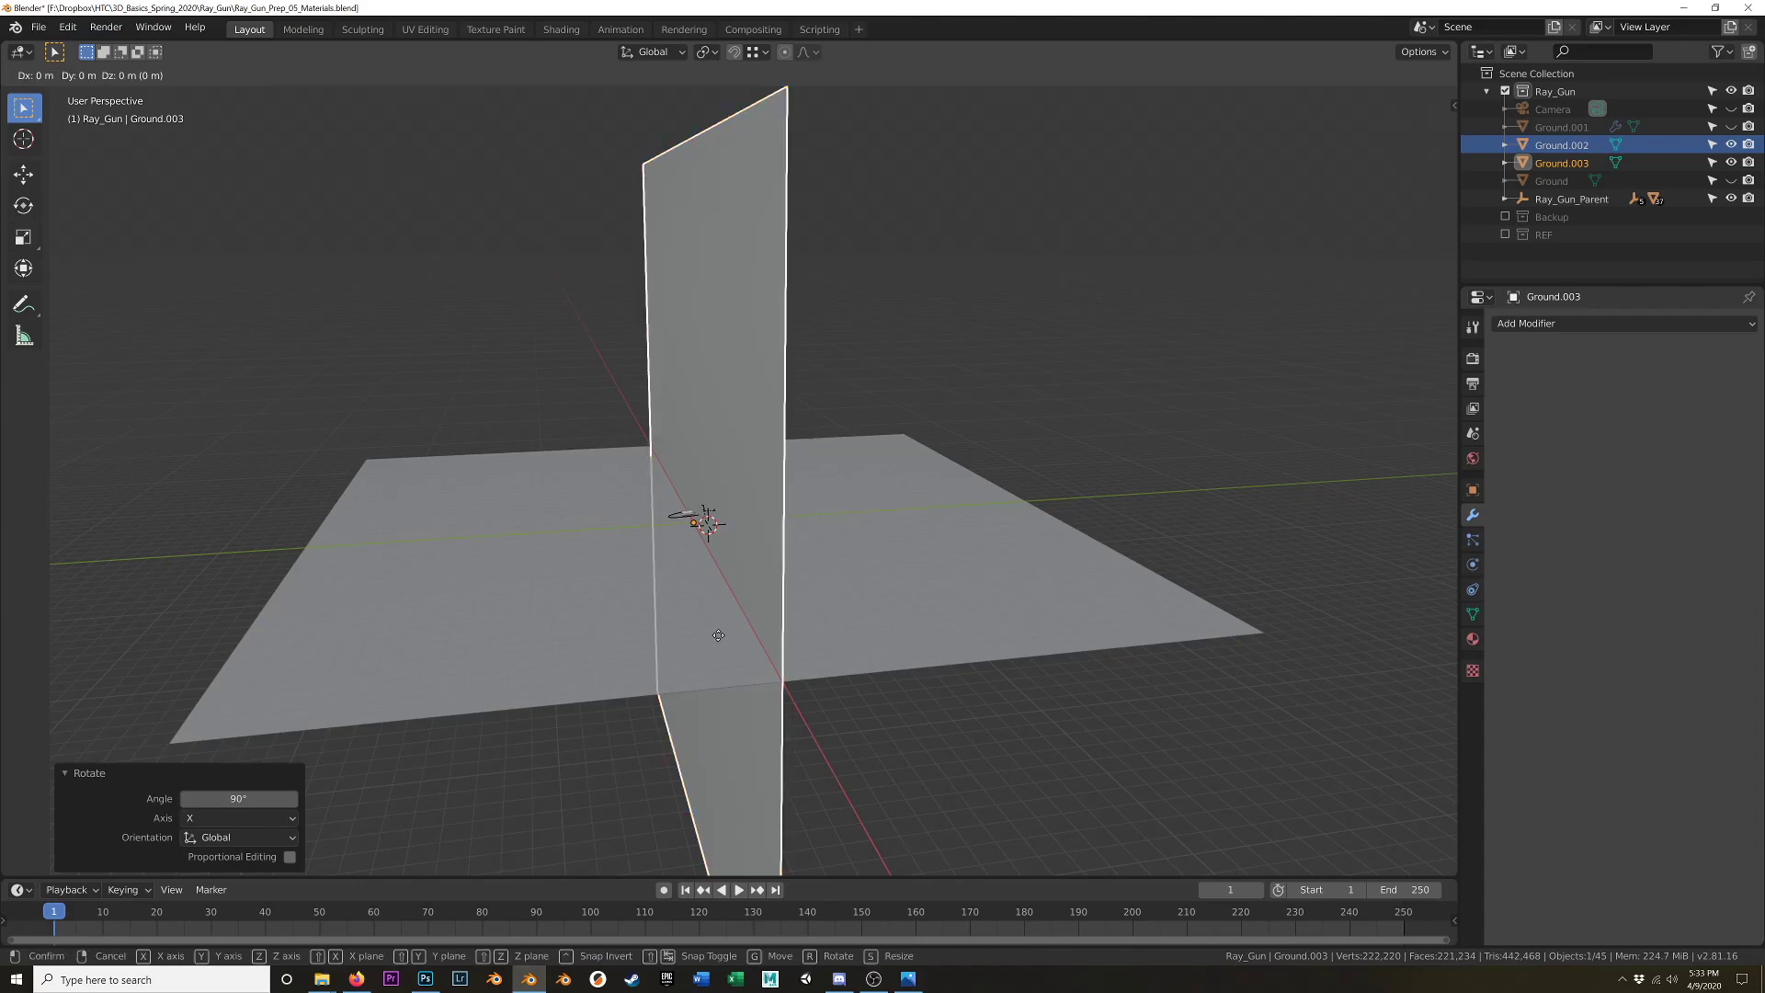
key("y")
left_click(1072, 607)
middle_click_drag(1071, 607, 1031, 612)
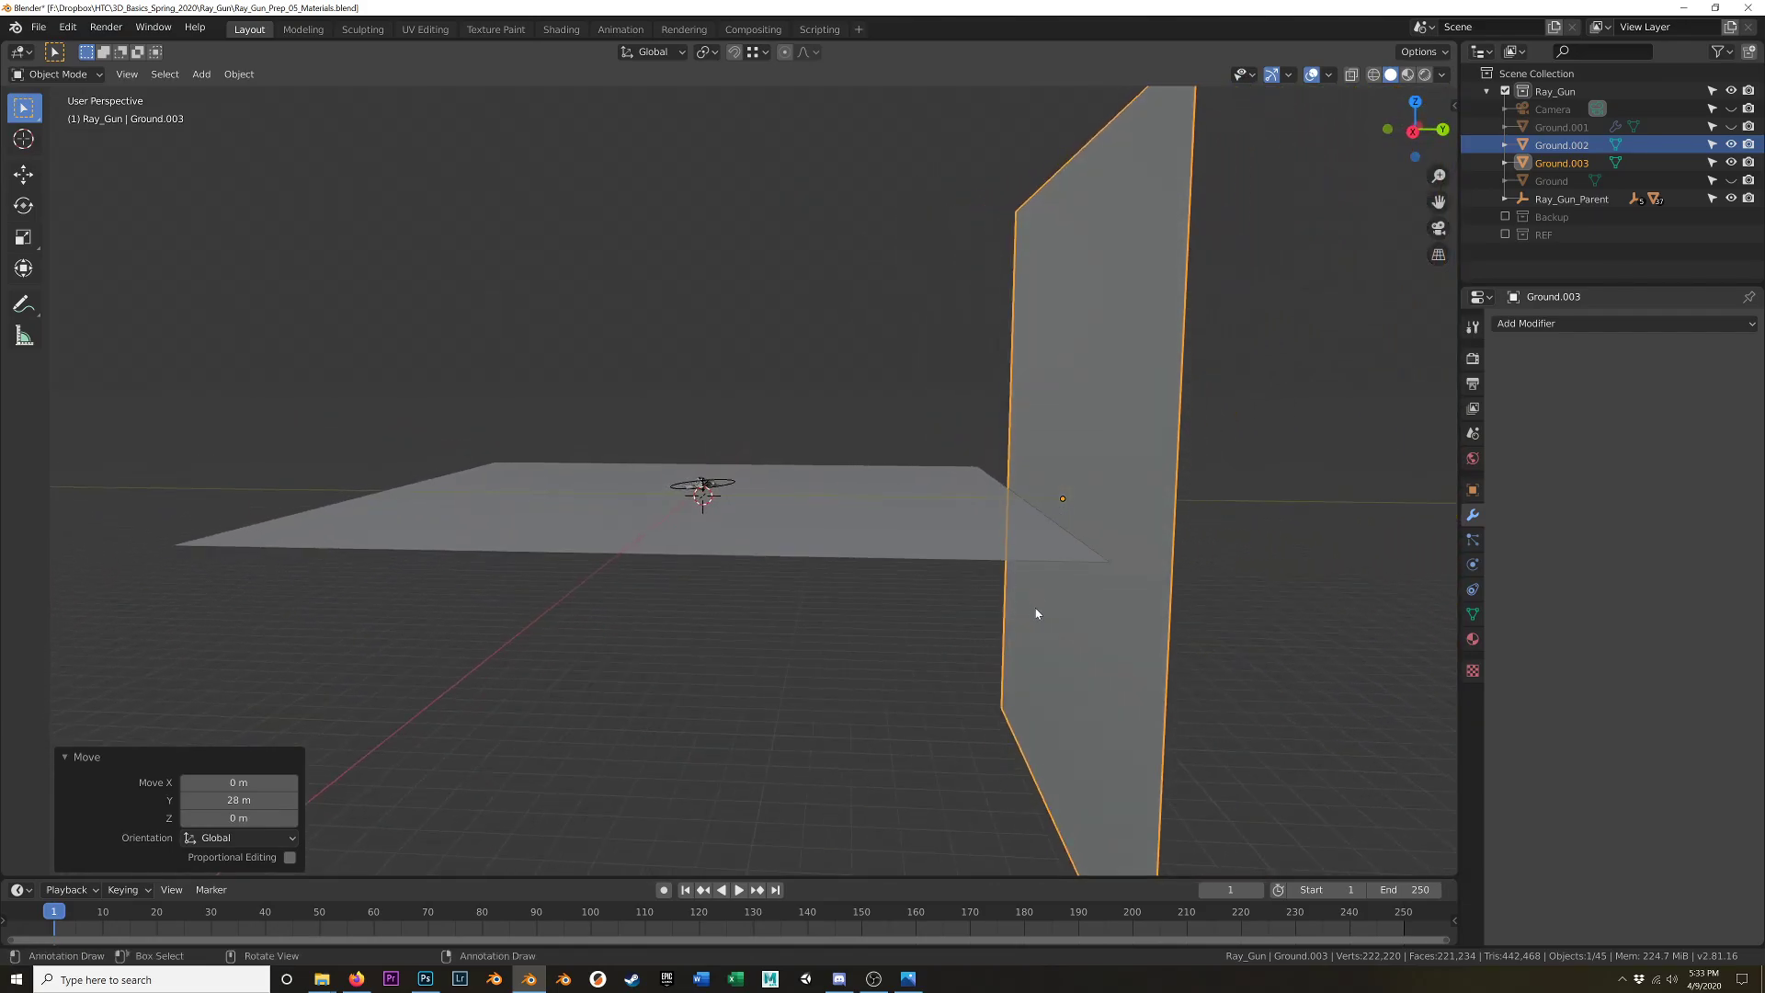
- Switch to the Lighting_REF folder and view the reference photos Product_Lighting_07.jpg and Product_Lighting_02.jpg
key("alt+Tab")
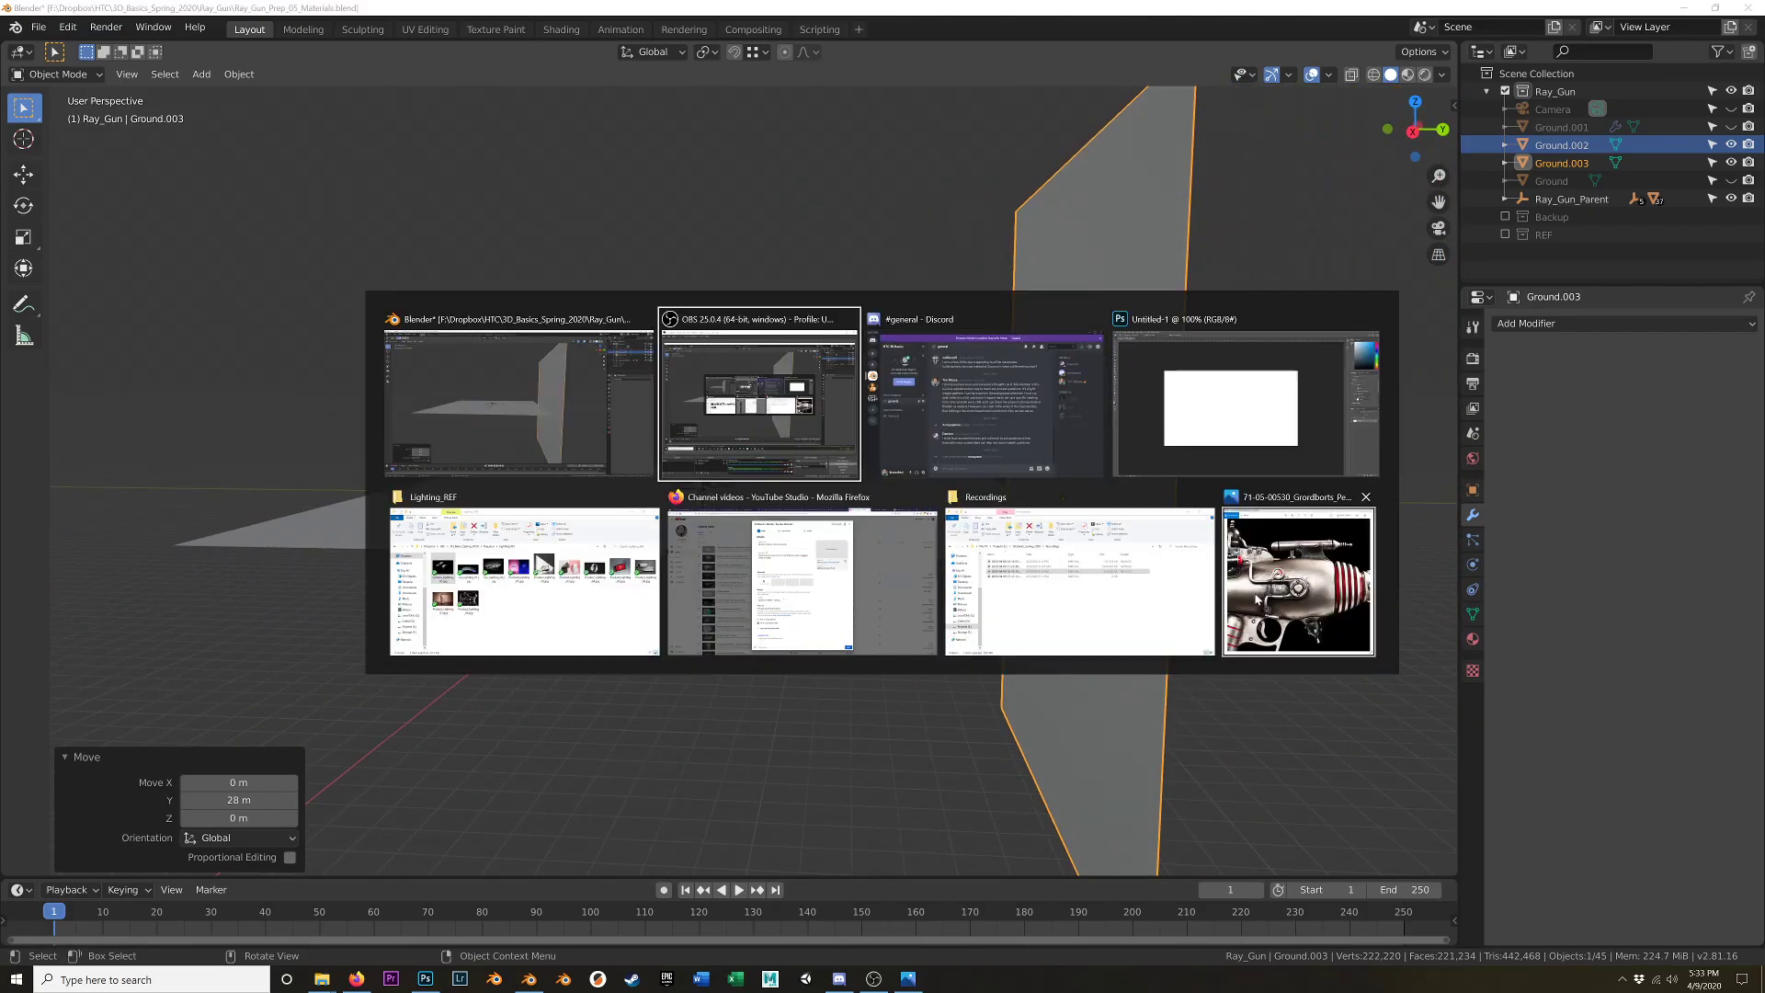
left_click(587, 591)
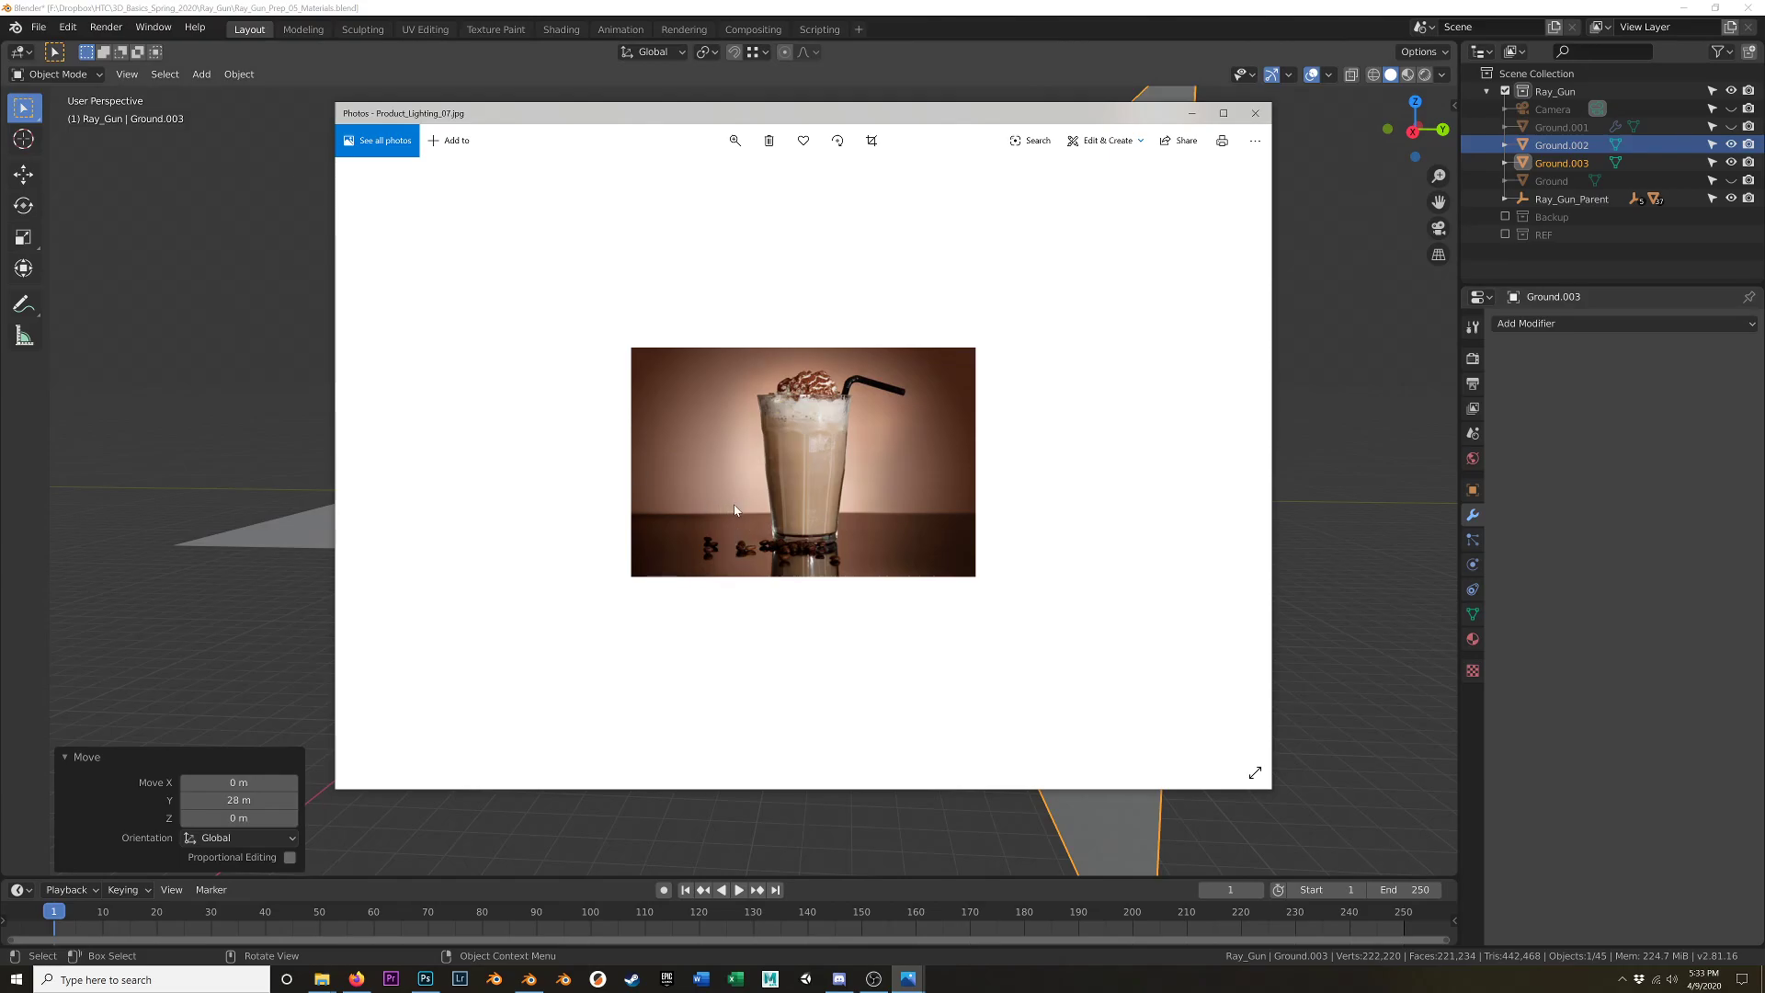
left_click(1255, 113)
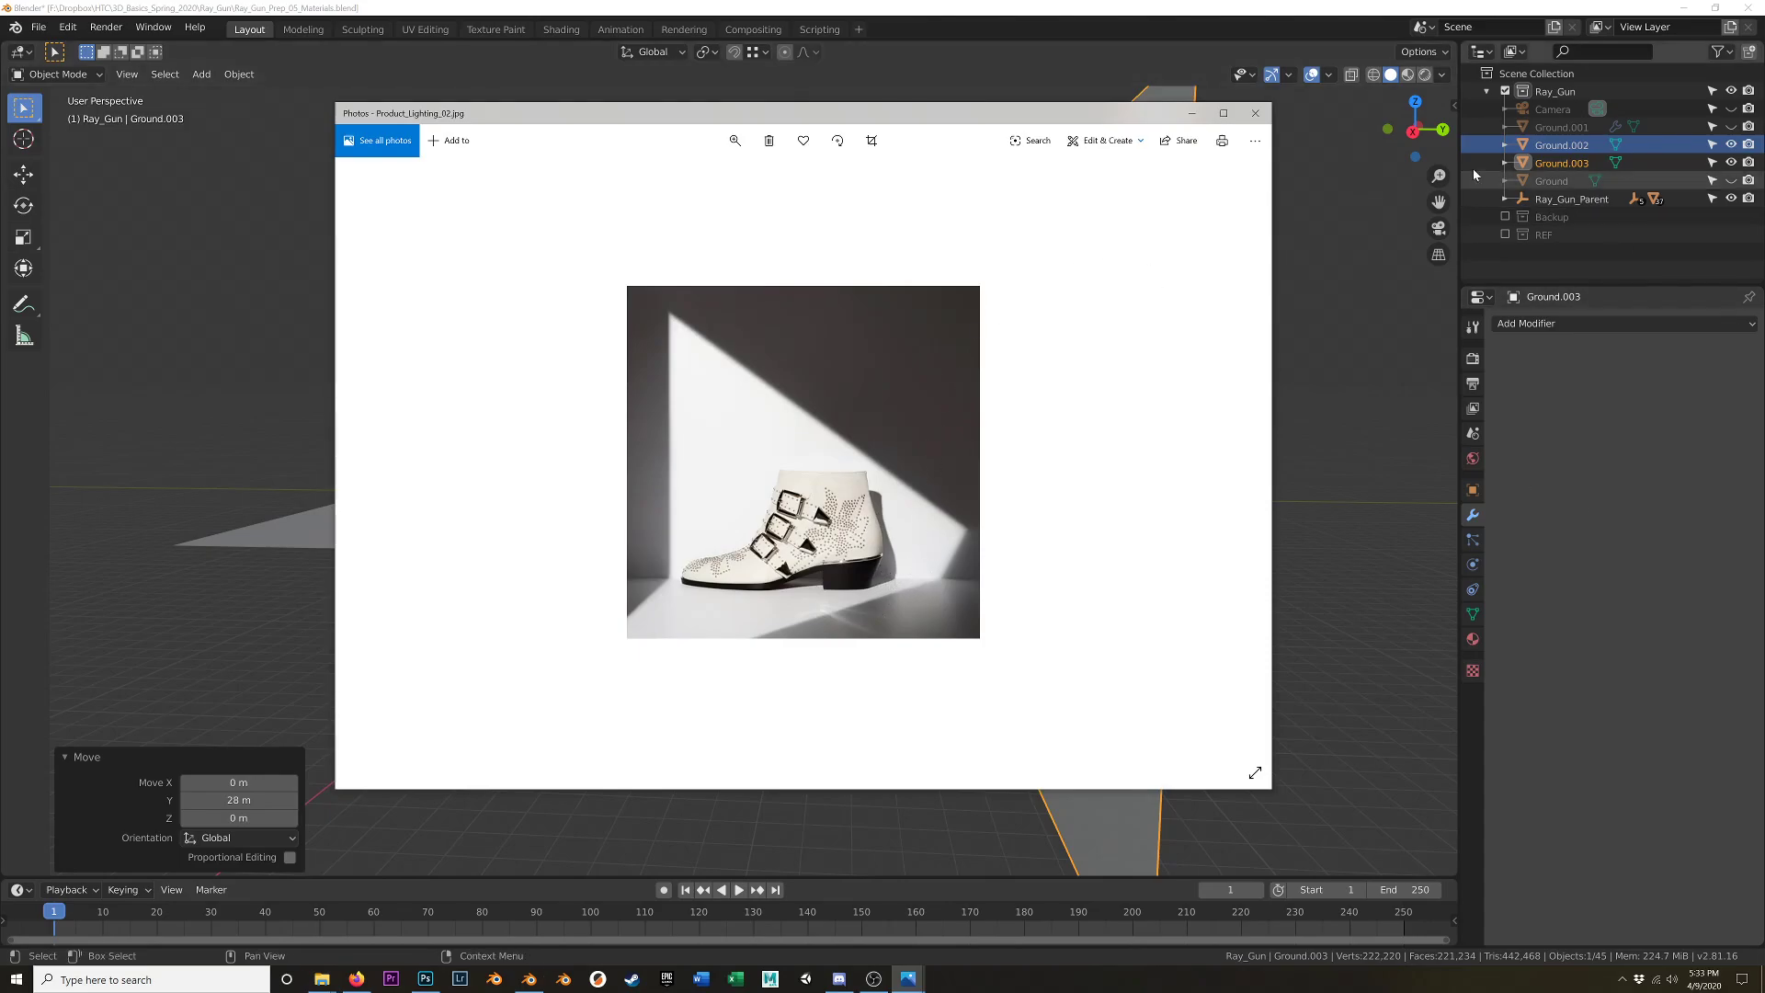
- View the backpack reference photo Product_Lighting_03.jpg and return to the ray gun scene with its upright wall
left_click(1255, 112)
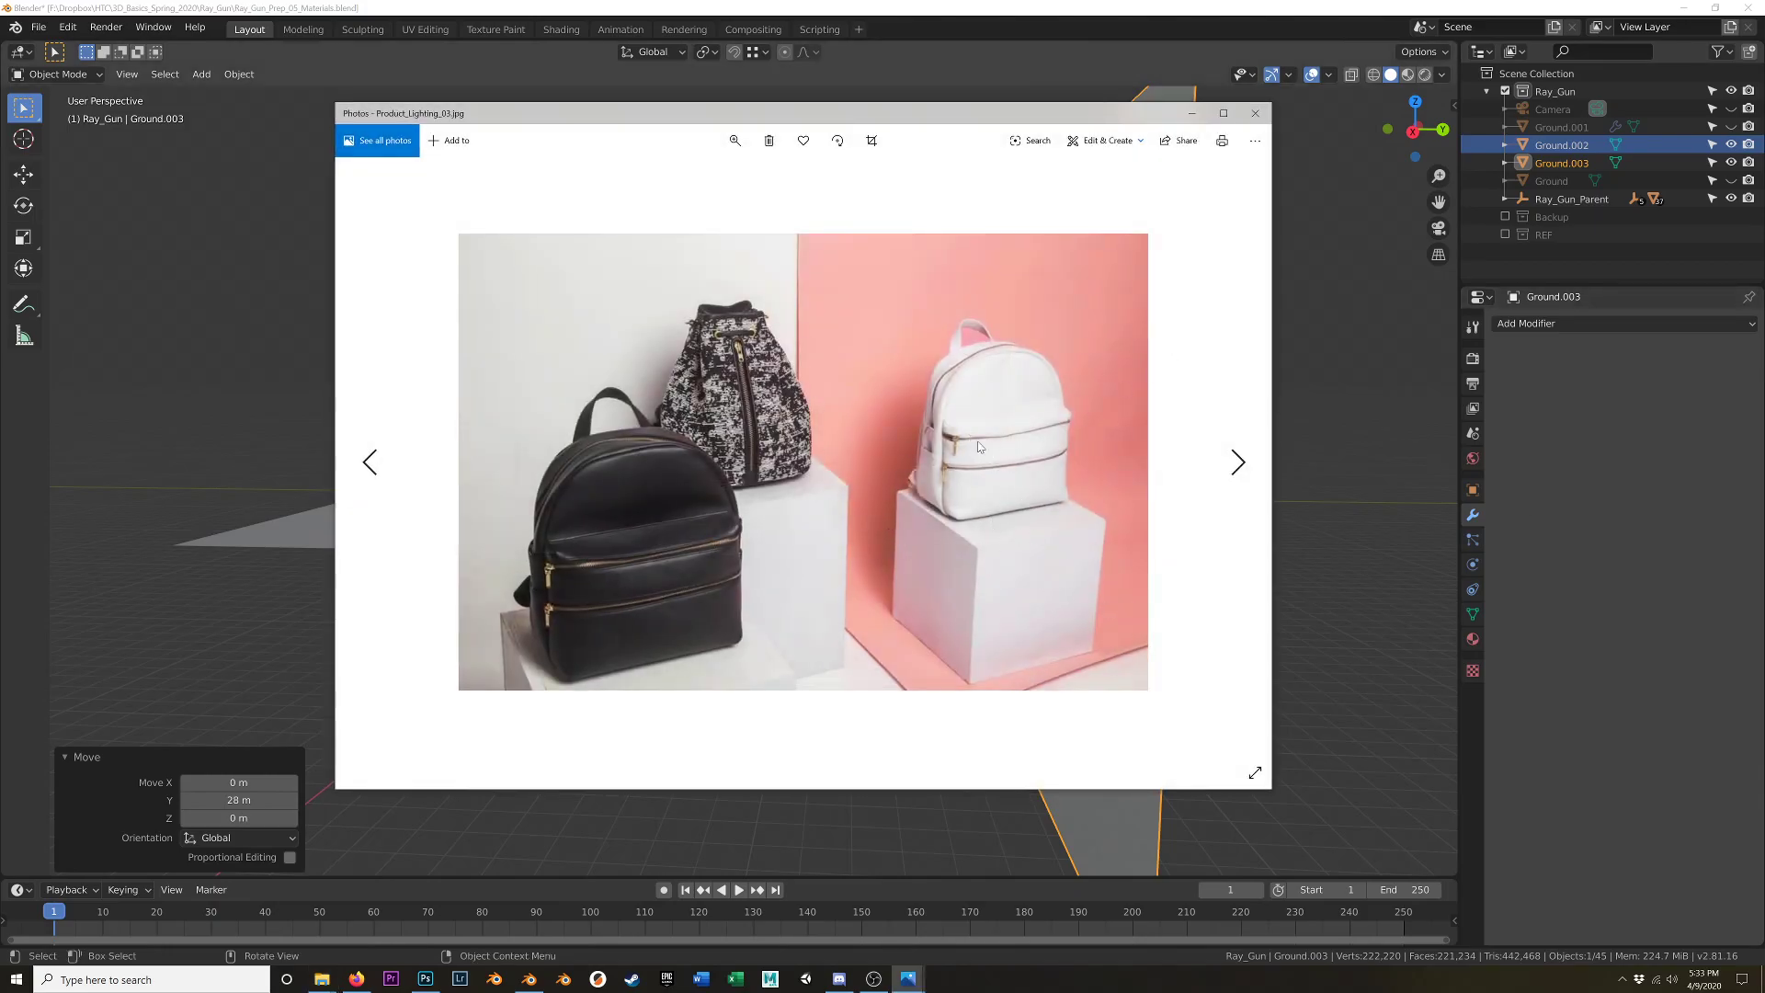
left_click(1250, 119)
middle_click_drag(788, 485, 983, 496)
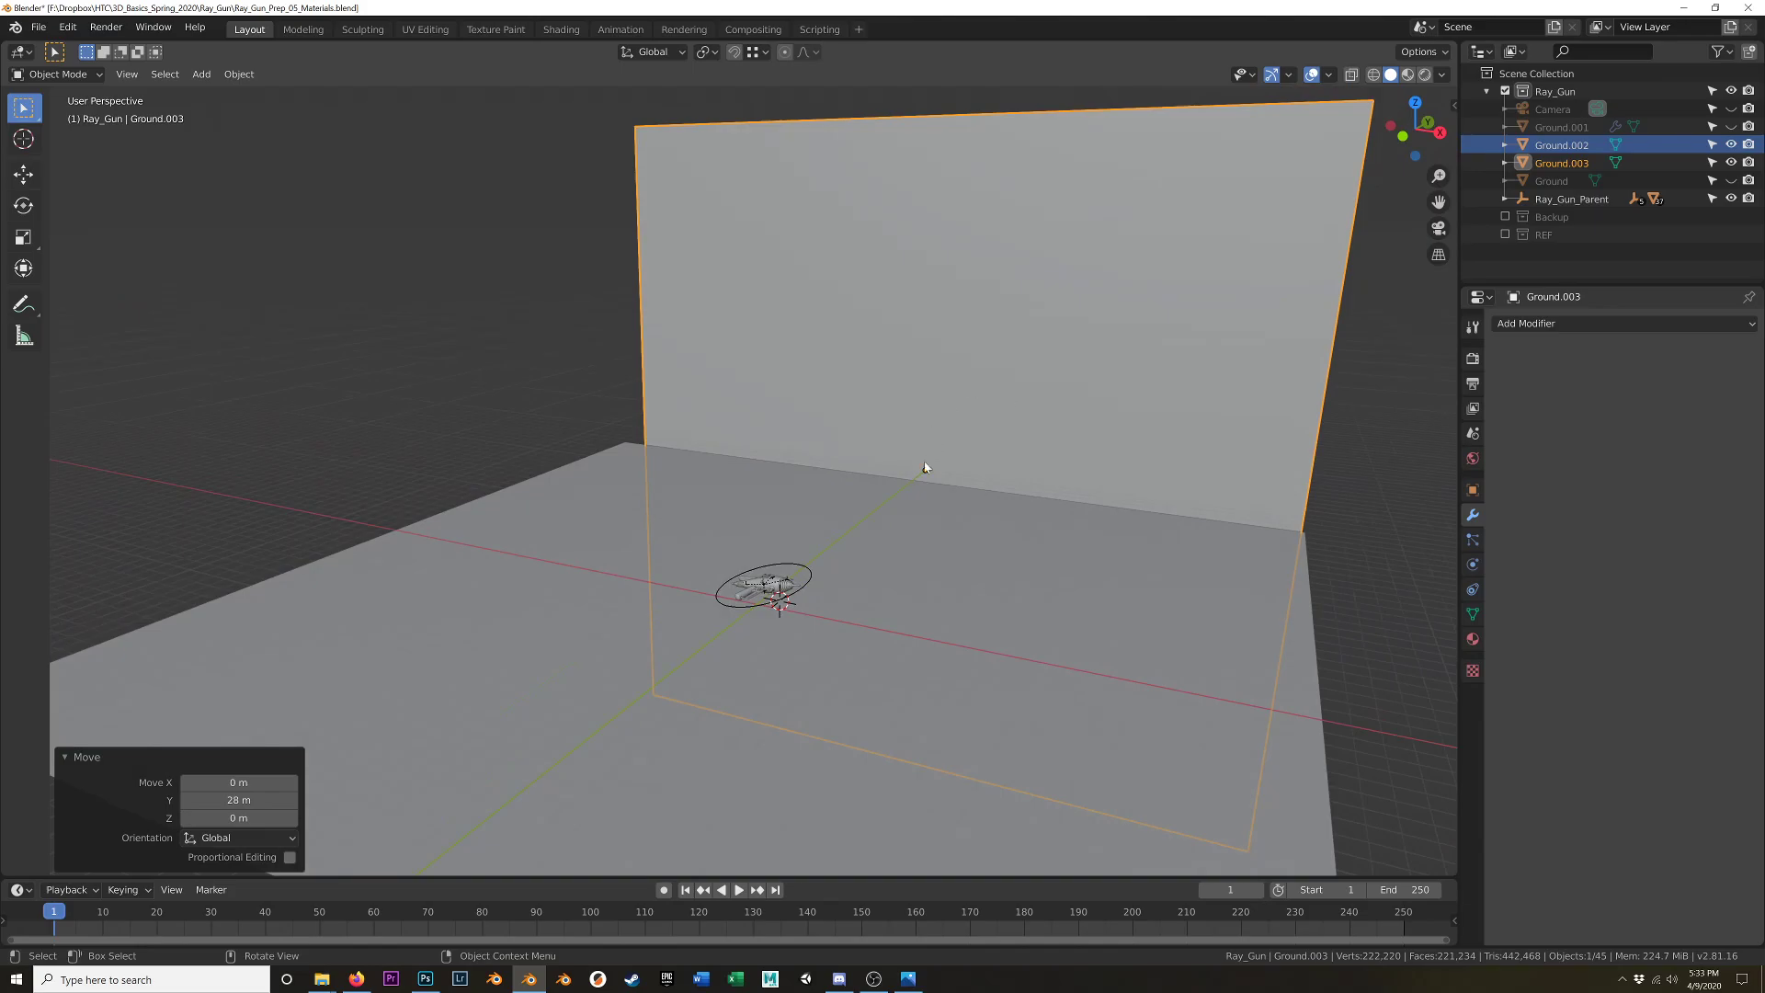
scroll(895, 531, "up", 4)
middle_click_drag(916, 514, 1008, 498)
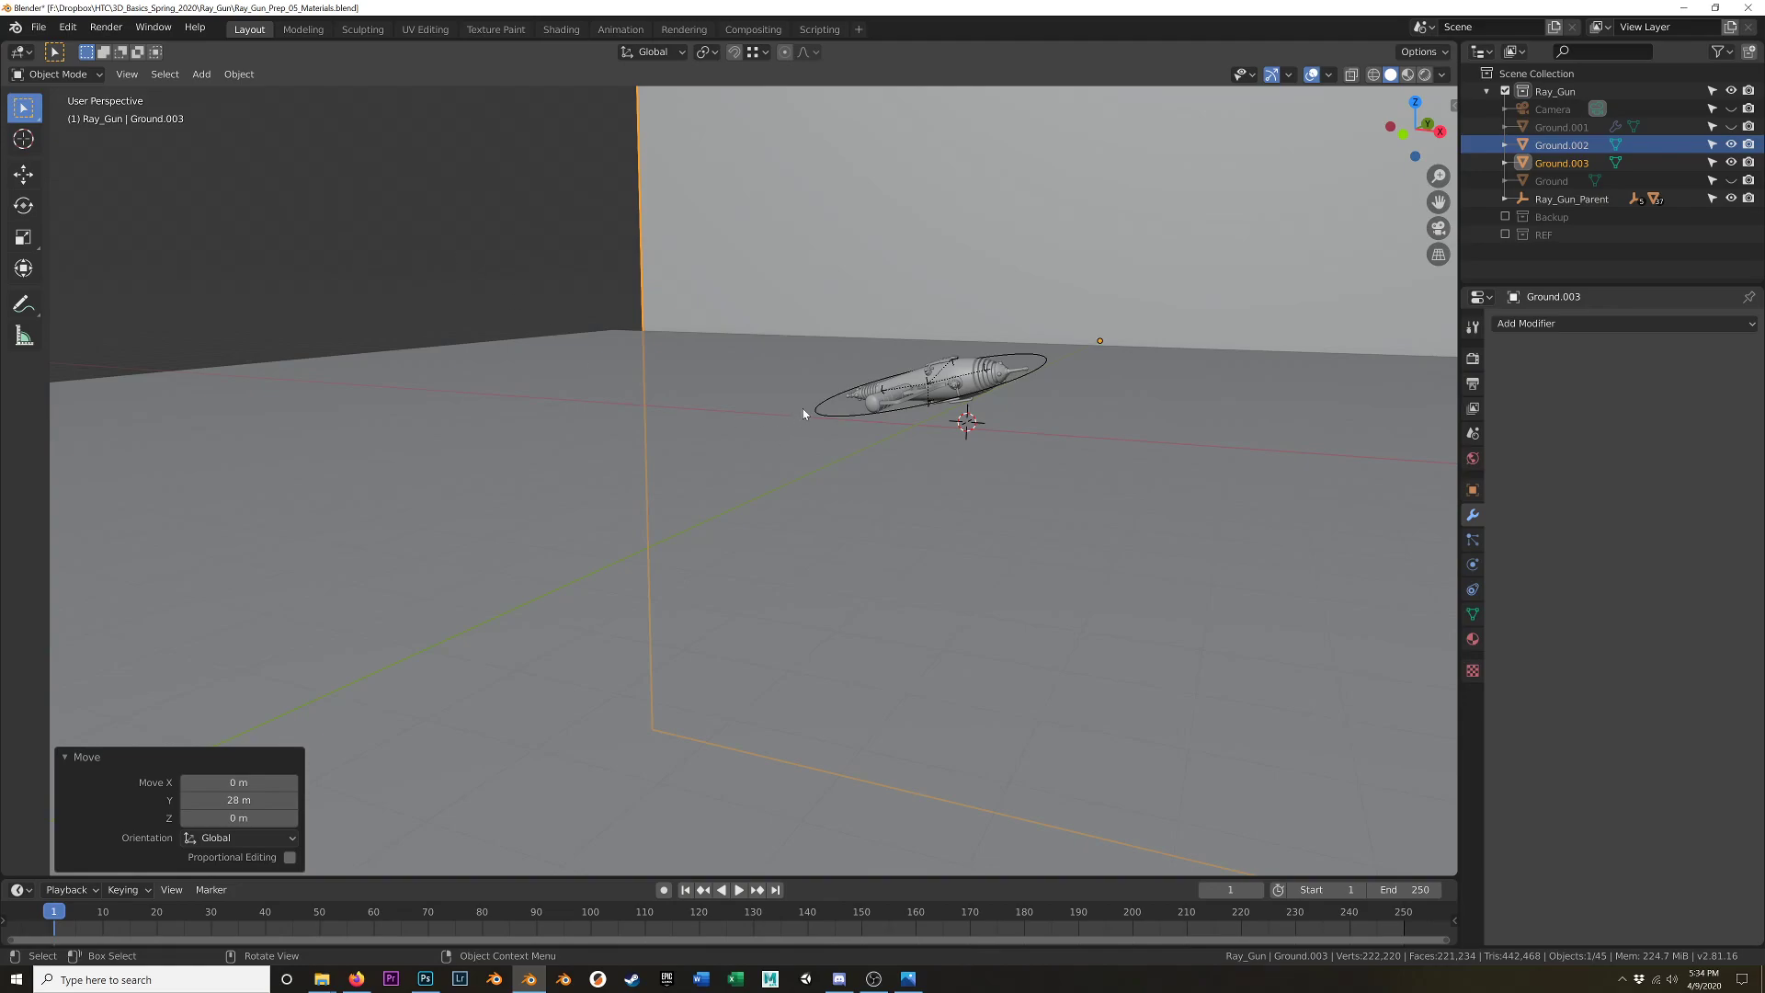
- Add a spot light near the ray gun and raise it about 4.03 m along Z
key("shift+a")
mouse_move(821, 607)
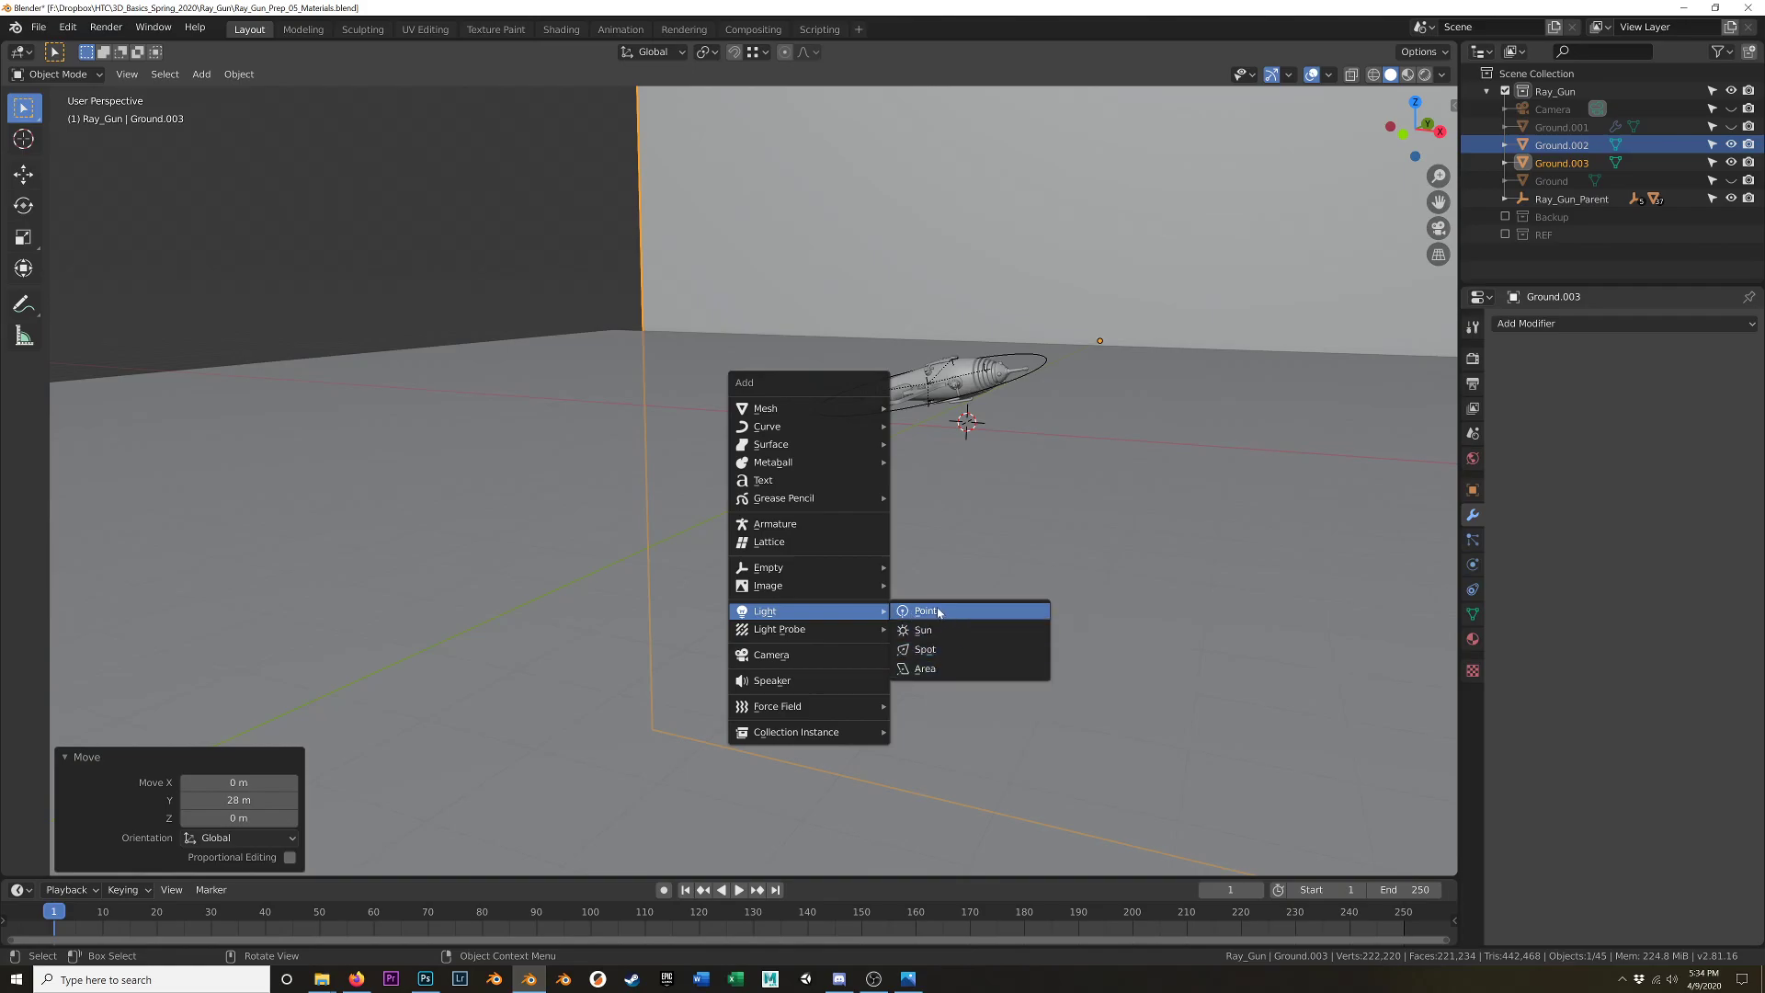
left_click(973, 649)
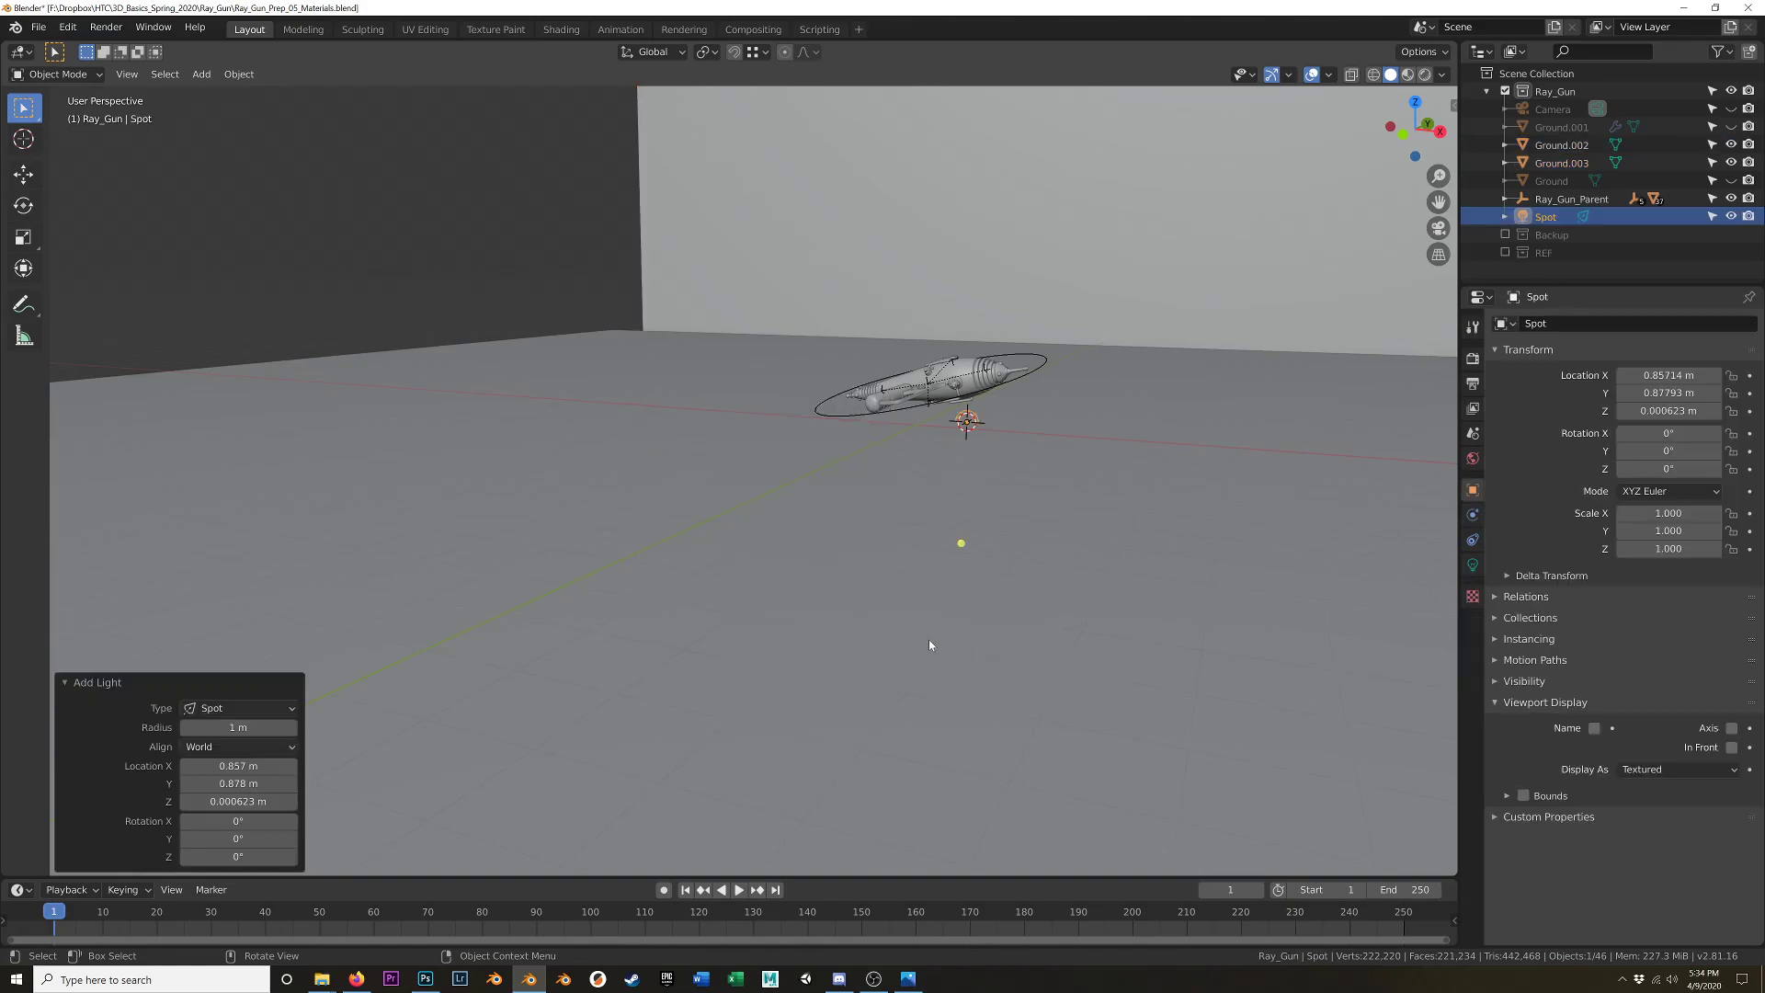
scroll(895, 509, "down", 2)
scroll(895, 509, "up", 6)
scroll(902, 459, "down", 3)
middle_click_drag(924, 440, 899, 548, "shift")
scroll(924, 482, "down", 4)
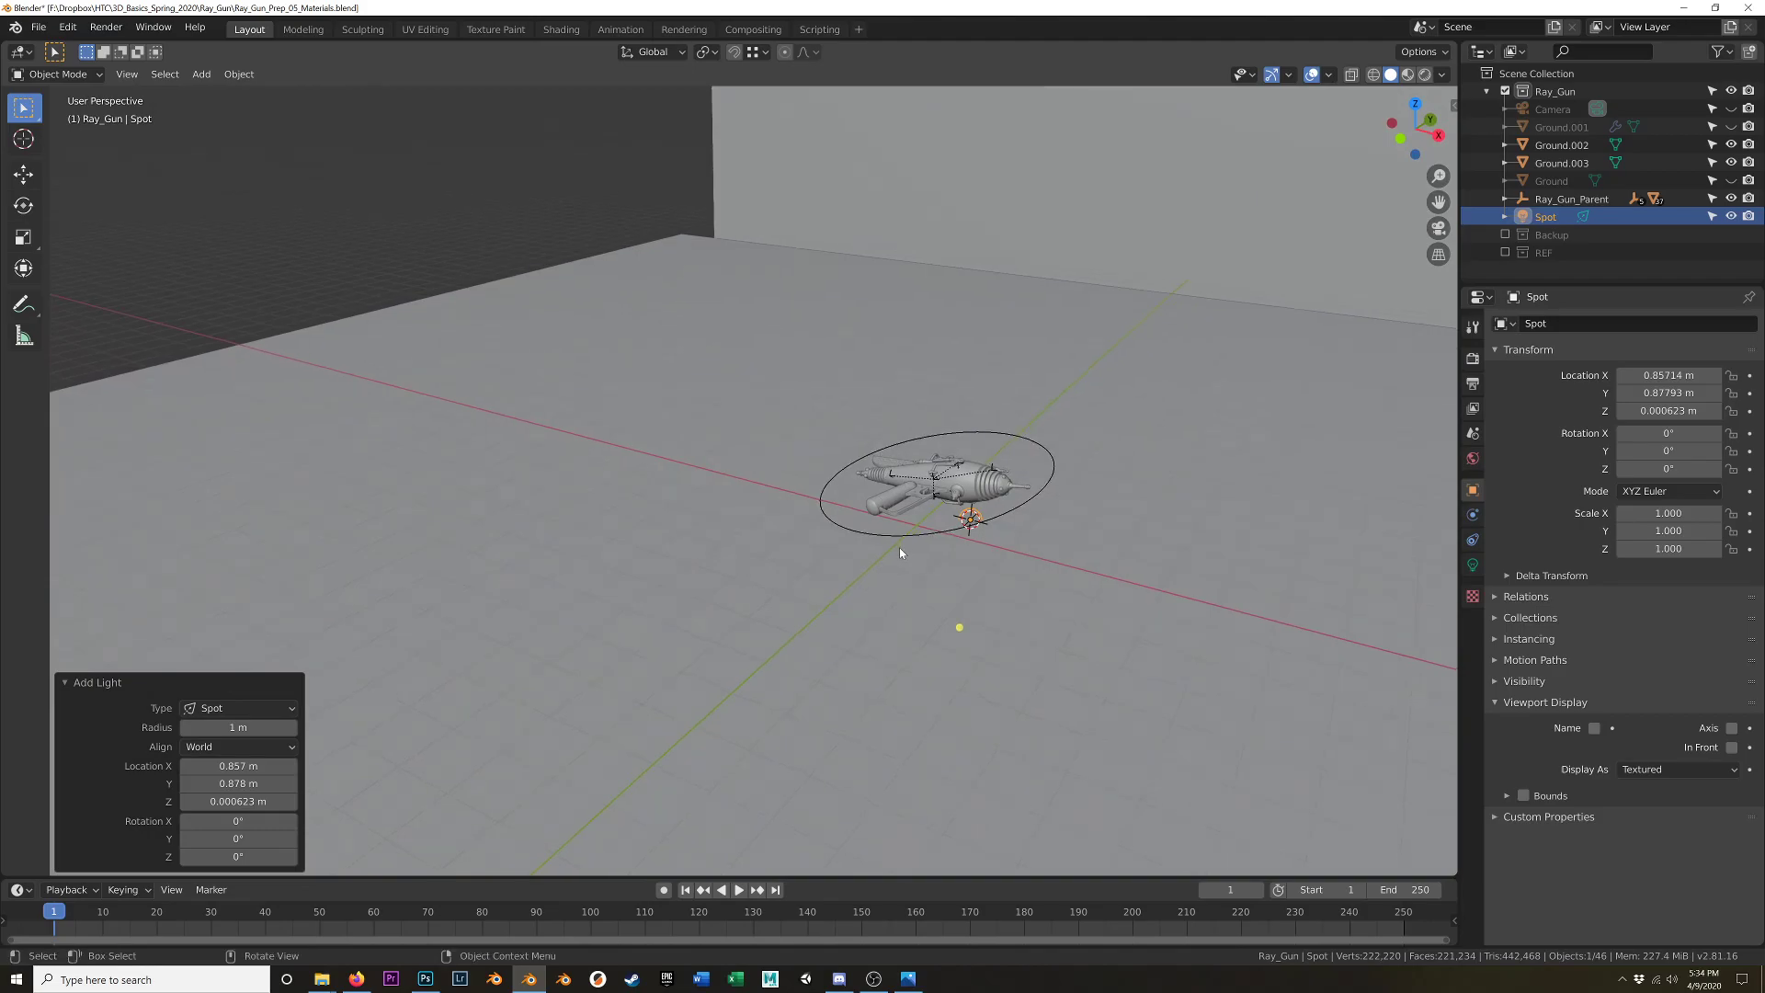
key("g")
key("z")
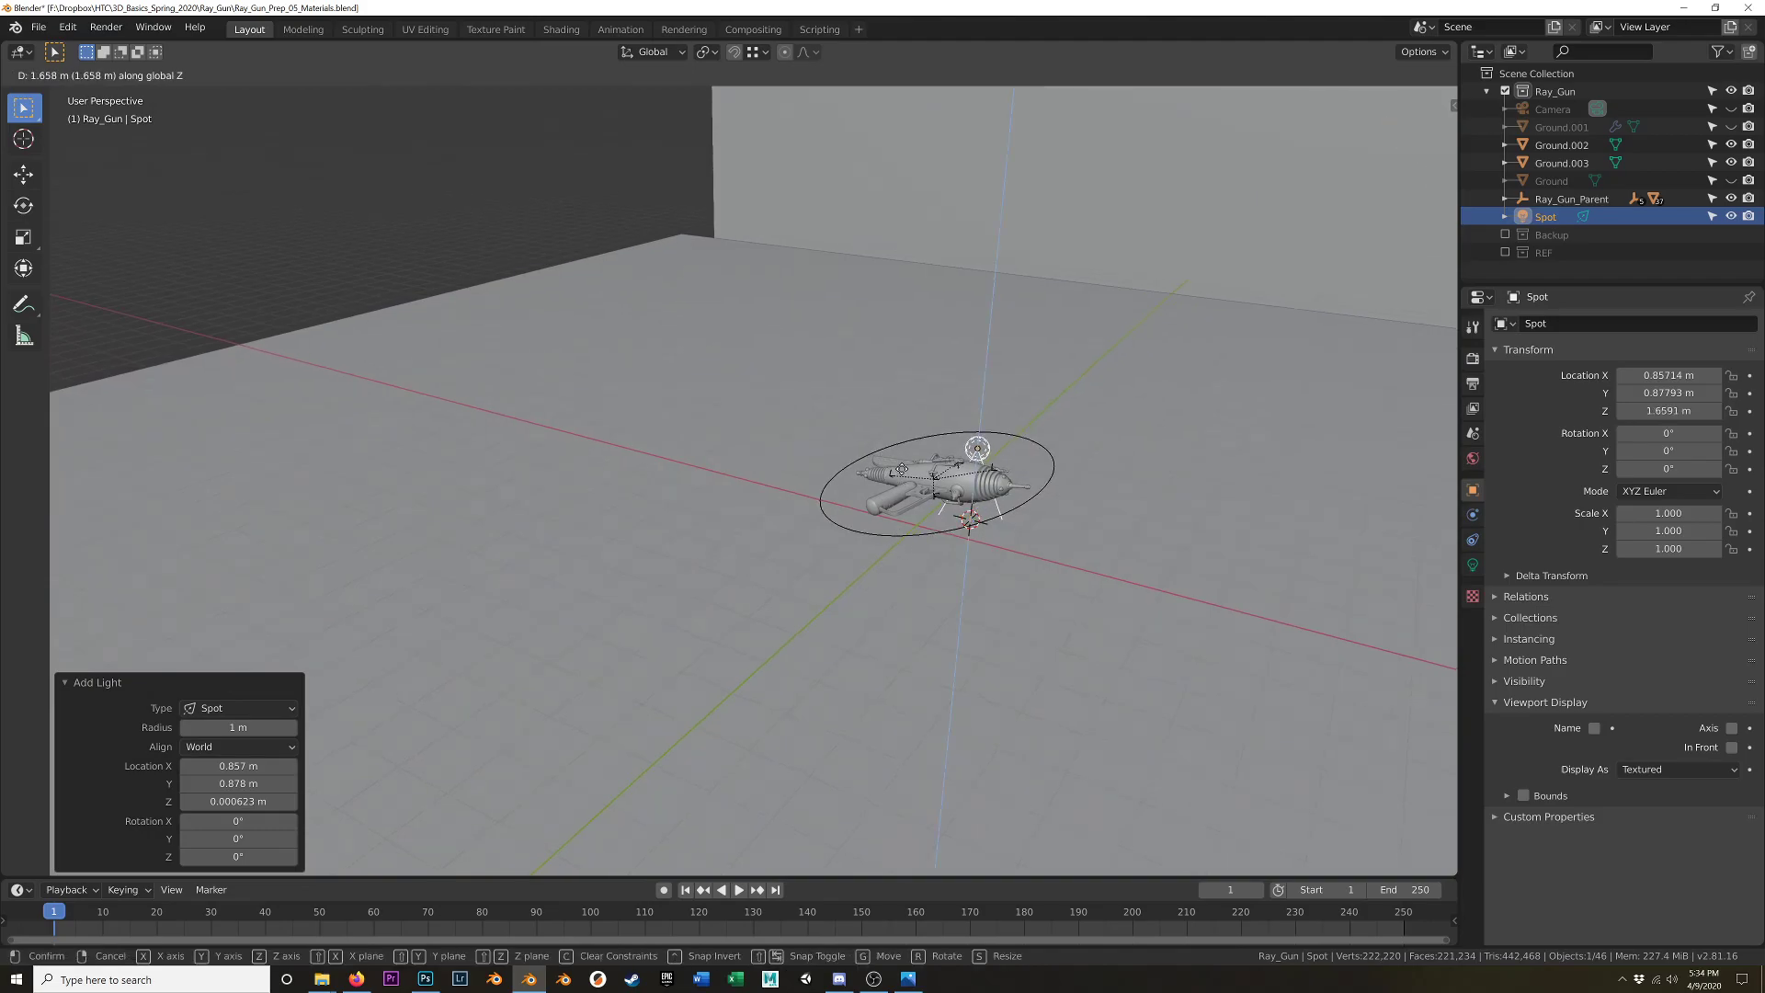
left_click(890, 361)
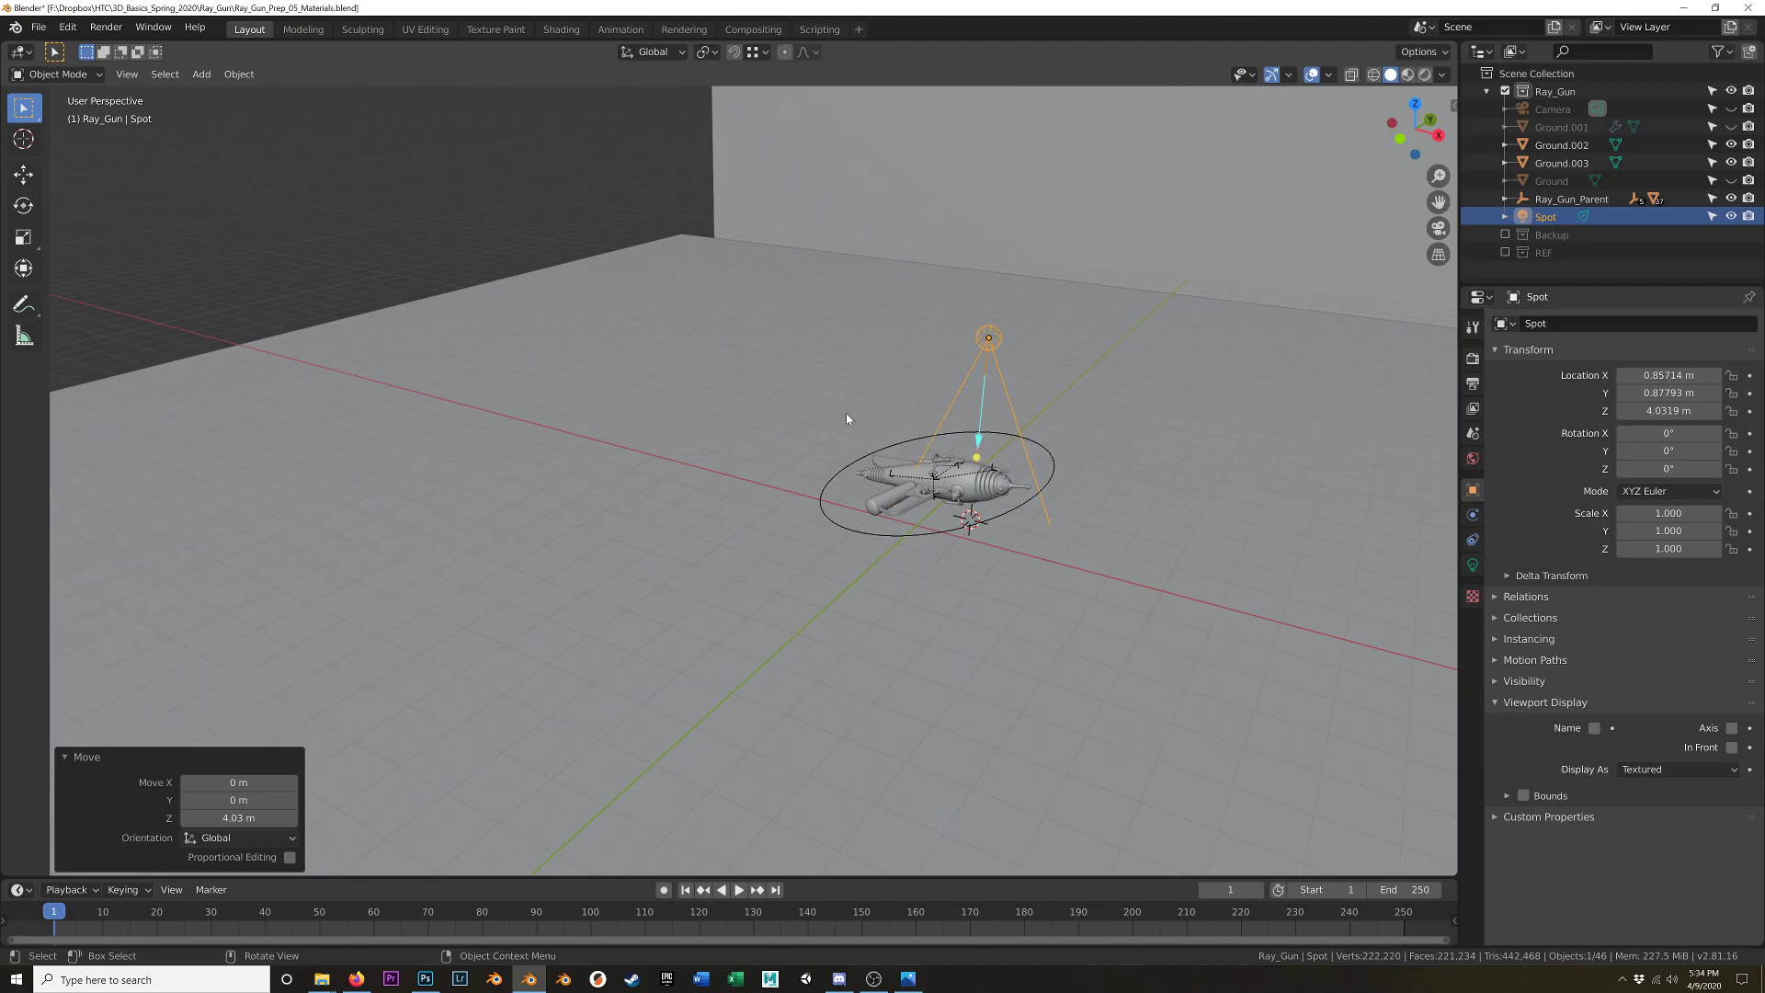
- From the top view, move the spot light about -7.08 m along X and 3.32 m along Y
key("KP_7")
key("g")
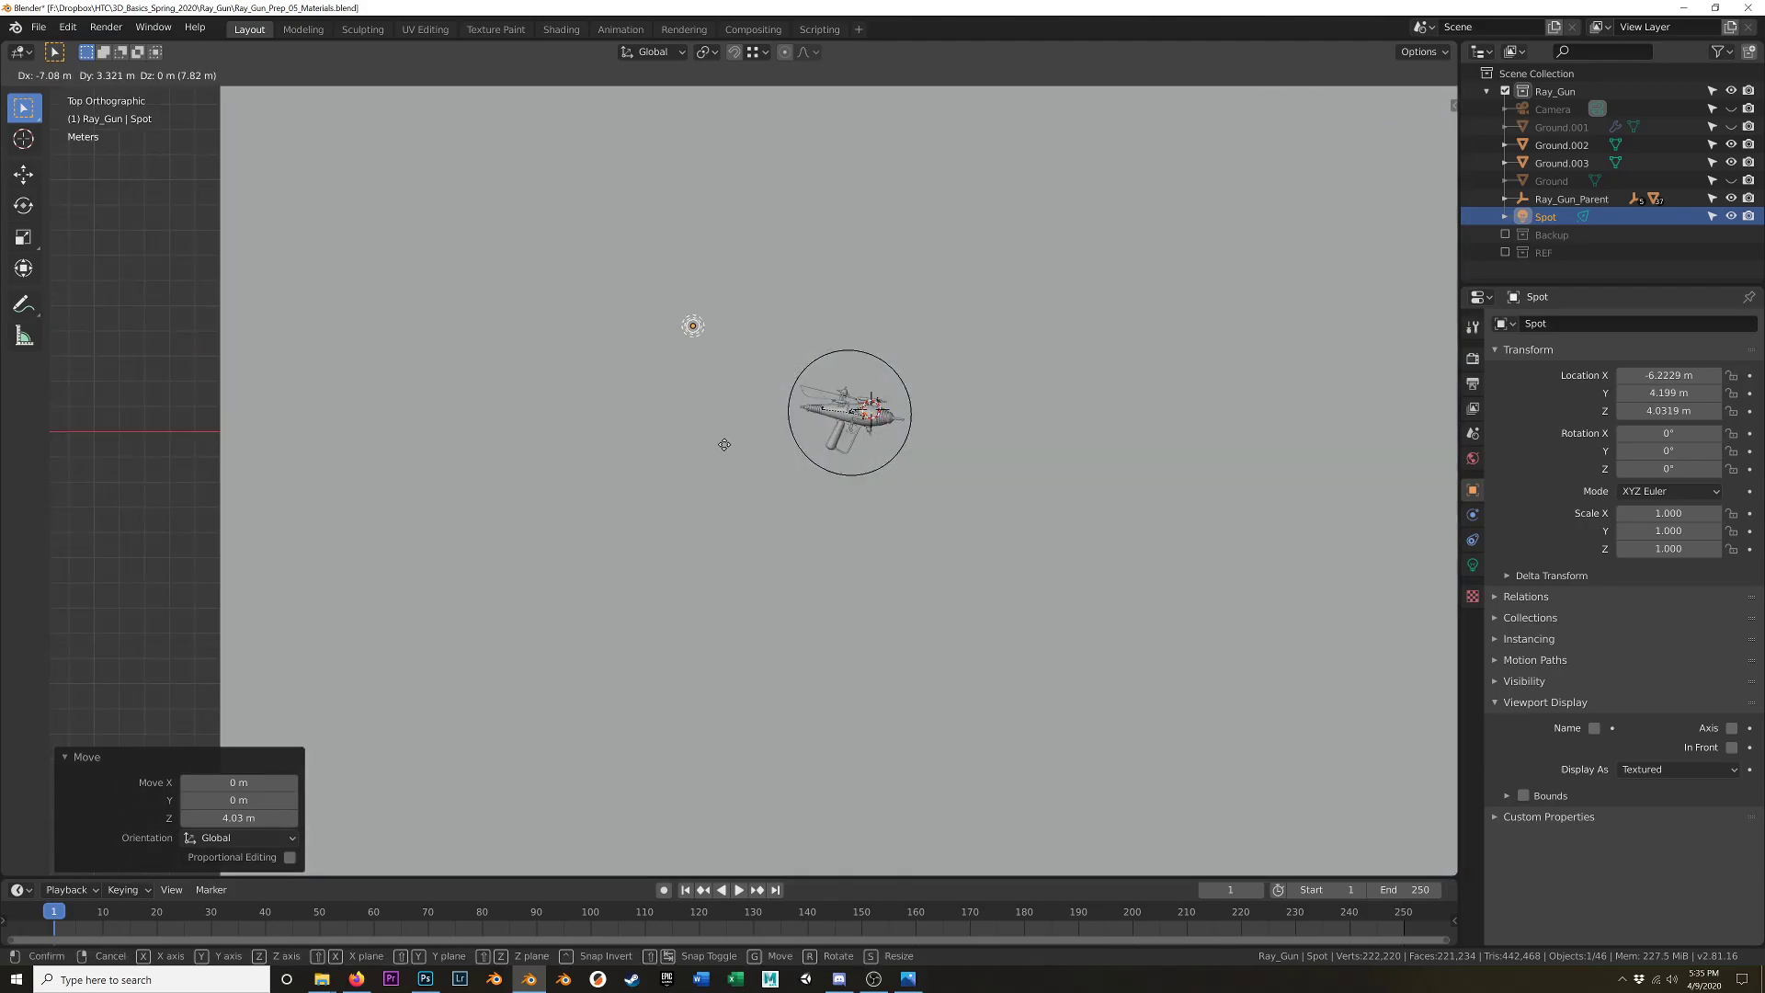
left_click(720, 443)
- Rotate the spot light freely with trackball rotation so its cone aims toward the ray gun
middle_click_drag(709, 520, 668, 374)
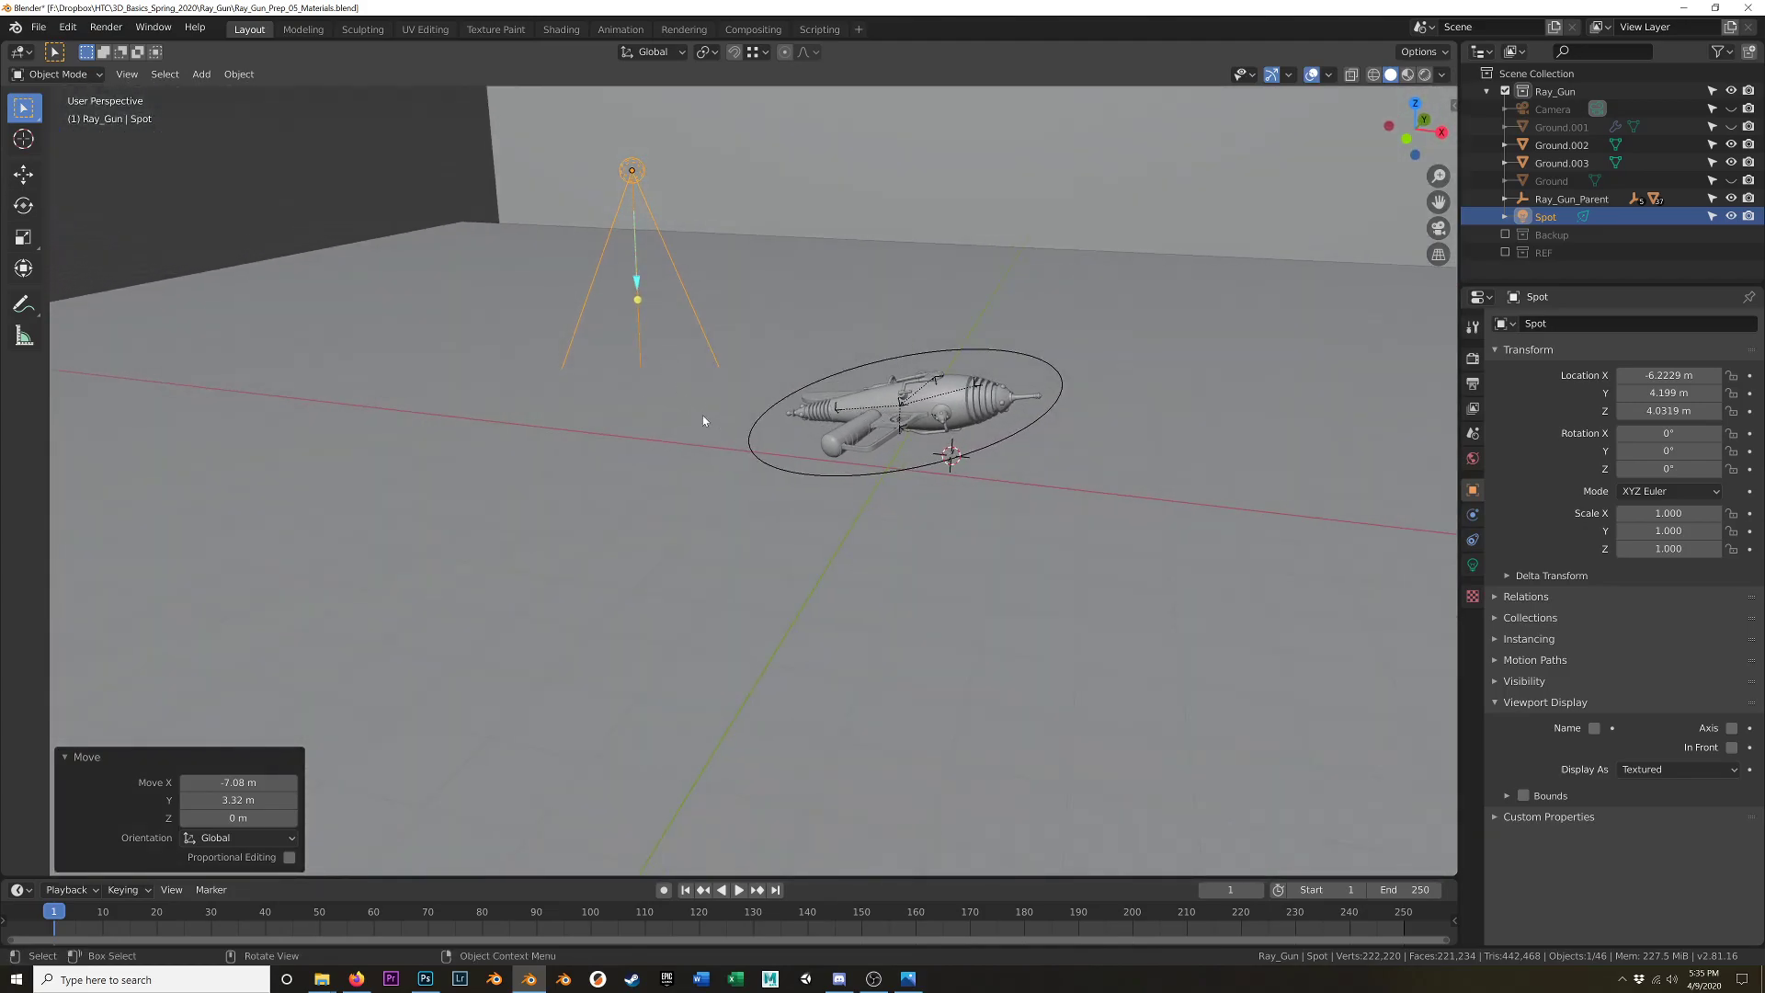
key("r")
key("r")
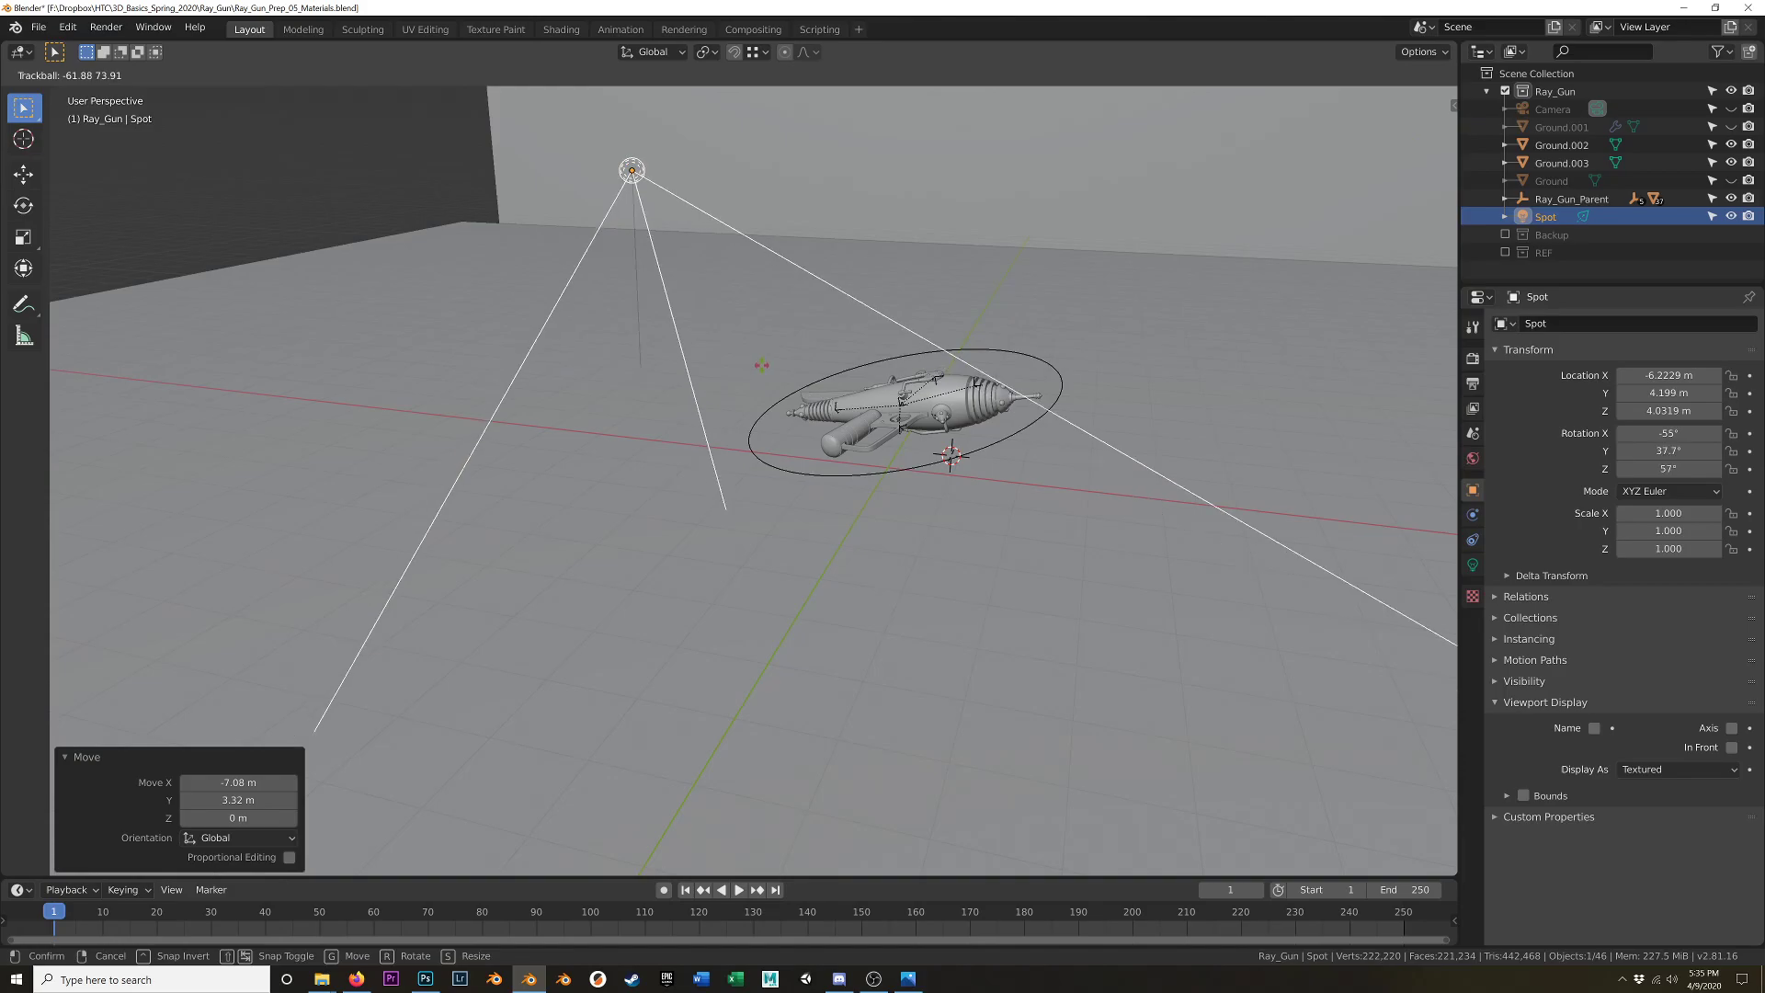
left_click(450, 426)
middle_click_drag(450, 432, 675, 558)
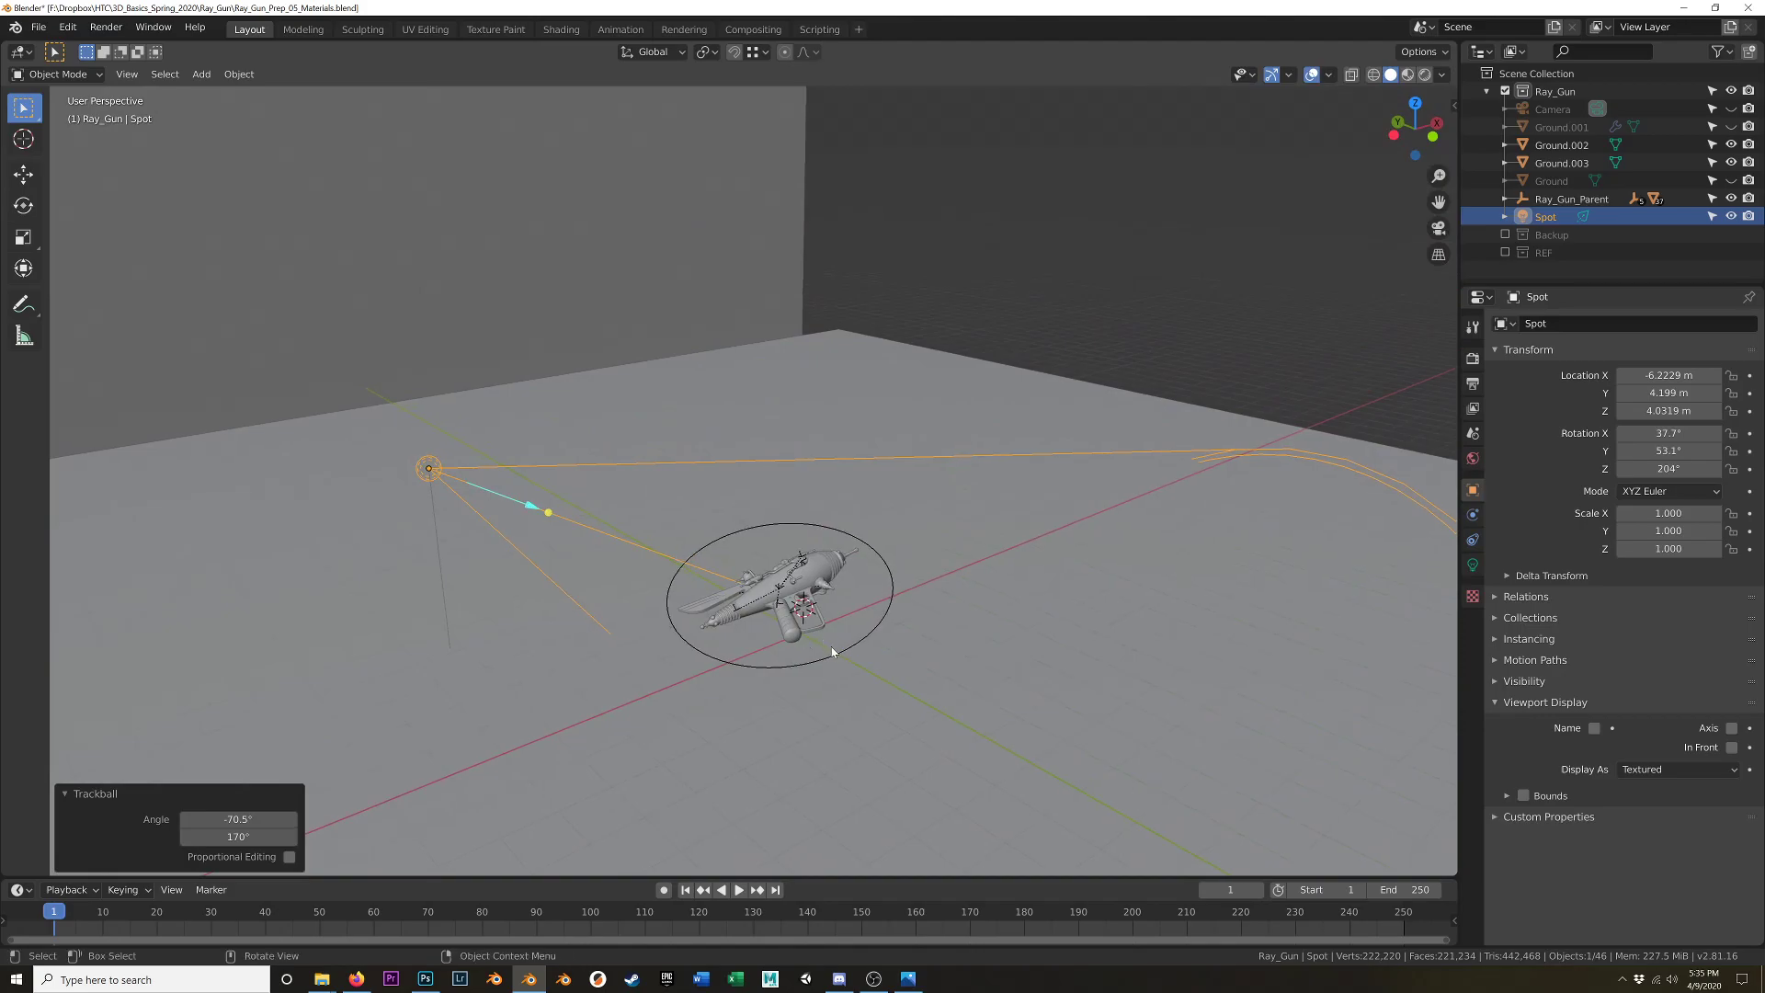
middle_click_drag(776, 614, 924, 561)
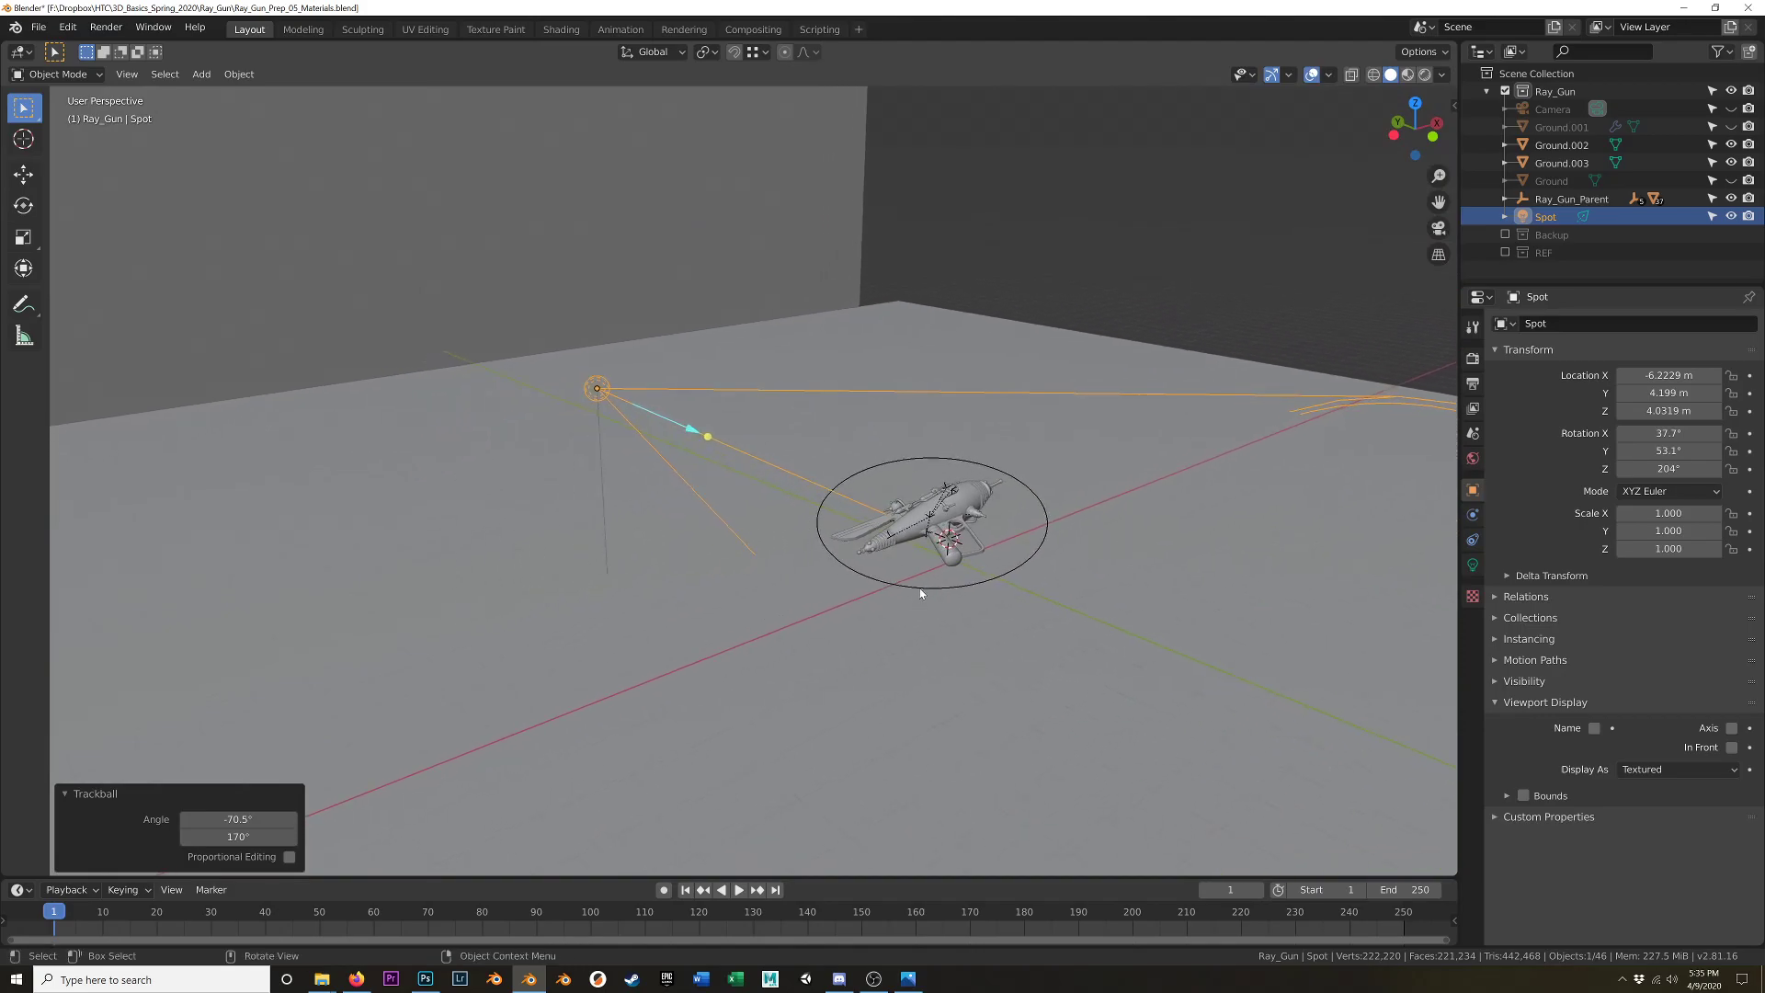
- Add a Plain Axes empty and rename it Empty_Spotlight_Target
key("shift+a")
mouse_move(929, 555)
mouse_move(924, 512)
left_click(1058, 512)
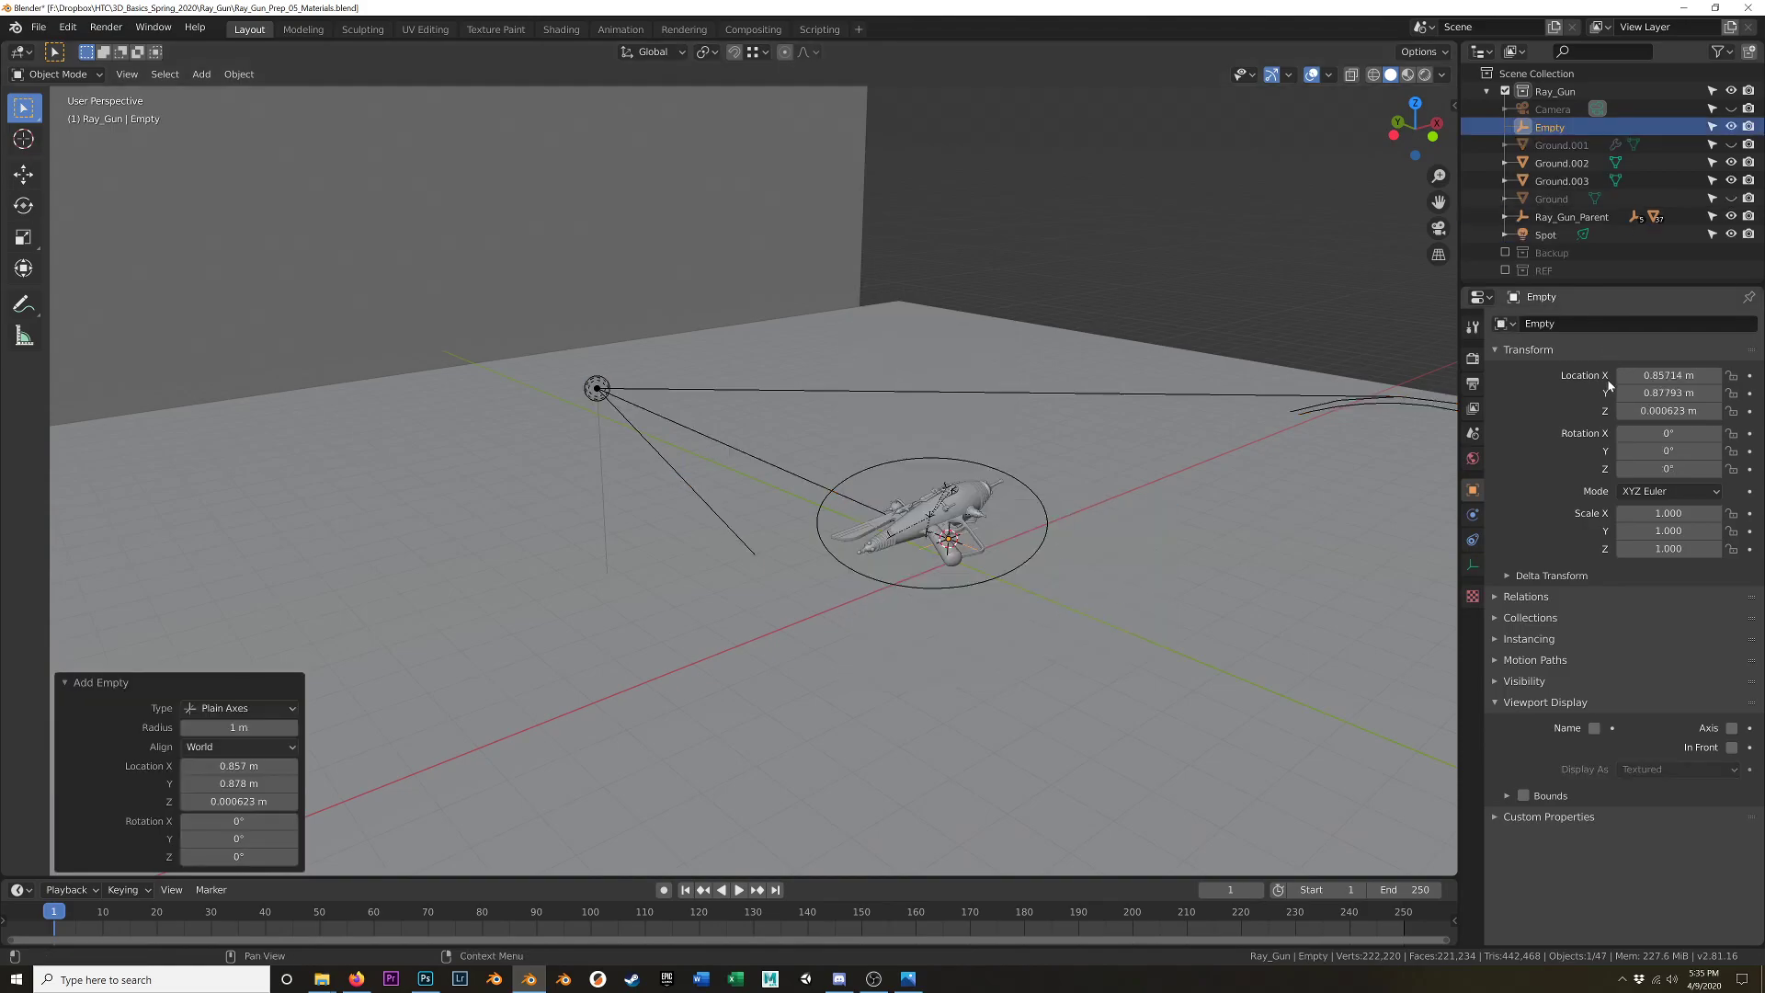
left_click(1564, 322)
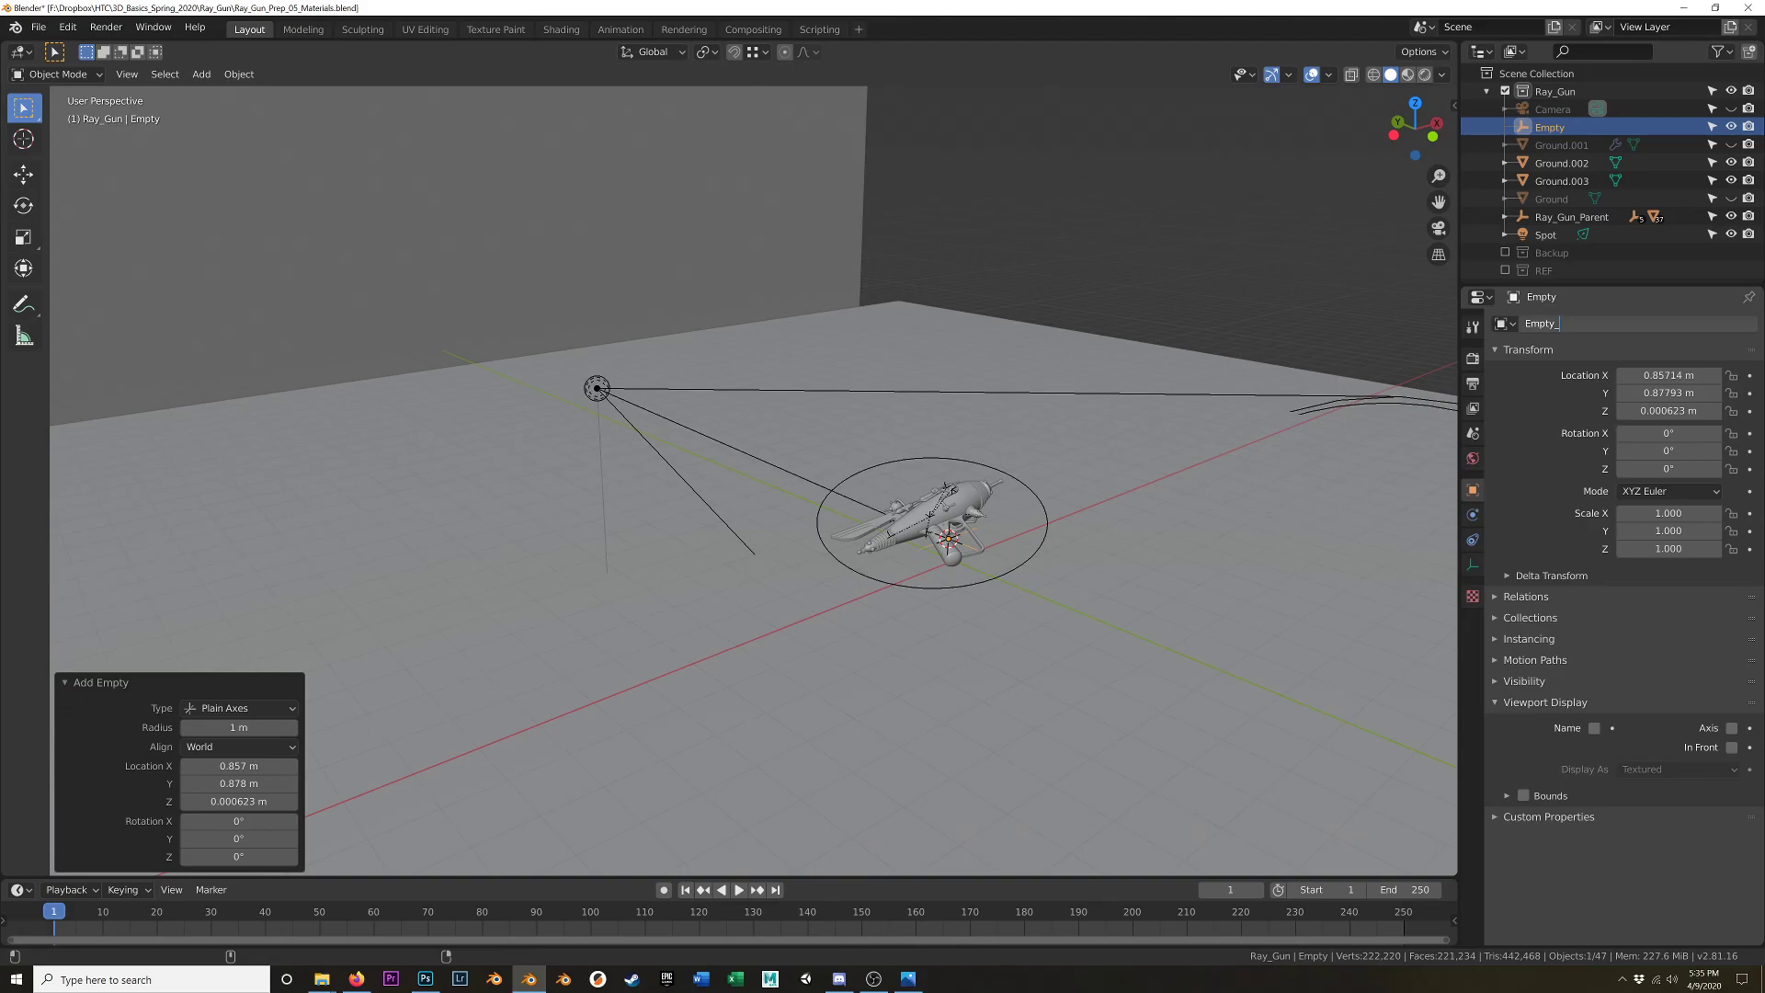
type("_L")
type("Spotlight")
type("_Target")
key("Return")
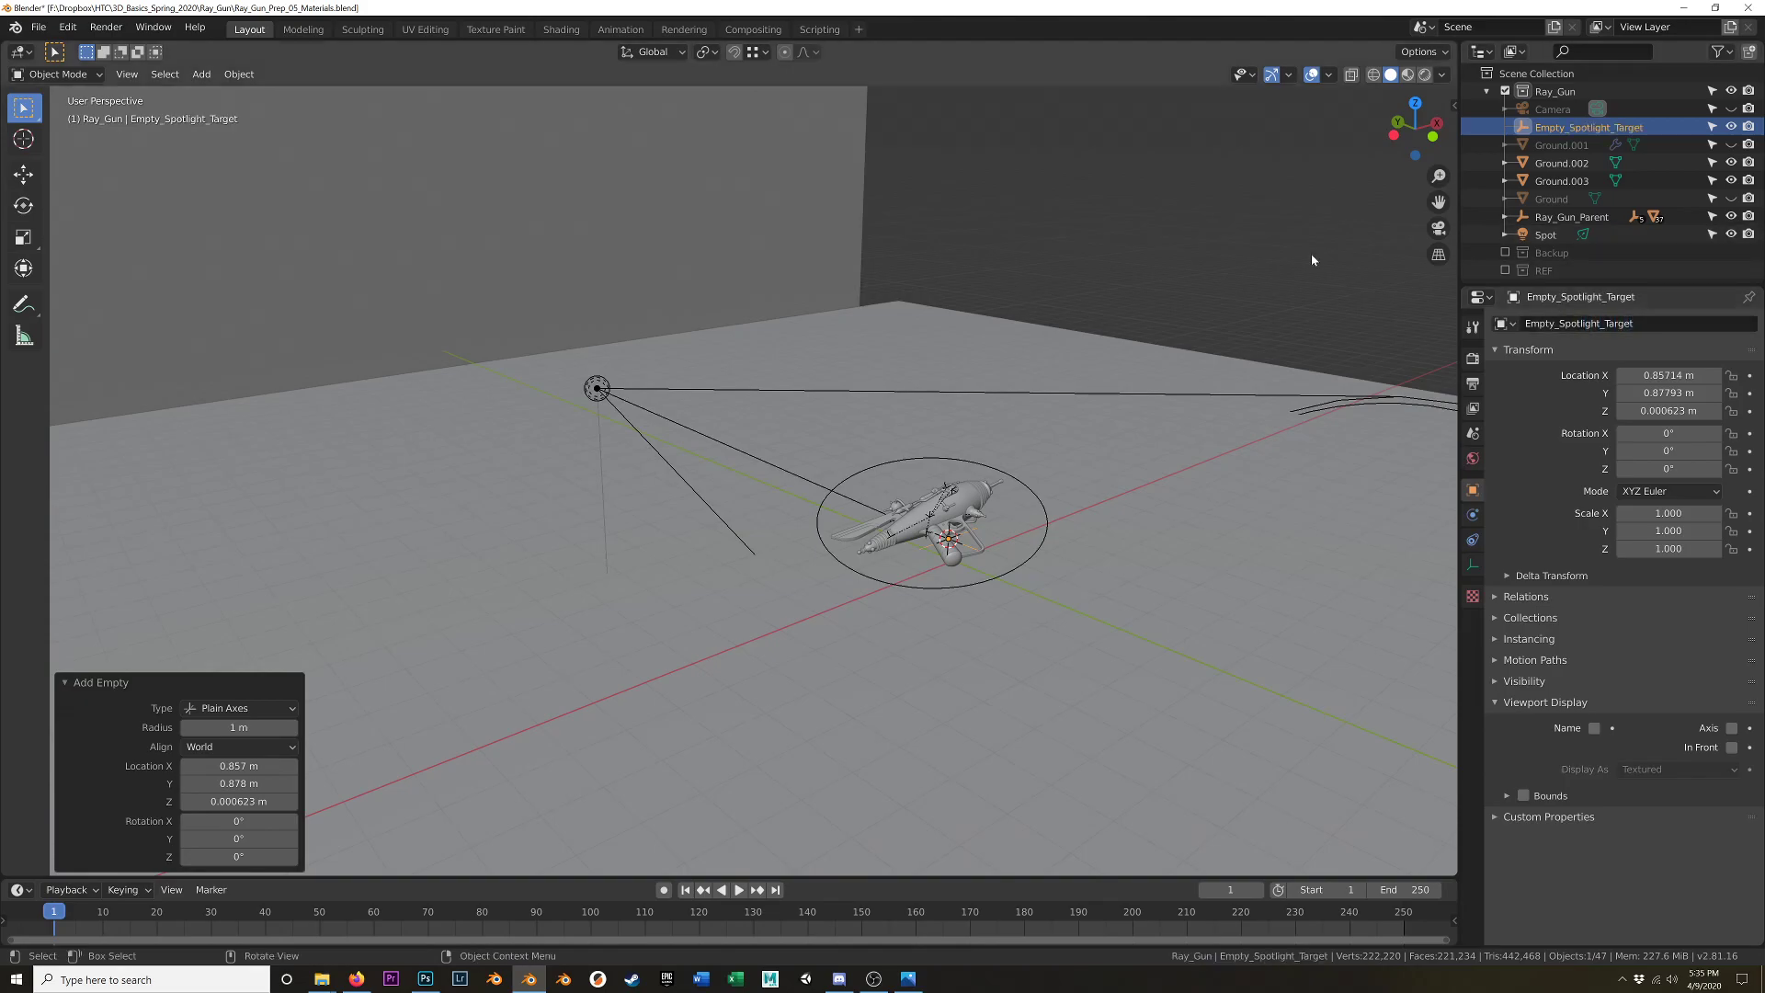
- Raise the spotlight target empty about 1.72 m along Z to just above the ray gun
key("g")
key("z")
left_click(939, 472)
- Select the spot light and add a Track To object constraint to it
middle_click_drag(939, 471, 714, 516)
scroll(815, 500, "up", 4)
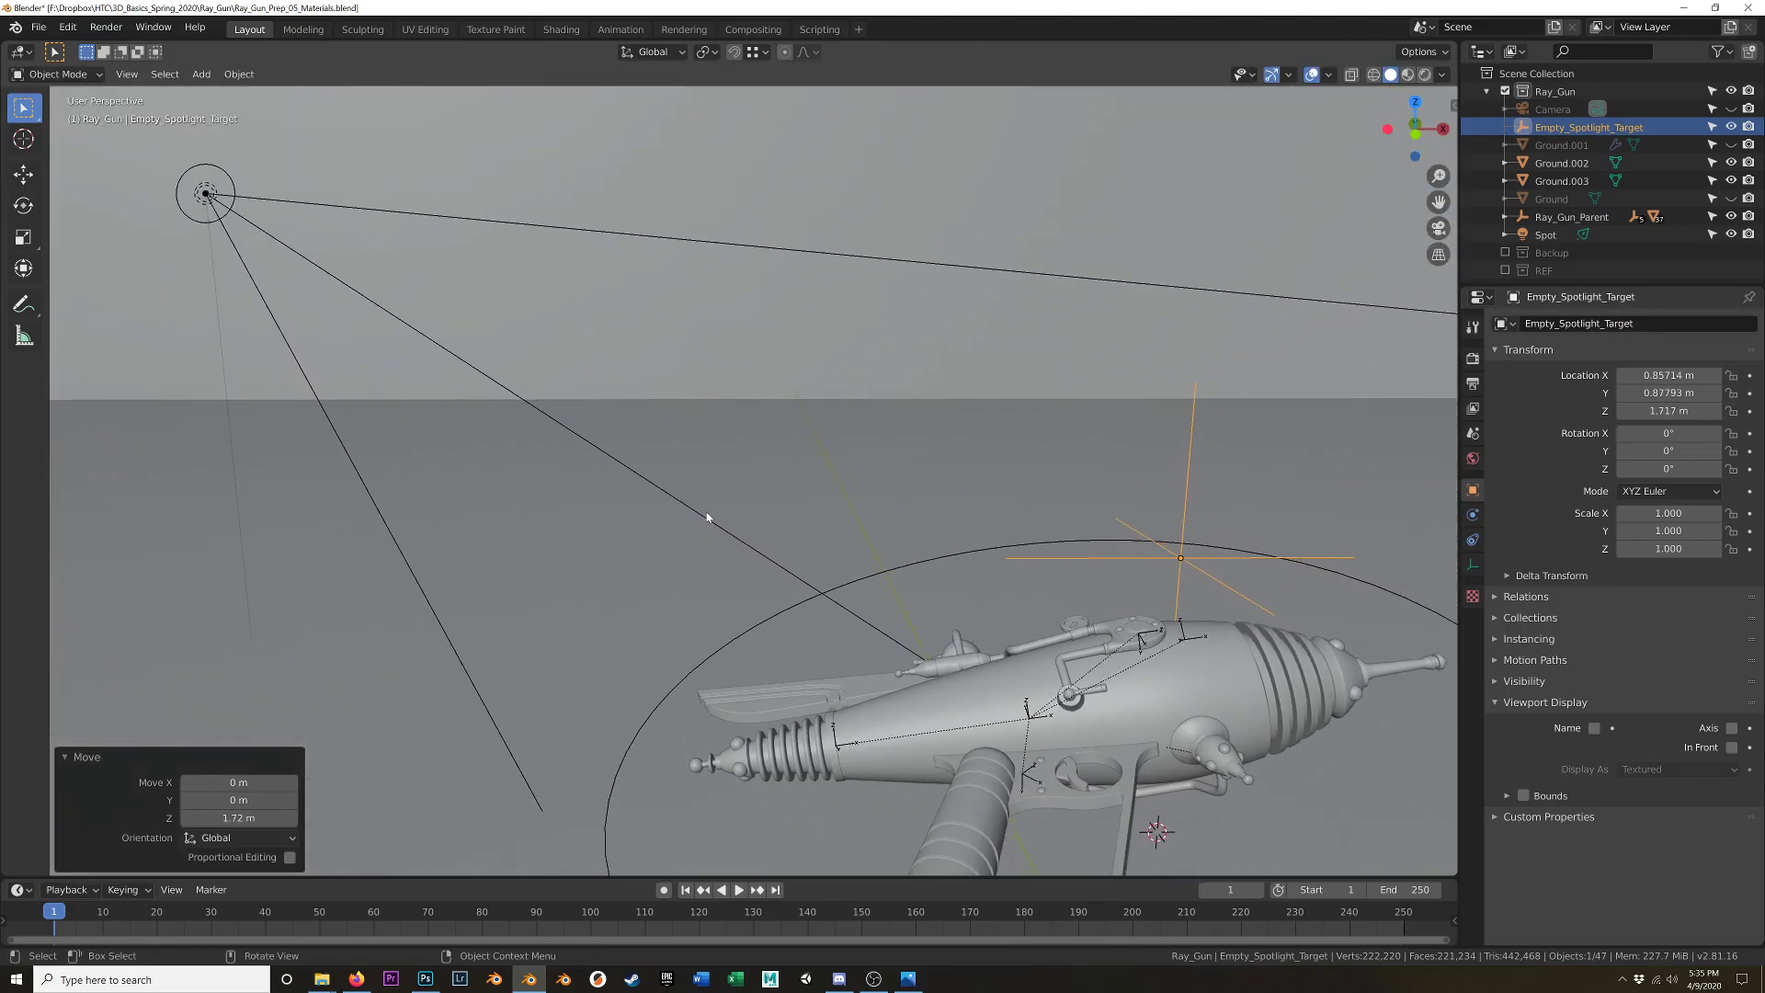
left_click(746, 589)
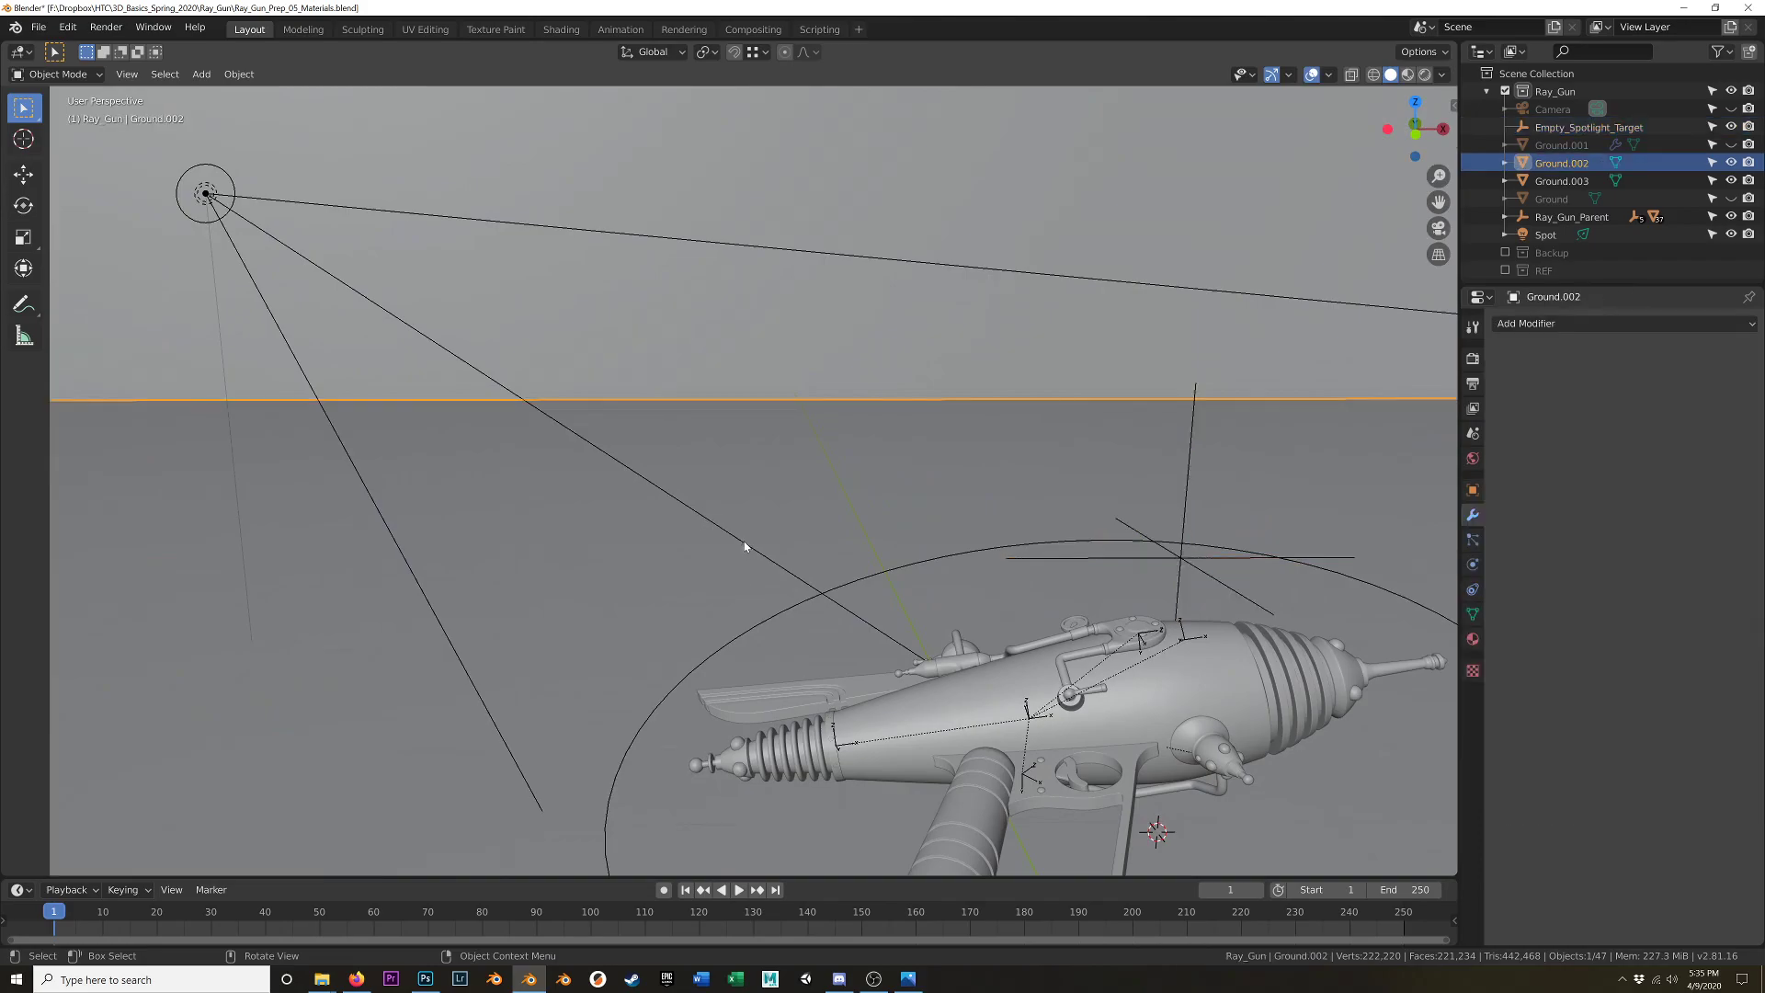
left_click(744, 545)
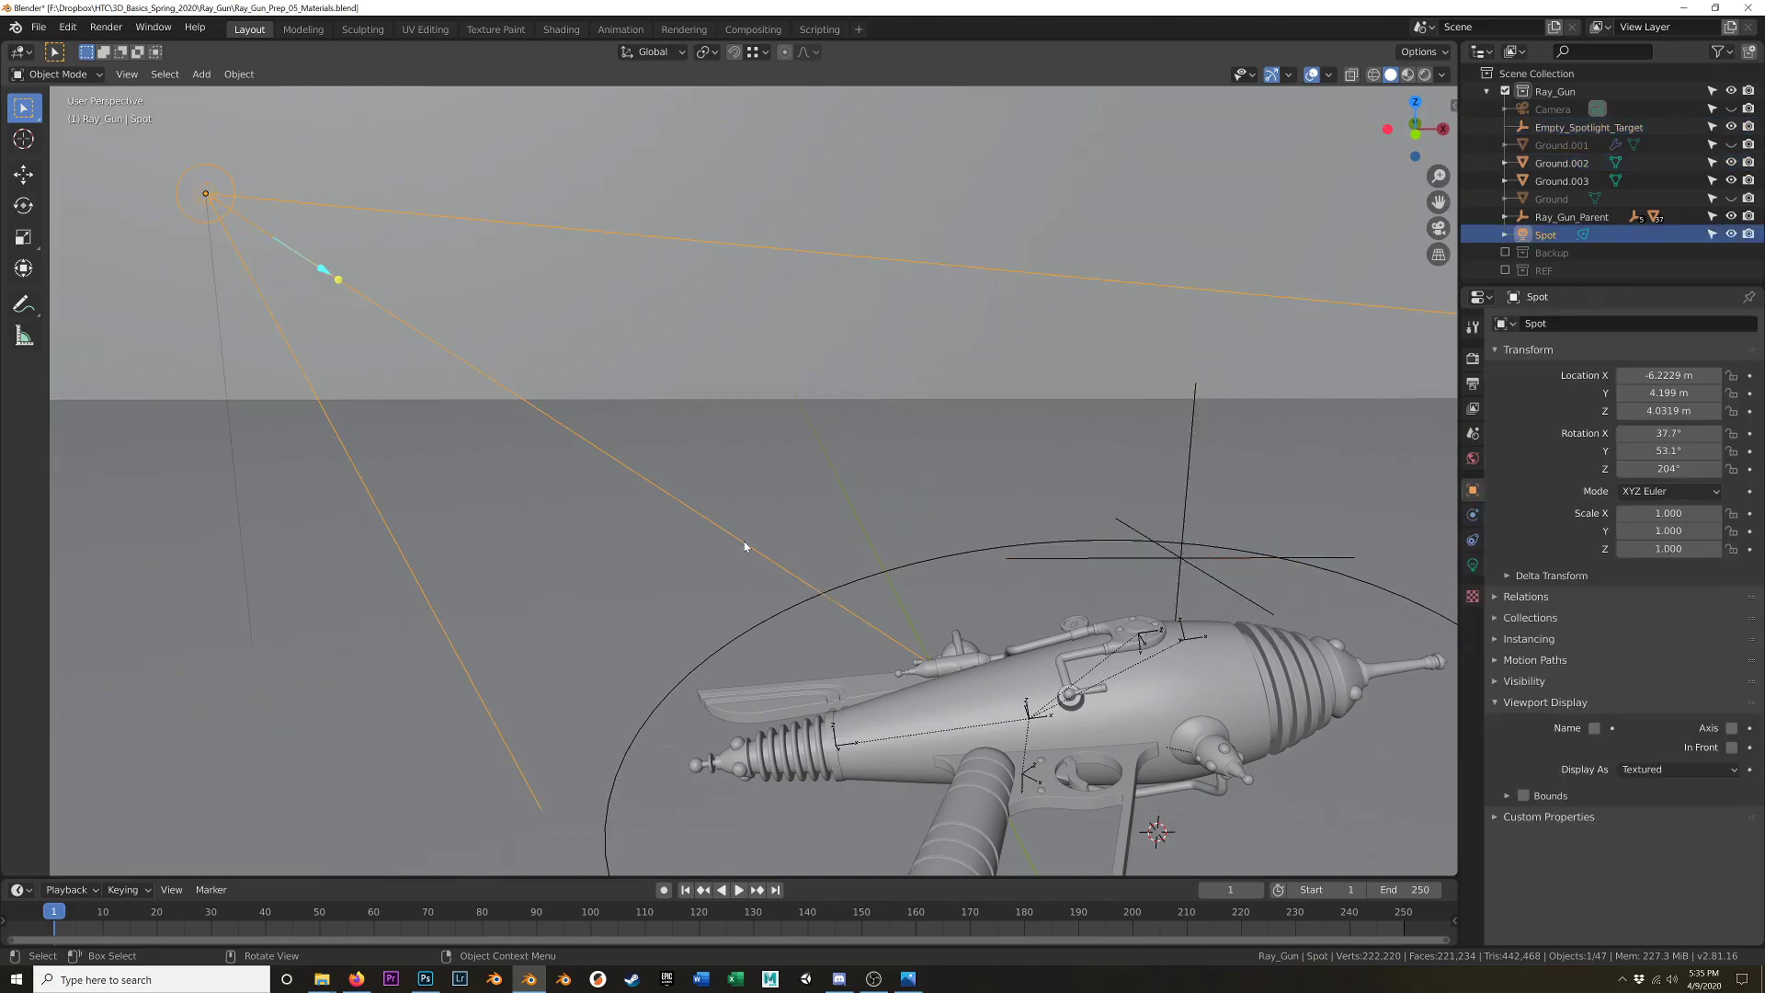
left_click(1470, 542)
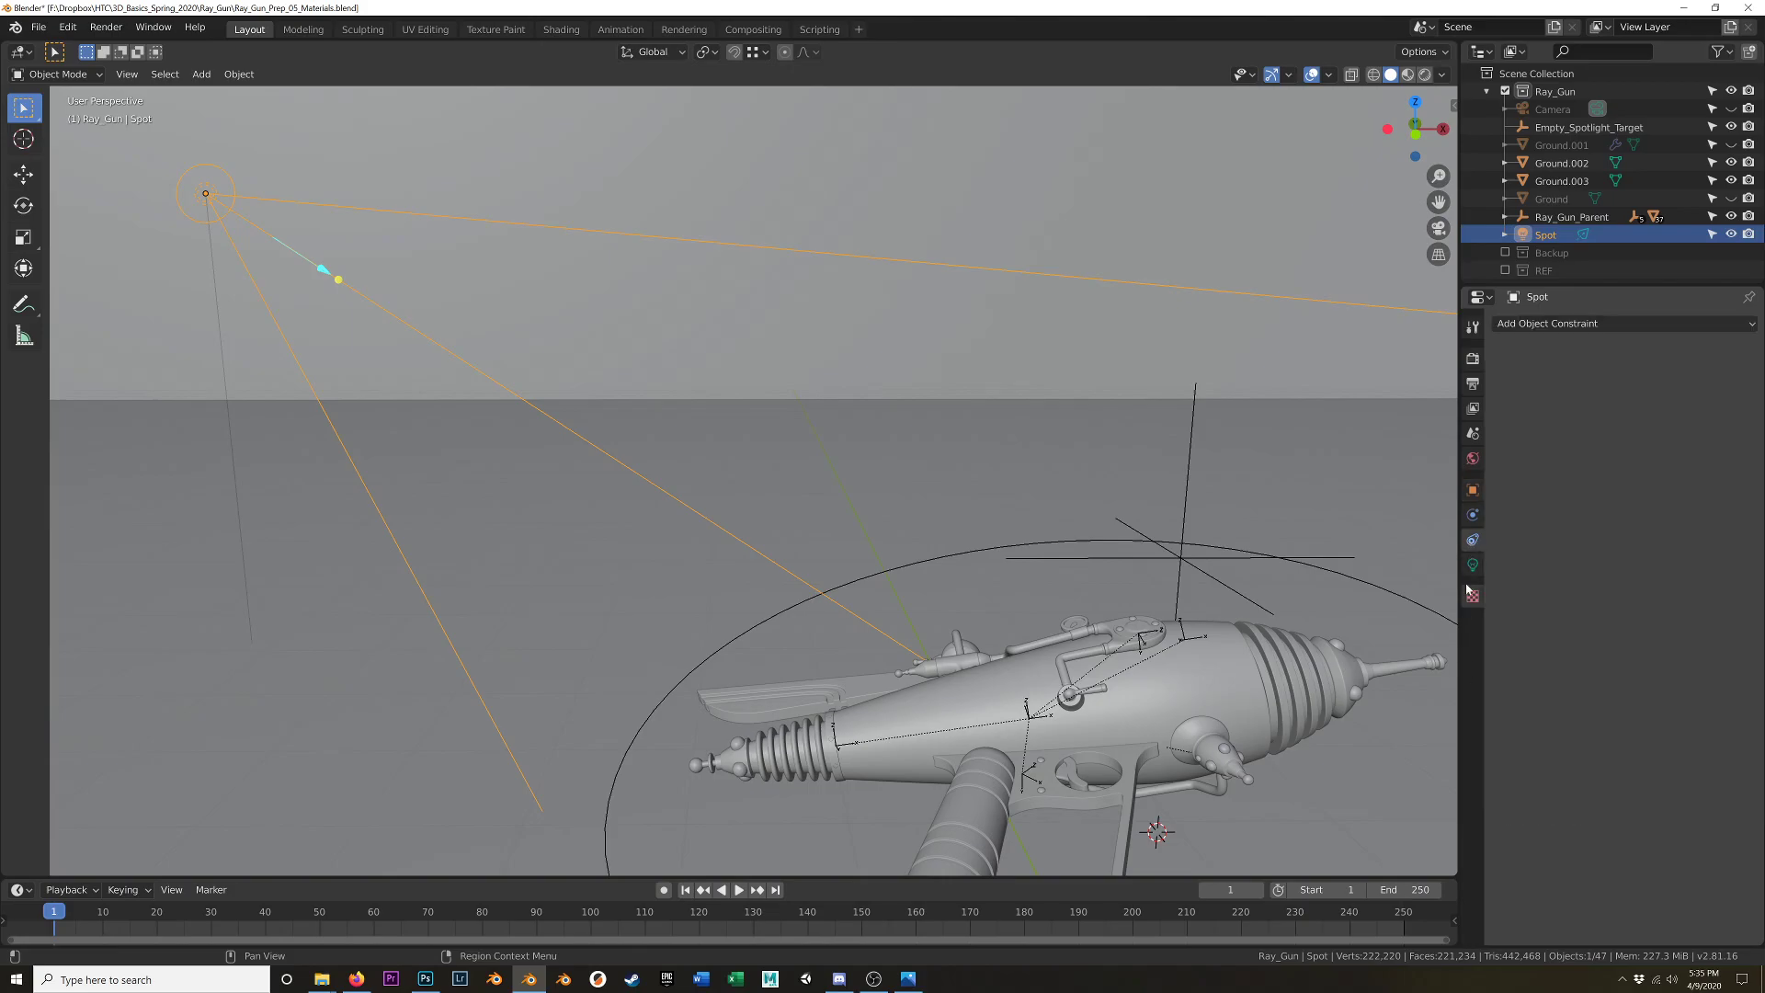
left_click(1583, 325)
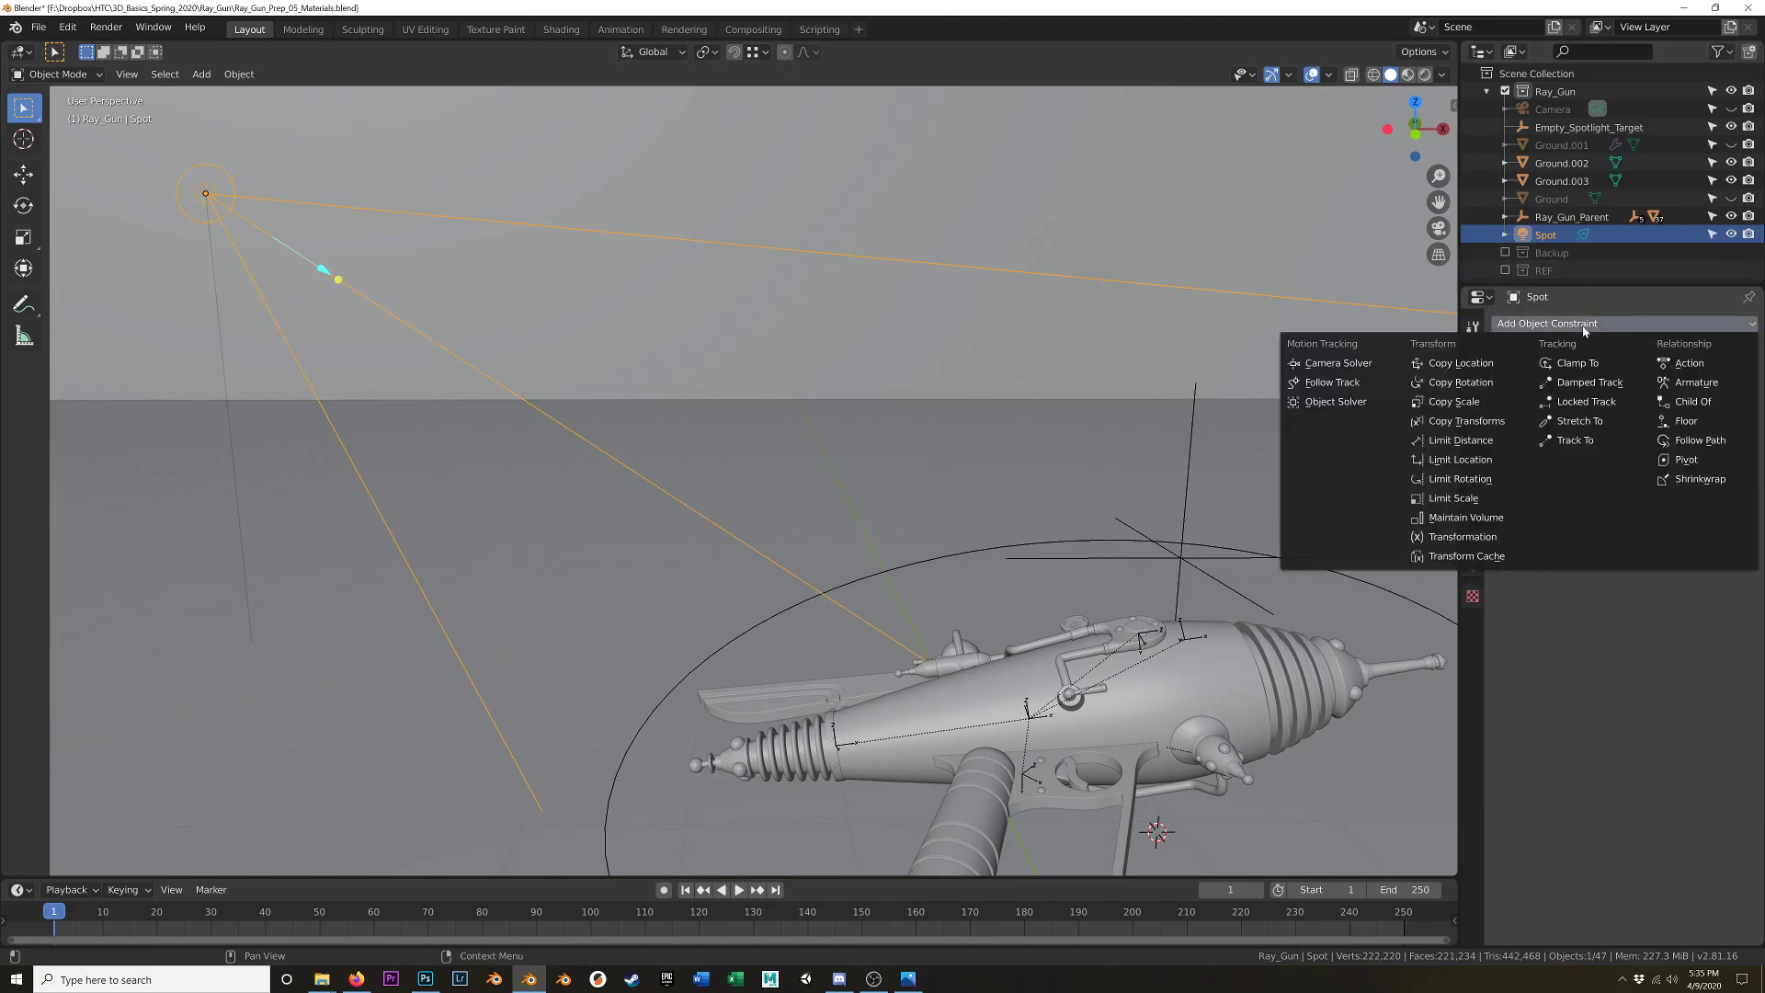
left_click(1582, 443)
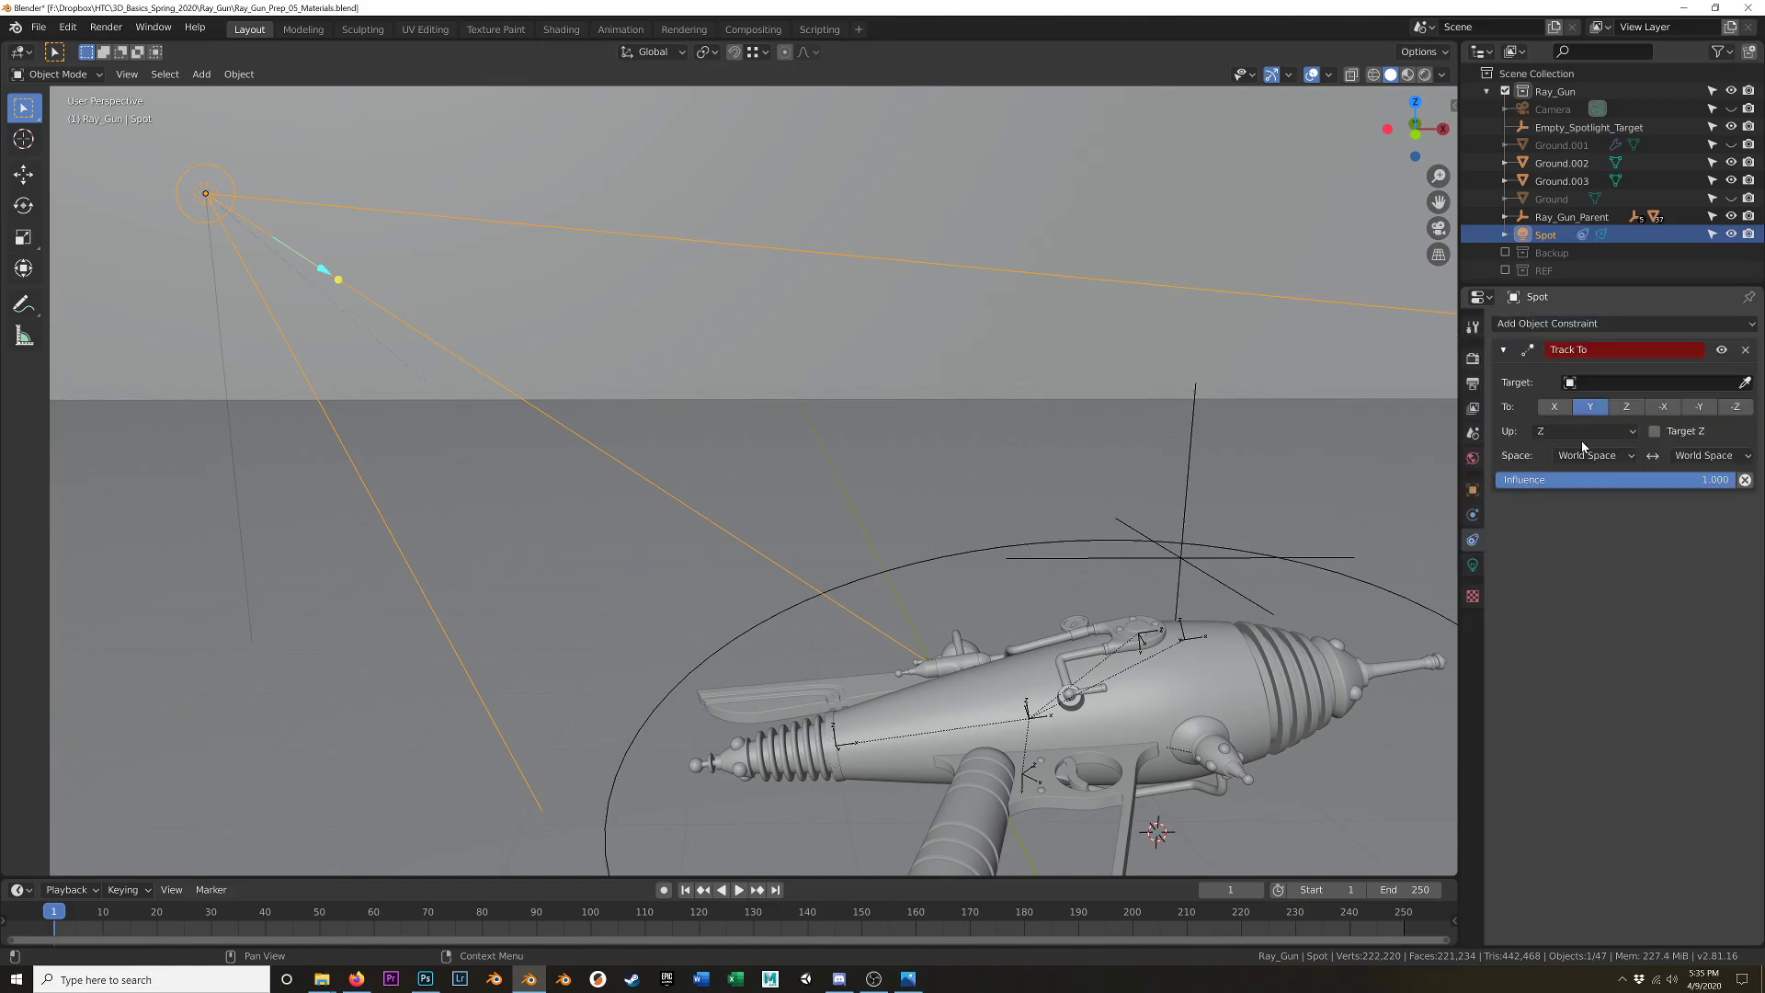
- Set the Track To constraint's target to Empty_Spotlight_Target
left_click(1667, 381)
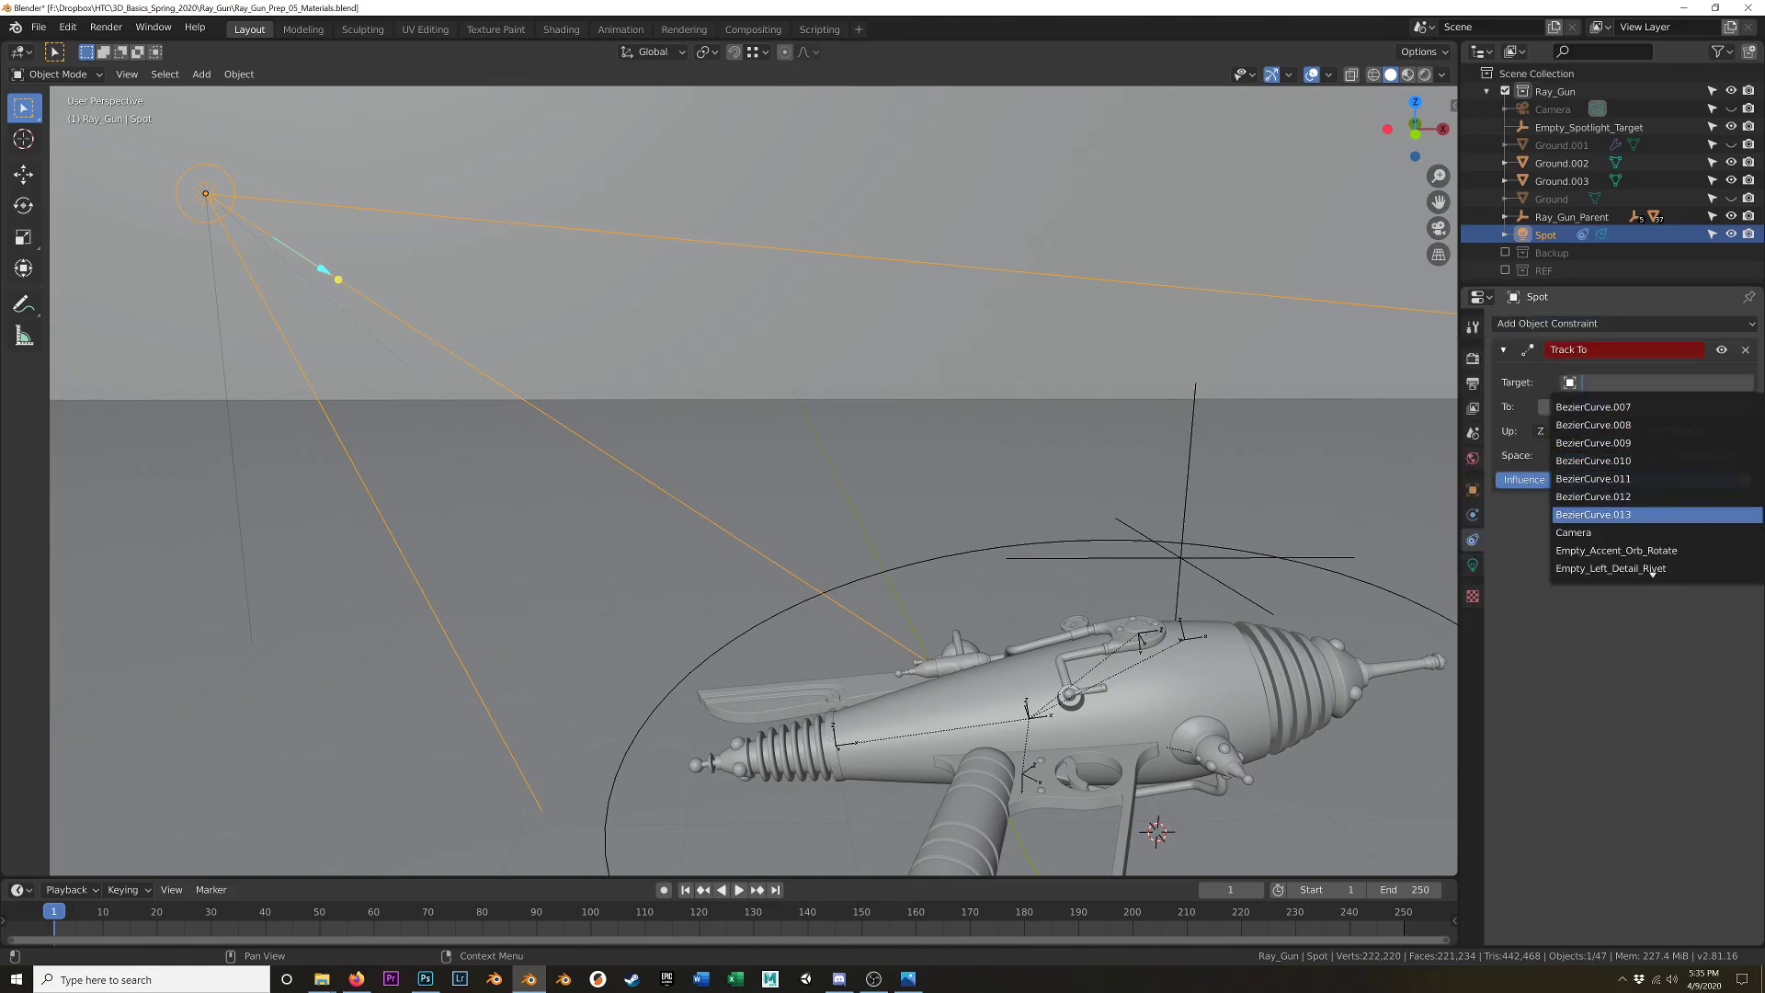
key("Down")
key("Down")
key("Down")
key("Down")
key("Down")
key("Down")
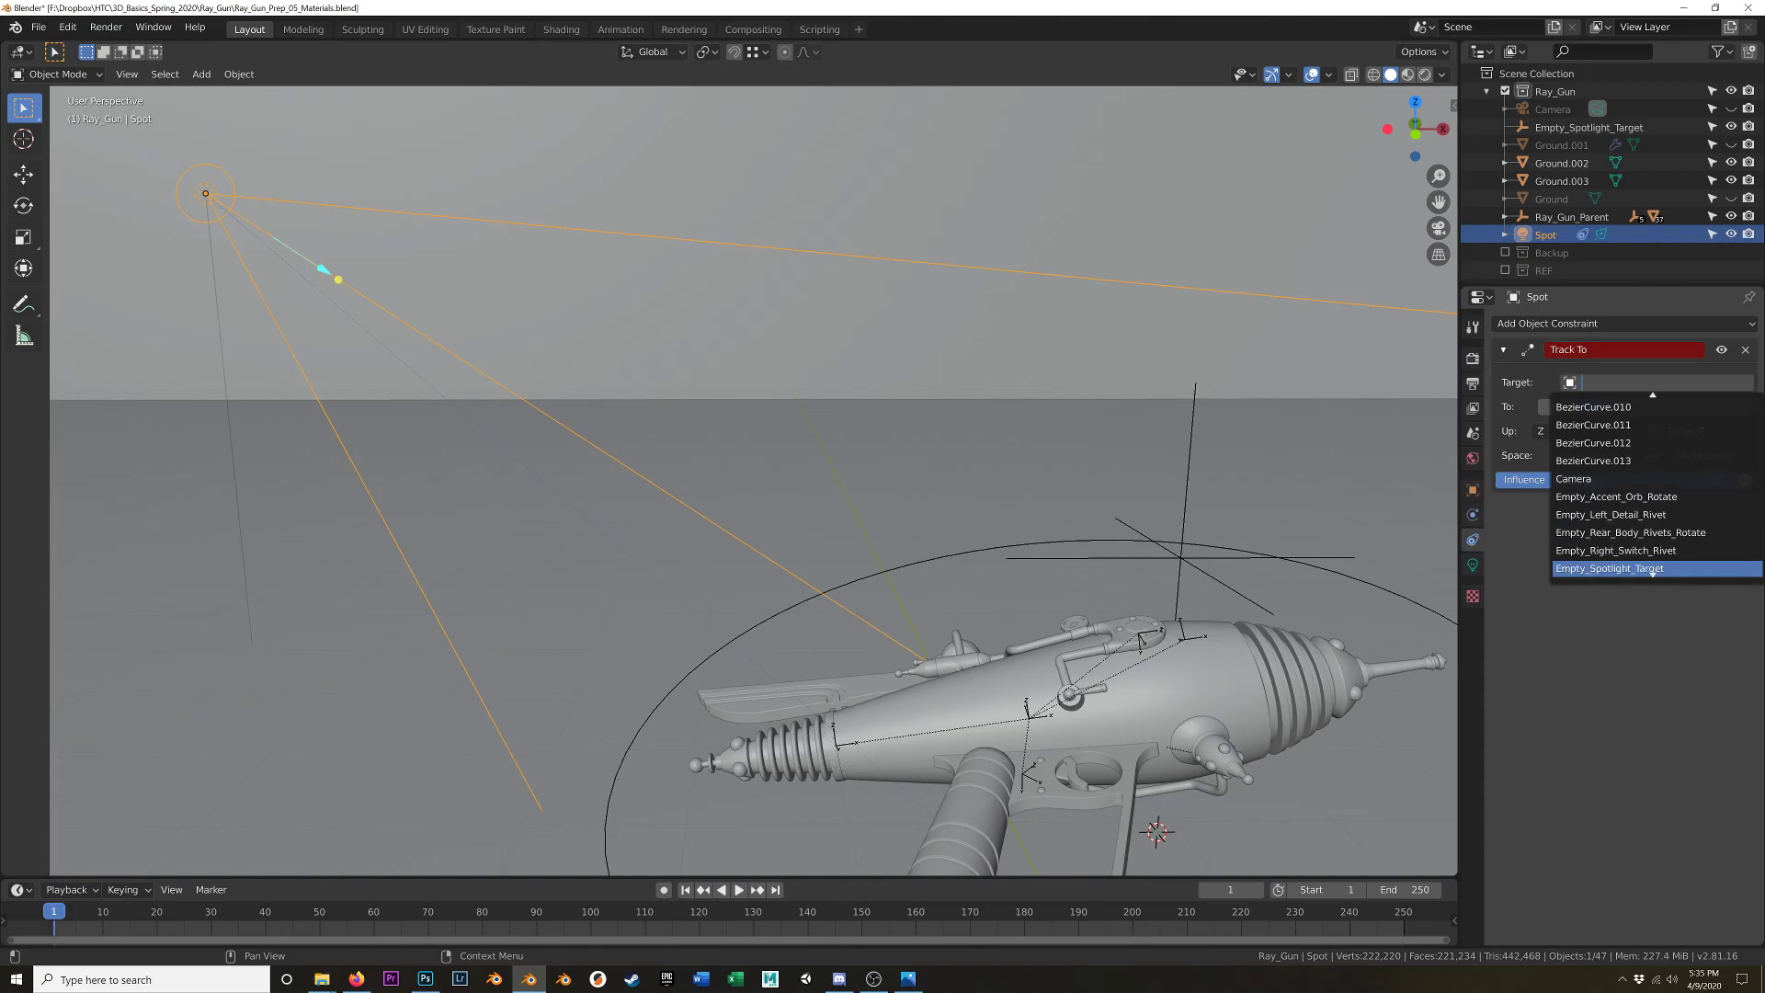
key("Return")
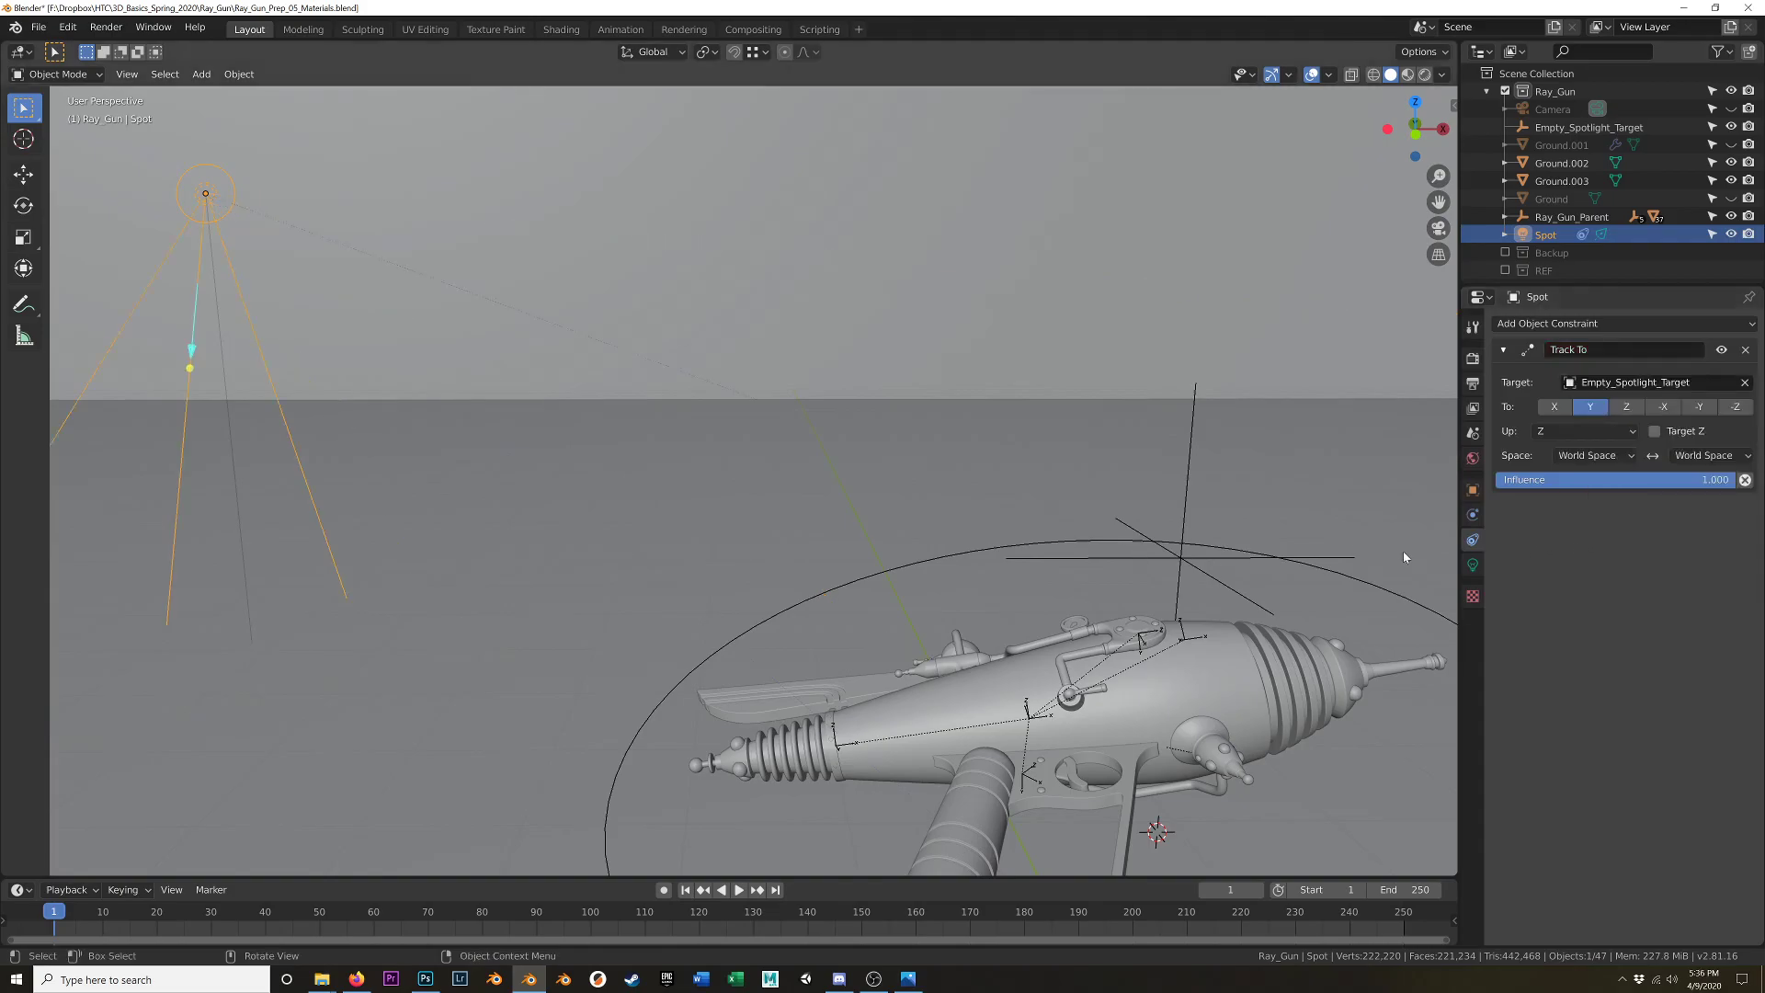
- Set the Track To constraint's tracking axis to -Z and its up axis to Y
left_click(1736, 406)
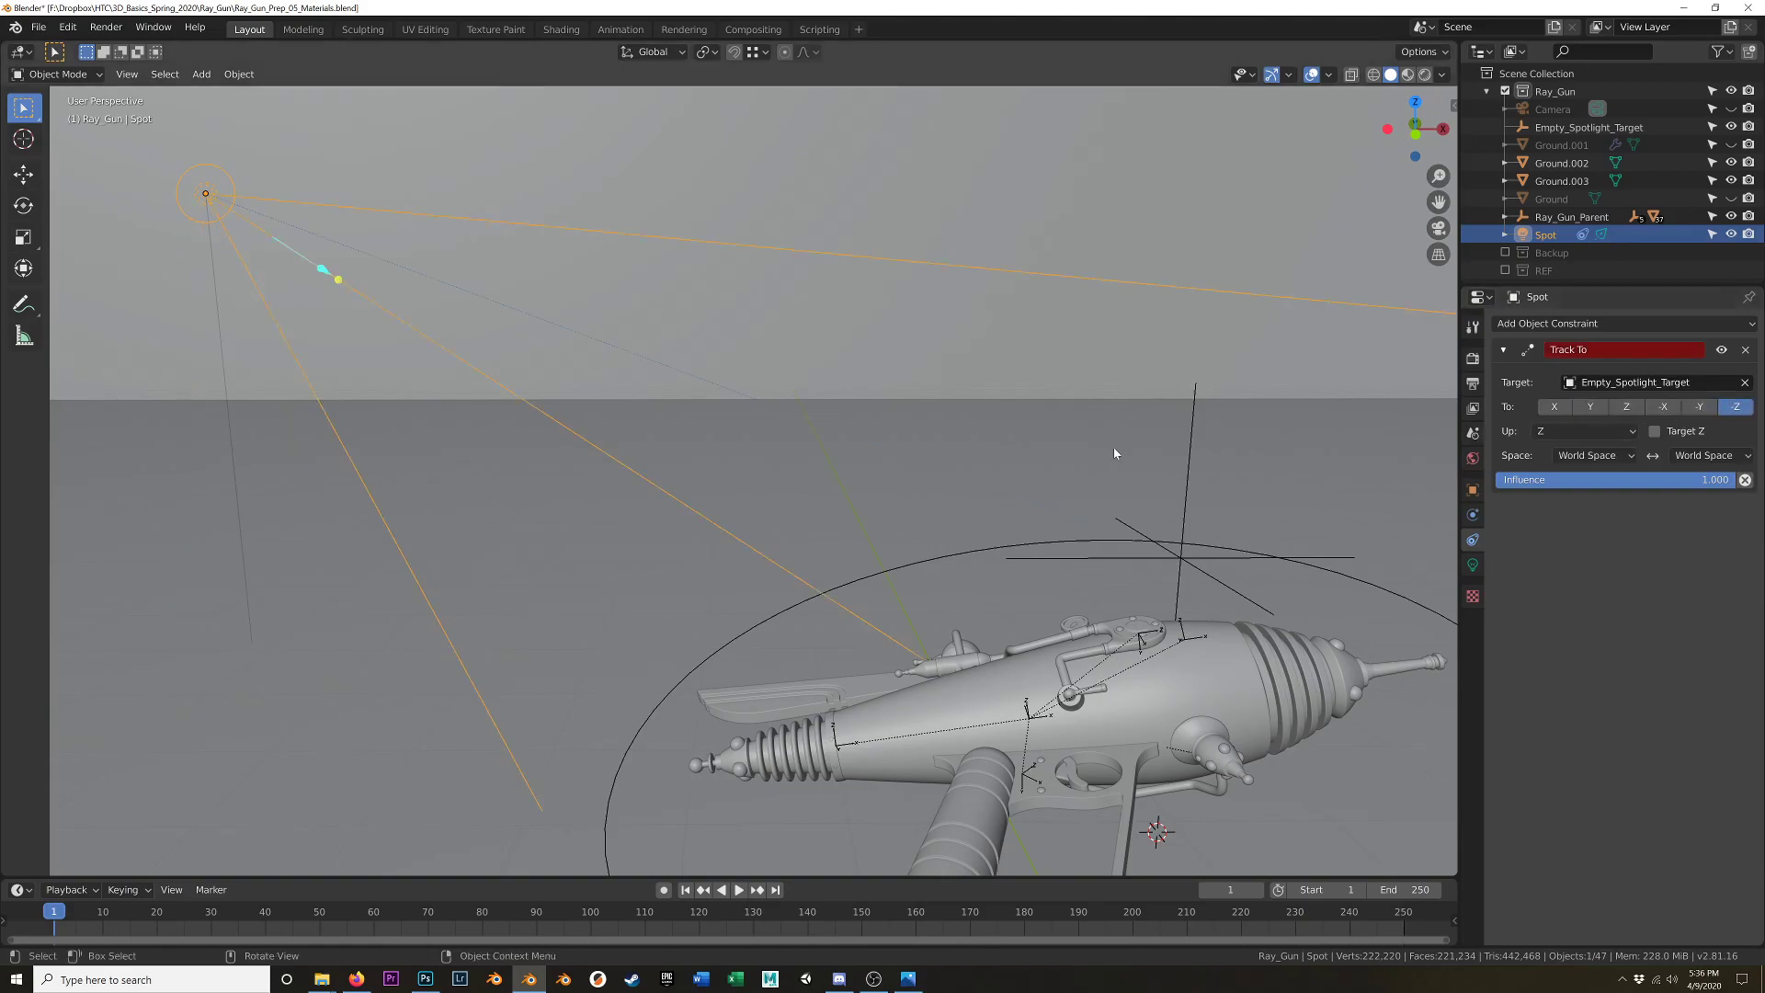
left_click(1570, 432)
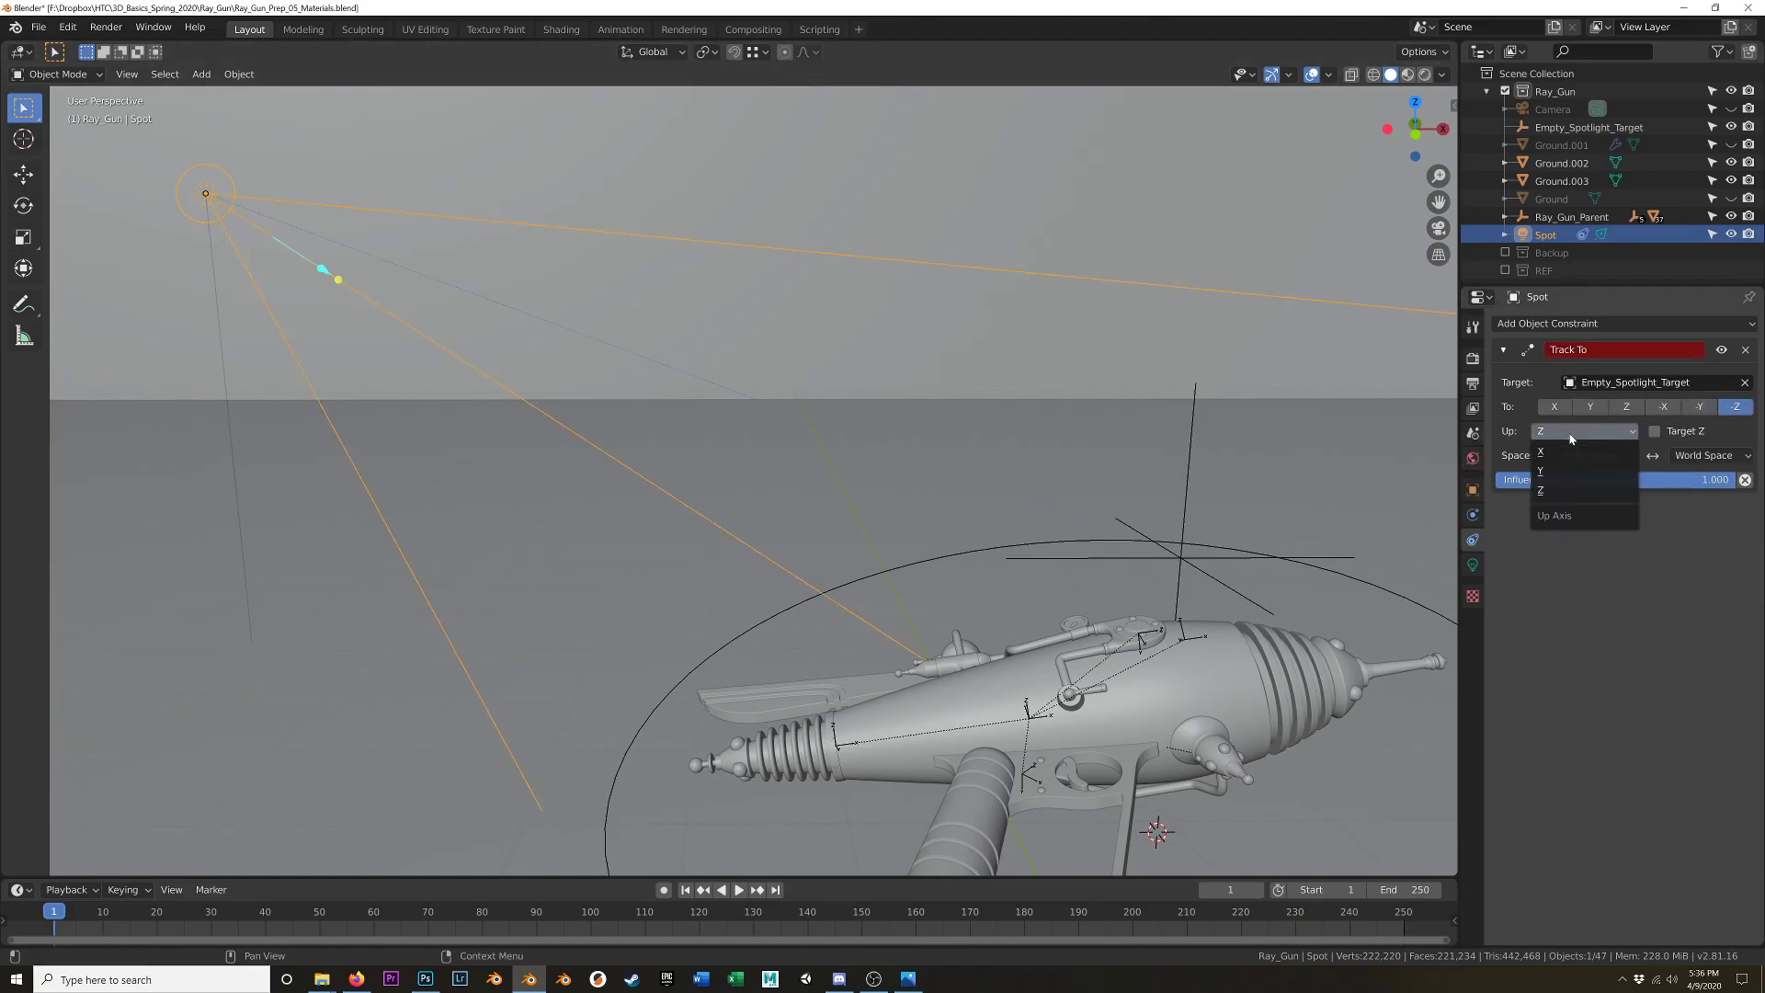
left_click(1586, 471)
scroll(1011, 459, "down", 5)
middle_click_drag(1083, 473, 1080, 451)
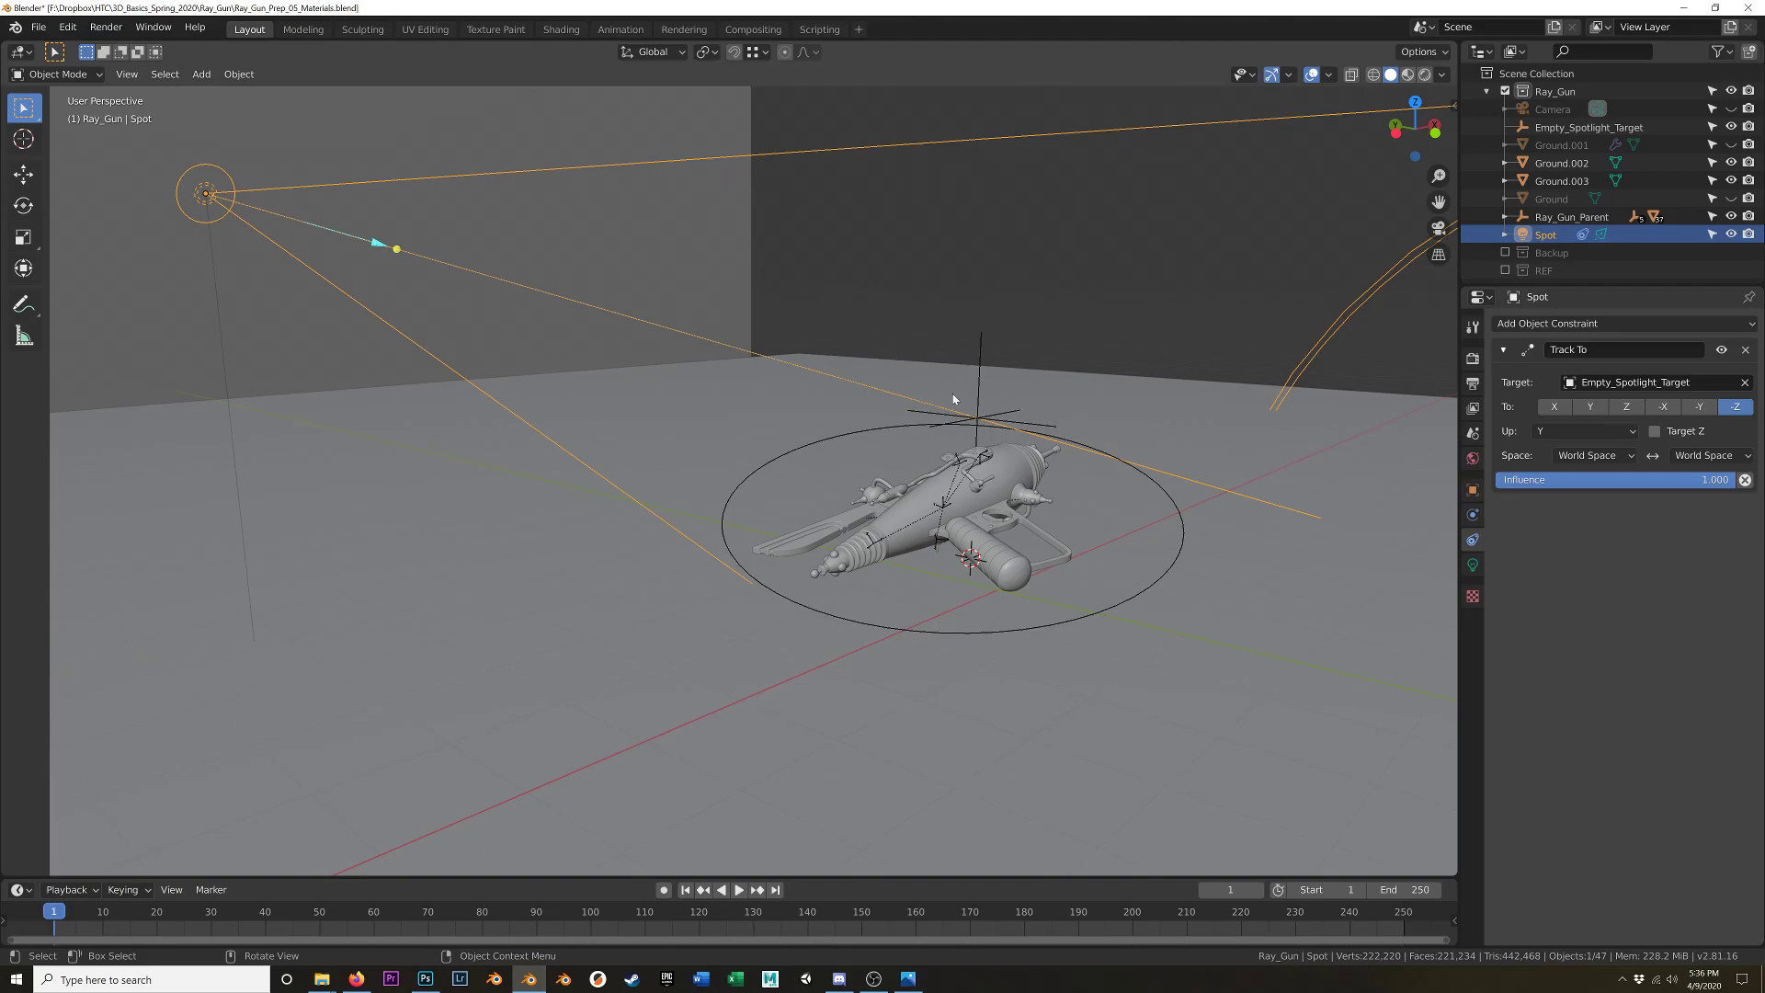
- Test the spot light's tracking by moving the target empty around, and lower the empty about 0.38 m along Z
left_click(977, 382)
key("g")
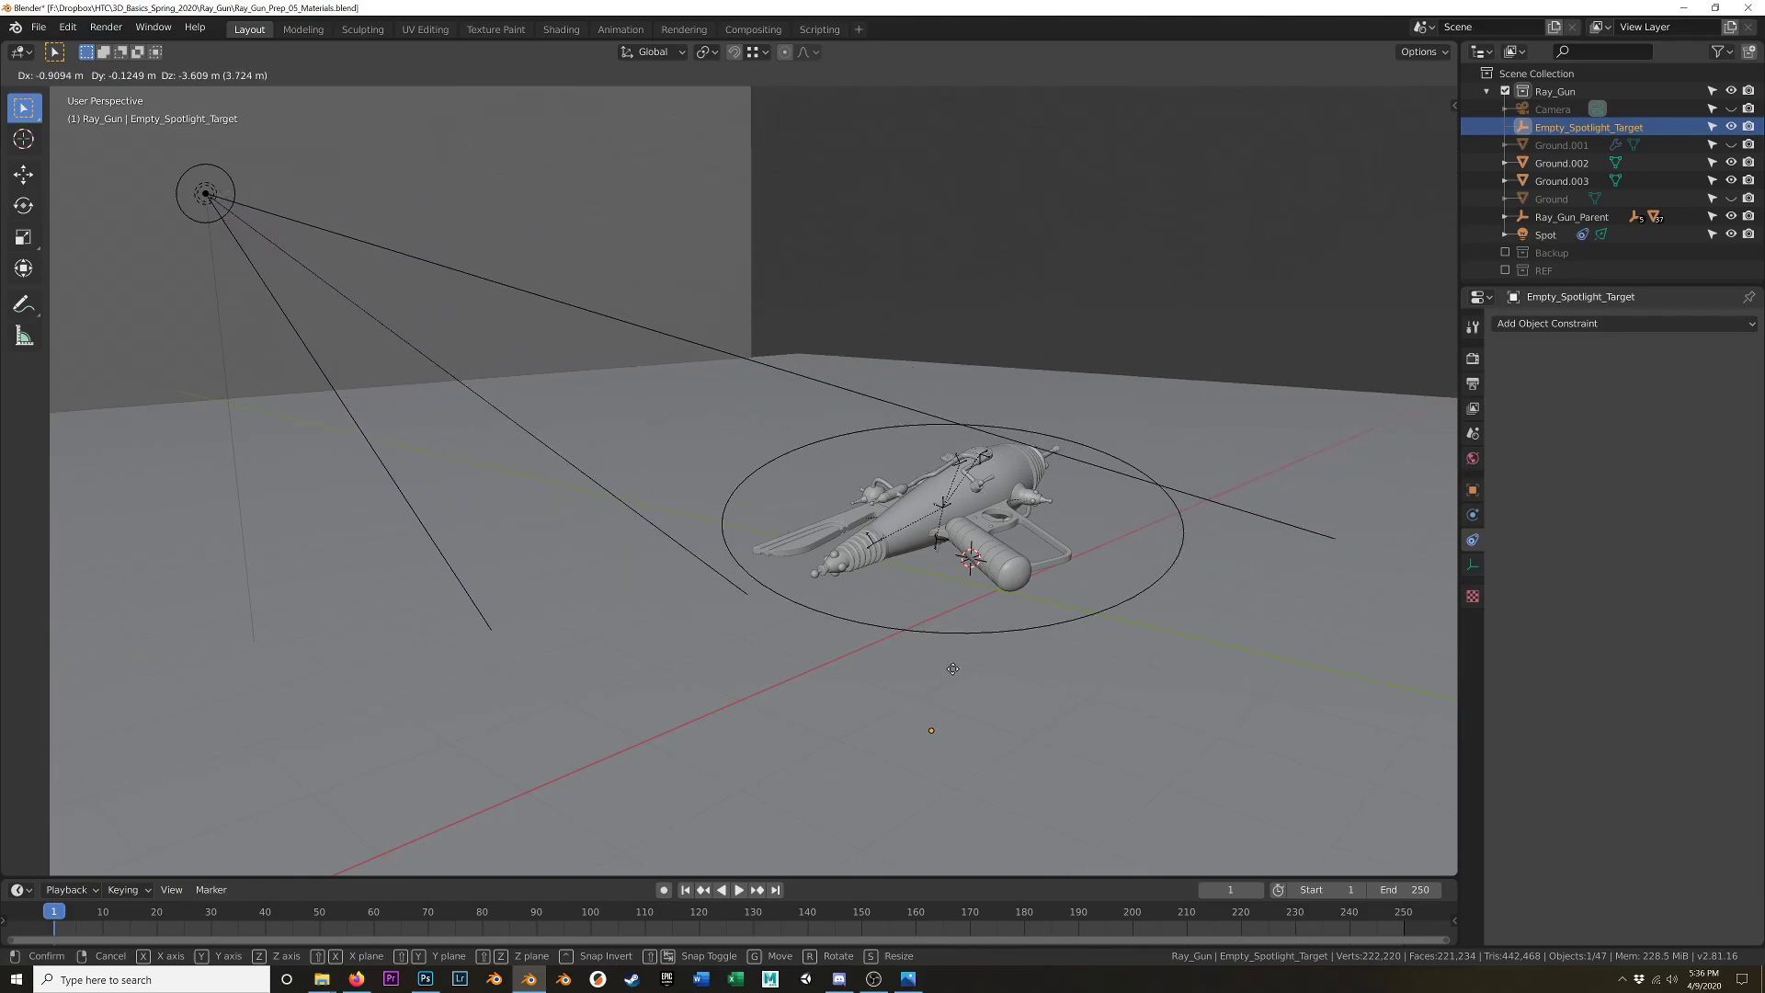
left_click(992, 379)
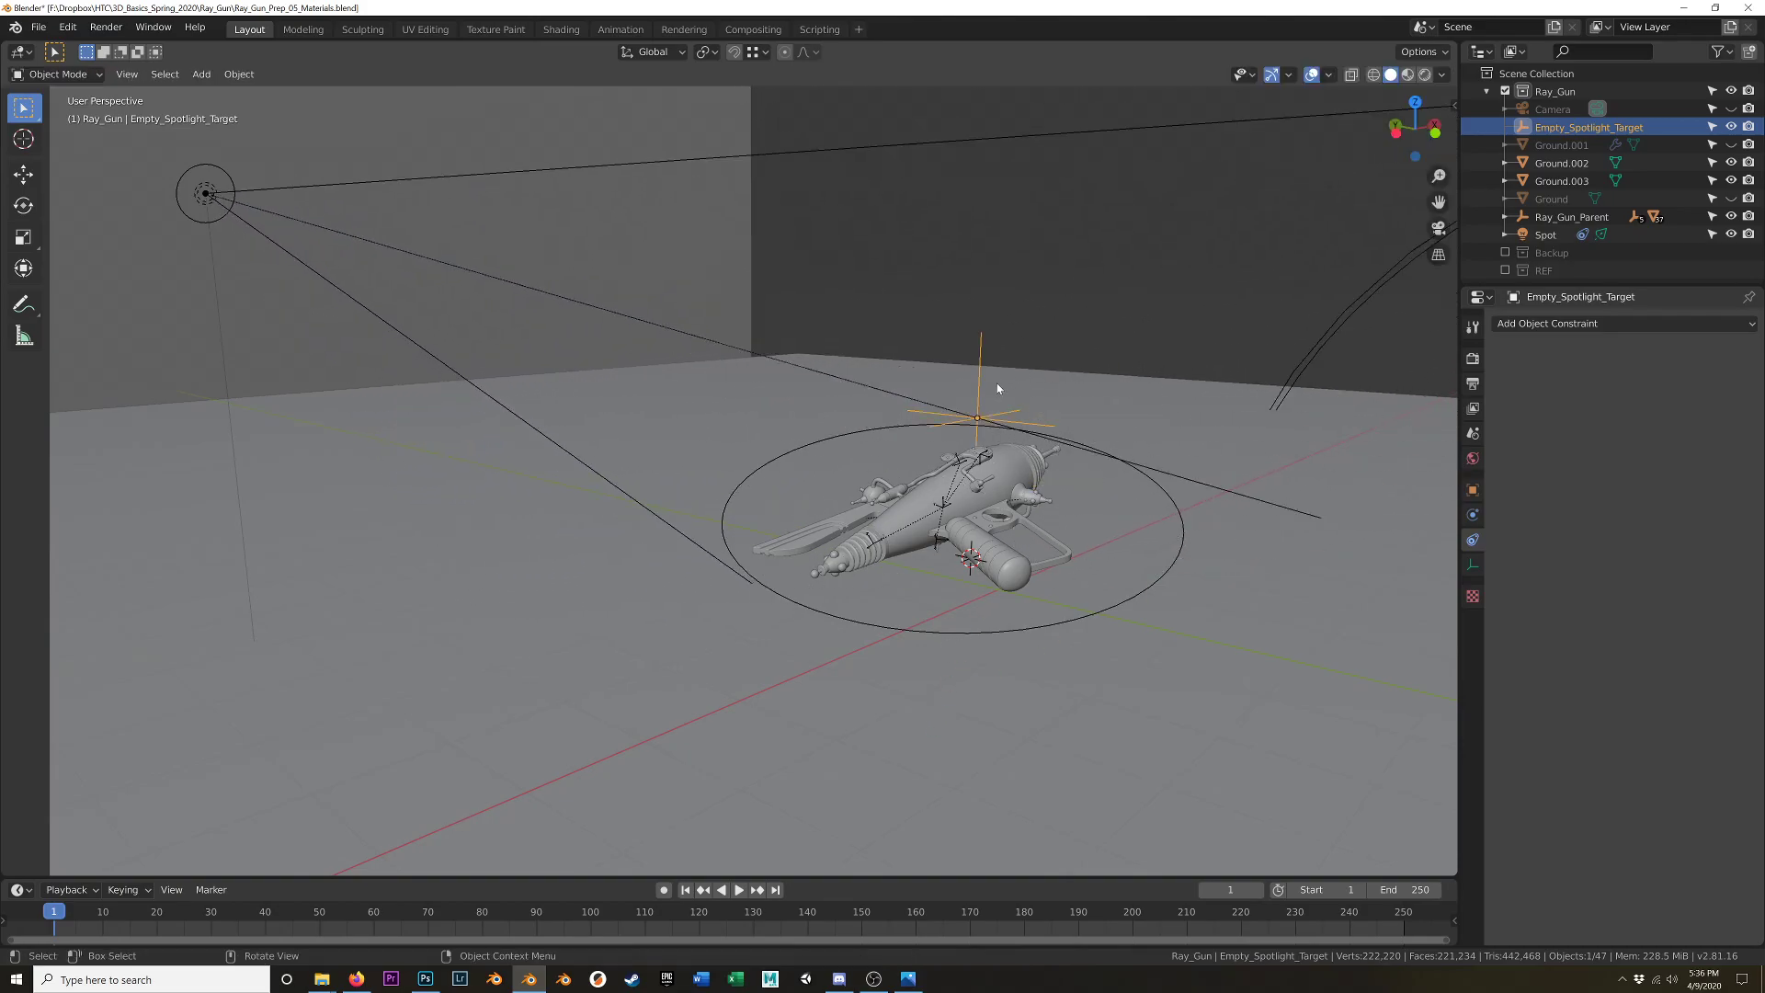
key("g")
key("z")
left_click(820, 301)
- Move the spot light farther from the ray gun by about -4.82 m in X, 1.6 m in Y and 2.17 m in Z
middle_click_drag(820, 301, 725, 321)
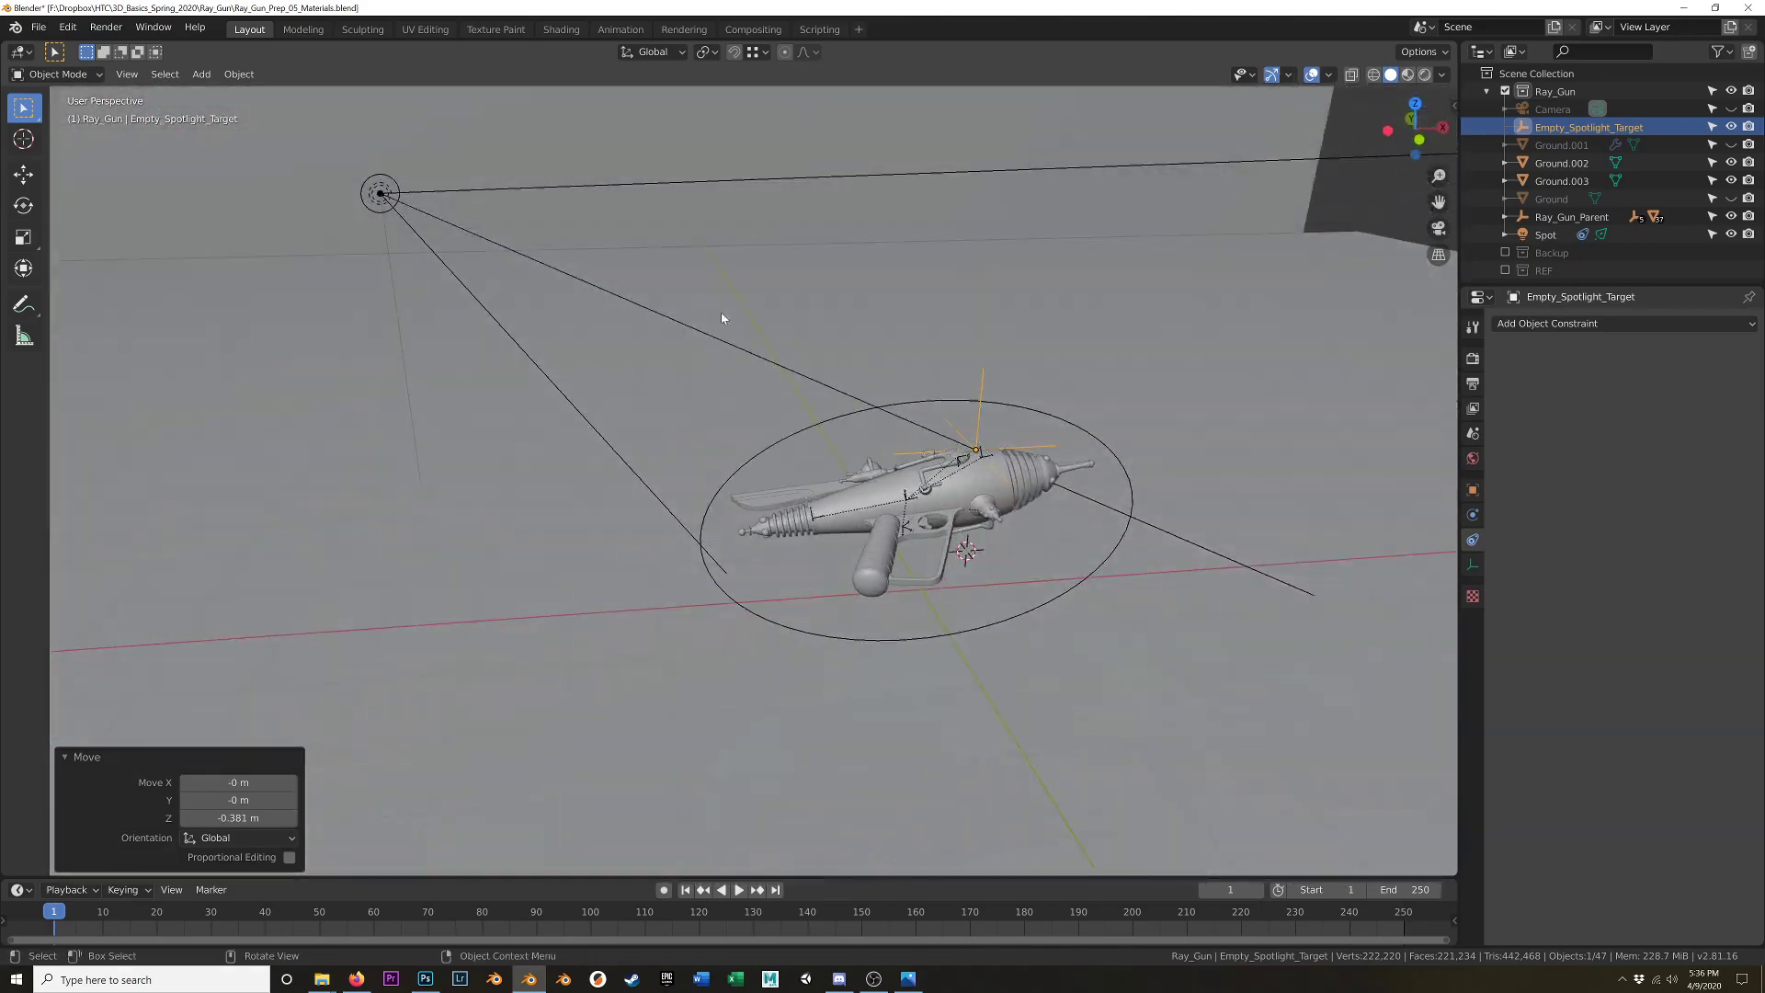
scroll(552, 269, "down", 5)
left_click(515, 253)
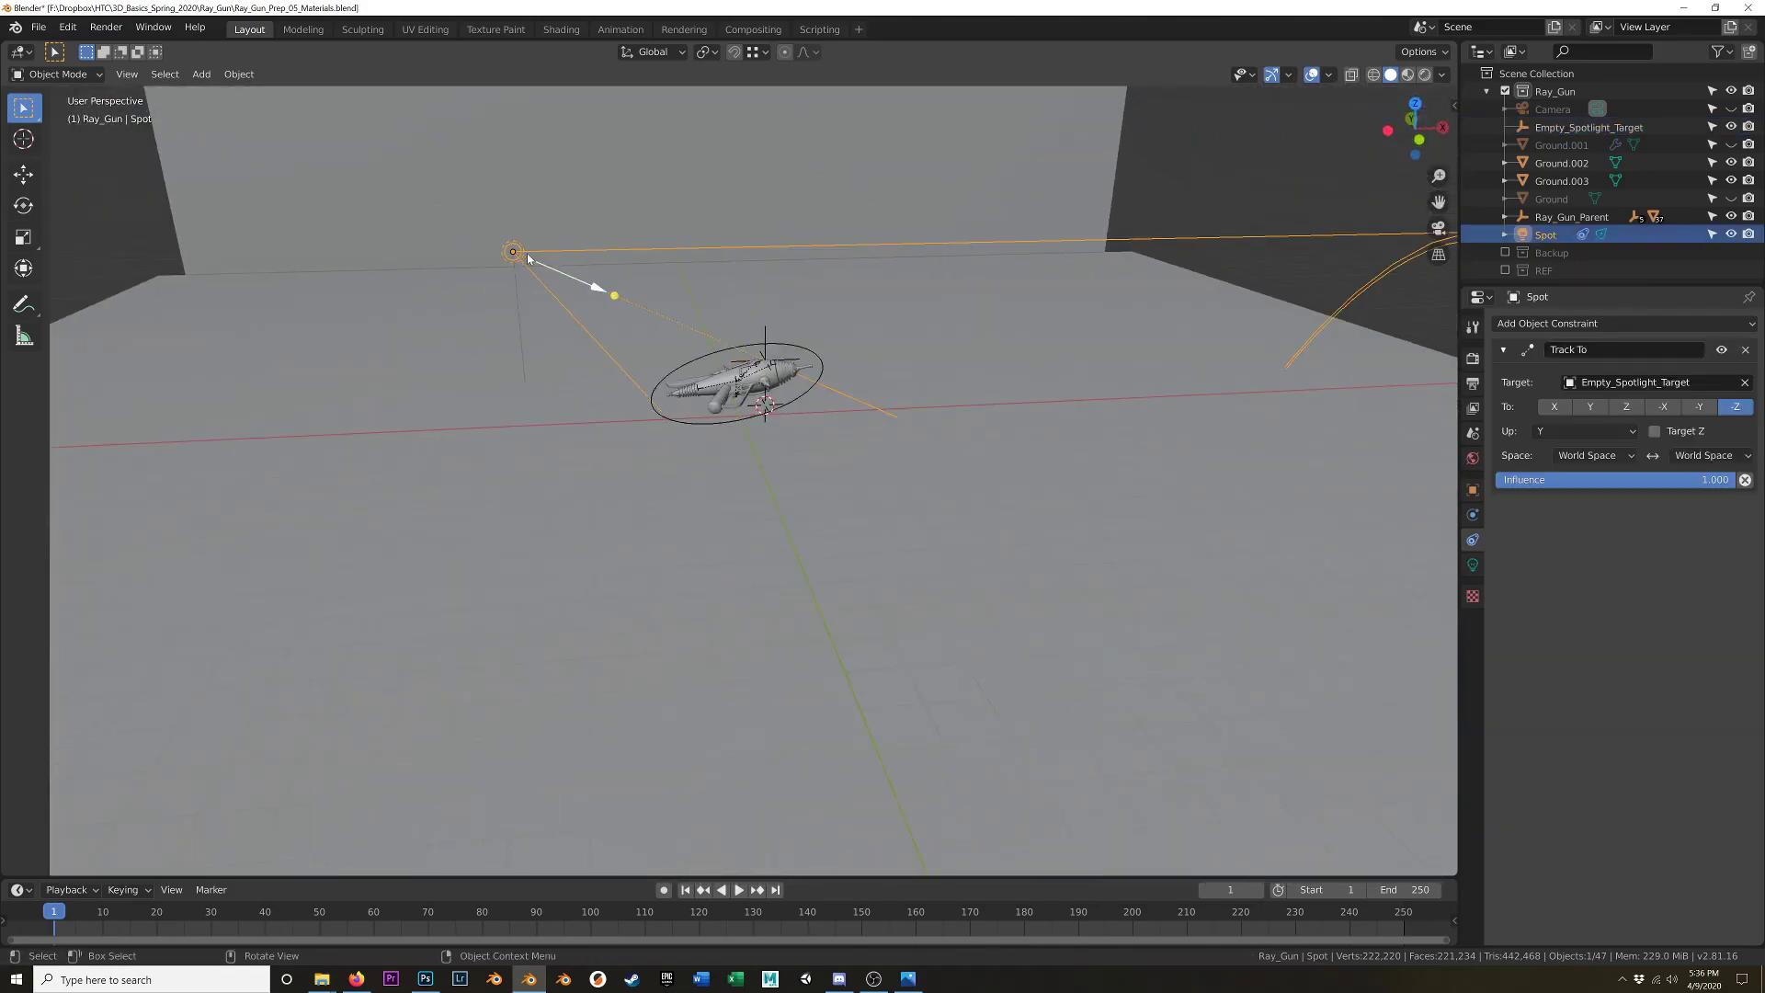
key("g")
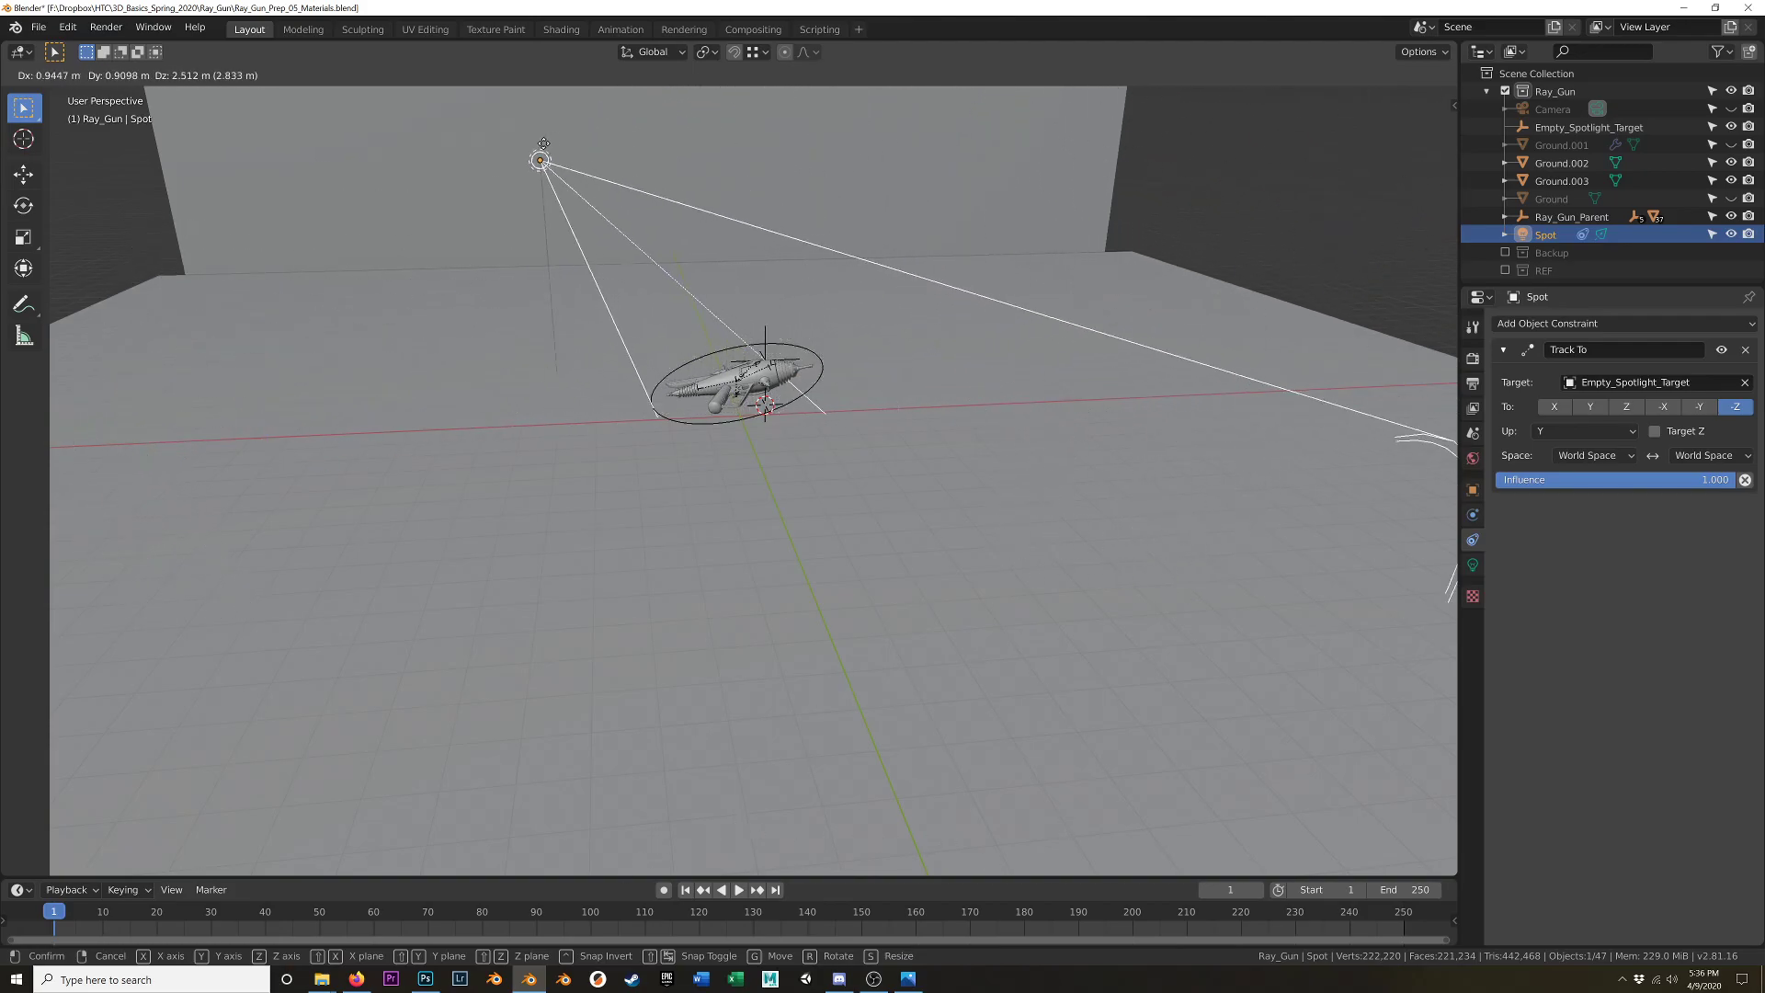
left_click(358, 155)
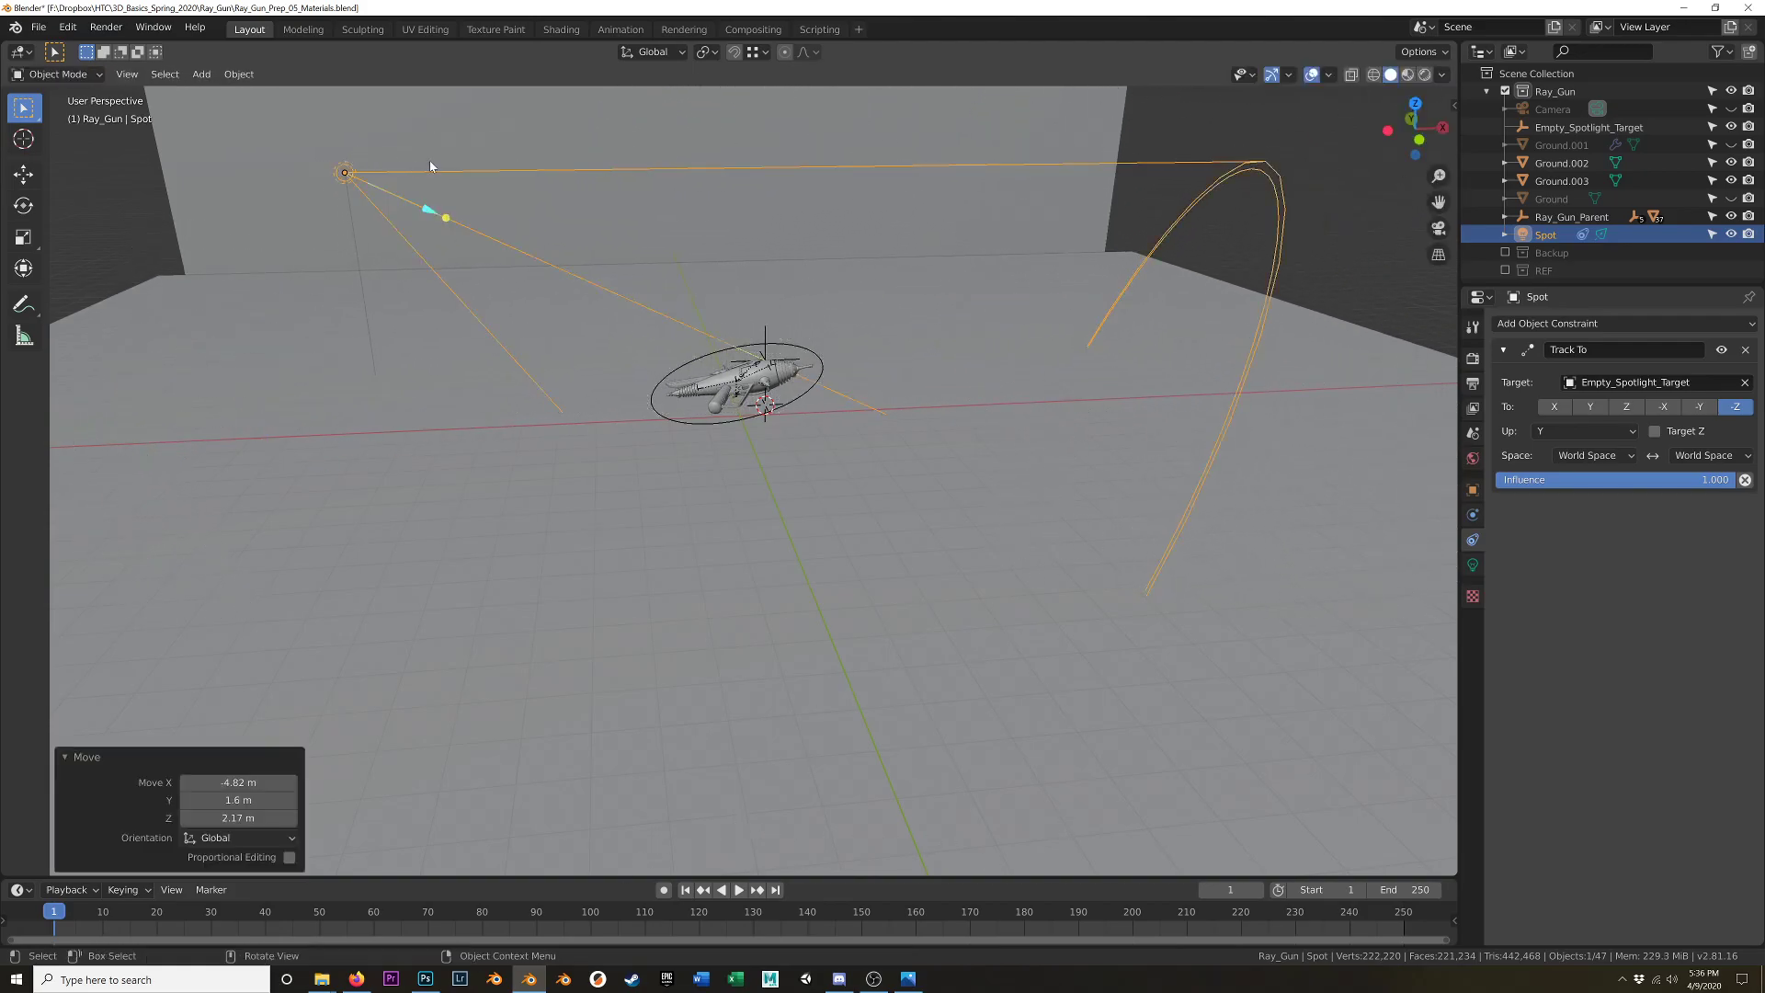
mouse_move(617, 270)
middle_mouse_down()
mouse_move(619, 307)
mouse_move(484, 328)
mouse_move(601, 268)
middle_mouse_up()
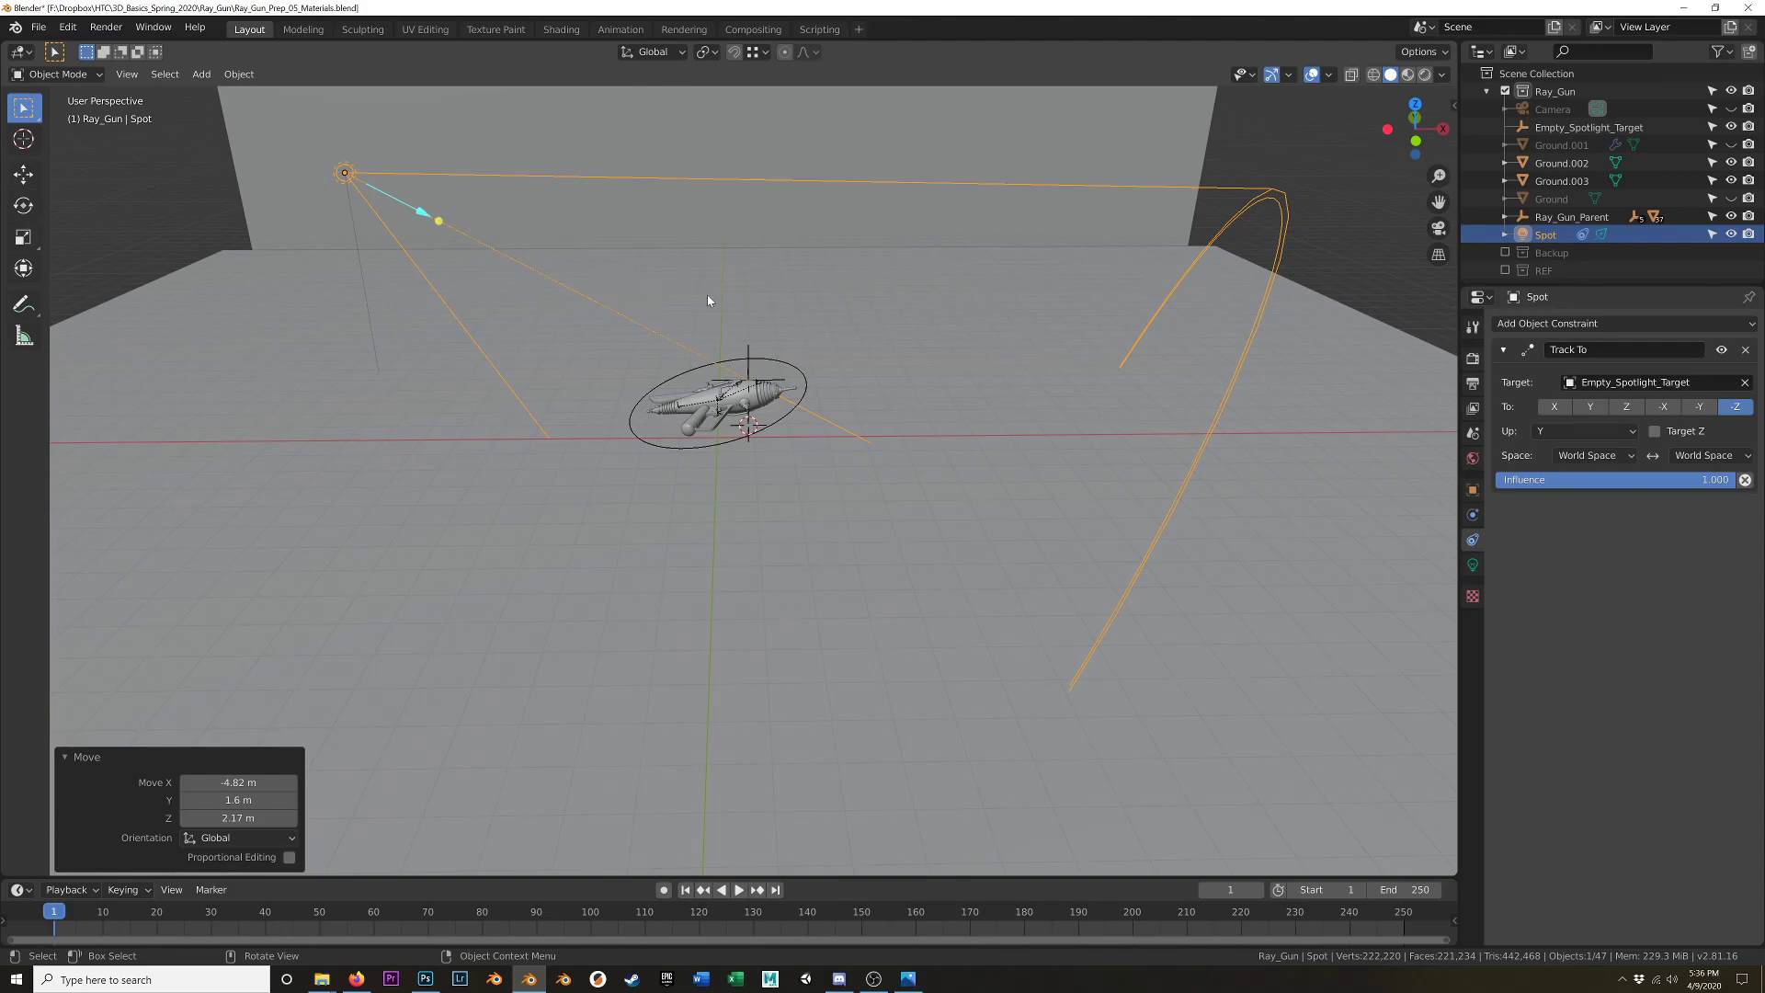
- Show the spot light's light data properties, including its power, size and spot shape
middle_click_drag(637, 310, 825, 393)
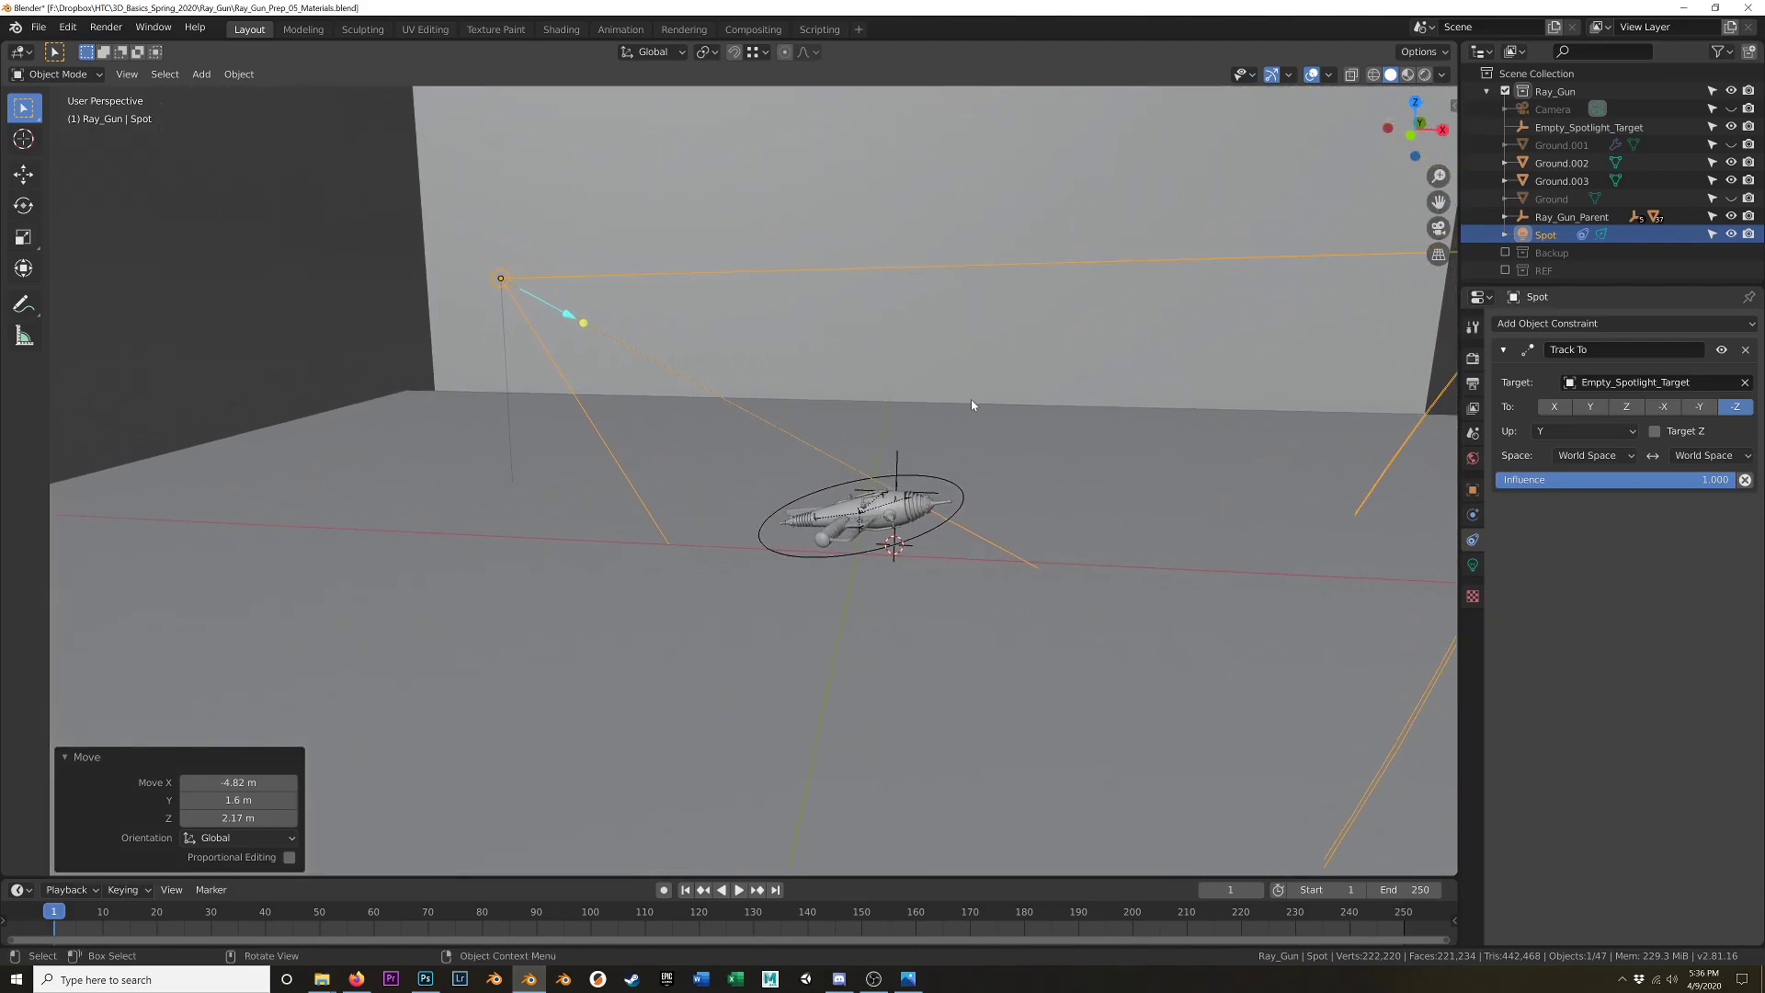
left_click_drag(1691, 482, 1738, 484)
scroll(586, 355, "down", 2)
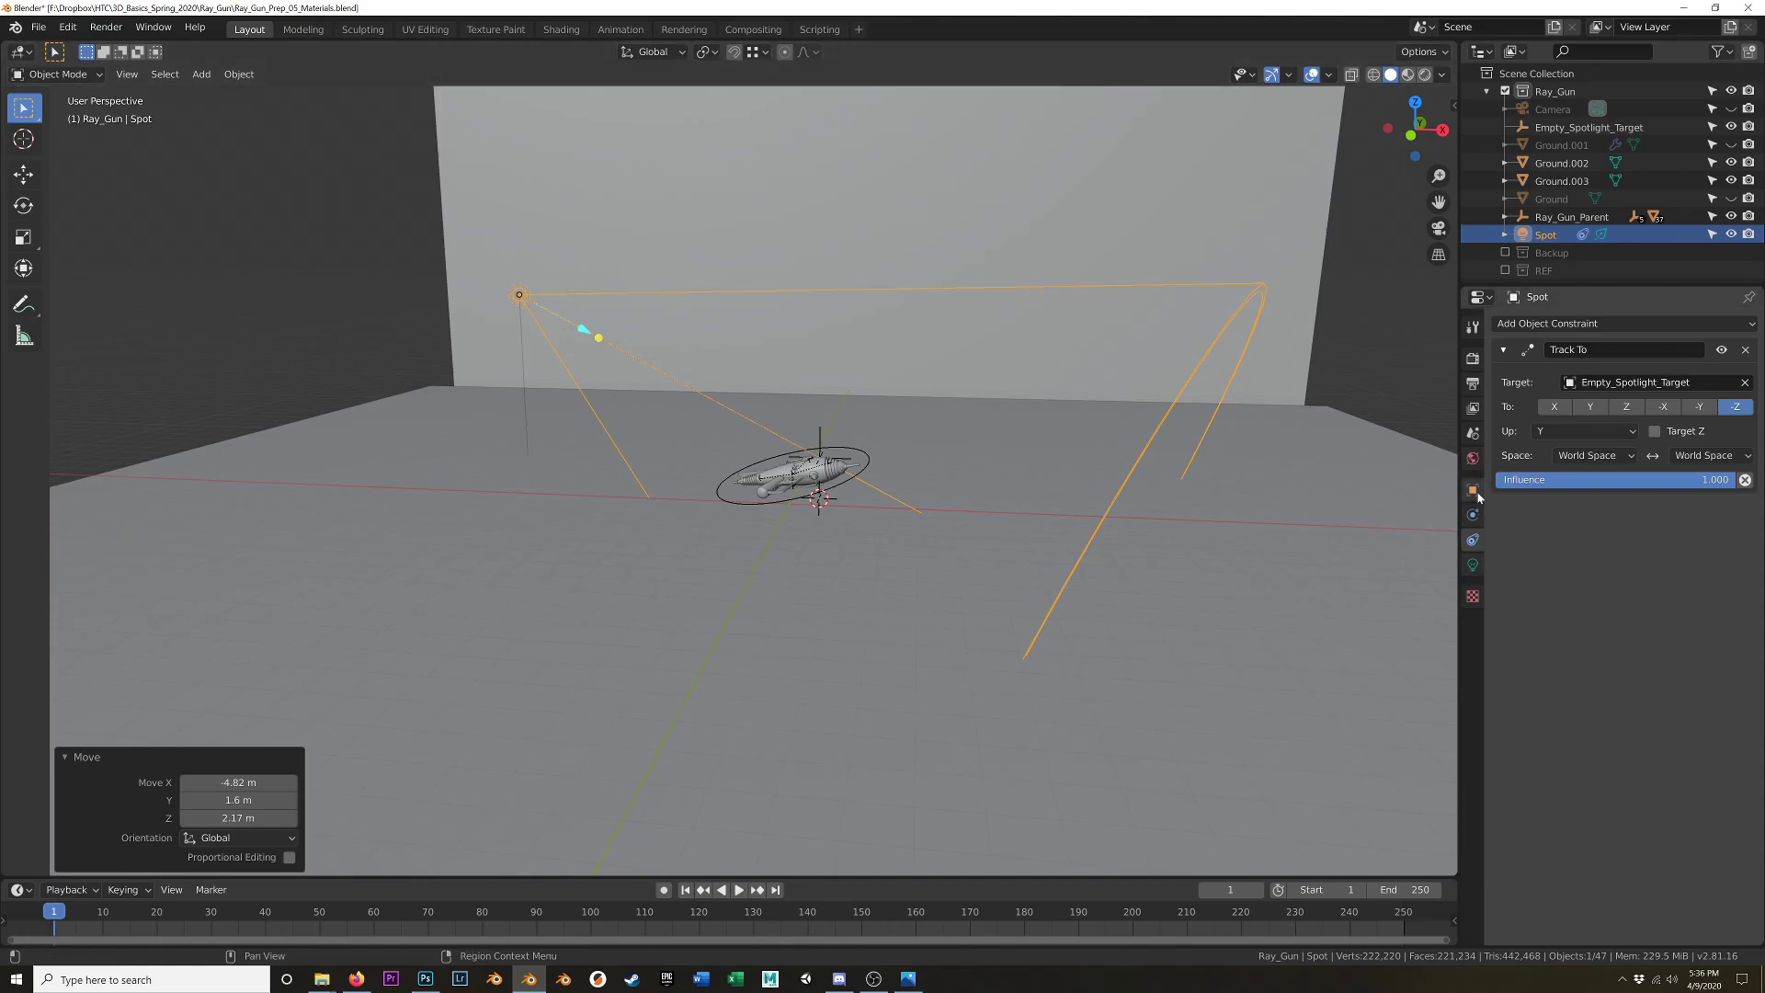
left_click(1473, 566)
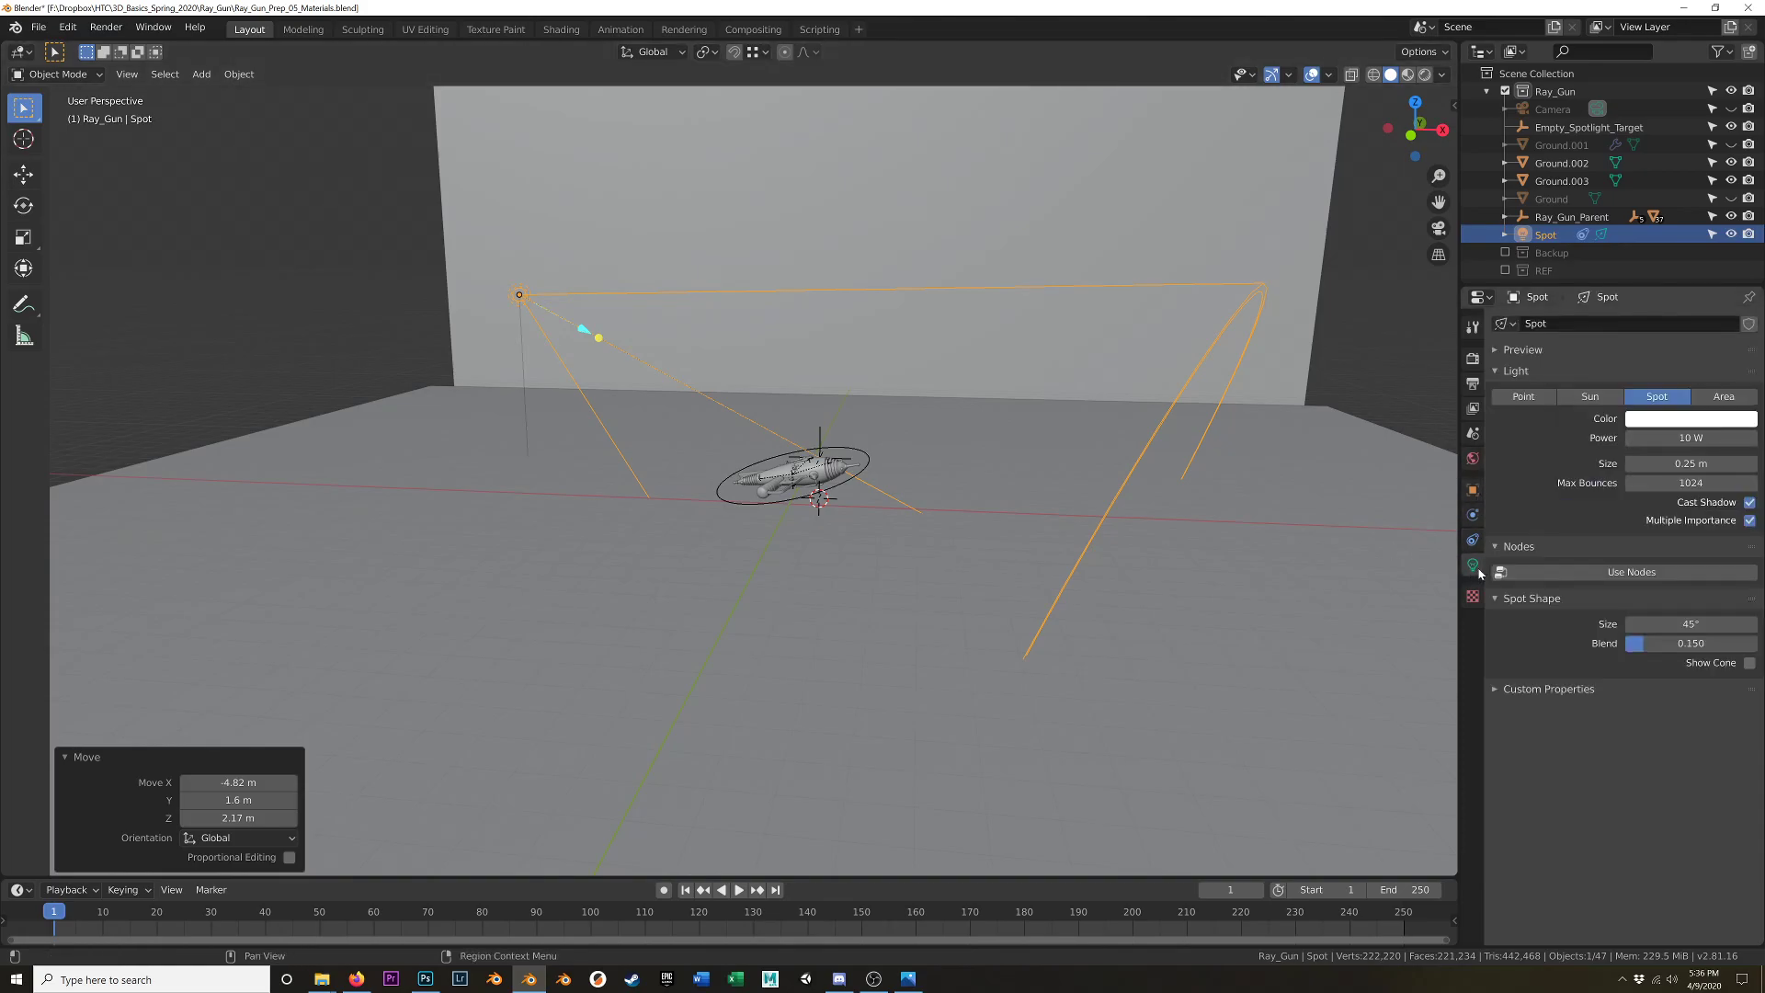
scroll(519, 319, "up", 3)
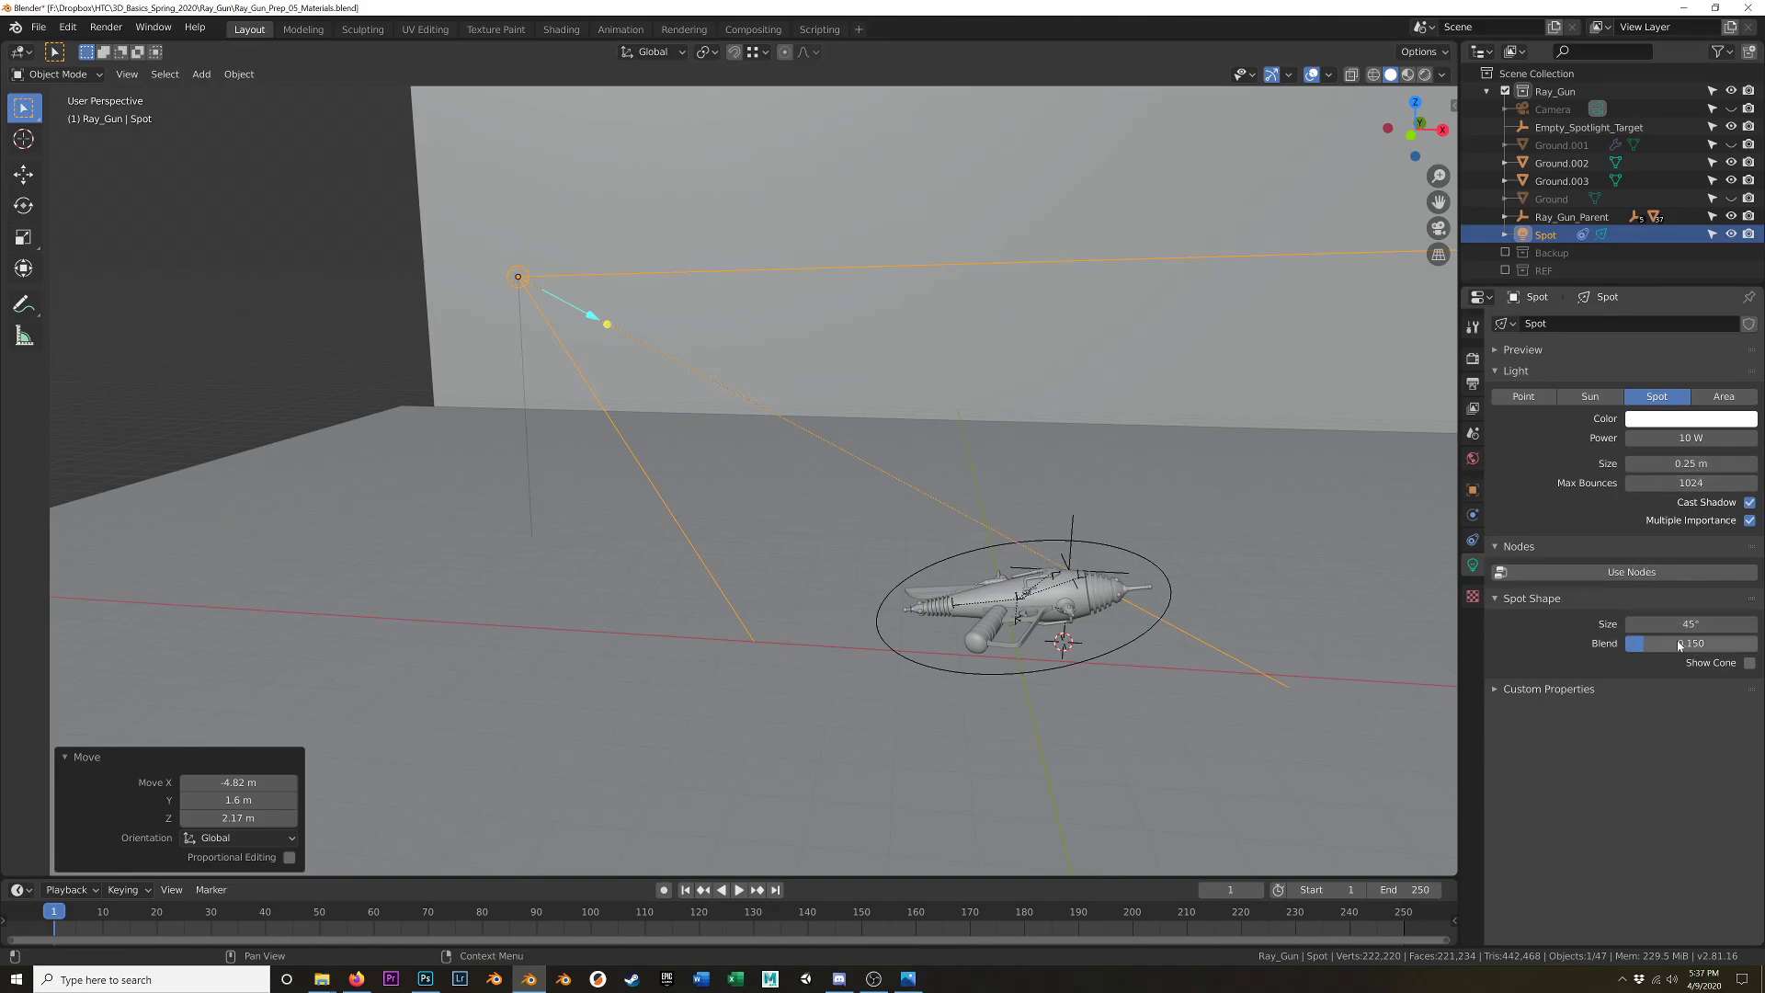
left_click(1472, 357)
left_click(1472, 565)
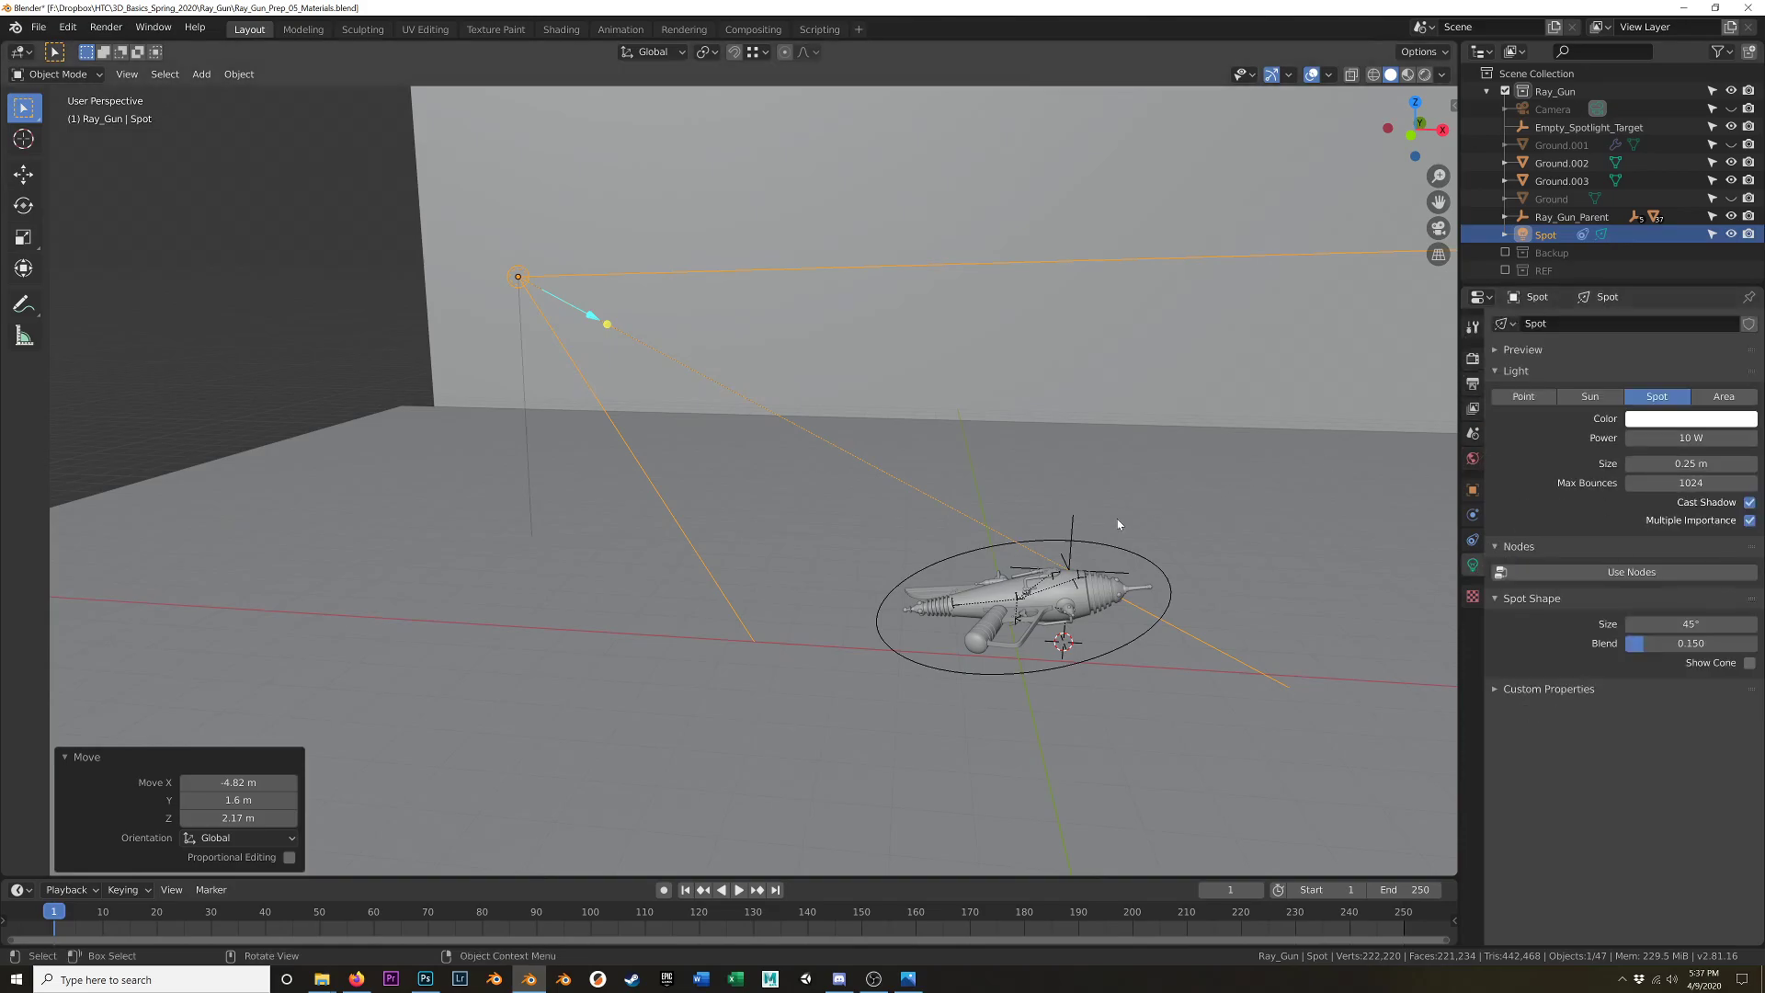
- Switch the viewport to Material Preview and turn on Scene Lights and Scene World for its lighting
scroll(1140, 511, "down", 3)
middle_click_drag(1221, 504, 1031, 514, "shift")
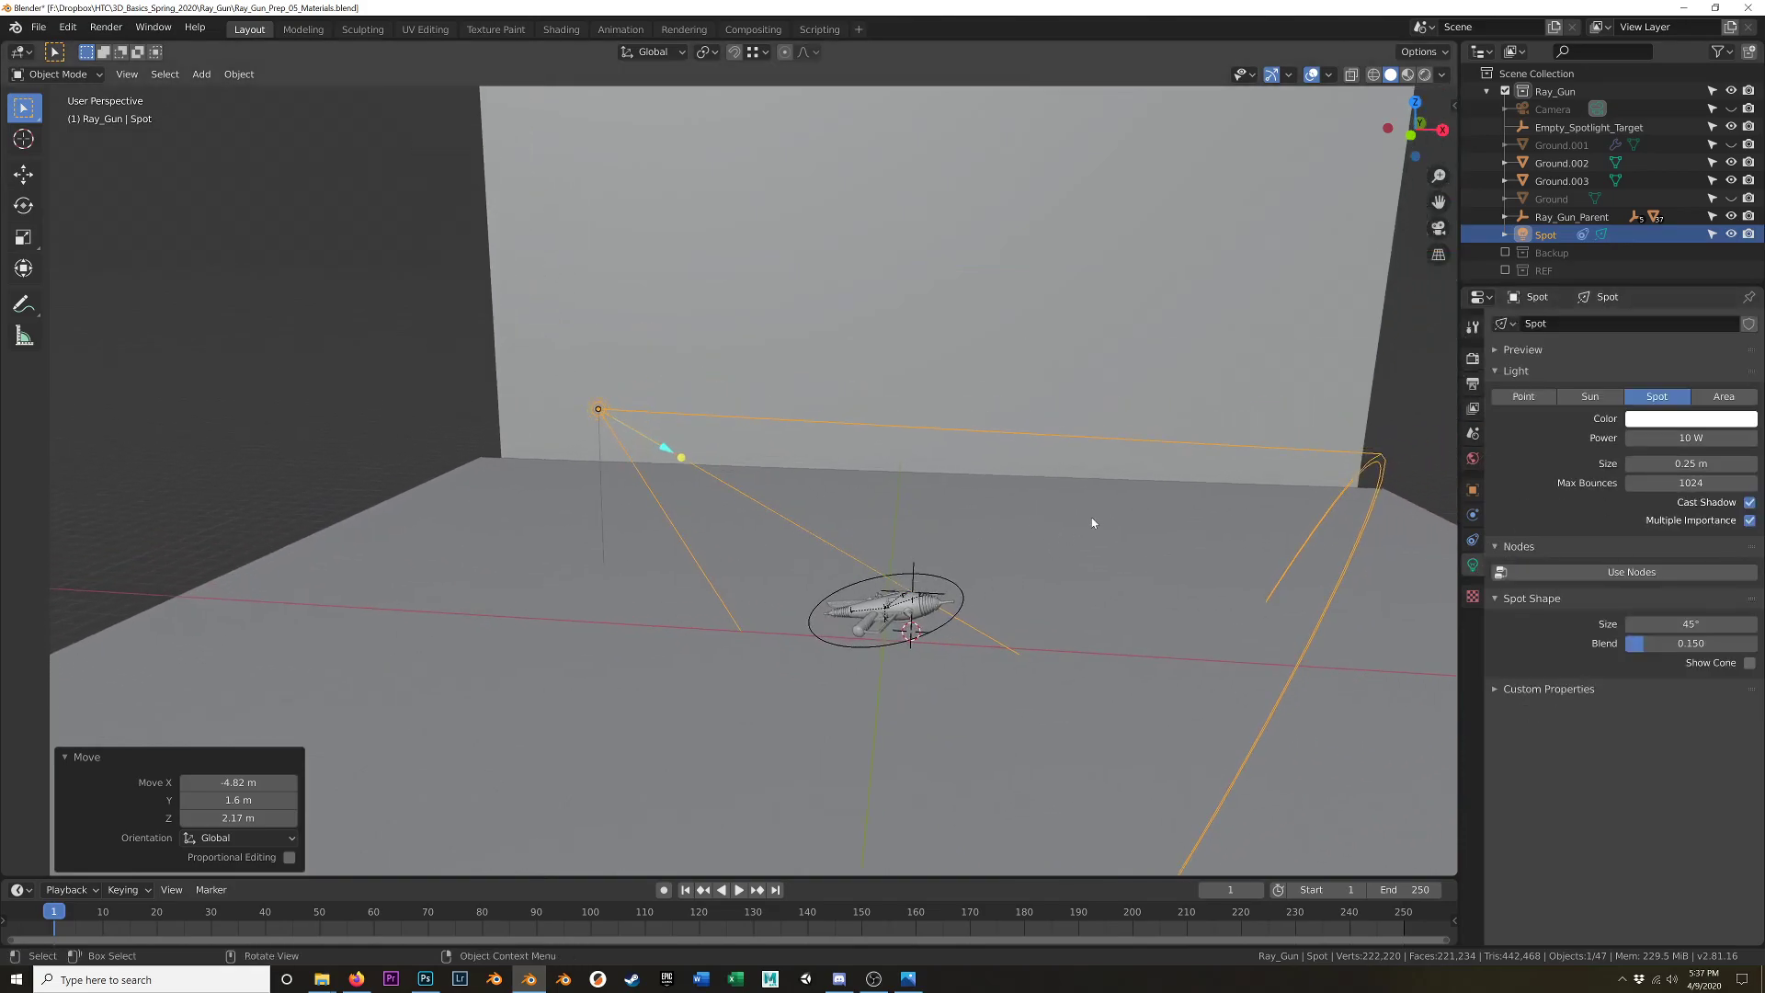
key("z")
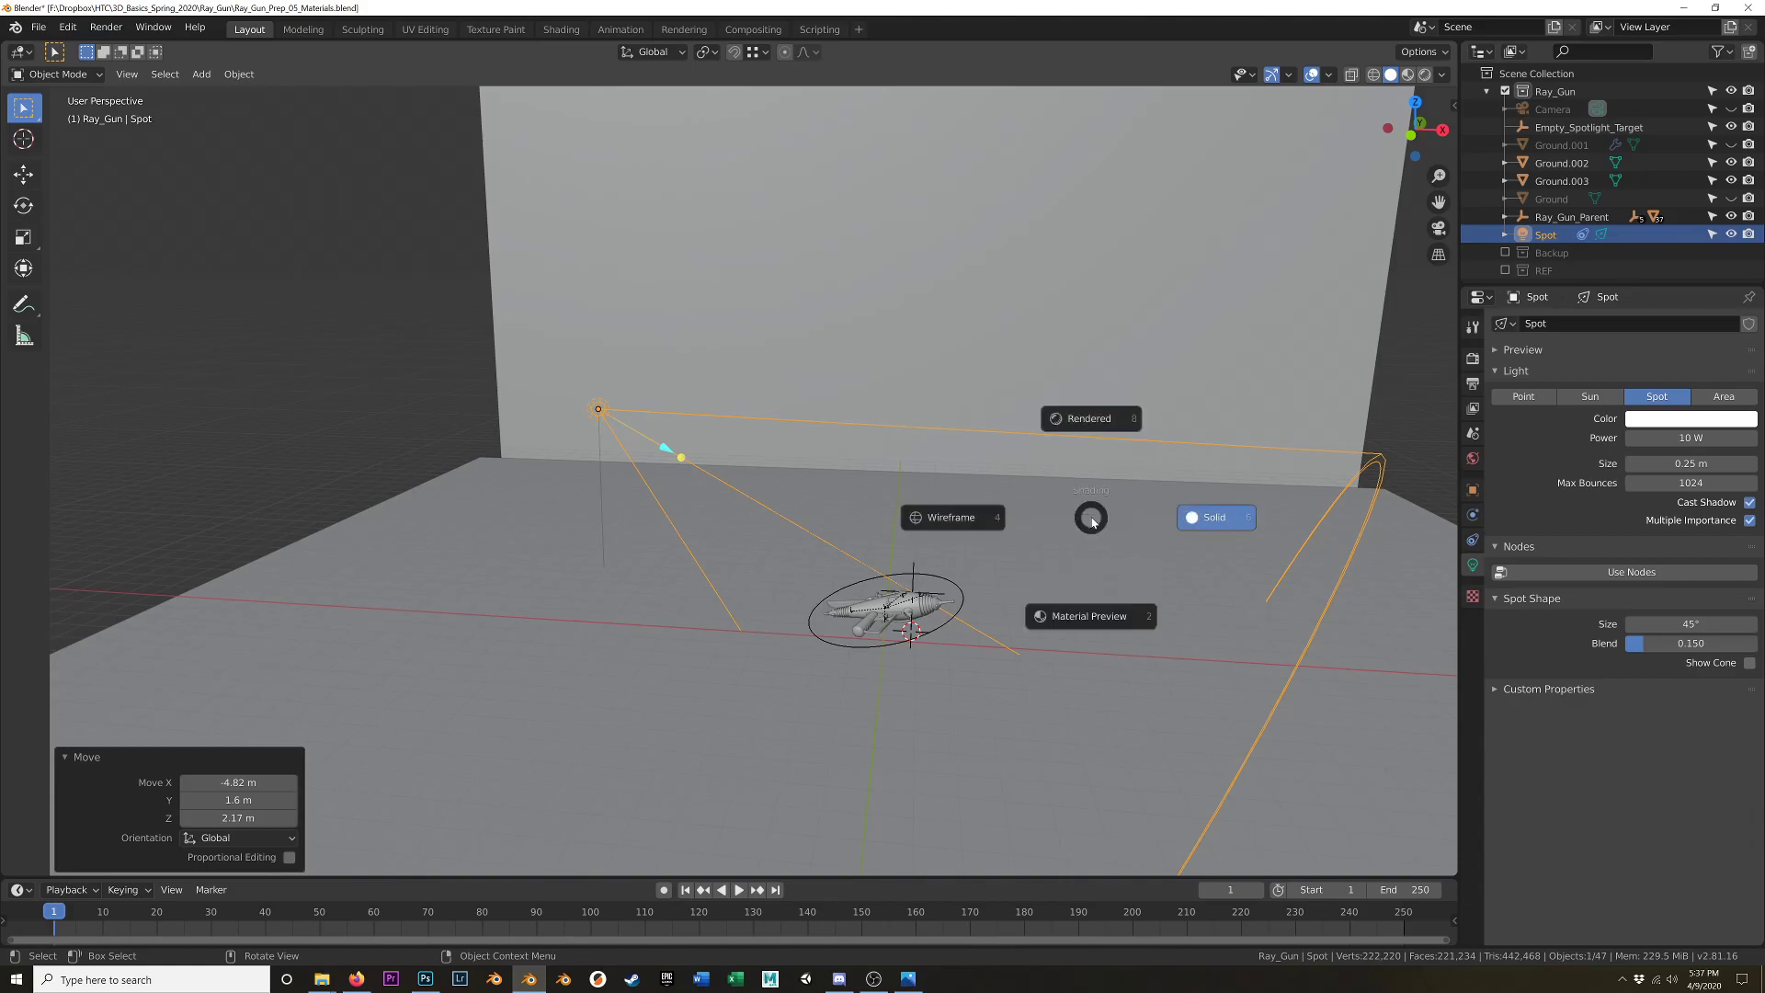
left_click(1067, 619)
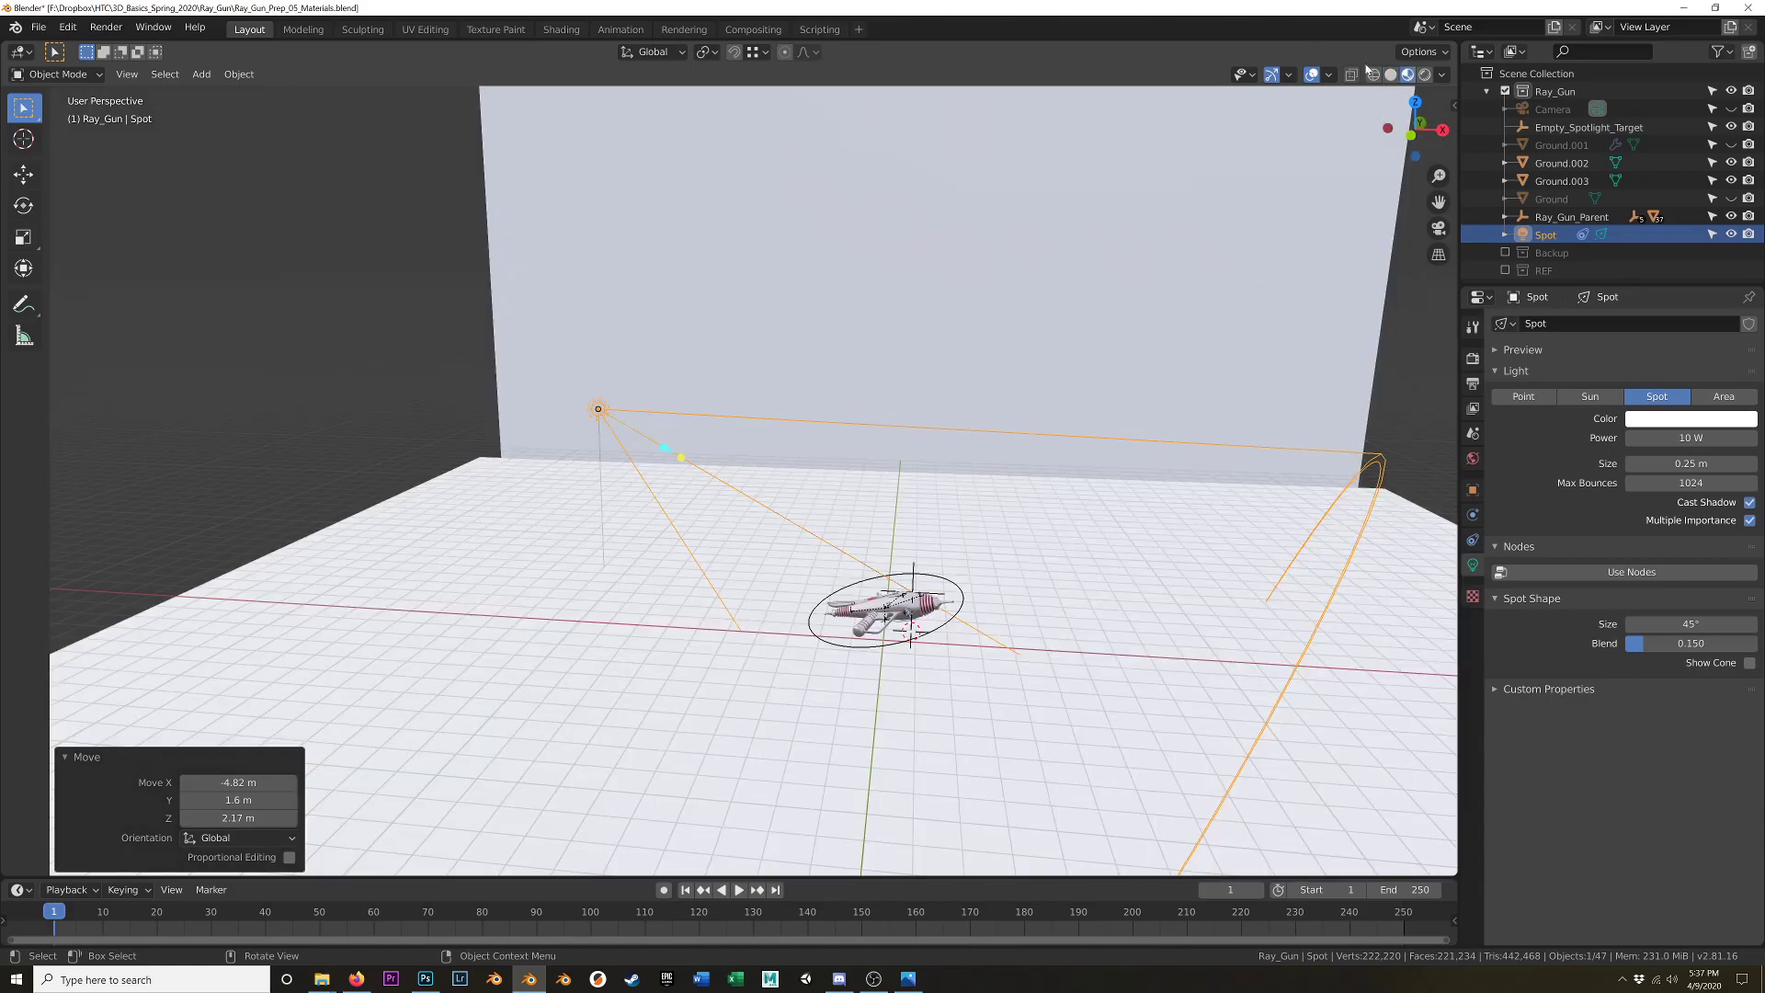
left_click(1440, 75)
left_click(1343, 159)
left_click(1343, 178)
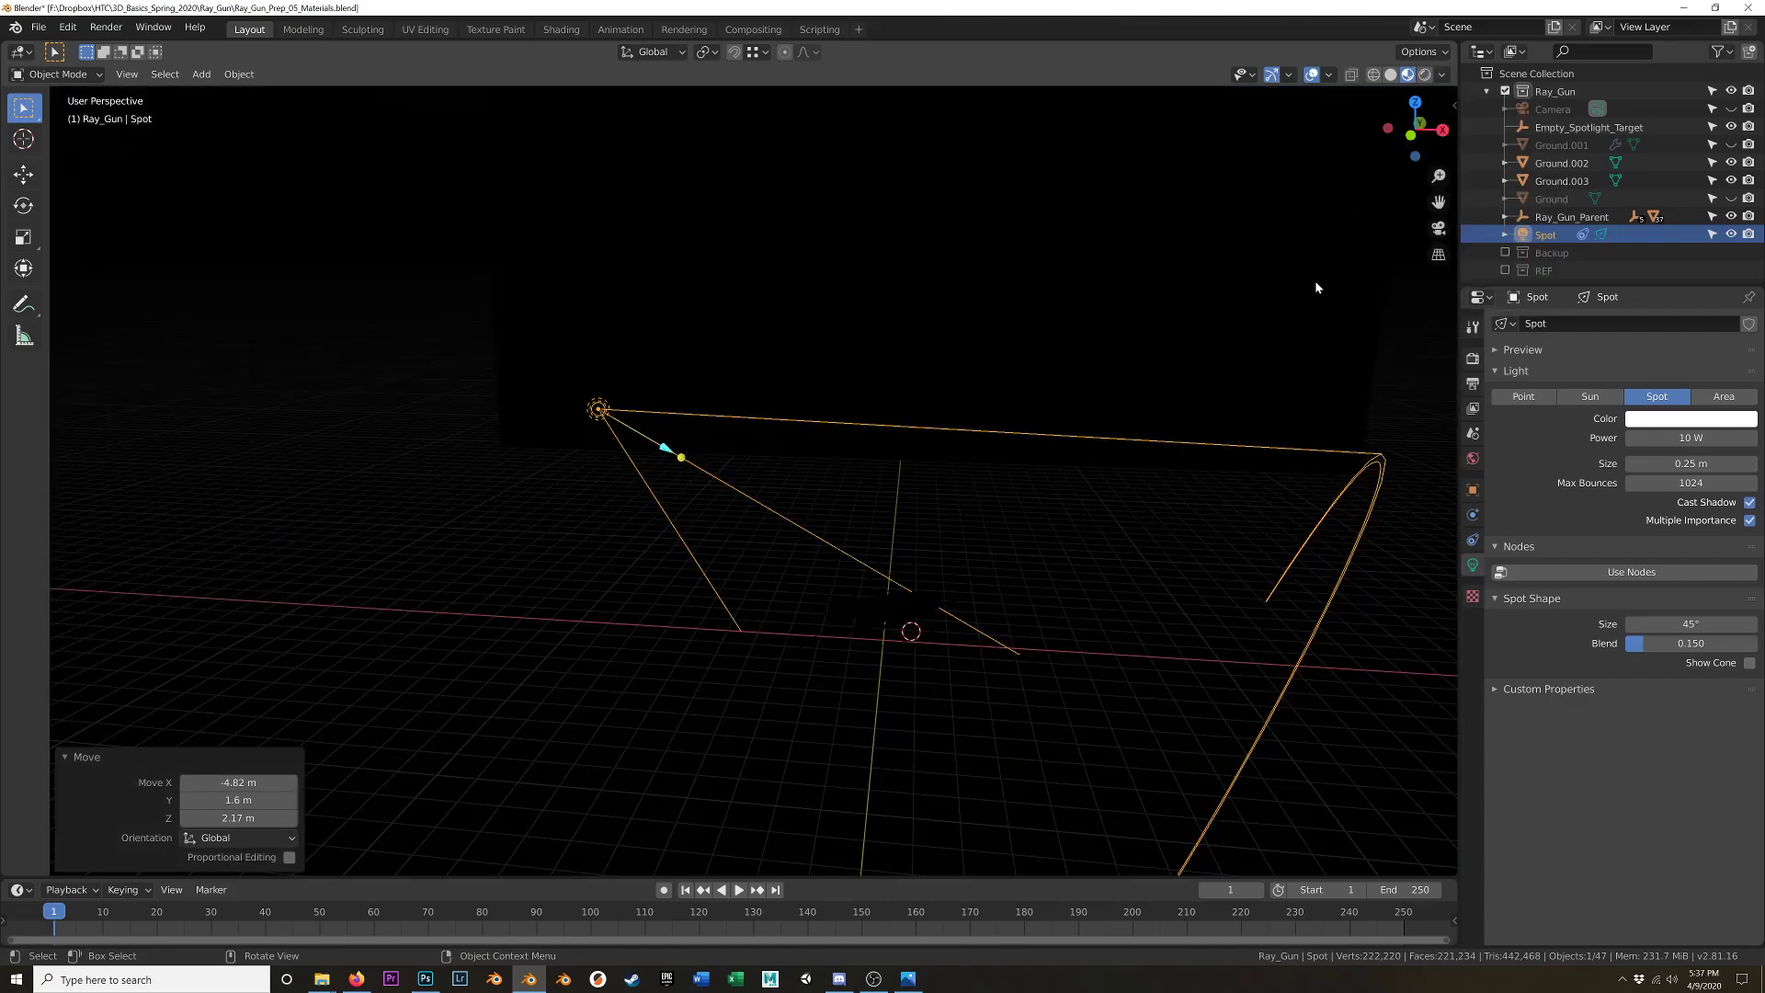
- Raise the spot light's power, trying 100 W first and settling on 1000 W
middle_click_drag(855, 422, 918, 481)
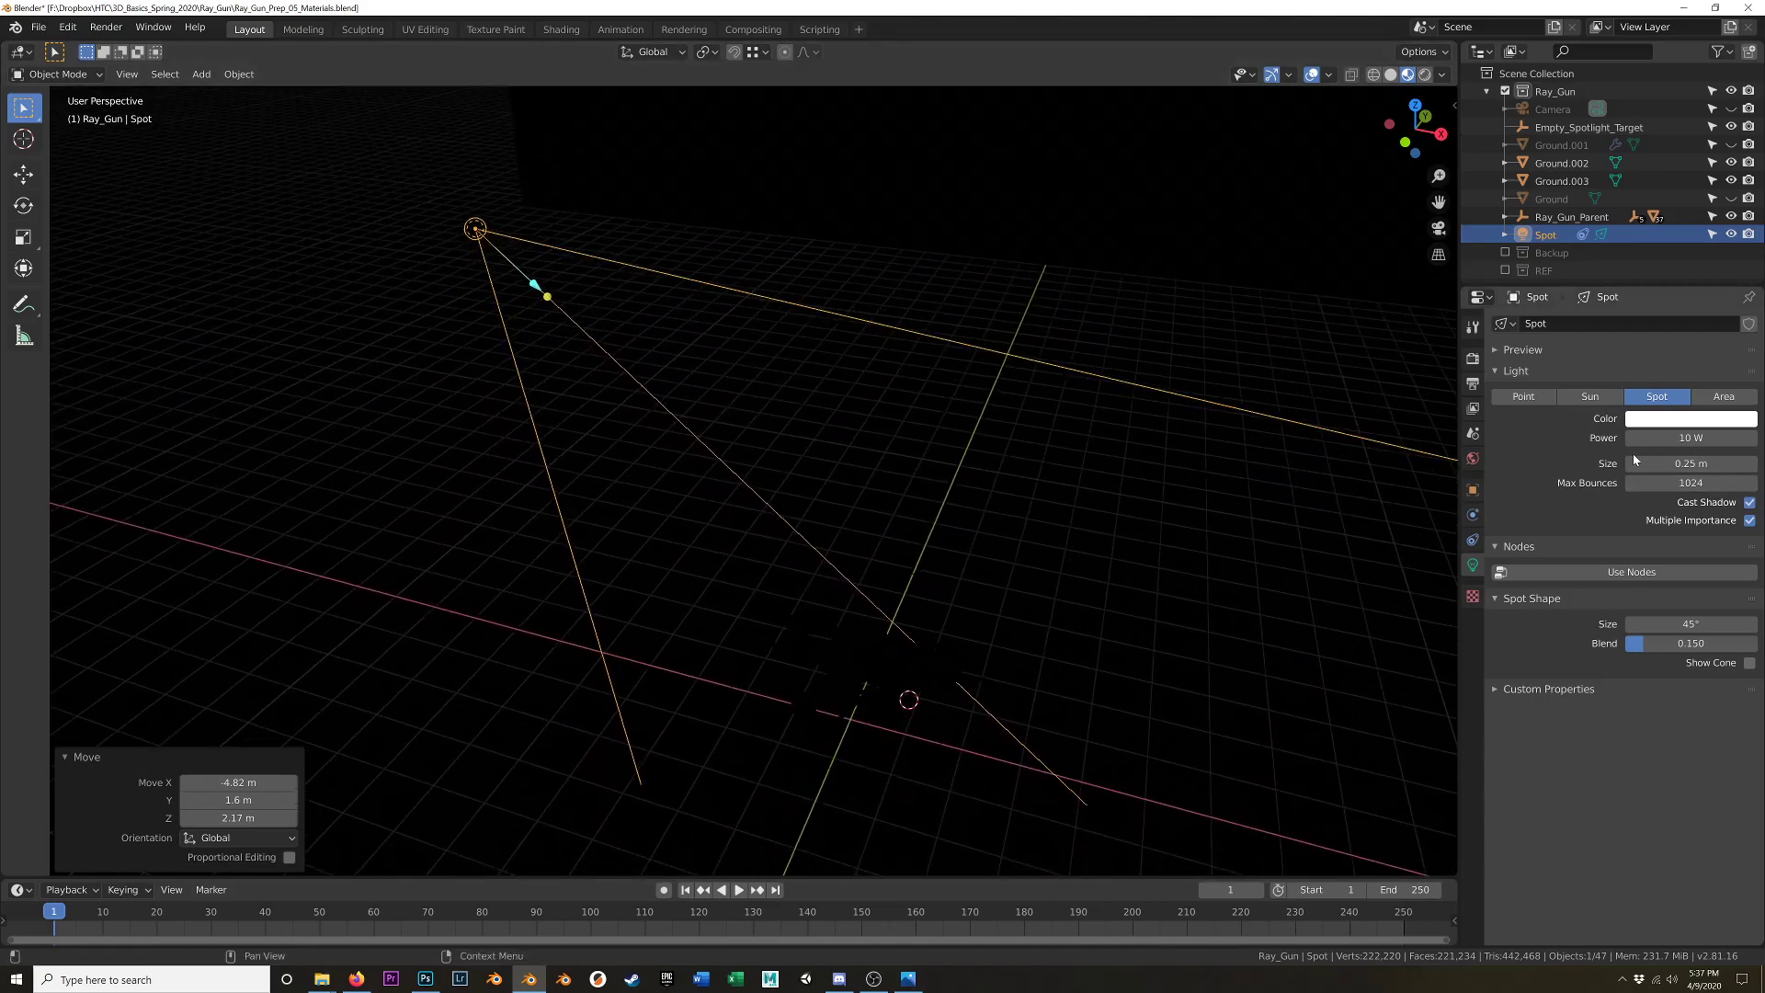
left_click(1682, 438)
type("0")
key("Return")
mouse_move(1176, 572)
middle_mouse_down()
mouse_move(1154, 575)
mouse_move(1187, 518)
mouse_move(1216, 524)
mouse_move(1198, 565)
mouse_move(1156, 563)
mouse_move(1165, 544)
middle_mouse_up()
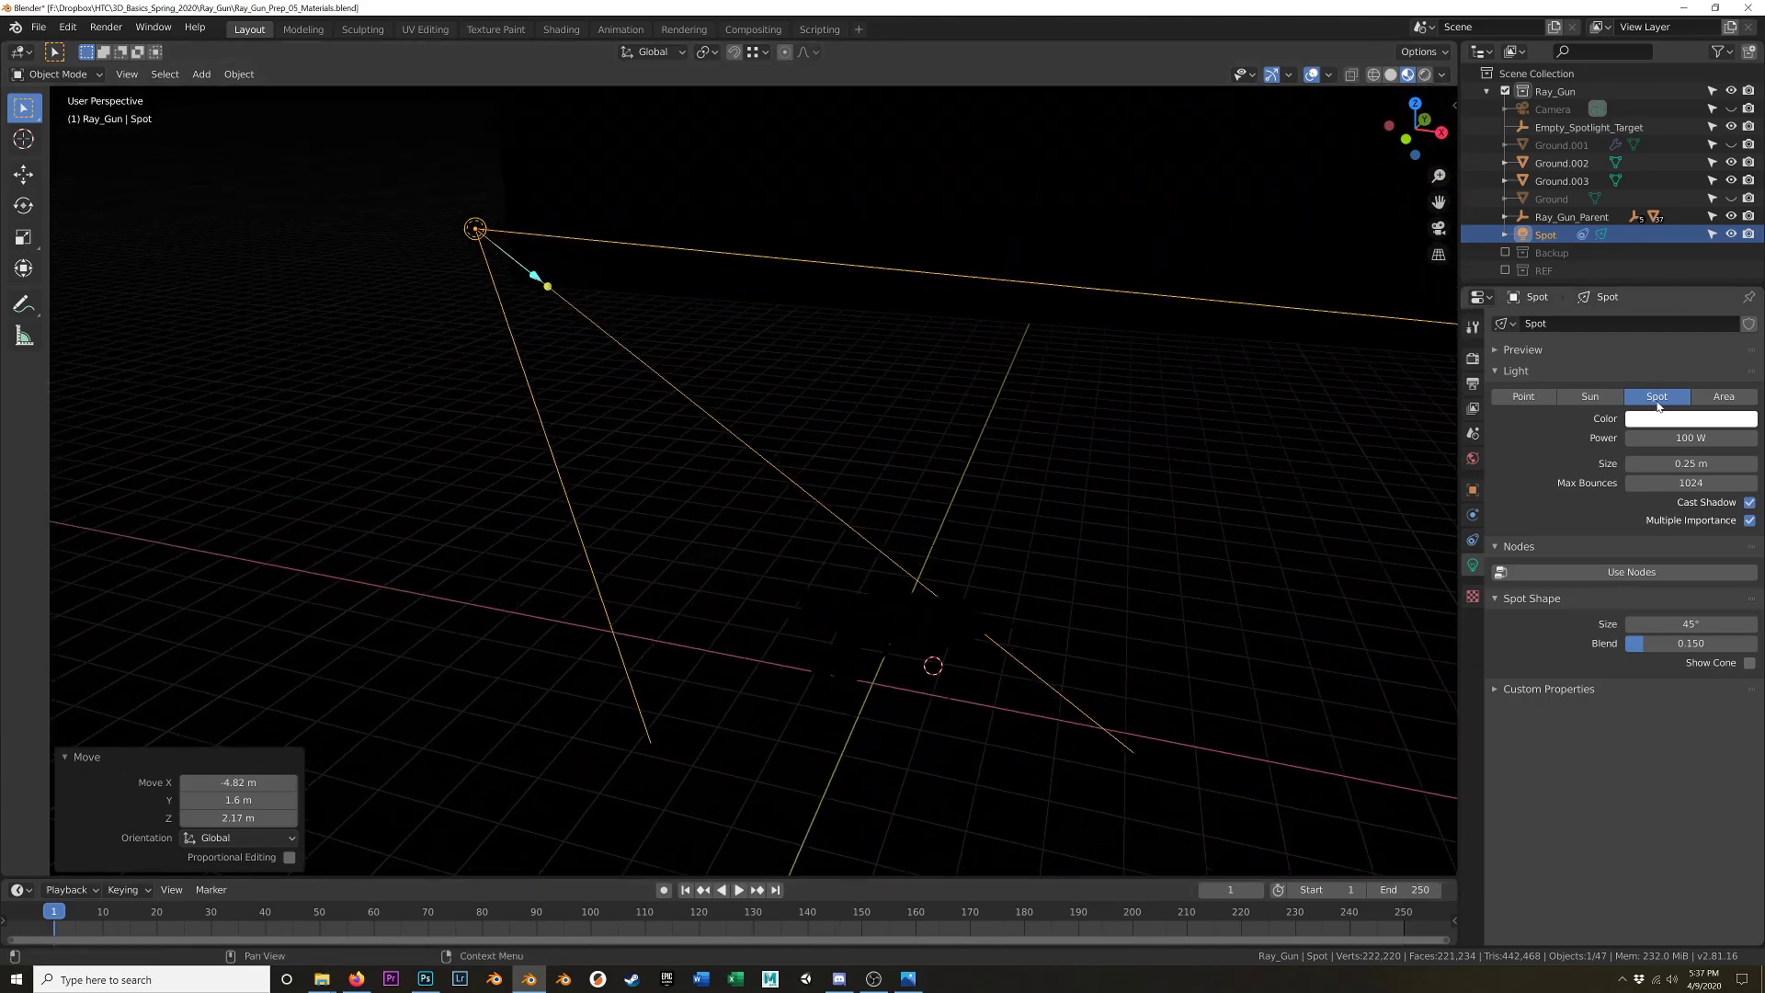
left_click(1687, 438)
type("0")
key("Return")
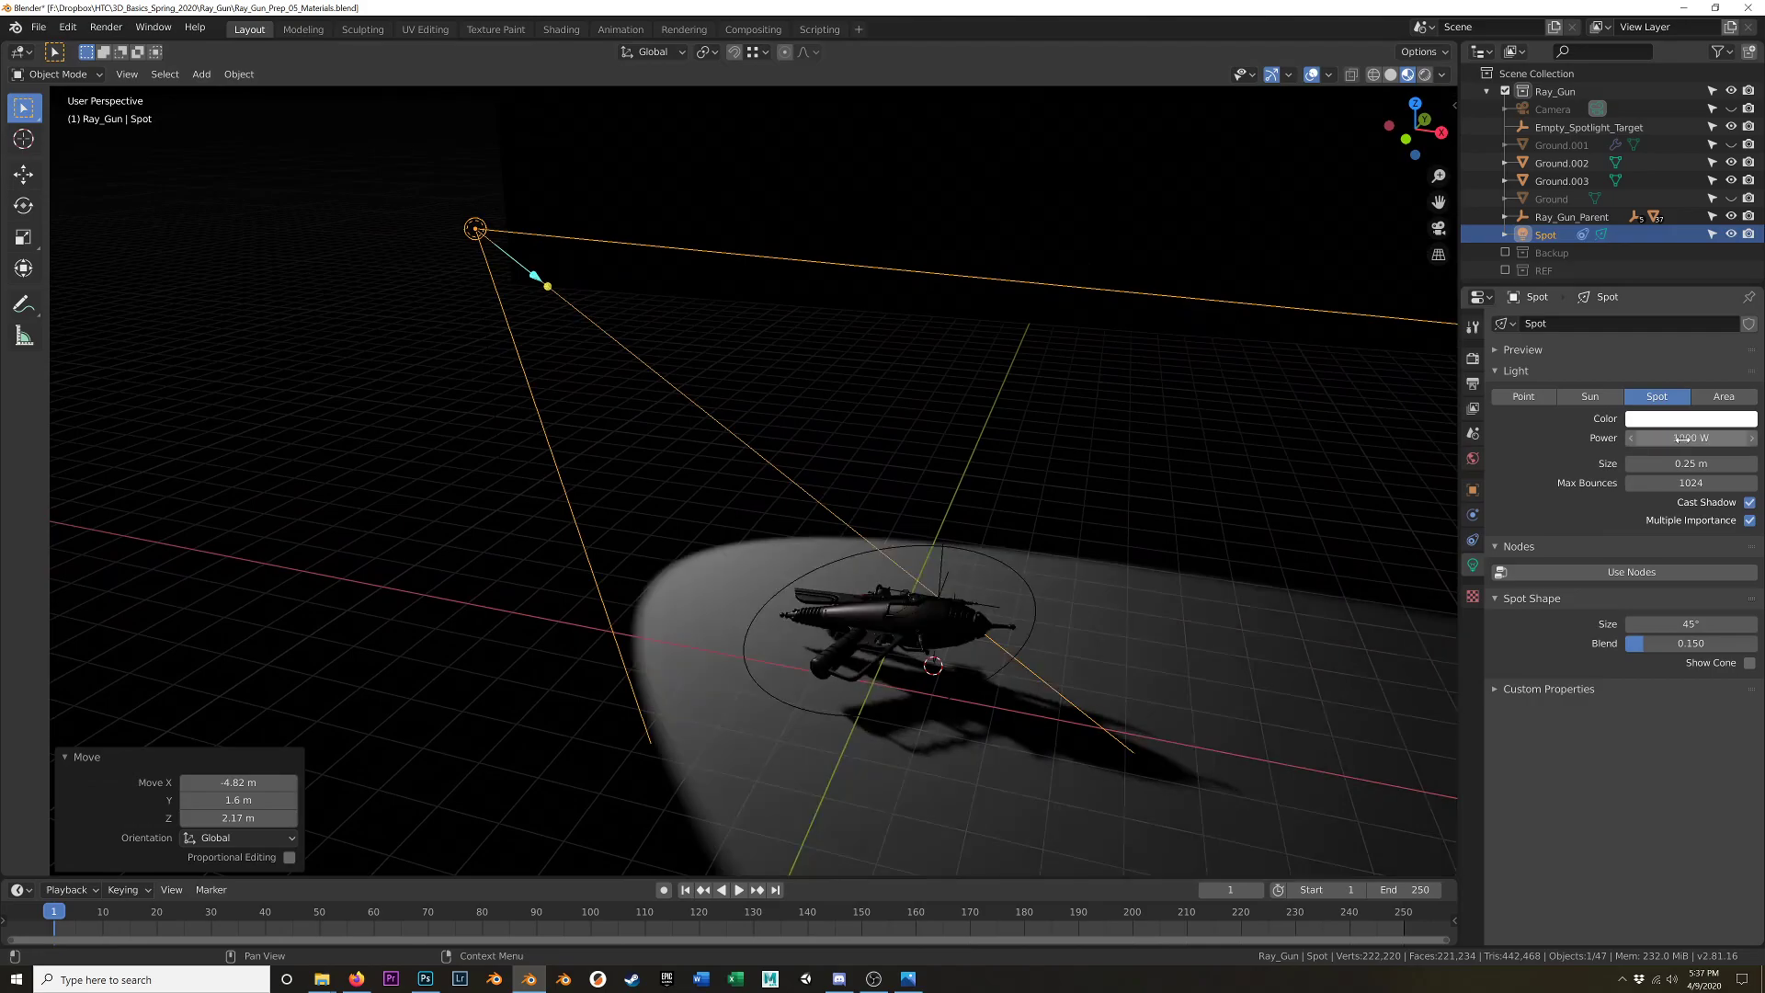
- Adjust the softness of the ray gun's shadow by trying a spot light size of 0 m and setting it to 1.54 m
middle_click_drag(970, 621, 890, 627)
scroll(965, 602, "up", 2)
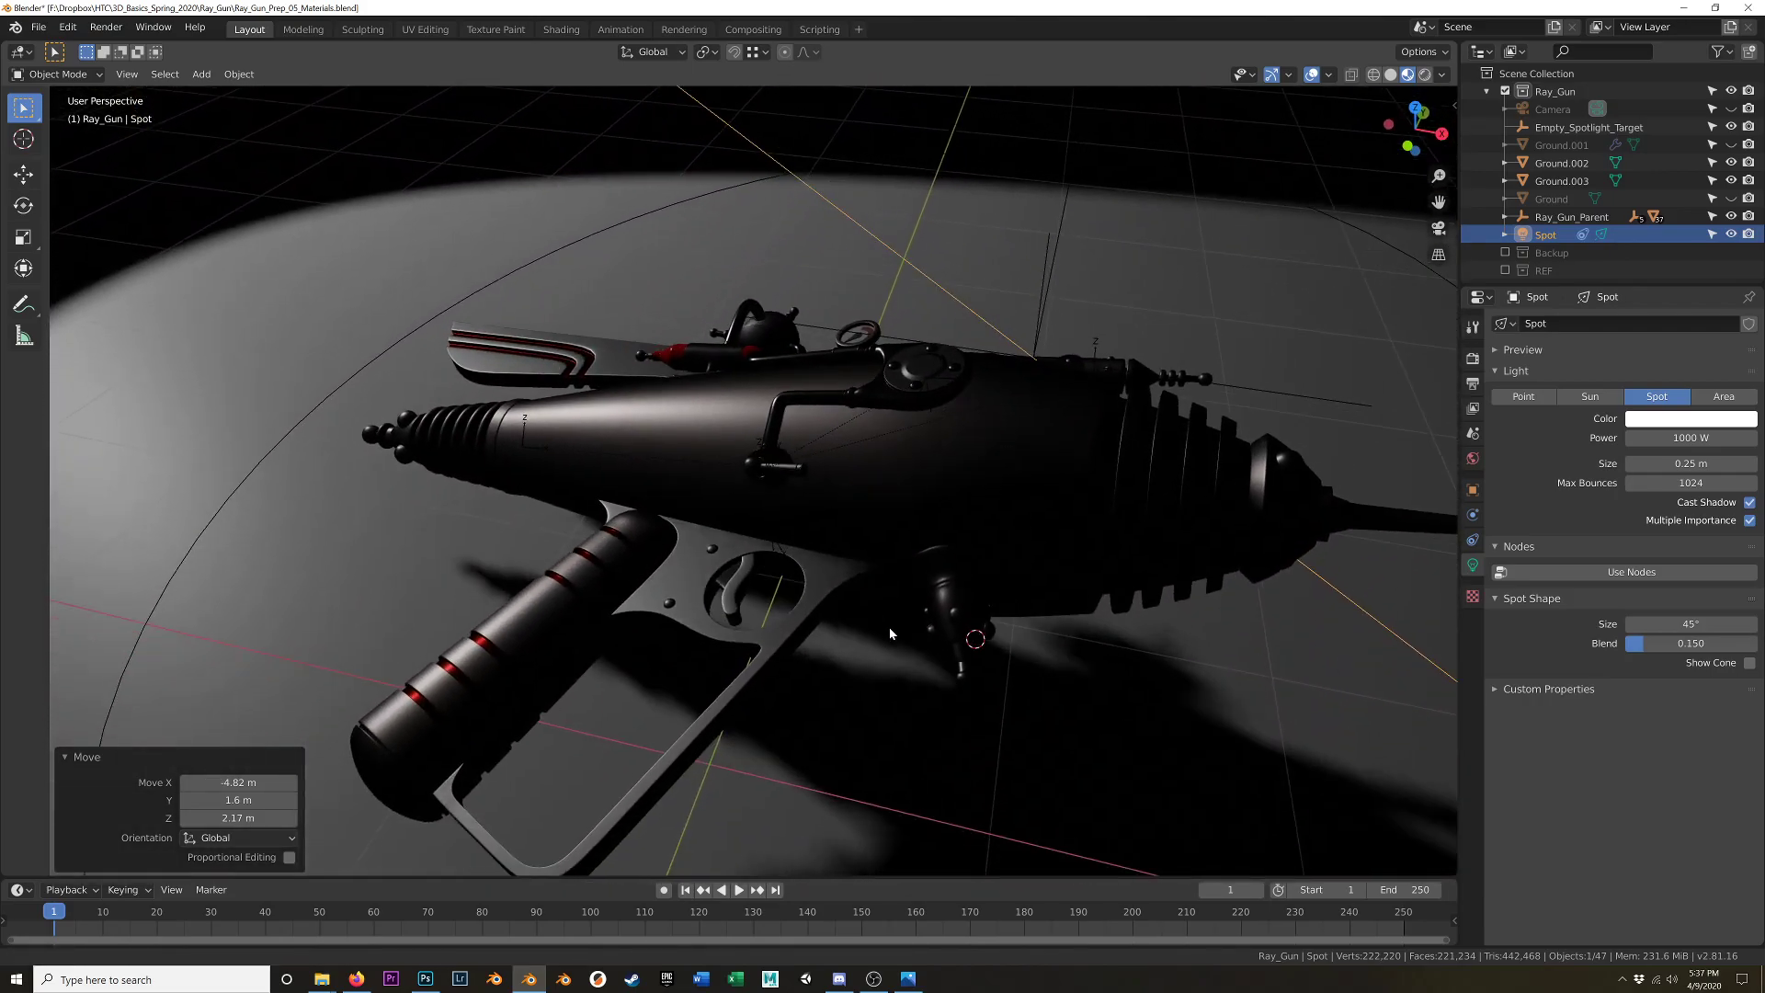
middle_click_drag(912, 515, 951, 528, "ctrl")
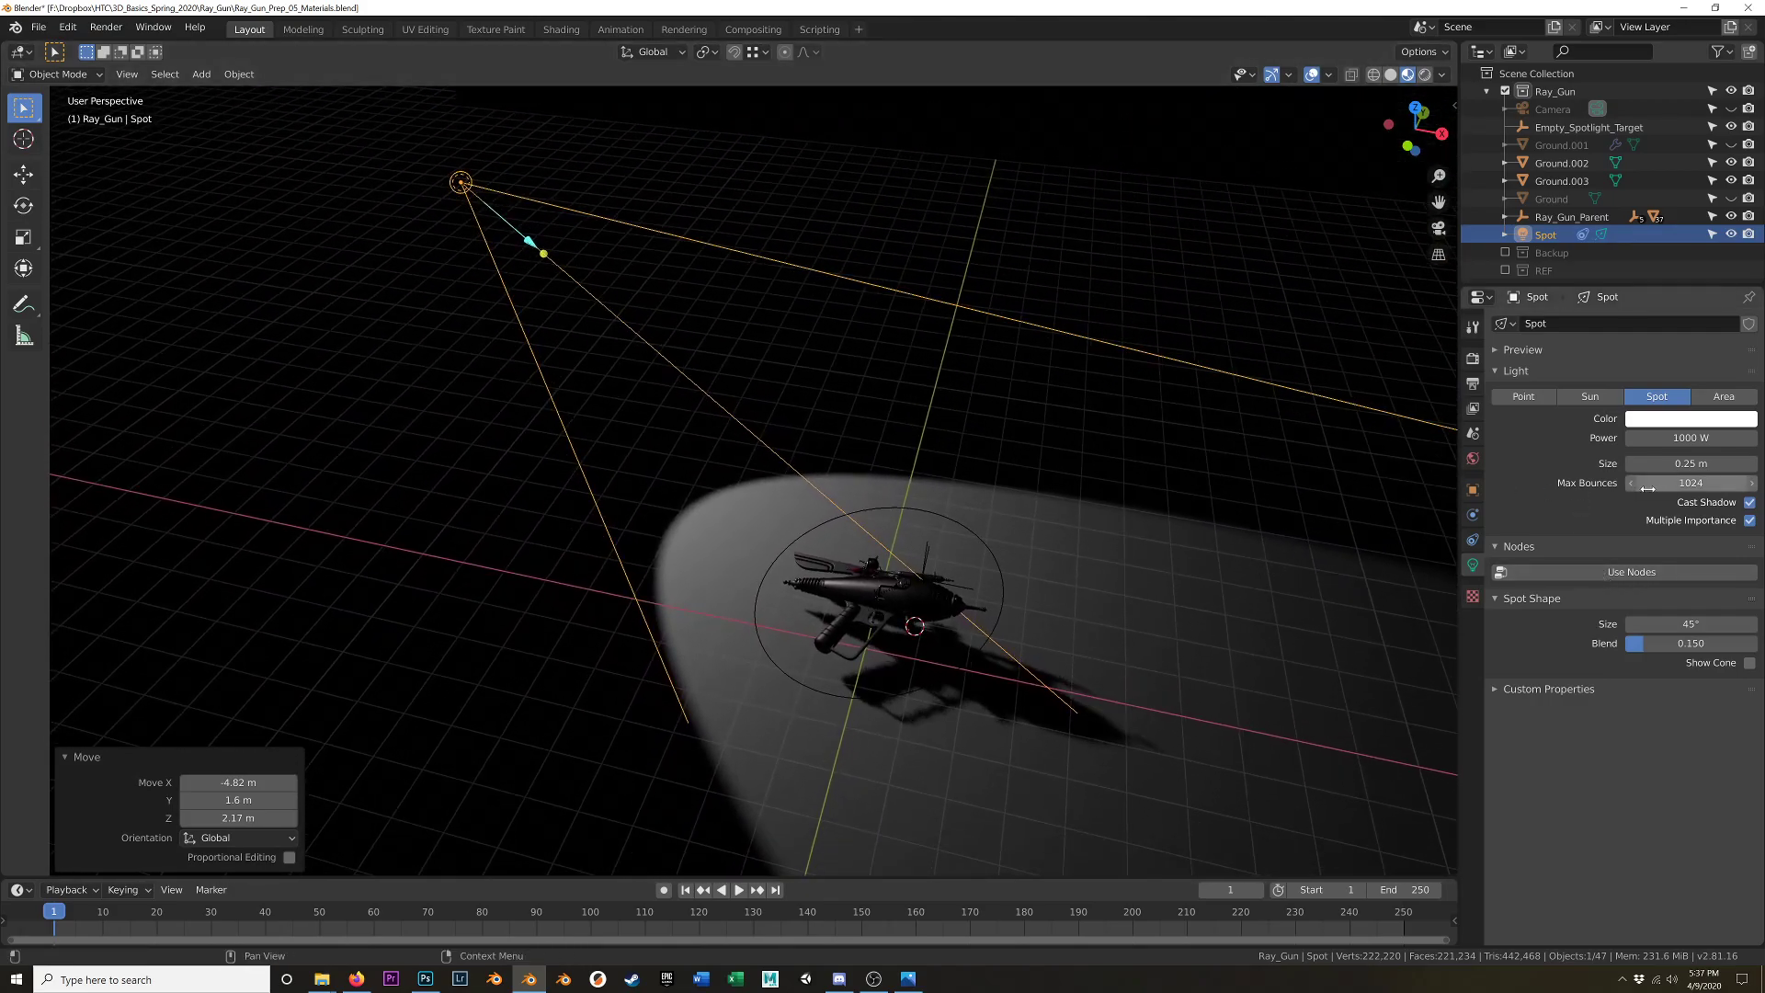
mouse_move(1650, 464)
left_mouse_down()
mouse_move(1680, 463)
mouse_move(1644, 463)
left_mouse_up()
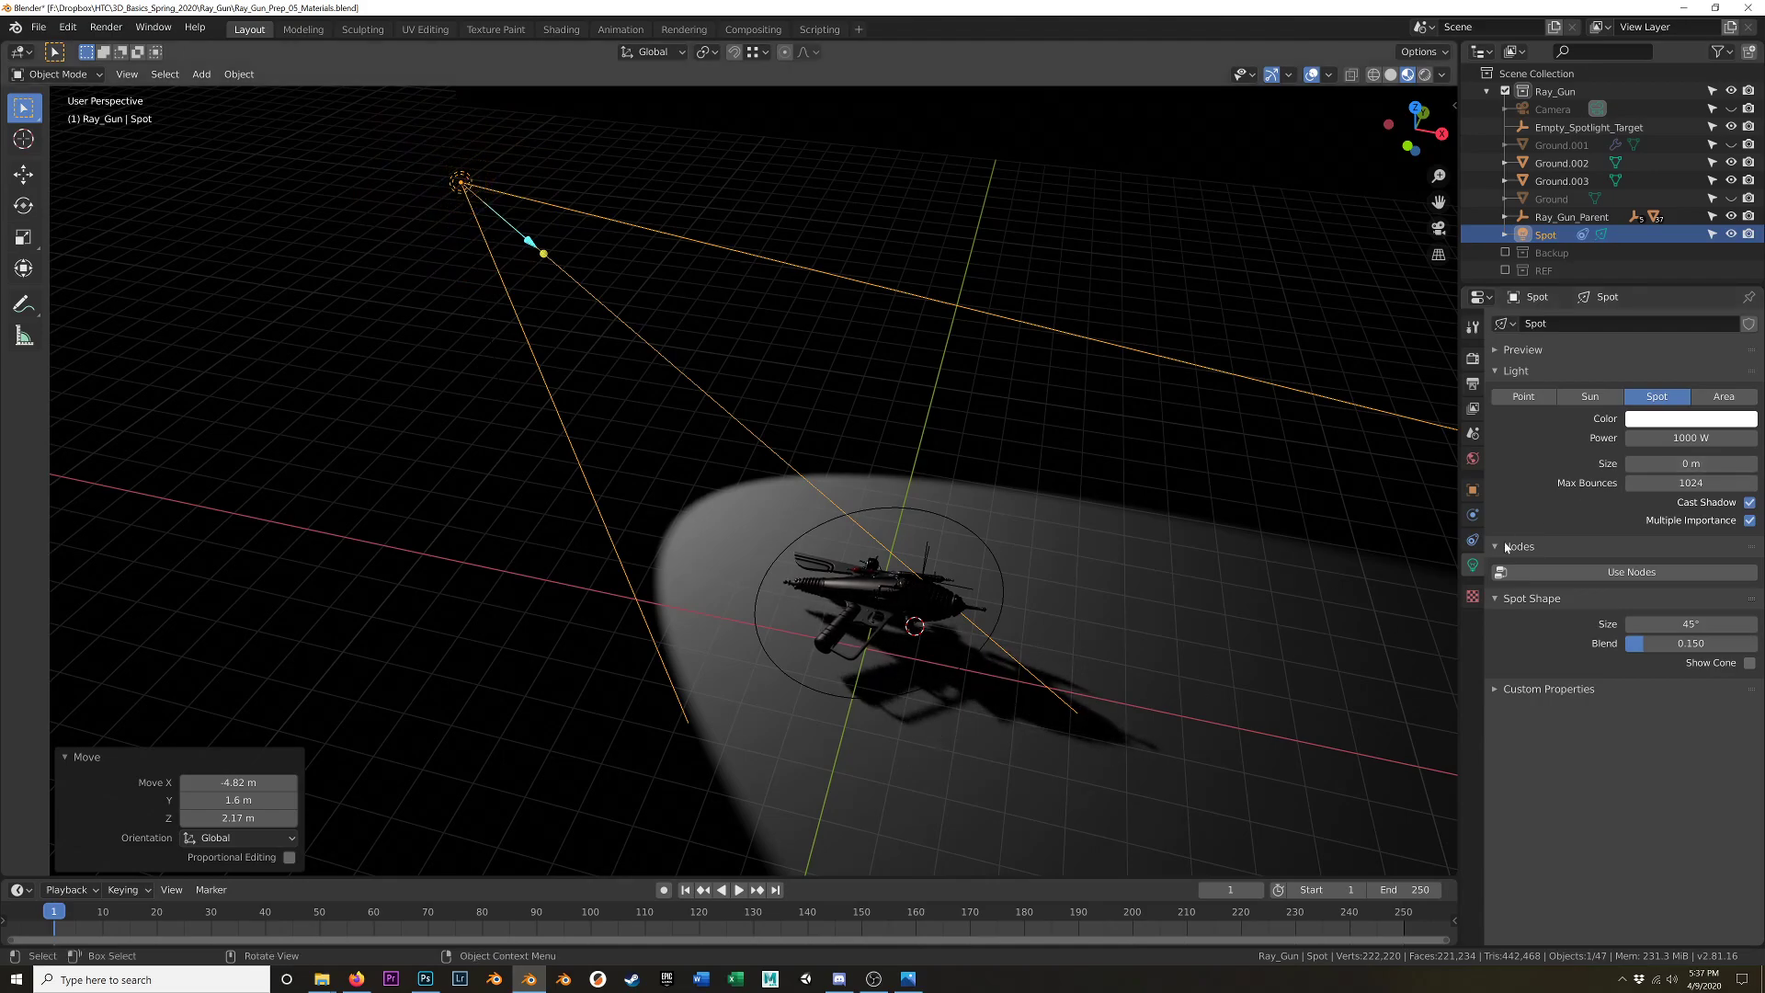
left_click_drag(1672, 463, 1720, 463)
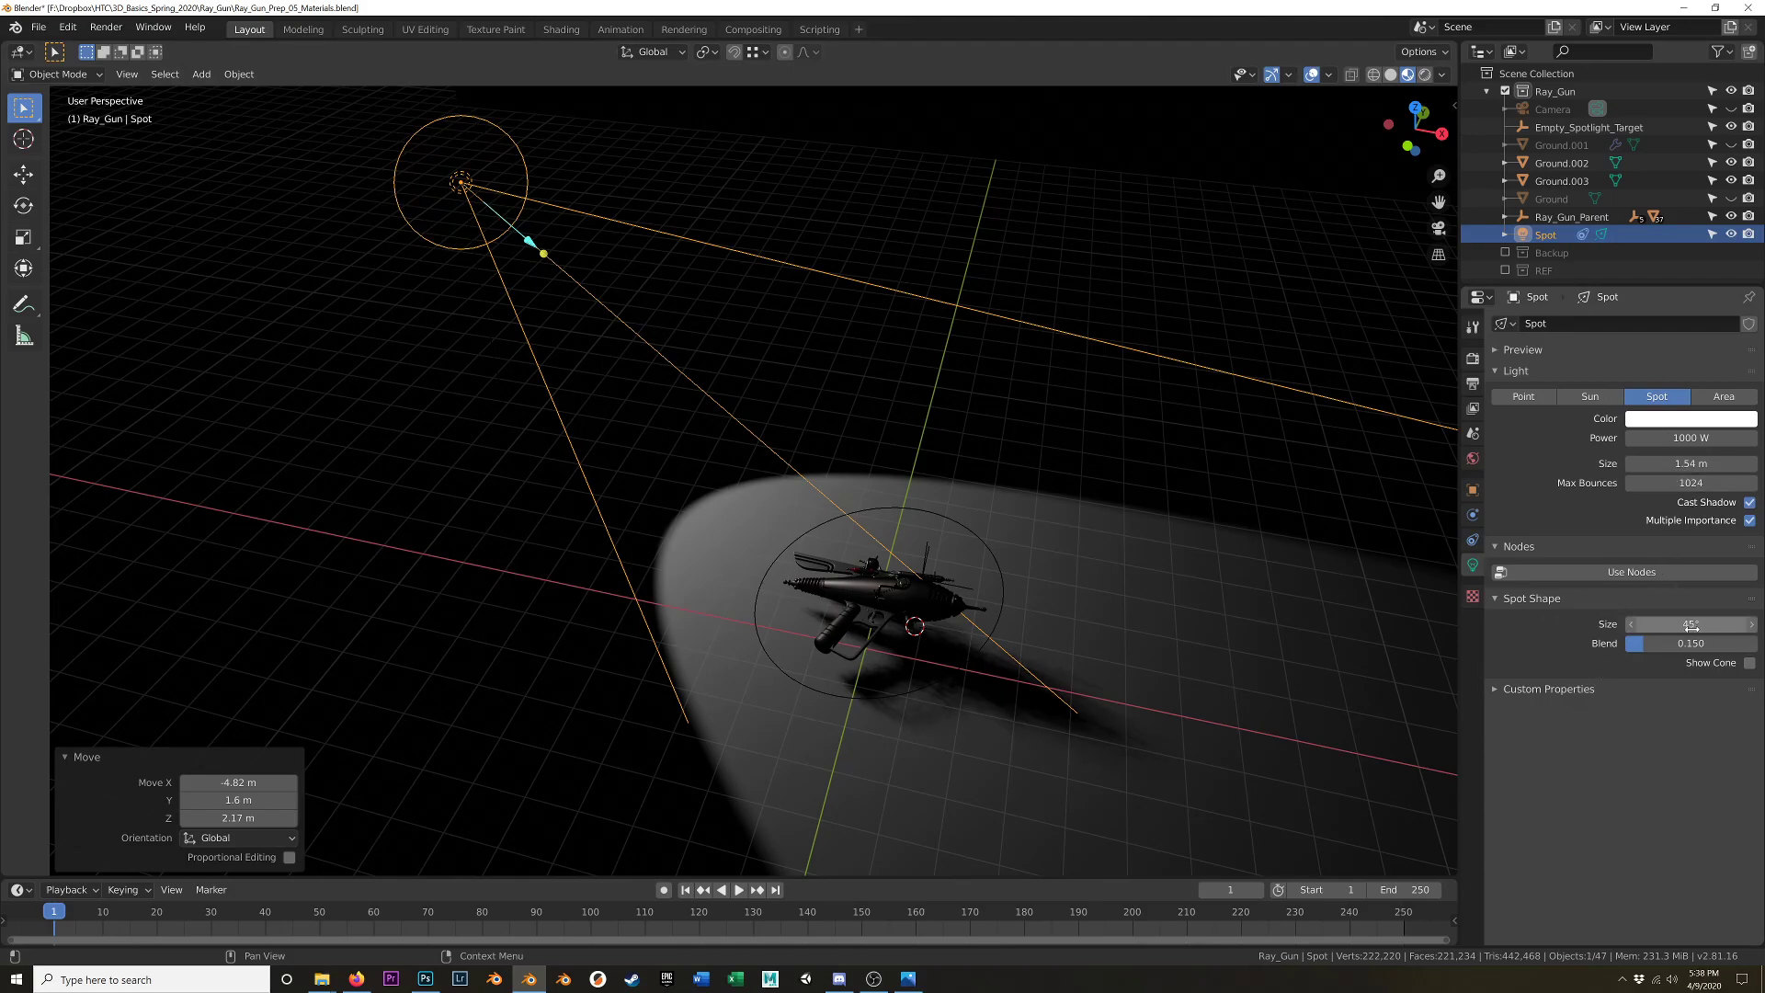
- Narrow the spot shape to 10° and soften its edge with a blend of 0.603
left_click_drag(1682, 625, 1607, 649)
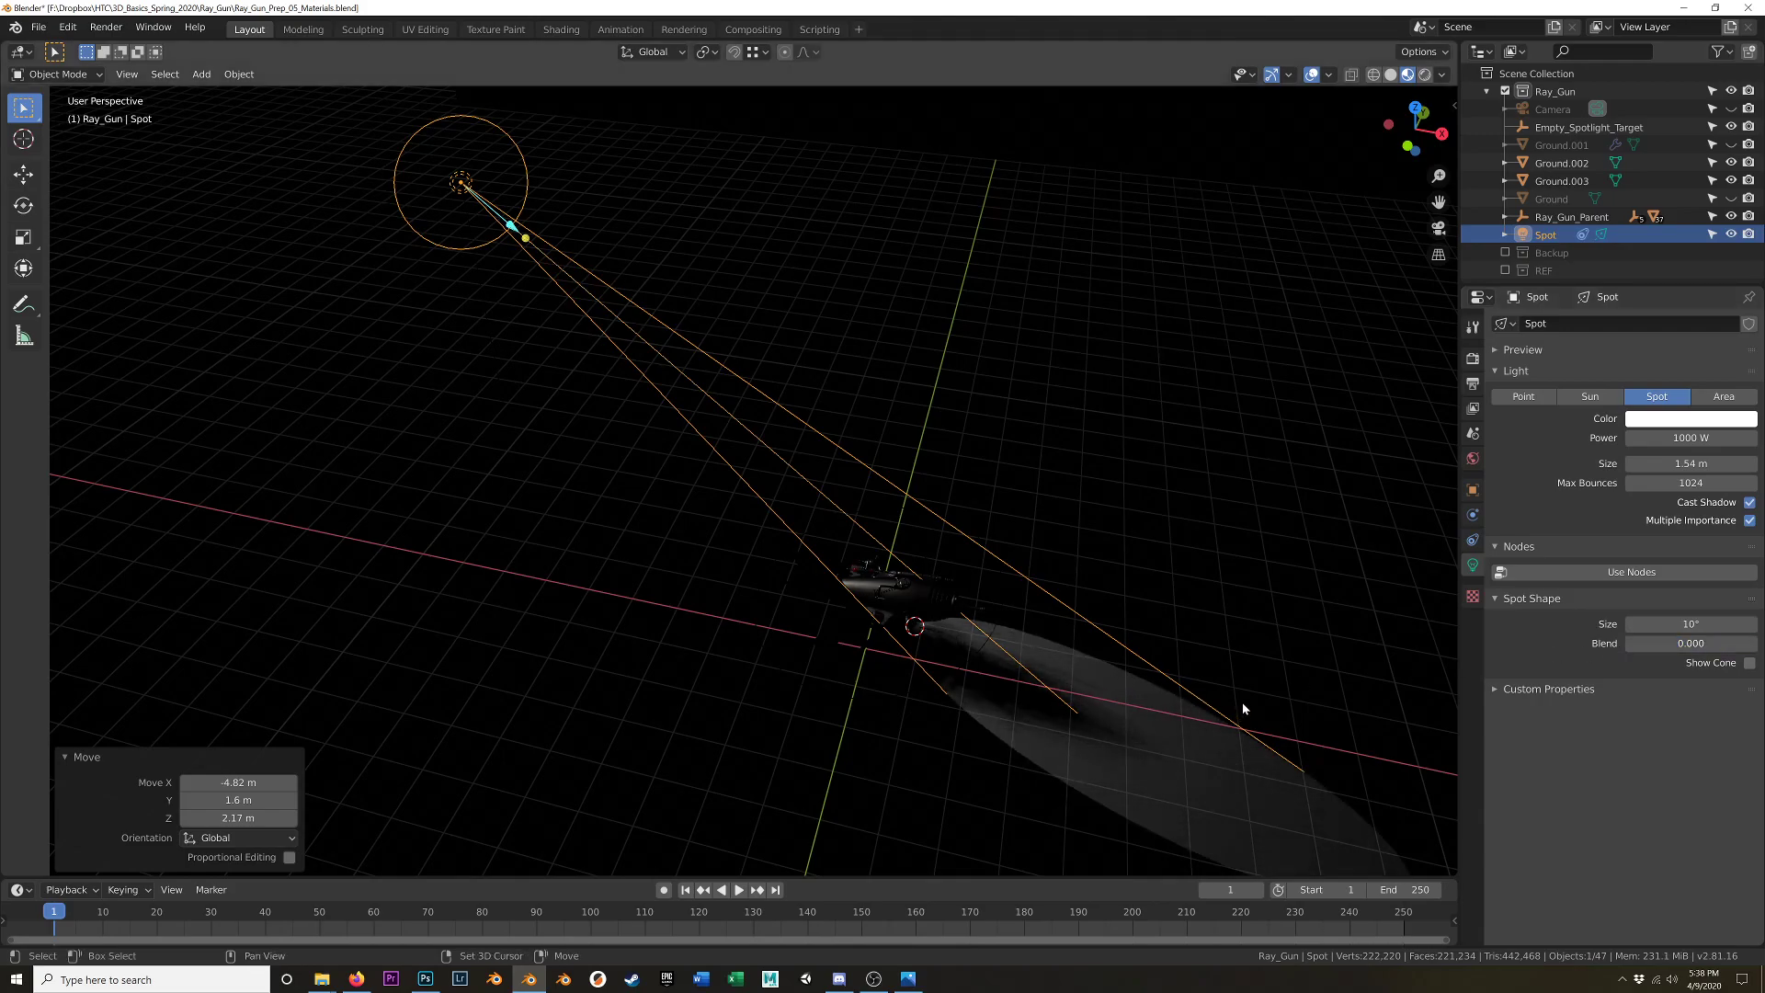
scroll(1167, 603, "up", 5)
scroll(1167, 570, "up", 2)
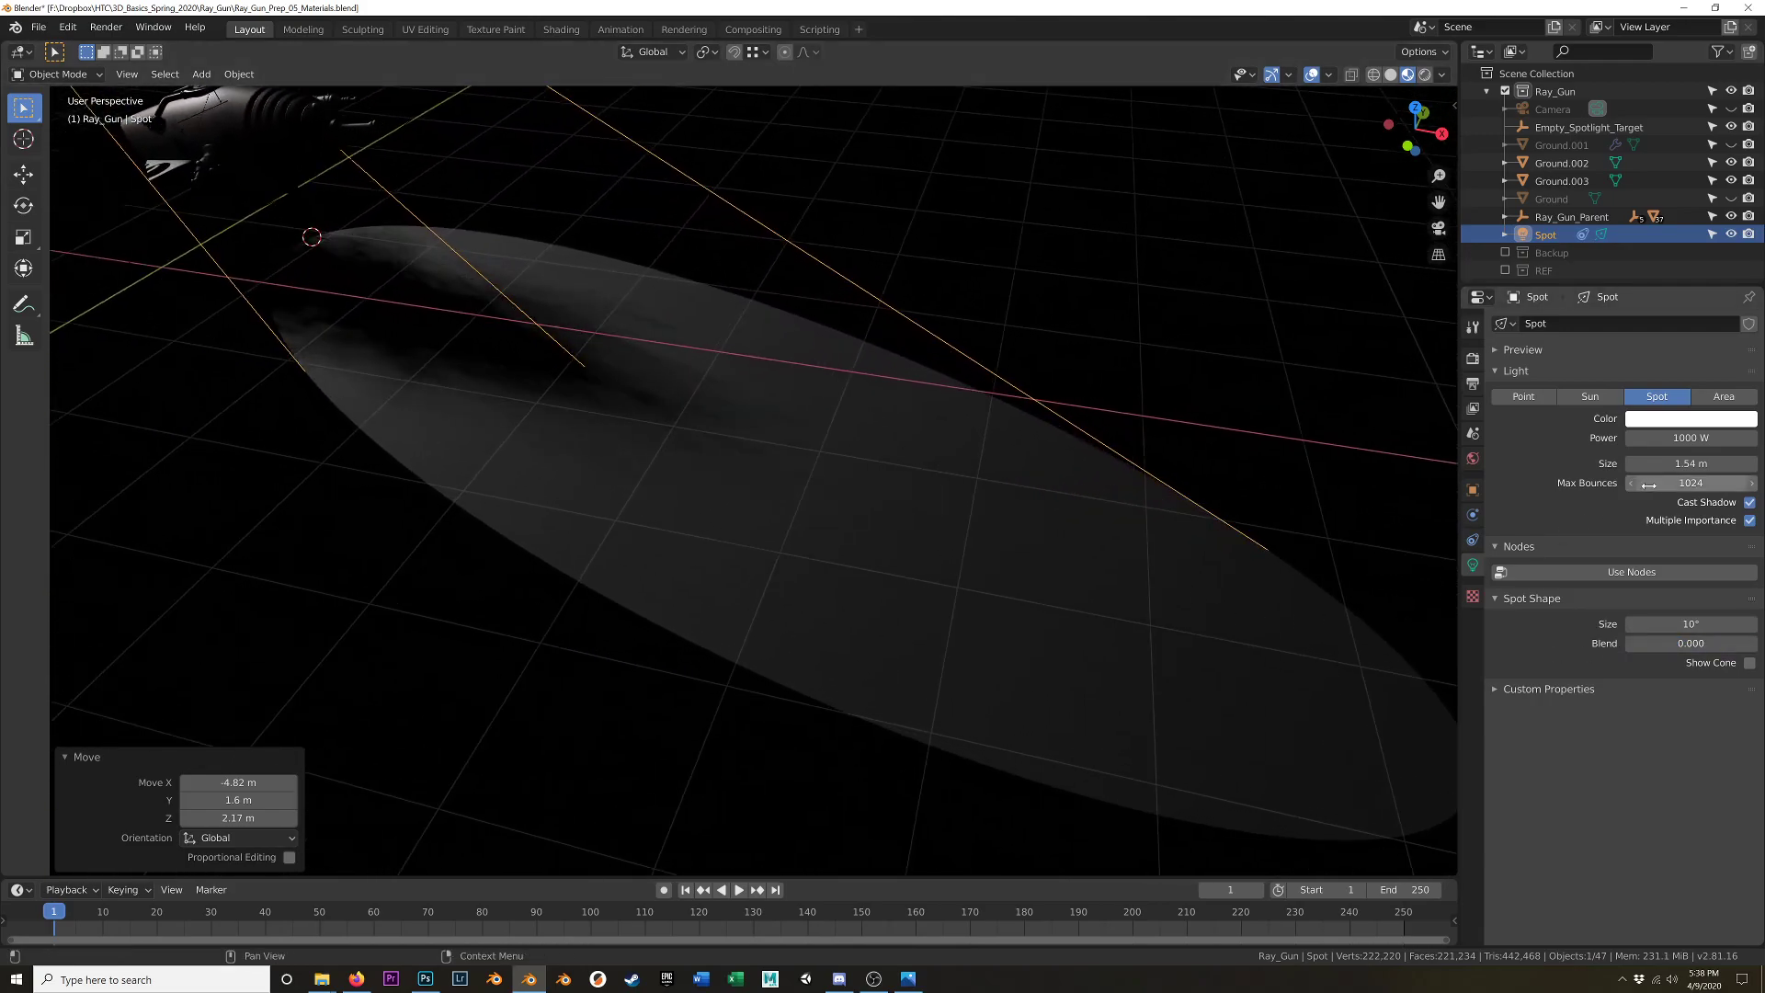
left_click_drag(1650, 644, 1705, 644)
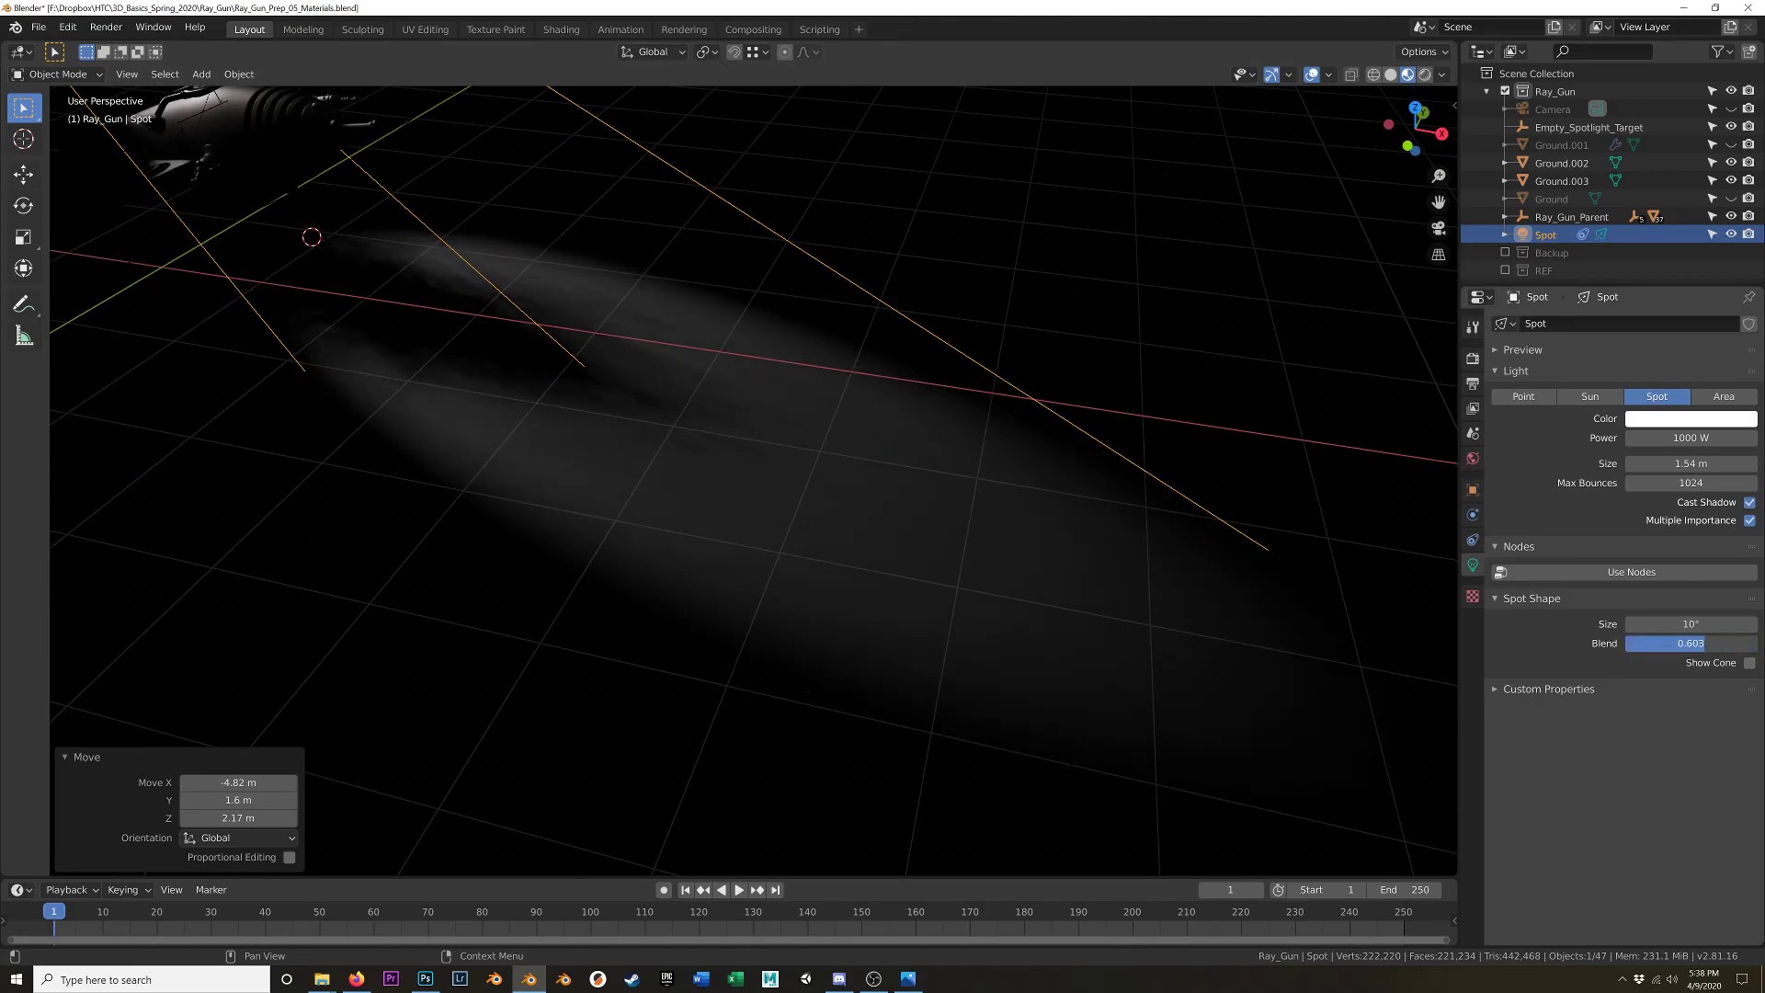
- Lower the spot light by about 4.51 m along the global Z axis
scroll(901, 520, "down", 6)
middle_click_drag(585, 423, 790, 571, "shift")
middle_click_drag(626, 481, 550, 305)
key("g")
key("z")
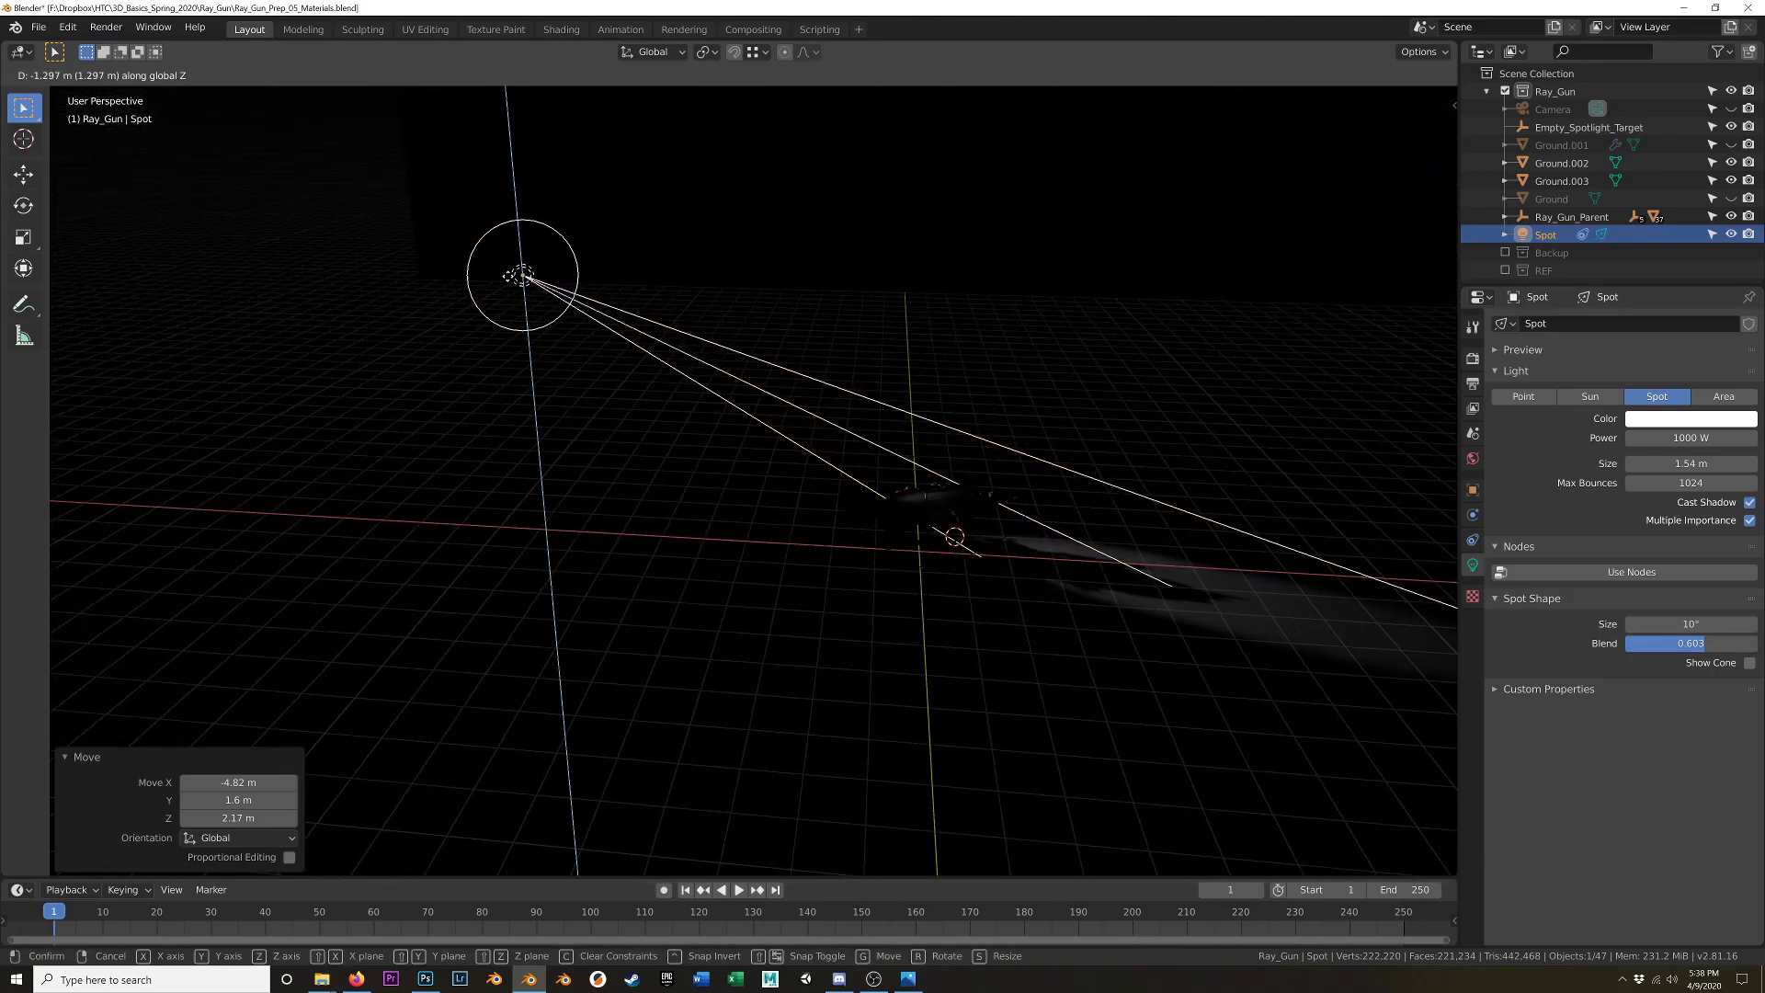
left_click(476, 391)
middle_click_drag(476, 391, 1230, 299)
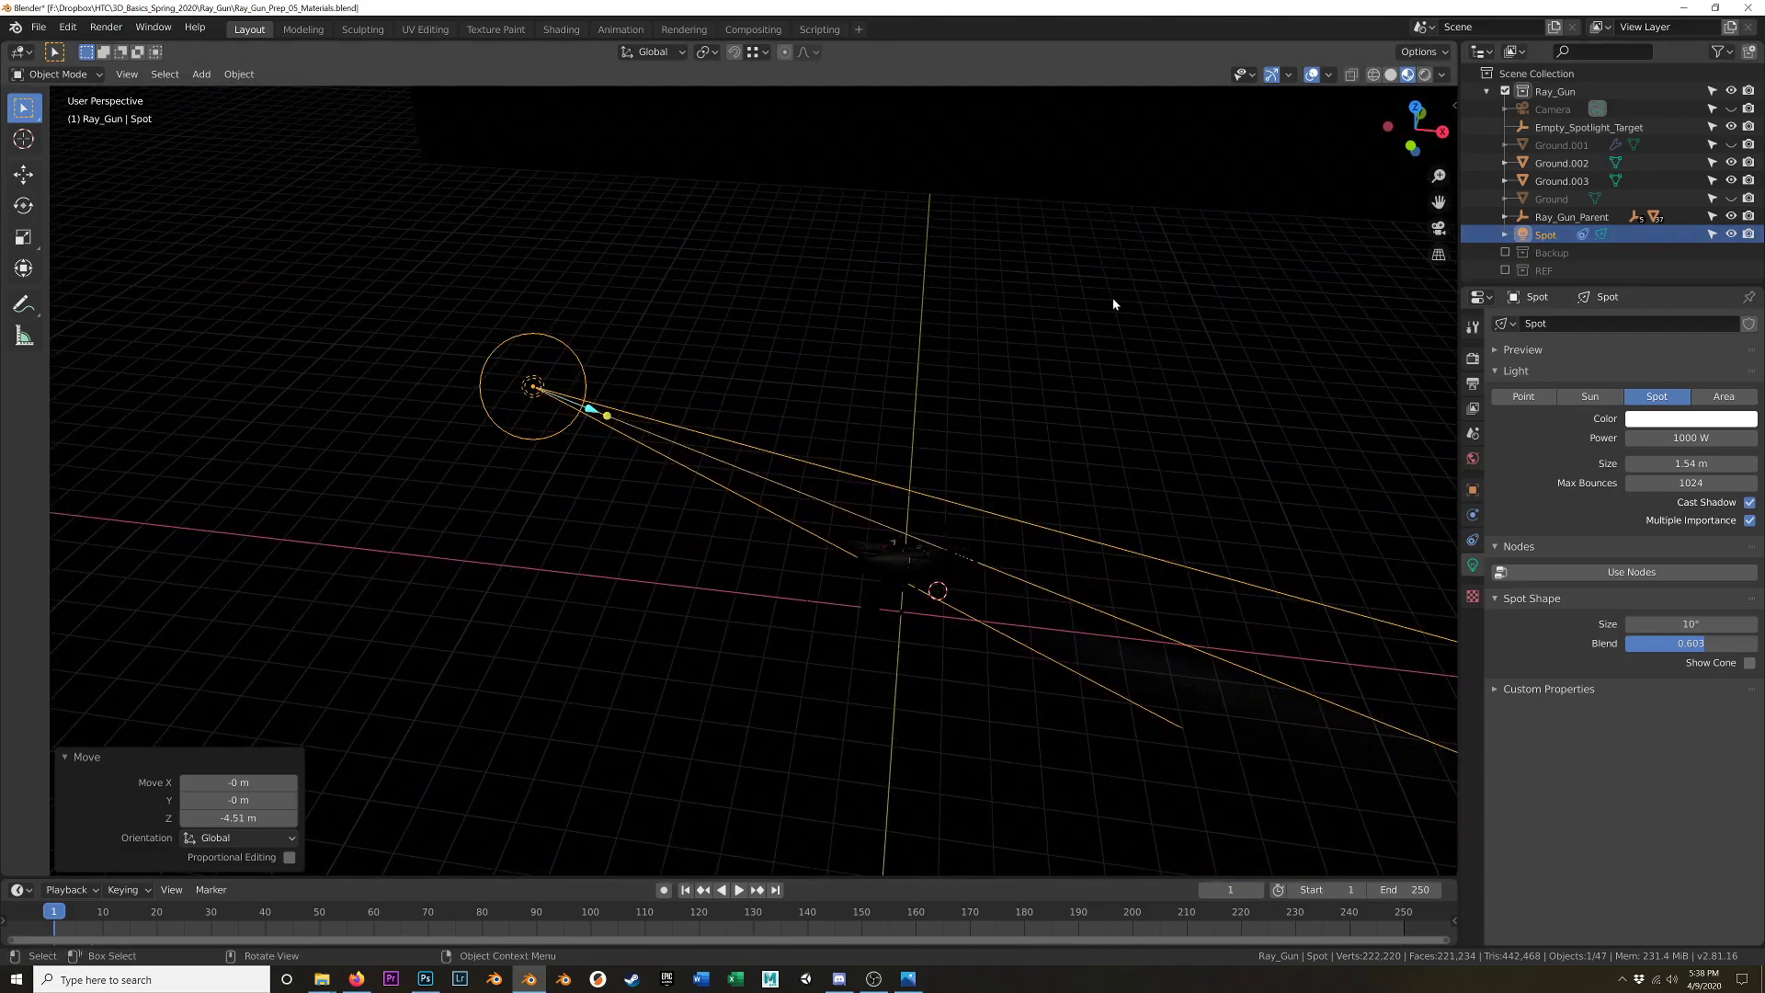
- In Solid shading, move the spotlight target empty by about -0.941 m in X, 0.379 m in Y and -0.761 m in Z
key("z")
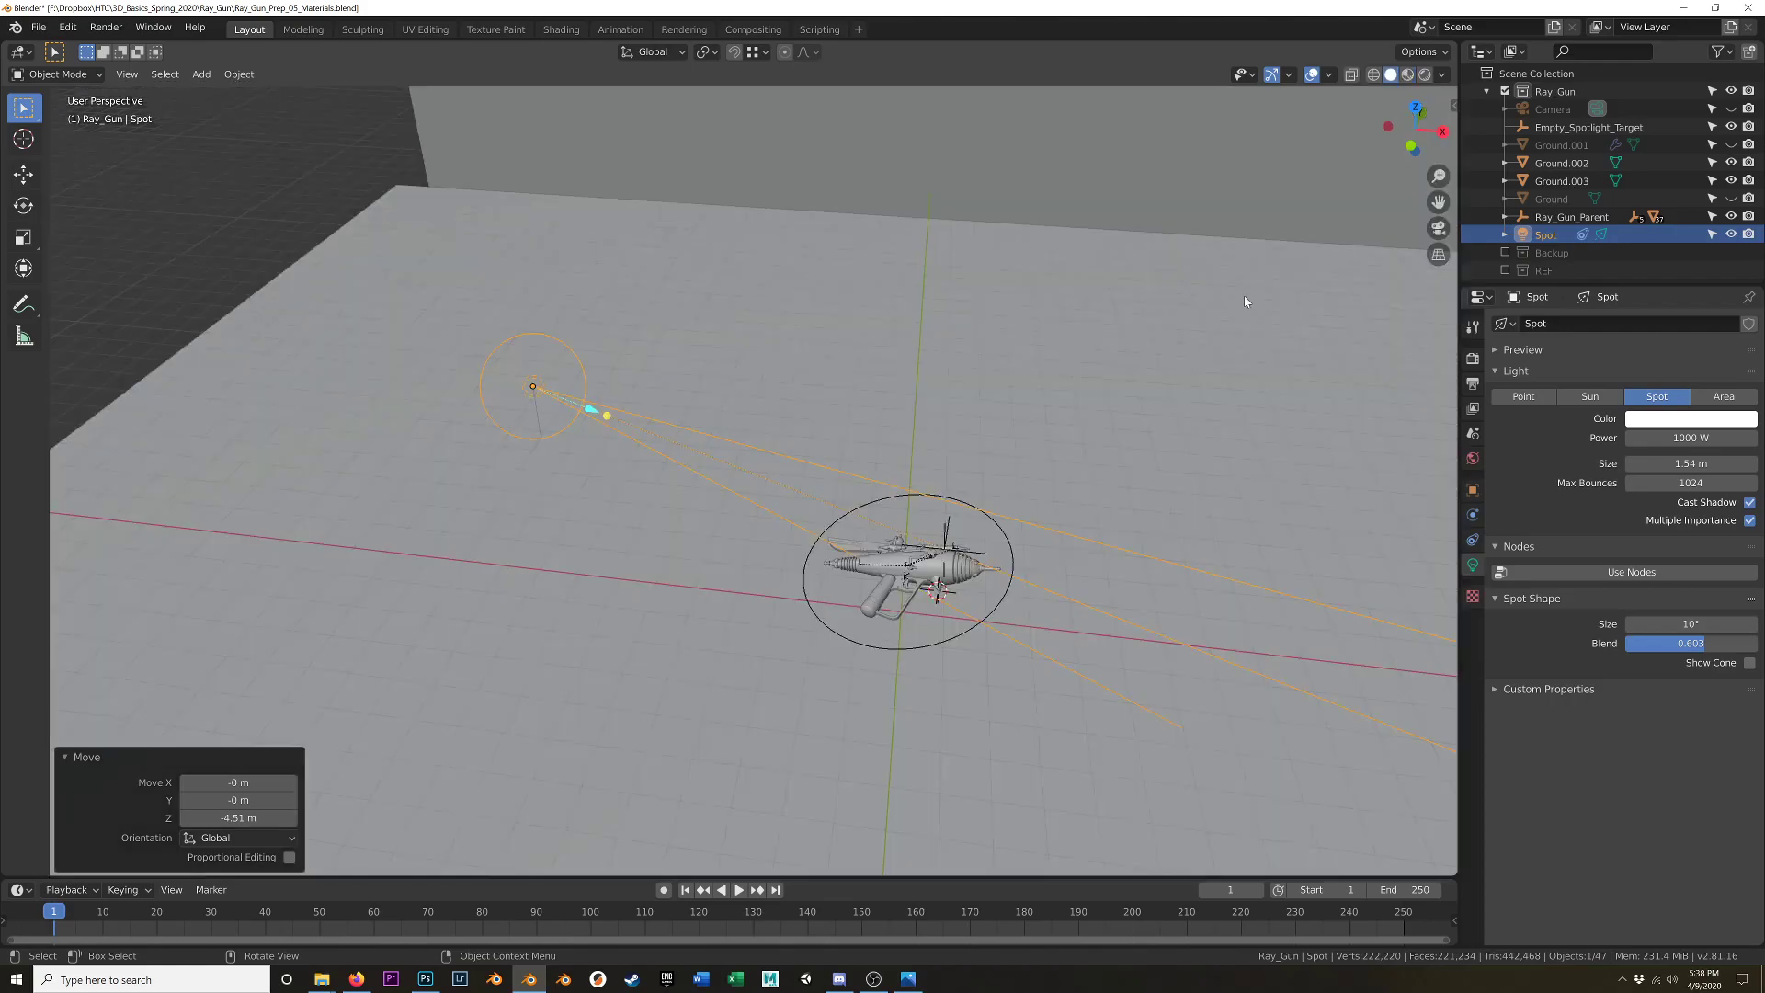
left_click(943, 526)
scroll(943, 527, "up", 6)
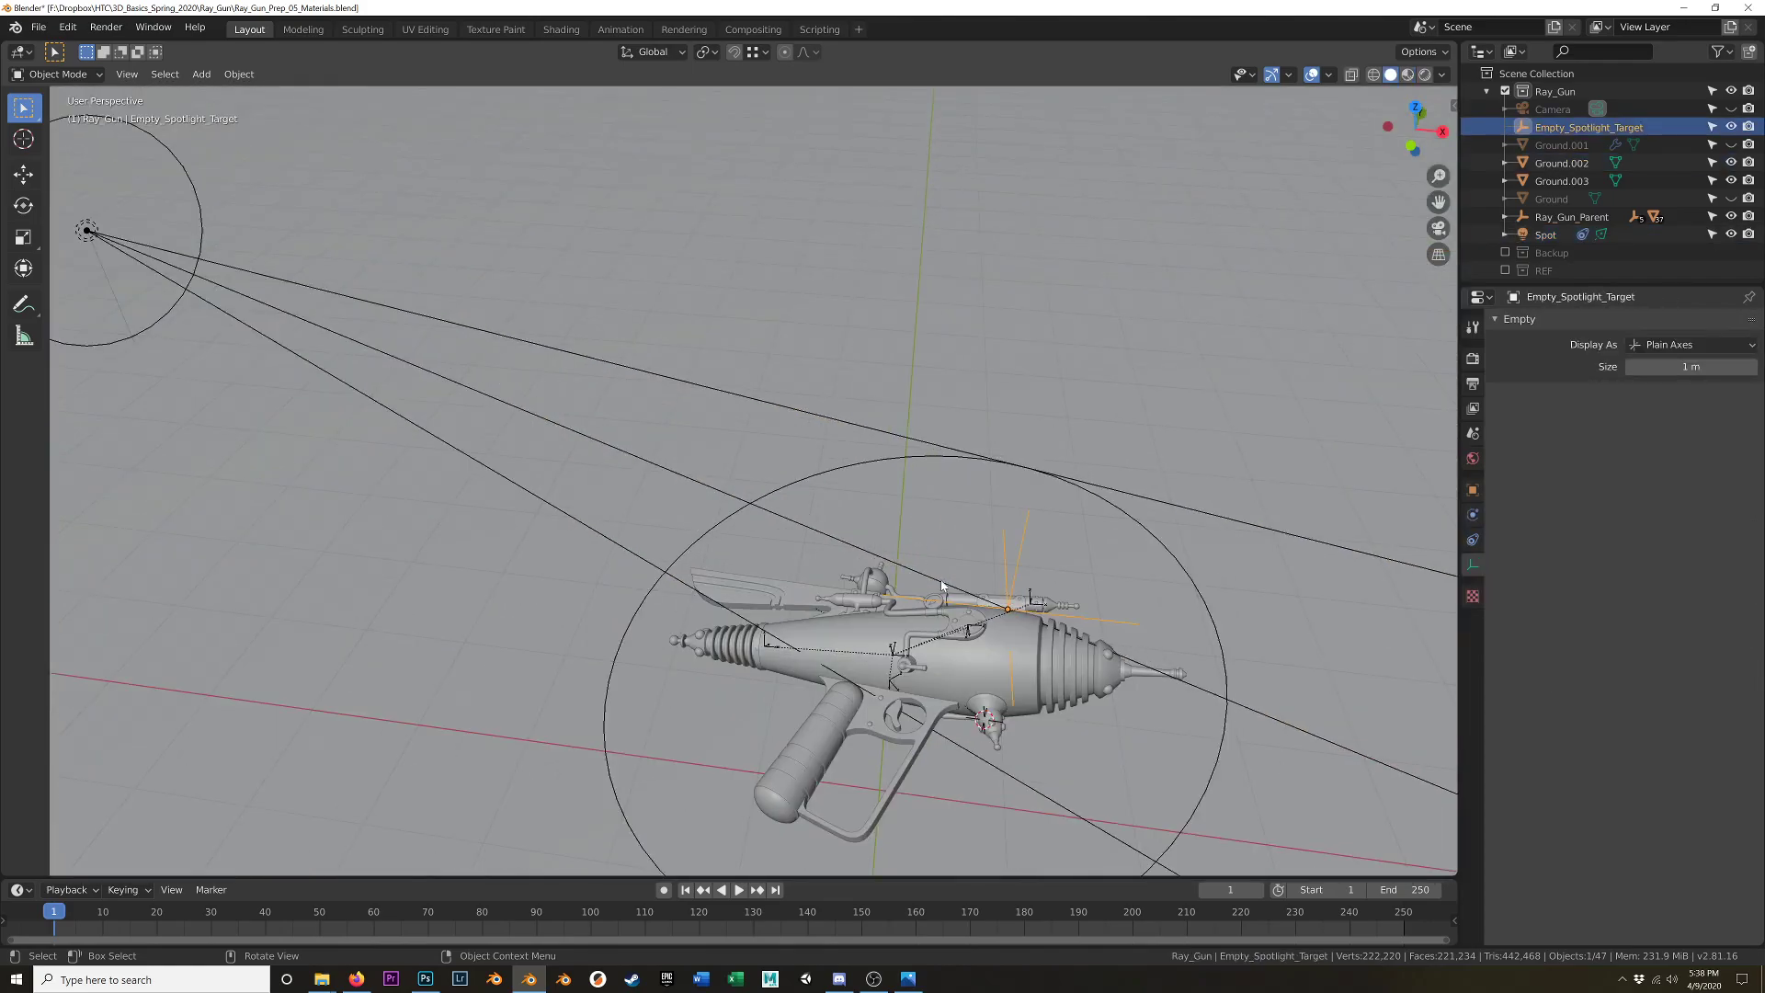
middle_click_drag(953, 596, 1033, 537)
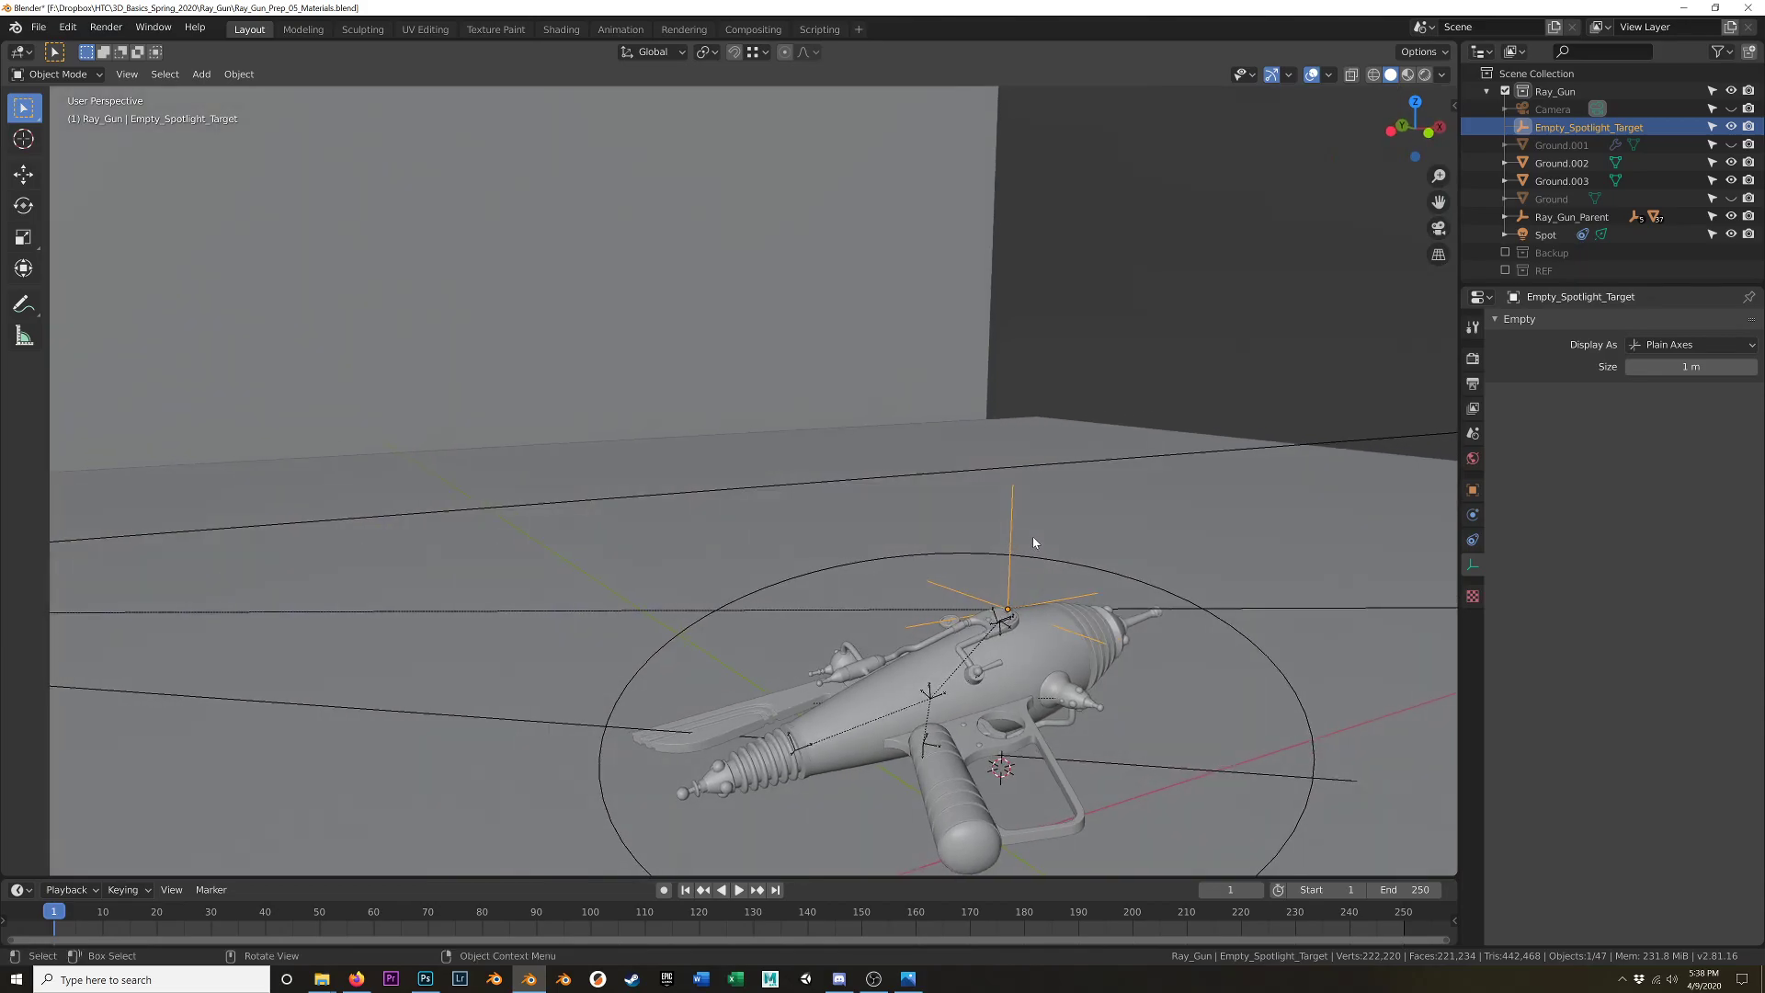
key("g")
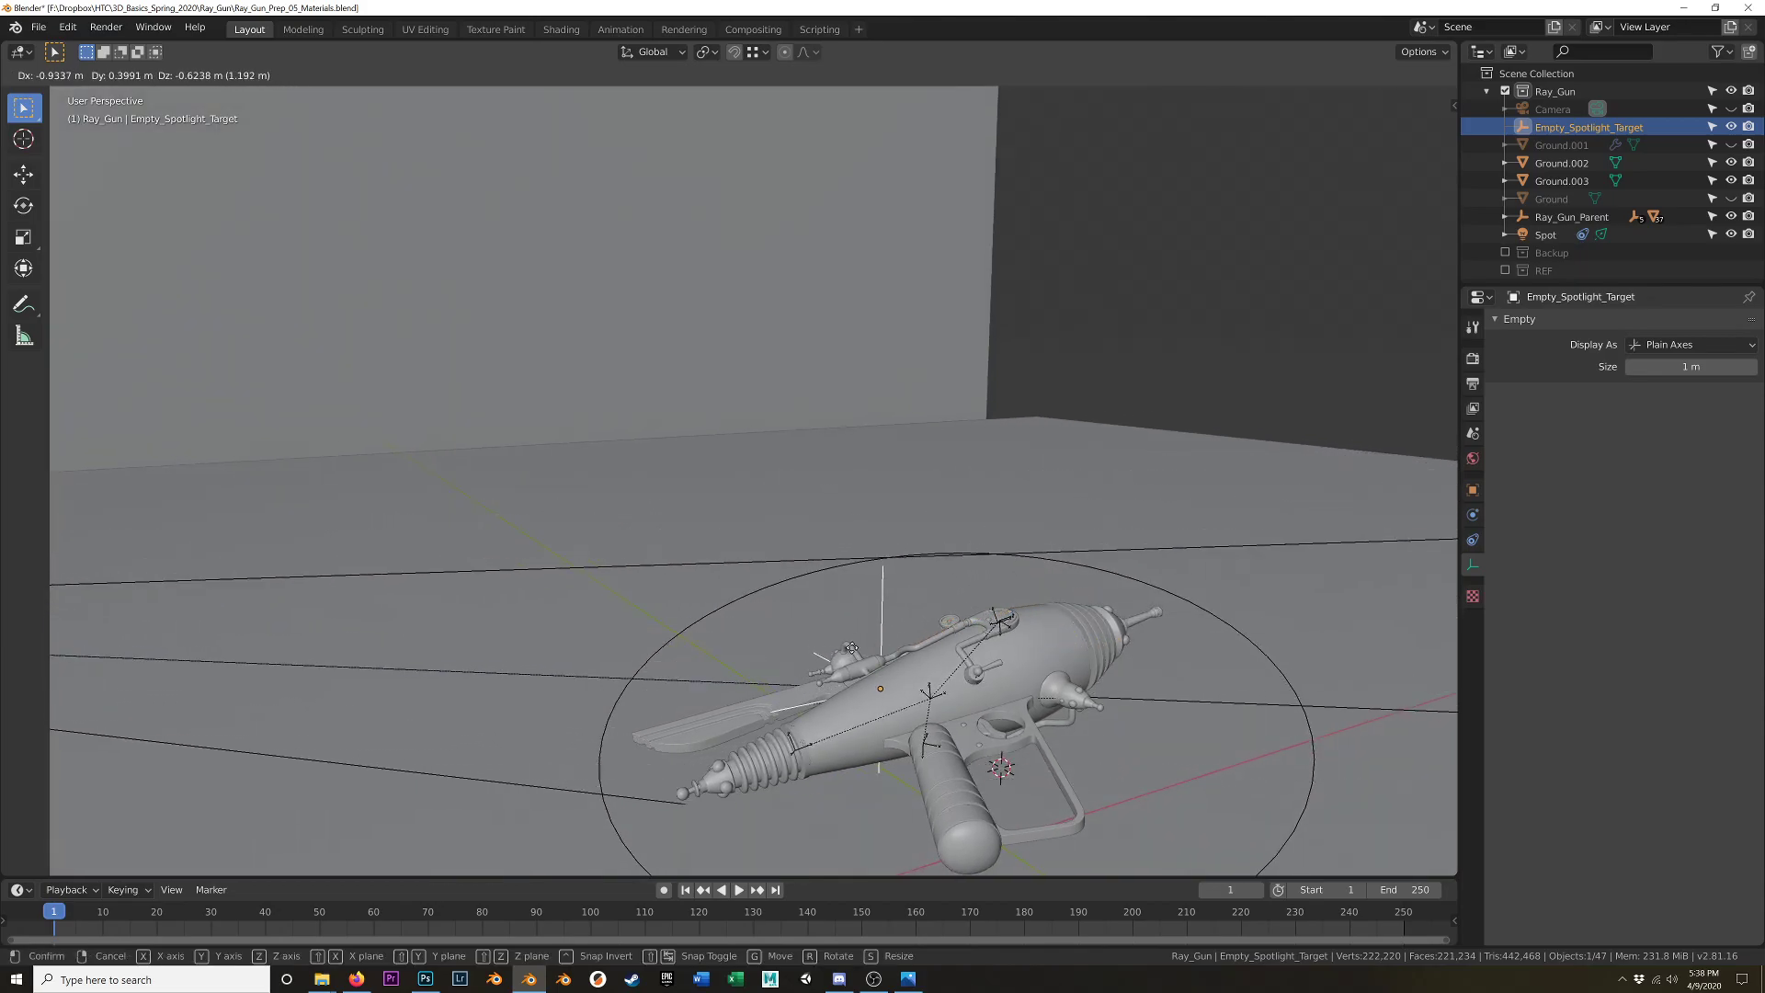
left_click(854, 666)
mouse_move(854, 667)
middle_mouse_down()
mouse_move(780, 657)
mouse_move(889, 535)
mouse_move(829, 540)
mouse_move(847, 494)
middle_mouse_up()
- Switch the viewport back to Material Preview to check how the narrow spot light falls on the ray gun
key("z")
scroll(932, 446, "up", 6)
middle_click_drag(932, 447, 923, 486, "shift")
scroll(921, 476, "down", 6)
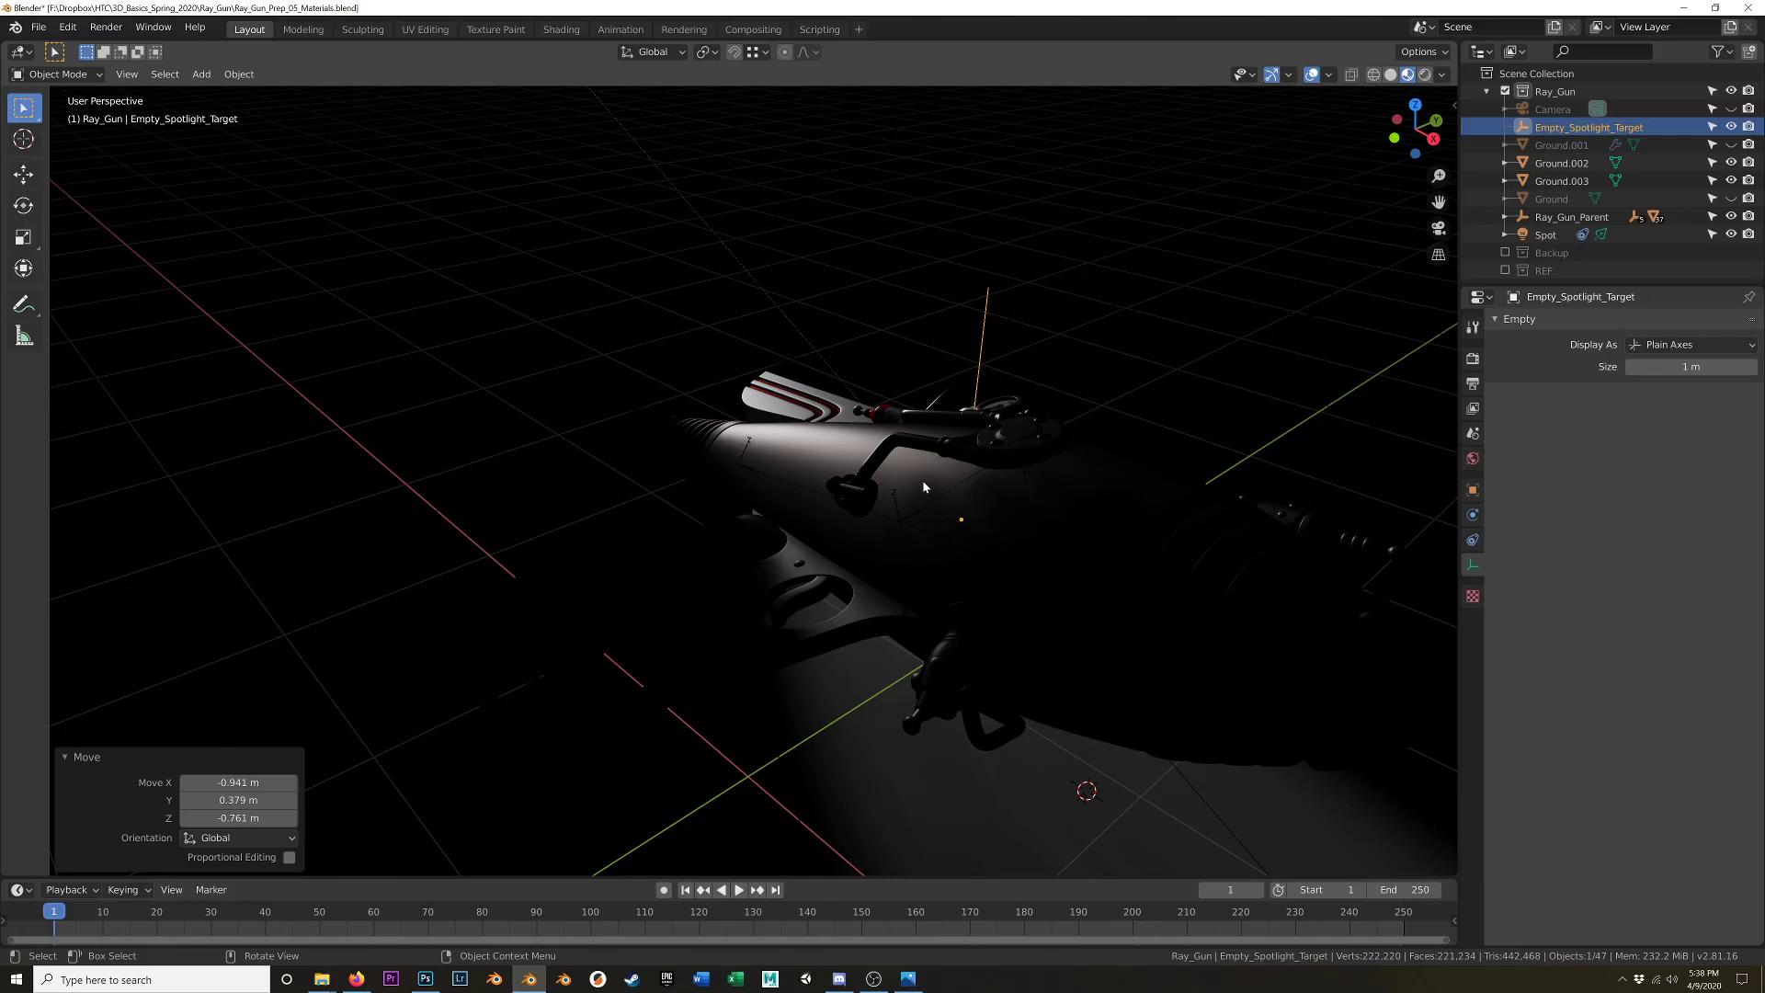
scroll(721, 303, "down", 8)
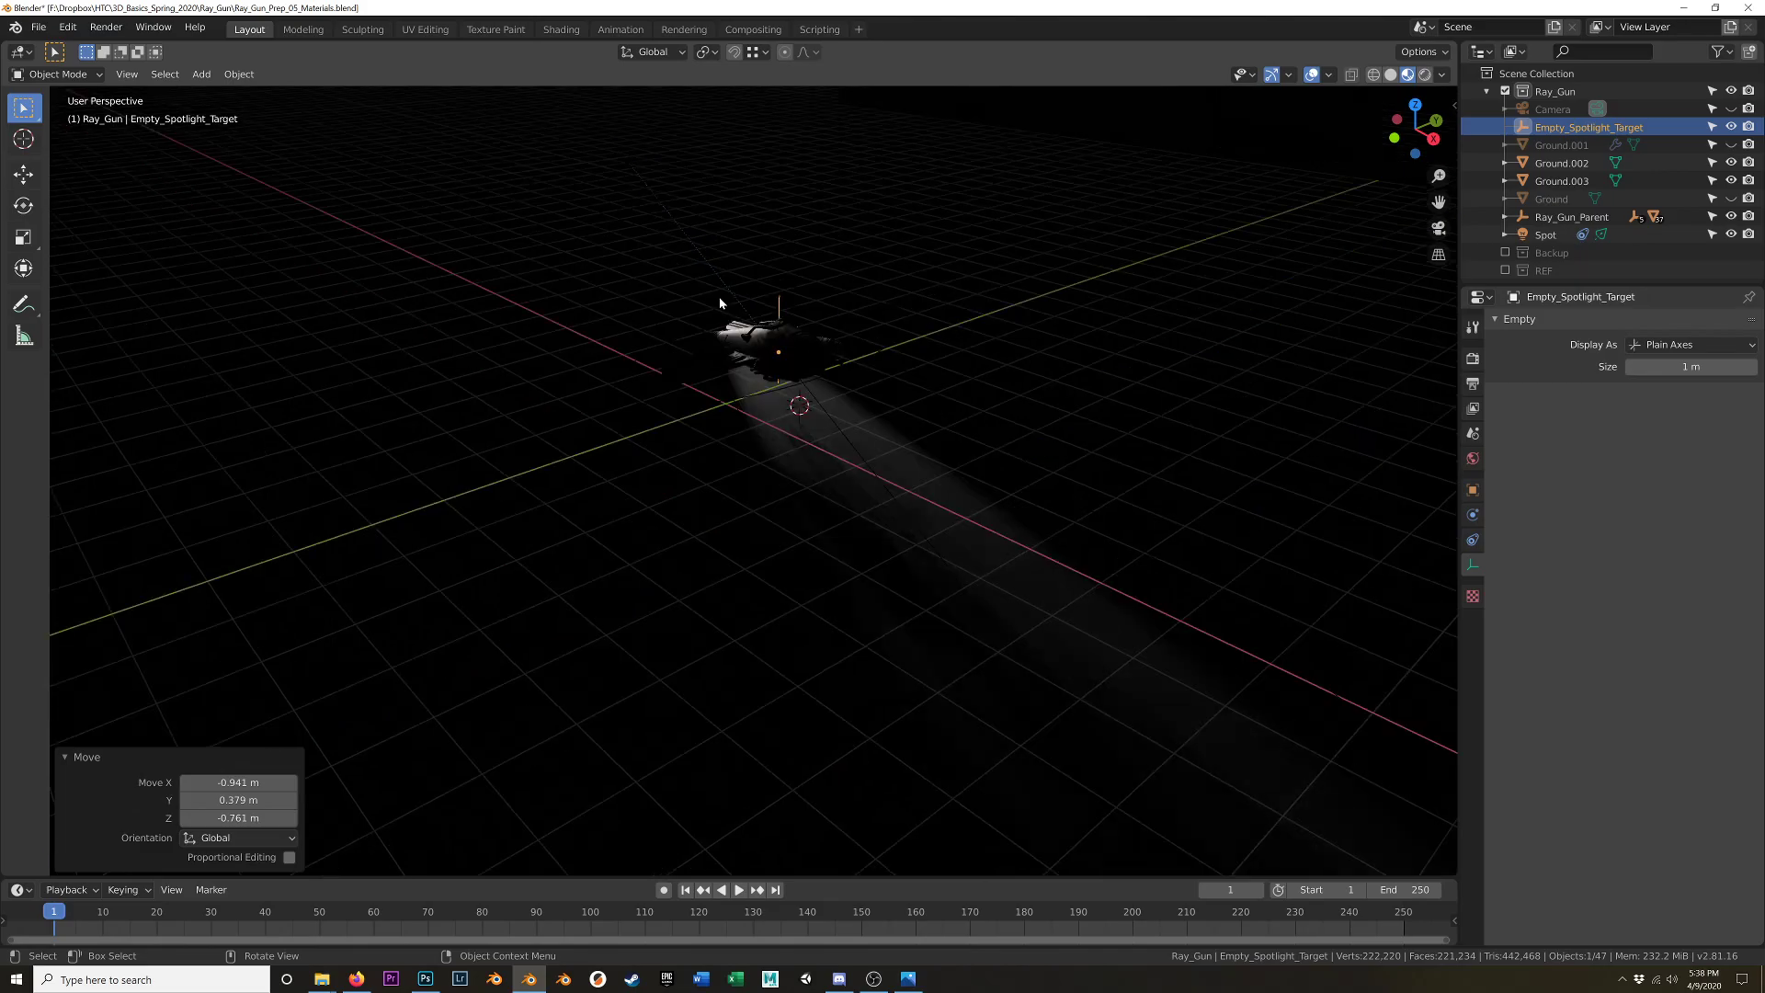
- Move the spot light and its target empty together into a new collection named Light_Set_1
middle_click_drag(736, 254, 842, 398)
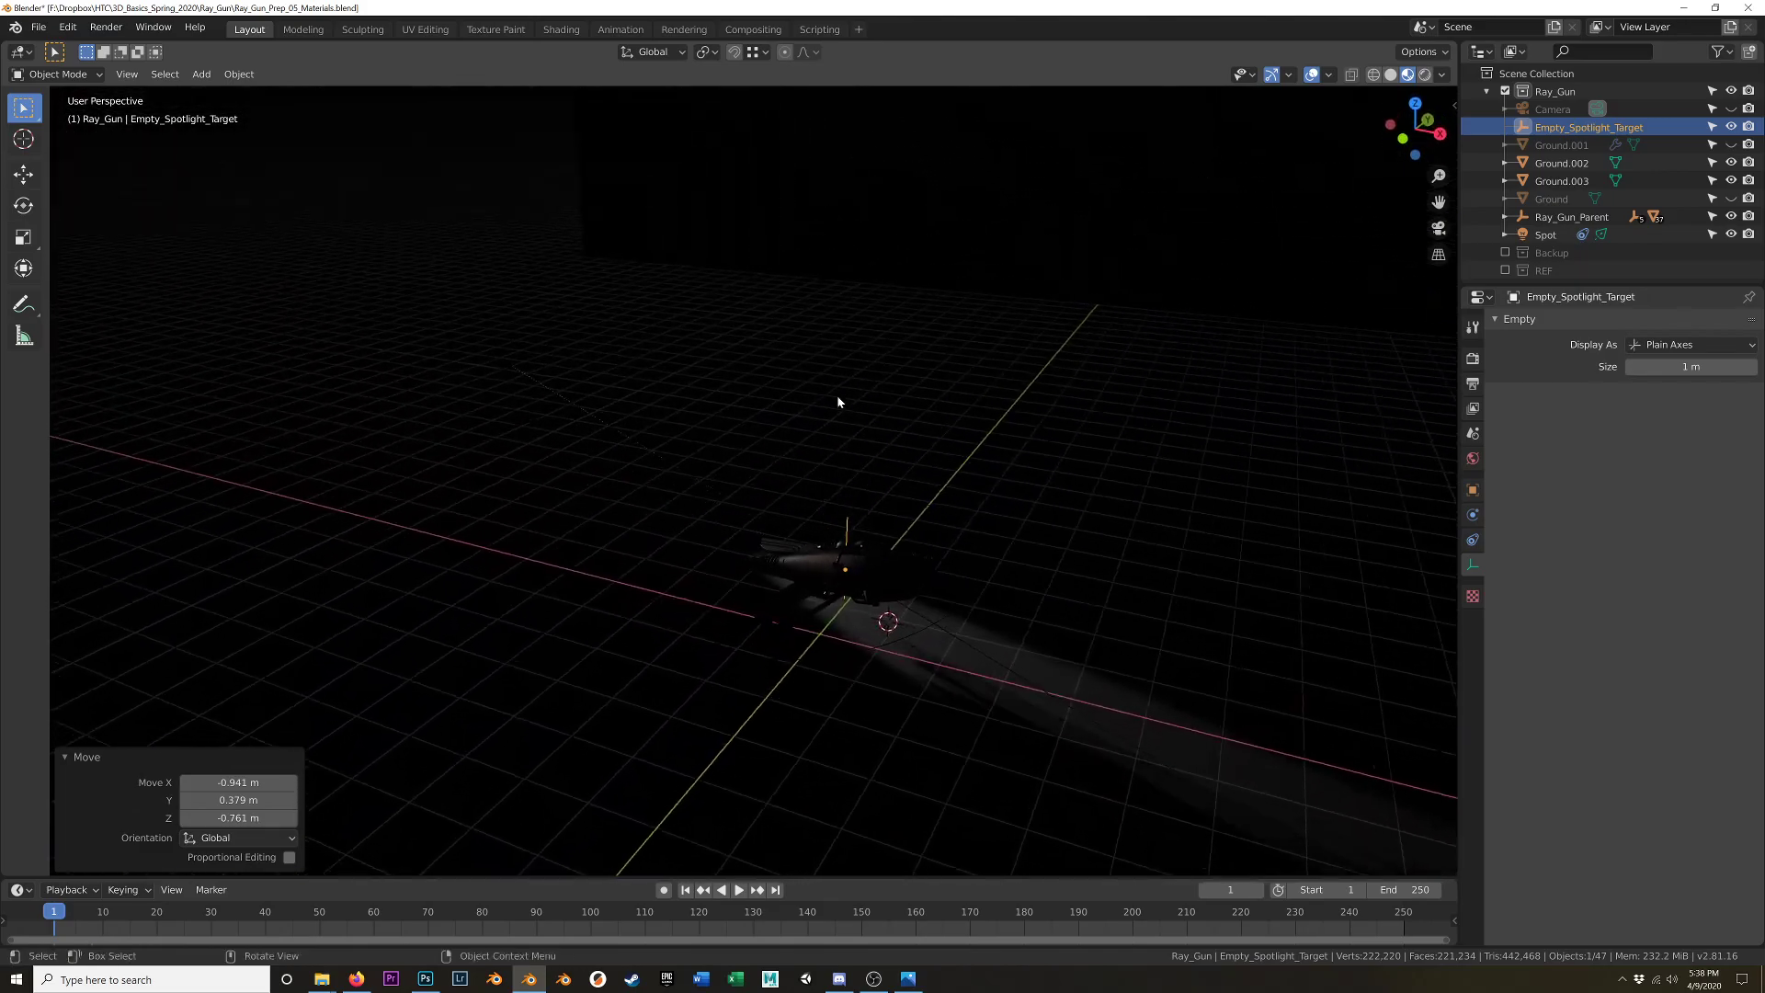
left_click(511, 365, "shift")
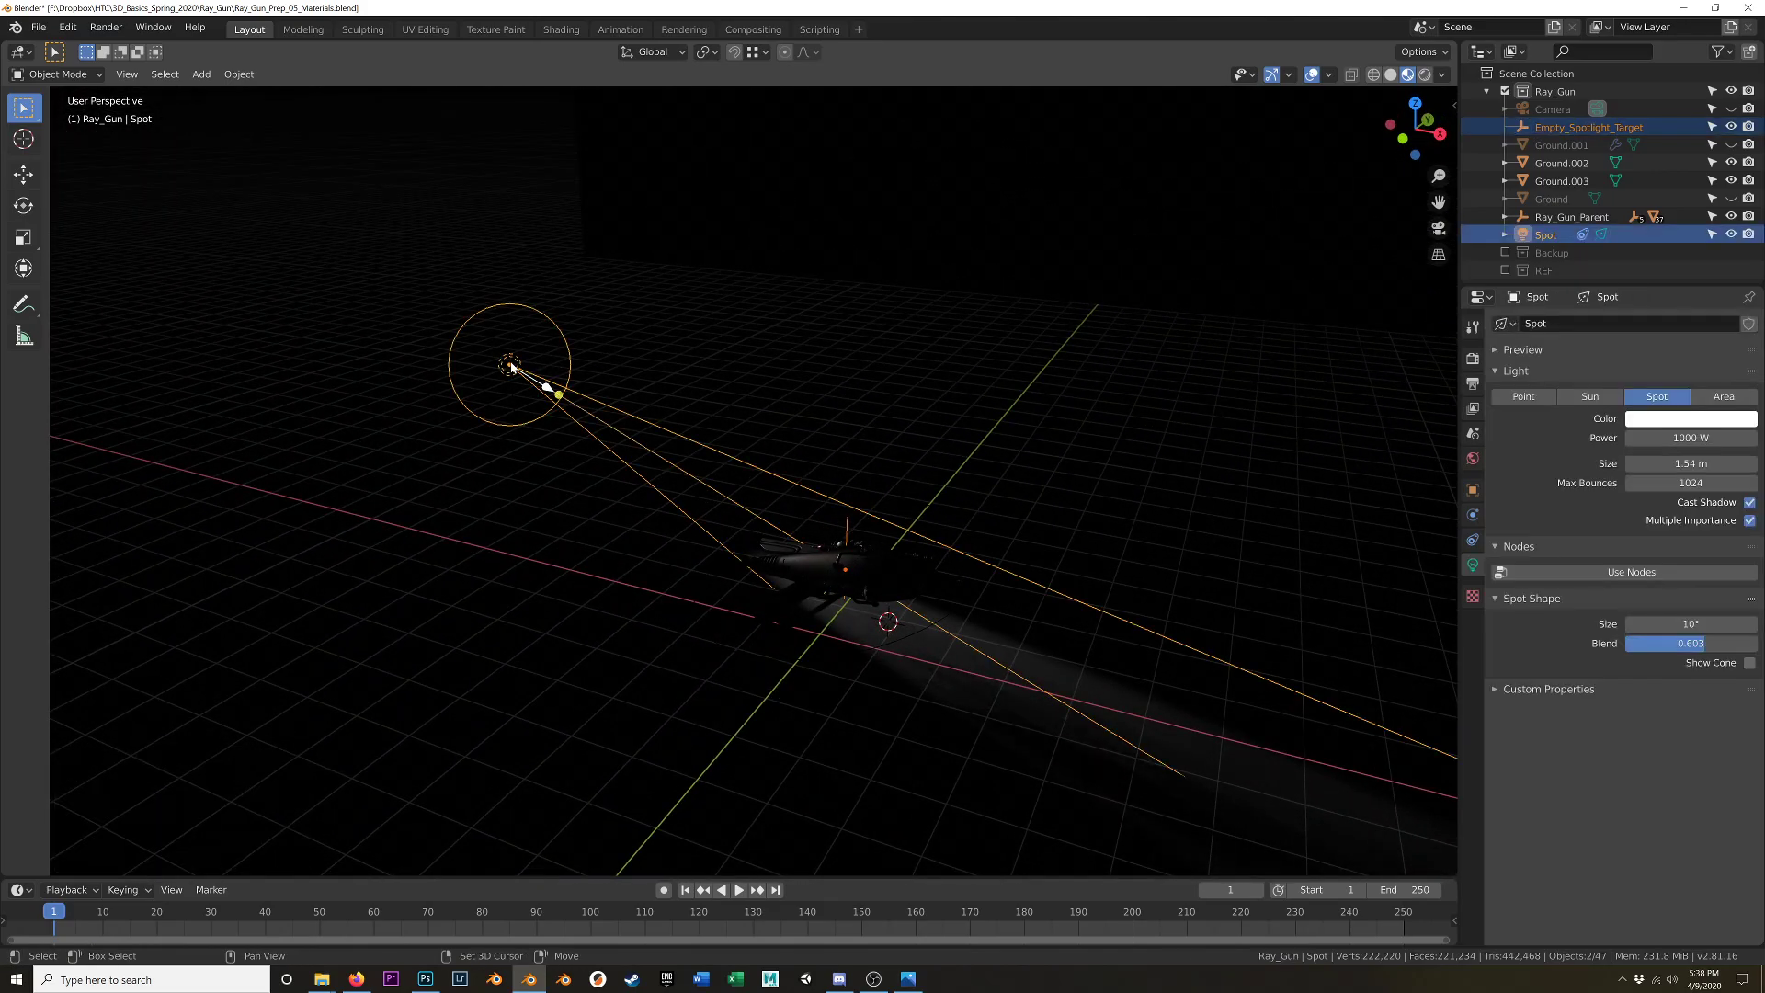
key("m")
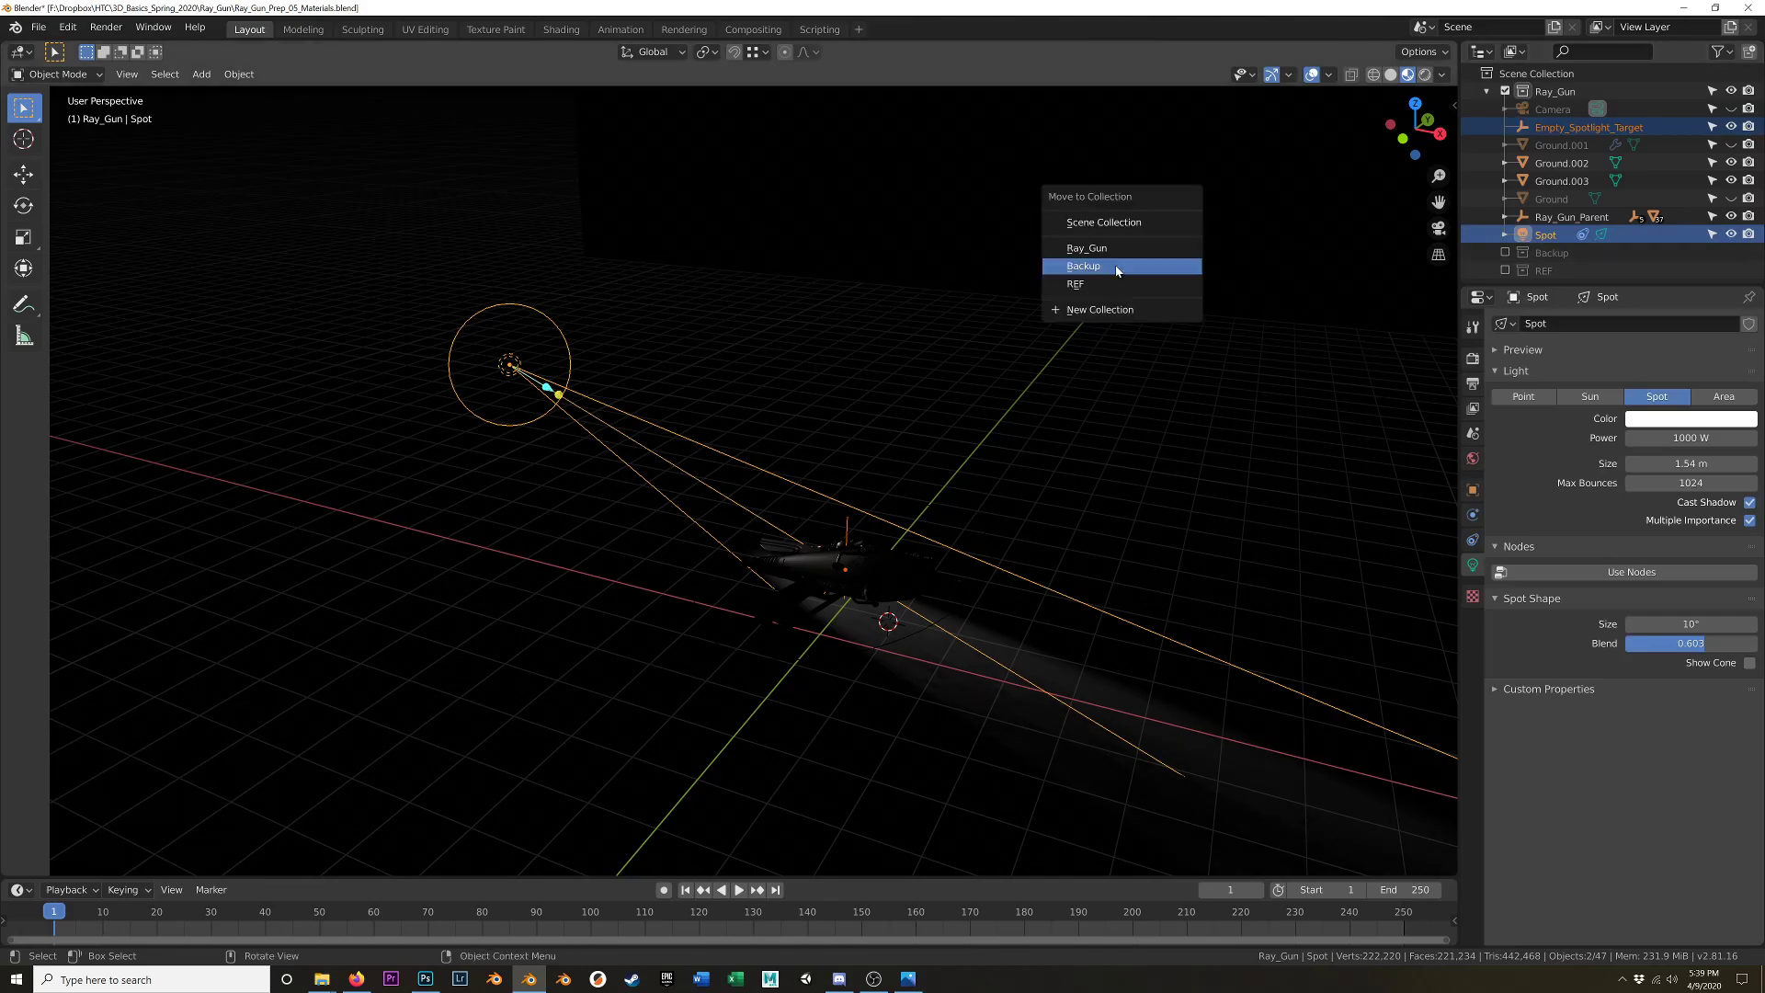
left_click(1084, 311)
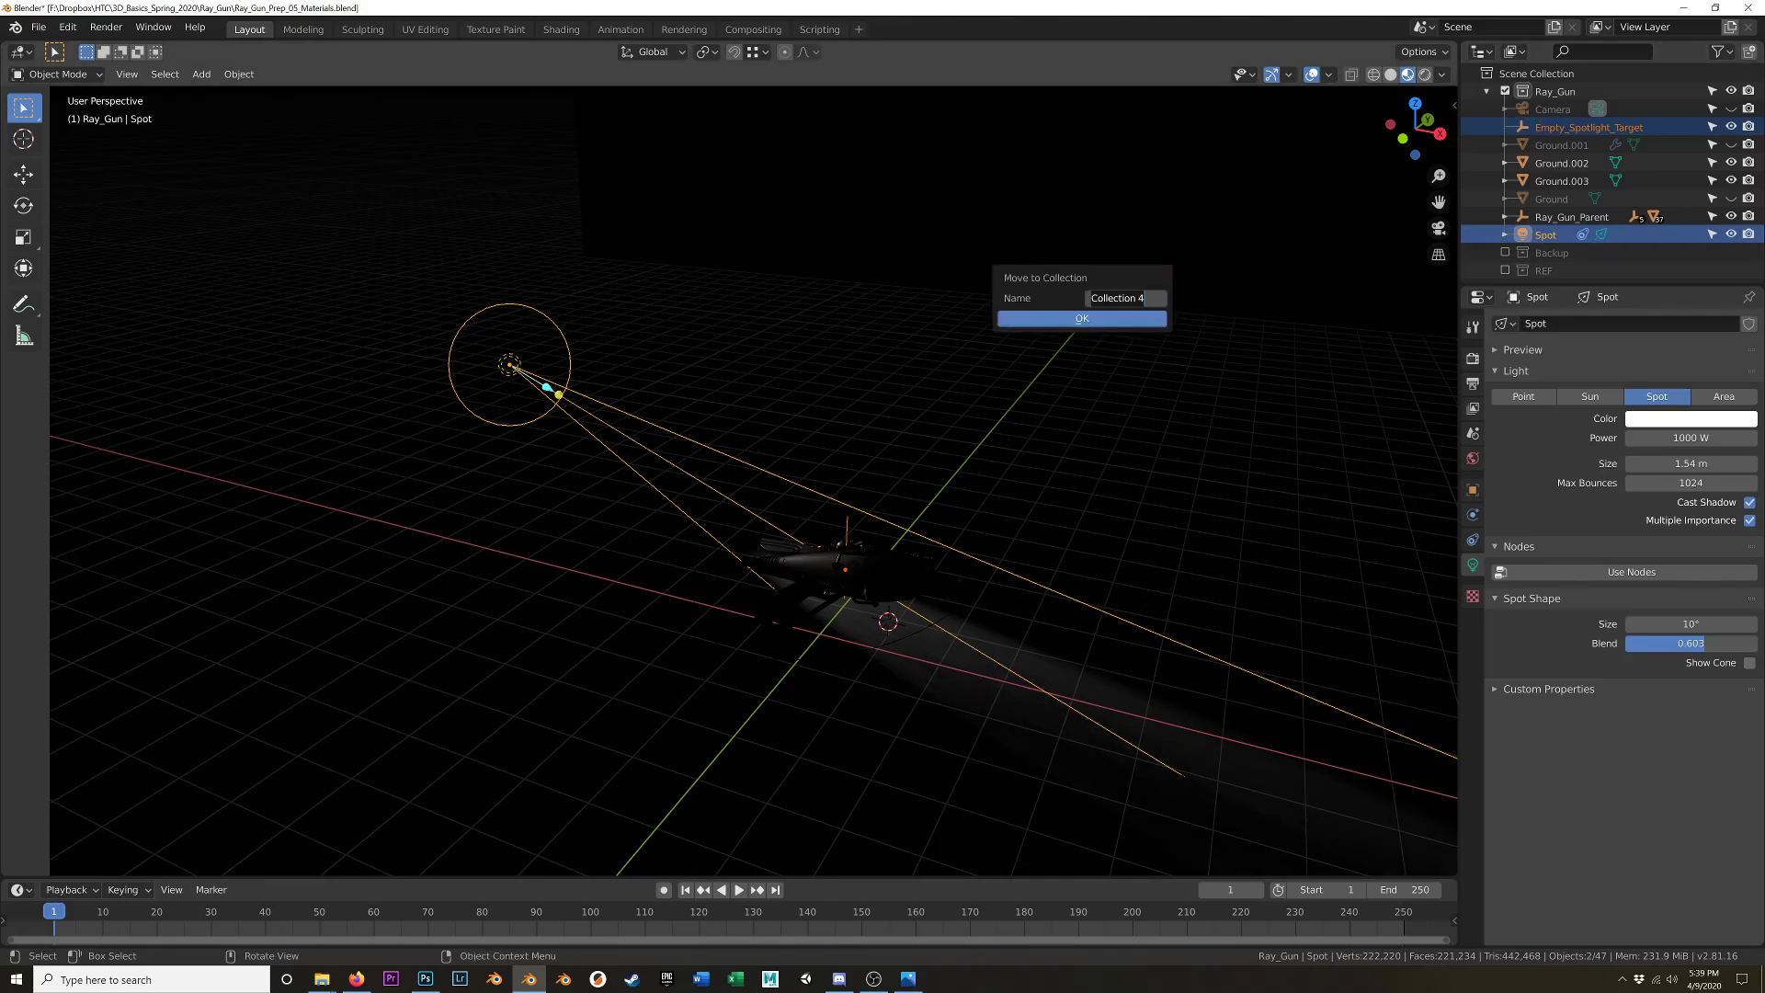
type("Light_Set_1")
key("Return")
left_click(1083, 321)
- Switch the viewport to Rendered shading and enable Scene World so only the scene's own lighting is used
scroll(894, 526, "up", 6)
middle_click_drag(896, 524, 791, 600, "shift")
scroll(927, 474, "up", 1)
middle_click_drag(792, 595, 870, 577)
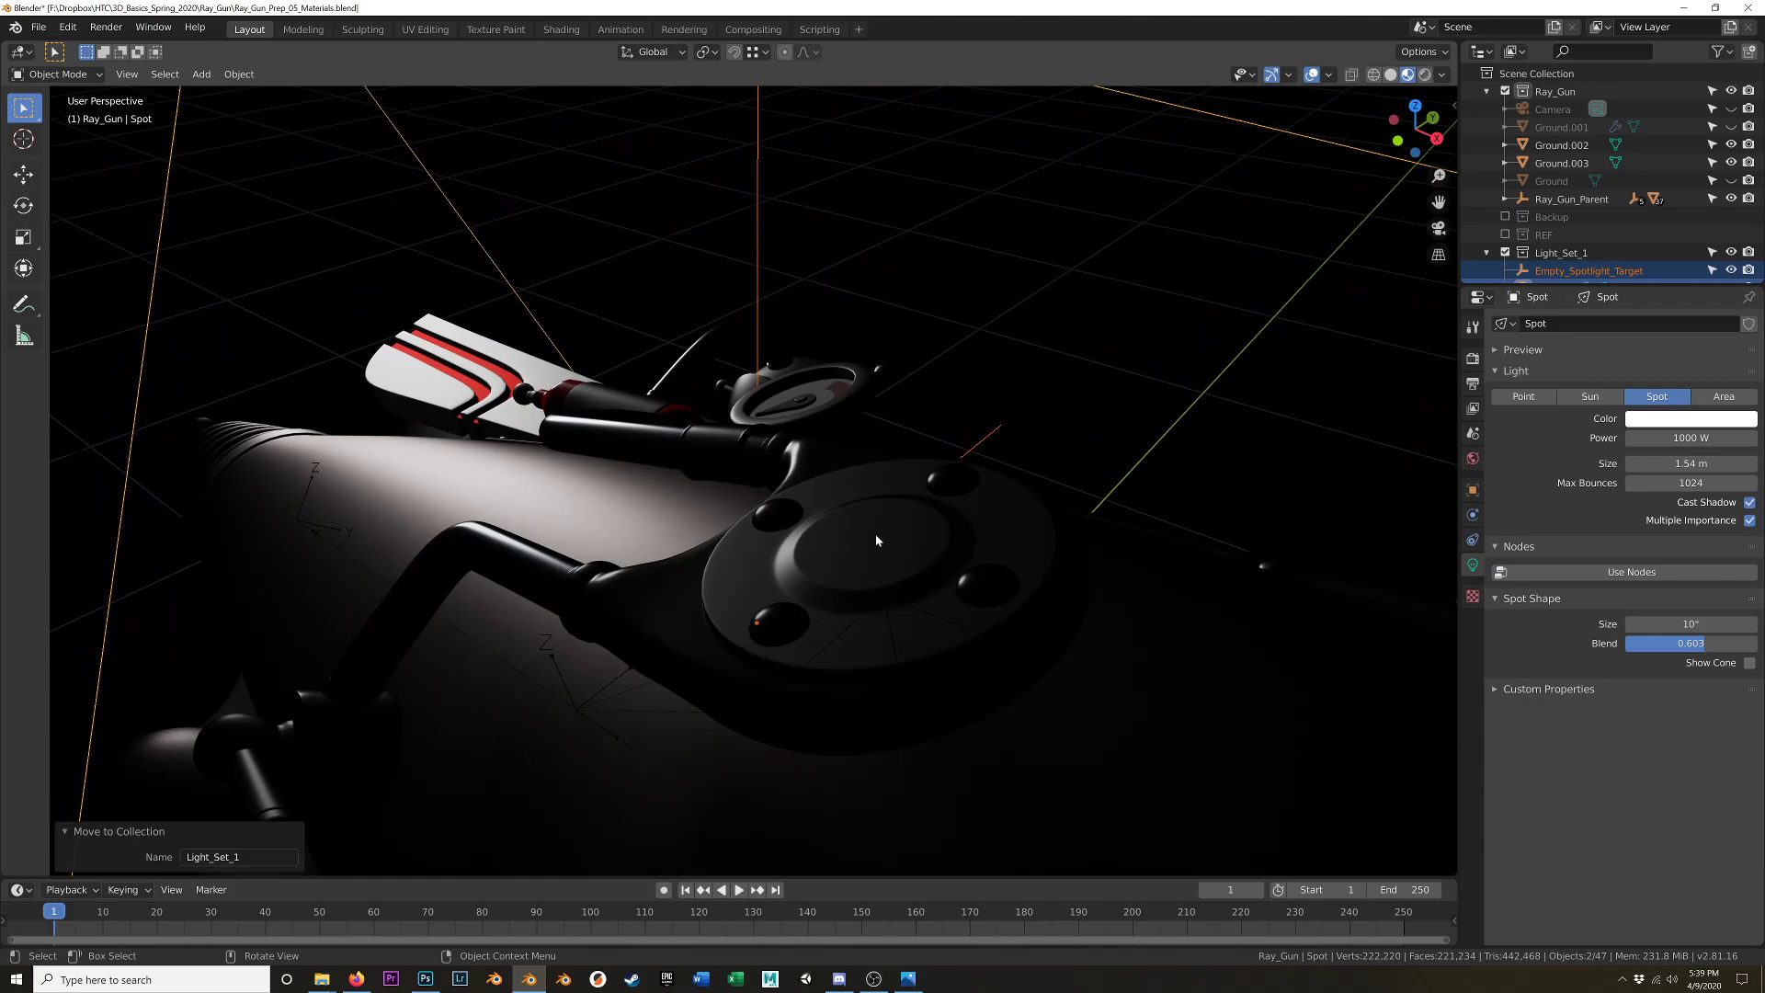
middle_click_drag(895, 460, 895, 430)
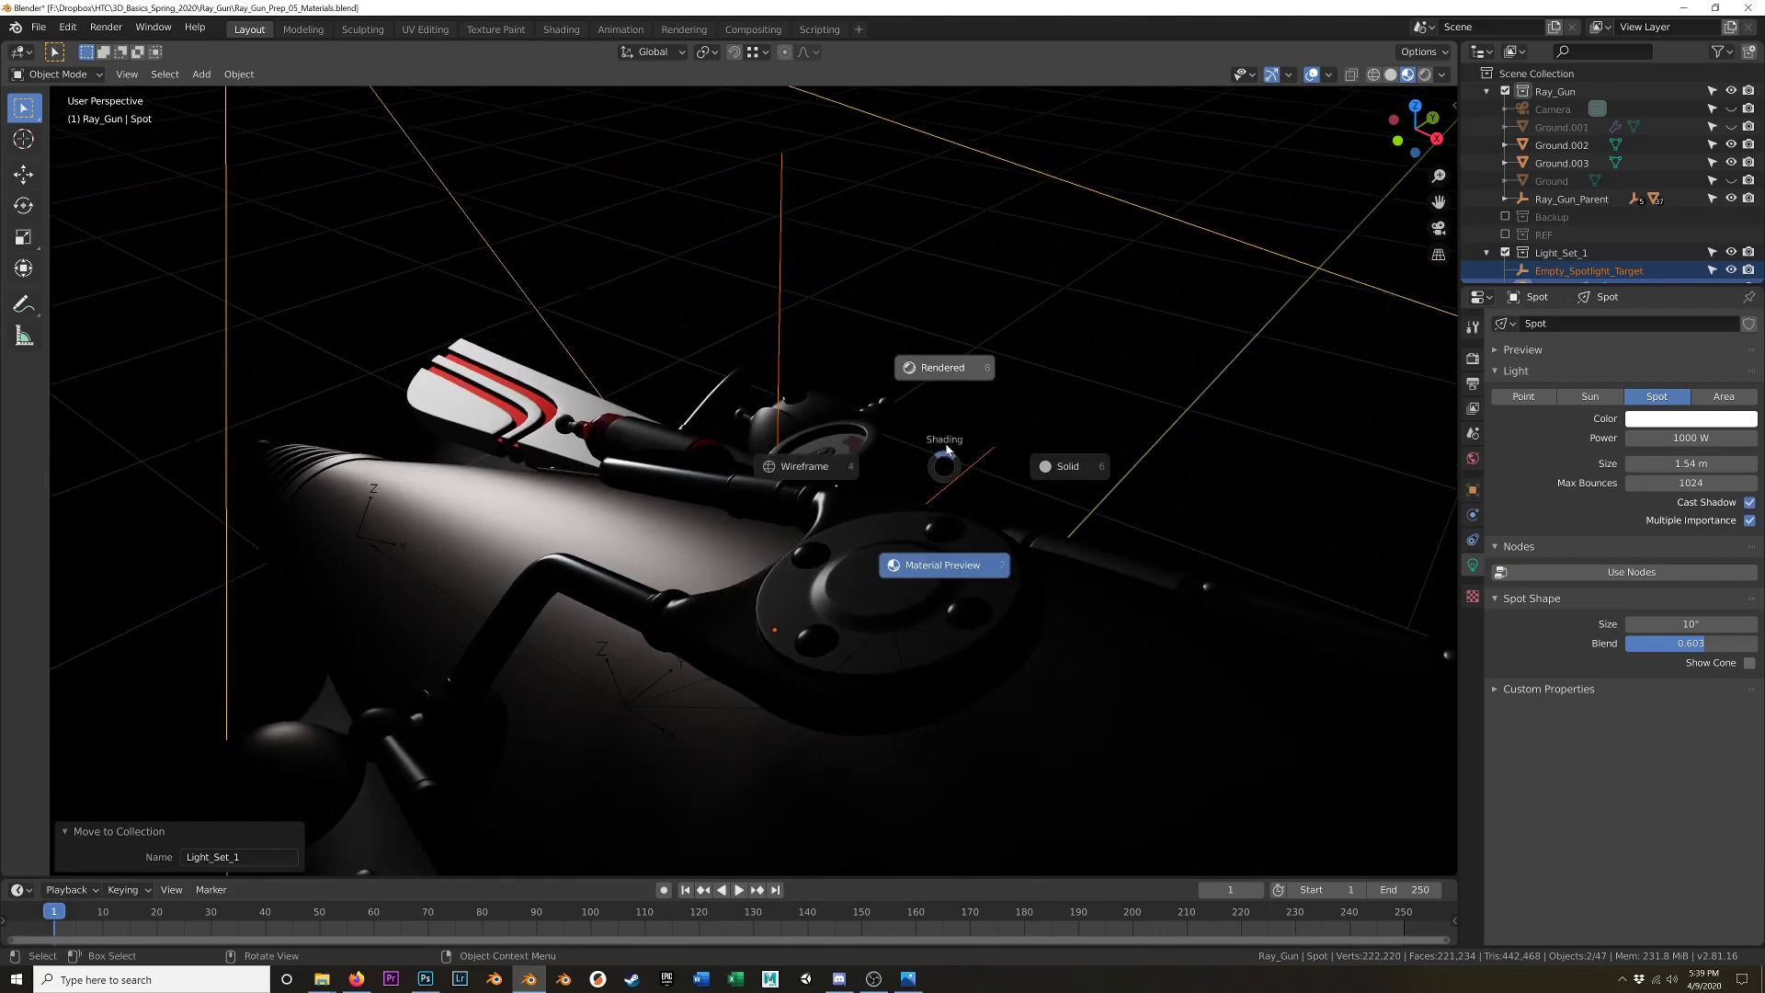
left_click(942, 367)
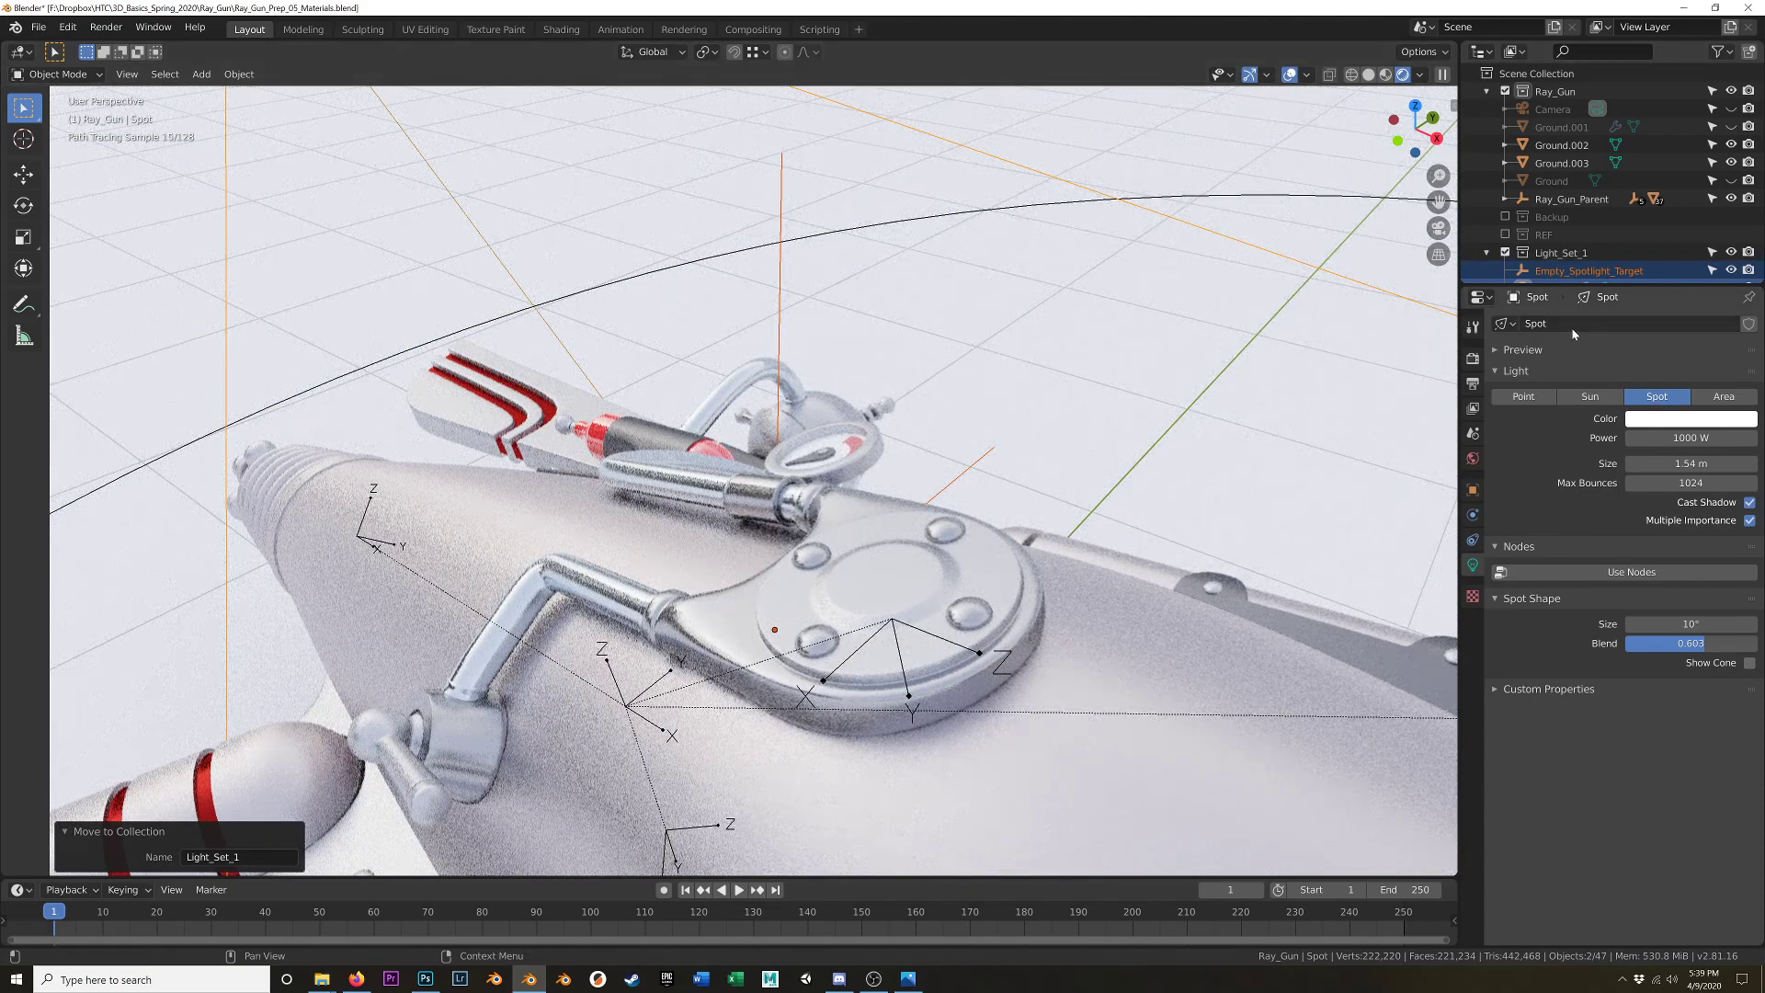
left_click(1421, 75)
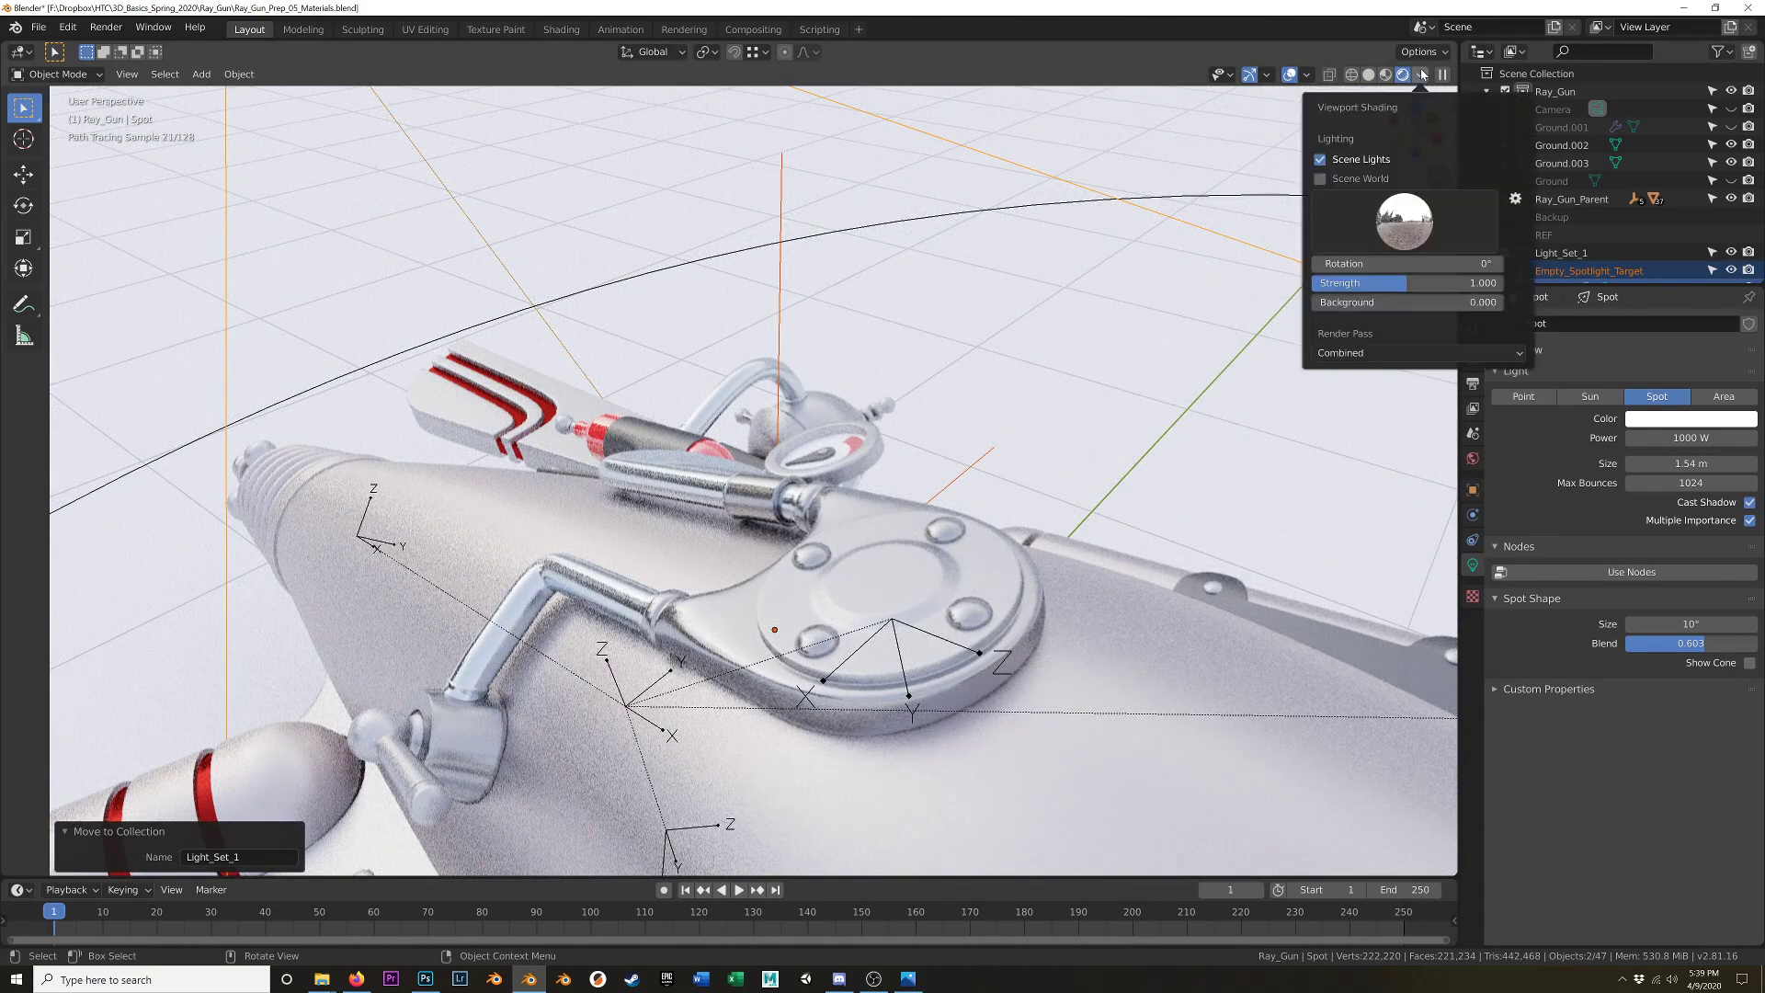
left_click(1321, 179)
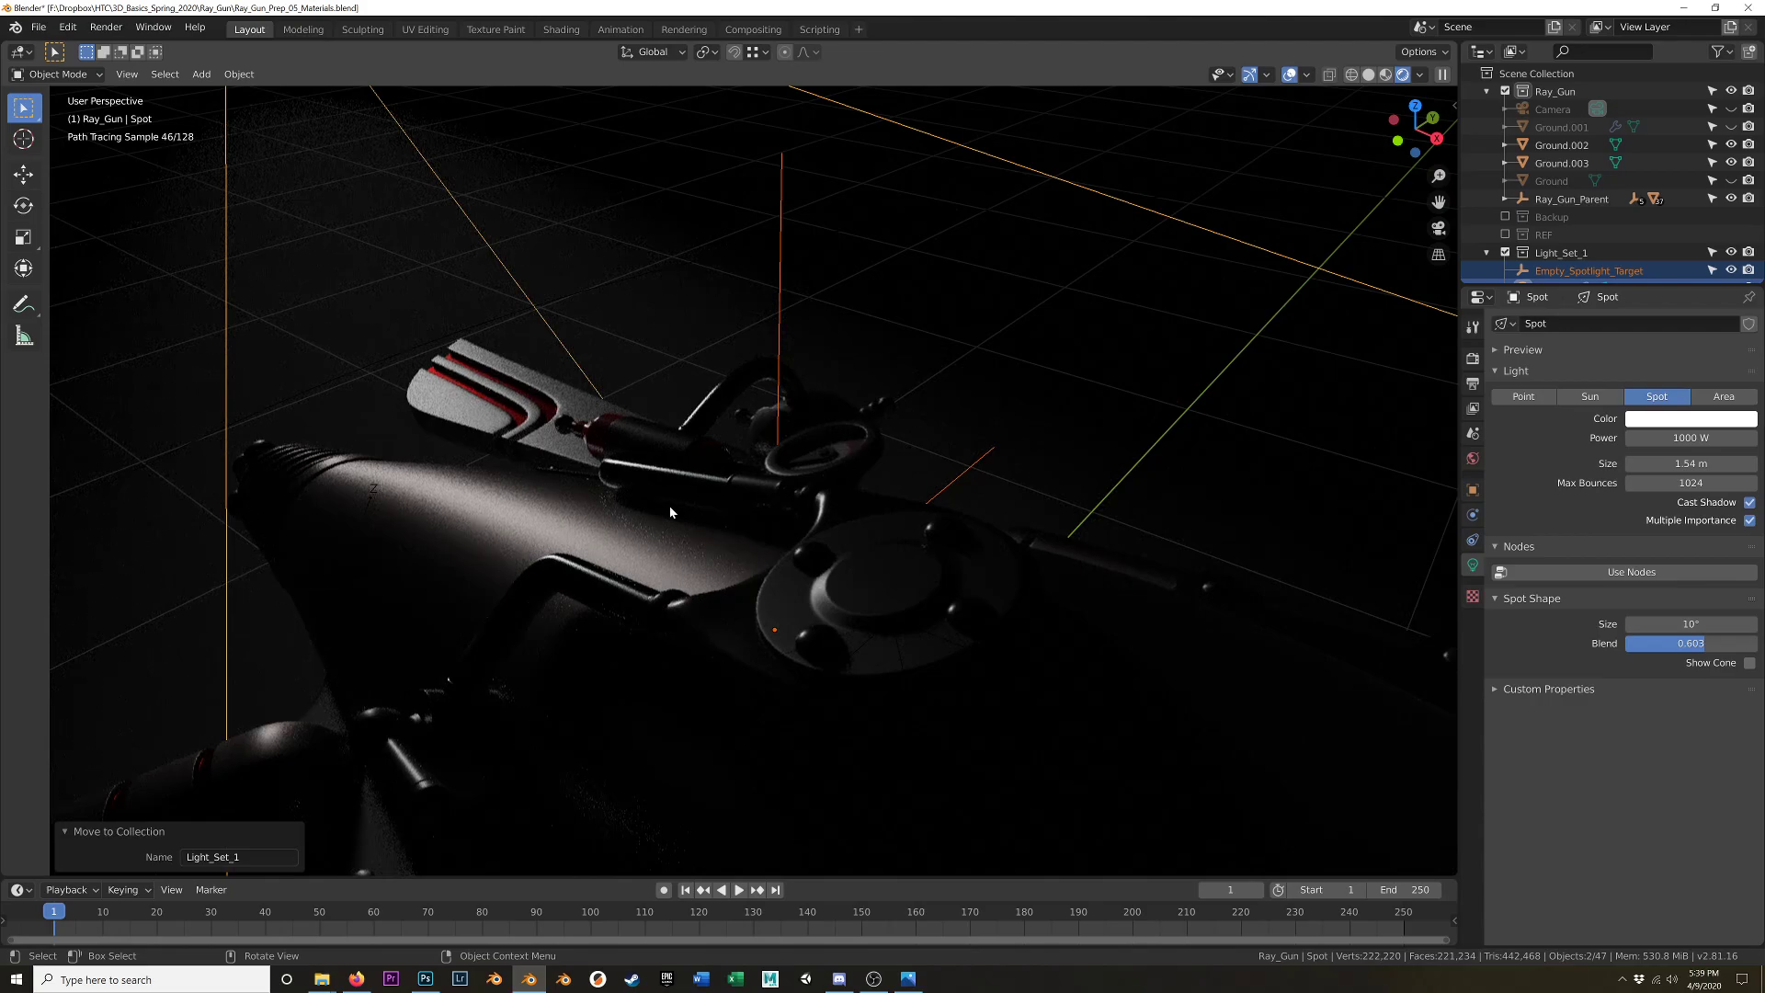
- Examine from several angles, including overhead, how the spot light falls on the ray gun in the rendered view
middle_click_drag(670, 505, 648, 489)
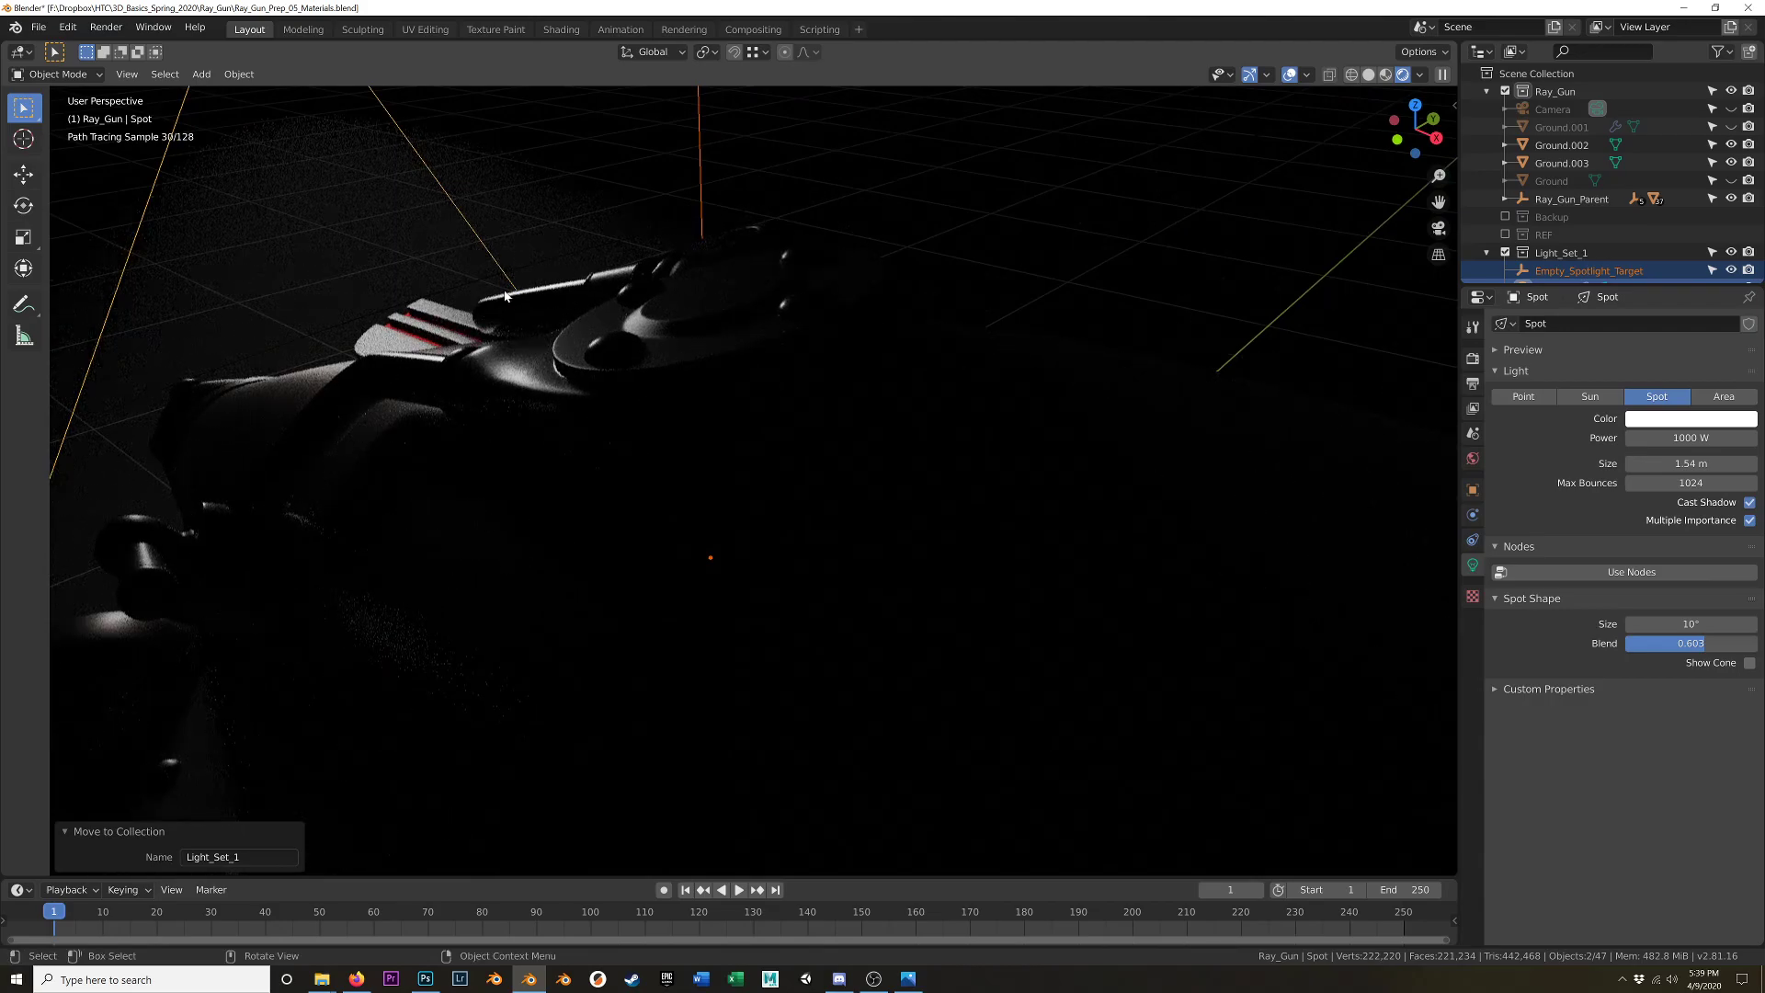
mouse_move(536, 306)
middle_mouse_down()
mouse_move(545, 337)
mouse_move(565, 305)
mouse_move(639, 371)
middle_mouse_up()
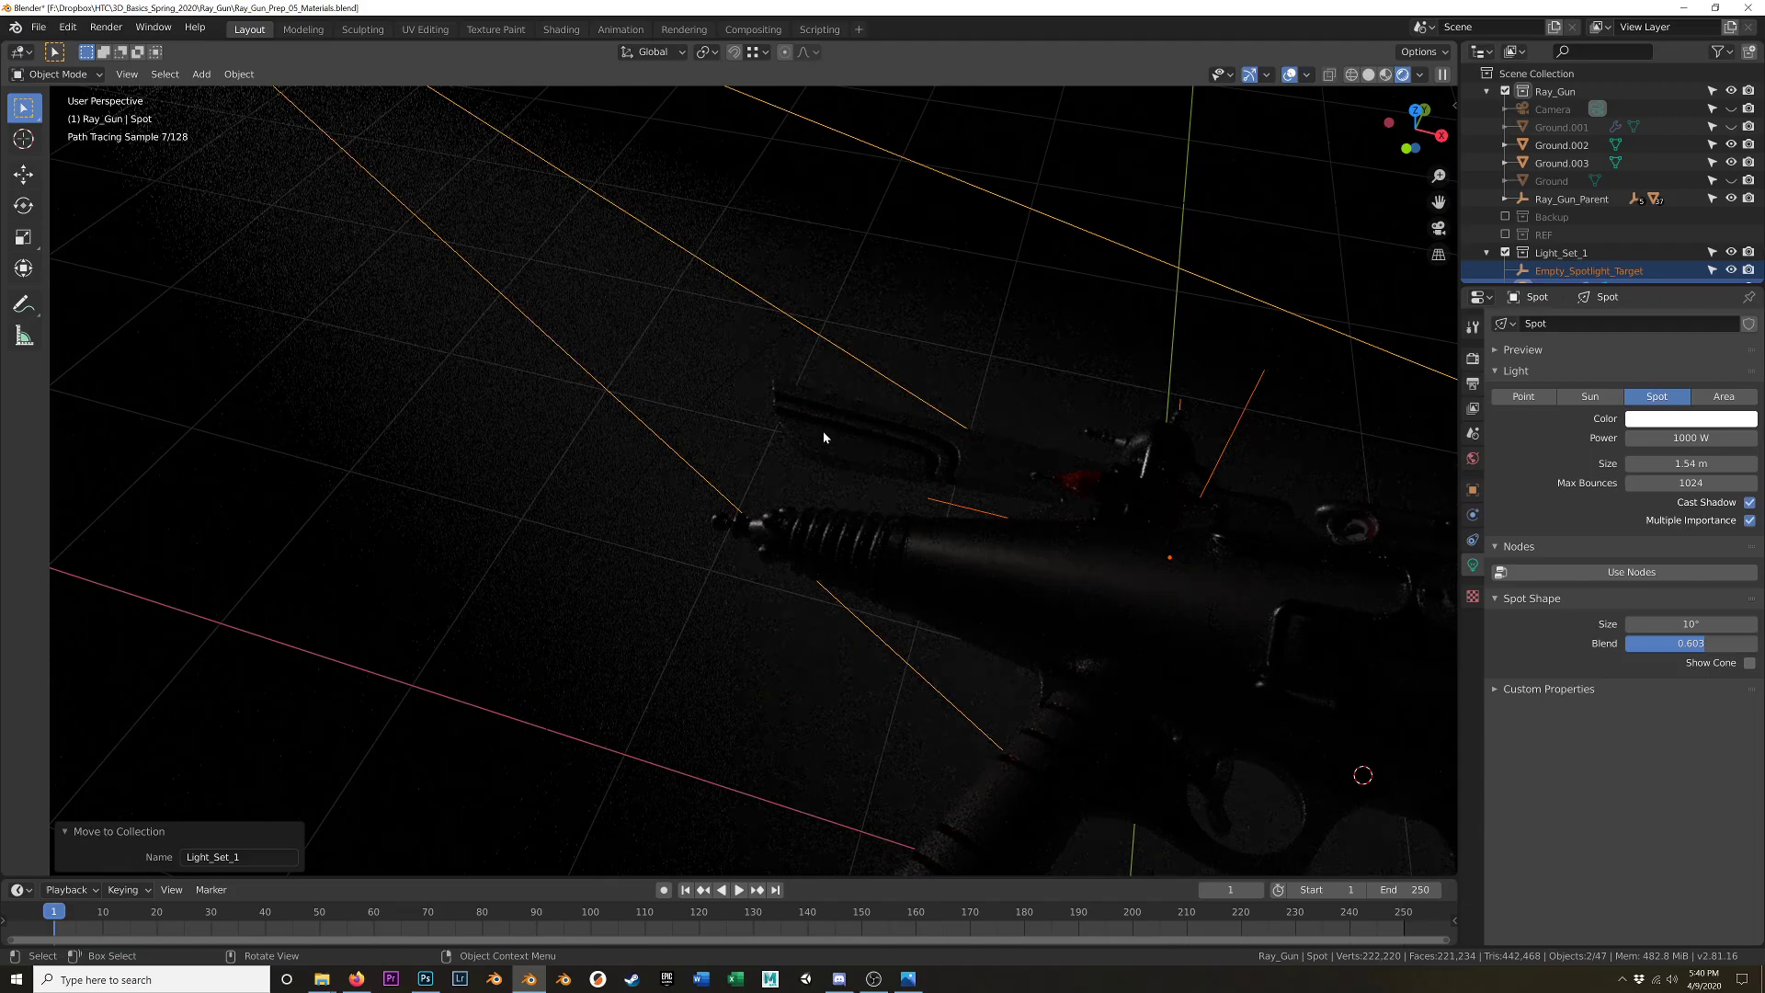
scroll(823, 437, "down", 4)
mouse_move(823, 433)
middle_mouse_down()
mouse_move(709, 441)
mouse_move(726, 480)
mouse_move(813, 452)
mouse_move(792, 479)
mouse_move(924, 521)
middle_mouse_up()
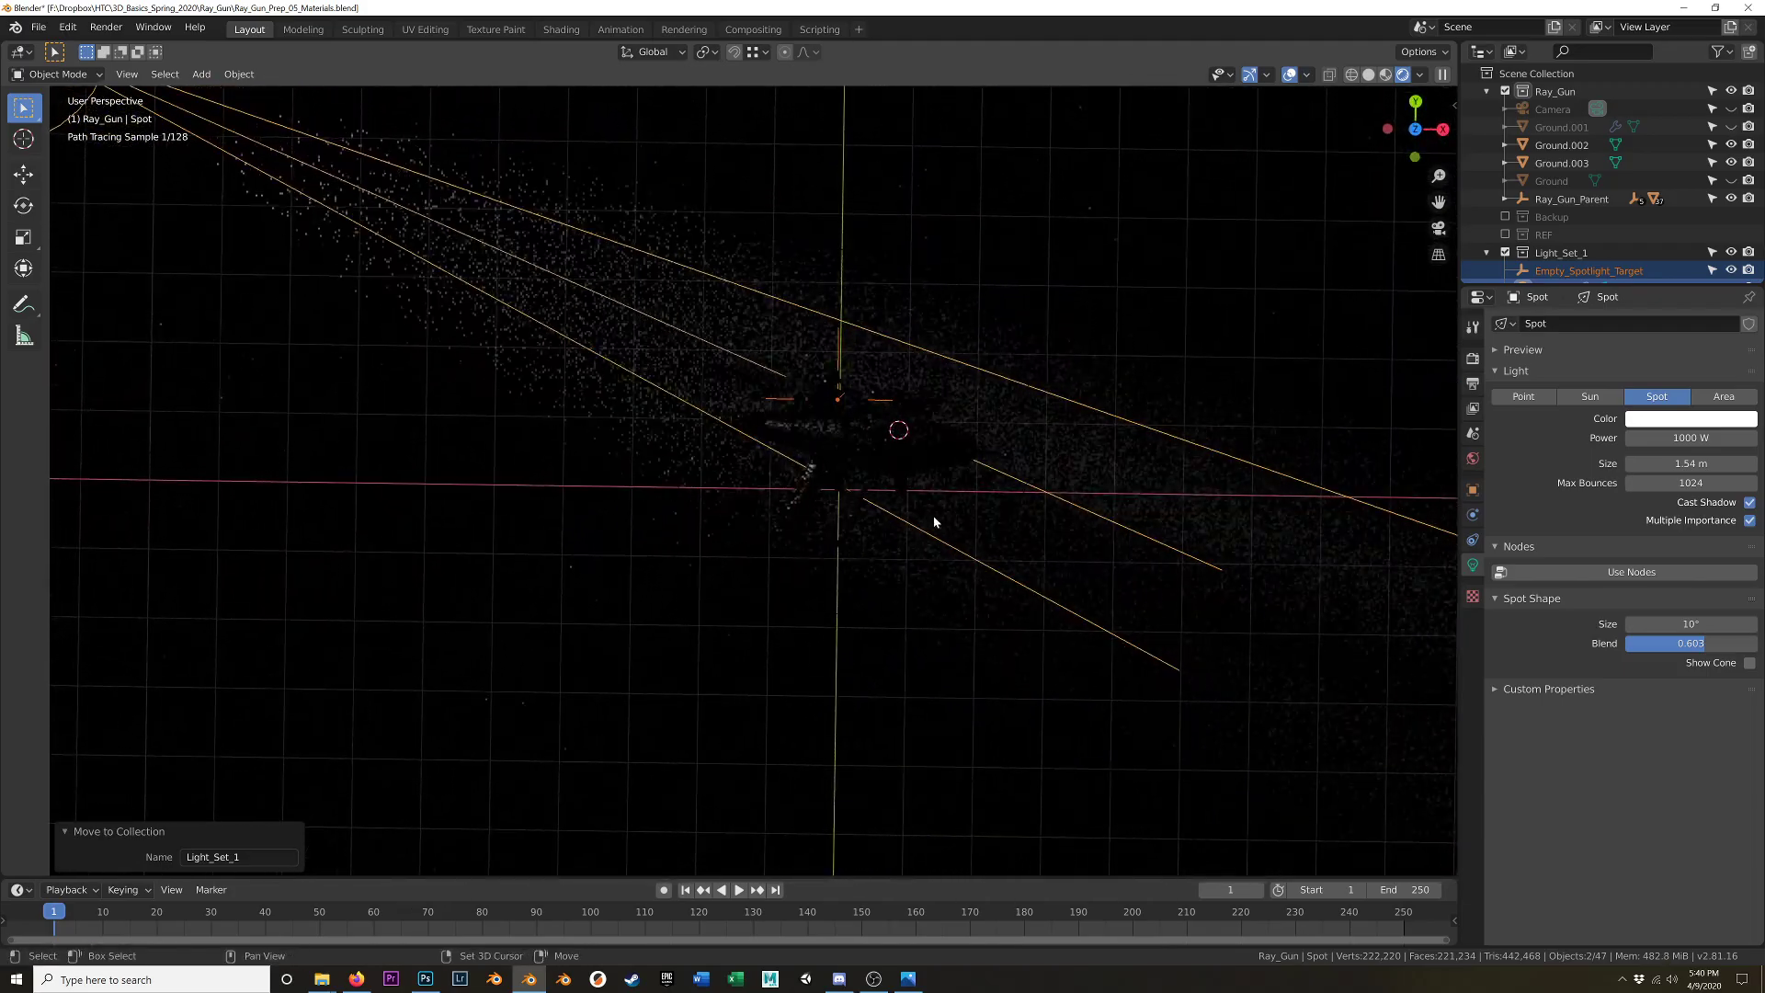
middle_click_drag(1047, 549, 949, 464, "shift")
mouse_move(609, 378)
middle_mouse_down("shift")
mouse_move(769, 515)
mouse_move(721, 468)
middle_mouse_up("shift")
scroll(781, 505, "up", 3)
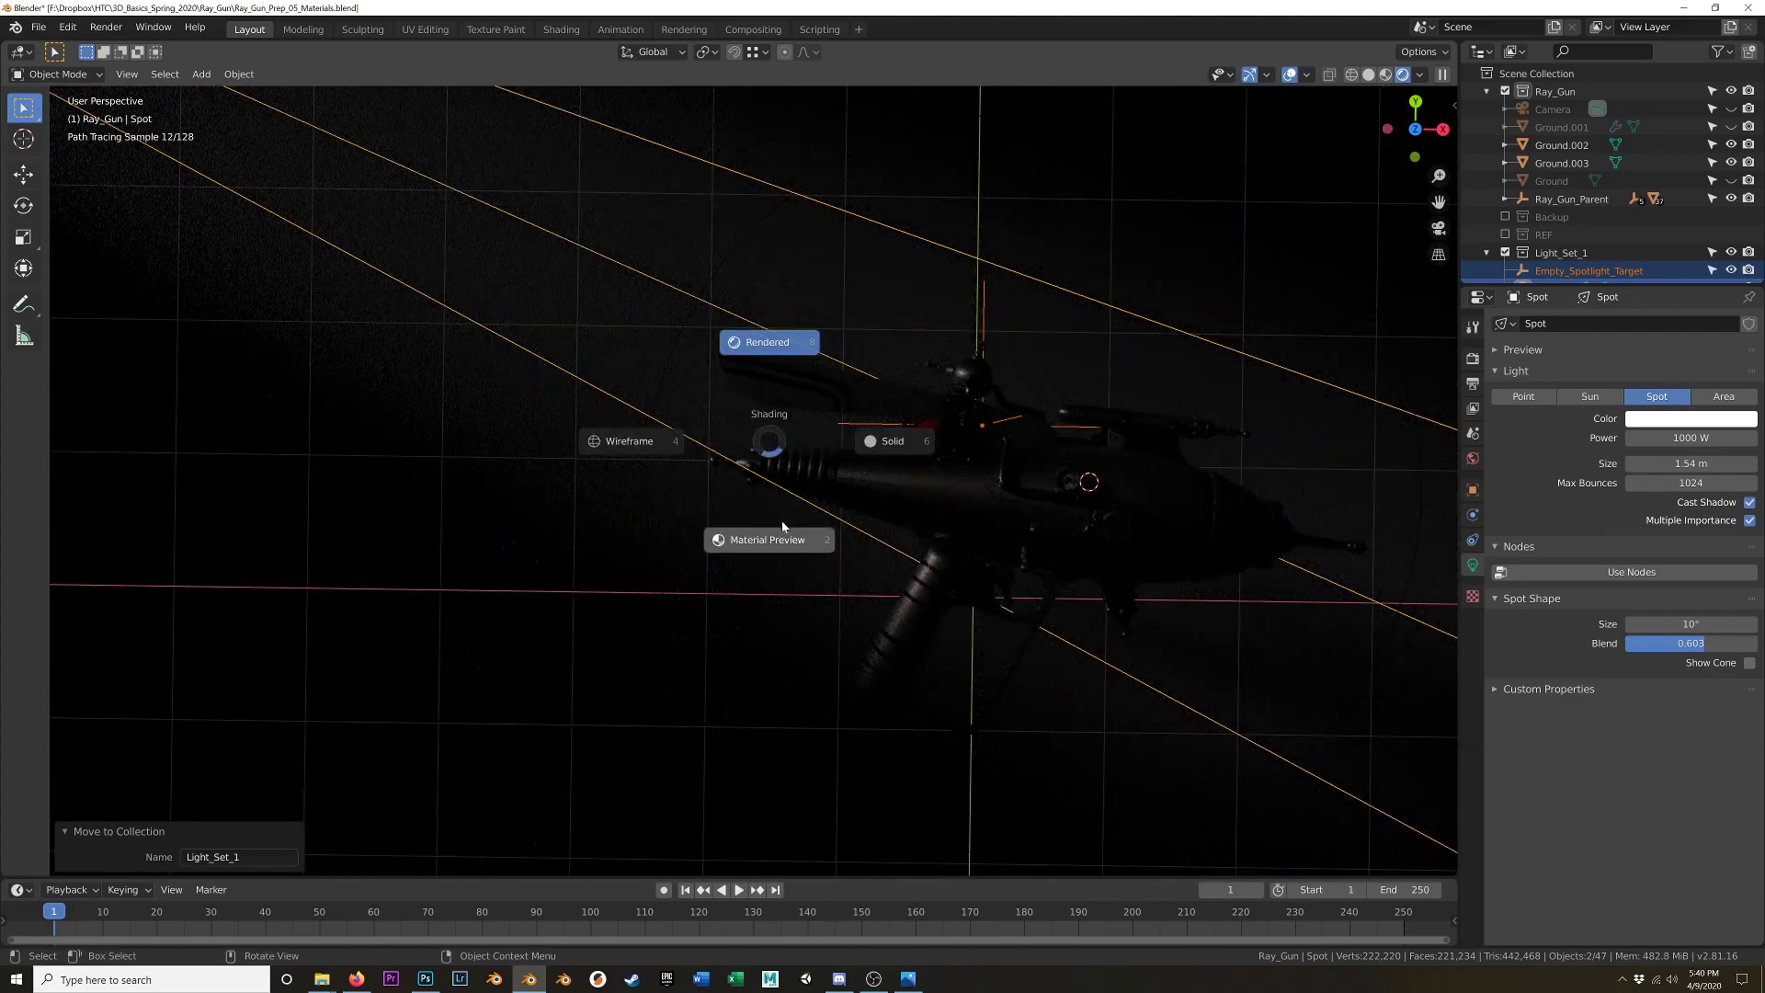
- Return the viewport to Material Preview and box-select the area around the spot light
left_click(770, 541)
middle_click_drag(772, 547, 643, 446)
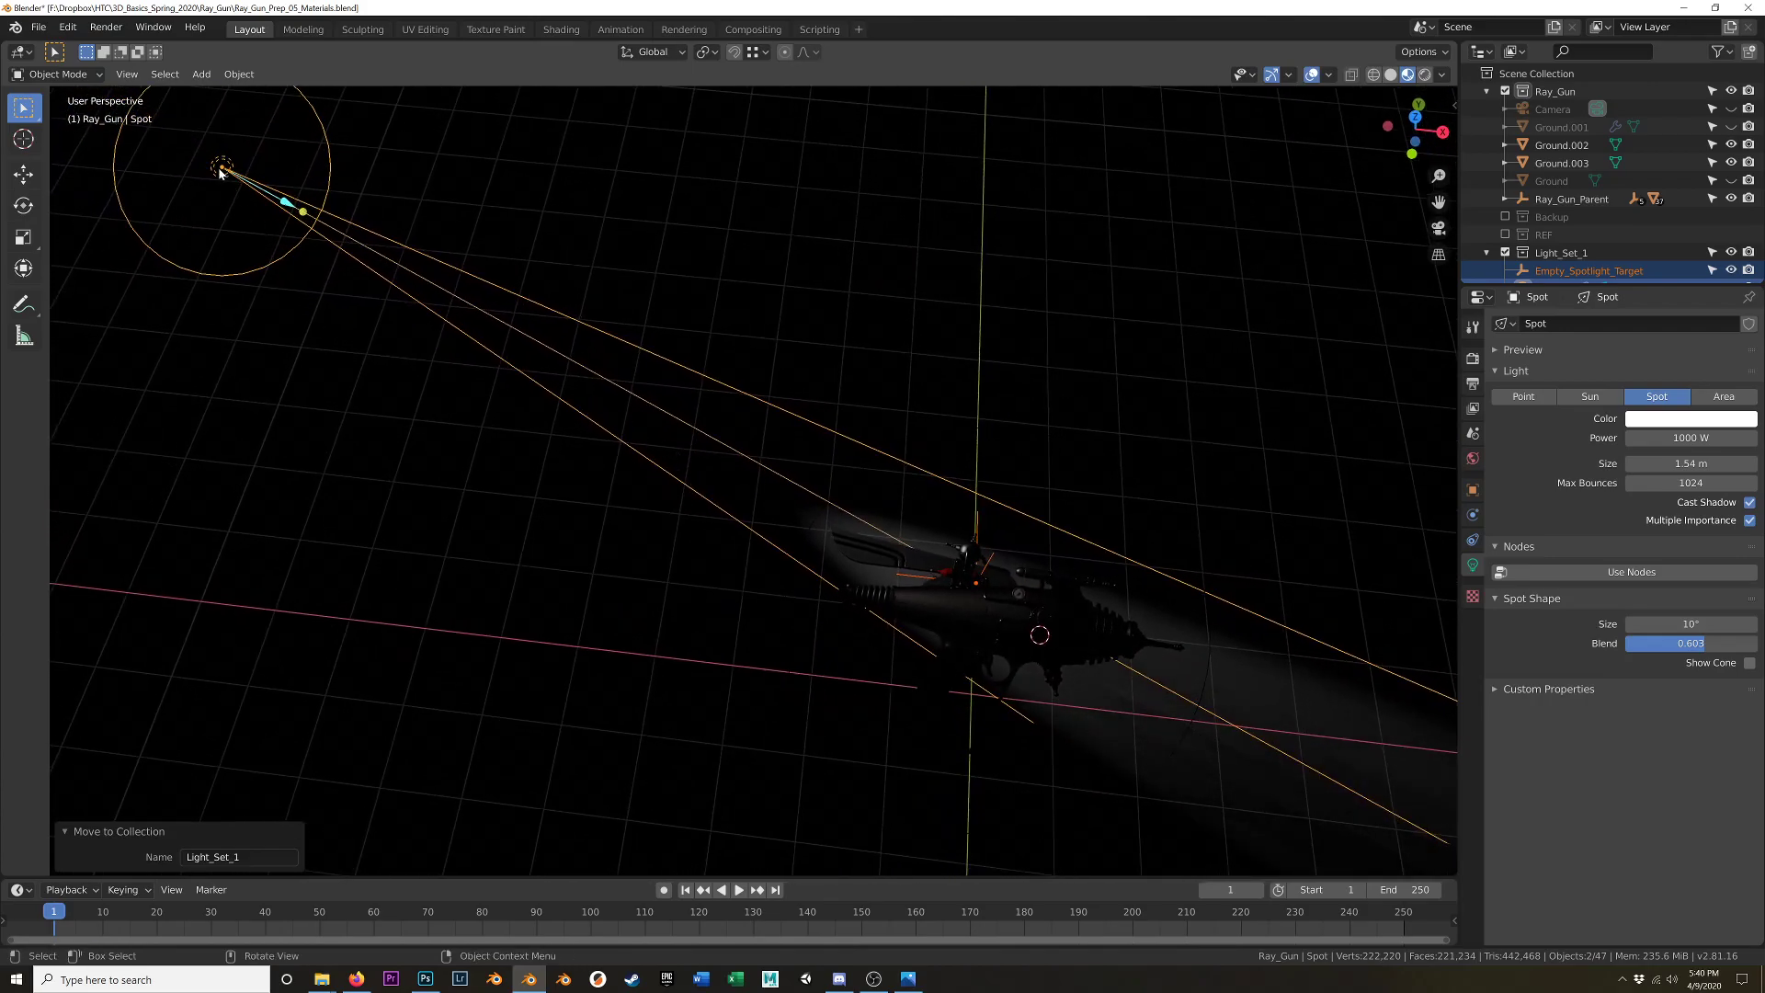
left_click(306, 214)
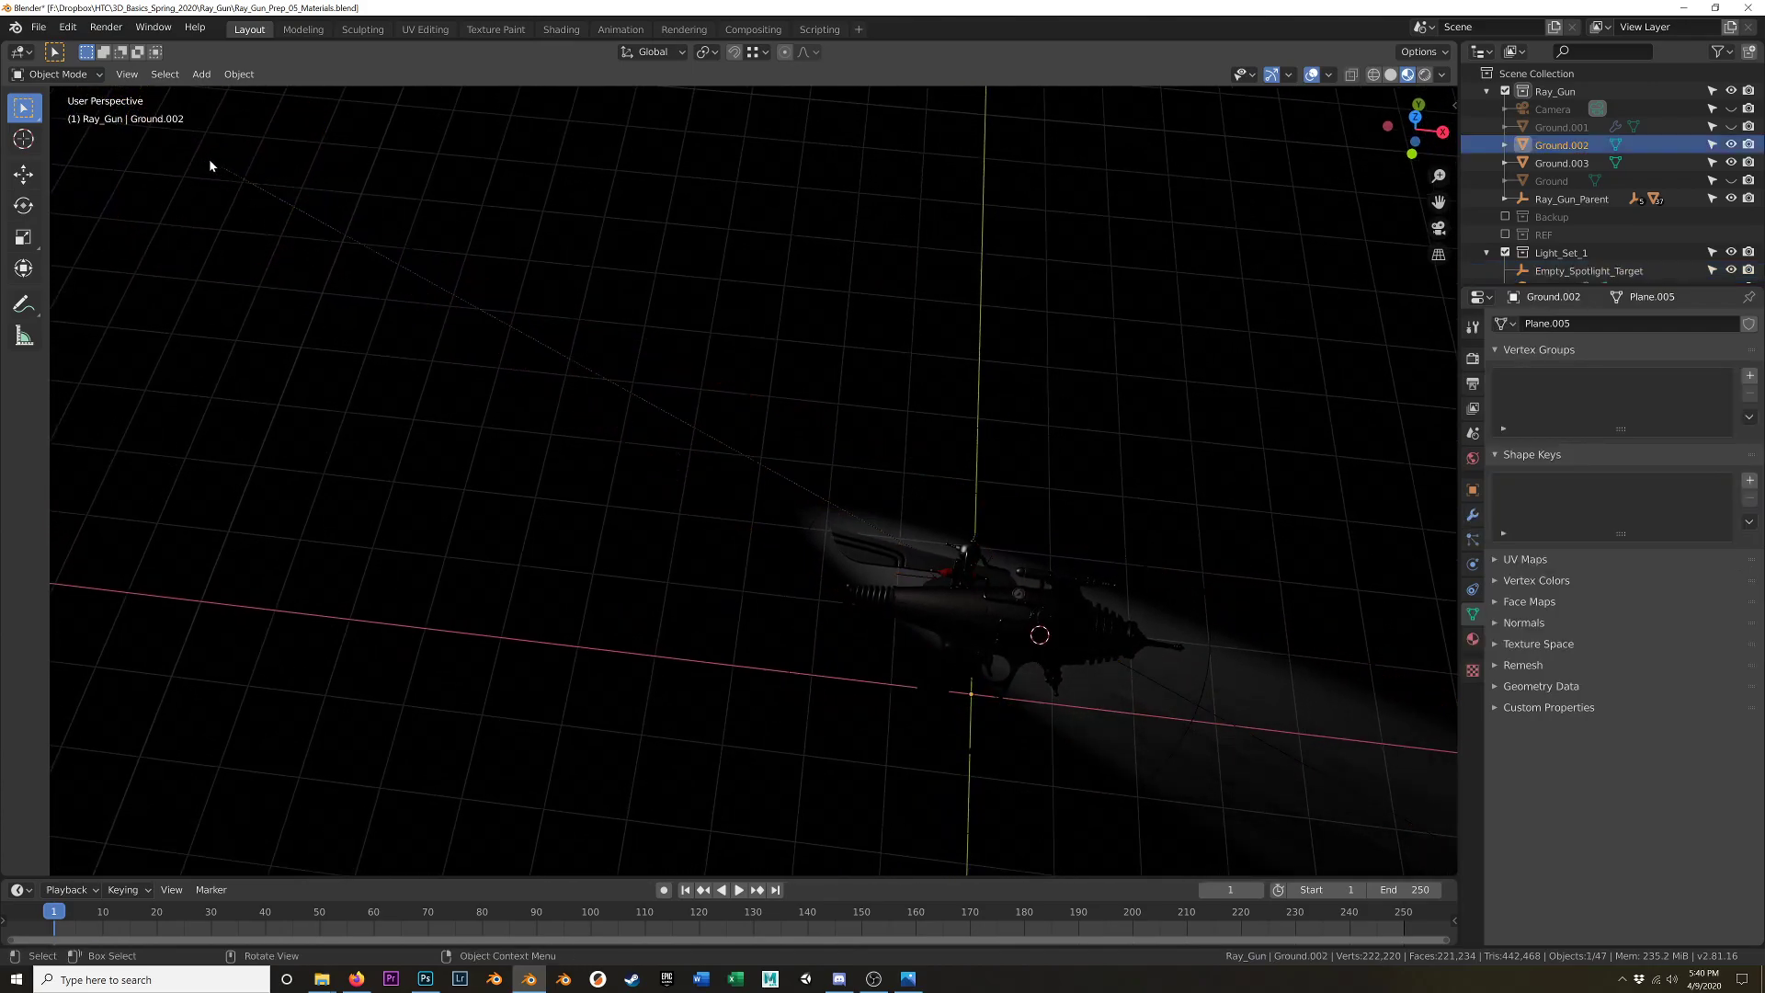
left_click_drag(110, 144, 372, 267)
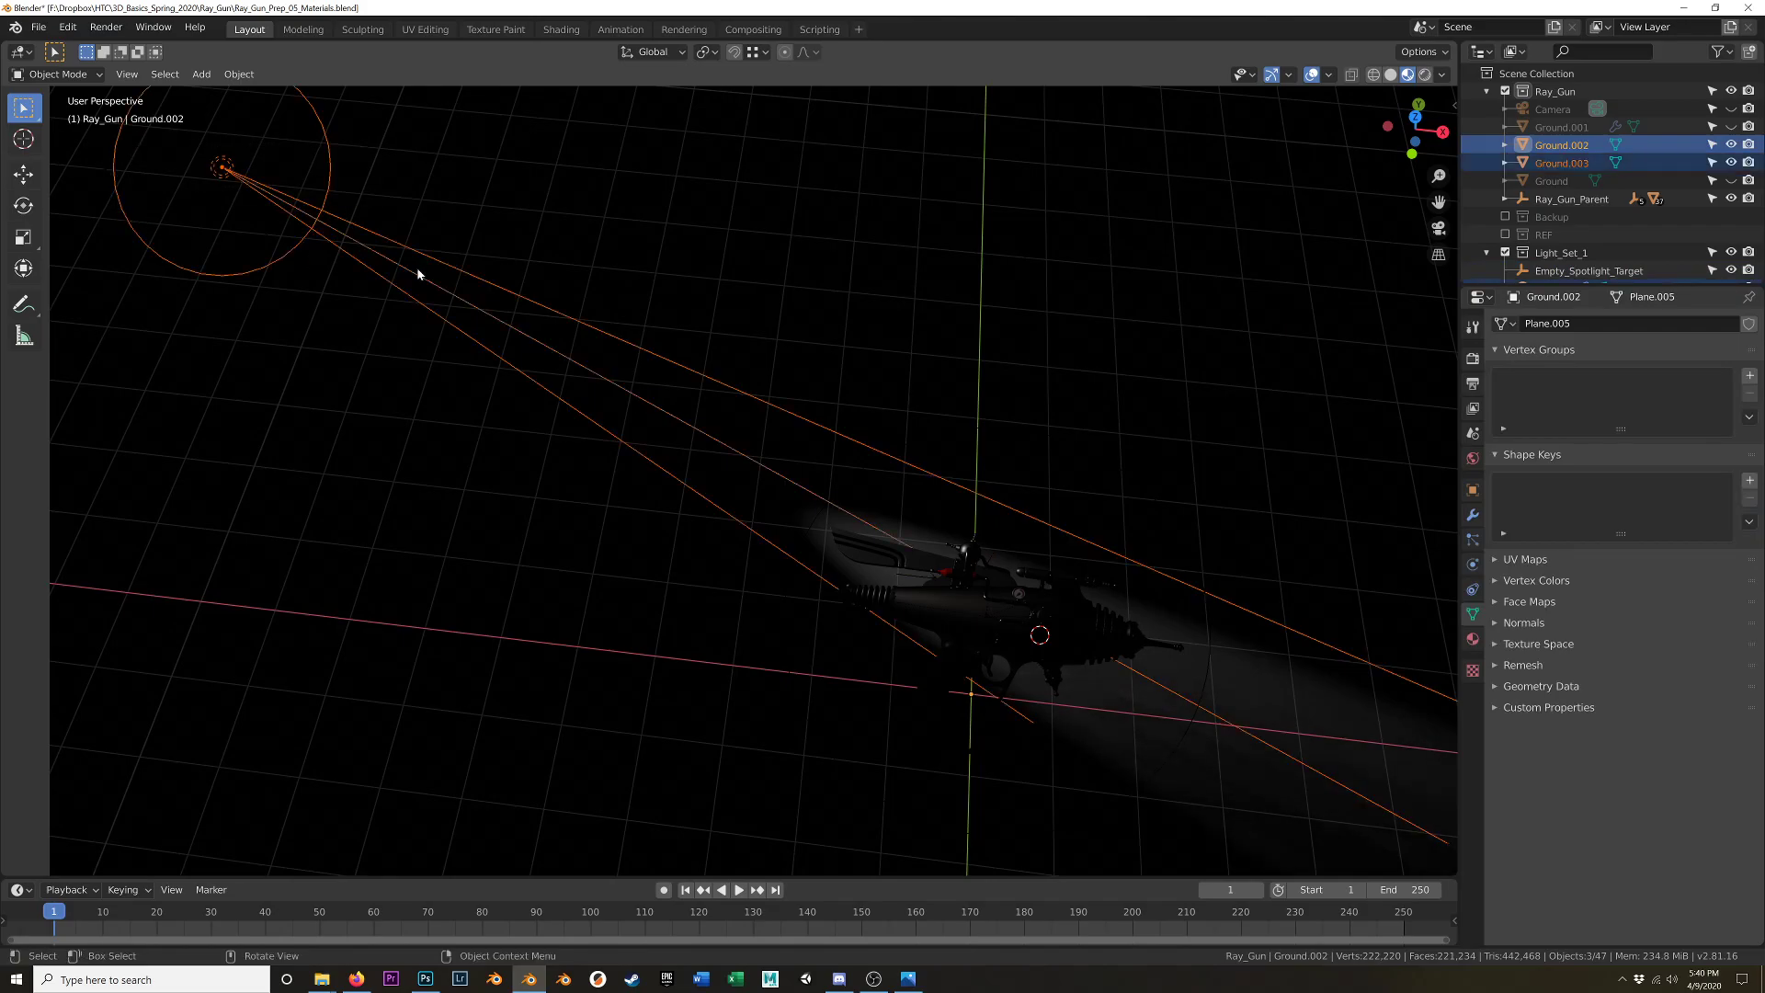
mouse_move(827, 411)
middle_mouse_down()
mouse_move(717, 363)
mouse_move(693, 378)
mouse_move(804, 457)
mouse_move(845, 407)
mouse_move(827, 384)
middle_mouse_up()
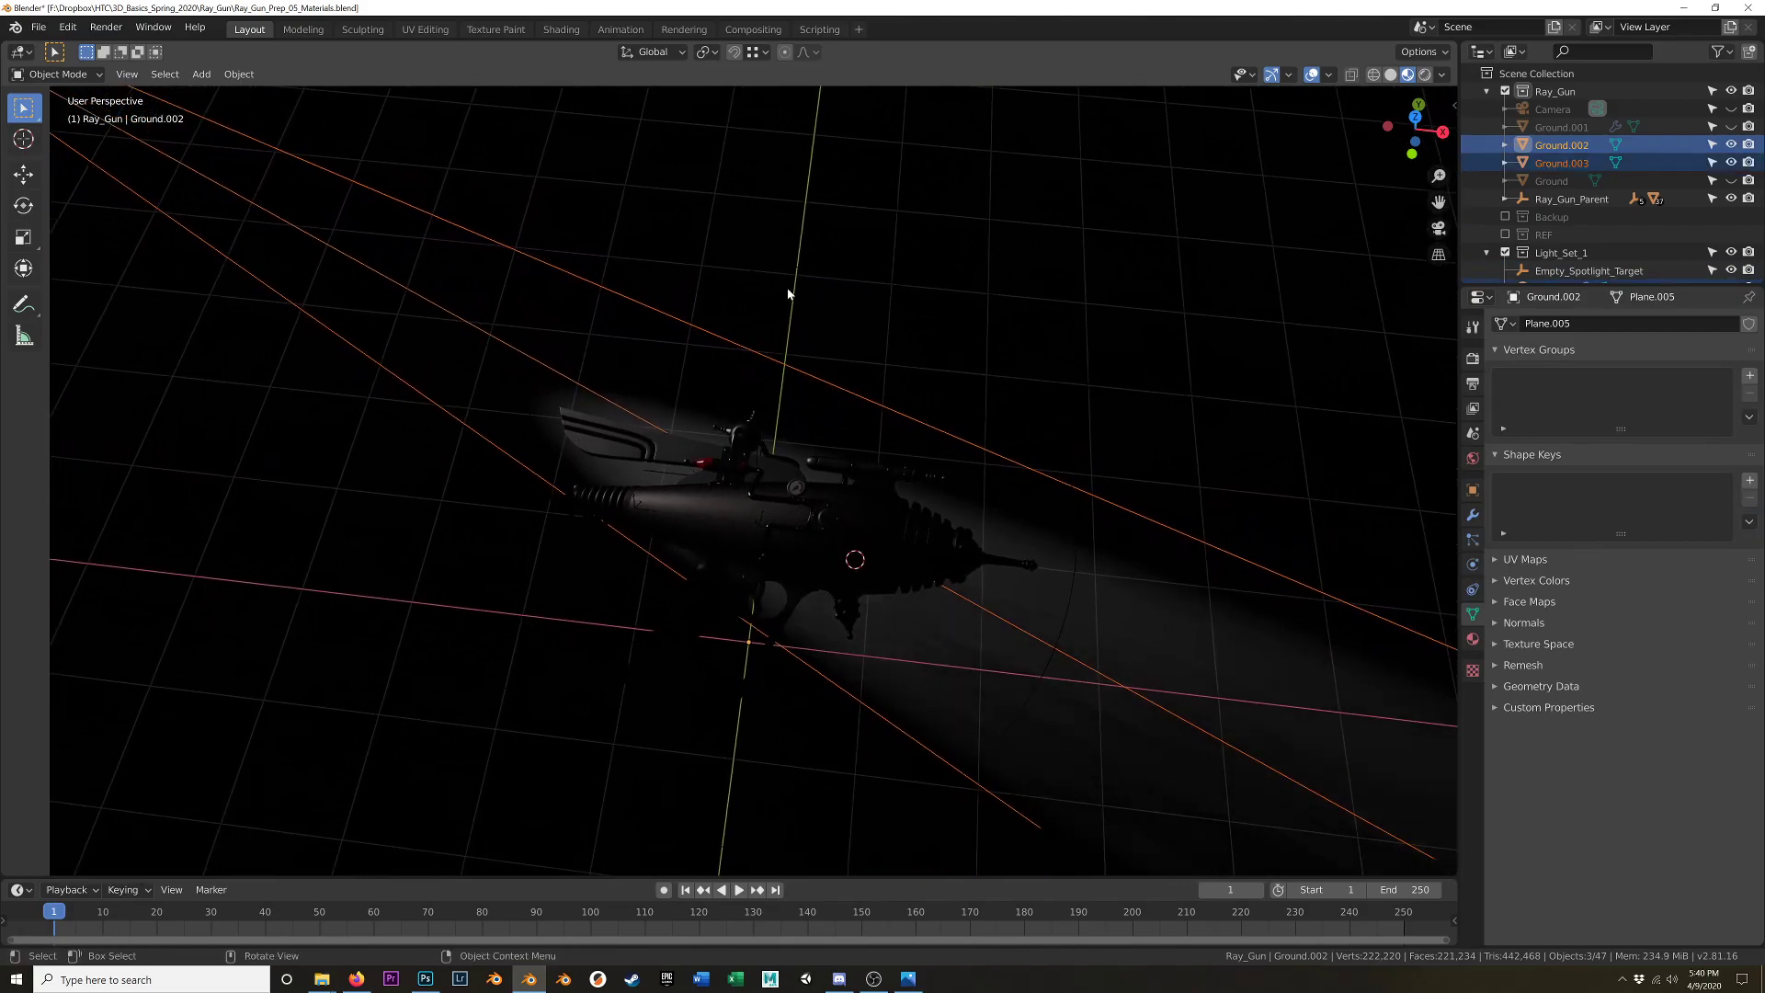
key("g")
key("x")
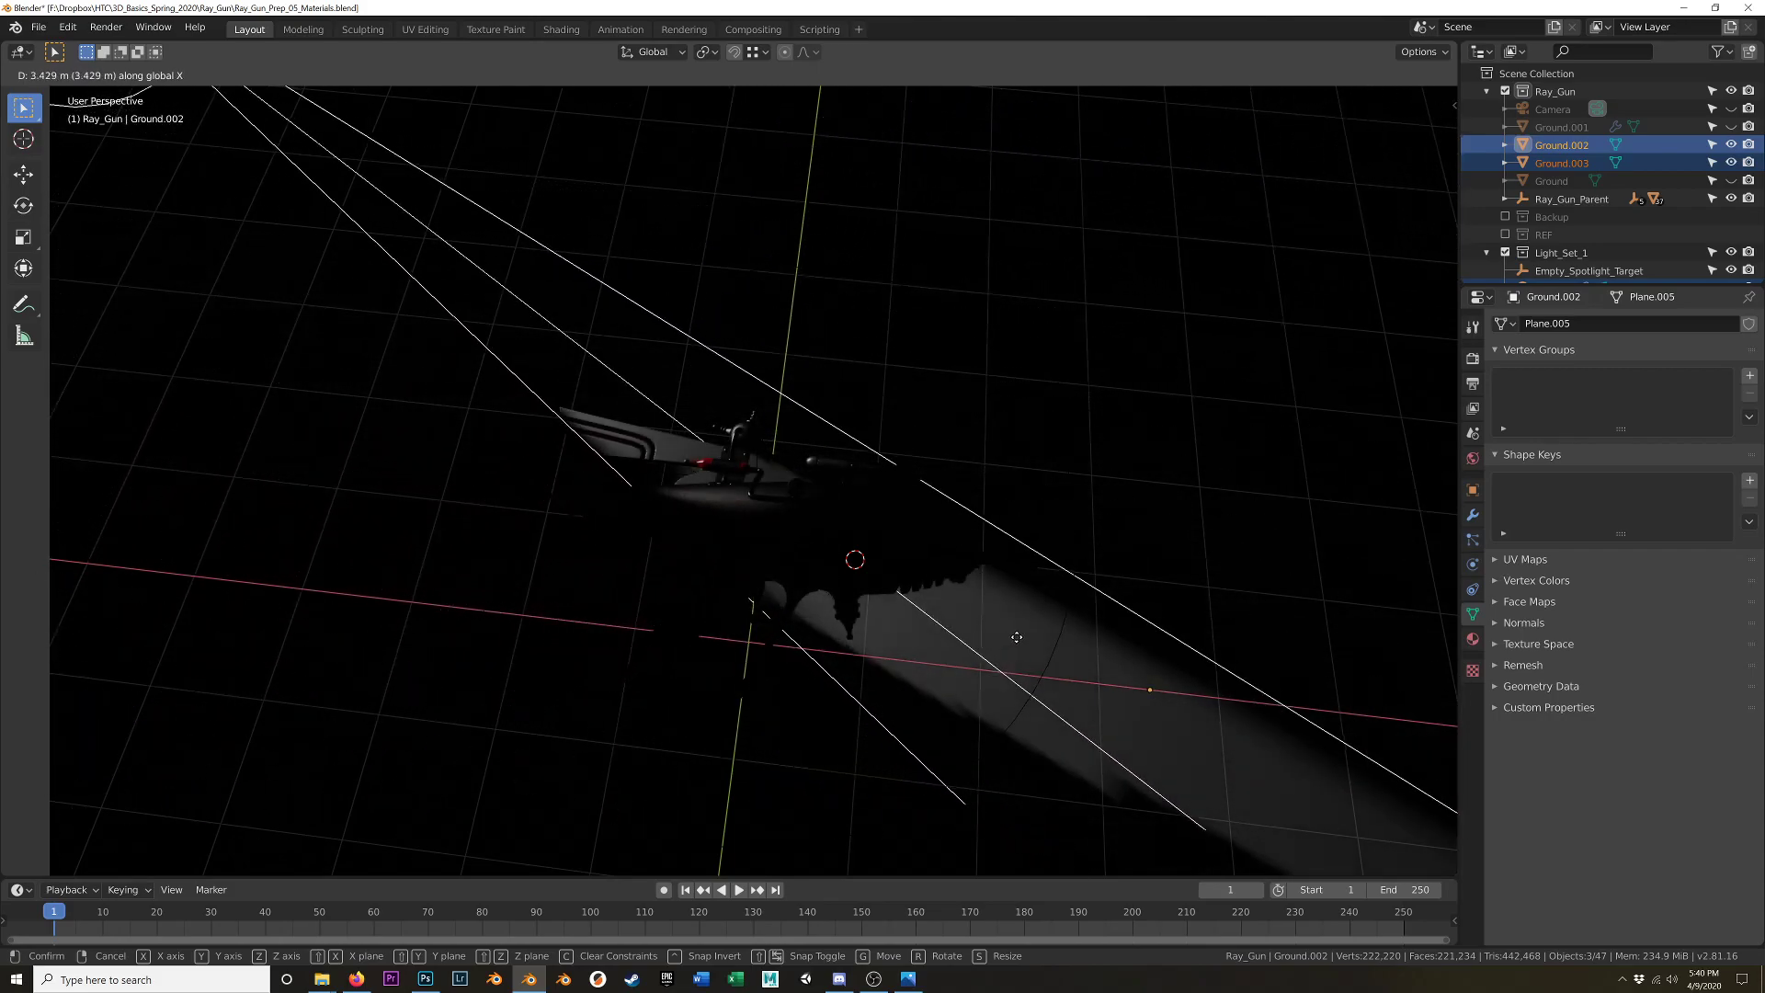
left_click(899, 671)
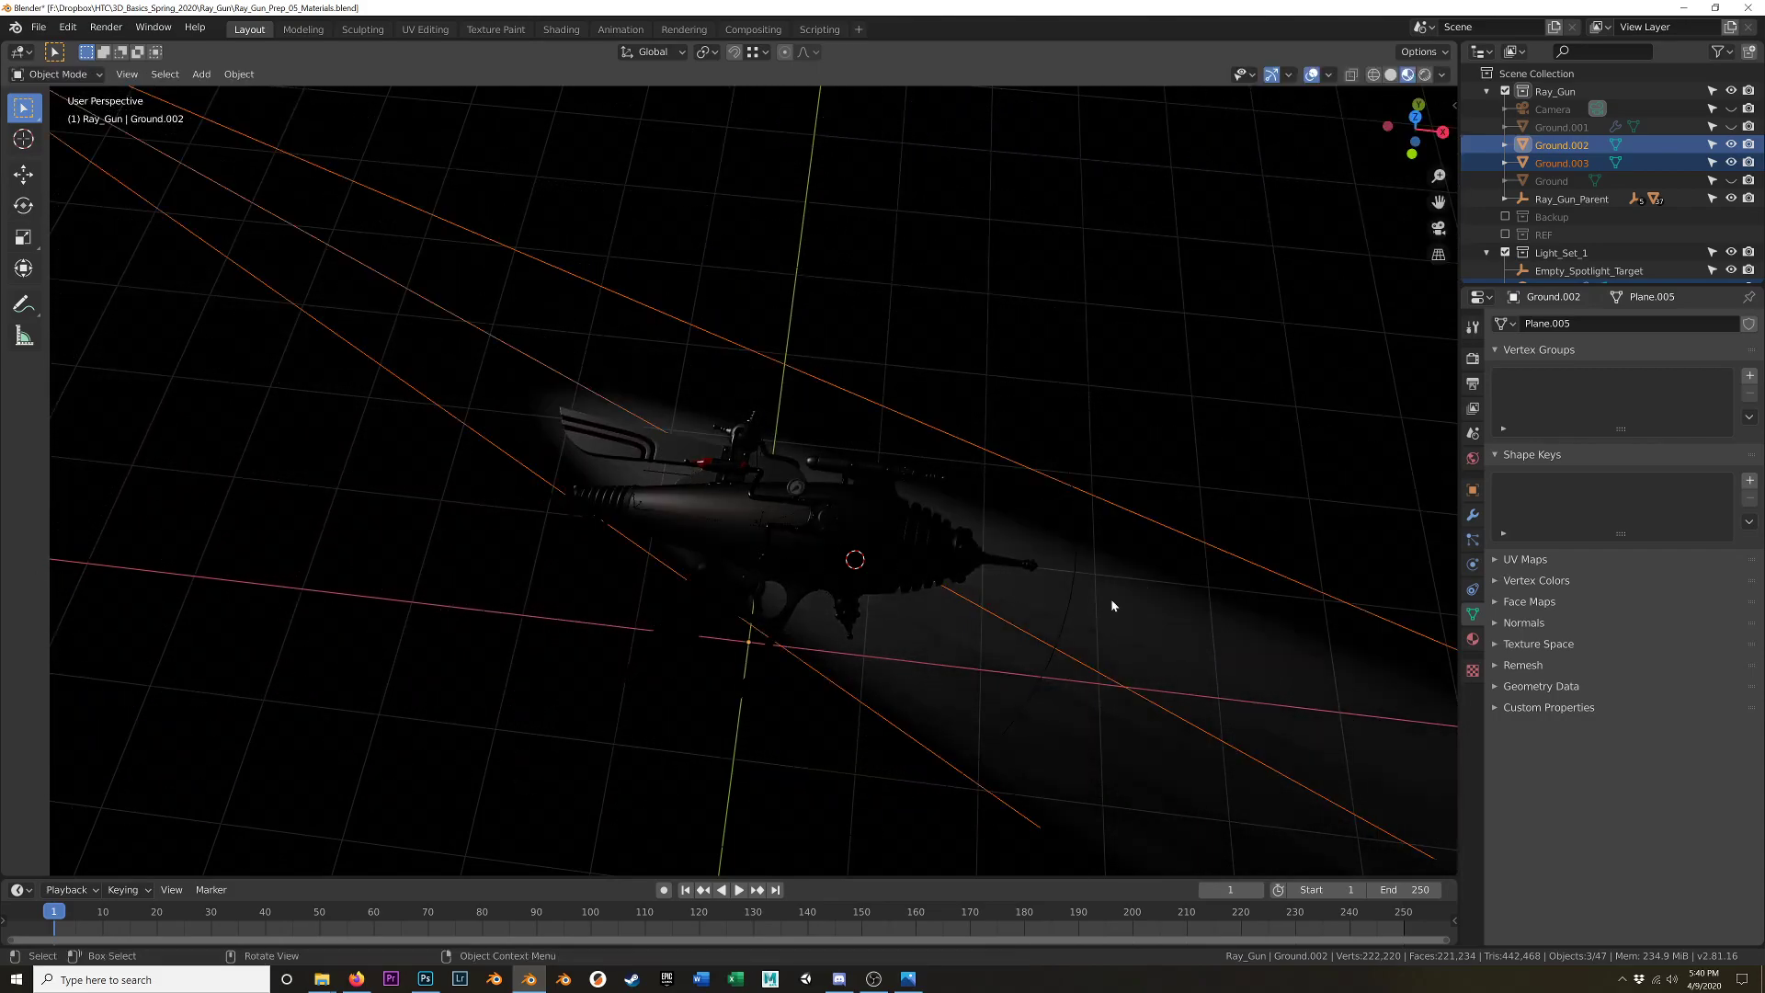
- Move the selected spot light and ground planes 8.76 m along global X while watching the highlights on the ray gun's dome
scroll(770, 527, "up", 5)
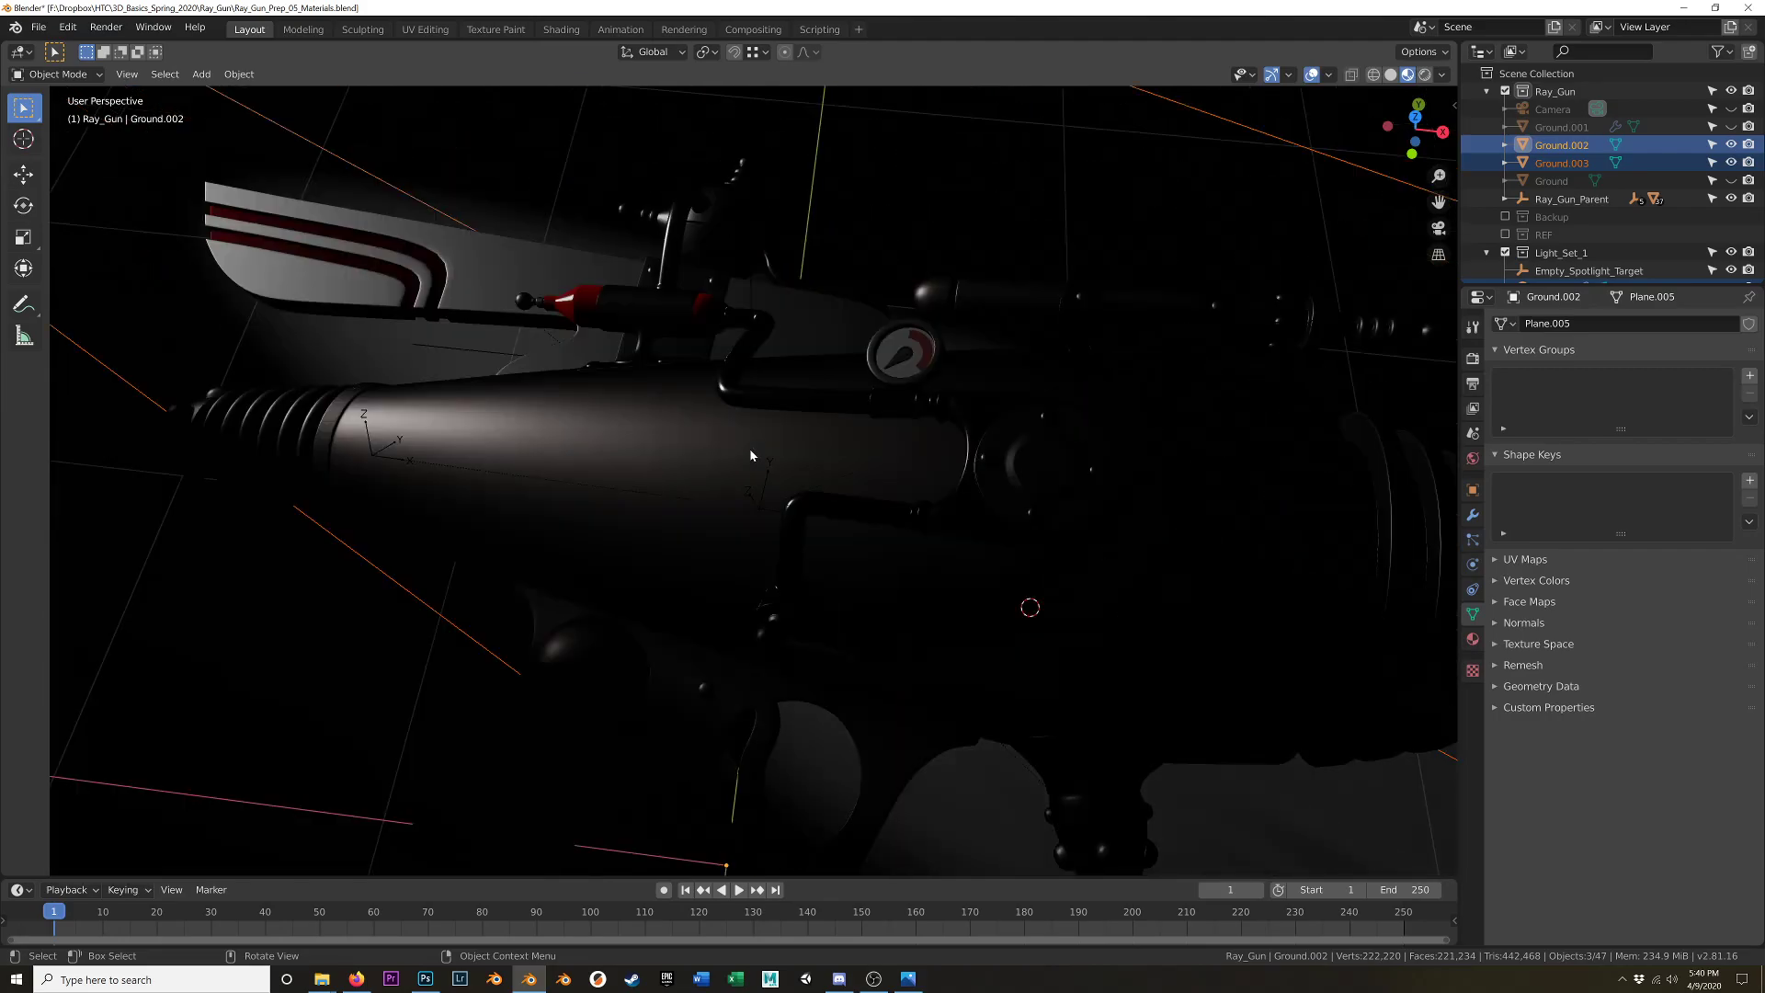
scroll(807, 559, "up", 6)
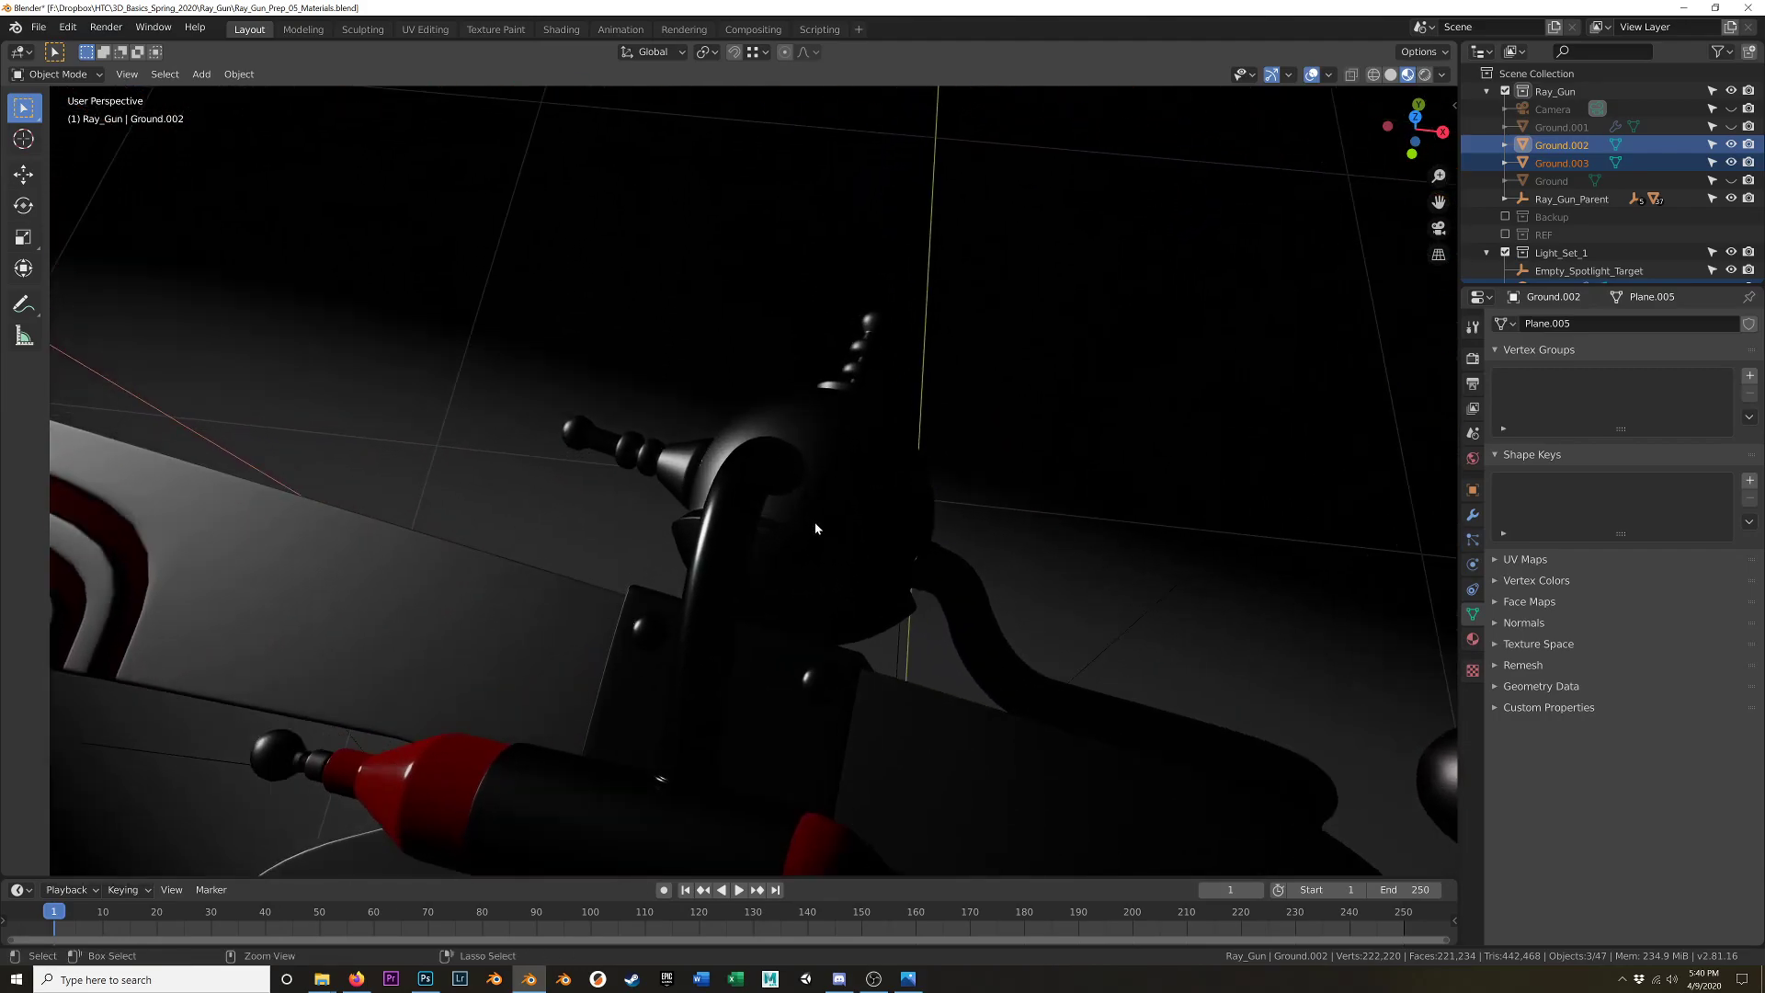
middle_click_drag(818, 524, 829, 565, "shift")
middle_click_drag(945, 745, 953, 615, "shift")
scroll(919, 588, "up", 3)
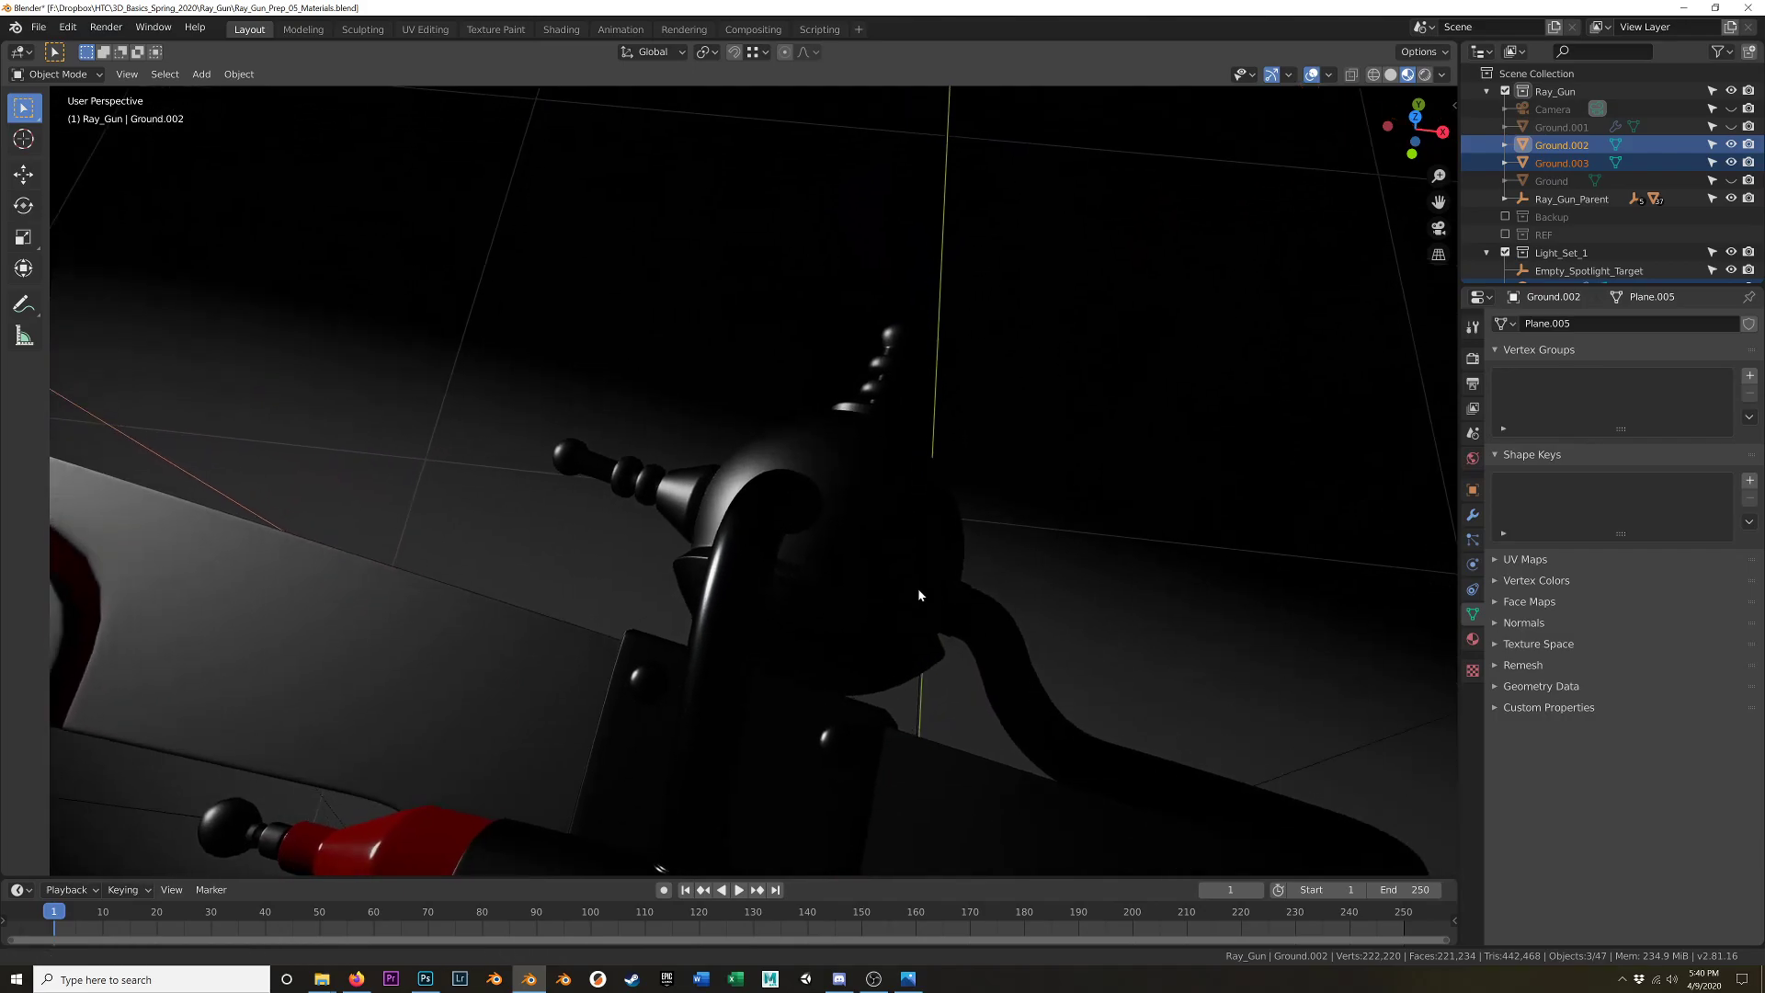
middle_click_drag(855, 476, 909, 549, "shift")
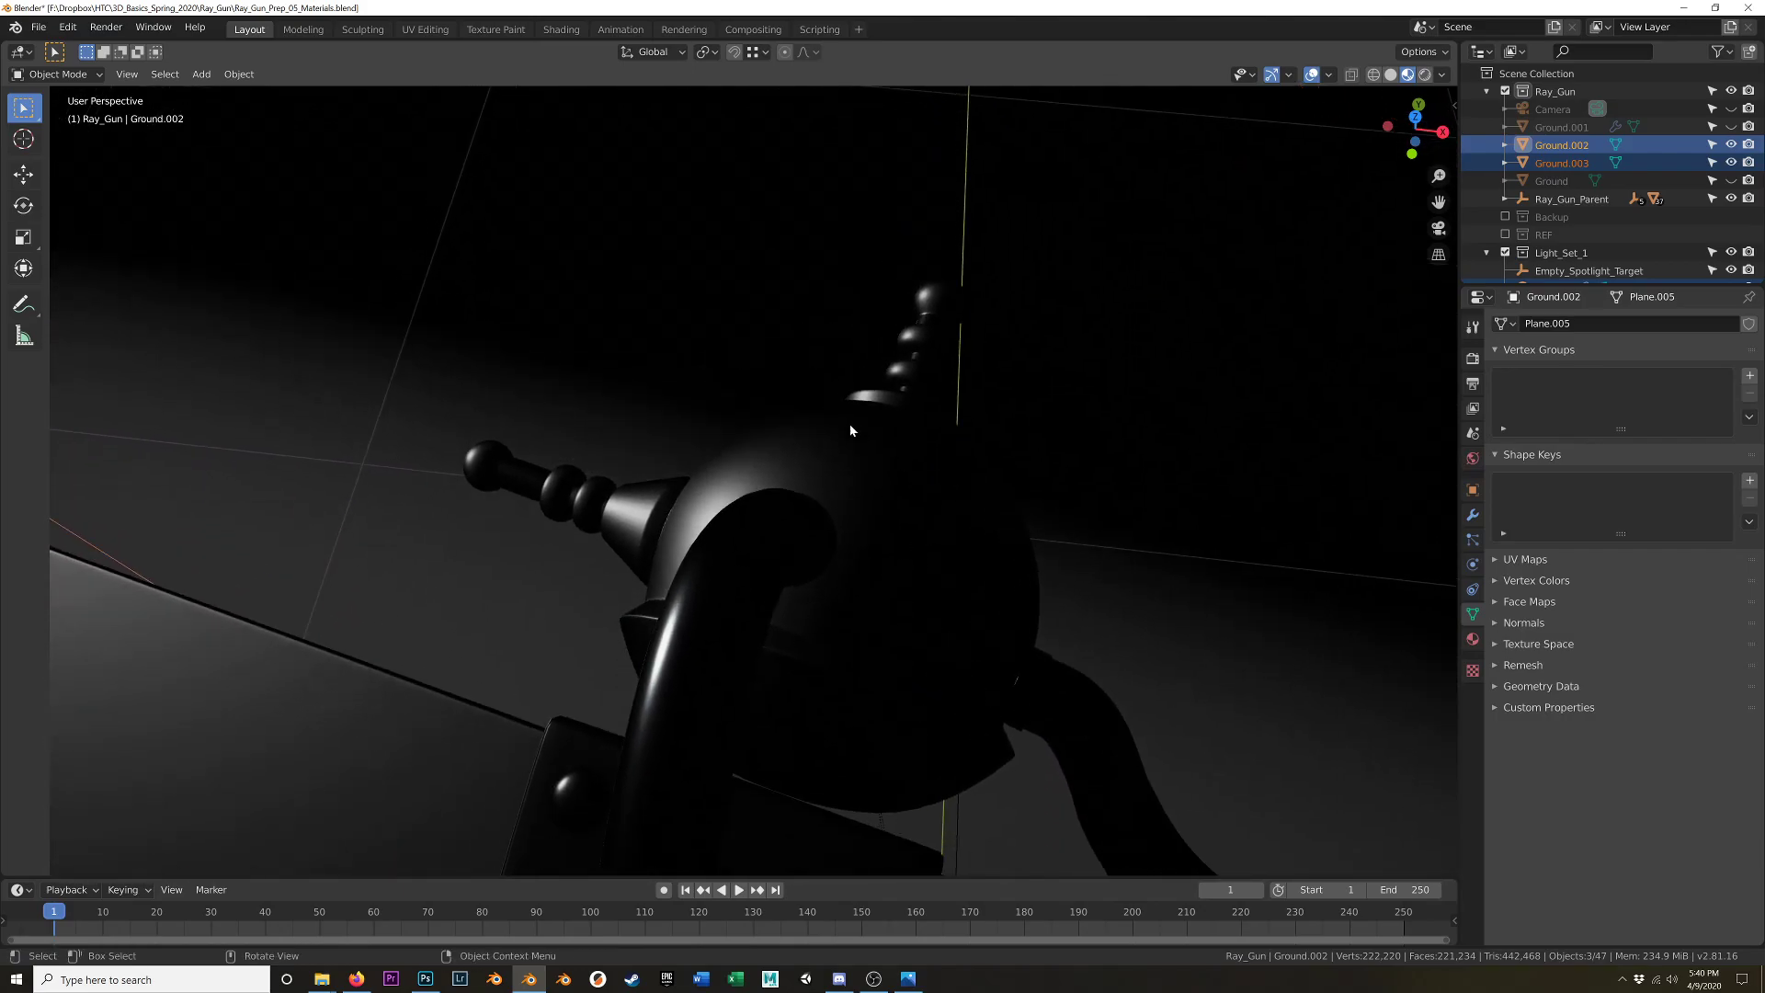
key("g")
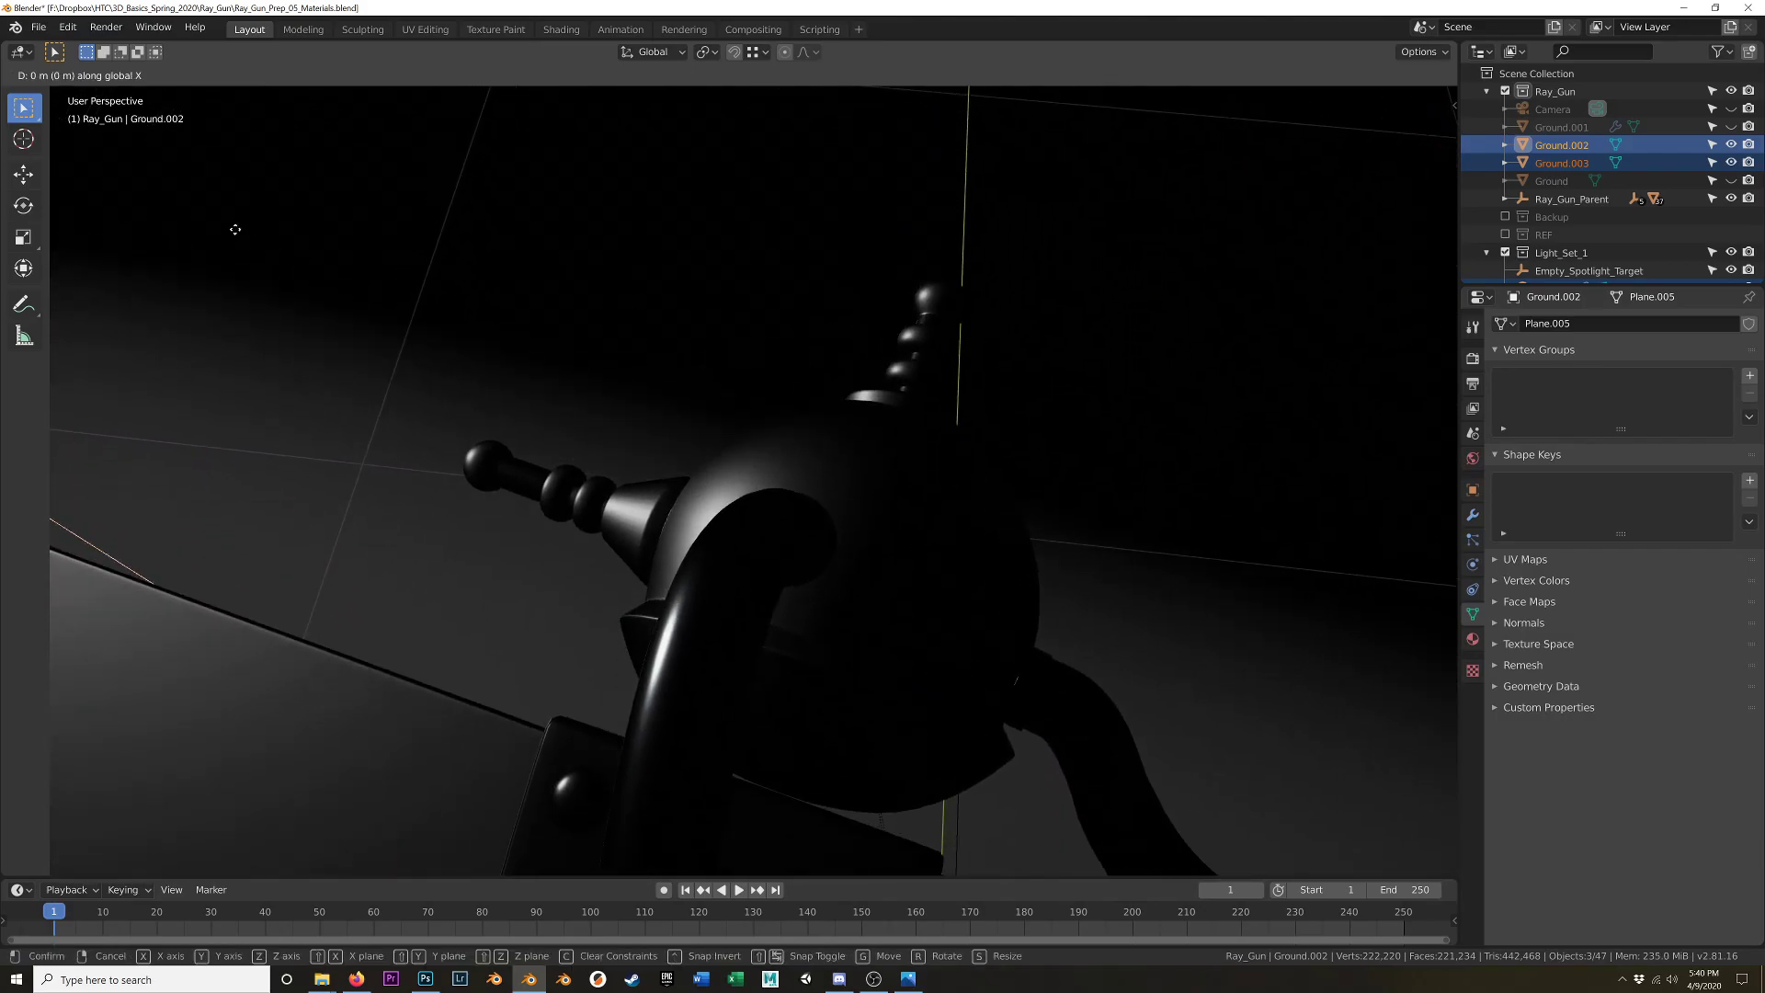
key("x")
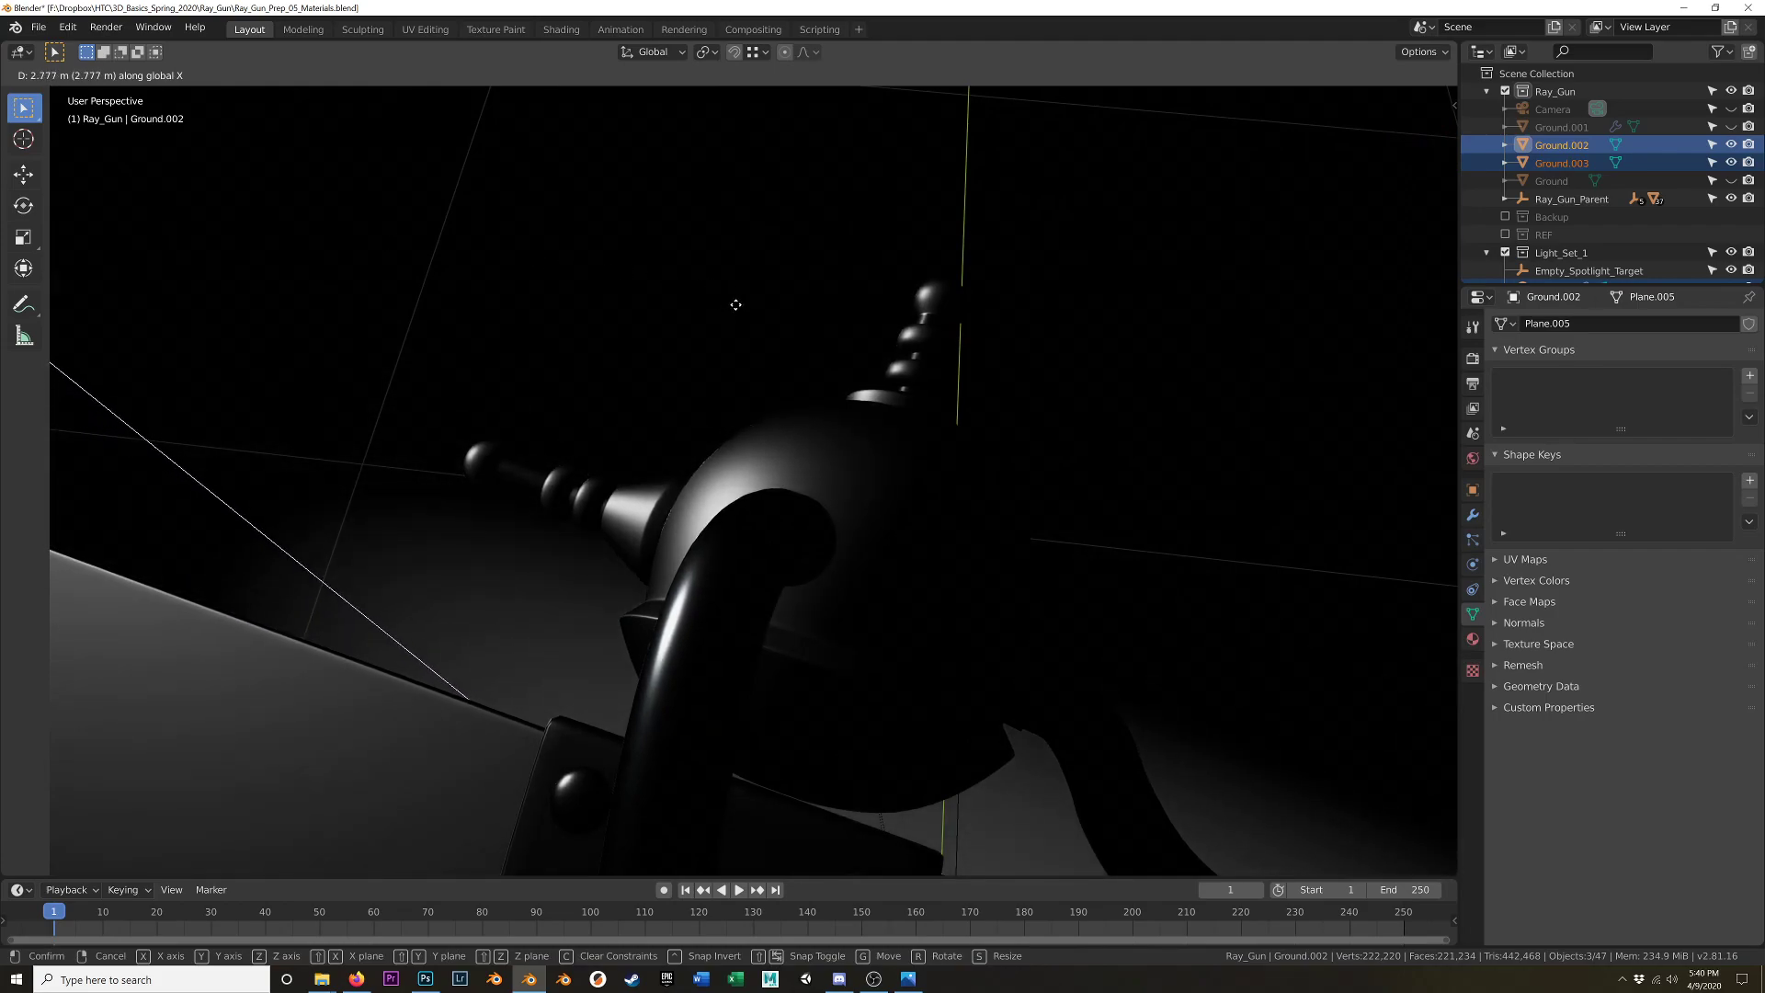
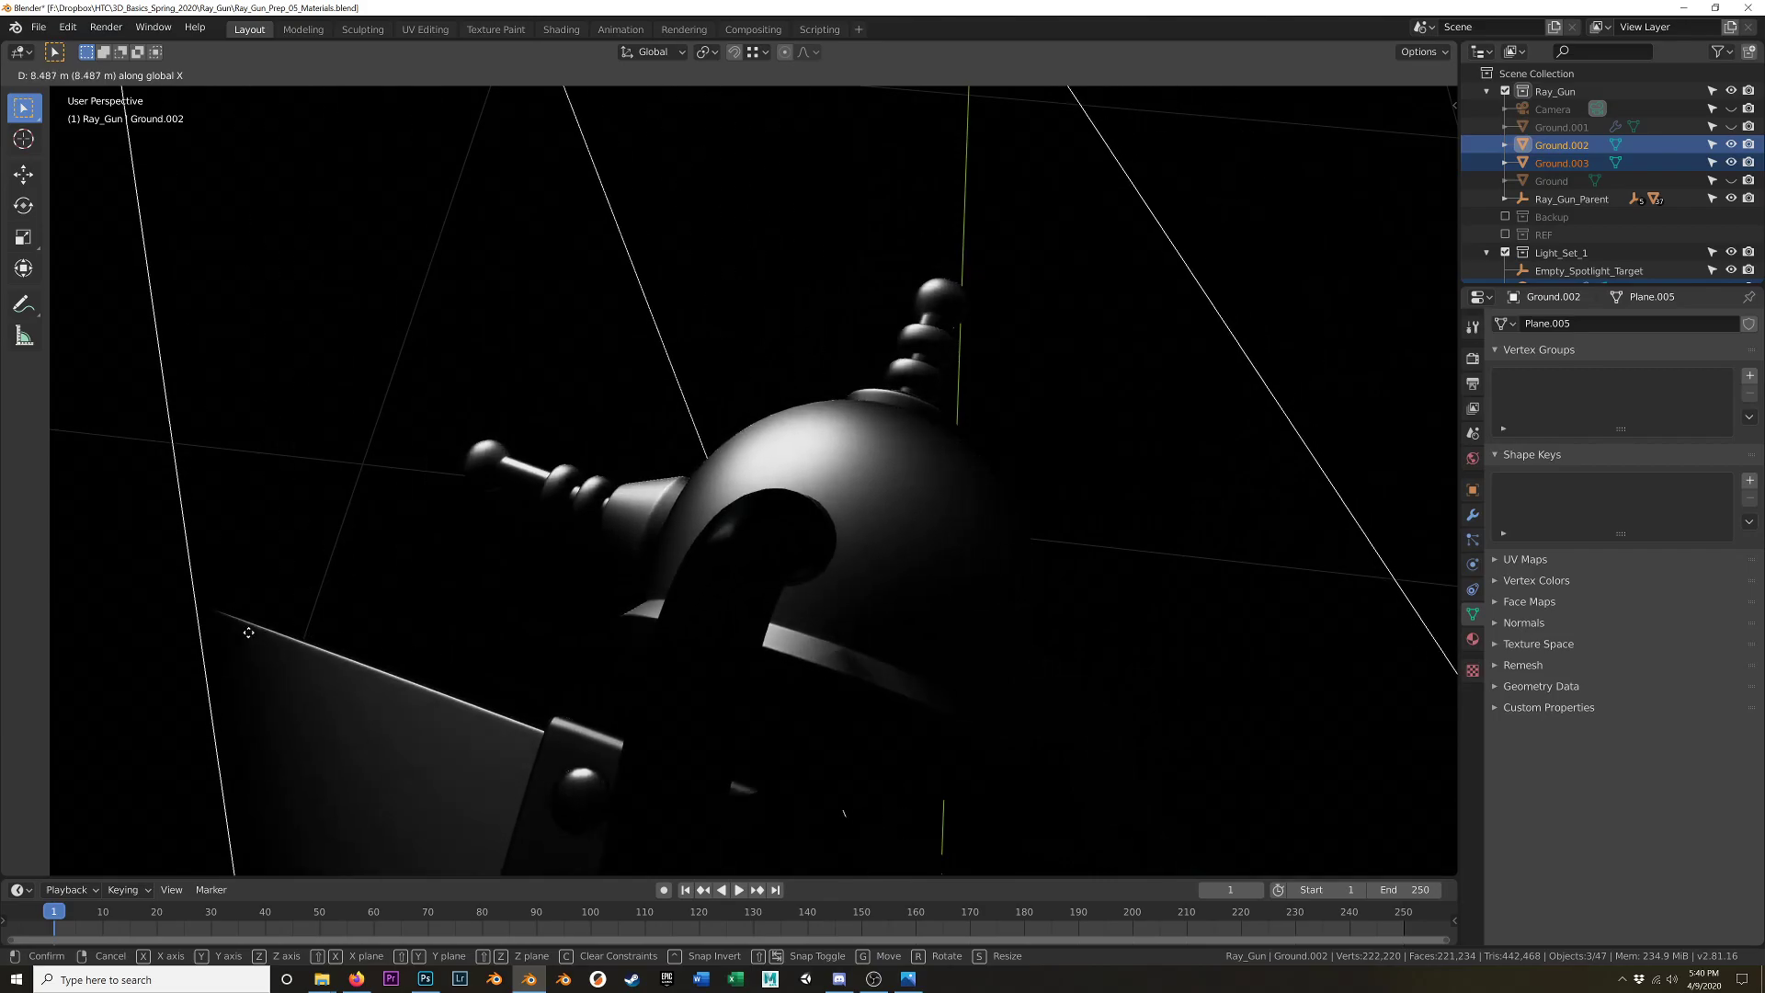
left_click(301, 624)
scroll(354, 616, "down", 12)
scroll(354, 616, "down", 2)
scroll(276, 634, "up", 2)
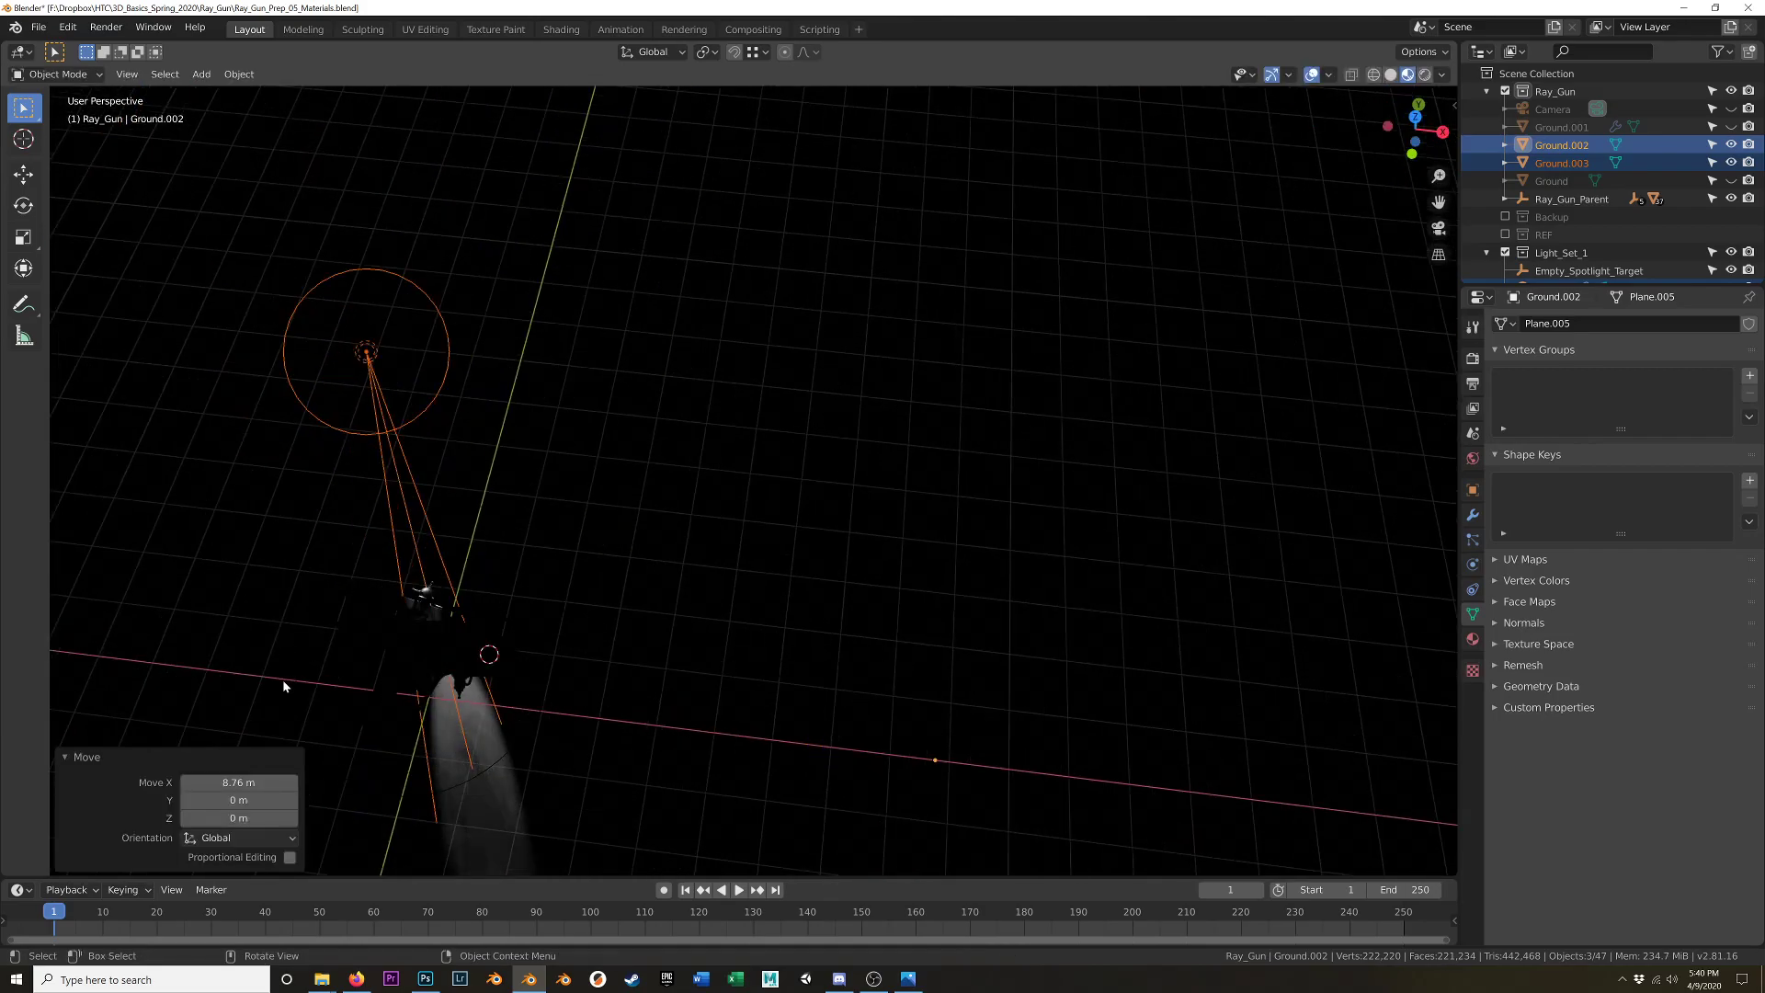
- Exclude the Light_Set_1 collection from the view layer and switch the viewport to Solid shading
left_click(1505, 253)
middle_click_drag(616, 583, 811, 485, "shift")
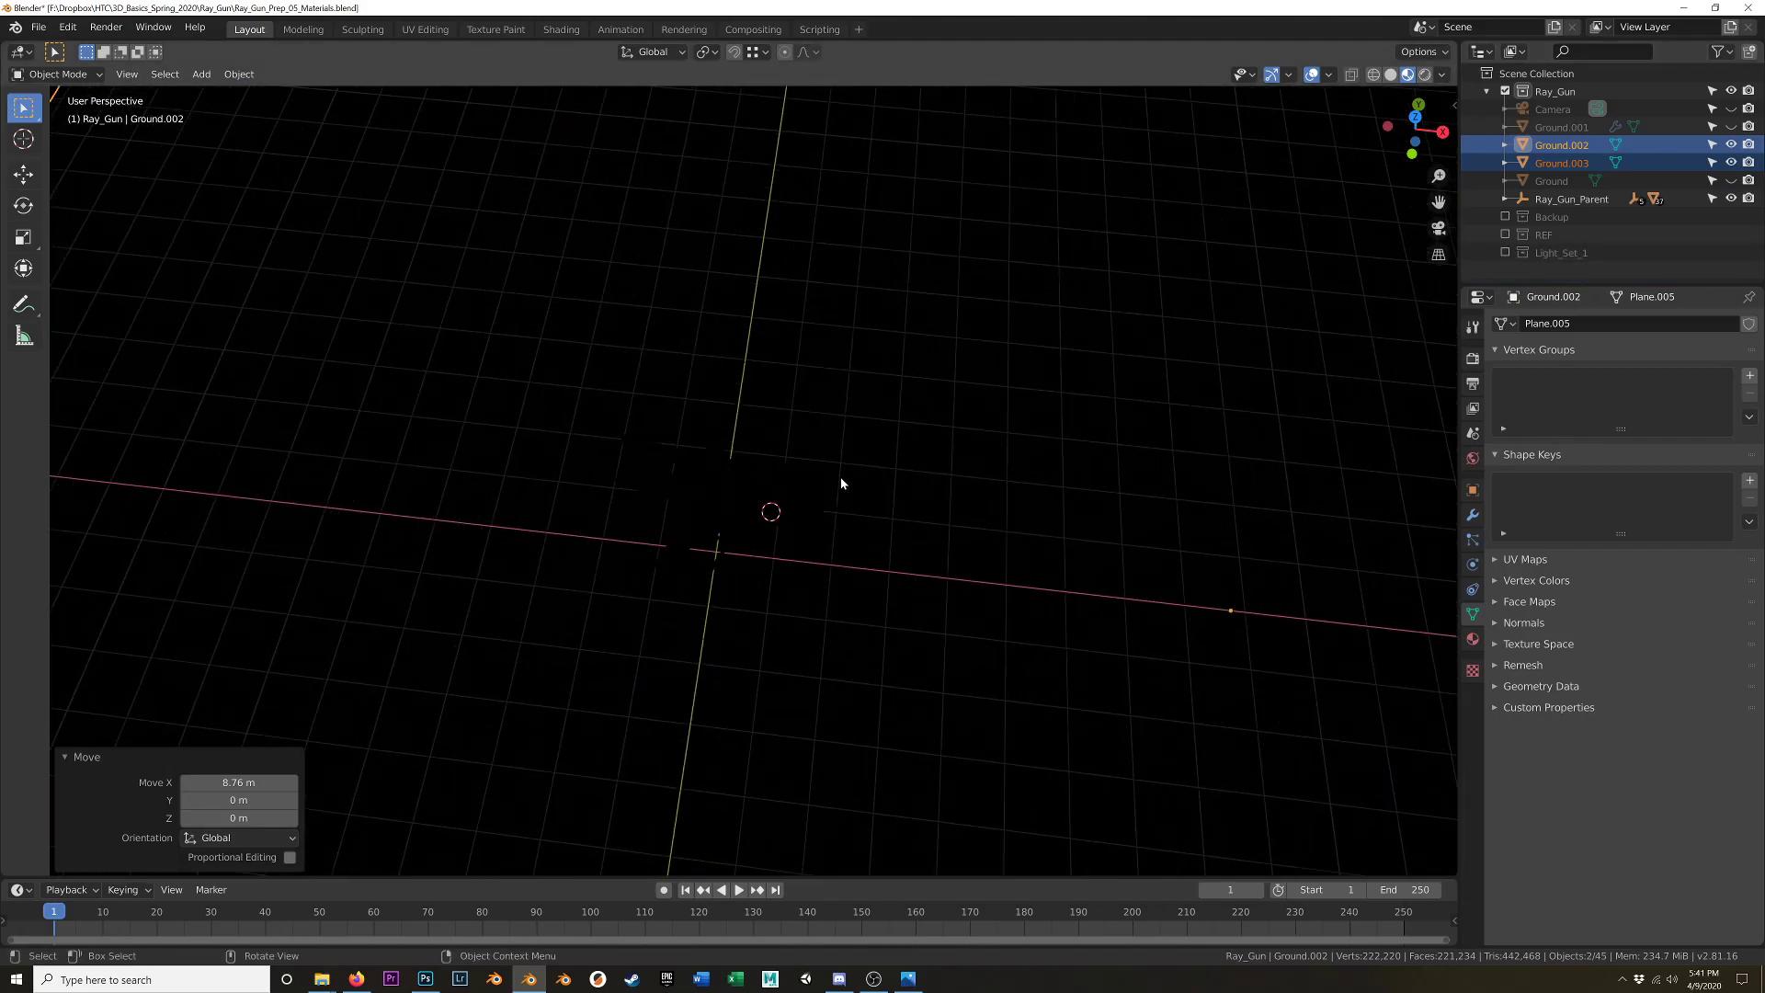
key("z")
mouse_move(932, 511)
middle_mouse_down()
mouse_move(723, 446)
mouse_move(821, 461)
middle_mouse_up()
scroll(888, 494, "down", 10)
scroll(686, 507, "up", 2)
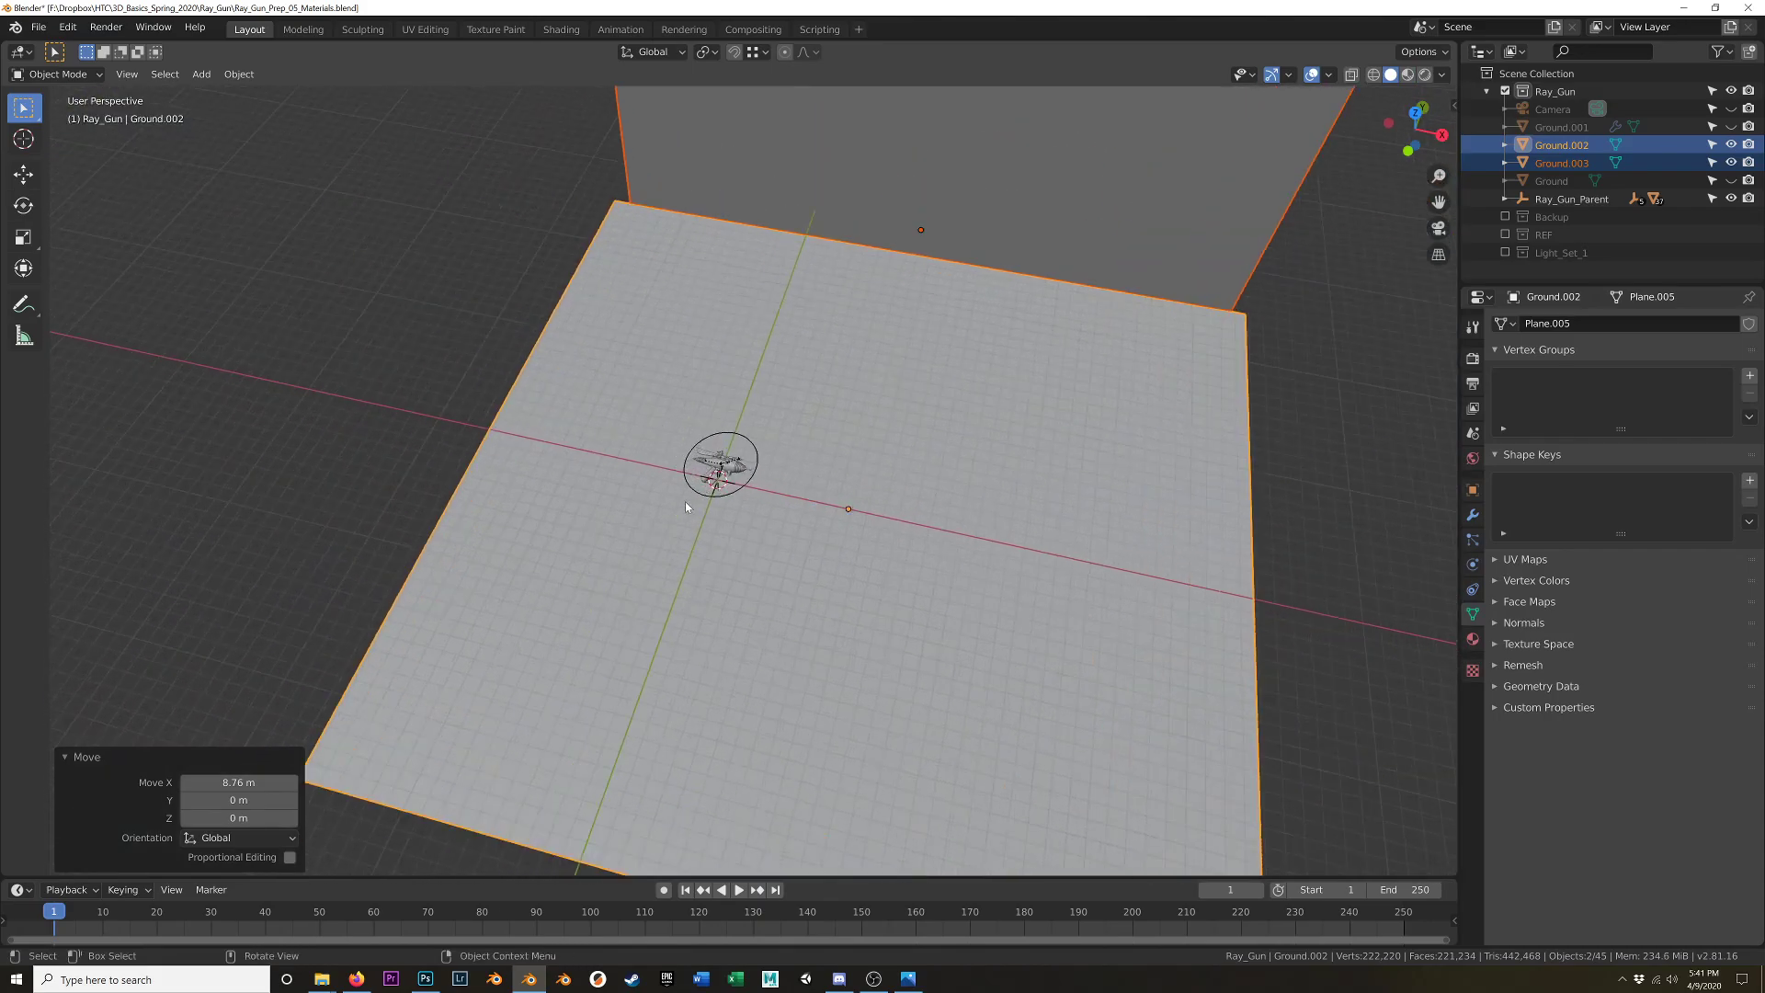
- Select the floor plane Ground.002 and backdrop Ground.003 and move both -8.75 m along global X, back around the ray gun
scroll(686, 506, "up", 5)
scroll(753, 459, "down", 6)
left_click(968, 377)
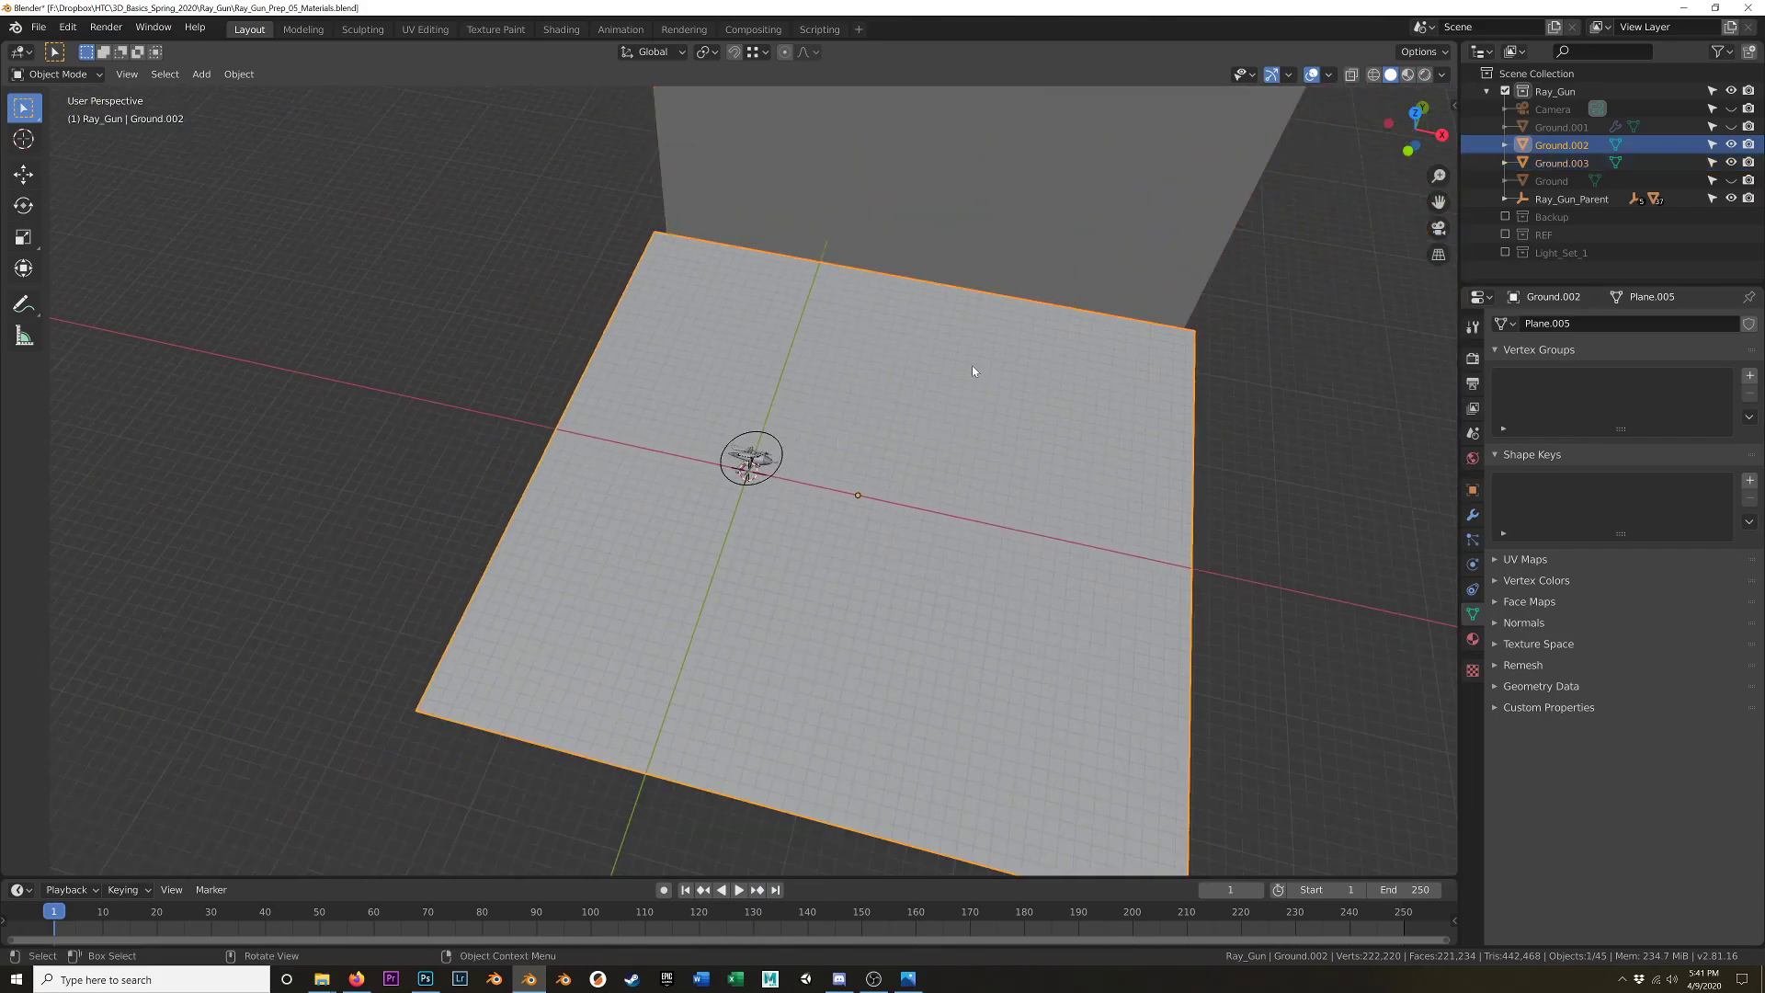
left_click(1039, 206, "shift")
key("g")
key("x")
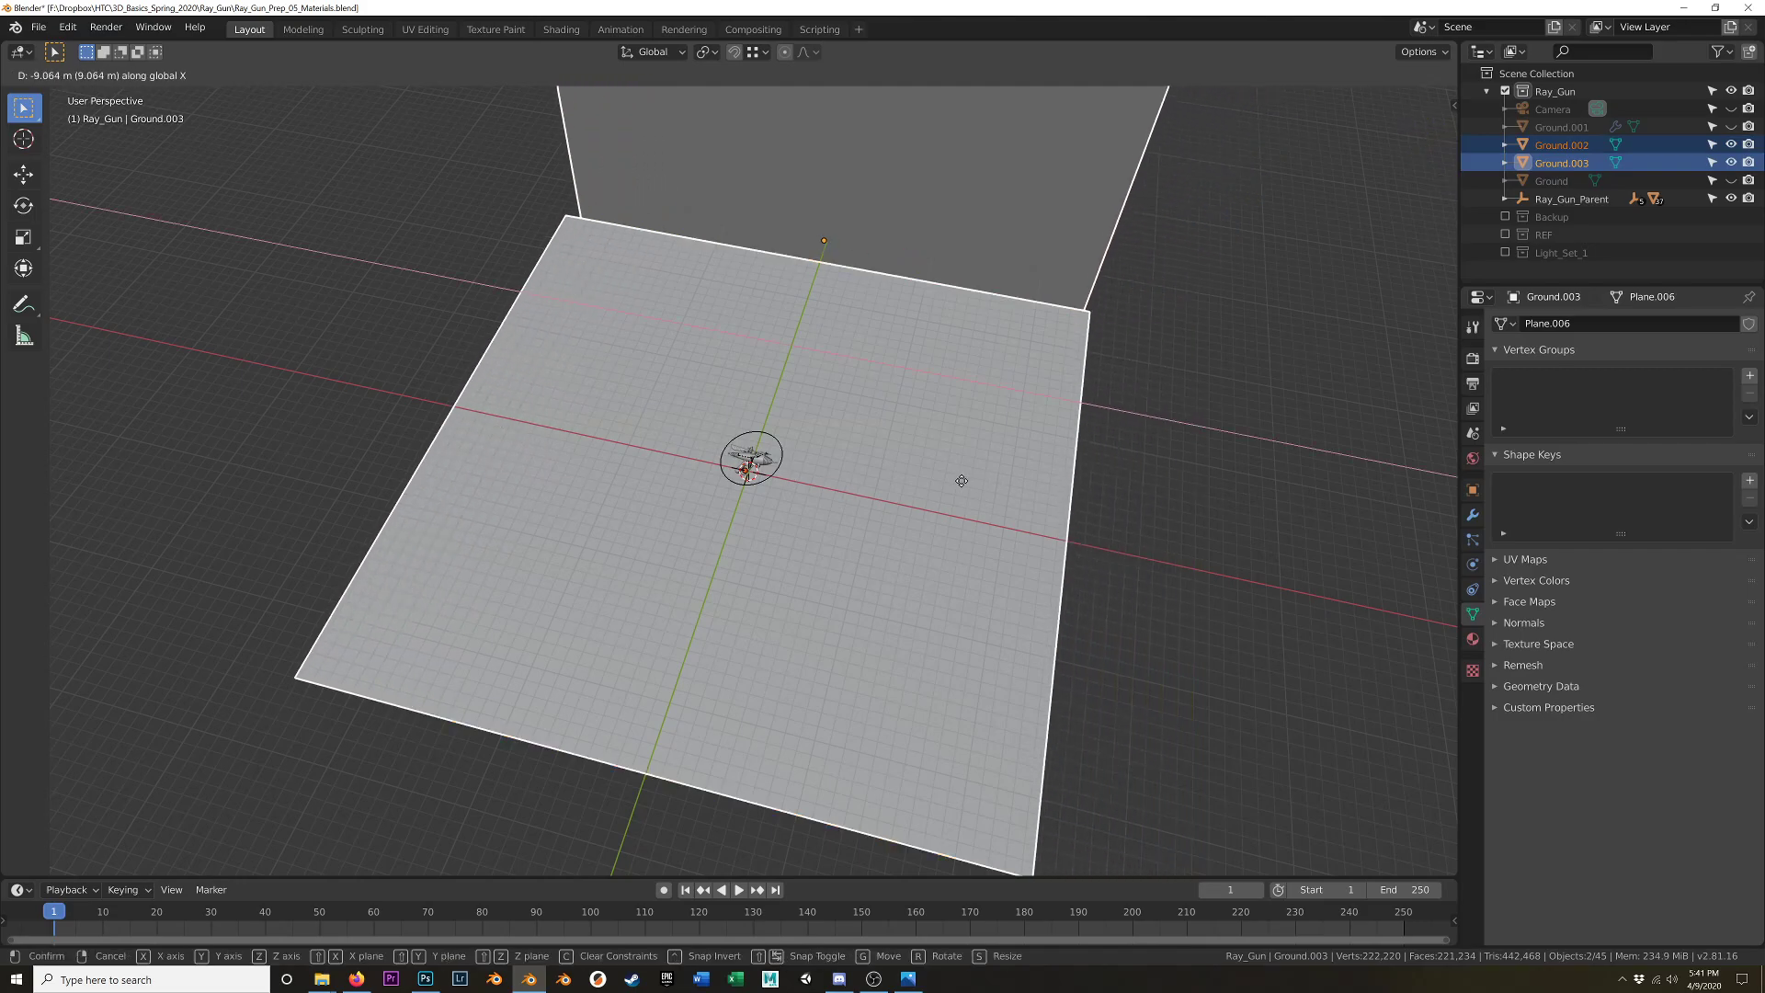
left_click(965, 480)
scroll(736, 468, "up", 6)
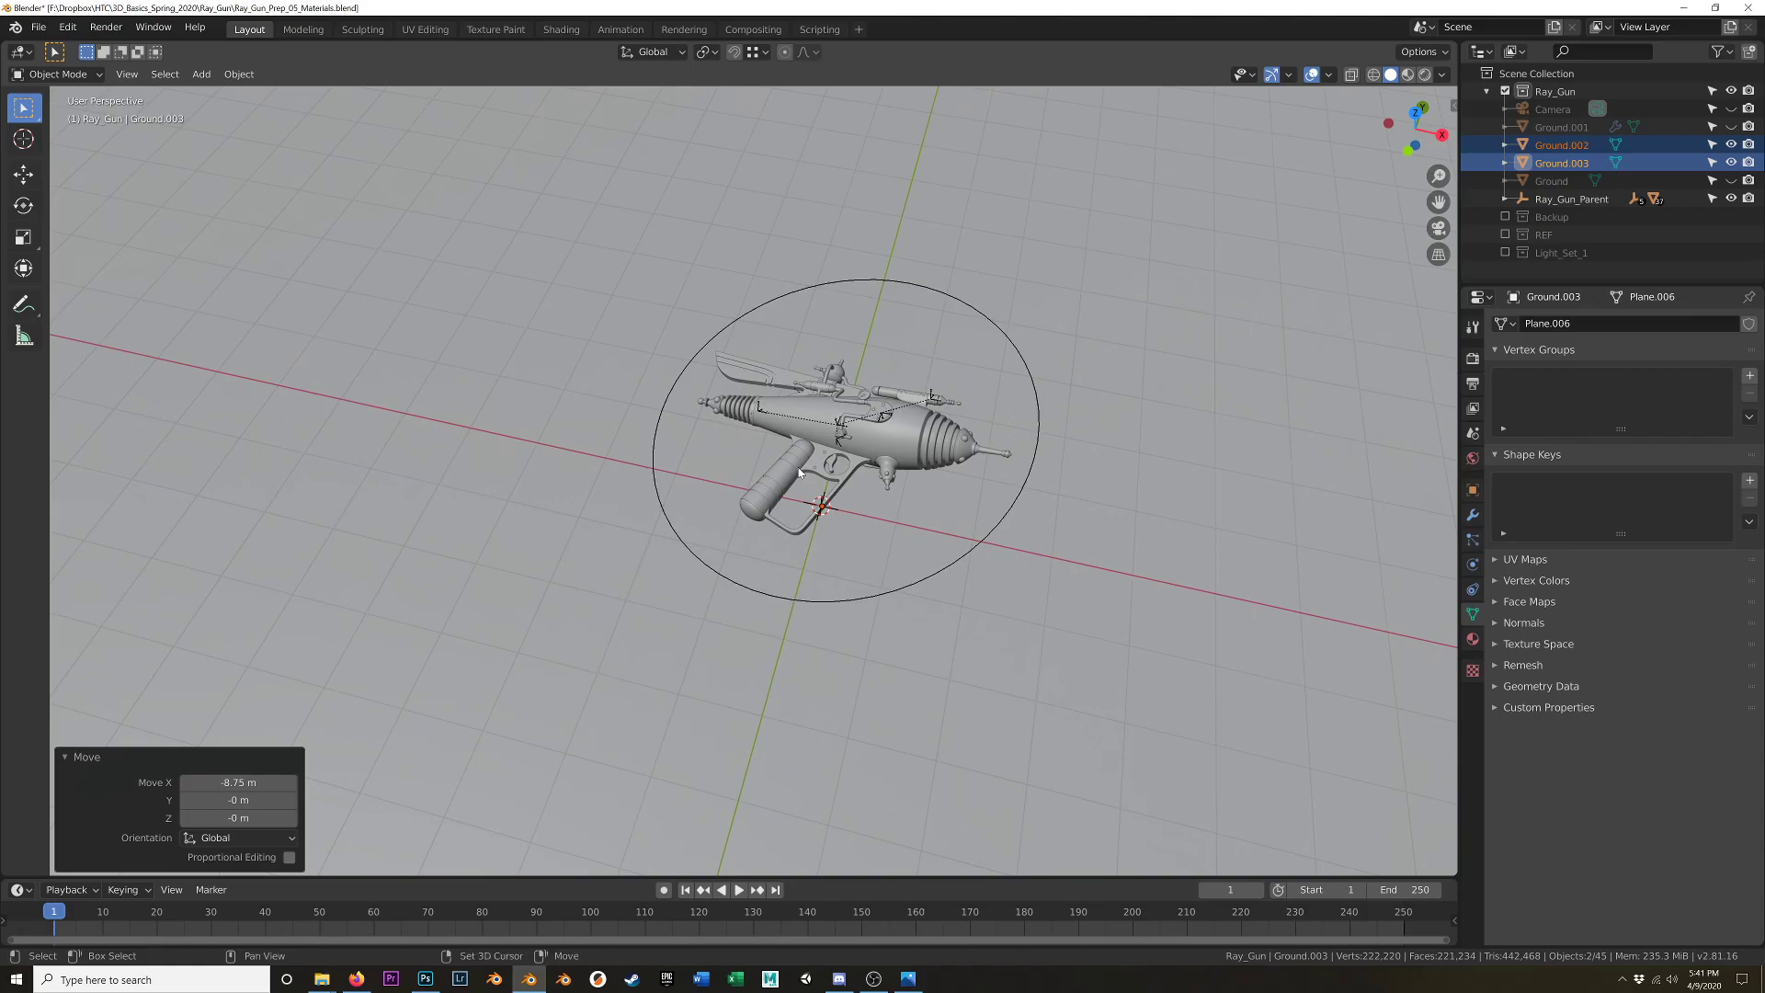
- Add an area light at the world origin and raise it 2.73 m along global Z above the ray gun
key("shift+a")
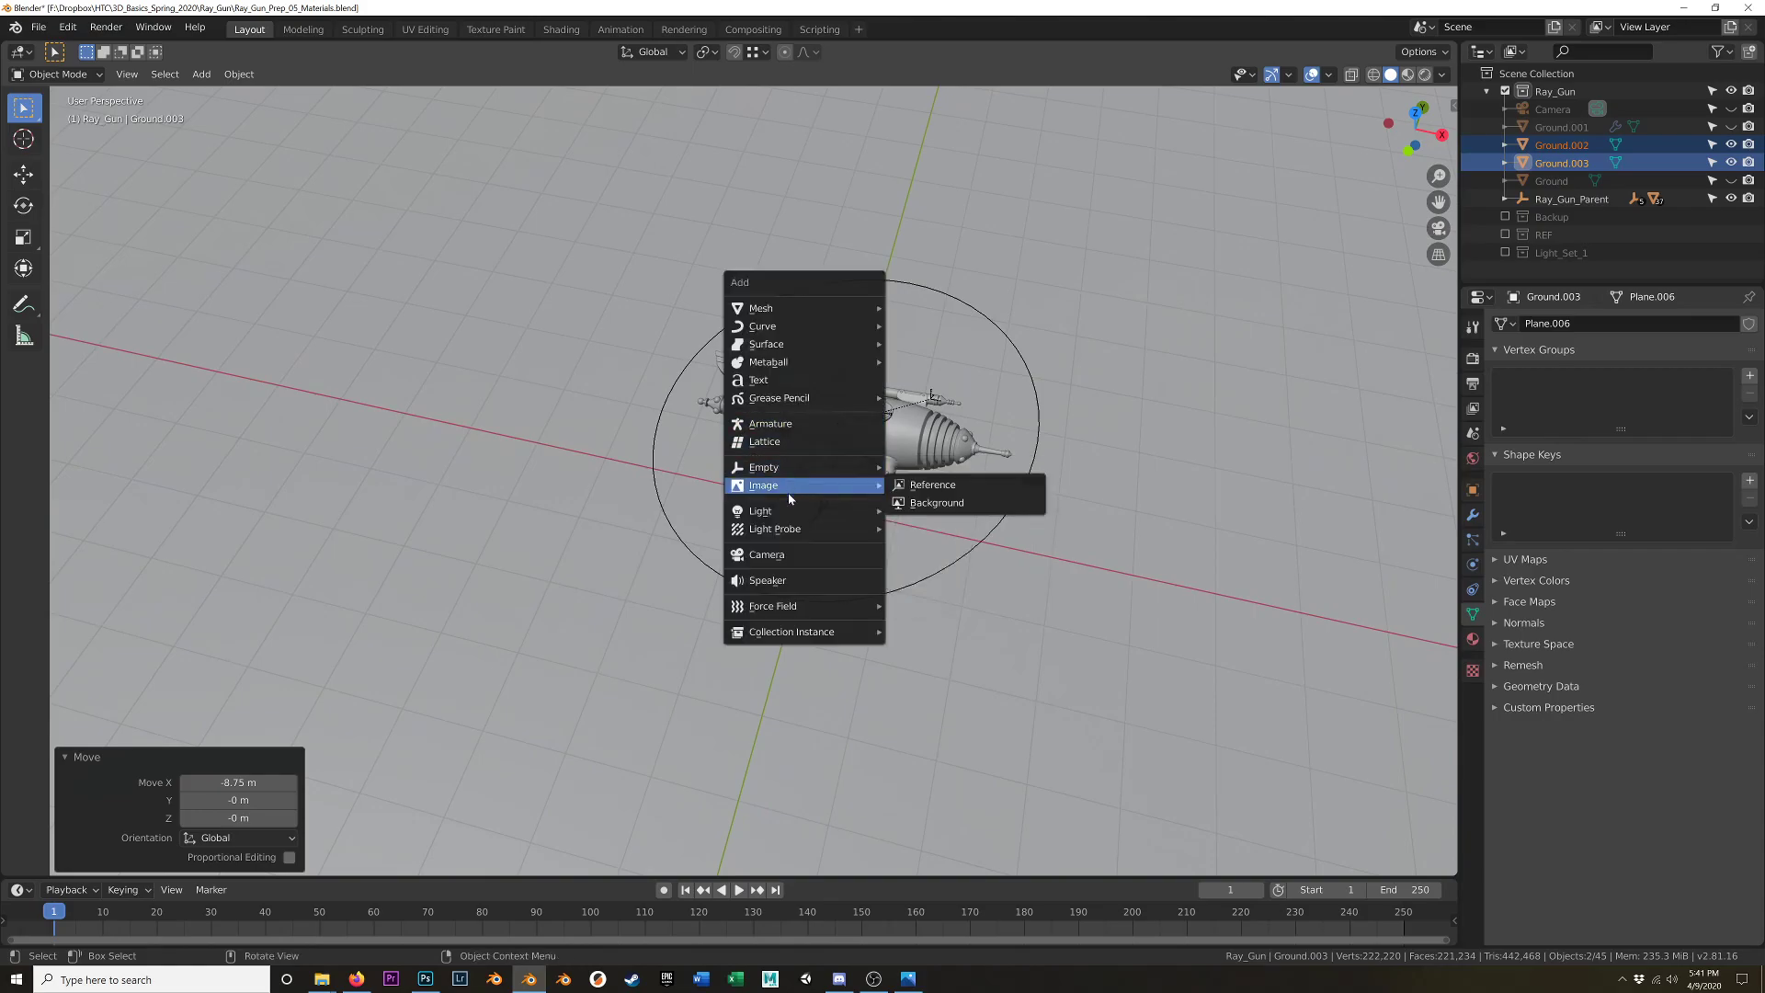
left_click(927, 570)
middle_click_drag(927, 570, 705, 469)
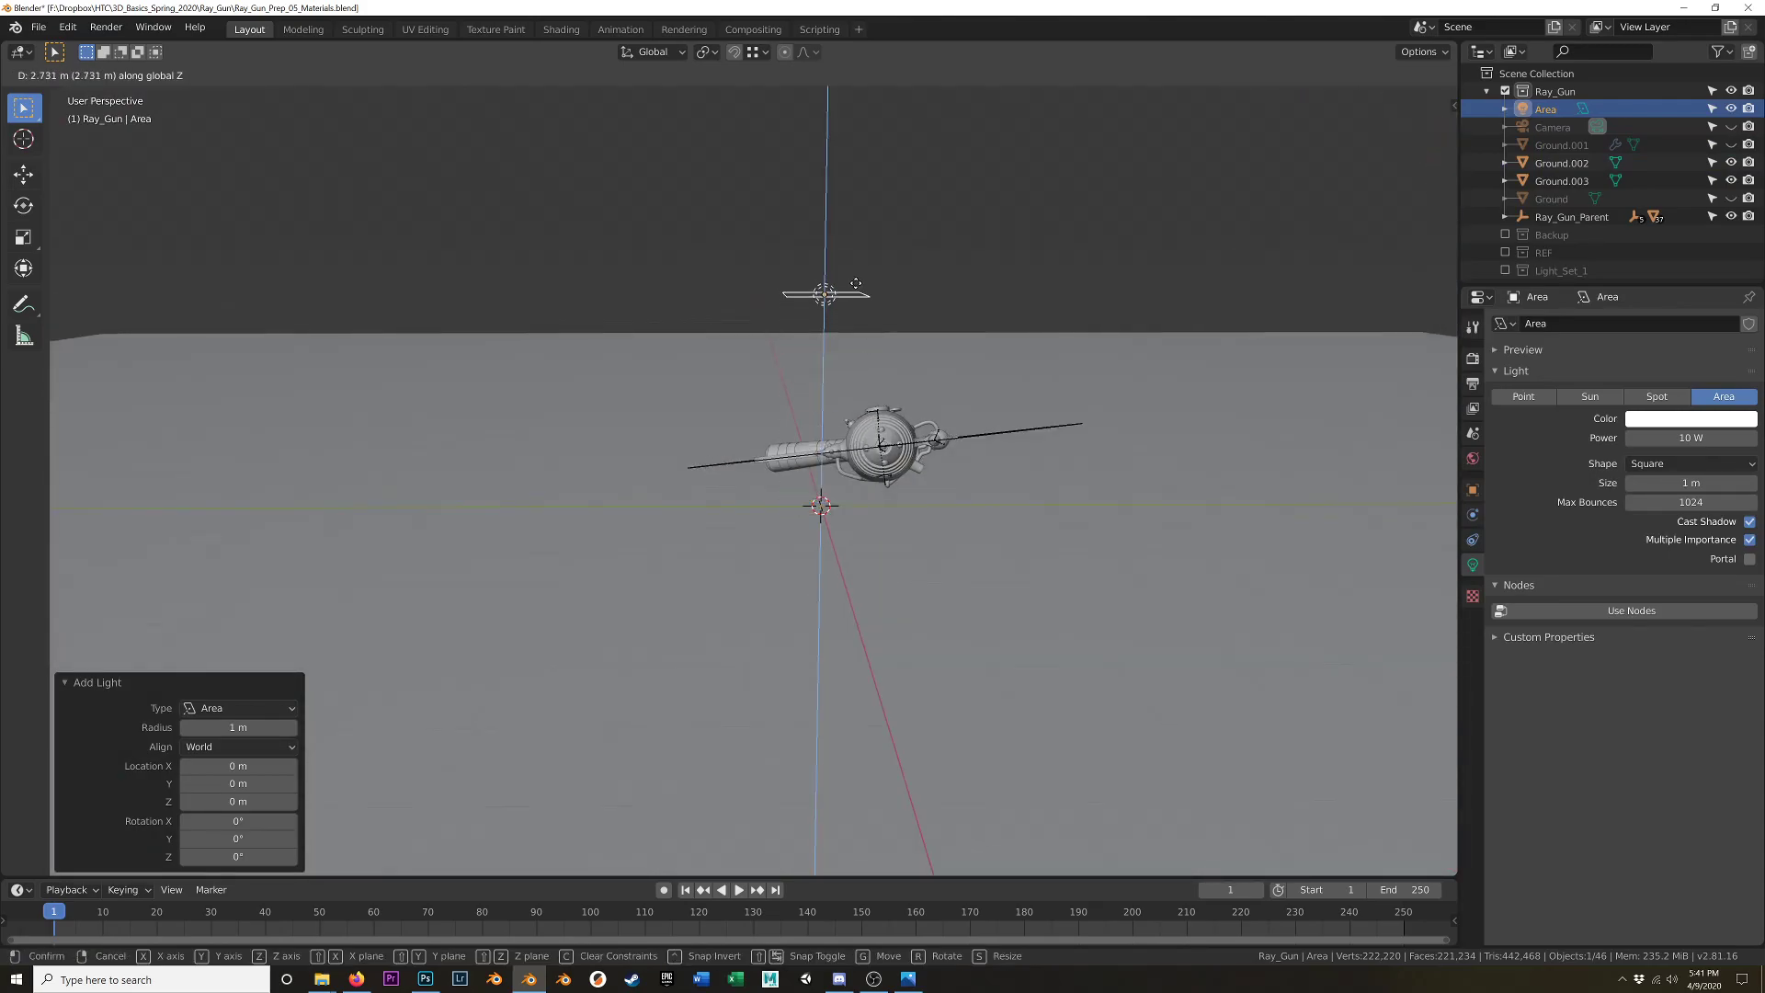
left_click(856, 283)
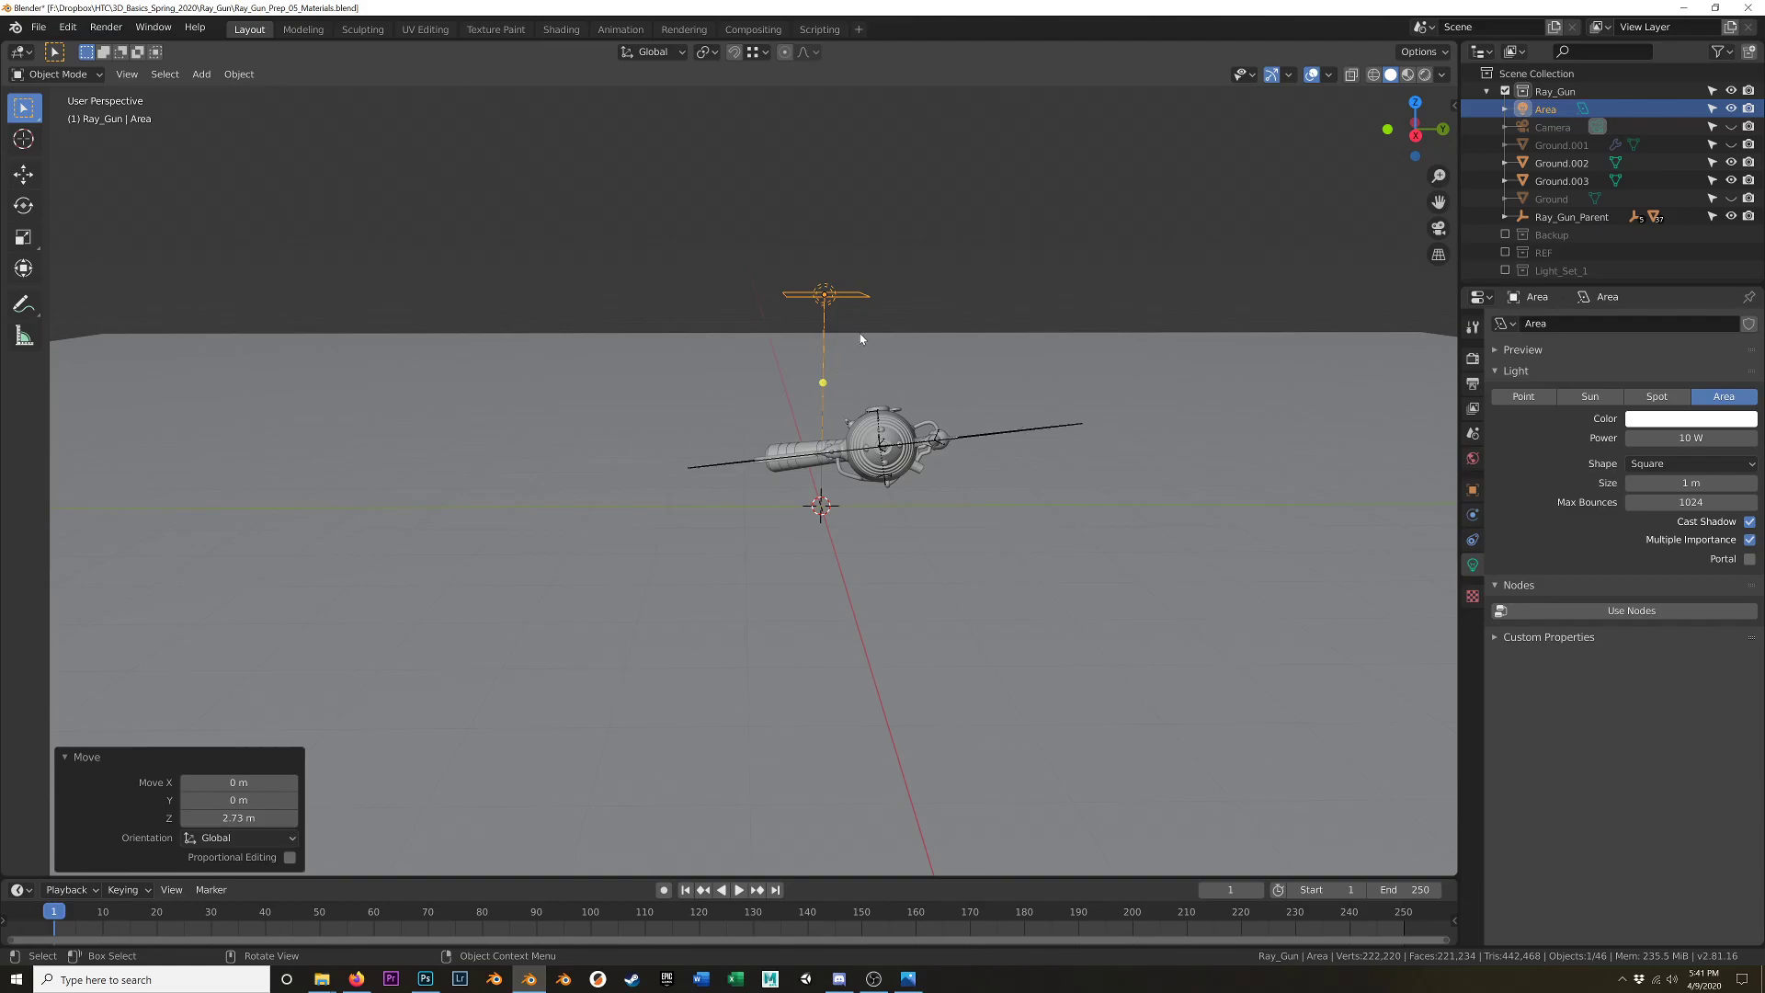
- Set the area light's power to 100 W and its size to 3.12 m, viewing the effect in Material Preview
middle_click_drag(860, 338, 948, 345)
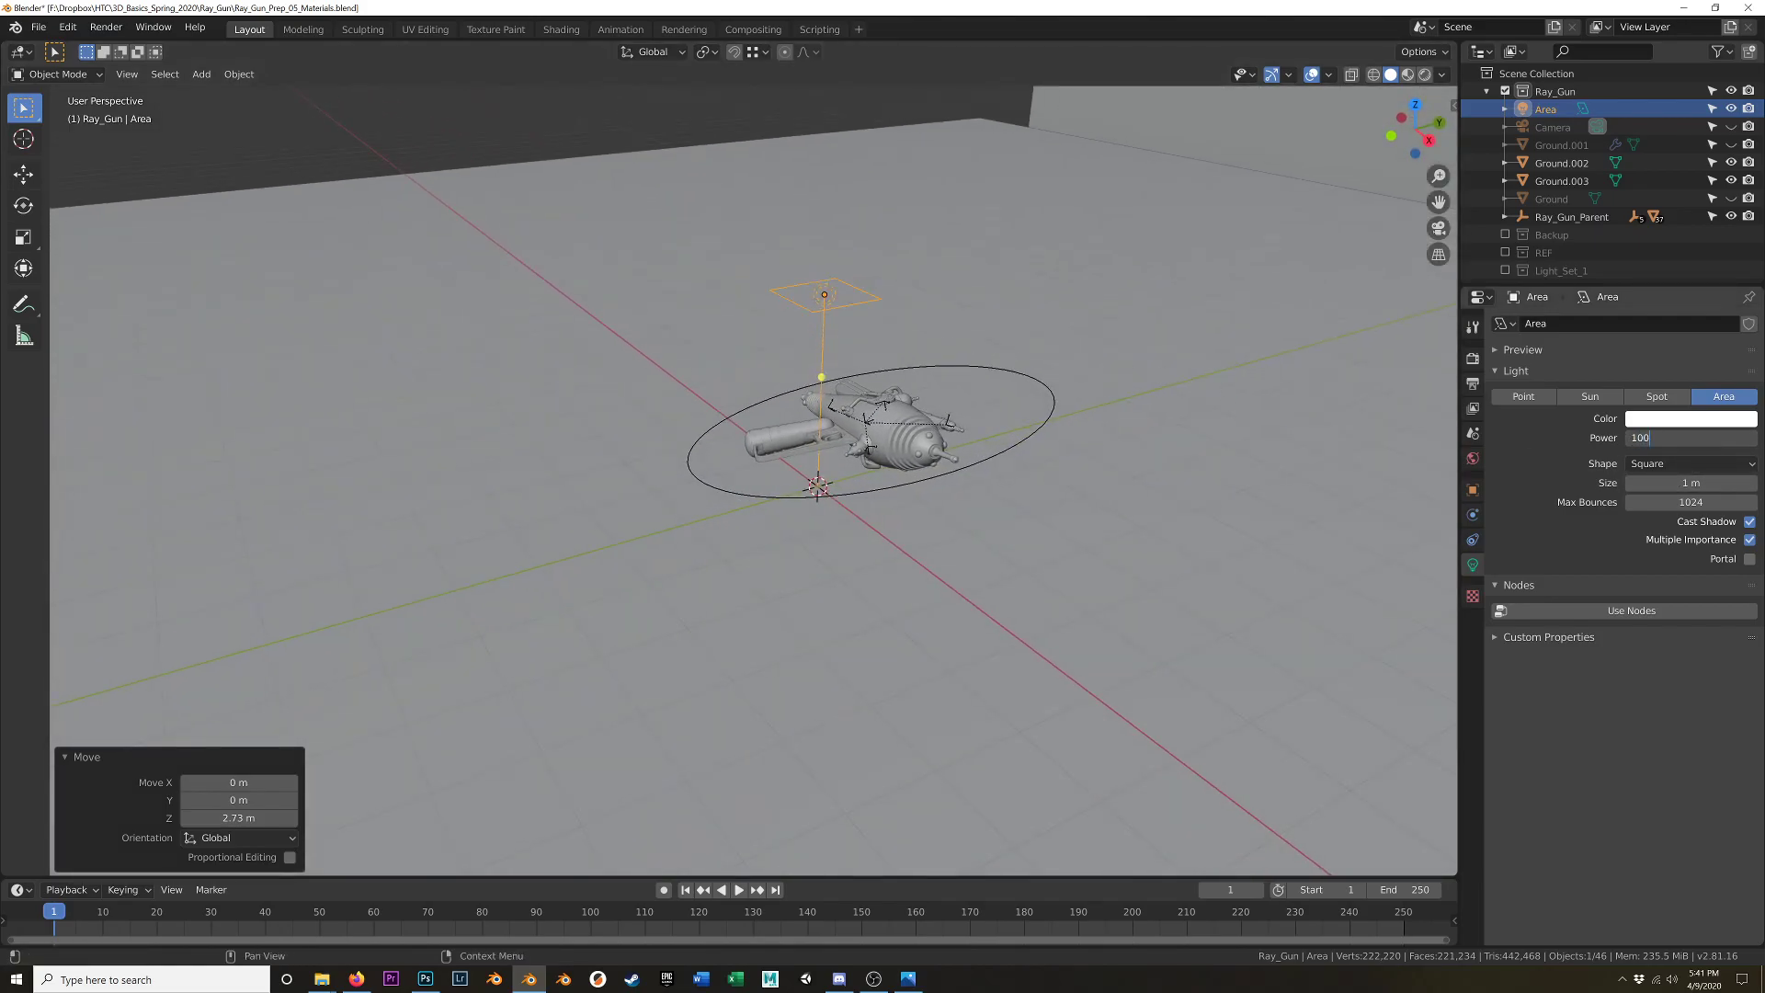
key("z")
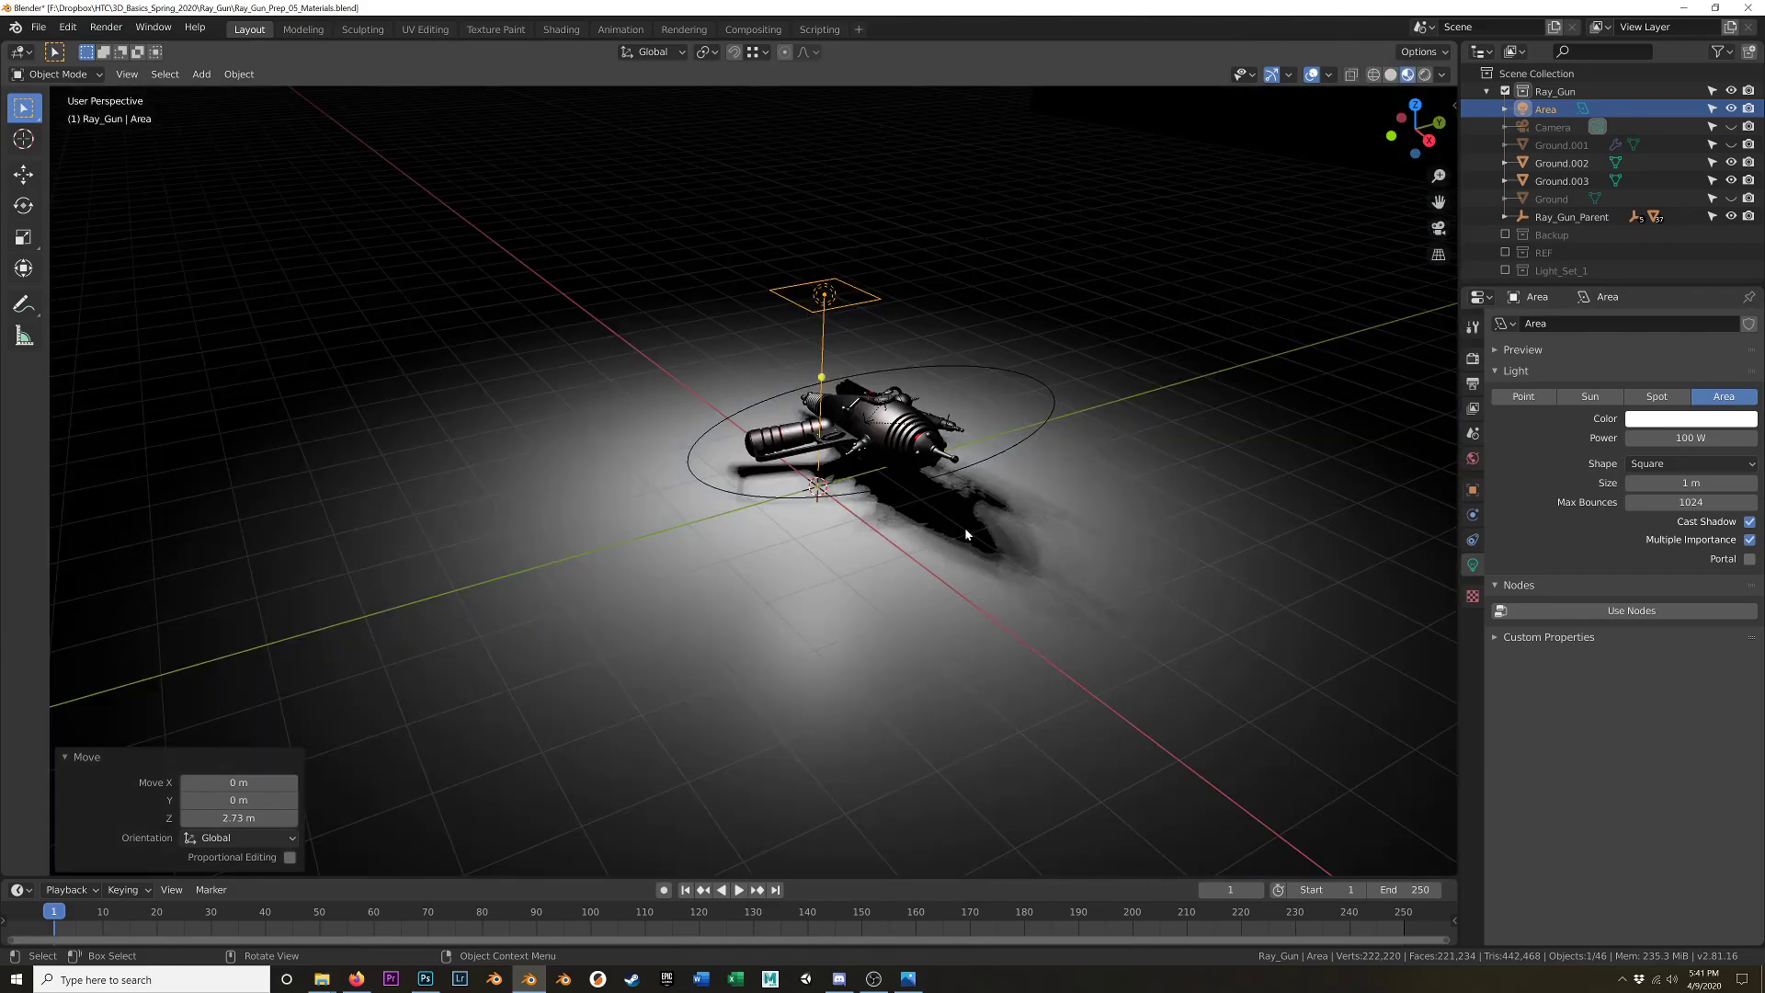
middle_click_drag(913, 519, 956, 555)
scroll(973, 505, "up", 2)
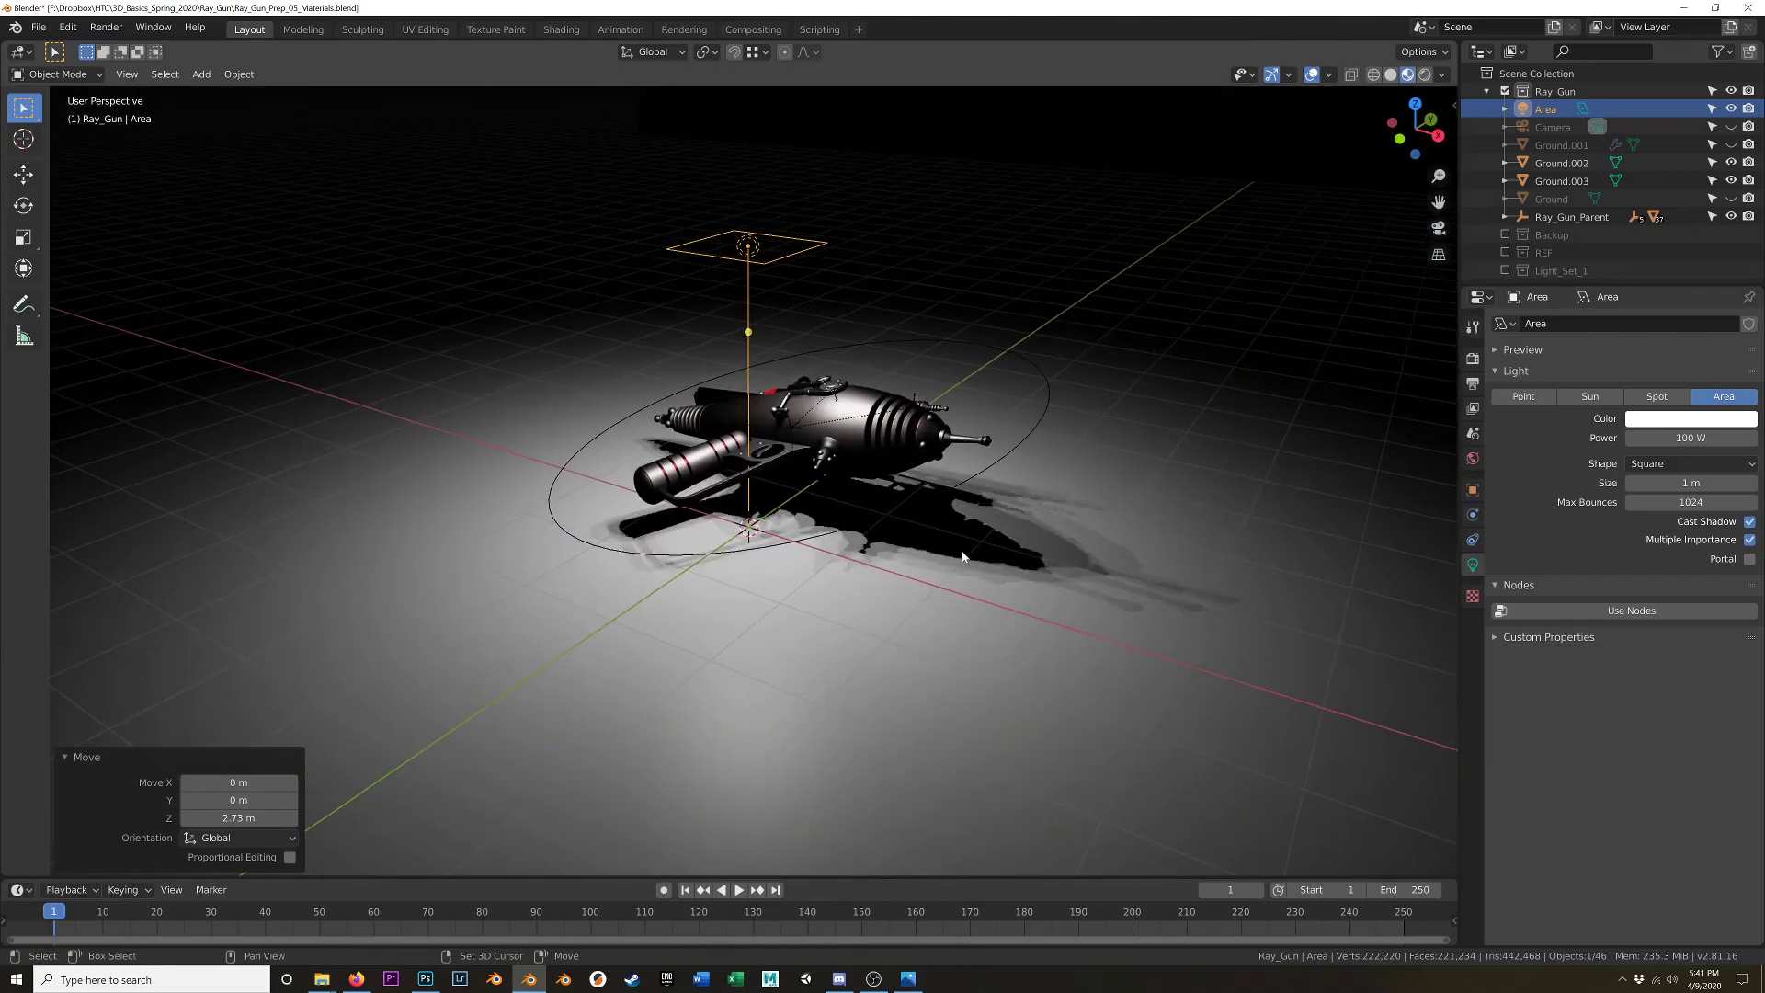
left_click_drag(1688, 482, 1751, 482)
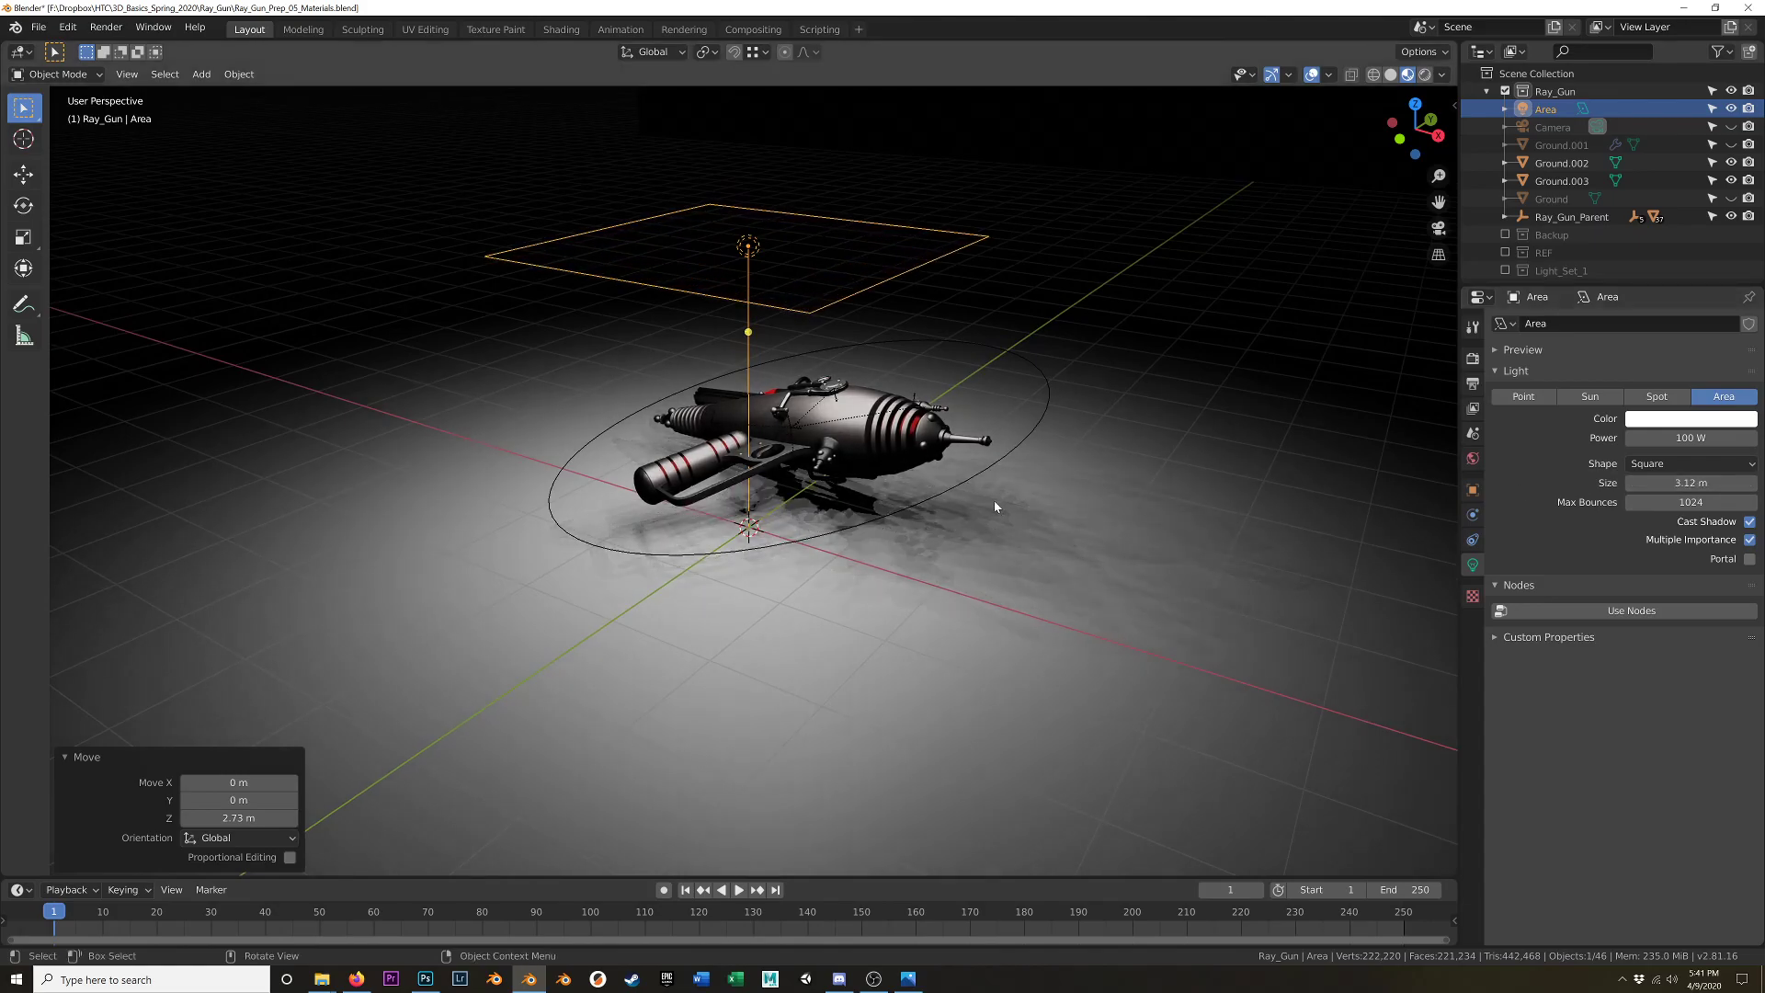
- Switch the viewport to Rendered shading and examine up close how the area light falls on the ray gun
key("z")
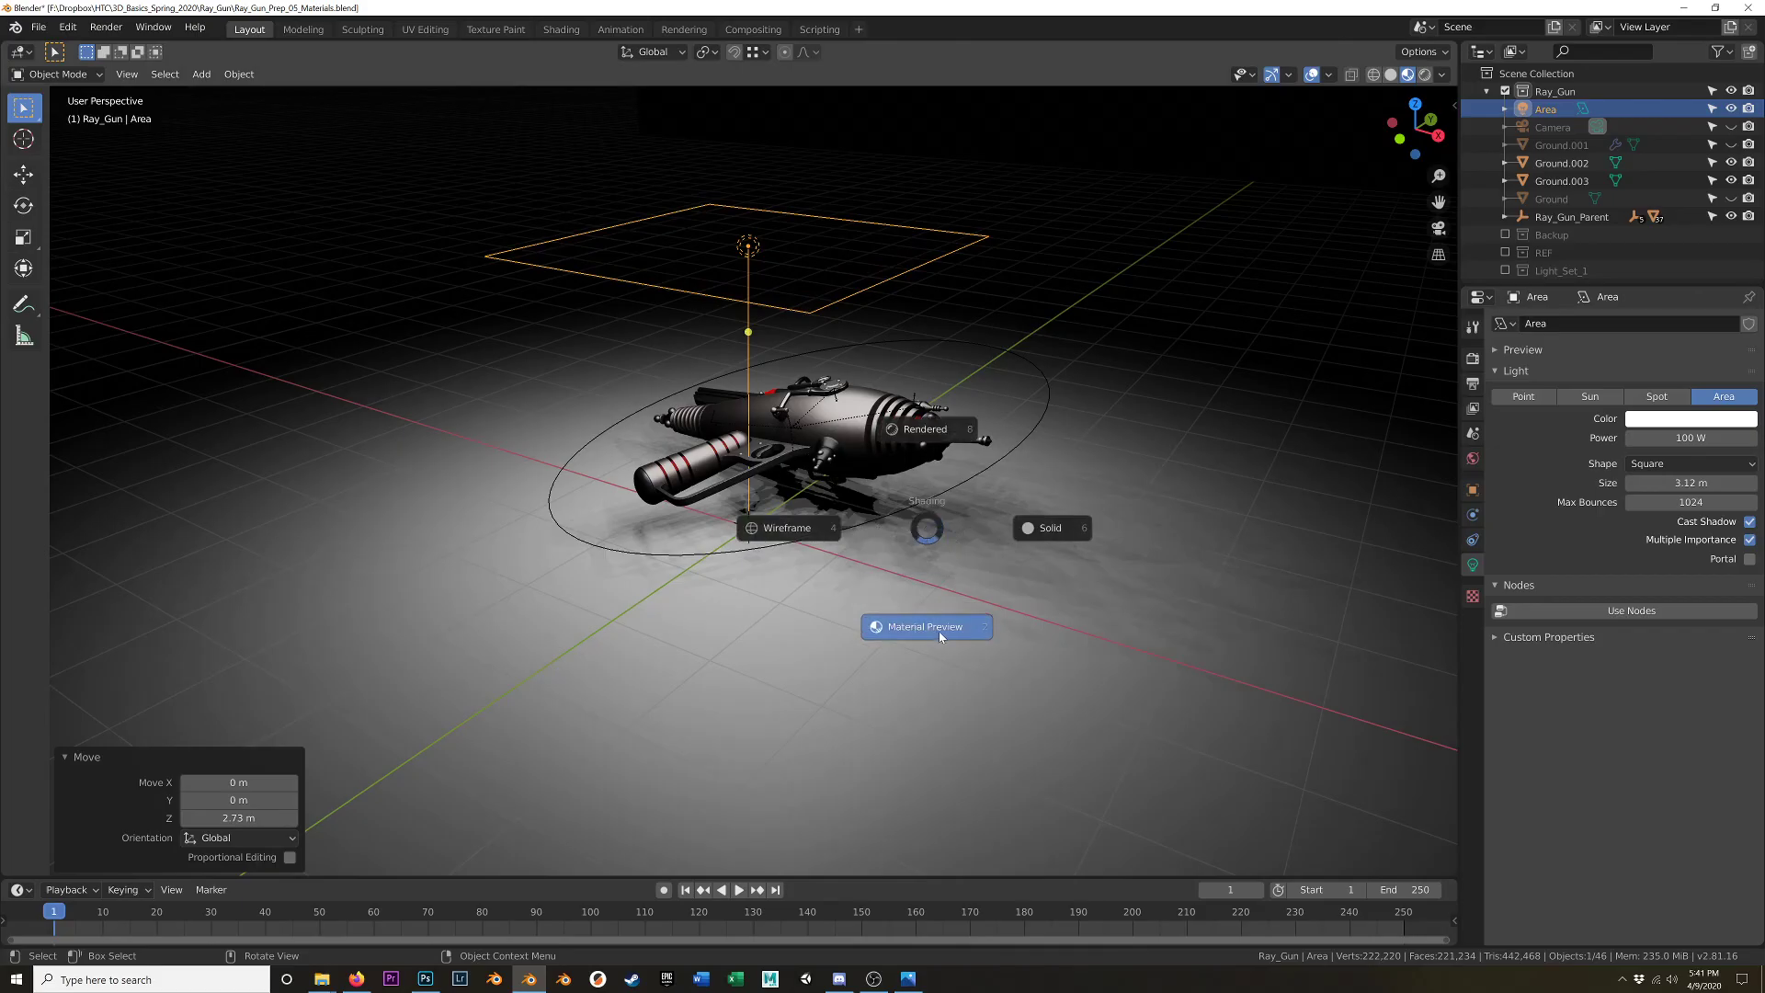
left_click(927, 426)
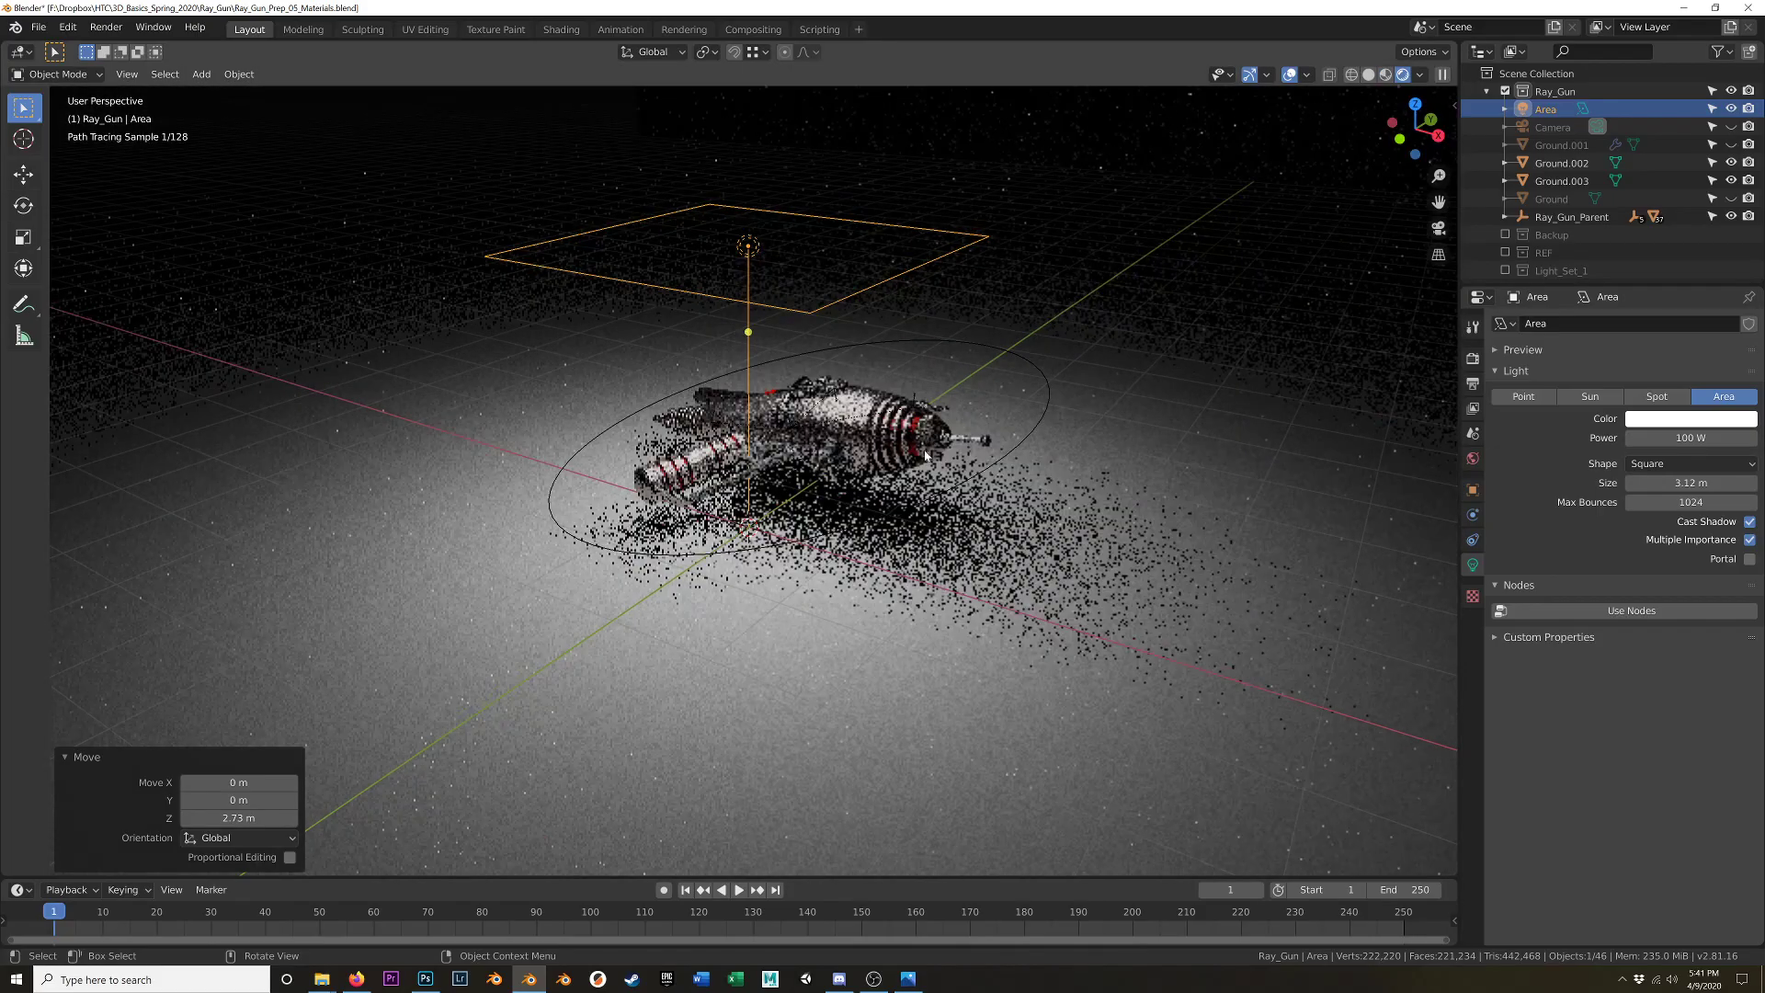
scroll(887, 373, "up", 5)
scroll(887, 374, "up", 5)
middle_click_drag(887, 374, 890, 601, "shift")
middle_click_drag(1027, 507, 900, 507)
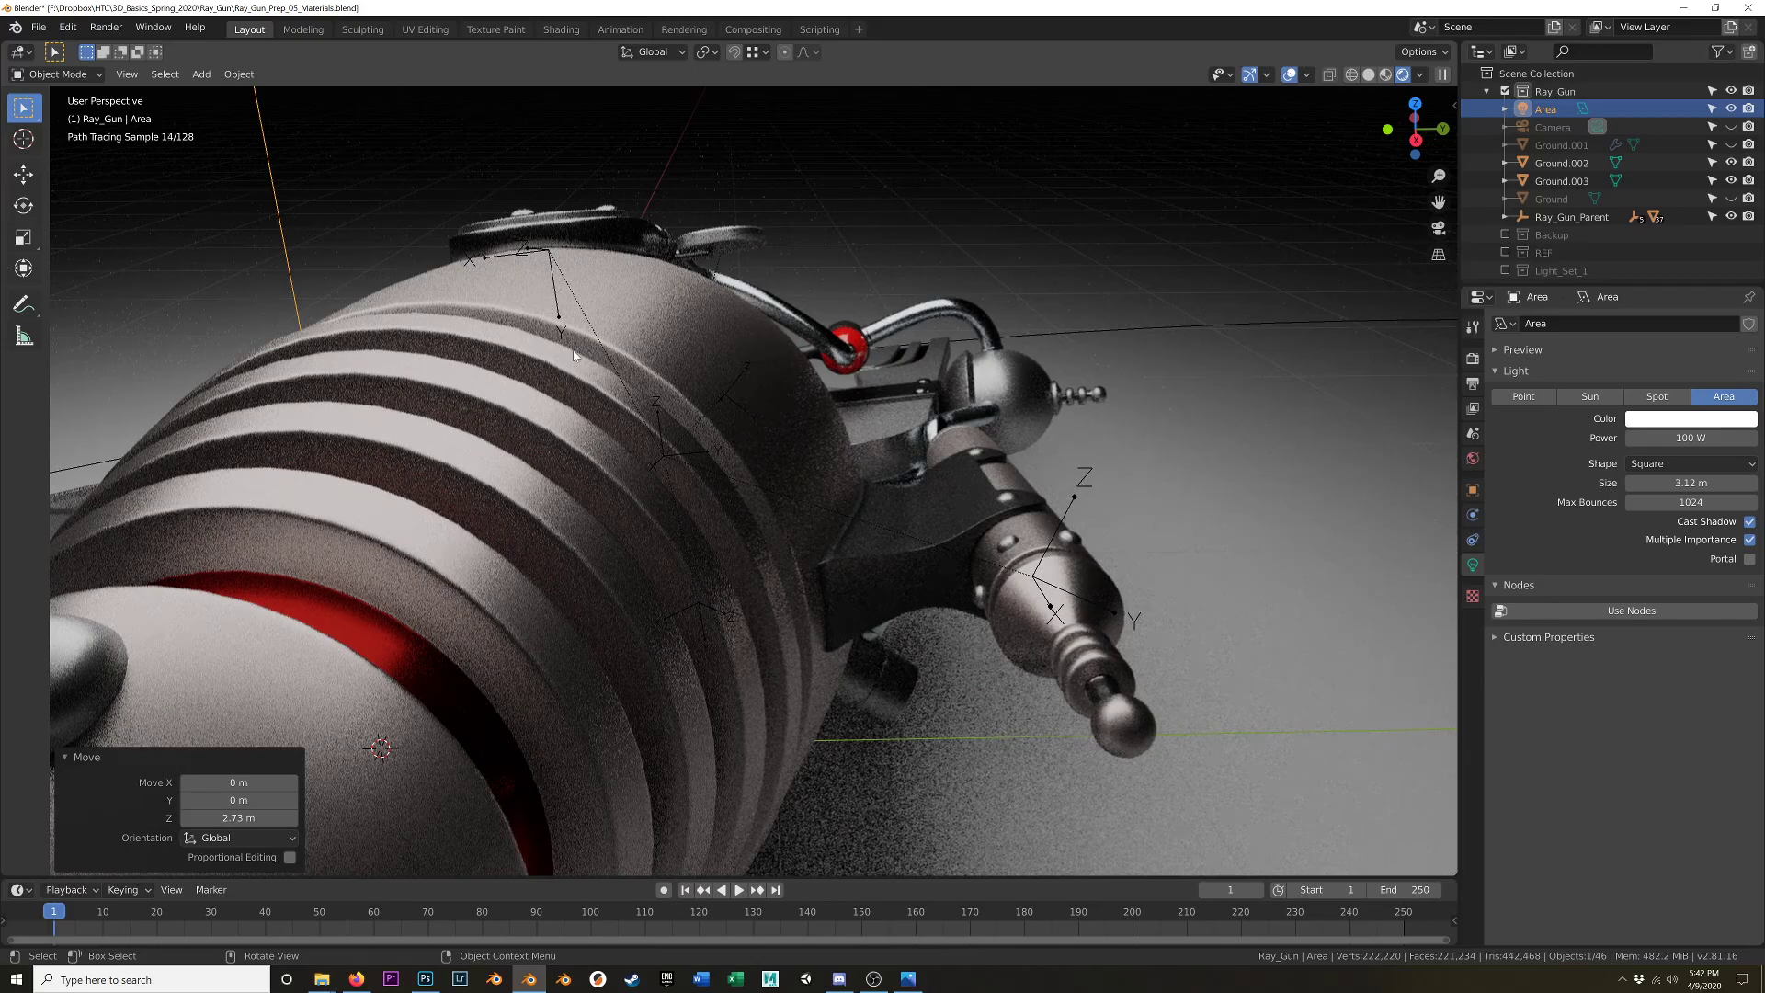
scroll(763, 404, "down", 5)
middle_click_drag(763, 405, 445, 261)
- Reposition the area light over the ray gun by moving it 2.27 m and back -1.35 m along global Y
key("y")
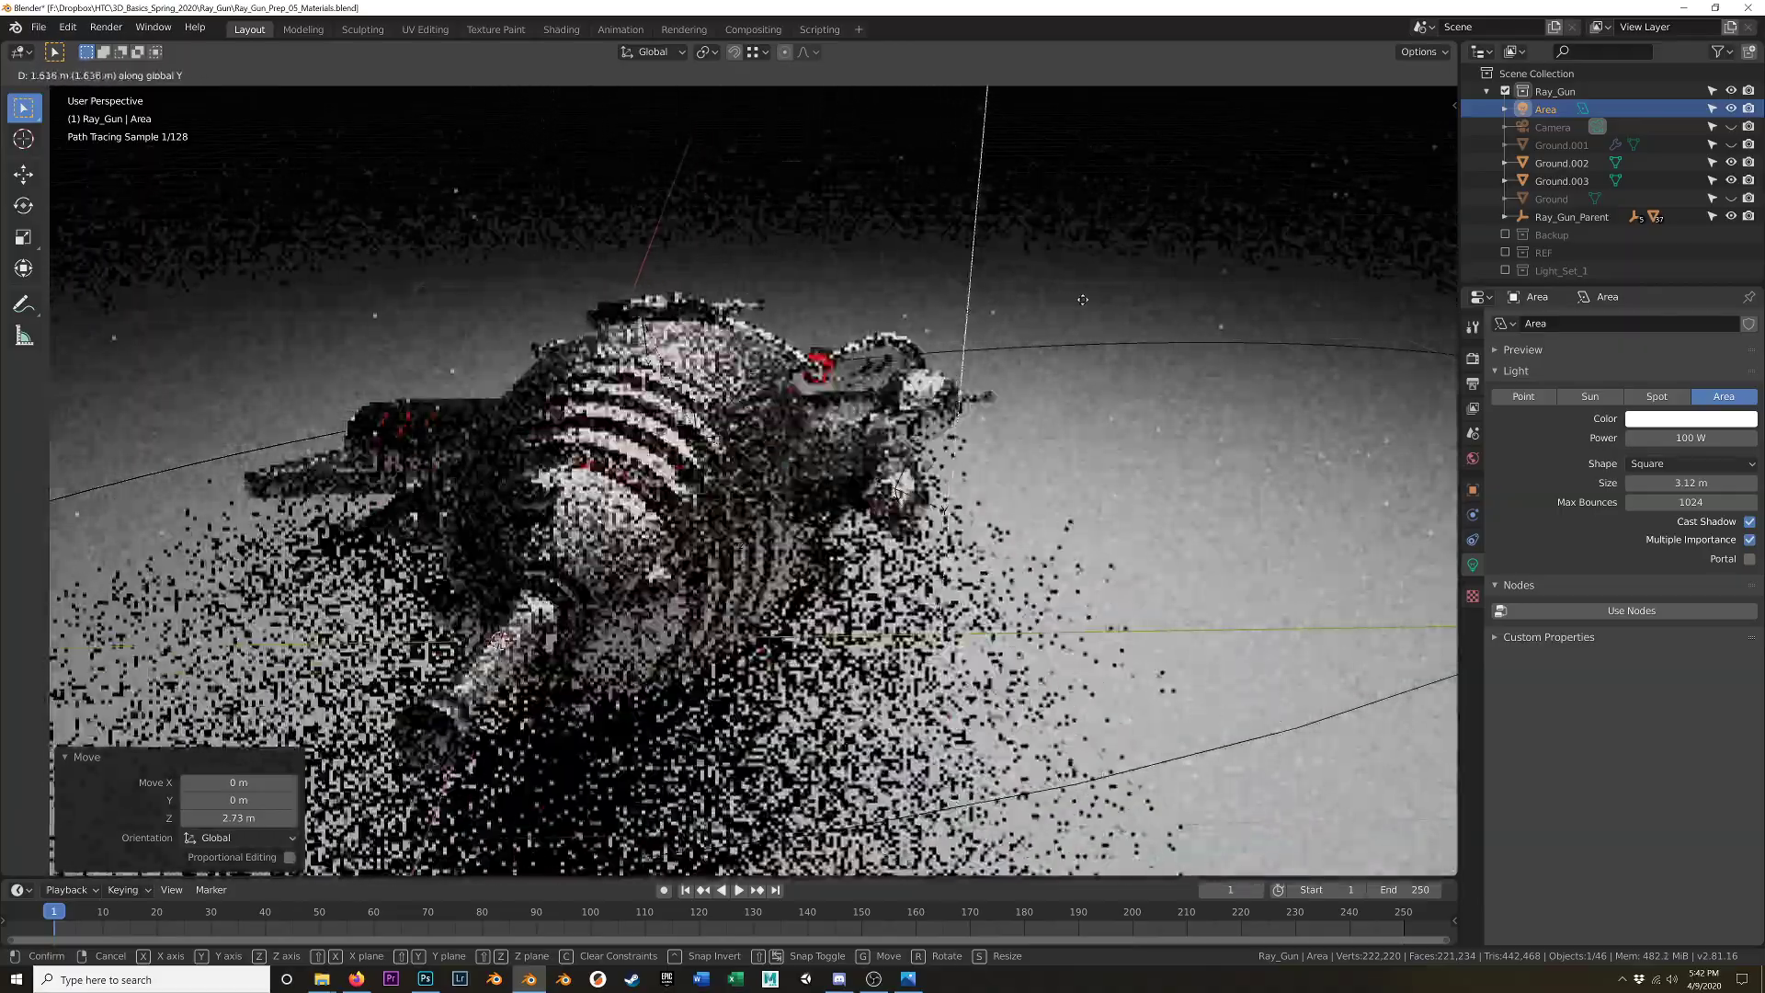
left_click(1317, 291)
middle_click_drag(1317, 291, 832, 351)
key("g")
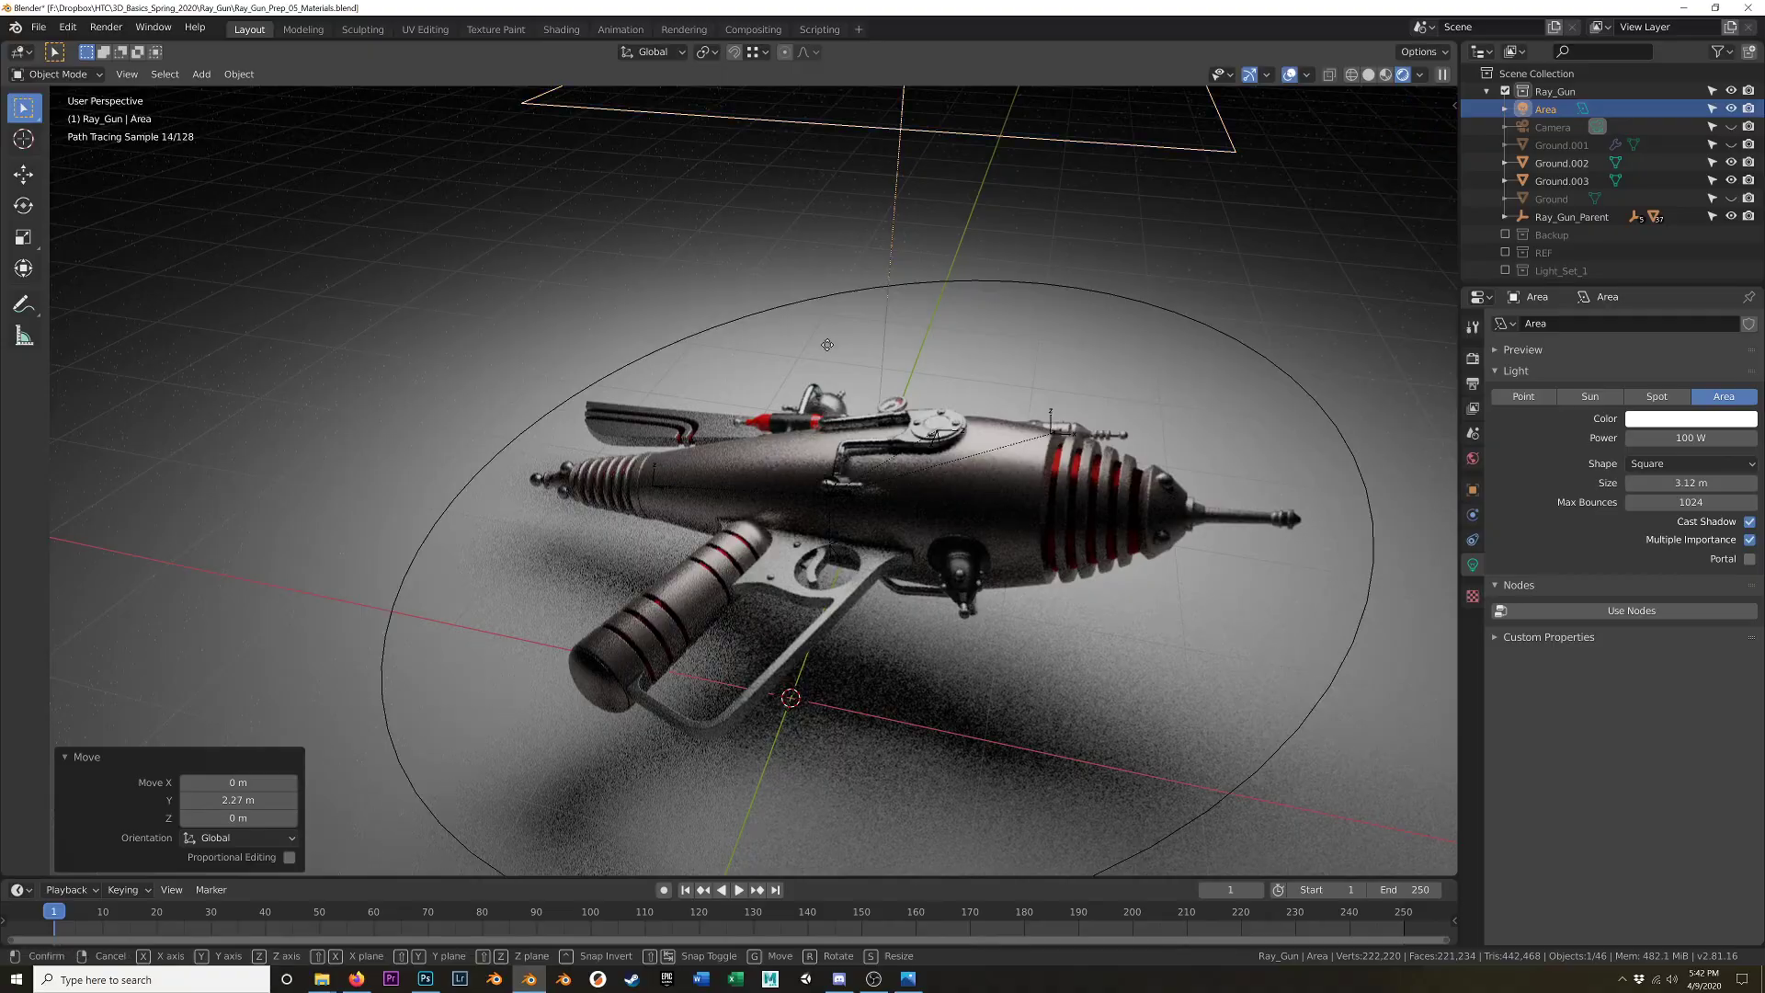
key("y")
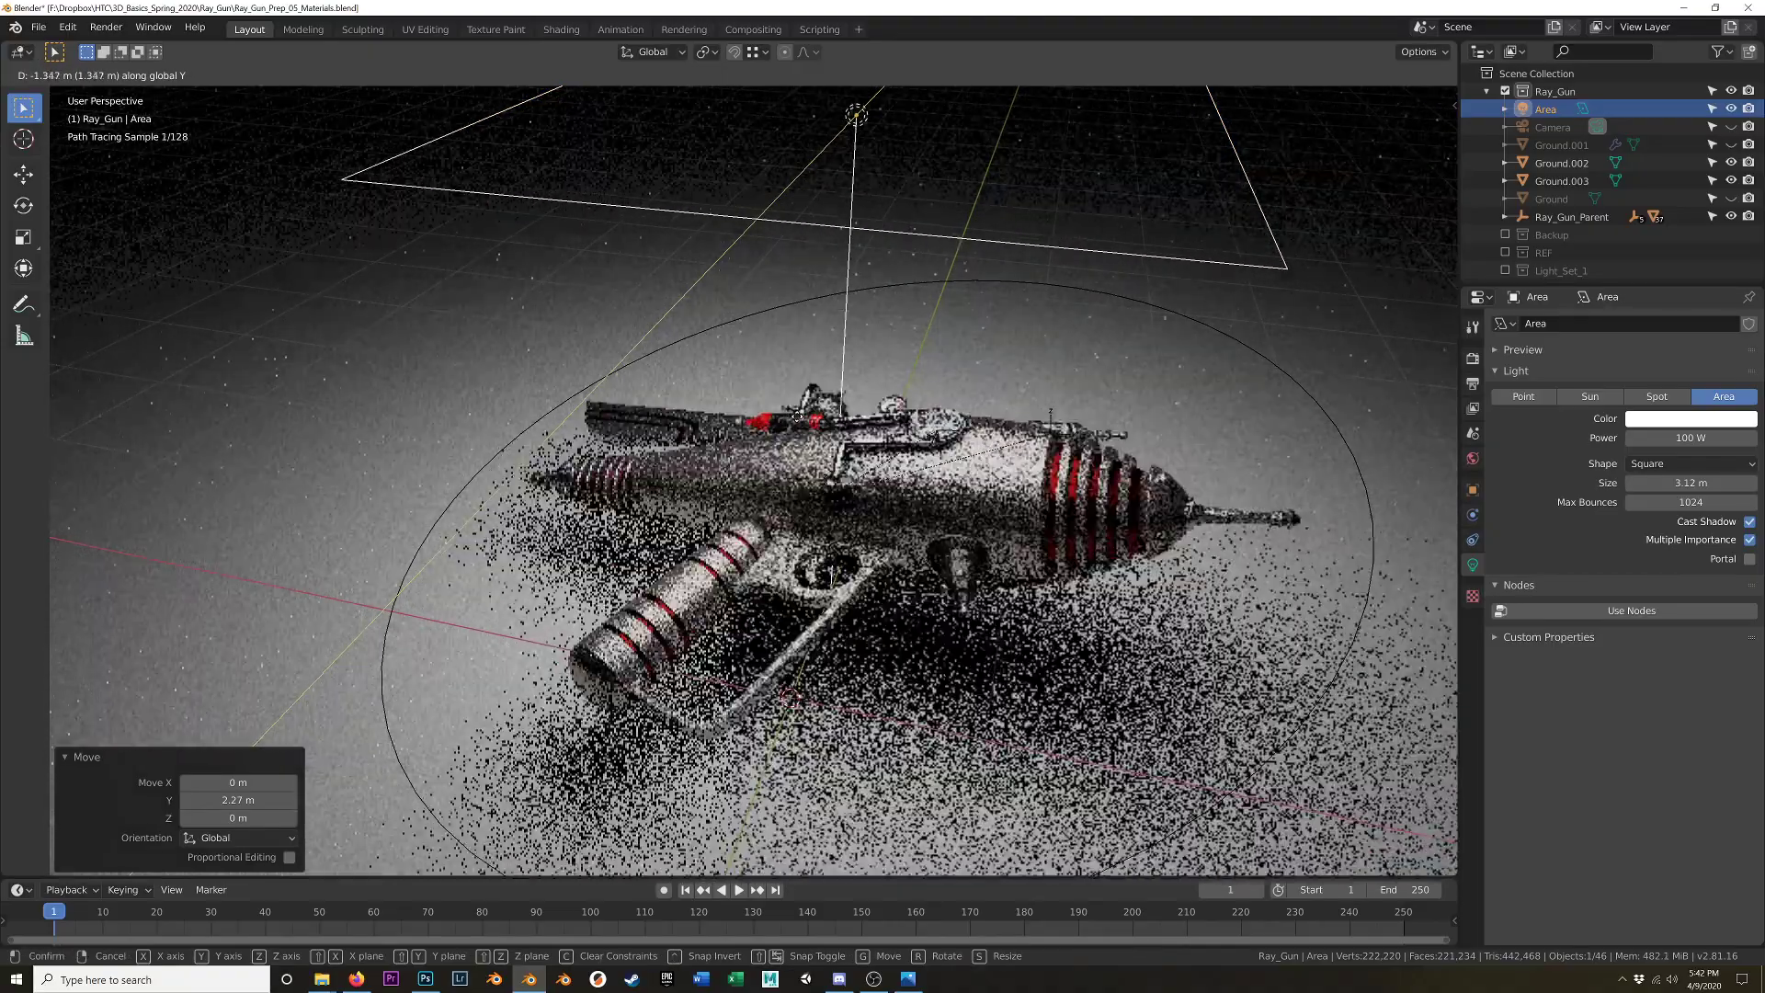
left_click(797, 414)
scroll(797, 414, "down", 2)
- Change the area light's shape to Rectangle and set its Size X to 5.68 m
left_click(1677, 465)
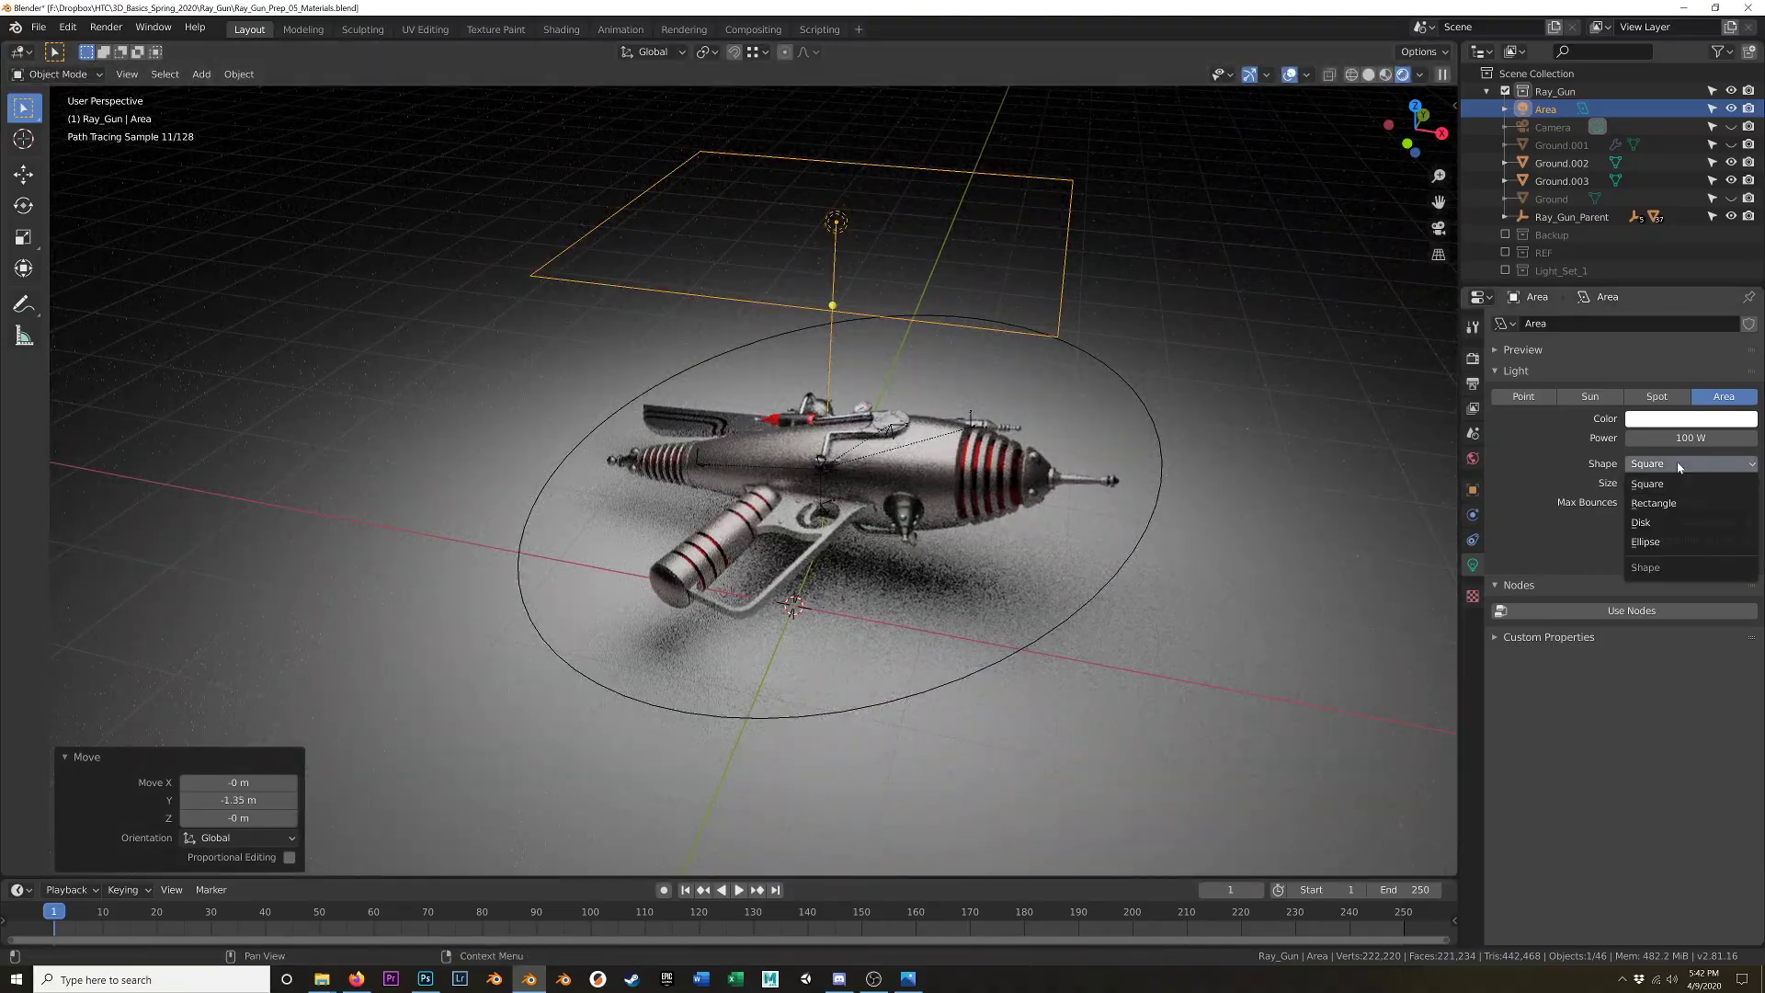
left_click(1670, 504)
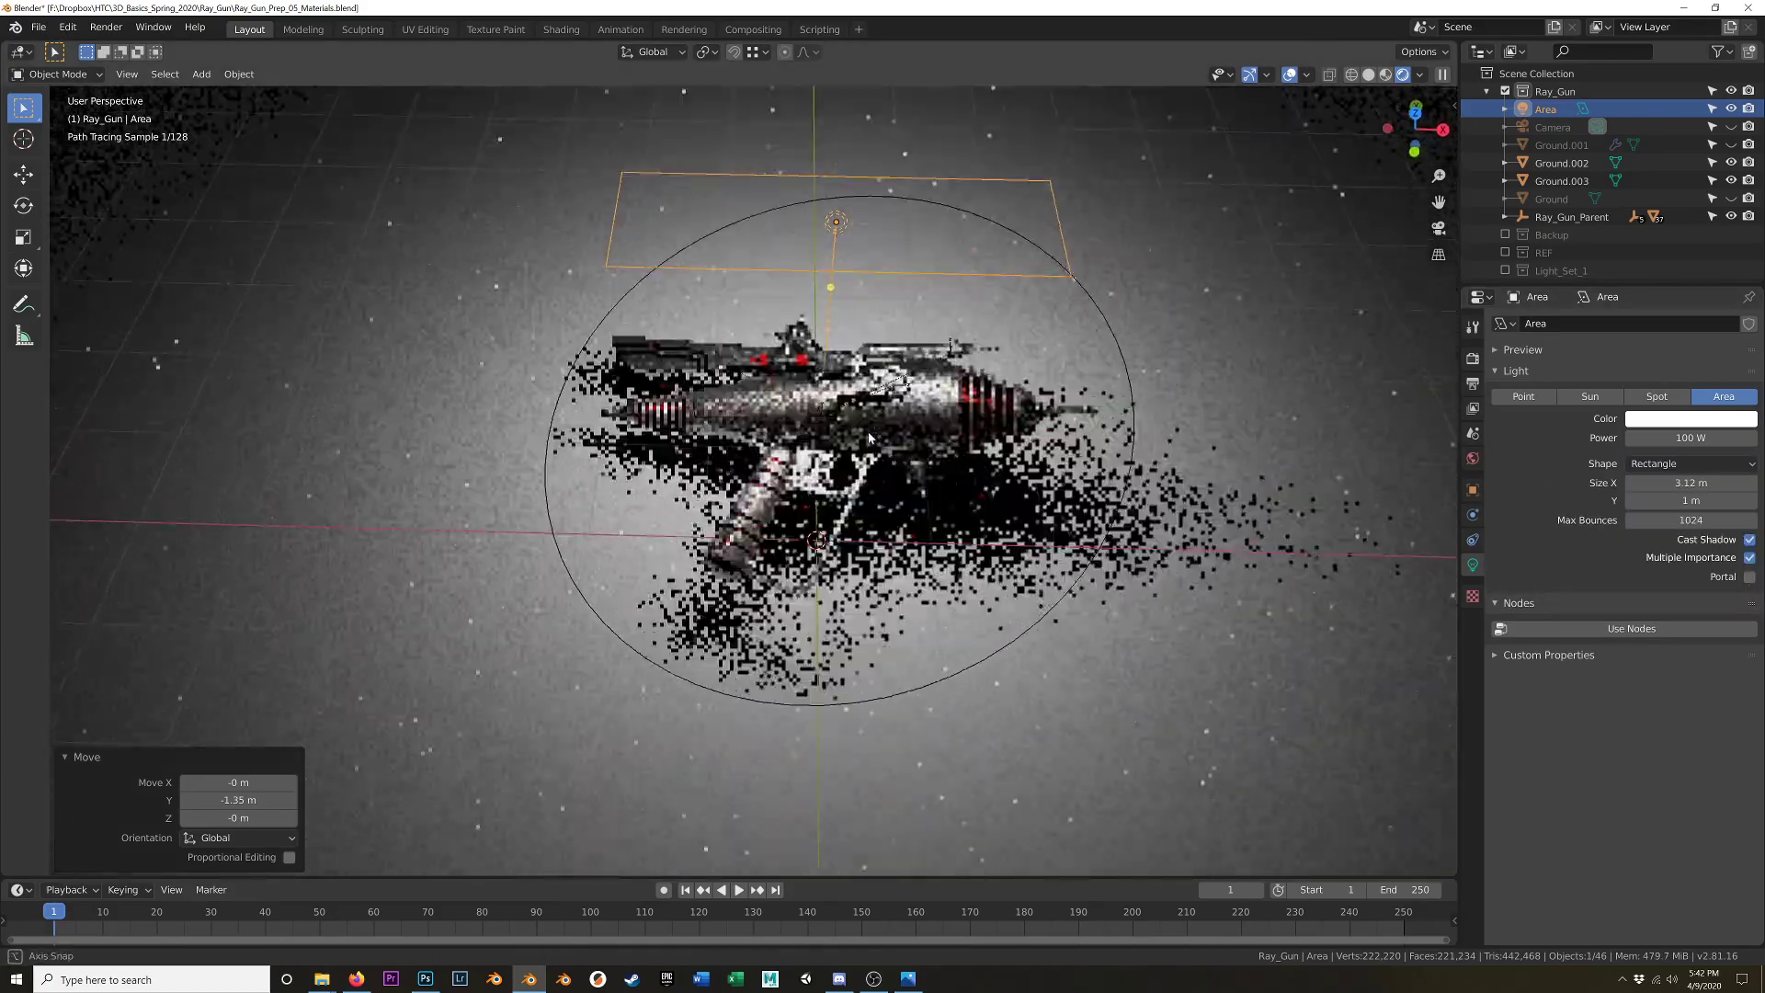
left_click_drag(1691, 483, 1747, 483)
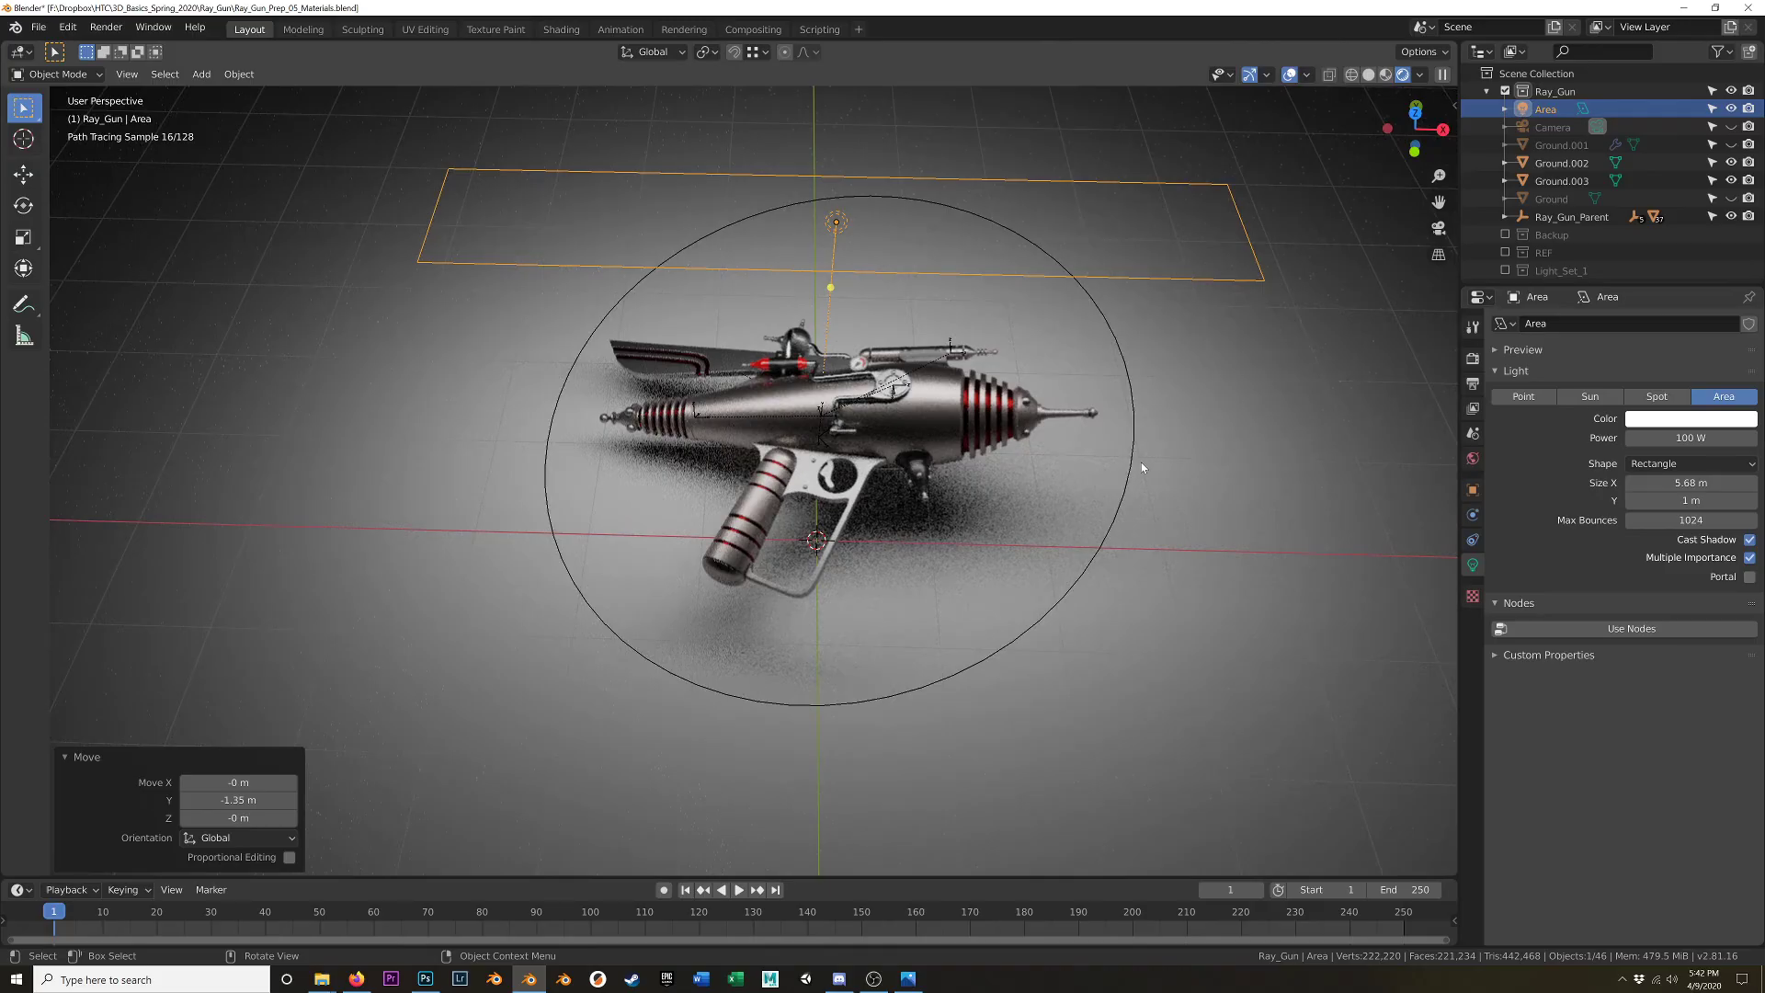
- Switch the viewport to Solid shading and move Ray_Gun_Parent -0.298 m along global Z, closer to the floor
middle_click_drag(1039, 428, 971, 307)
scroll(1072, 537, "down", 4)
scroll(1071, 537, "up", 6)
middle_click_drag(1046, 596, 985, 539)
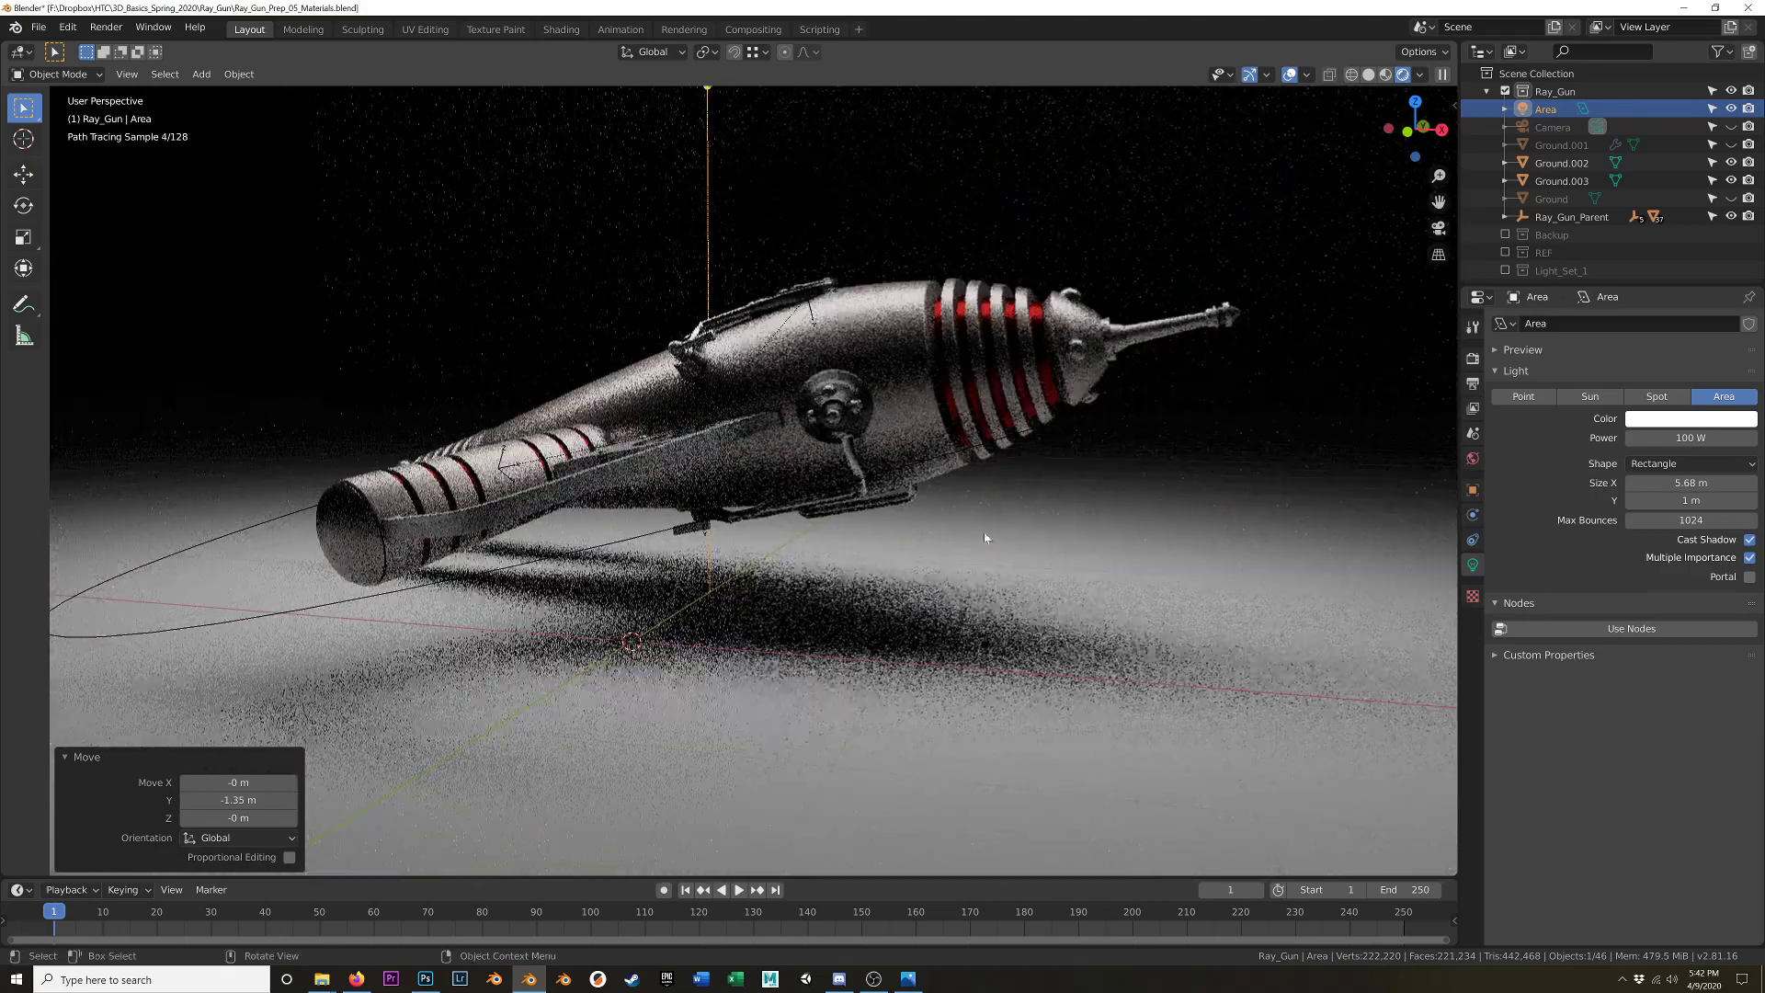
key("z")
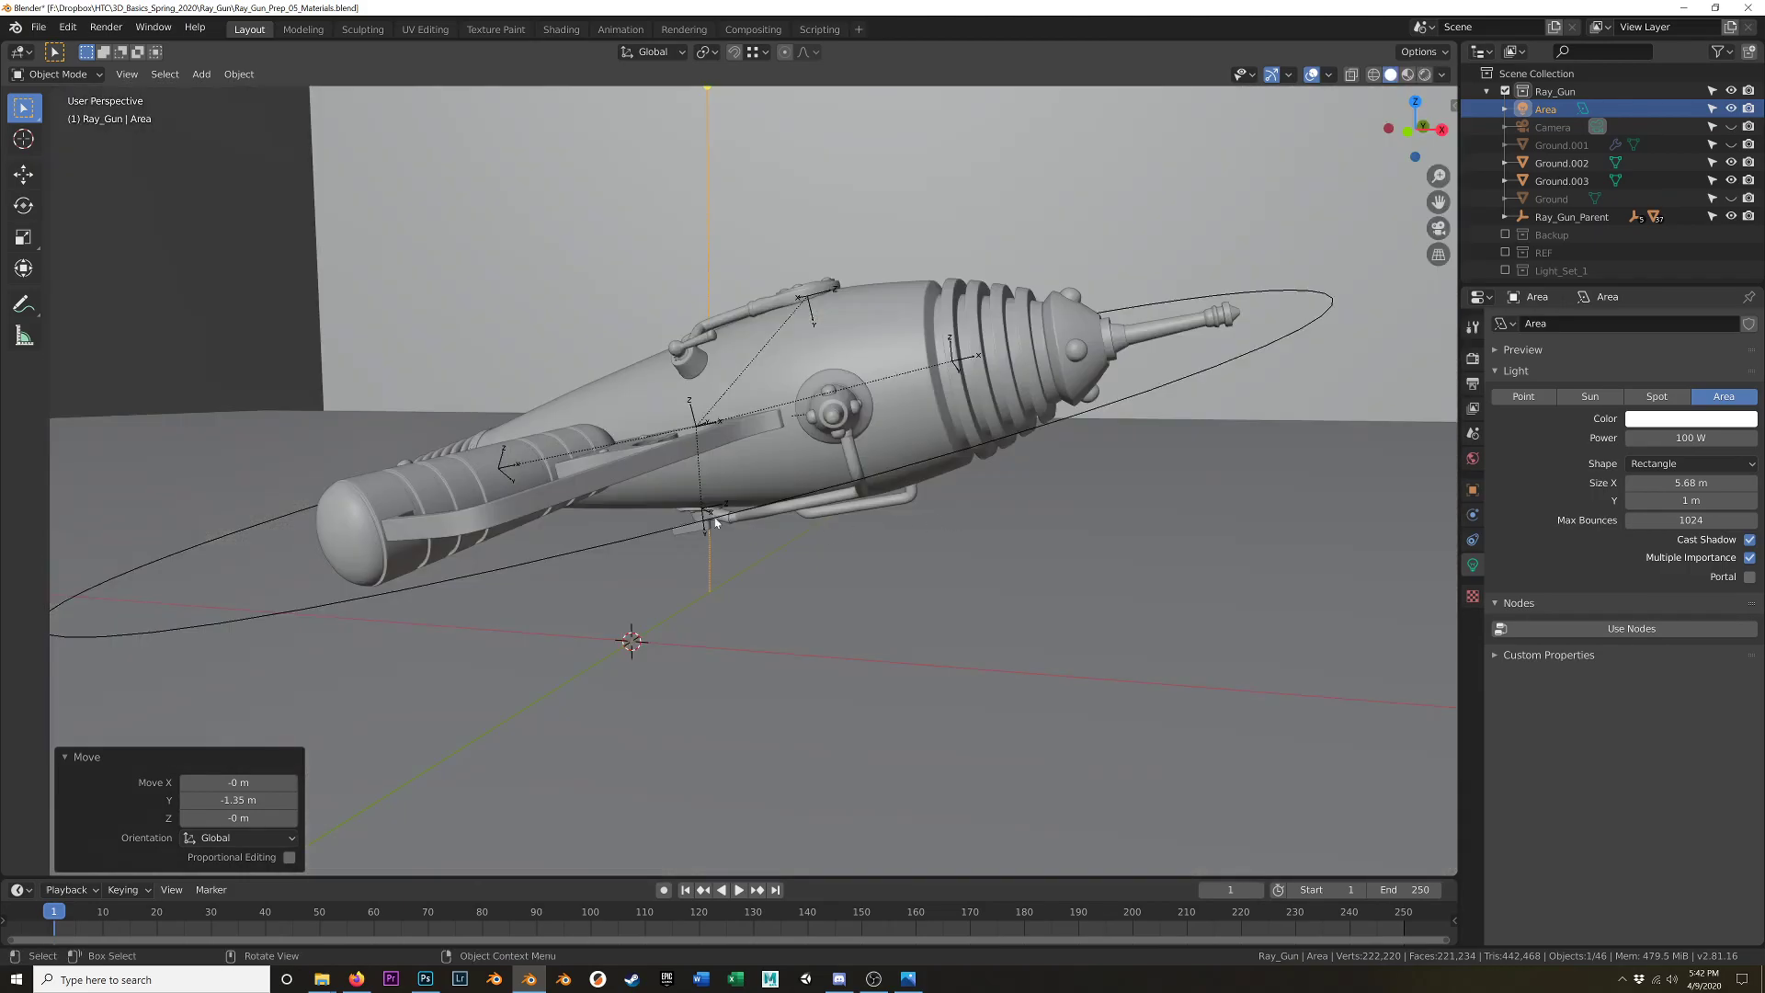
left_click(684, 538)
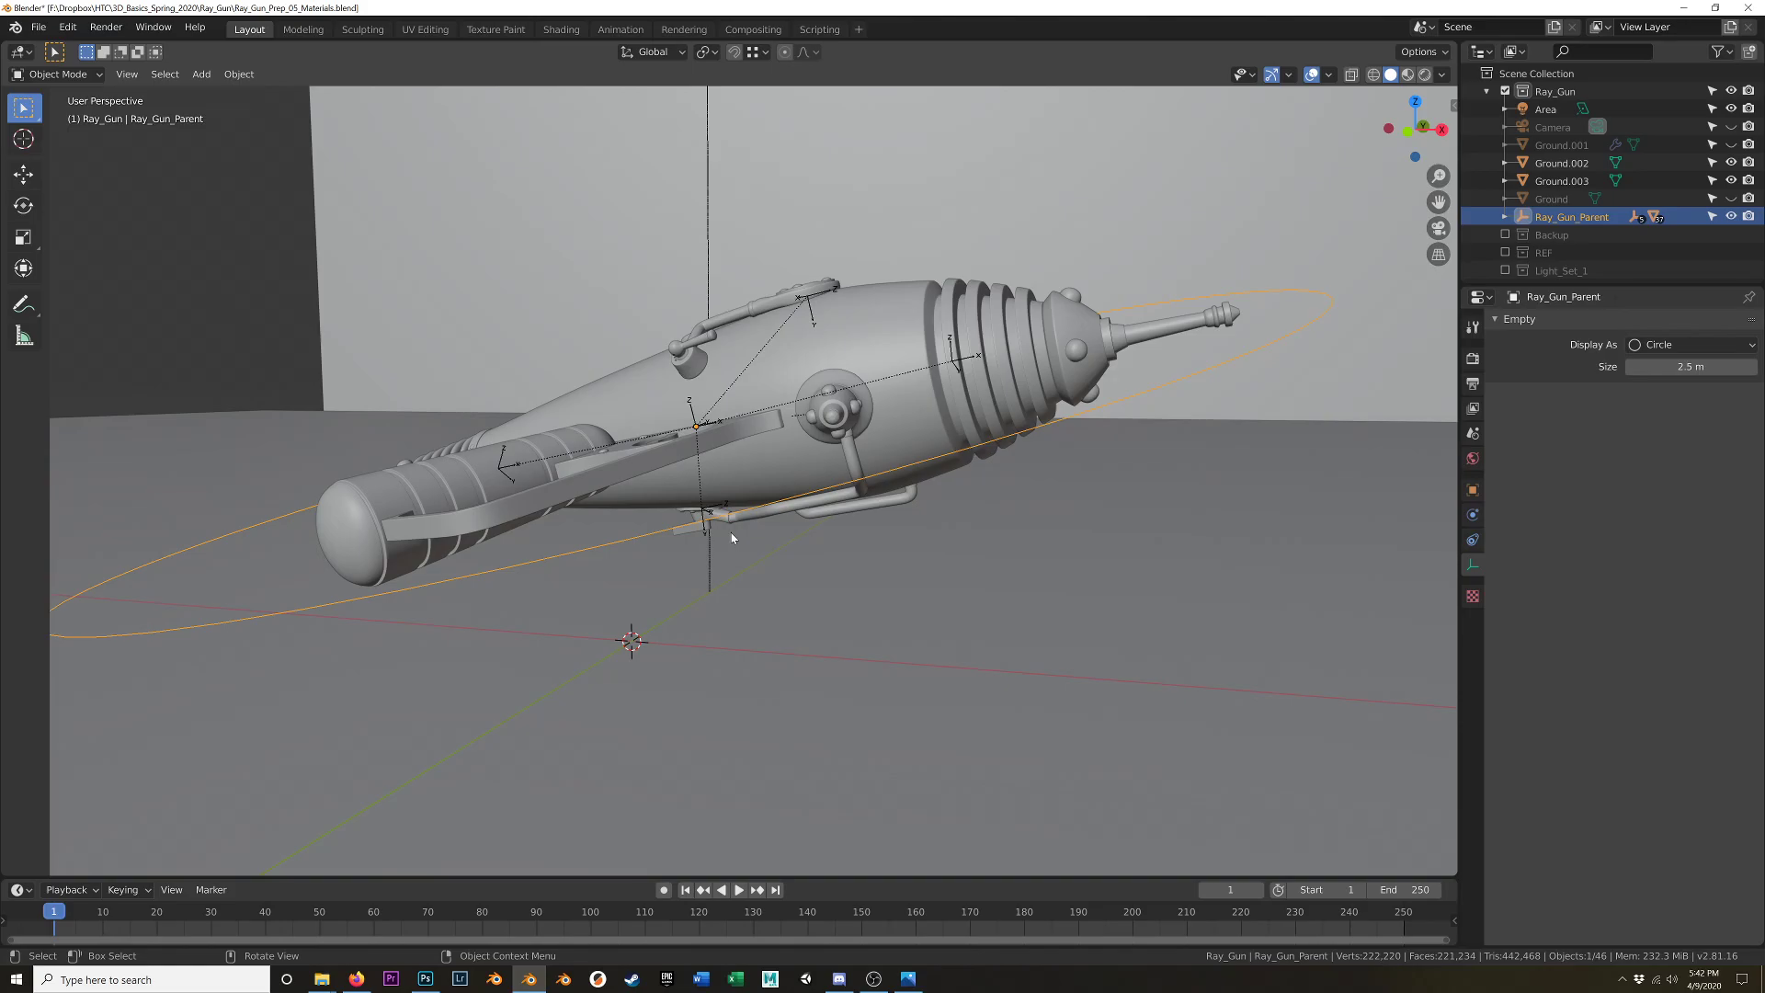
key("g")
key("z")
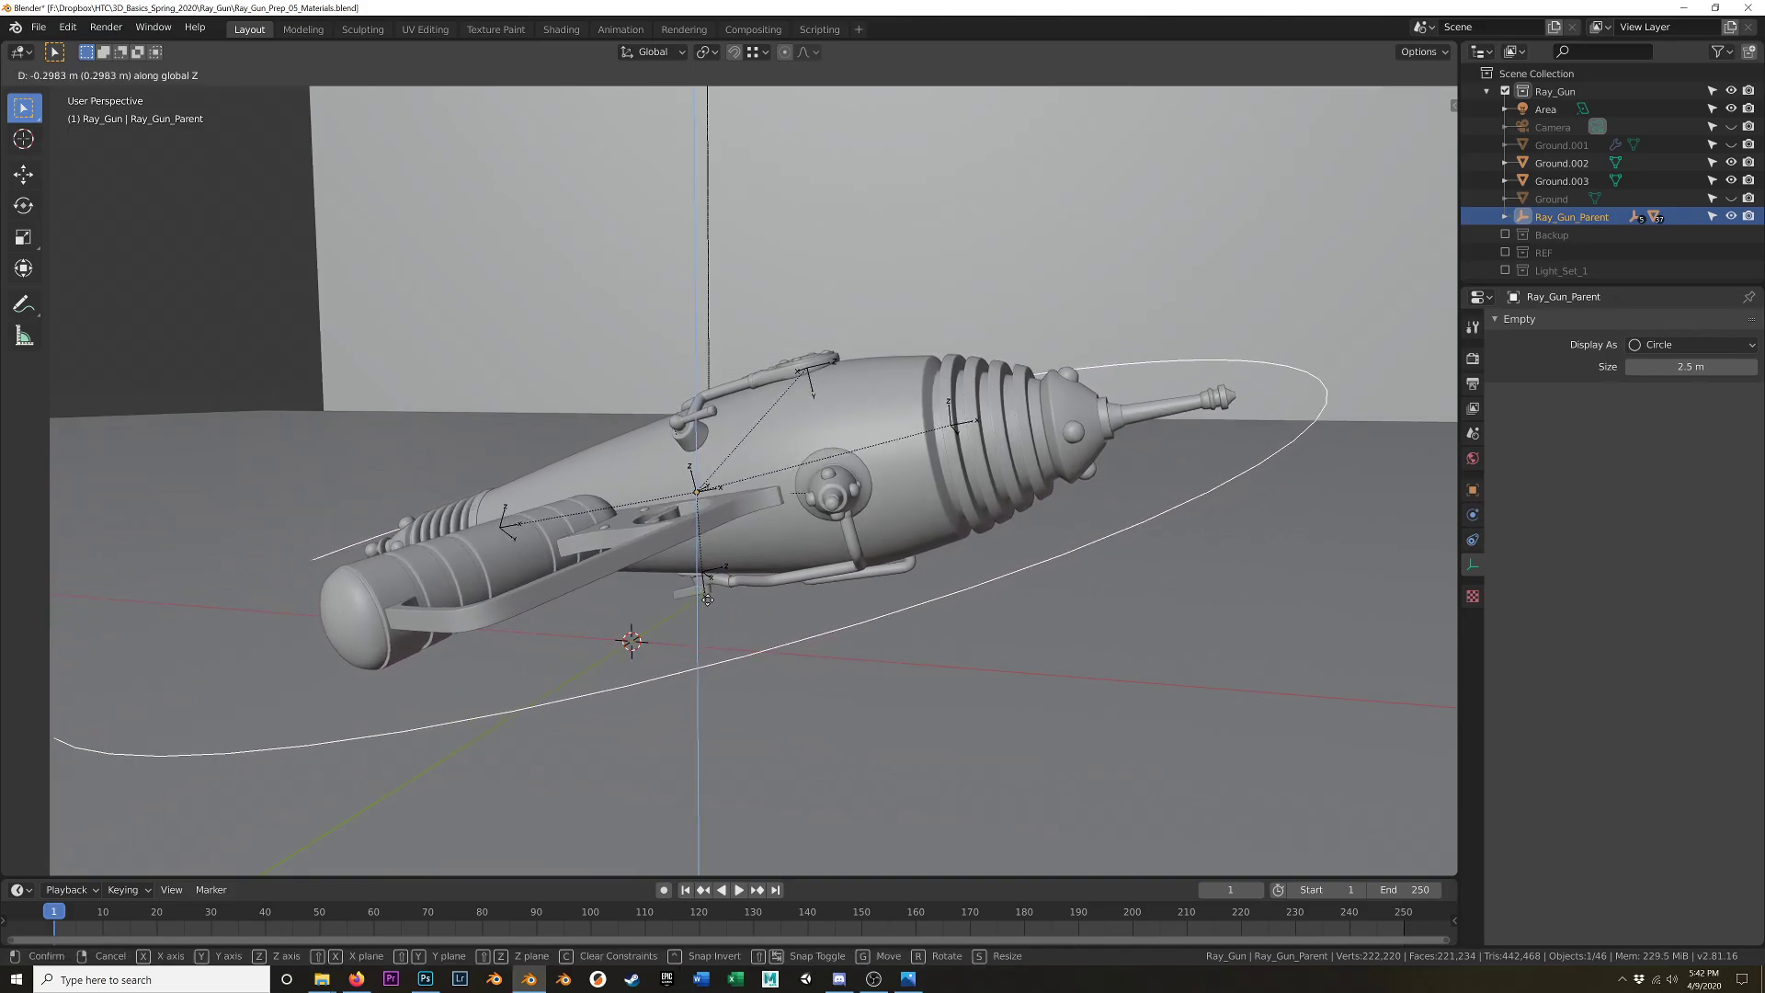
left_click(707, 600)
middle_click_drag(715, 593, 732, 577)
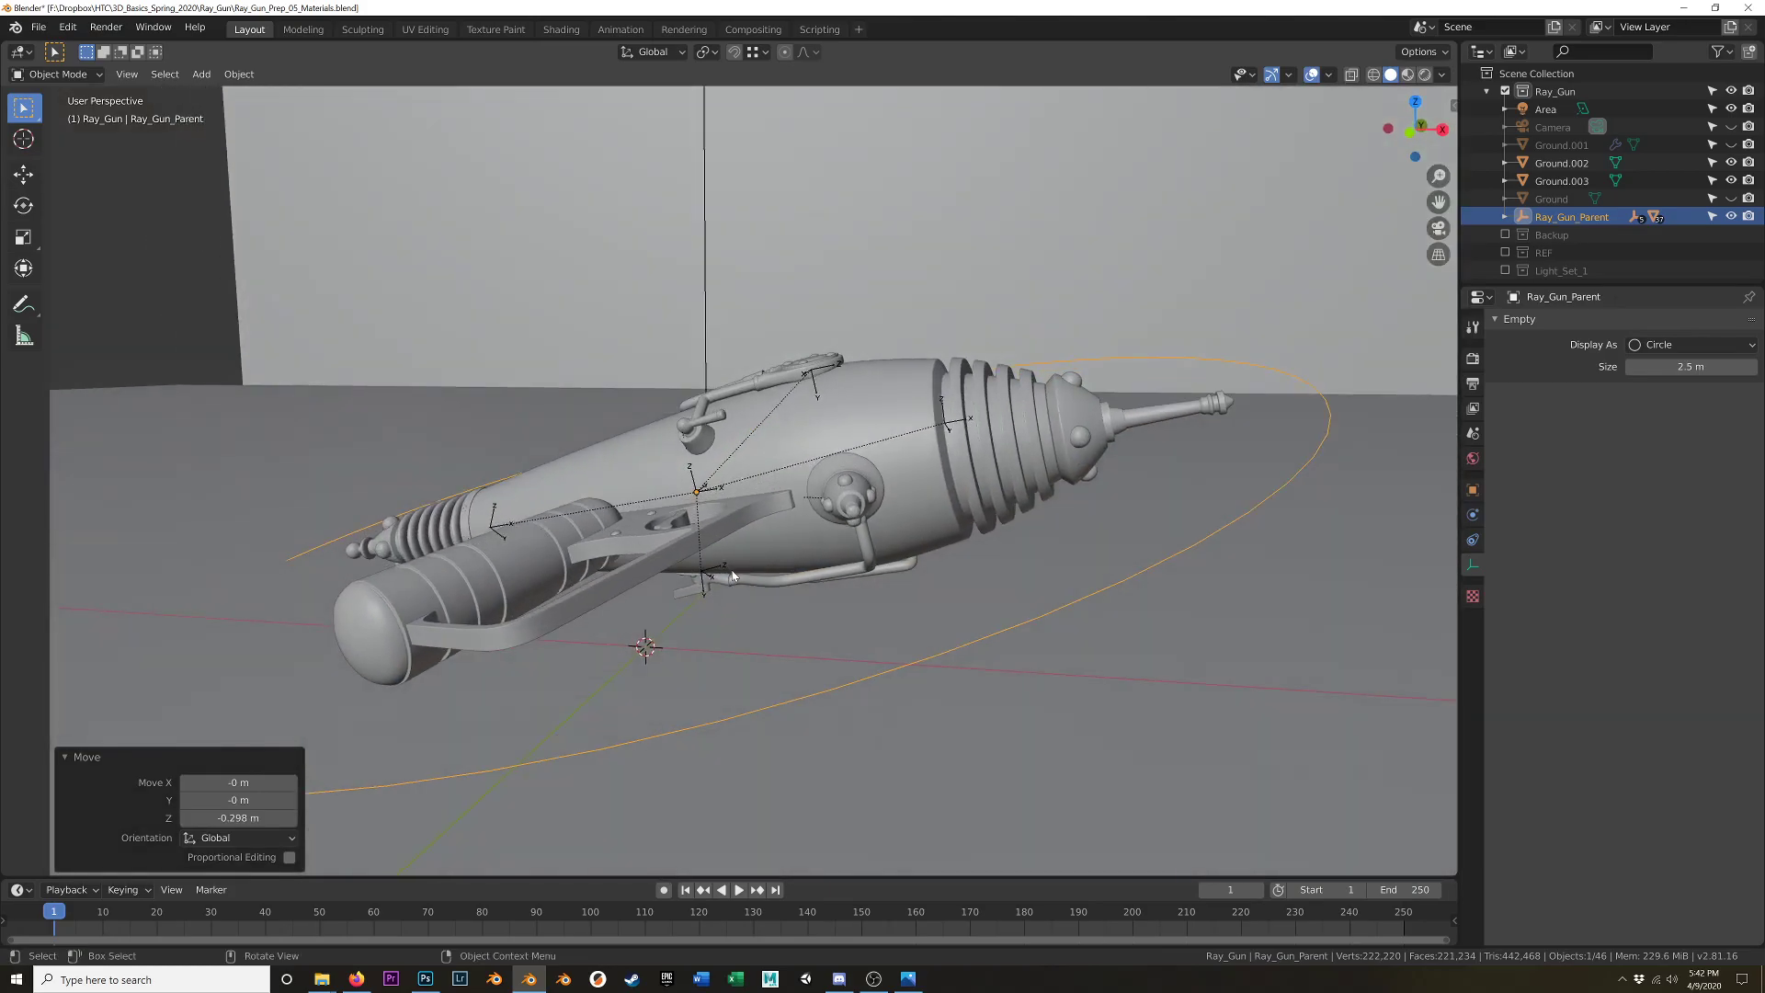
- View the area light's effect in Rendered shading and move the light into a new collection named Light_Set_2
left_click(706, 310)
middle_click_drag(763, 427, 731, 443)
scroll(734, 442, "down", 3)
key("z")
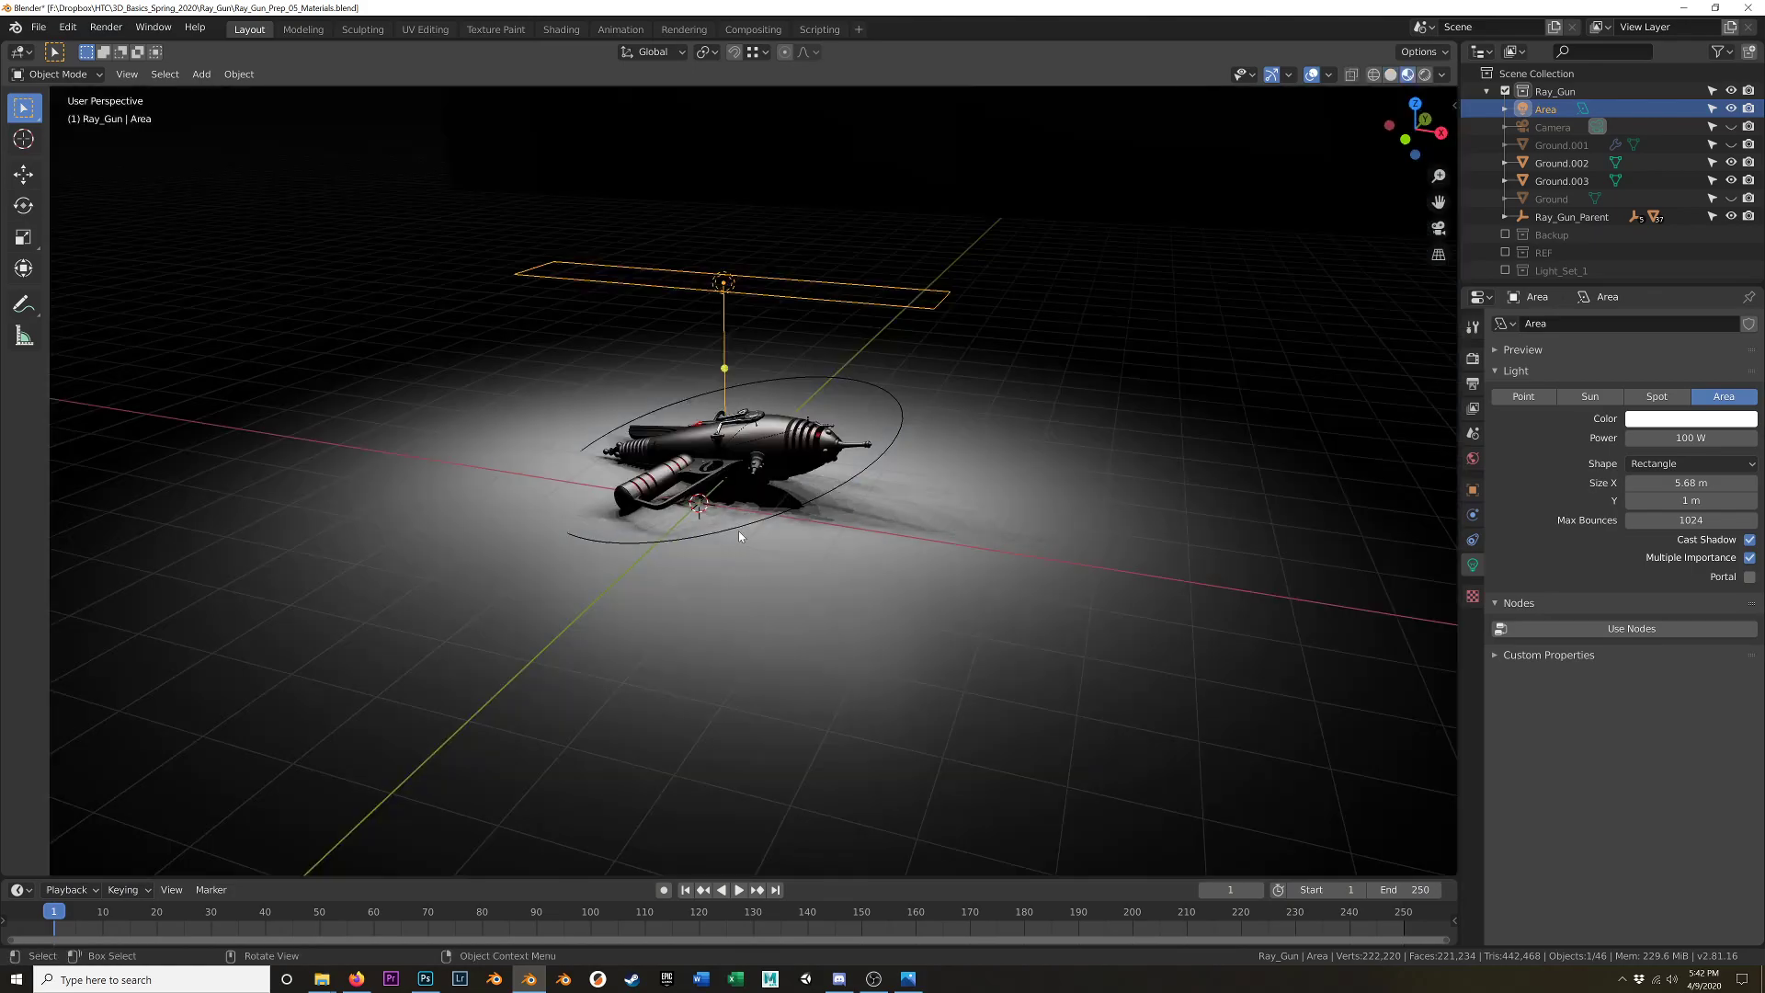
mouse_move(738, 531)
middle_mouse_down()
mouse_move(577, 540)
mouse_move(704, 528)
mouse_move(792, 577)
mouse_move(795, 511)
mouse_move(857, 465)
mouse_move(985, 501)
mouse_move(862, 421)
middle_mouse_up()
key("z")
left_click(737, 339)
key("m")
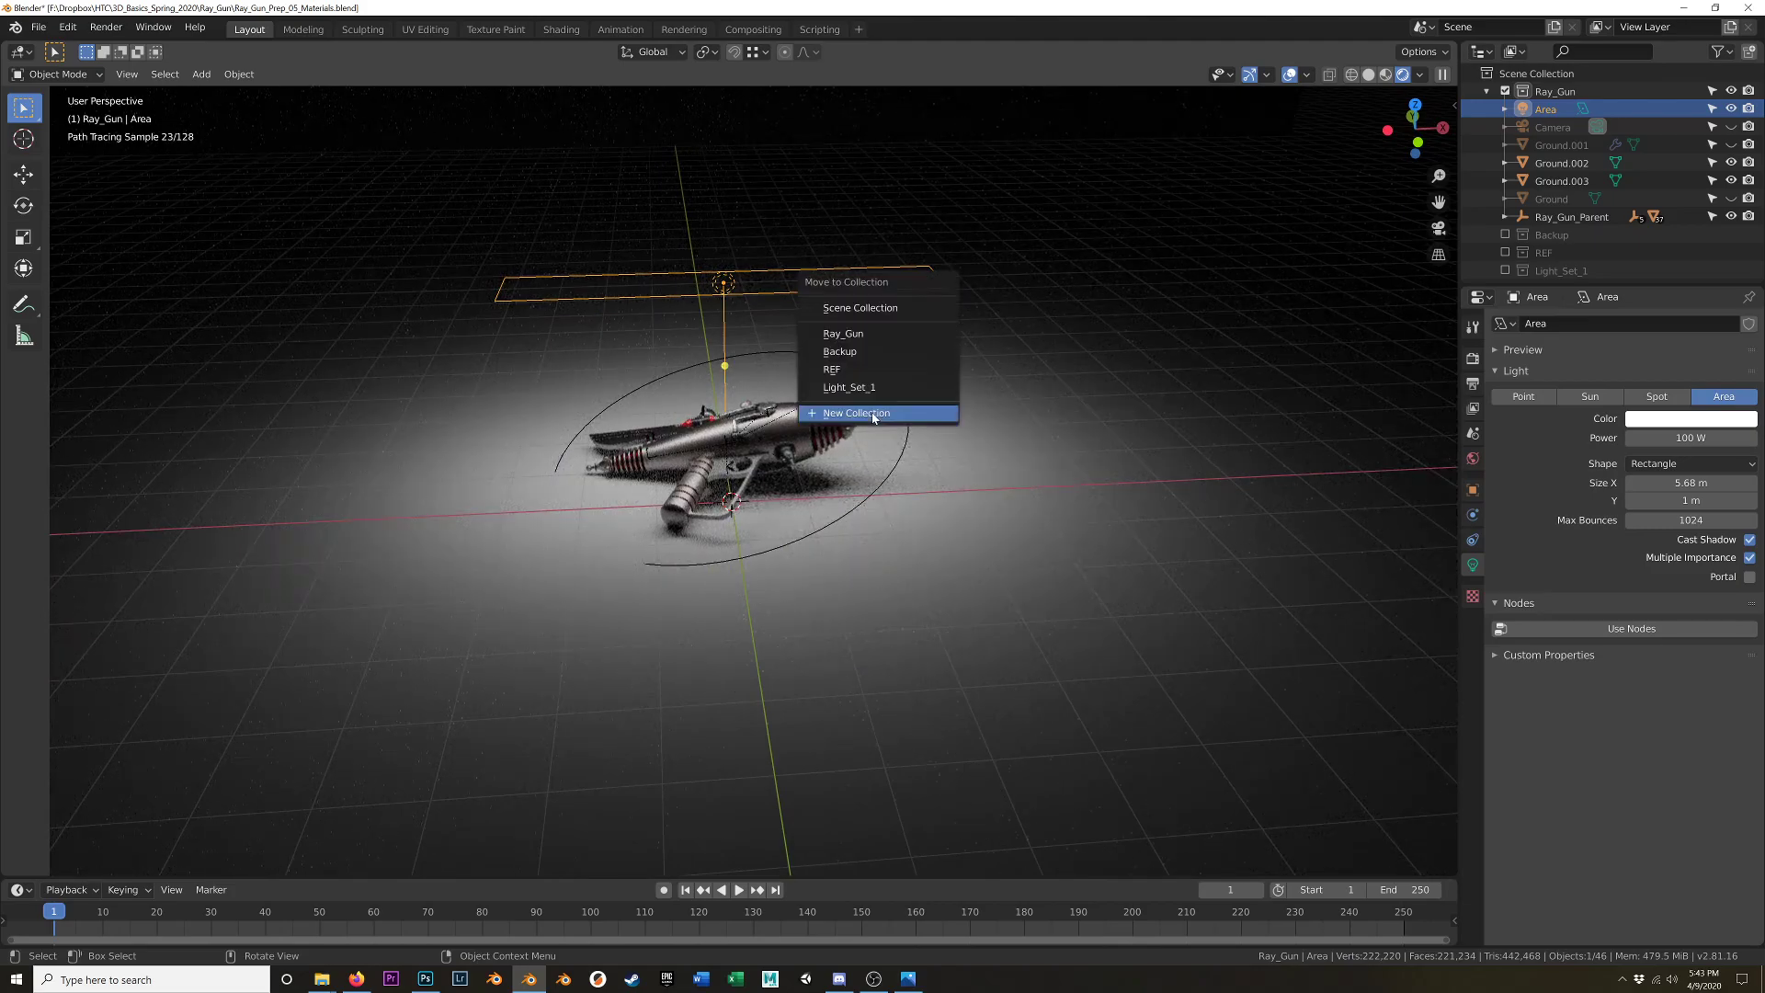
left_click(873, 419)
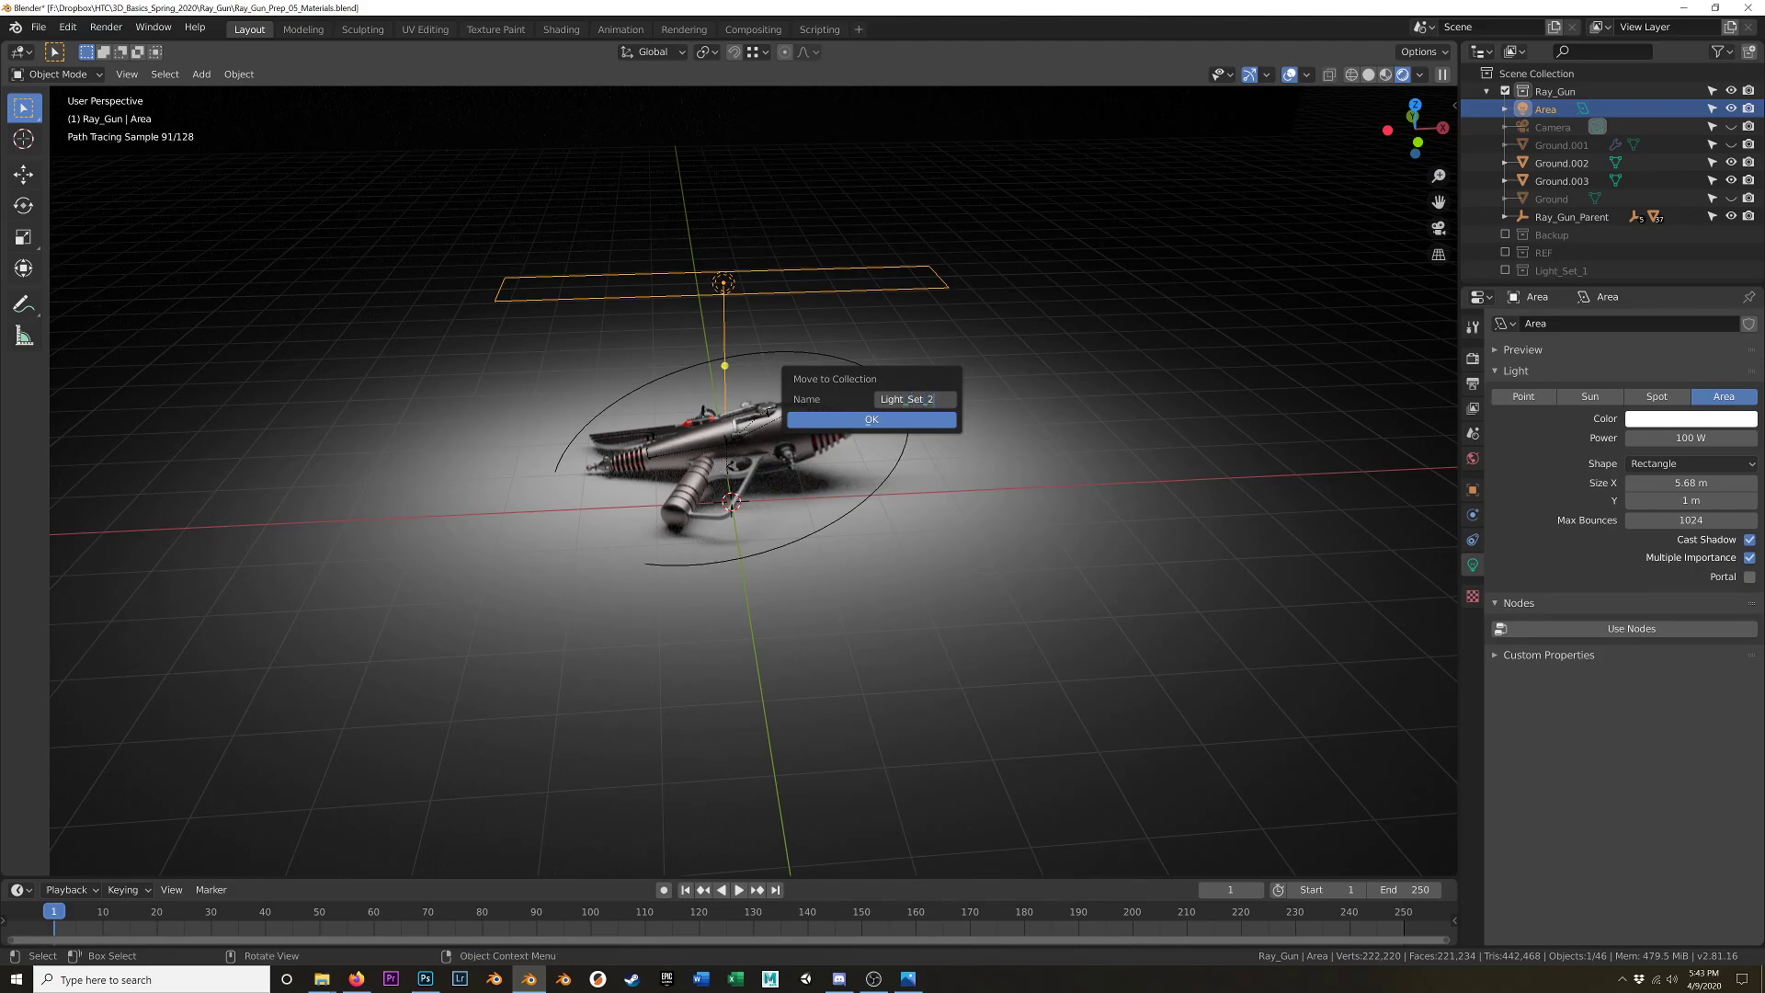
left_click(924, 420)
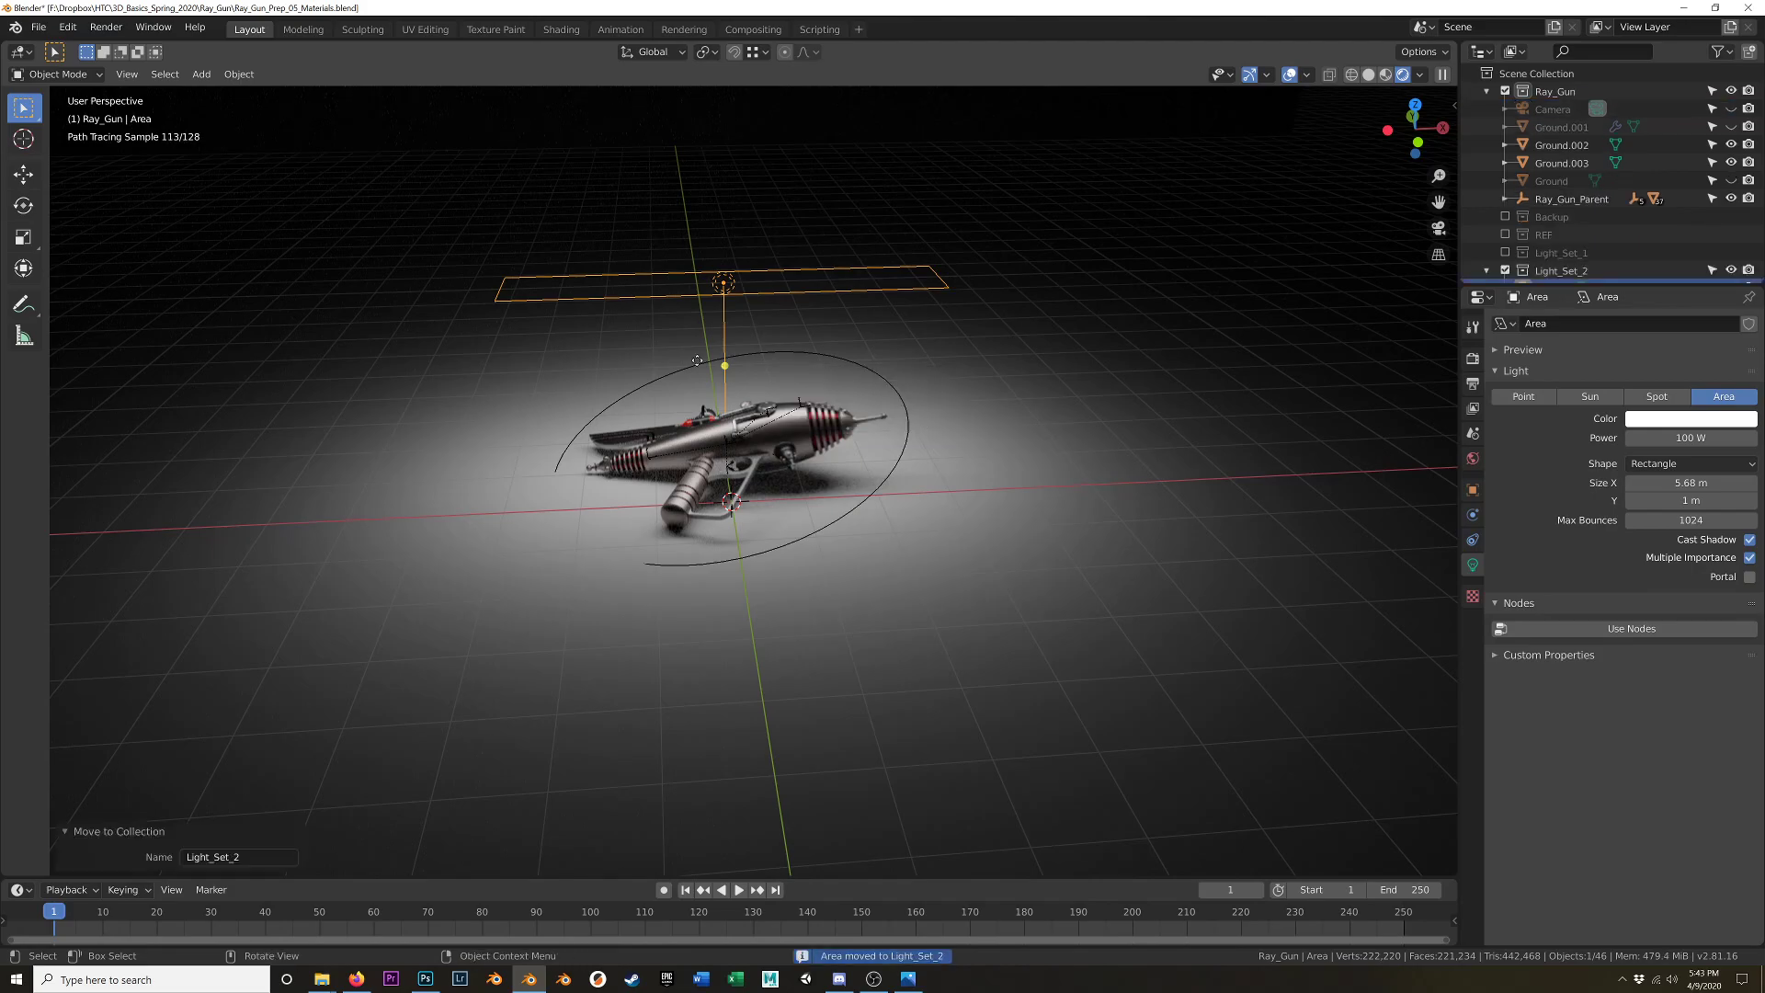
- Return the viewport to Material Preview and insert a LocRot keyframe on Ray_Gun_Parent at frame 1
key("z")
left_click(857, 620)
mouse_move(928, 375)
middle_mouse_down()
mouse_move(862, 389)
mouse_move(892, 395)
middle_mouse_up()
scroll(855, 400, "up", 1)
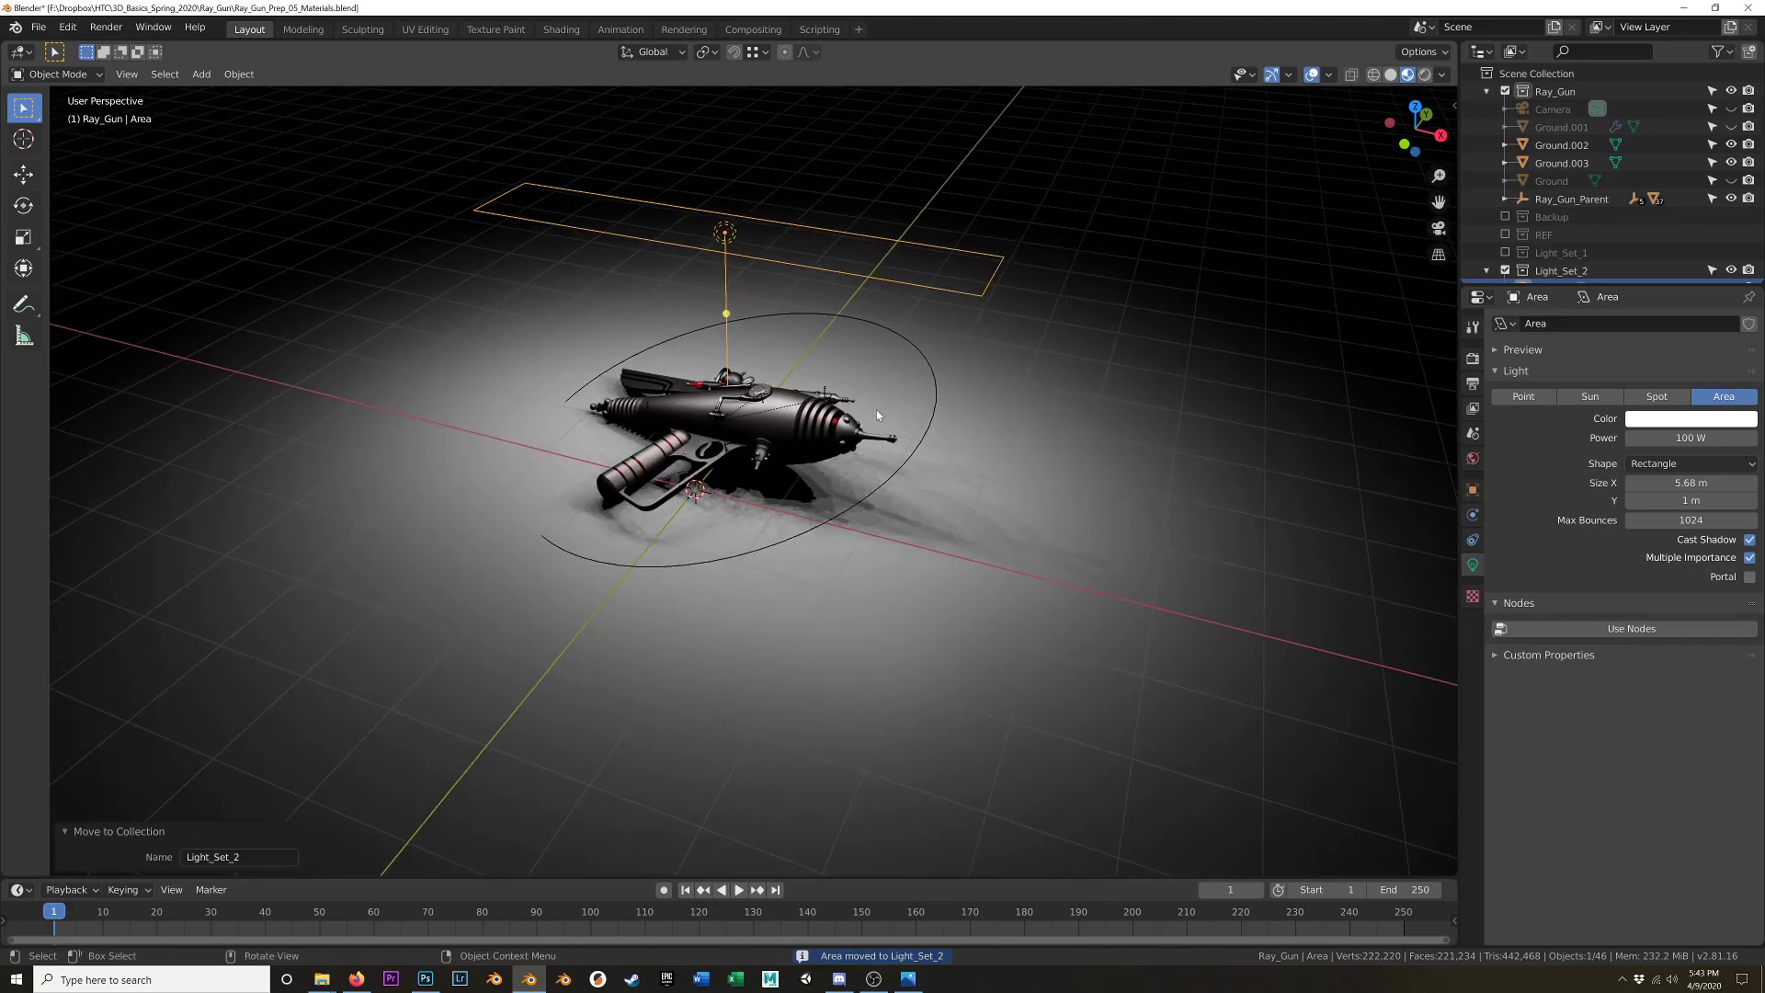
left_click(936, 399)
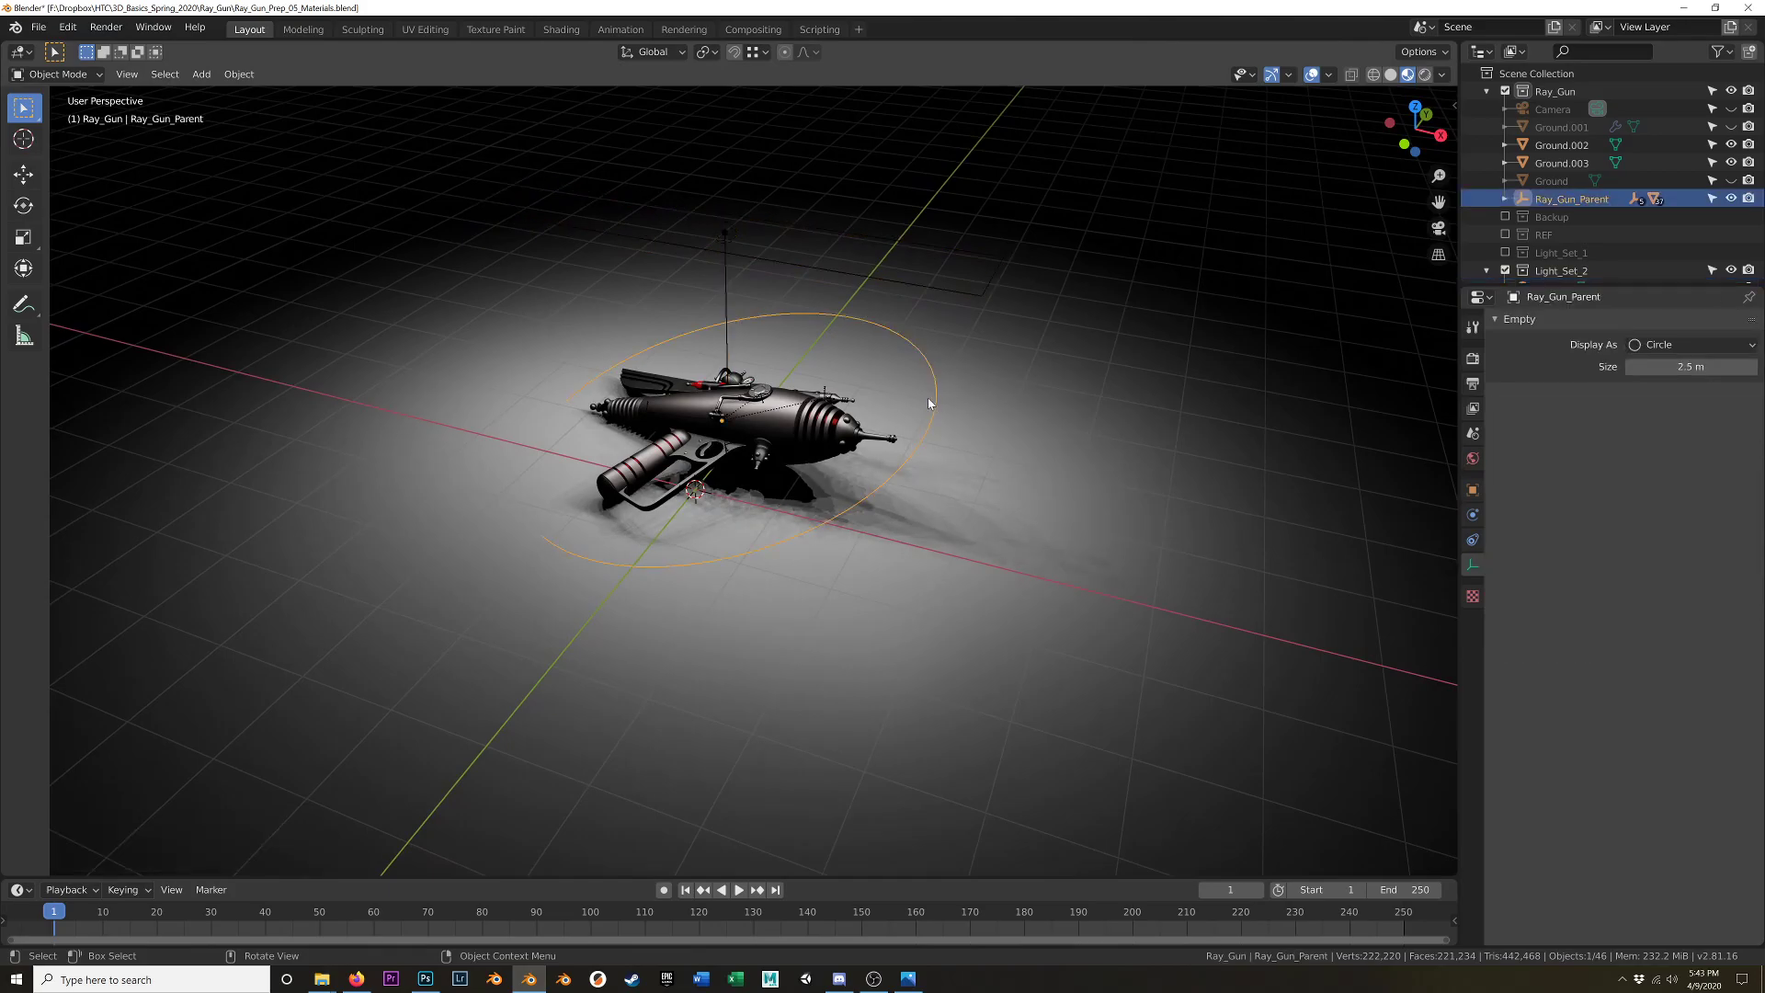
key("i")
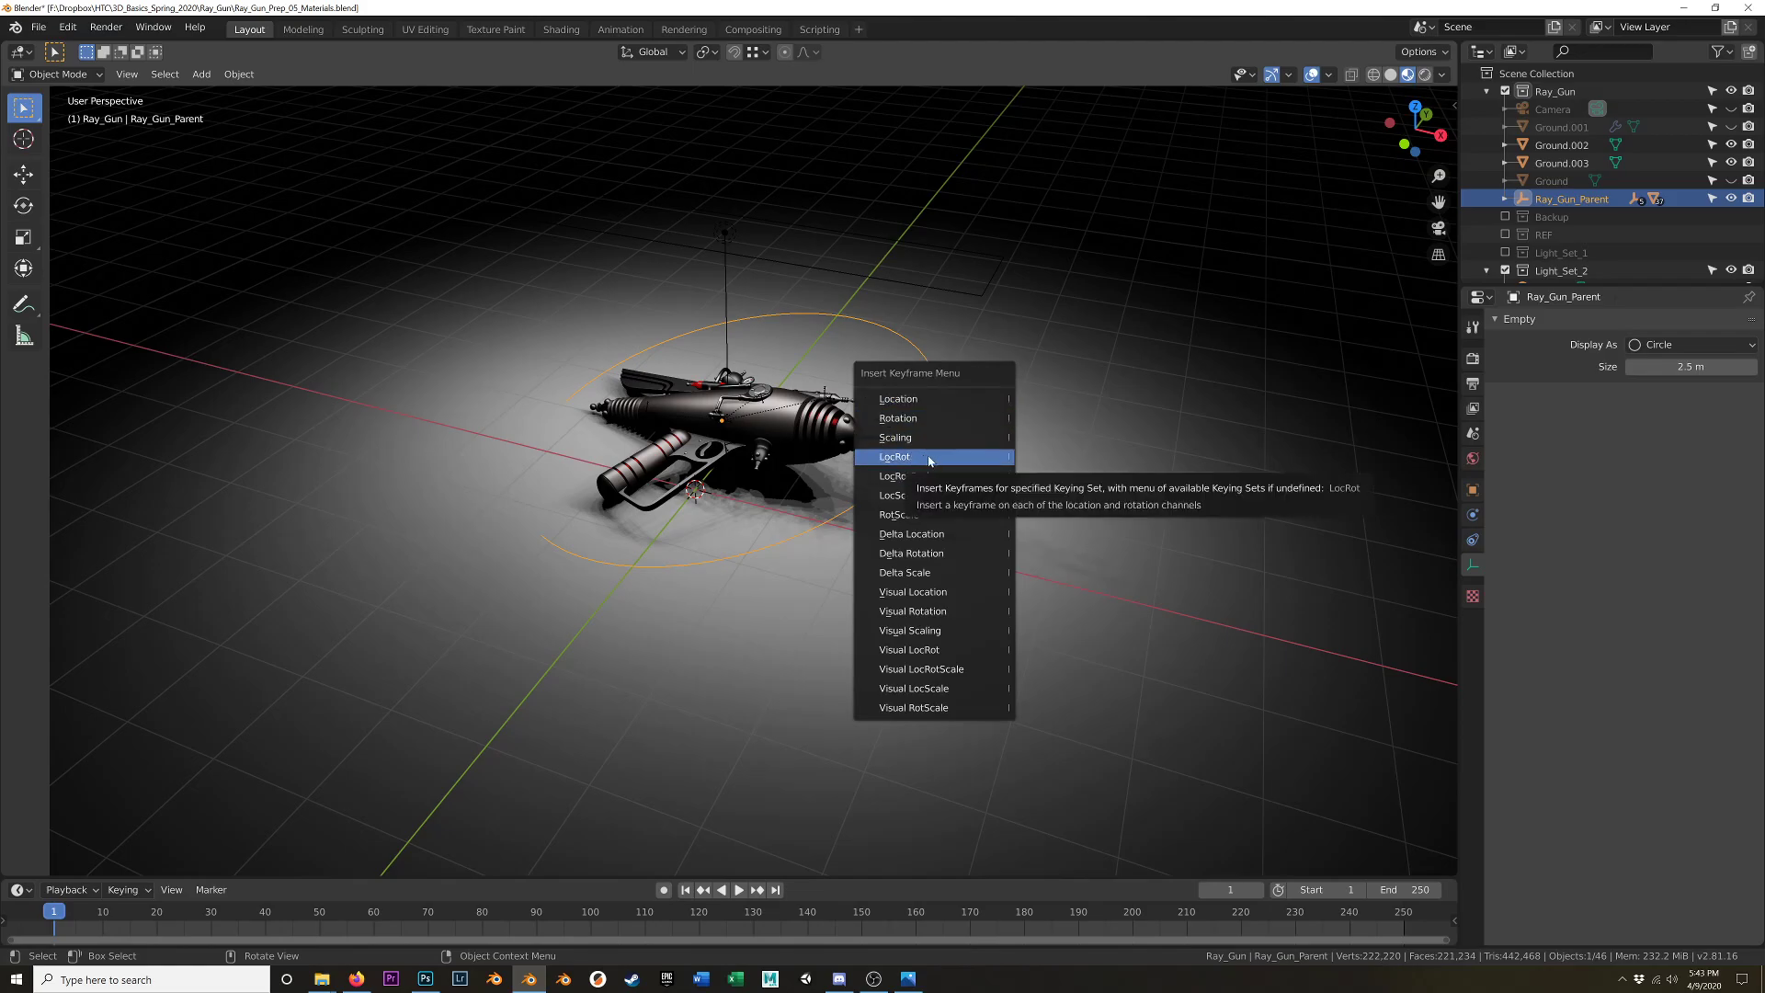
left_click(899, 457)
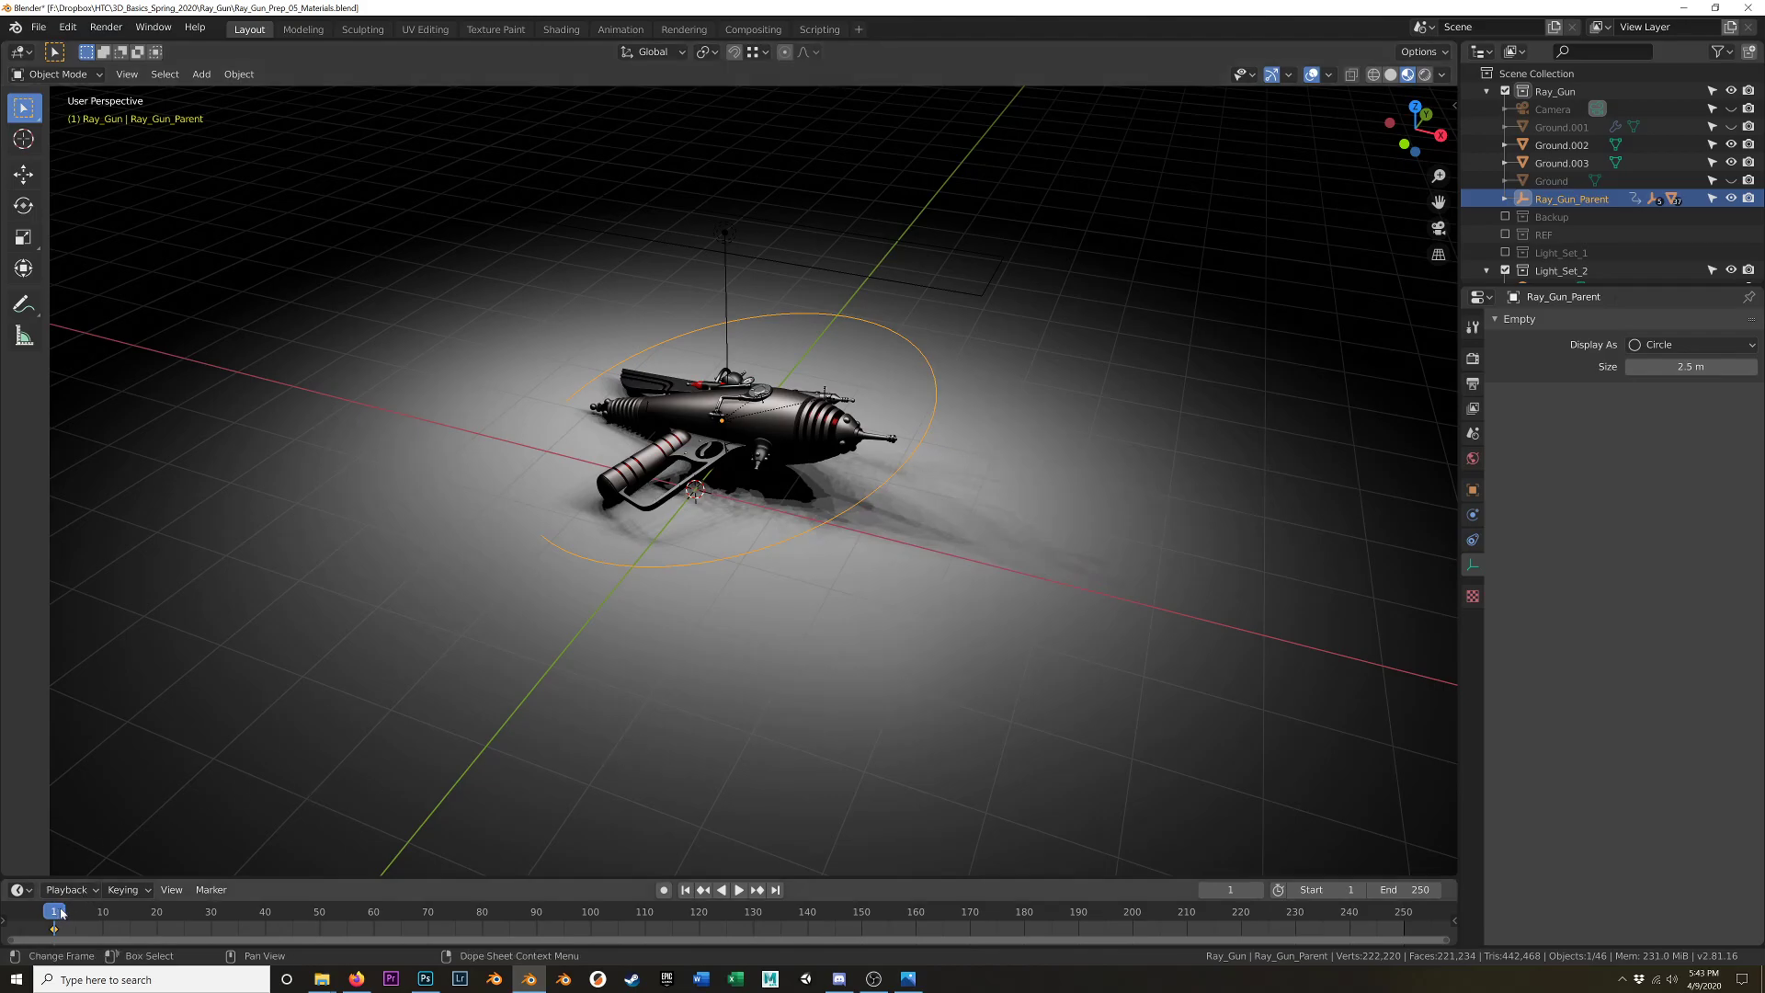
- At frame 10, clear the rotation of Ray_Gun_Parent and raise it 1.69 m along global Z
left_click(108, 915)
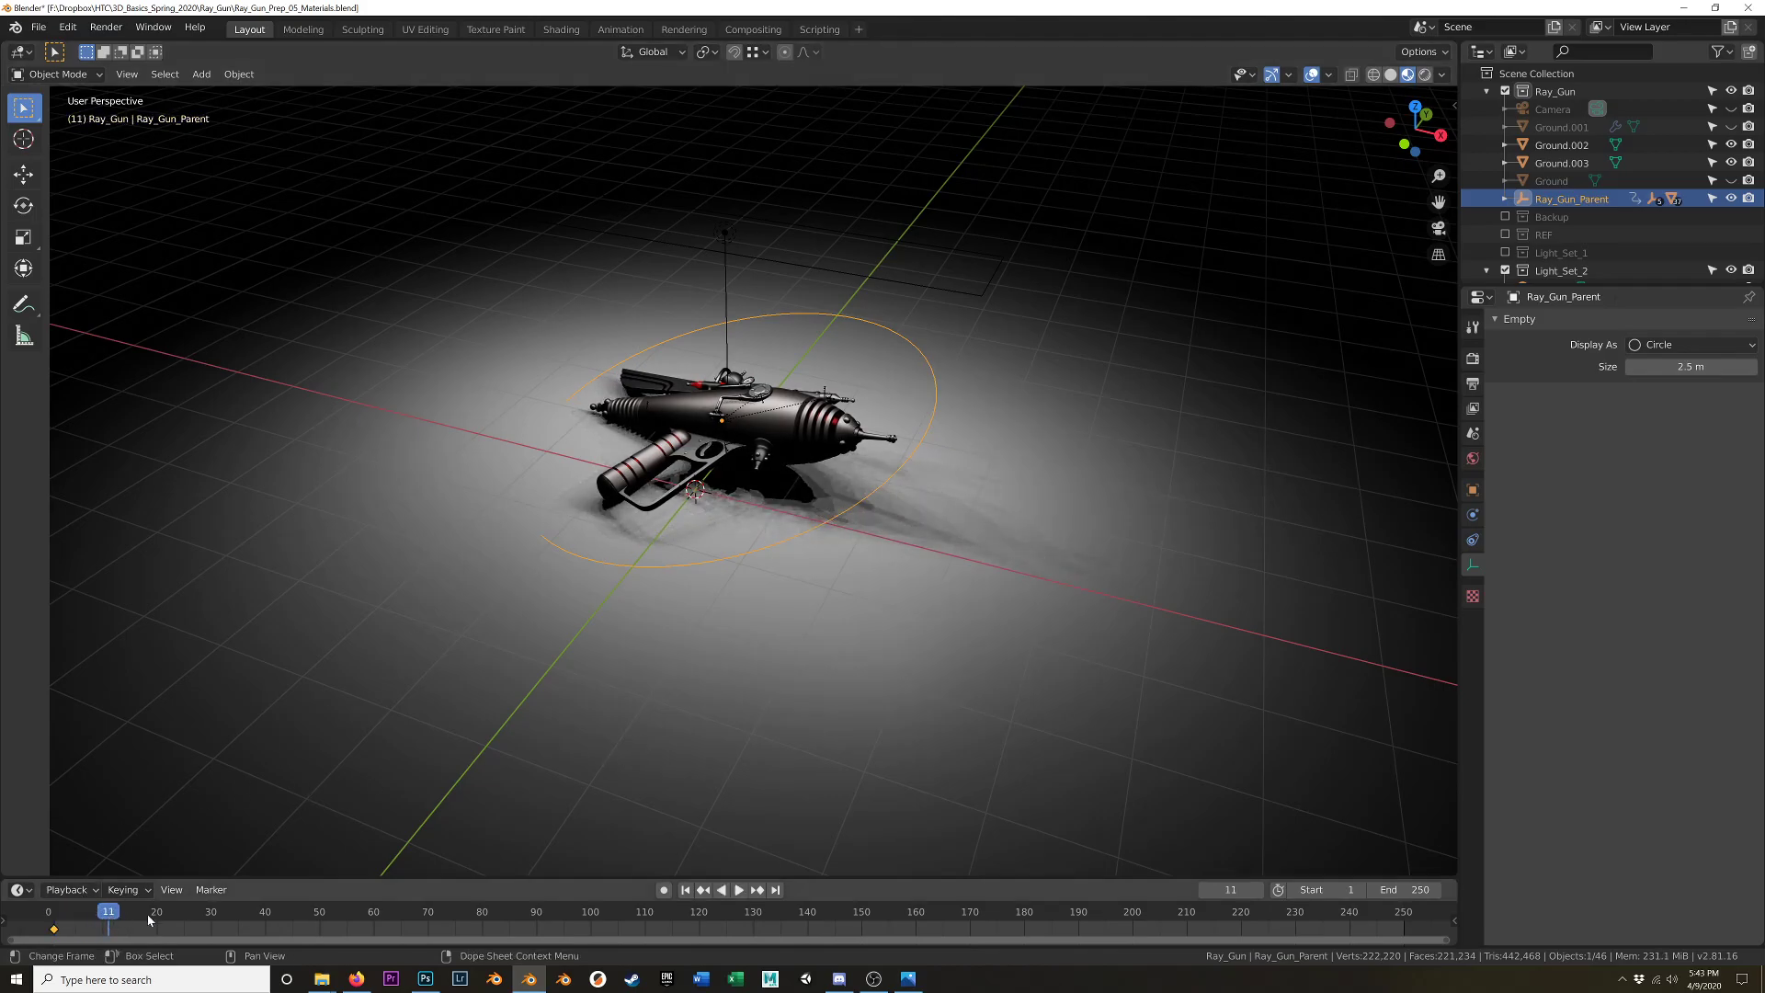
key("Left")
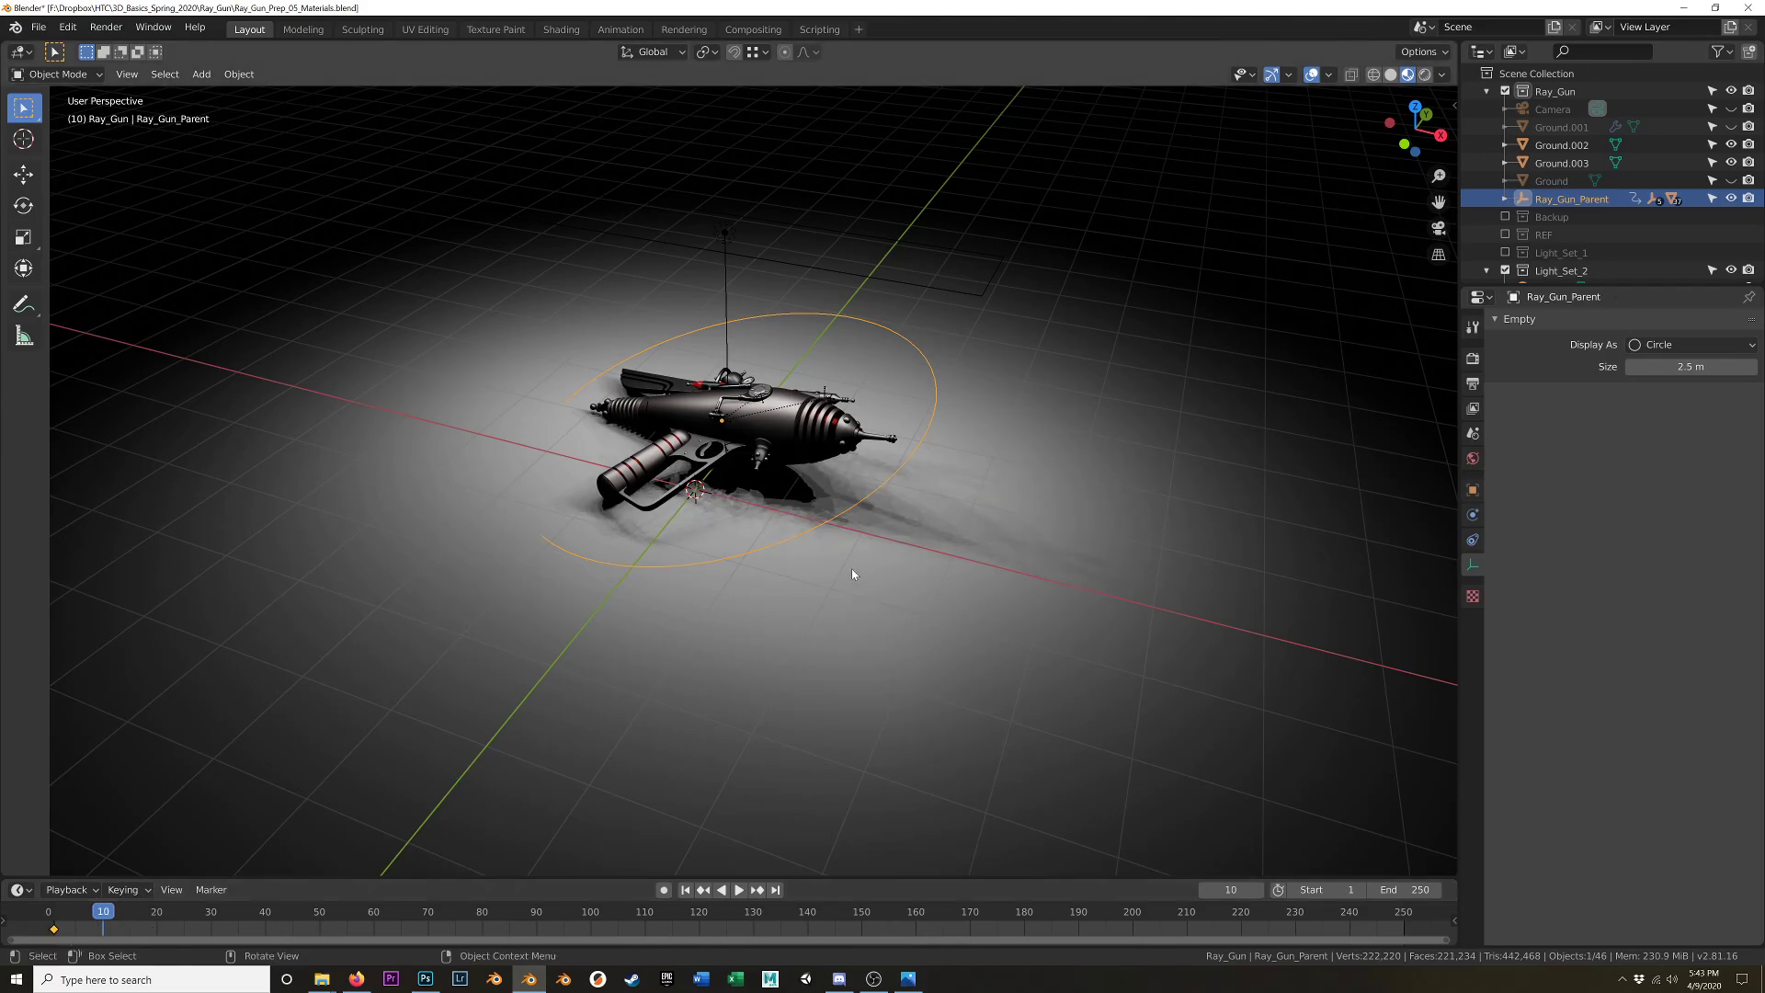
key("alt+r")
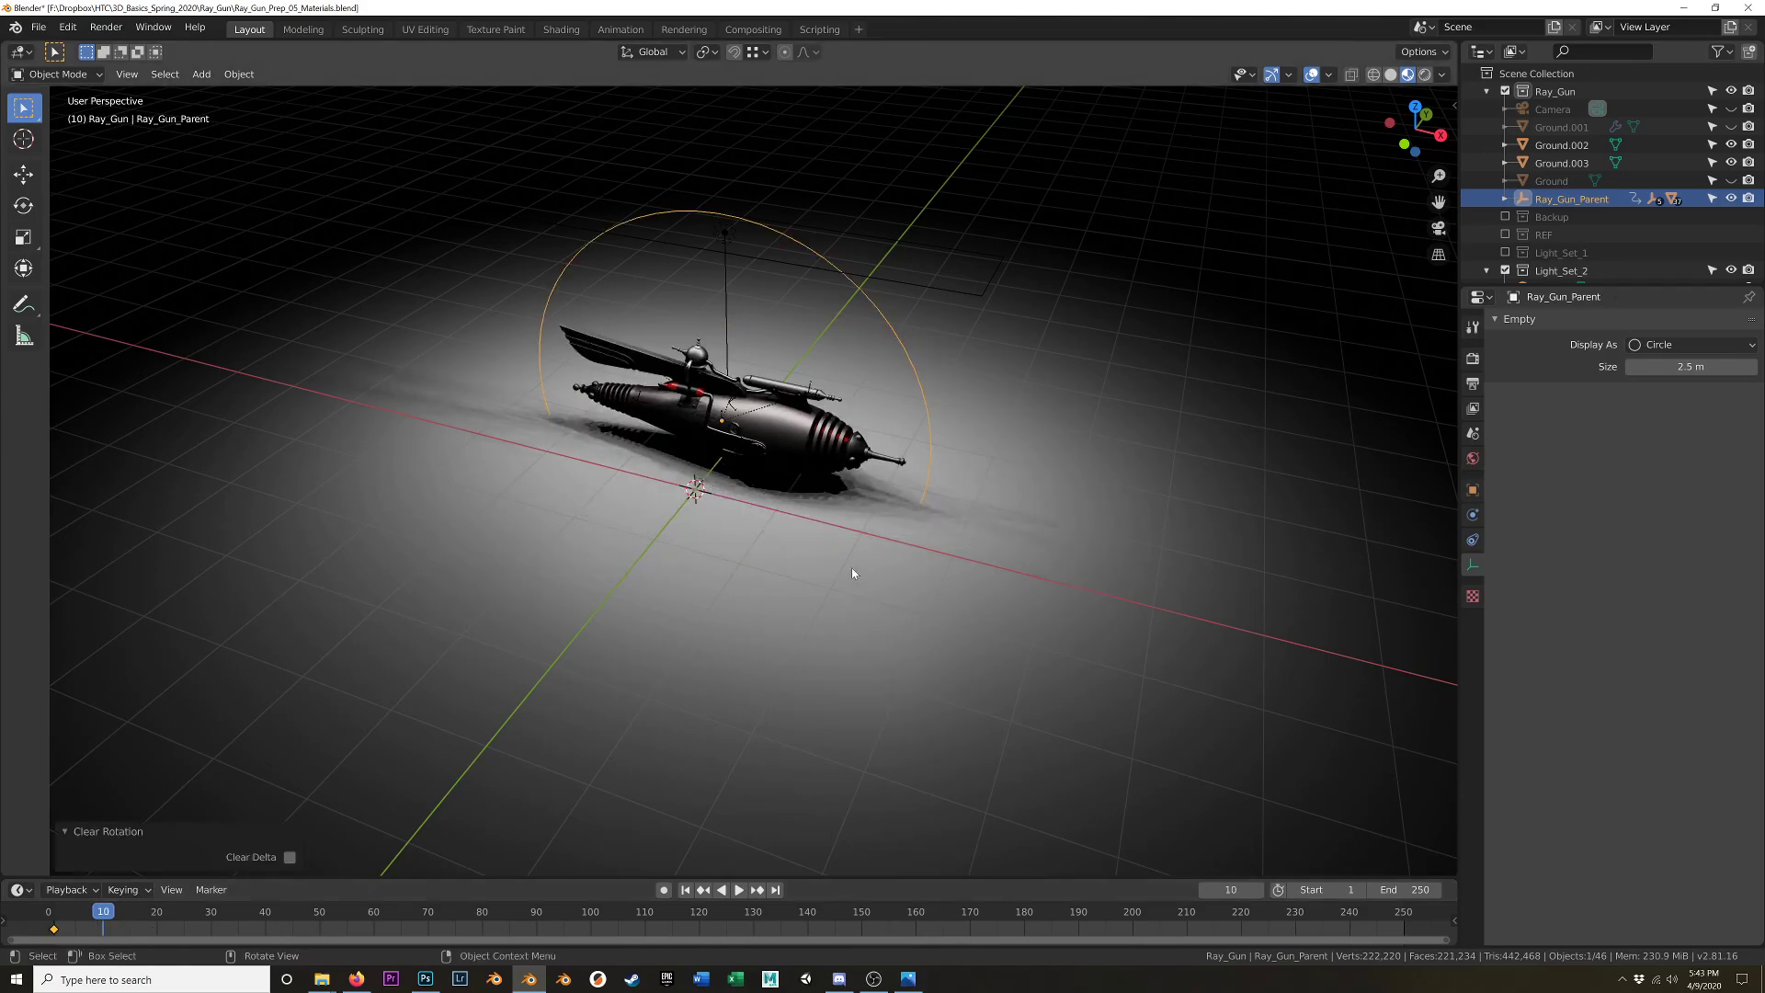
middle_click_drag(853, 572, 740, 636)
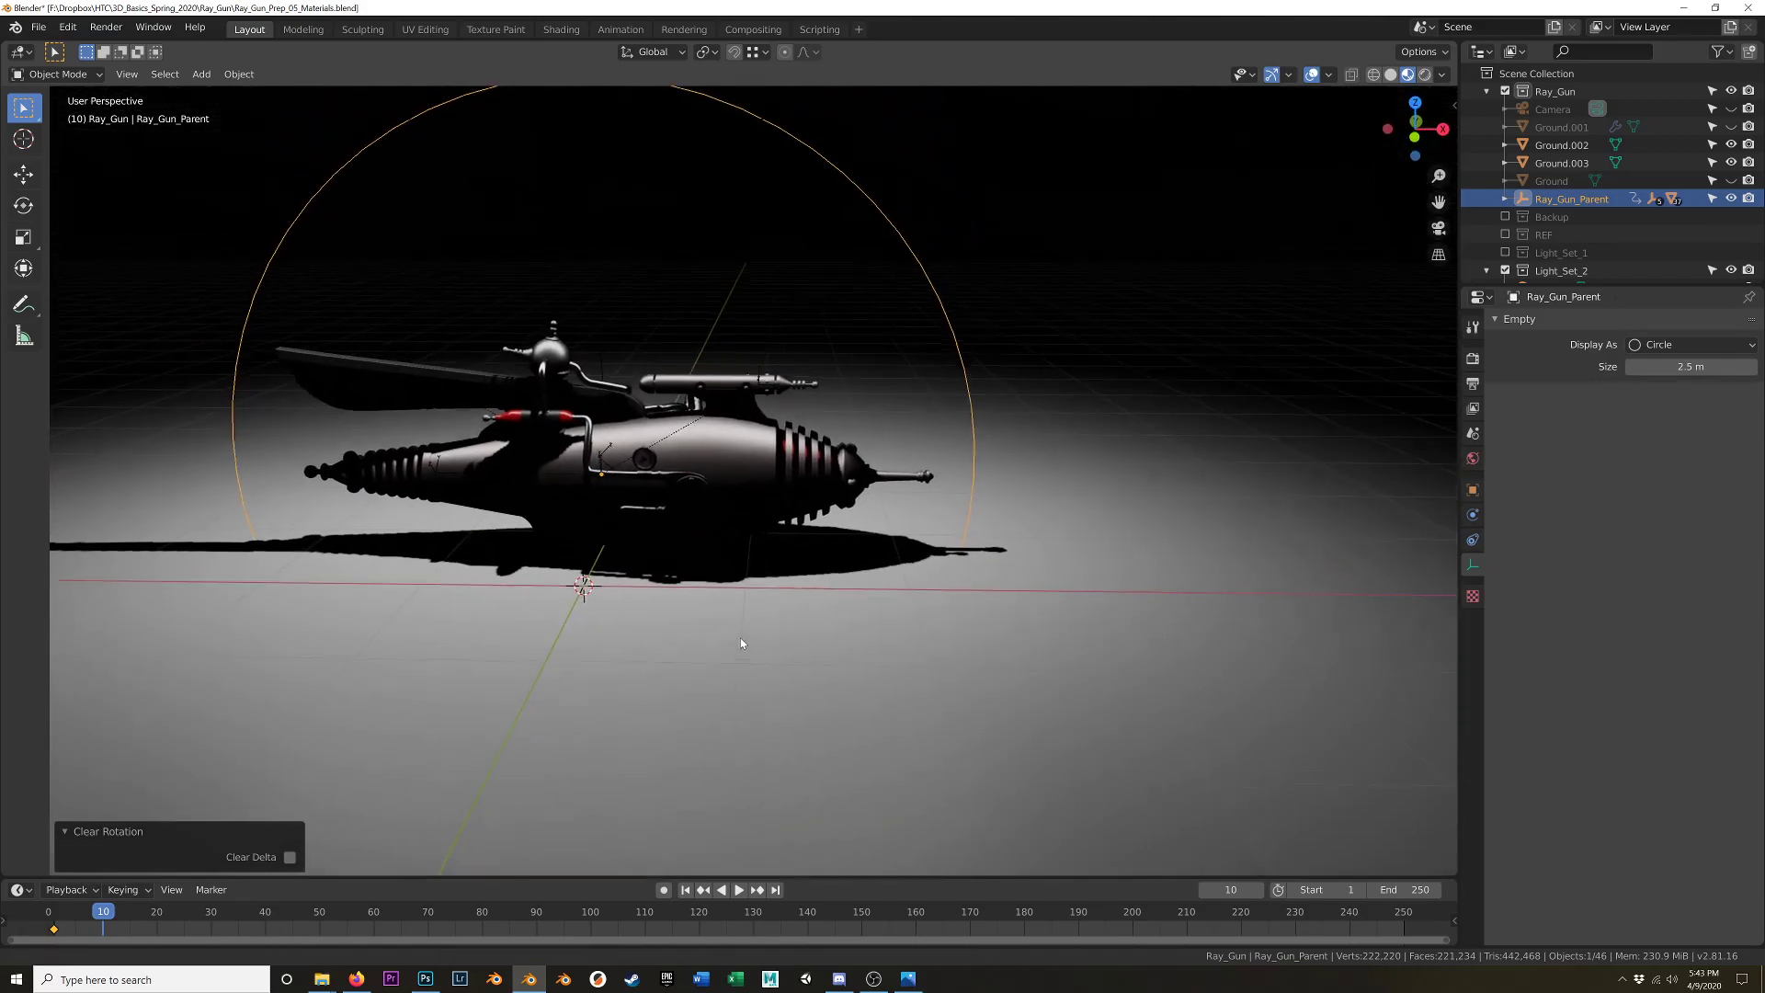
key("g")
key("z")
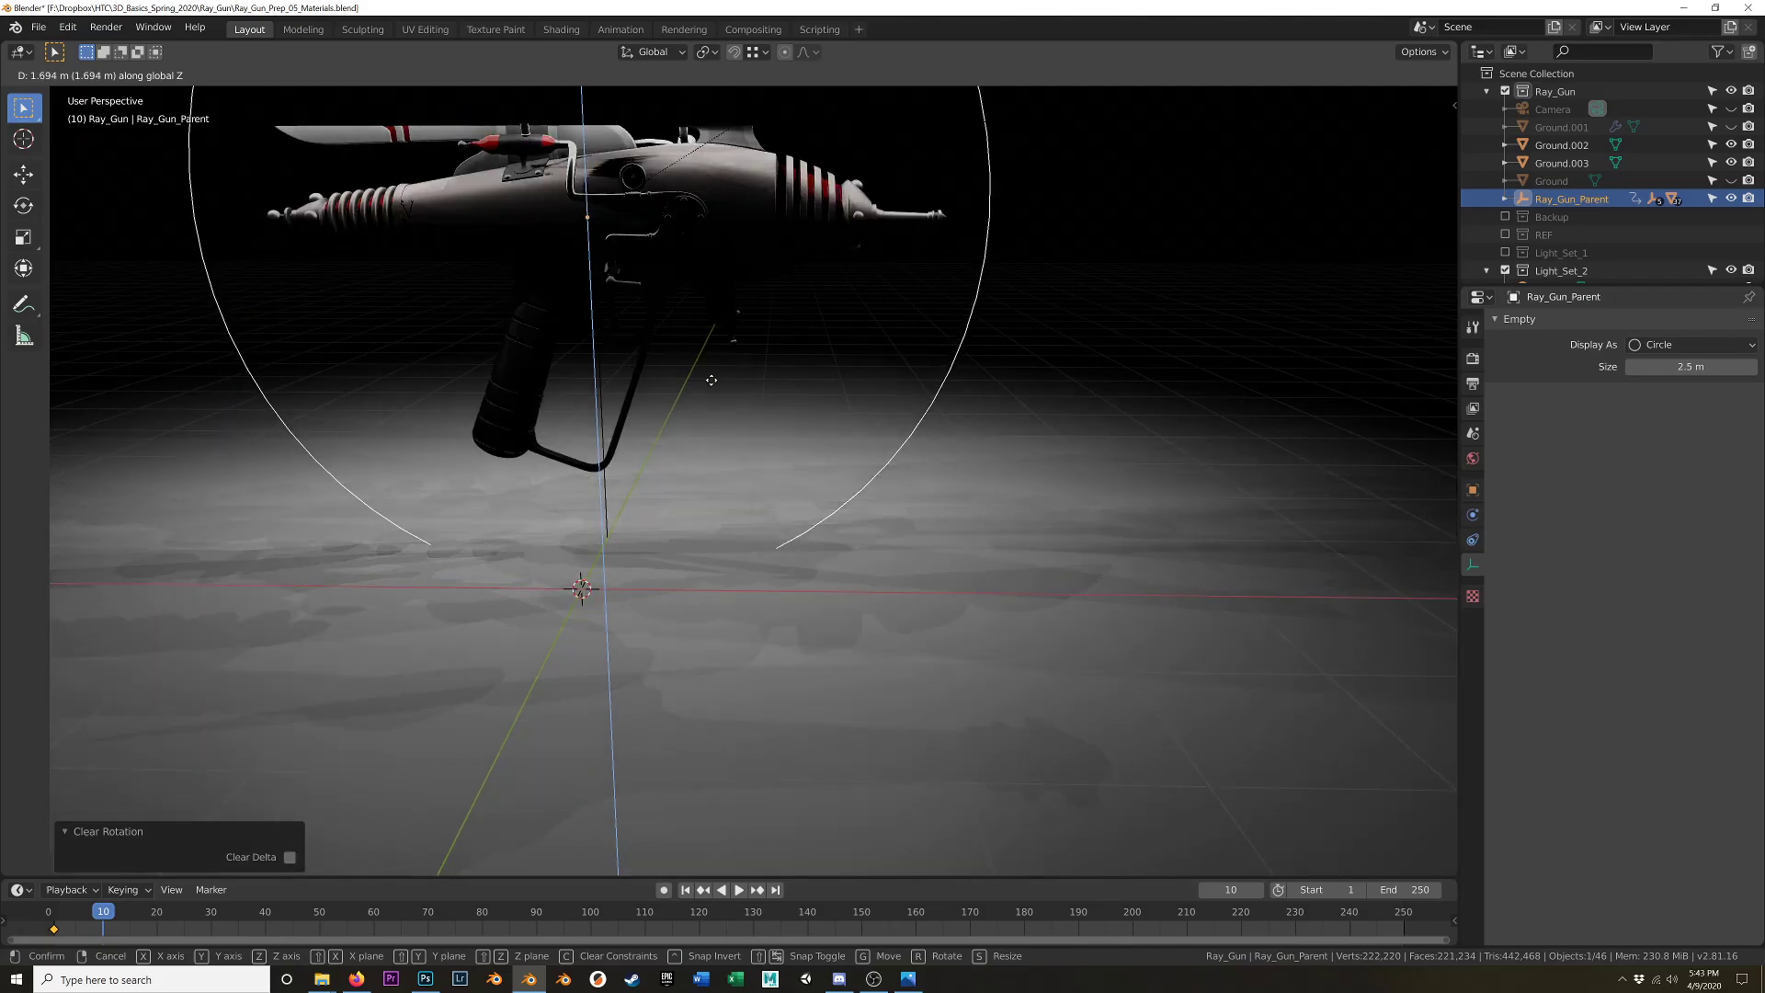
left_click(710, 380)
- Insert a LocRot keyframe on Ray_Gun_Parent at frame 10
key("i")
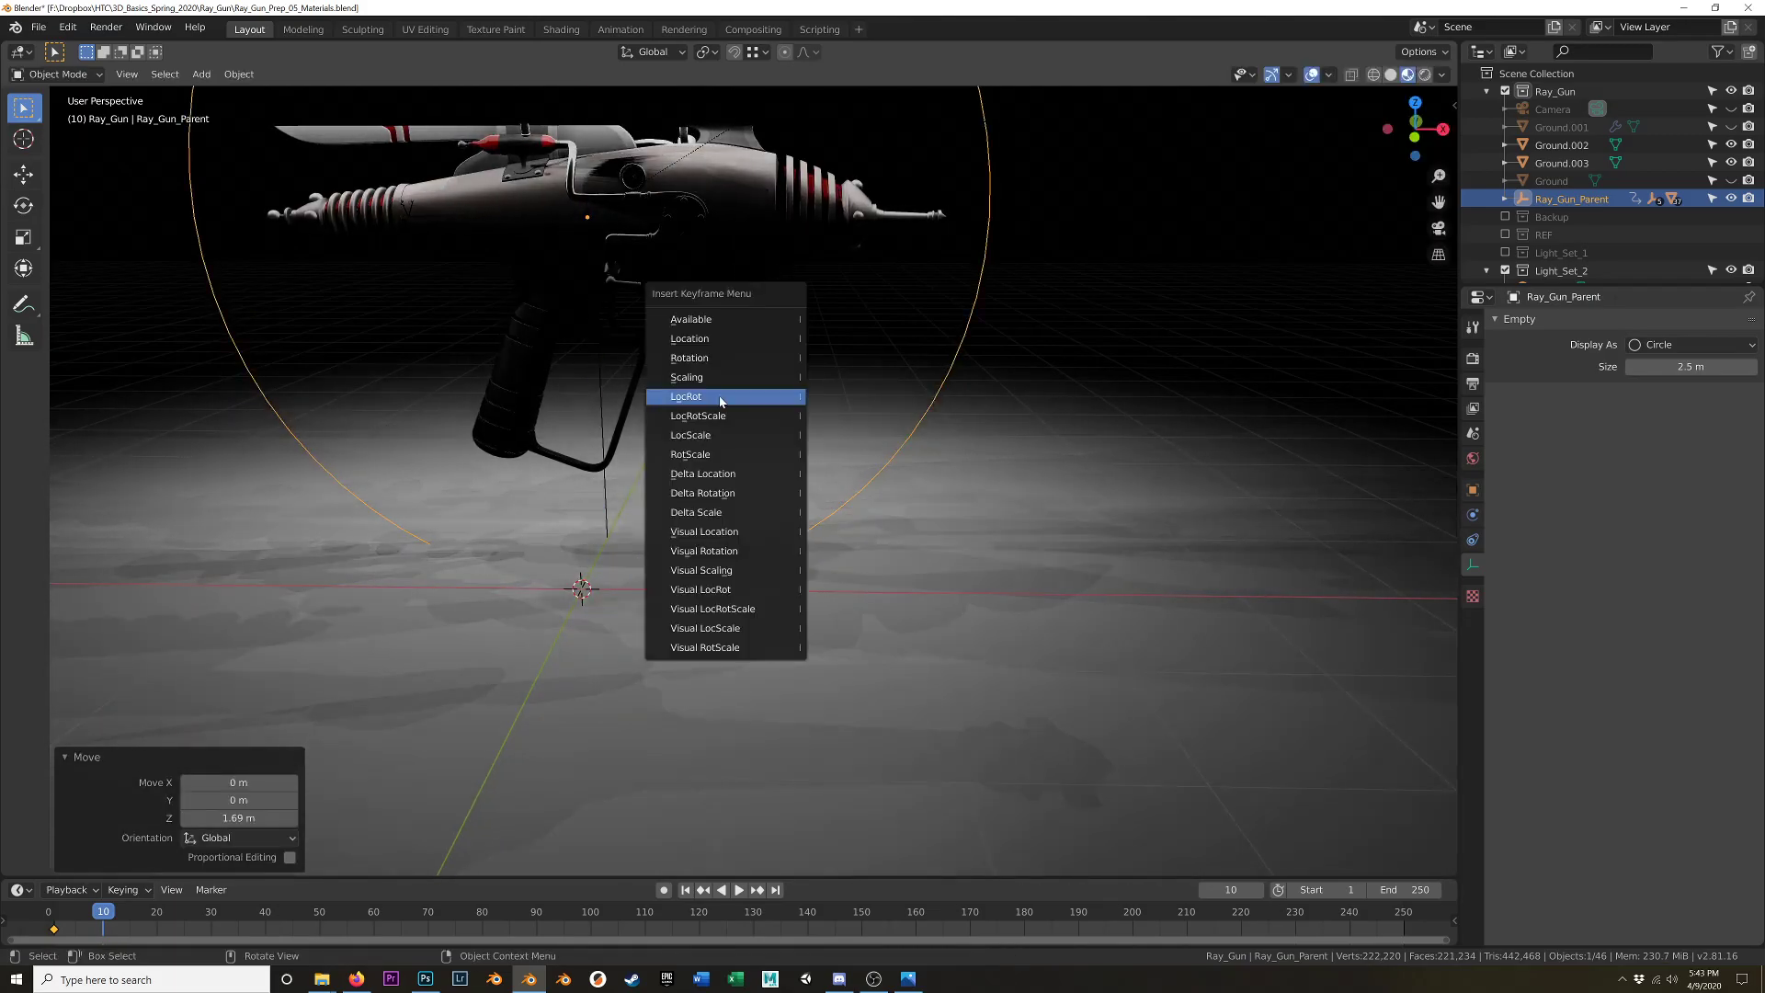
left_click(720, 401)
middle_click_drag(569, 531, 730, 551)
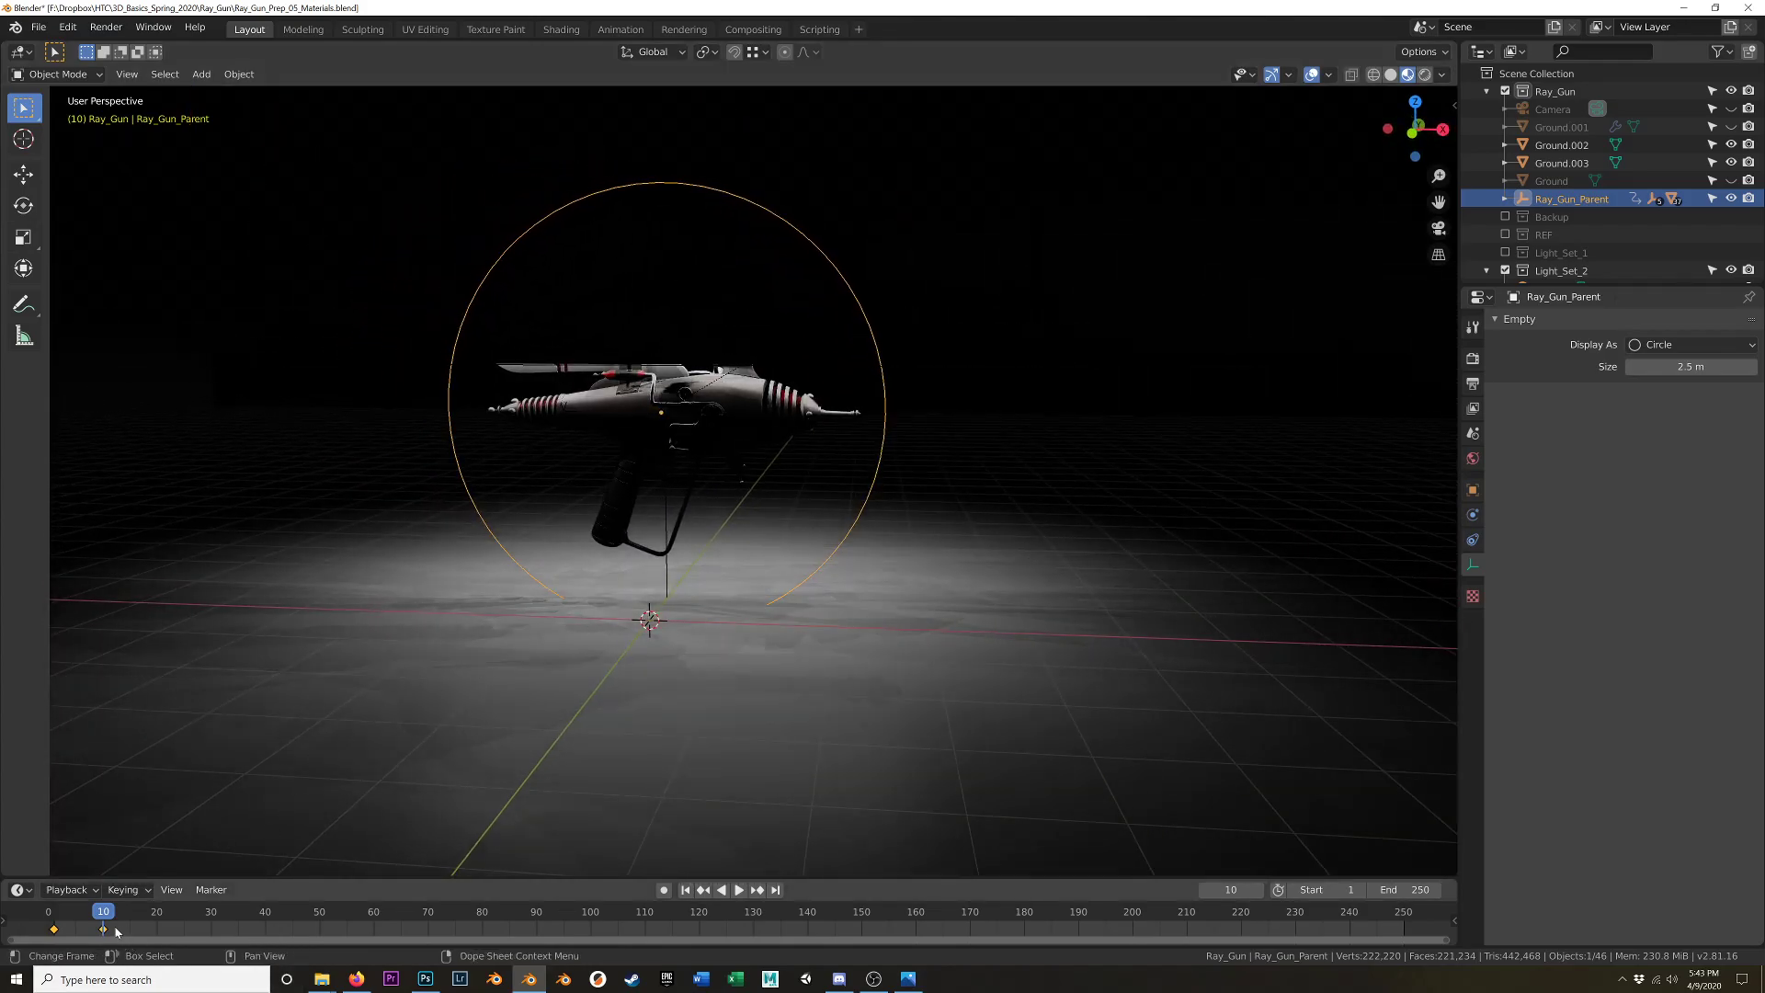
mouse_move(104, 913)
left_mouse_down()
mouse_move(51, 913)
mouse_move(121, 915)
mouse_move(104, 913)
left_mouse_up()
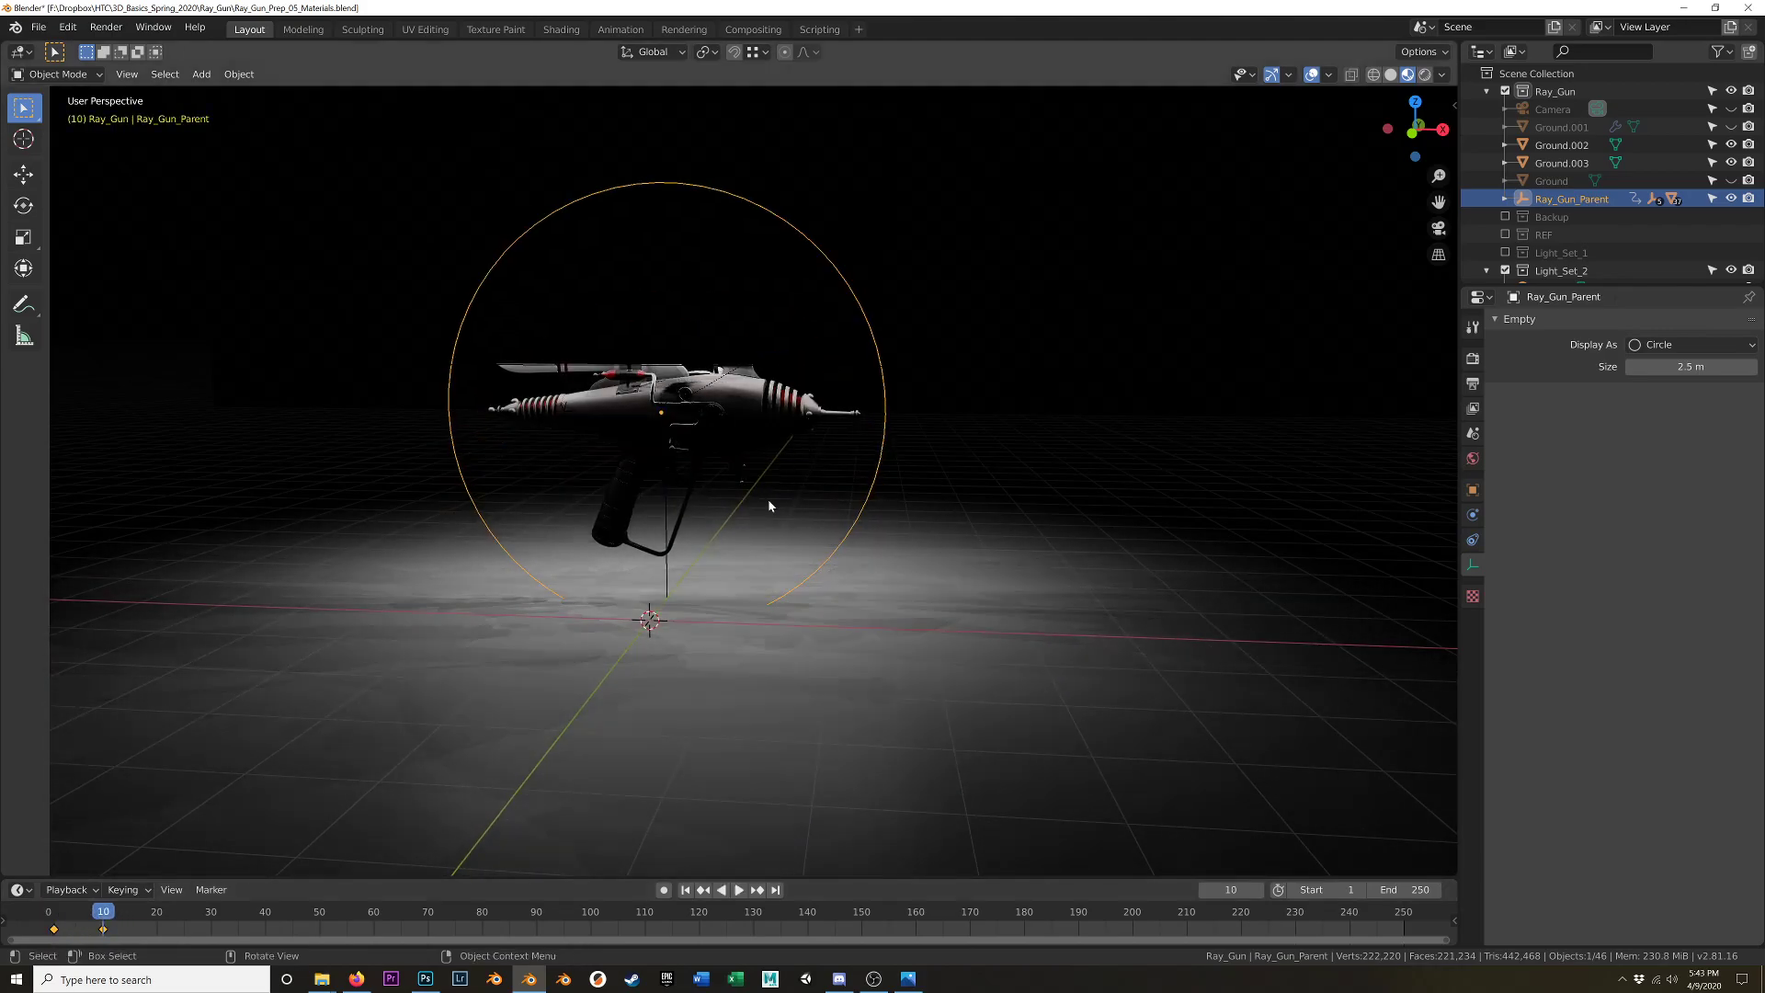
- Select the area light in Light_Set_2 and raise it 1.71 m along global Z above the upright ray gun
middle_click_drag(771, 488, 775, 603)
scroll(734, 526, "up", 3)
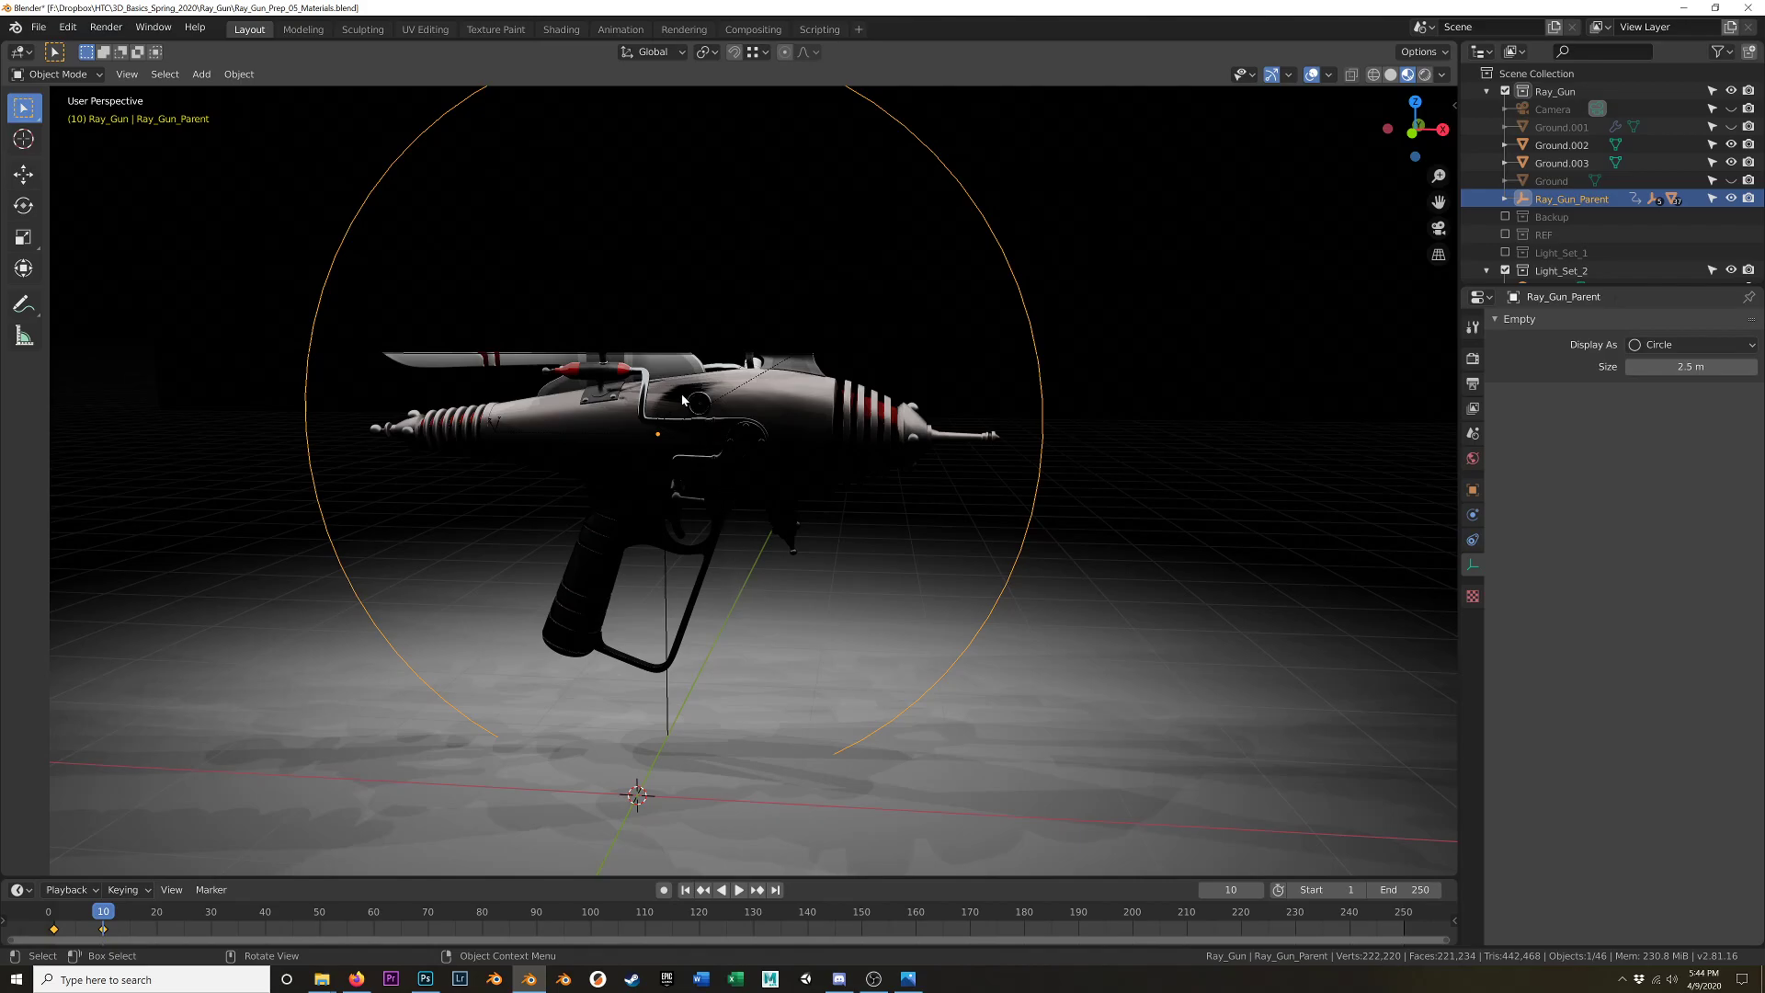
scroll(687, 397, "up", 2)
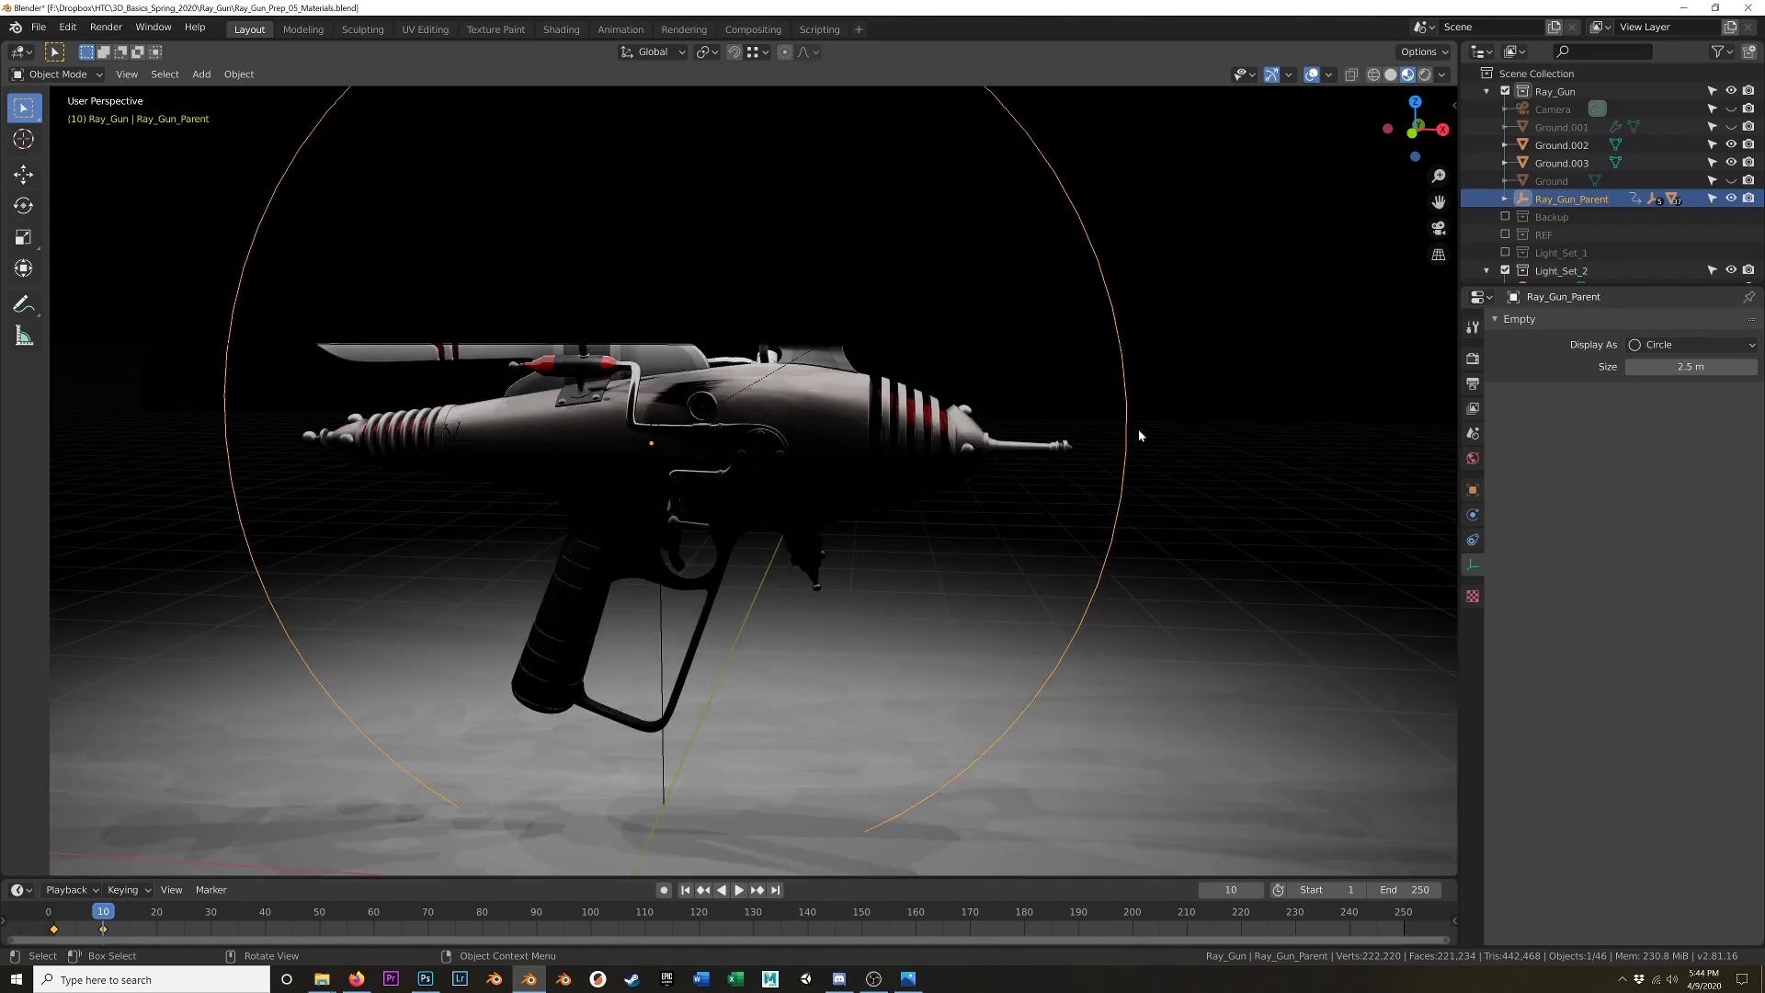
scroll(1563, 184, "down", 1)
left_click(1545, 267)
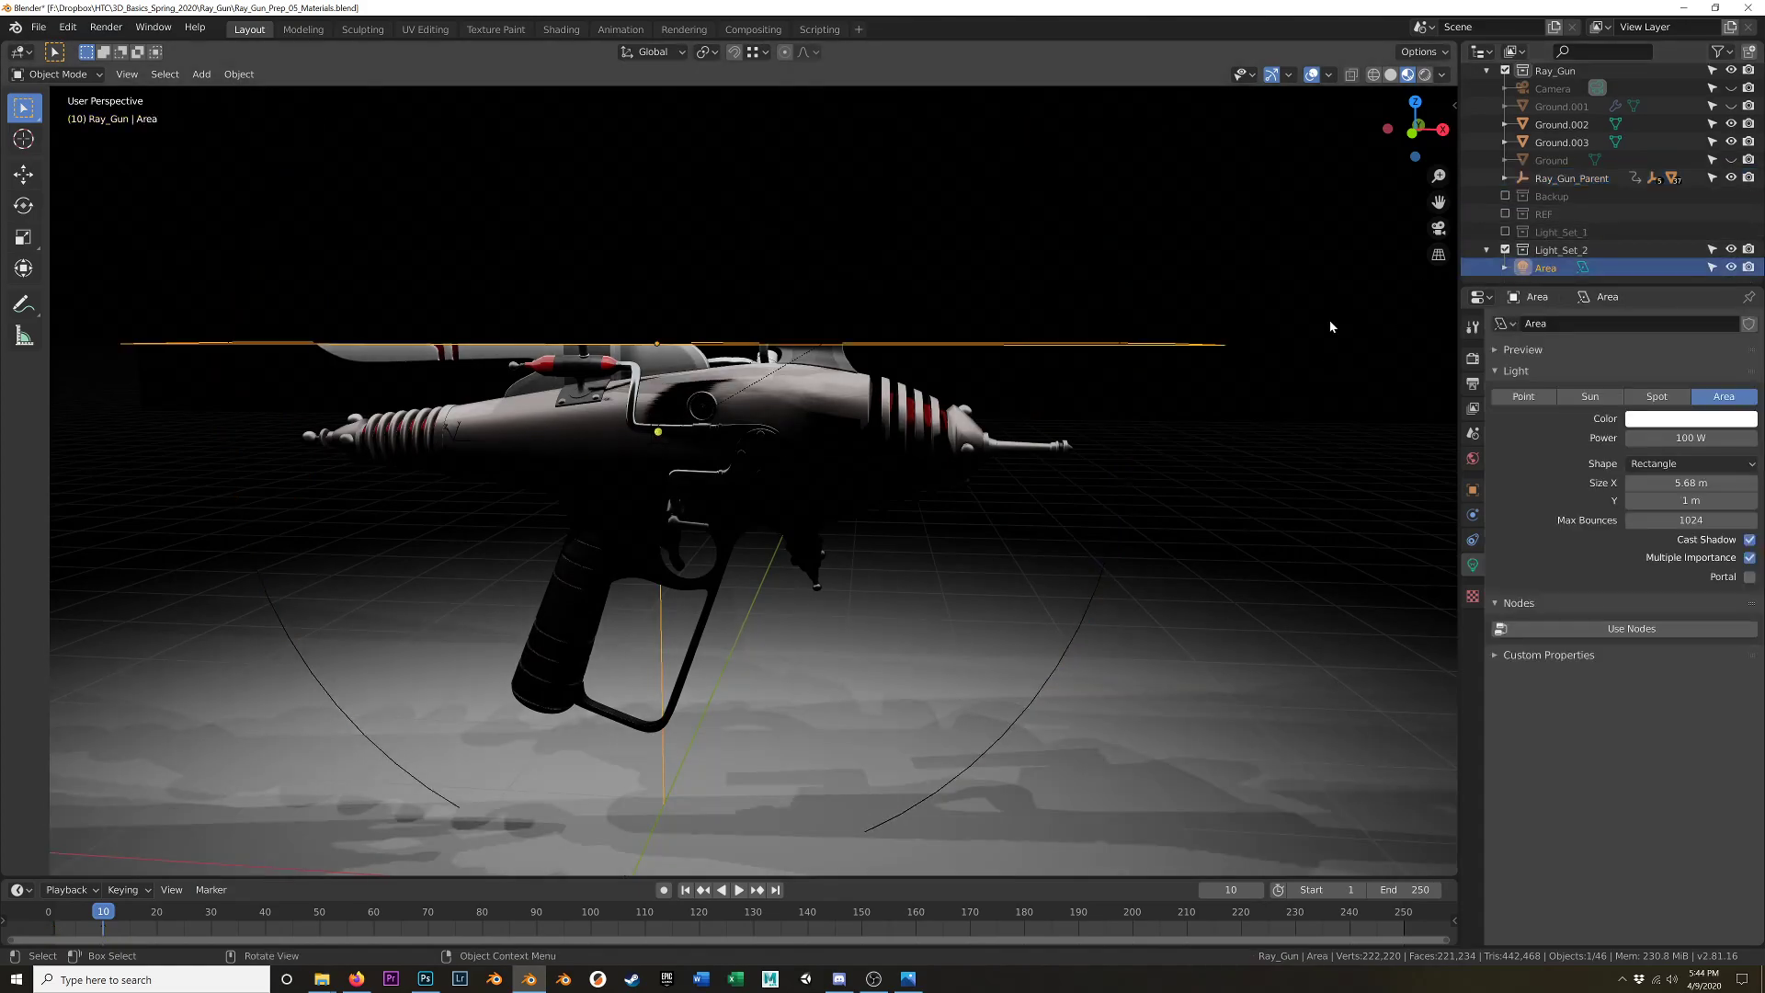
key("g")
key("z")
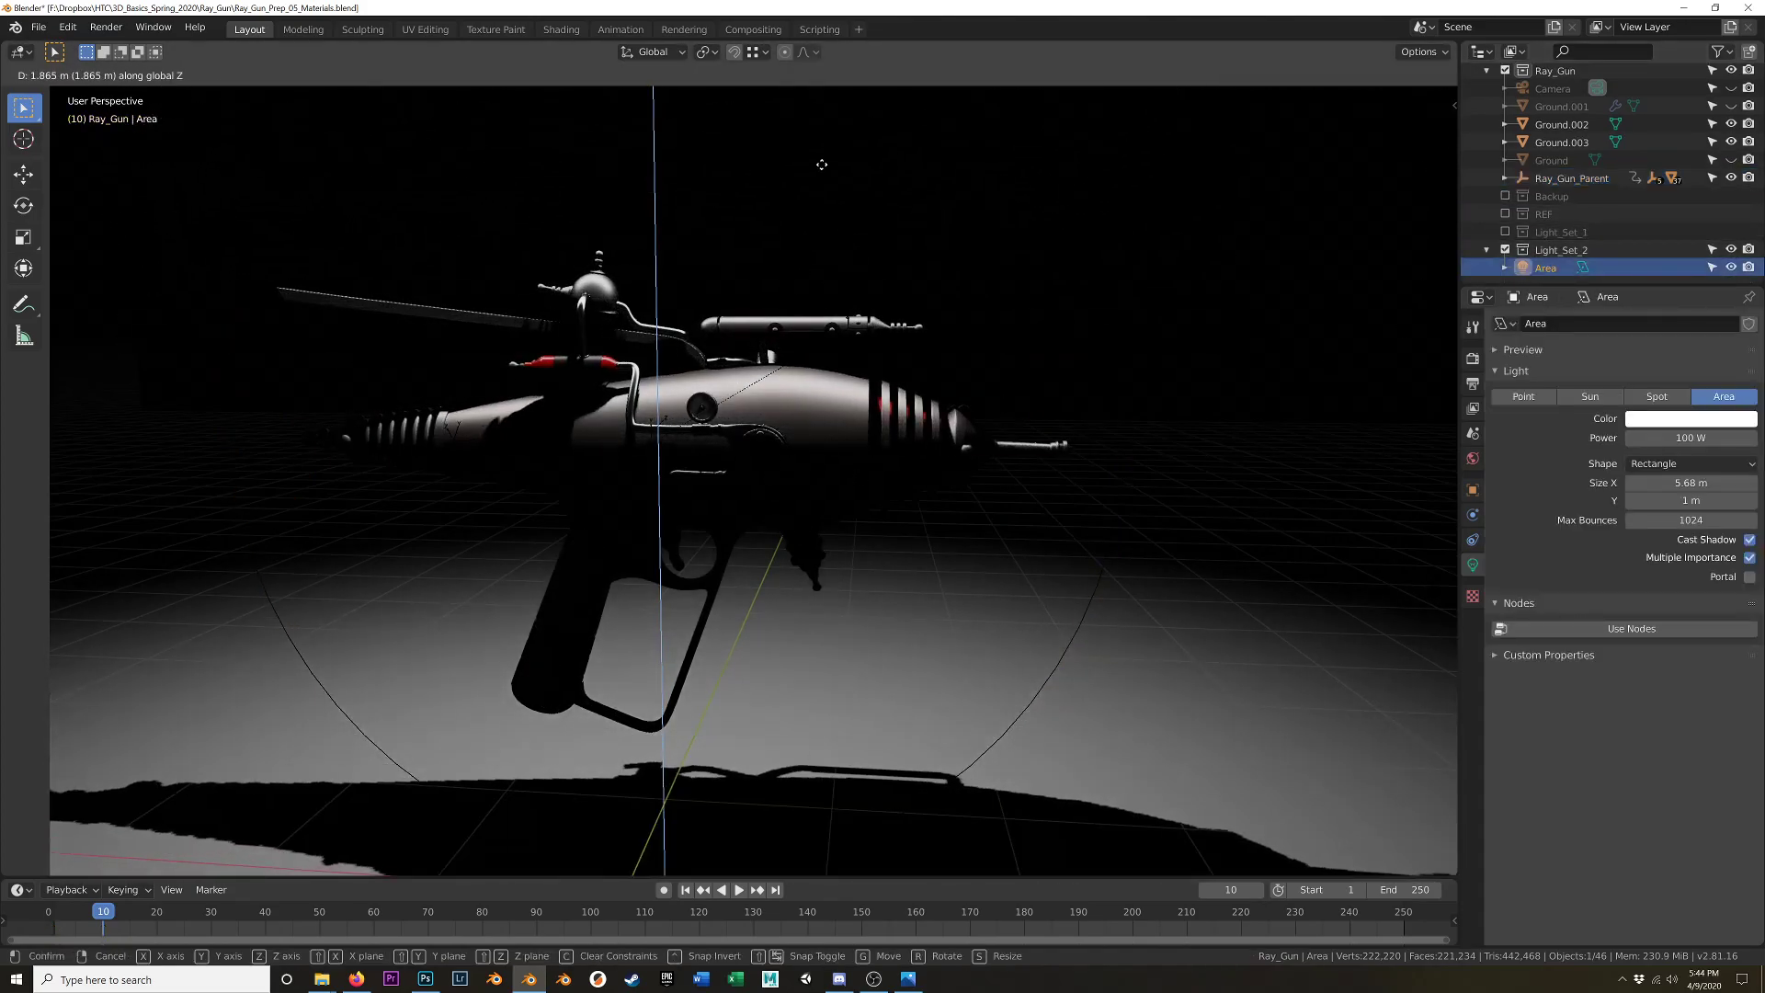
left_click(822, 189)
middle_click_drag(843, 283, 851, 380, "shift")
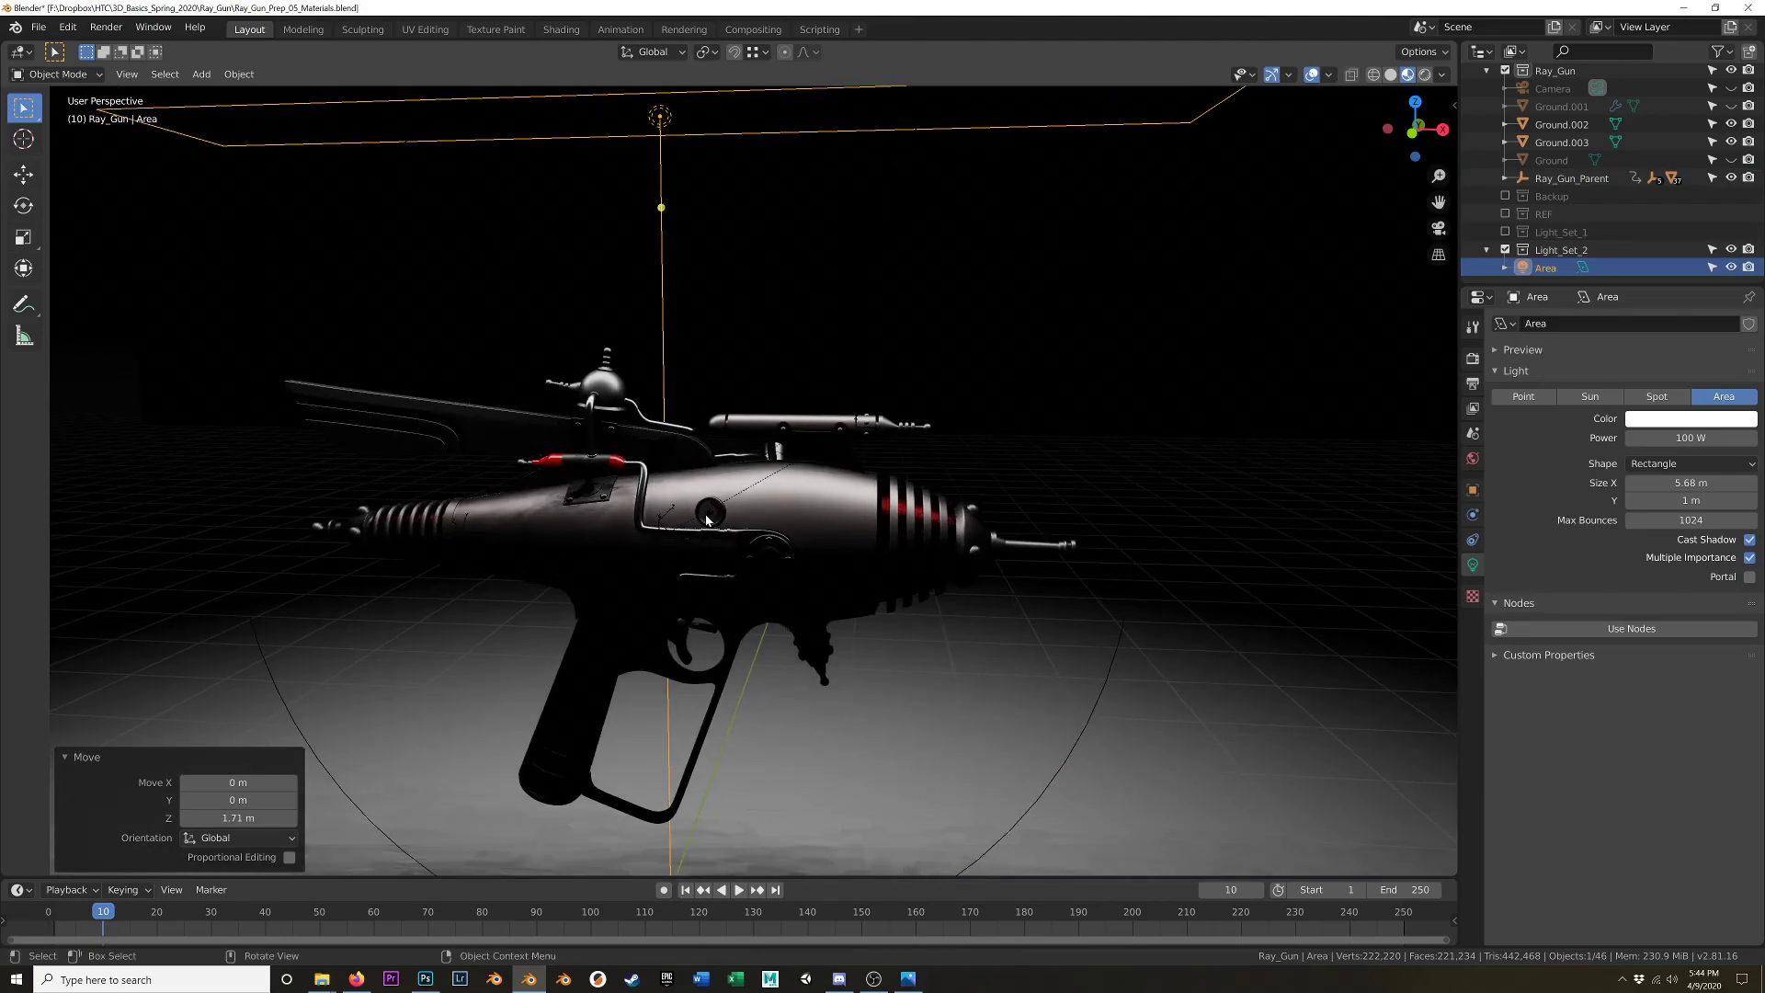
- Set the Y size of the rectangular area light above the ray gun to 3 m
middle_click_drag(711, 479, 636, 472)
left_click_drag(1689, 502, 1757, 502)
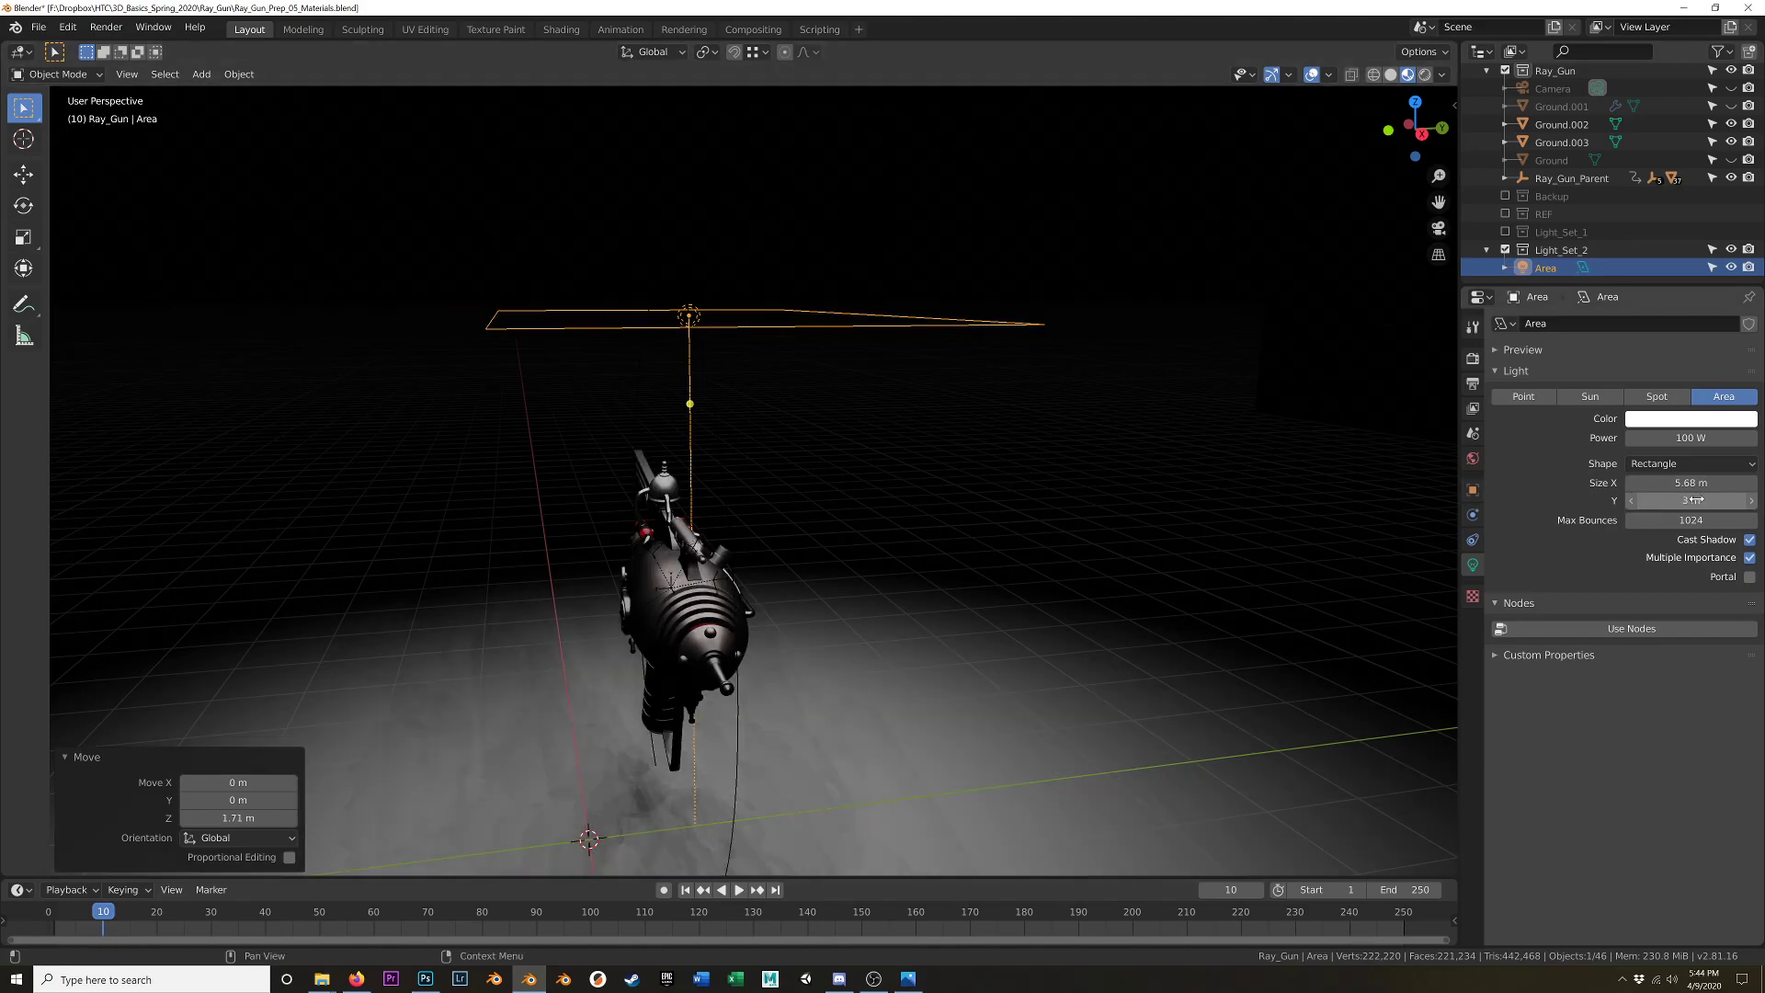
type("3")
key("Return")
middle_click_drag(1072, 550, 1085, 541)
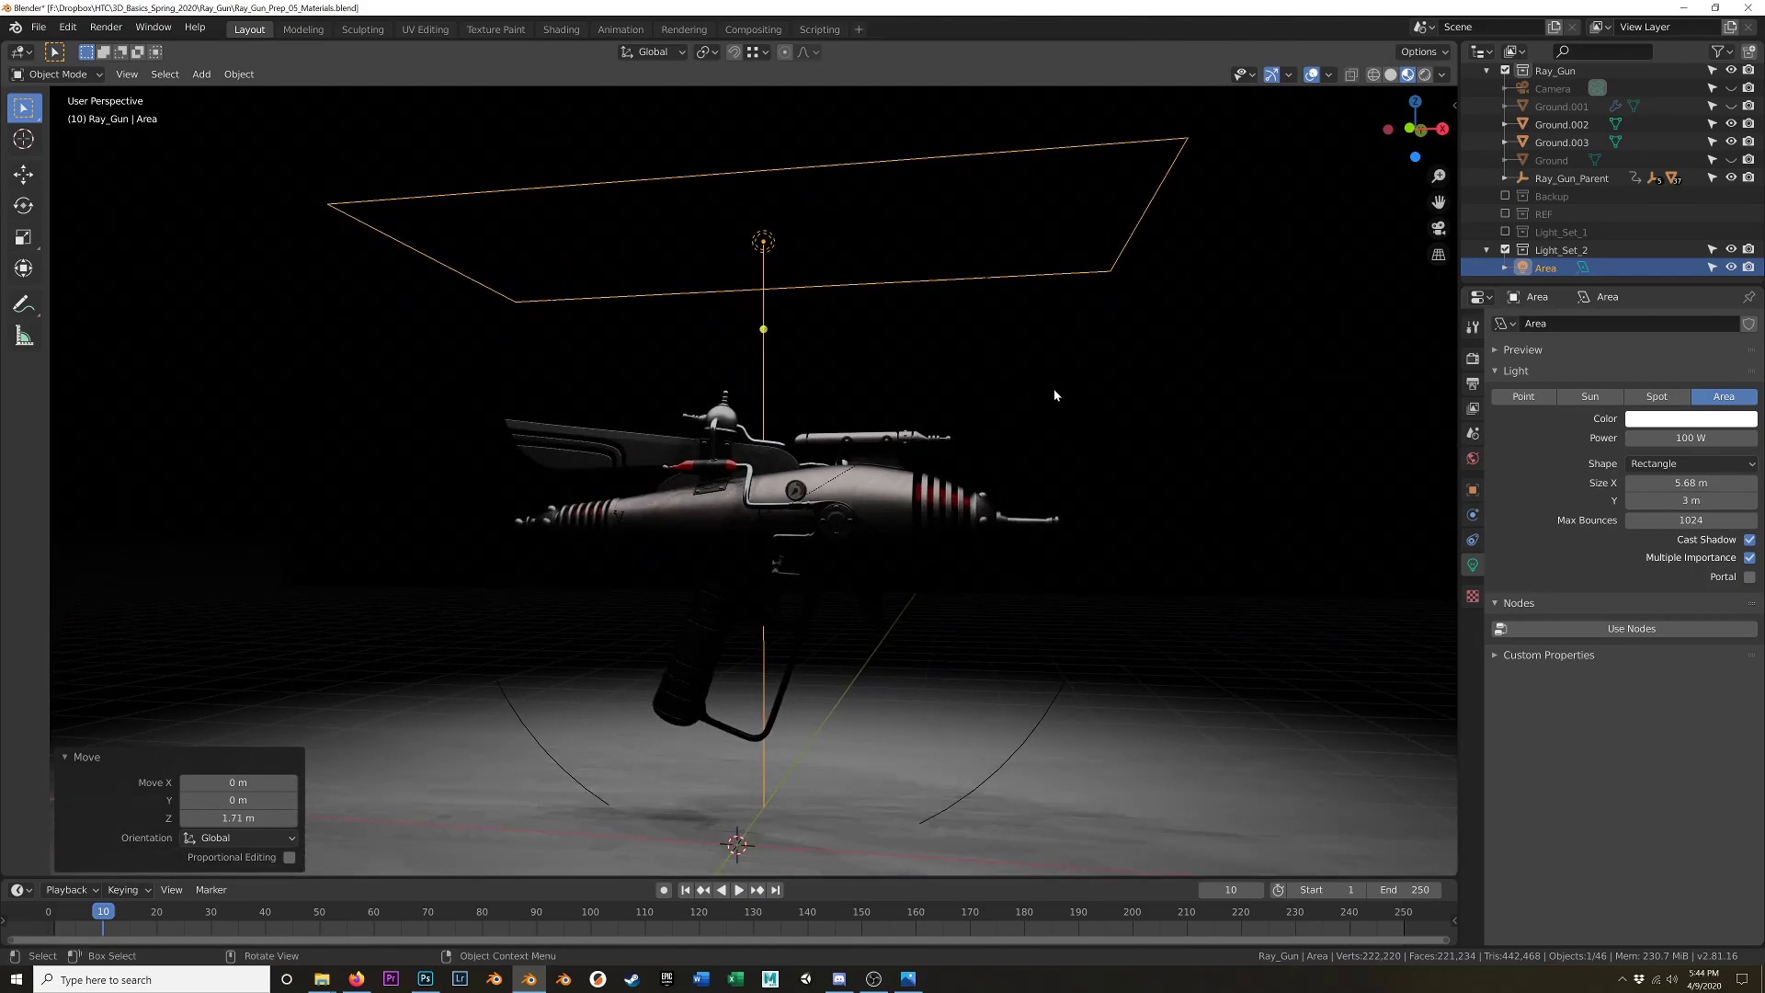
- Duplicate the area light in place into a new collection named Light_Set_3 and exclude Light_Set_2 from the view layer
key("shift+d")
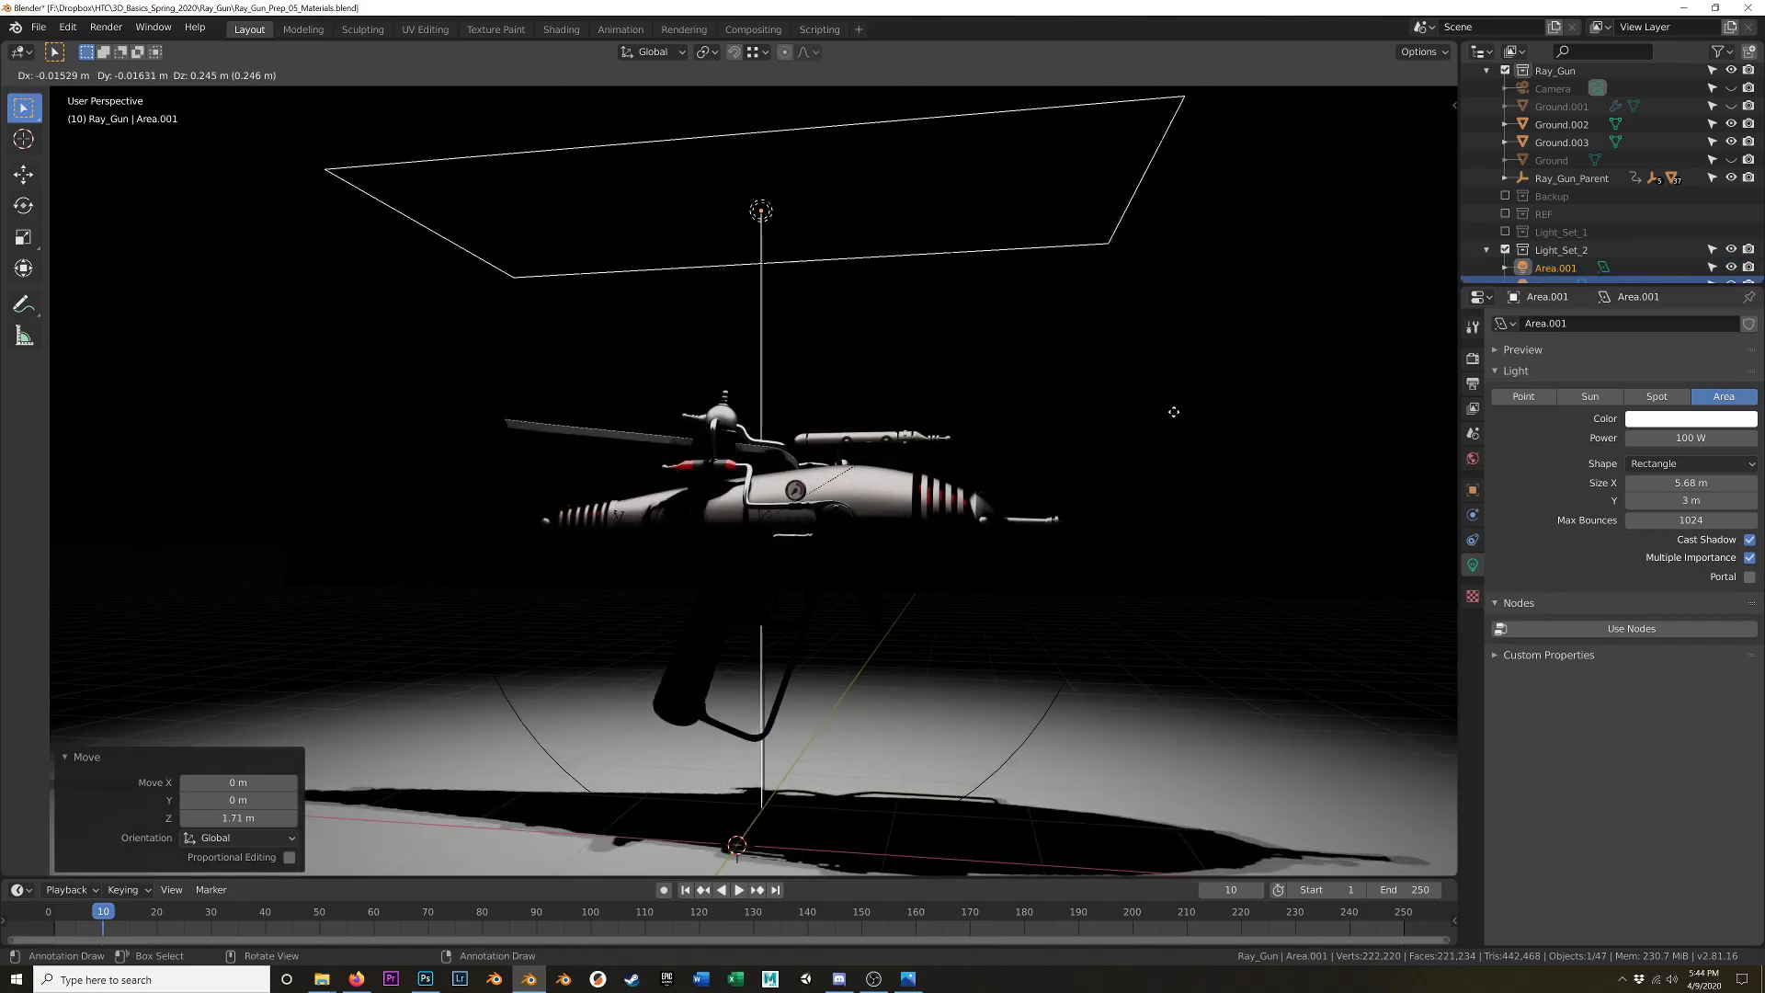
right_click(1176, 415)
key("m")
left_click(1175, 431)
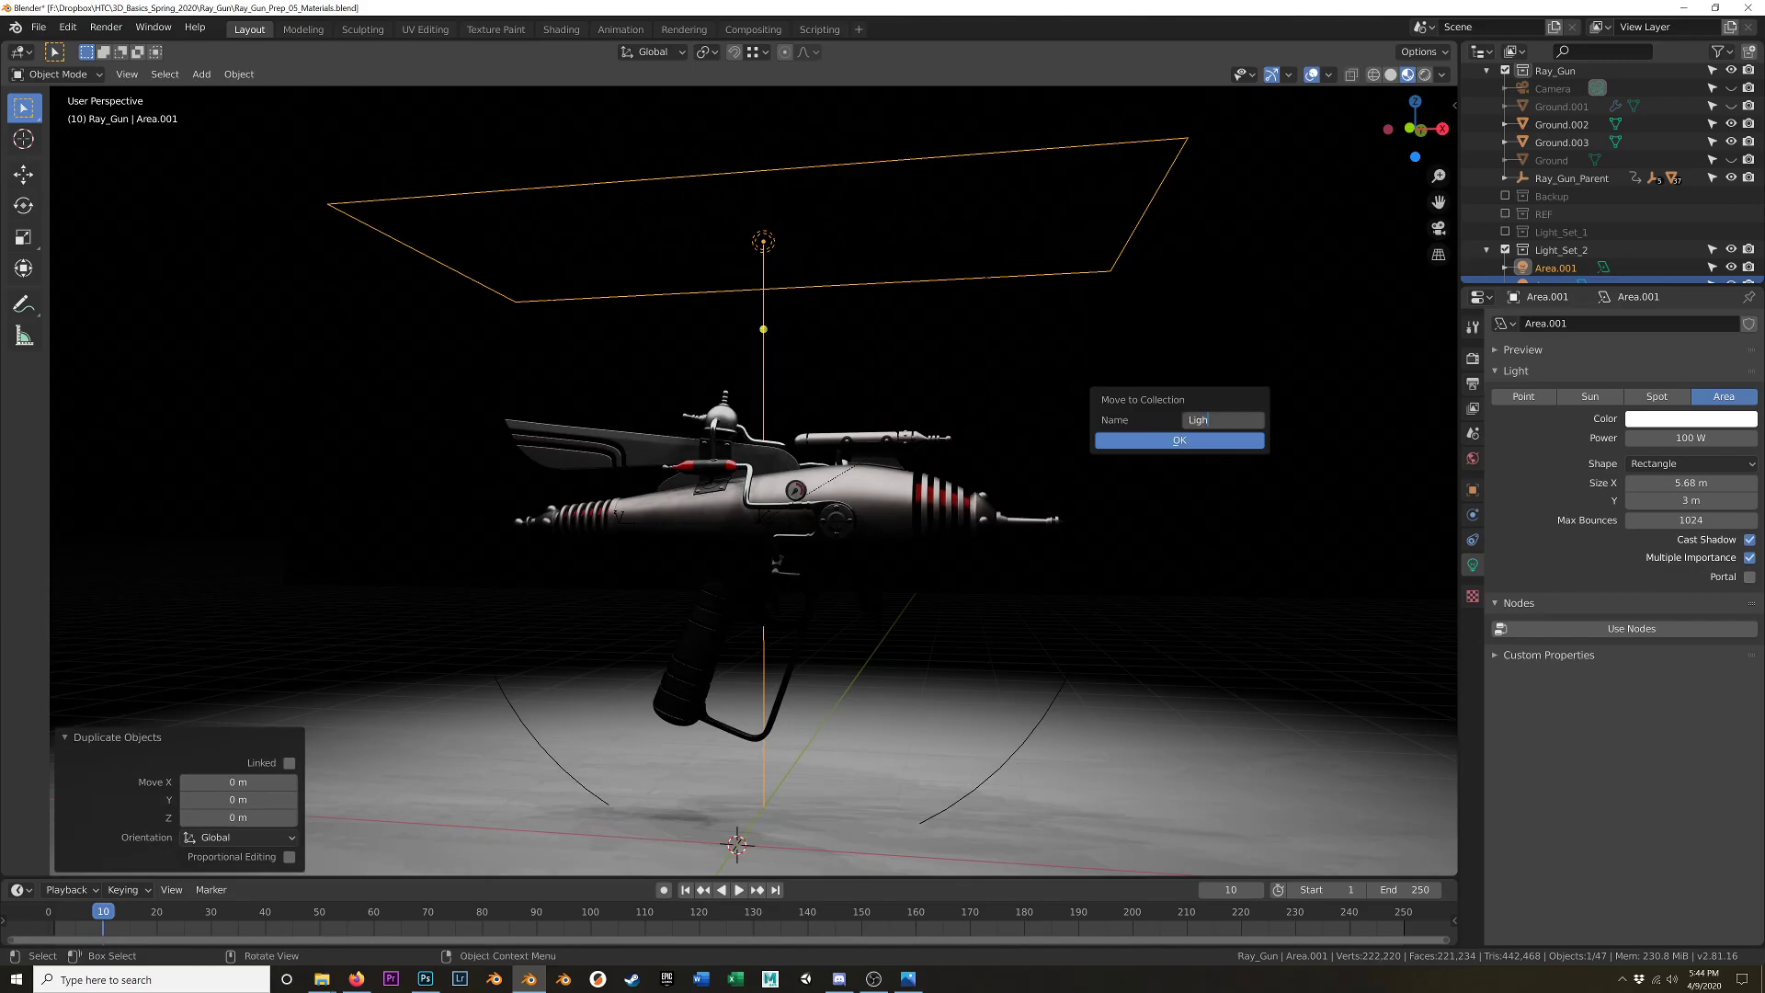
type("Light_Set_3")
key("Return")
left_click(1179, 441)
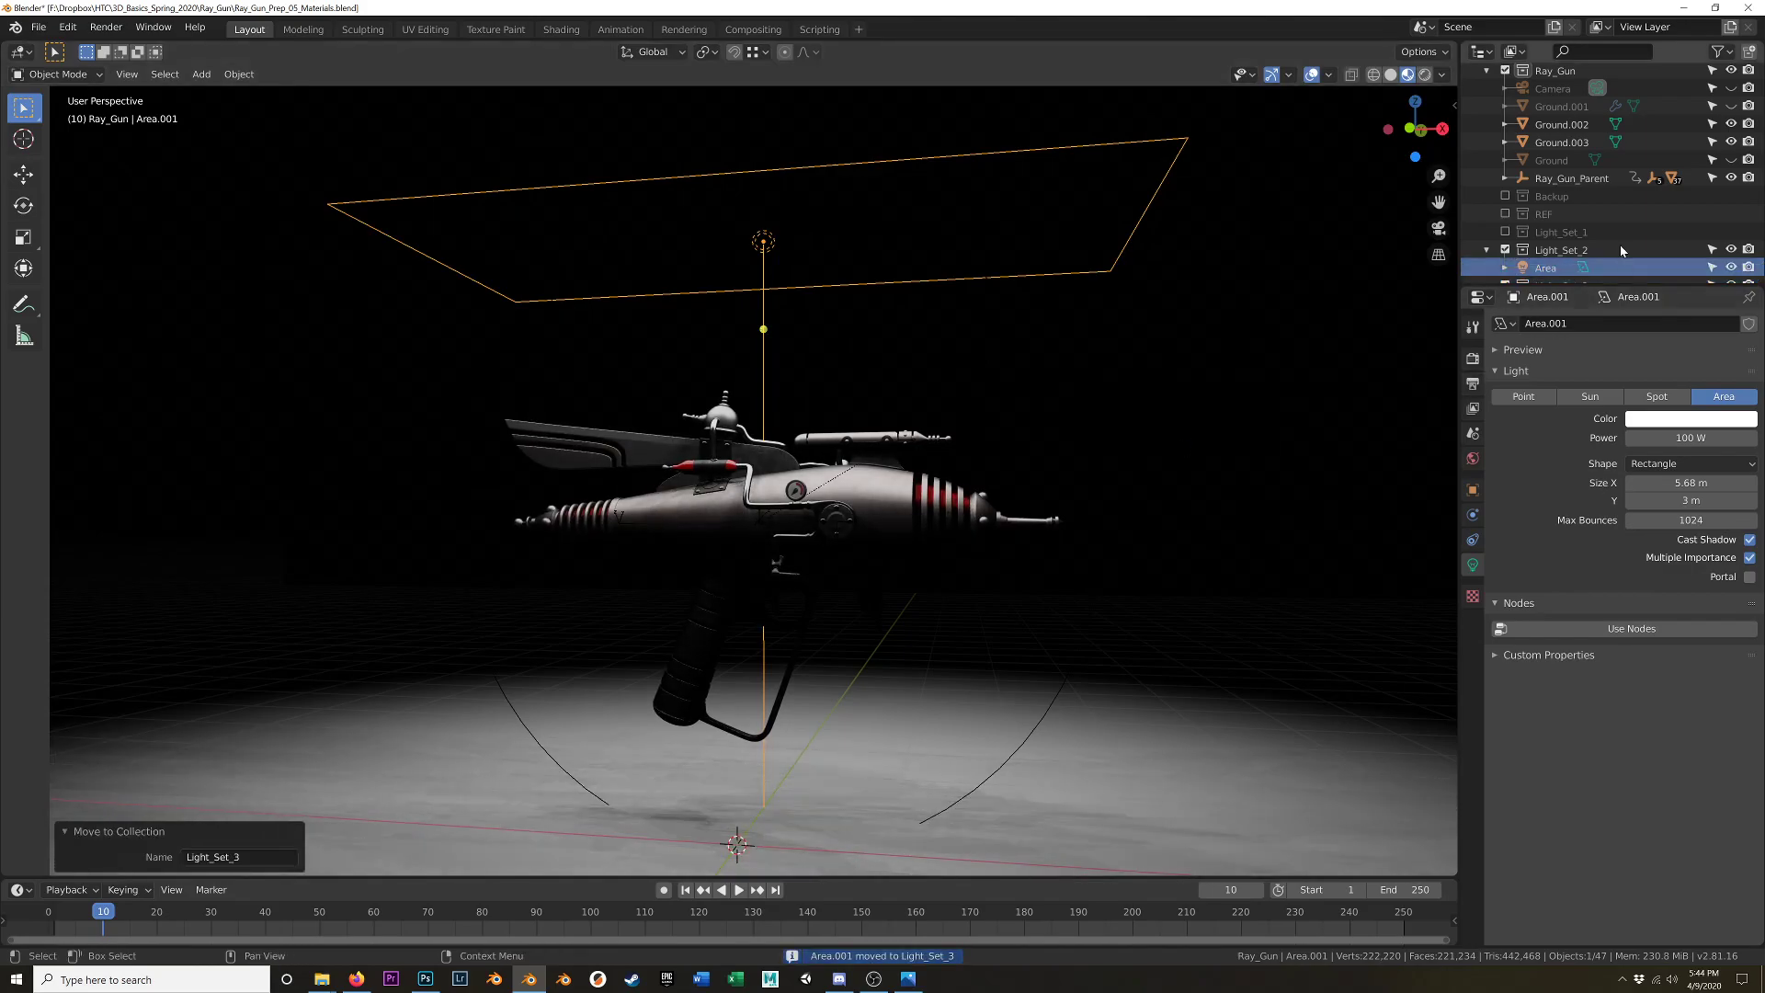
scroll(1517, 217, "down", 2)
left_click(1506, 213)
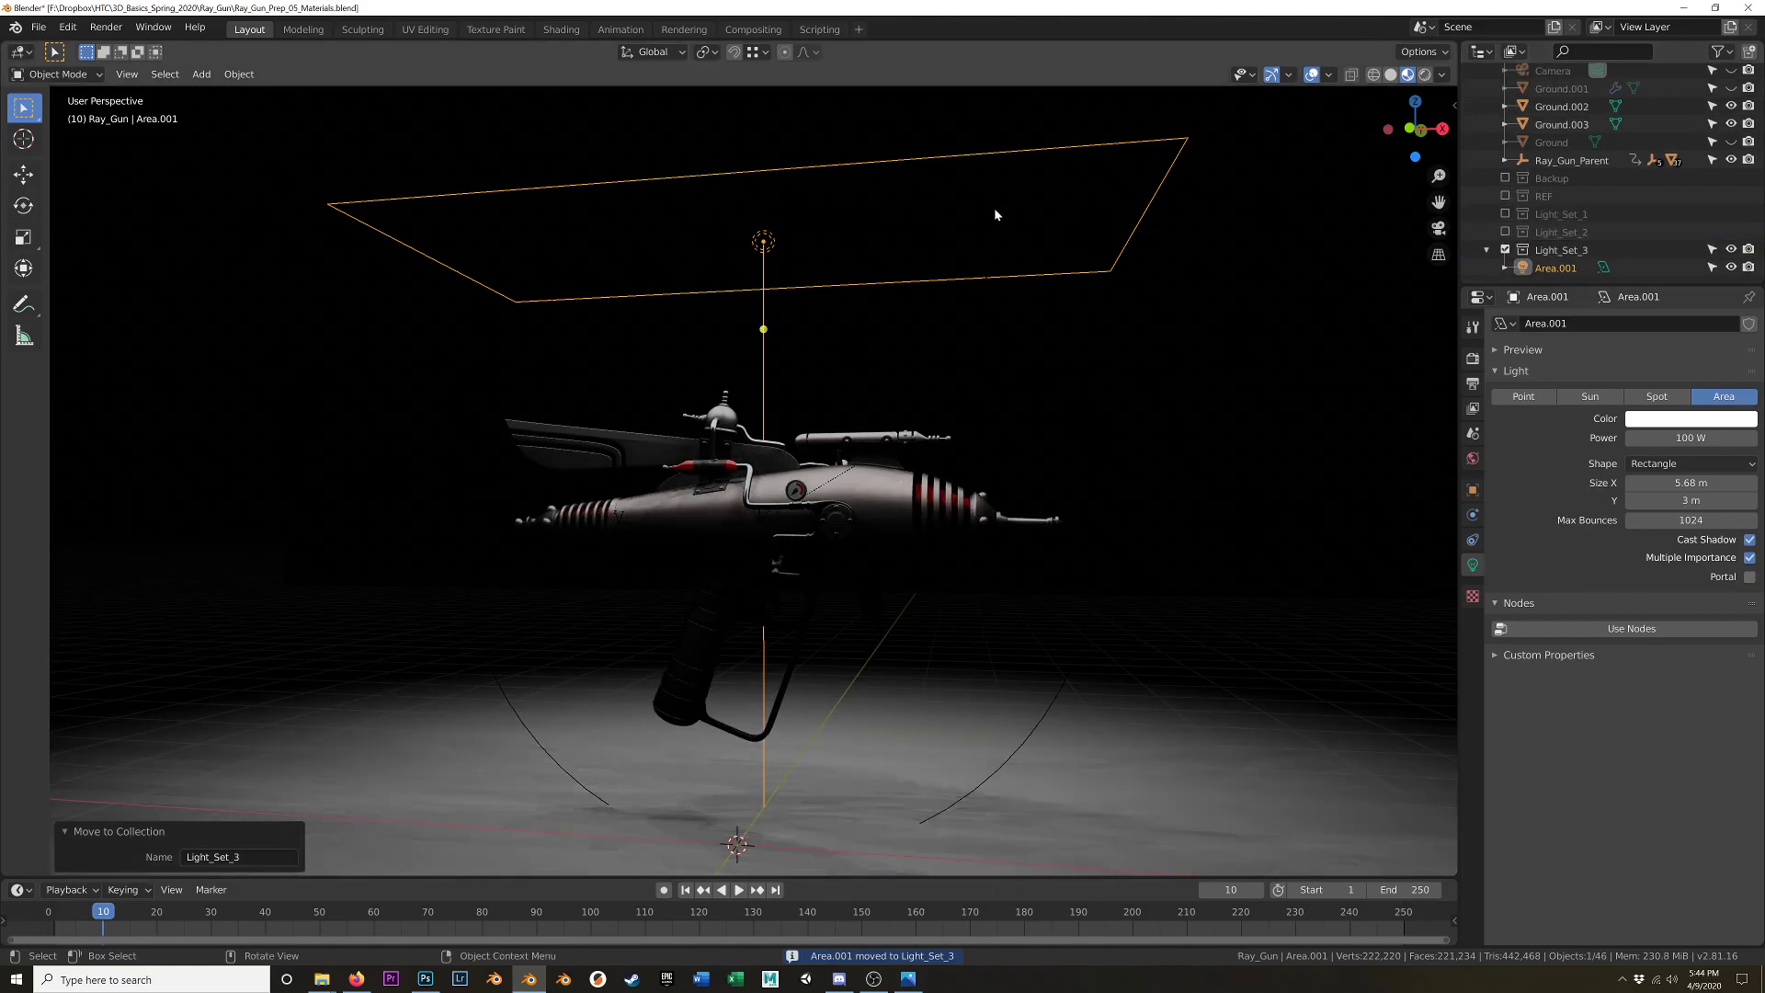
- Rotate the duplicated area light 180° about X and lower it 4.17 m along global Z beneath the ray gun
type("rx180")
key("Return")
key("g")
key("z")
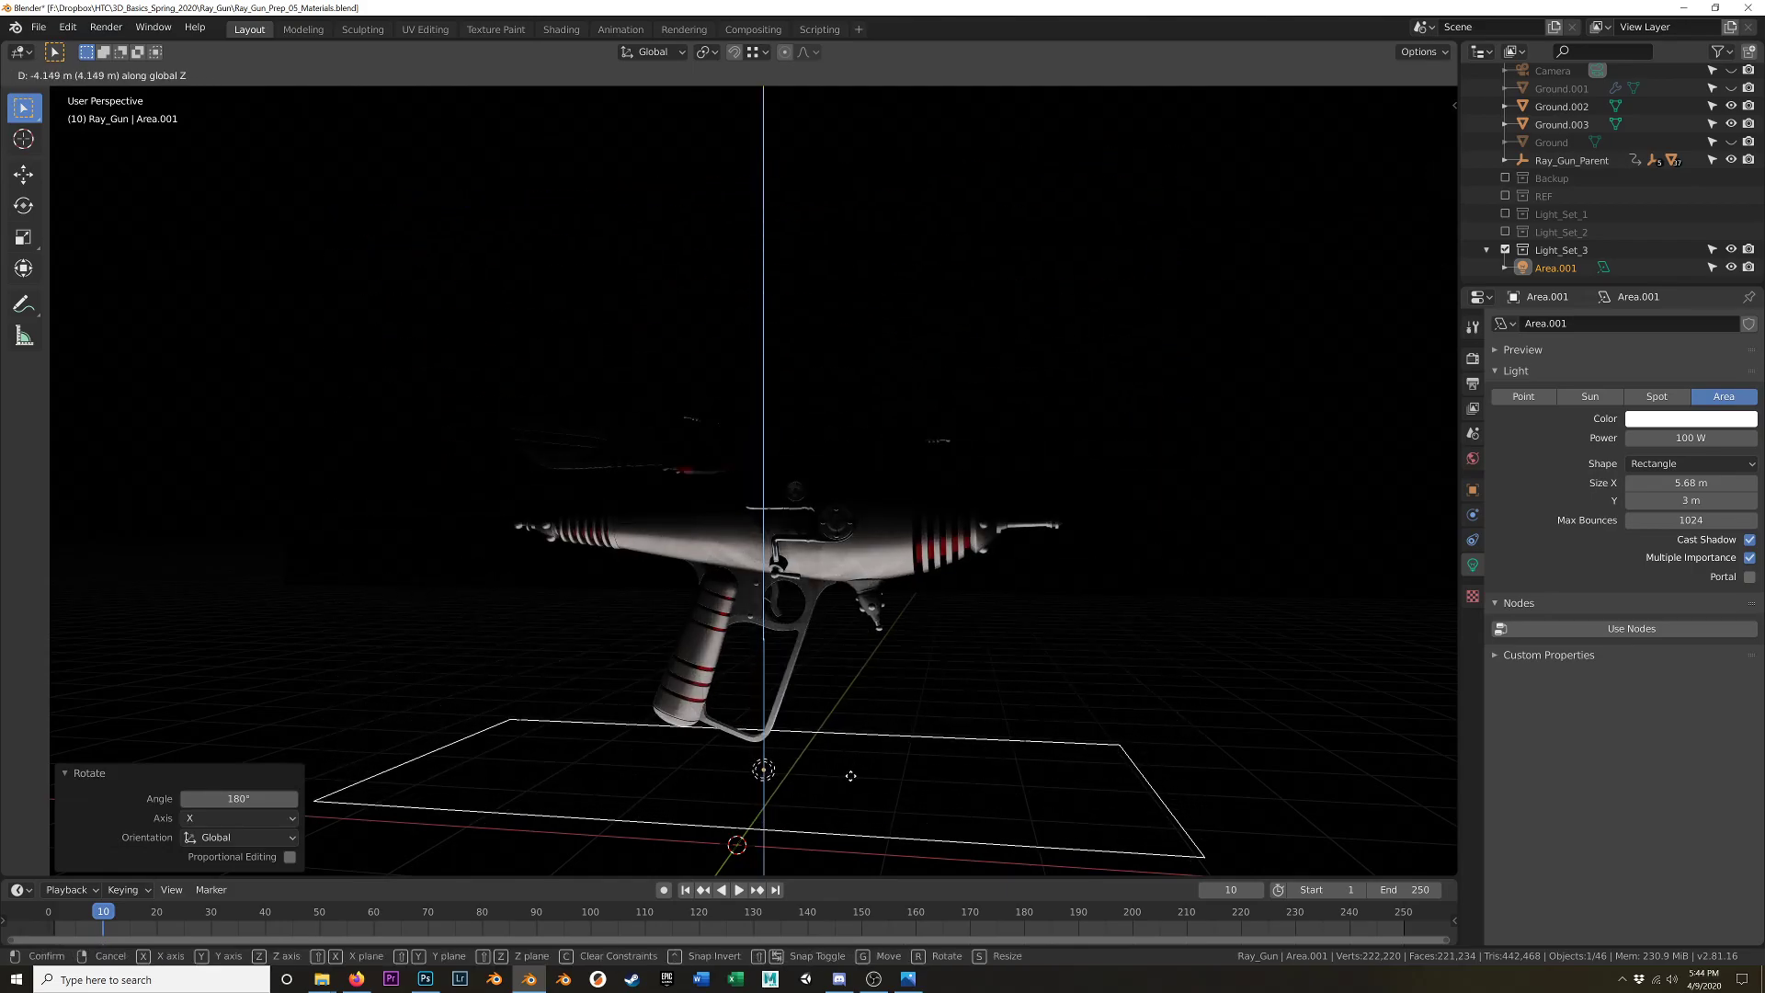
left_click(850, 784)
- Preview the lighting from below on the ray gun in Rendered shading
mouse_move(880, 520)
middle_mouse_down()
mouse_move(959, 533)
mouse_move(862, 562)
mouse_move(774, 433)
mouse_move(919, 469)
mouse_move(941, 505)
middle_mouse_up()
key("z")
left_click(980, 437)
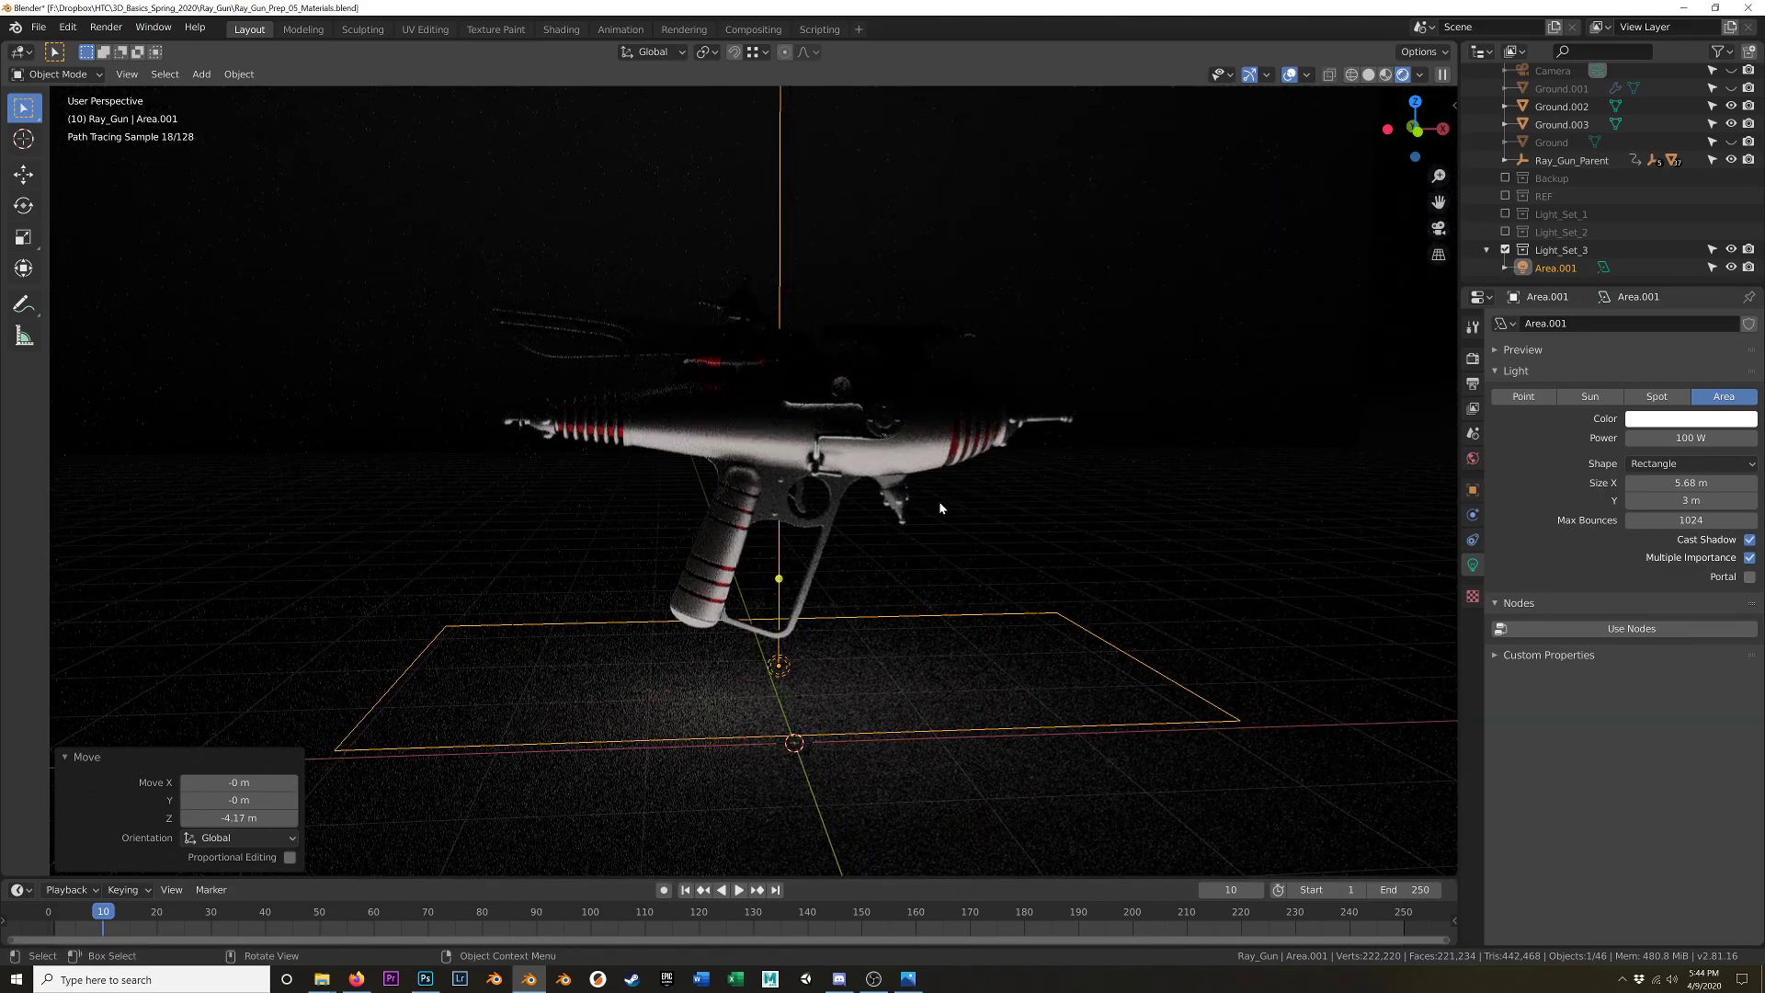
scroll(871, 530, "down", 4)
mouse_move(913, 533)
middle_mouse_down()
mouse_move(872, 534)
mouse_move(860, 587)
middle_mouse_up()
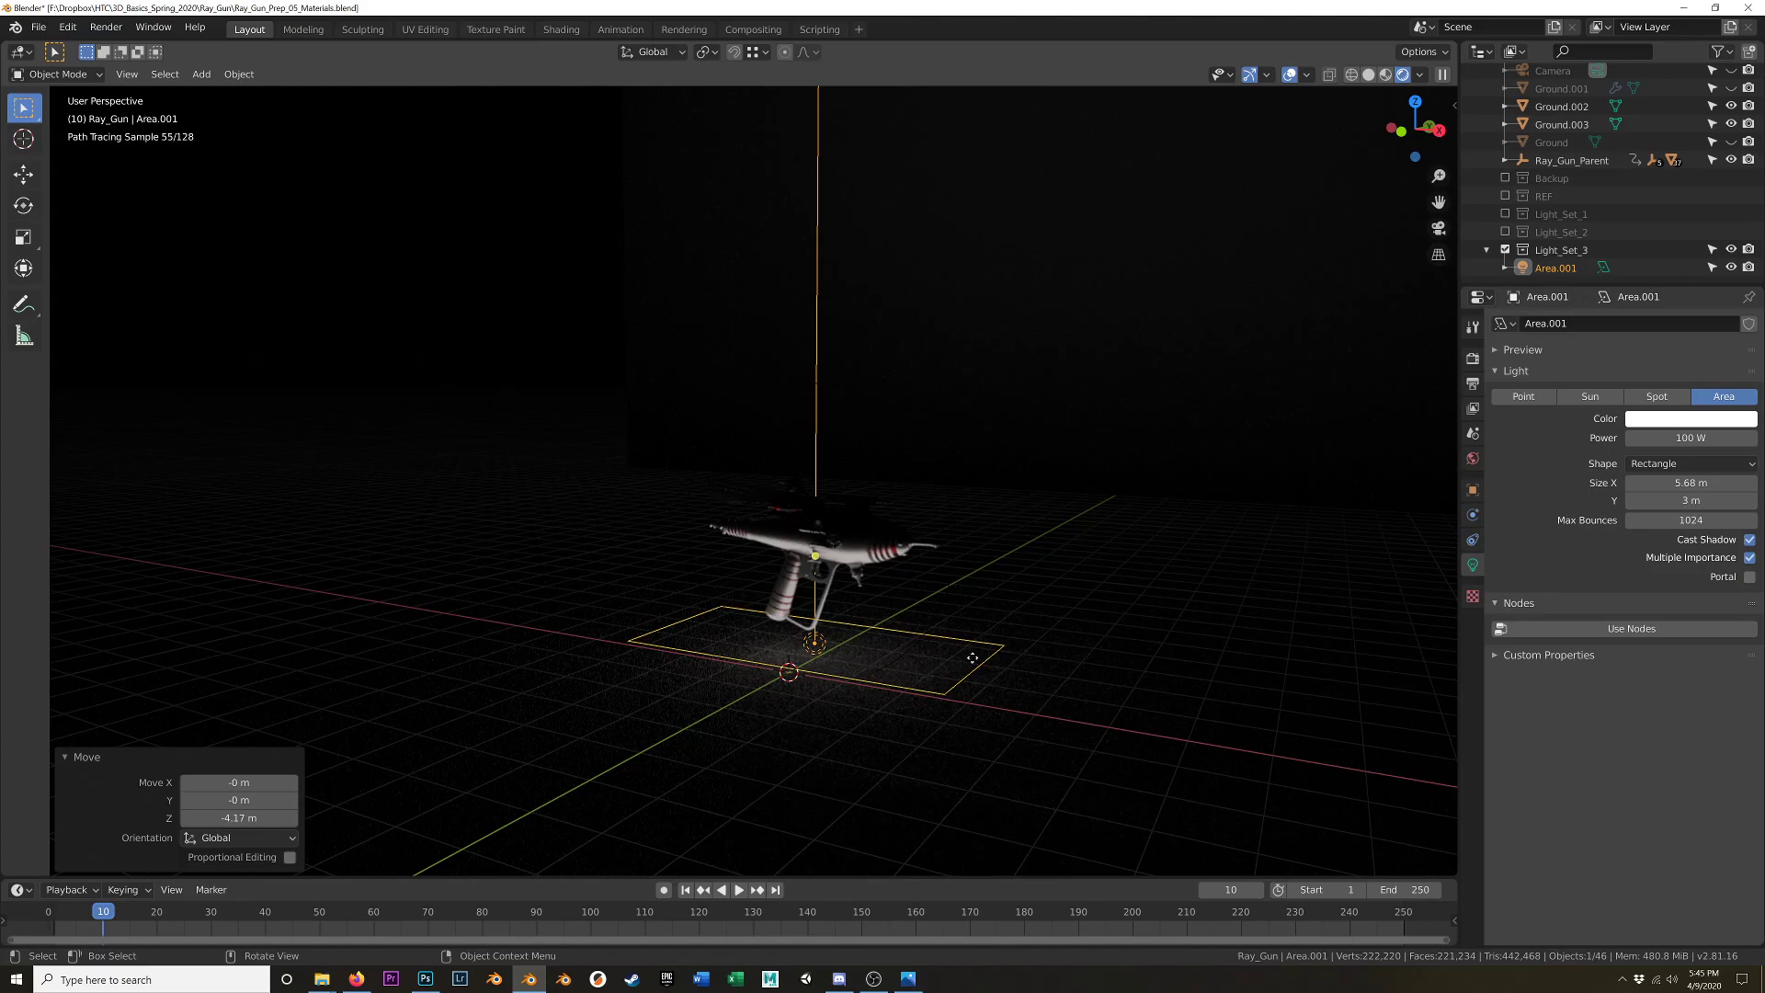
- Rotate the area light 90° about Y, return to Material Preview, and raise the light 3.06 m along global Z
key("r")
key("y")
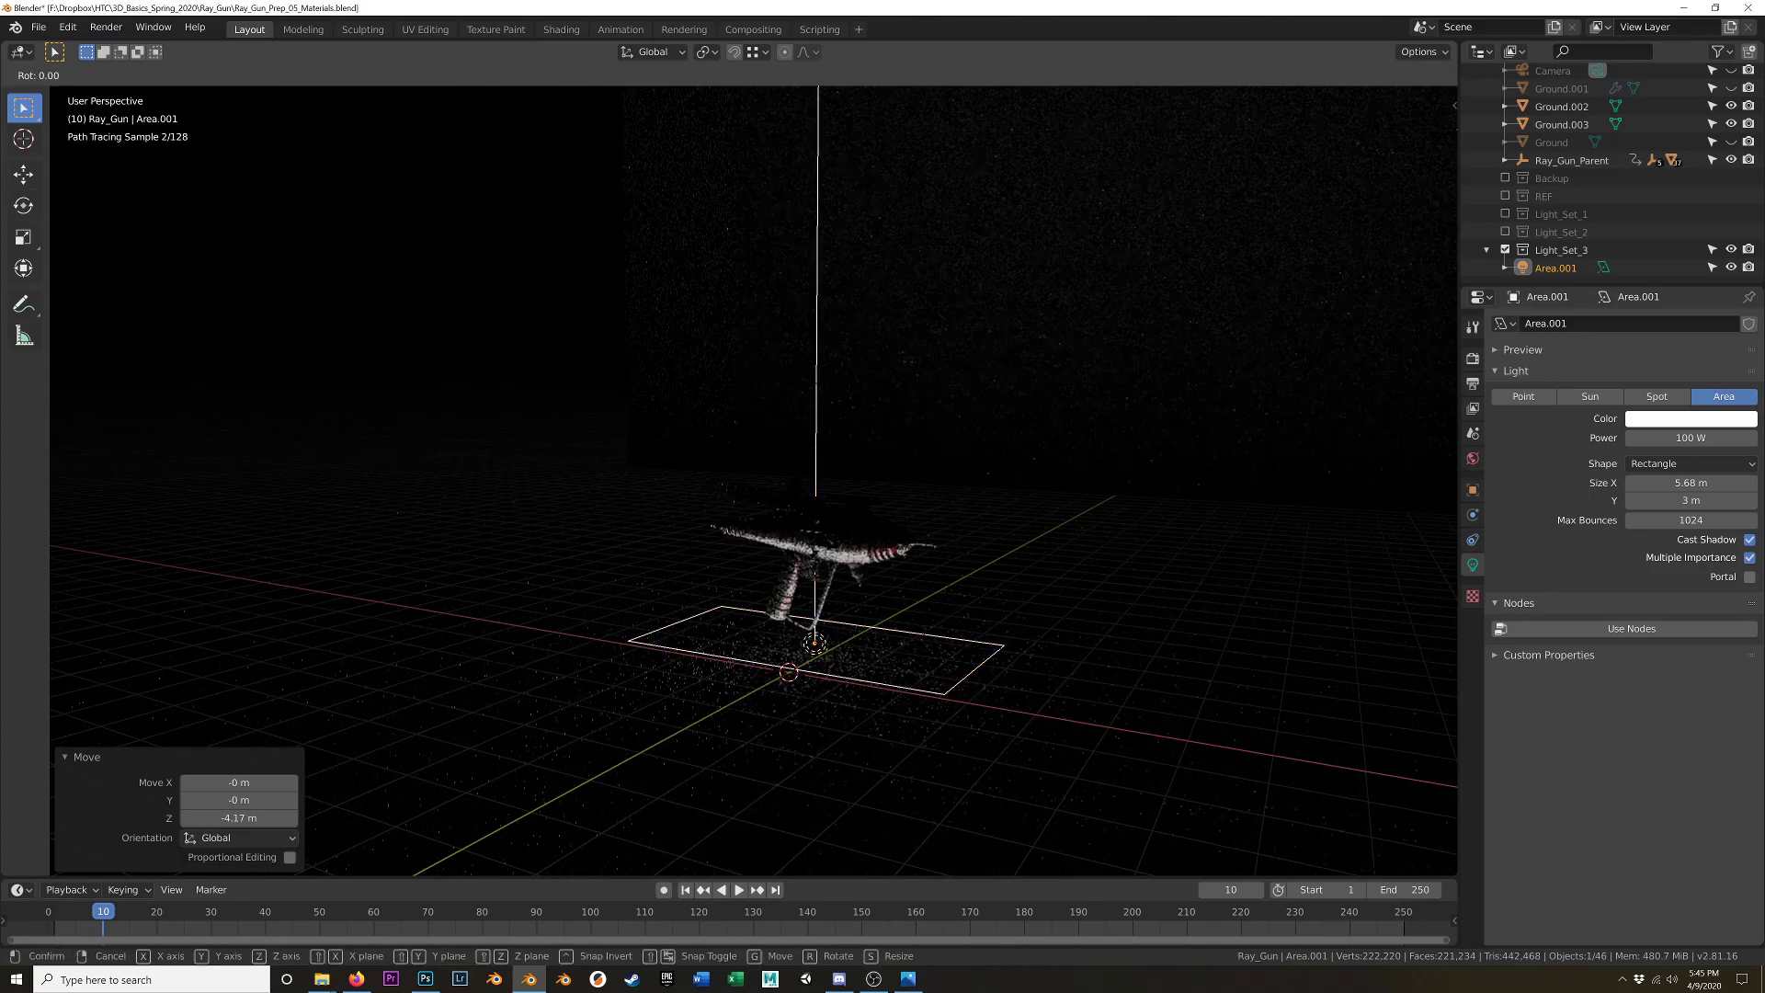
key("9")
key("0")
key("Return")
middle_click_drag(935, 645, 967, 649, "shift")
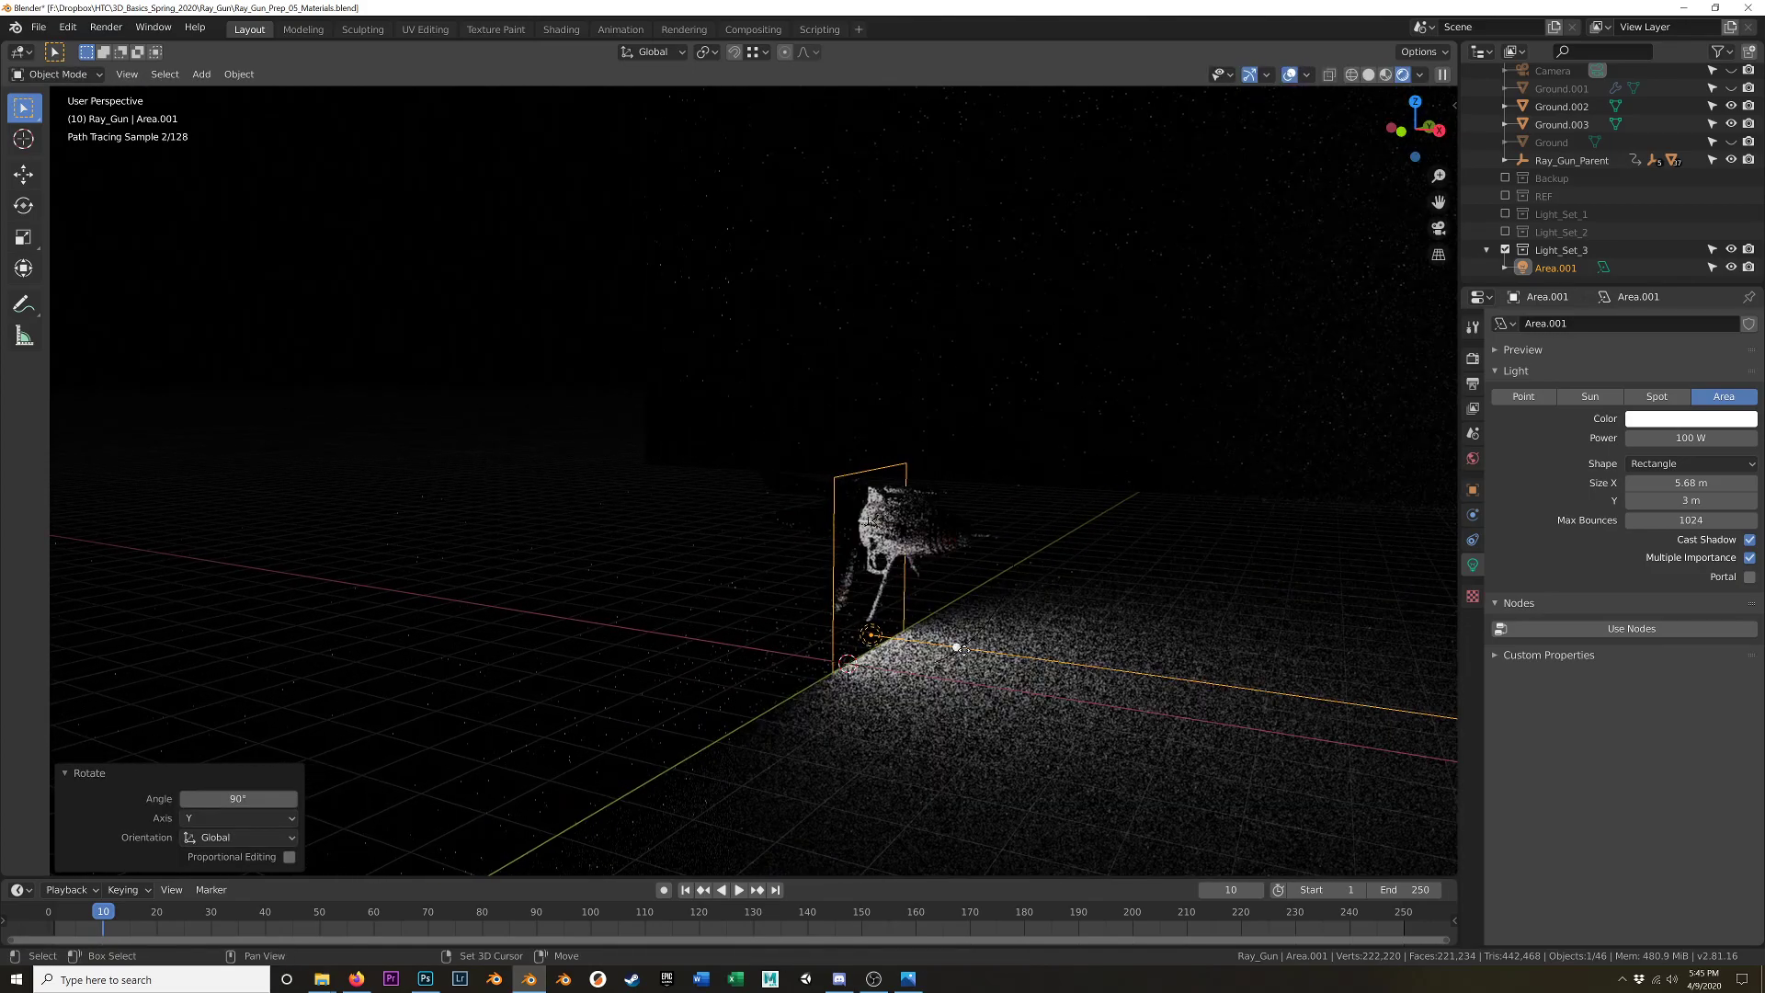
key("z")
key("z")
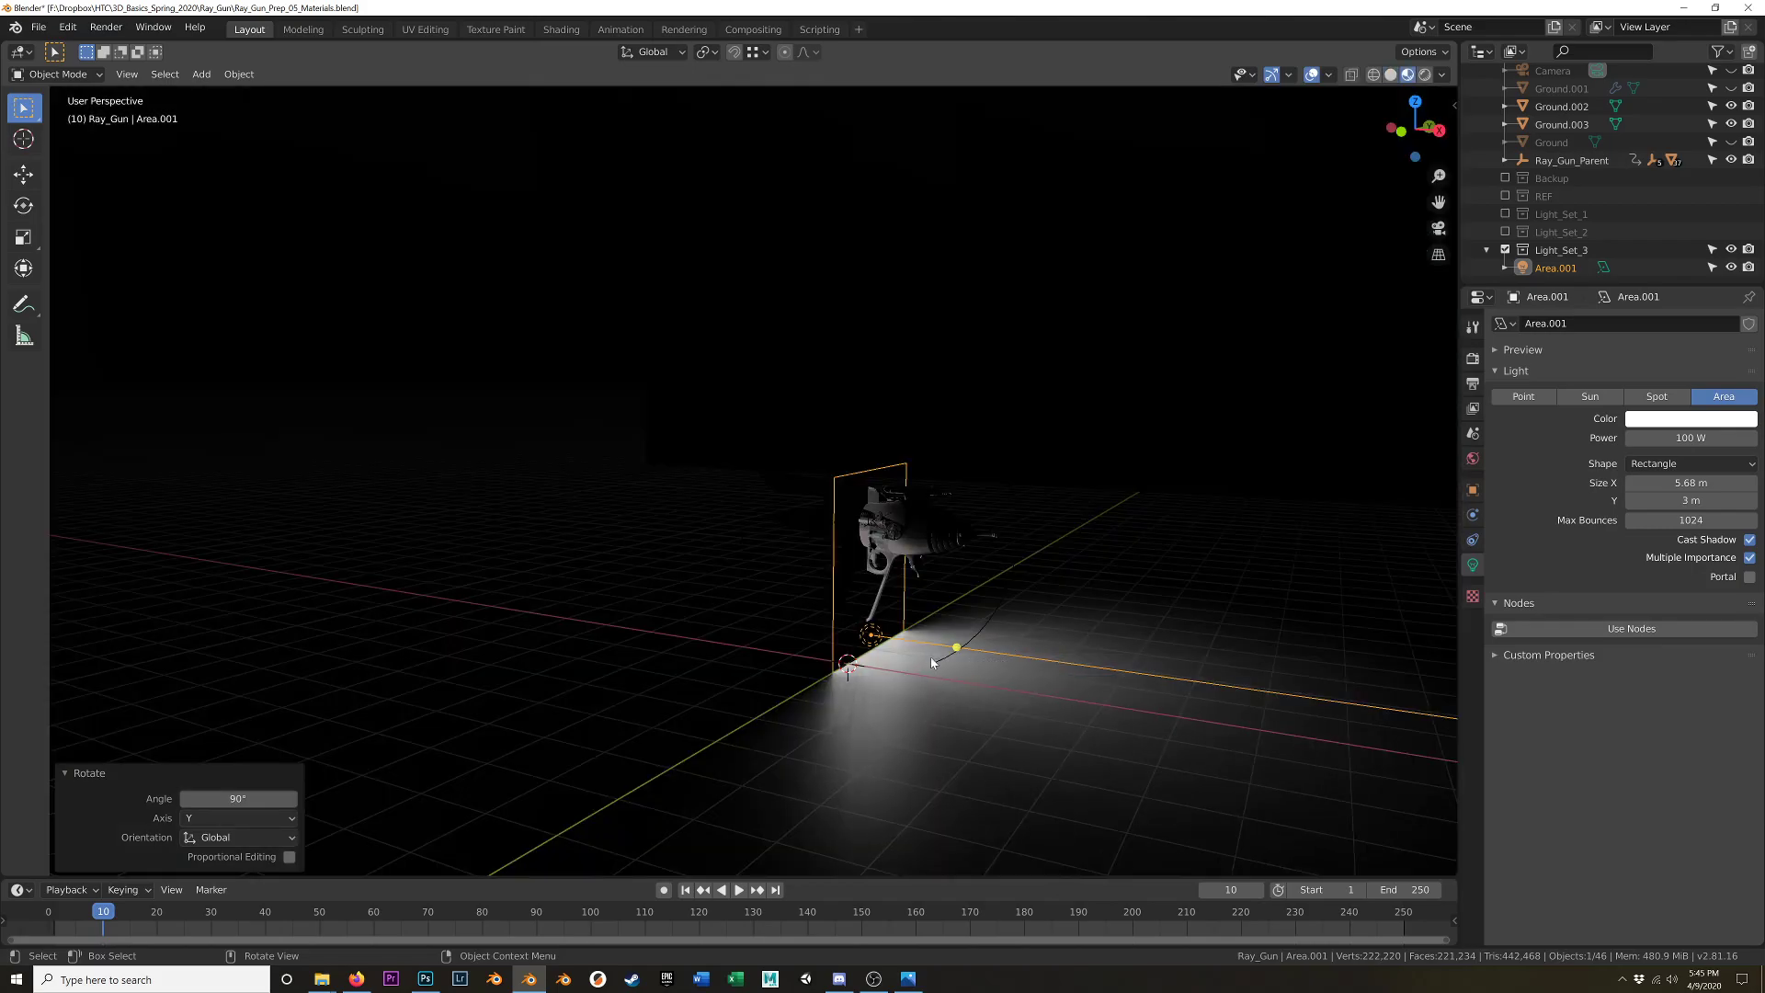
key("g")
key("z")
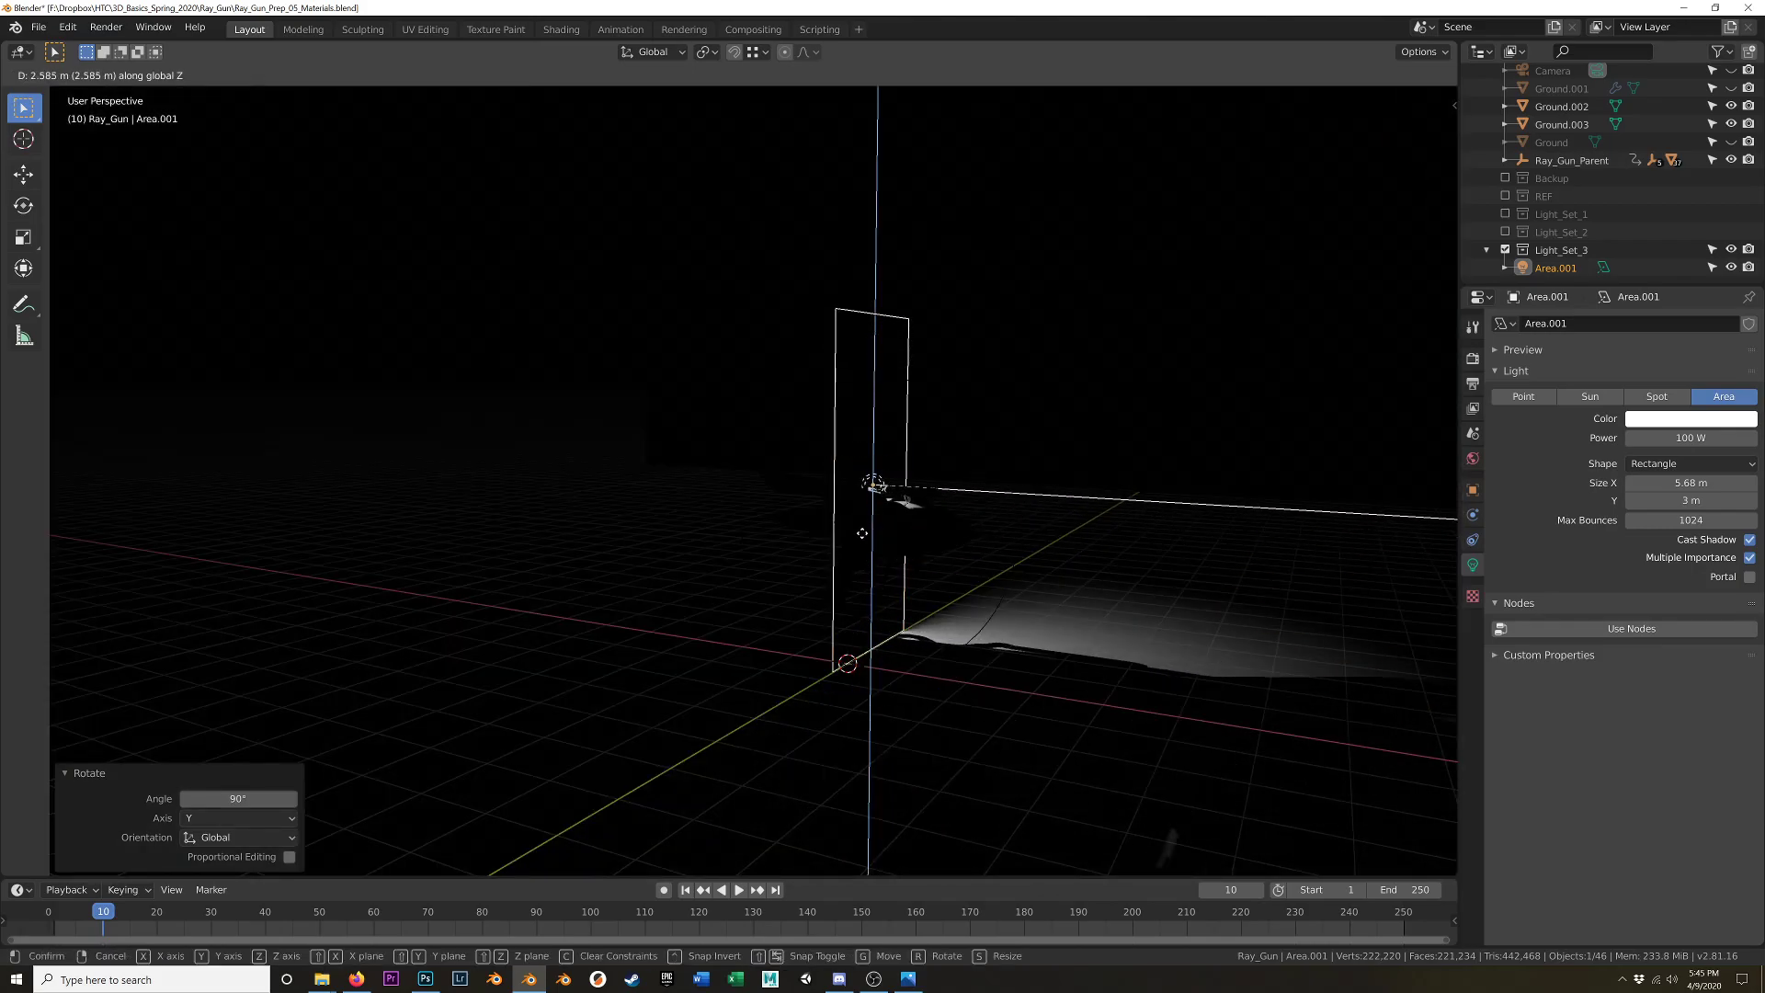
left_click(855, 508)
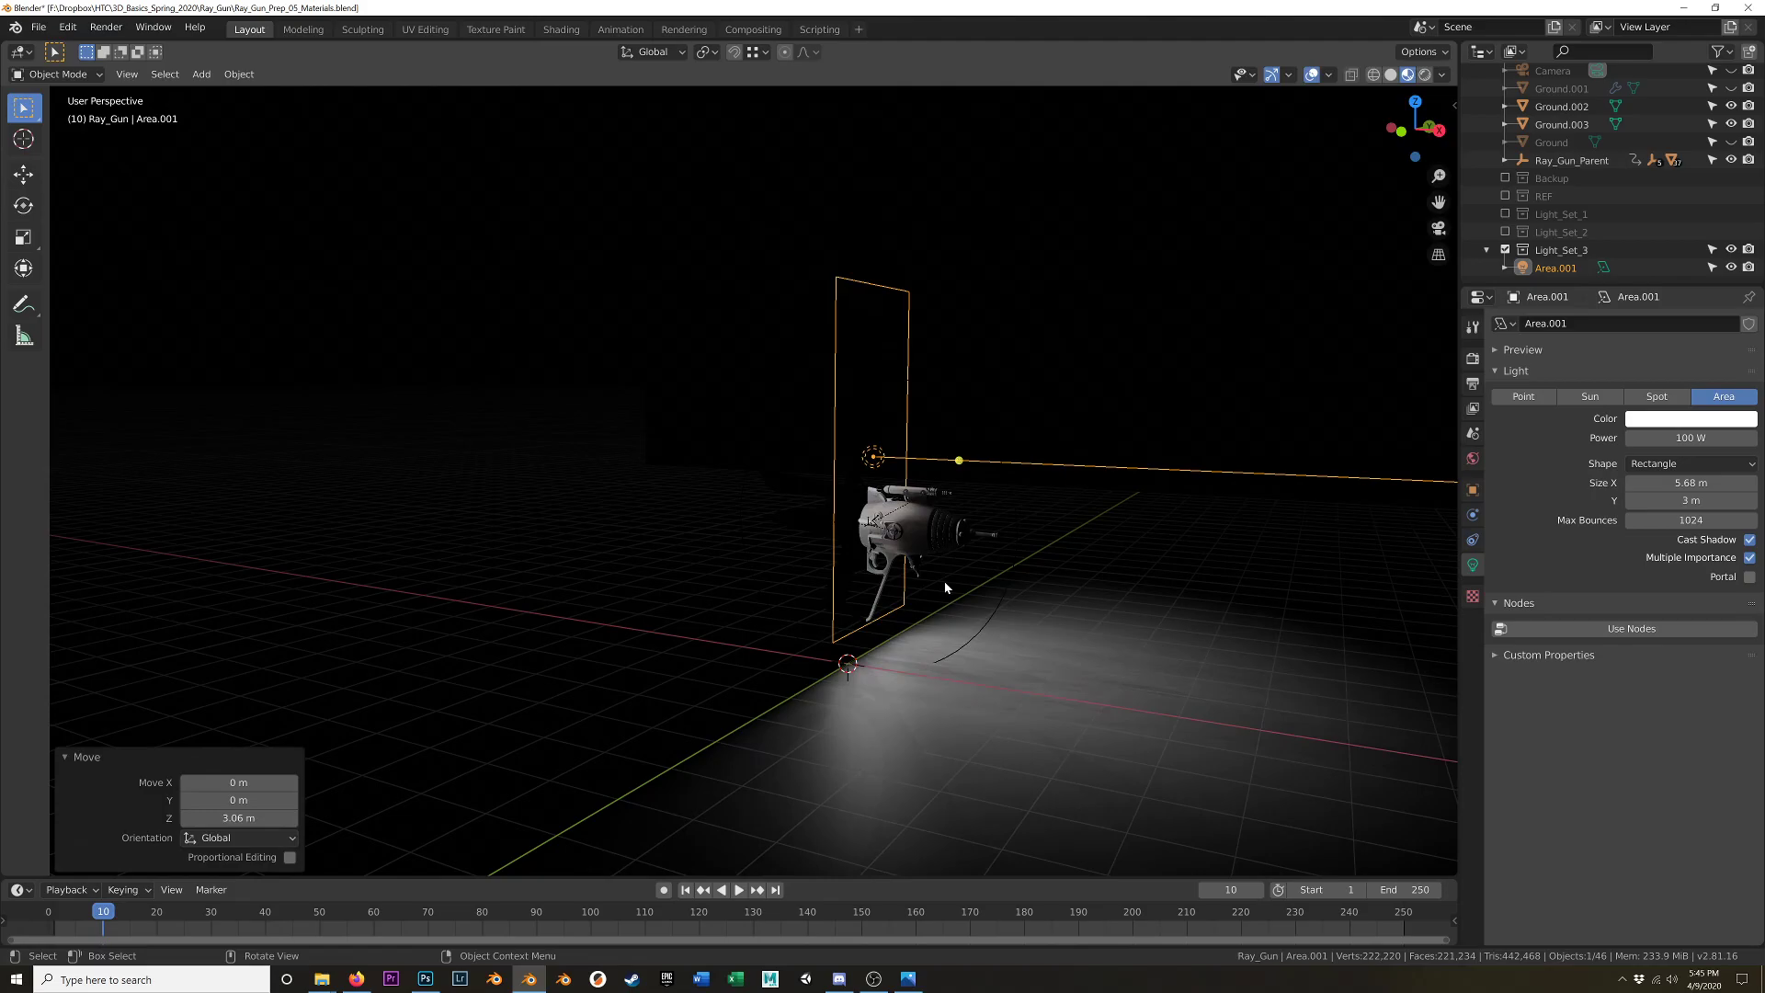
- In top view, rotate the area light -39.3° and move it about -4.08 m in X and -3.48 m in Y, facing the gun
key("KP_7")
key("r")
left_click(1051, 458)
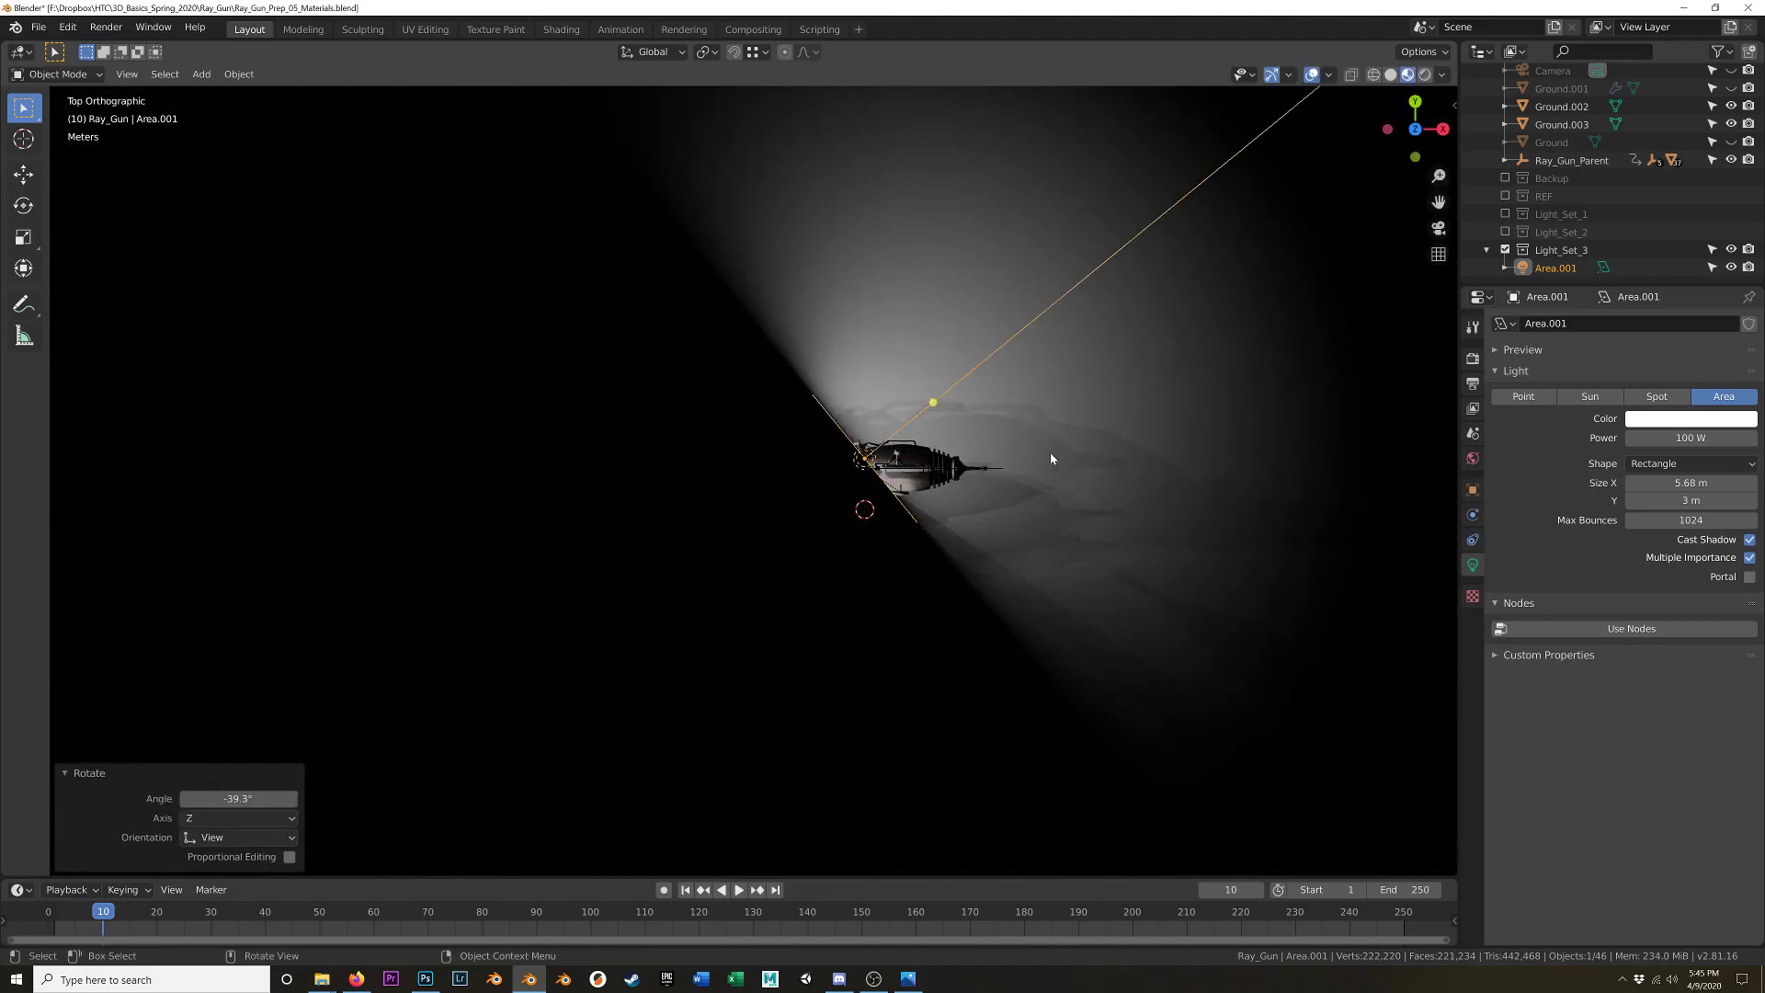
key("g")
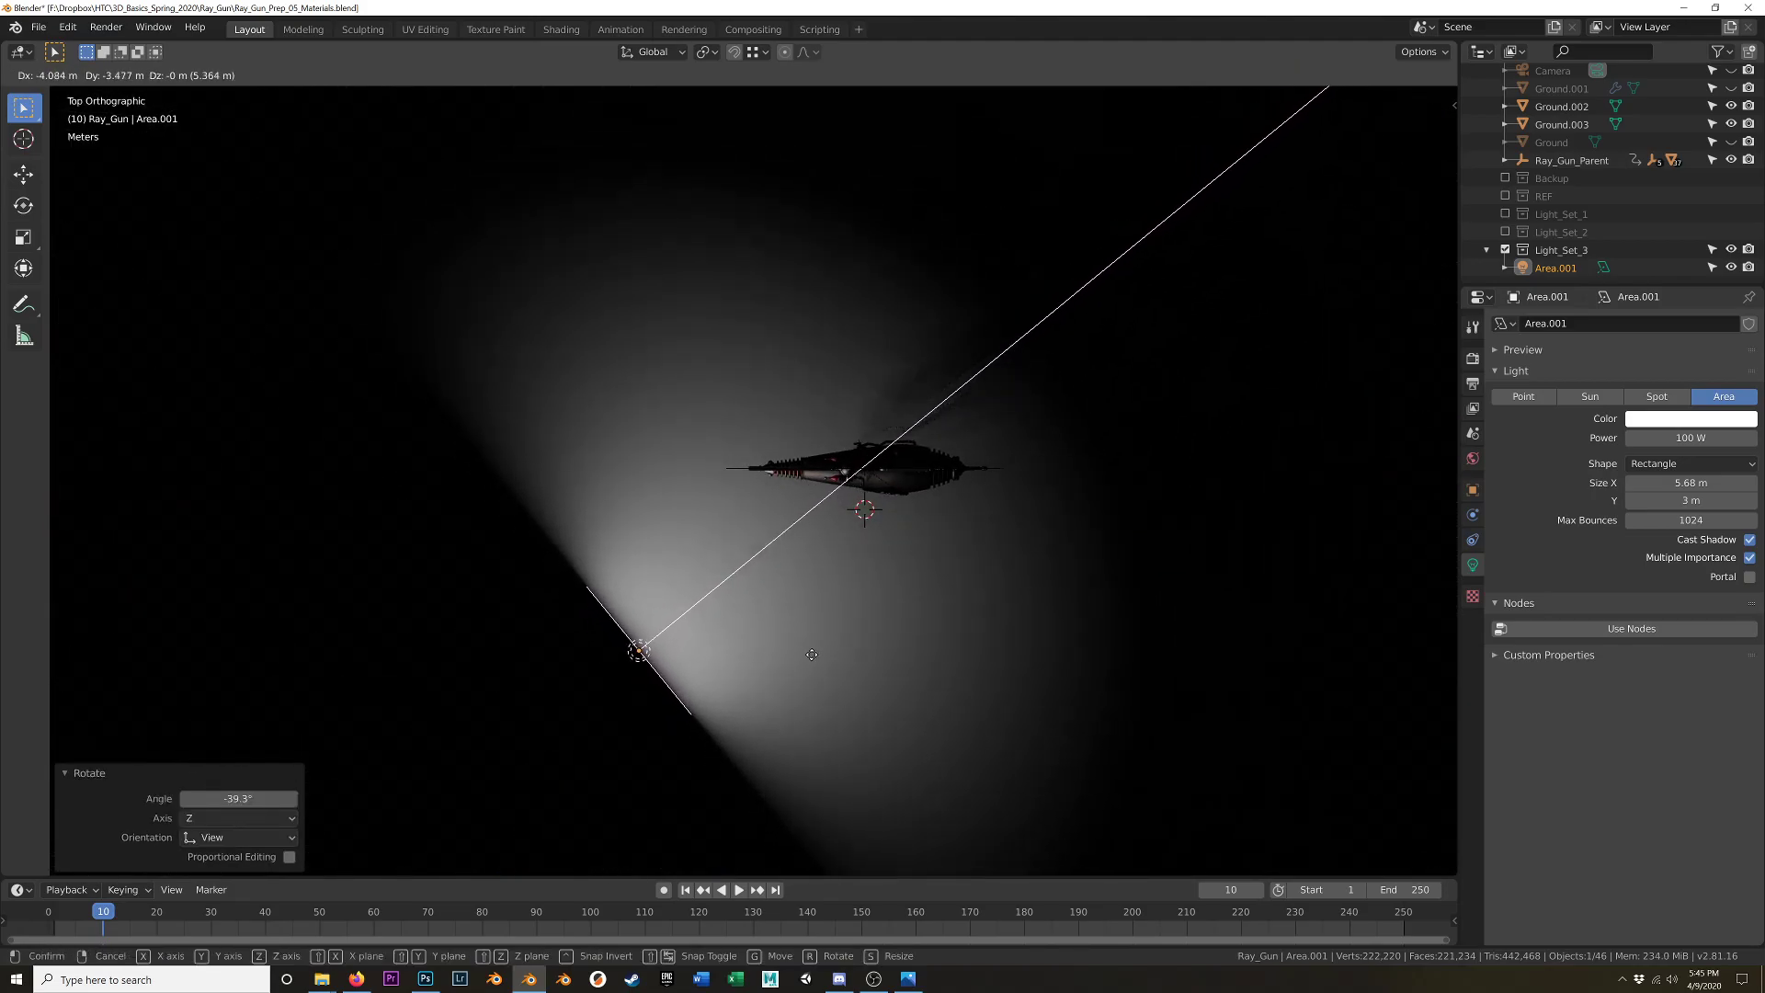
left_click(812, 654)
- Duplicate the area light, rotate the copy -90.1° in top view, and move it 8.26 m in X and -0.349 m in Y
mouse_move(815, 673)
middle_mouse_down()
mouse_move(736, 591)
mouse_move(740, 465)
mouse_move(790, 641)
mouse_move(756, 586)
mouse_move(788, 648)
mouse_move(816, 630)
mouse_move(803, 650)
mouse_move(831, 653)
mouse_move(827, 670)
mouse_move(799, 675)
mouse_move(801, 648)
middle_mouse_up()
key("KP_5")
key("KP_7")
key("shift+d")
key("Escape")
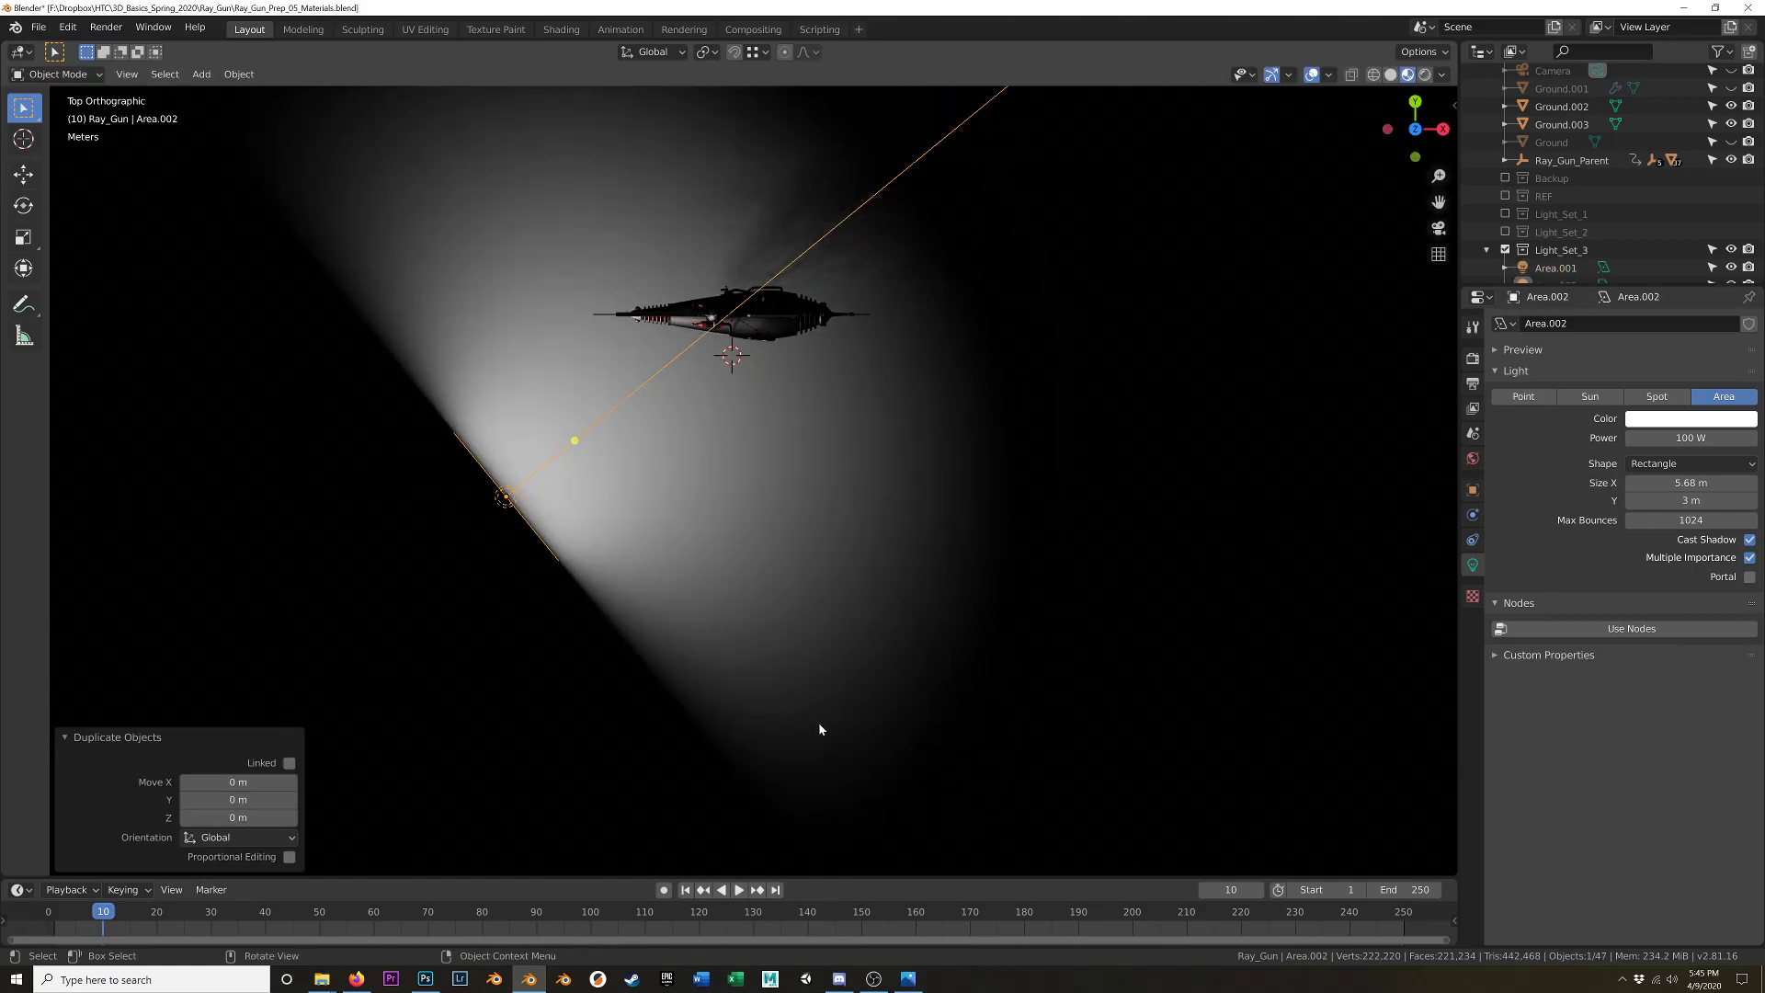
key("r")
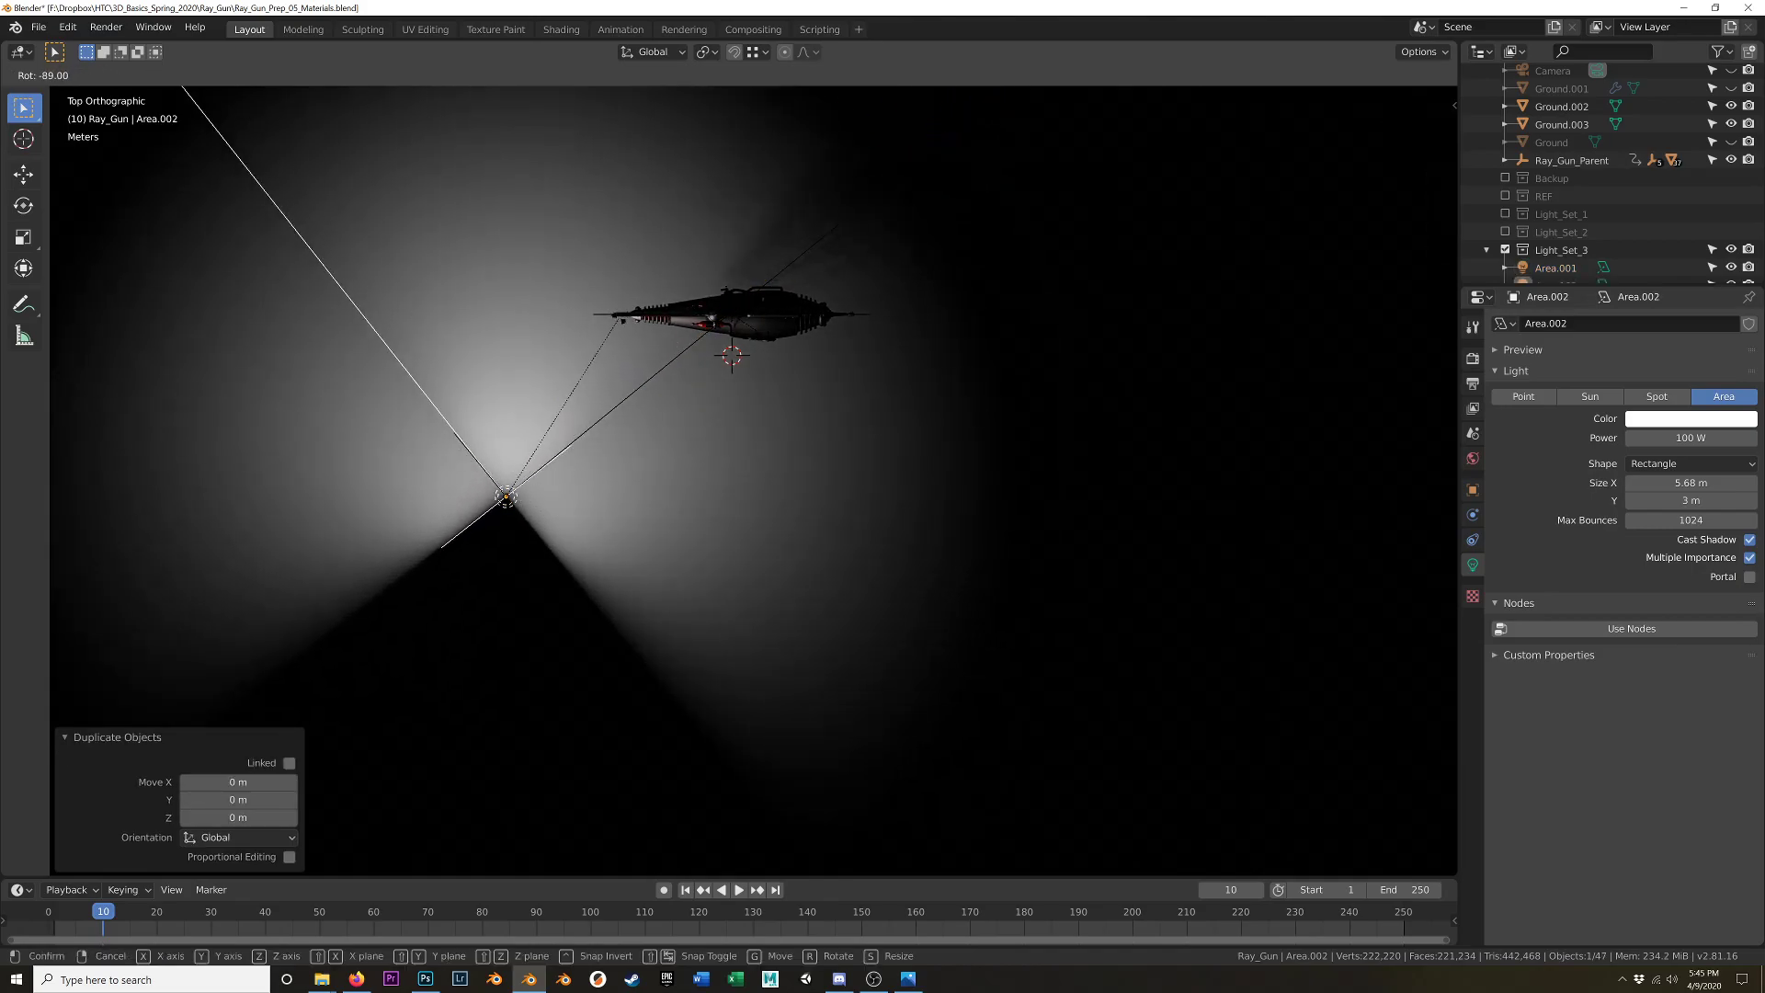
left_click(622, 319)
key("g")
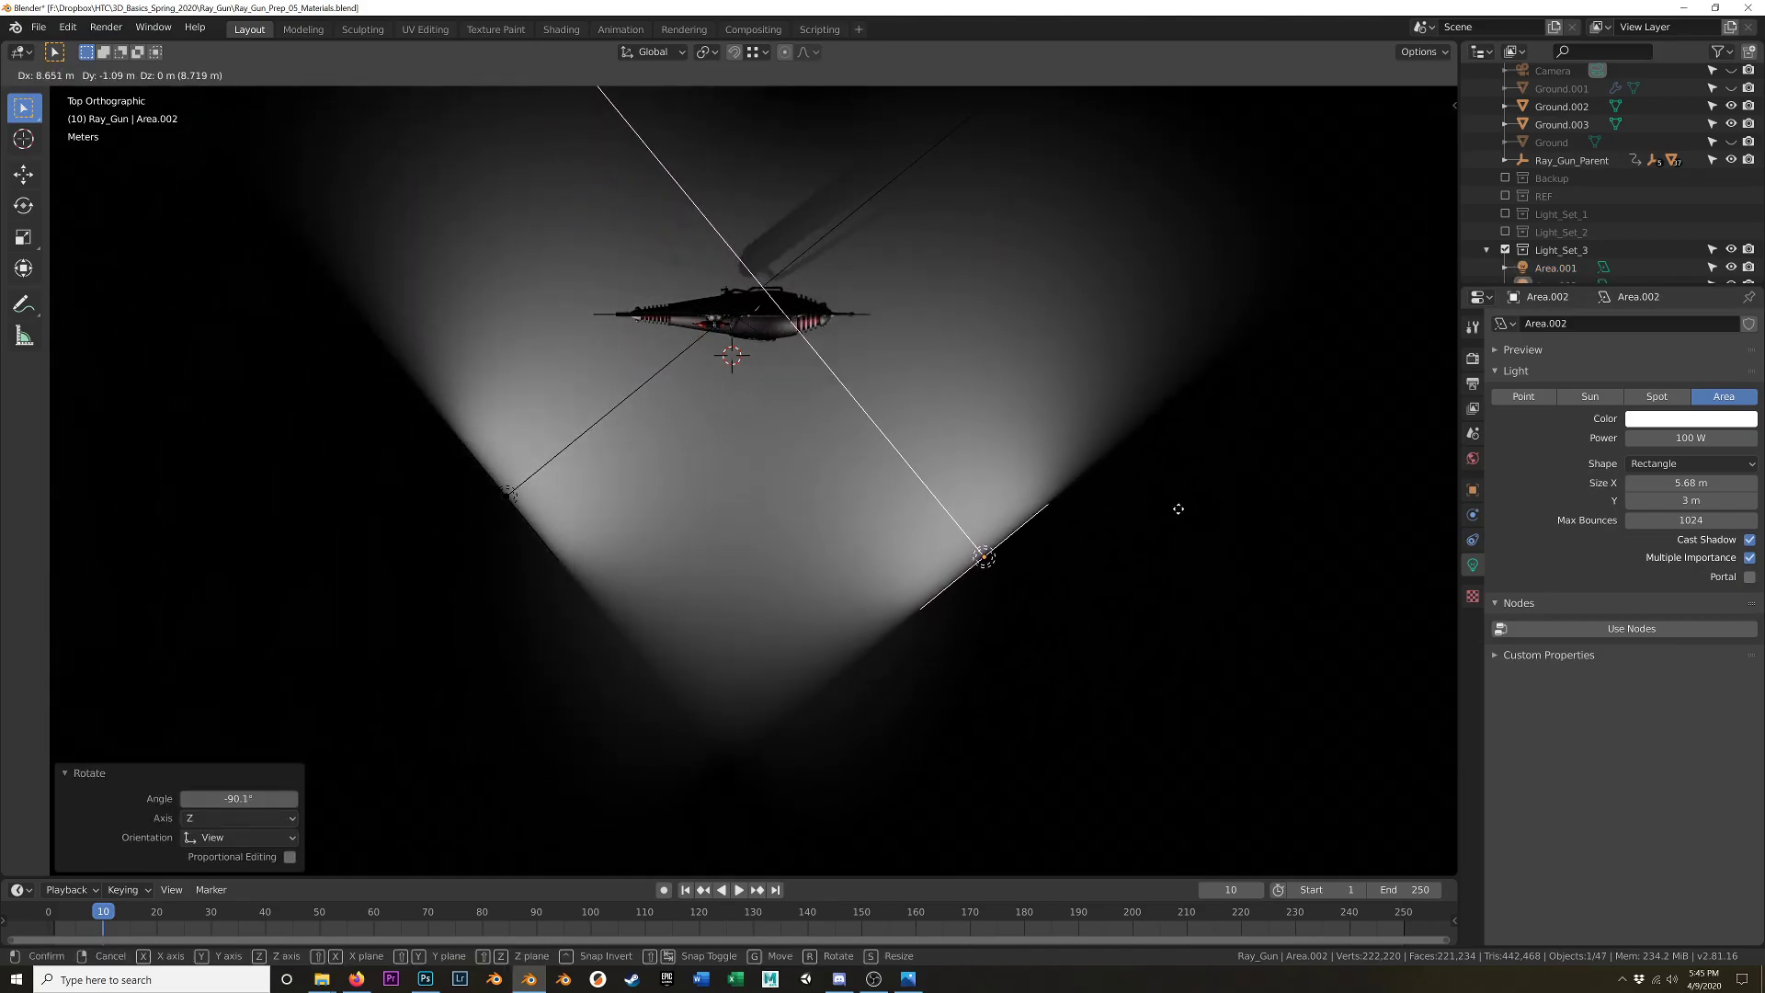
left_click(1158, 469)
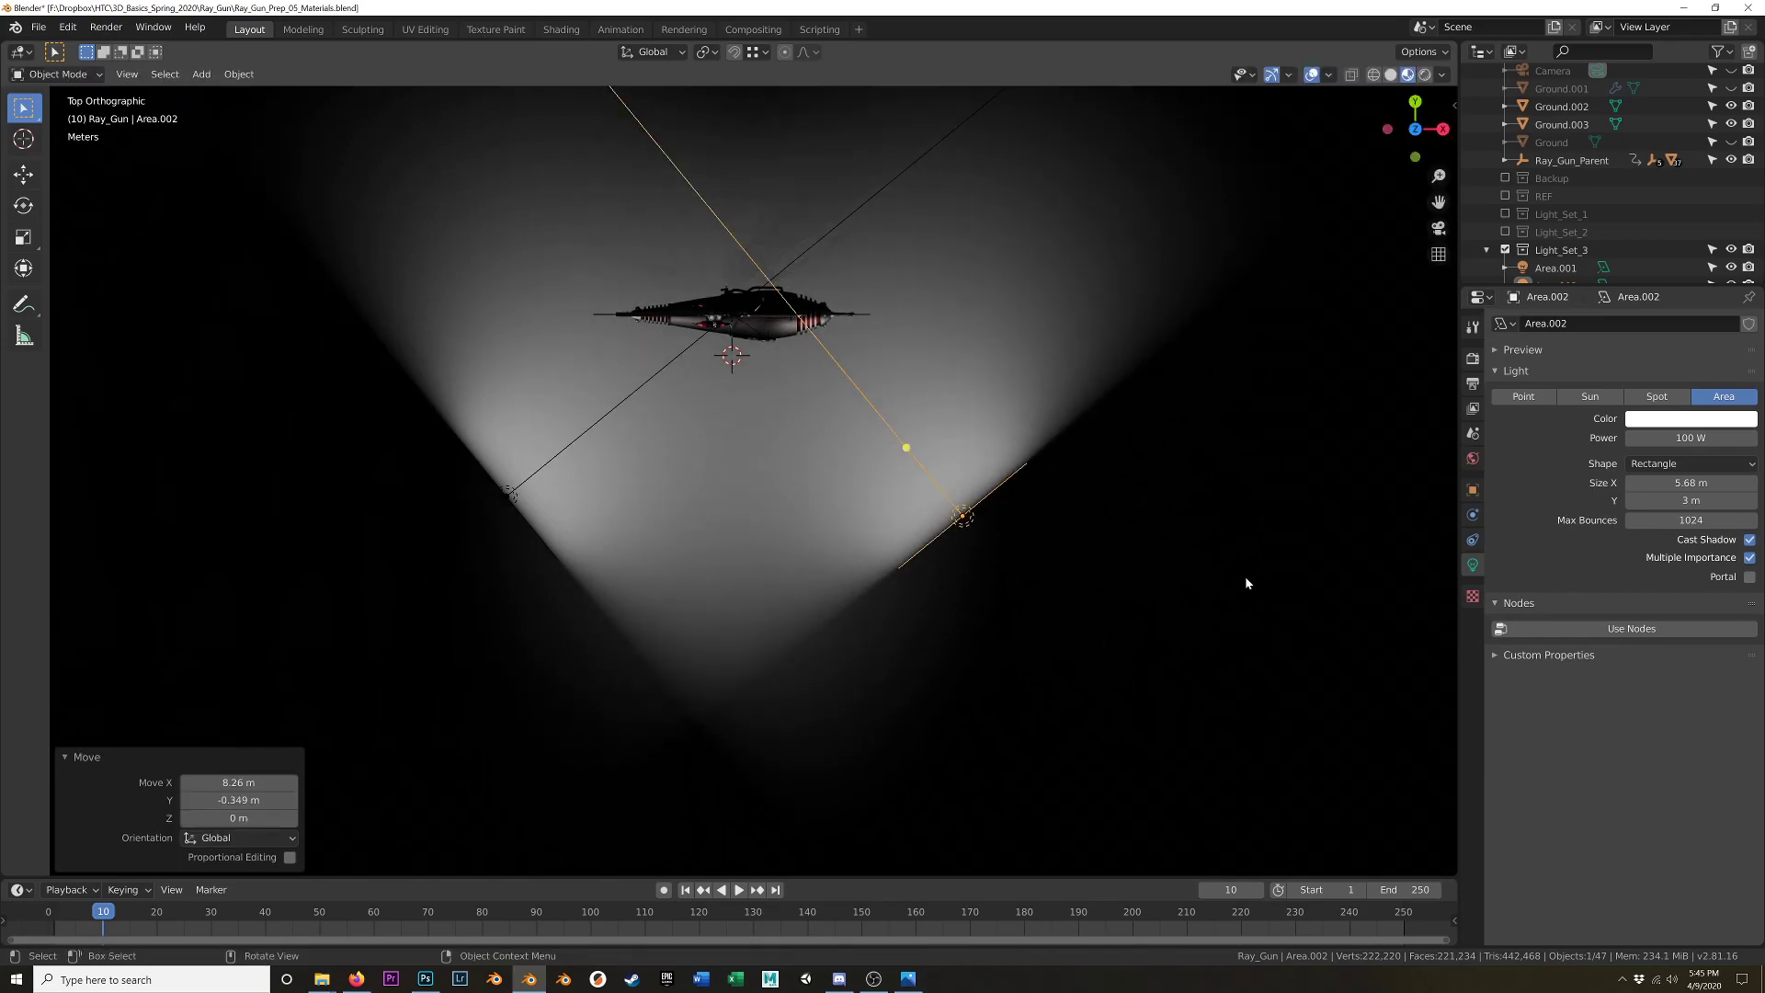
- Rotate the second area light by -26.7° and -13.8°, shifting it outward after each turn, with a final move of 0.782 m X and 1.08 m Y
key("r")
left_click(1221, 445)
key("g")
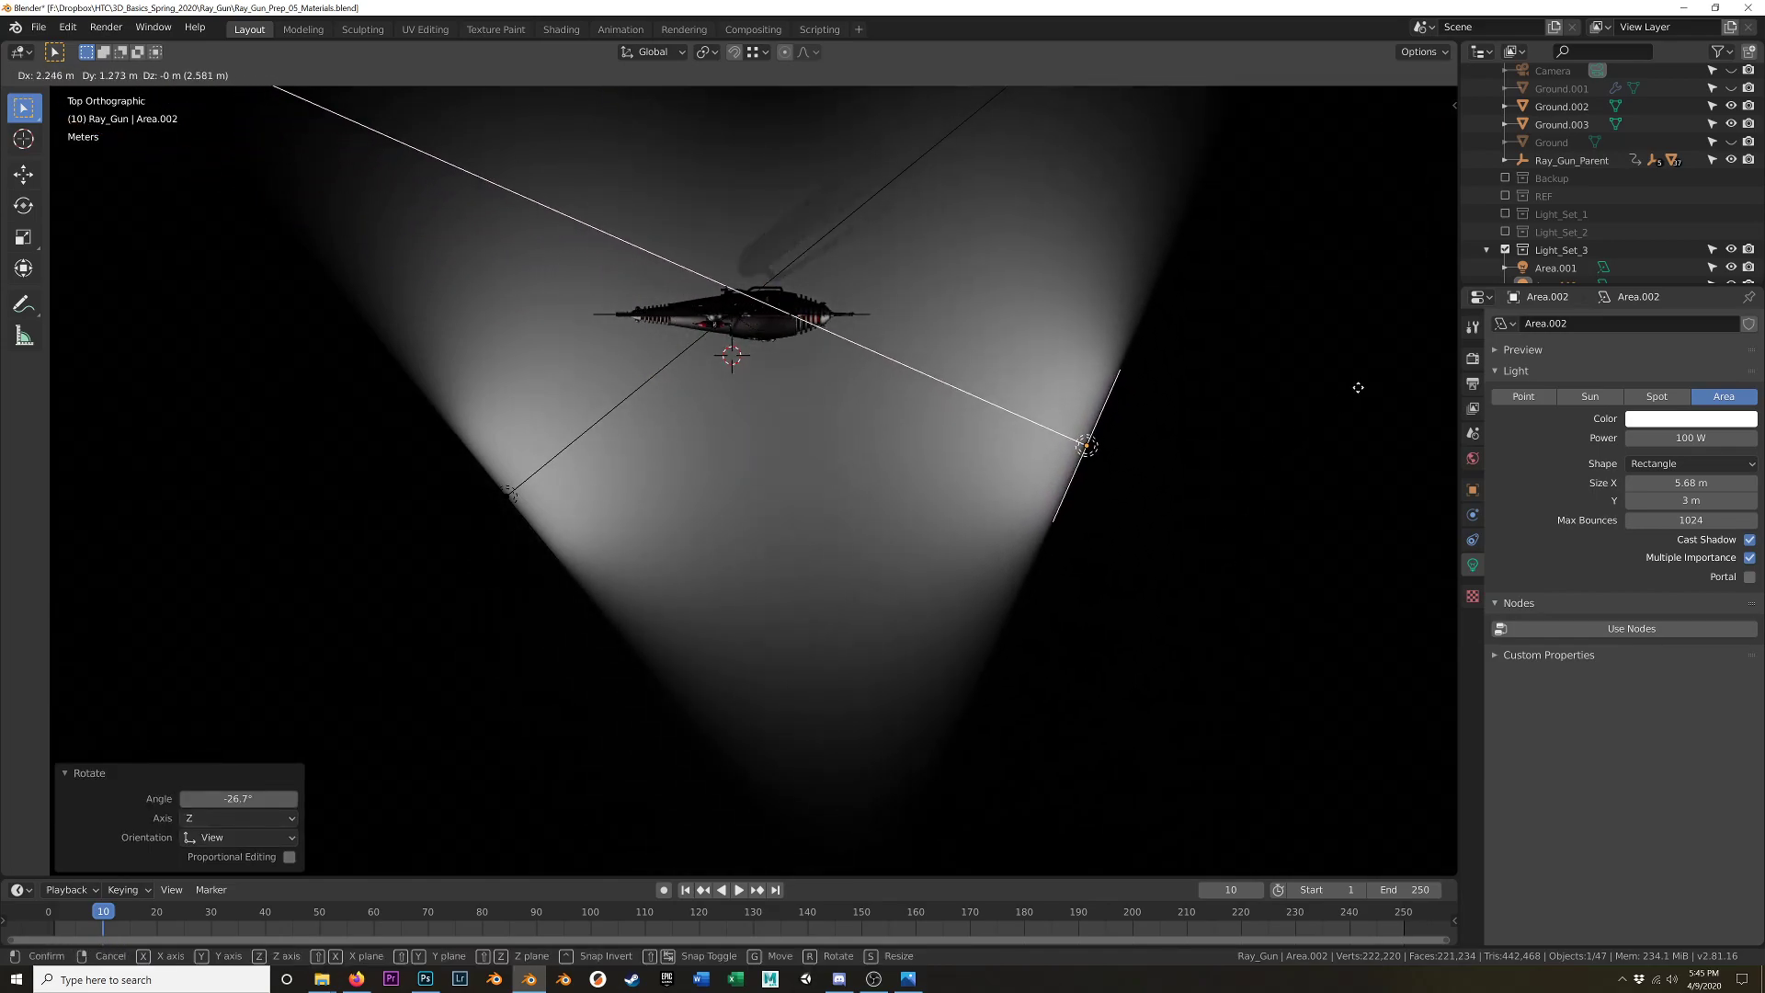
left_click(1361, 391)
key("r")
left_click(1313, 492)
key("g")
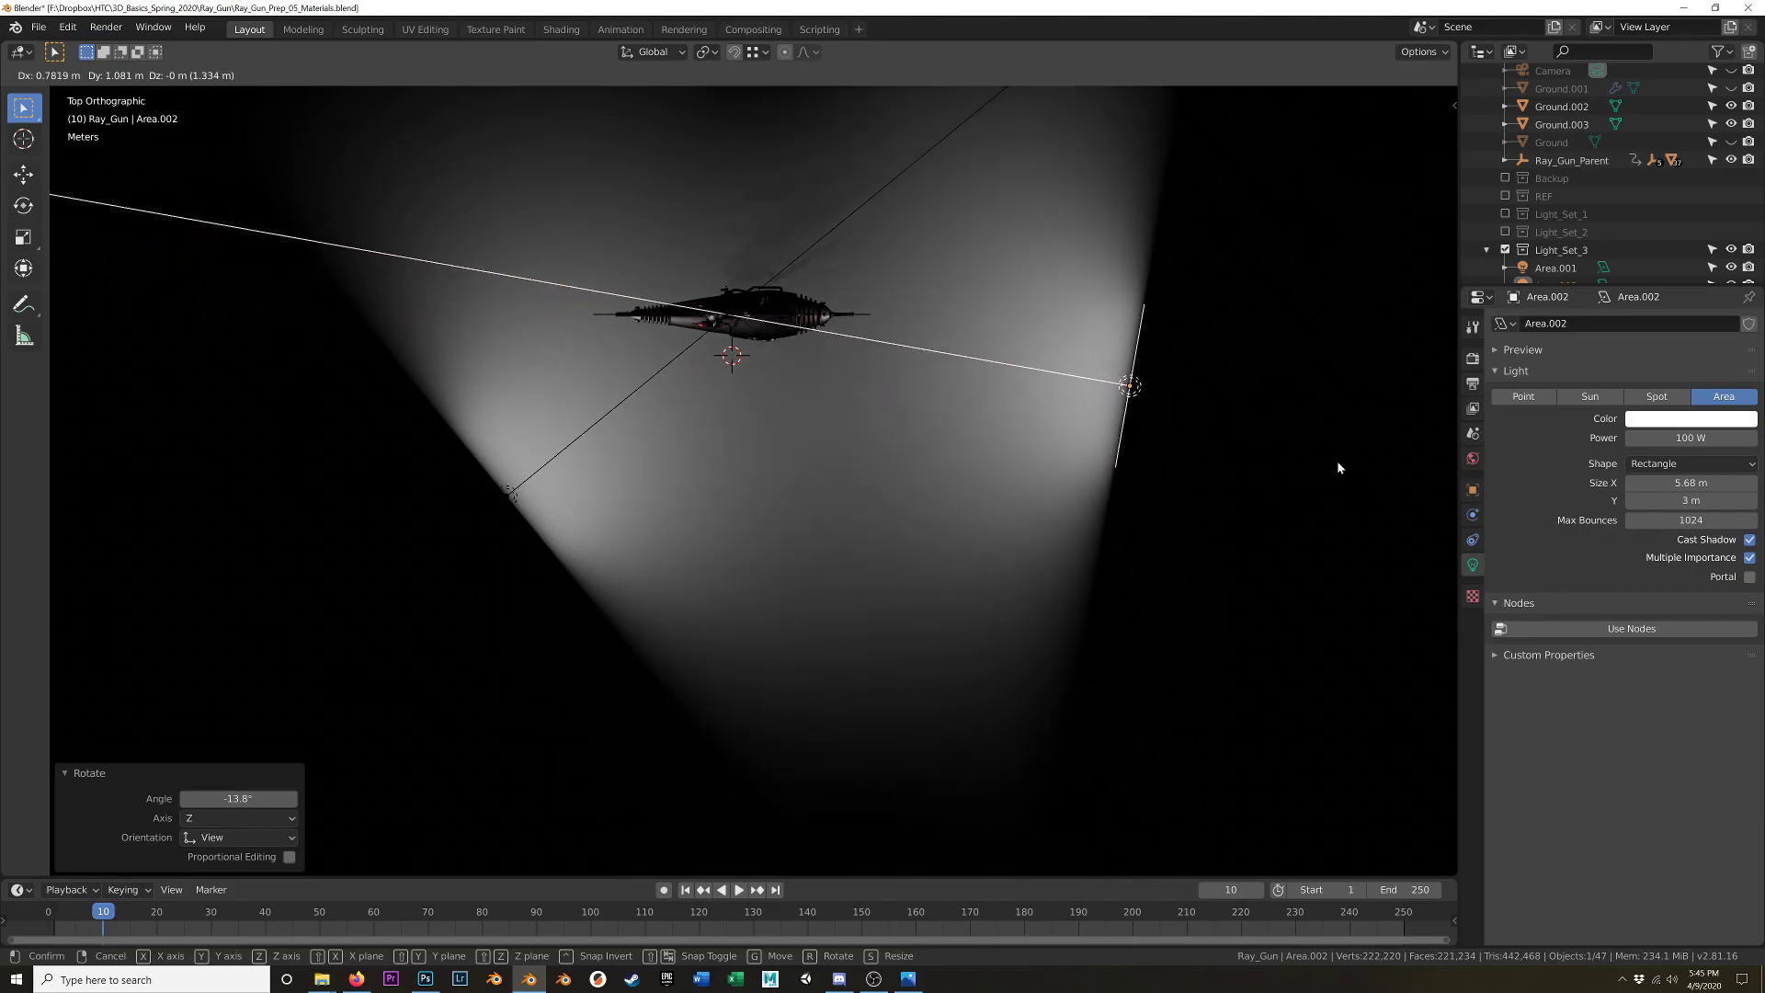
left_click(1337, 463)
- Add a spot light and, in right view with Solid shading, move it 7.3 m in Y and 6.53 m in Z
middle_click_drag(643, 590, 732, 736)
key("shift+a")
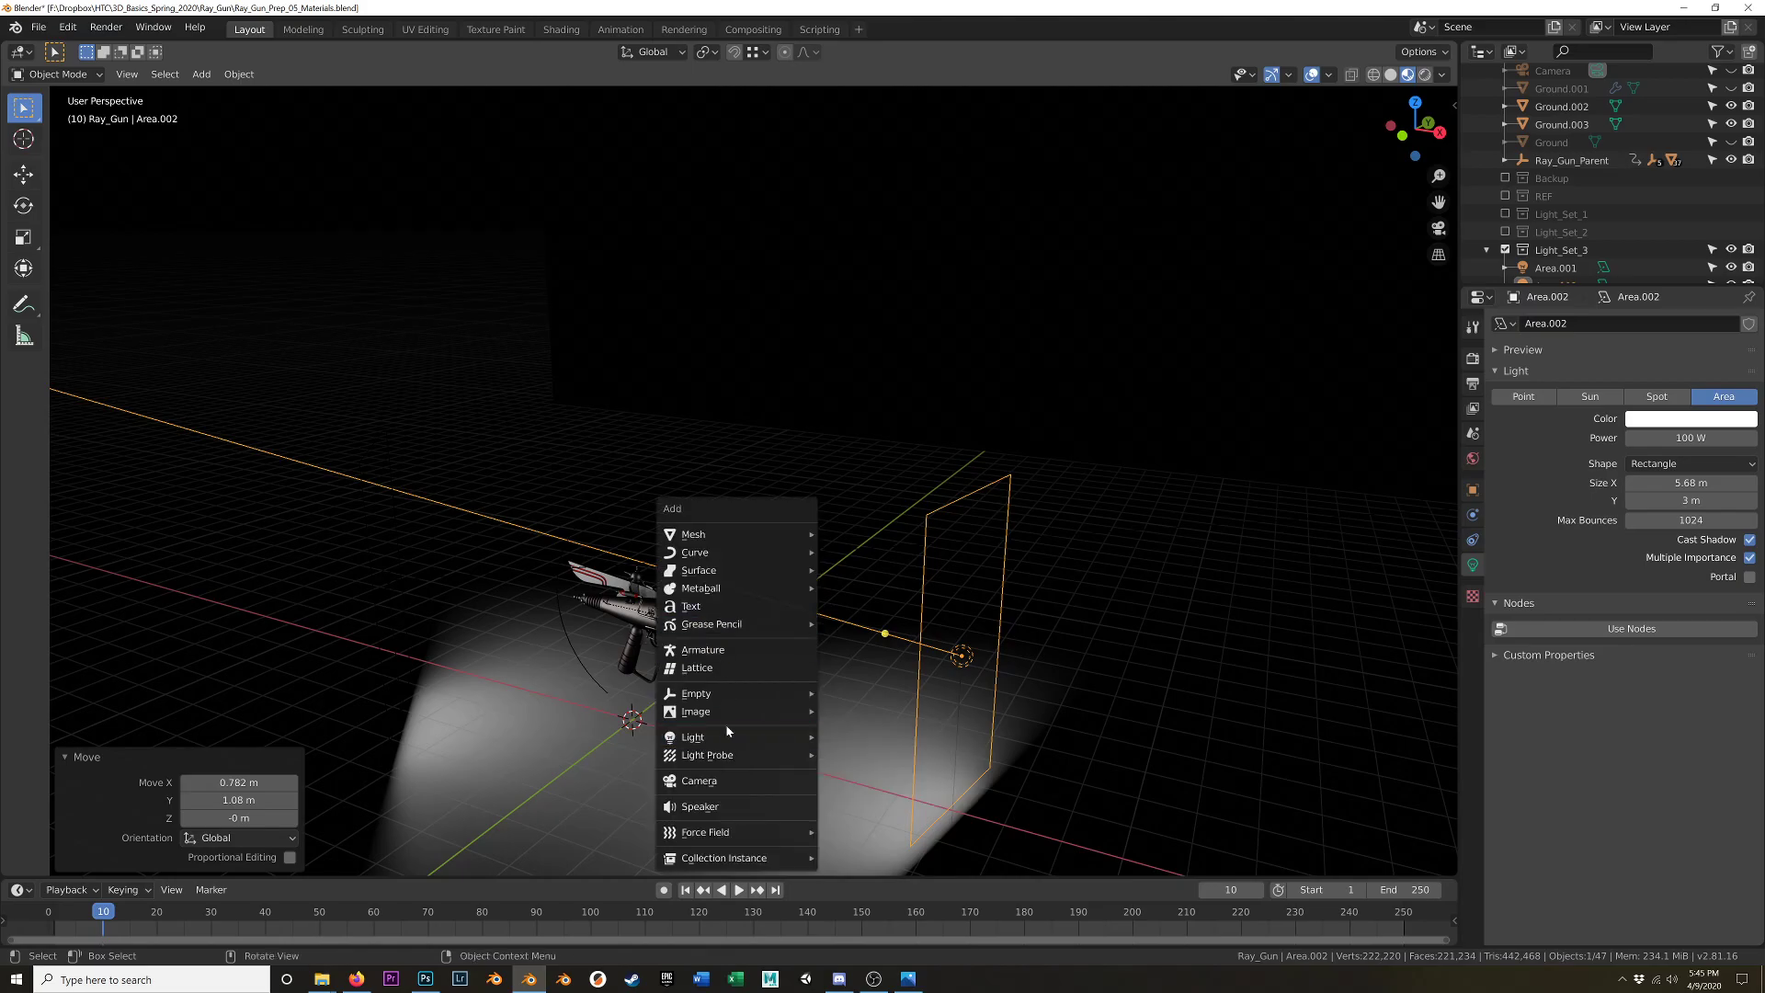
mouse_move(781, 737)
left_click(854, 775)
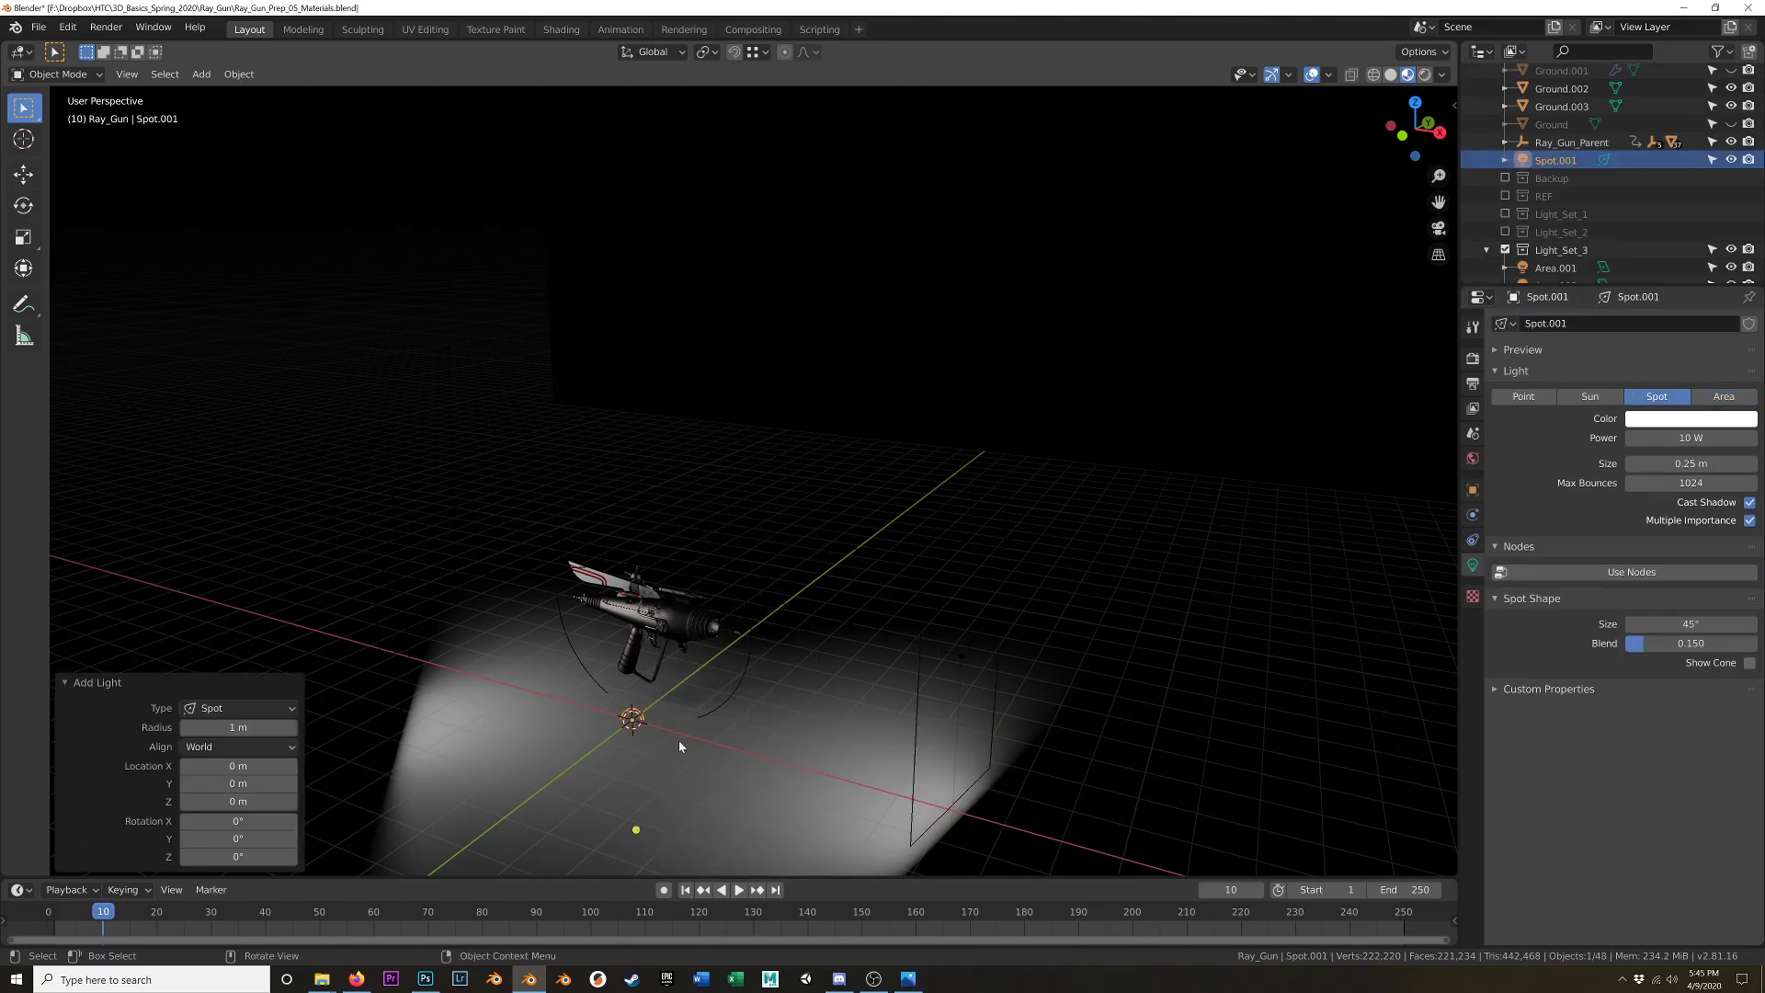
key("KP_3")
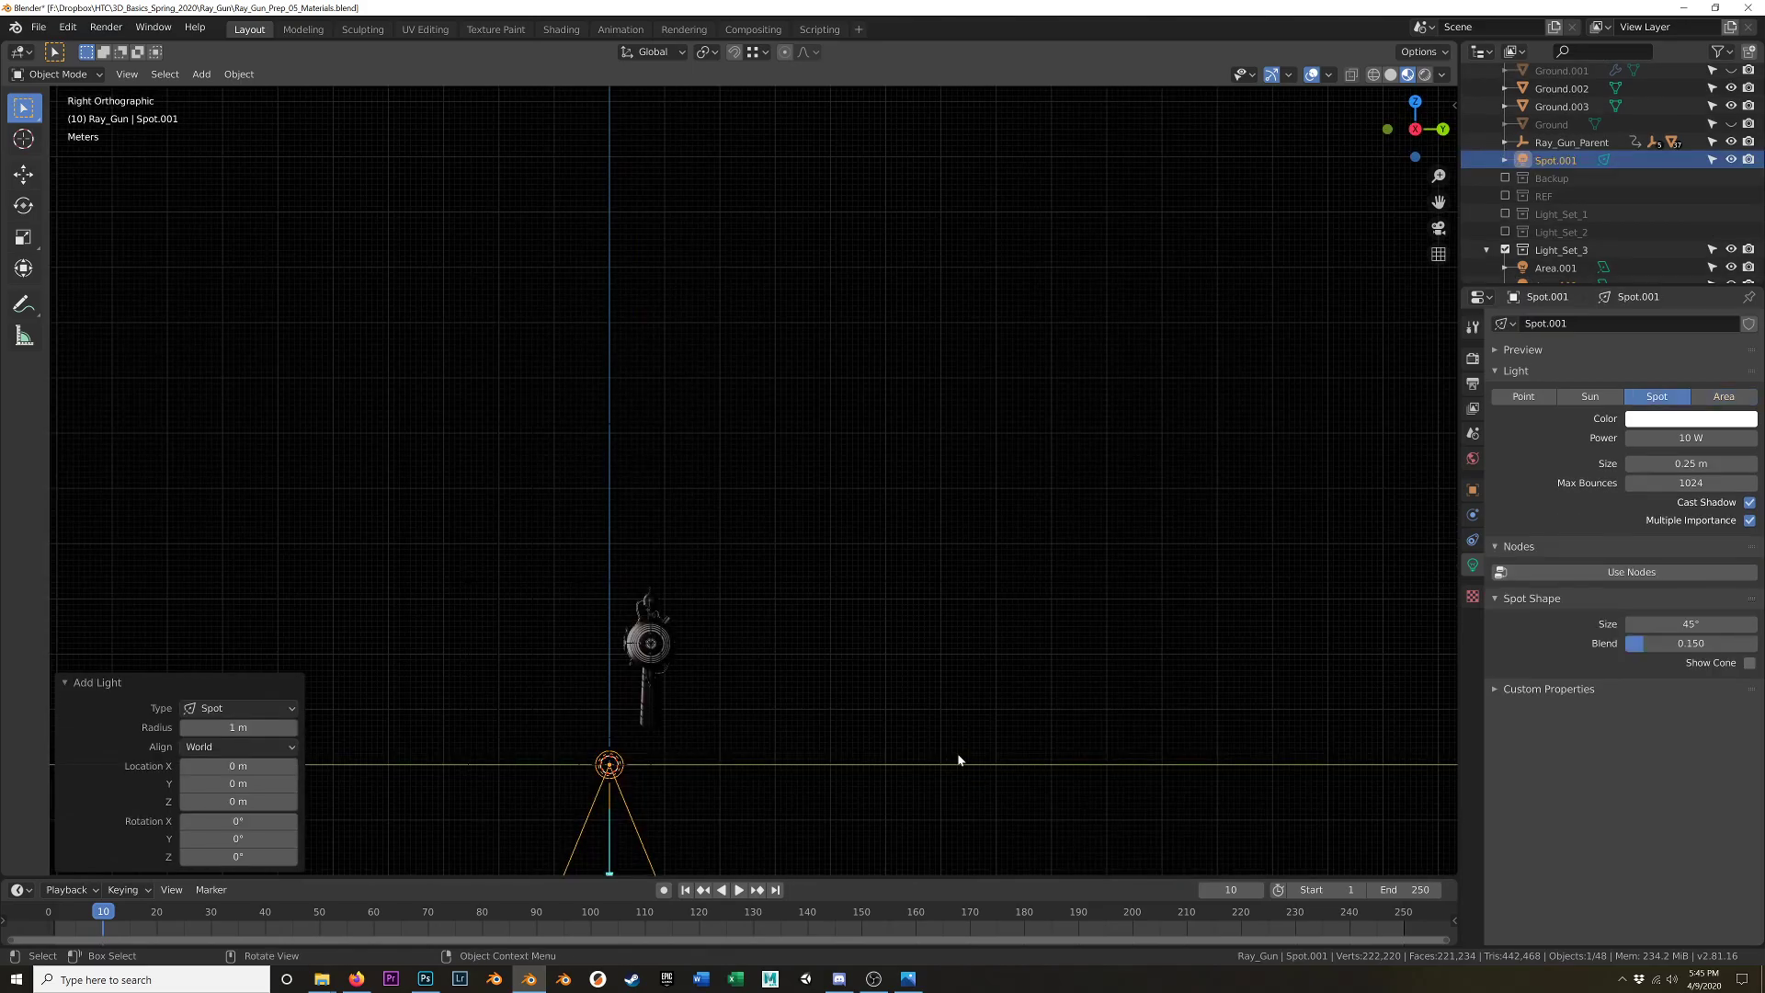
key("z")
middle_click_drag(758, 773, 733, 525, "shift")
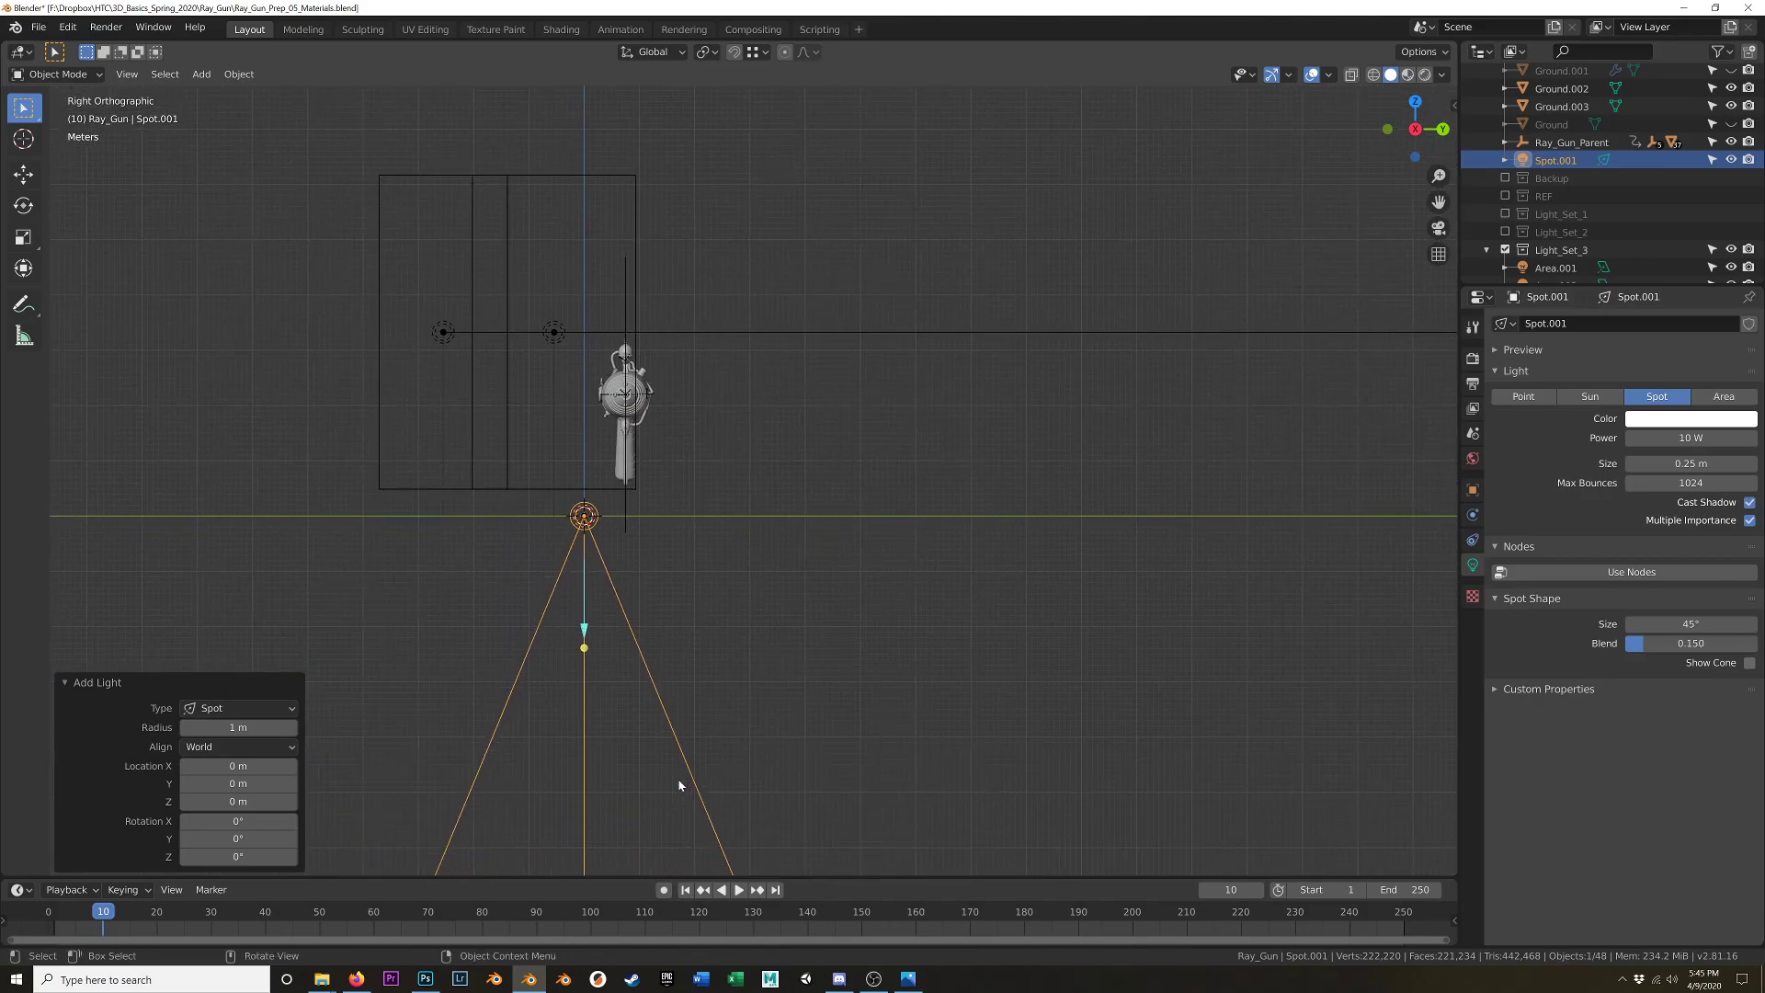
key("g")
left_click(1163, 384)
- Rotate the spot light 55.9° in right view to aim at the ray gun and set its power to 2000 W
key("r")
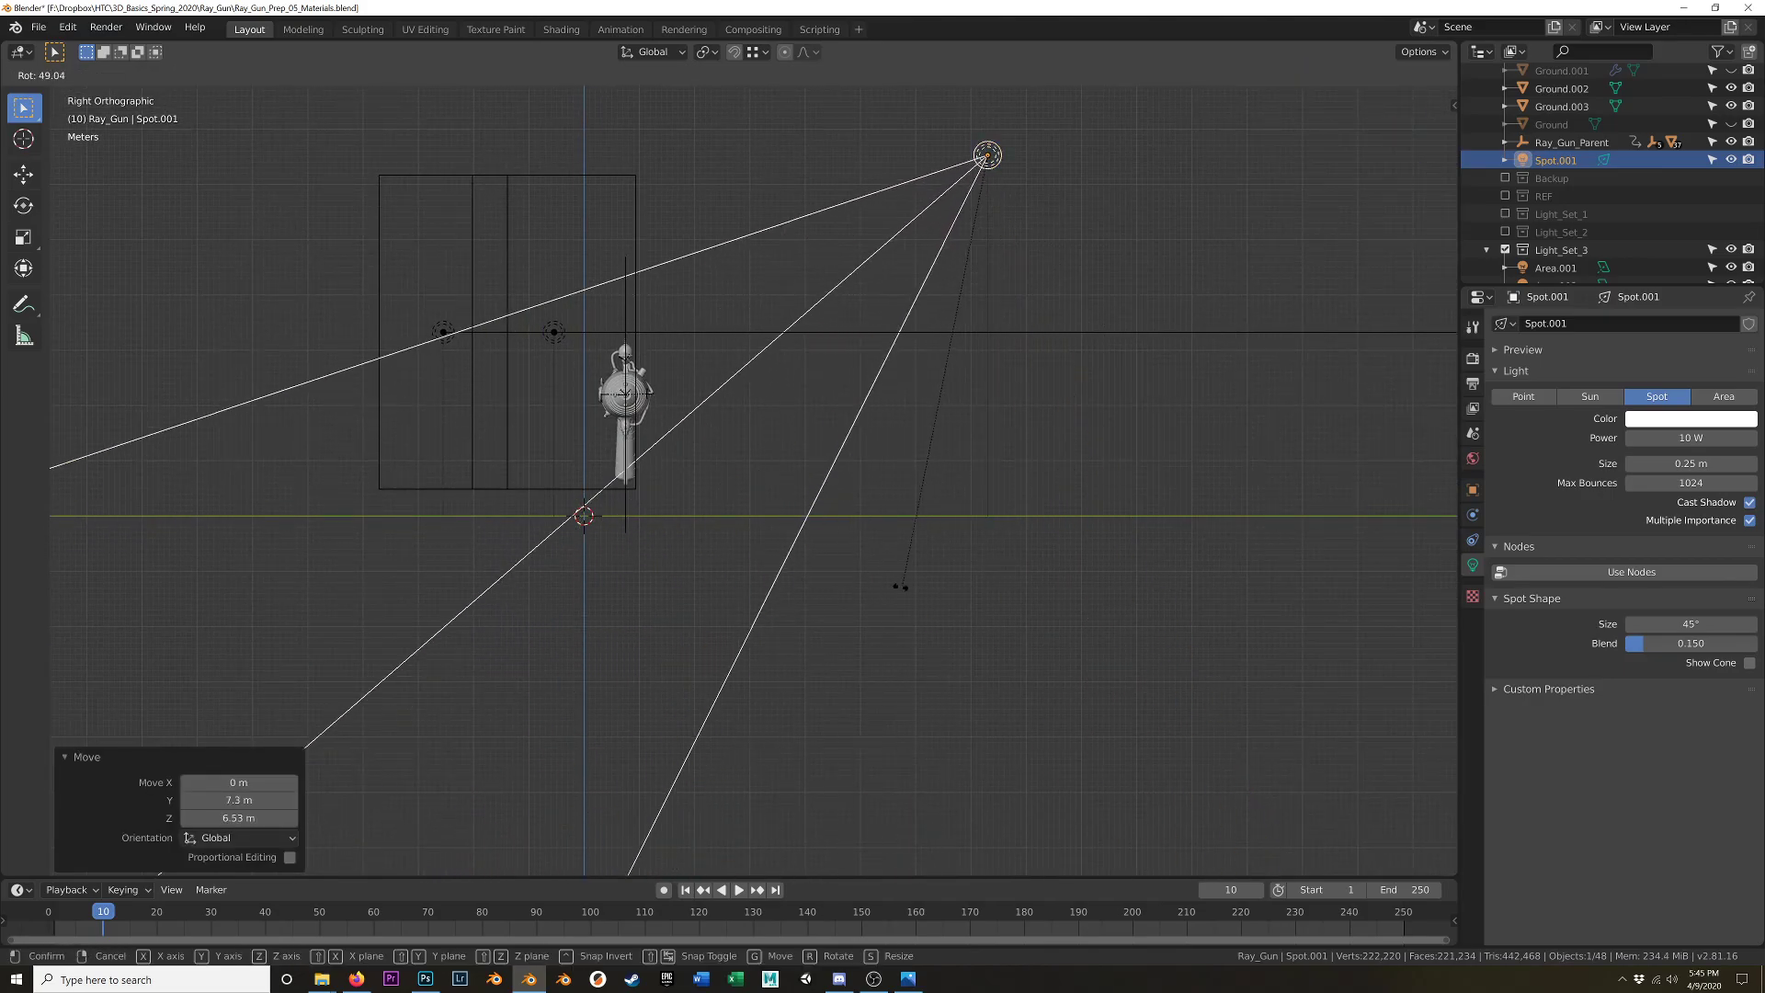
left_click(842, 593)
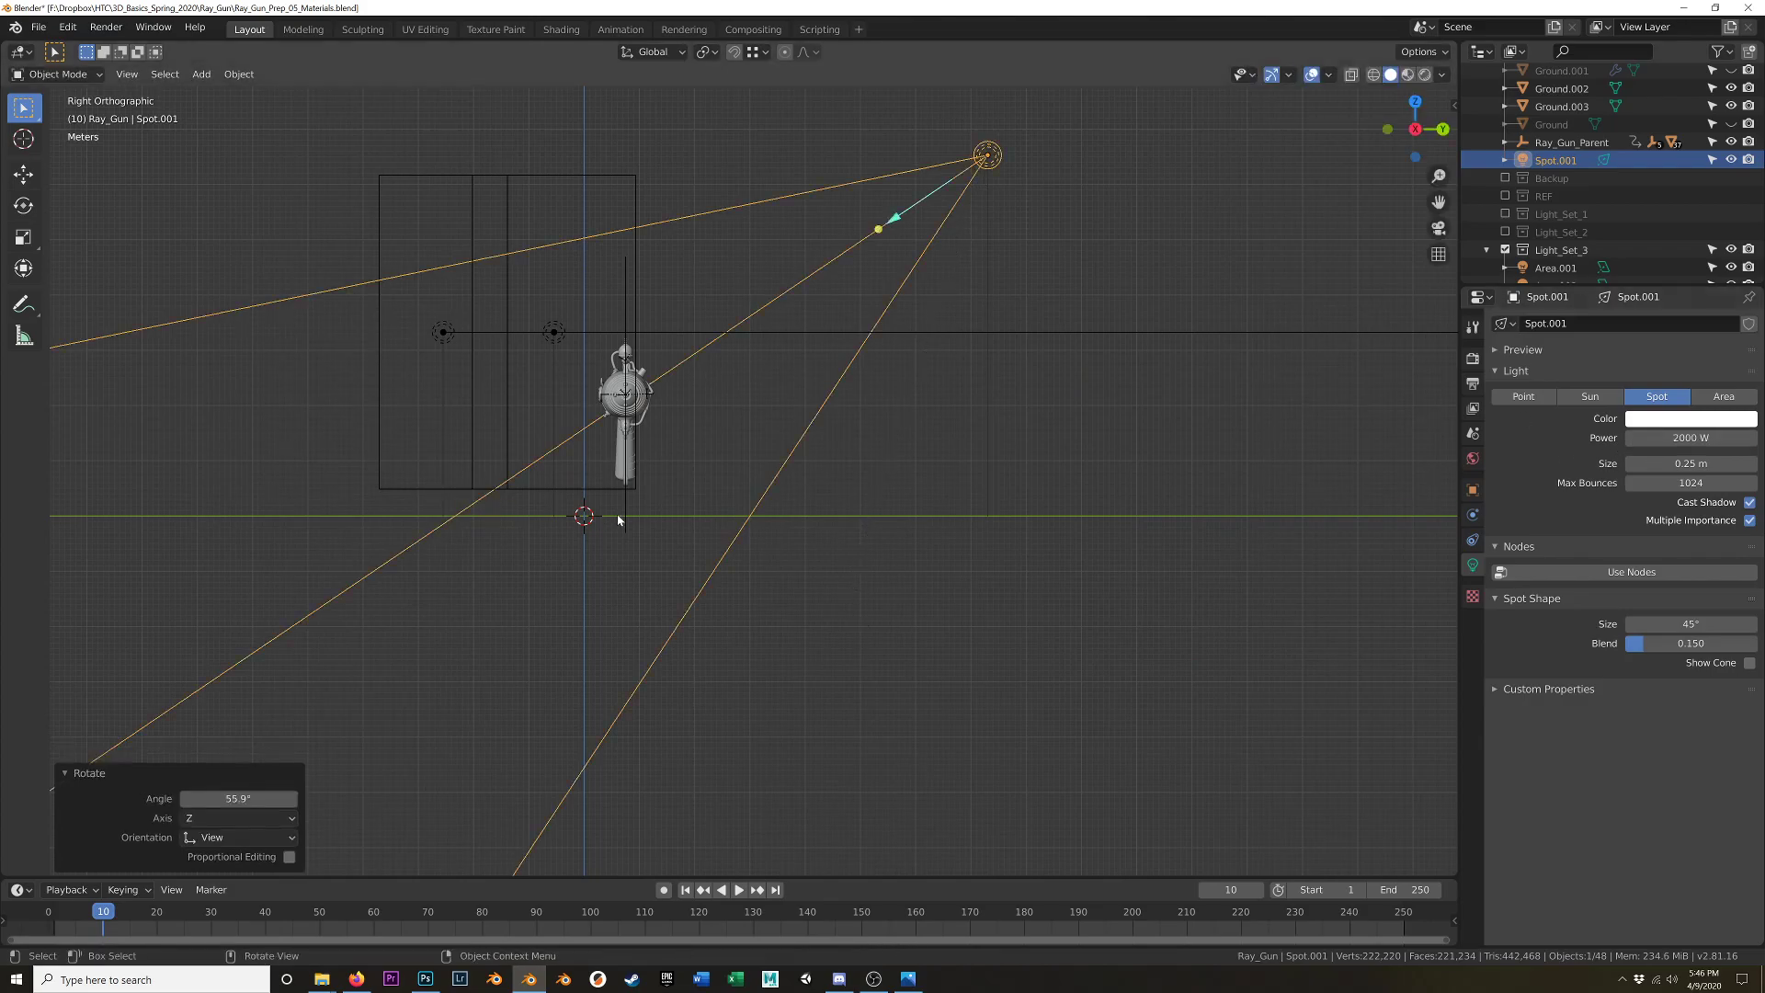
- Examine the combined spot and side area lighting on the ray gun in Rendered shading from several angles
key("z")
left_click(829, 707)
middle_click_drag(609, 577, 763, 625)
key("z")
left_click(791, 370)
middle_click_drag(791, 370, 864, 565)
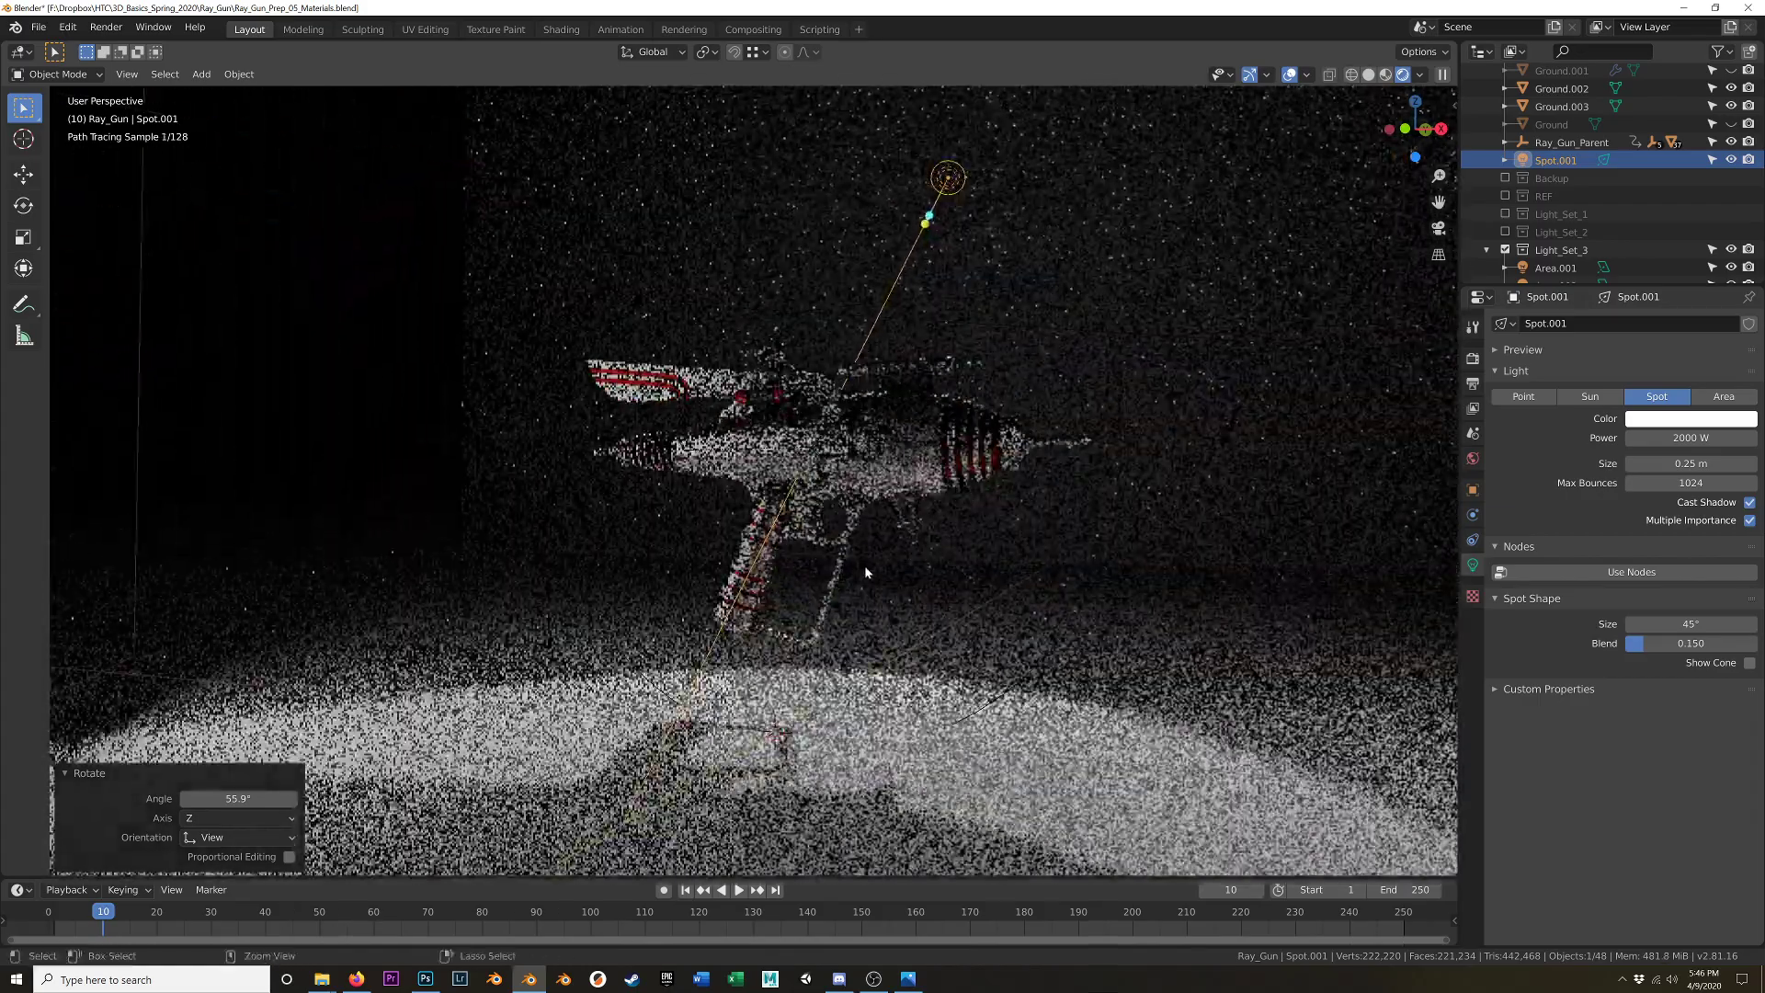
middle_click_drag(876, 490, 745, 639)
scroll(747, 640, "down", 4)
middle_click_drag(870, 594, 745, 651, "shift")
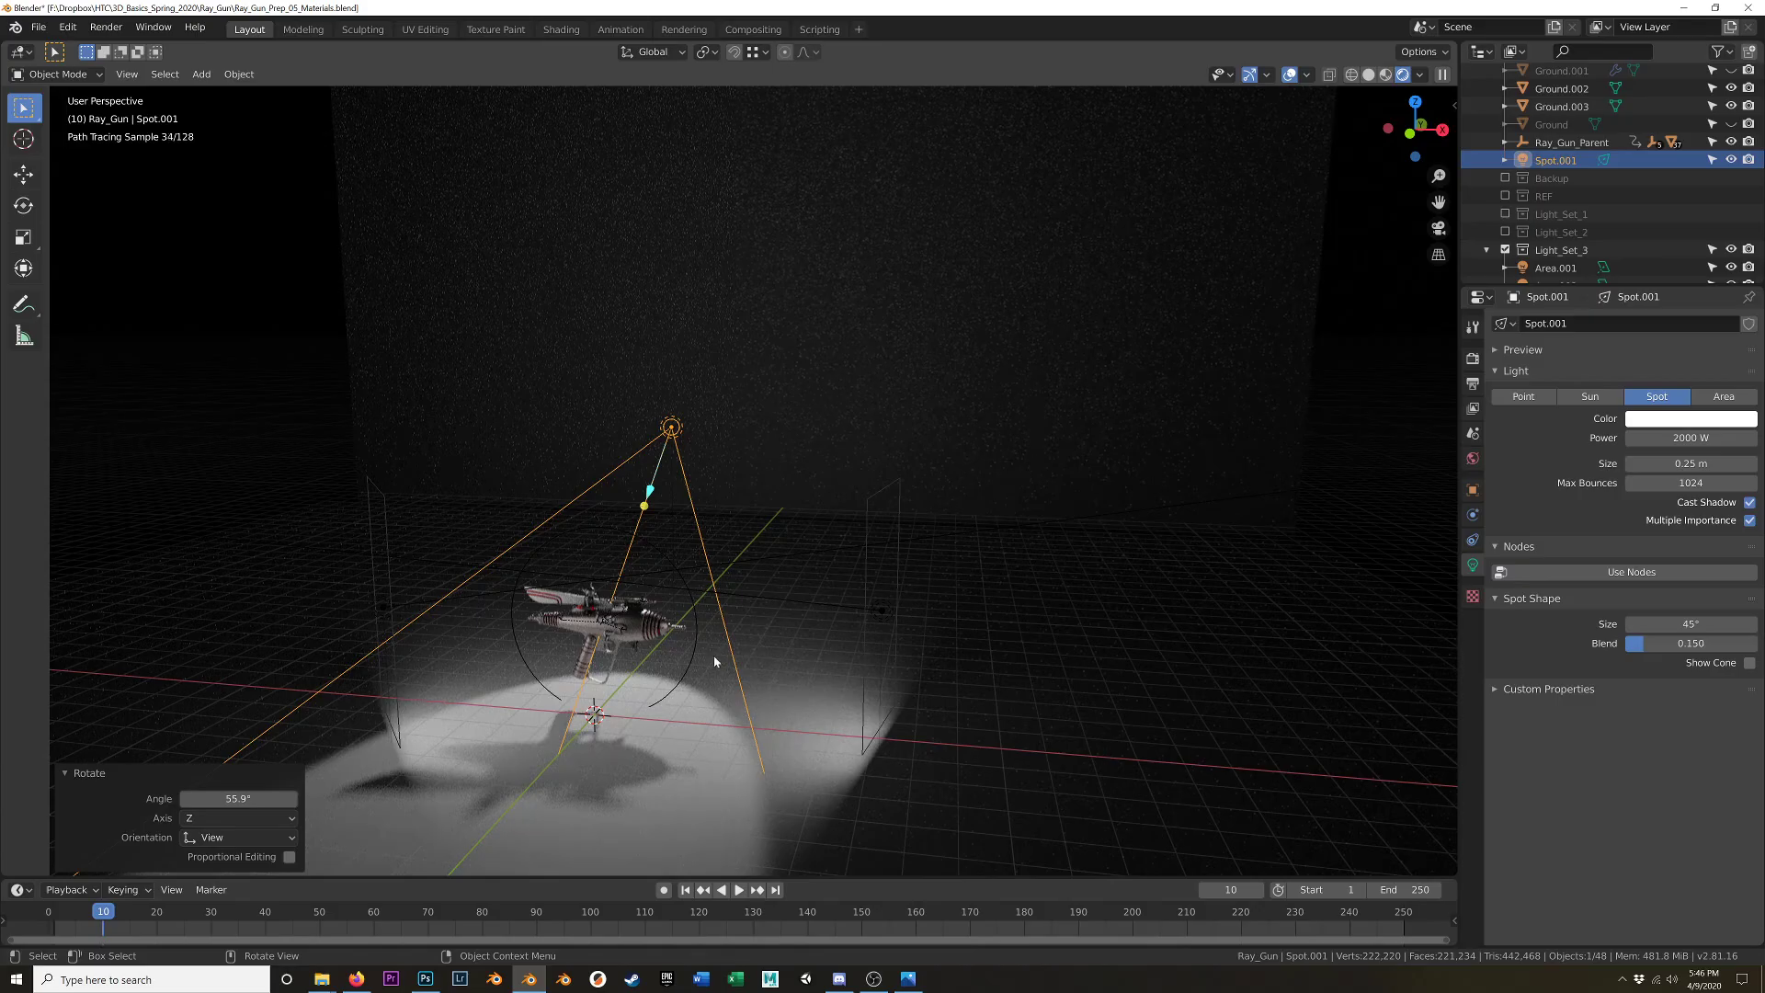
- Snap the 3D cursor to the backdrop plane Ground.003 and add an area light there
middle_click_drag(784, 651, 606, 659)
left_click(1024, 579)
middle_click_drag(847, 674, 759, 659, "shift")
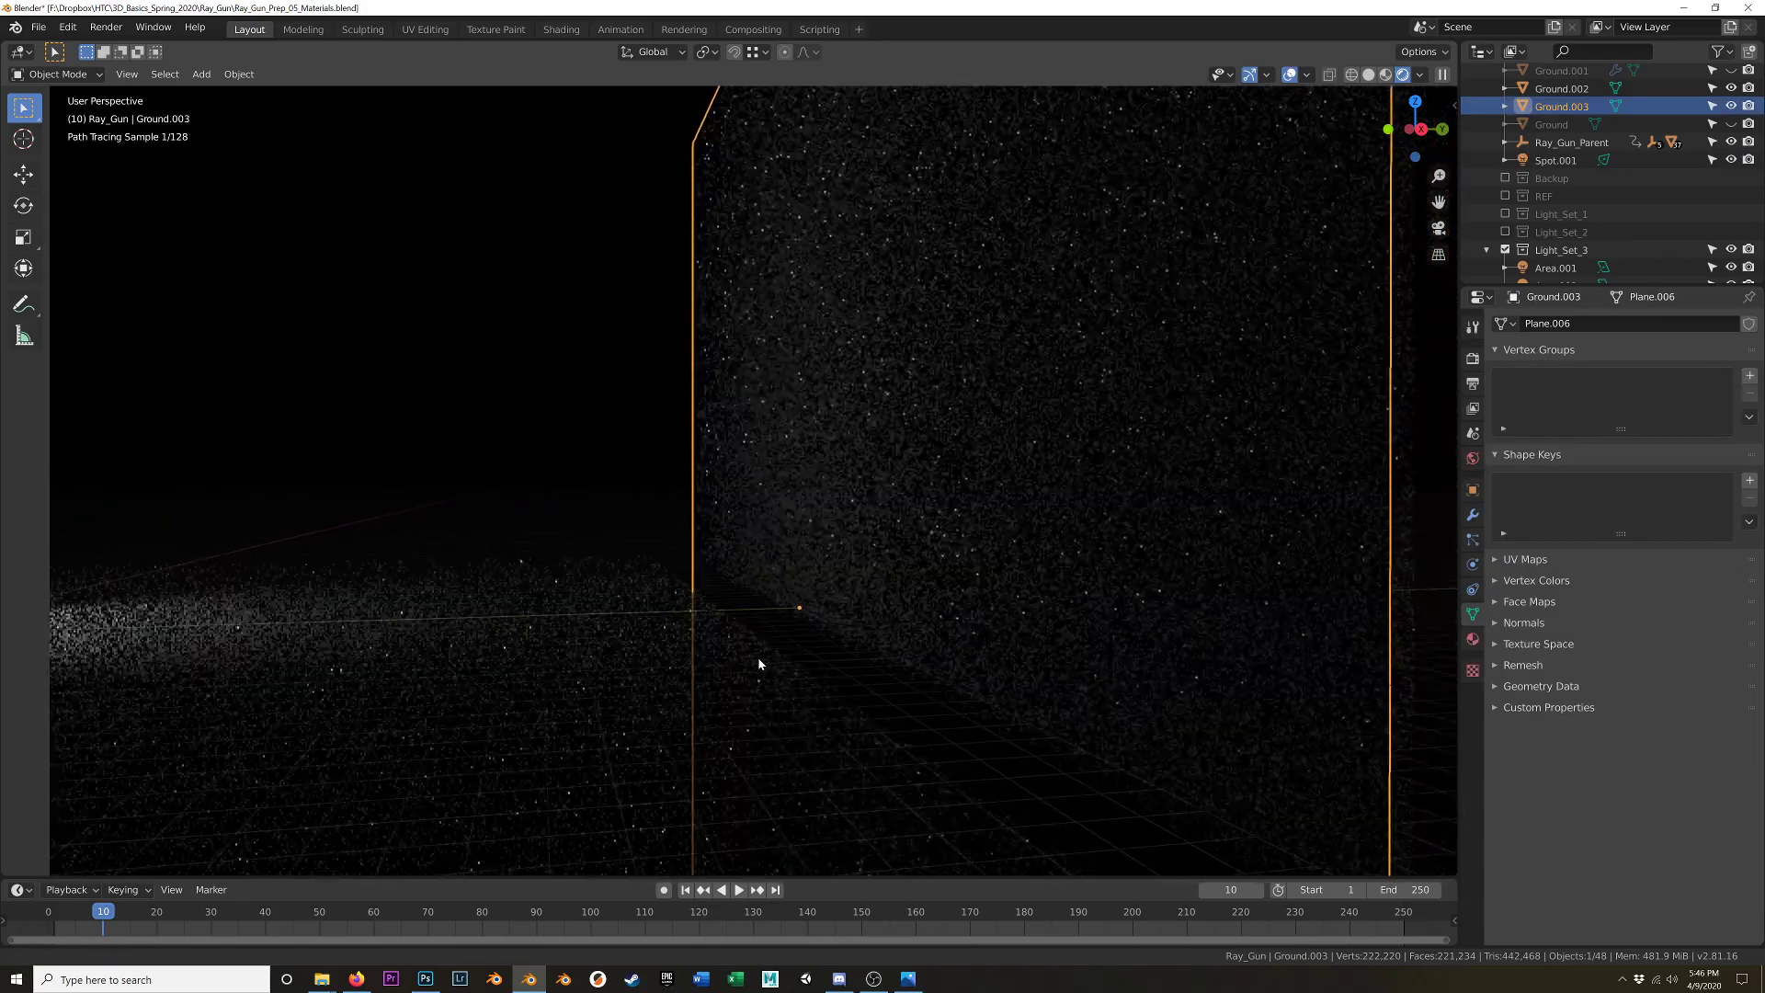
key("shift+s")
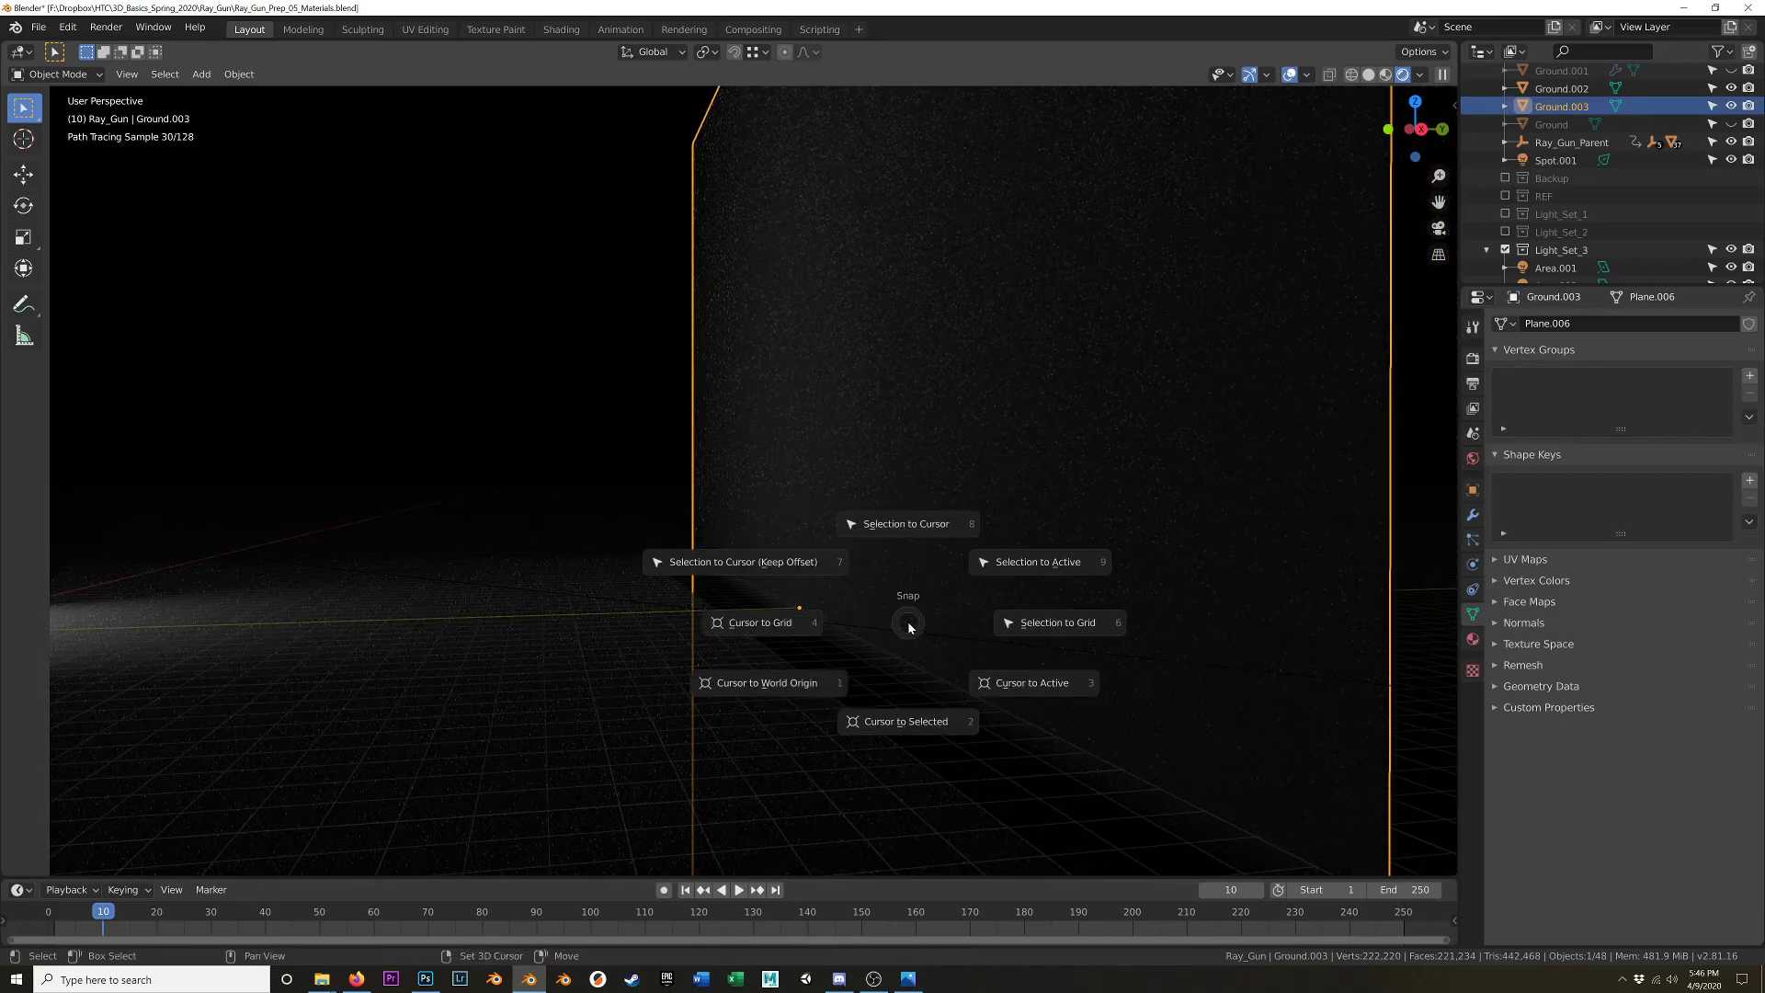
left_click(878, 735)
key("shift+a")
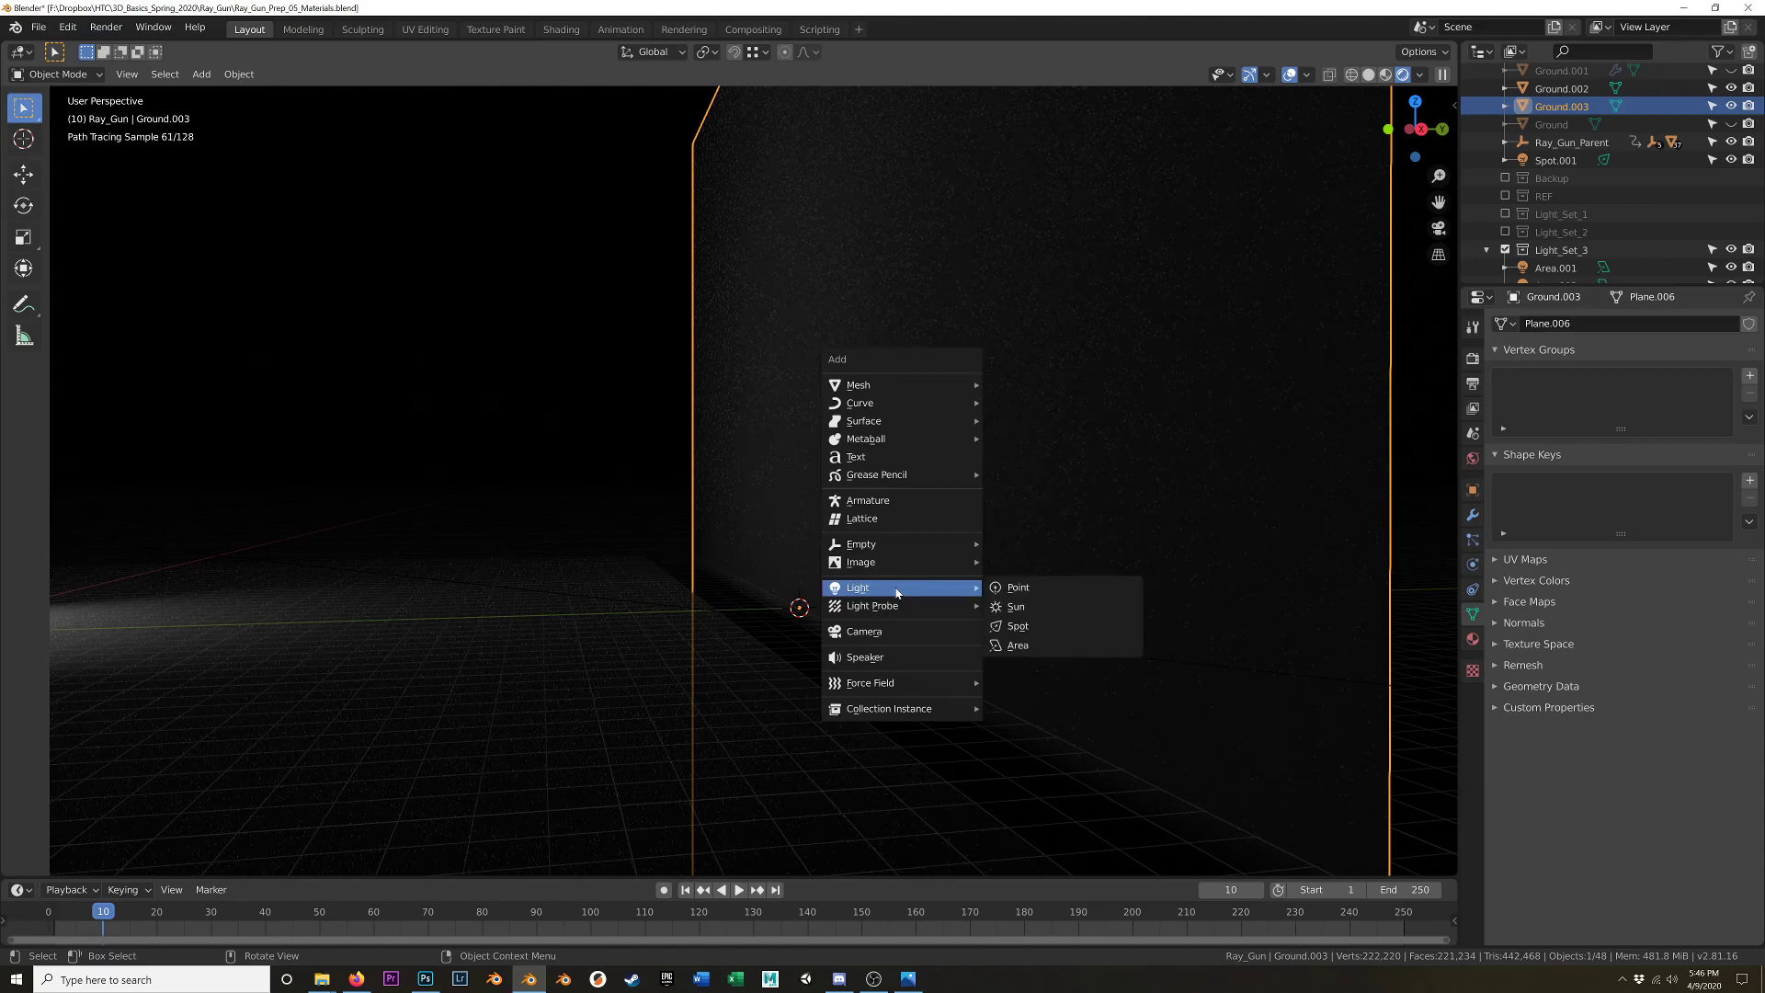
left_click(1038, 642)
- Switch to Solid shading and rotate the new area light at the backdrop 180° about X so it points upward
key("z")
left_click(1146, 622)
middle_click_drag(943, 634, 994, 654)
type("rx")
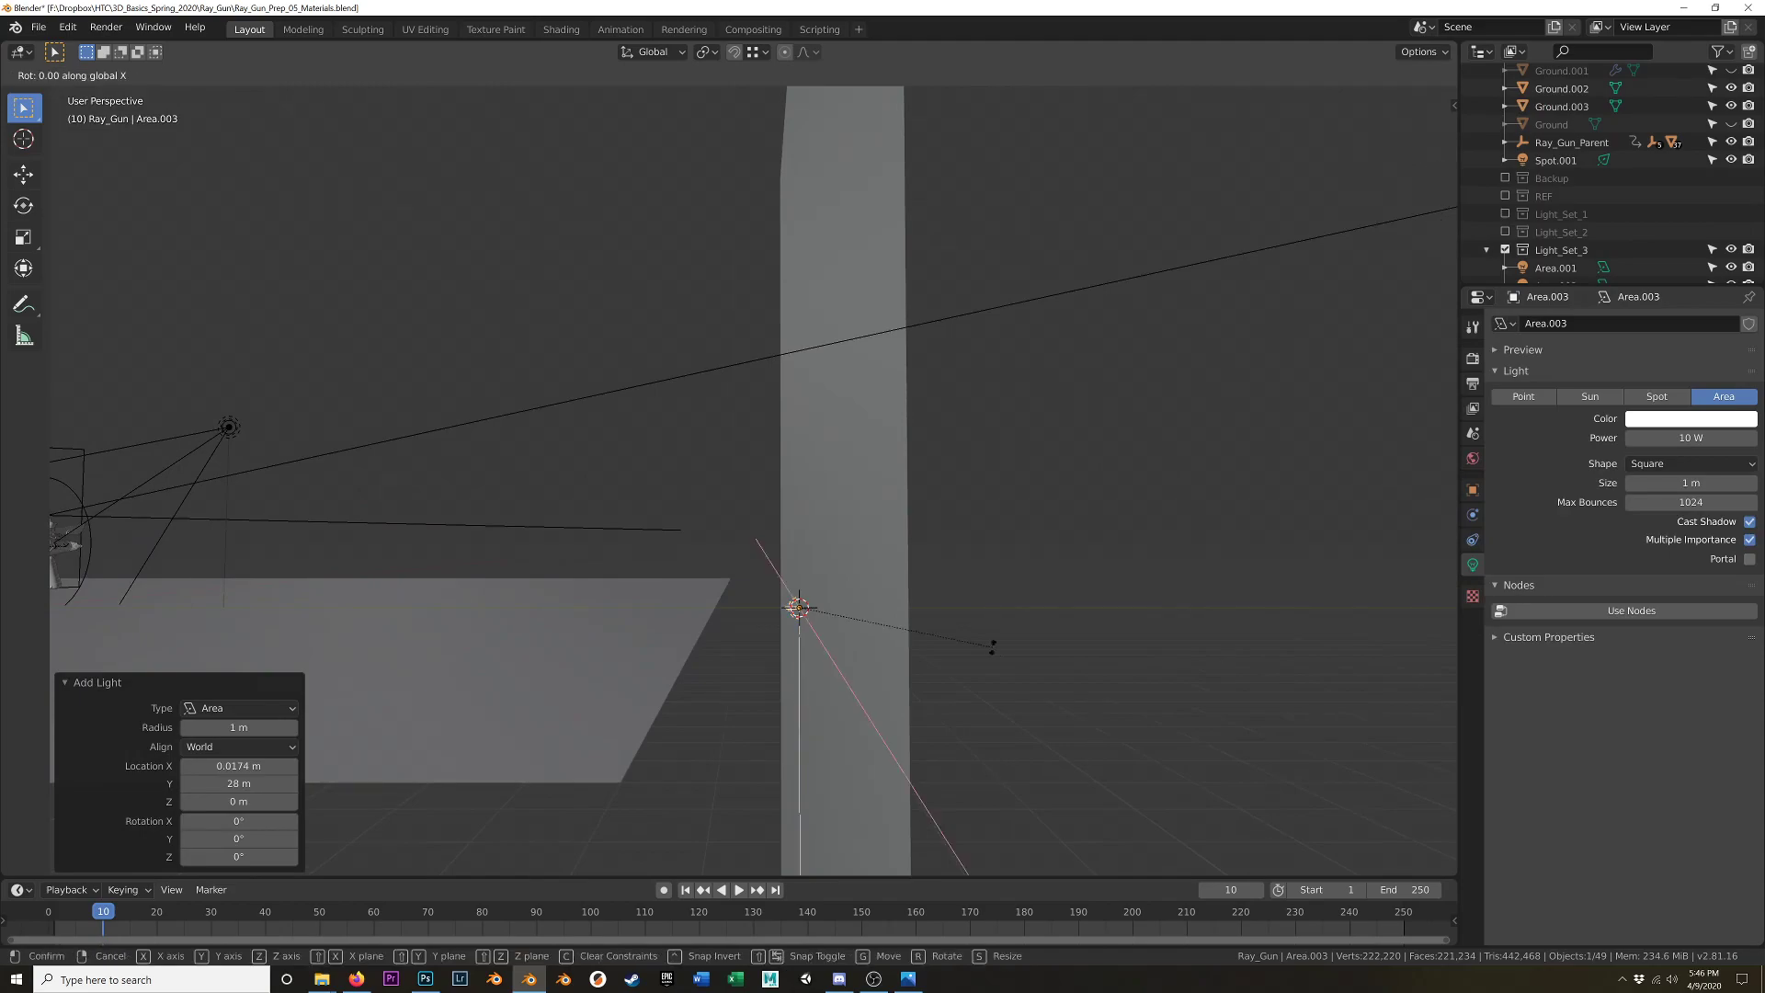
type("180")
key("Return")
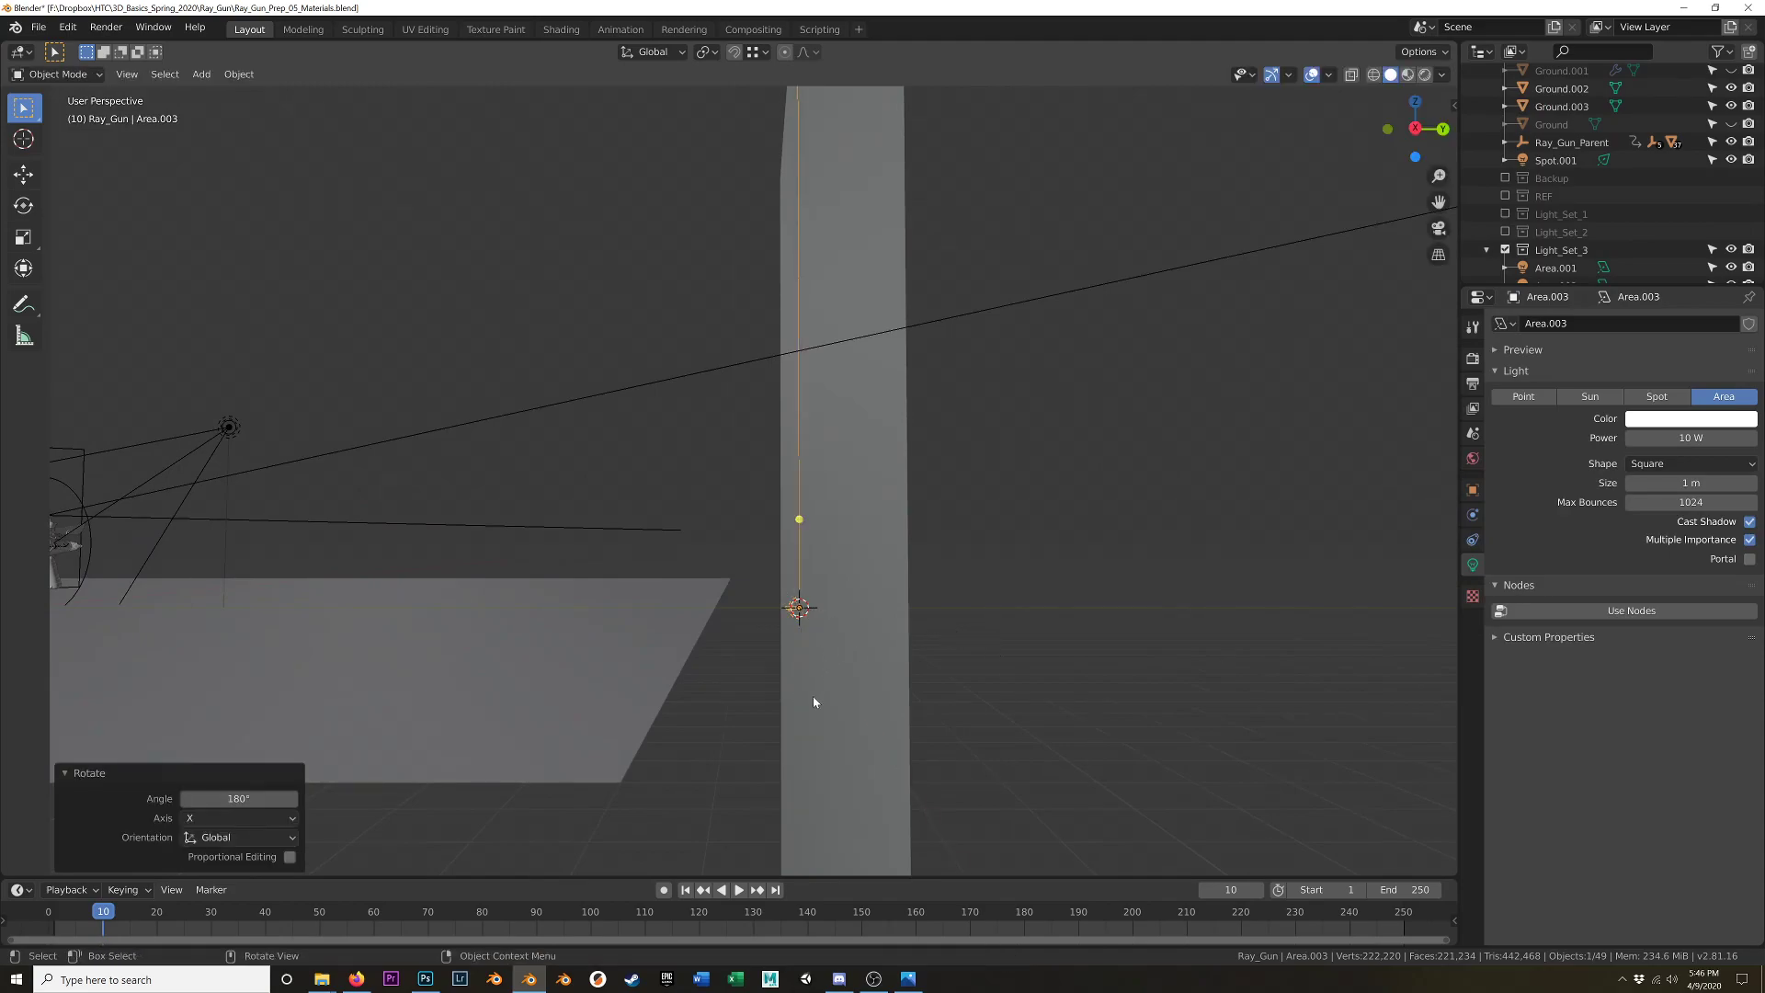
- Move the backdrop area light in right view about -1.24 m in Y and -3.94 m in Z, below the floor level
key("KP_3")
key("g")
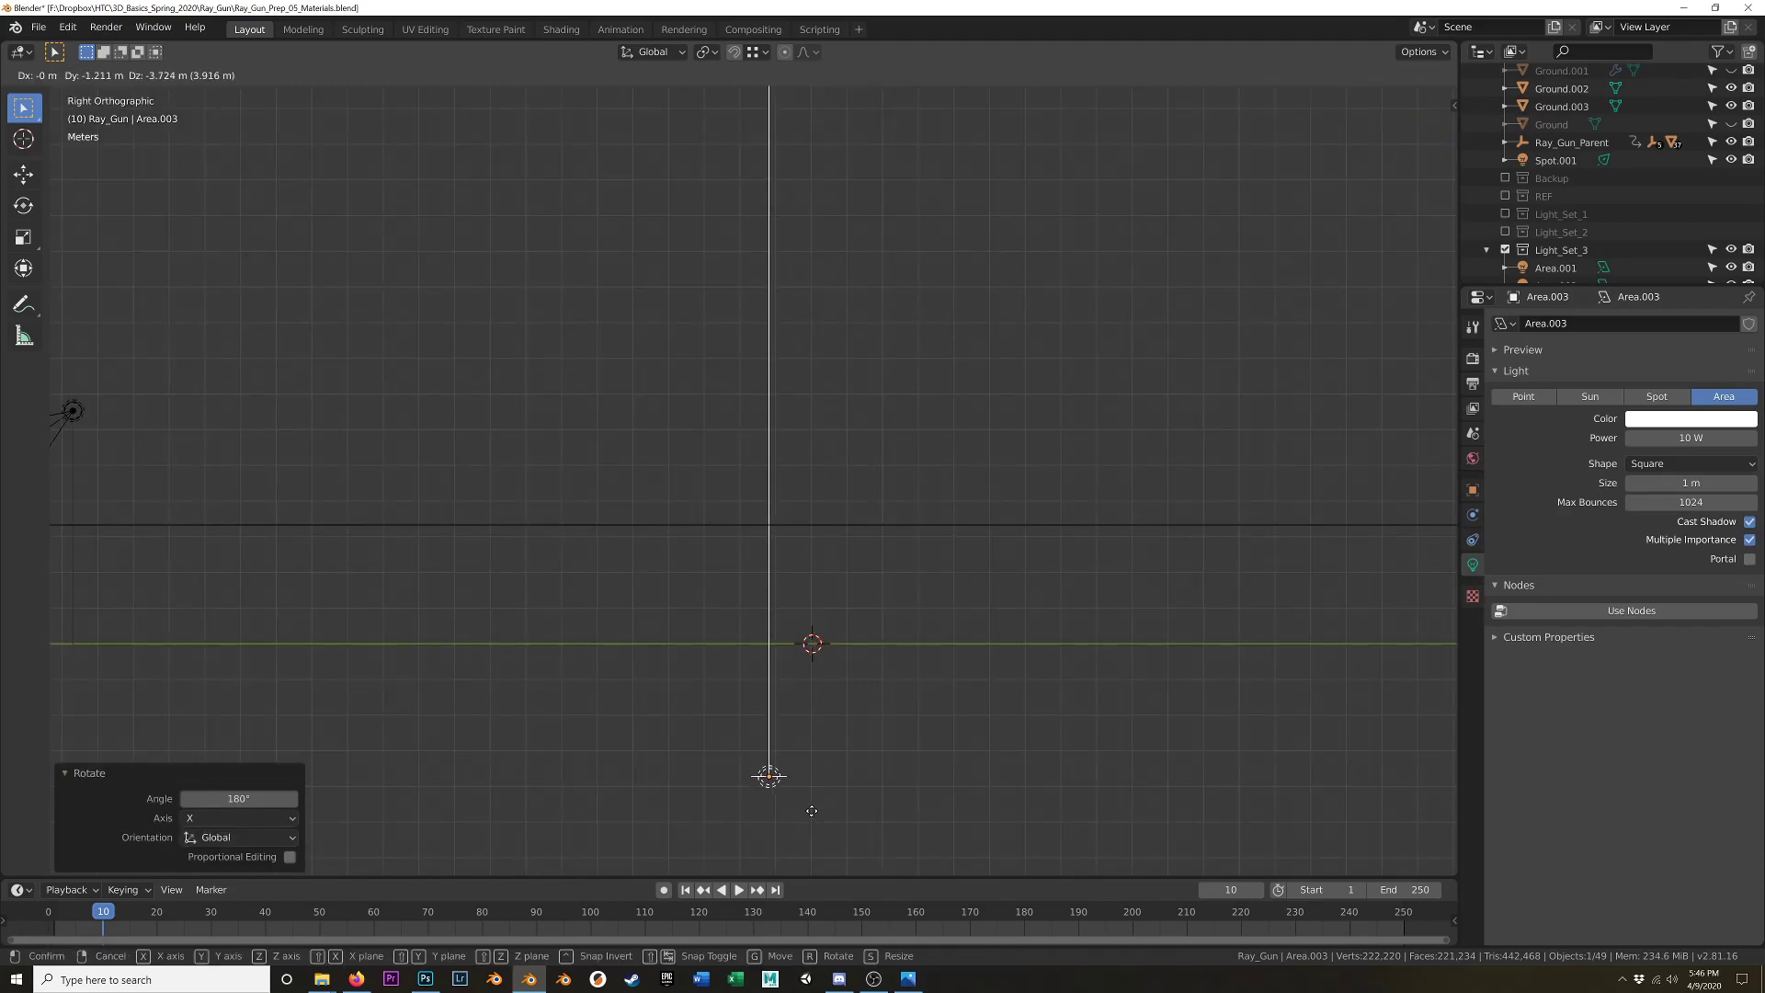
left_click(808, 813)
mouse_move(808, 813)
middle_mouse_down()
mouse_move(686, 772)
mouse_move(717, 835)
mouse_move(787, 831)
middle_mouse_up()
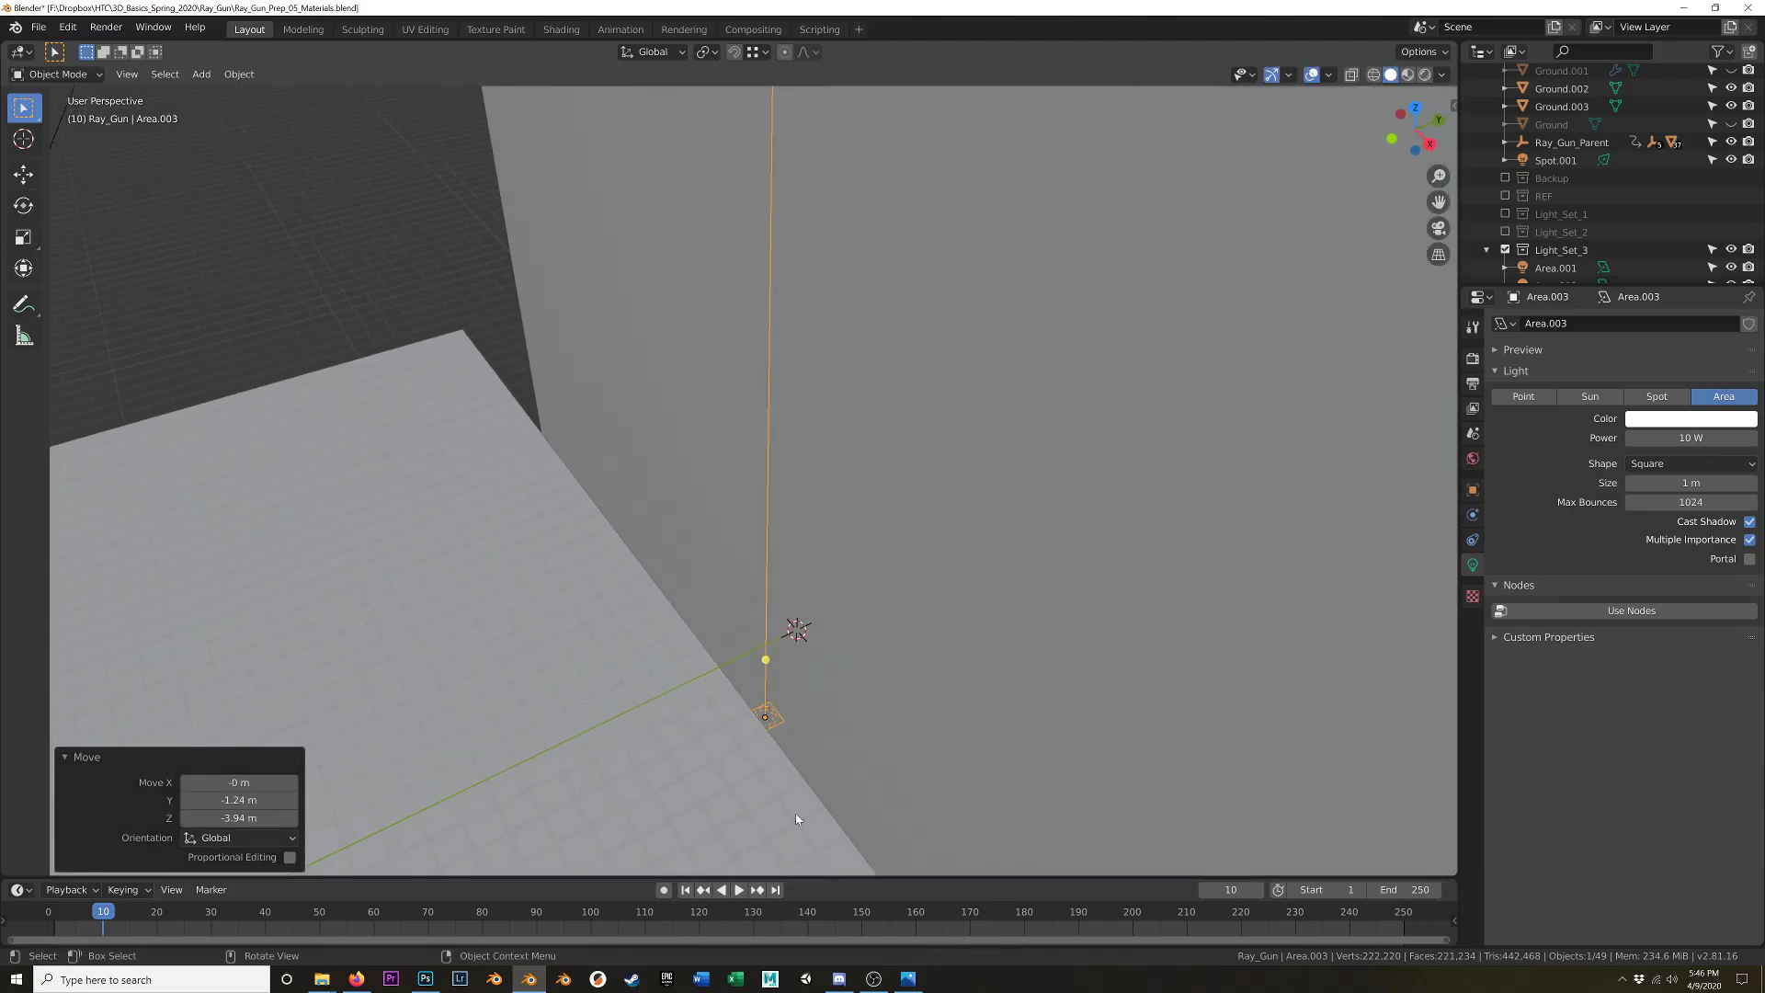
- Change the backdrop area light's shape to Rectangle and size it 10 m in X by 2 m in Y
left_click(1690, 463)
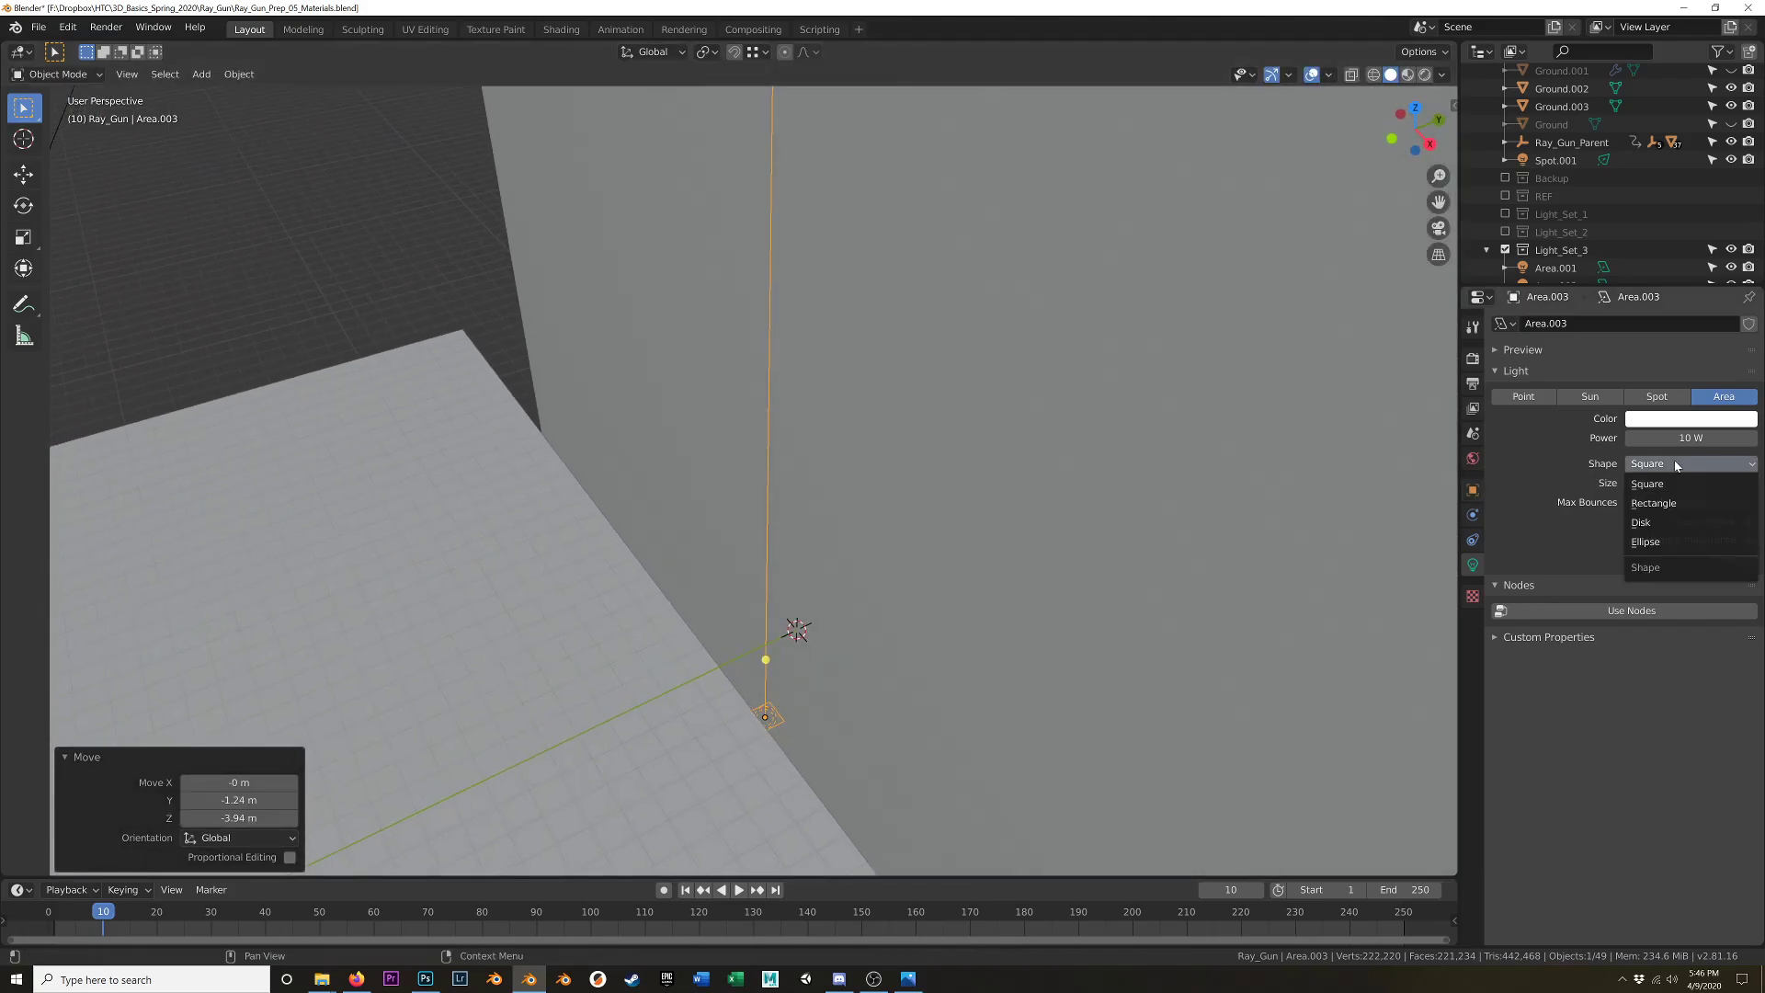
left_click(1671, 504)
left_click(1690, 483)
type("20")
key("Return")
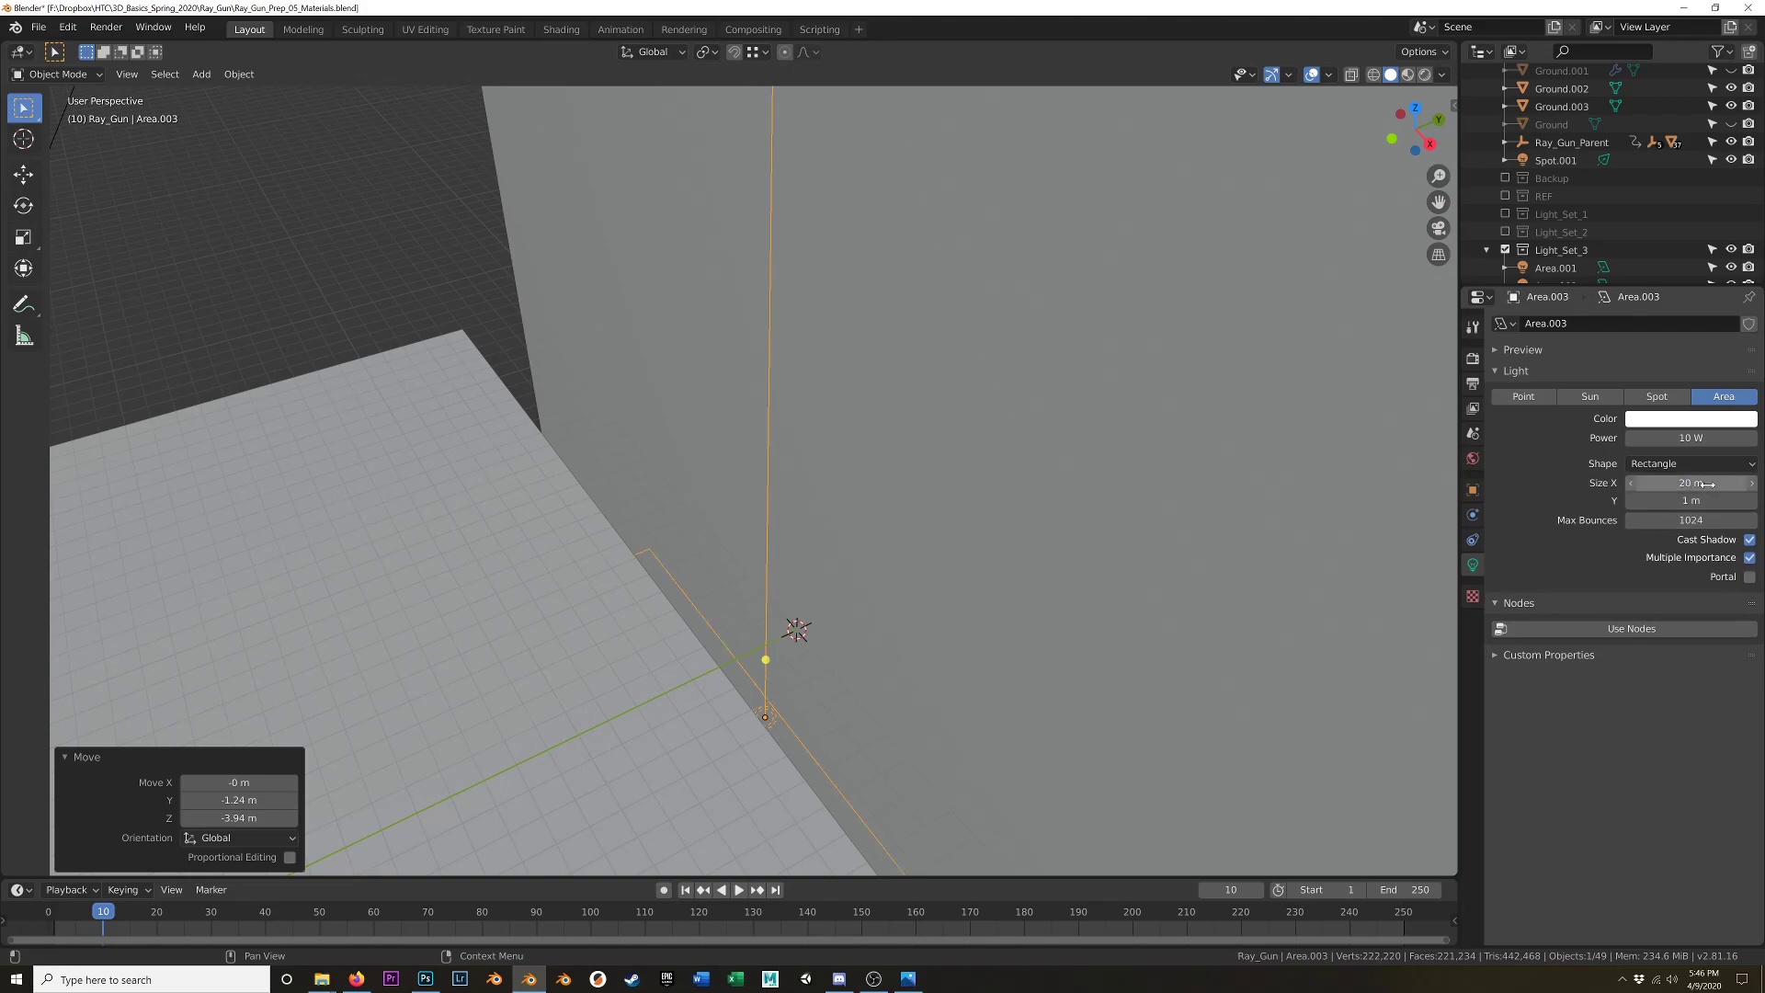
left_click(1686, 484)
type("10")
key("Return")
left_click(1690, 500)
type("2")
key("Return")
- Set the backdrop light's power to 1000 W and switch the viewport to lit shading to view the ray gun against the backdrop
left_click(1690, 438)
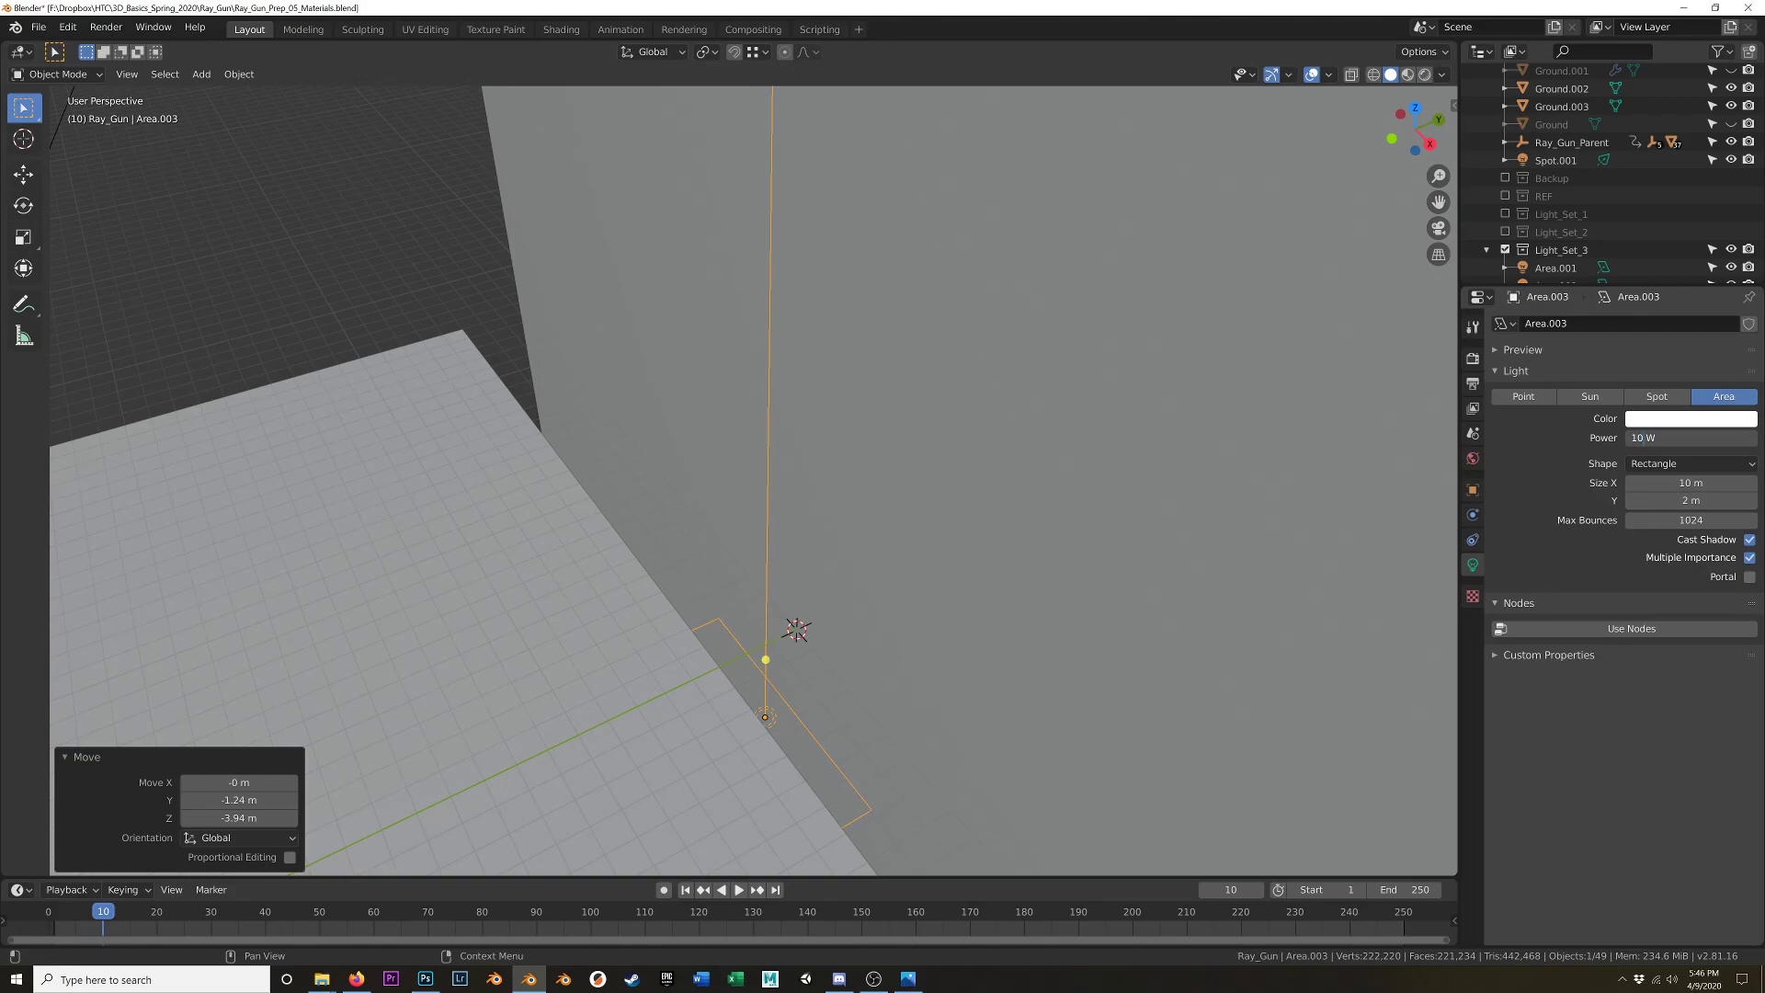
type("00")
key("Return")
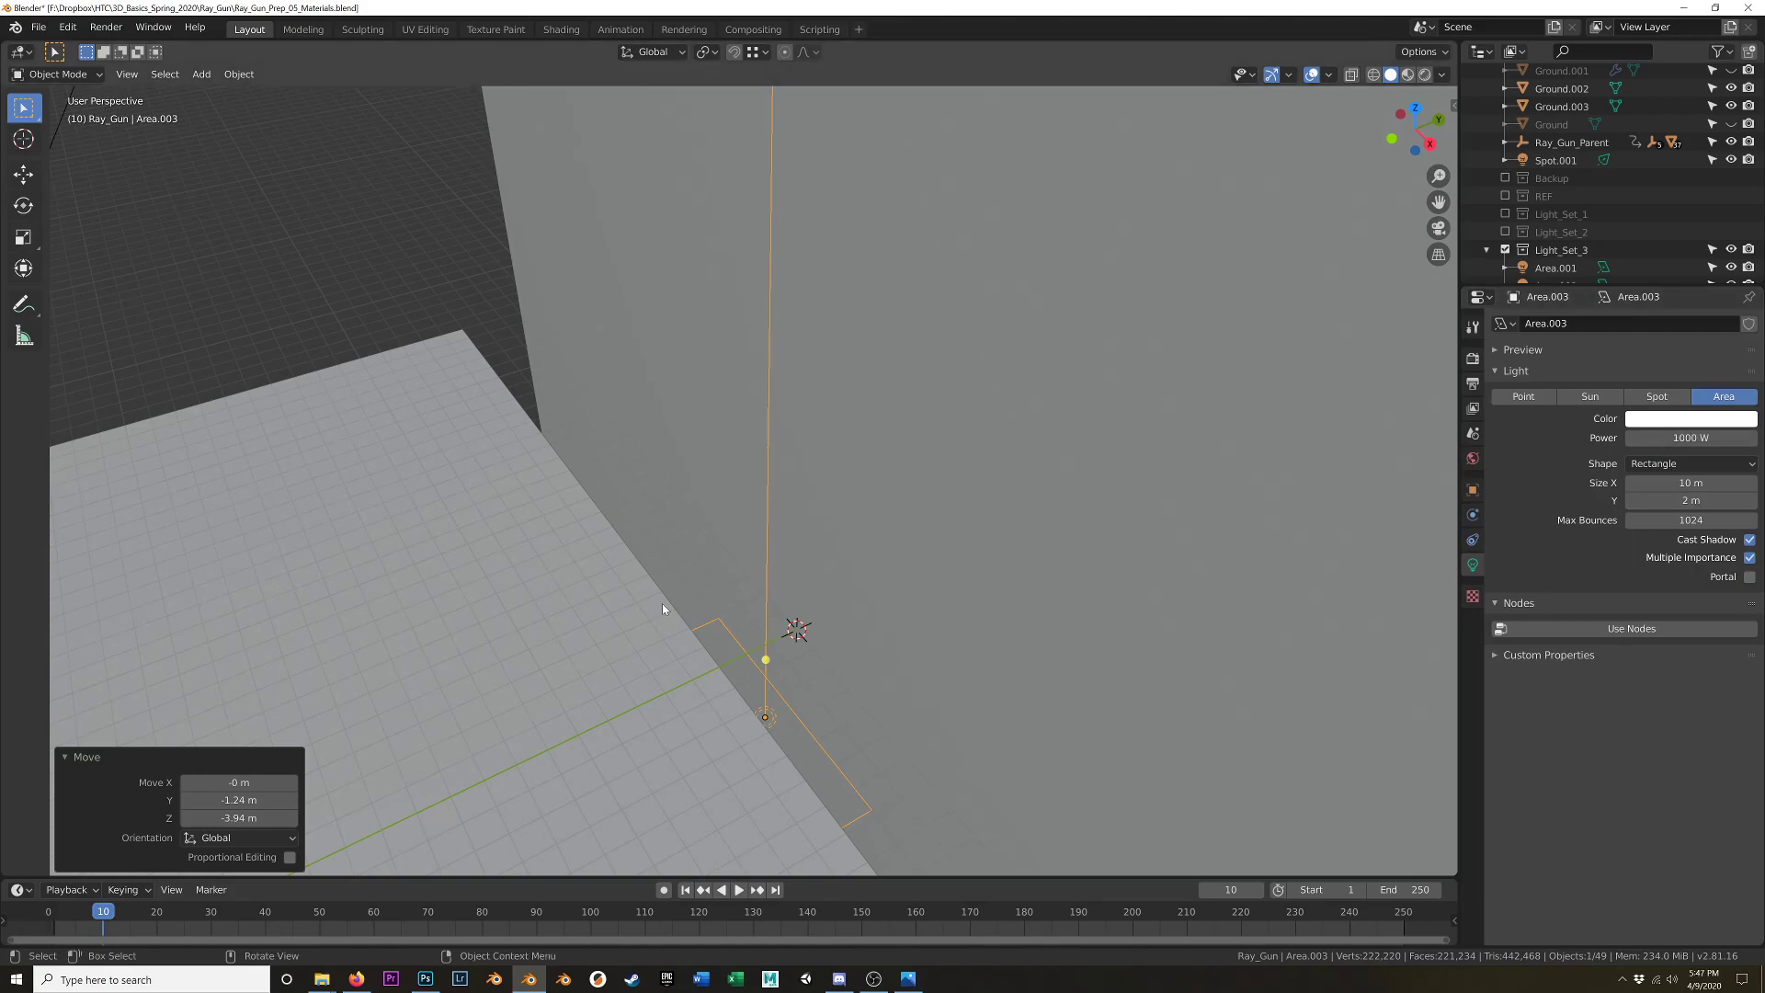
mouse_move(736, 690)
middle_mouse_down()
mouse_move(813, 514)
mouse_move(702, 571)
mouse_move(751, 581)
middle_mouse_up()
key("z")
left_click(749, 626)
middle_click_drag(697, 680, 759, 646)
scroll(726, 582, "up", 6)
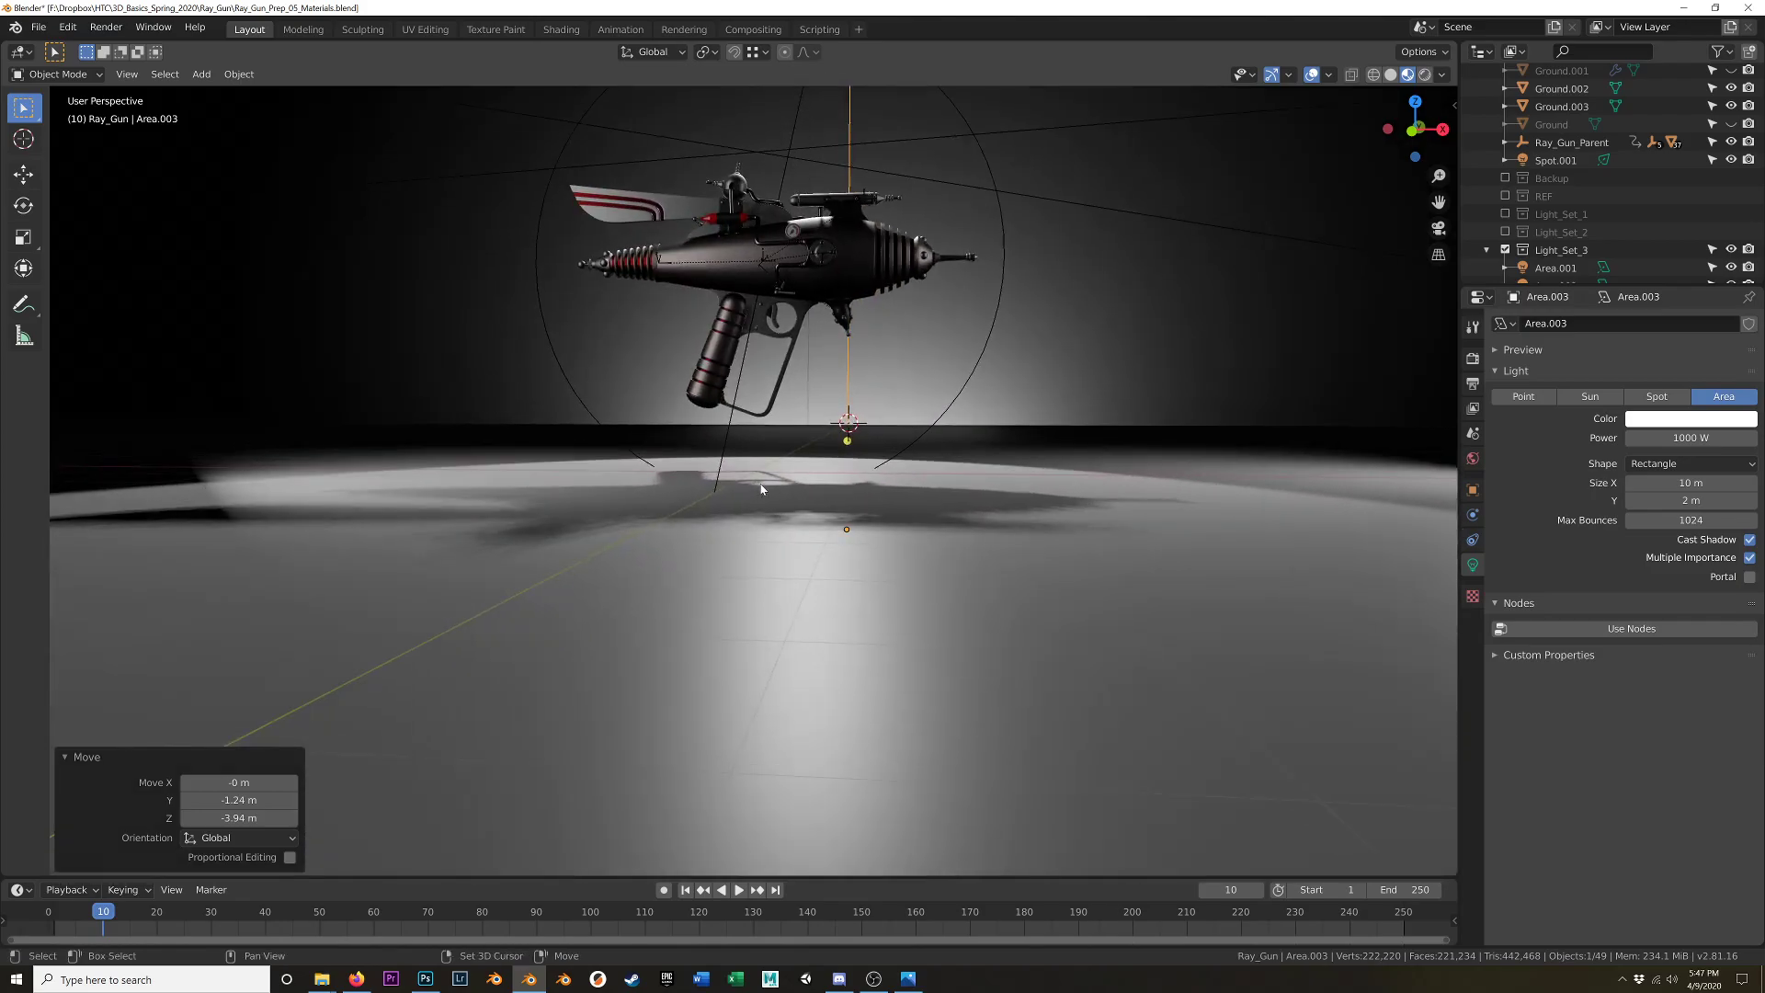
- Switch to the camera view and turn on Lock Camera to View
middle_click_drag(760, 488, 895, 615)
scroll(850, 599, "down", 3)
key("KP_0")
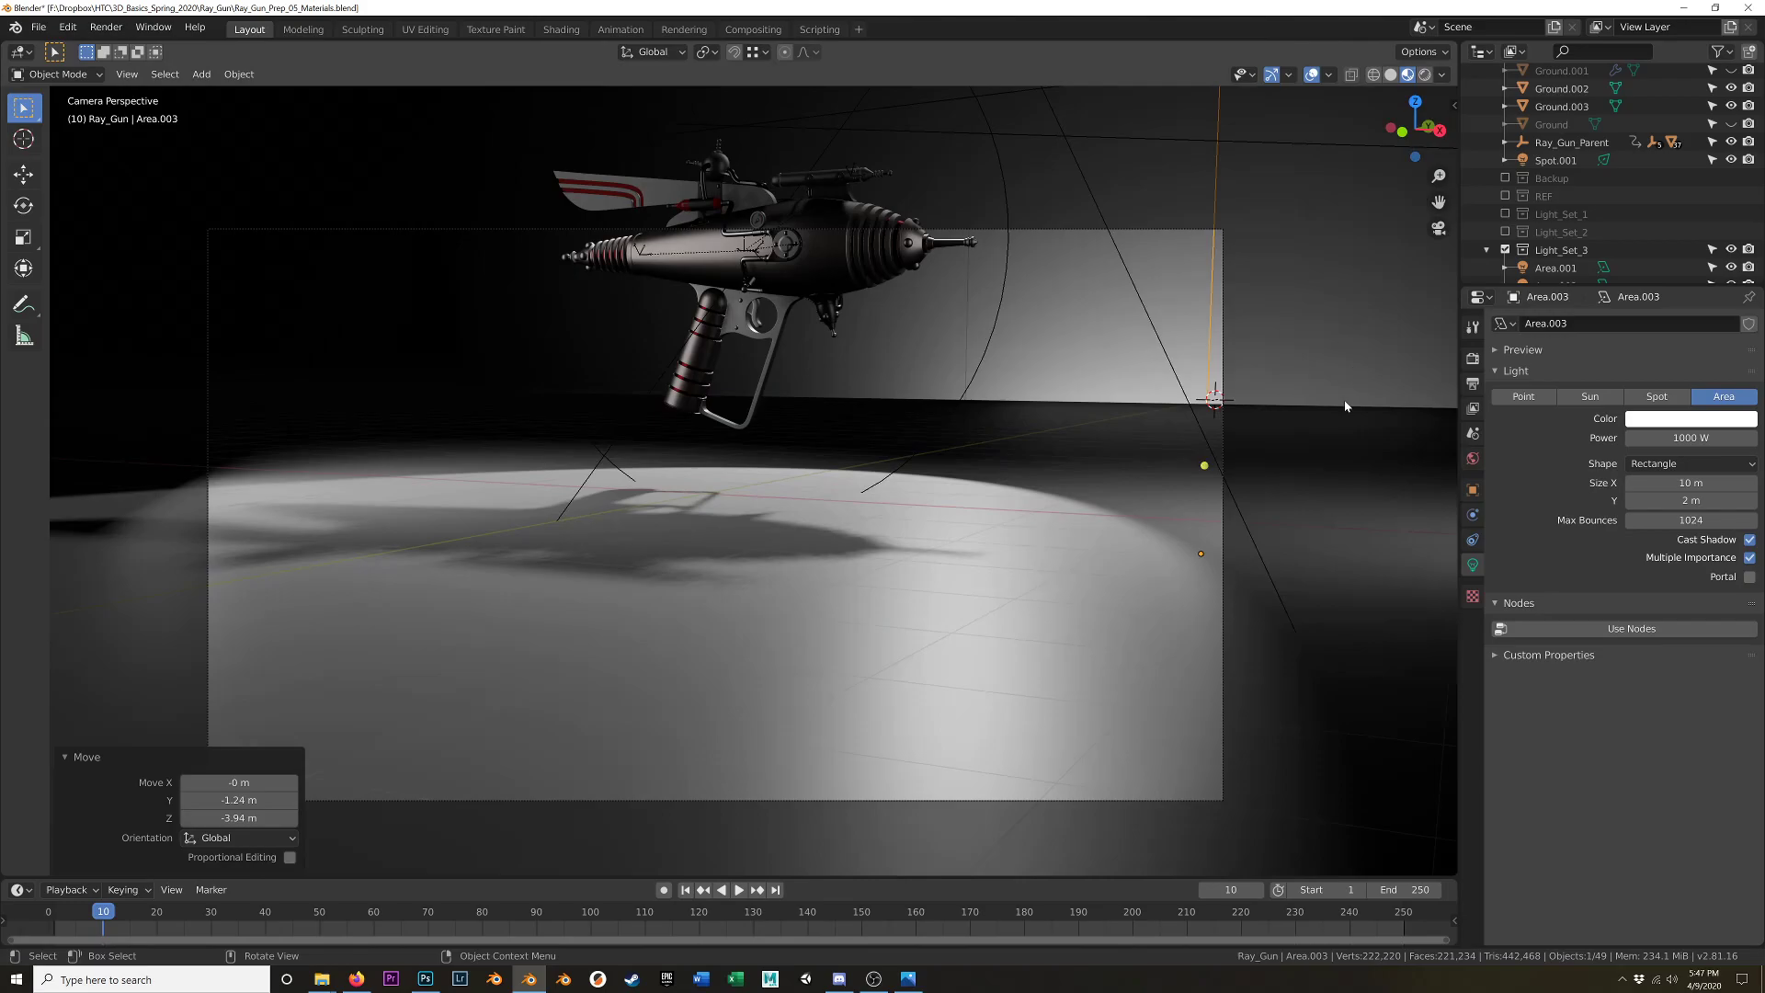
key("n")
left_click(1449, 186)
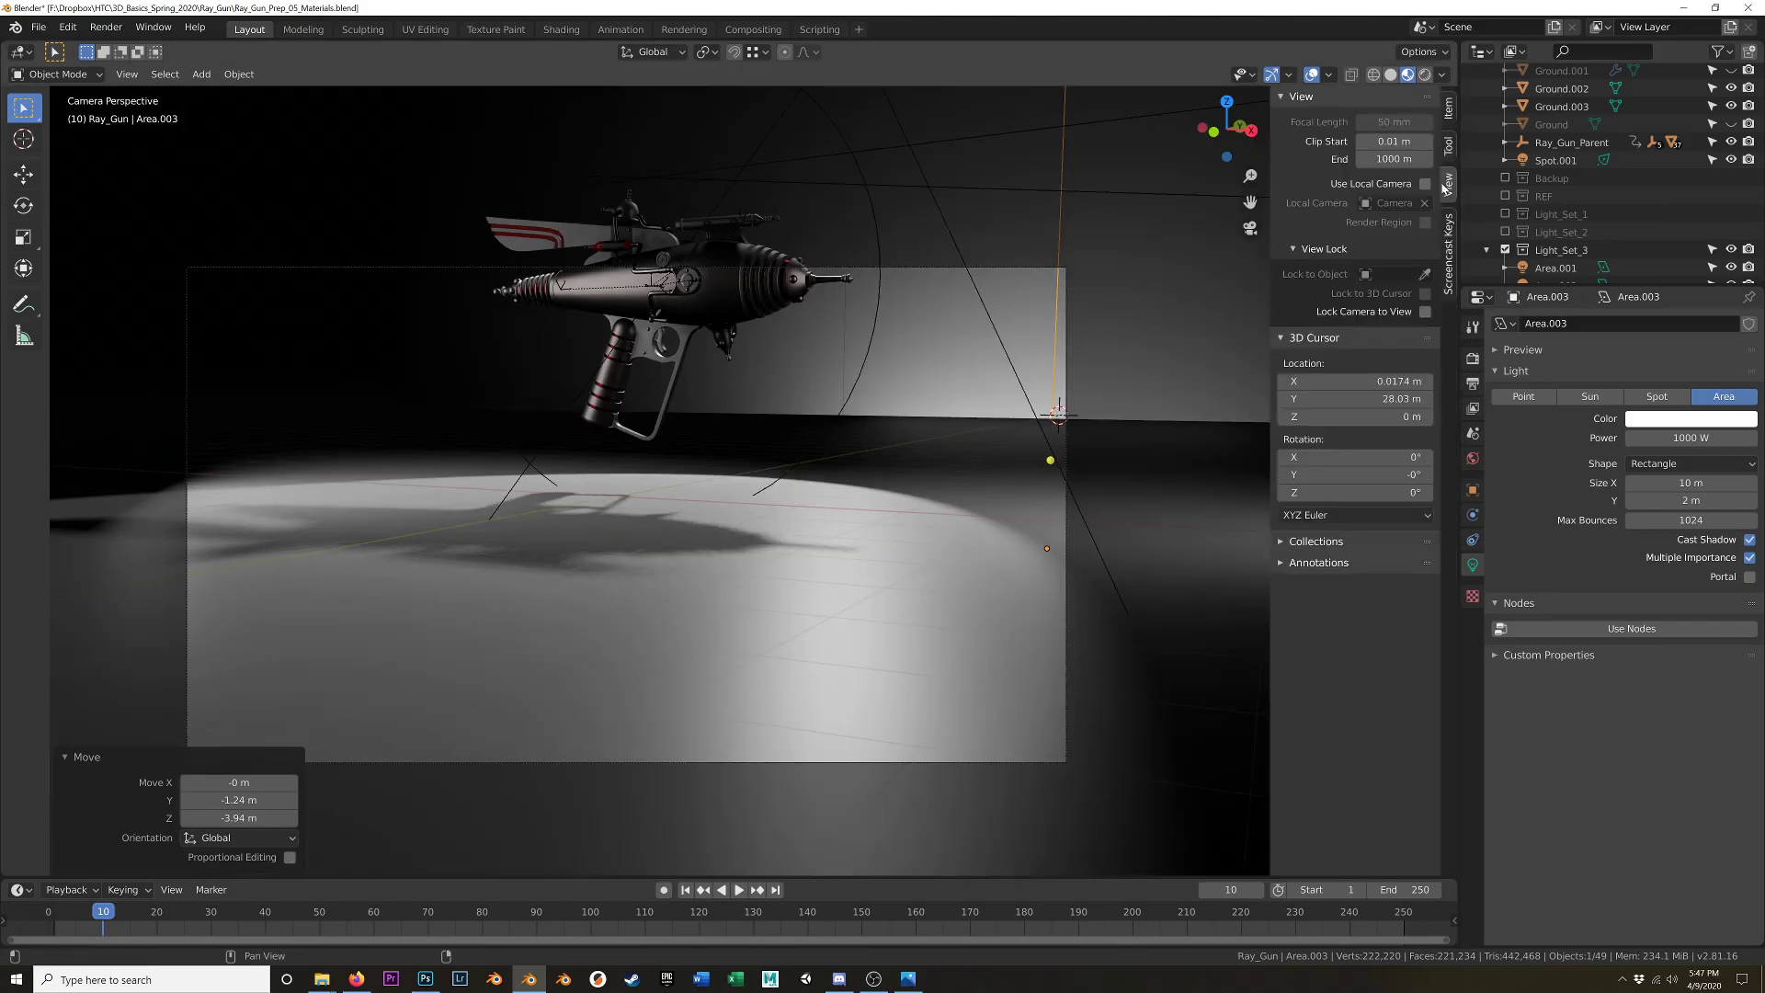
left_click(1423, 313)
- Reposition the camera so the whole ray gun is framed in side profile against the backdrop
middle_click_drag(758, 359, 692, 524, "shift")
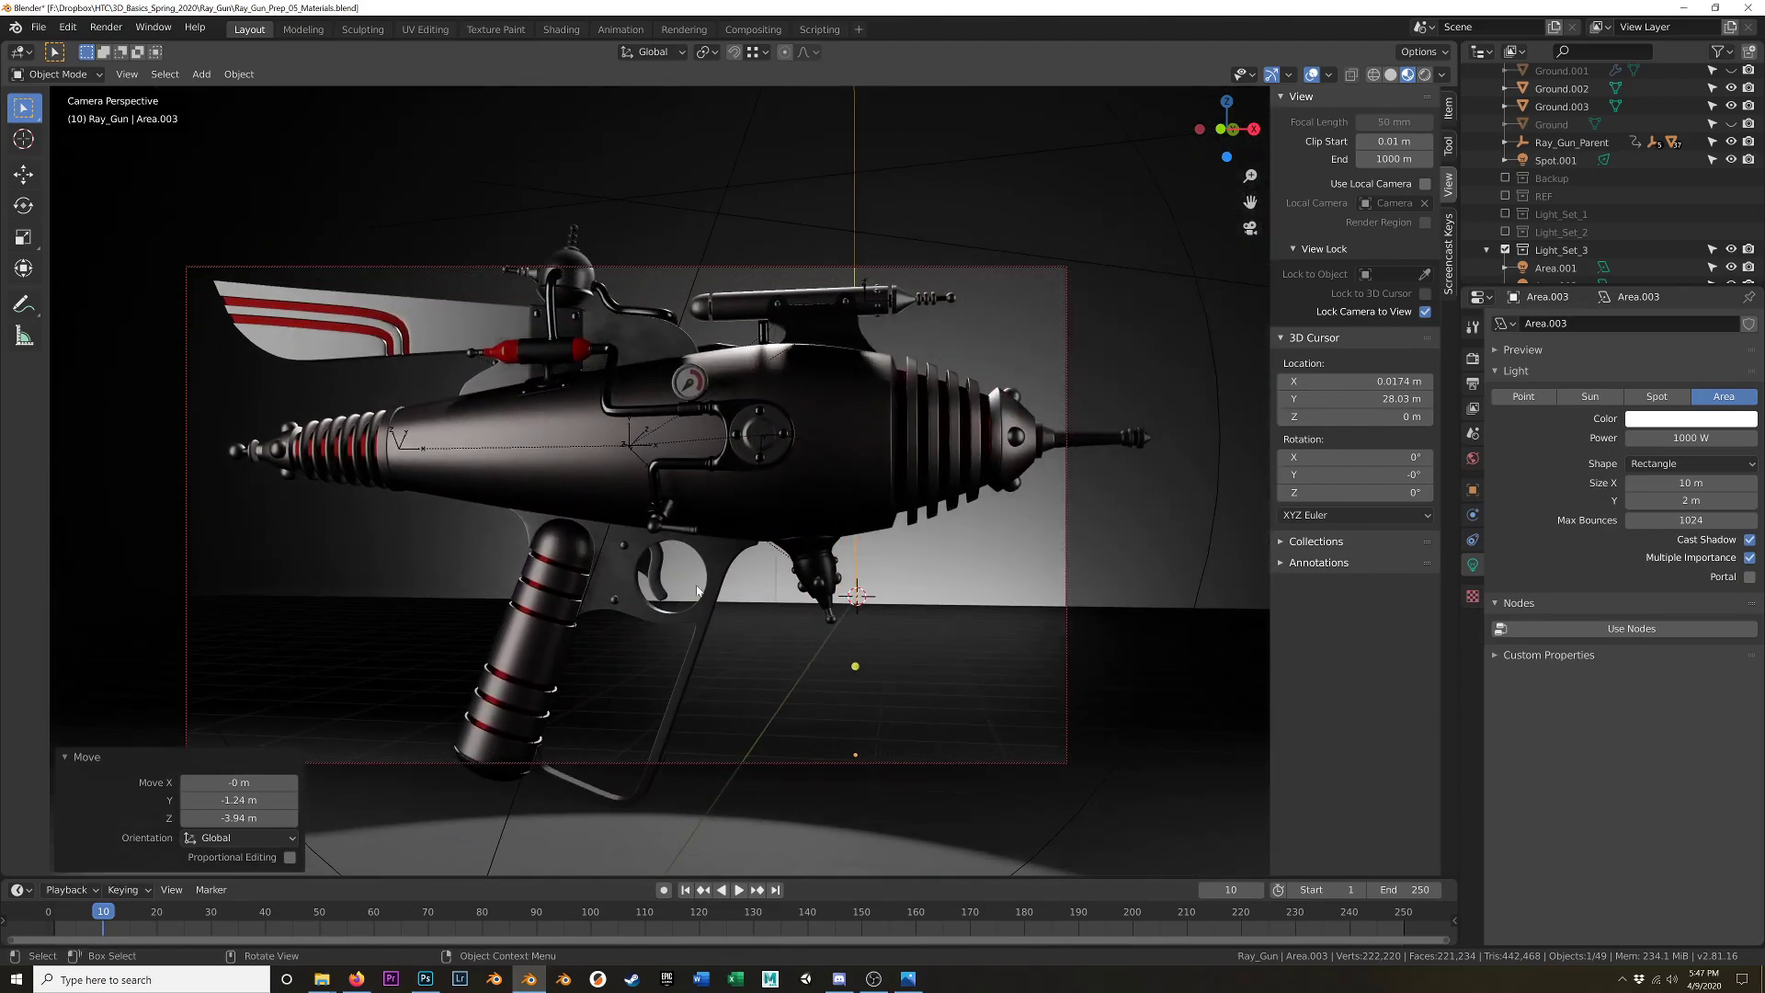
left_click(752, 517)
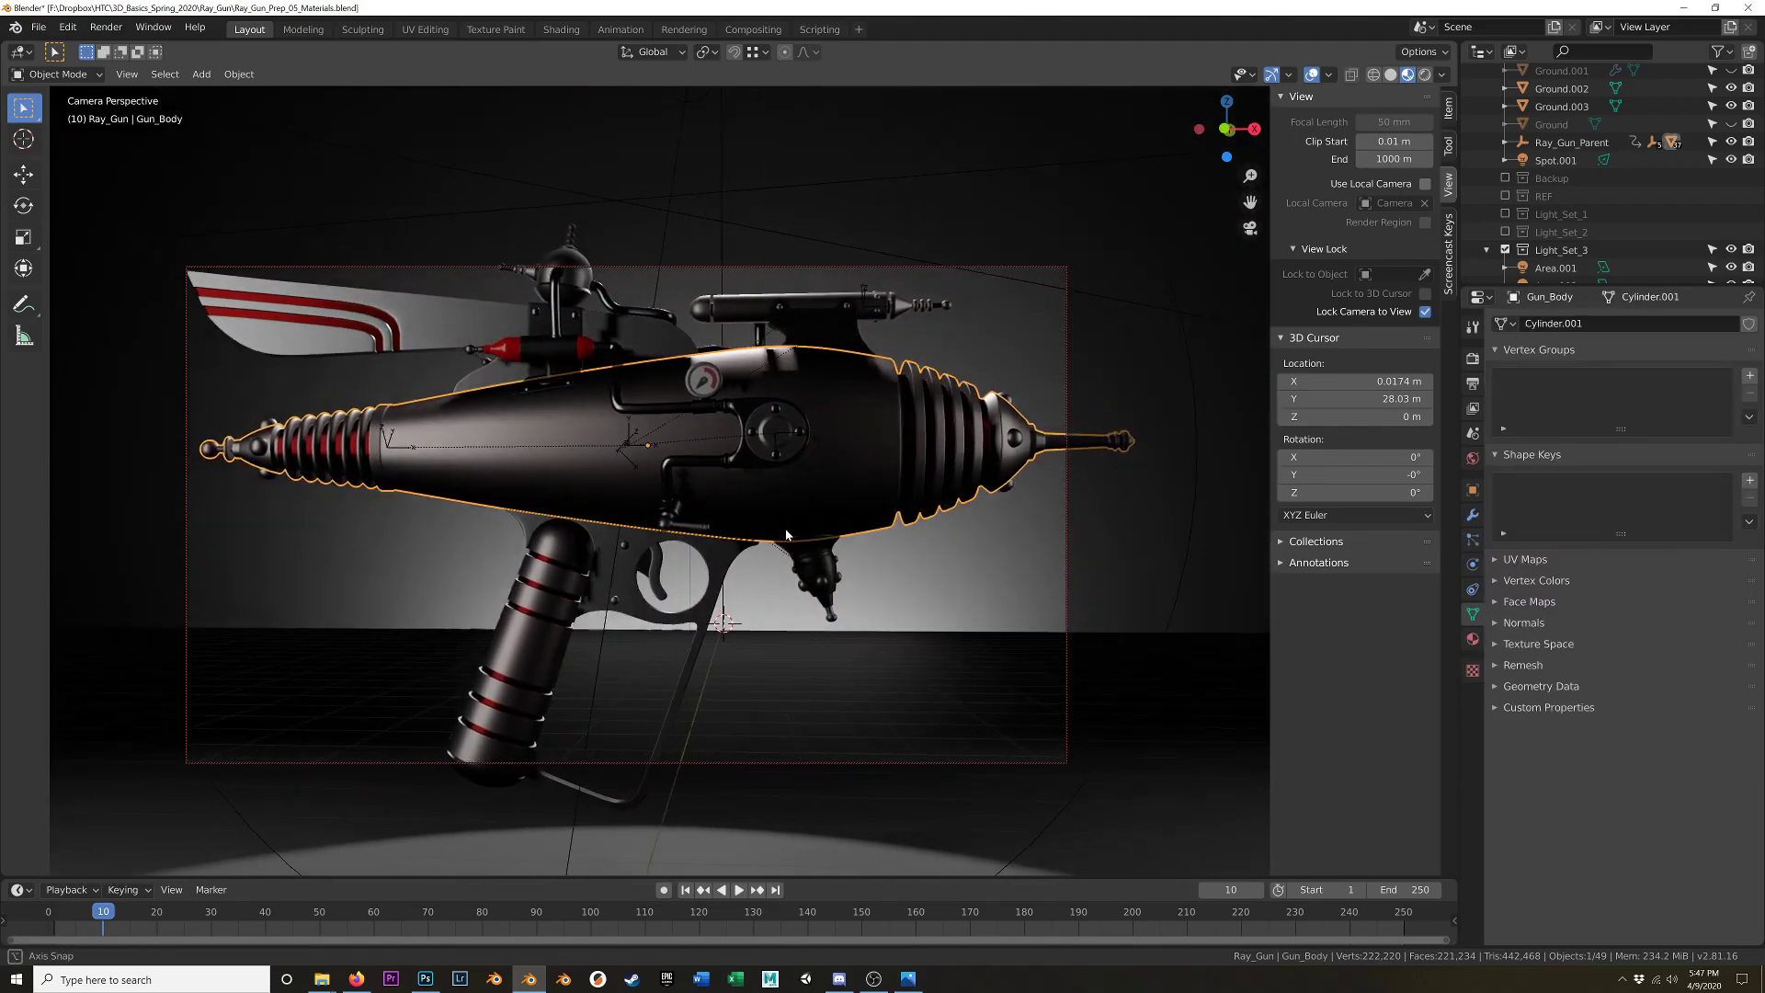
scroll(770, 554, "down", 3)
scroll(770, 554, "up", 1)
mouse_move(774, 538)
middle_mouse_down()
mouse_move(768, 552)
mouse_move(774, 535)
middle_mouse_up()
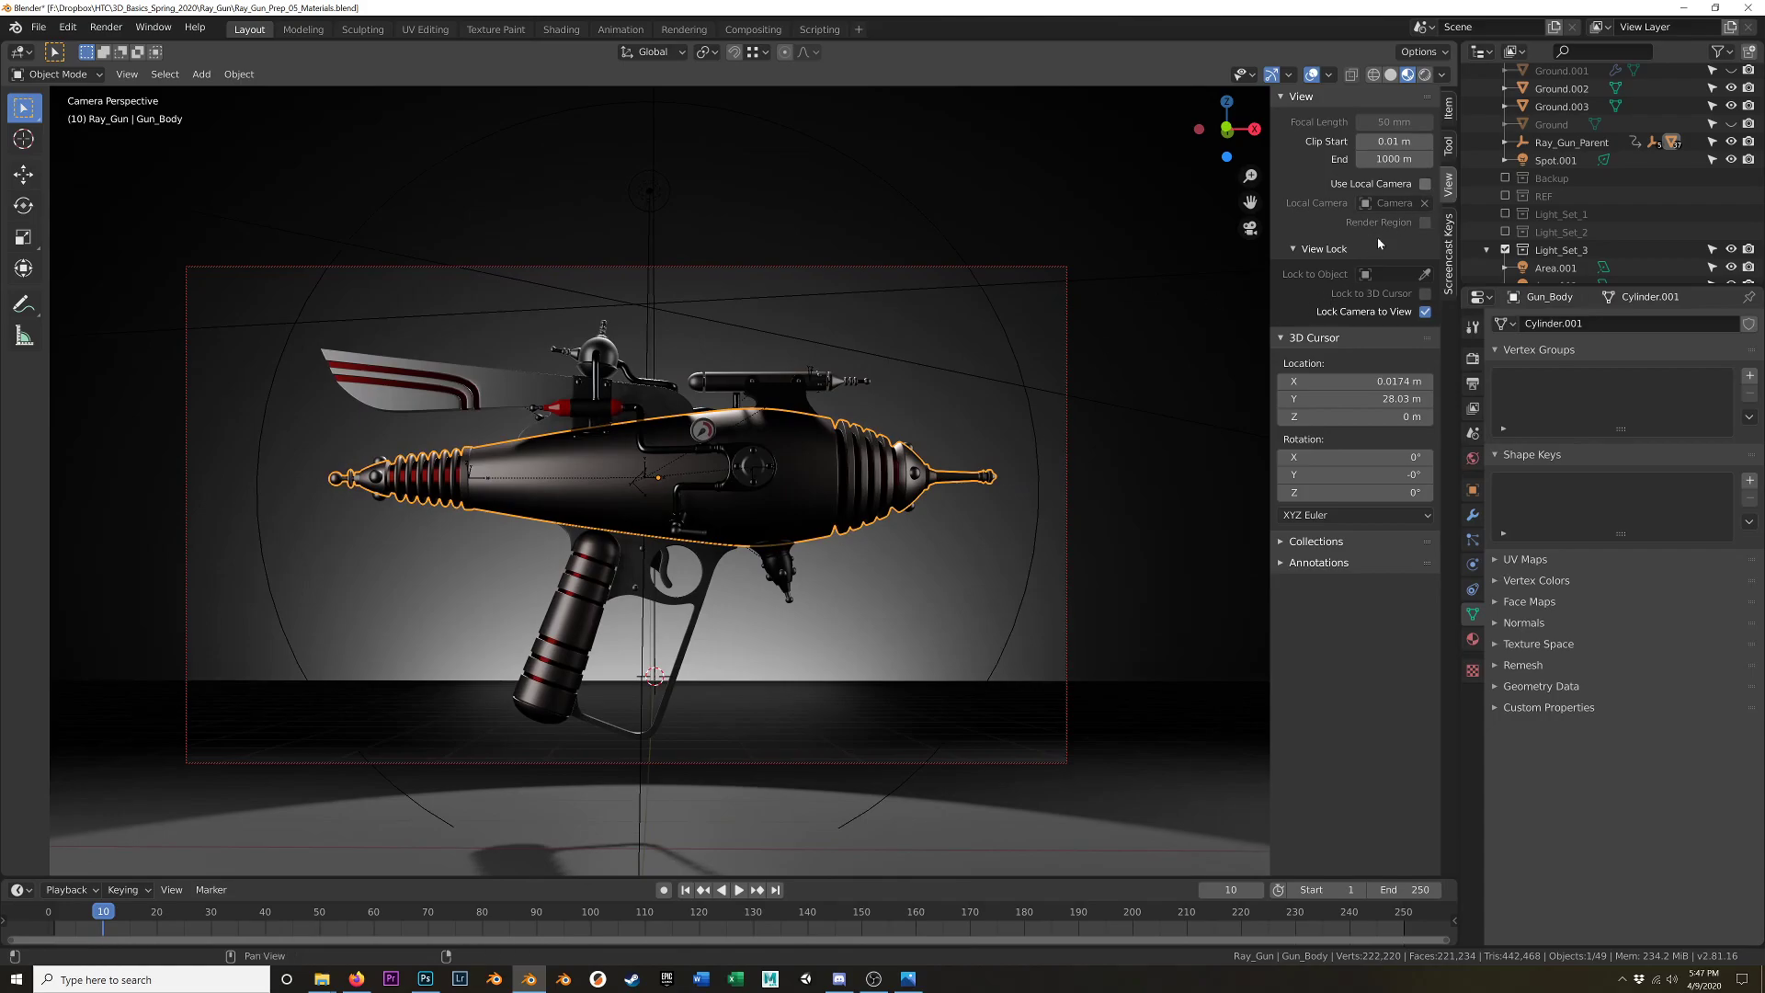
- Hide the viewport overlays, nudge the camera framing sideways and switch the viewport to Rendered shading
left_click(1311, 77)
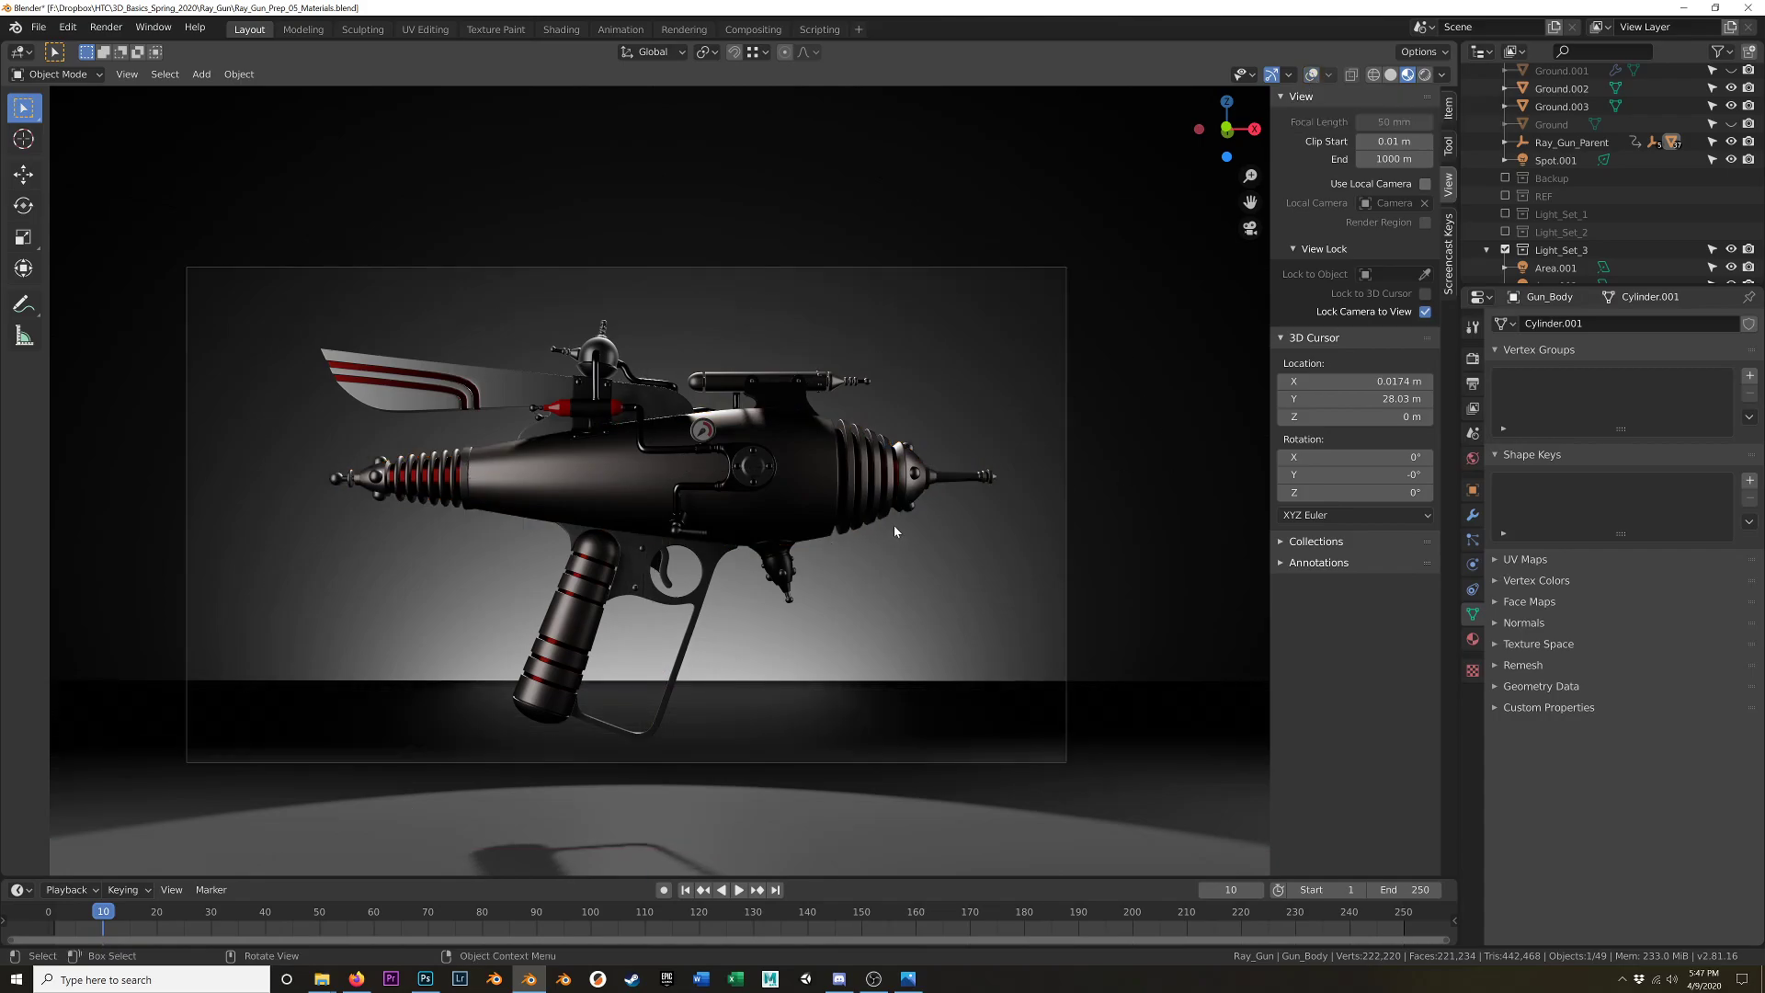
middle_click_drag(907, 544, 899, 545, "shift")
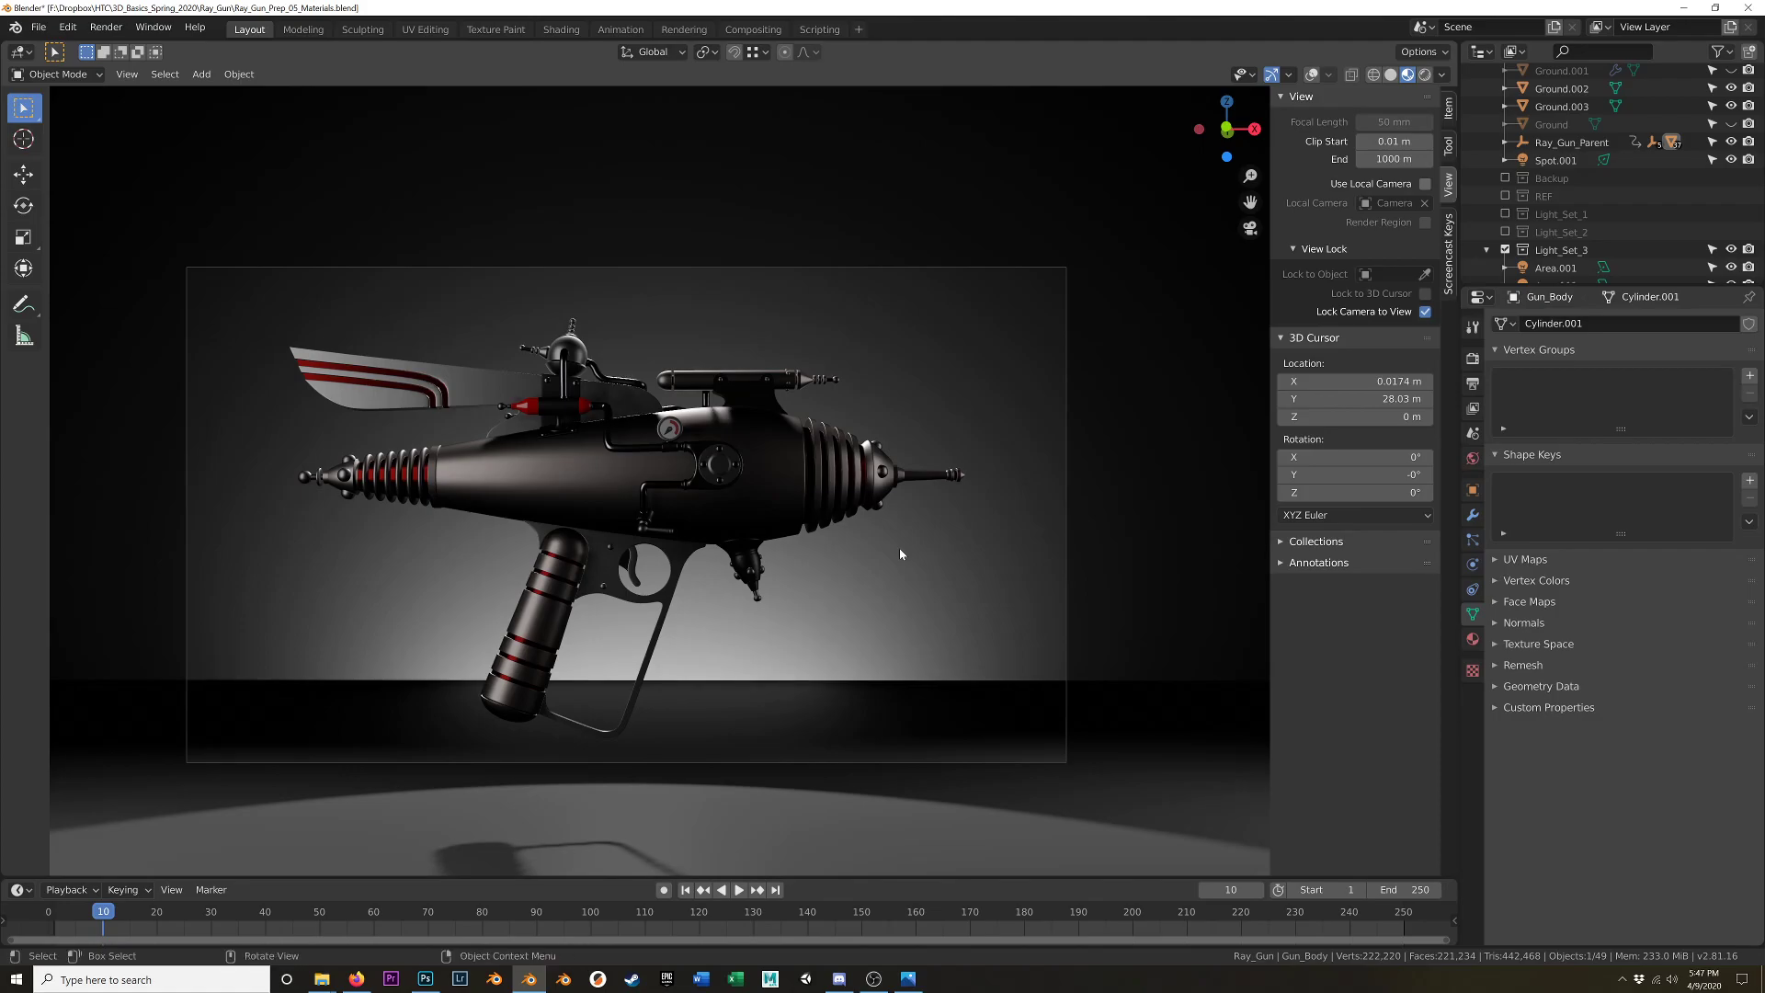
key("z")
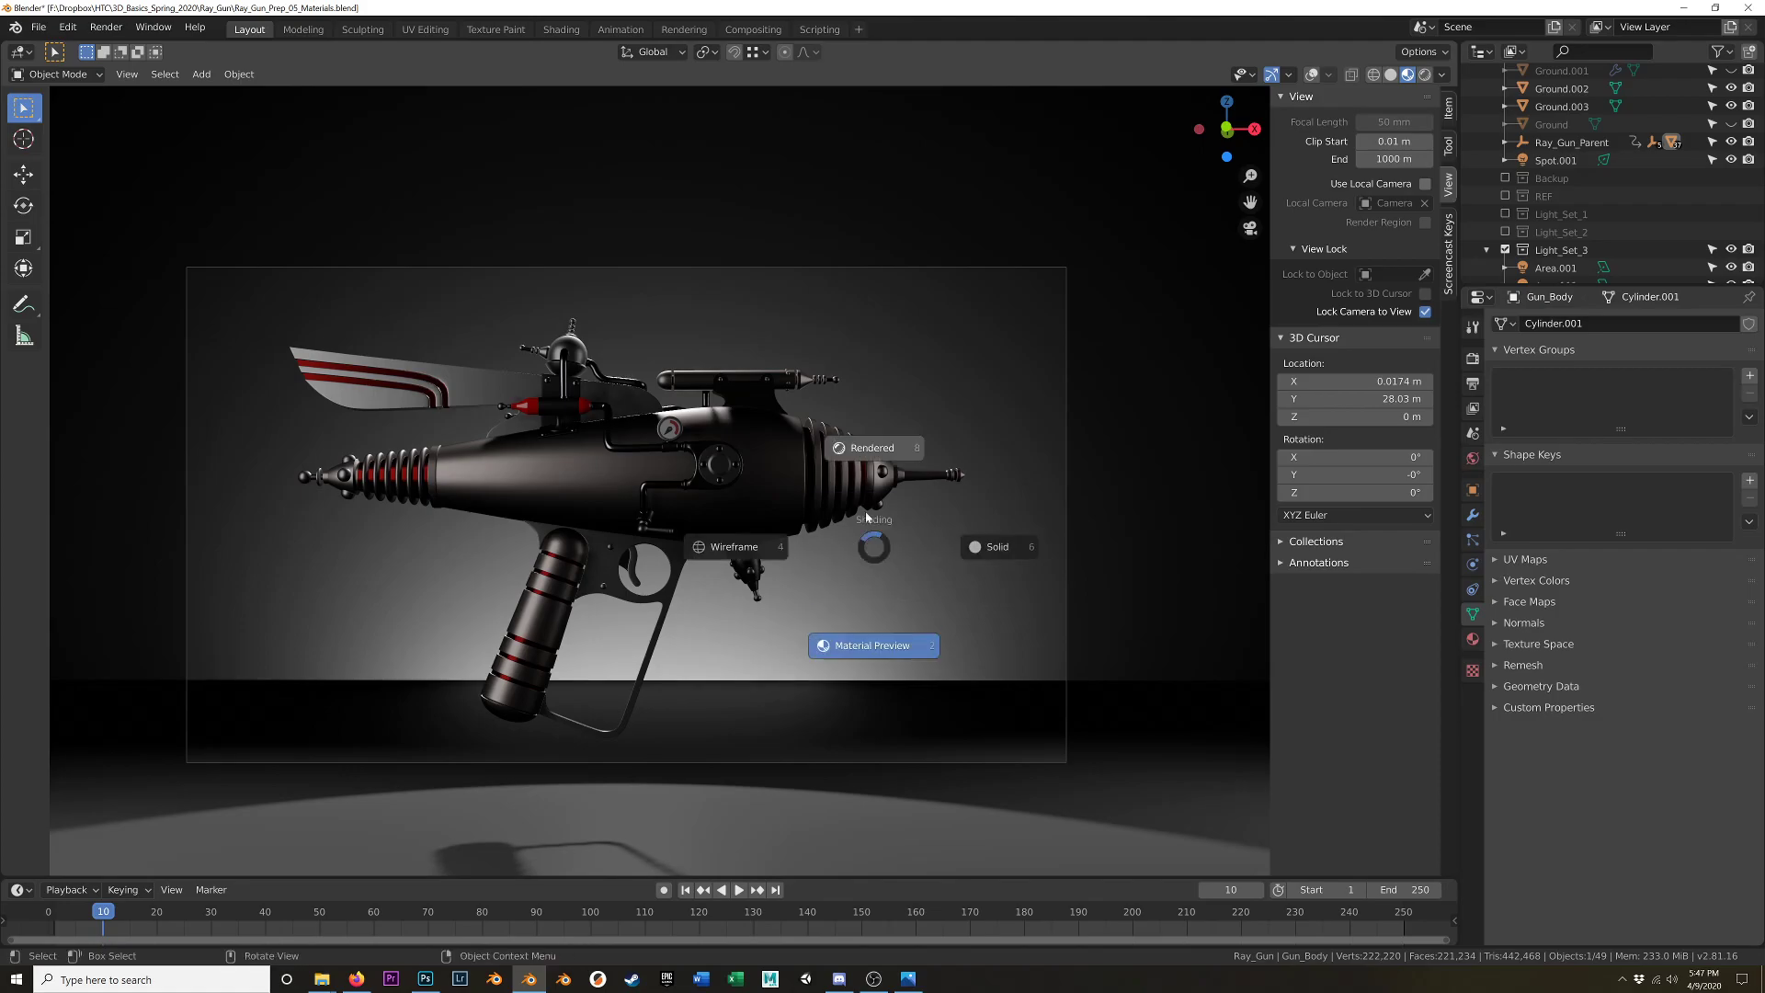
left_click(867, 452)
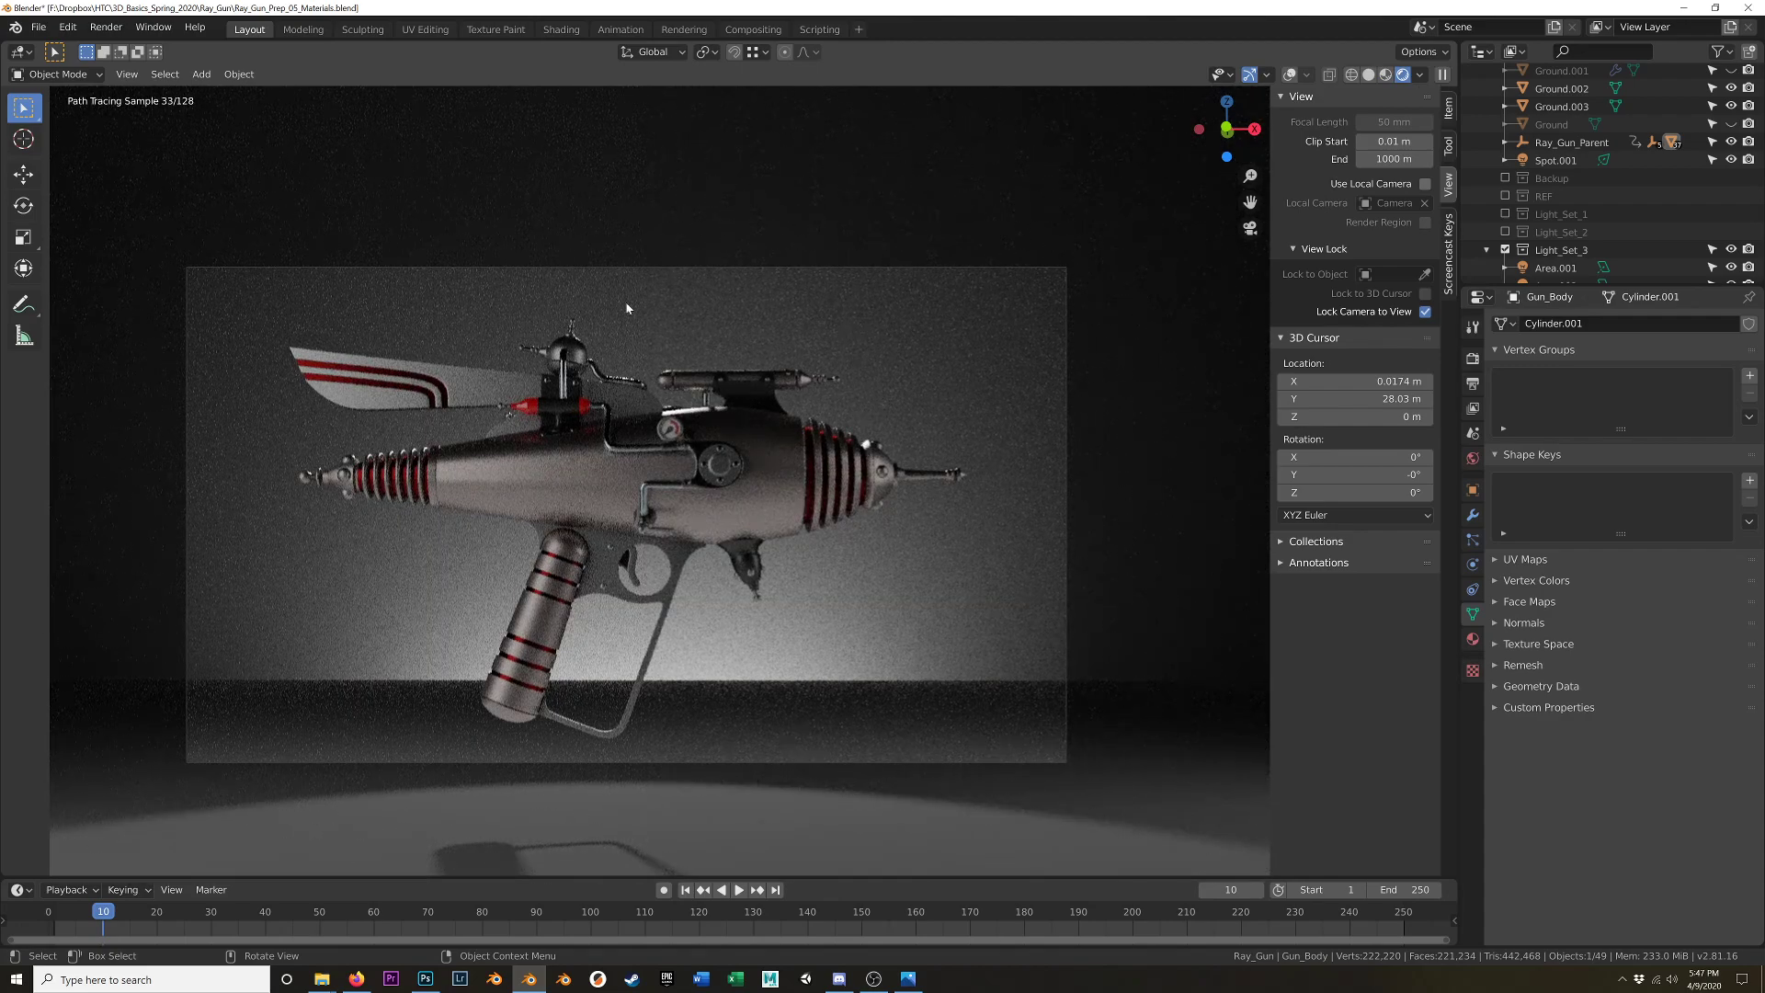
- Add a new material to the floor plane Ground.002 and name it Ground_2
left_click(721, 834)
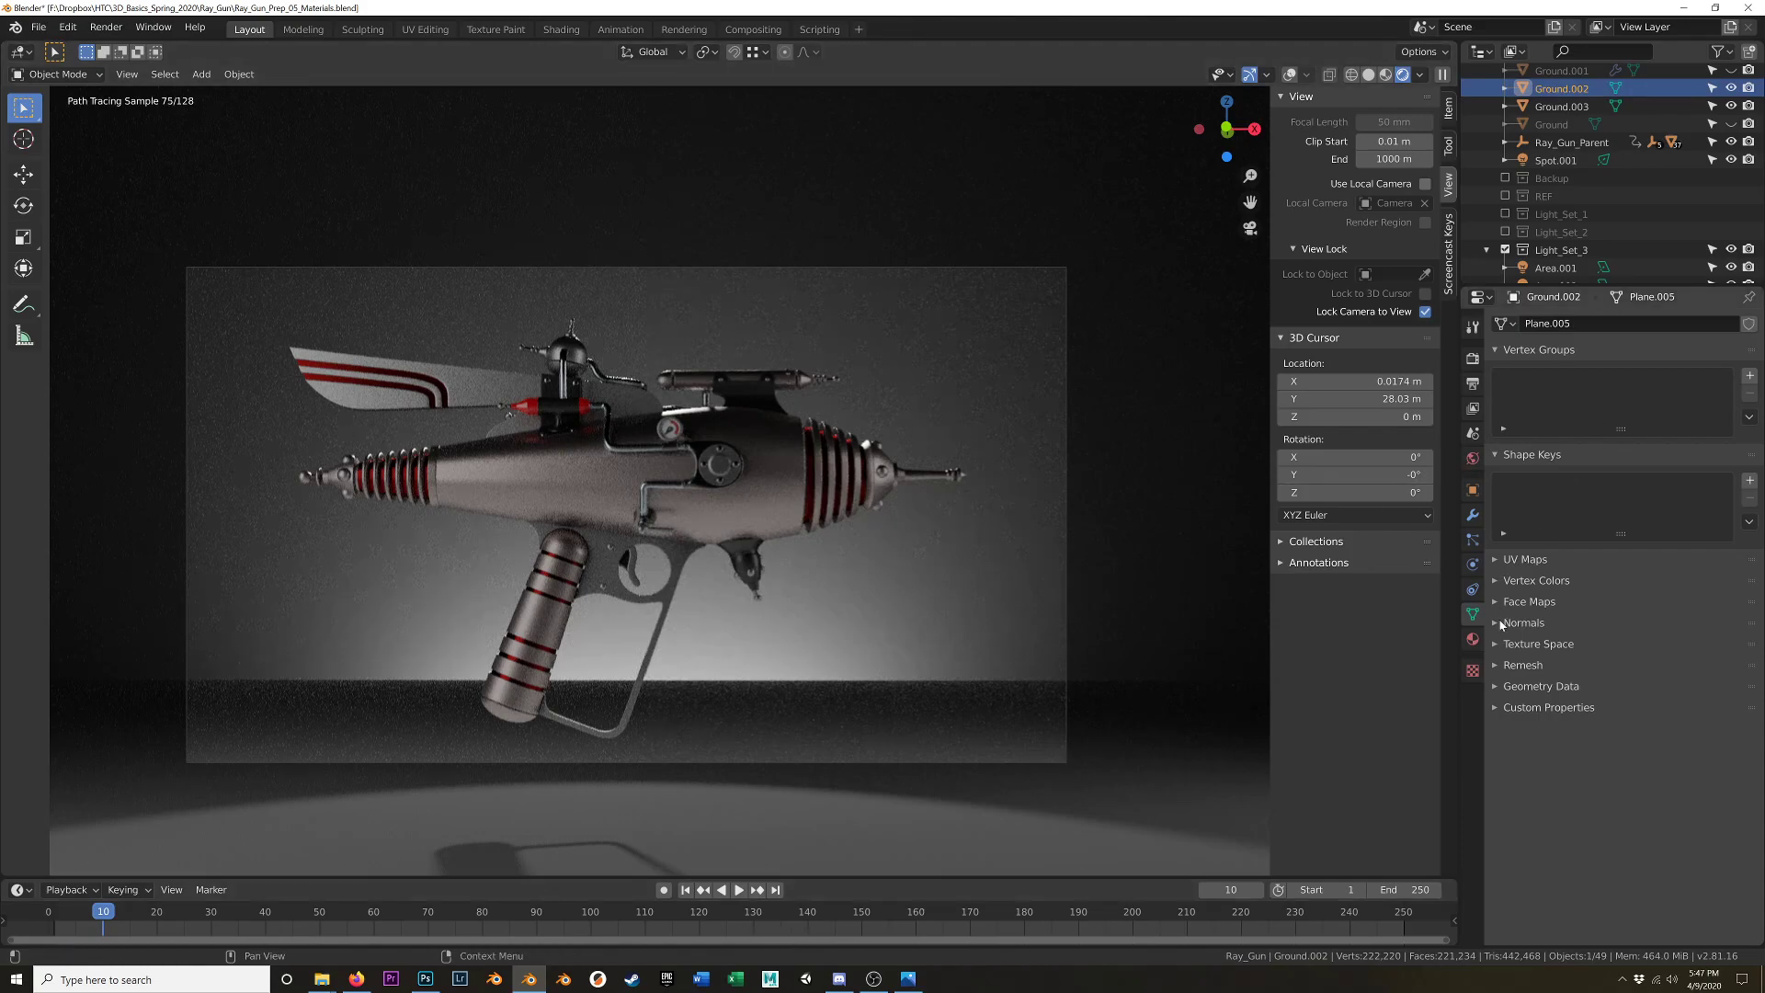
left_click(1473, 637)
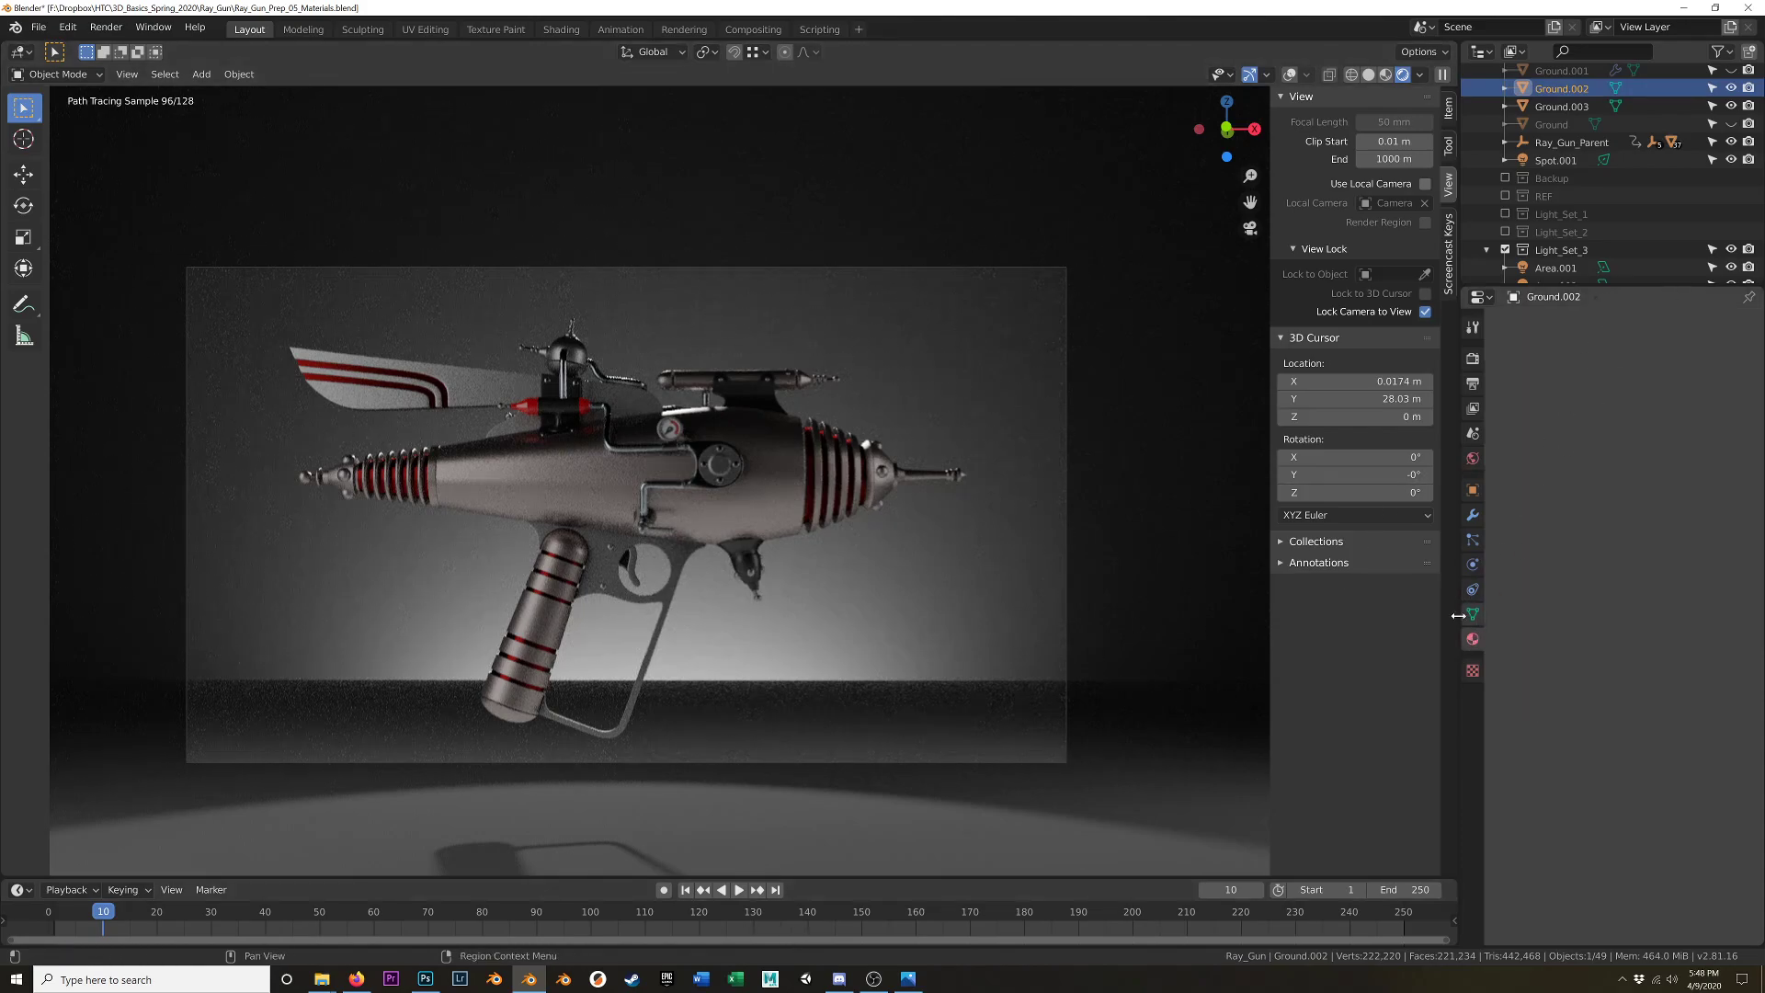
left_click(1568, 383)
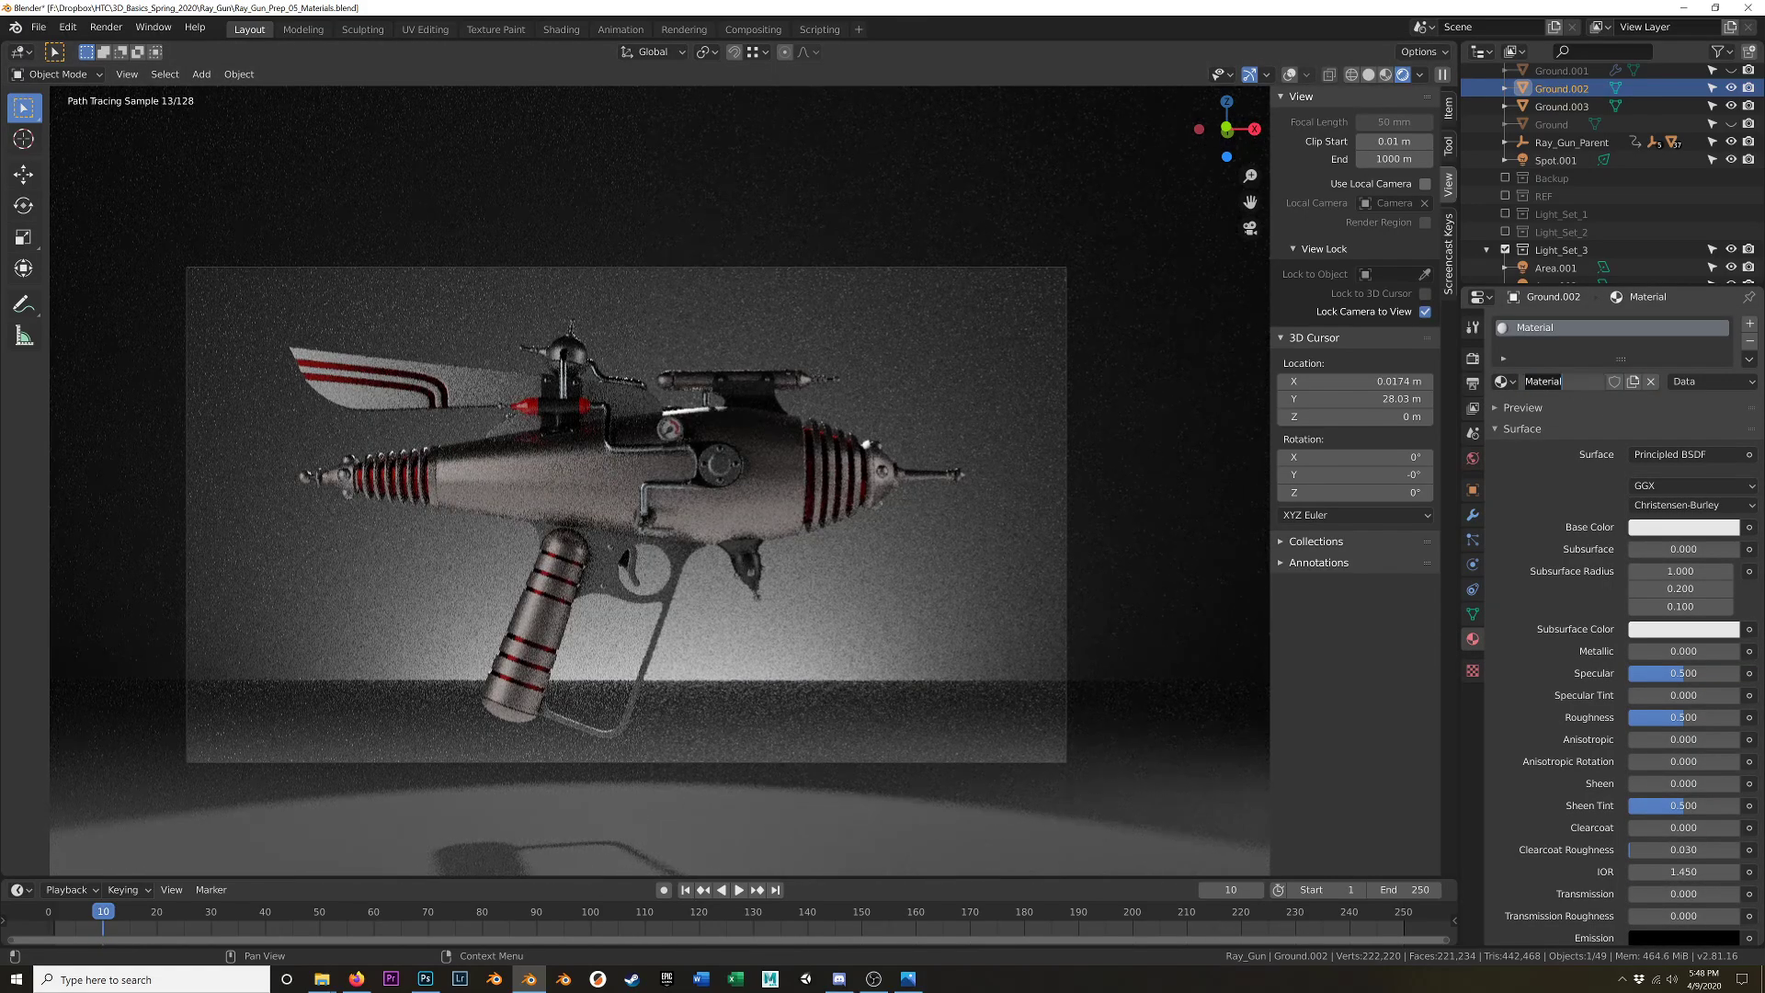
type("Ground_2_MAT")
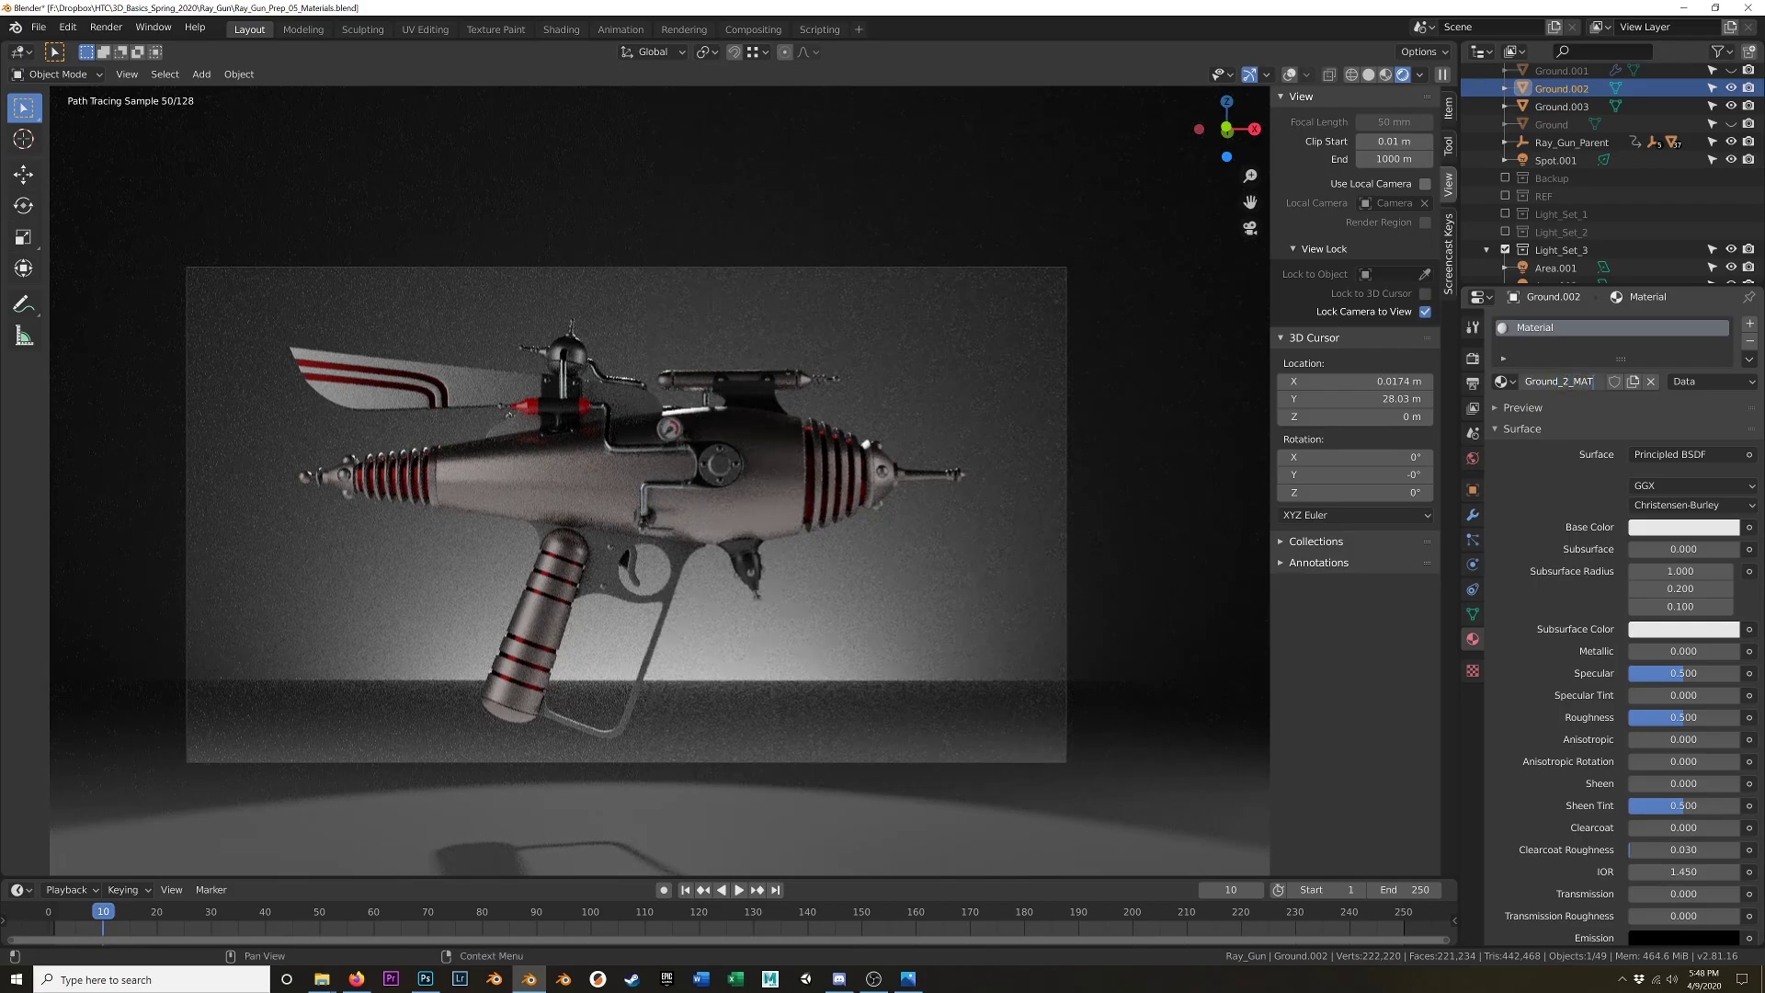
key("BackSpace")
key("Return")
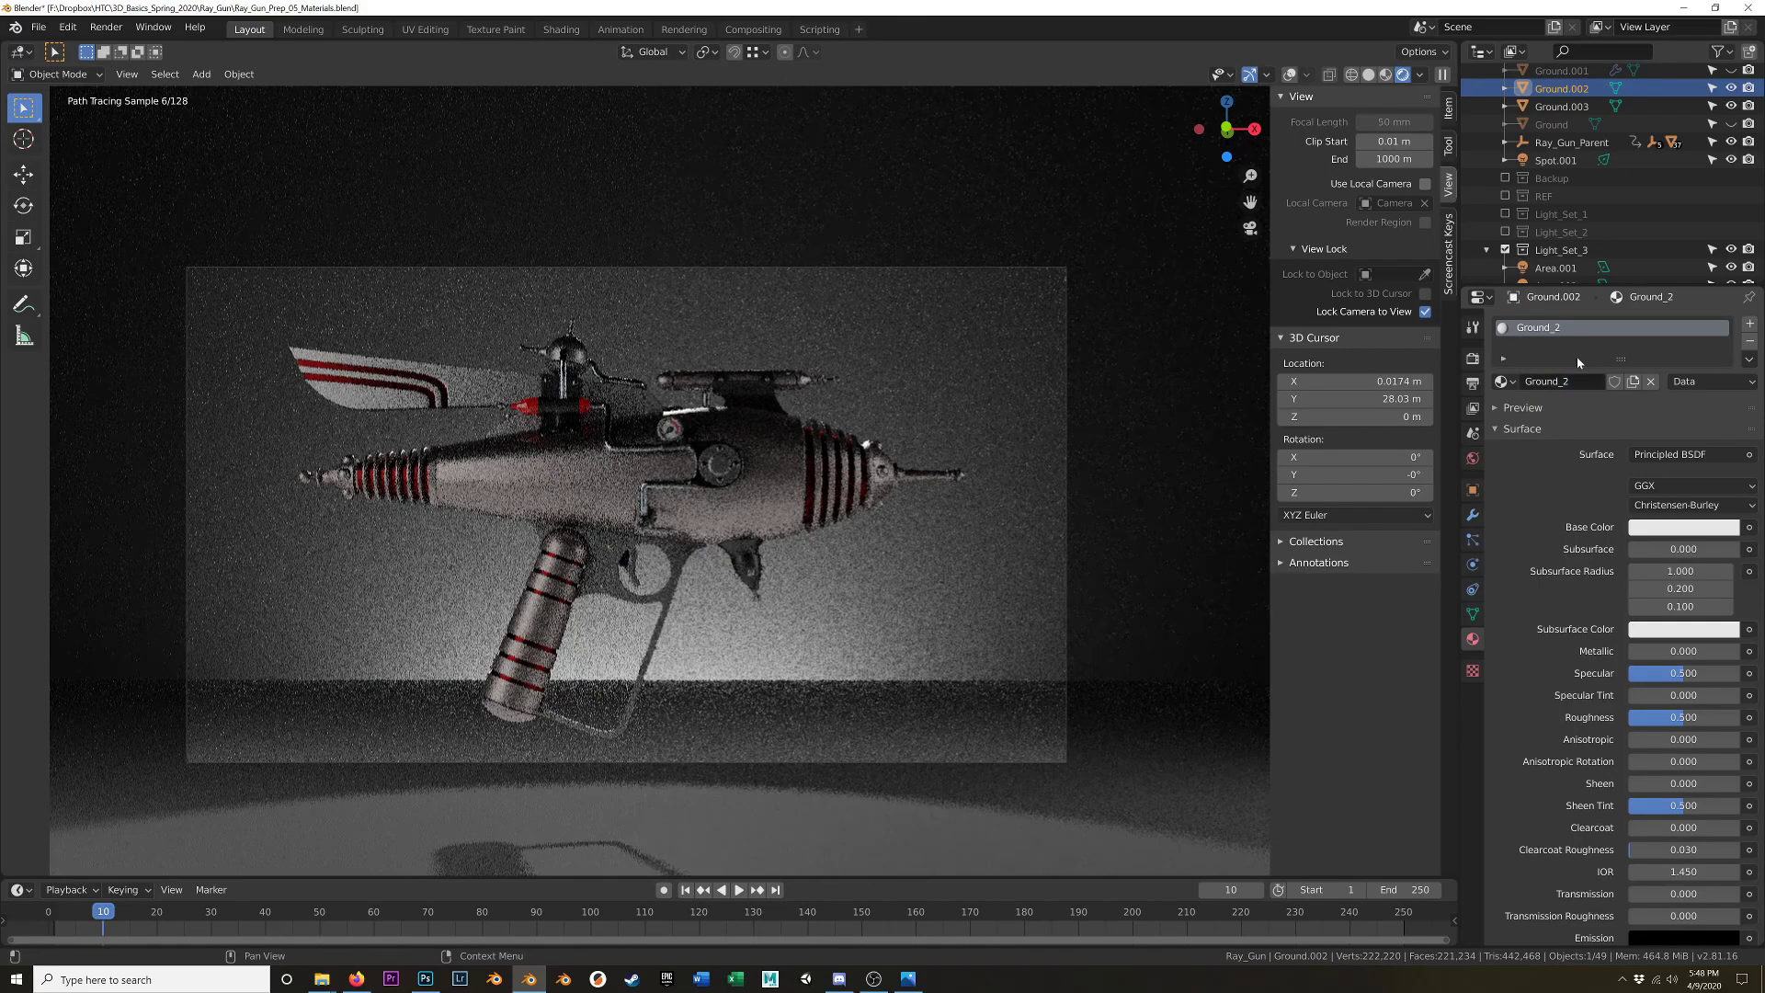
- Darken the Ground_2 base color to a value of about 0.175 and set its roughness to 0.382
left_click(1657, 528)
left_click_drag(1733, 363, 1725, 380)
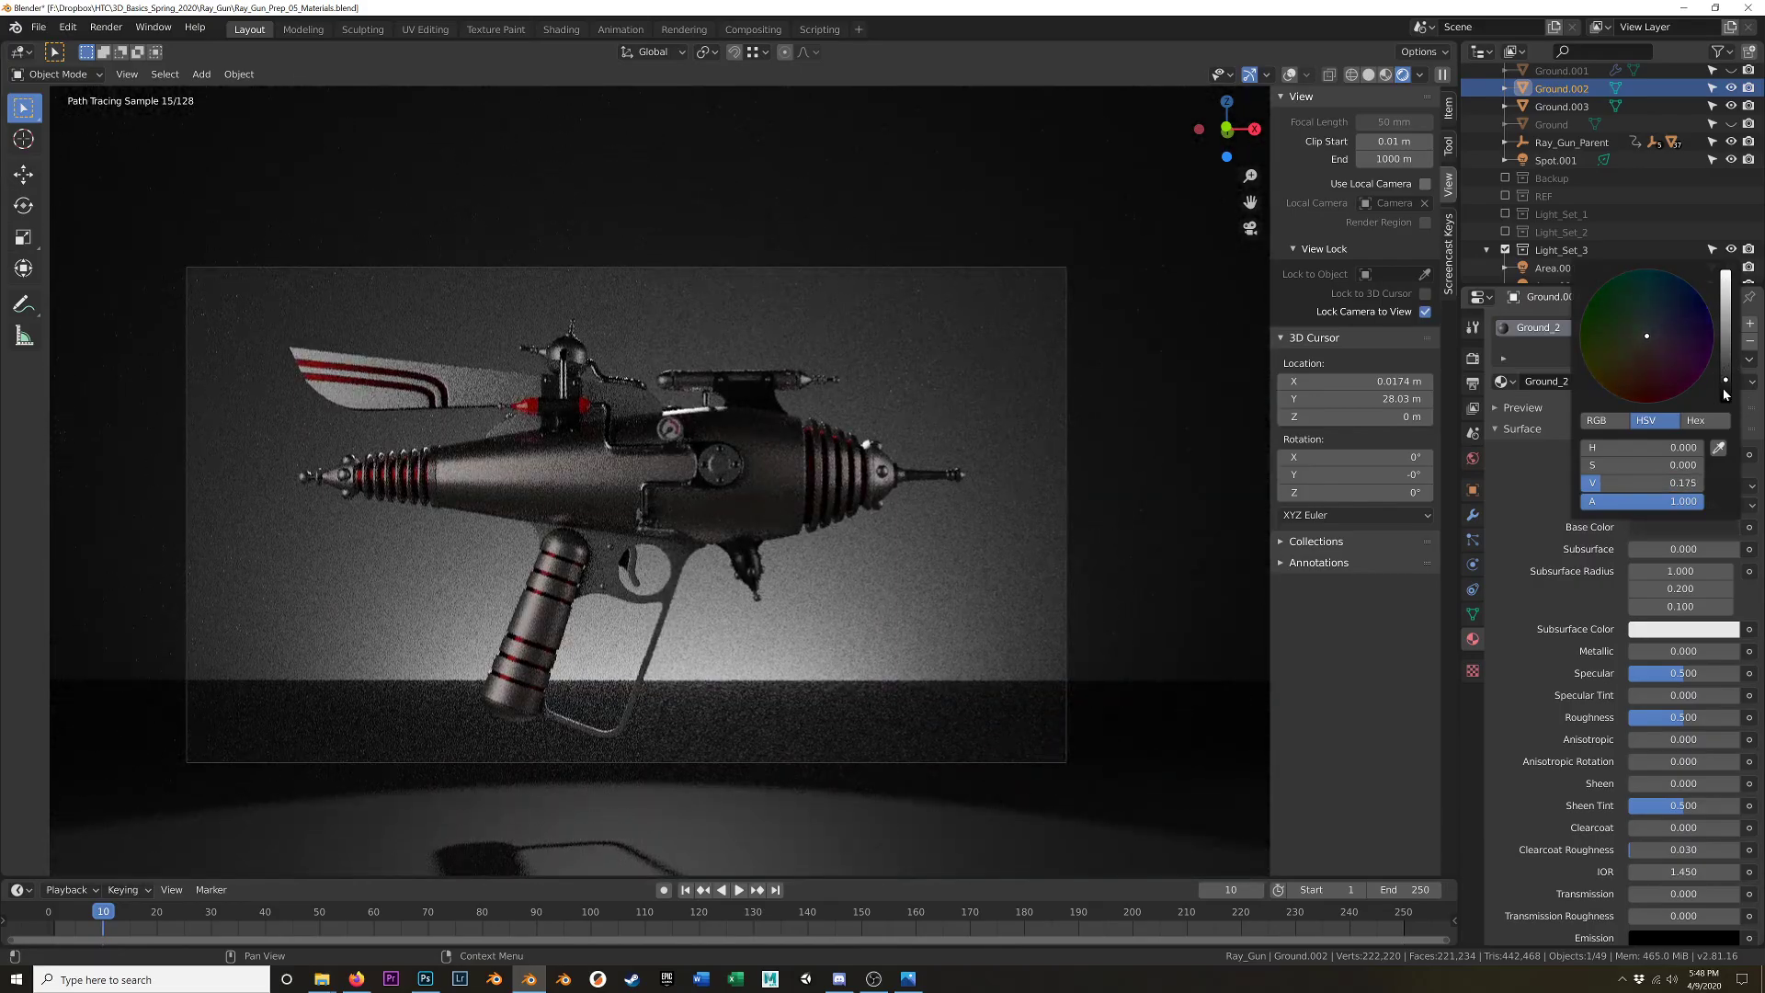
left_click_drag(1678, 720, 1726, 718)
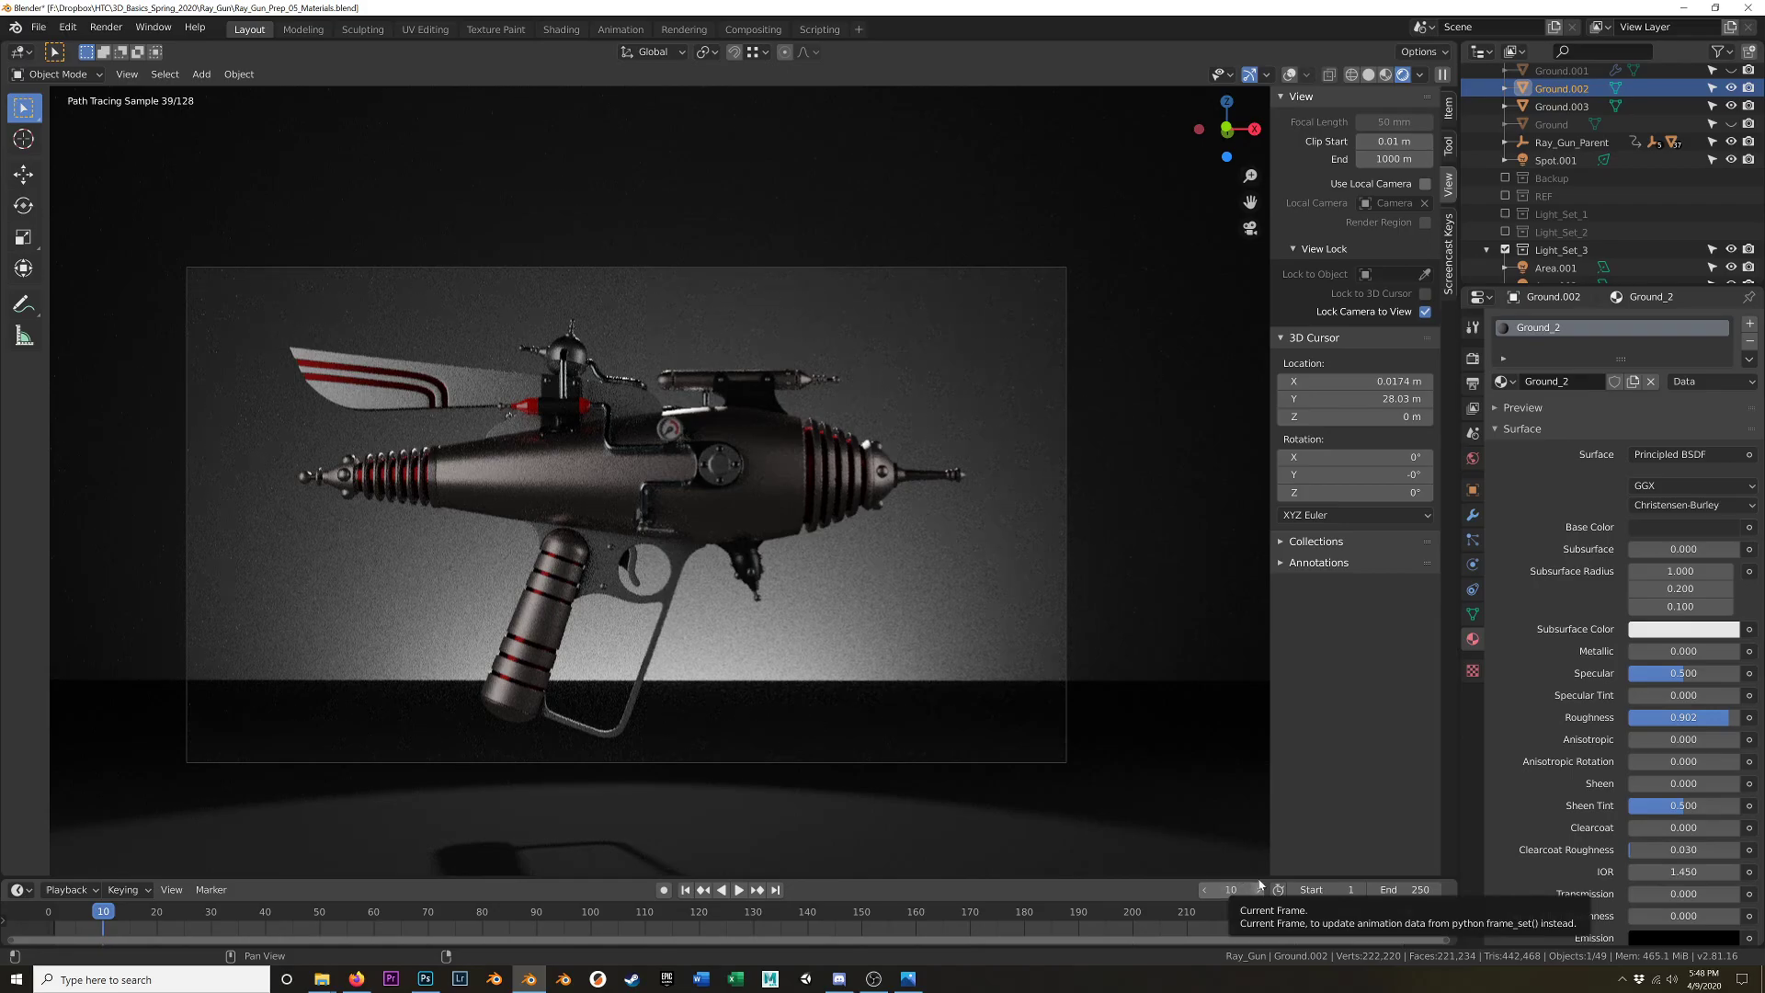
left_click_drag(1693, 719, 1590, 719)
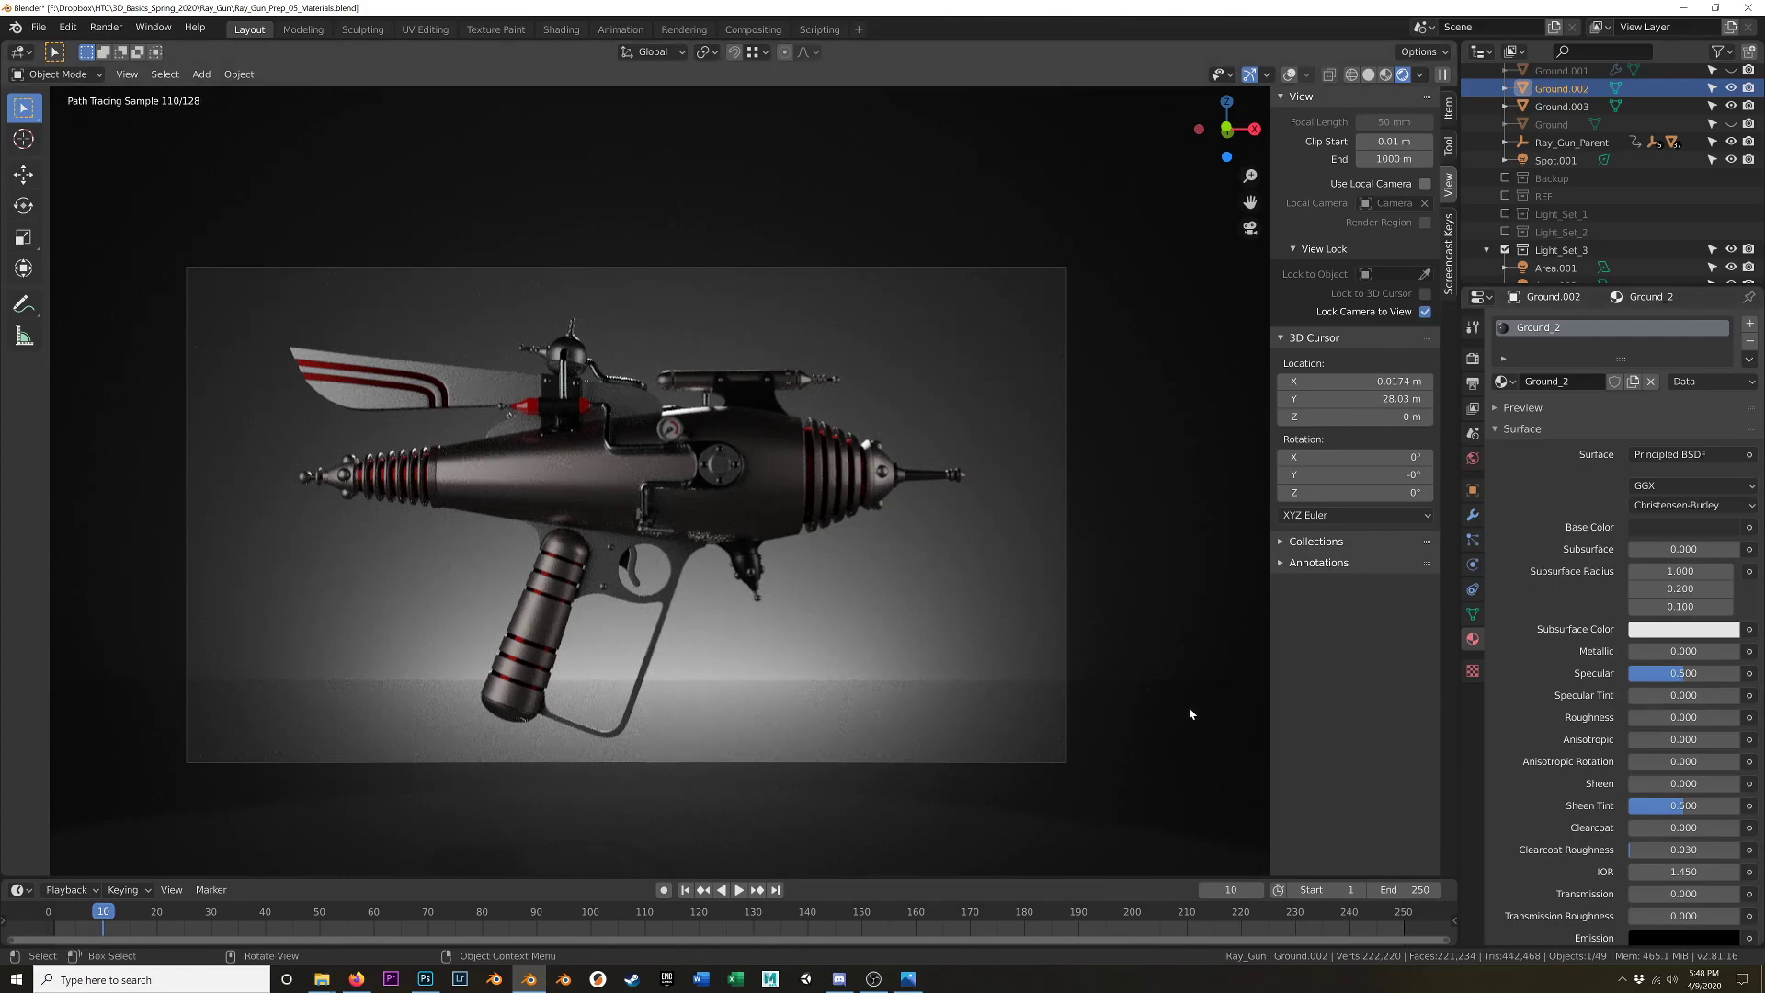
mouse_move(1682, 717)
left_mouse_down()
mouse_move(1724, 717)
mouse_move(1701, 717)
left_mouse_up()
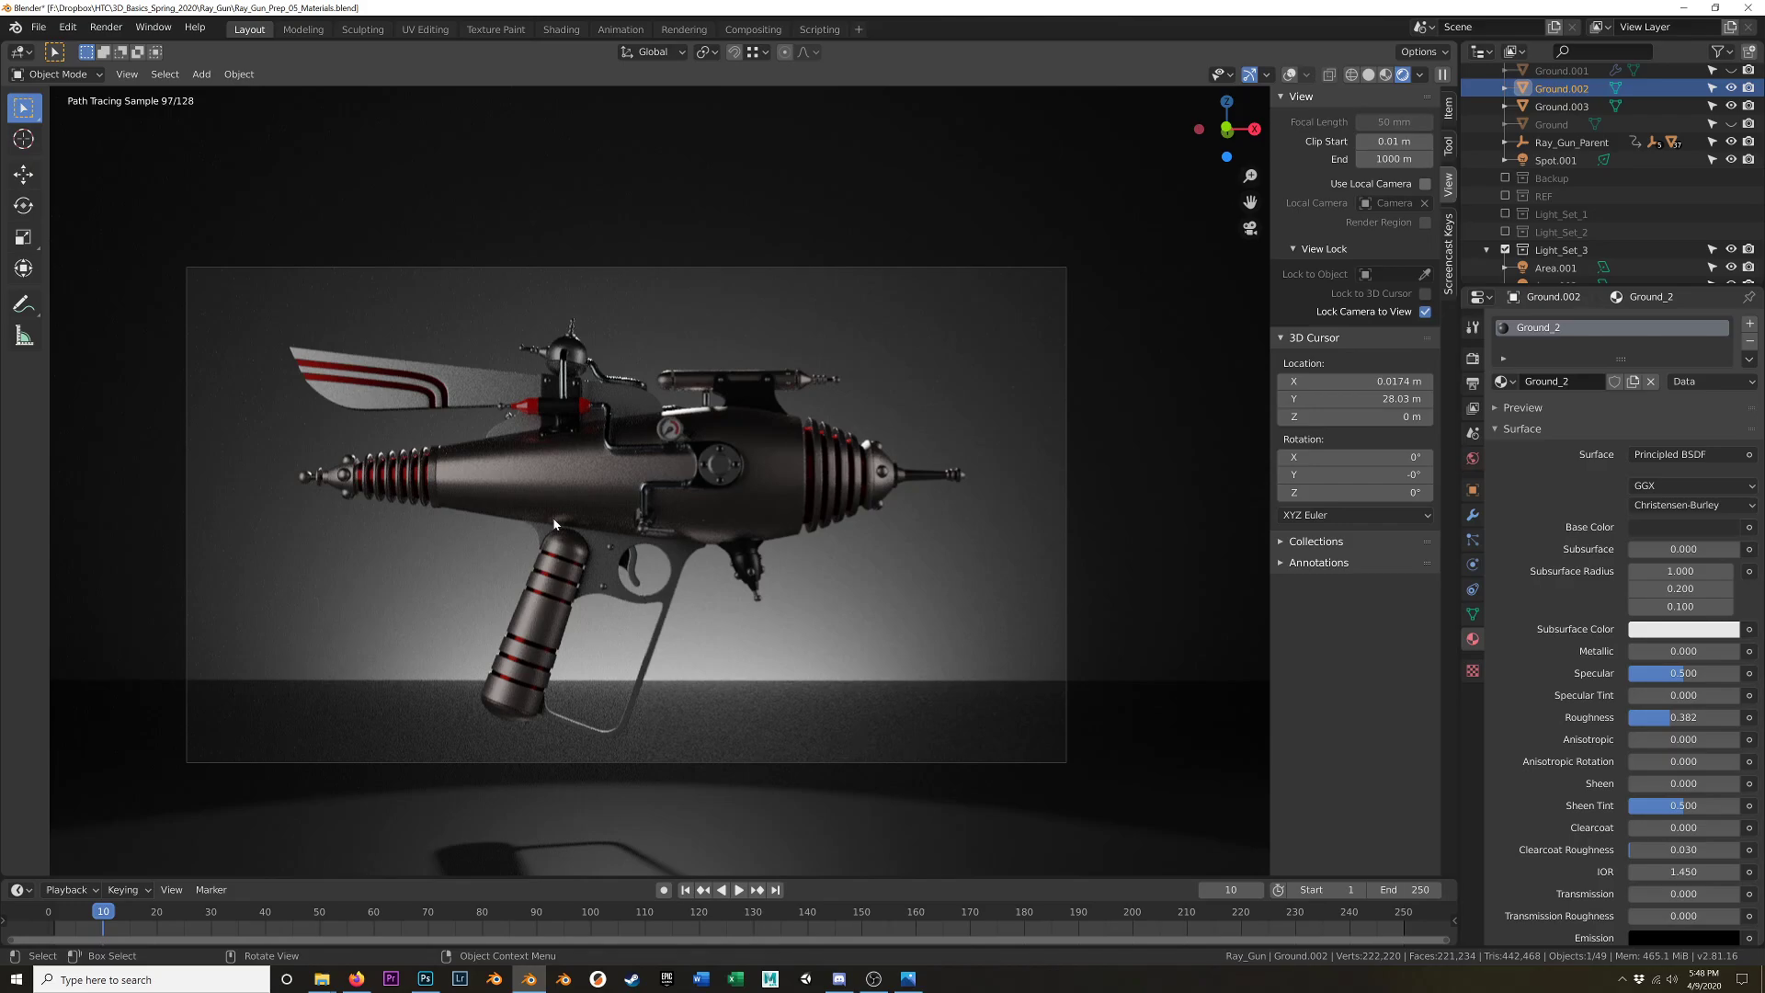
- Move the Spot.001 light into the Light_Set_3 collection
scroll(1569, 230, "down", 1)
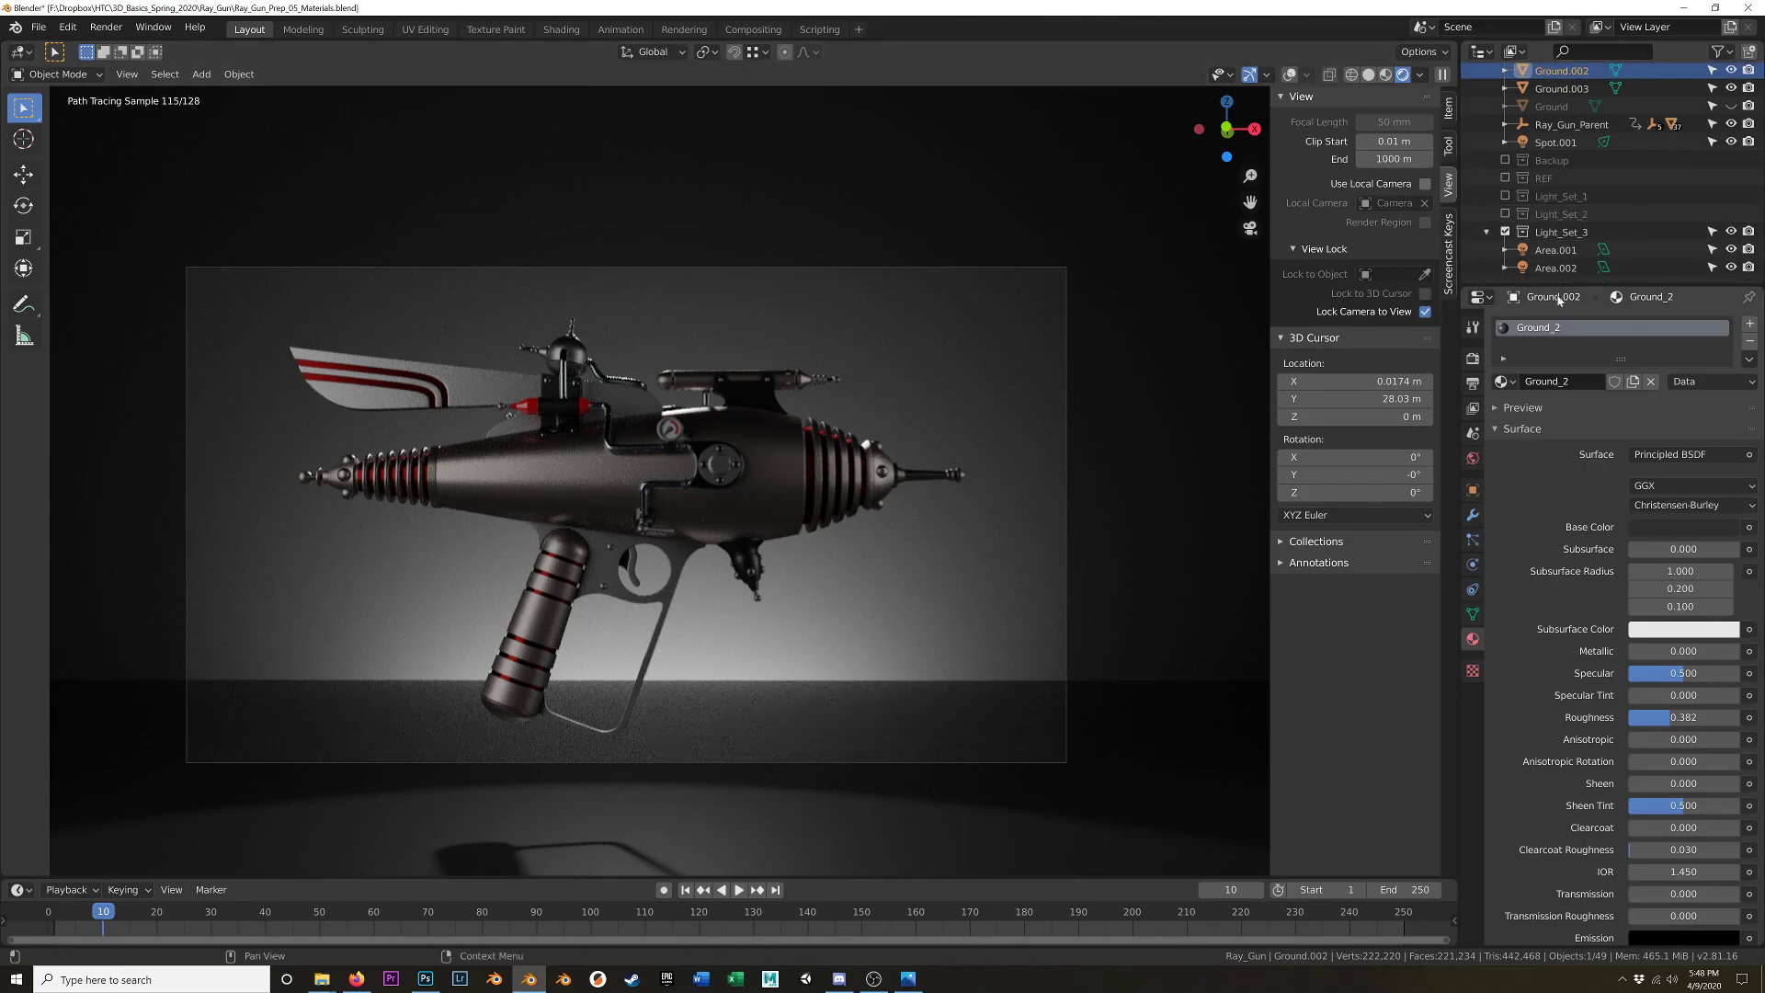
left_click(1555, 143)
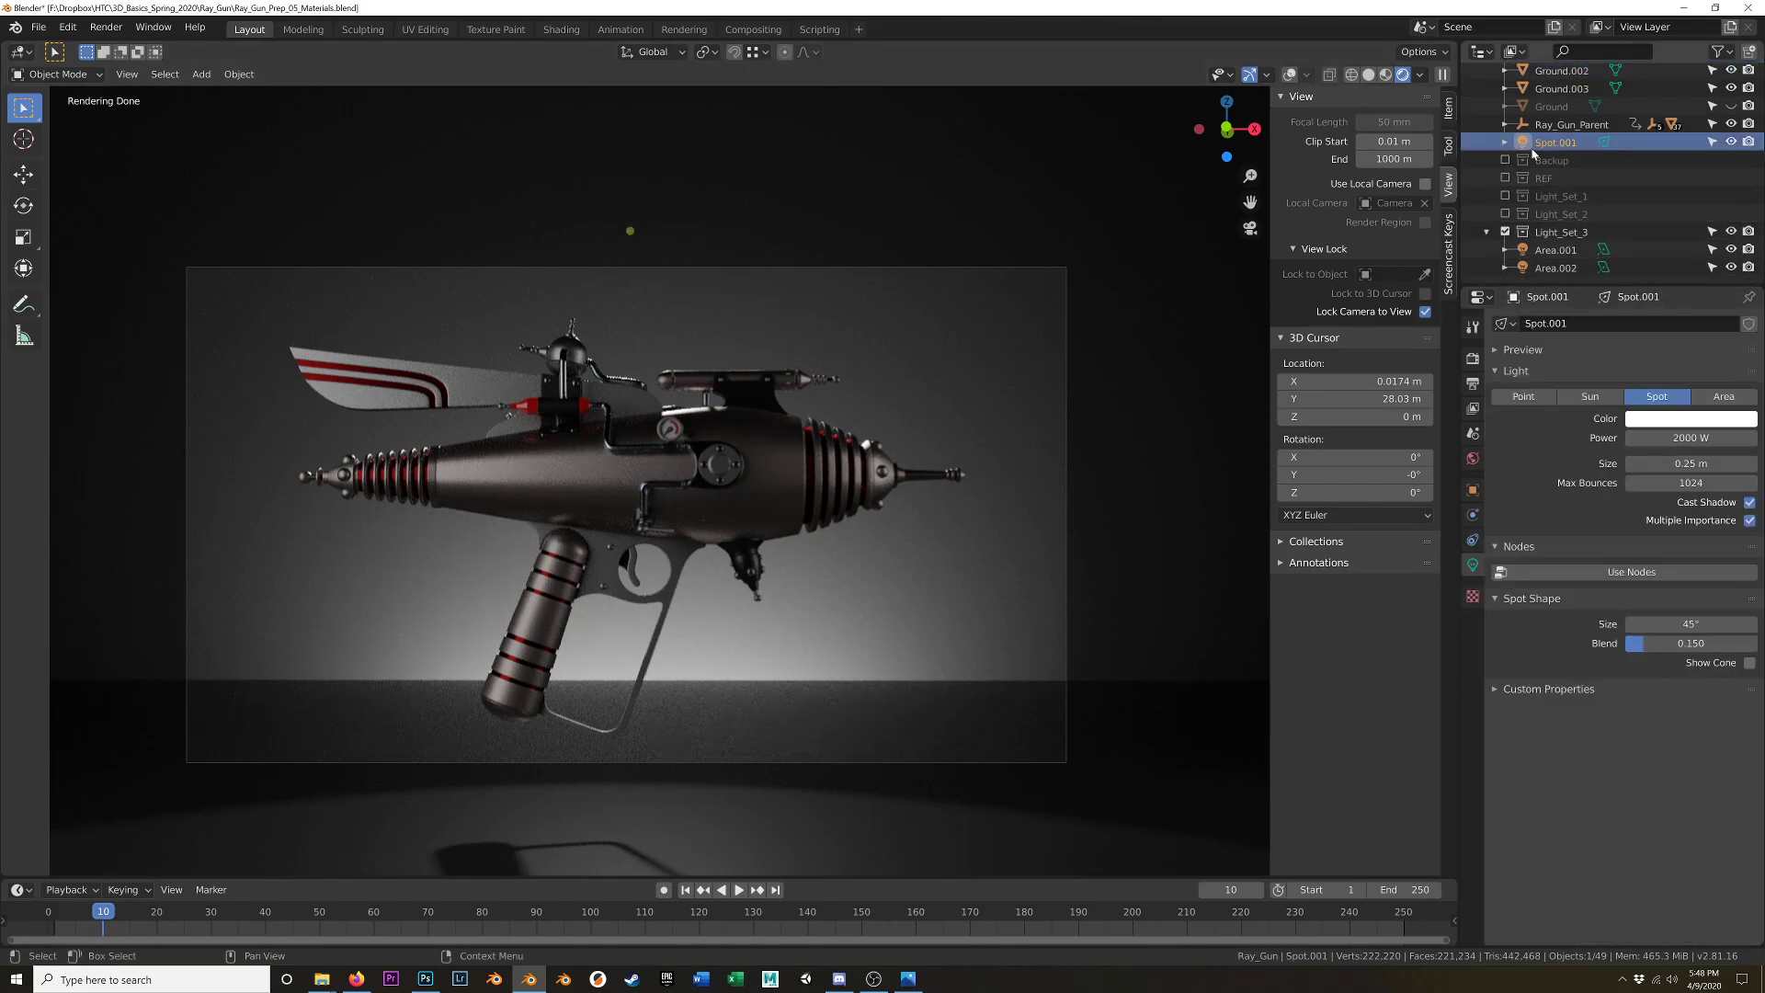
key("m")
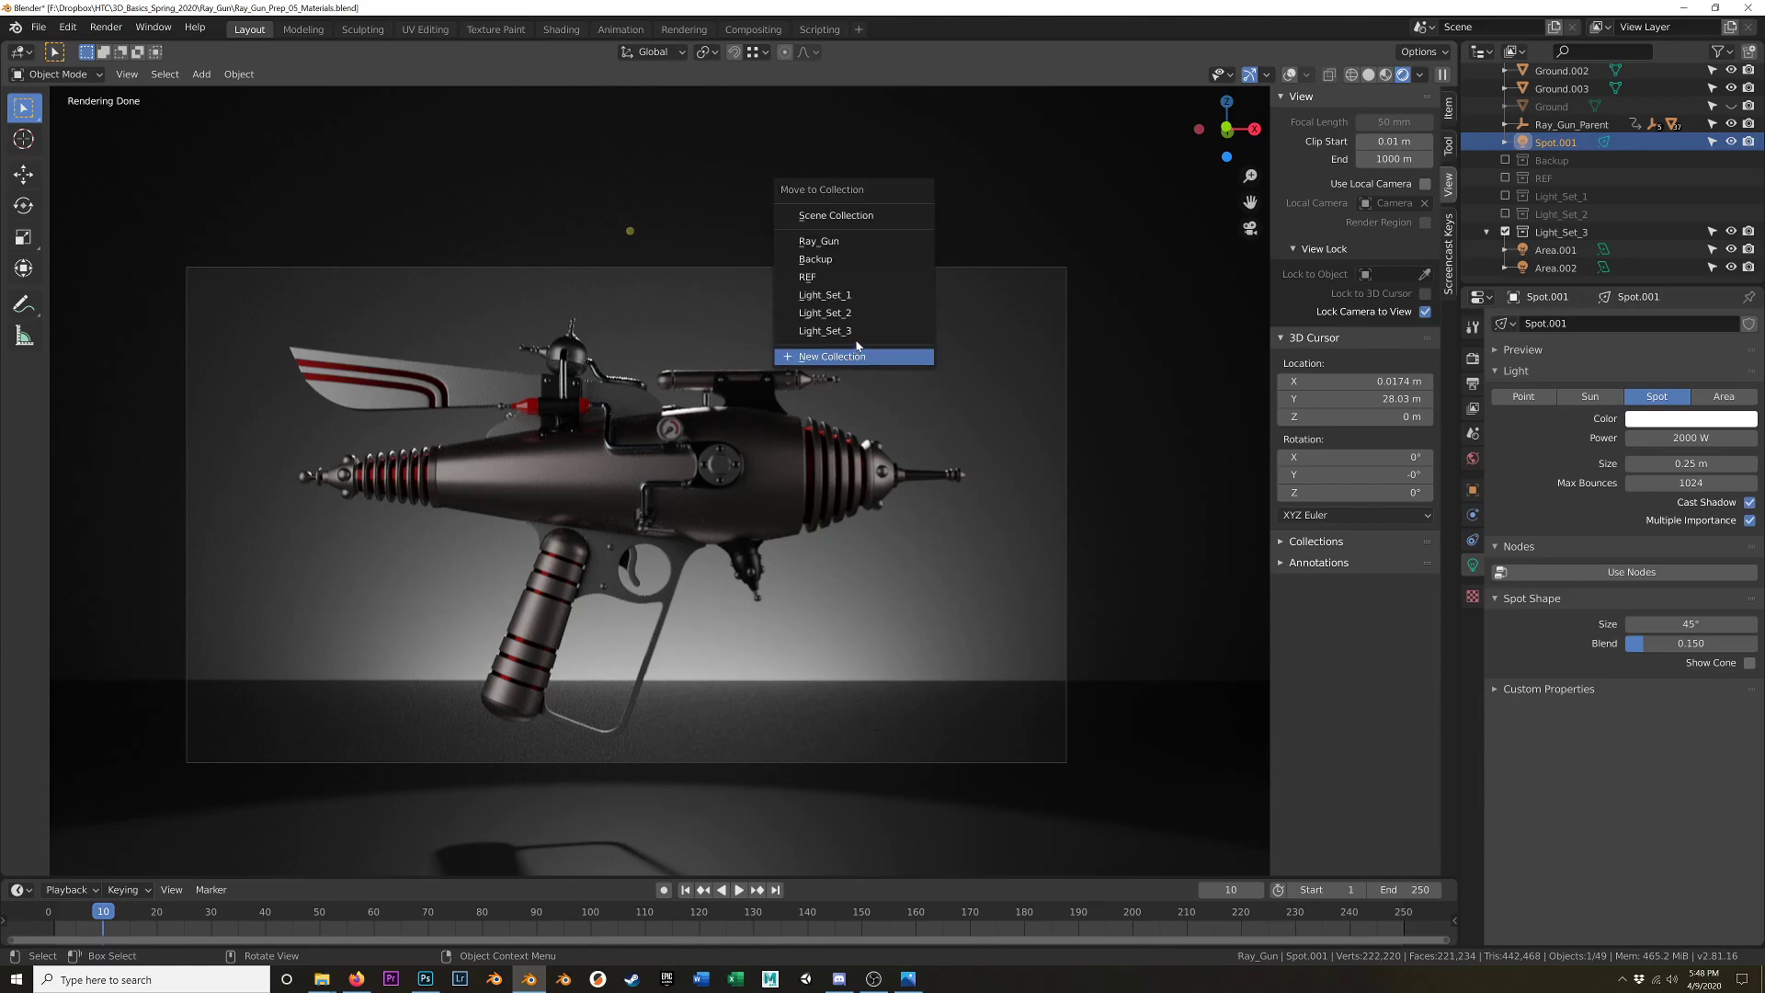
left_click(856, 332)
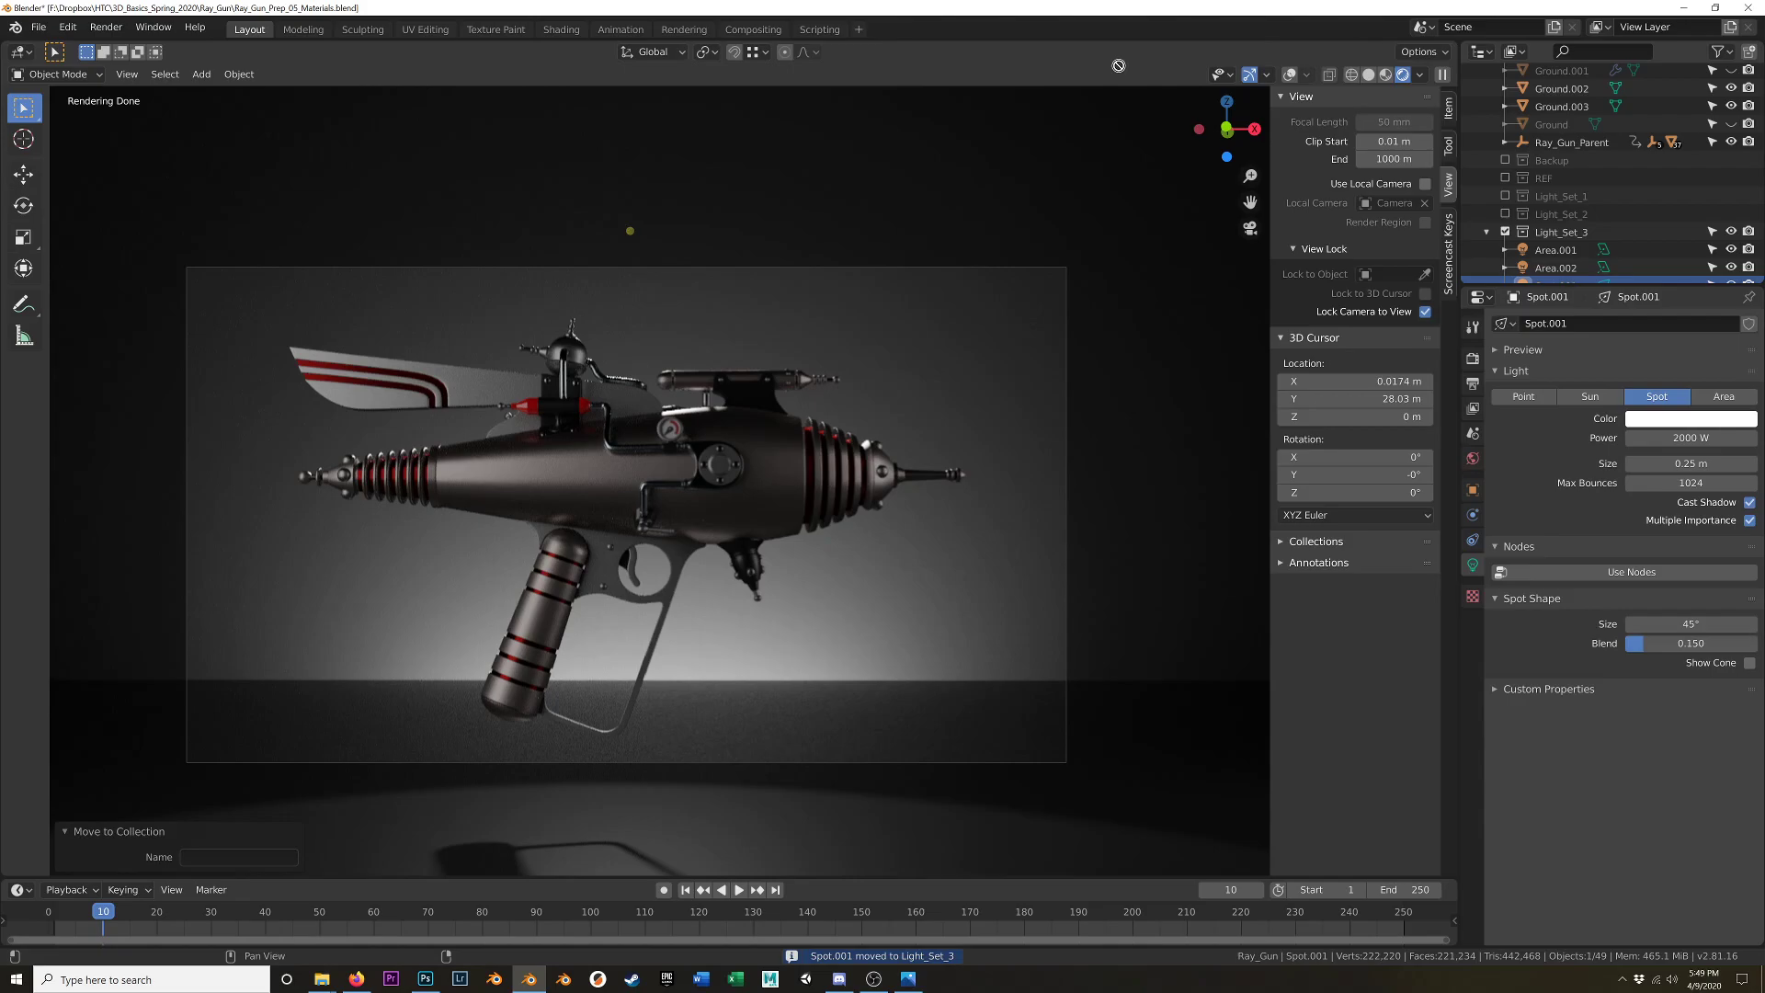
- Split the 3D viewport into two side-by-side views and reframe the ray gun inside the camera border
left_click(963, 68)
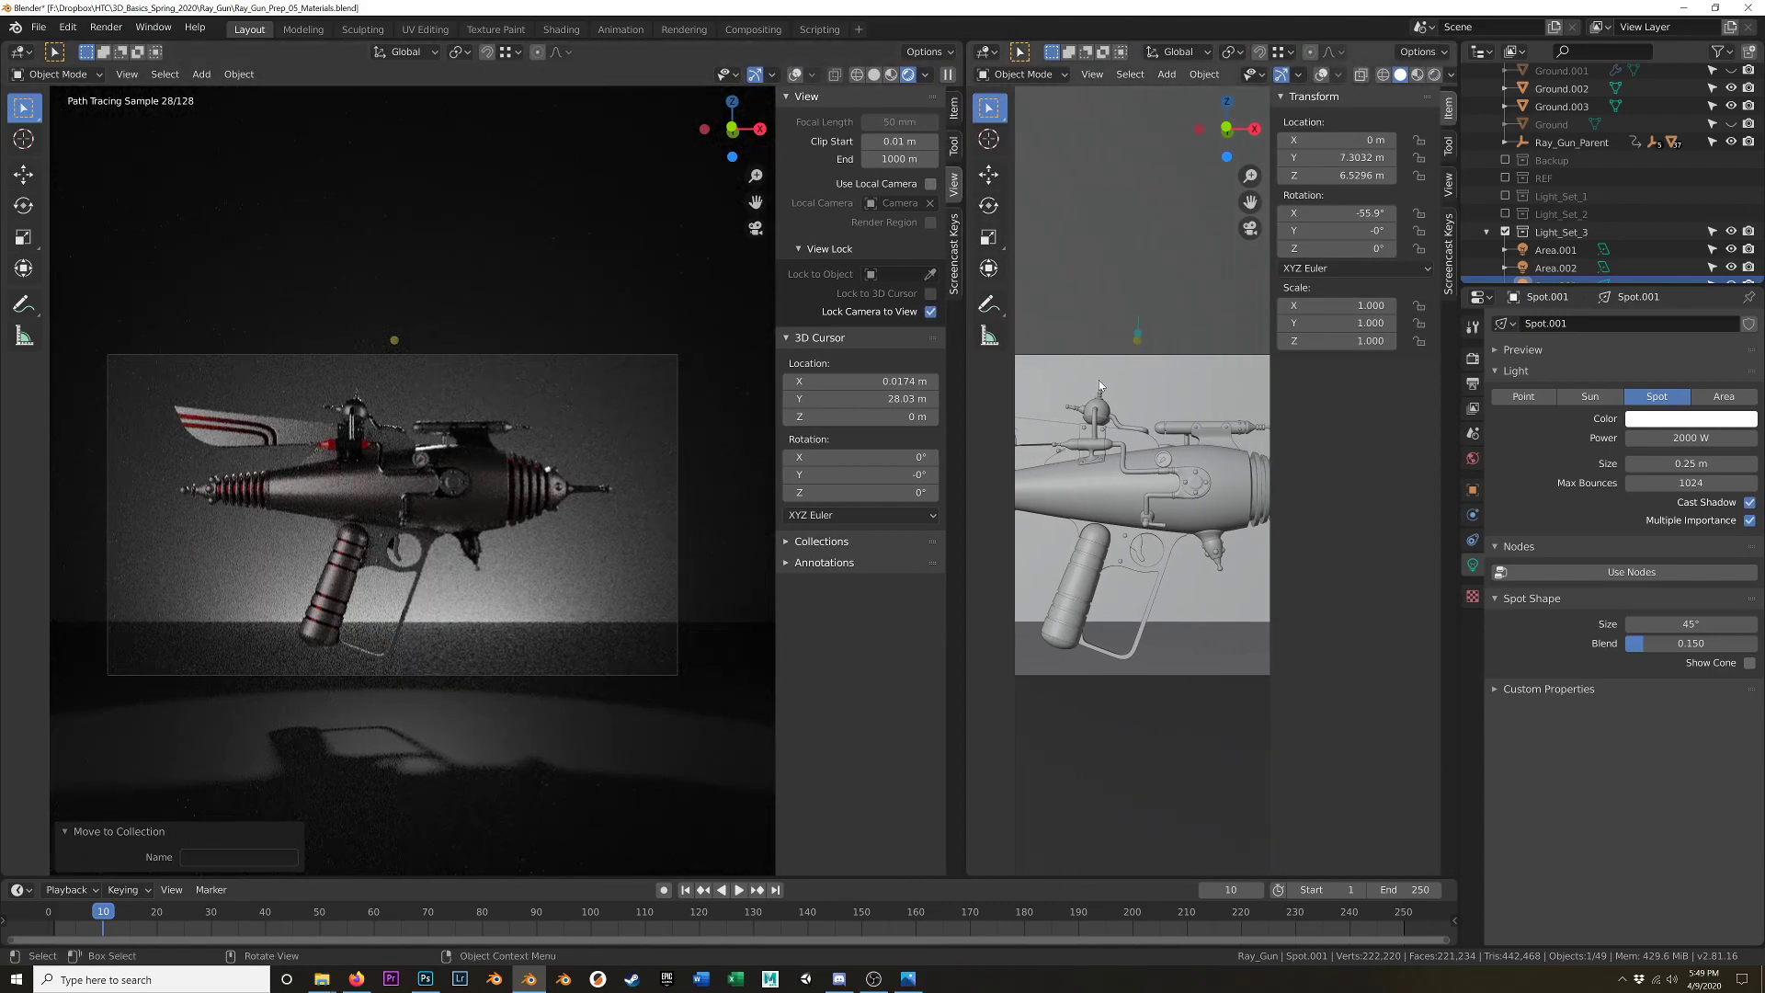
key("n")
key("KP_Decimal")
scroll(1168, 401, "down", 8)
scroll(1167, 400, "up", 5)
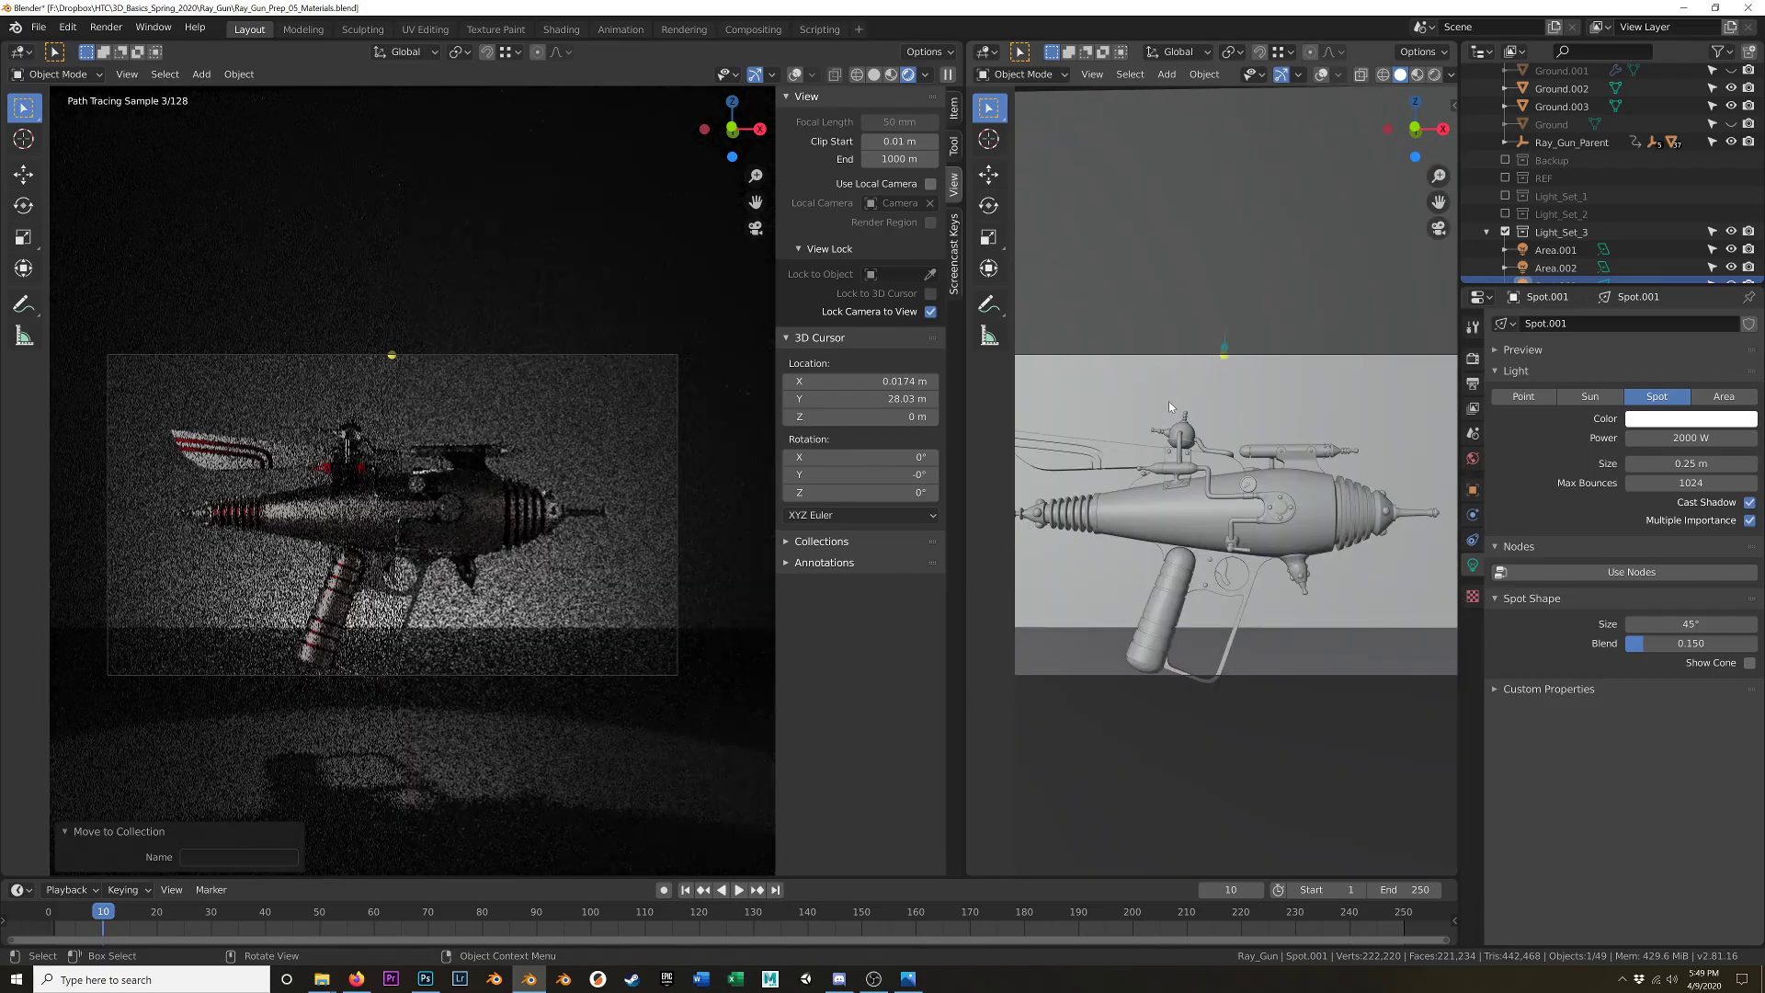
scroll(628, 536, "up", 2)
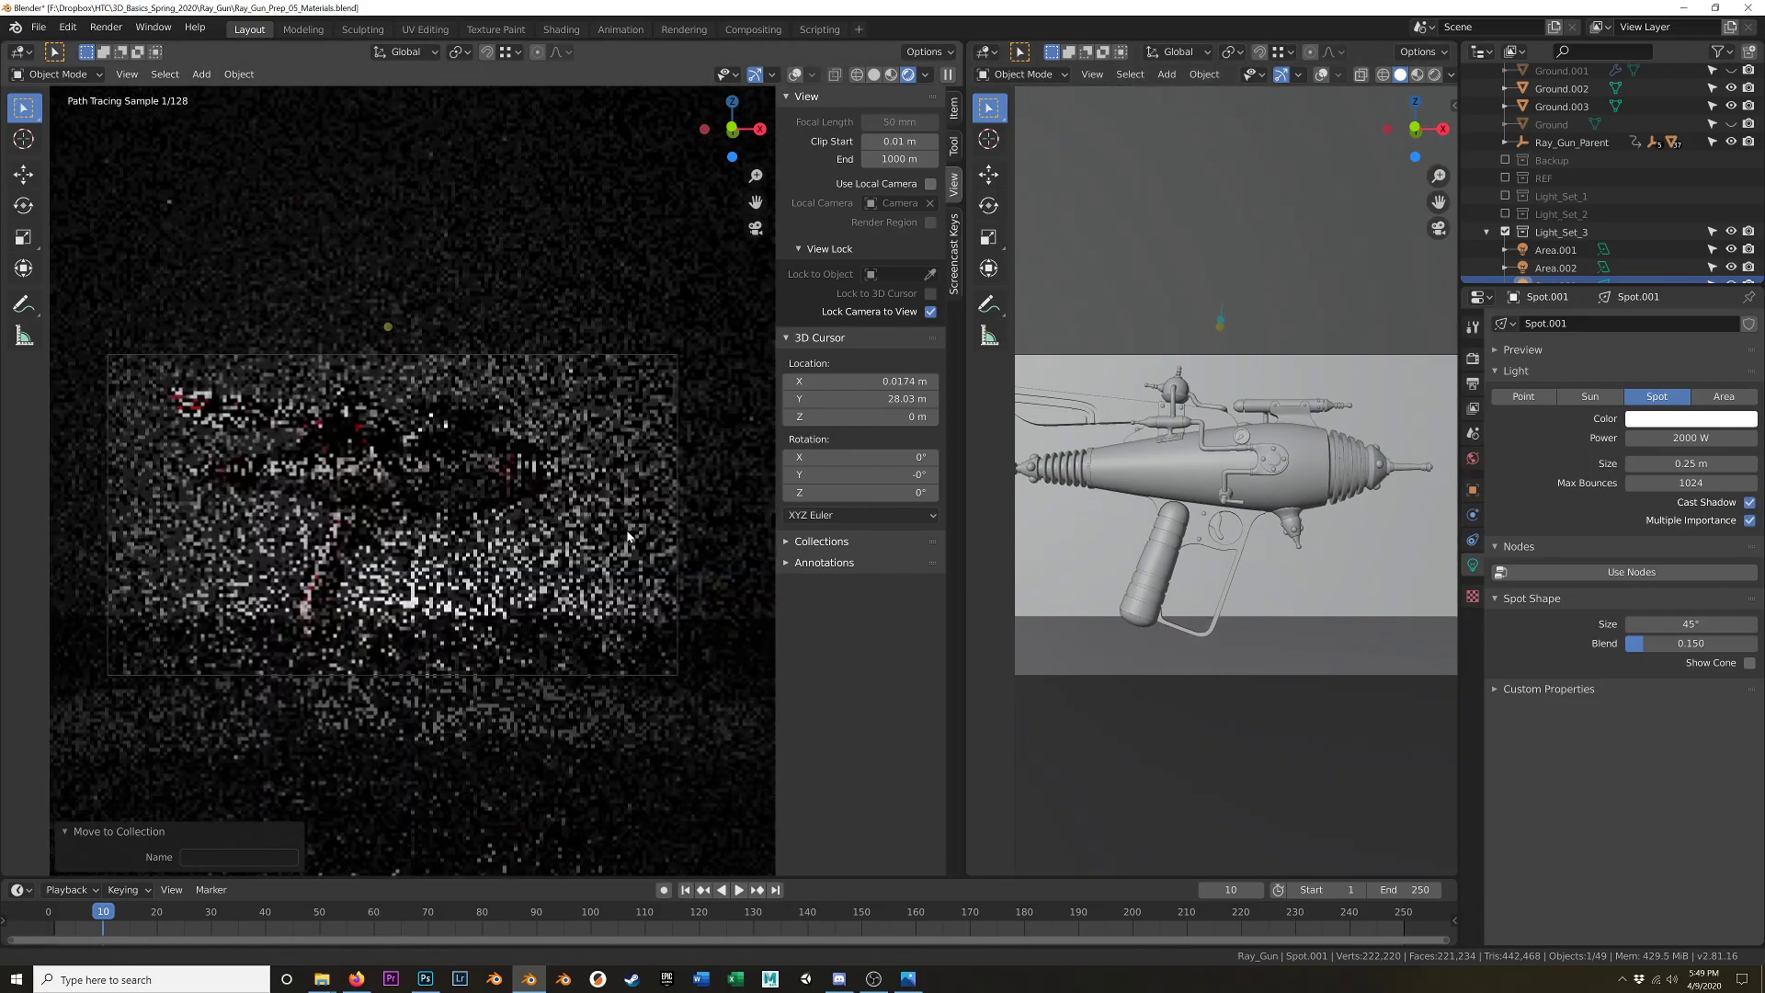
middle_click_drag(627, 531, 627, 533, "shift")
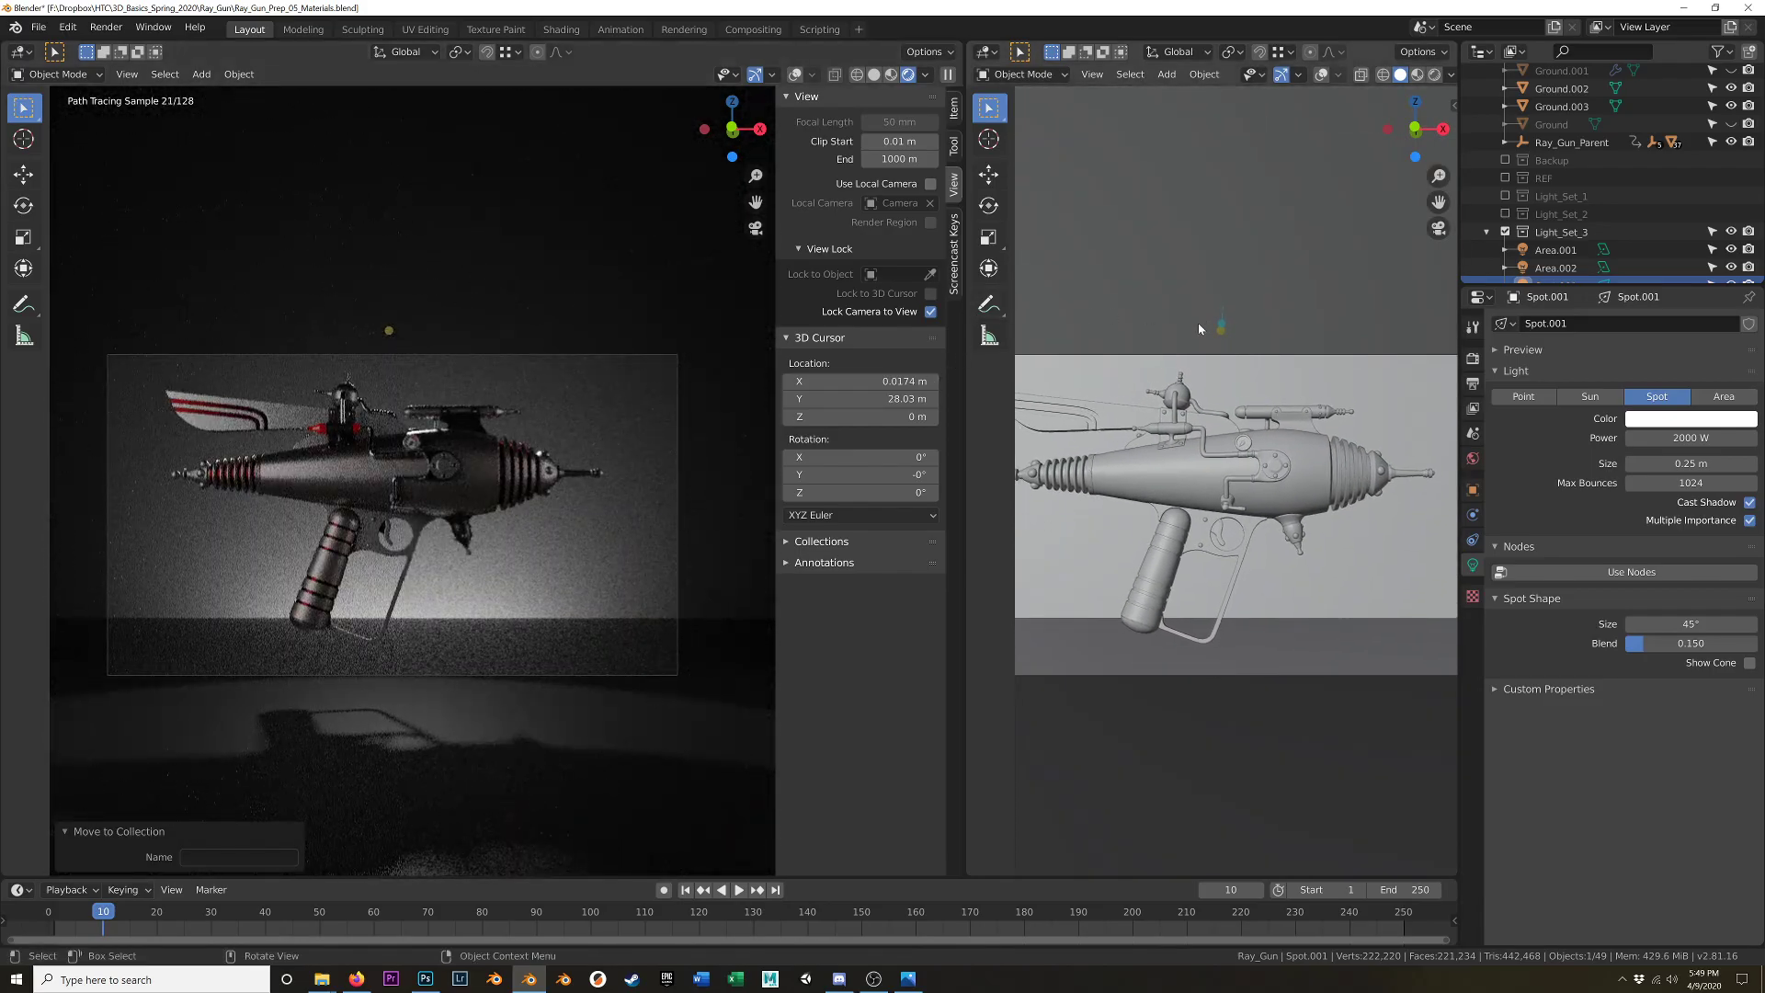
- Turn off Lock Camera to View in the solid-shaded view and leave the camera view there
key("n")
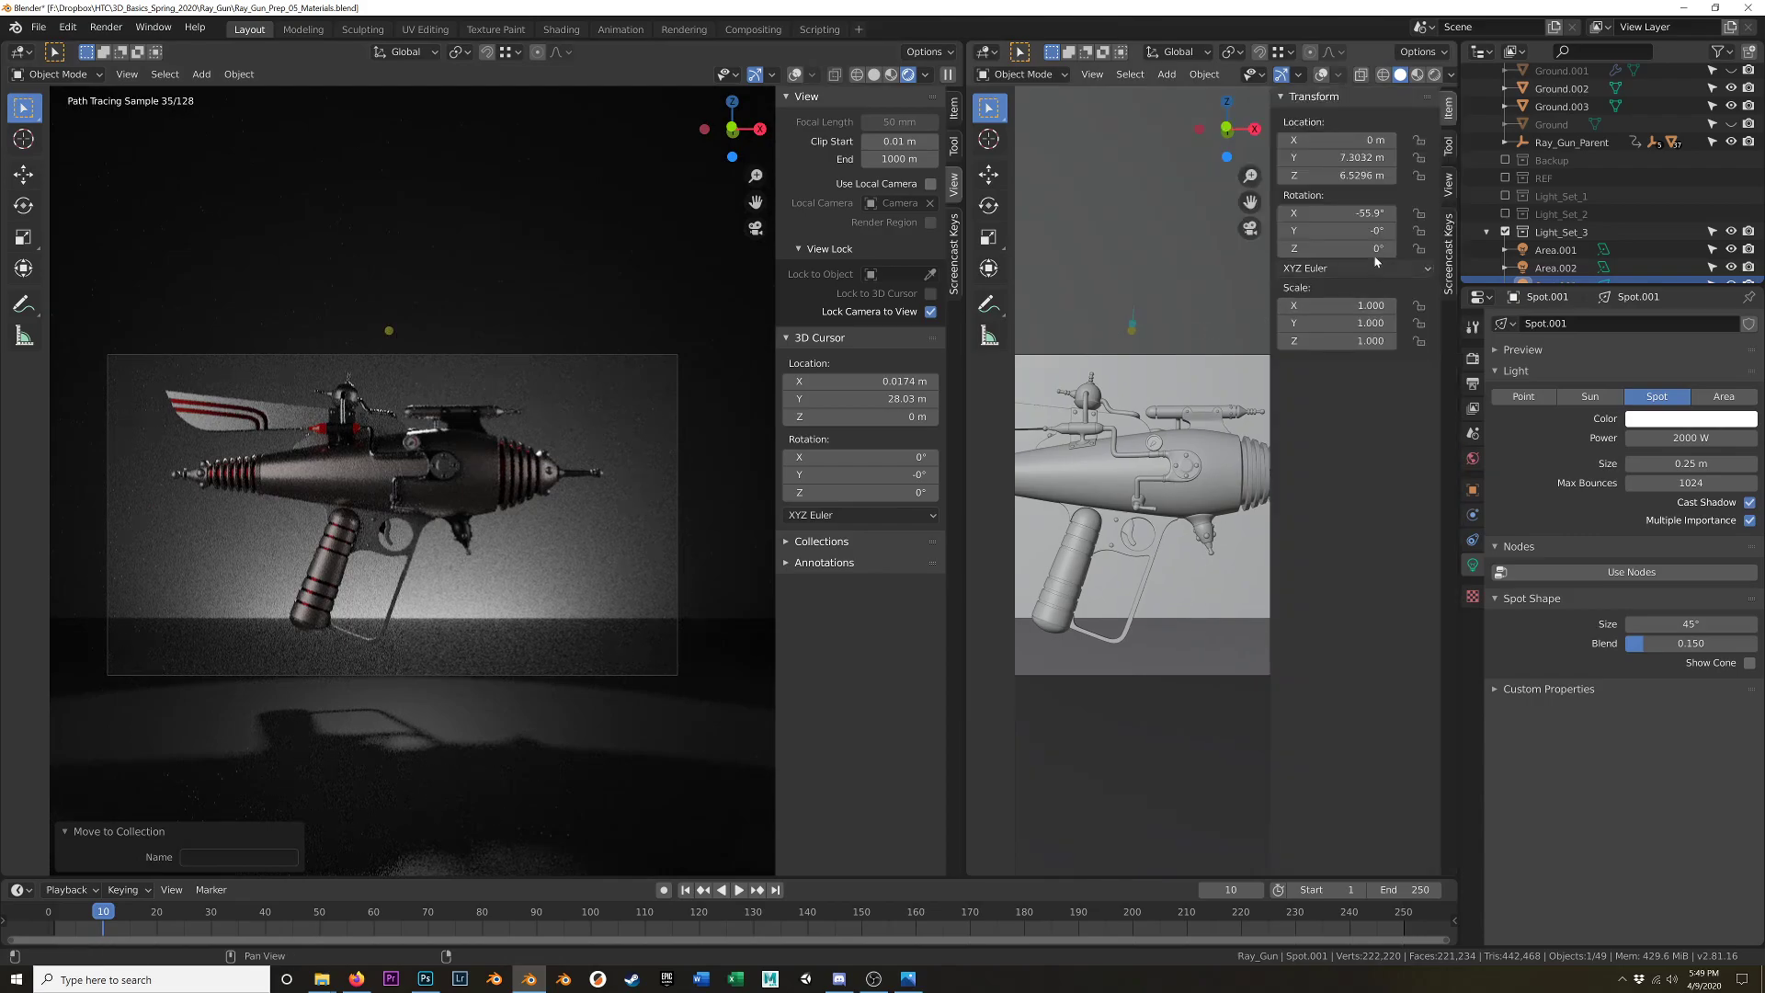
left_click(1451, 176)
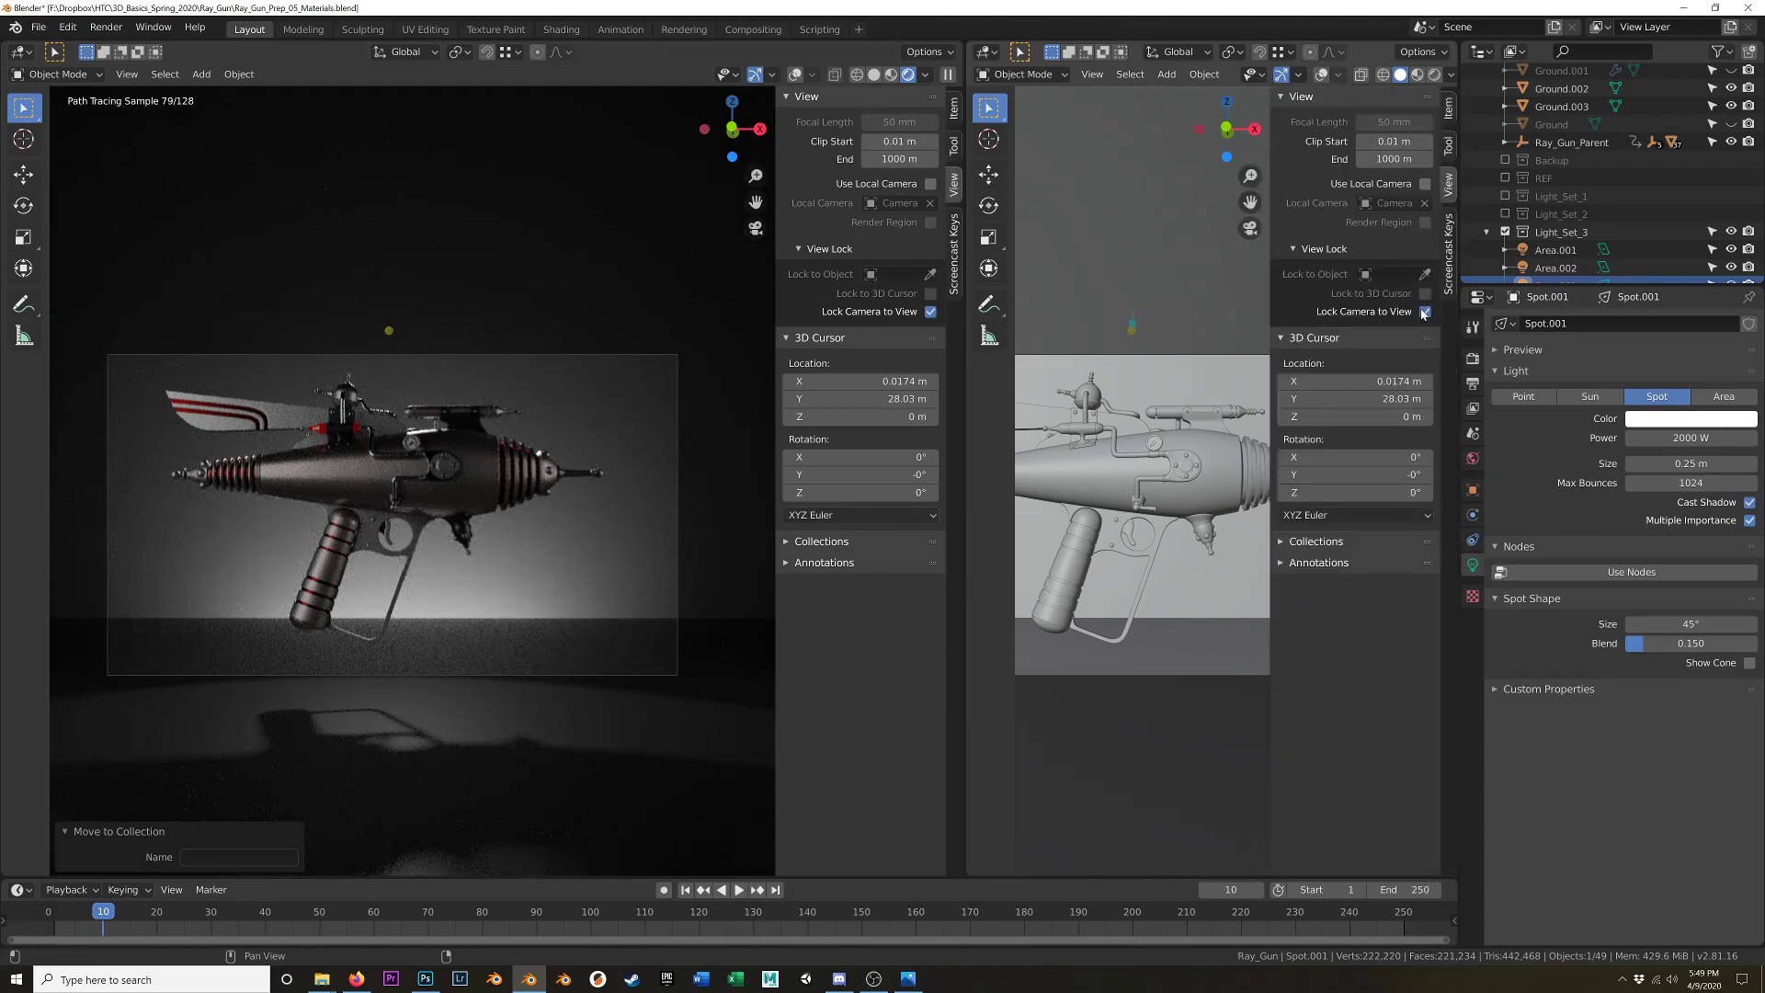
key("n")
middle_click_drag(1248, 355, 1121, 356)
key("n")
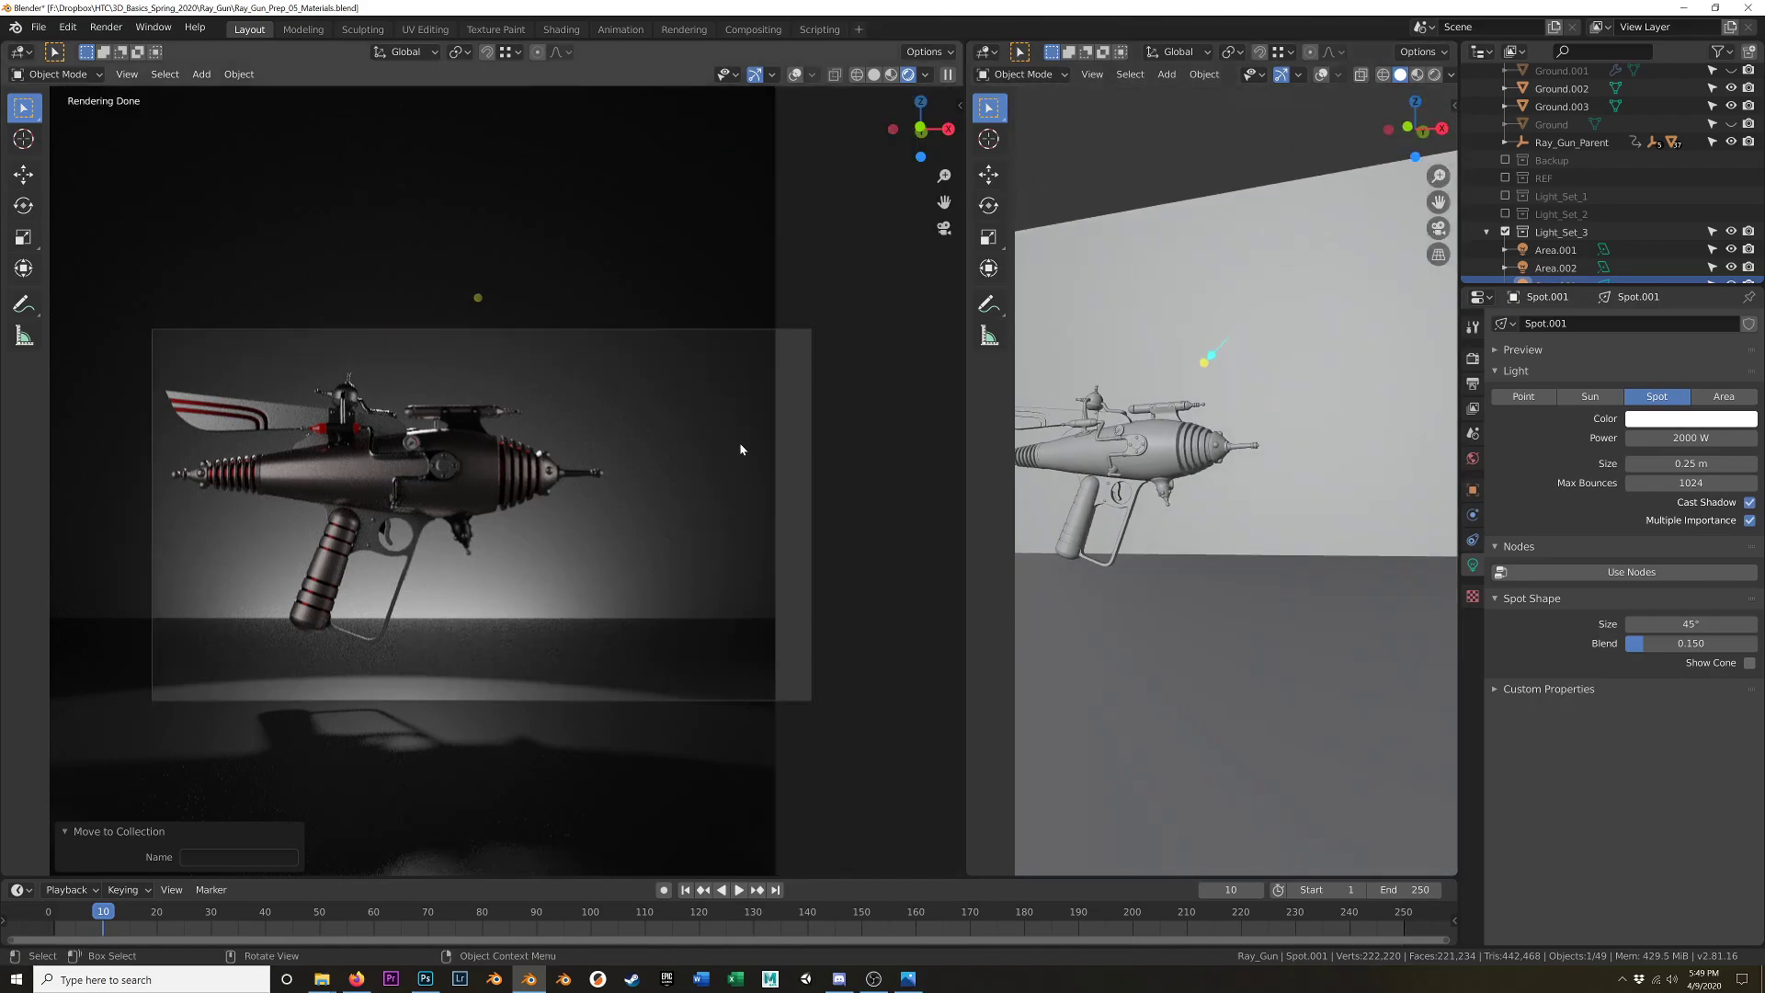
- Widen the solid-shaded view and turn off Lock Camera to View in the rendered view
left_click_drag(962, 410, 763, 411)
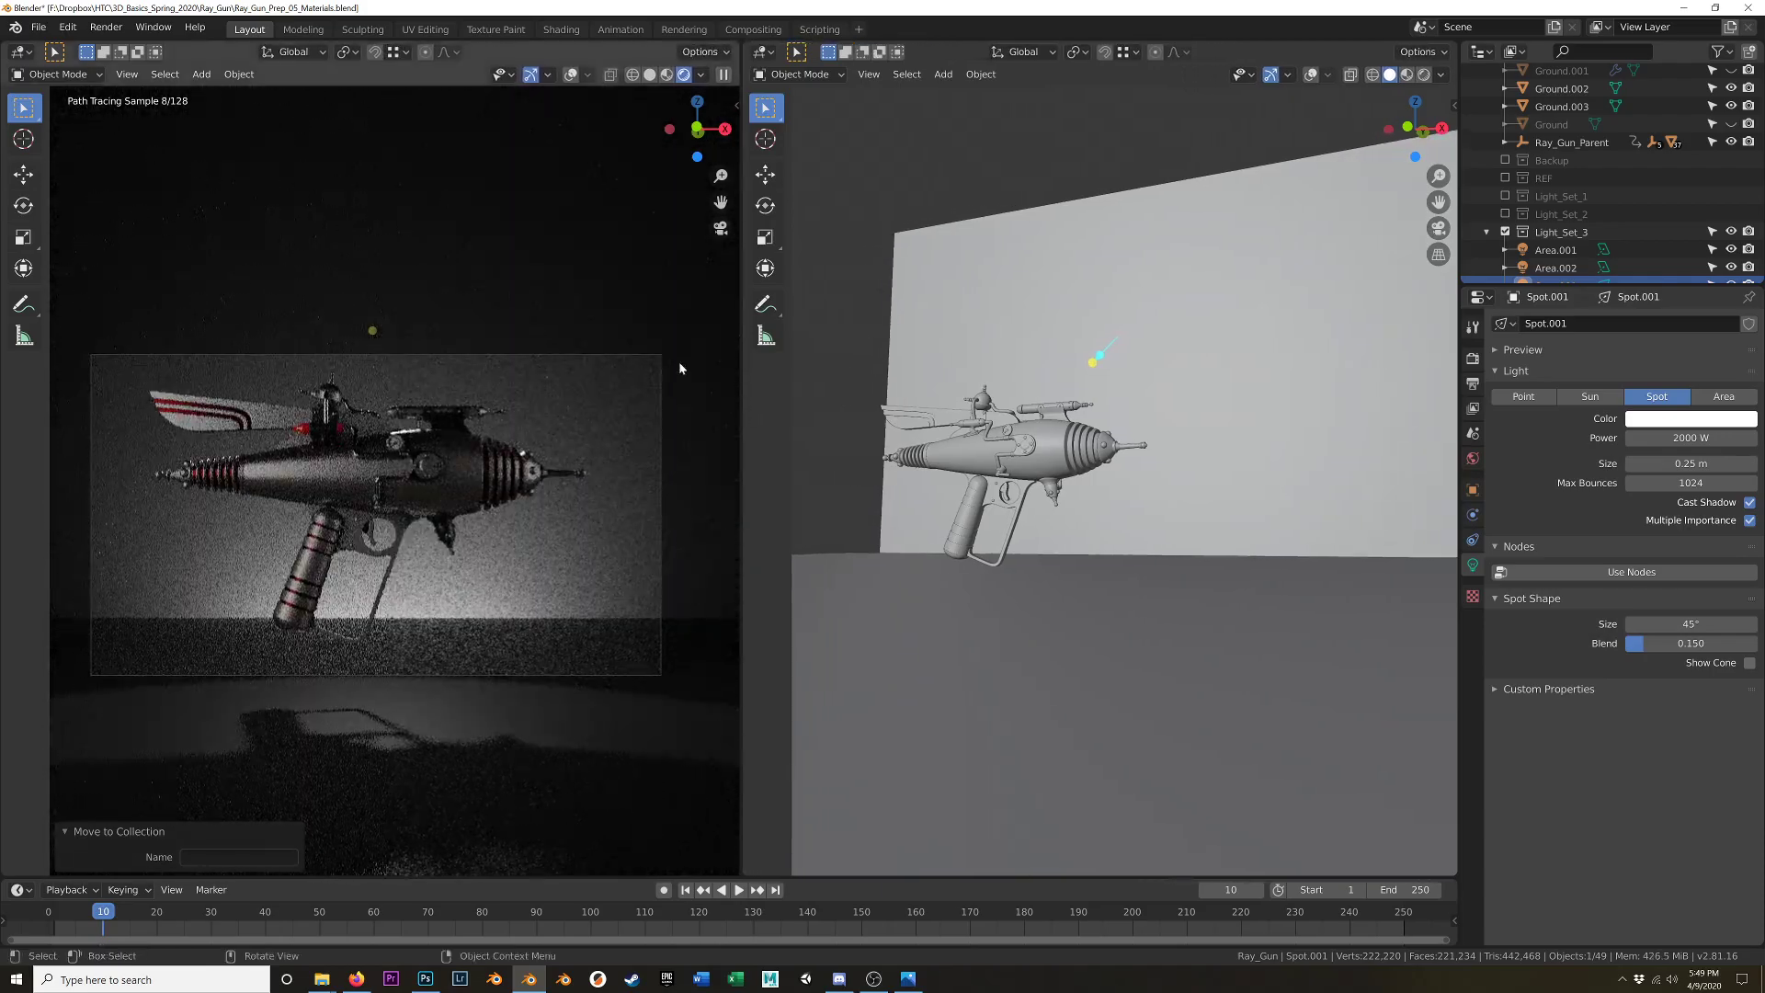
key("n")
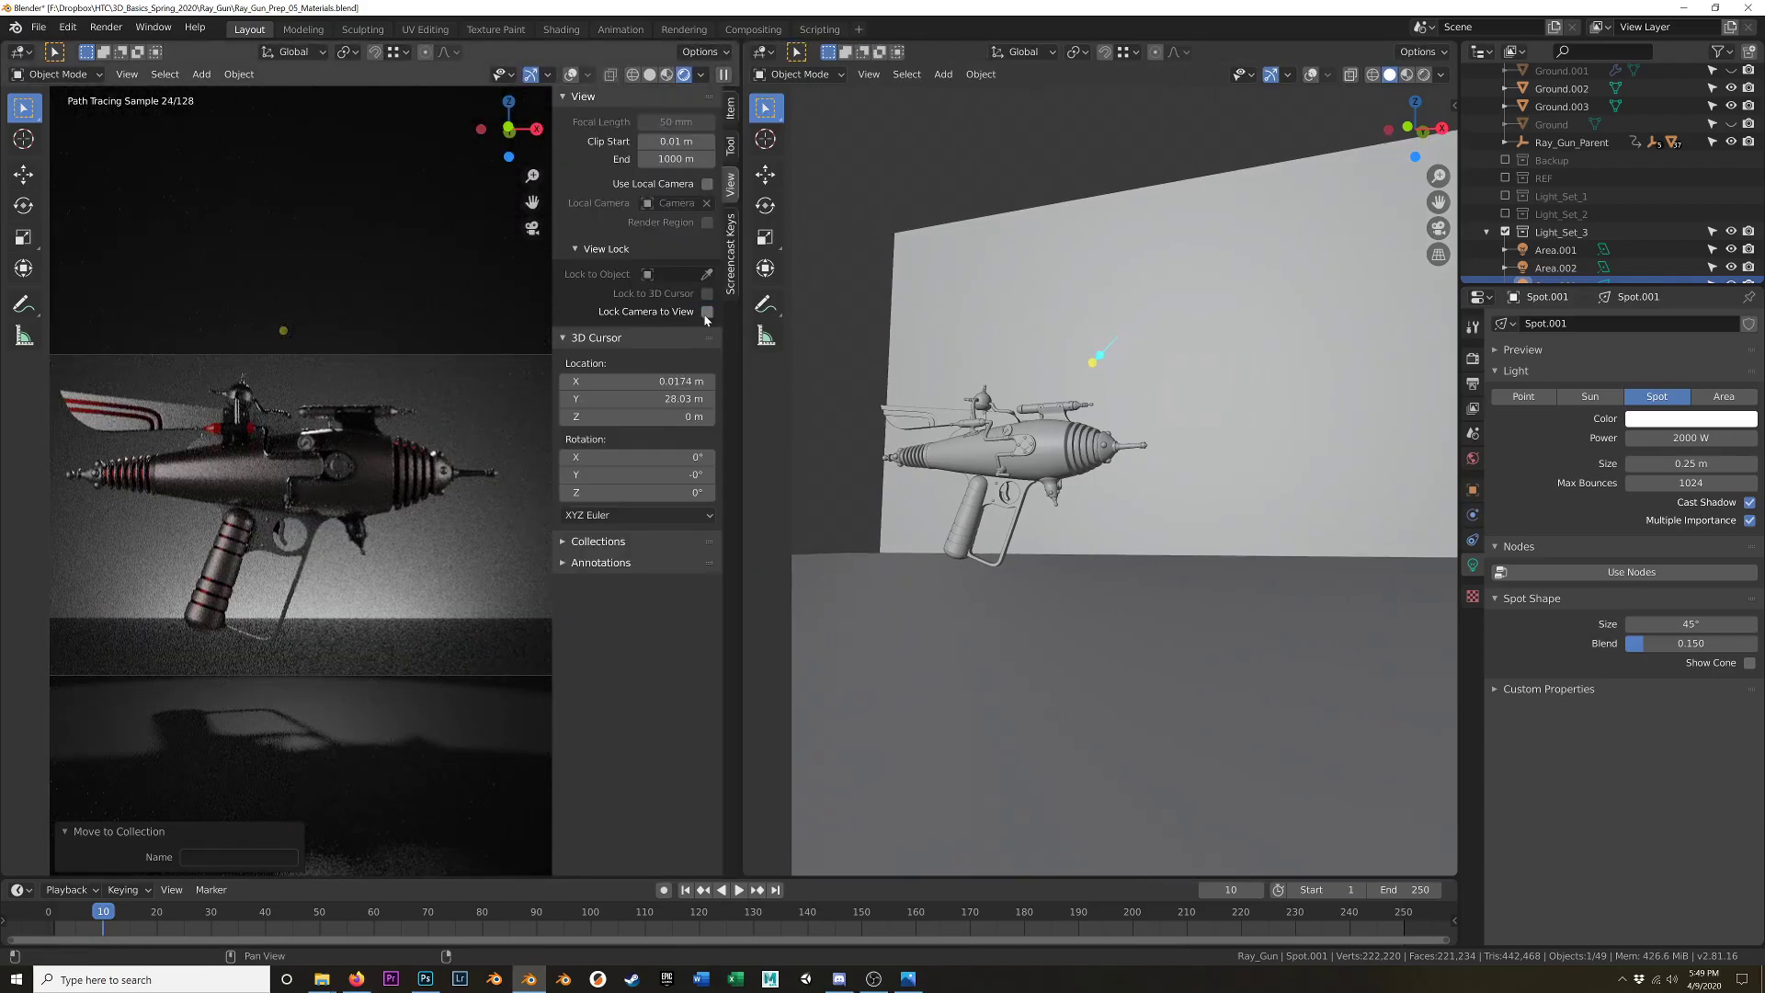
key("n")
- Show the overlays in the solid-shaded view for an overview of the lights around the gun
middle_click_drag(1138, 449, 1066, 376)
left_click(1315, 75)
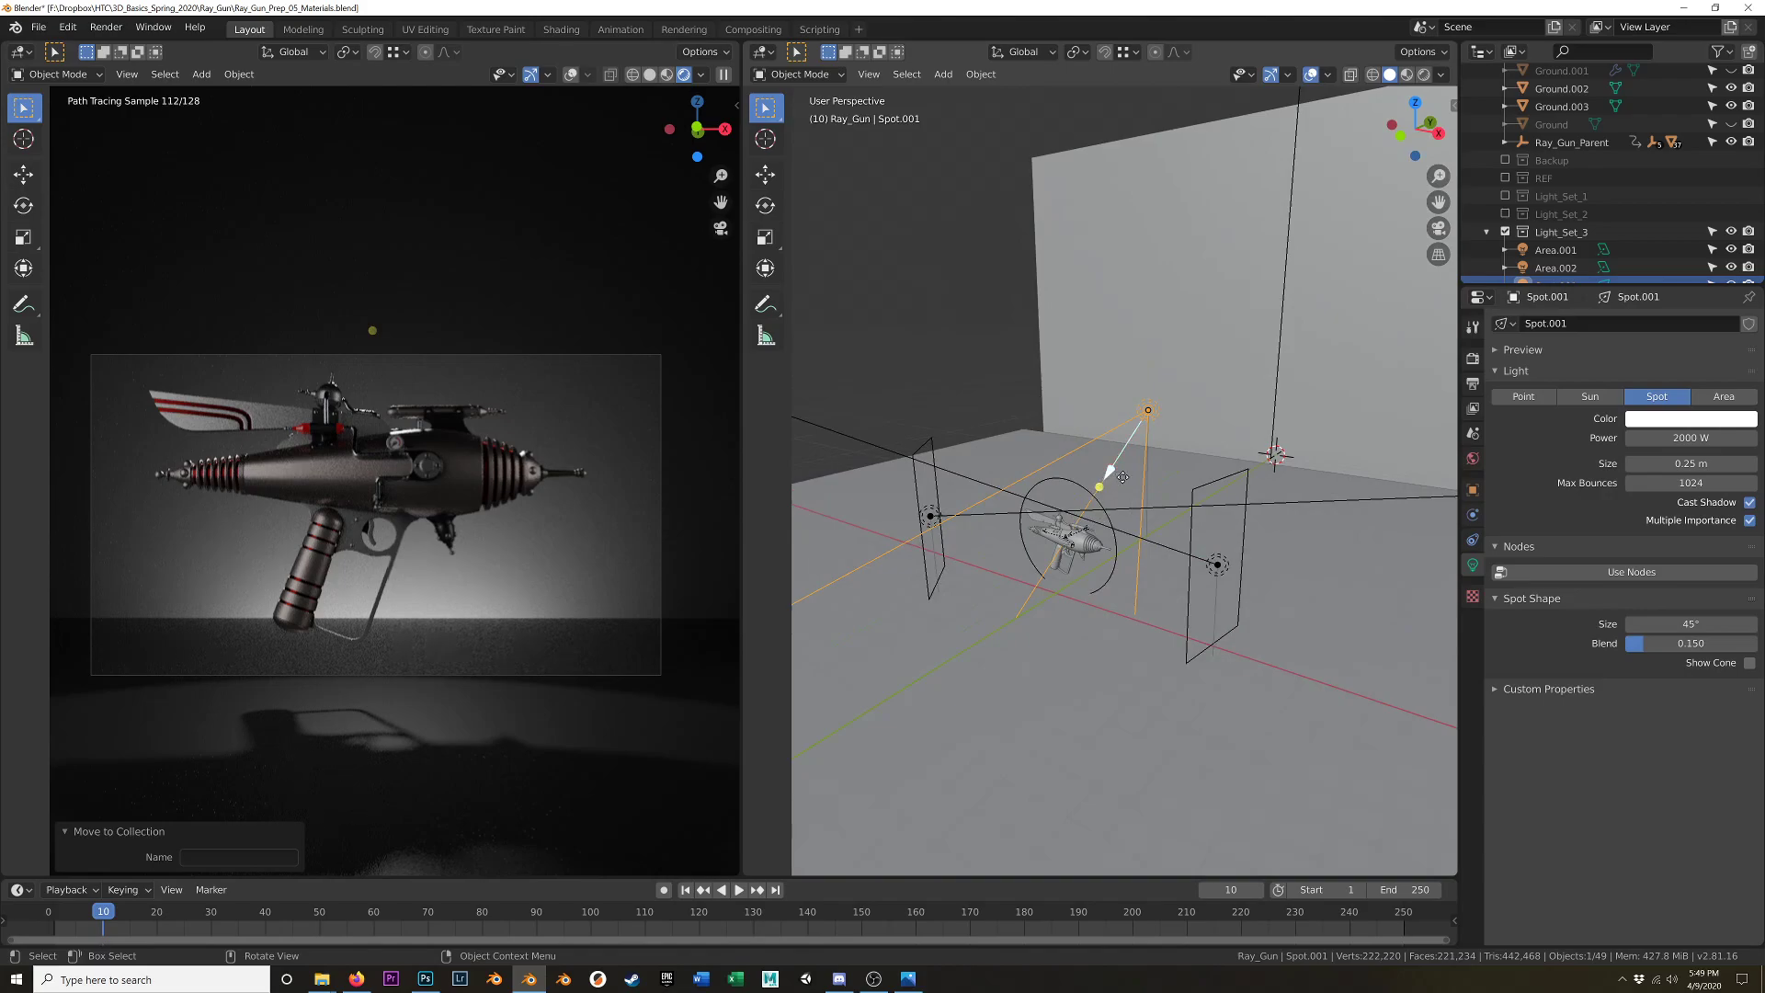
middle_click_drag(1150, 521, 1170, 498)
- Tint the Area.002 light pale blue, with hue 0.650 and saturation 0.314
left_click(1227, 468)
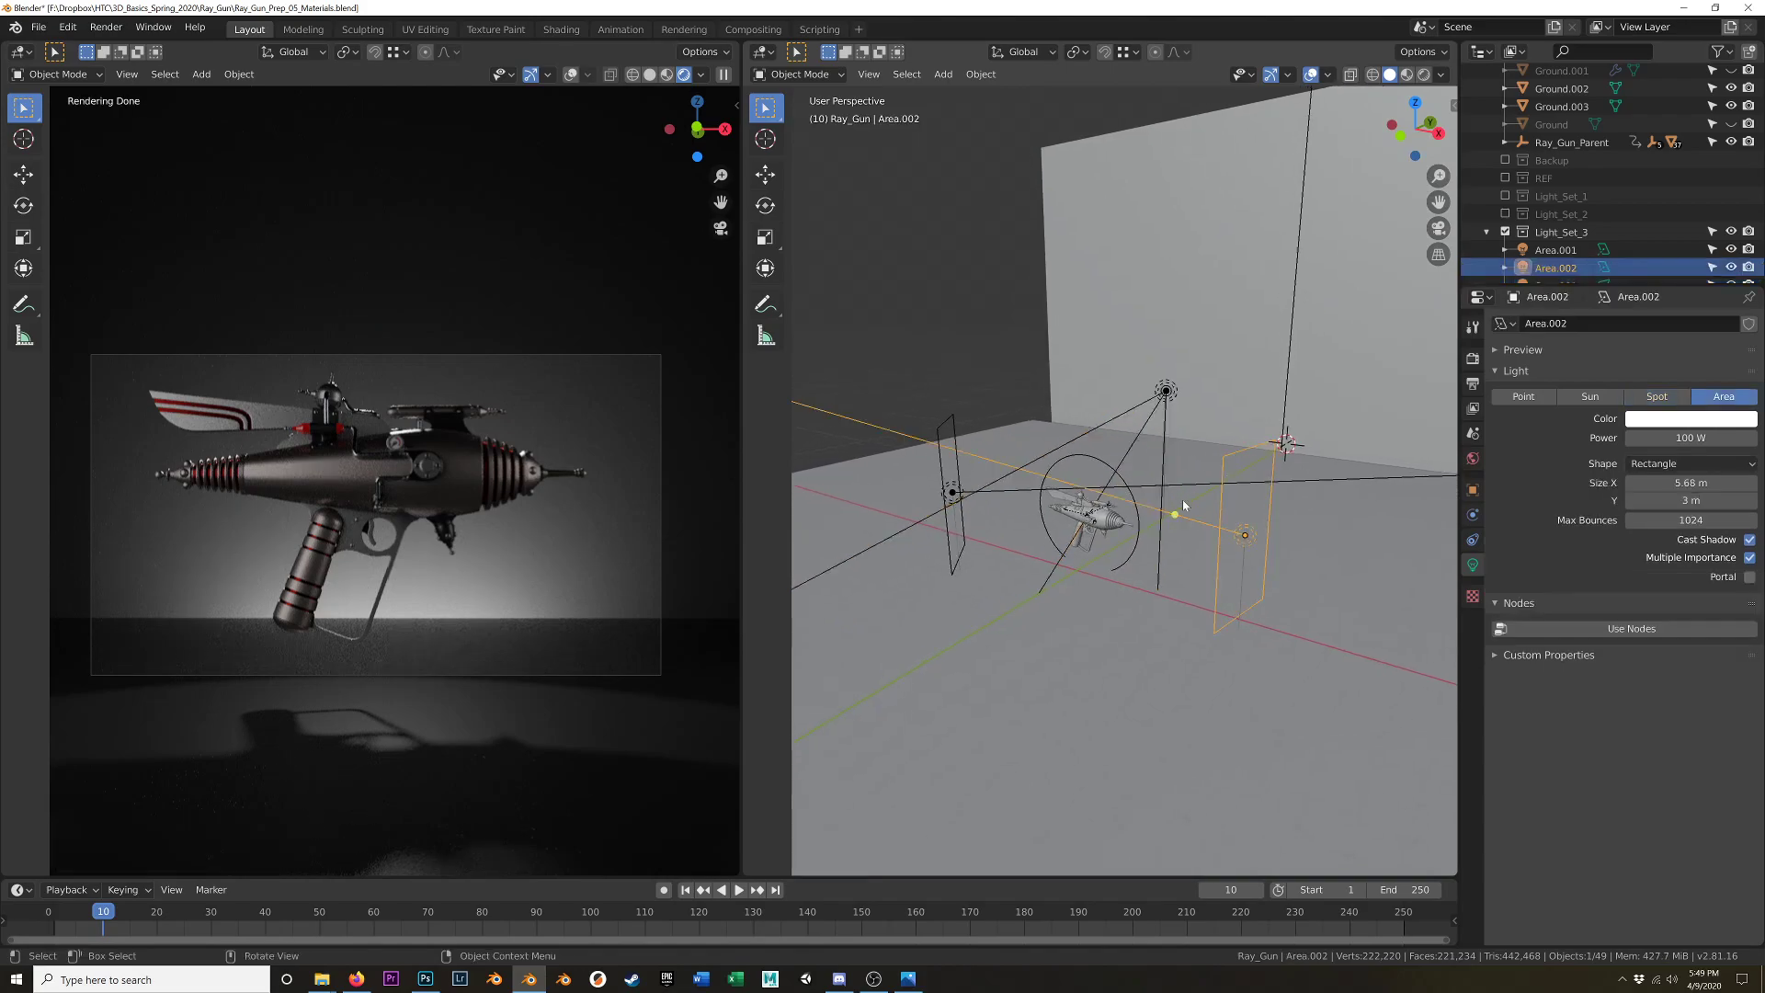
middle_click_drag(975, 504, 1147, 476)
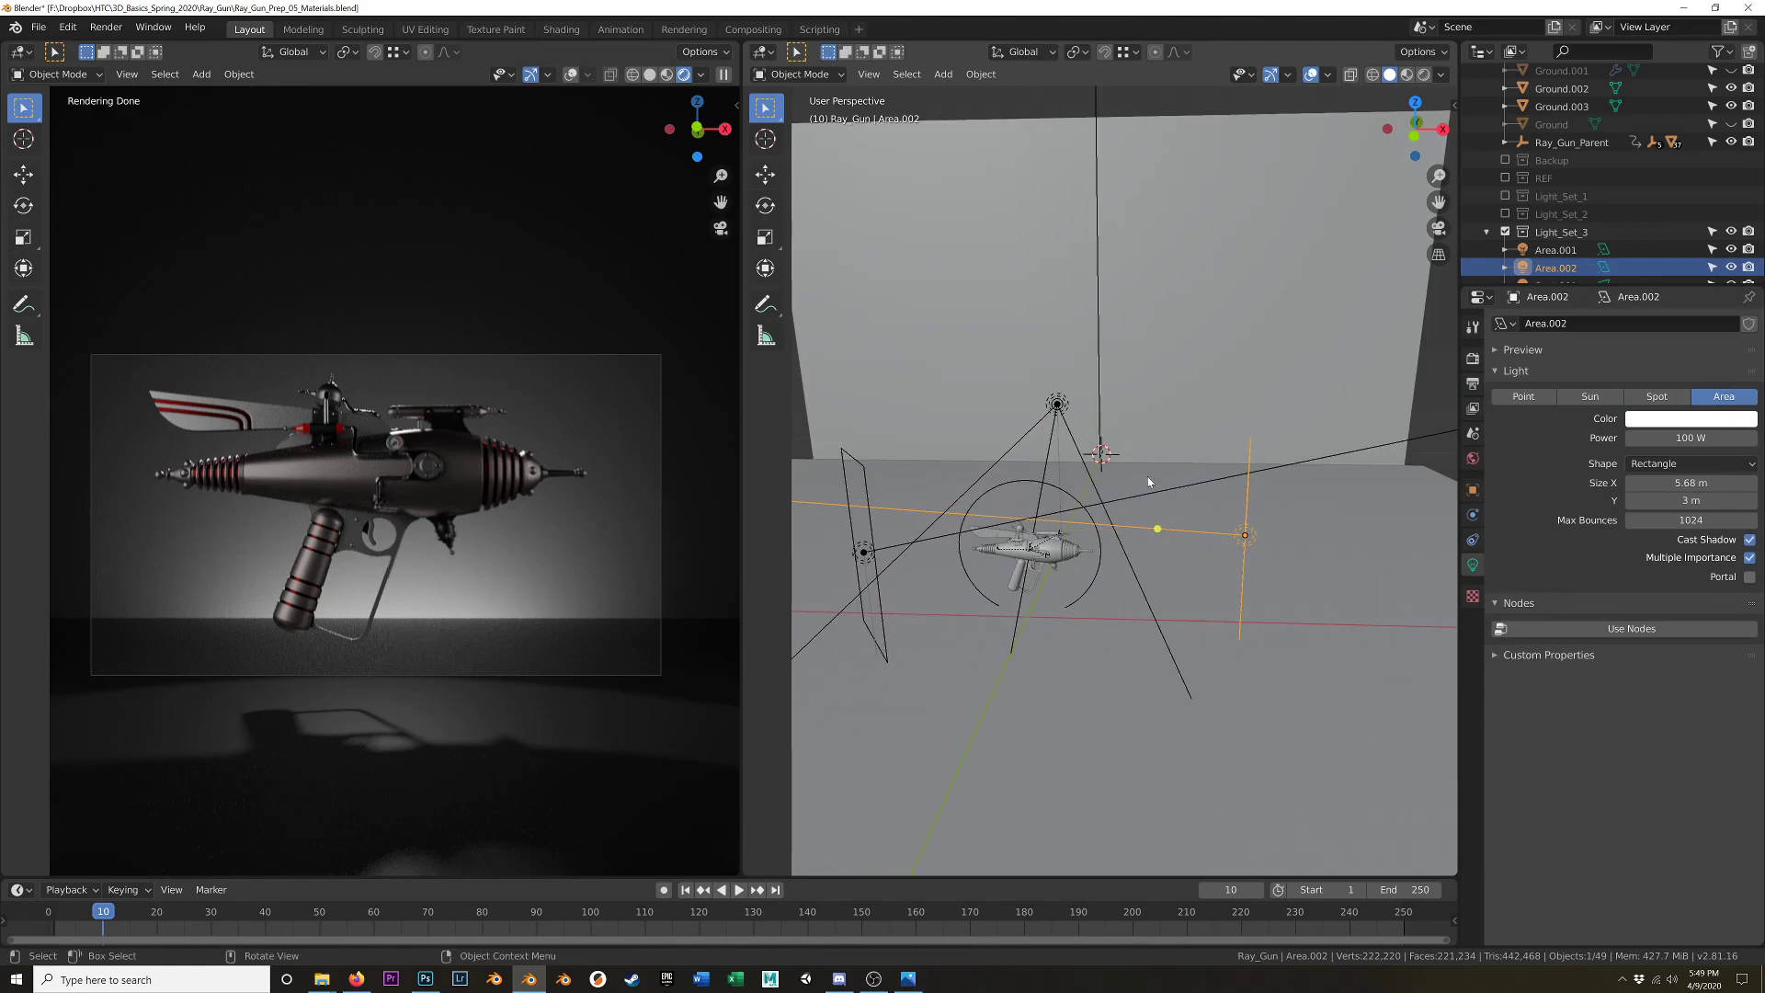
left_click(1684, 418)
left_click_drag(1679, 230, 1686, 230)
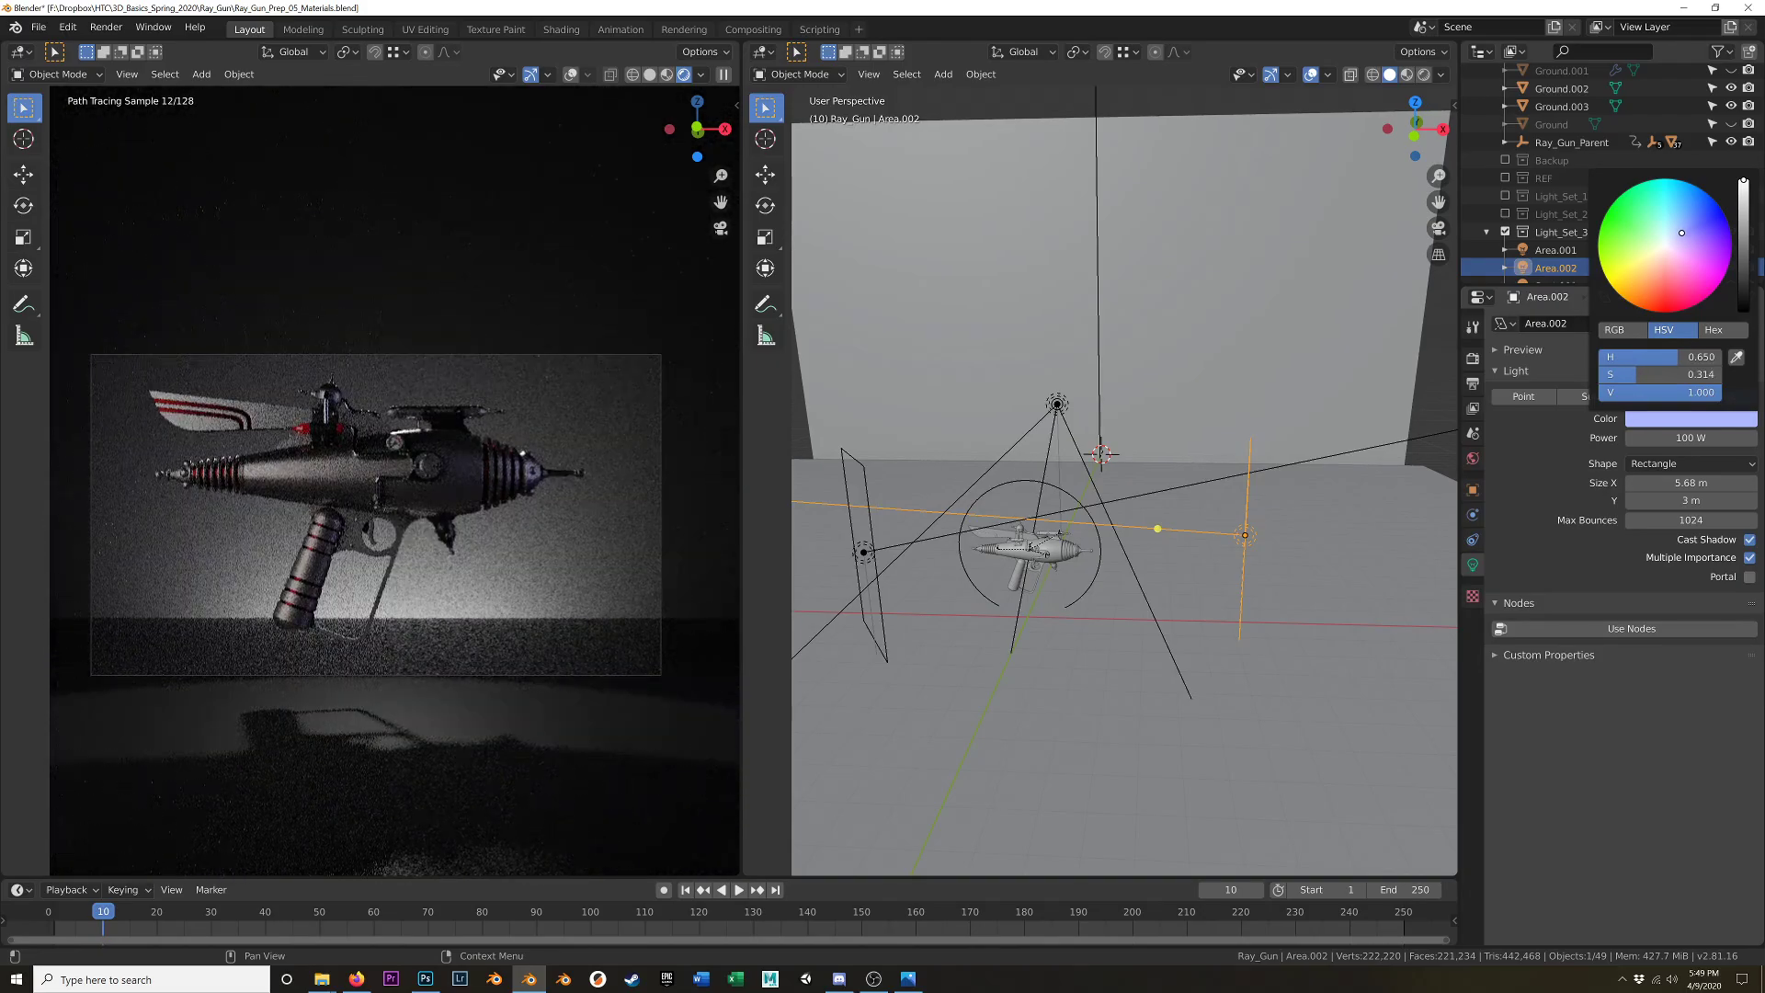
- Try 500 W as the power of the Area.002 light and settle on 300 W
left_click(1654, 437)
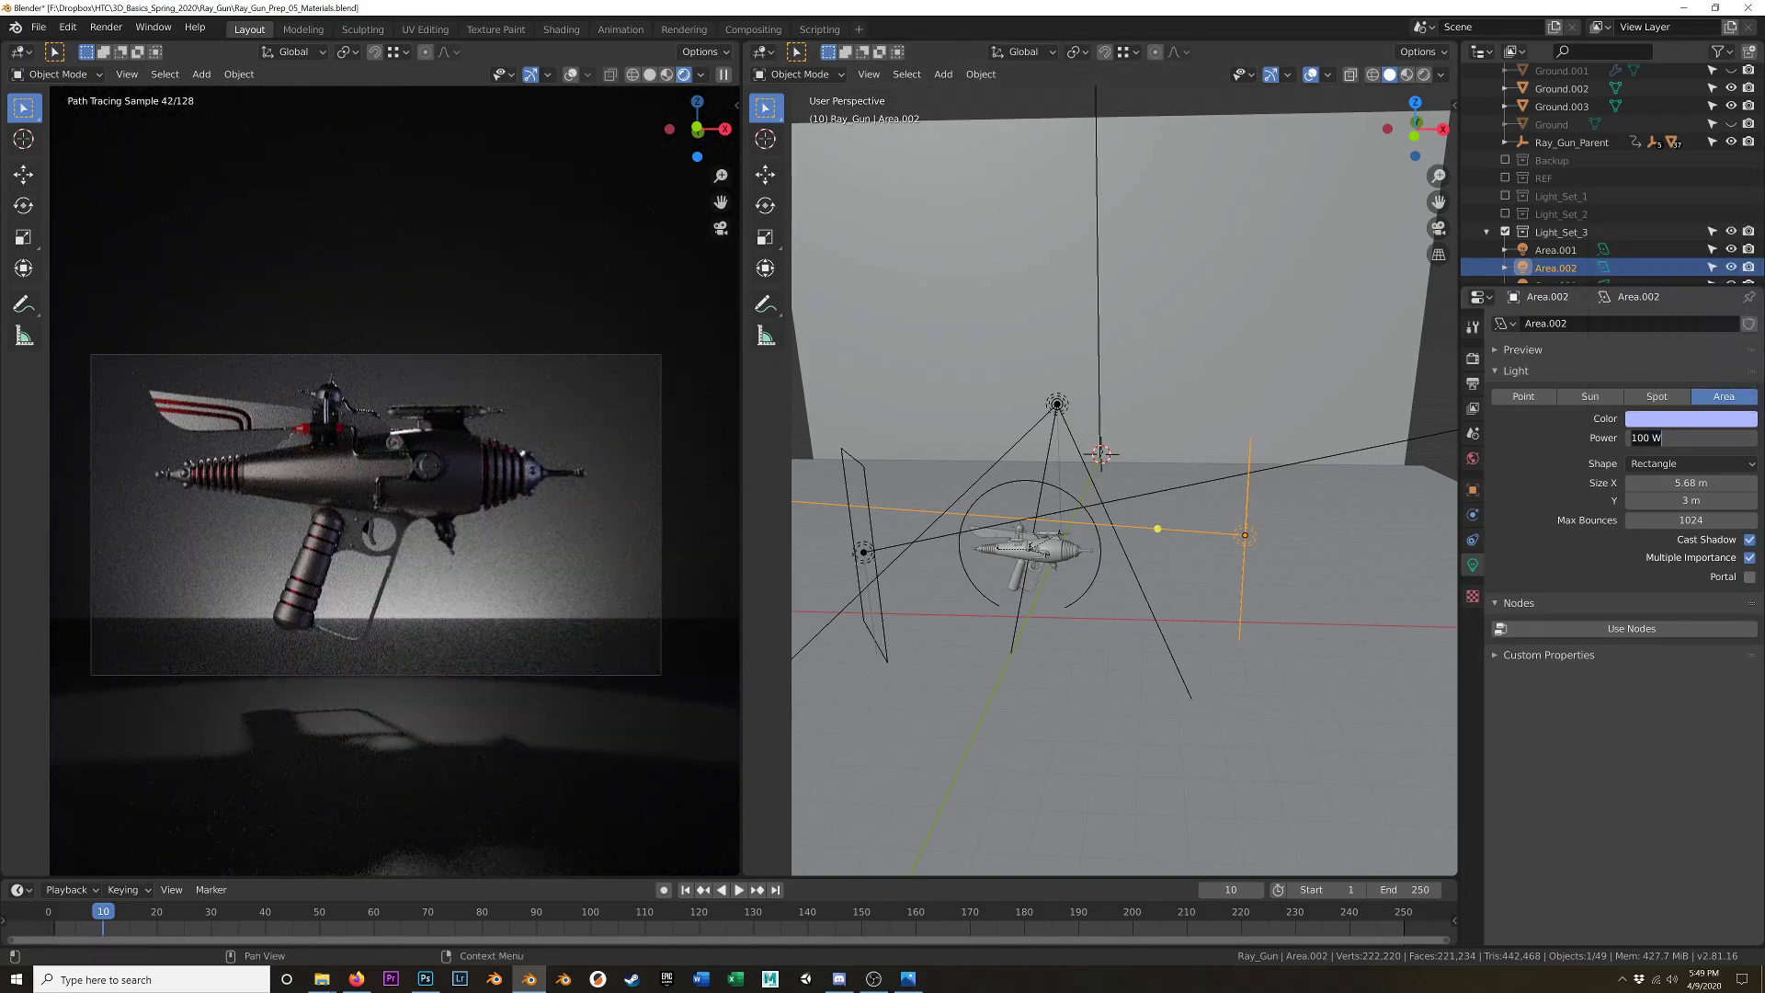
type("500")
key("Return")
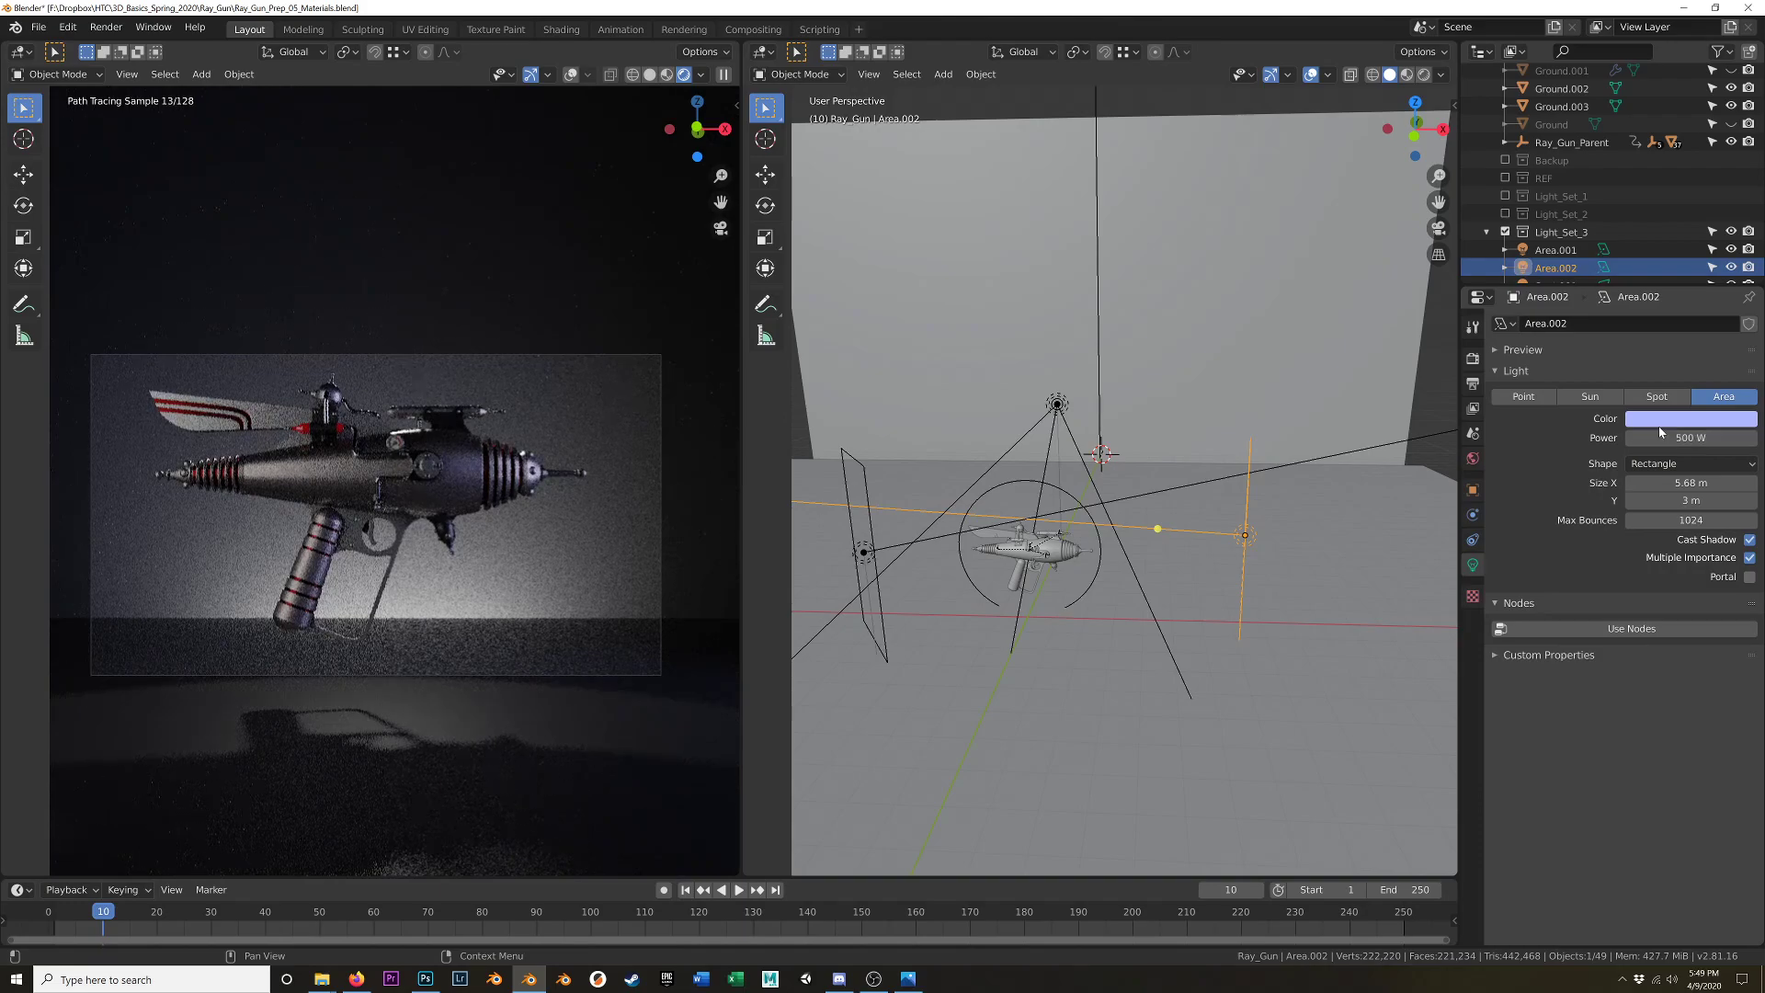
left_click(1660, 438)
type("300")
key("Return")
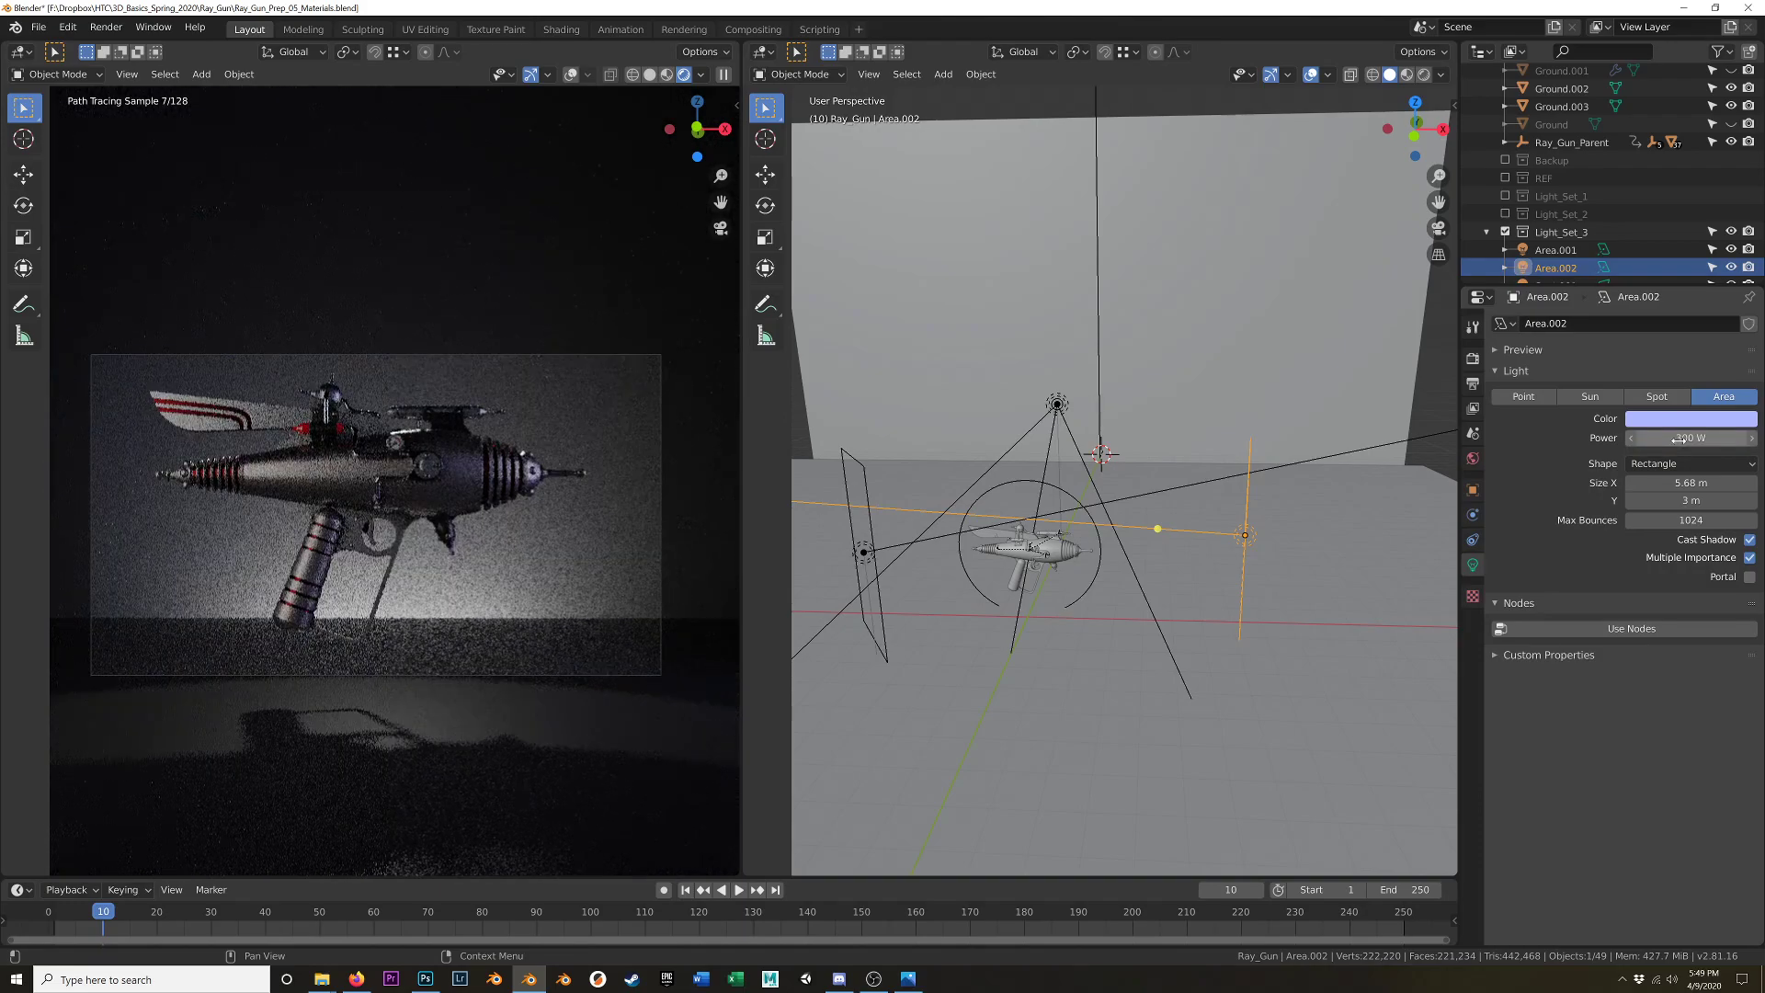
- Tint the Area.001 light a pale warm tone, with hue 0.063 and saturation 0.141
left_click(866, 481)
left_click(1672, 418)
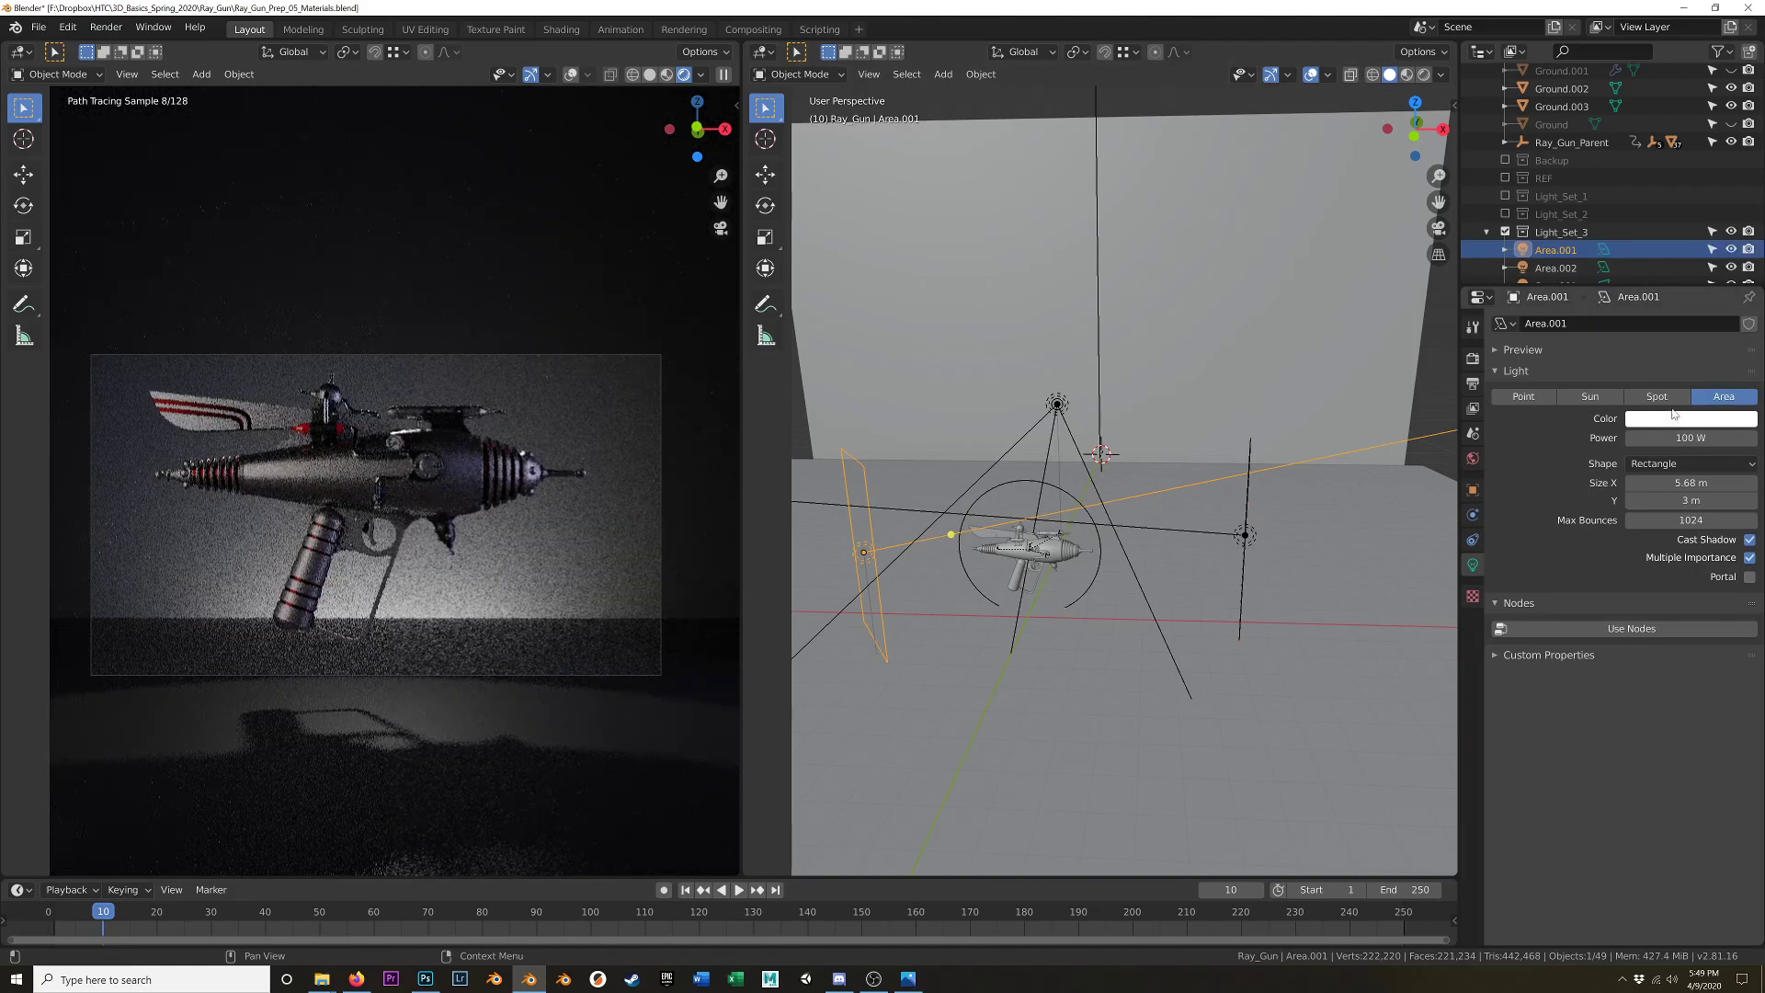
left_click(1675, 419)
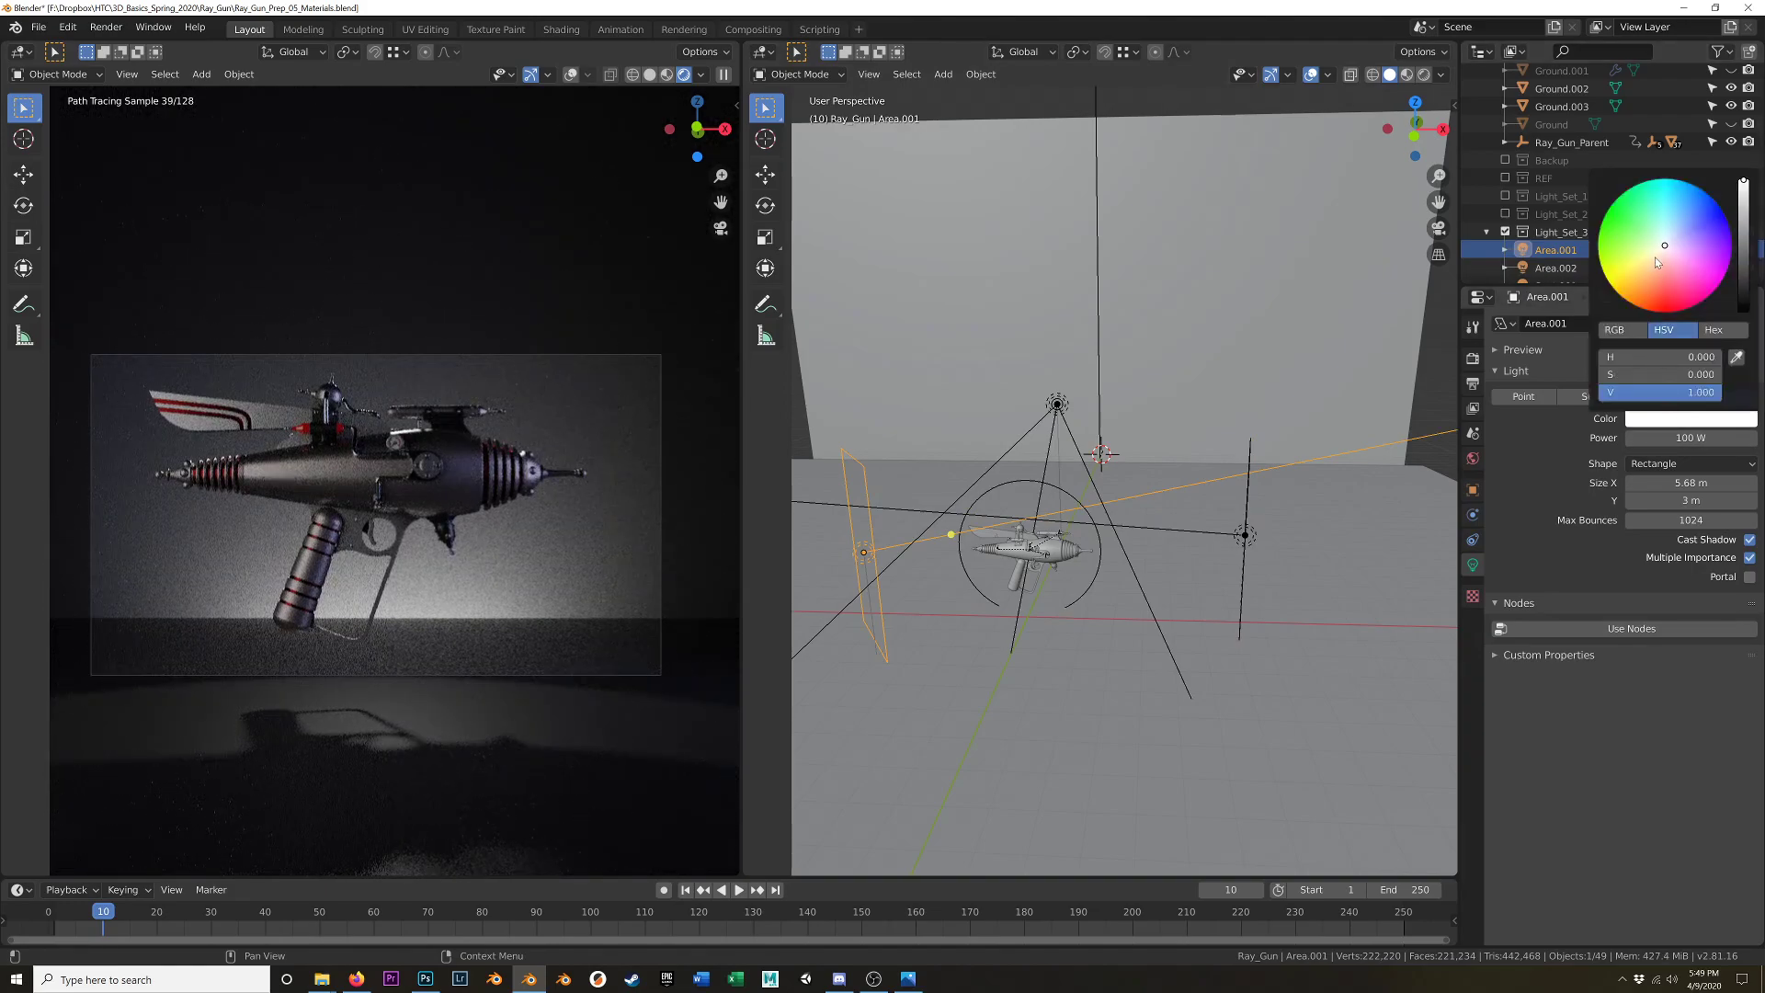
left_click(1659, 251)
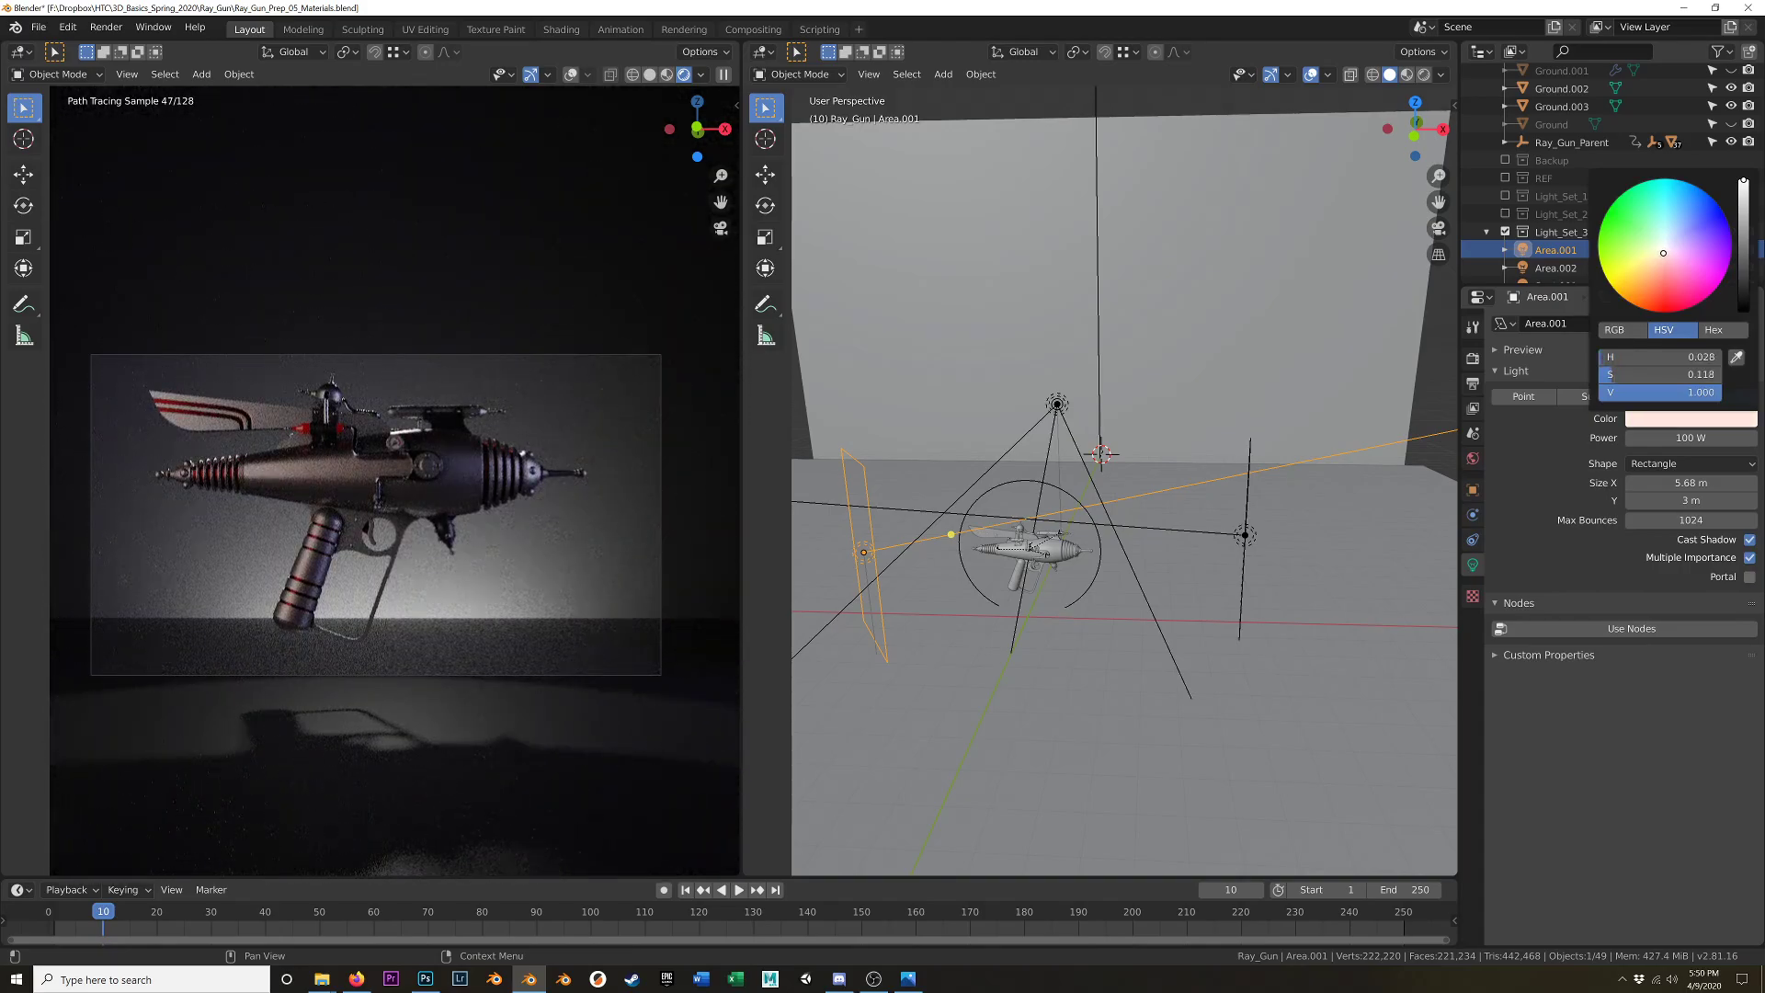
left_click_drag(1663, 252, 1661, 253)
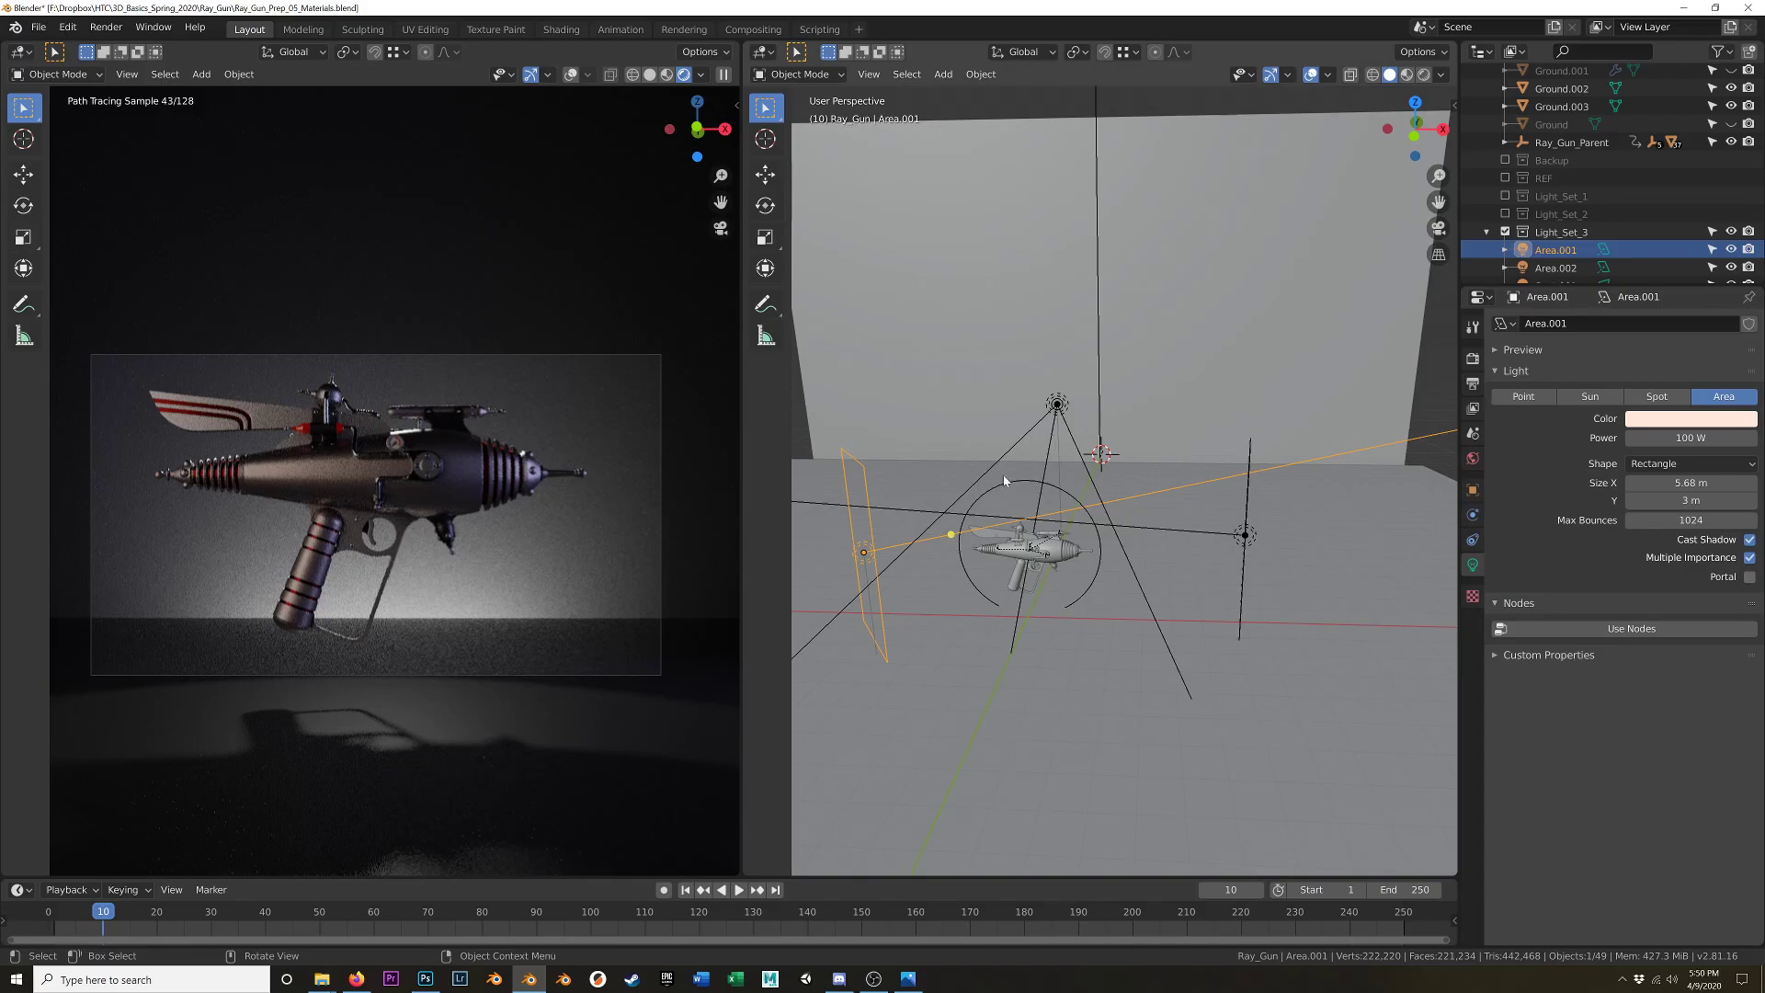
- Color the Area.001 light vivid cyan, with hue 0.542 and saturation 0.822, and the Area.002 light vivid magenta
left_click(1651, 420)
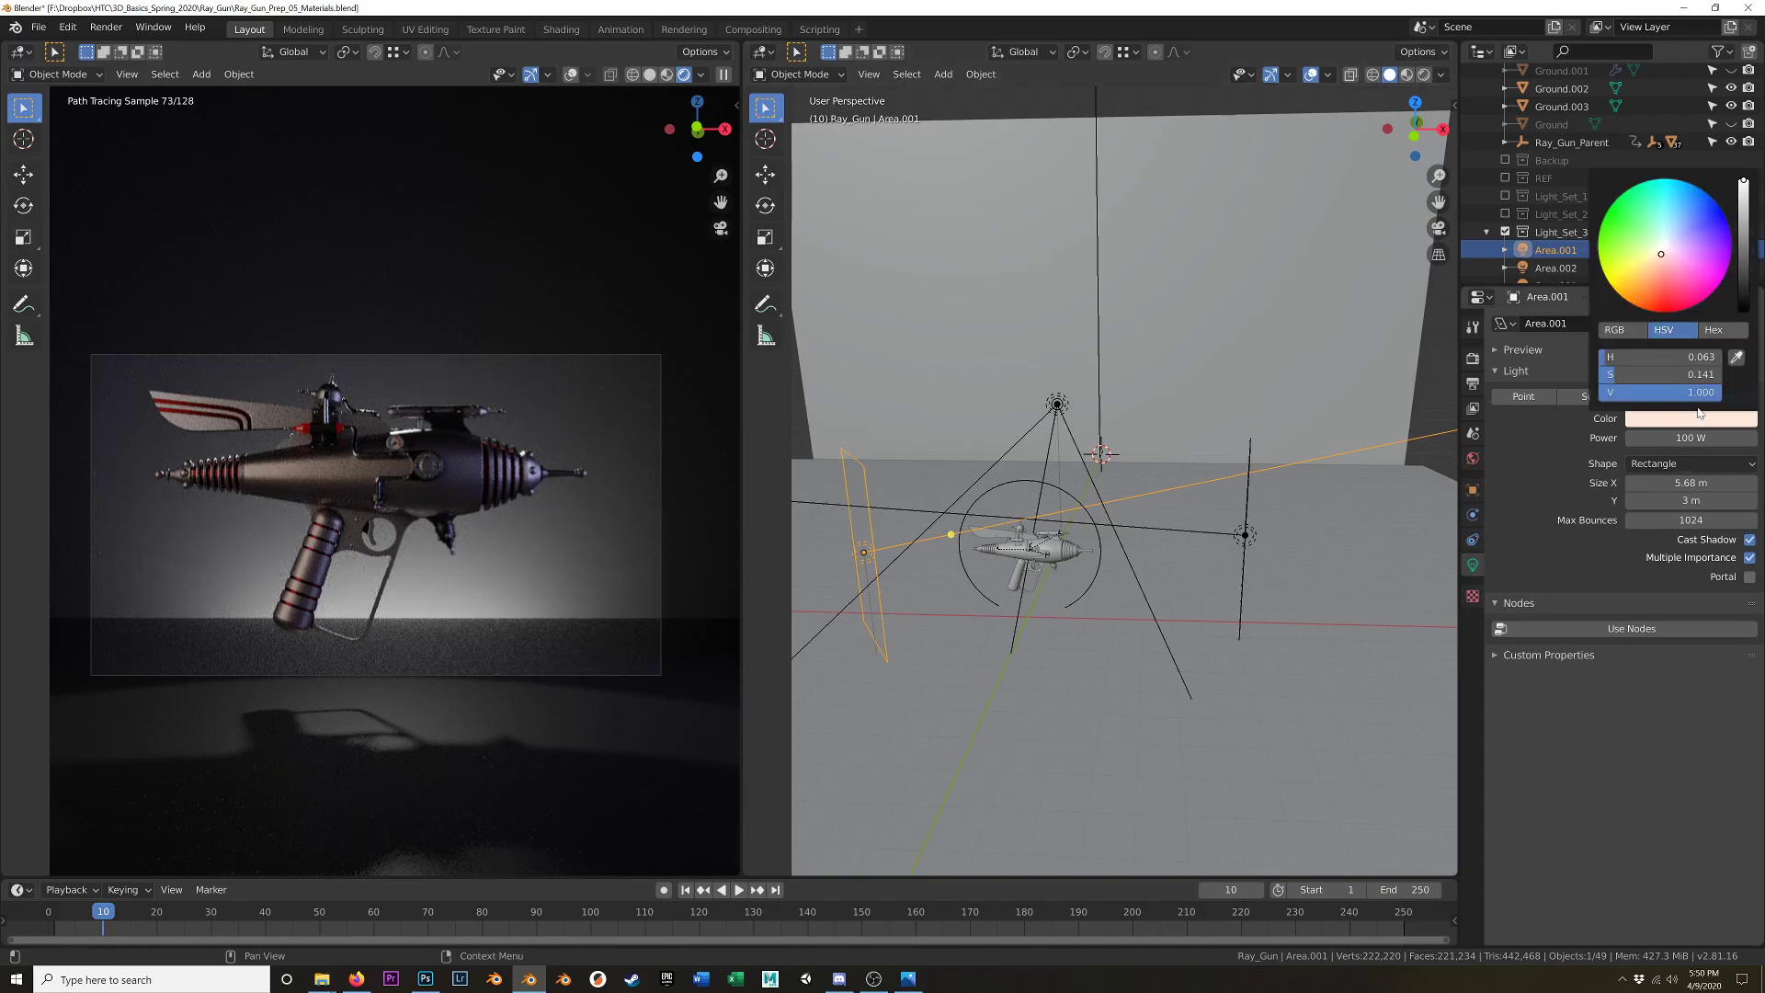
left_click_drag(1660, 257, 1673, 194)
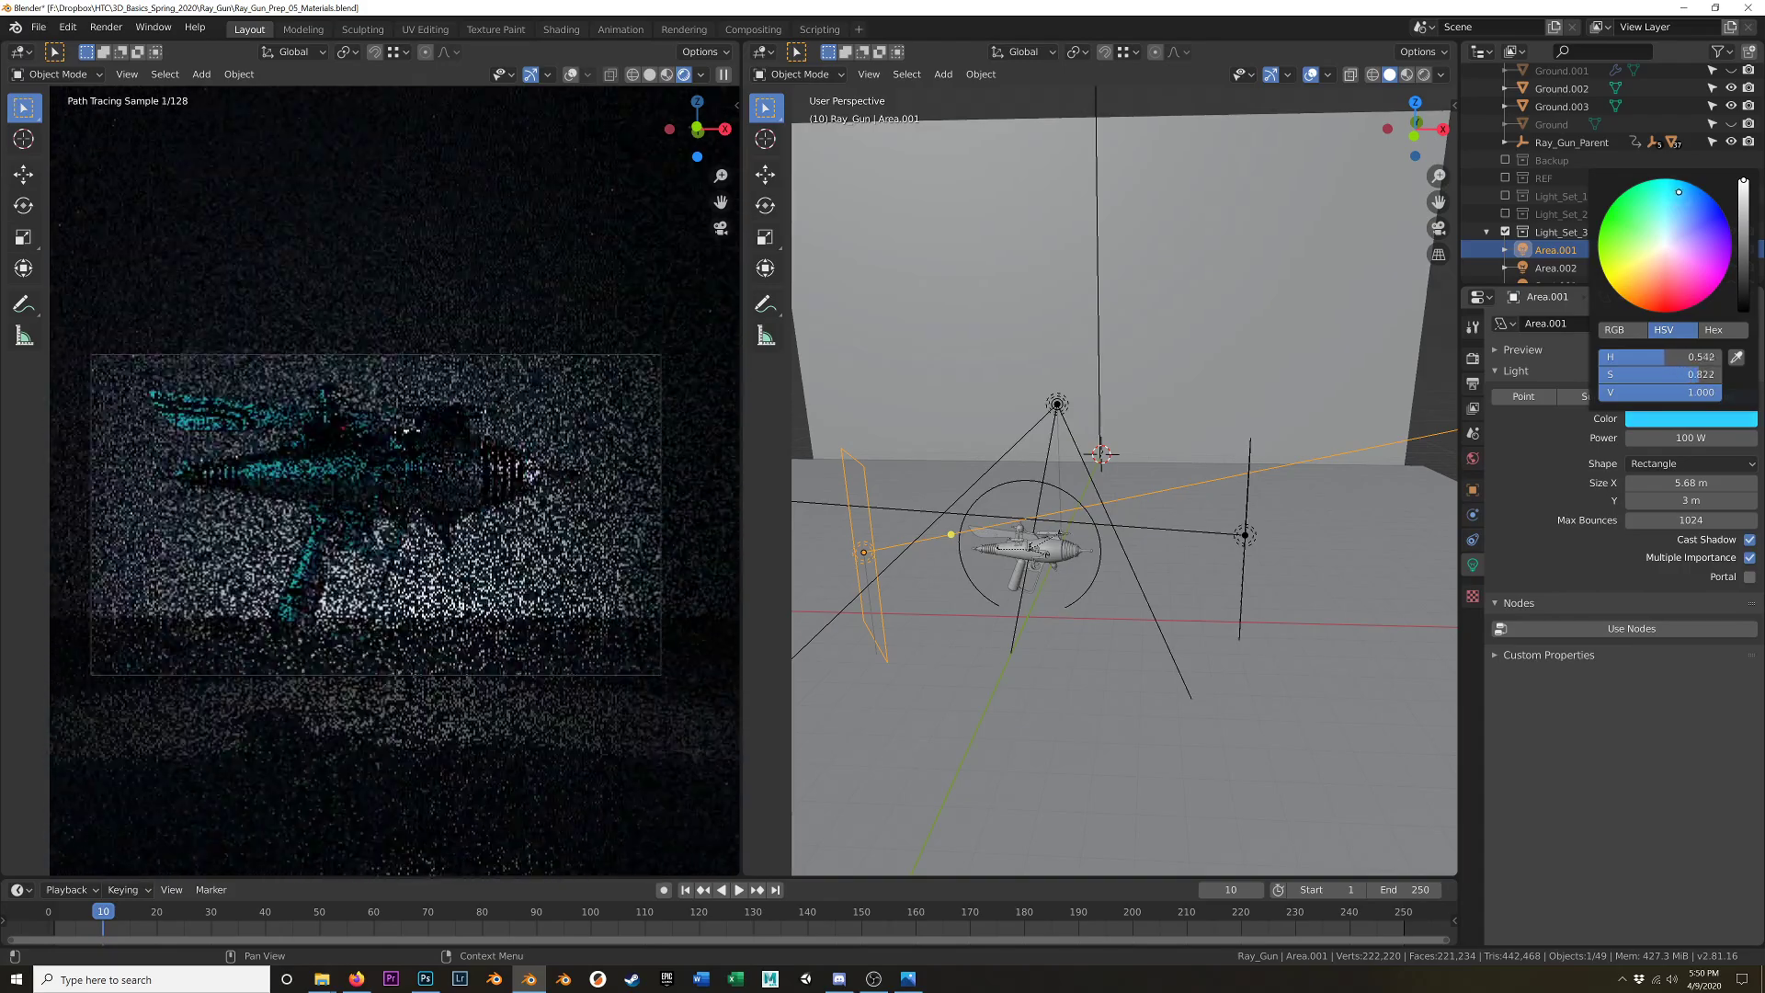
left_click(1247, 449)
left_click(1695, 418)
left_click_drag(1691, 262, 1718, 273)
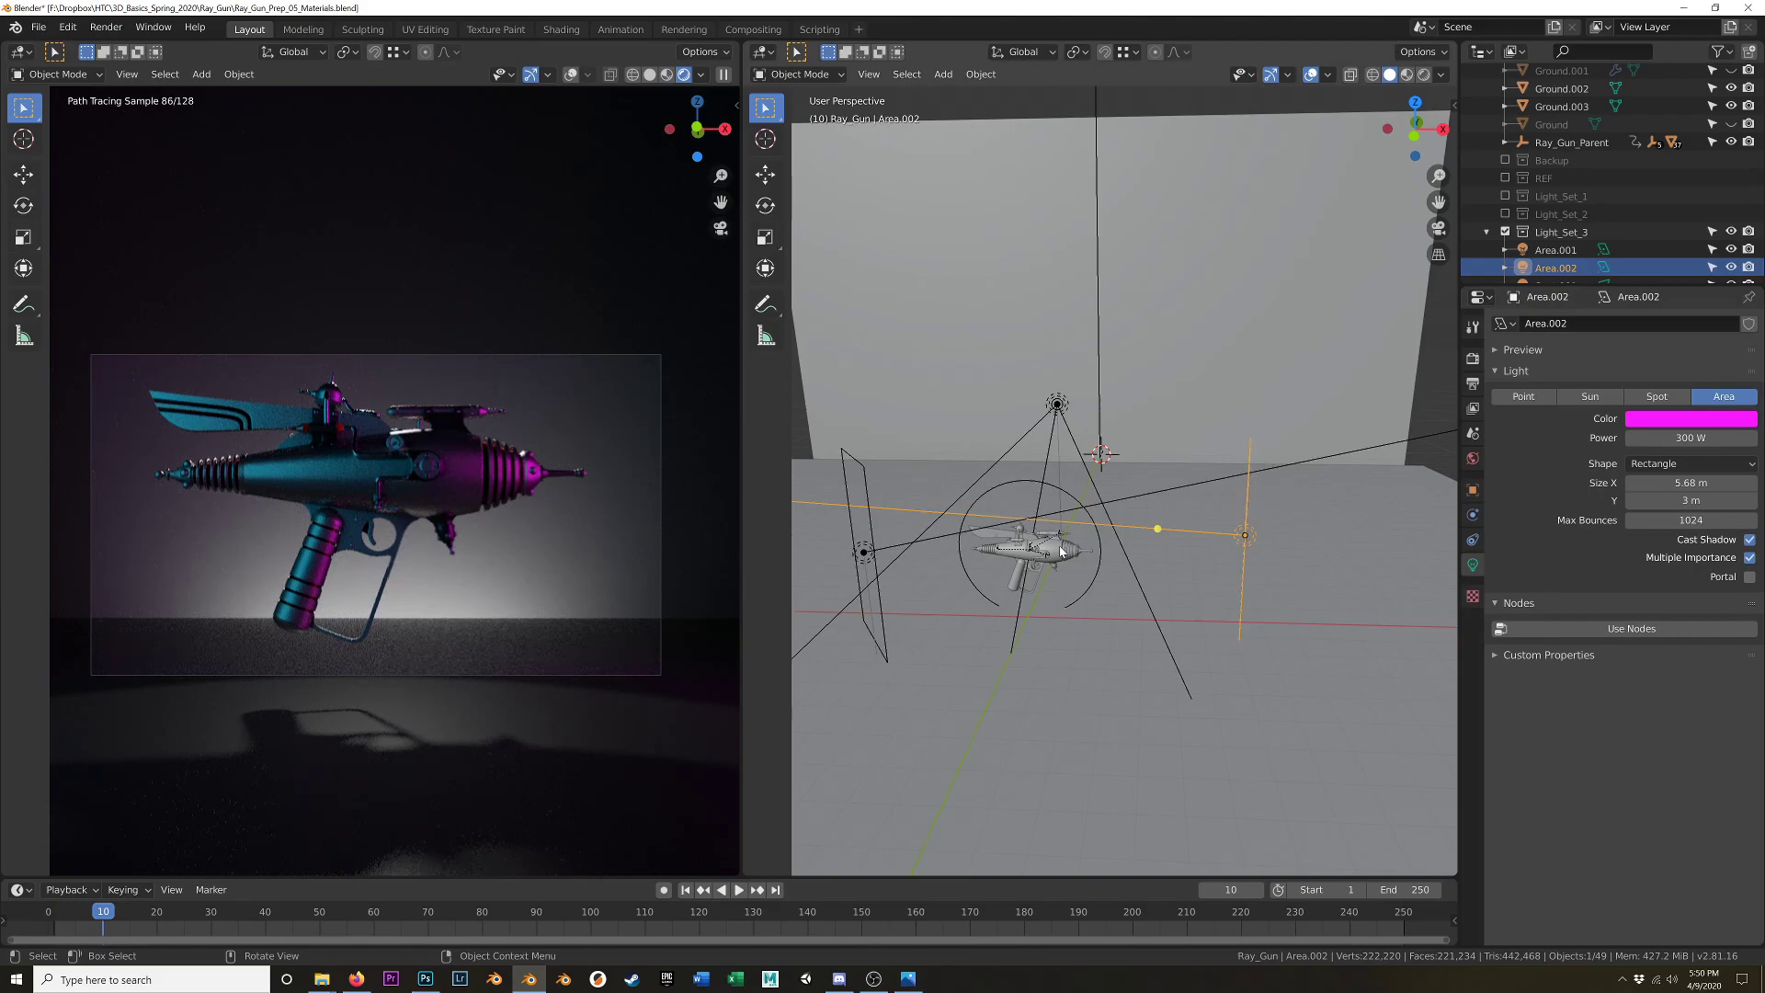
- Snap the 3D cursor to Ray_Gun_Parent and set the transform pivot point to 3D Cursor
scroll(1042, 545, "up", 3)
left_click(1164, 460)
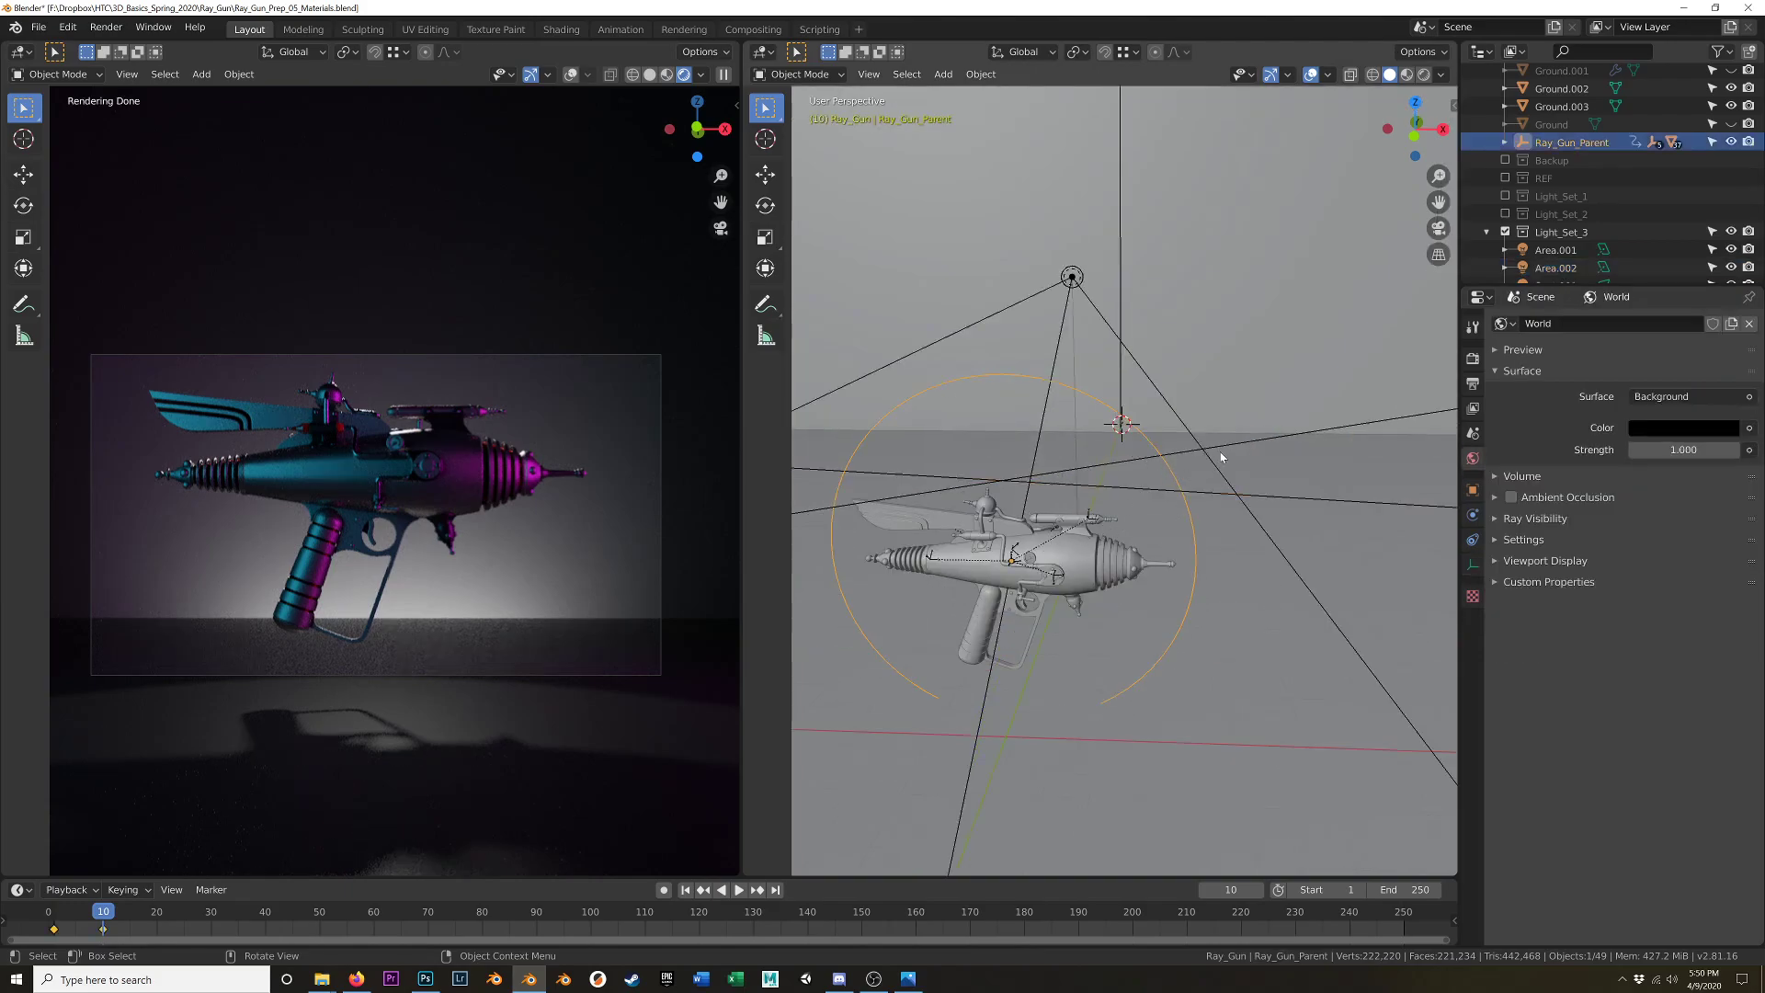
key("grave")
left_click(1223, 548)
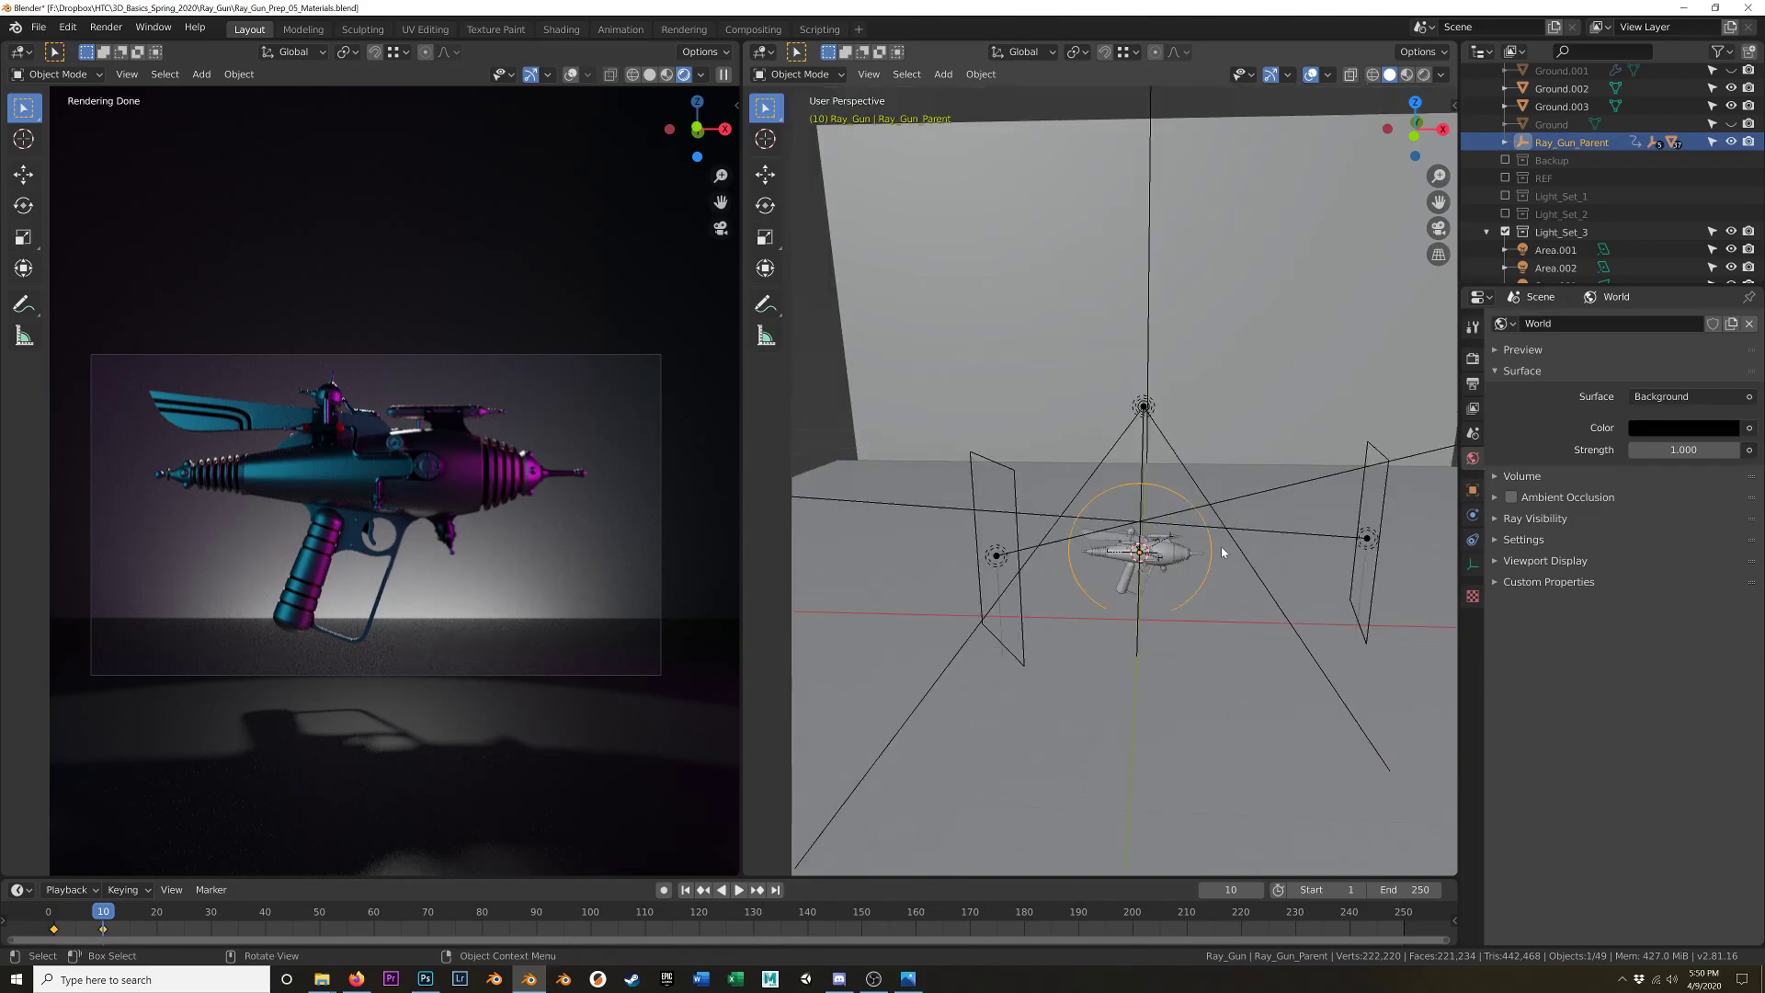
left_click(1077, 52)
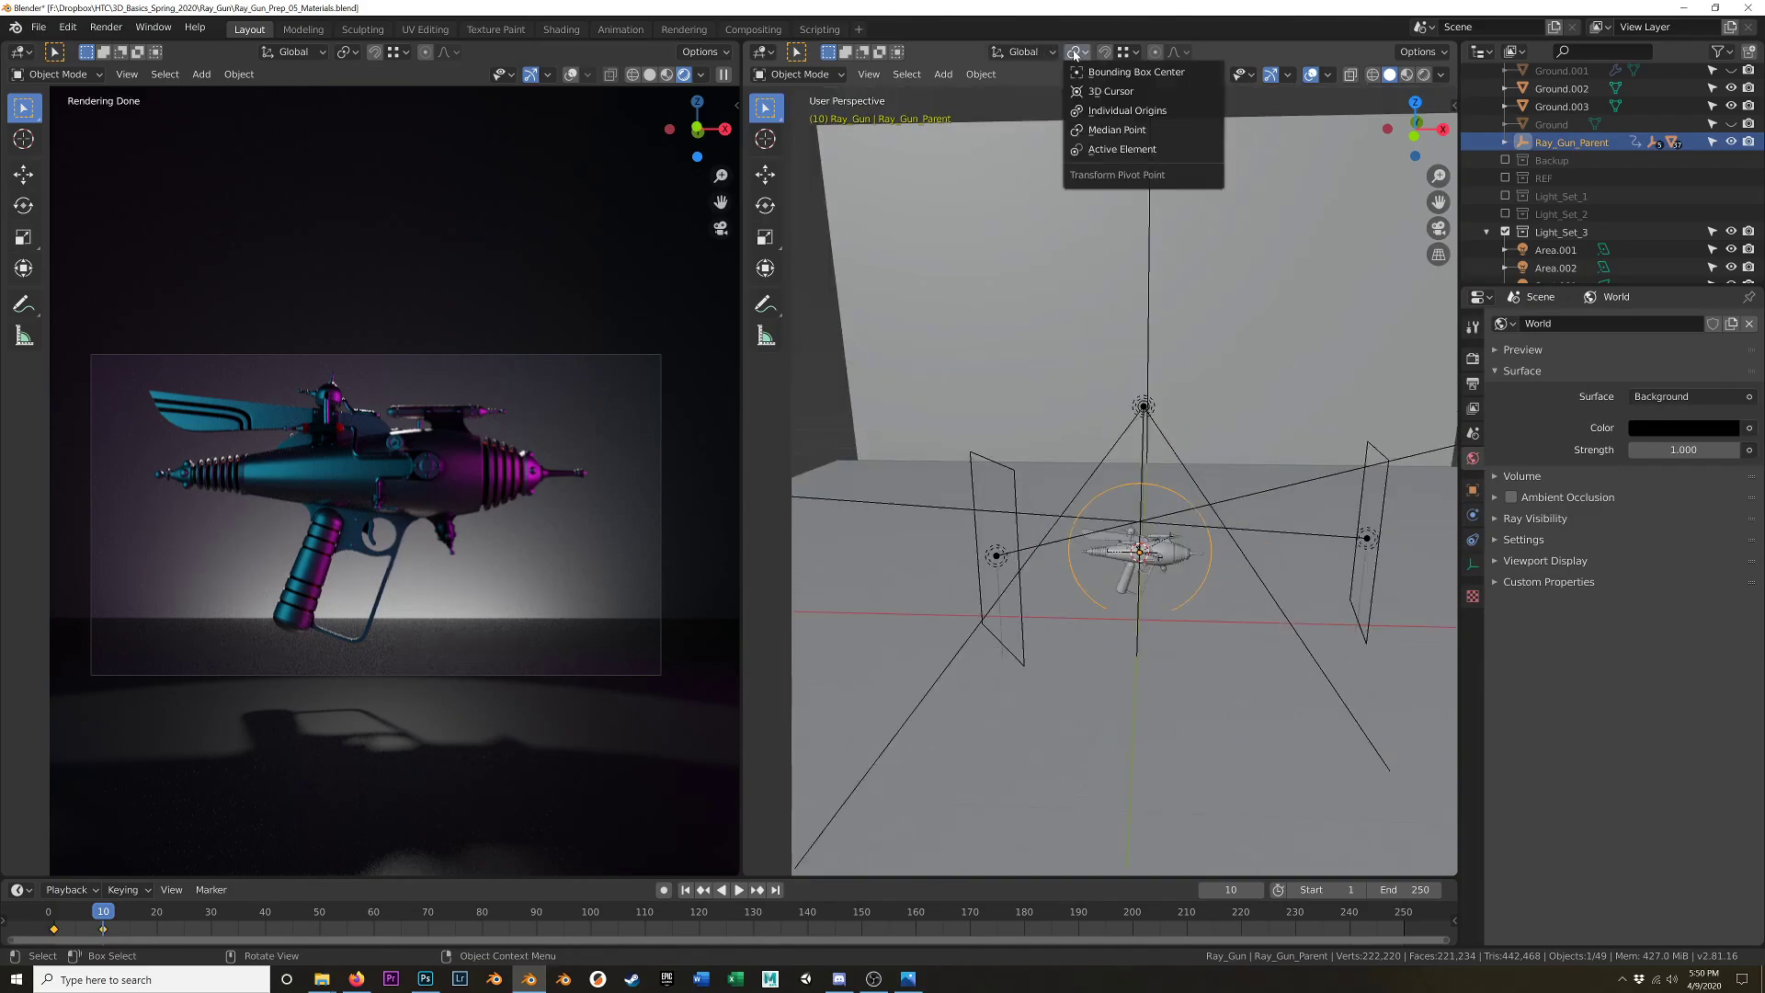
left_click(1119, 97)
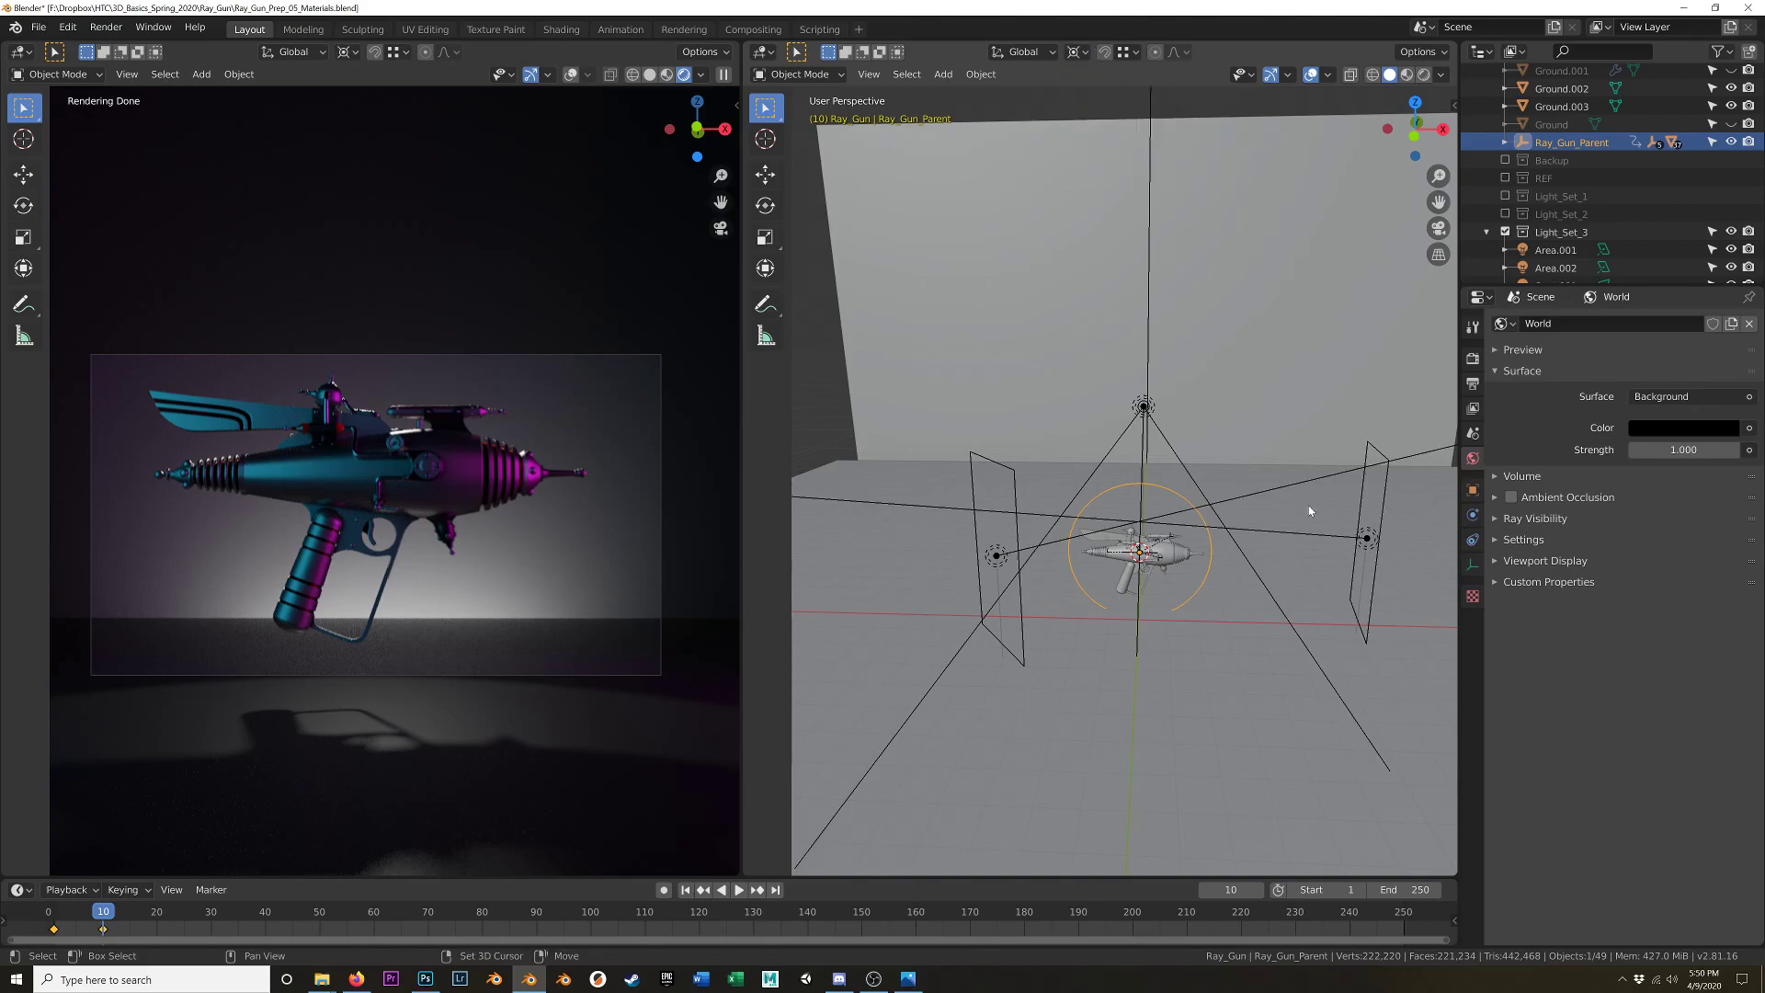
- Rotate the Area.002 light about 33.1° around the 3D cursor in the front view
left_click(1367, 496)
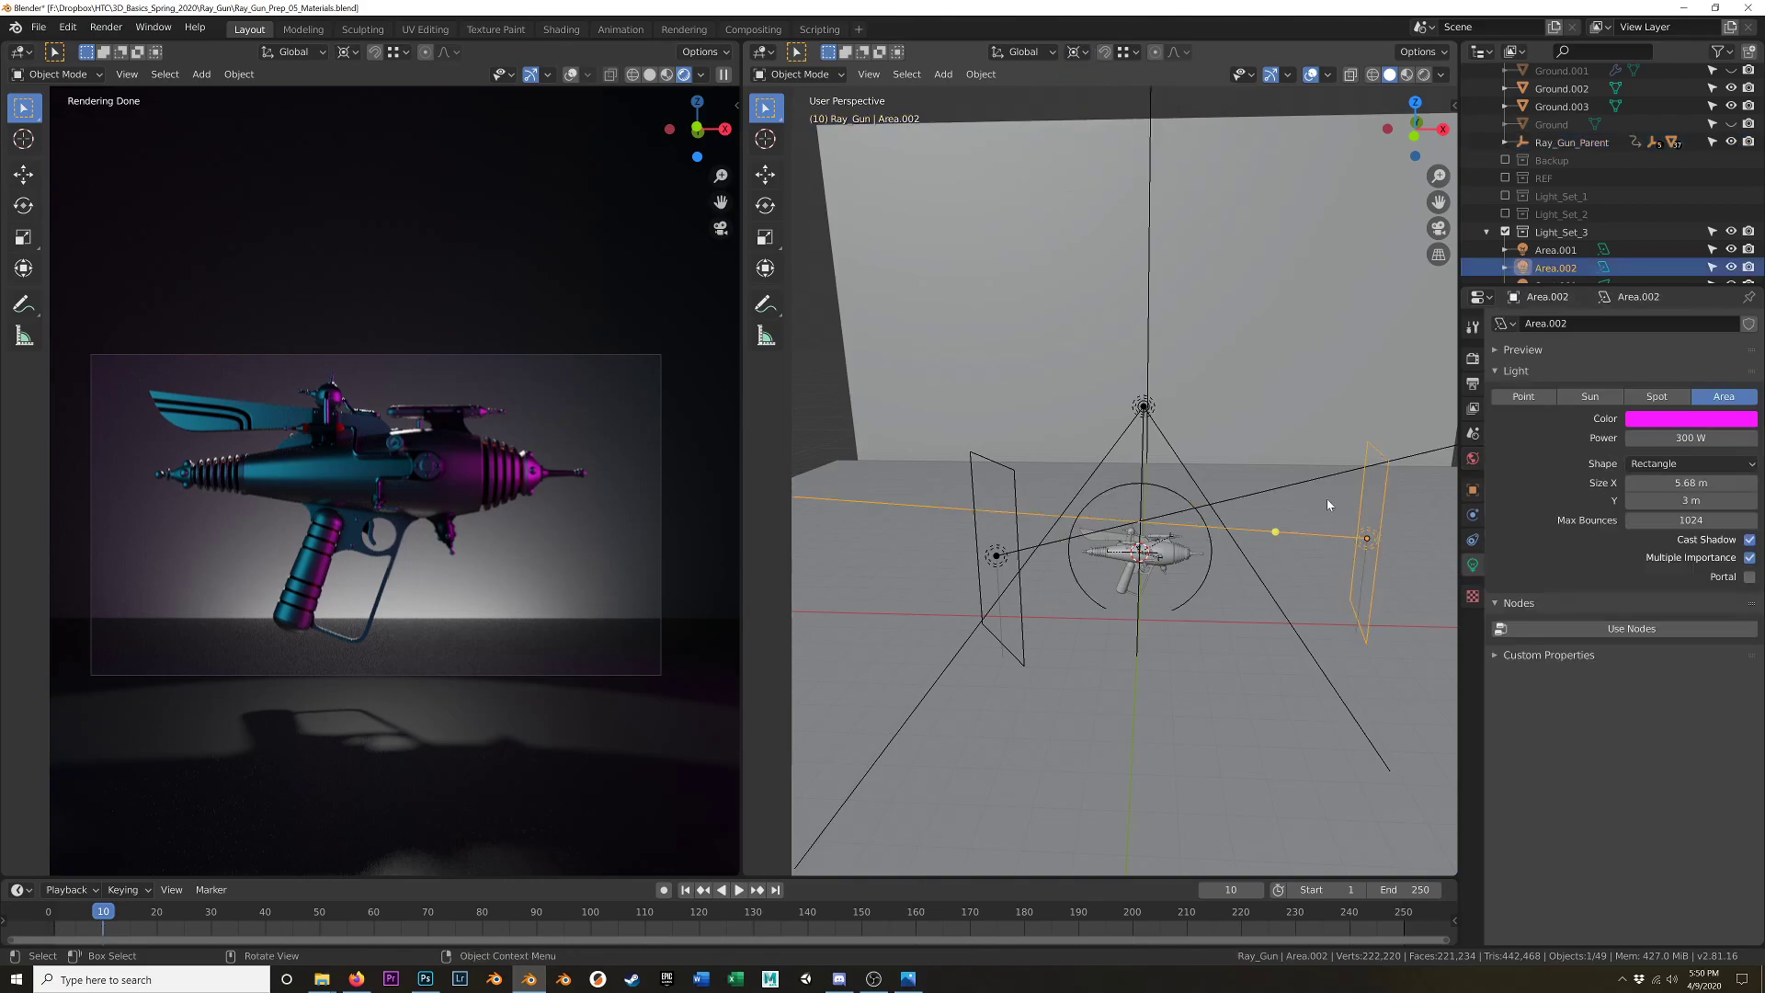
key("KP_1")
key("r")
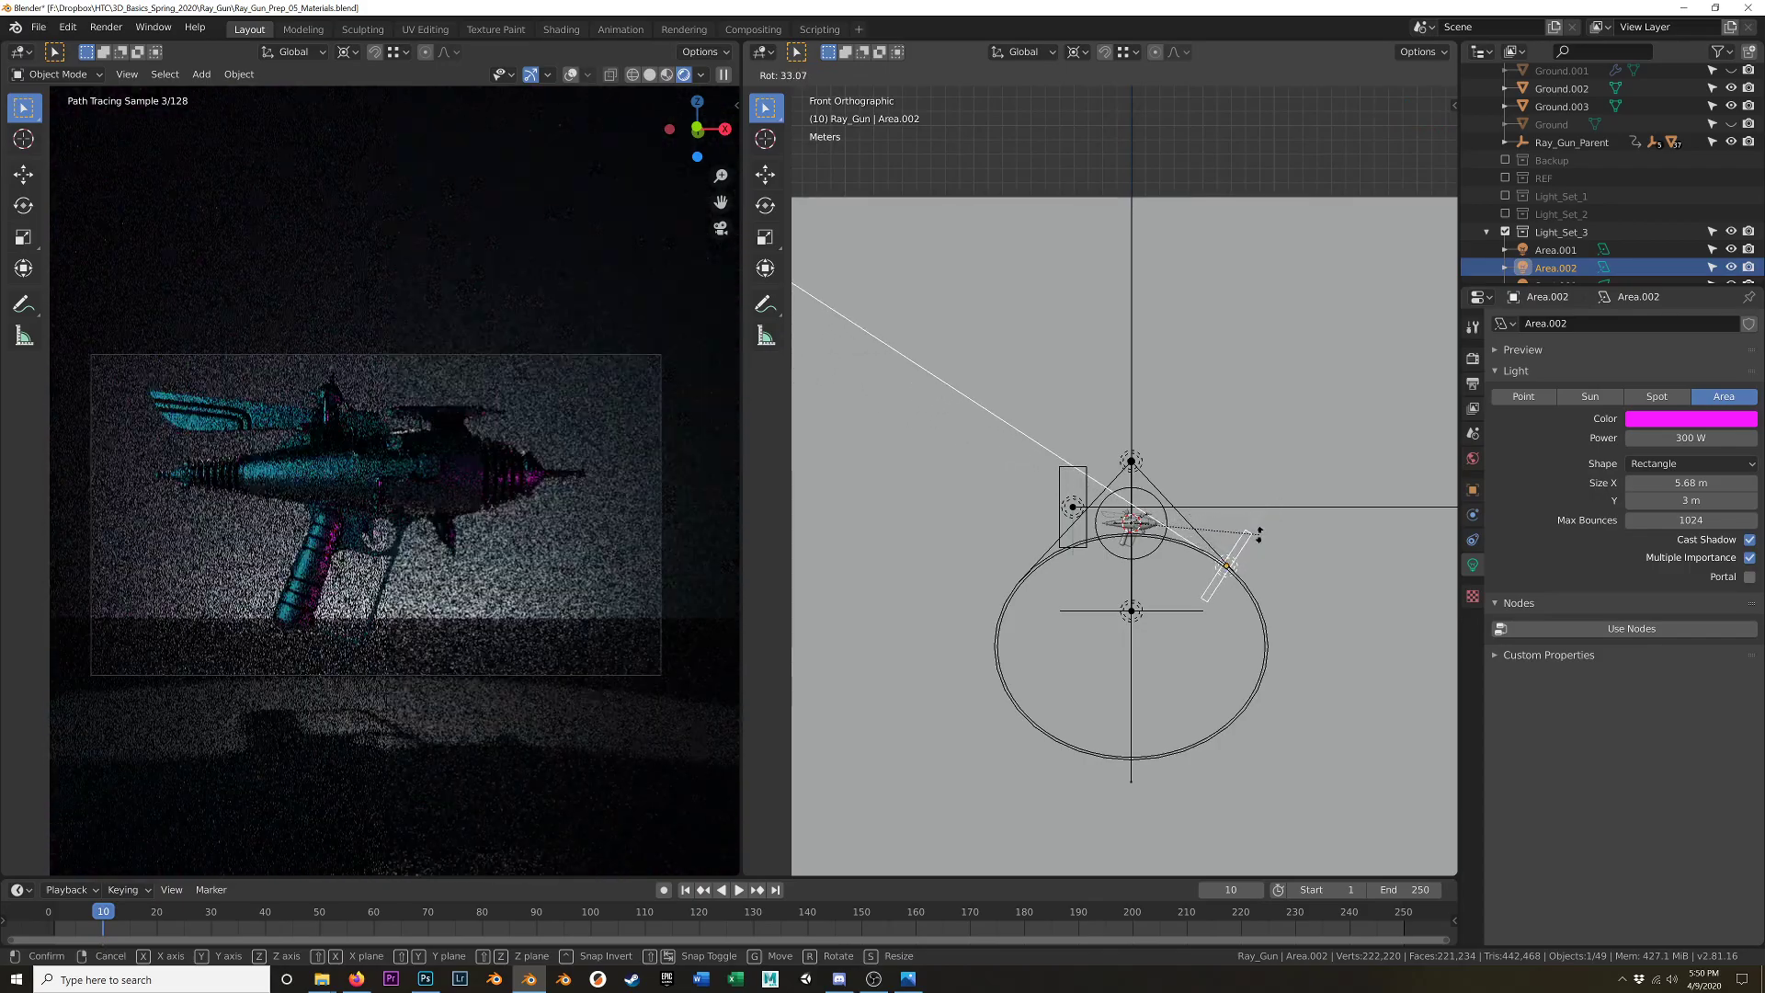
left_click(1190, 536)
- Raise the Area.002 light about 1.16 m and move it about -3.03 m along X, closer to the gun
mouse_move(1190, 537)
middle_mouse_down("shift")
mouse_move(1166, 580)
mouse_move(1135, 572)
mouse_move(1178, 506)
mouse_move(1202, 564)
middle_mouse_up("shift")
scroll(1164, 550, "up", 3)
scroll(1136, 568, "down", 4)
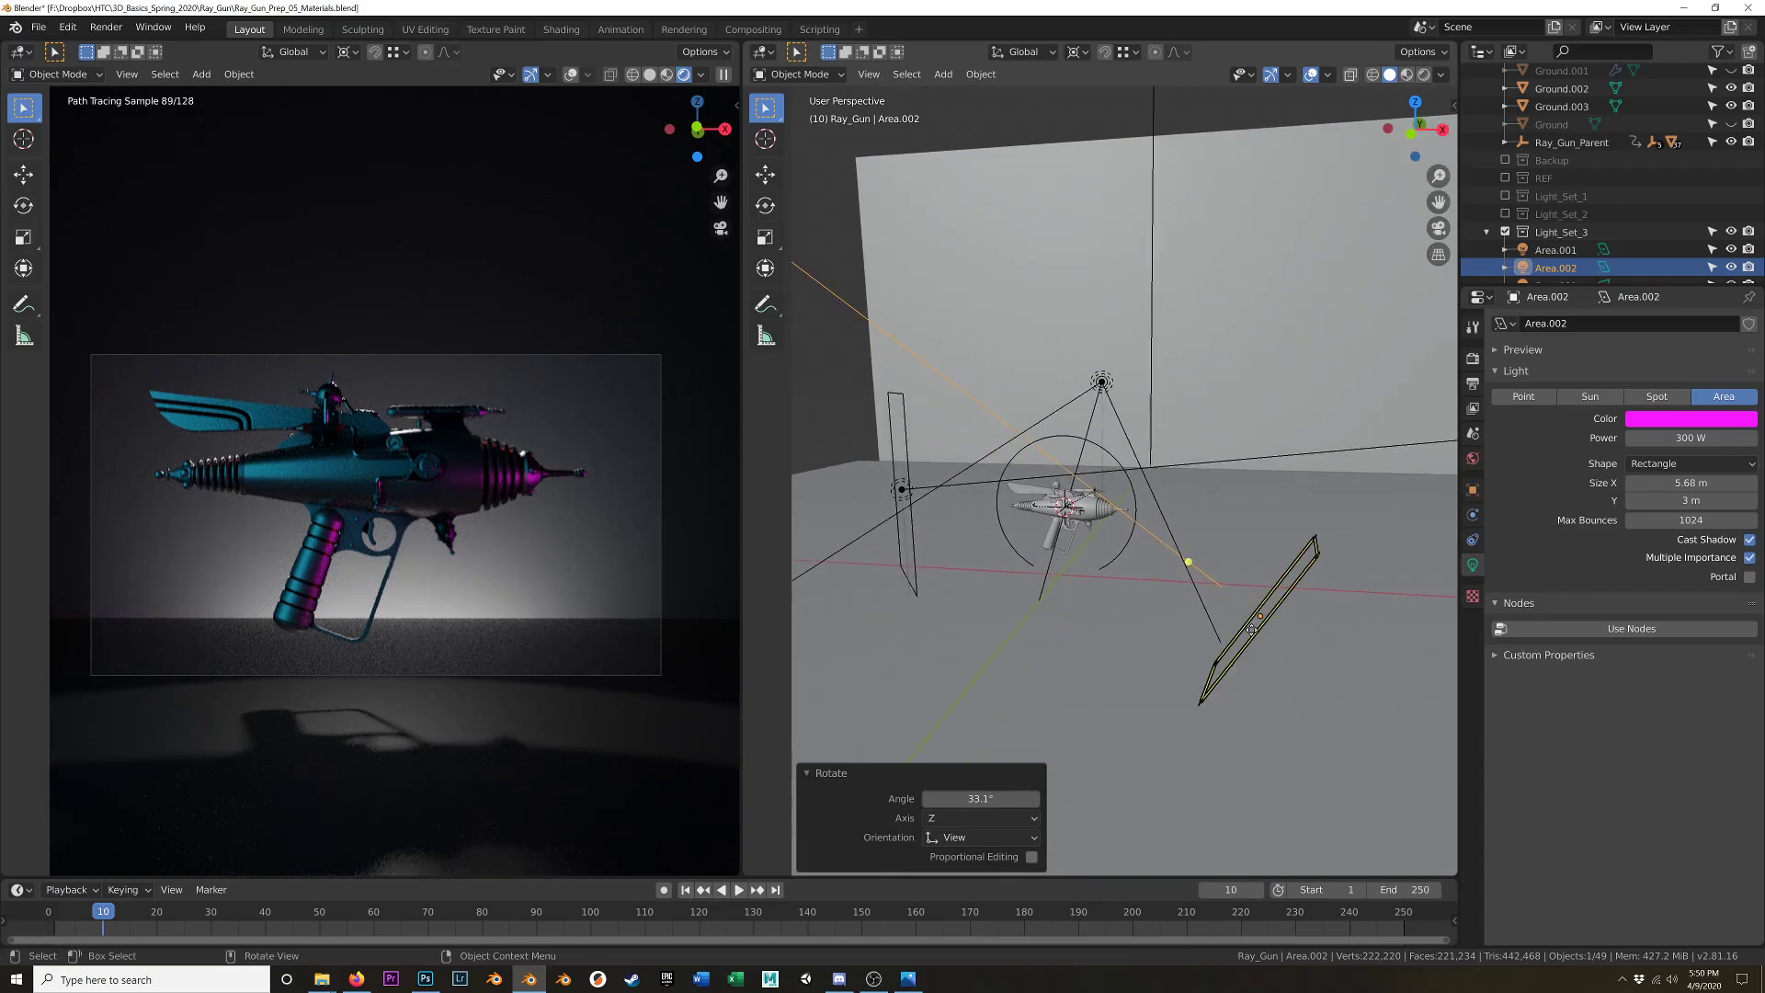
key("g")
key("z")
left_click(1258, 597)
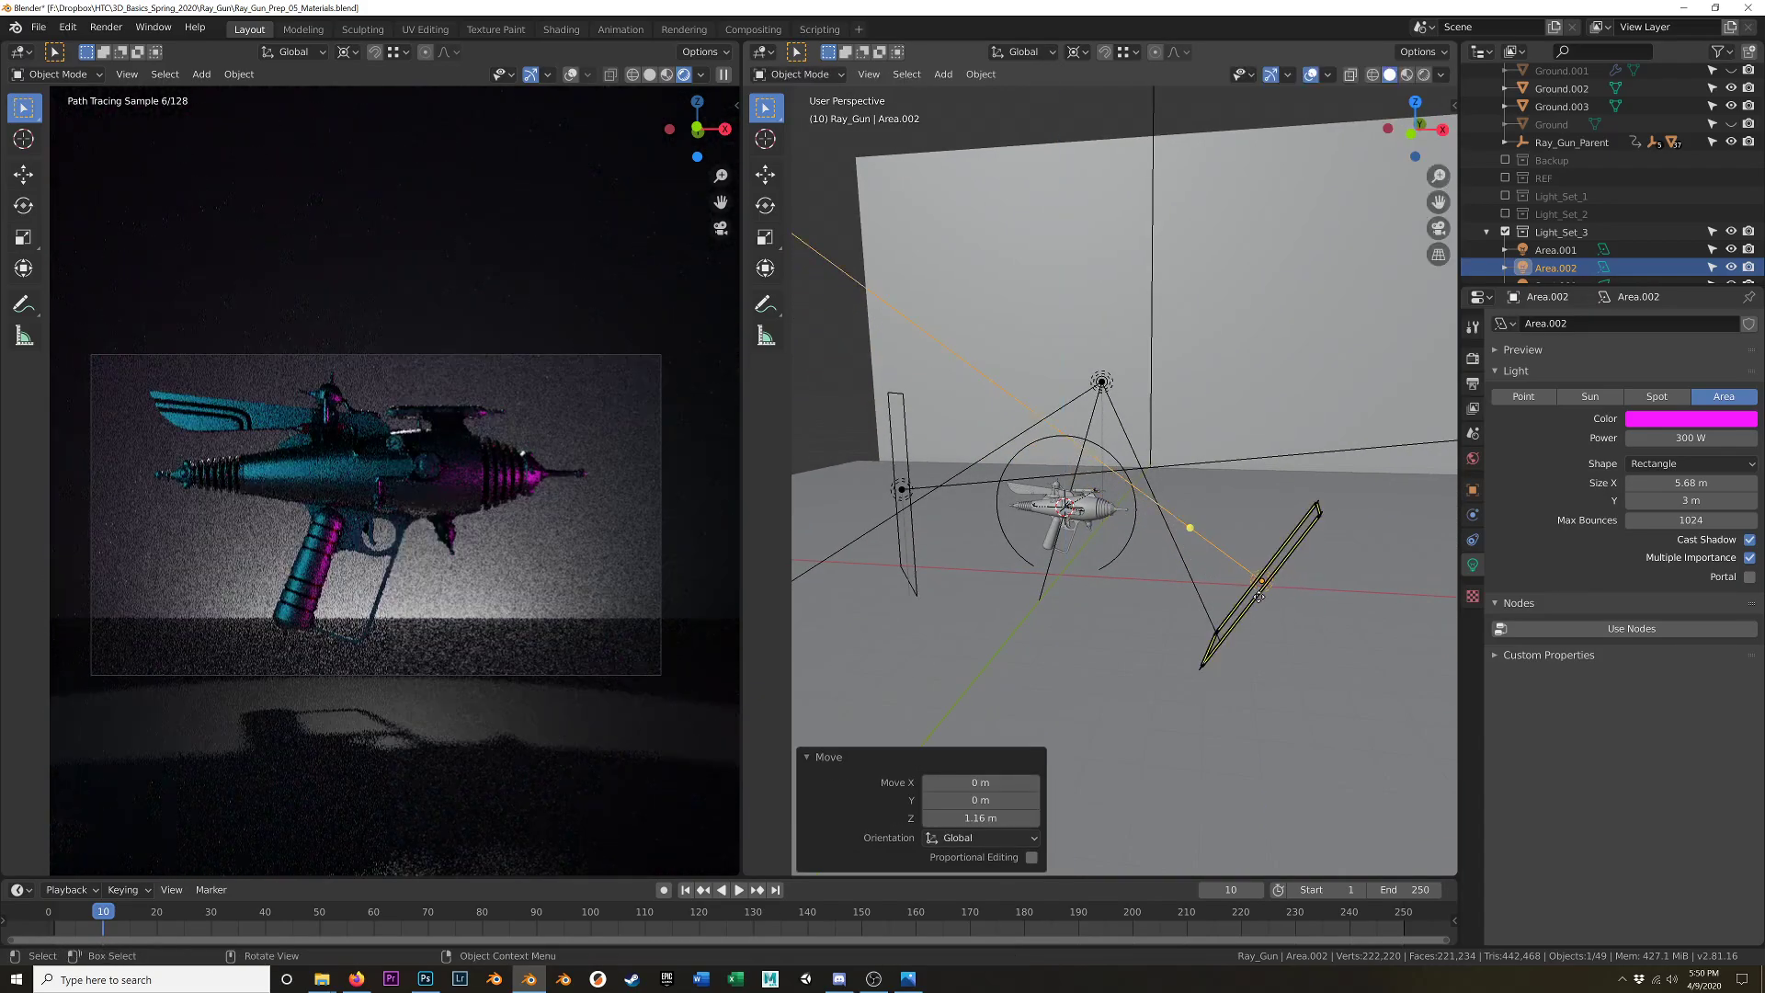
key("g")
key("x")
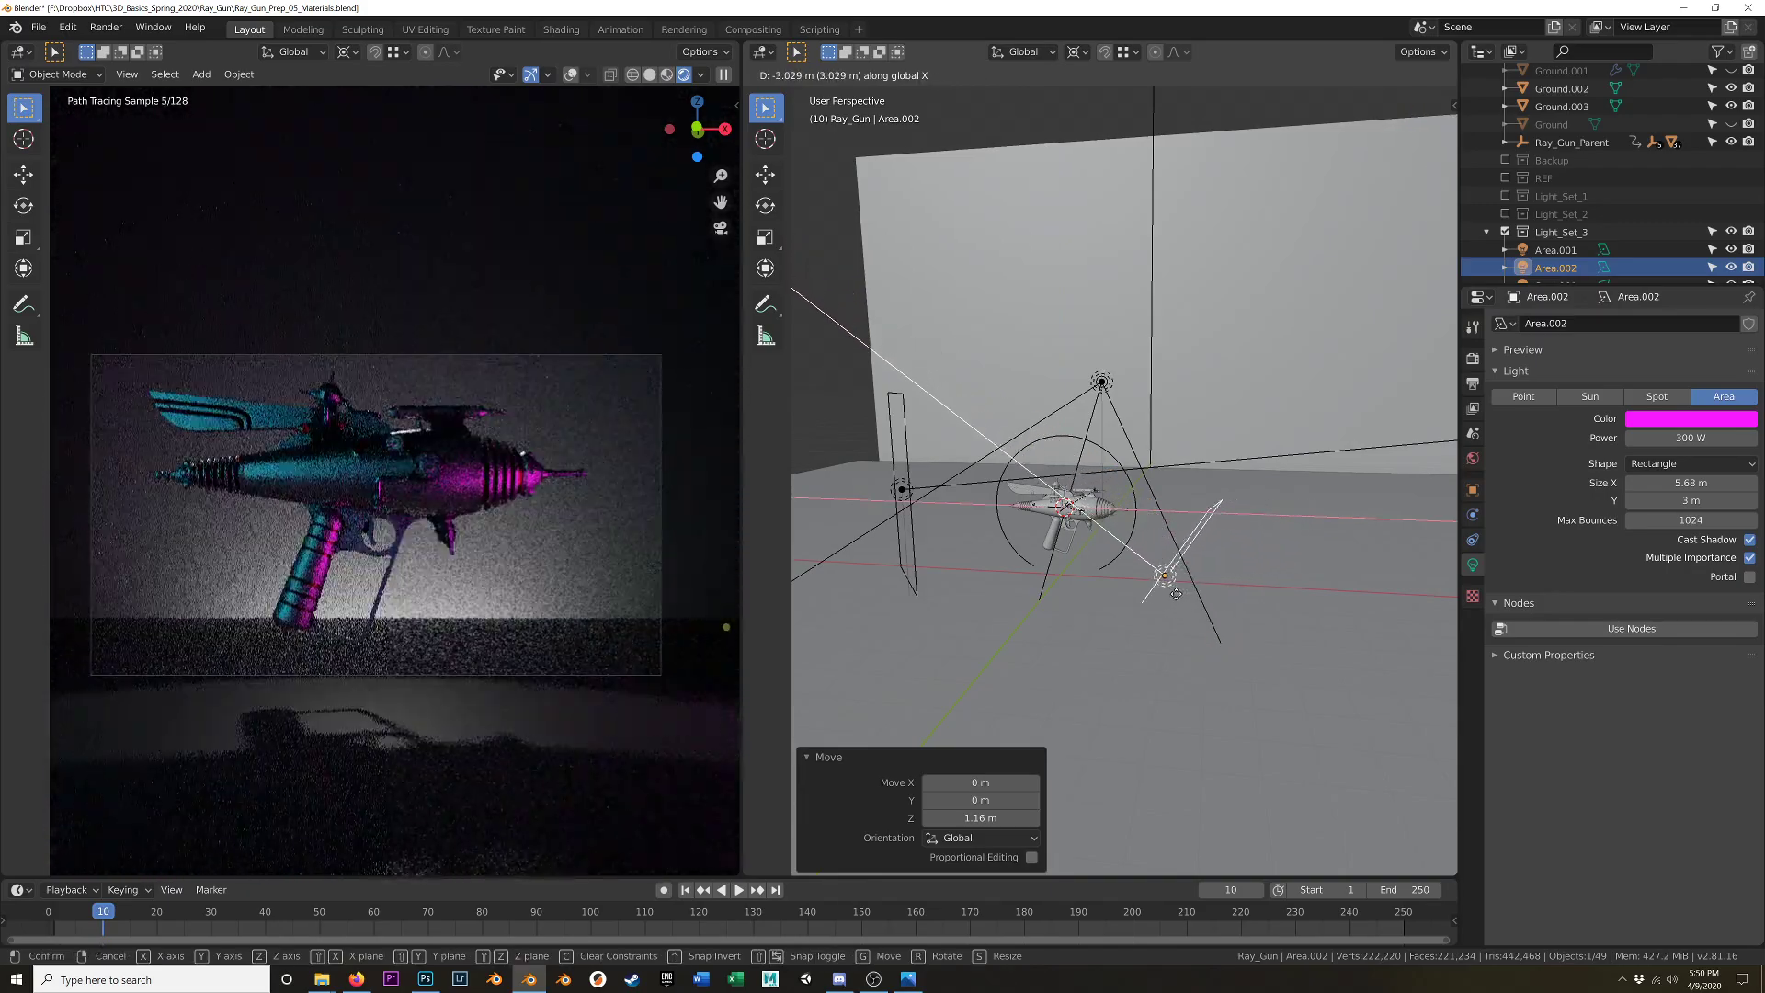
left_click(1175, 594)
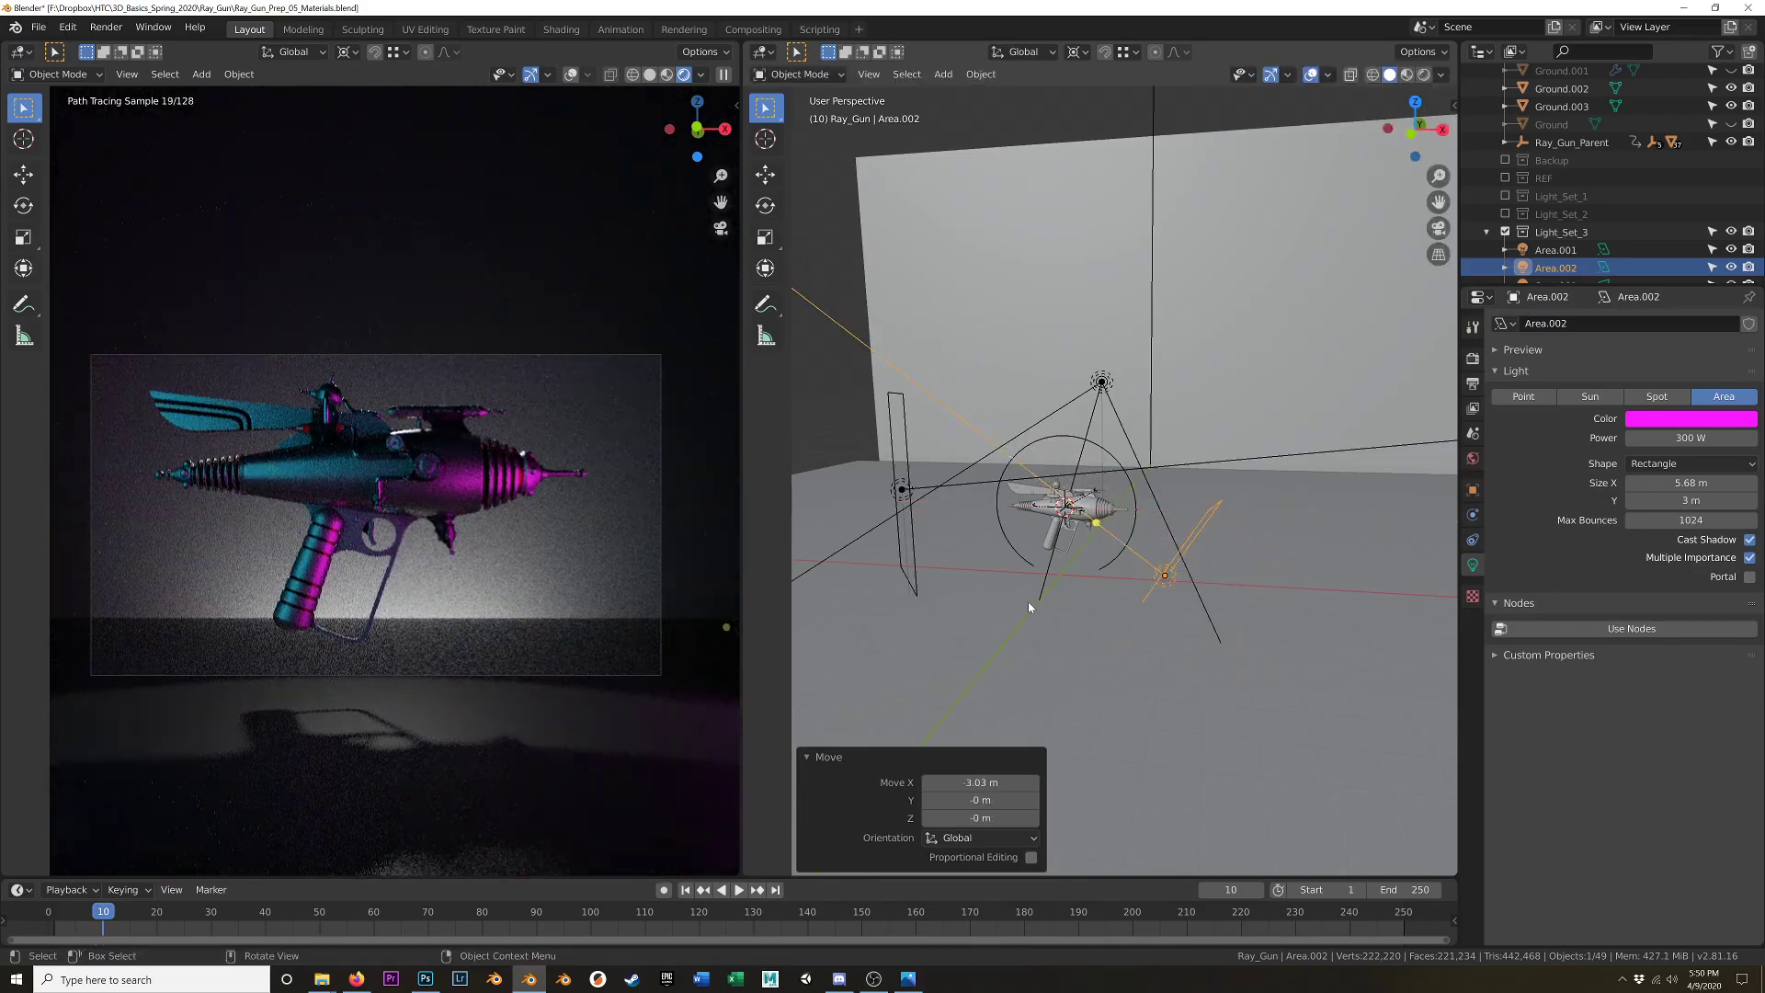
- Set the Area.001 light's power to 200 W
middle_click_drag(1028, 601, 1053, 592)
left_click(910, 413)
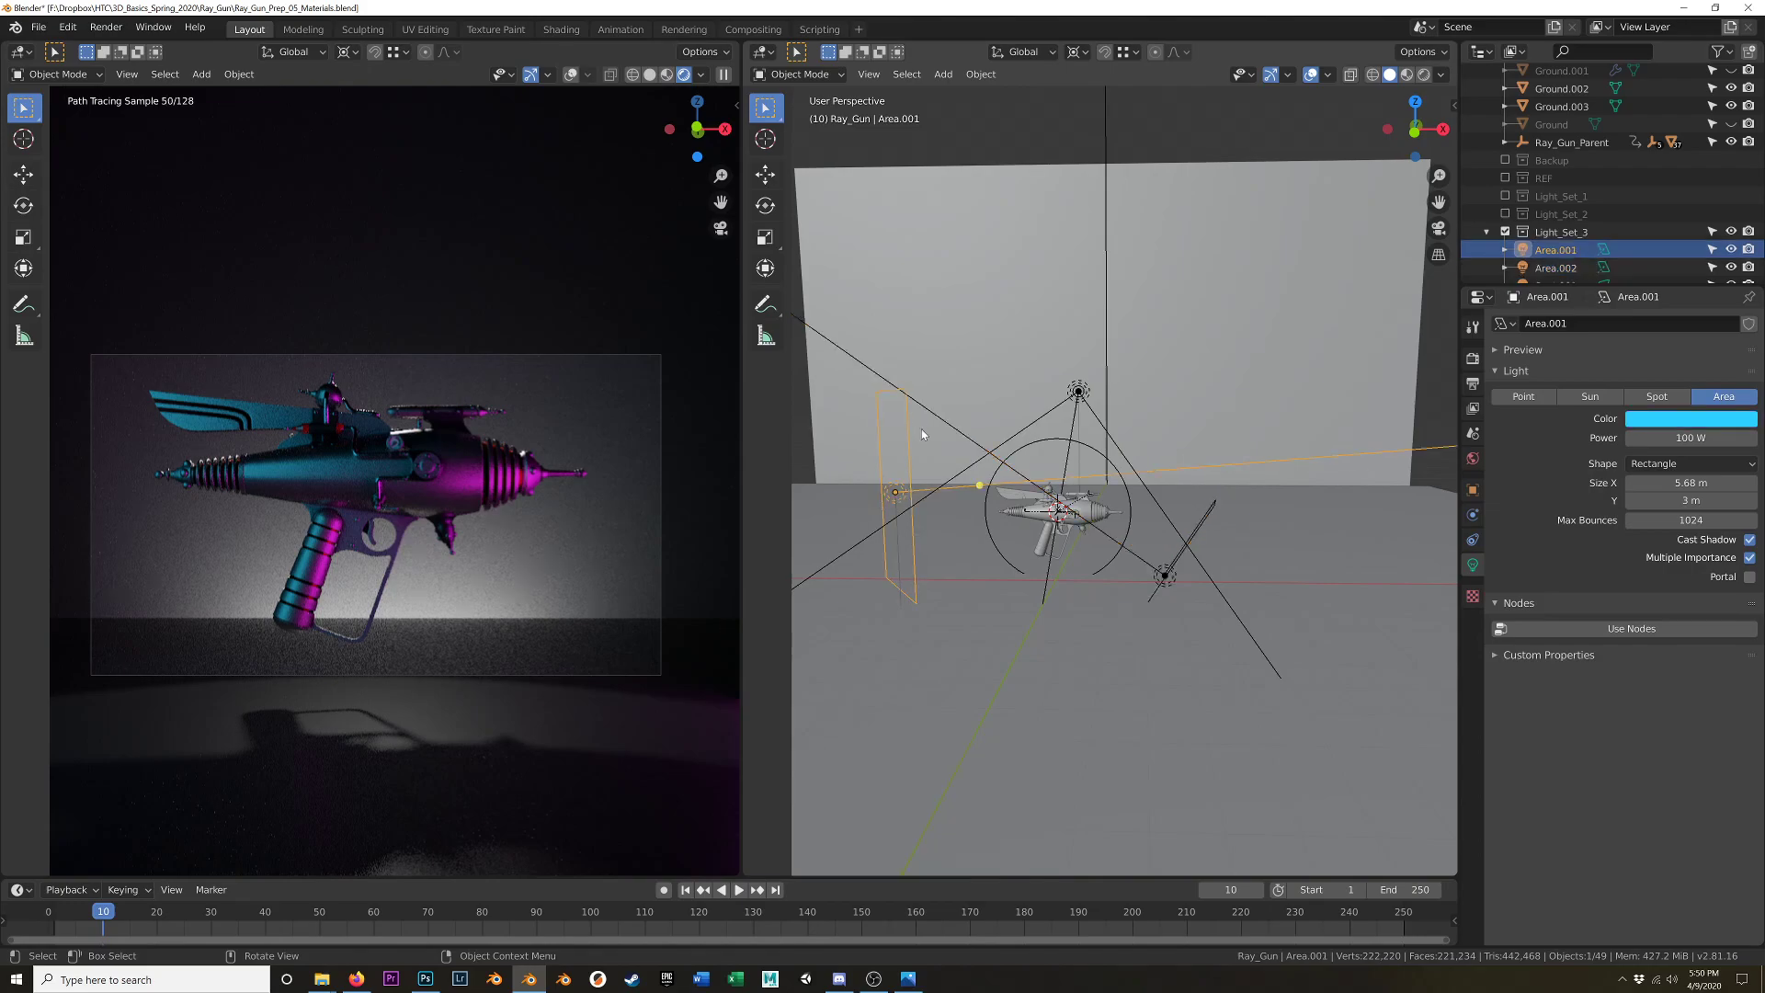
left_click(1689, 437)
type("200")
key("Return")
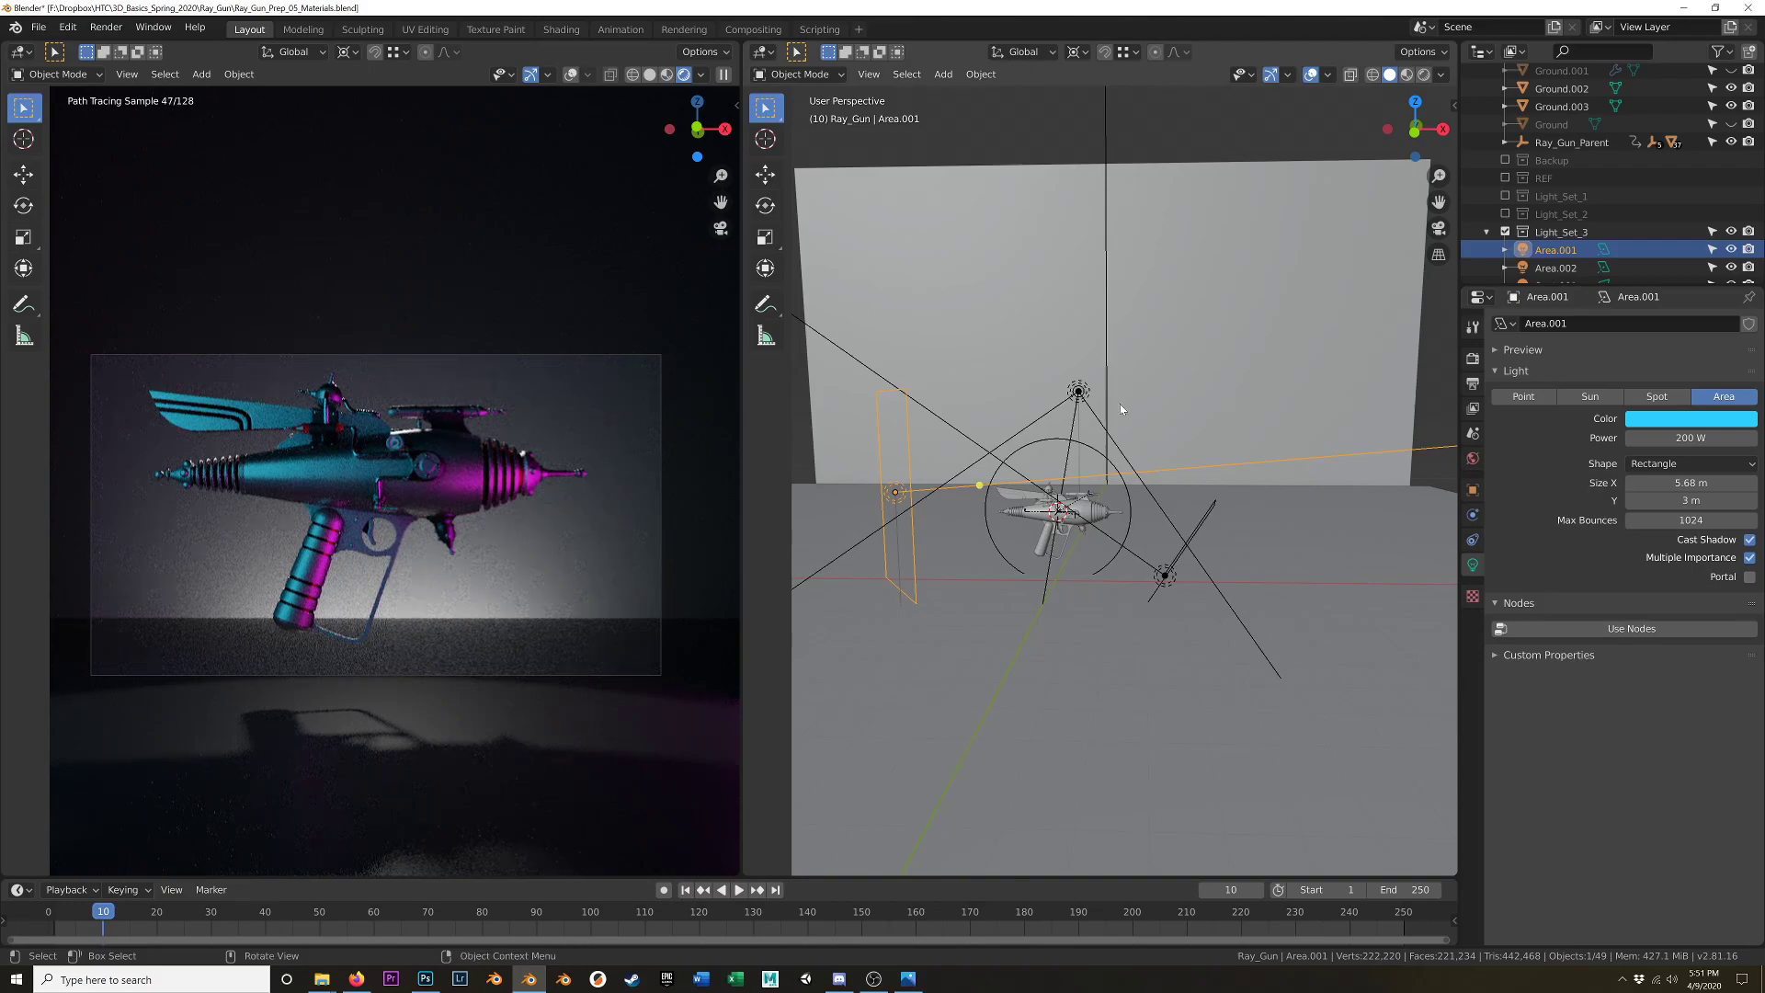
- Rotate the Spot.001 light about -22.1° around the 3D cursor in the right side view
left_click(1080, 393)
middle_click_drag(1132, 398, 979, 420)
key("KP_3")
key("r")
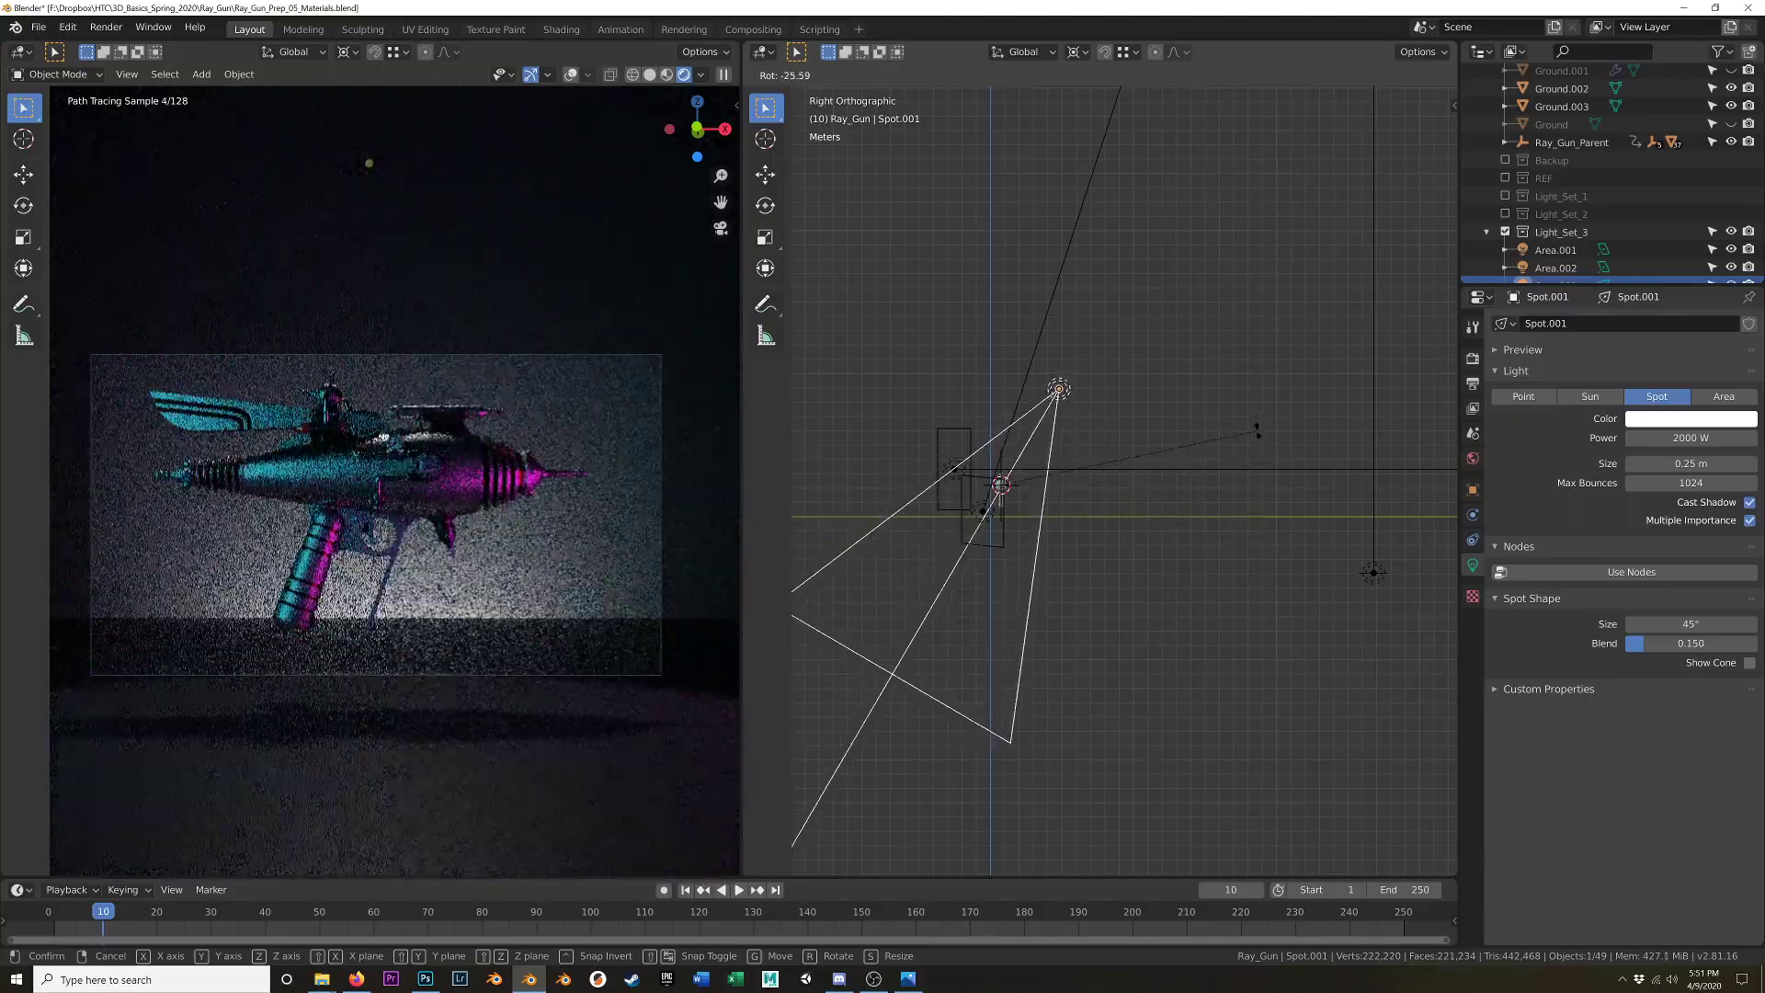
left_click(388, 439)
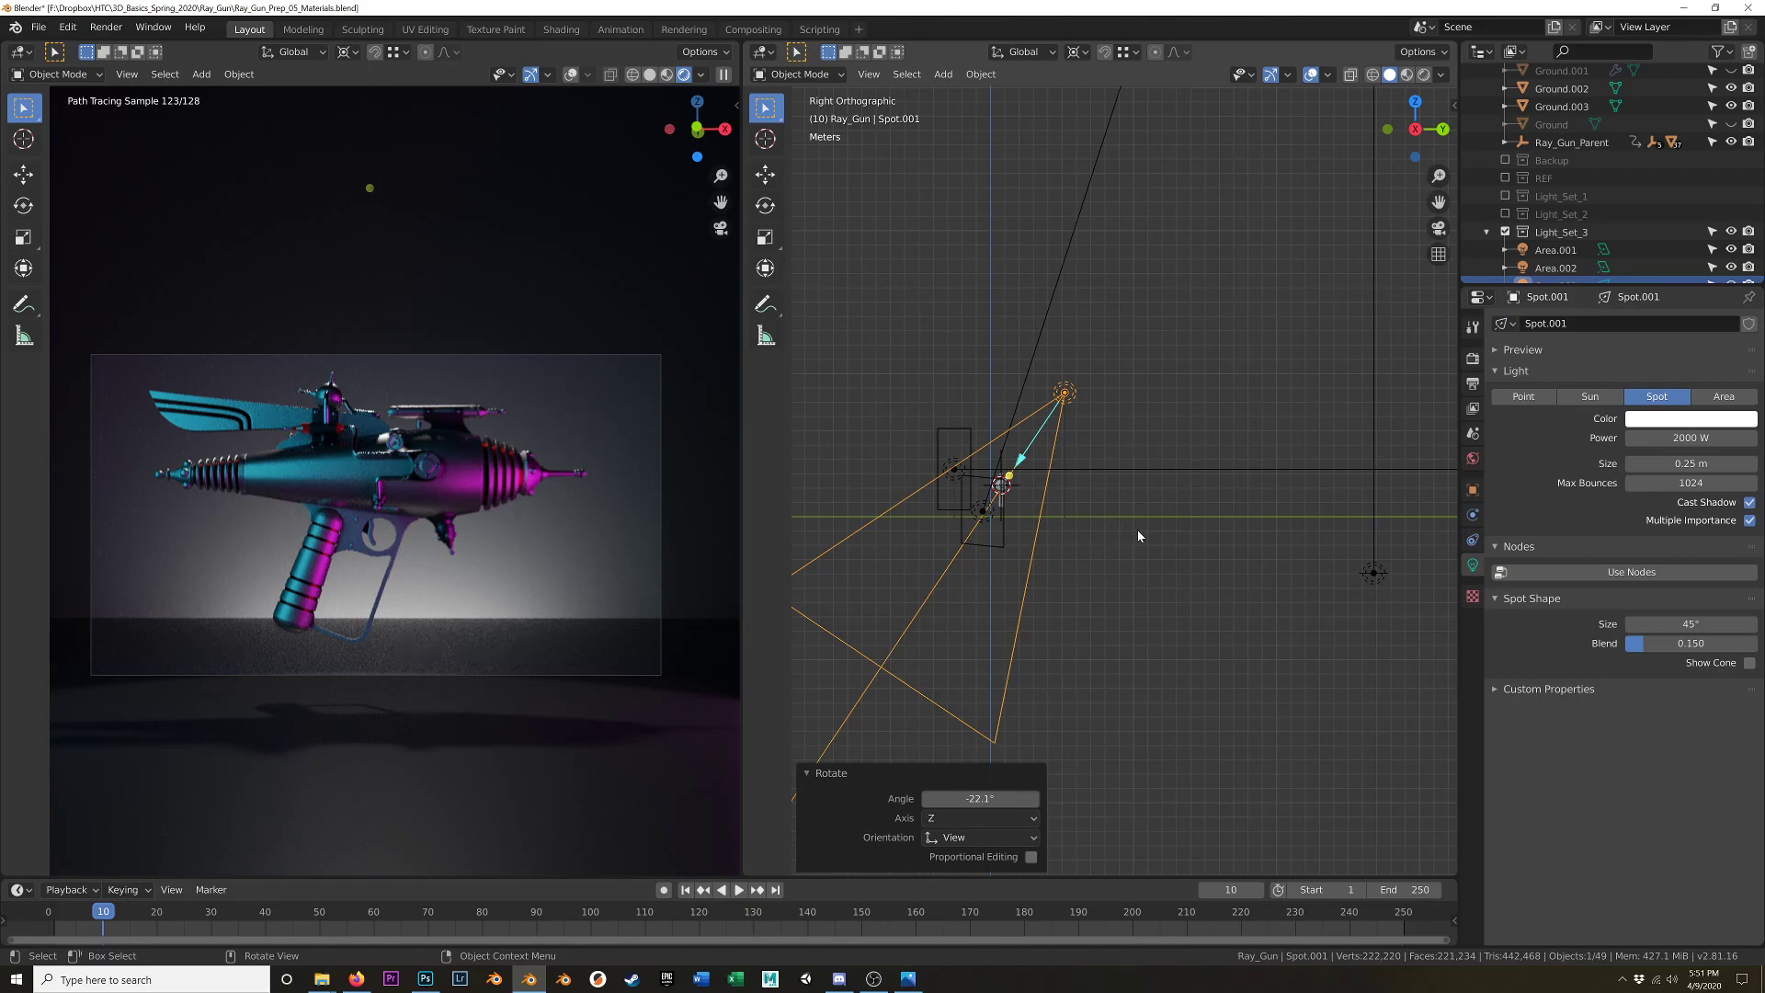
- Save the file and exclude the Light_Set_3 collection from the scene
key("ctrl+s")
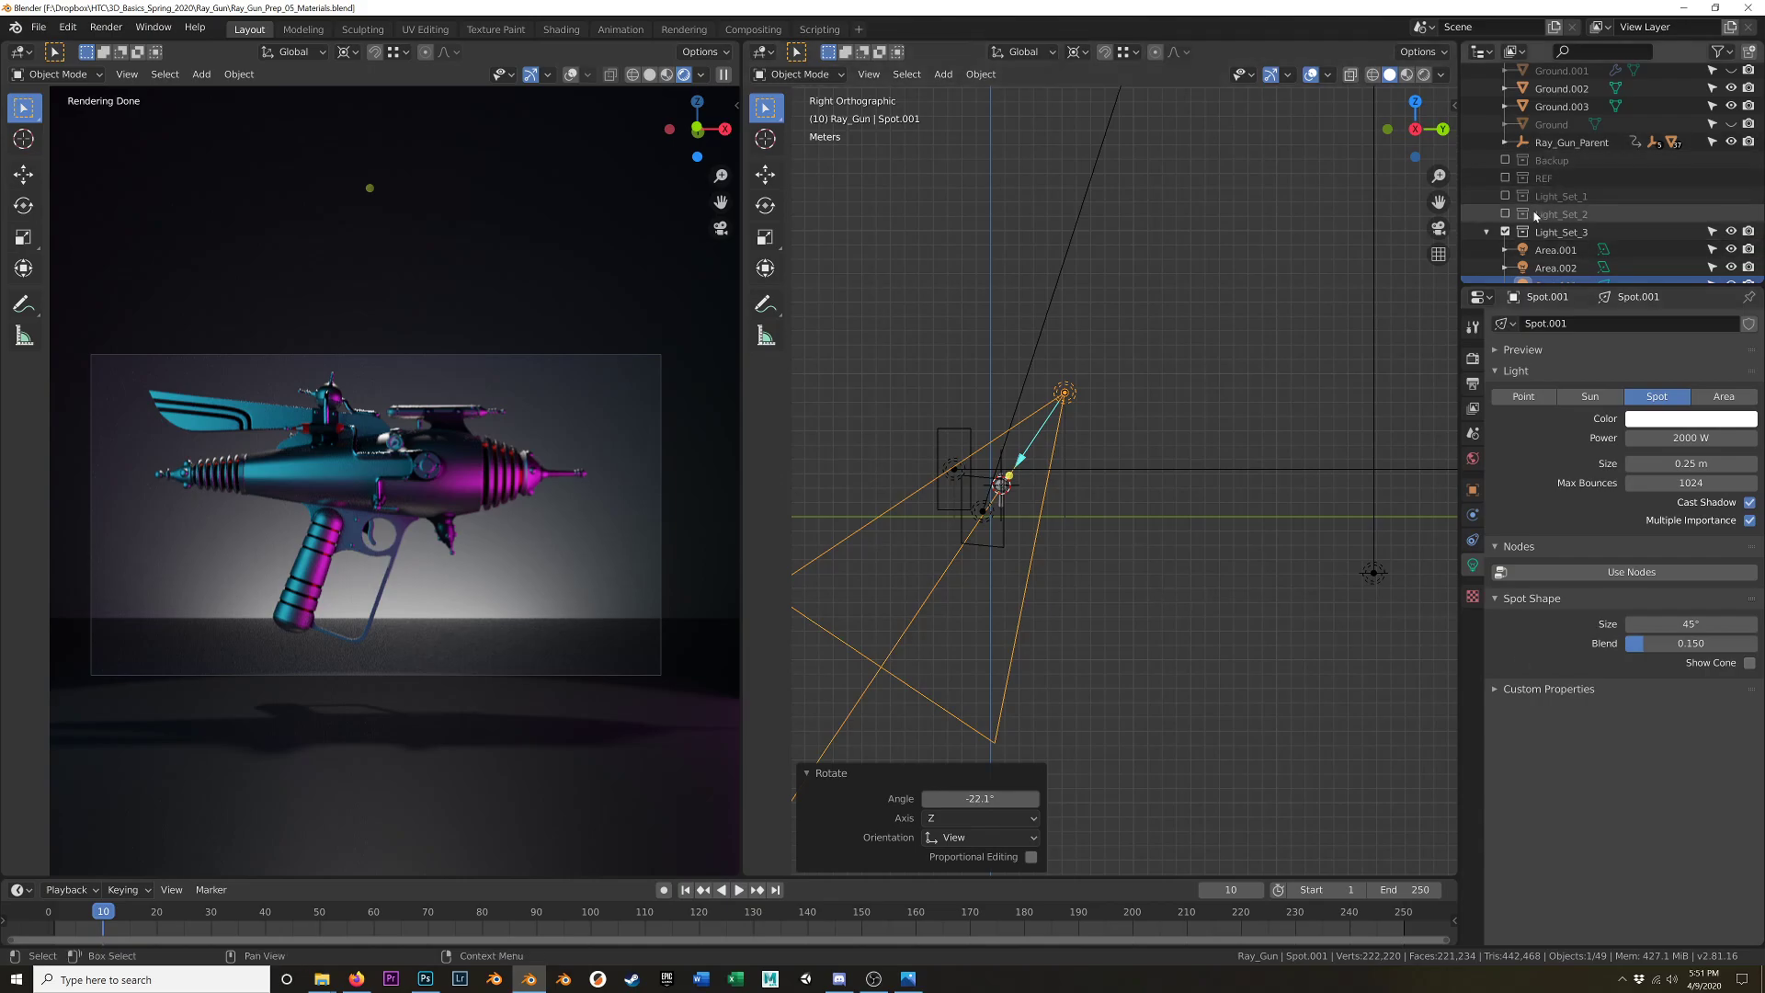
left_click(1505, 232)
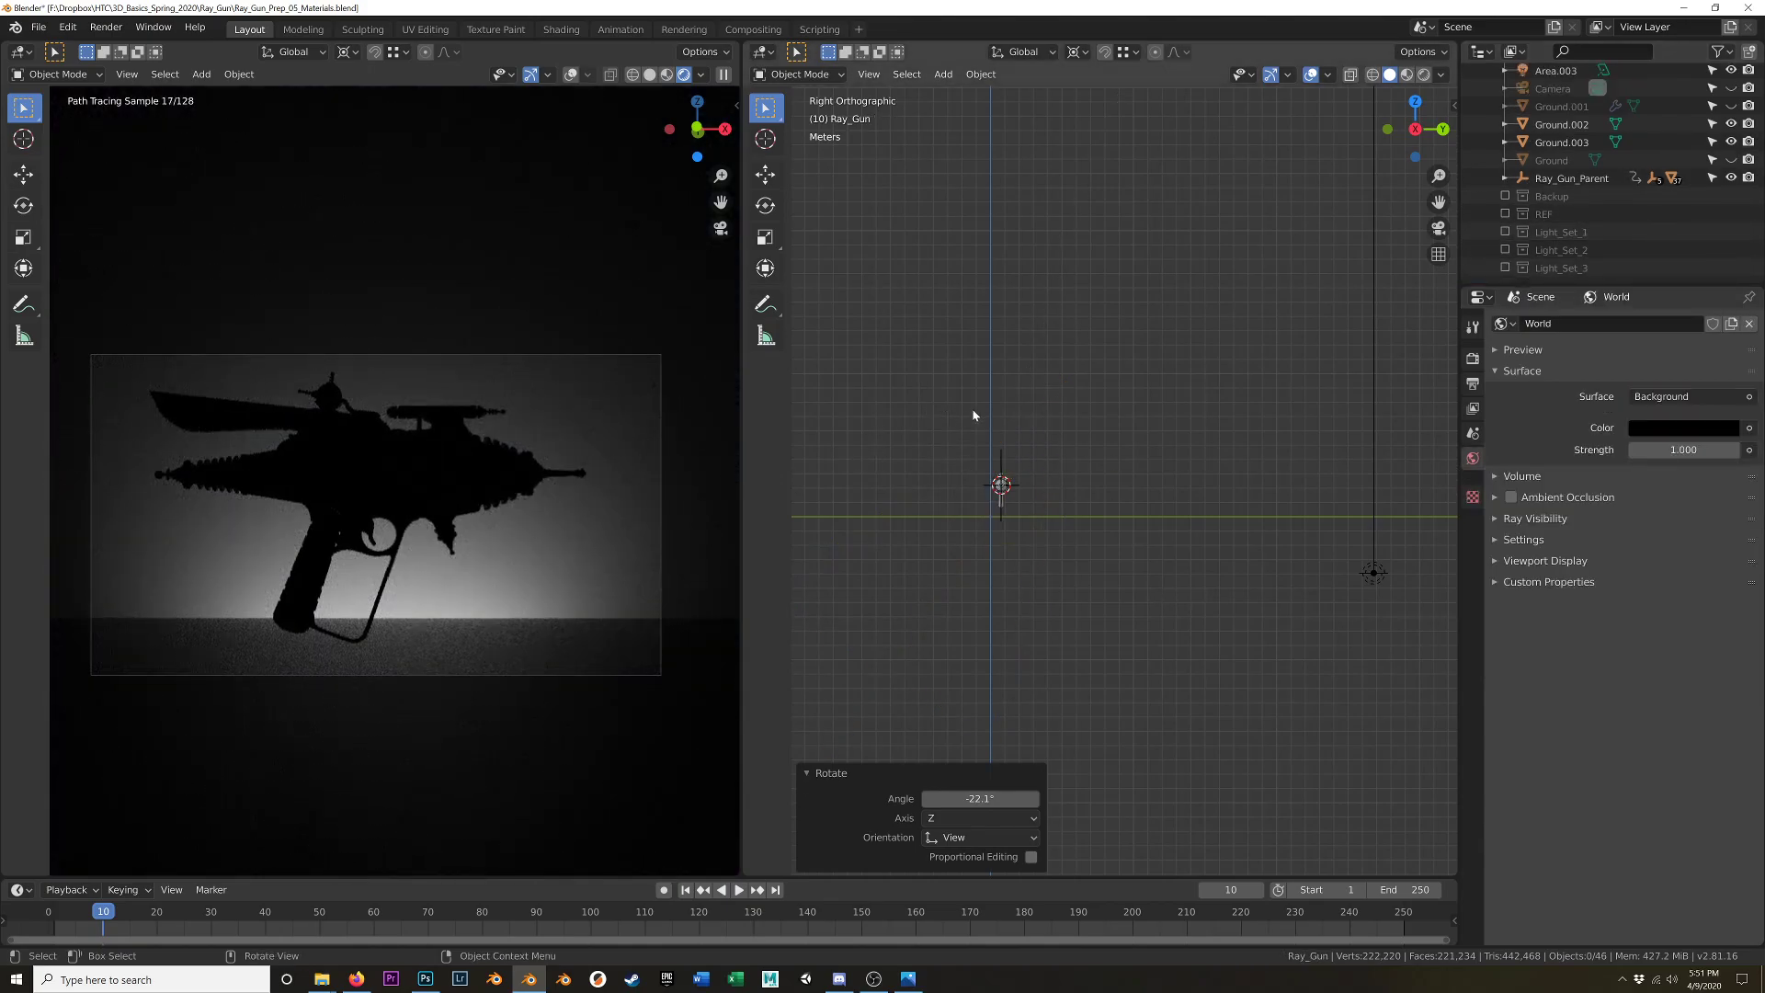
middle_click_drag(960, 464, 1115, 546)
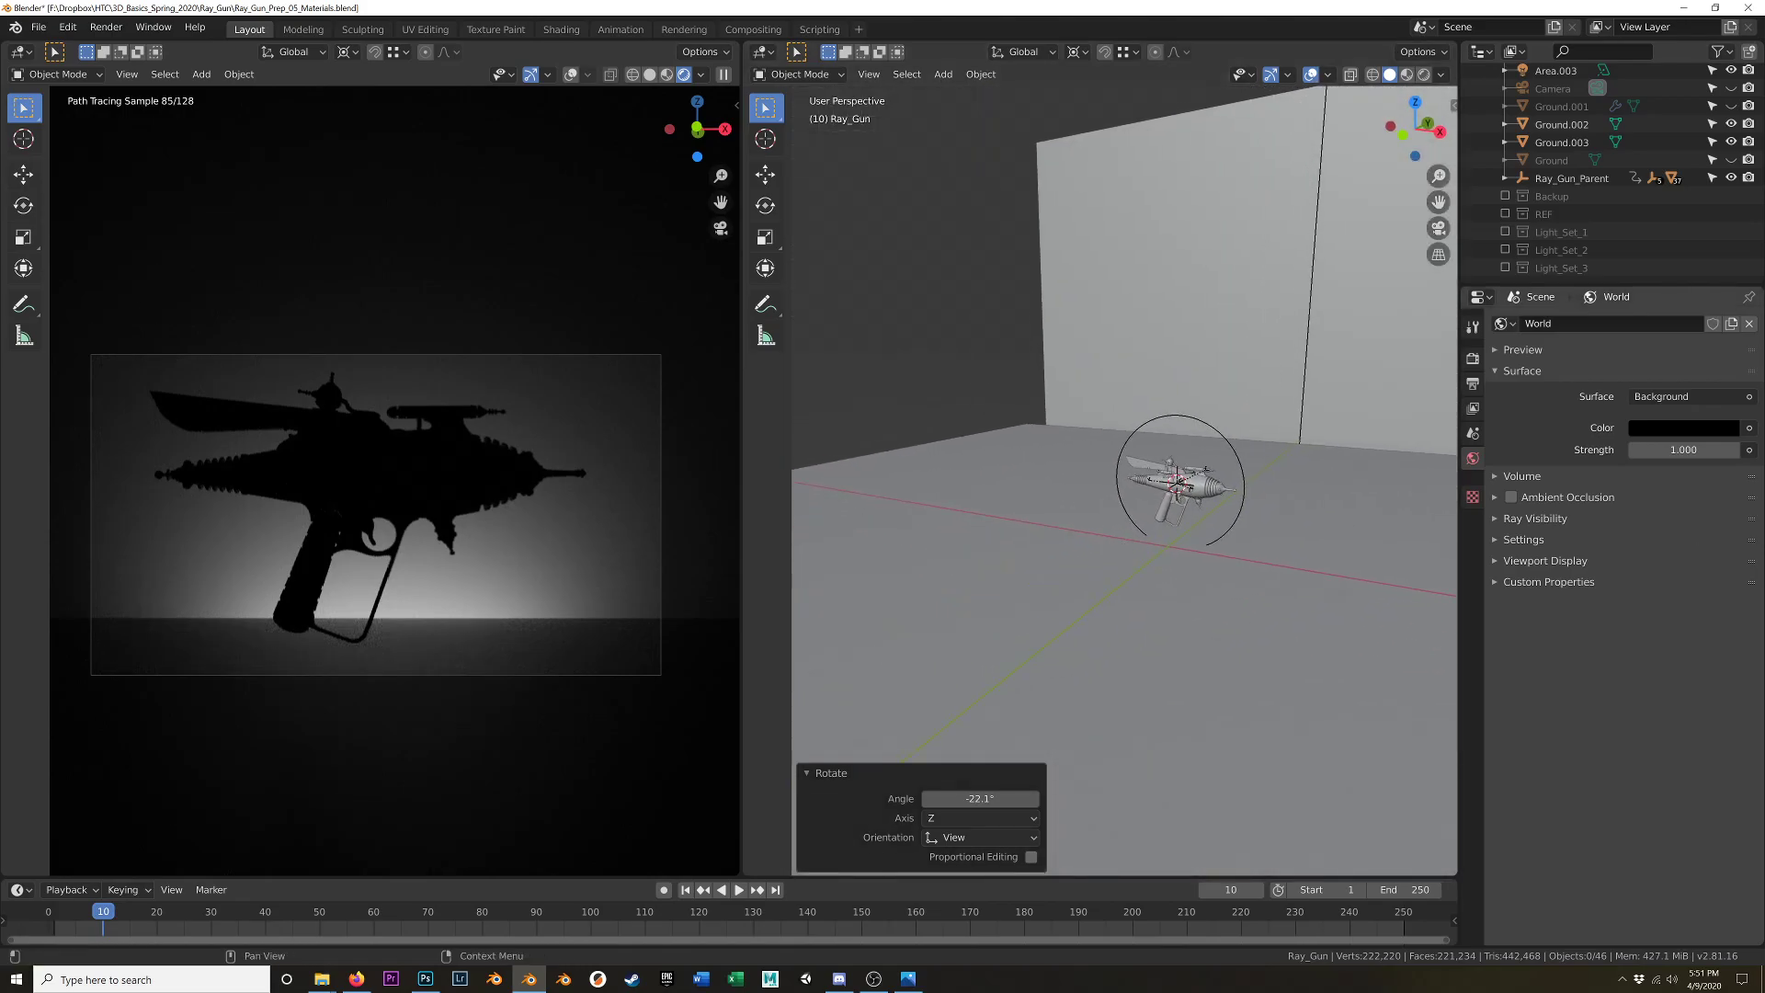
- Switch to Photos, enlarge Product_Lighting_02.jpg to study its light and shadow shapes, and close the photo
key("alt+Tab")
key("alt+Tab")
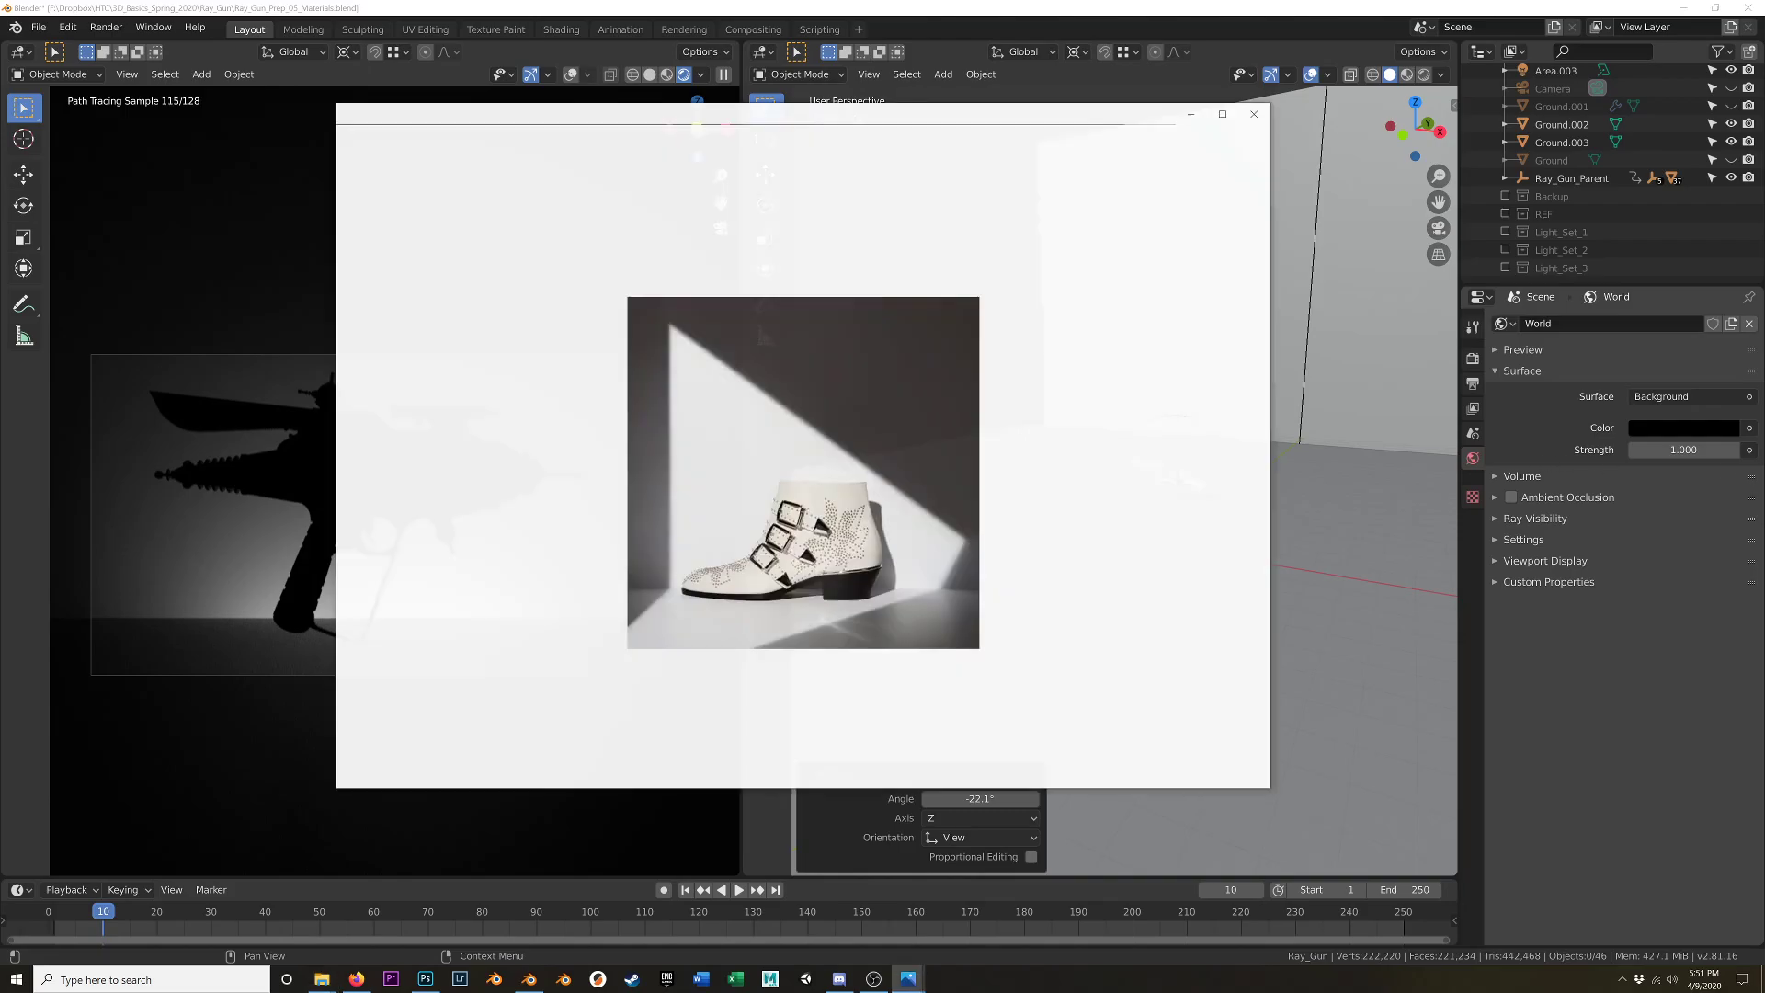
left_click(735, 143)
left_click_drag(741, 175, 726, 143)
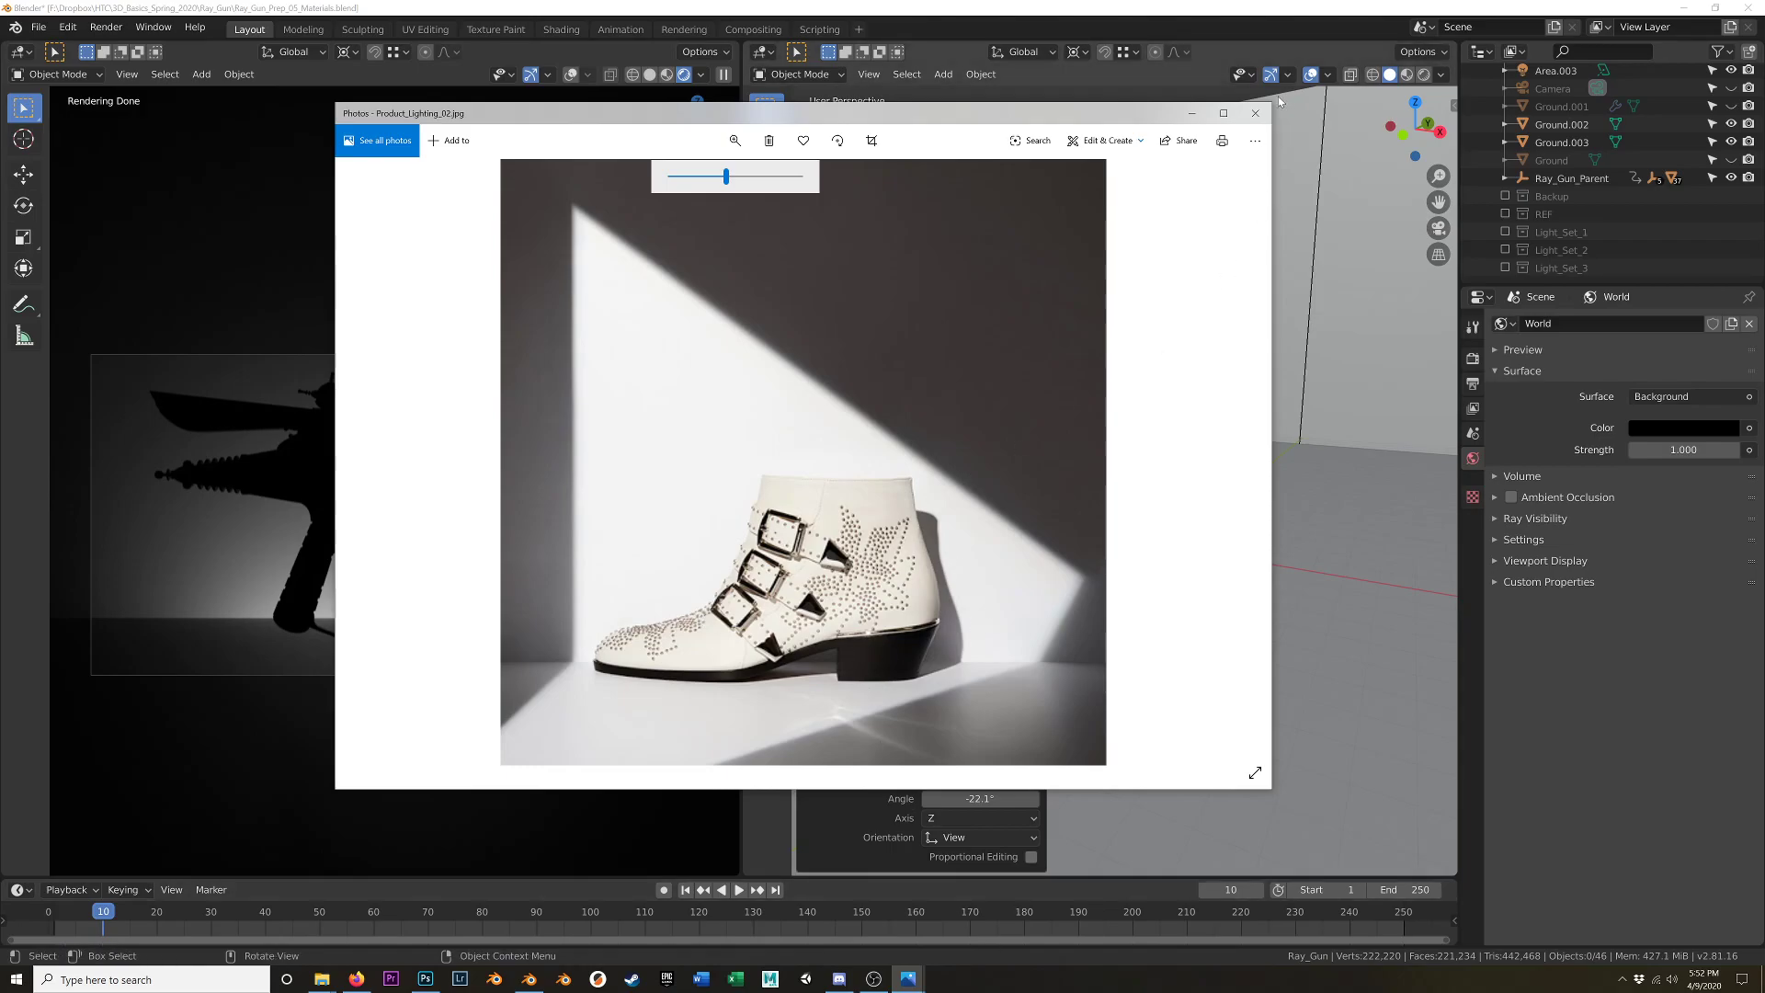
left_click(1255, 112)
- Duplicate the Ground.002 floor plane in place and hide the original Ground.002 and Ground.003
scroll(1121, 488, "up", 2)
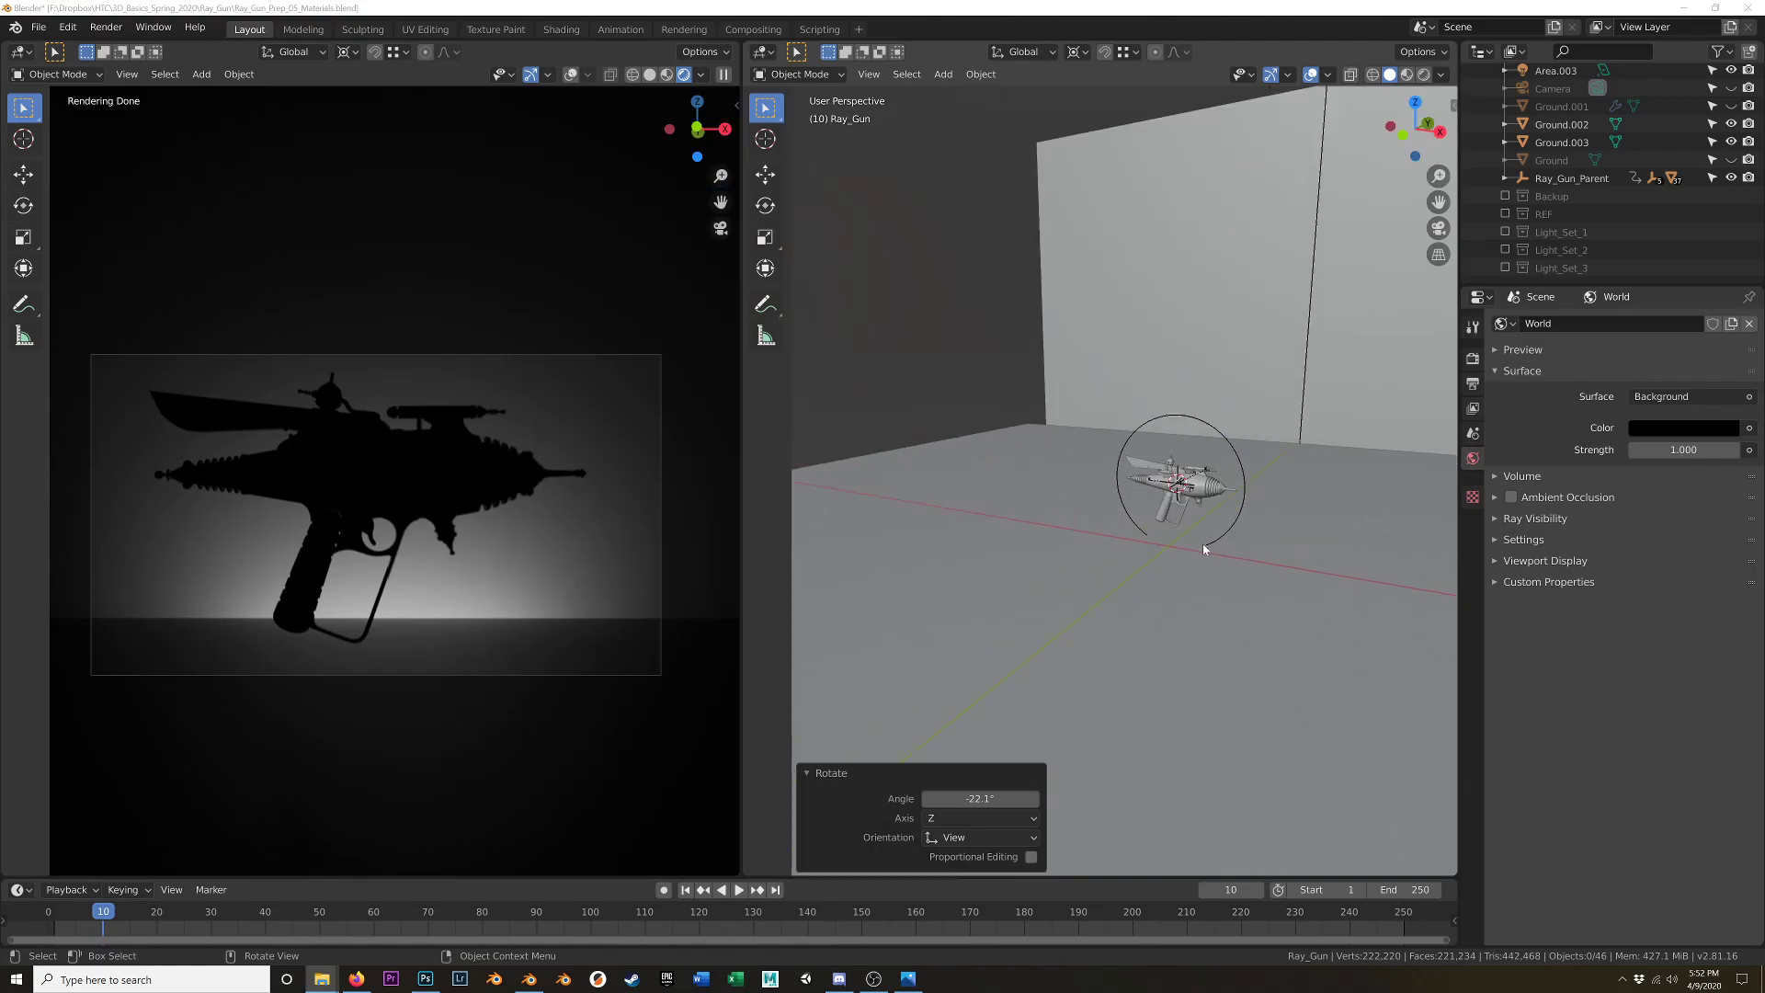
left_click(1272, 564)
middle_click_drag(1272, 565, 1092, 556)
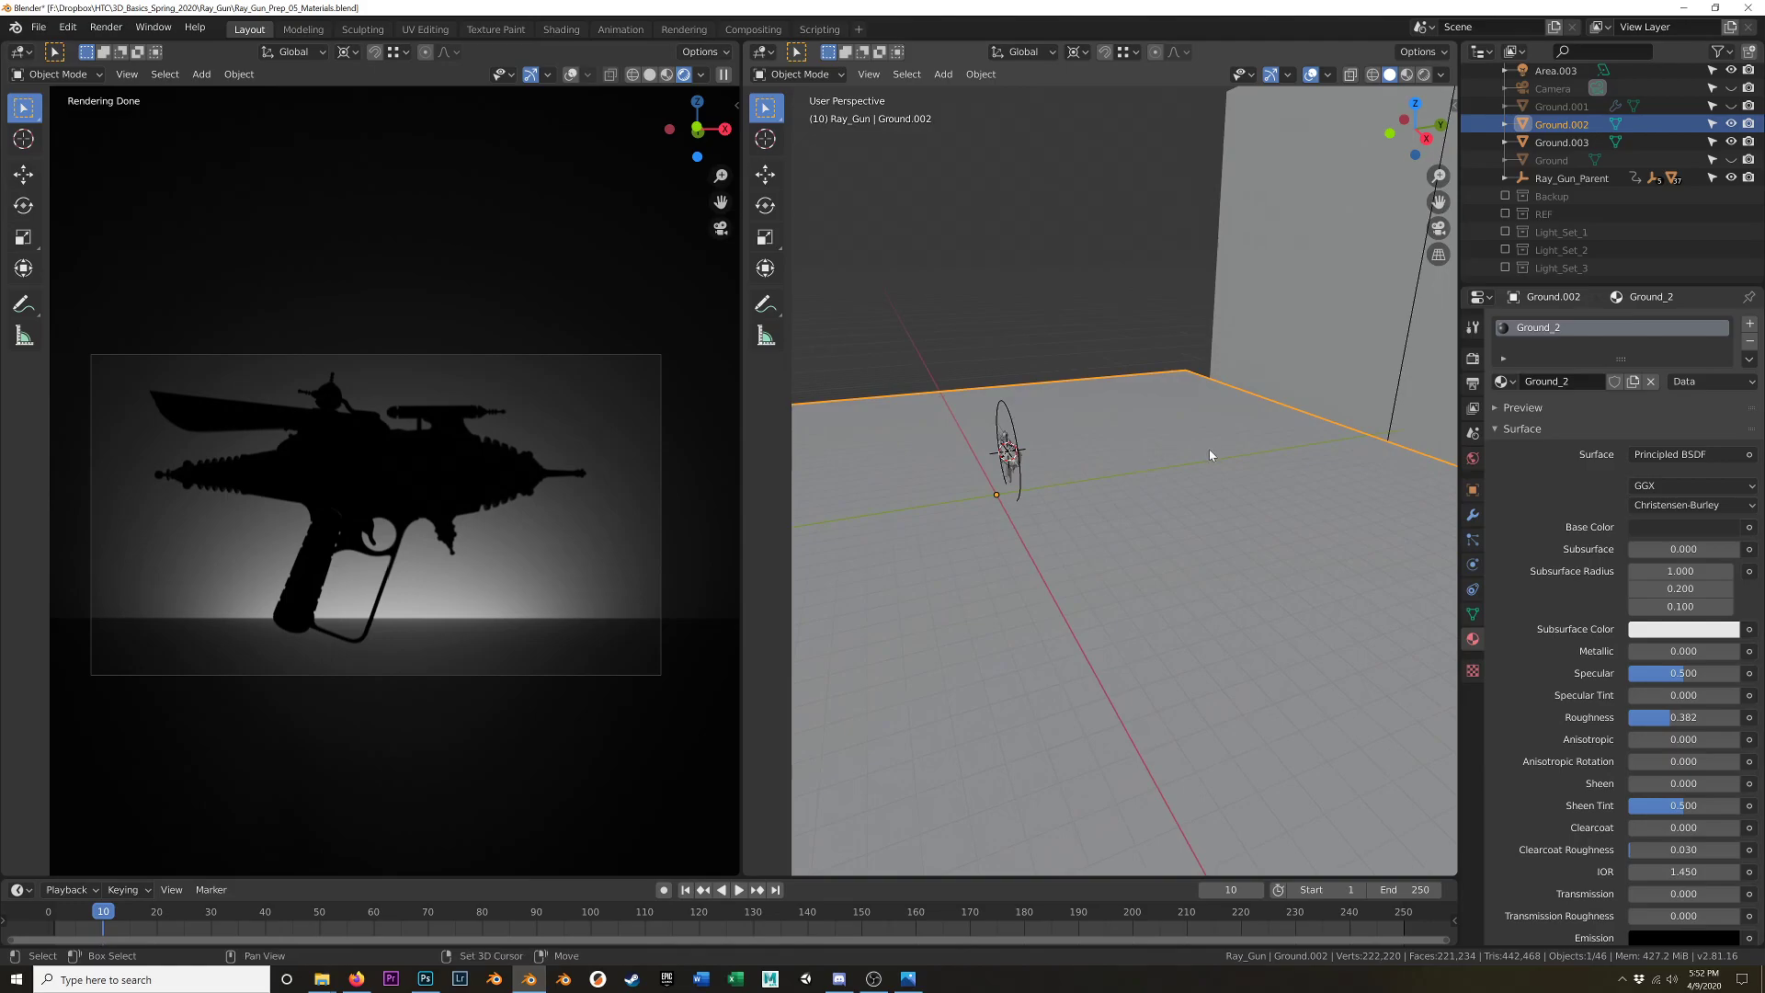
key("shift+d")
right_click(1158, 402)
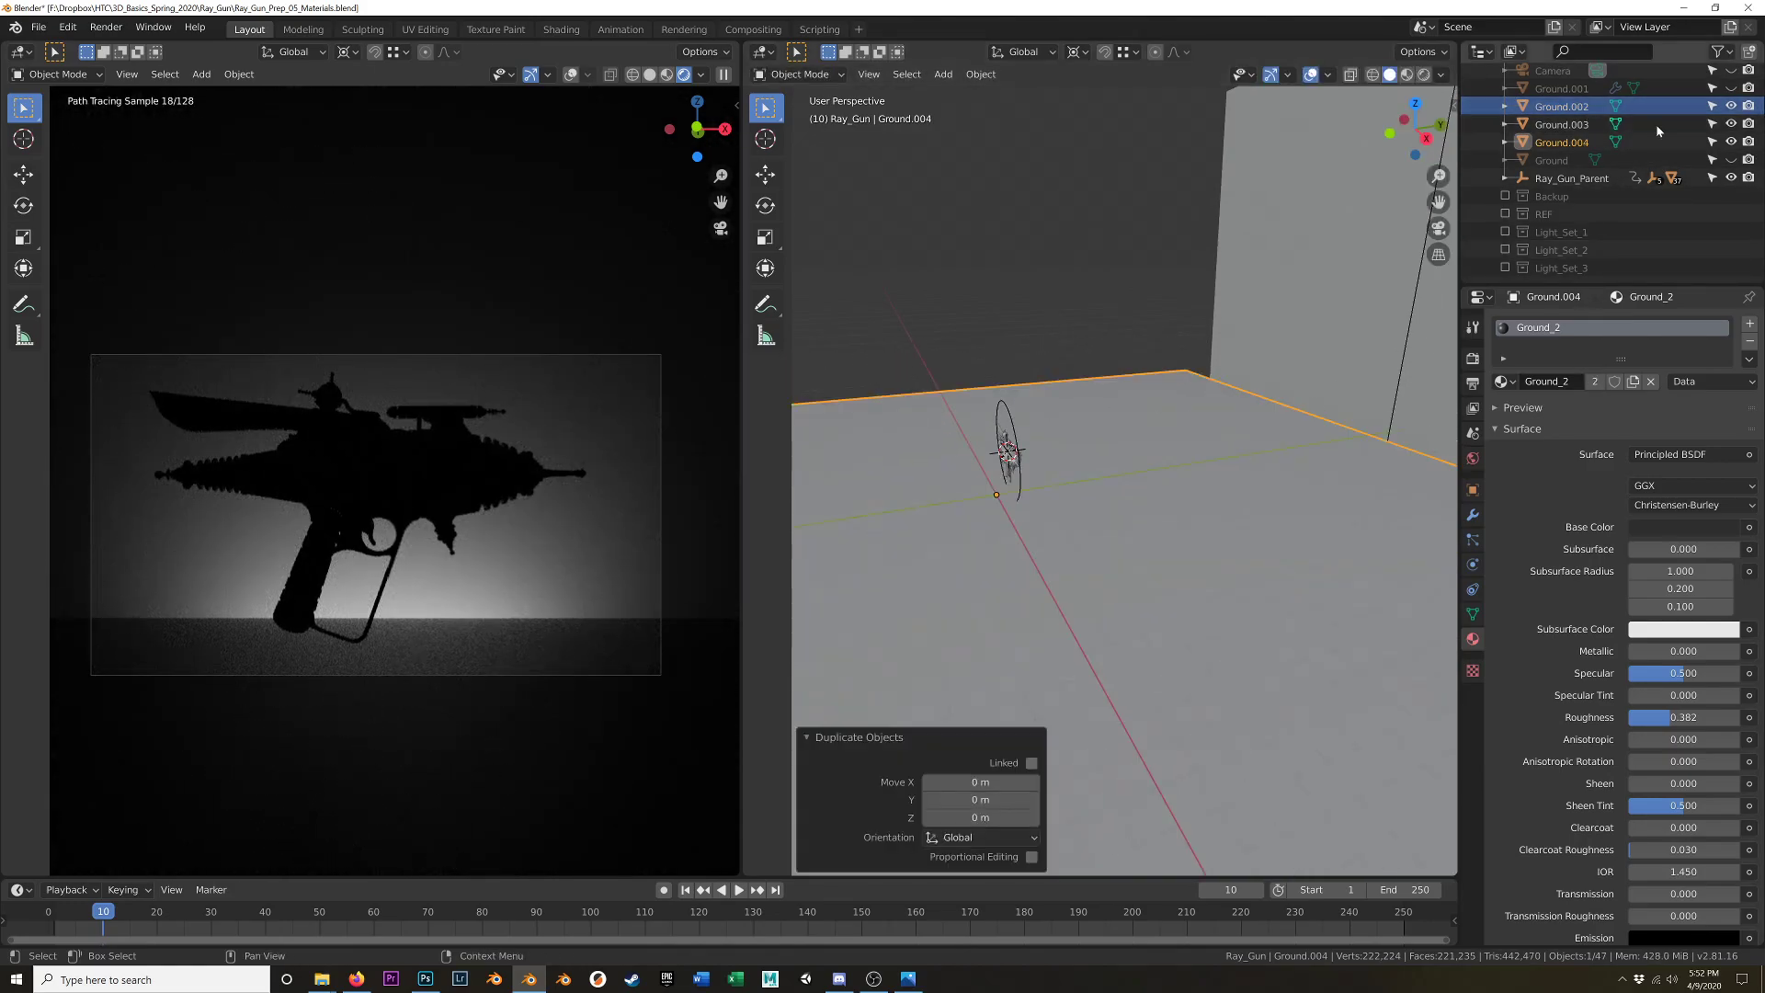
left_click_drag(1731, 106, 1731, 123)
- Extrude the far edge of the Ground.004 plane about 31.1 m up along Z to form a back wall
mouse_move(1216, 475)
middle_mouse_down()
mouse_move(1061, 505)
mouse_move(1312, 442)
mouse_move(1296, 465)
mouse_move(1210, 470)
middle_mouse_up()
key("Tab")
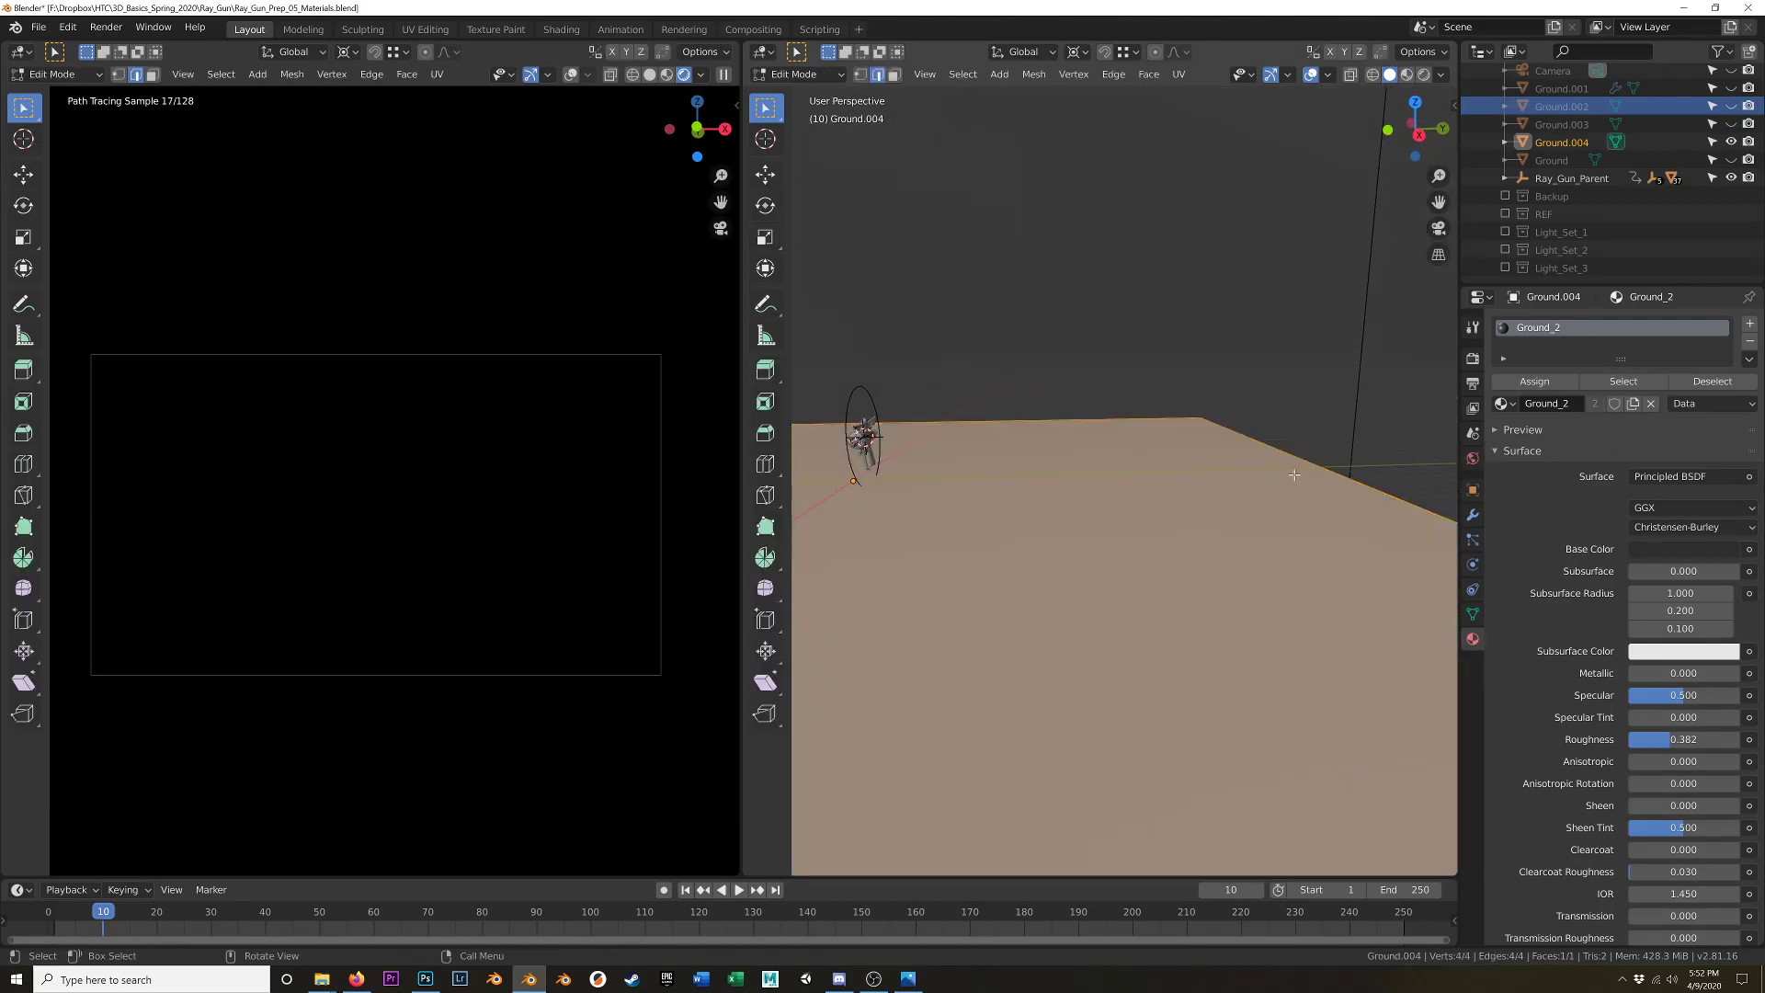
left_click(1318, 472)
scroll(1261, 489, "down", 6)
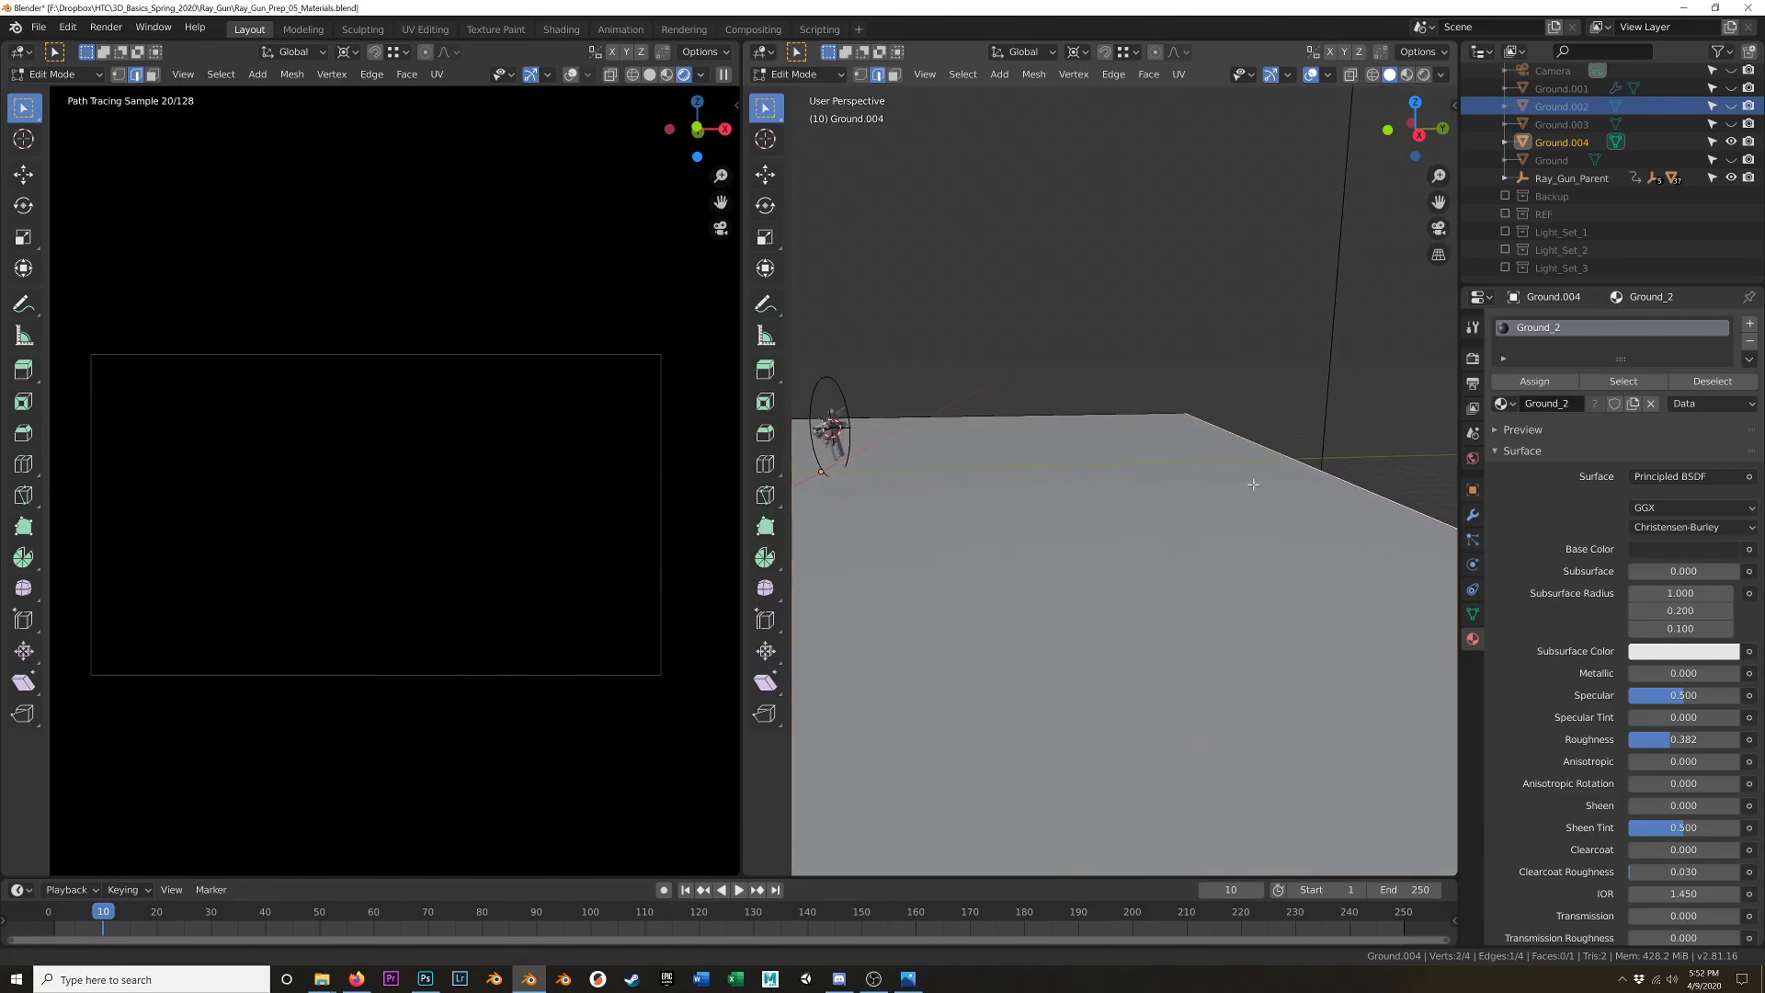
middle_click_drag(1137, 482, 1147, 488)
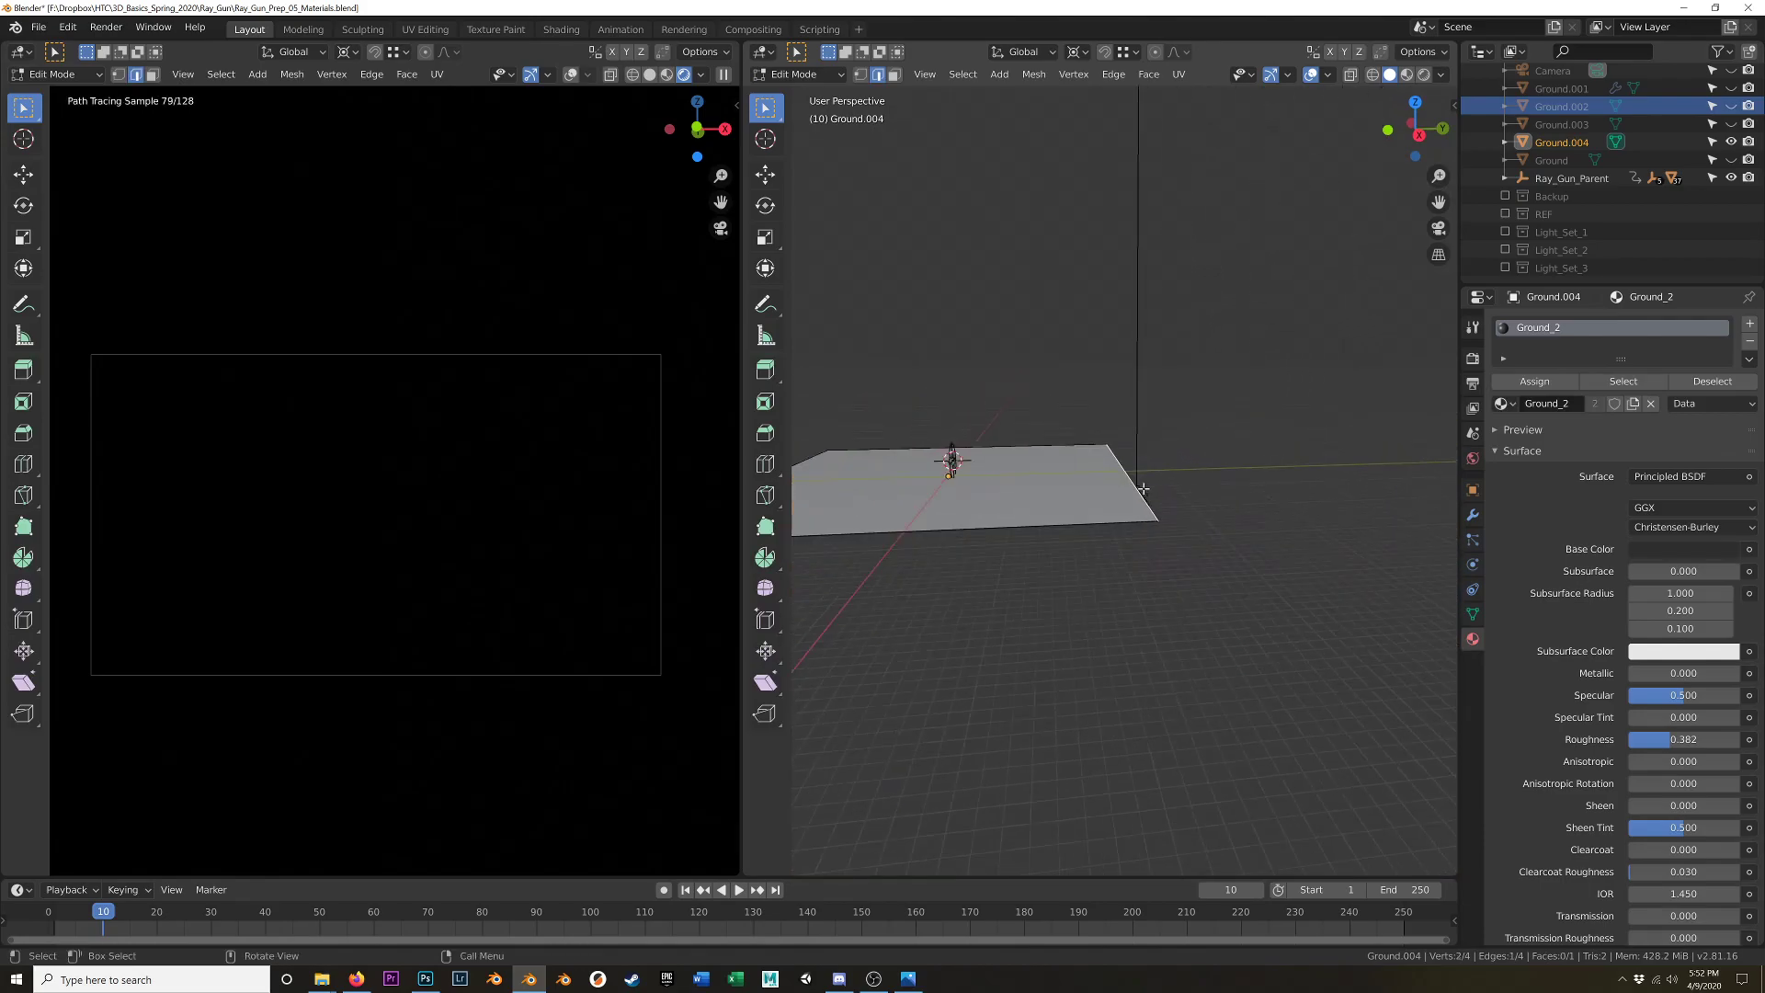
key("e")
key("z")
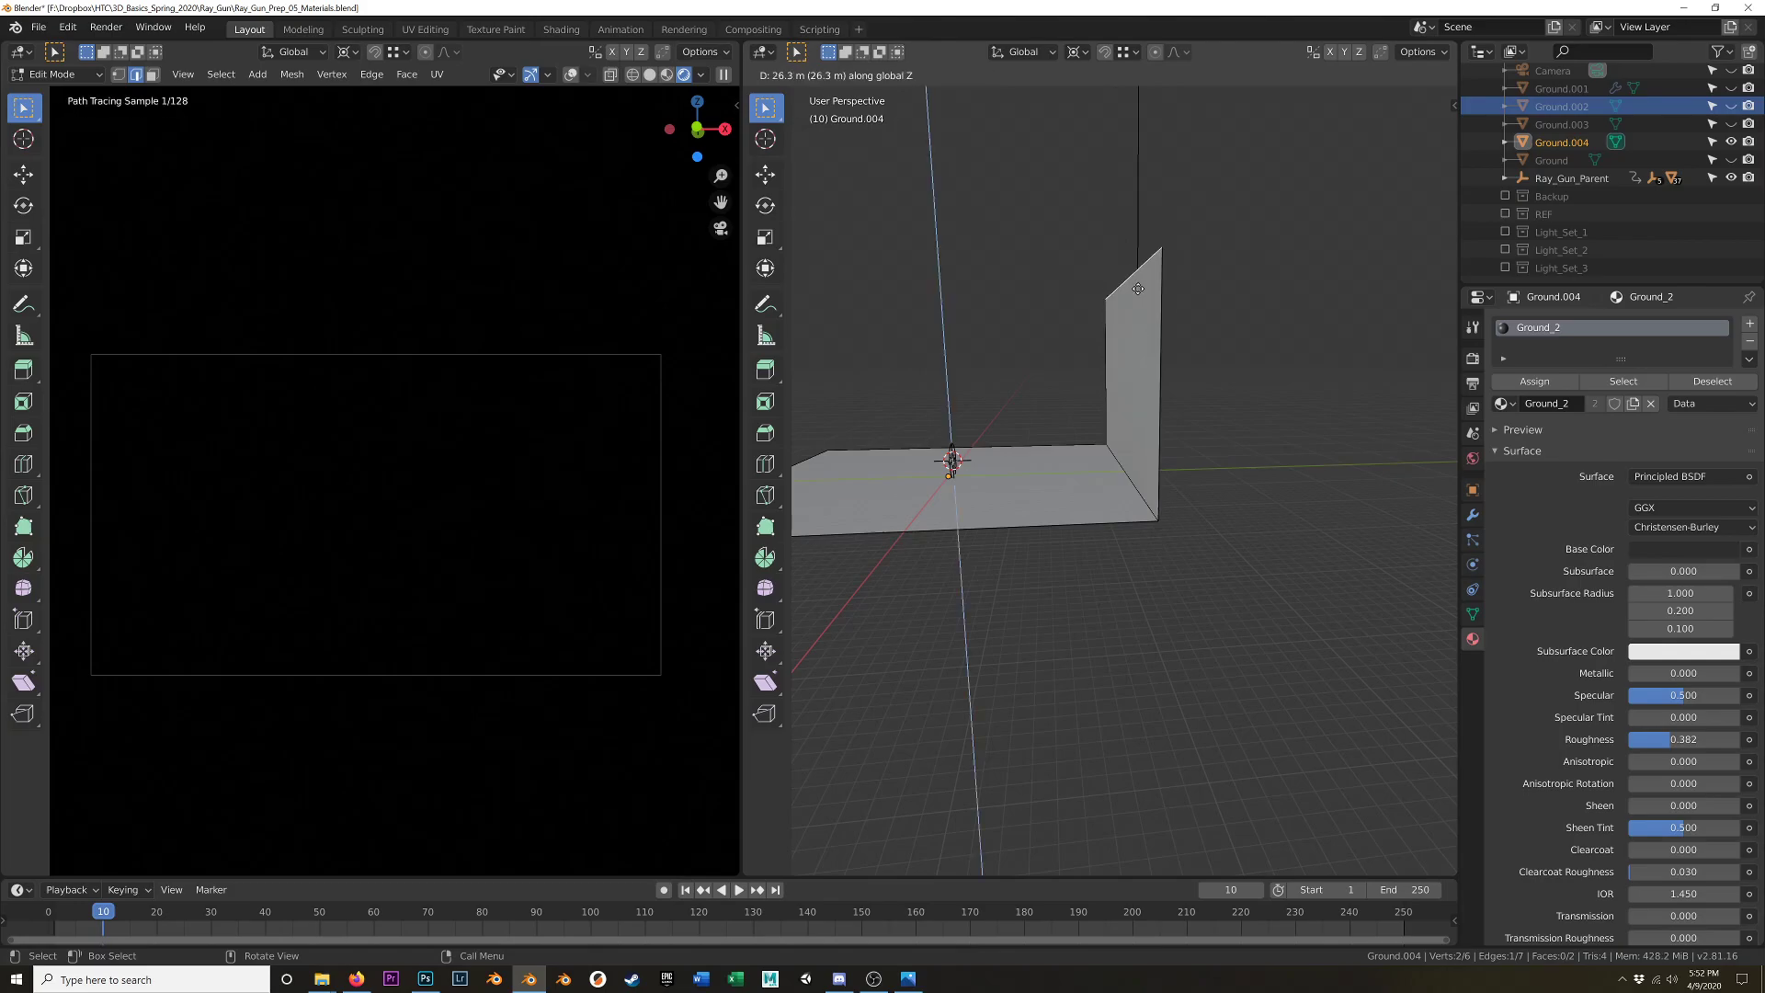
left_click(1136, 246)
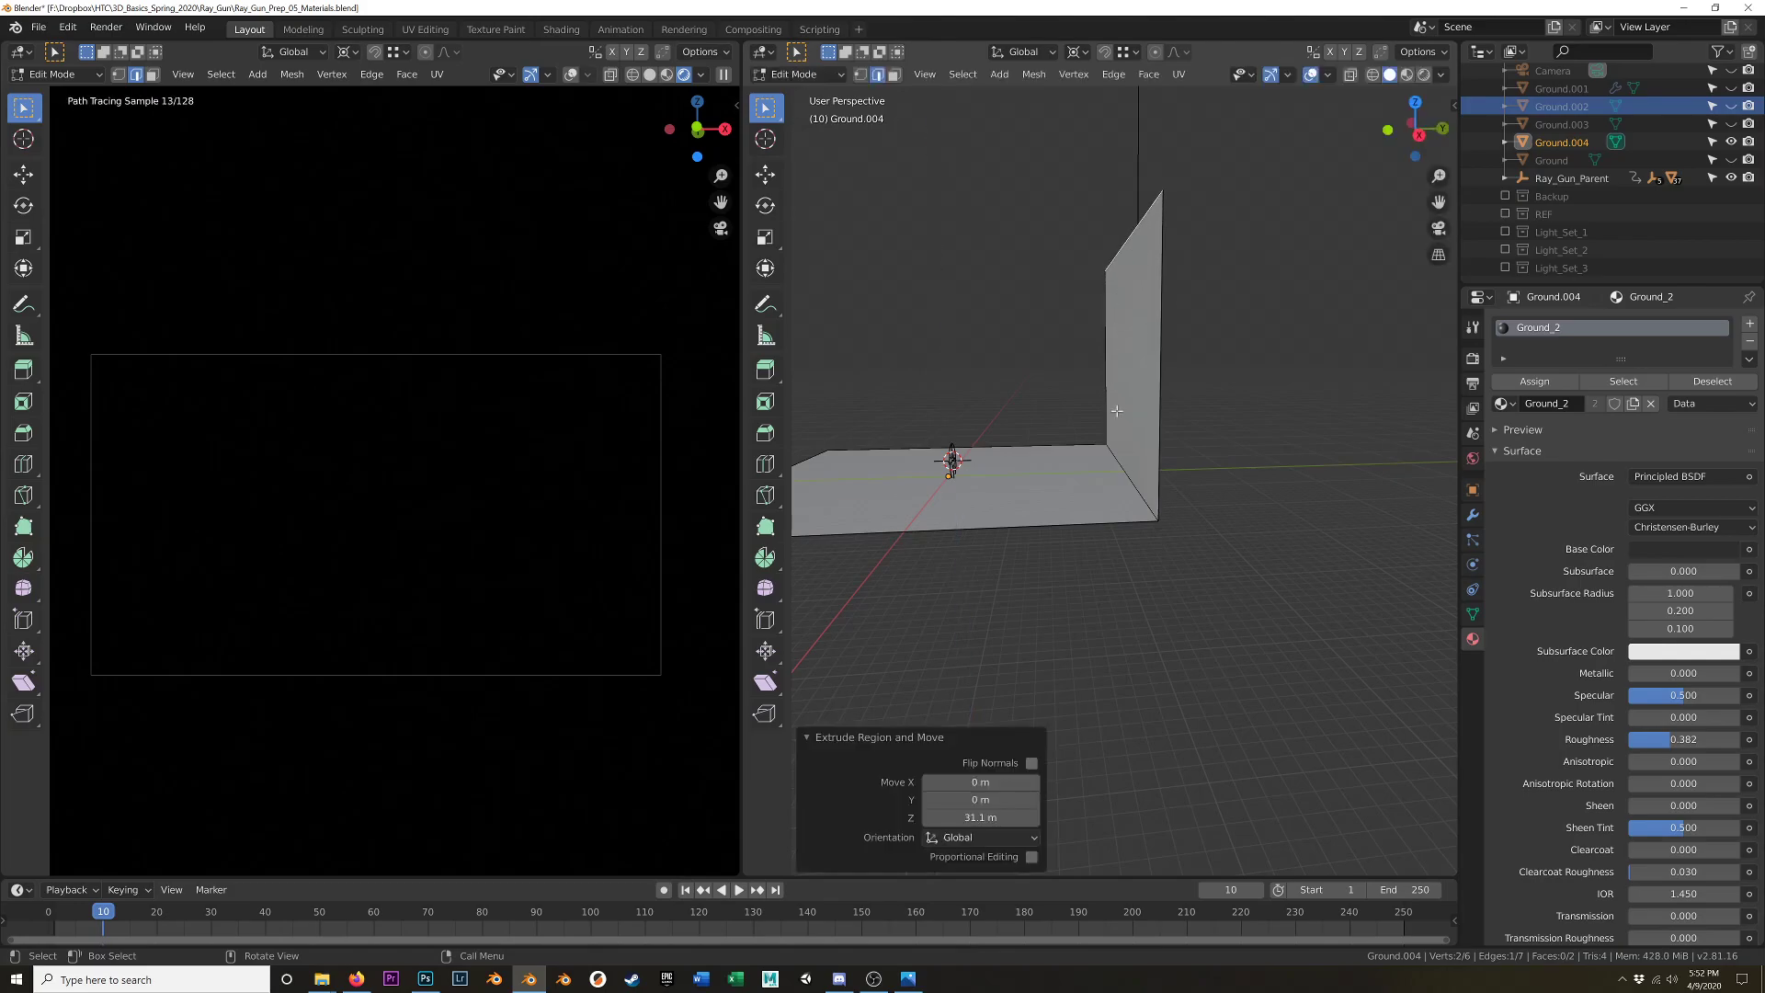
key("Tab")
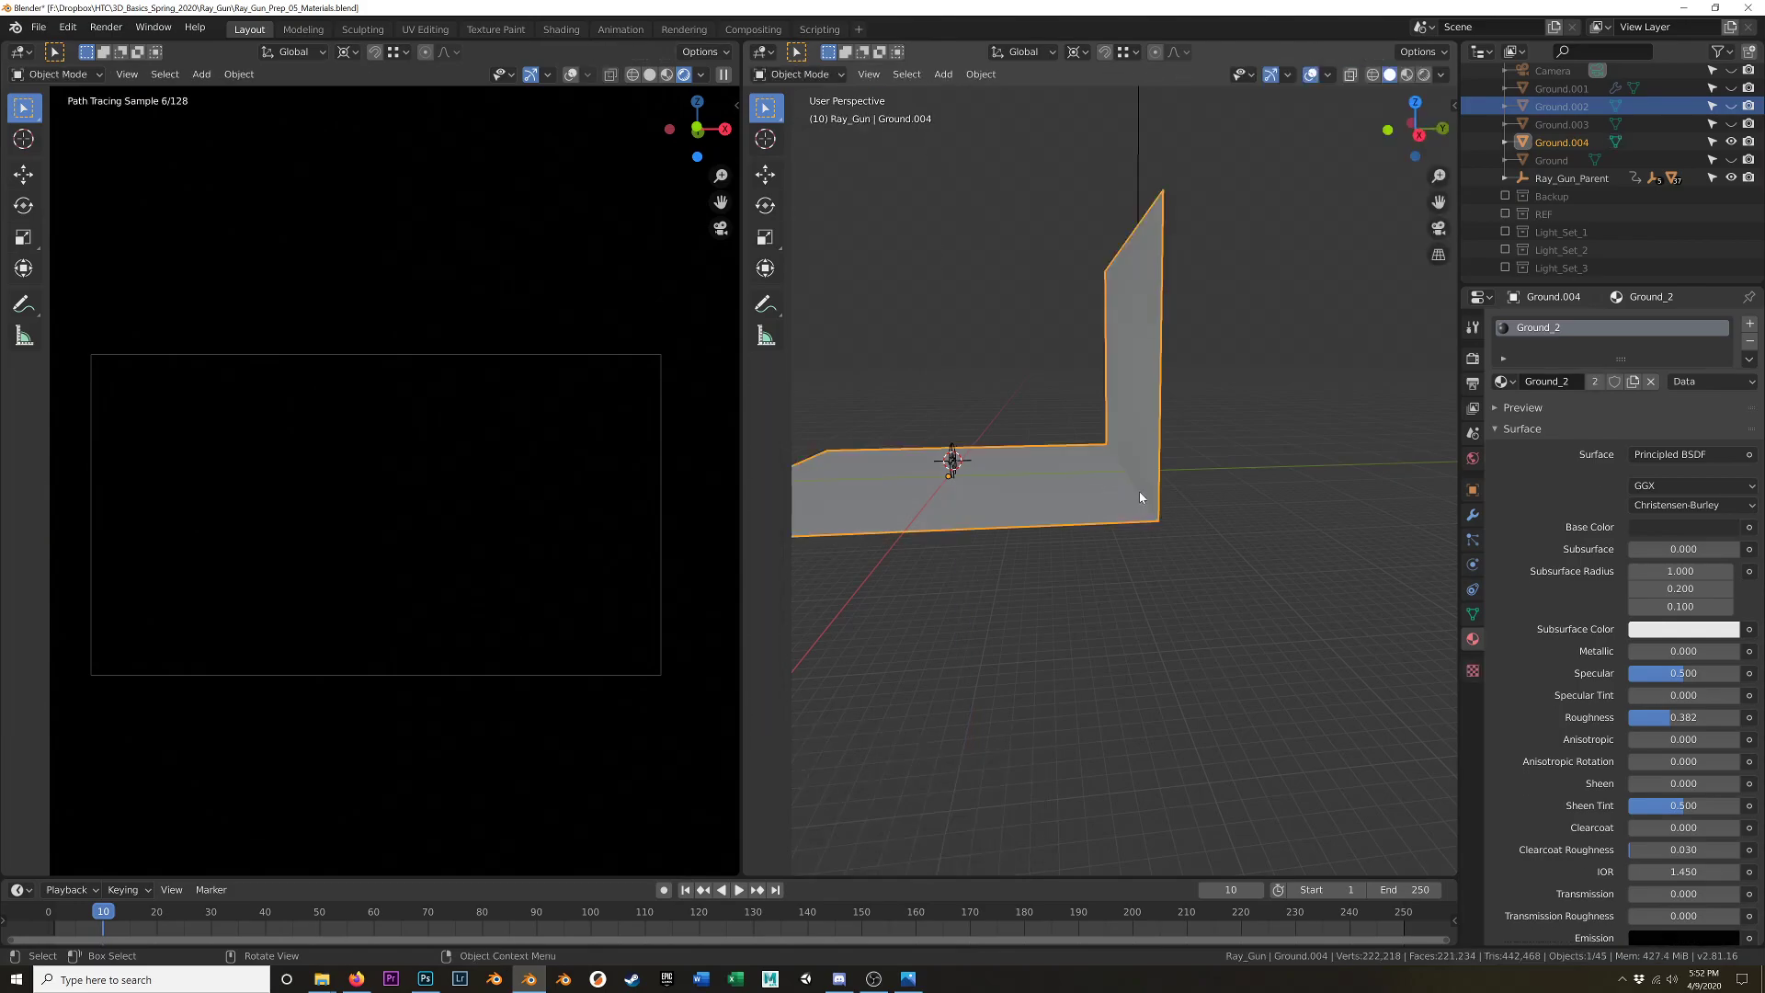
- Shift Ground.004 along Y by about -19.1 m and a further -3.44 m to bring the wall close behind the ray gun
key("g")
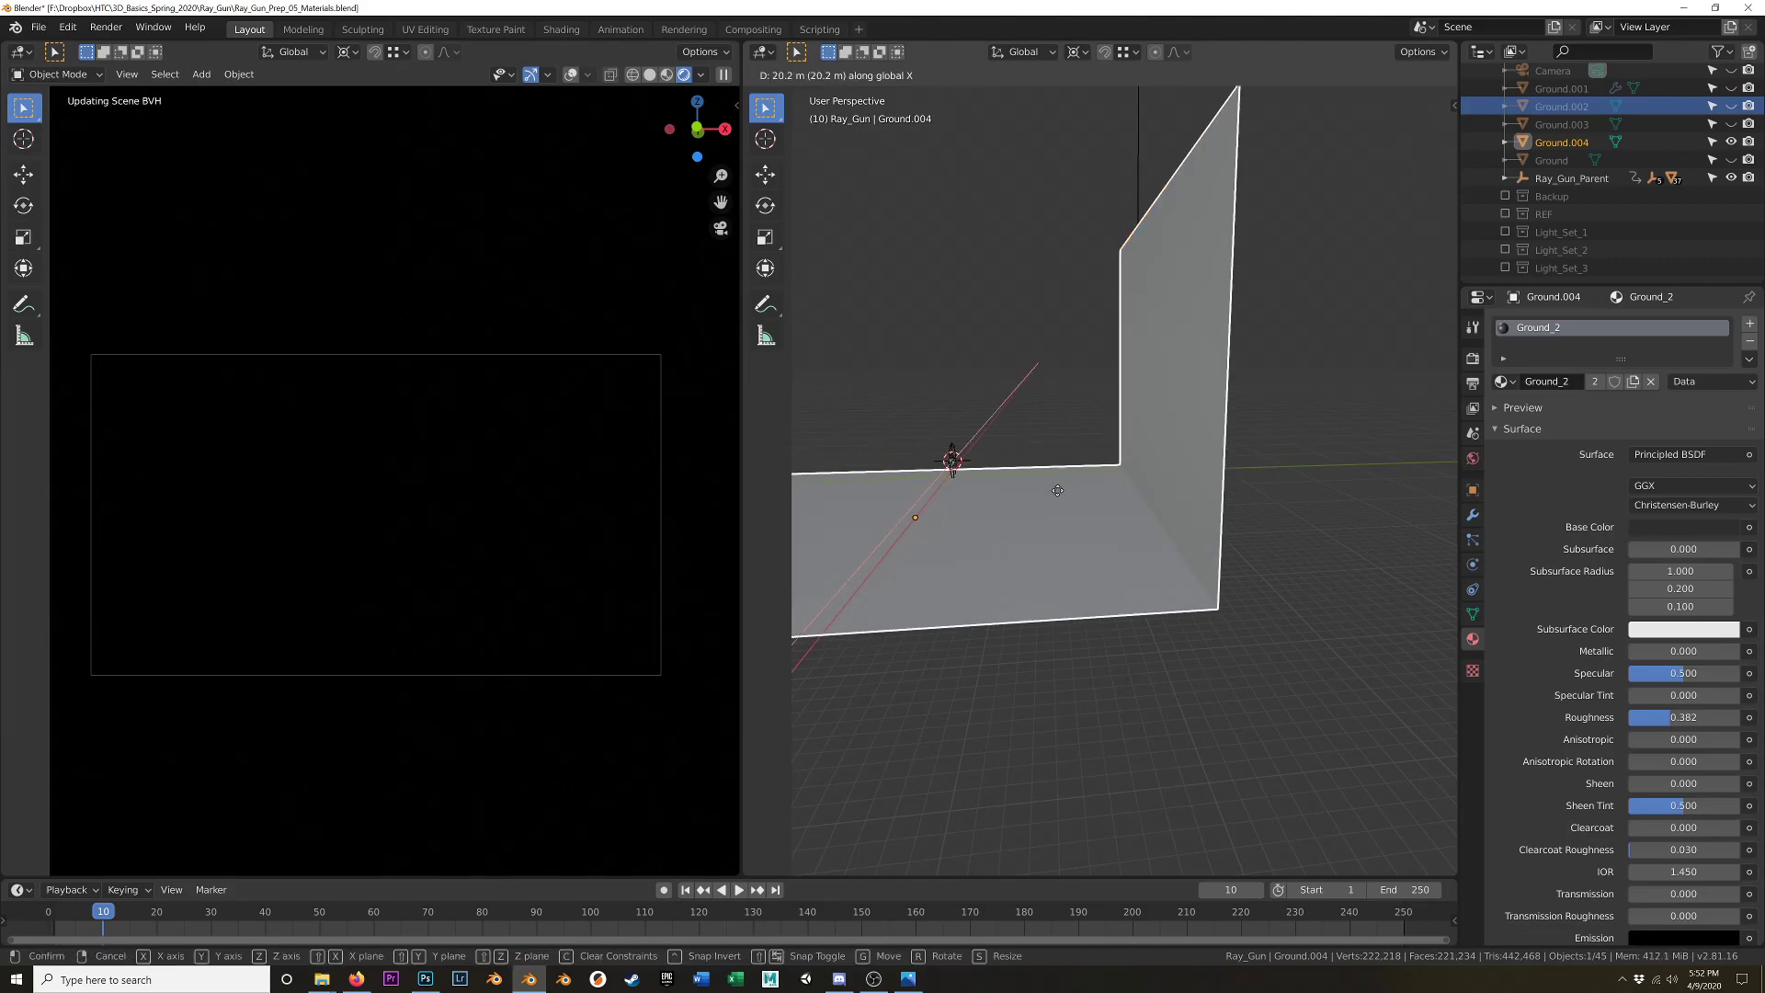
key("y")
left_click(946, 482)
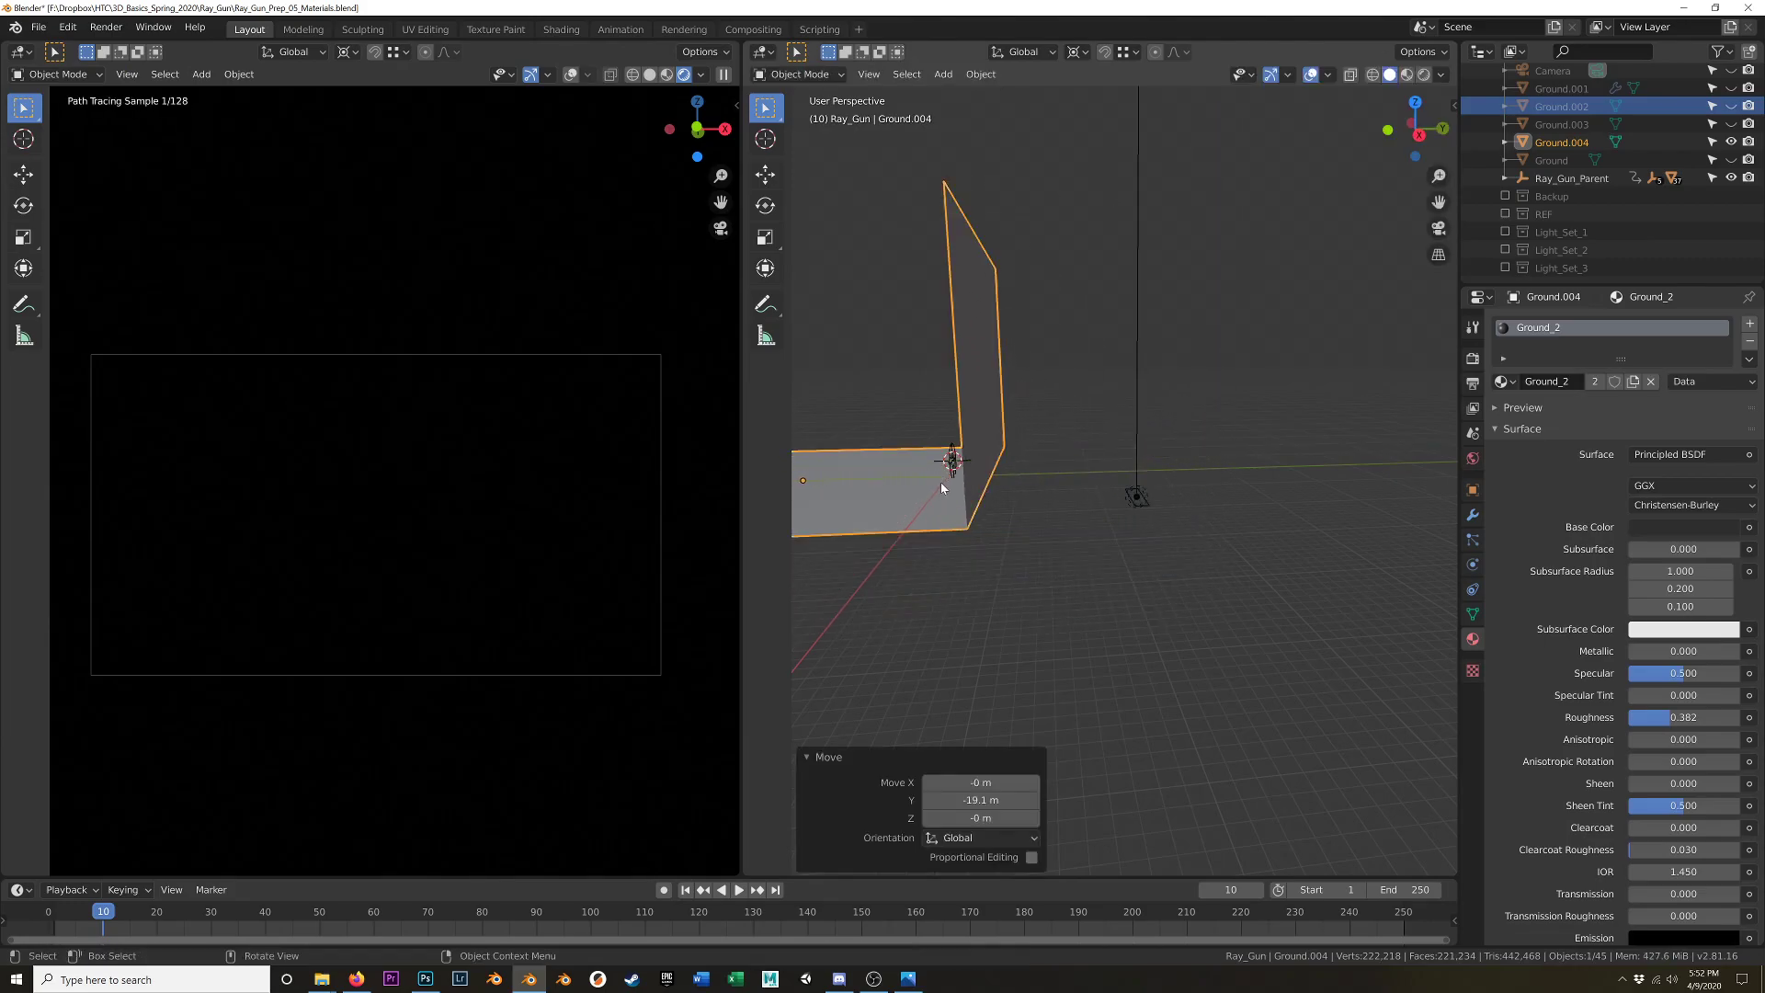
middle_click_drag(947, 482, 1083, 500)
scroll(968, 479, "up", 5)
scroll(1025, 525, "up", 1)
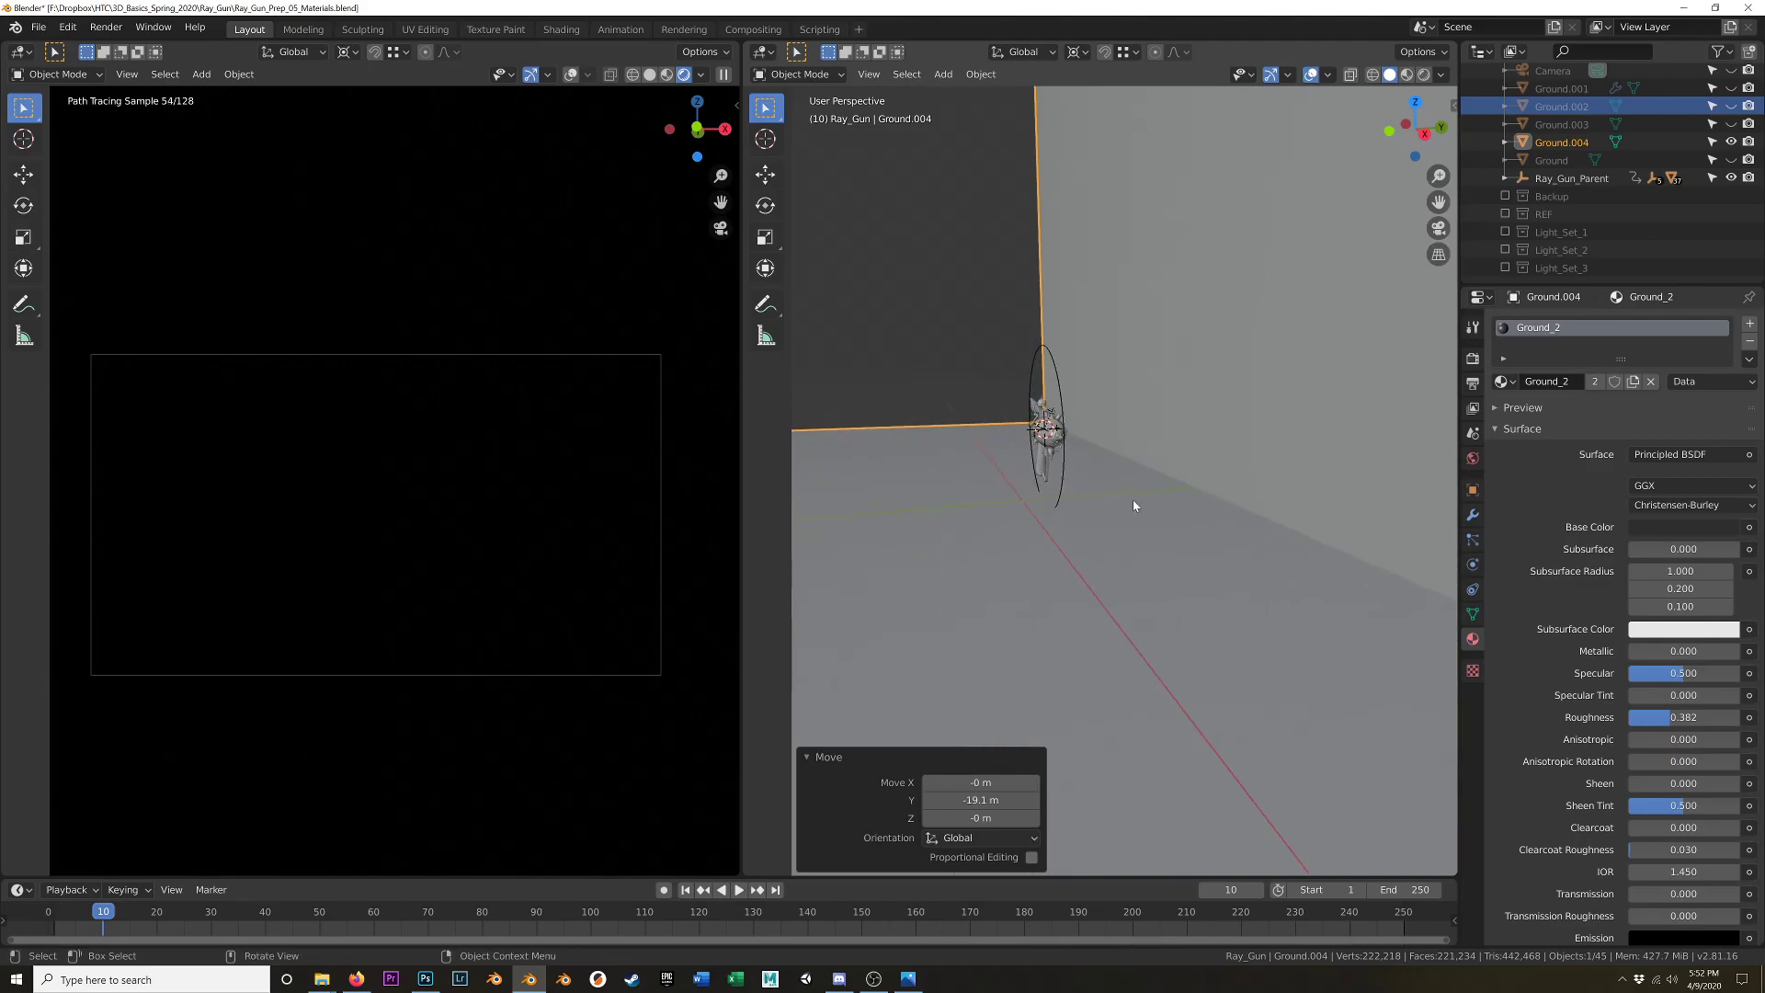
key("g")
key("y")
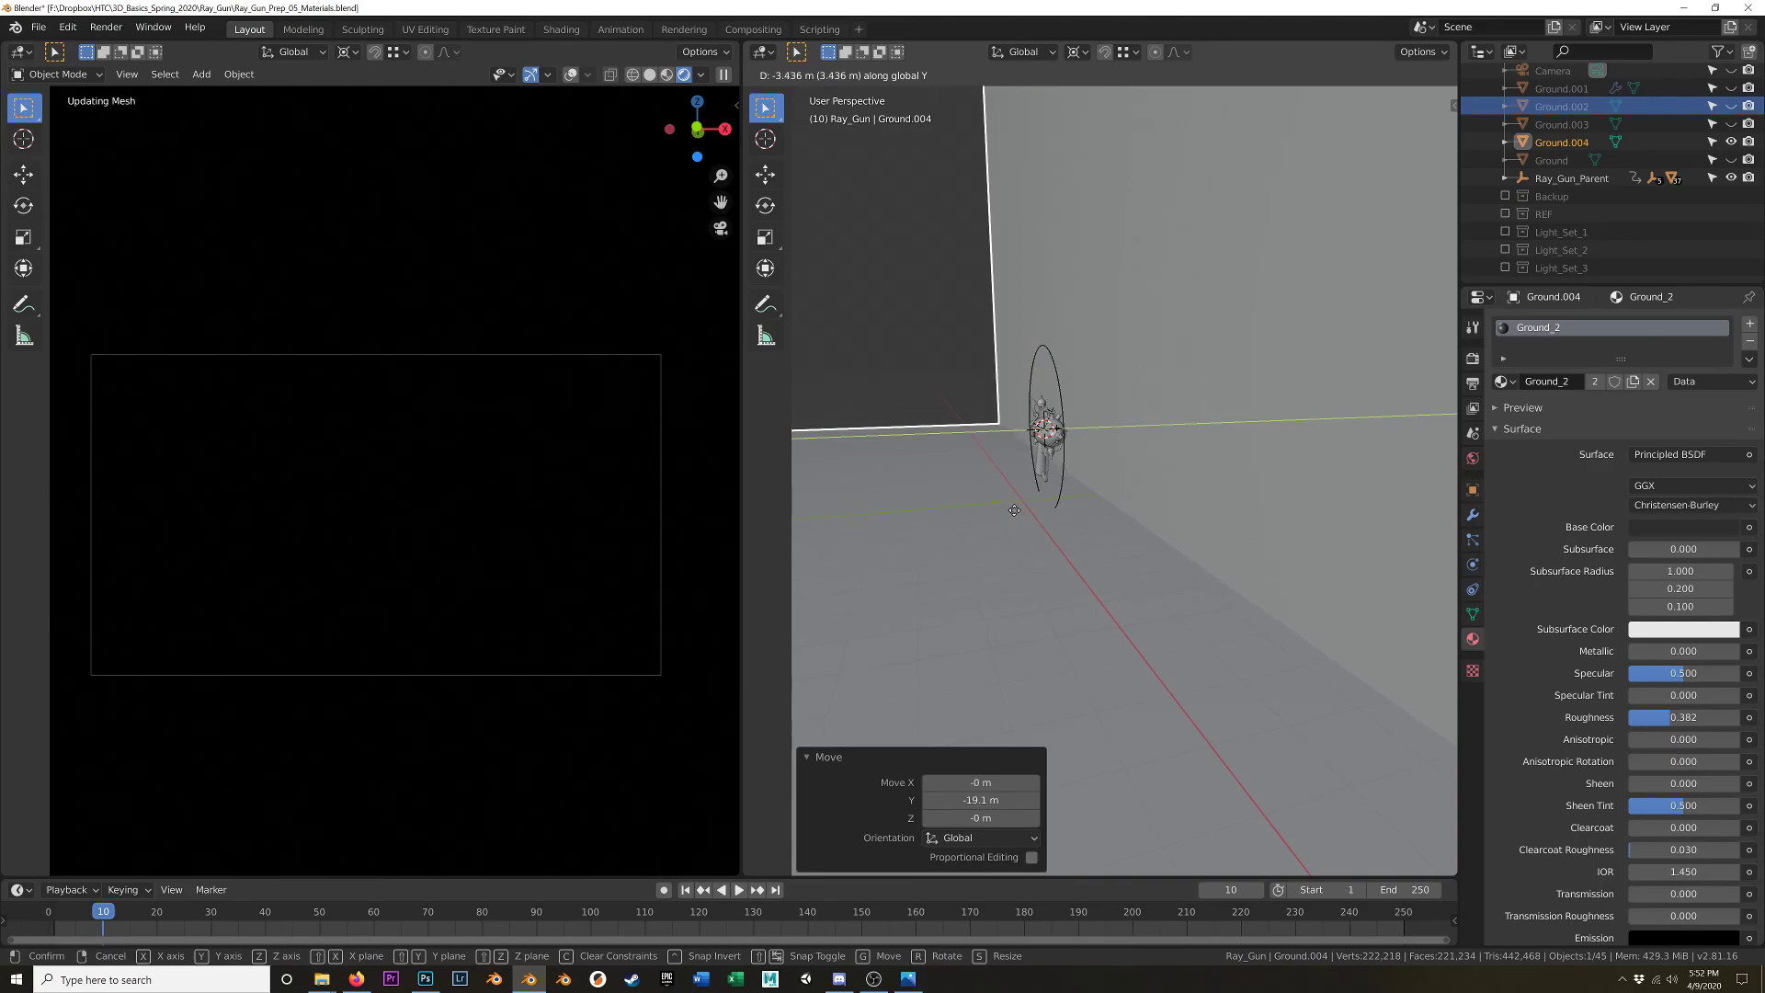
left_click(1013, 512)
- Scale all of Ground.004's geometry down to about half its size in Edit Mode
scroll(1035, 501, "down", 7)
scroll(1037, 501, "up", 1)
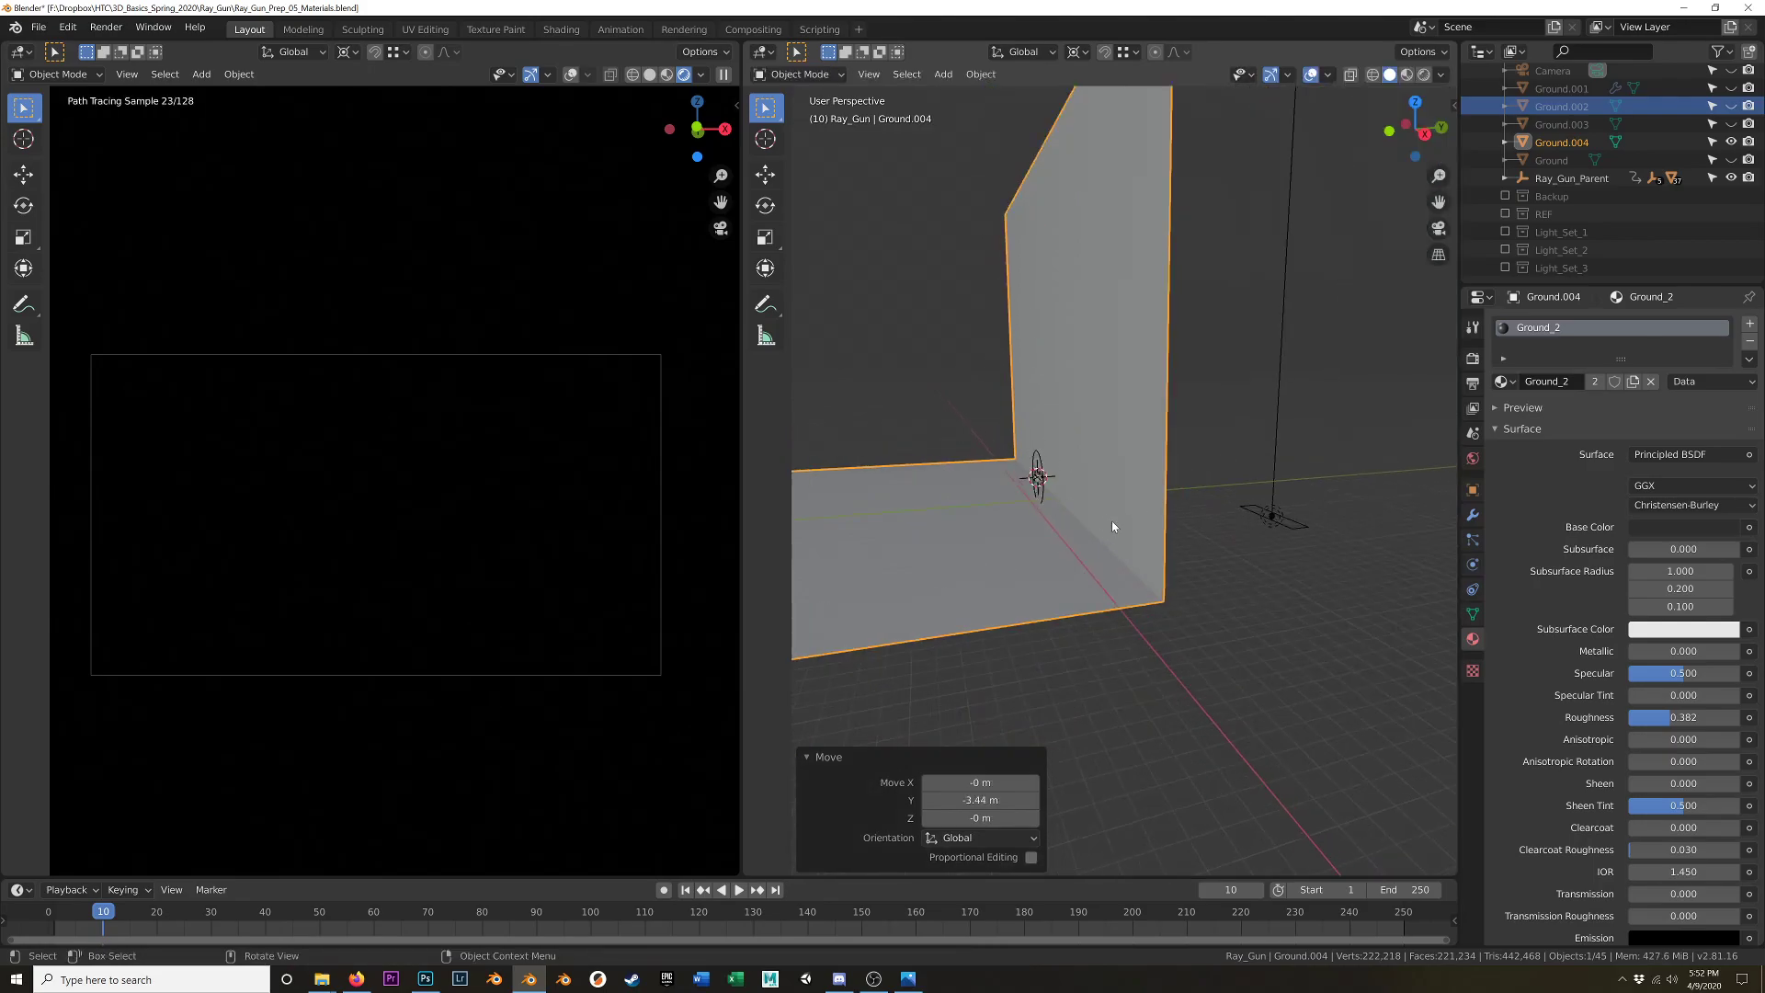
key("Tab")
key("a")
key("s")
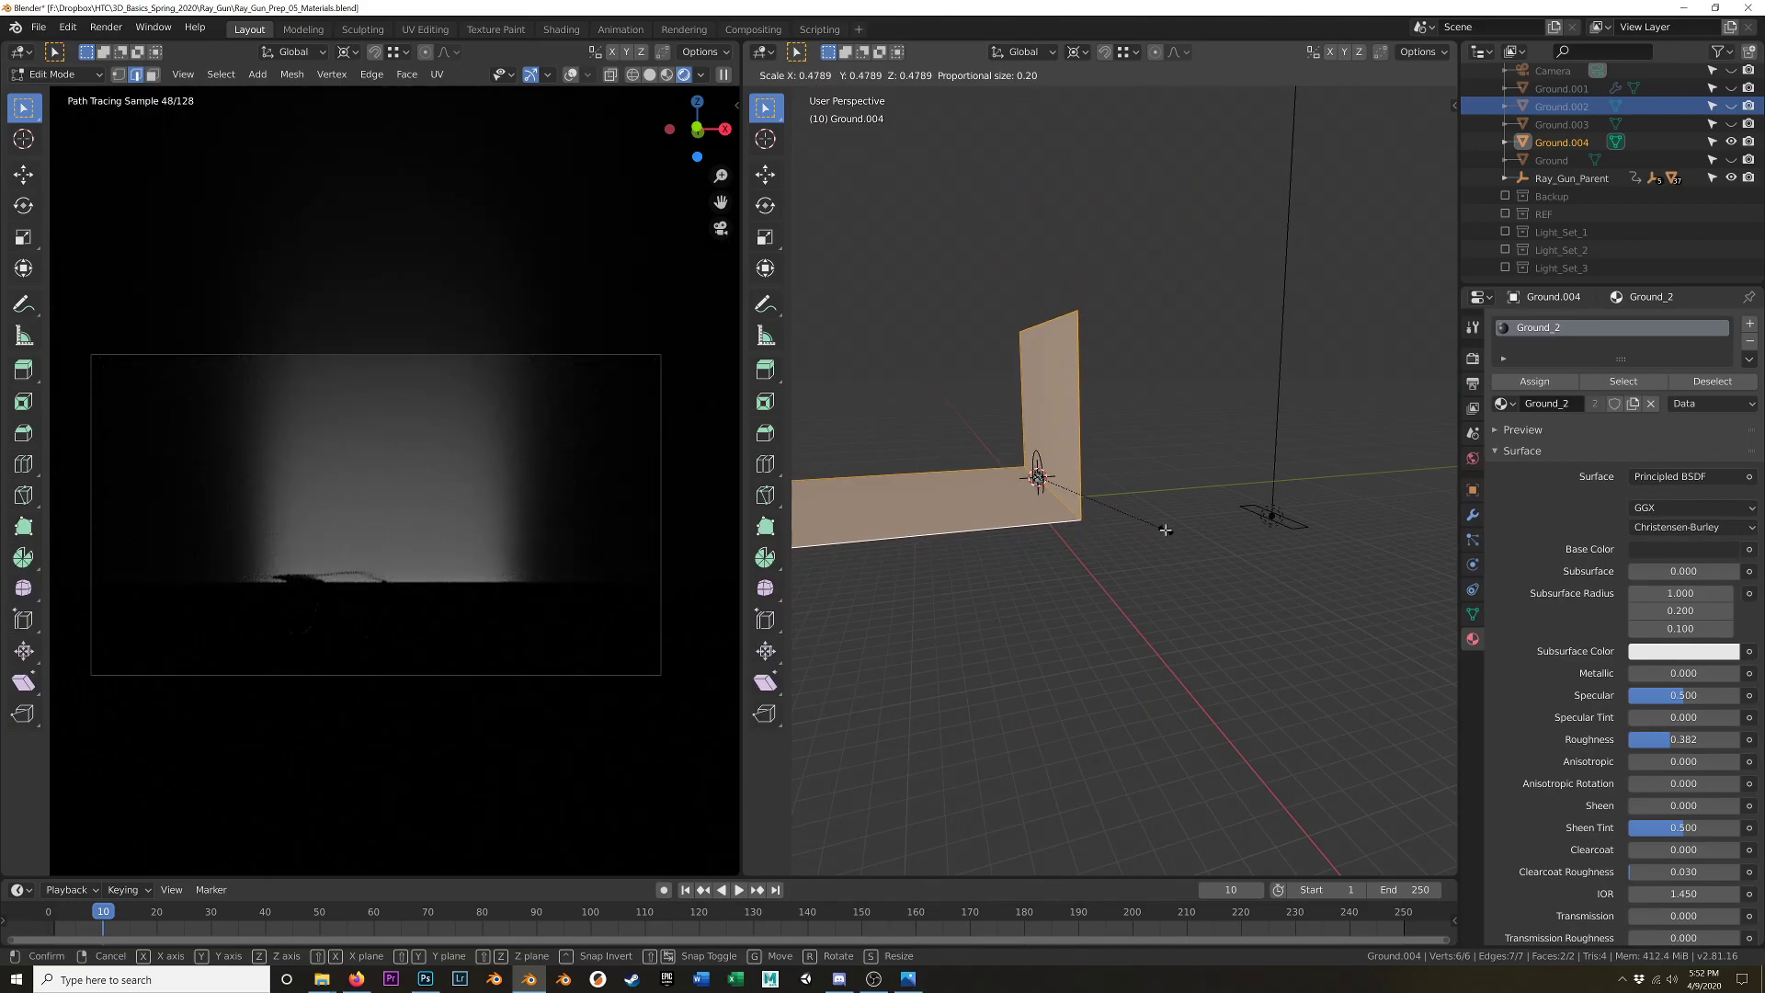
left_click(1037, 477)
key("Tab")
- Move the Area.003 light into the Light_Set_3 collection
left_click(1275, 416)
key("m")
left_click(1229, 410)
- Add three evenly spaced loop cuts running along Ground.004's floor and up its wall, plus crosswise loop cuts
scroll(1086, 477, "up", 4)
middle_click_drag(1086, 475, 1080, 560)
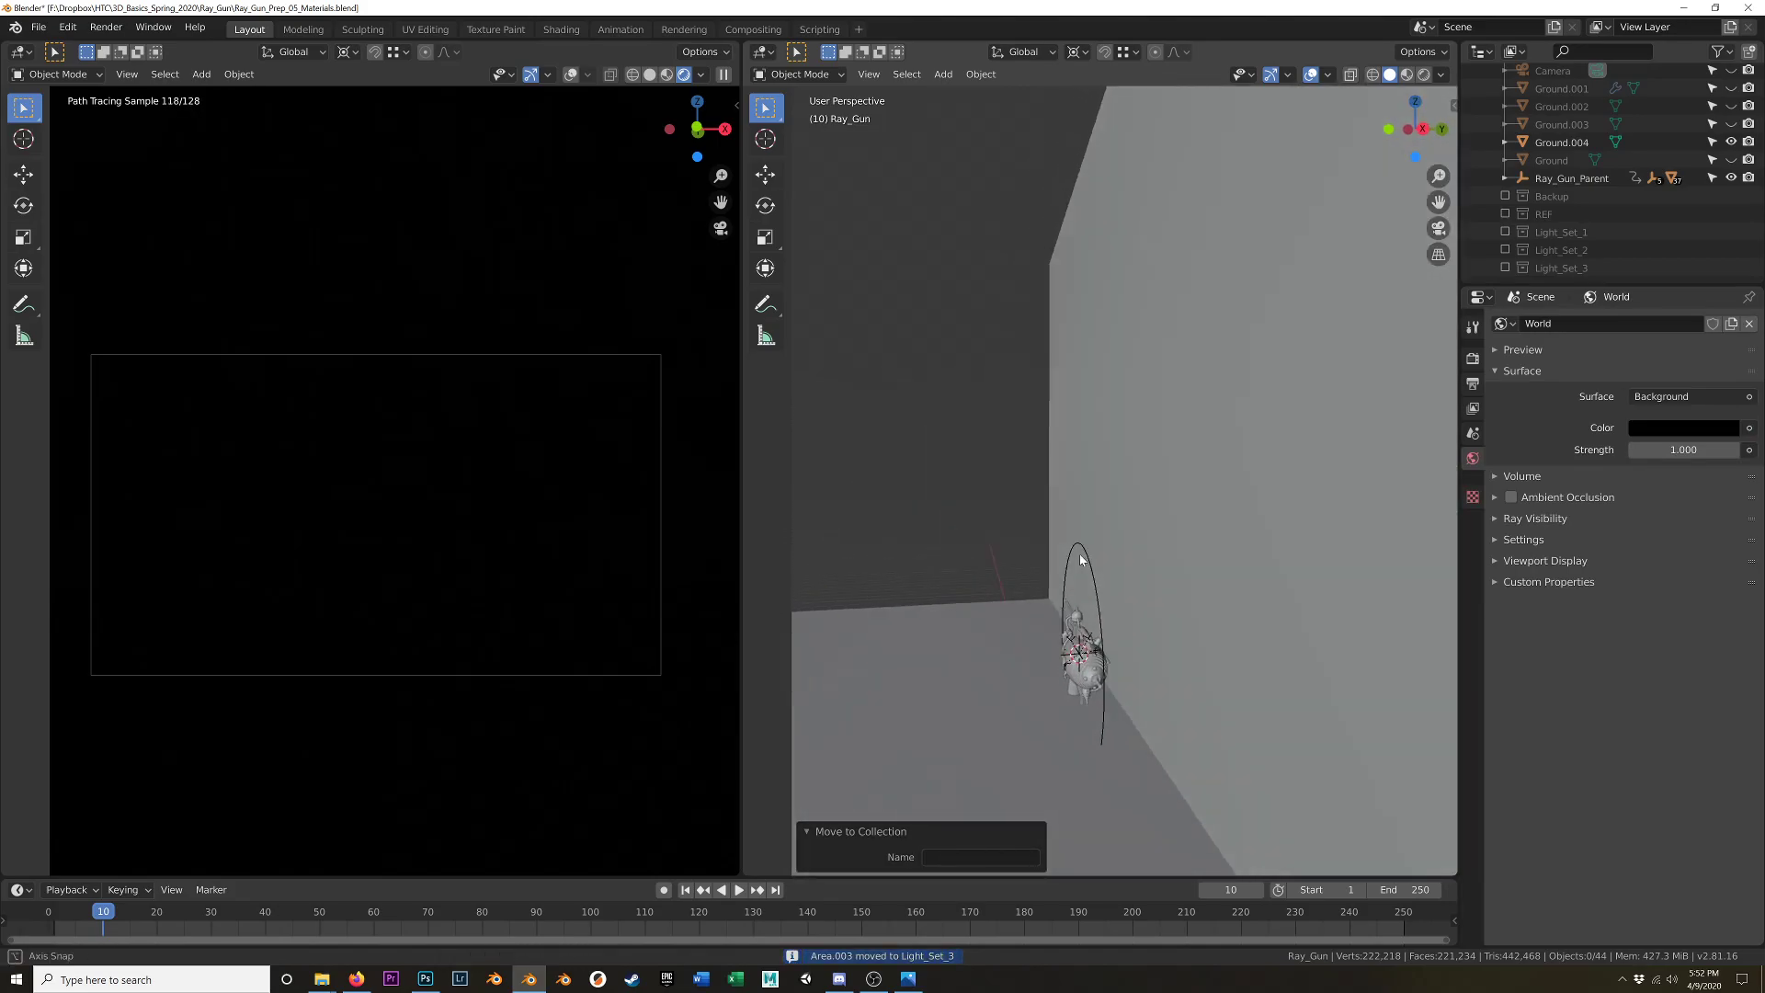
scroll(1143, 665, "down", 5)
left_click(1175, 617)
key("Tab")
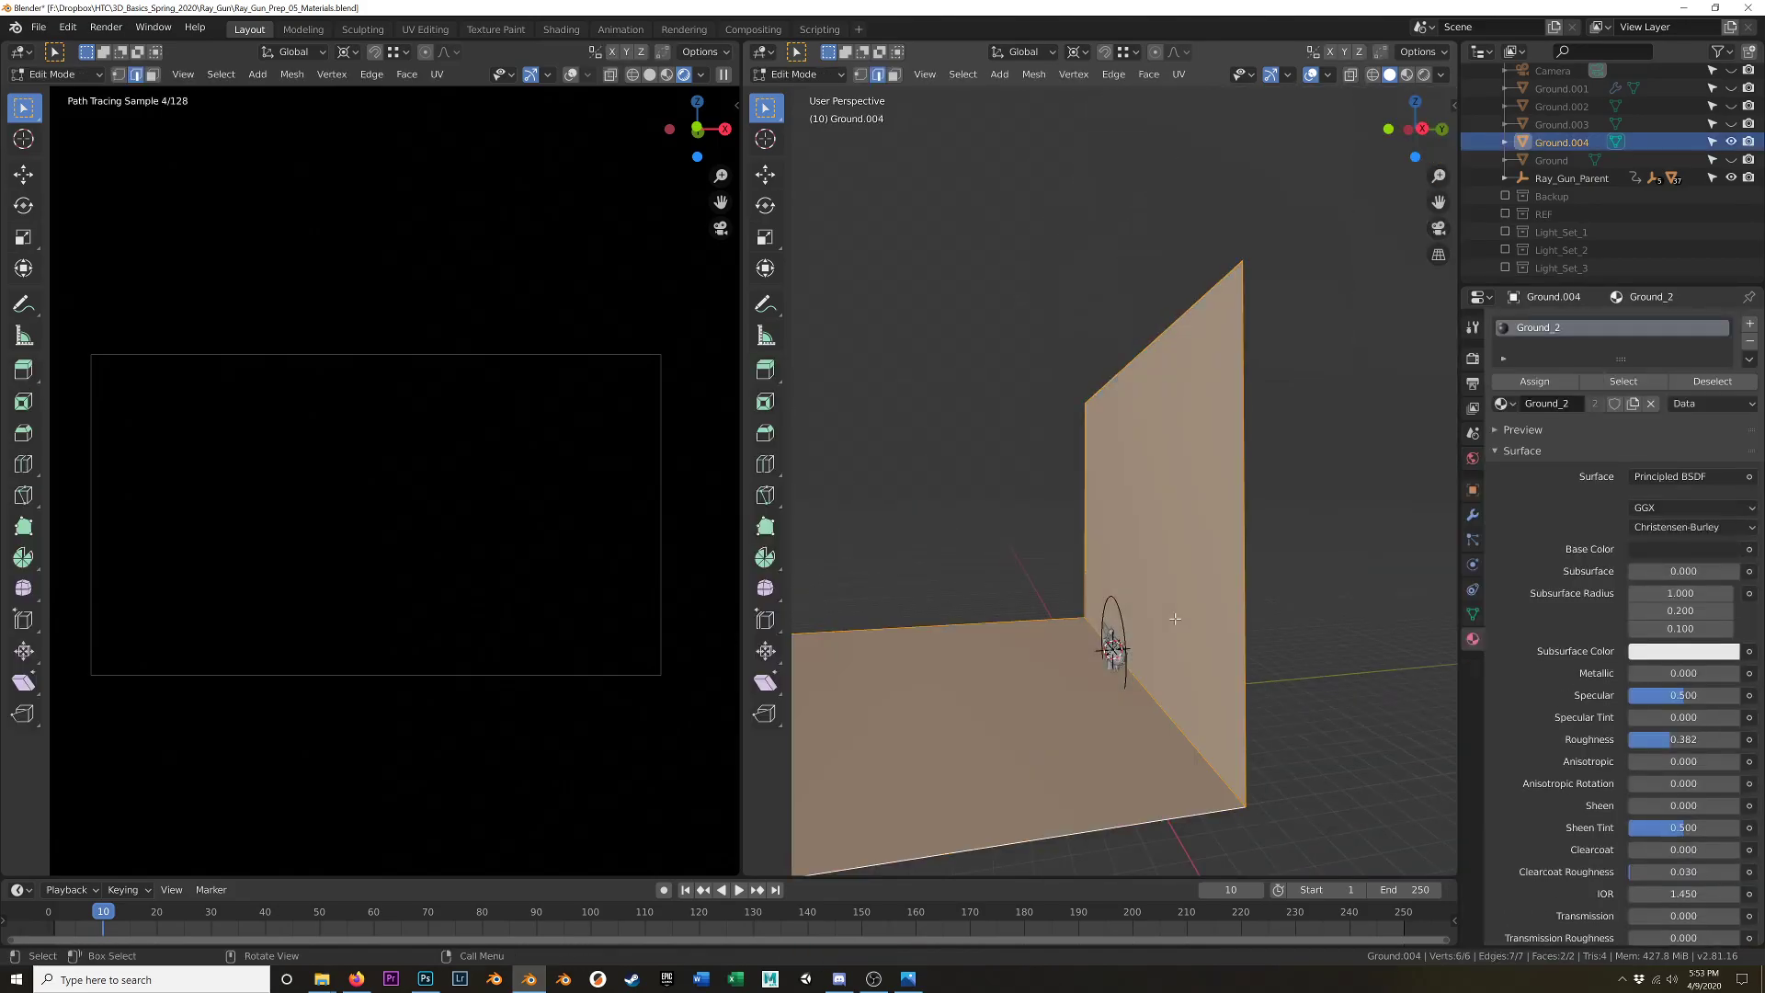
key("ctrl+r")
scroll(1155, 371, "up", 2)
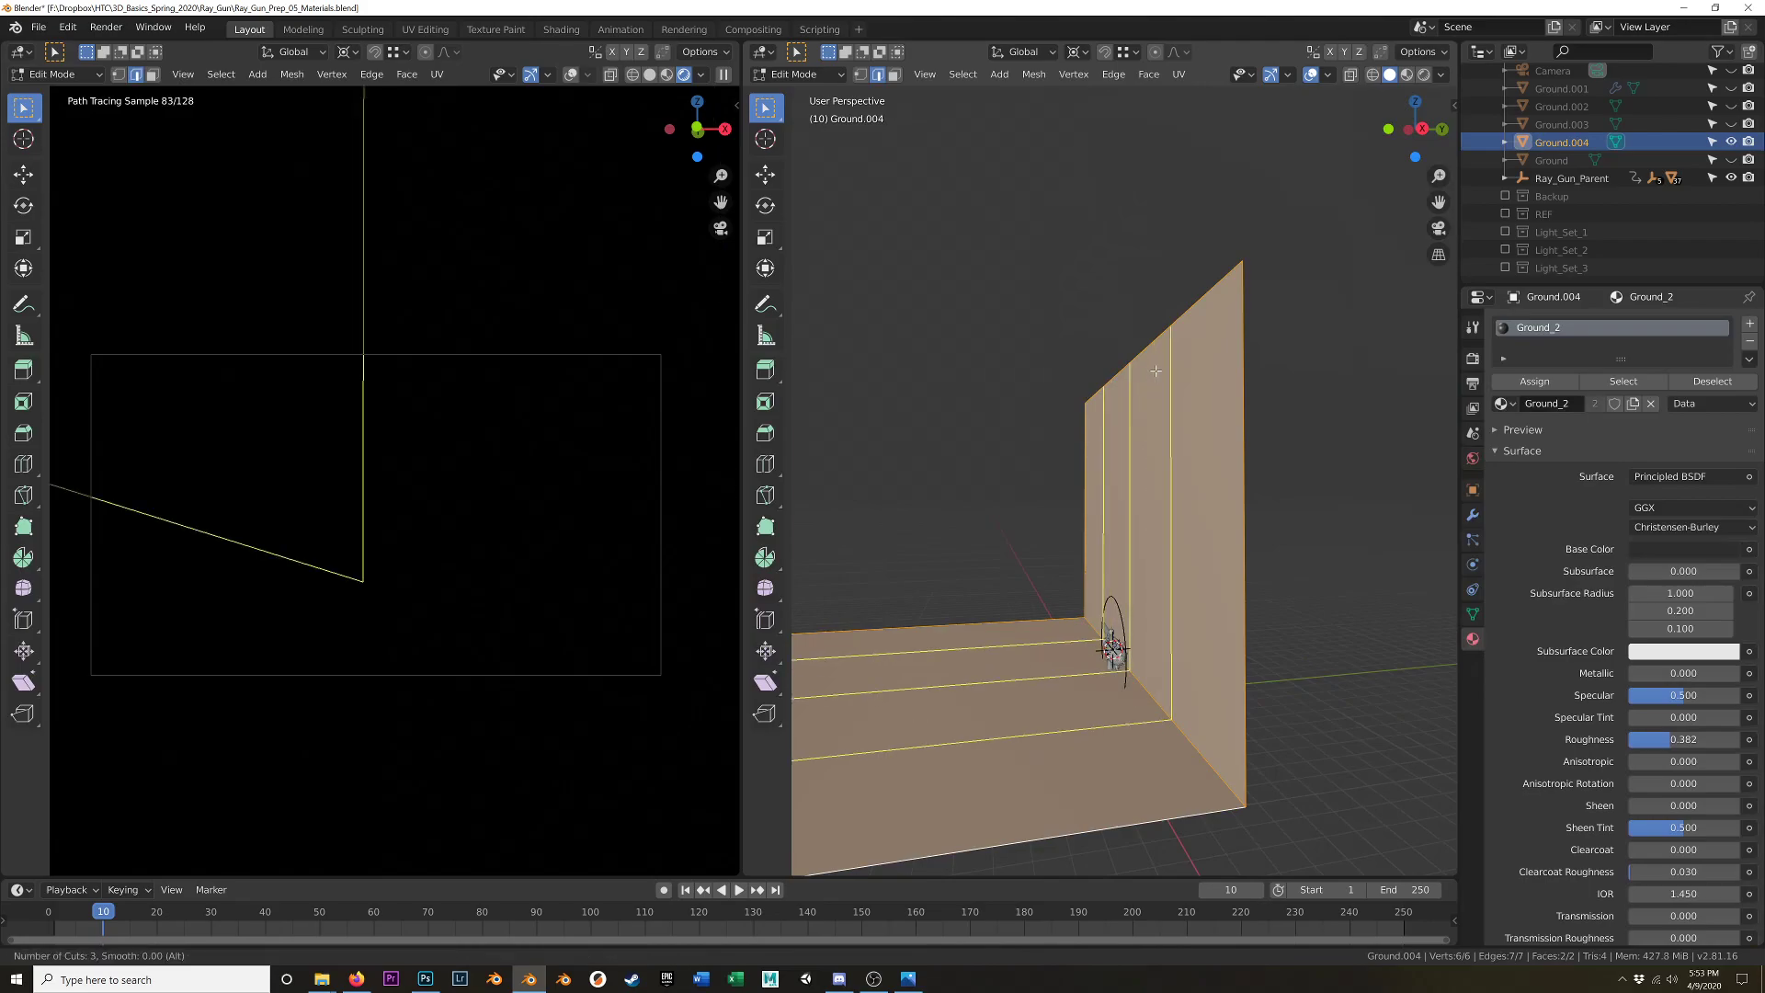
left_click(1155, 370)
right_click(1155, 371)
key("ctrl+r")
left_click(1064, 687)
right_click(1063, 686)
key("Tab")
- Set the current frame to 20 on the timeline
middle_click_drag(1064, 687, 1121, 720)
scroll(1071, 708, "up", 4)
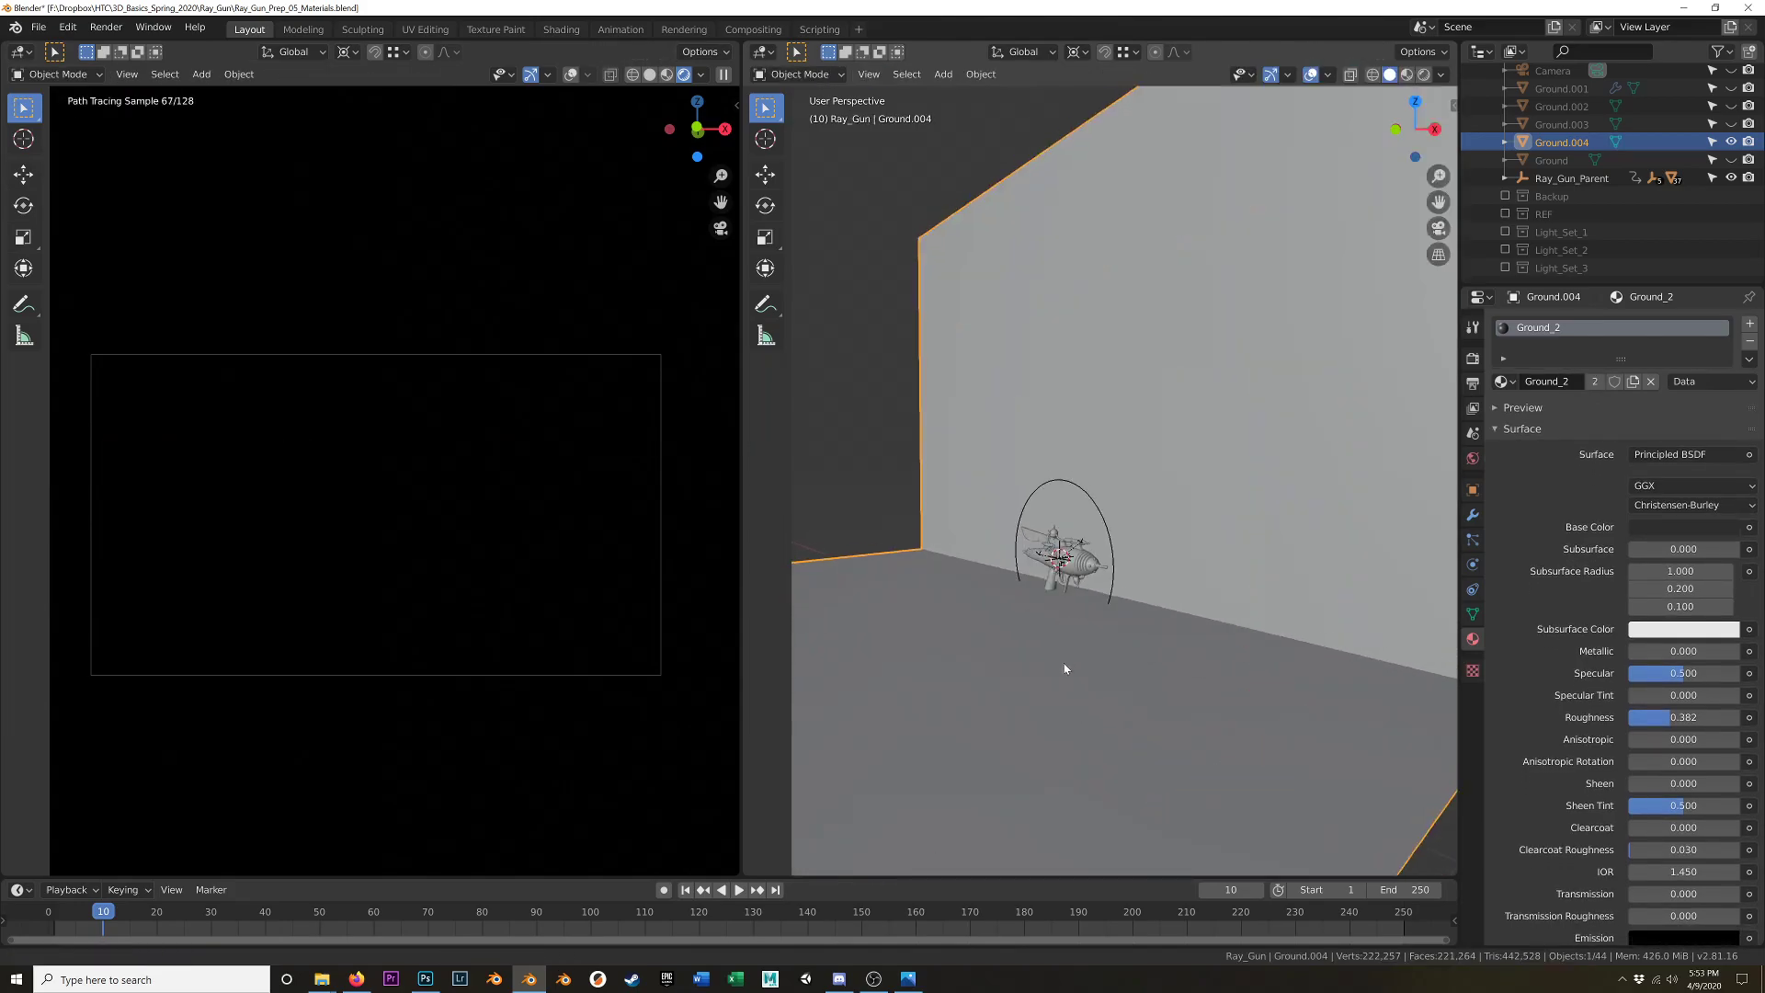
middle_click_drag(1065, 666, 1064, 732)
scroll(1066, 712, "up", 2)
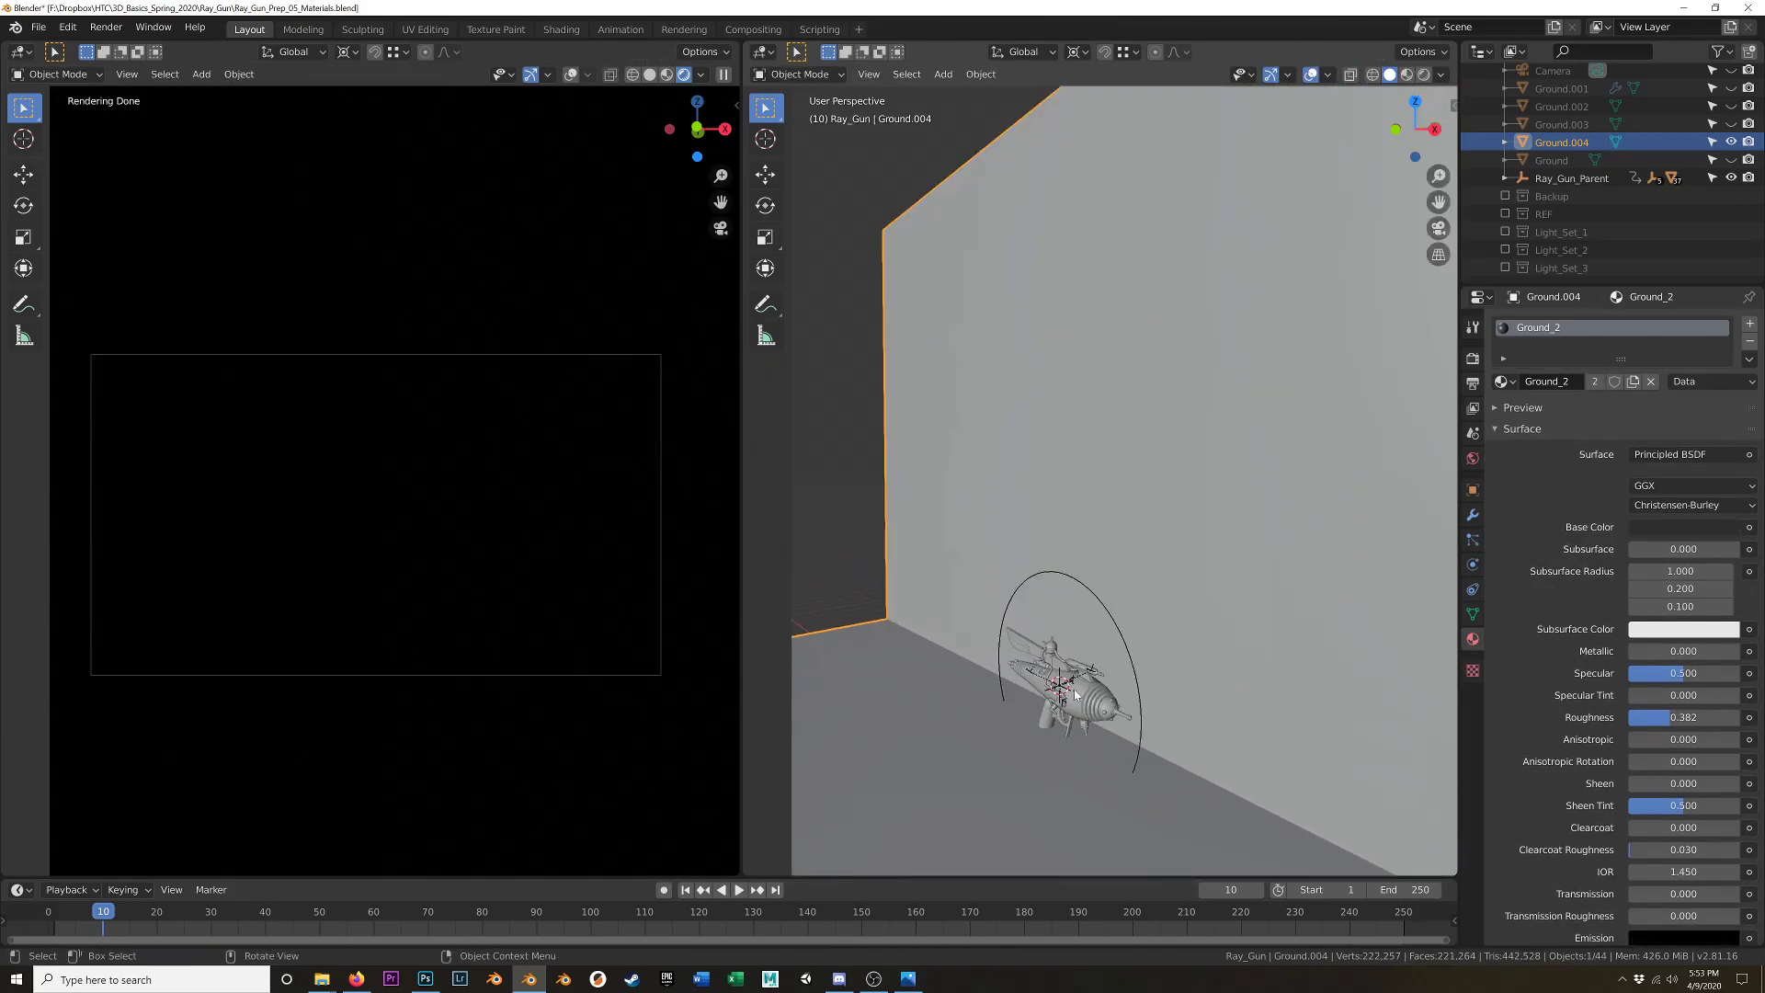
middle_click_drag(1046, 739, 1083, 706)
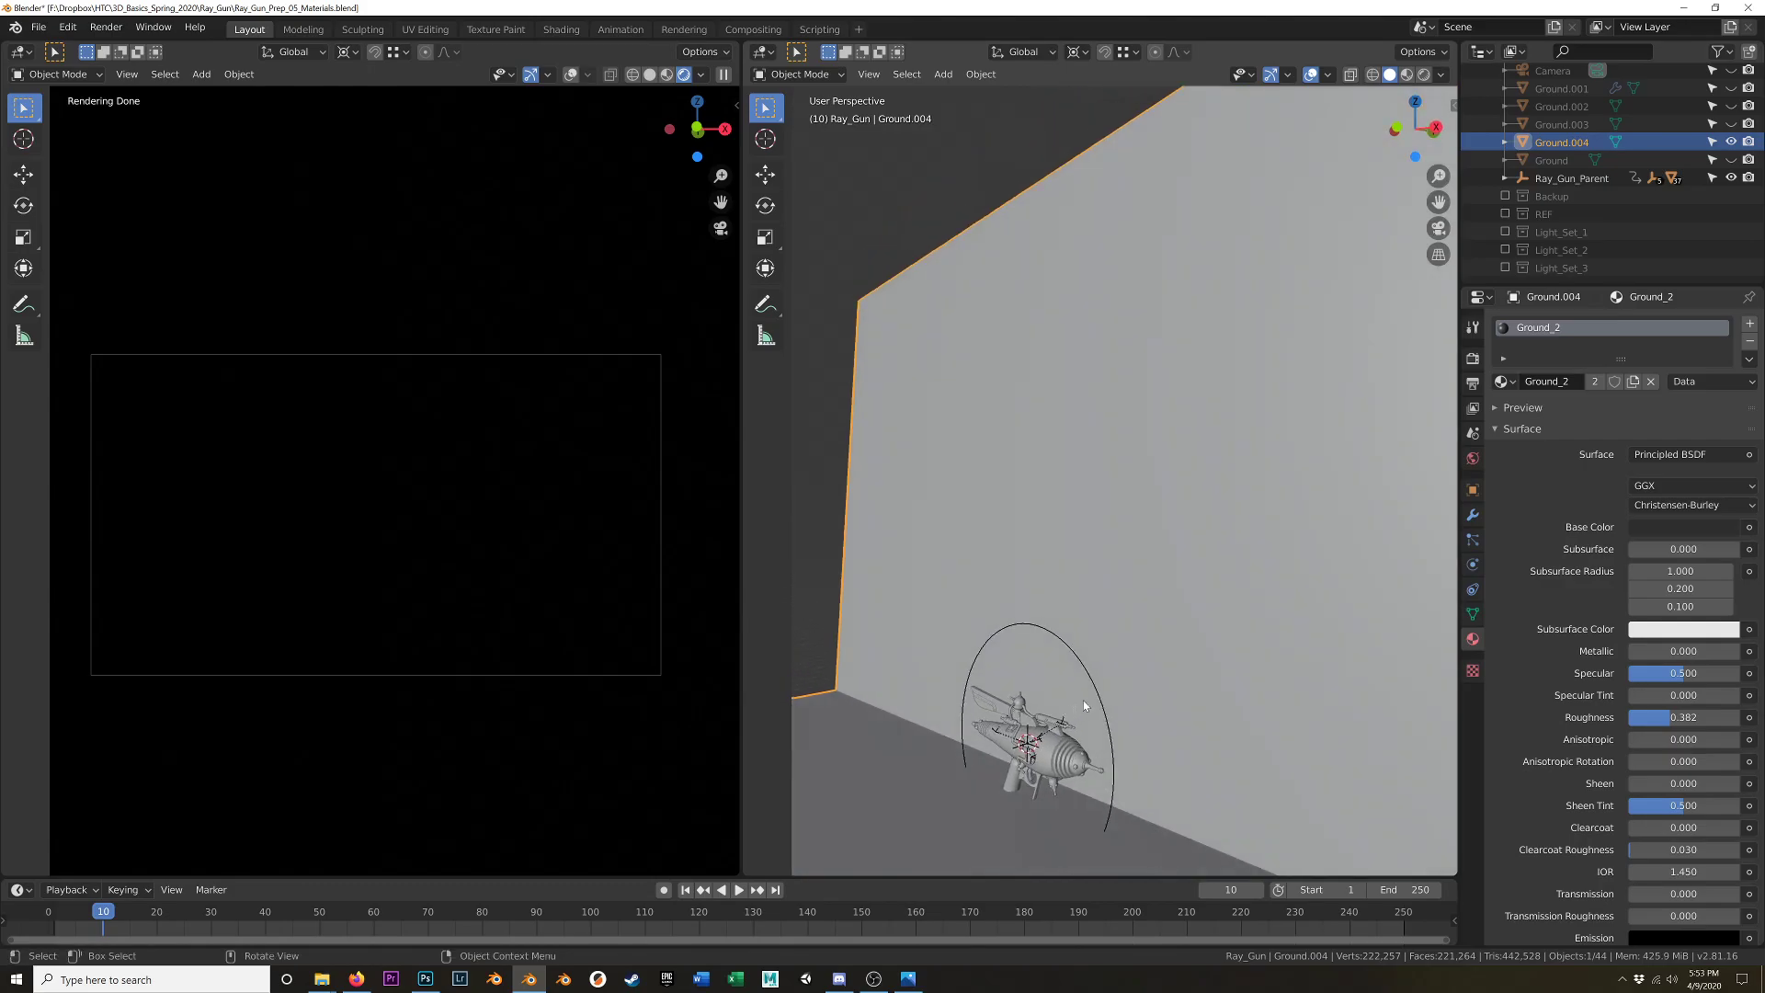
left_click(160, 911)
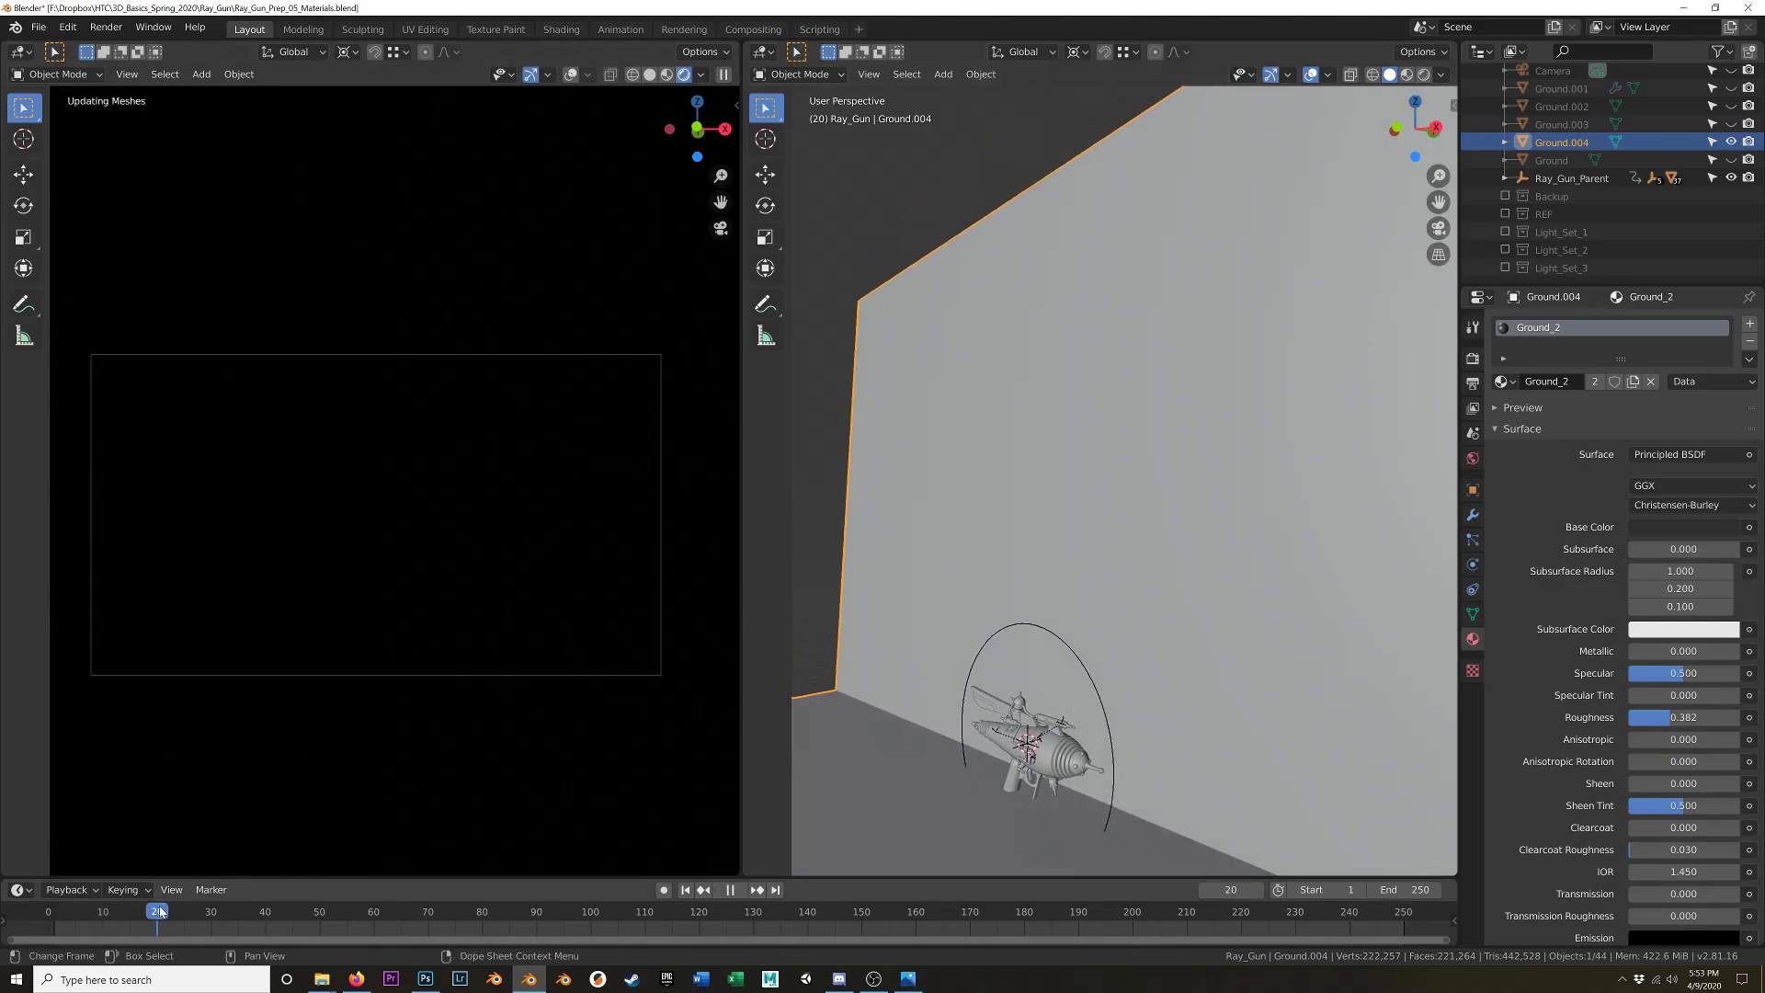
key("space")
- Rotate Ray_Gun_Parent about 35.7° in the front view so the muzzle points down toward the floor
left_click(1105, 725)
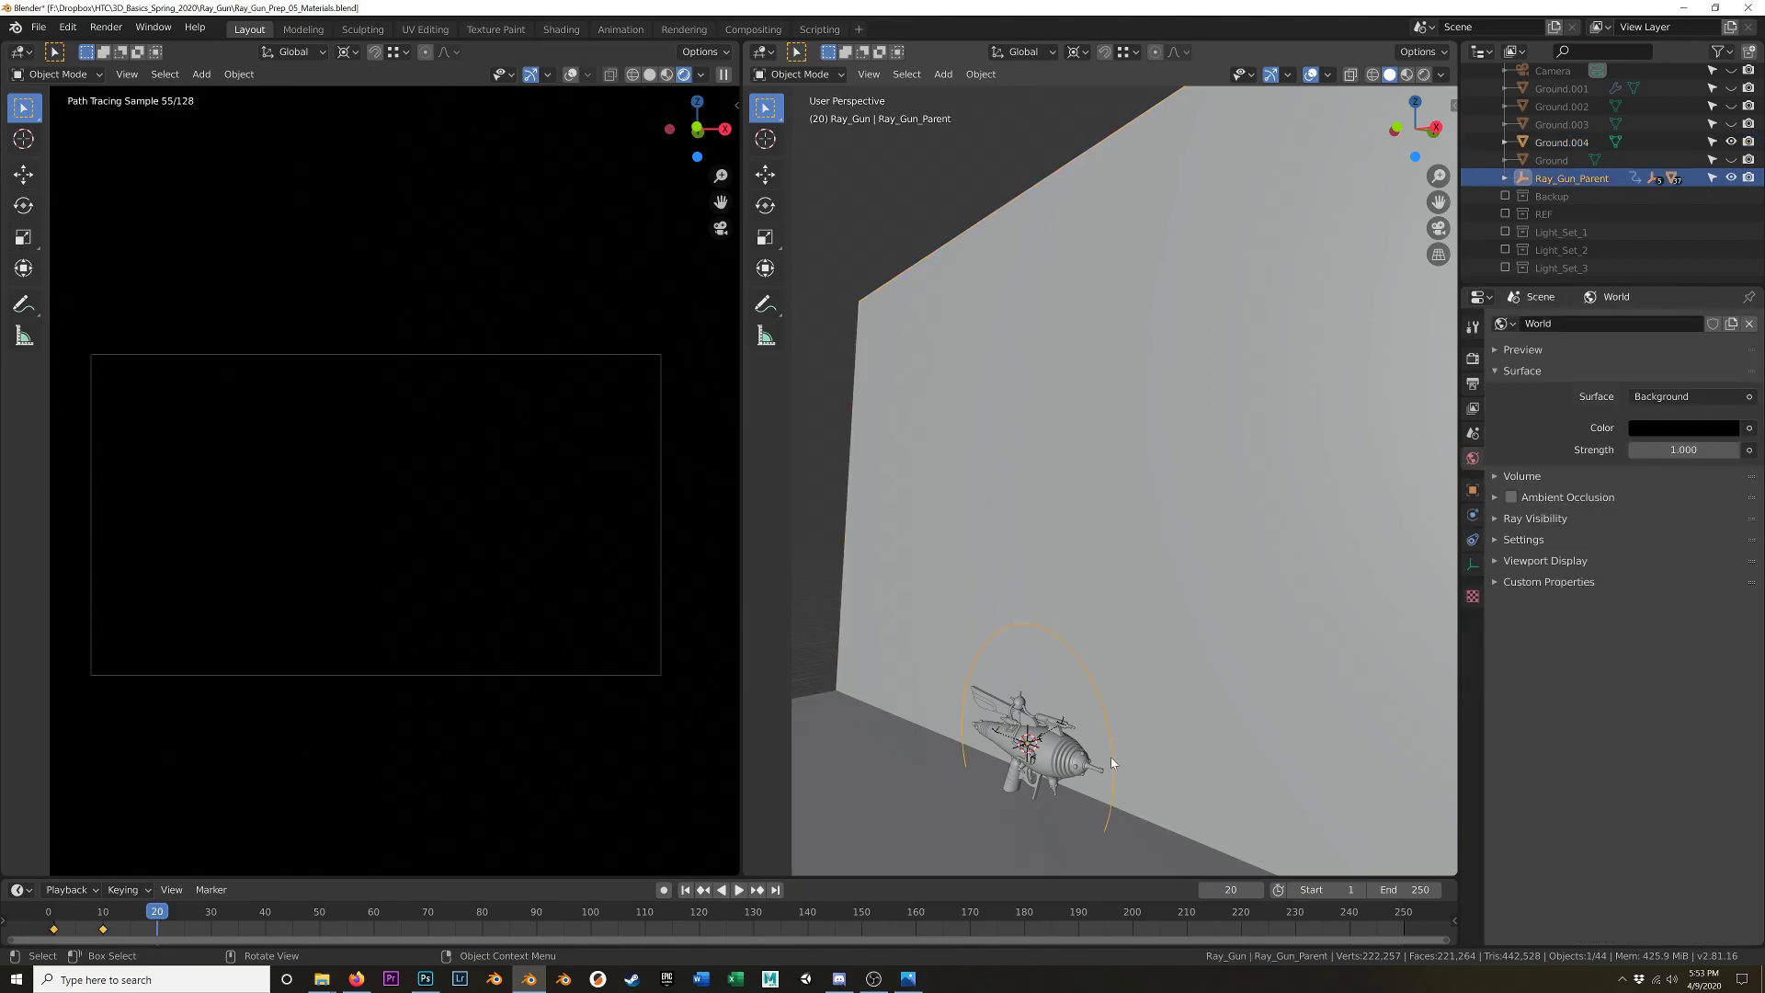
key("KP_Decimal")
middle_click_drag(1147, 693, 1252, 672)
key("KP_1")
scroll(1195, 653, "up", 8)
middle_click_drag(1147, 635, 1158, 649, "shift")
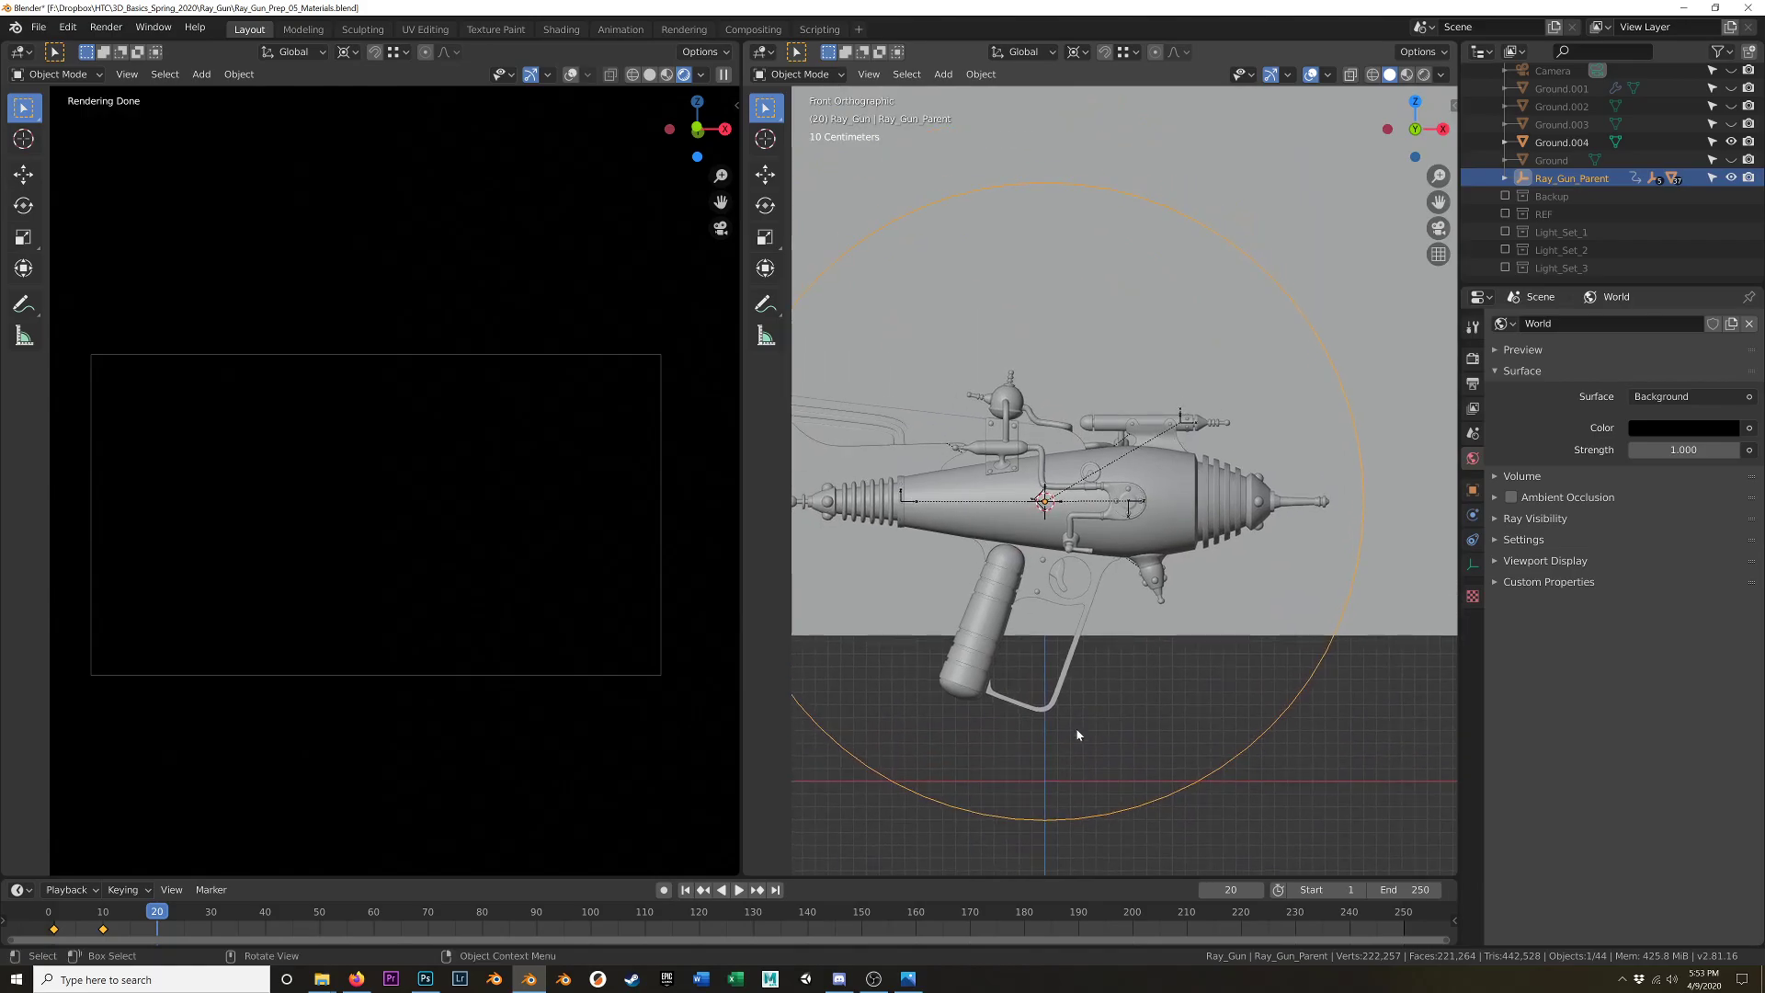
key("r")
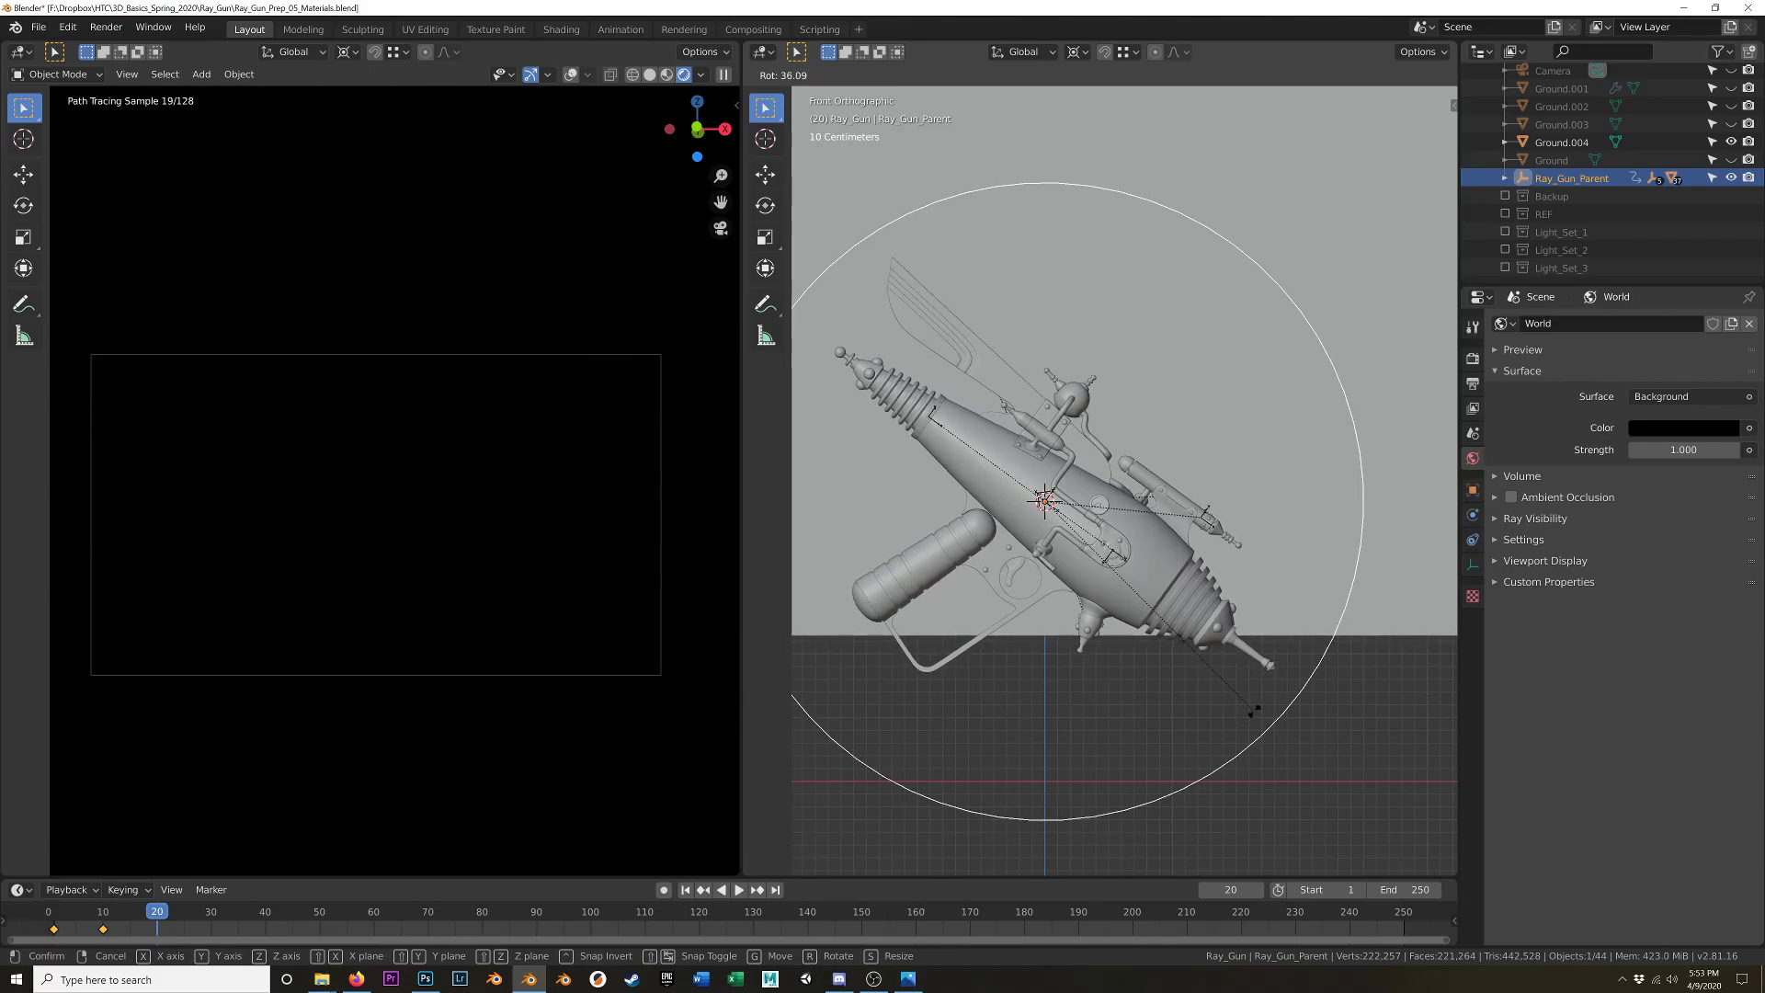
left_click(1256, 712)
- Raise Ray_Gun_Parent about 0.296 m along Z to rest the trigger guard on the floor, and place the 3D cursor at the contact point
key("g")
key("z")
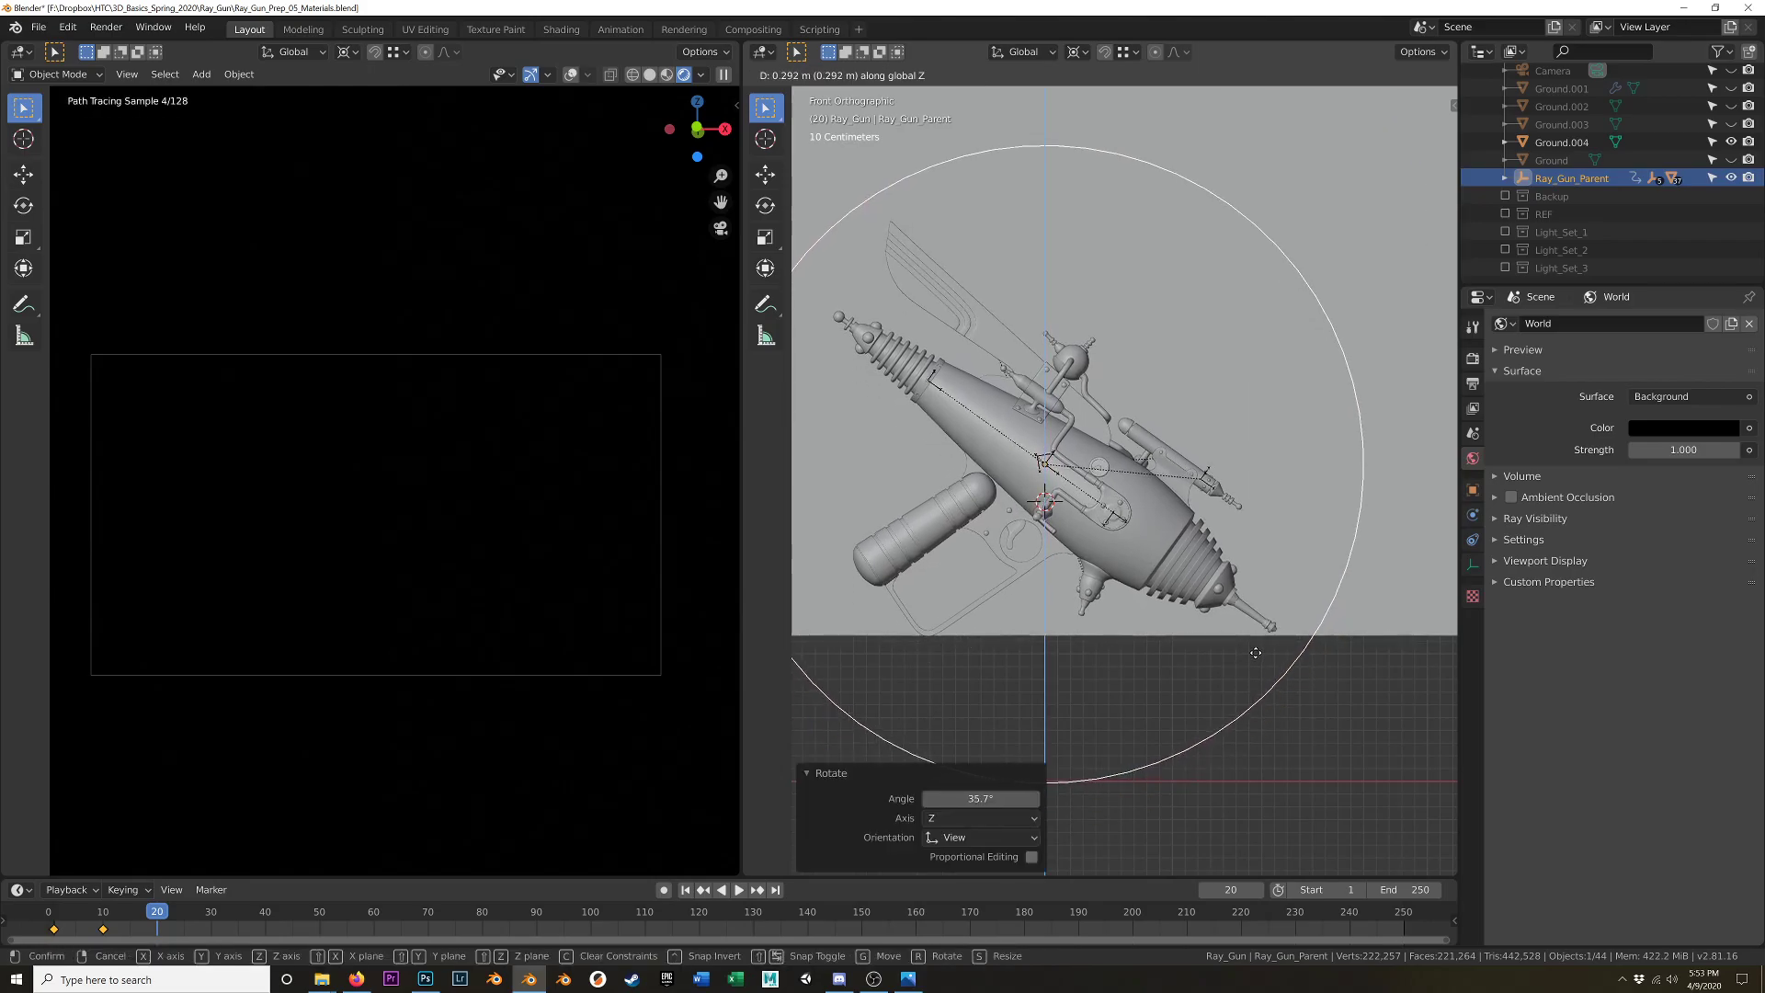
left_click(1255, 650)
scroll(917, 635, "up", 3)
scroll(919, 636, "up", 3)
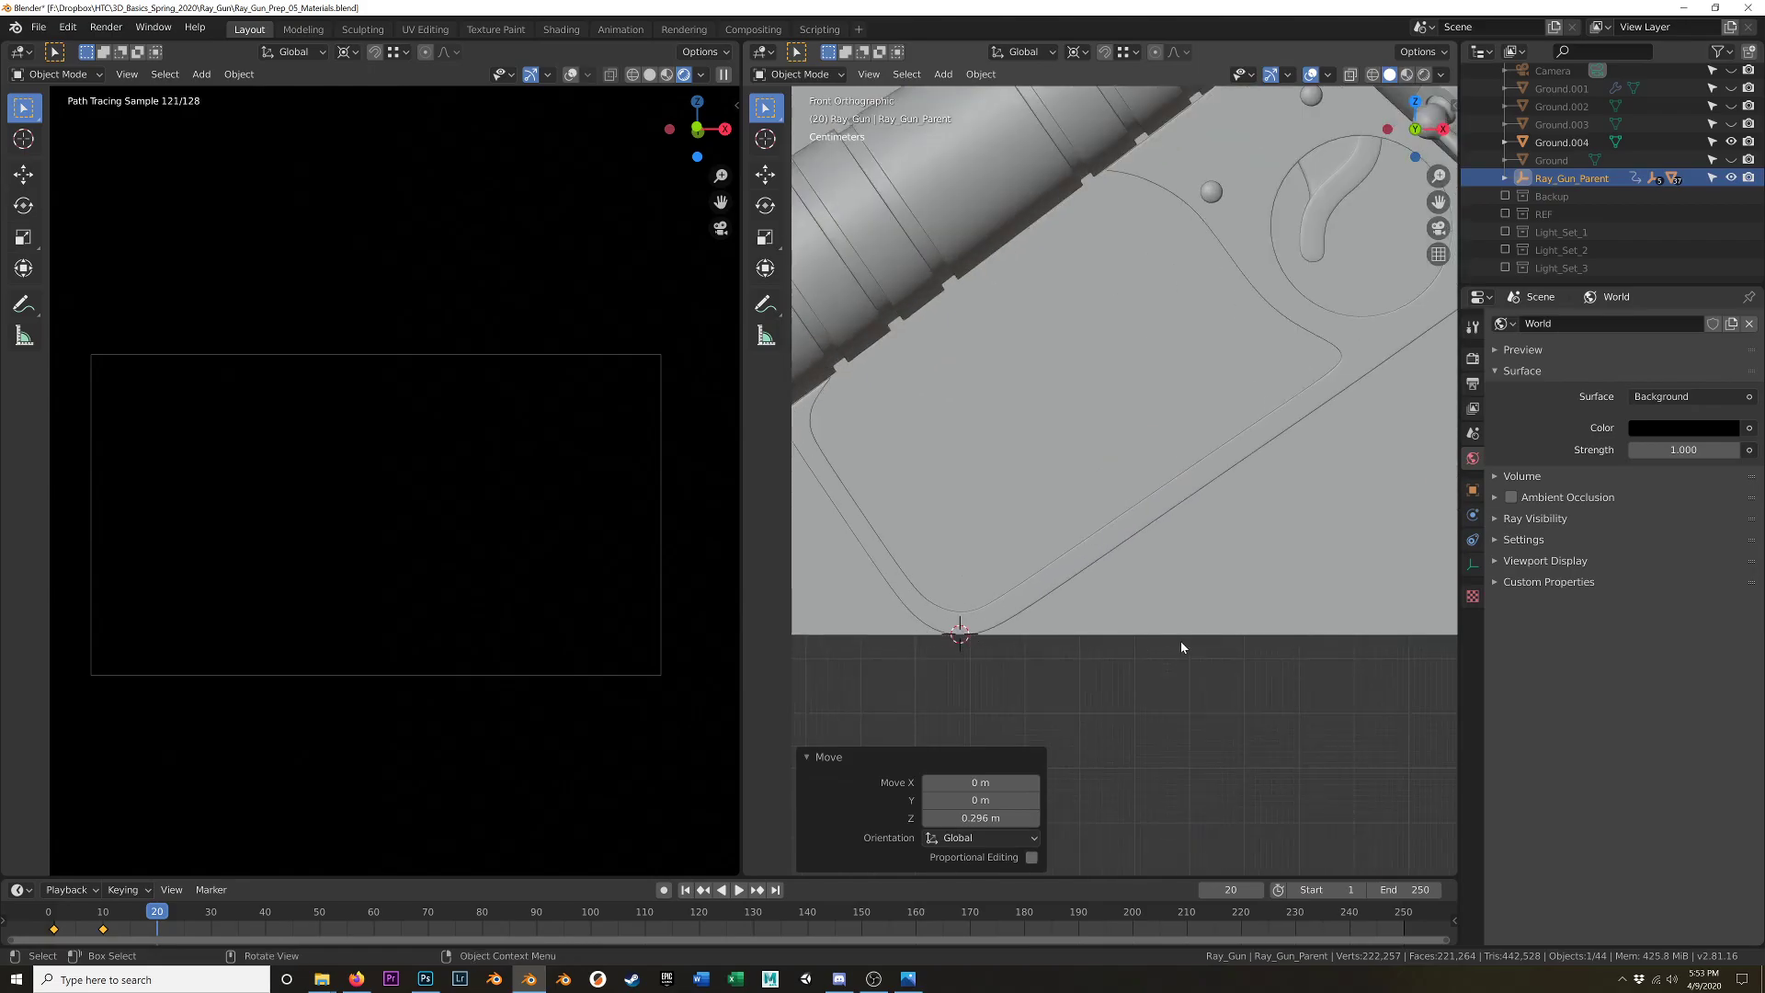
scroll(1150, 648, "down", 6)
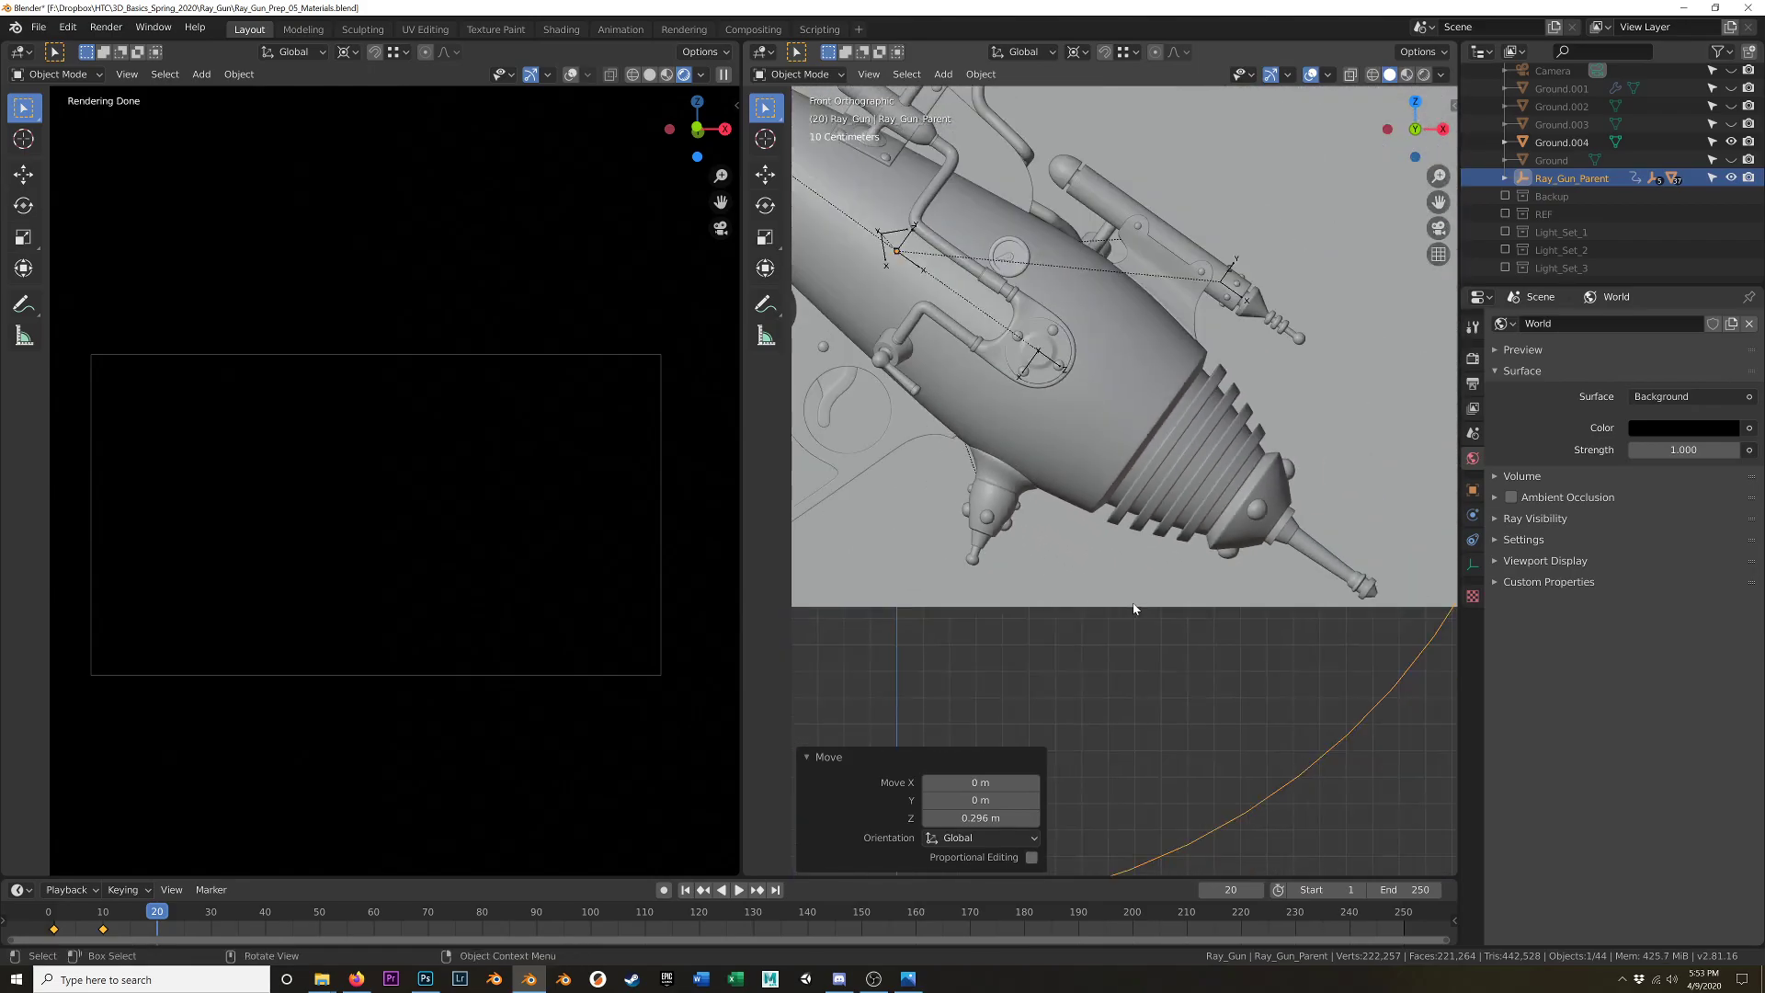
- Rotate Ray_Gun_Parent about 0.732° around the 3D cursor to bring the muzzle tip onto the floor
scroll(1132, 608, "down", 5, "ctrl")
key("r")
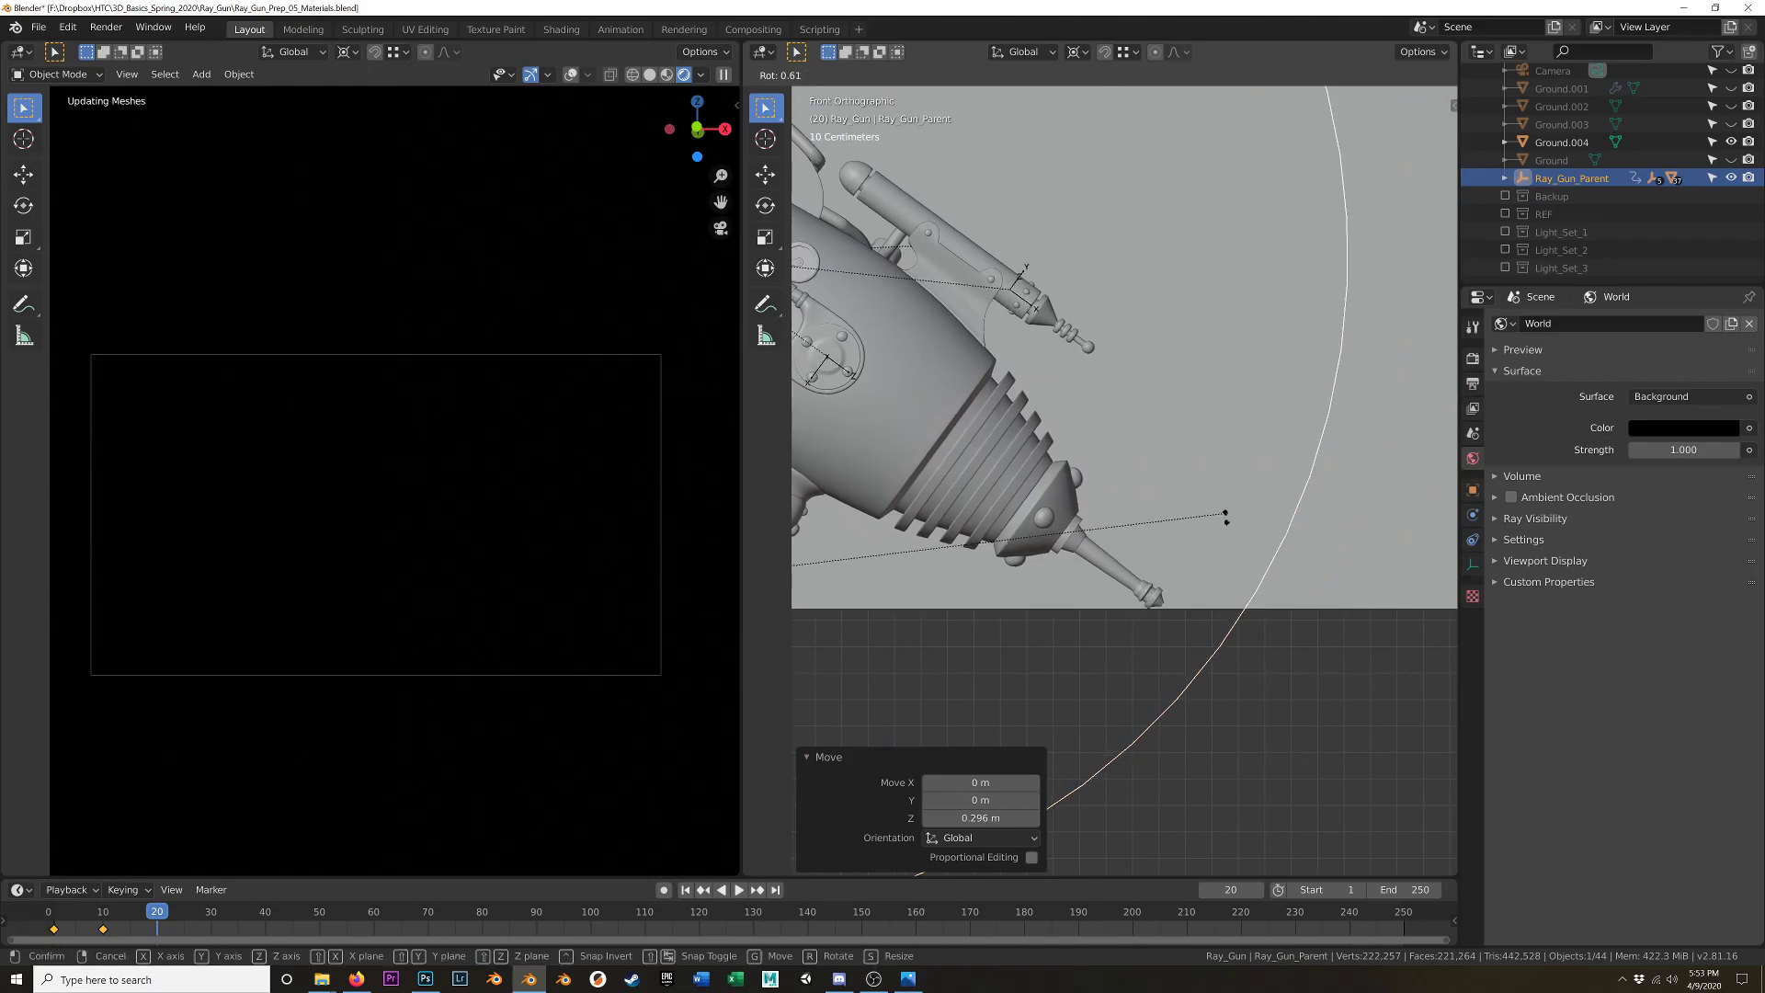
left_click(1226, 518)
mouse_move(1226, 517)
middle_mouse_down()
mouse_move(1002, 560)
mouse_move(1184, 499)
mouse_move(1246, 515)
middle_mouse_up()
key("KP_3")
scroll(1185, 503, "down", 5)
key("r")
key("y")
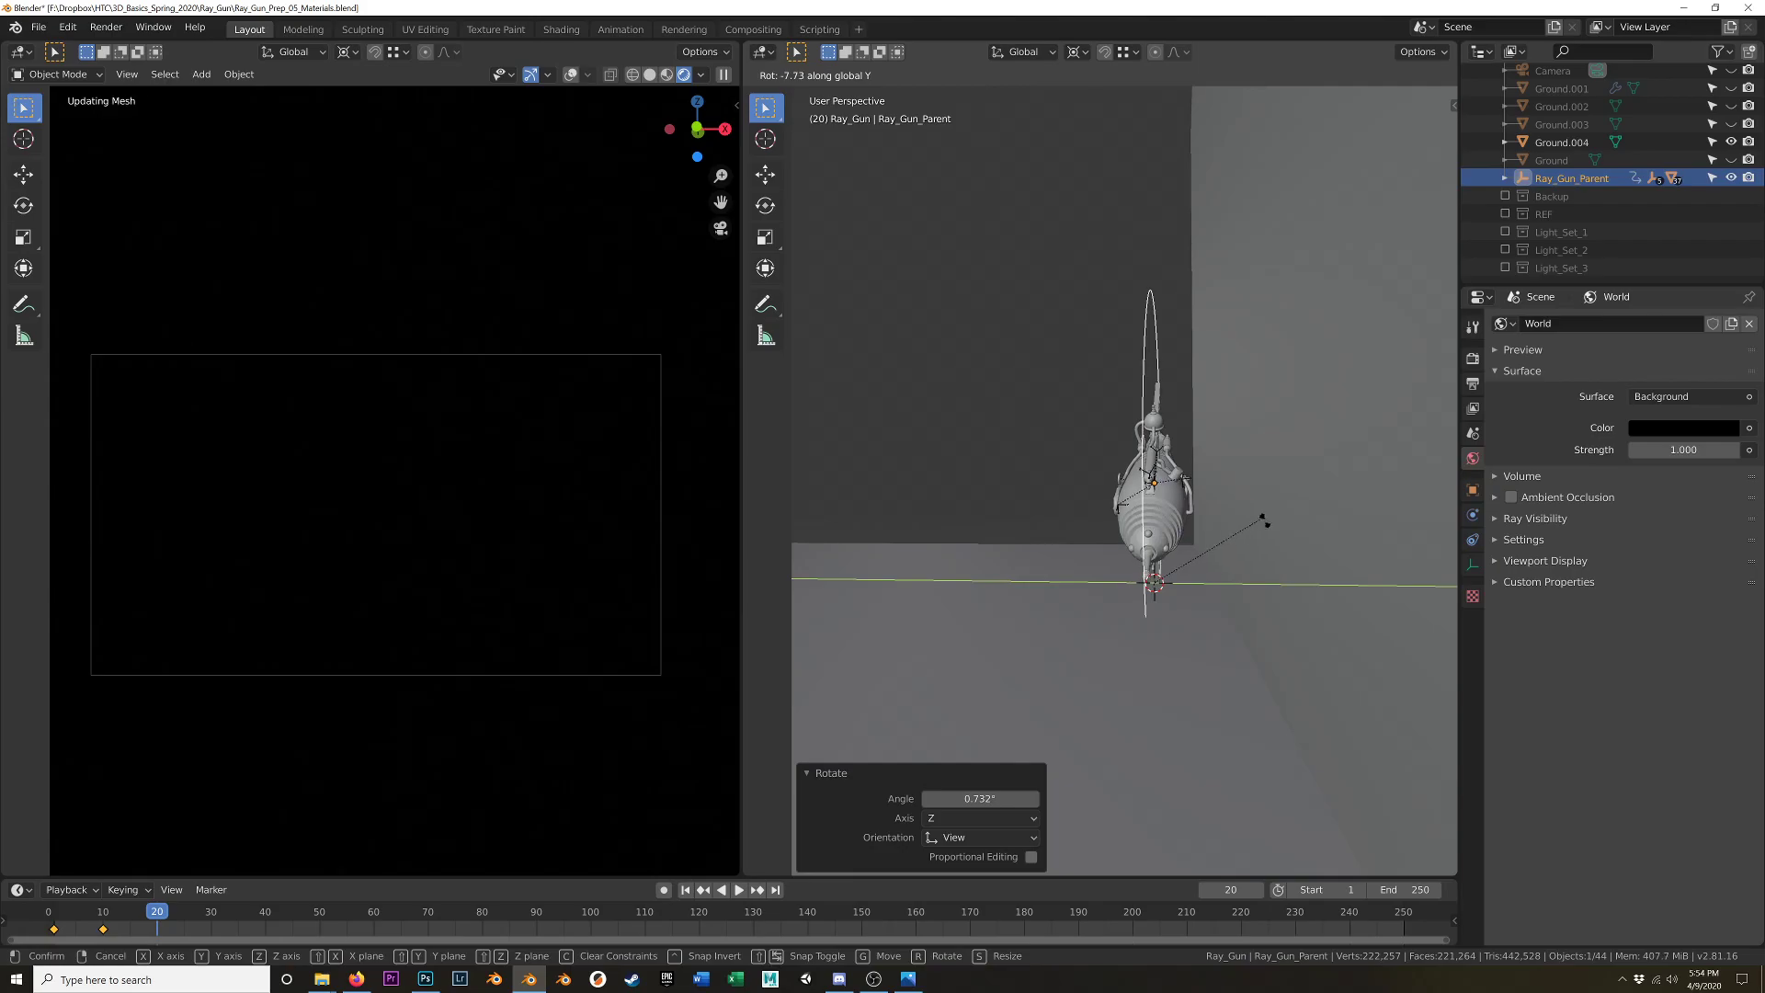
right_click(1265, 521)
- Rotate Ray_Gun_Parent about -14.7° around the global X axis to lean the gun toward the wall
key("r")
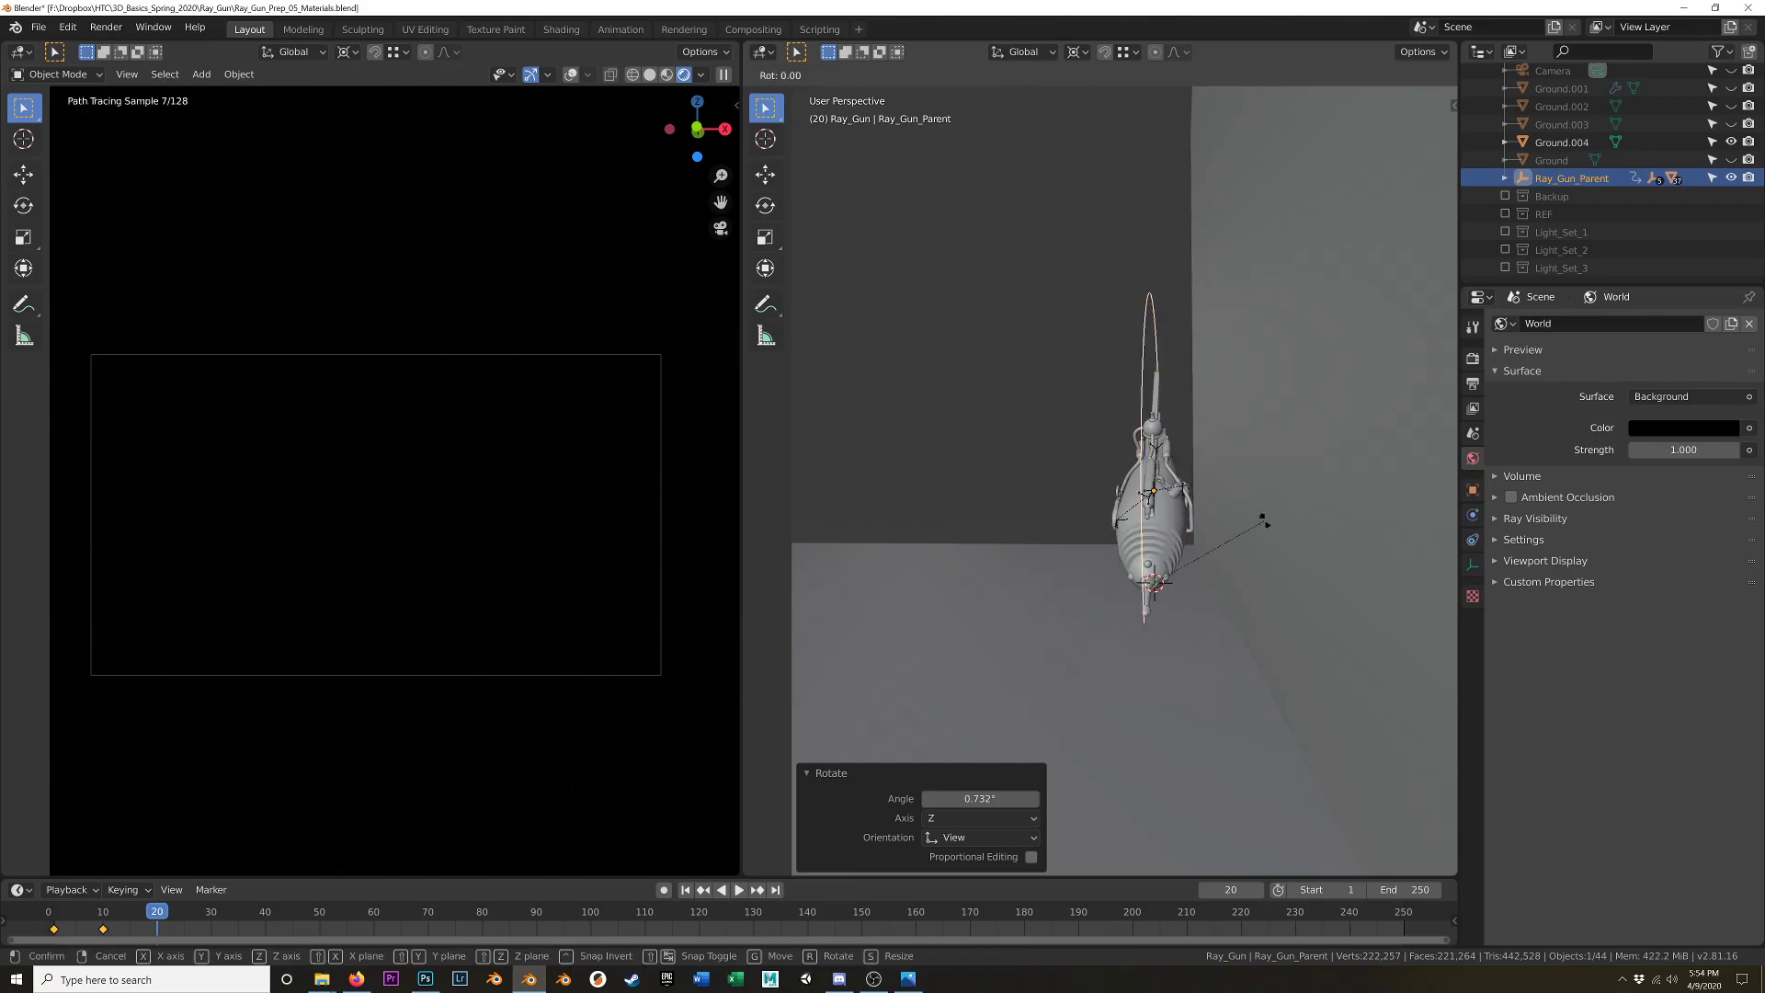
key("x")
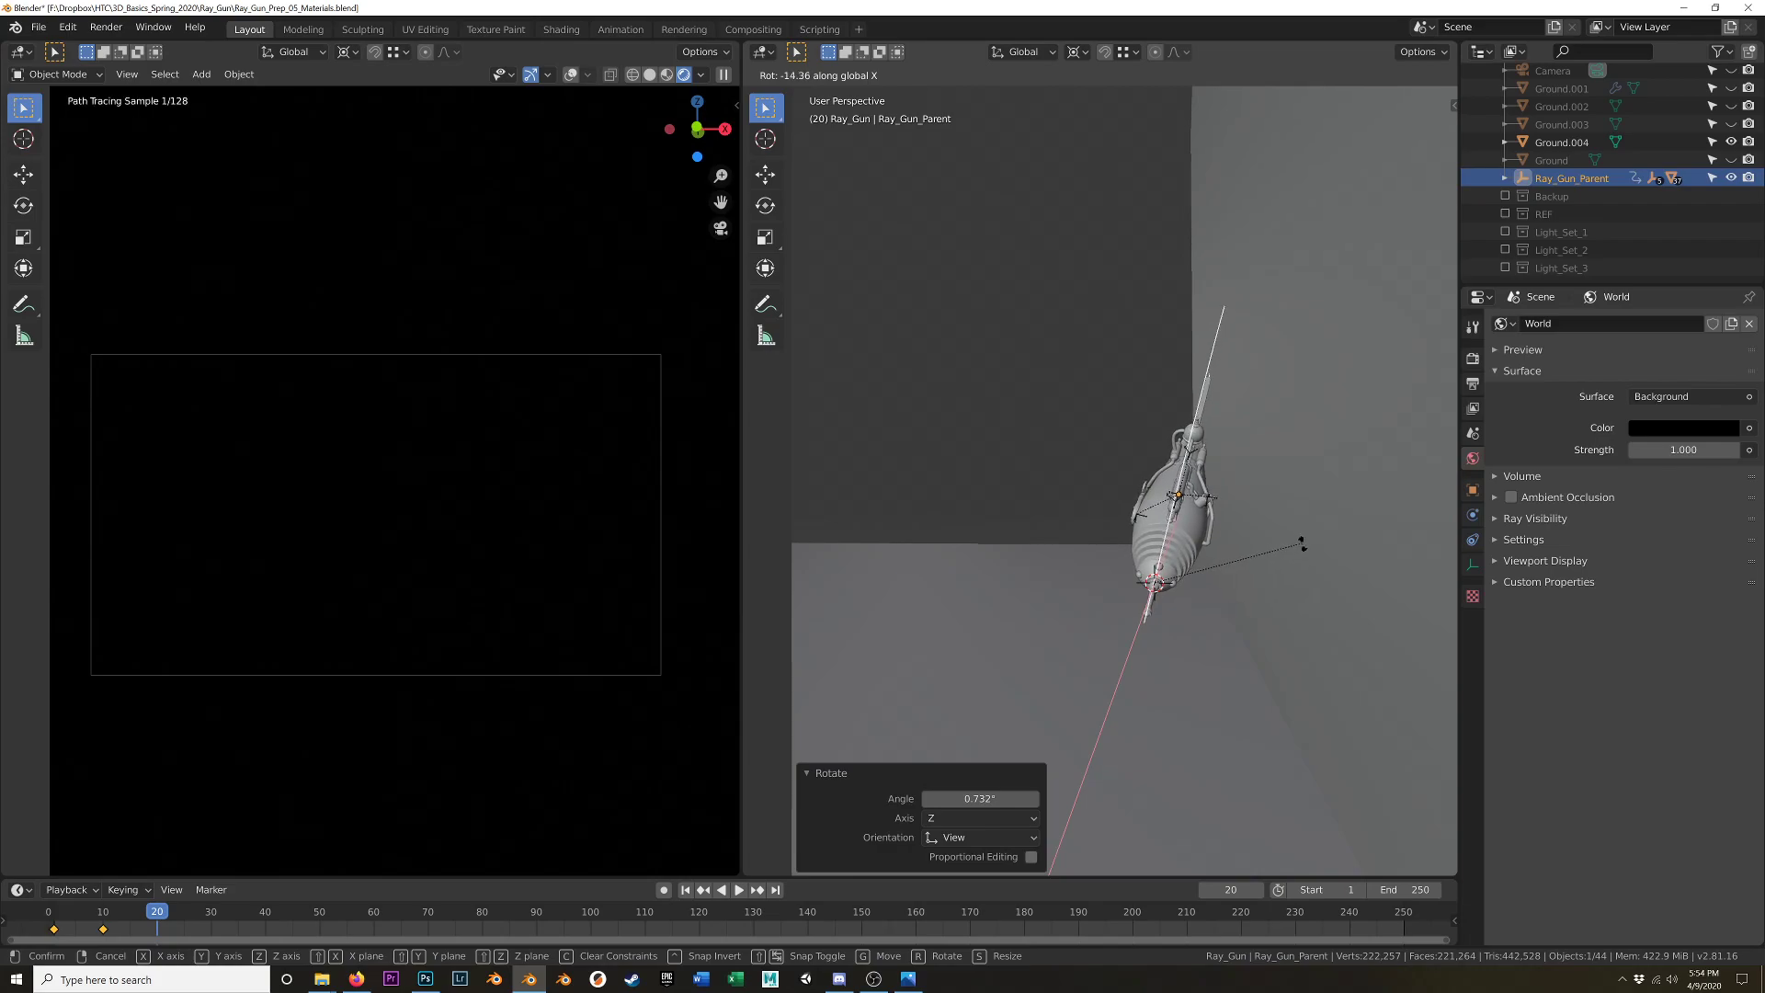
left_click(1301, 542)
- Insert a LocRot keyframe for Ray_Gun_Parent at frame 20
mouse_move(1084, 570)
middle_mouse_down()
mouse_move(1206, 548)
mouse_move(1282, 585)
mouse_move(1258, 557)
mouse_move(1197, 593)
mouse_move(1101, 579)
middle_mouse_up()
scroll(1215, 579, "down", 7)
scroll(1204, 587, "up", 11)
scroll(1197, 594, "down", 7)
key("i")
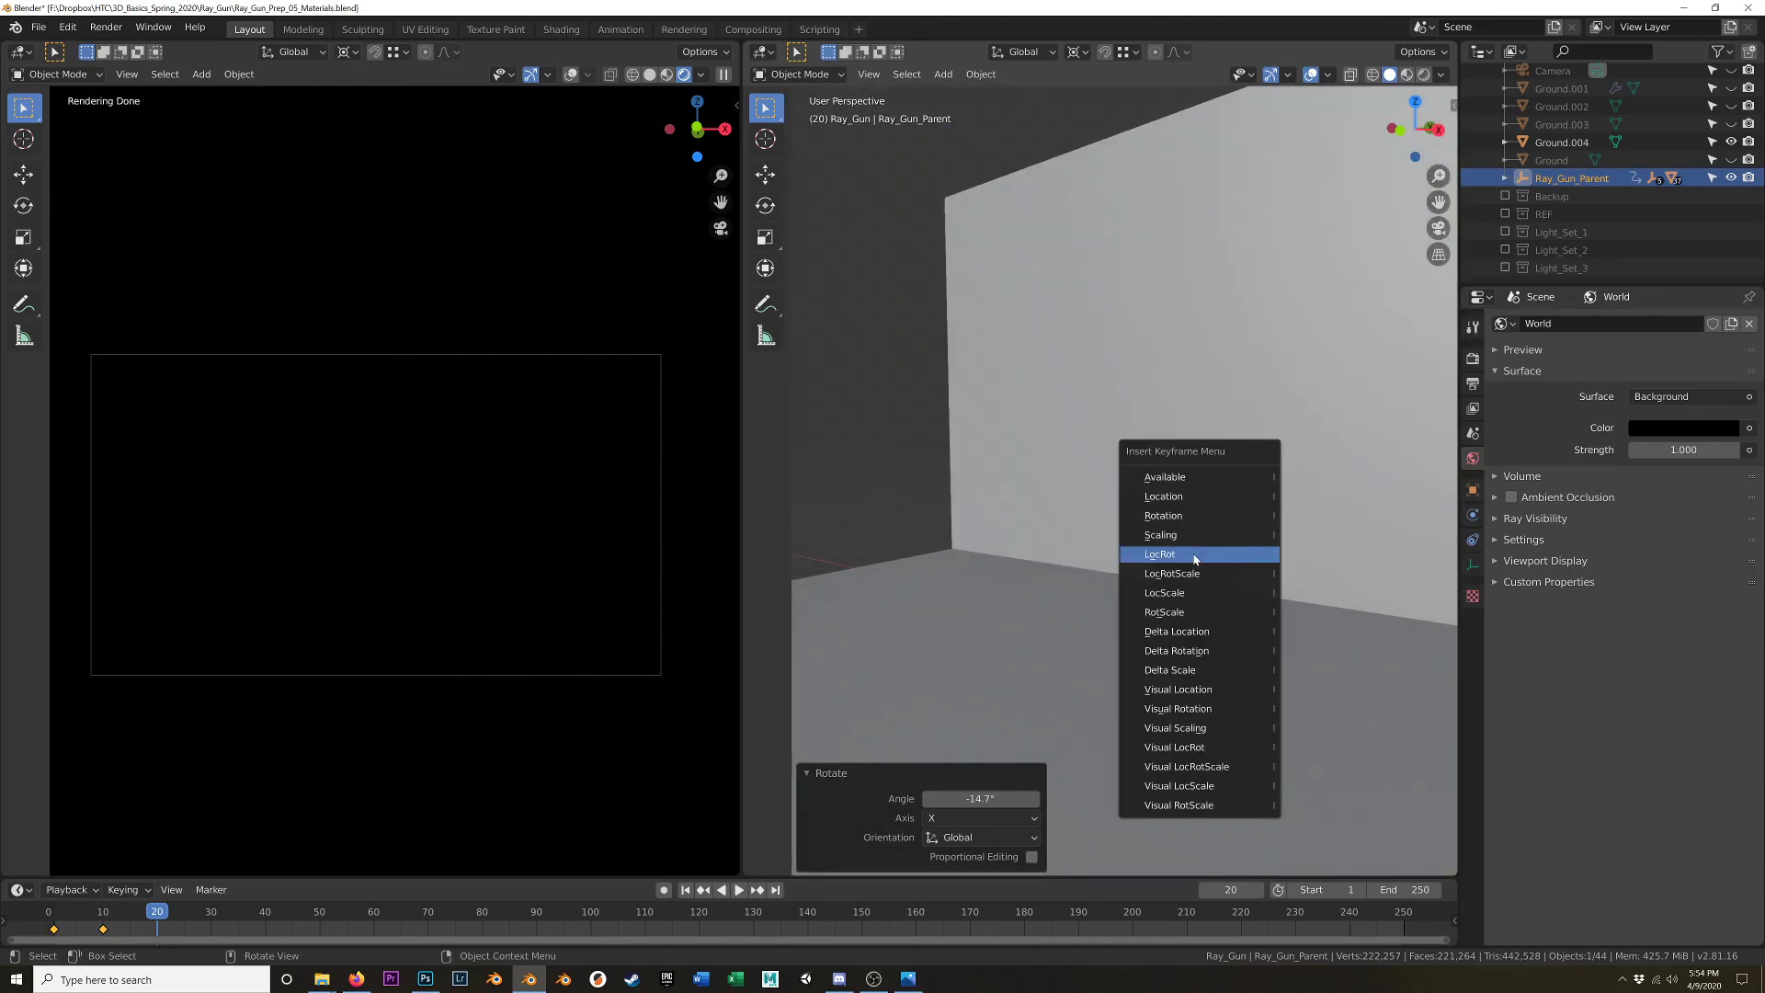
left_click(1195, 558)
- Add a spot light at the 3D cursor beside the leaning ray gun
middle_click_drag(1048, 620, 1076, 609)
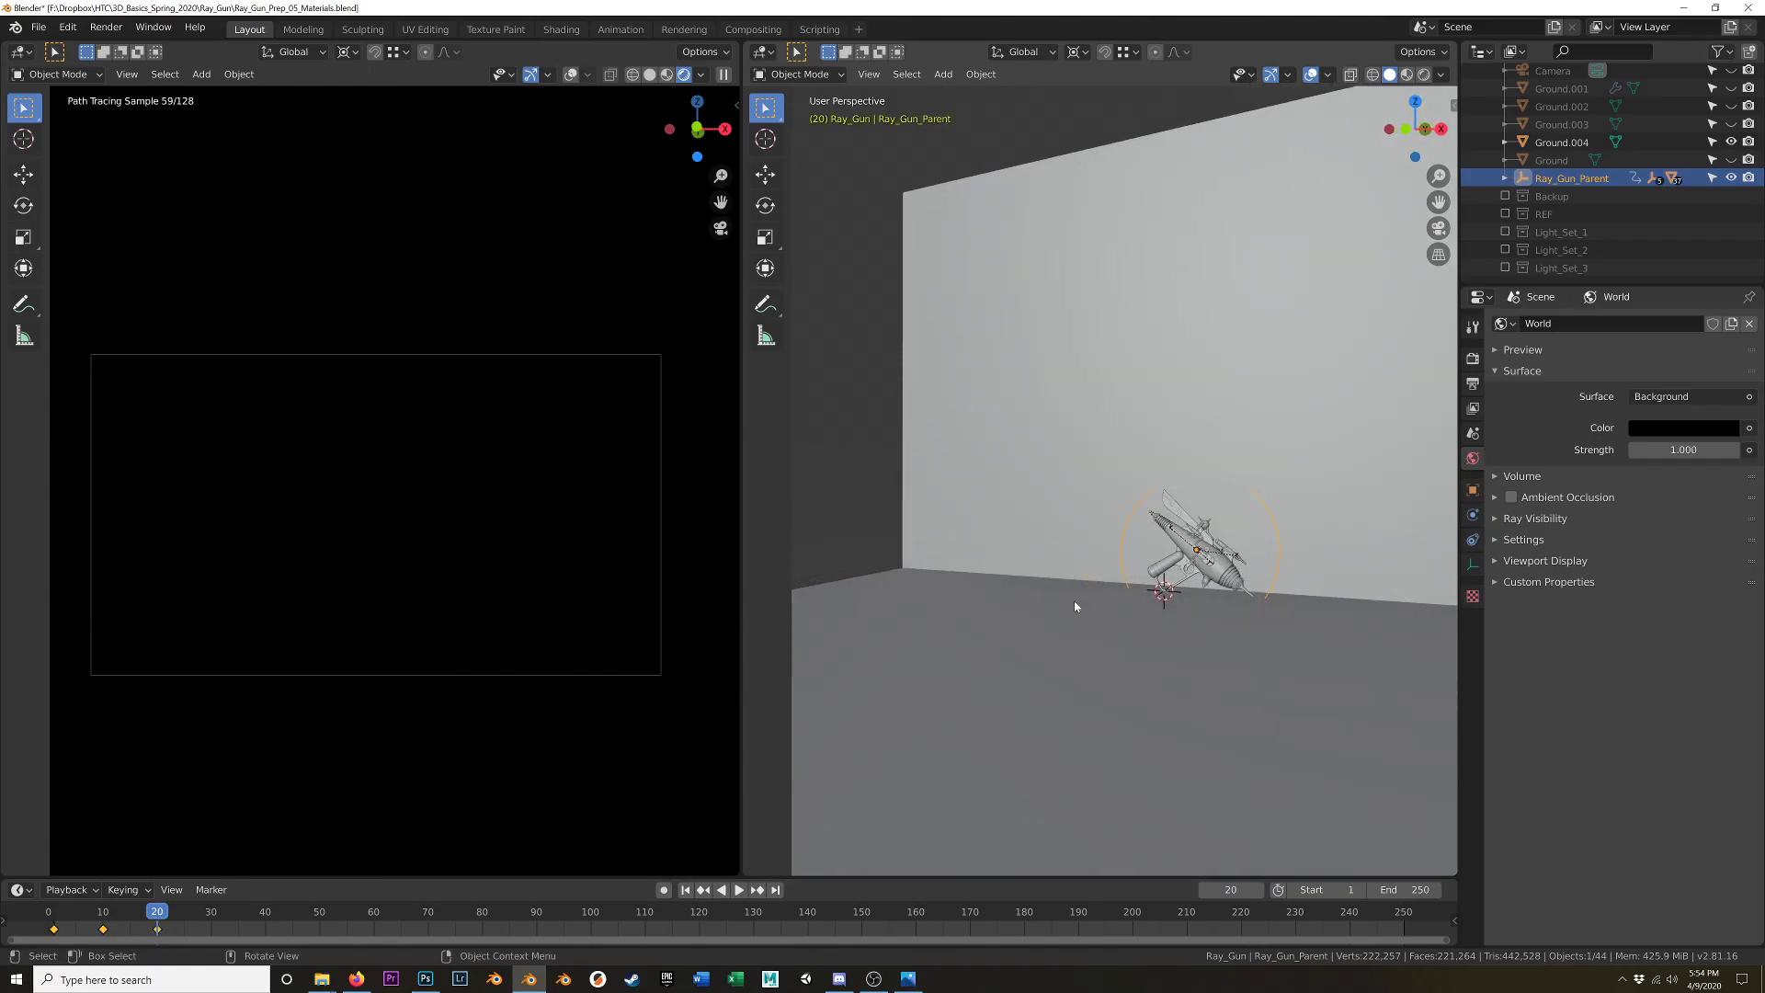
scroll(1055, 565, "down", 3)
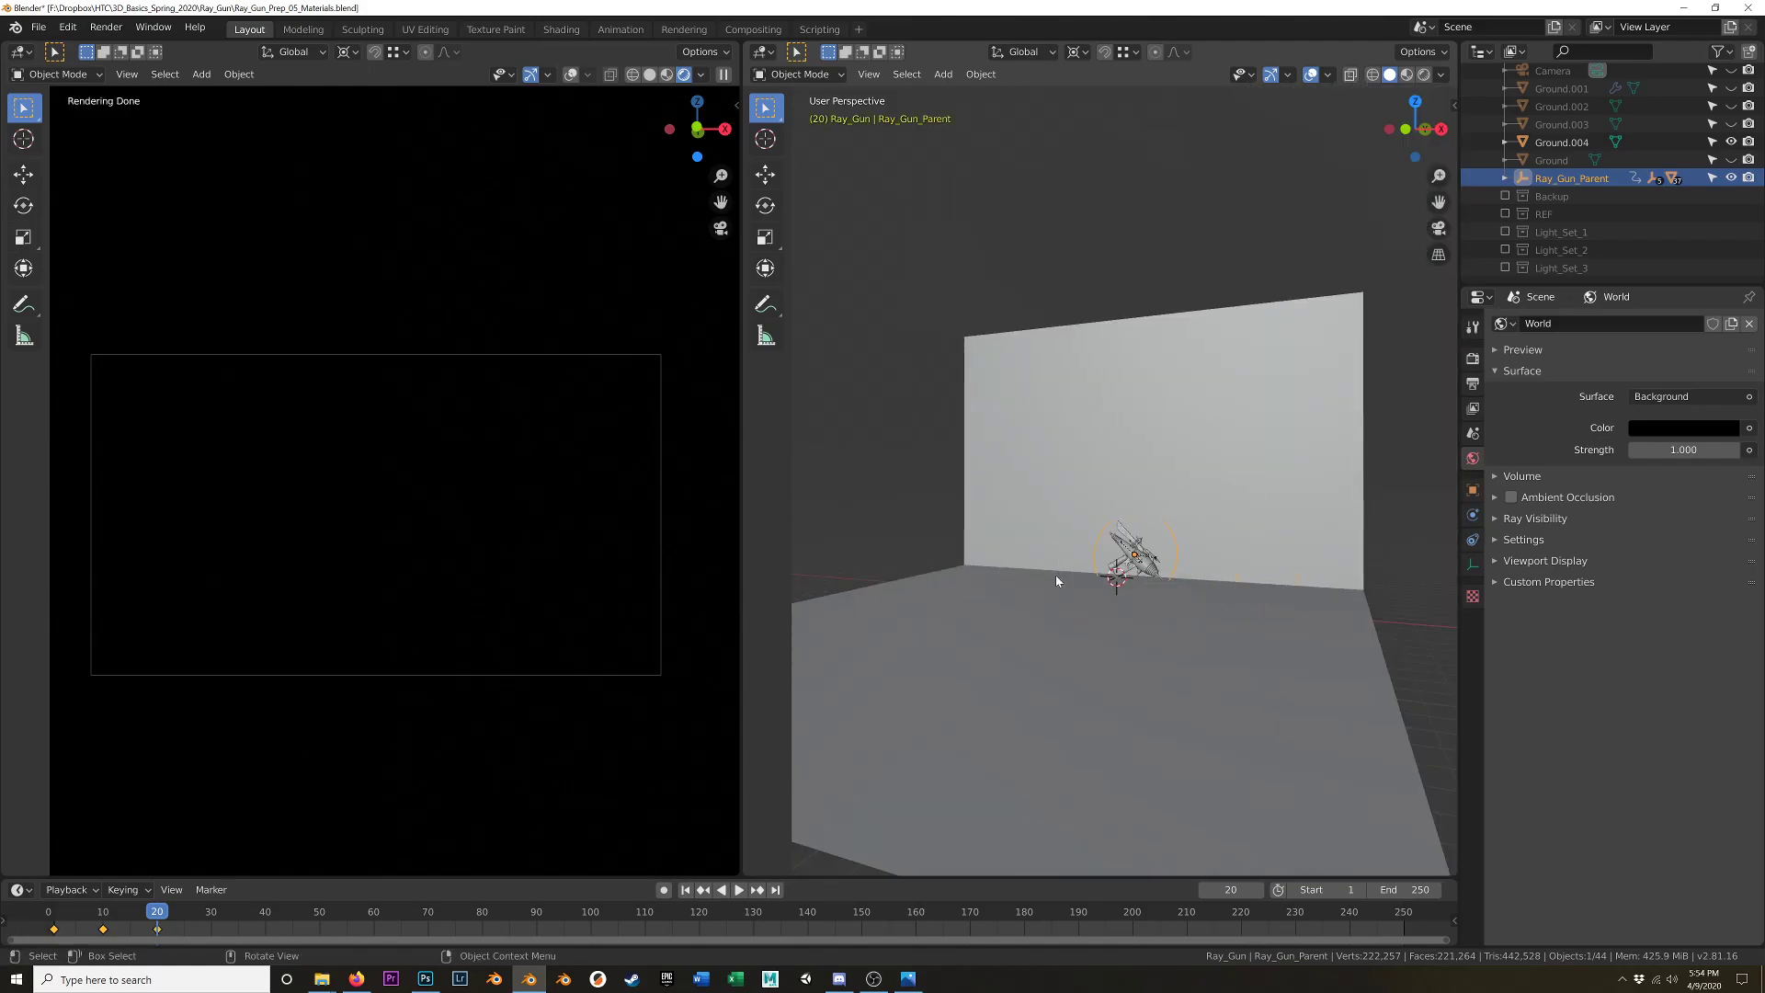
mouse_move(1081, 589)
middle_mouse_down()
mouse_move(1092, 599)
mouse_move(1059, 594)
middle_mouse_up()
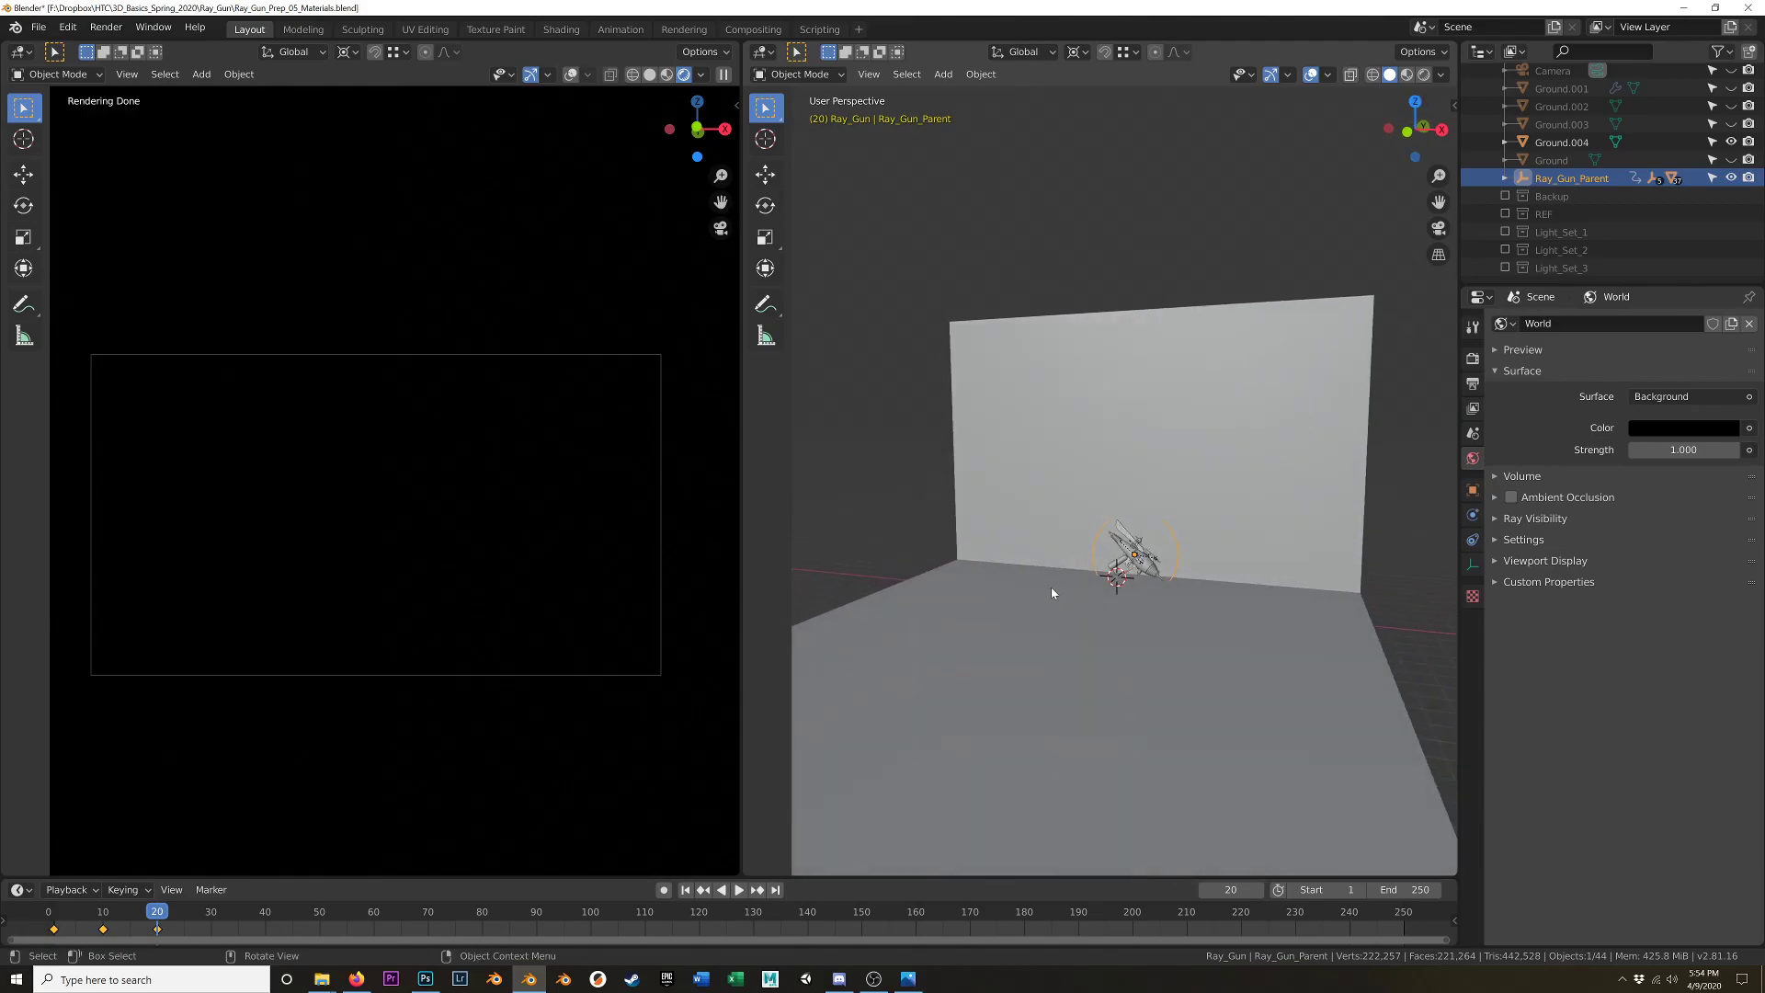
scroll(1036, 573, "down", 3)
scroll(1037, 567, "up", 3)
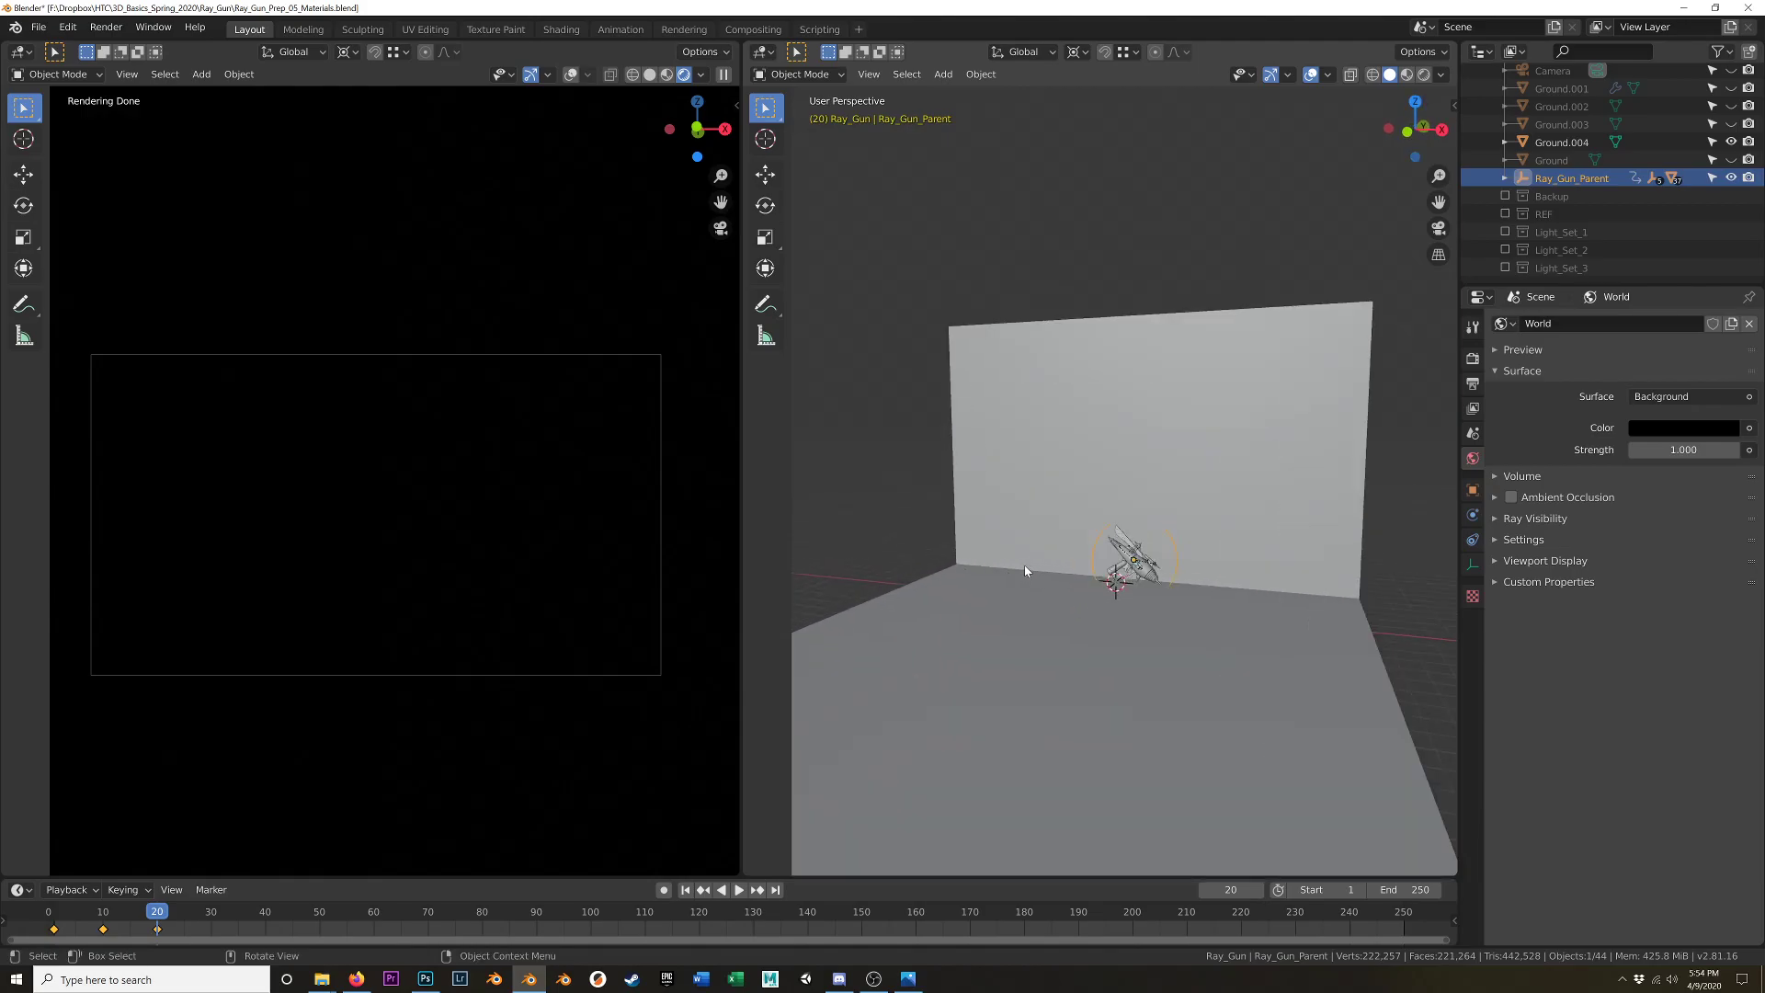
scroll(1024, 570, "up", 2)
scroll(1050, 579, "down", 4)
left_click(1018, 605)
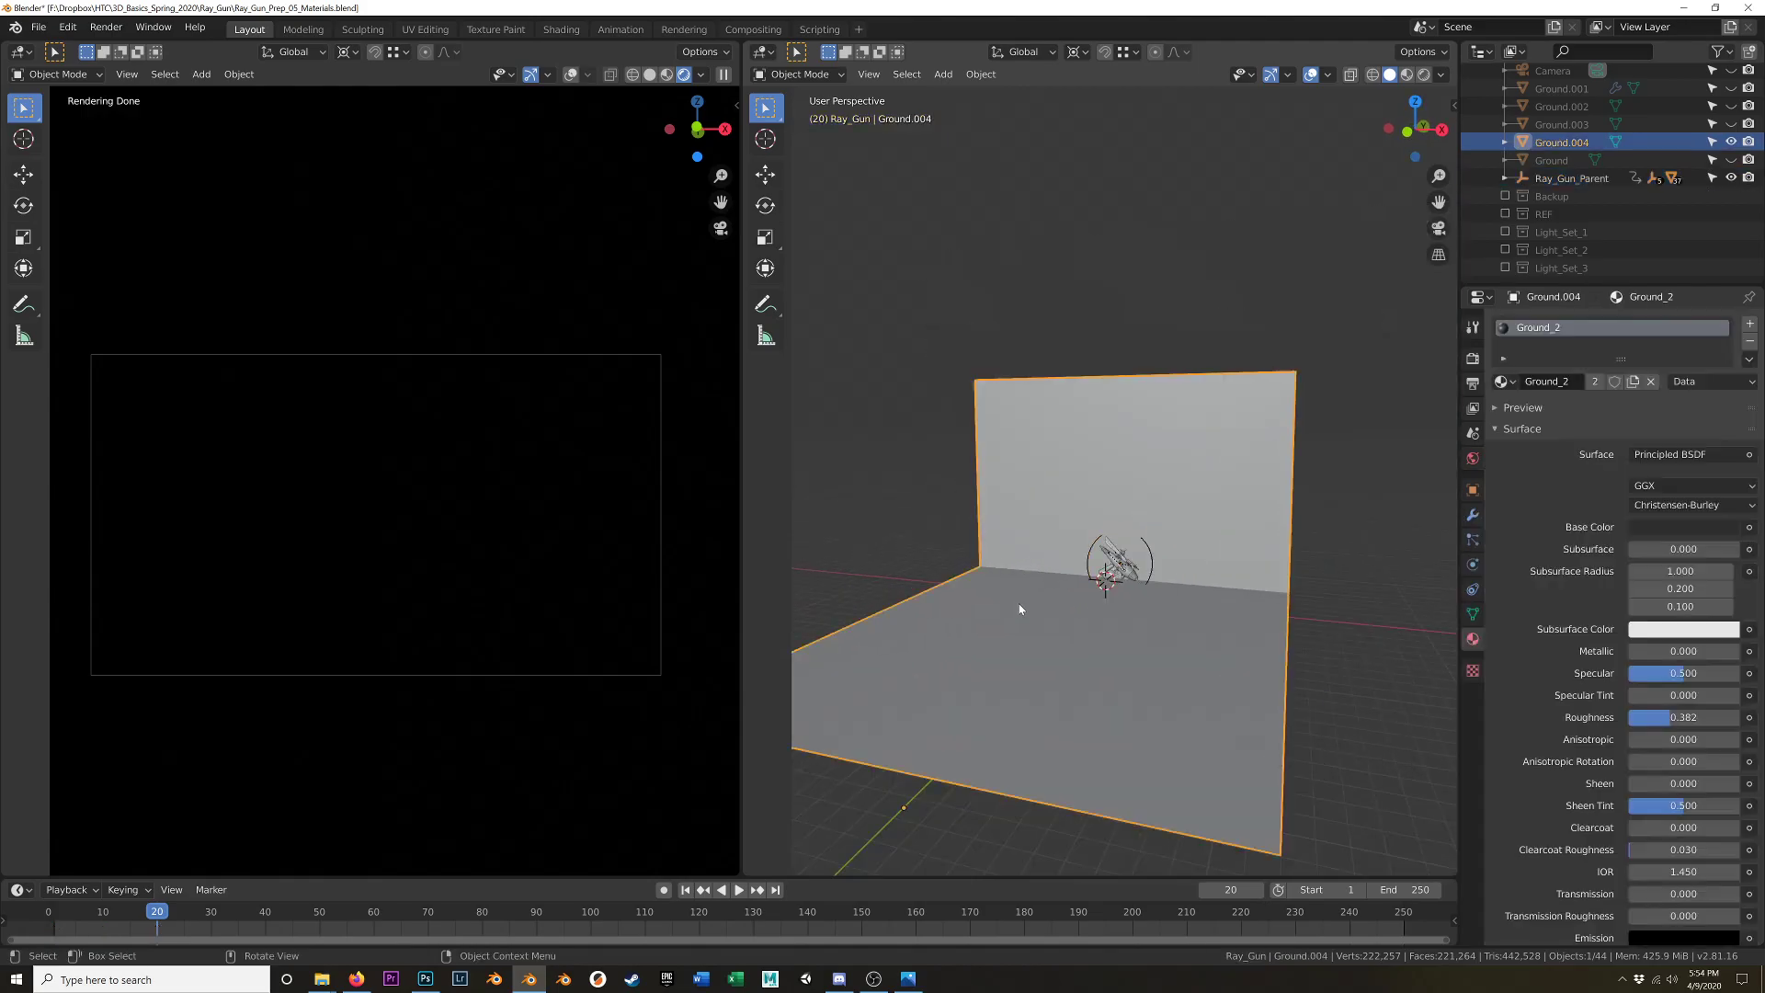
scroll(1046, 583, "up", 2)
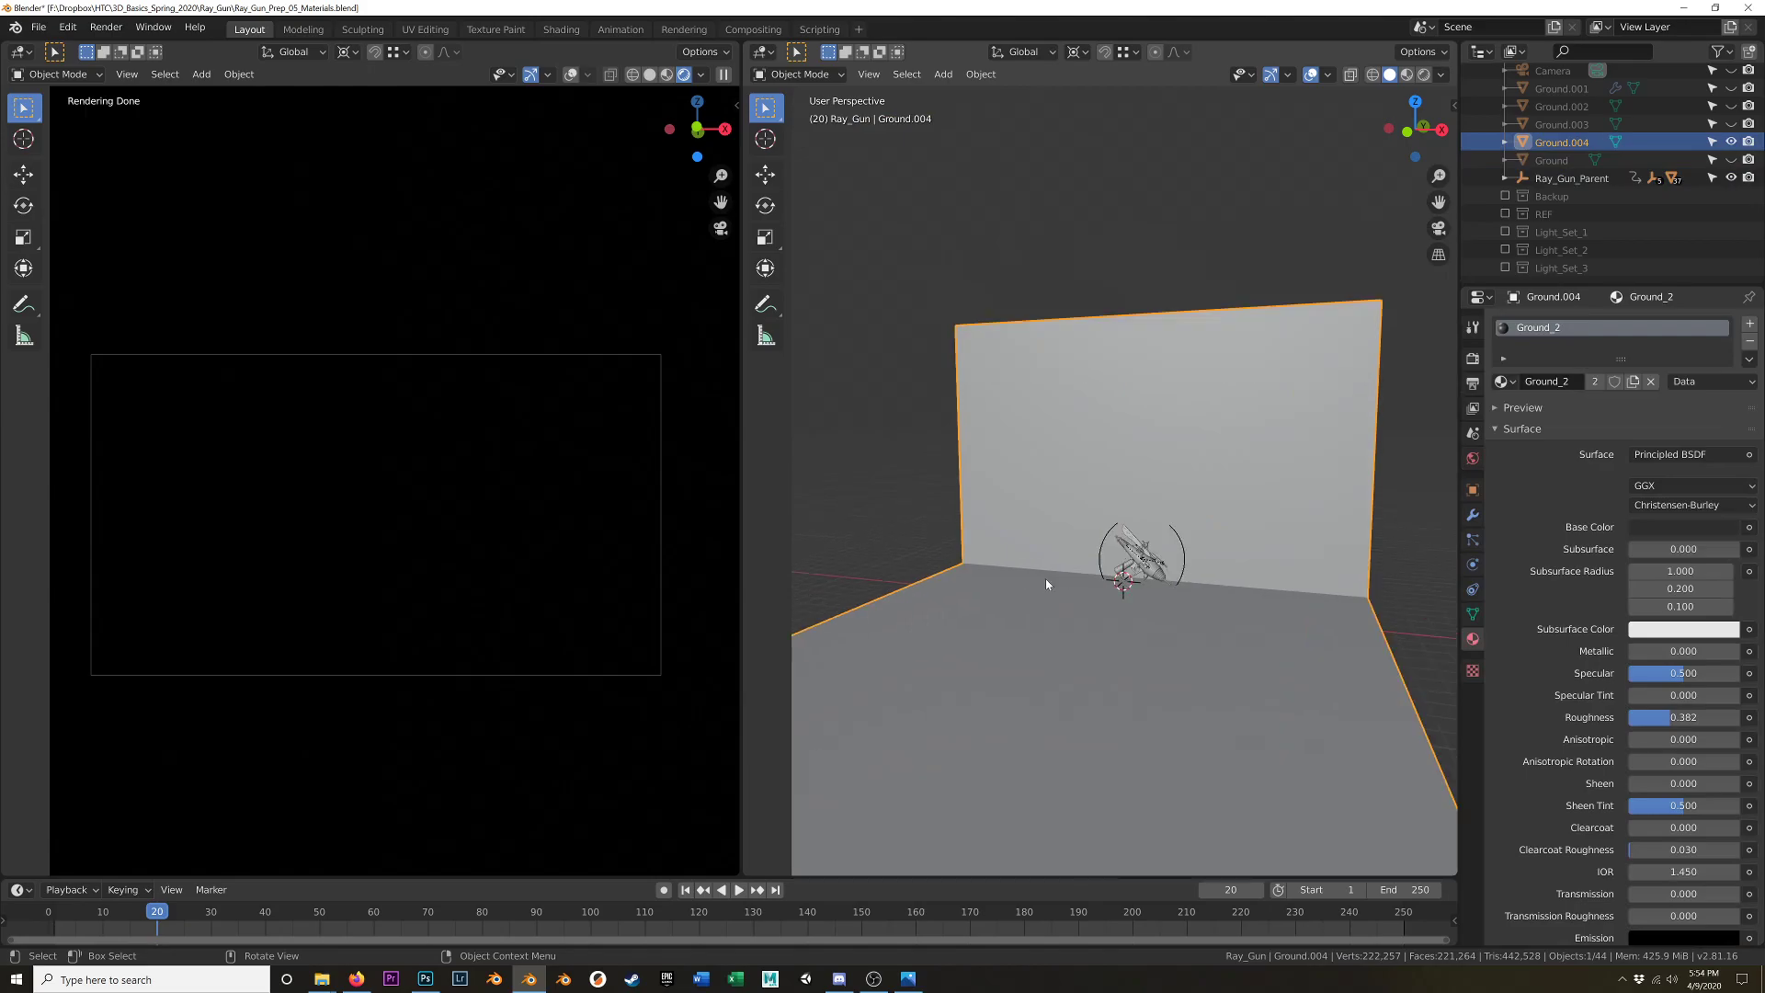
key("shift+a")
mouse_move(1048, 579)
left_click(1167, 617)
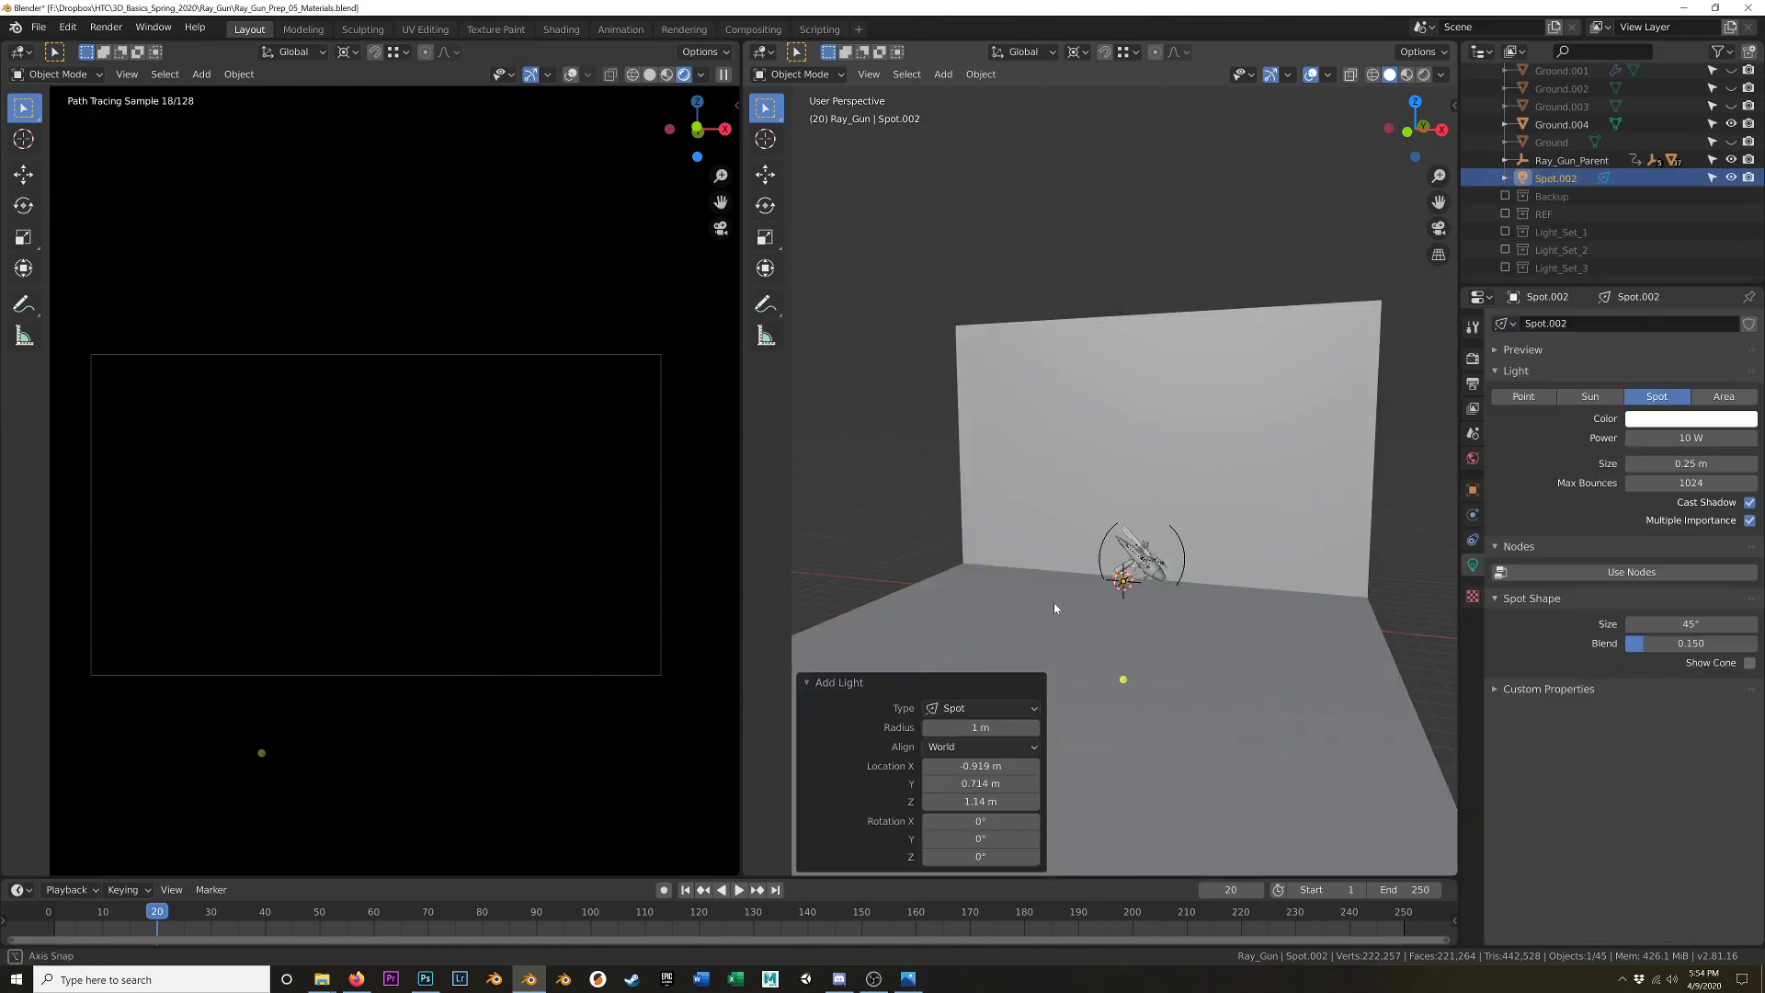
- Raise the new spot light about 6.14 m along the global Z axis
scroll(1017, 608, "down", 1)
scroll(1097, 599, "up", 2)
scroll(1101, 594, "down", 2)
key("g")
key("z")
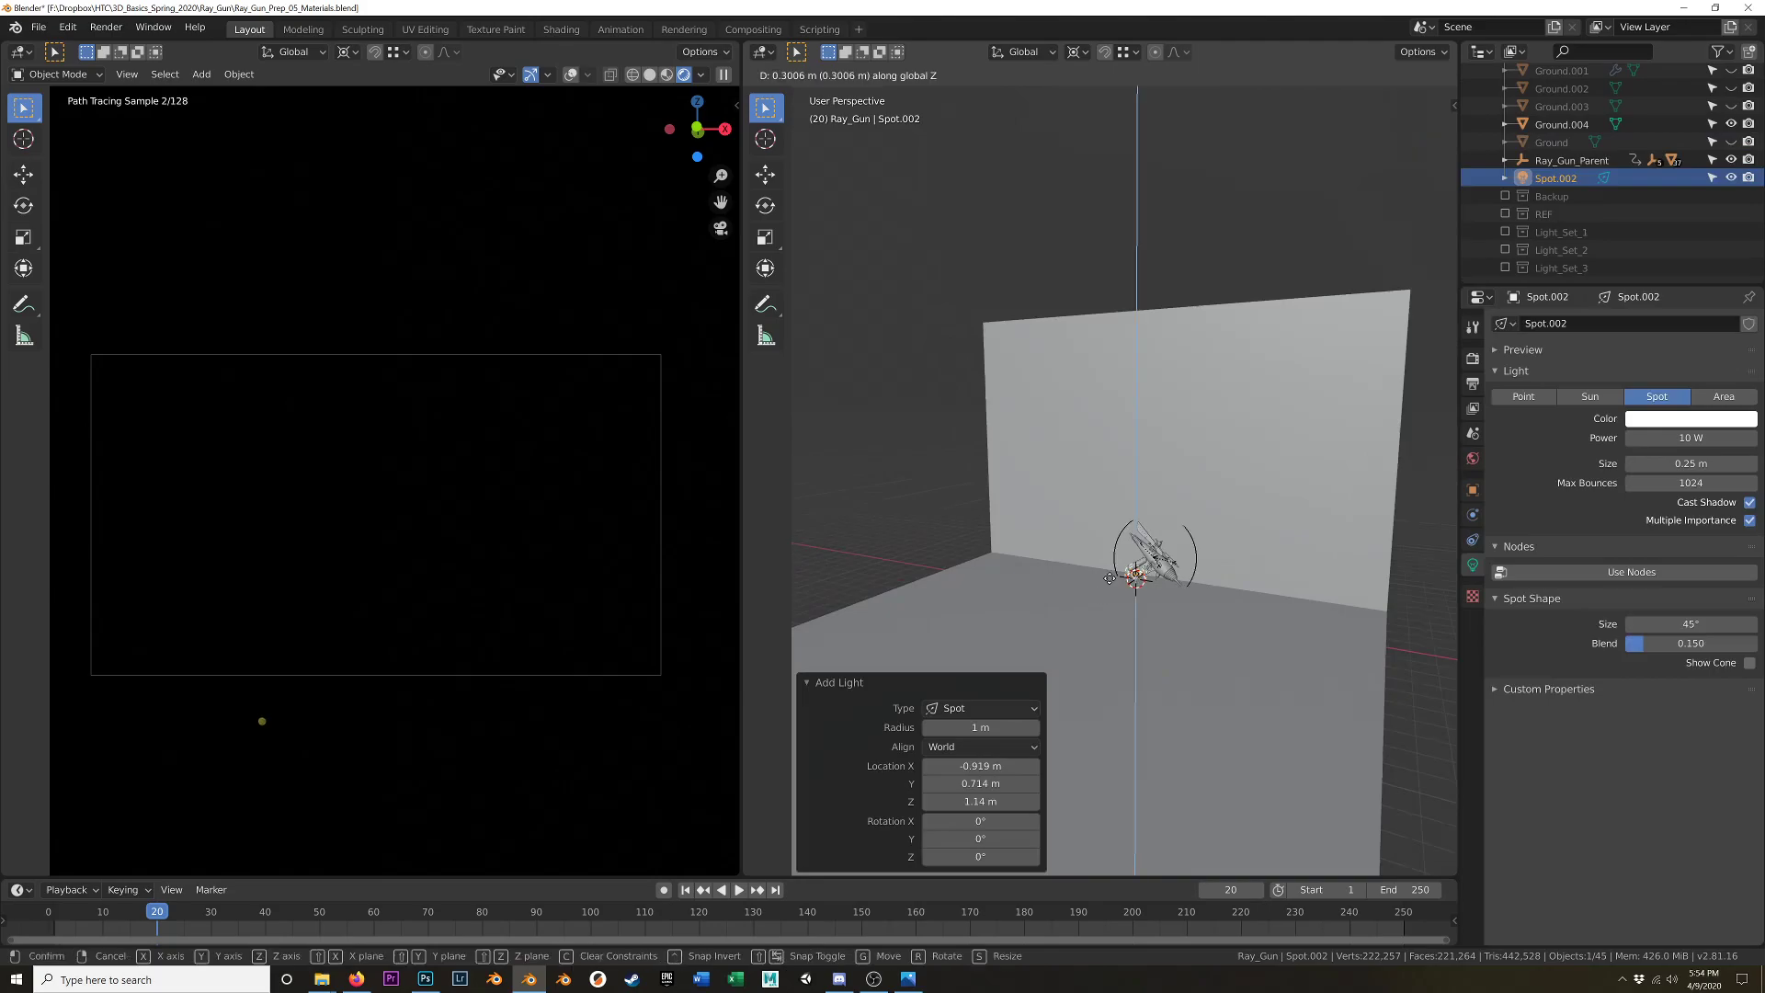
left_click(1110, 491)
- Move the spot light into a new collection named Light_Set_4
key("m")
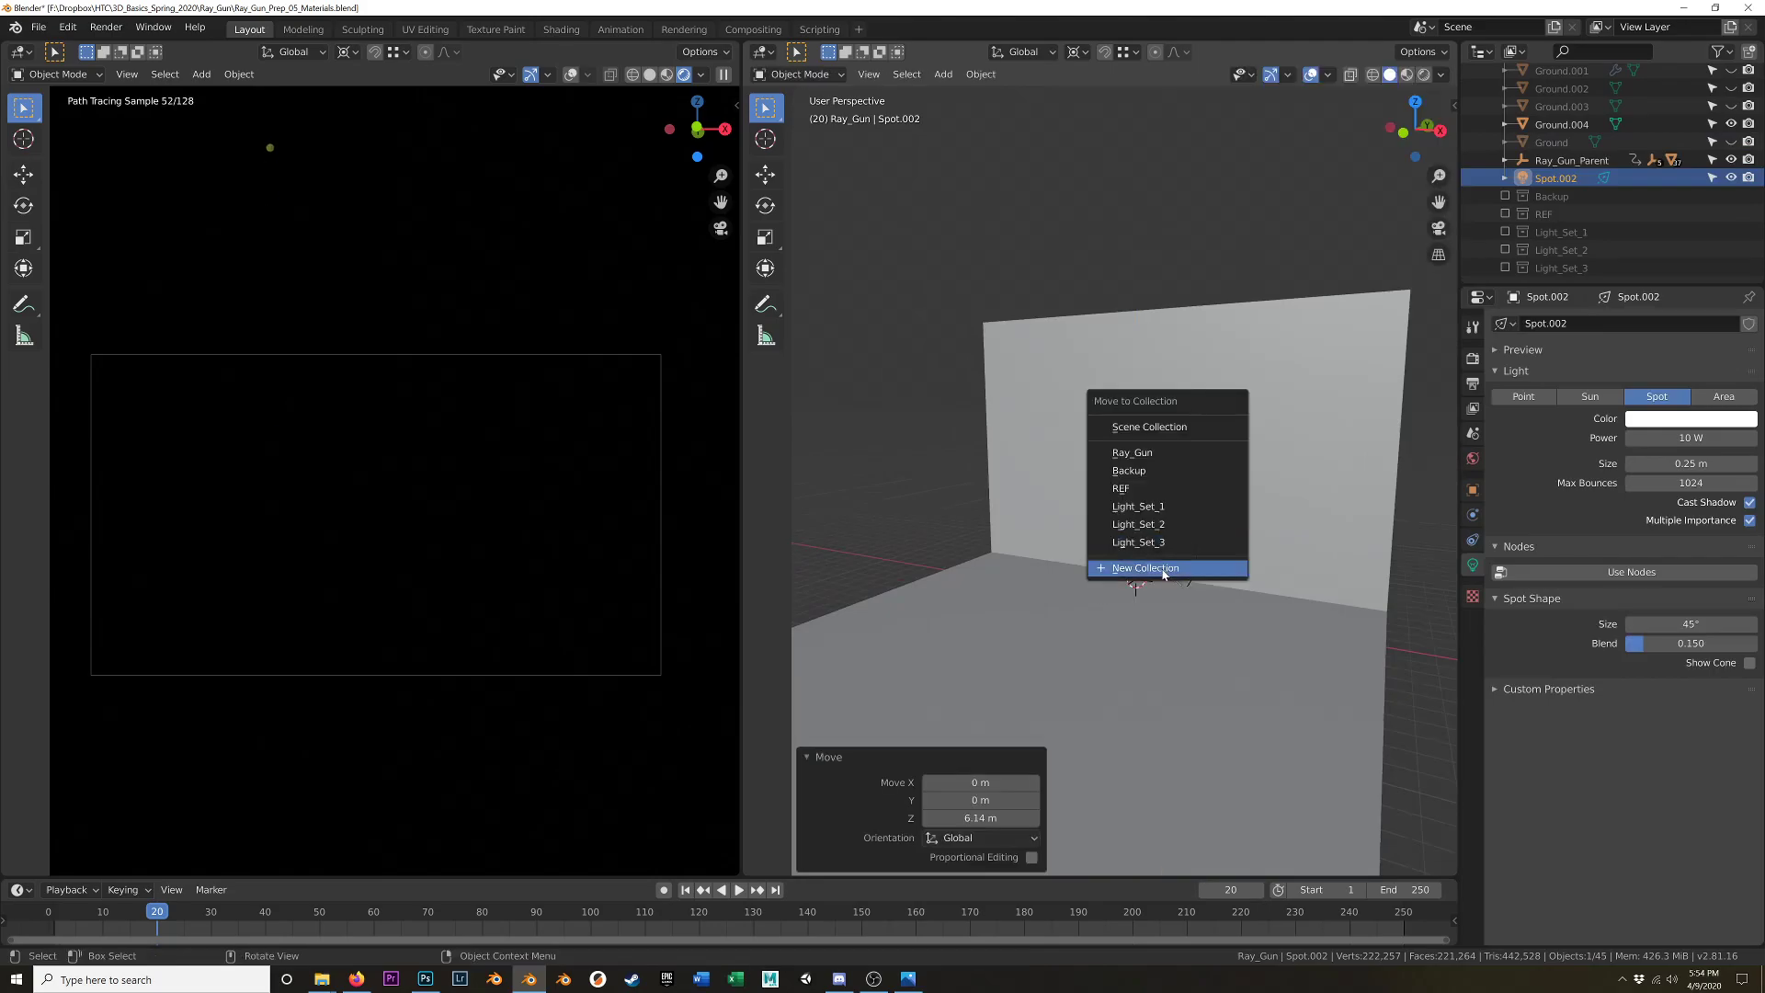
left_click(1162, 575)
type("Light_Set_4")
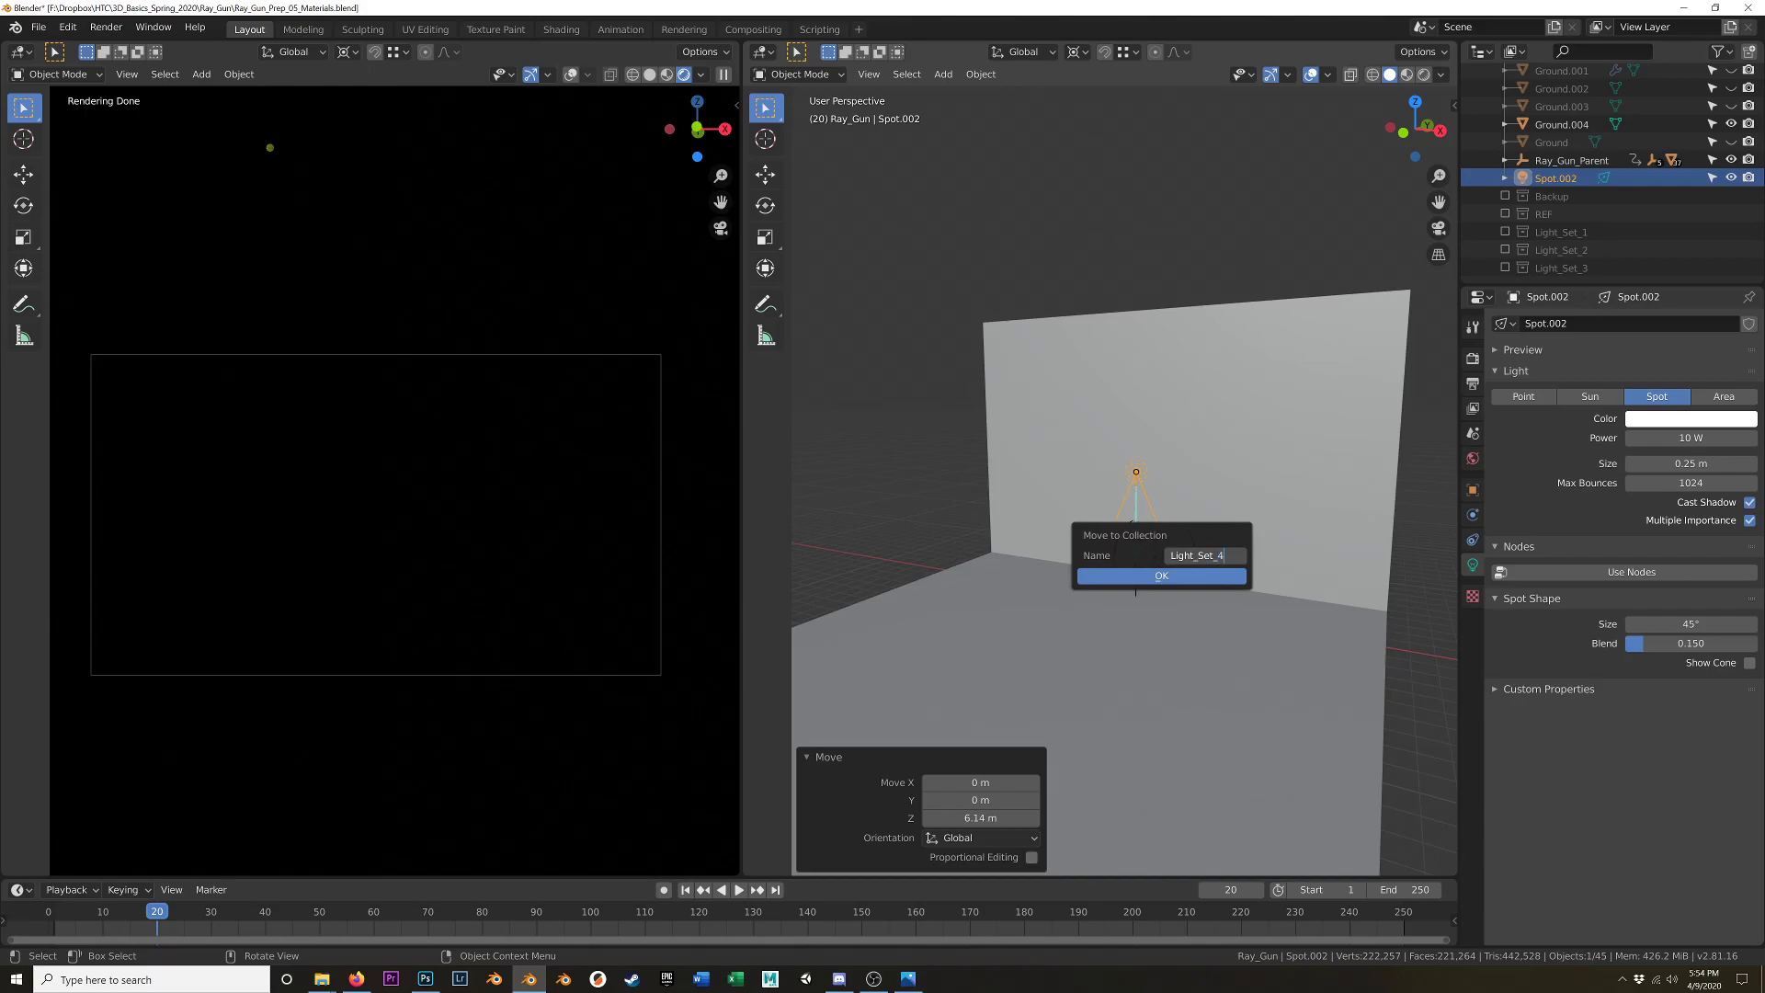
key("Return")
left_click(1213, 577)
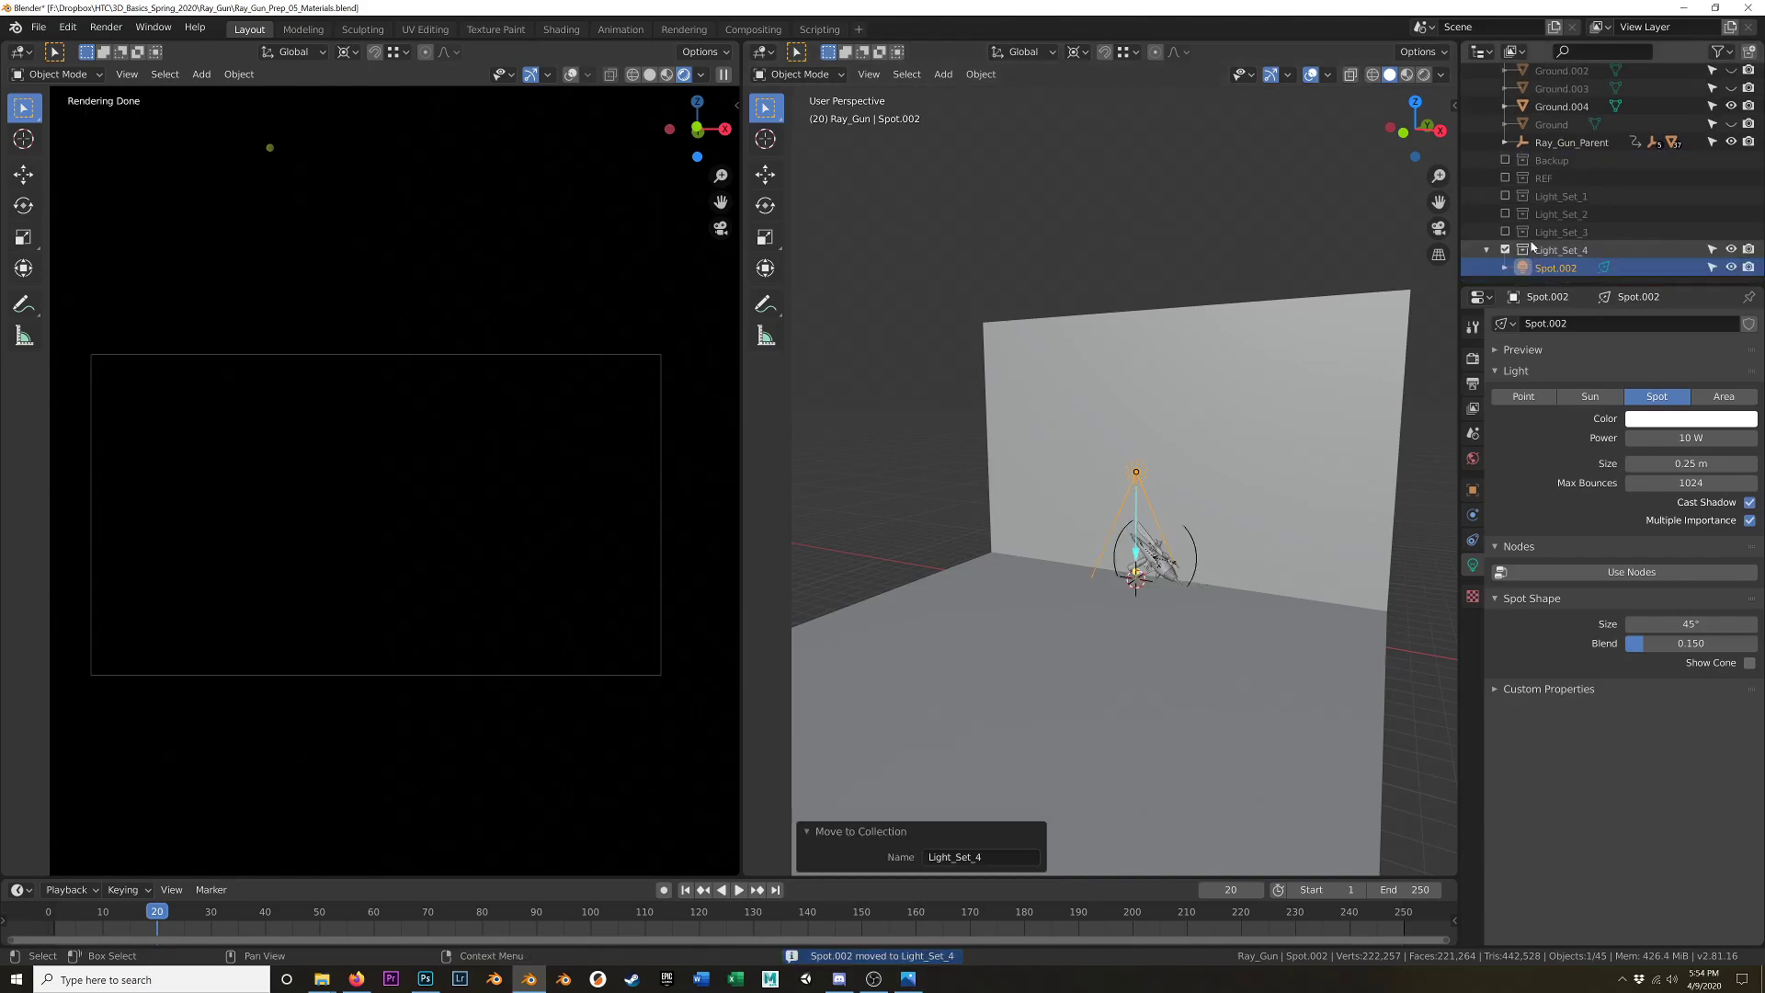
- Add a Plain Axes empty at the 3D cursor and rename it Empty_Spotlight_4
scroll(1129, 558, "up", 3)
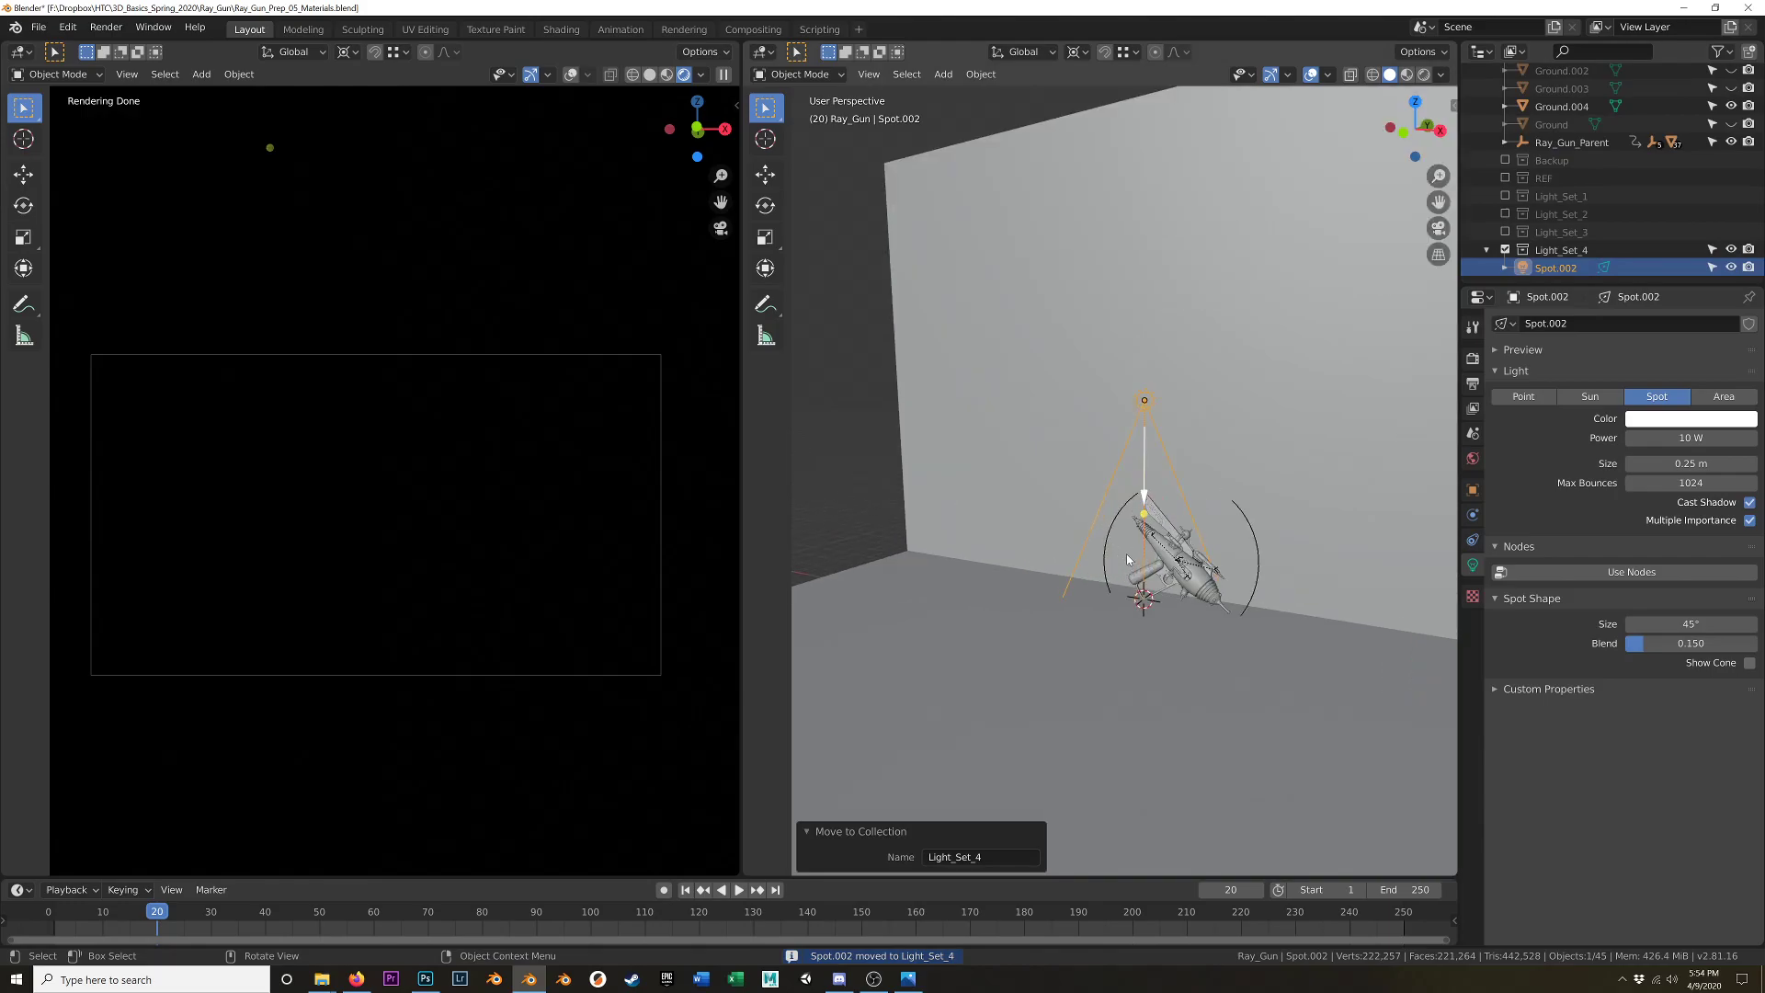
key("shift+a")
mouse_move(1140, 512)
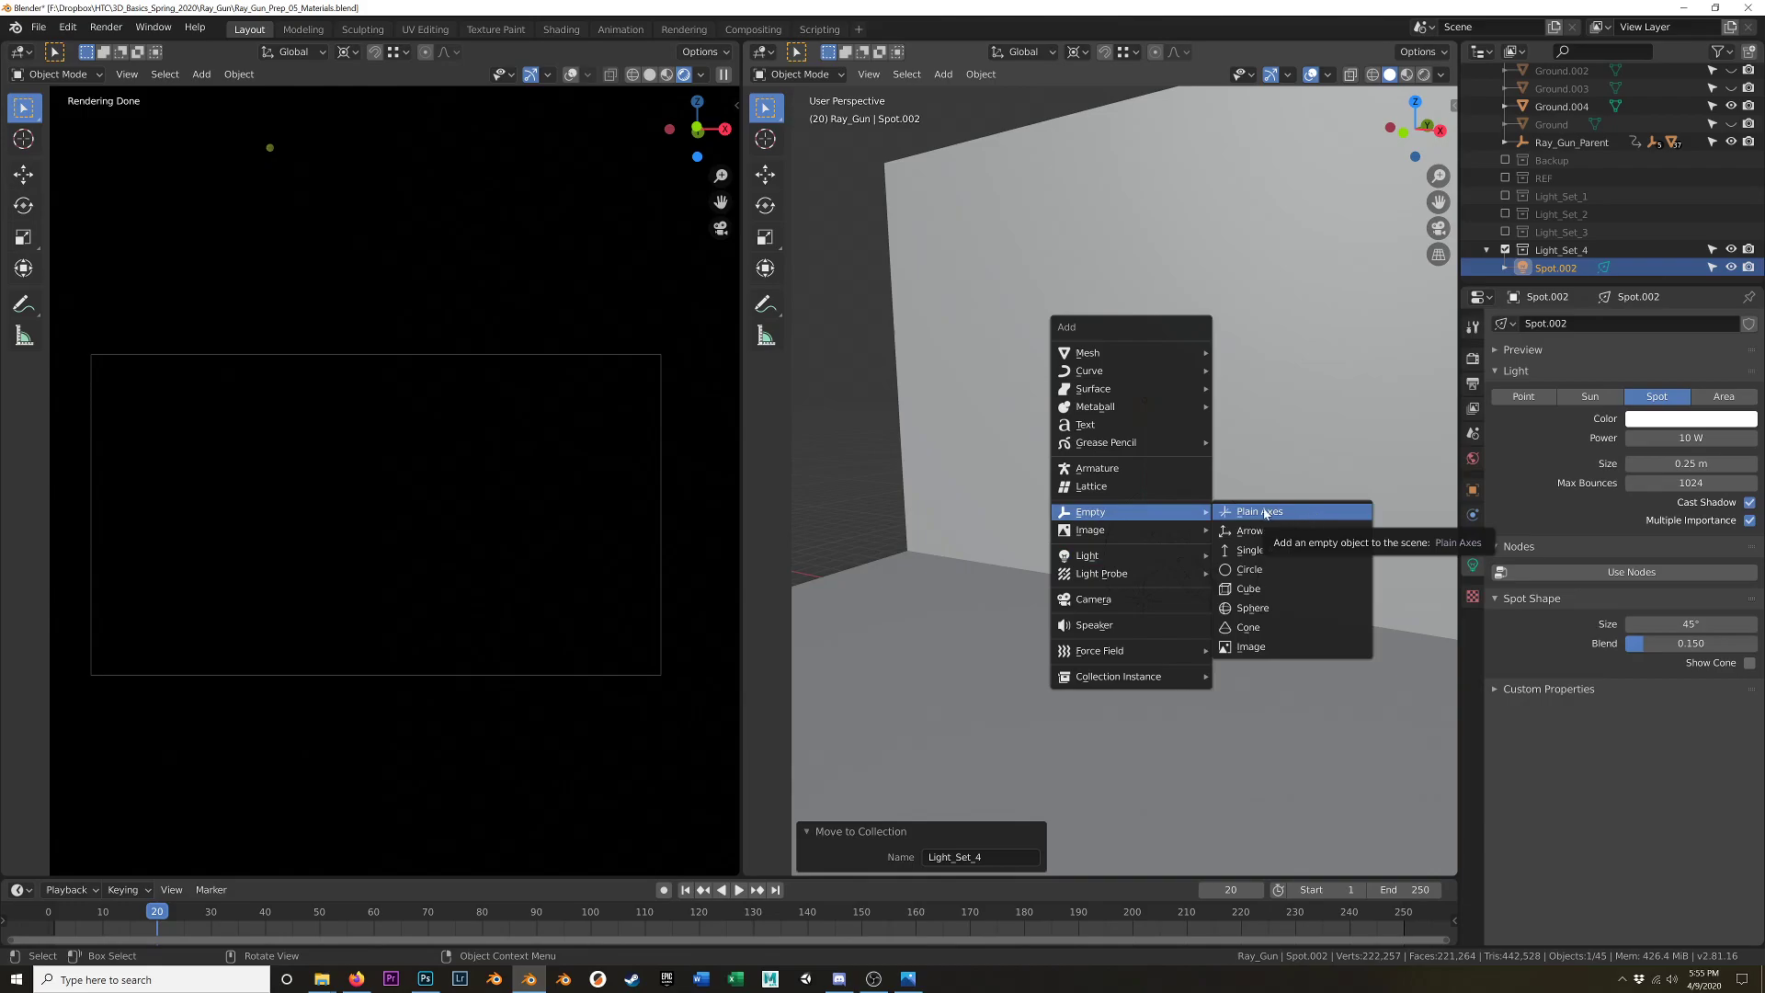
left_click(1273, 512)
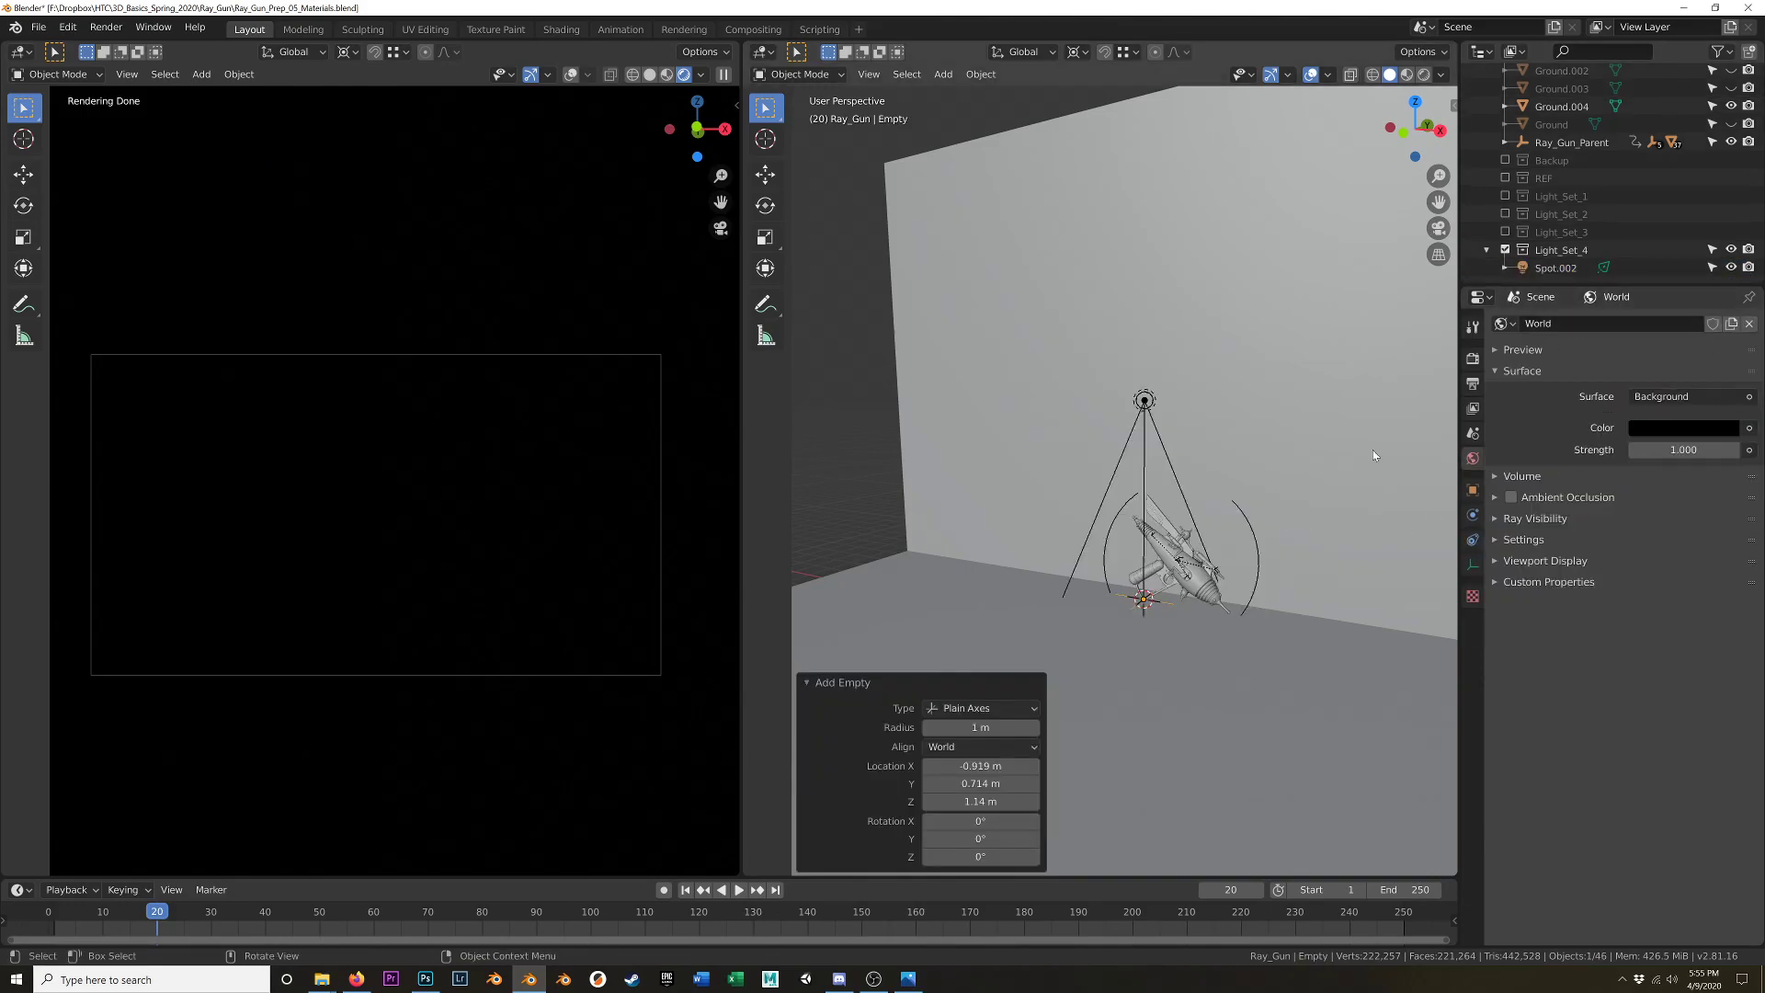
left_click(1472, 564)
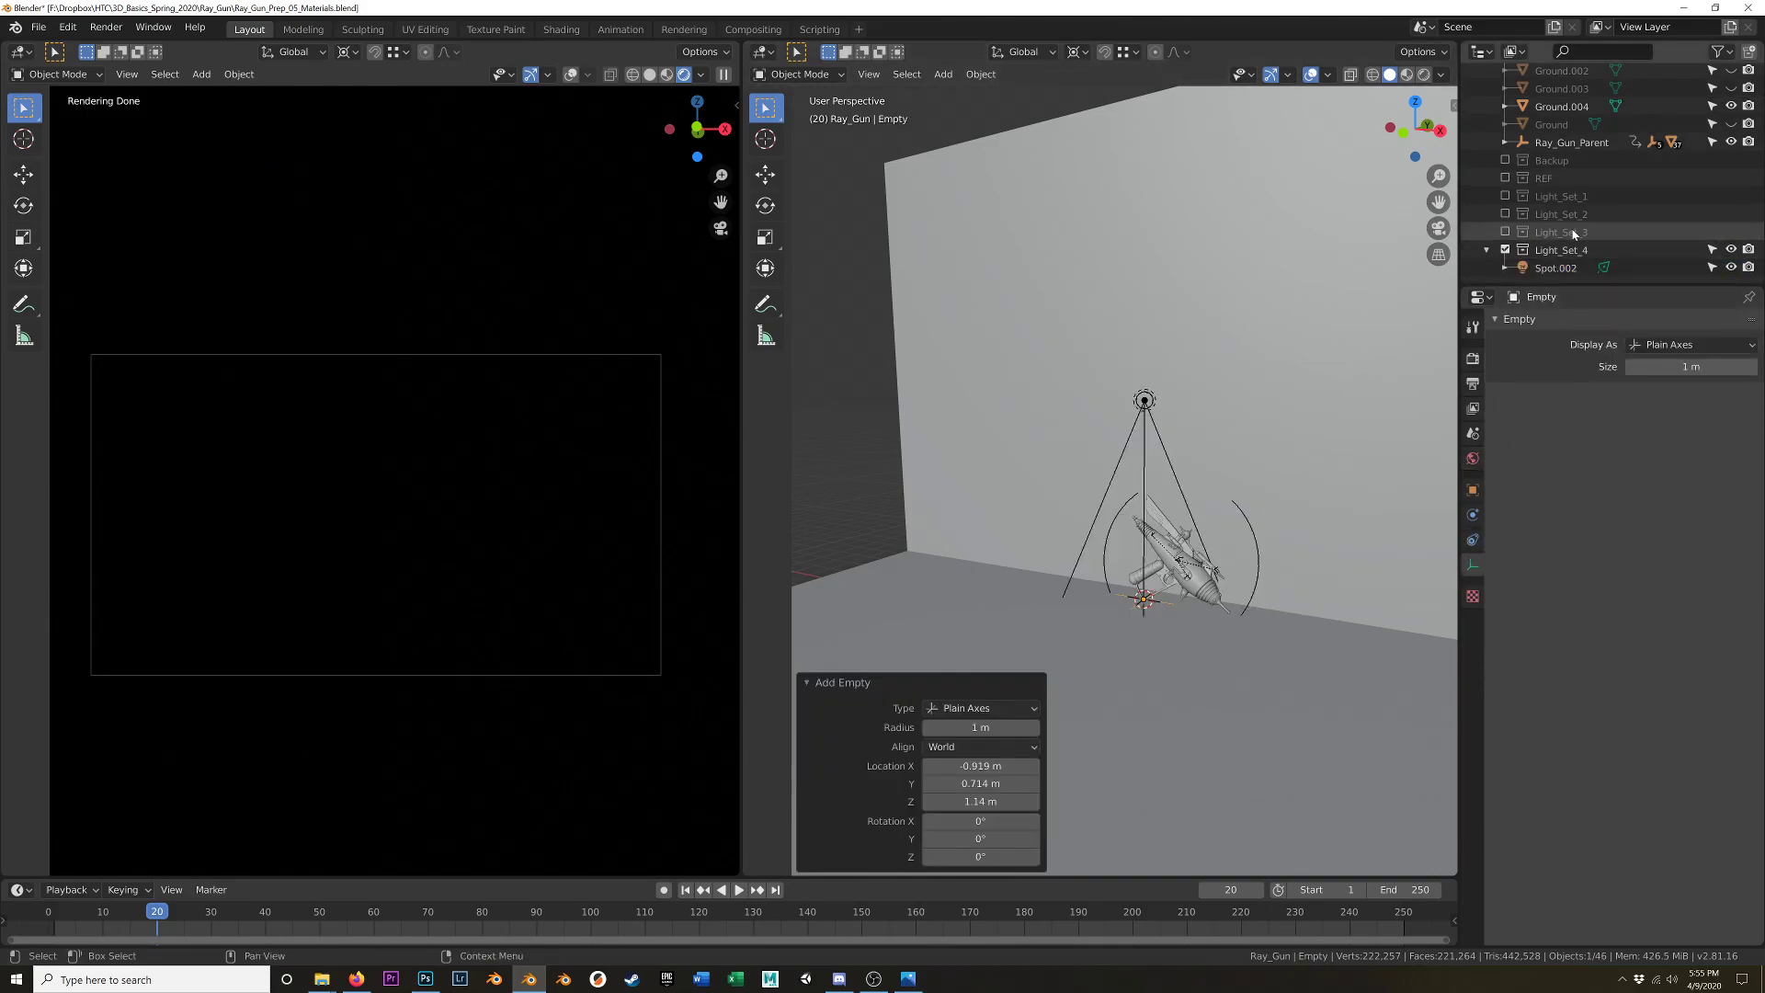
key("F2")
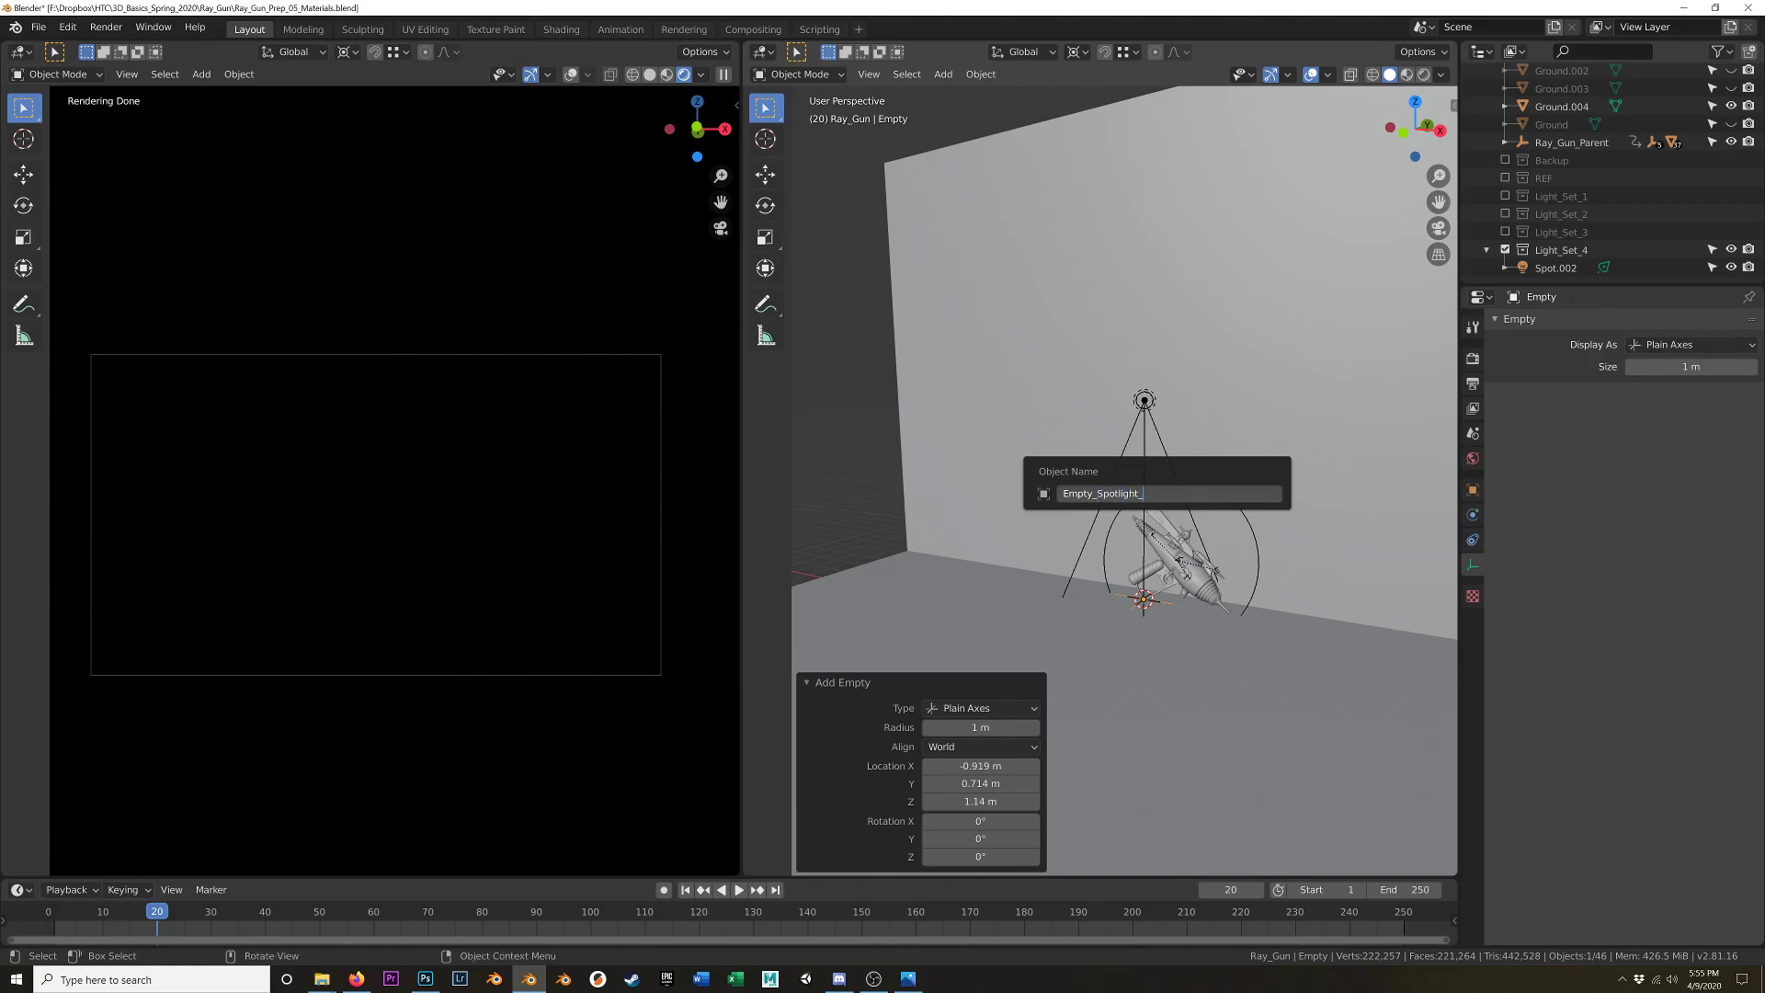
key("Return")
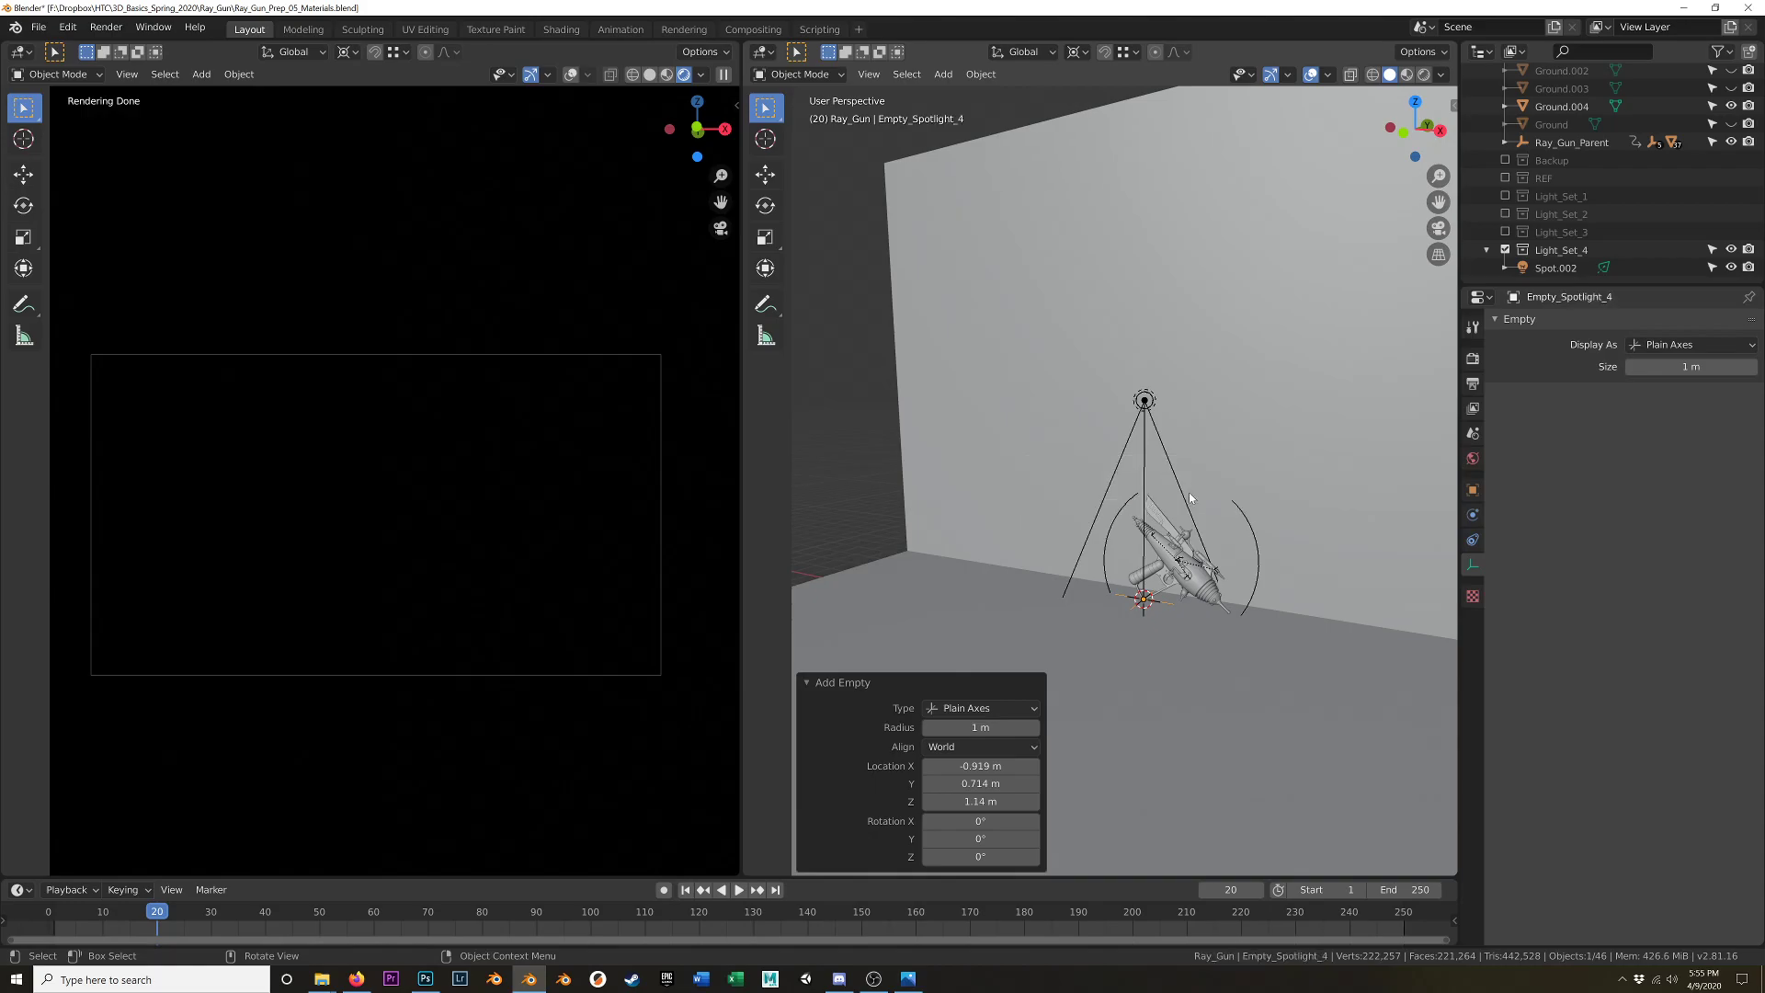
- Raise Empty_Spotlight_4 about 1.7 m along Z to the height of the ray gun's body
key("g")
key("z")
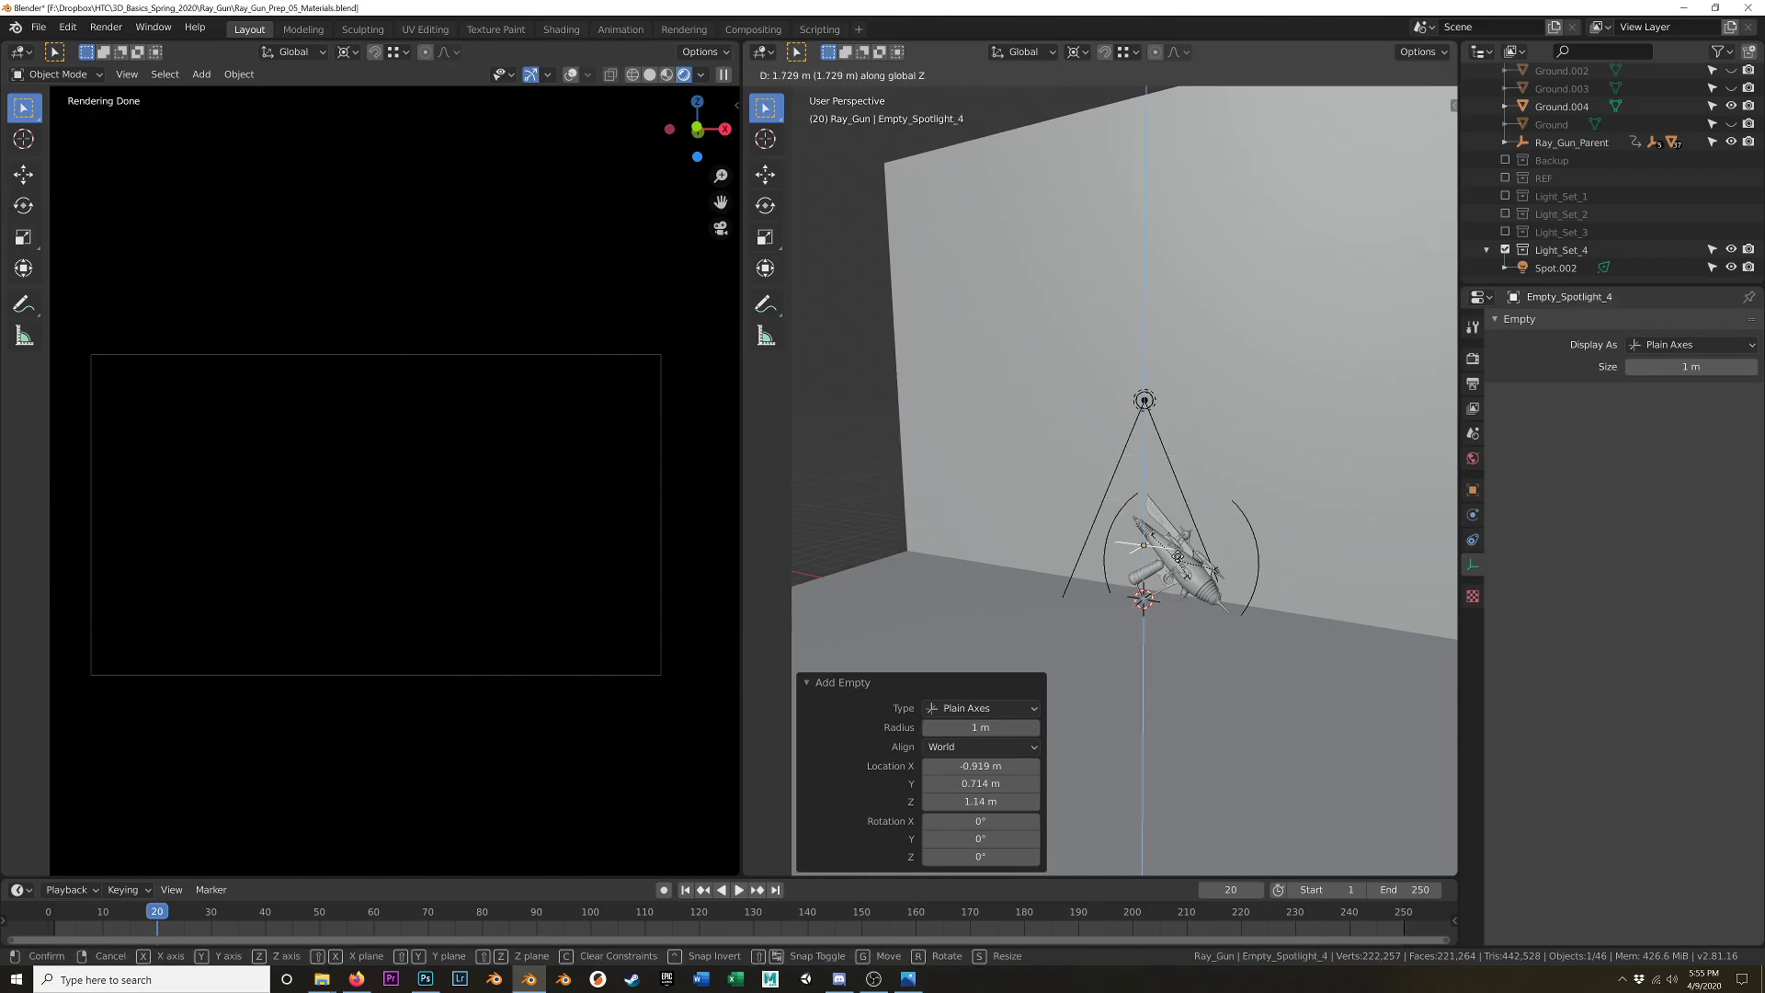
left_click(1182, 485)
- Add a Track To constraint to the spot light with To set to -Z and Up set to Y
left_click(1146, 401)
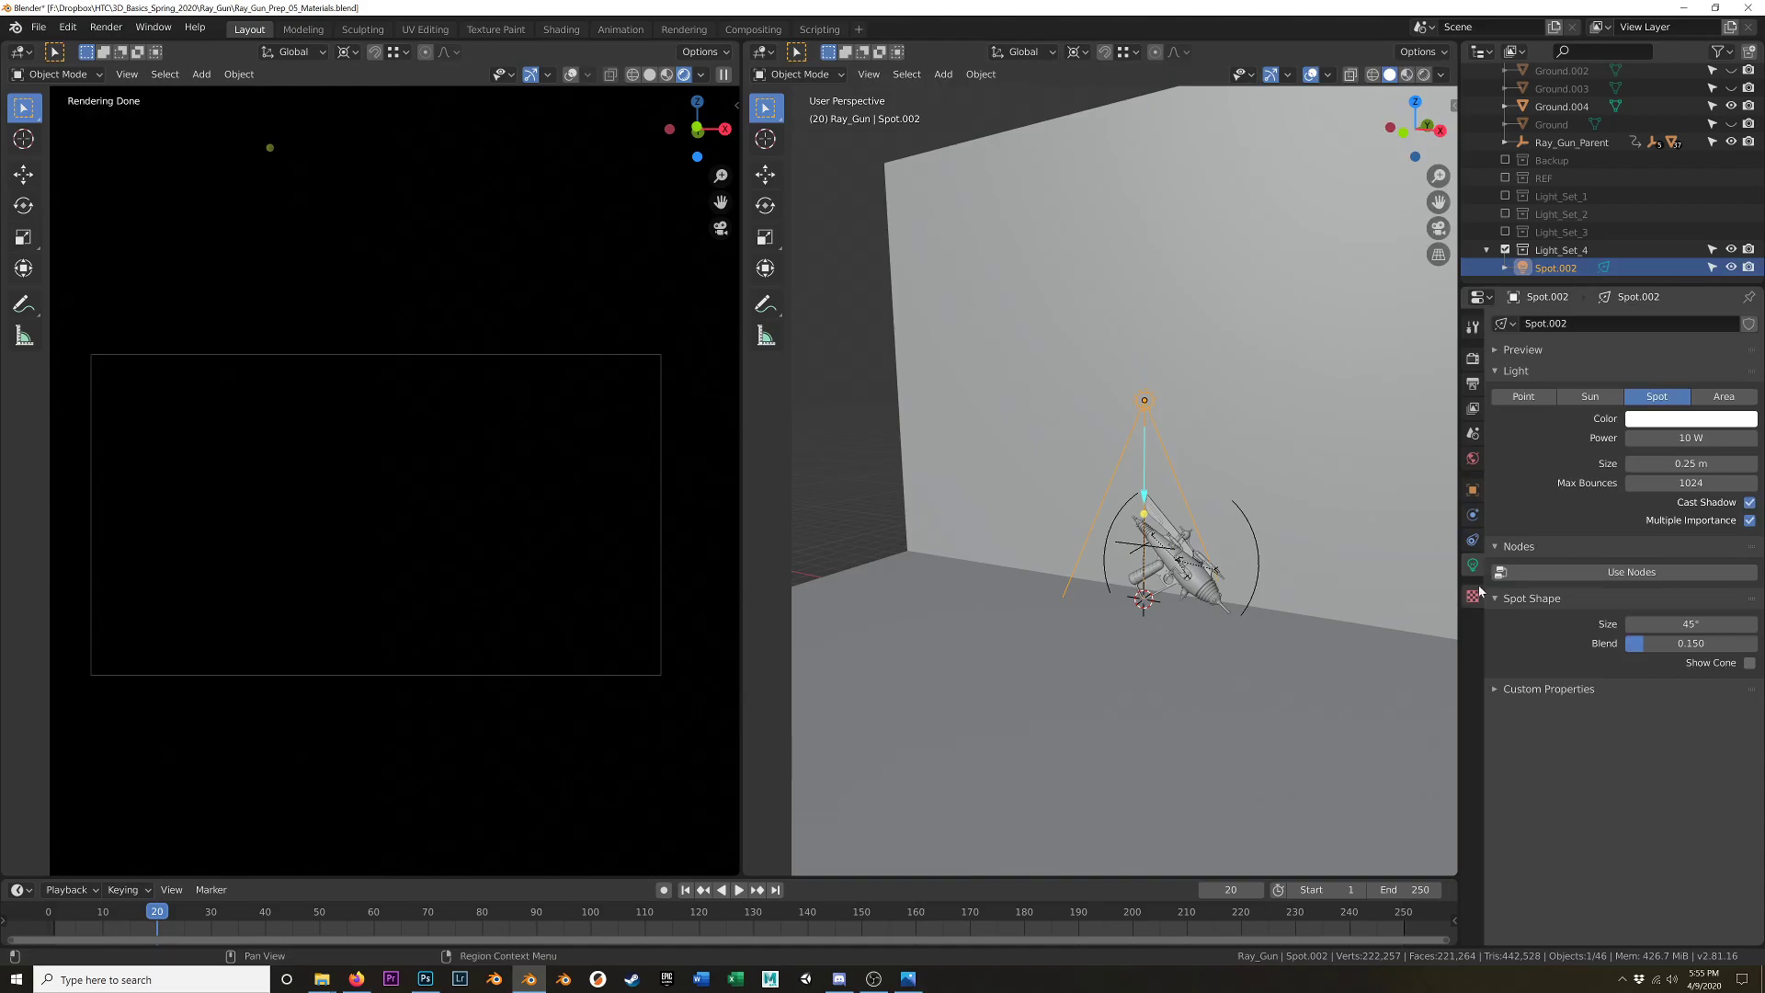
left_click(1472, 541)
left_click(1591, 323)
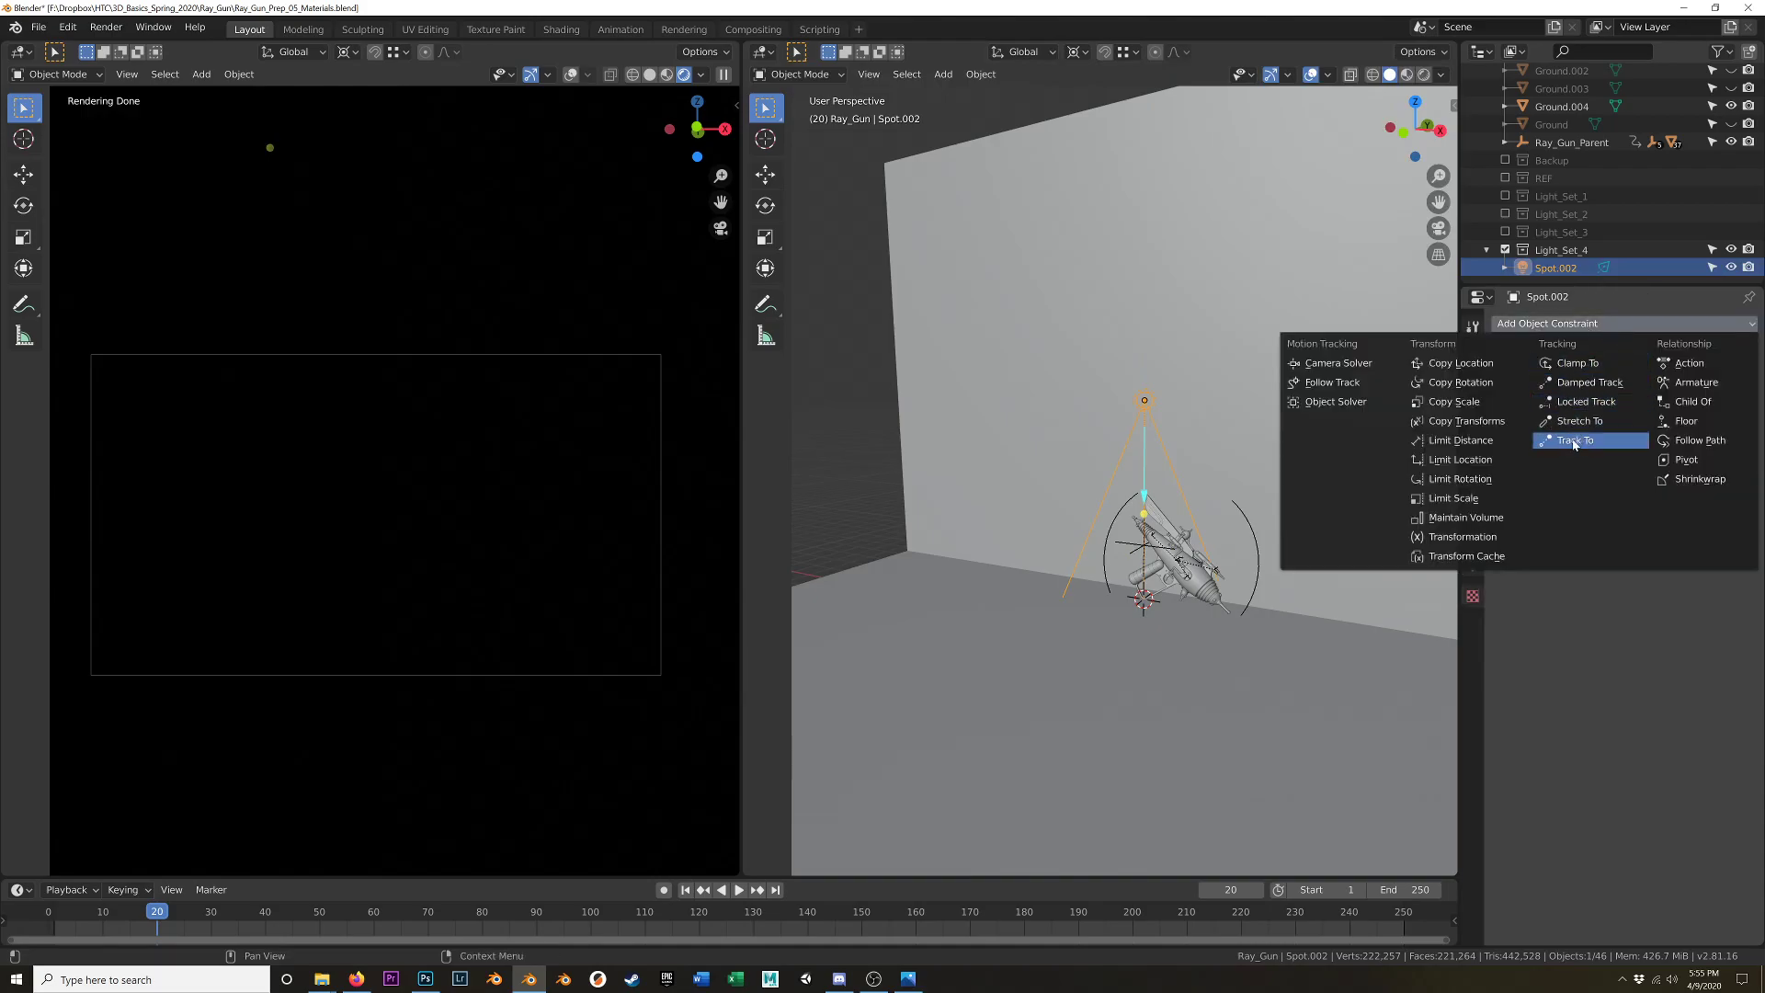
left_click(1562, 438)
left_click(1734, 408)
left_click(1593, 432)
left_click(1582, 459)
- Set Empty_Spotlight_4 as the target of the spot light's Track To constraint
left_click(1636, 383)
scroll(1657, 486, "down", 11)
scroll(1657, 486, "up", 2)
scroll(1657, 485, "down", 4)
scroll(1658, 485, "up", 1)
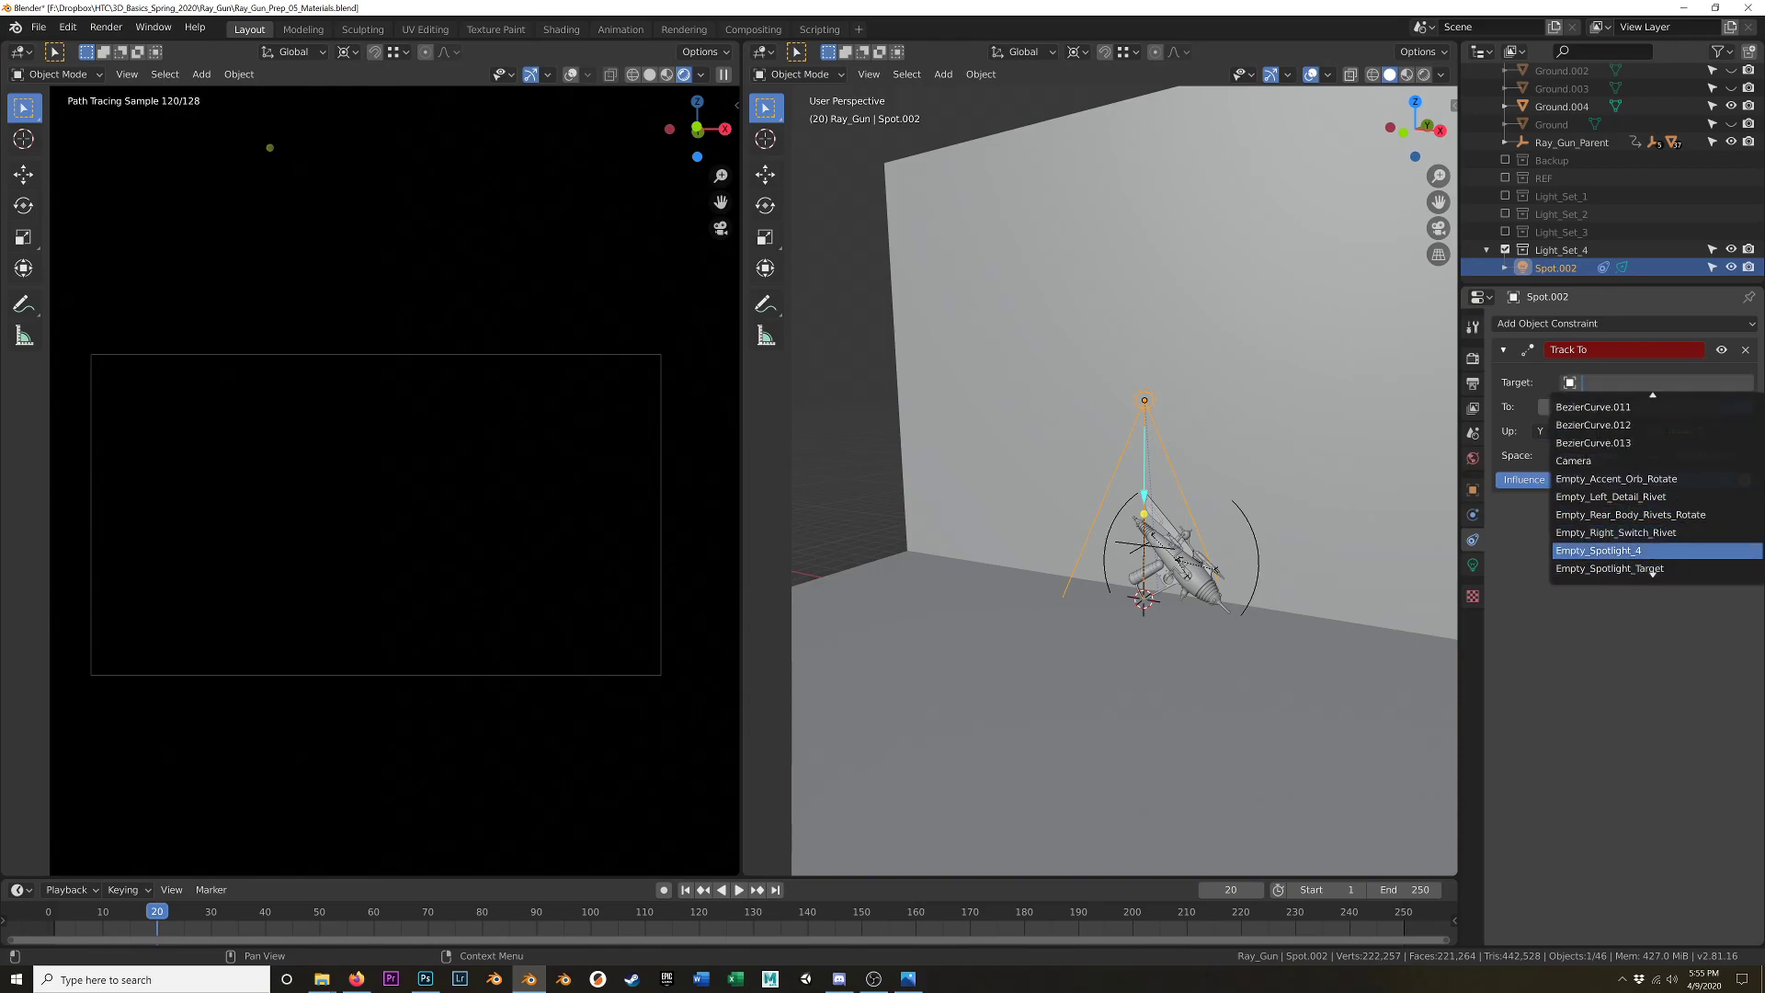
left_click(1617, 549)
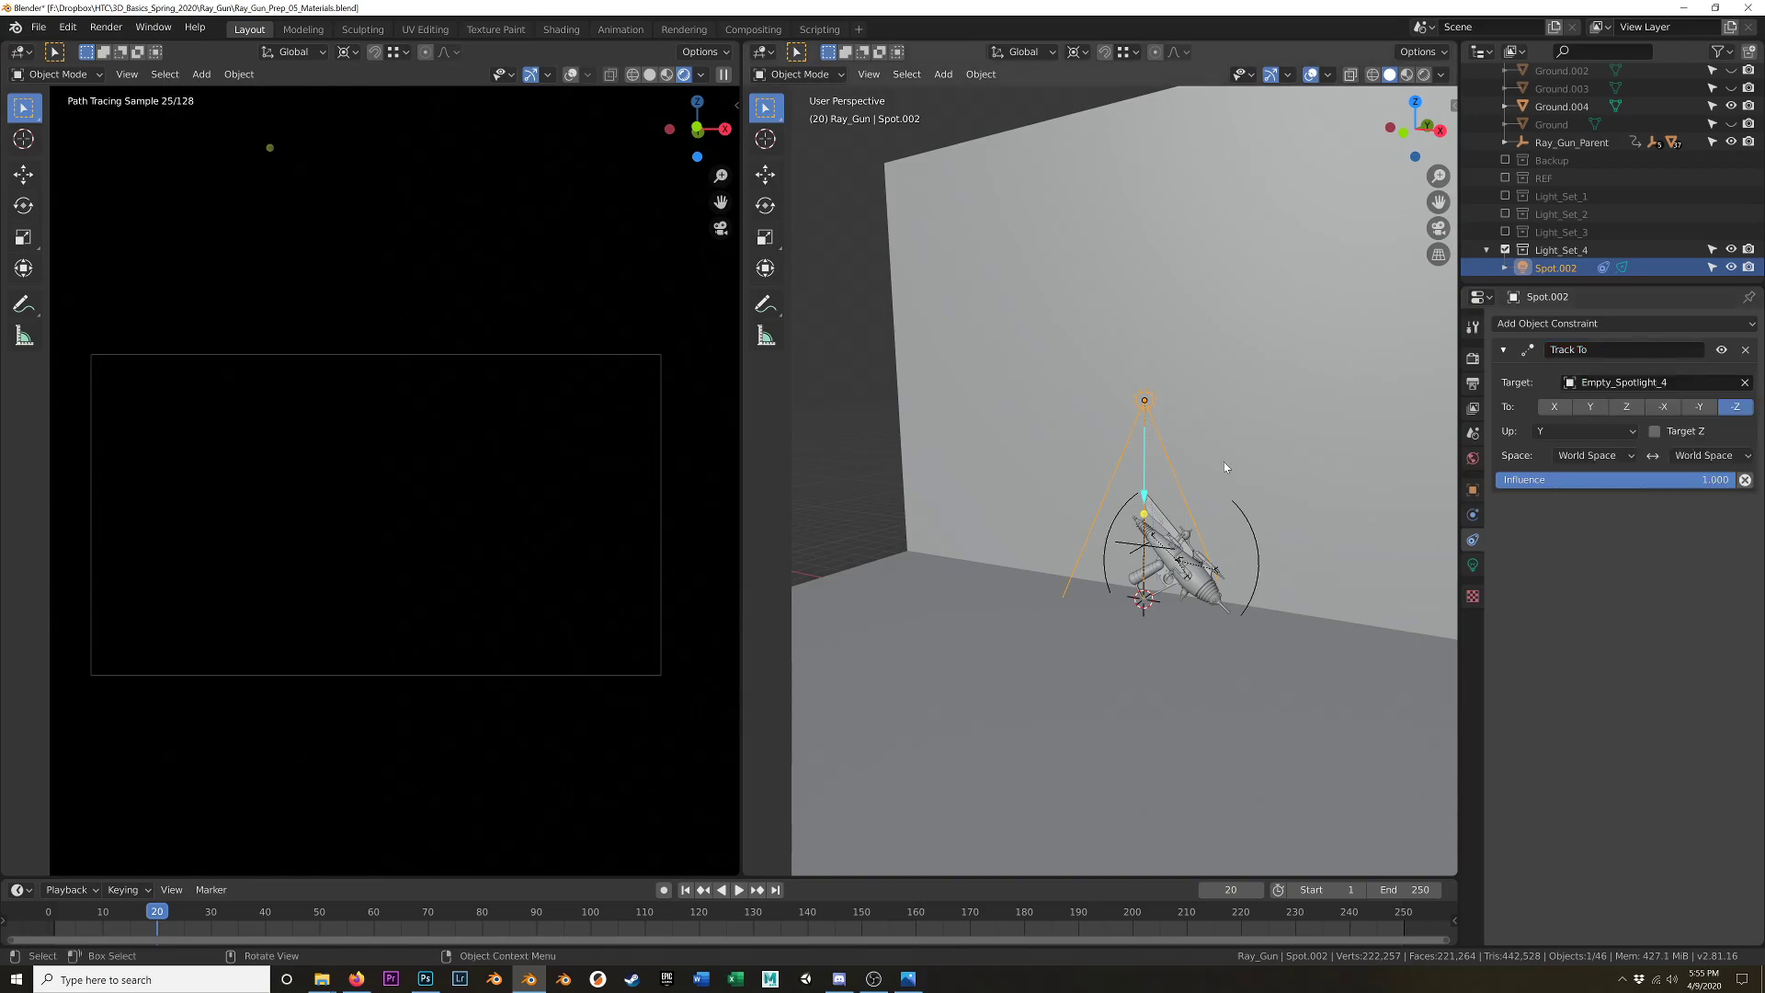
- Move the spot light away from the wall by about -8.27 m in X, -8.13 m in Y and 5.07 m in Z
left_click(1171, 410)
left_click(1144, 402)
middle_click_drag(1122, 432, 1077, 420)
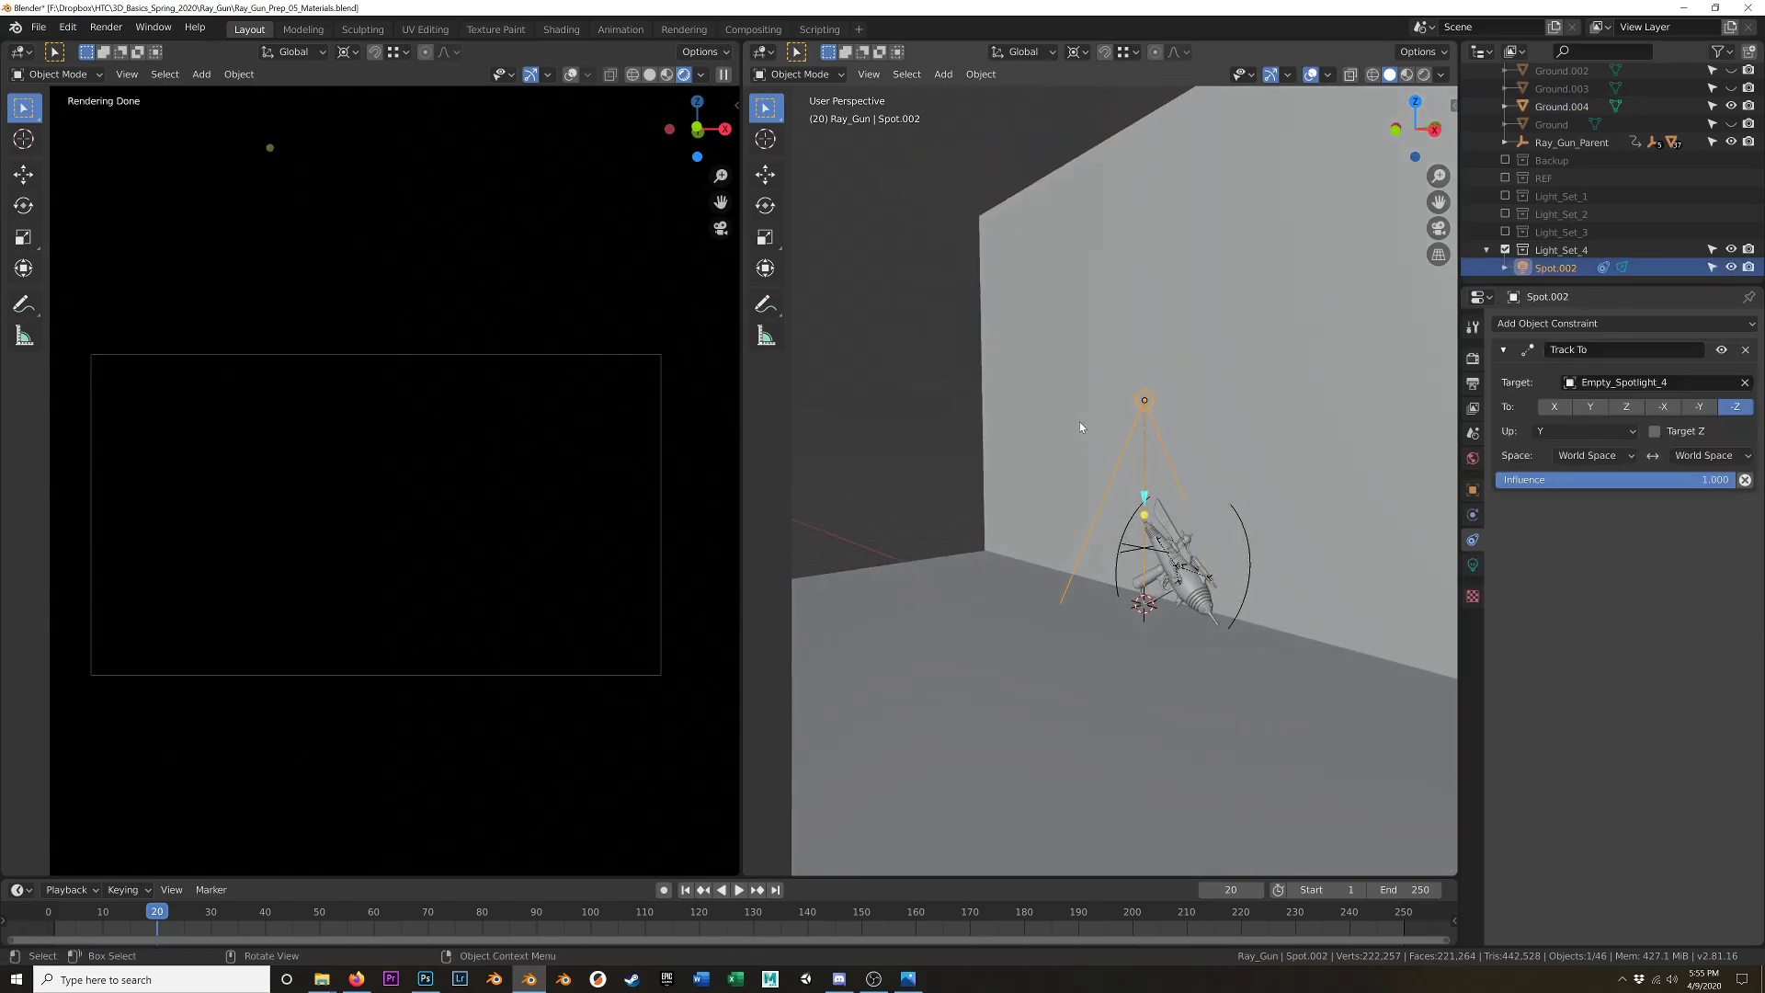
key("g")
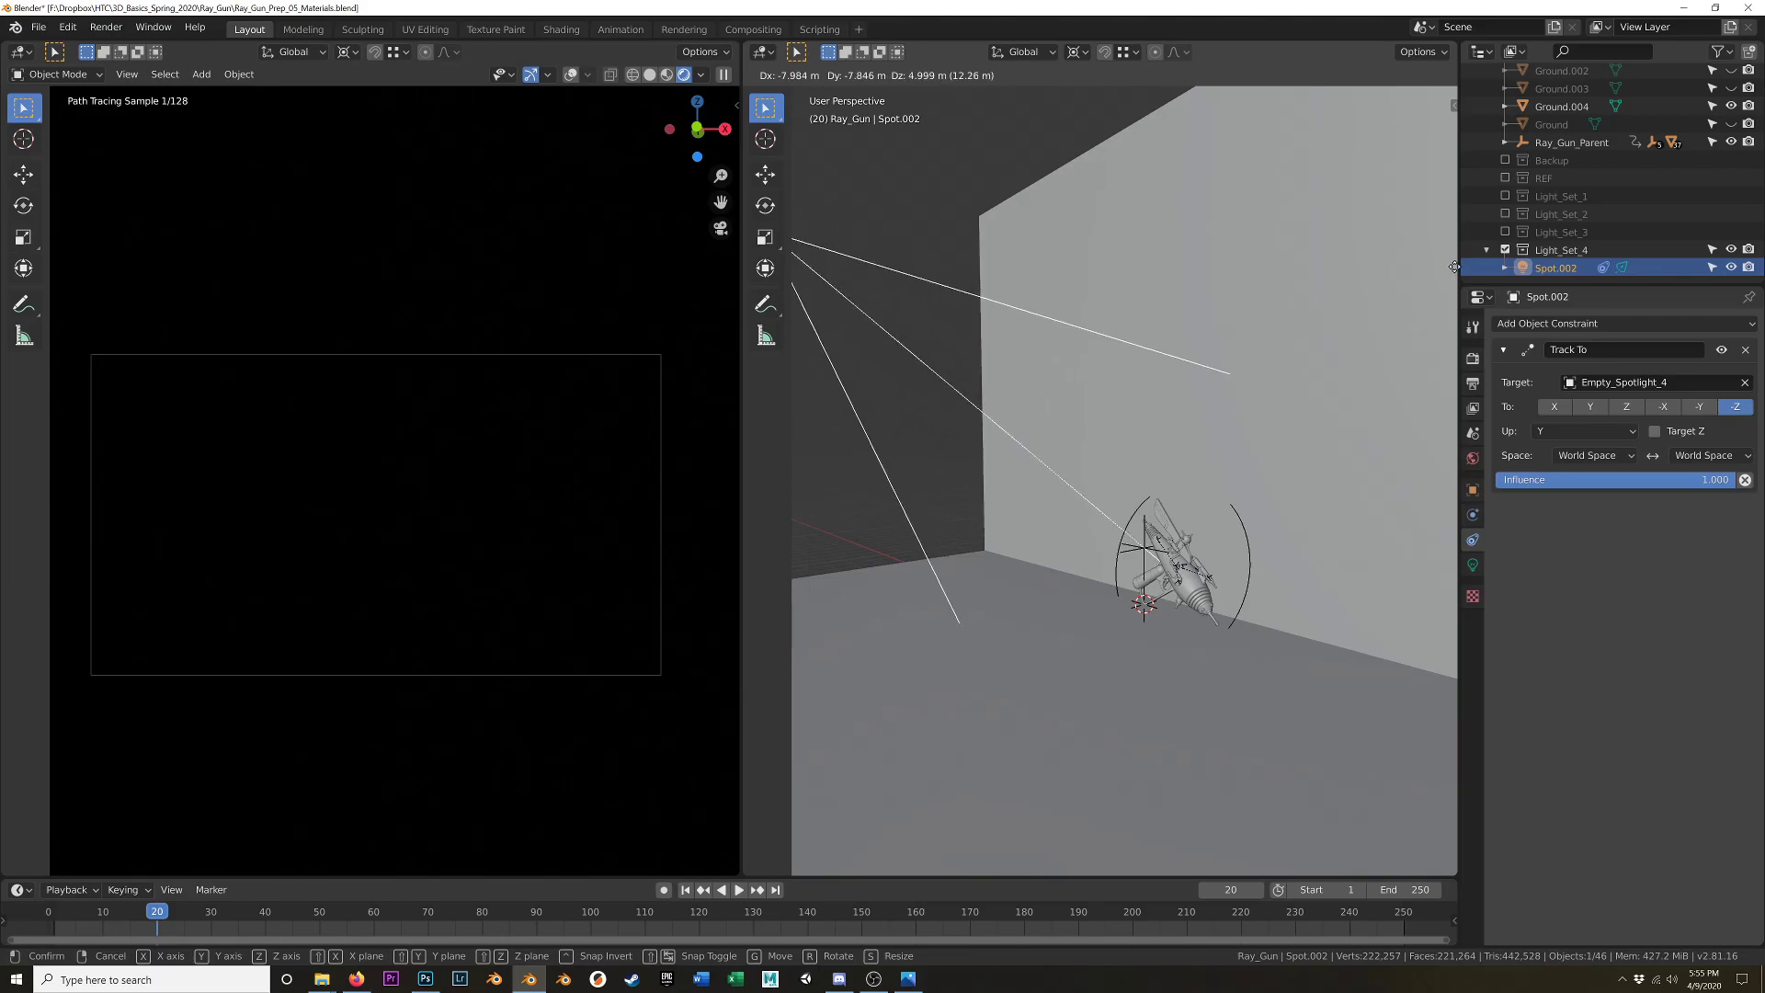
left_click(776, 267)
- Set the spot light's power to 1000 W
mouse_move(1380, 414)
middle_mouse_down()
mouse_move(1137, 373)
mouse_move(1151, 366)
mouse_move(1134, 427)
mouse_move(1167, 440)
middle_mouse_up()
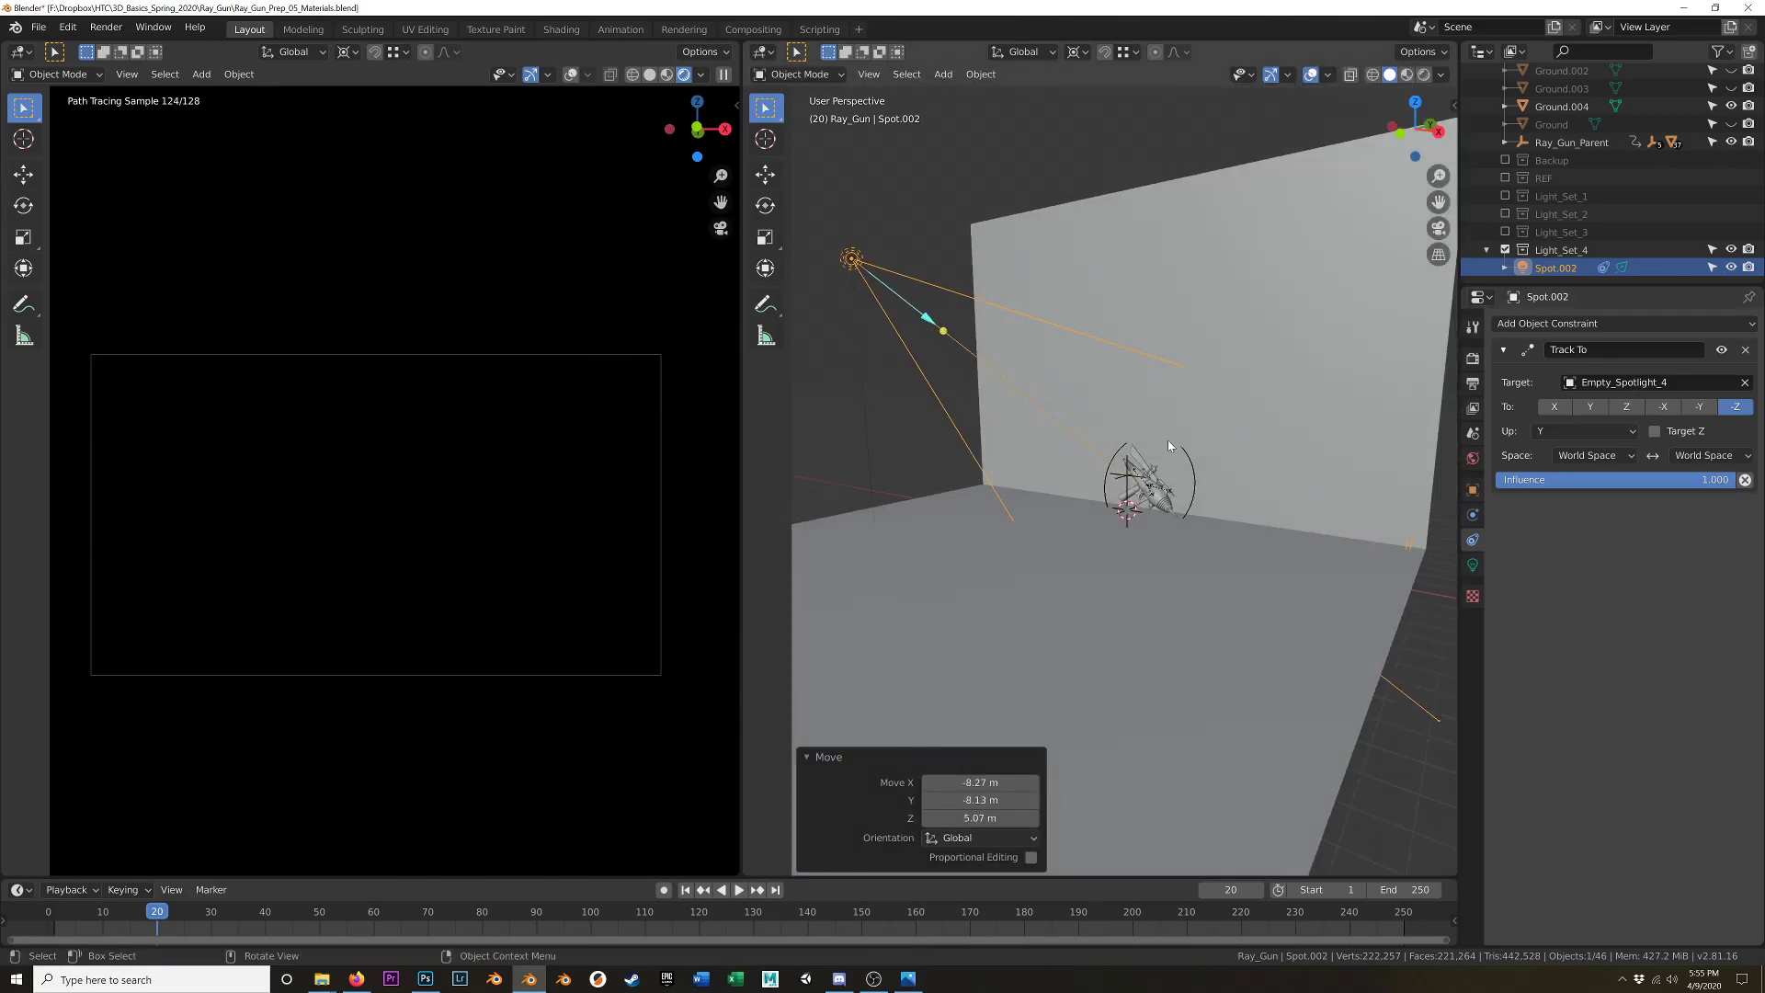
left_click(1472, 565)
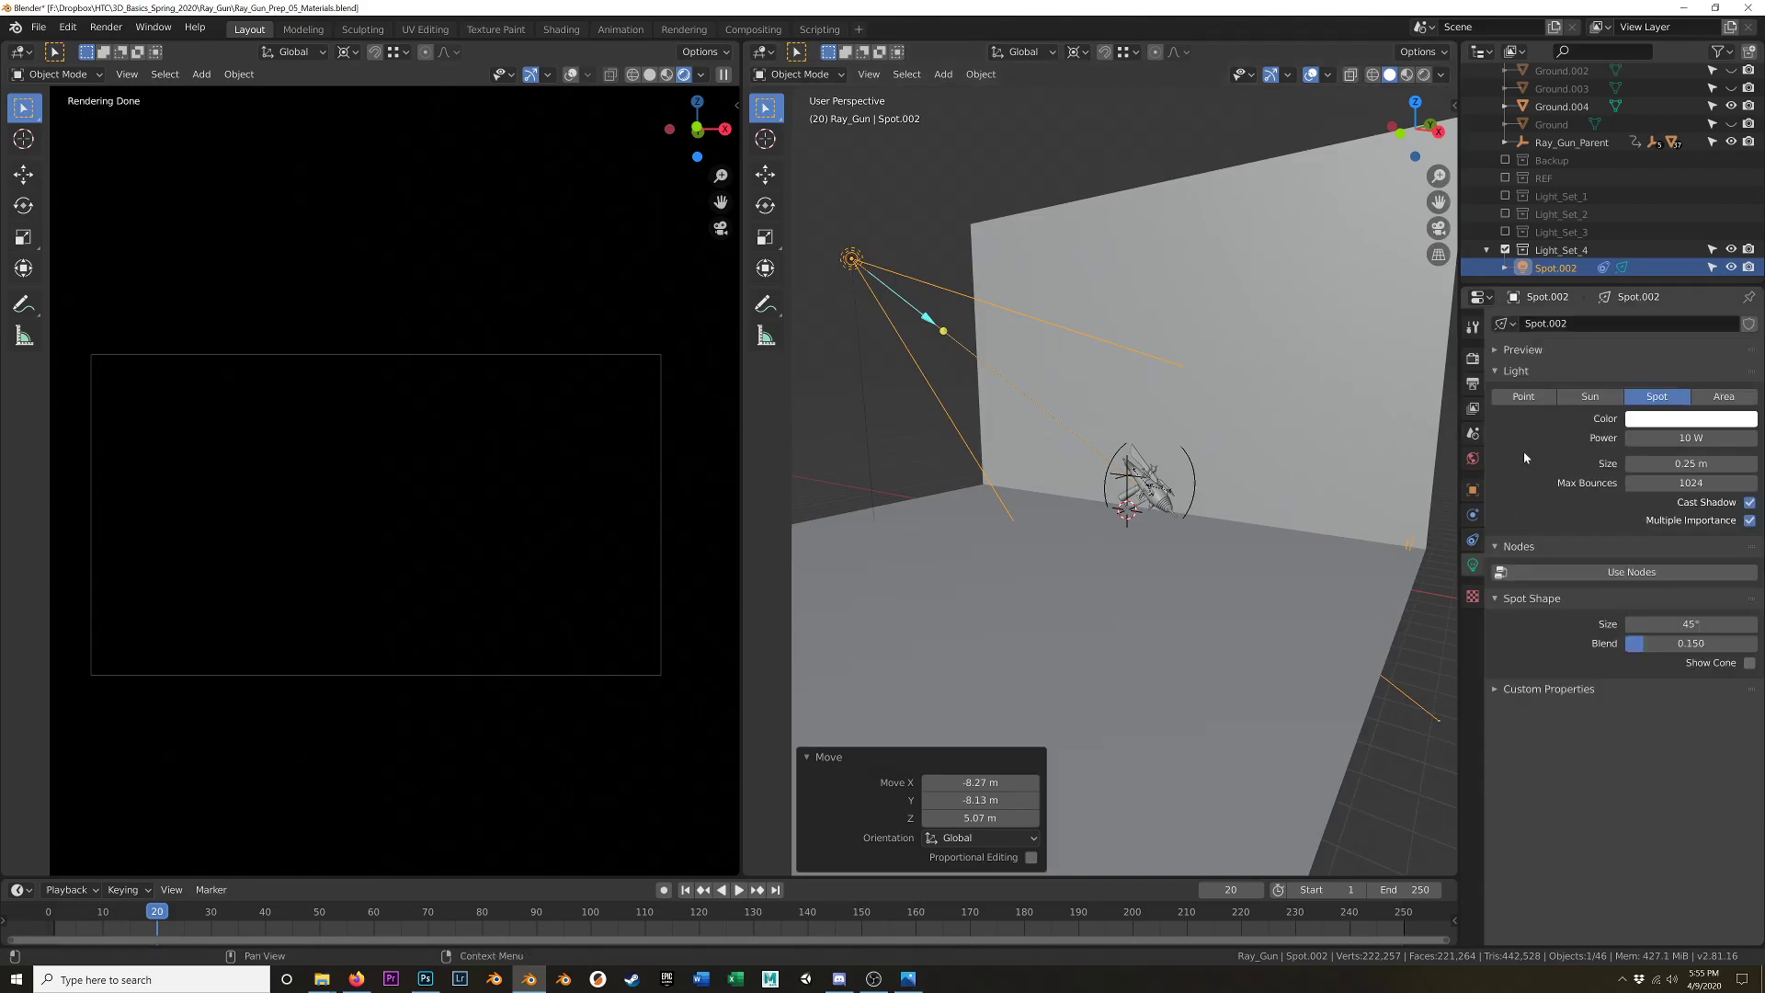
left_click(1683, 439)
type("1000")
key("Return")
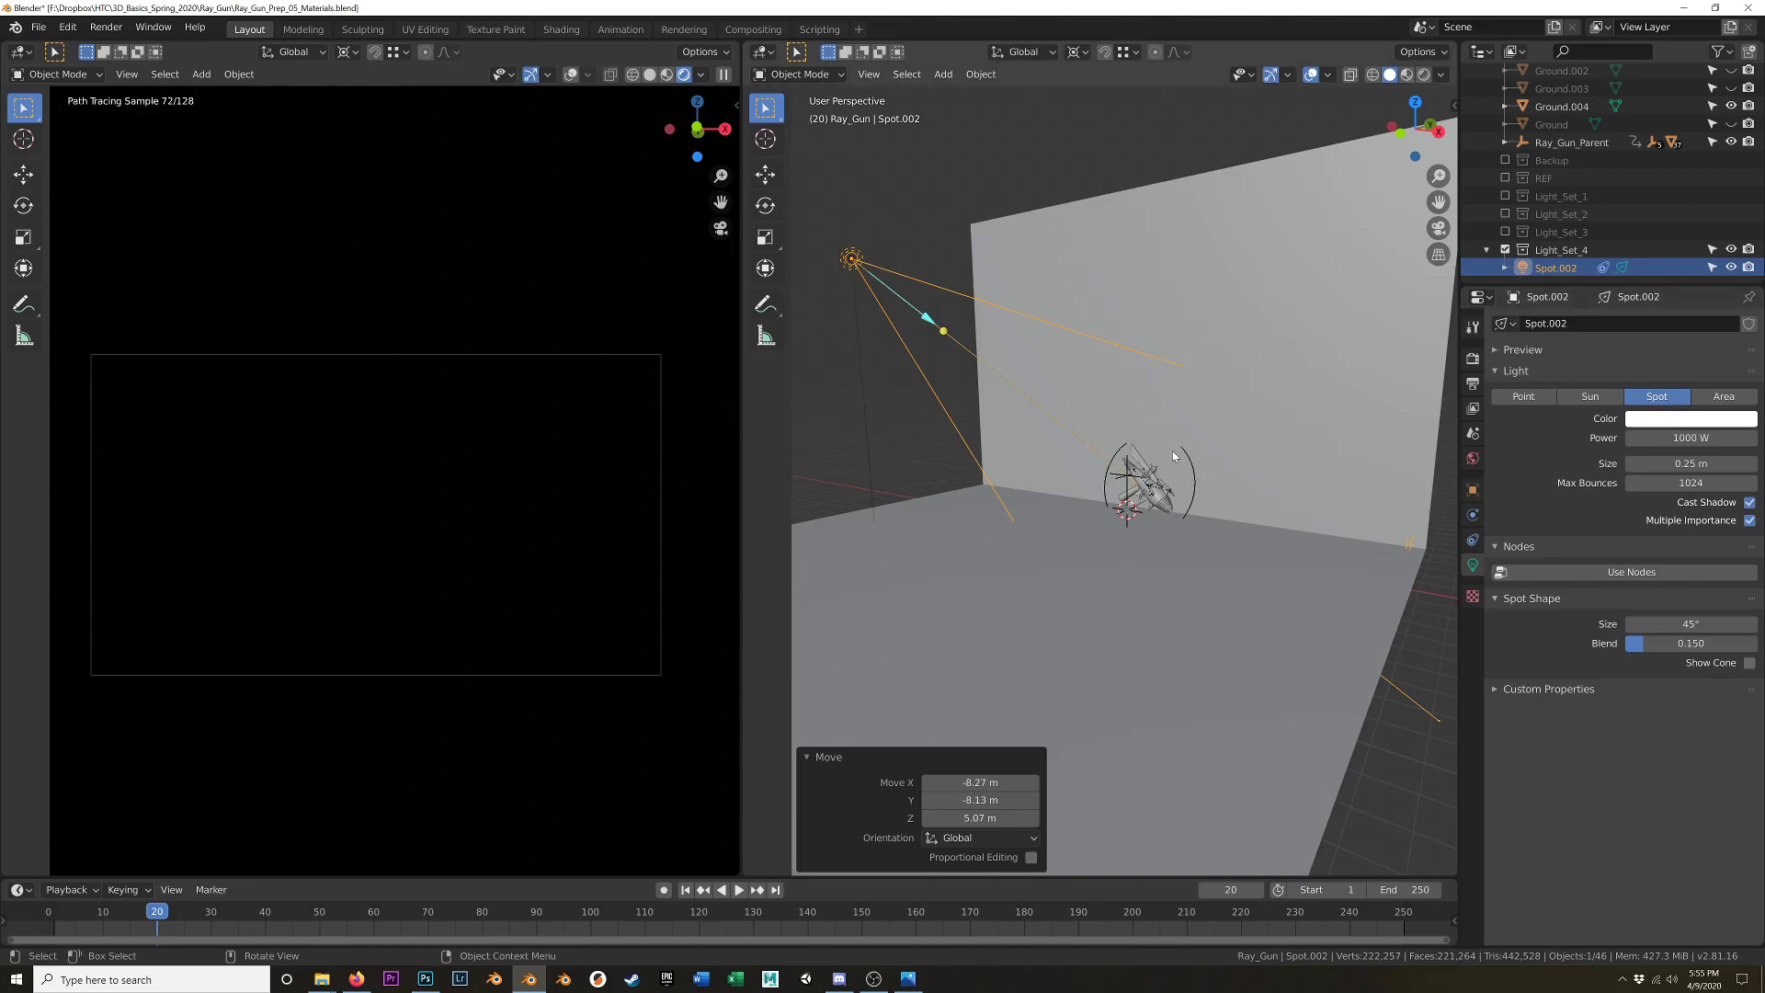
- Look through the camera in the solid-shaded viewport and set the current frame to 10 with playback stopped
middle_click_drag(1183, 420, 1107, 419)
scroll(1133, 401, "down", 4)
scroll(1152, 399, "up", 2)
scroll(1107, 419, "up", 1)
key("KP_0")
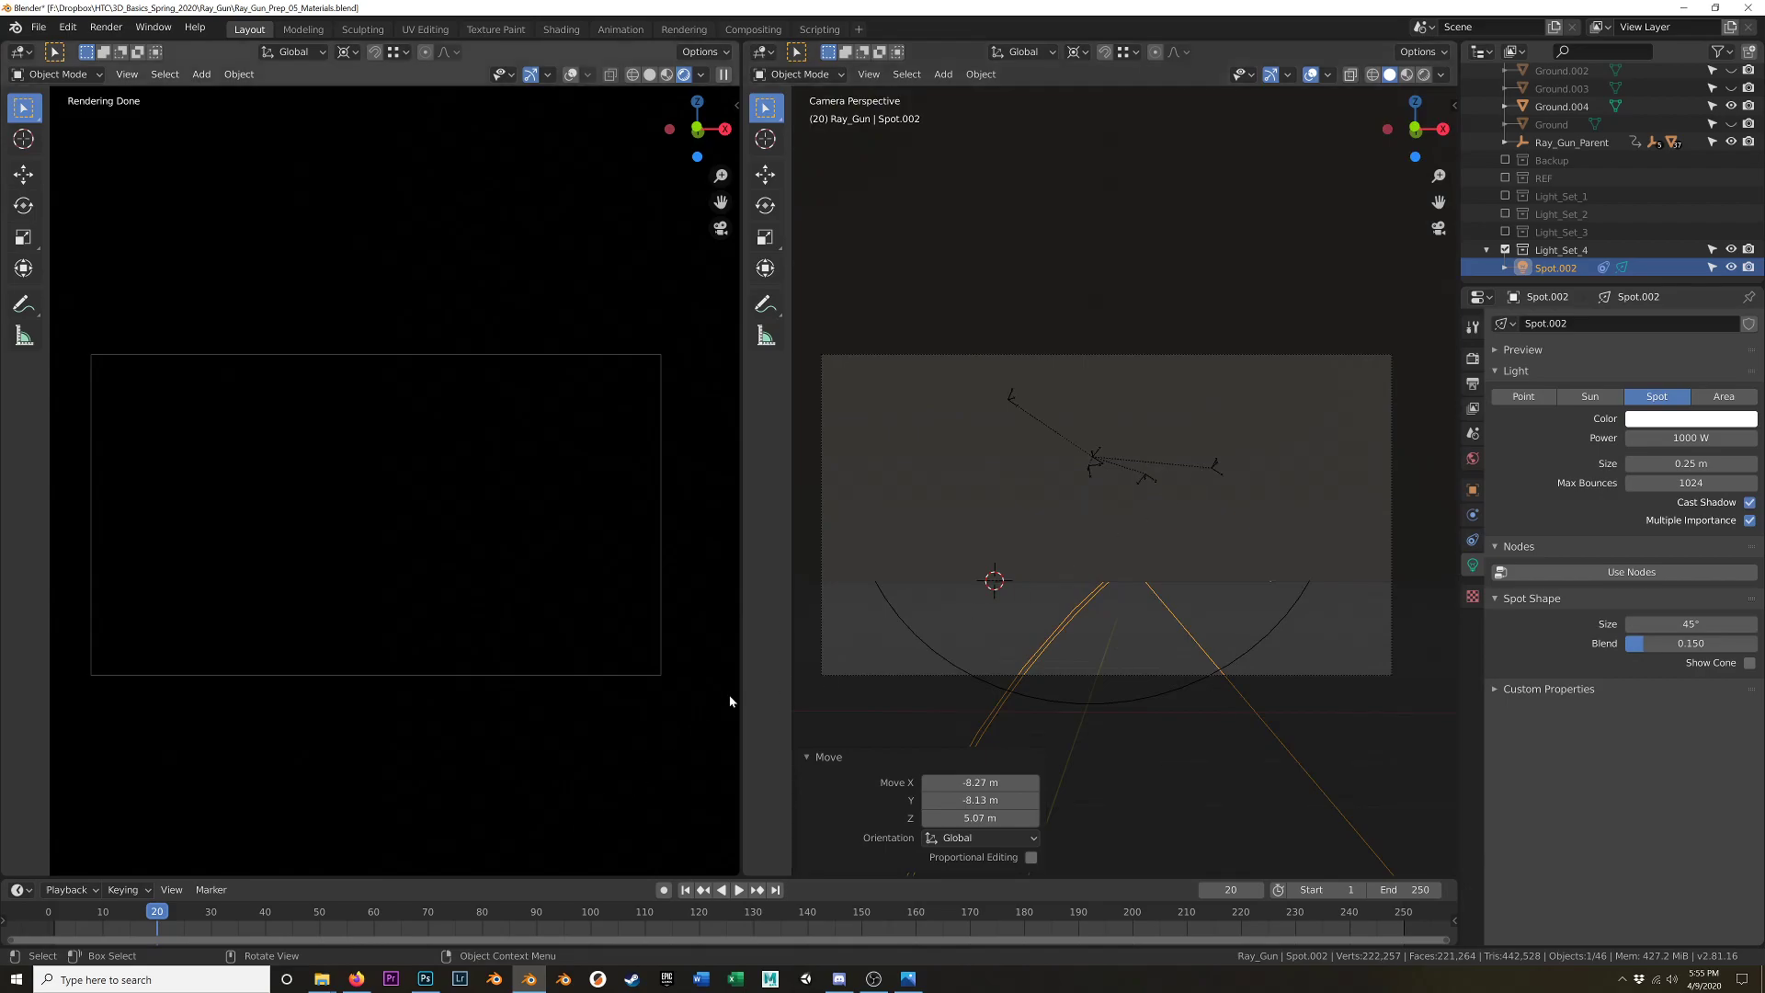
left_click_drag(152, 921, 95, 924)
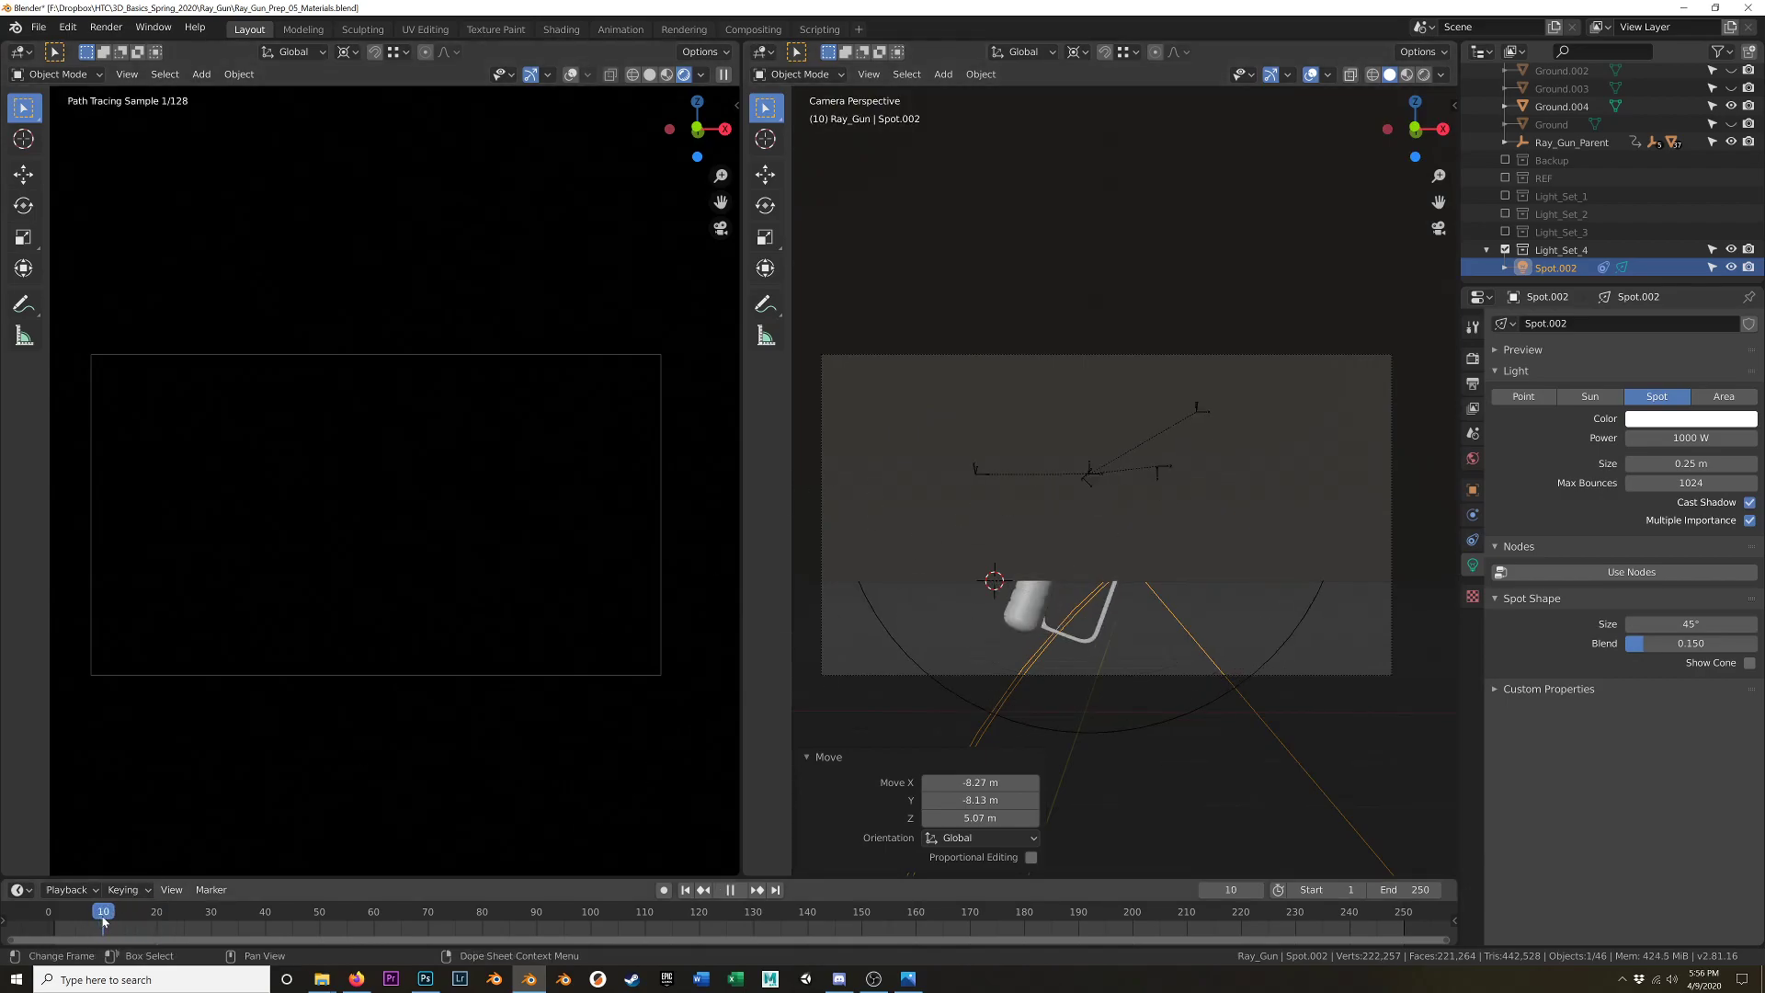
key("space")
- Unhide the Camera and insert a LocRot keyframe for it at frame 10
left_click(911, 681)
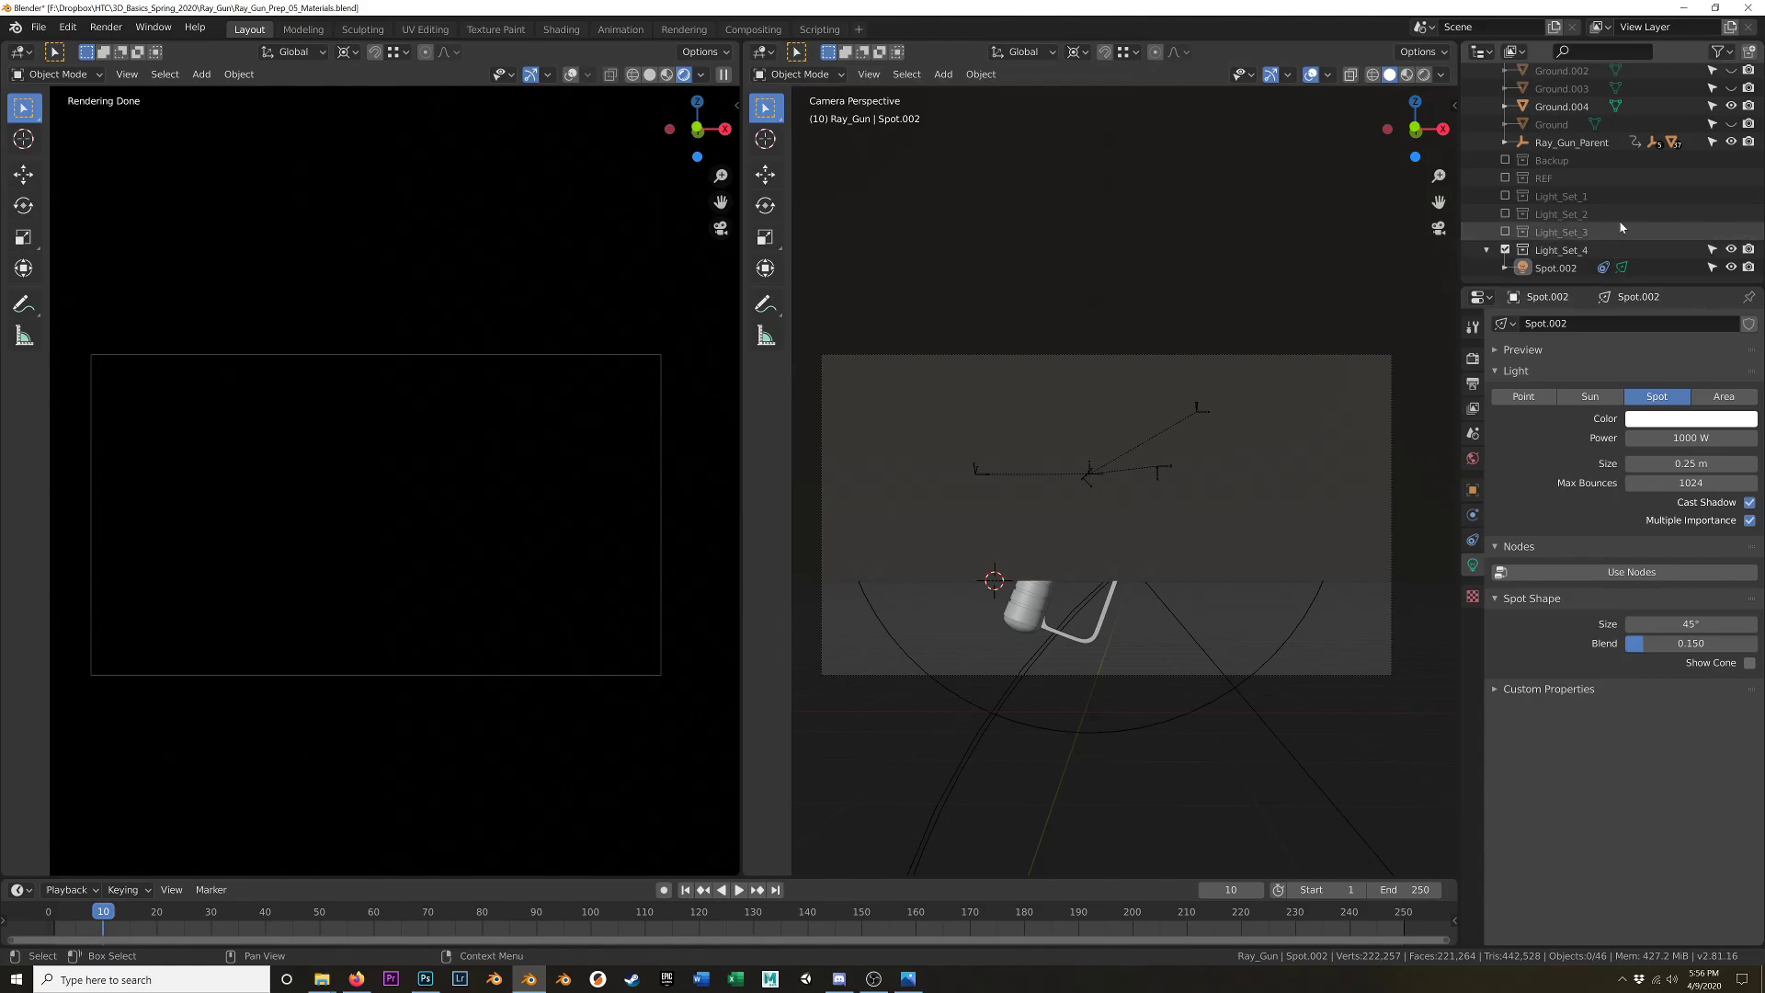
scroll(1627, 219, "up", 4)
left_click(1730, 109)
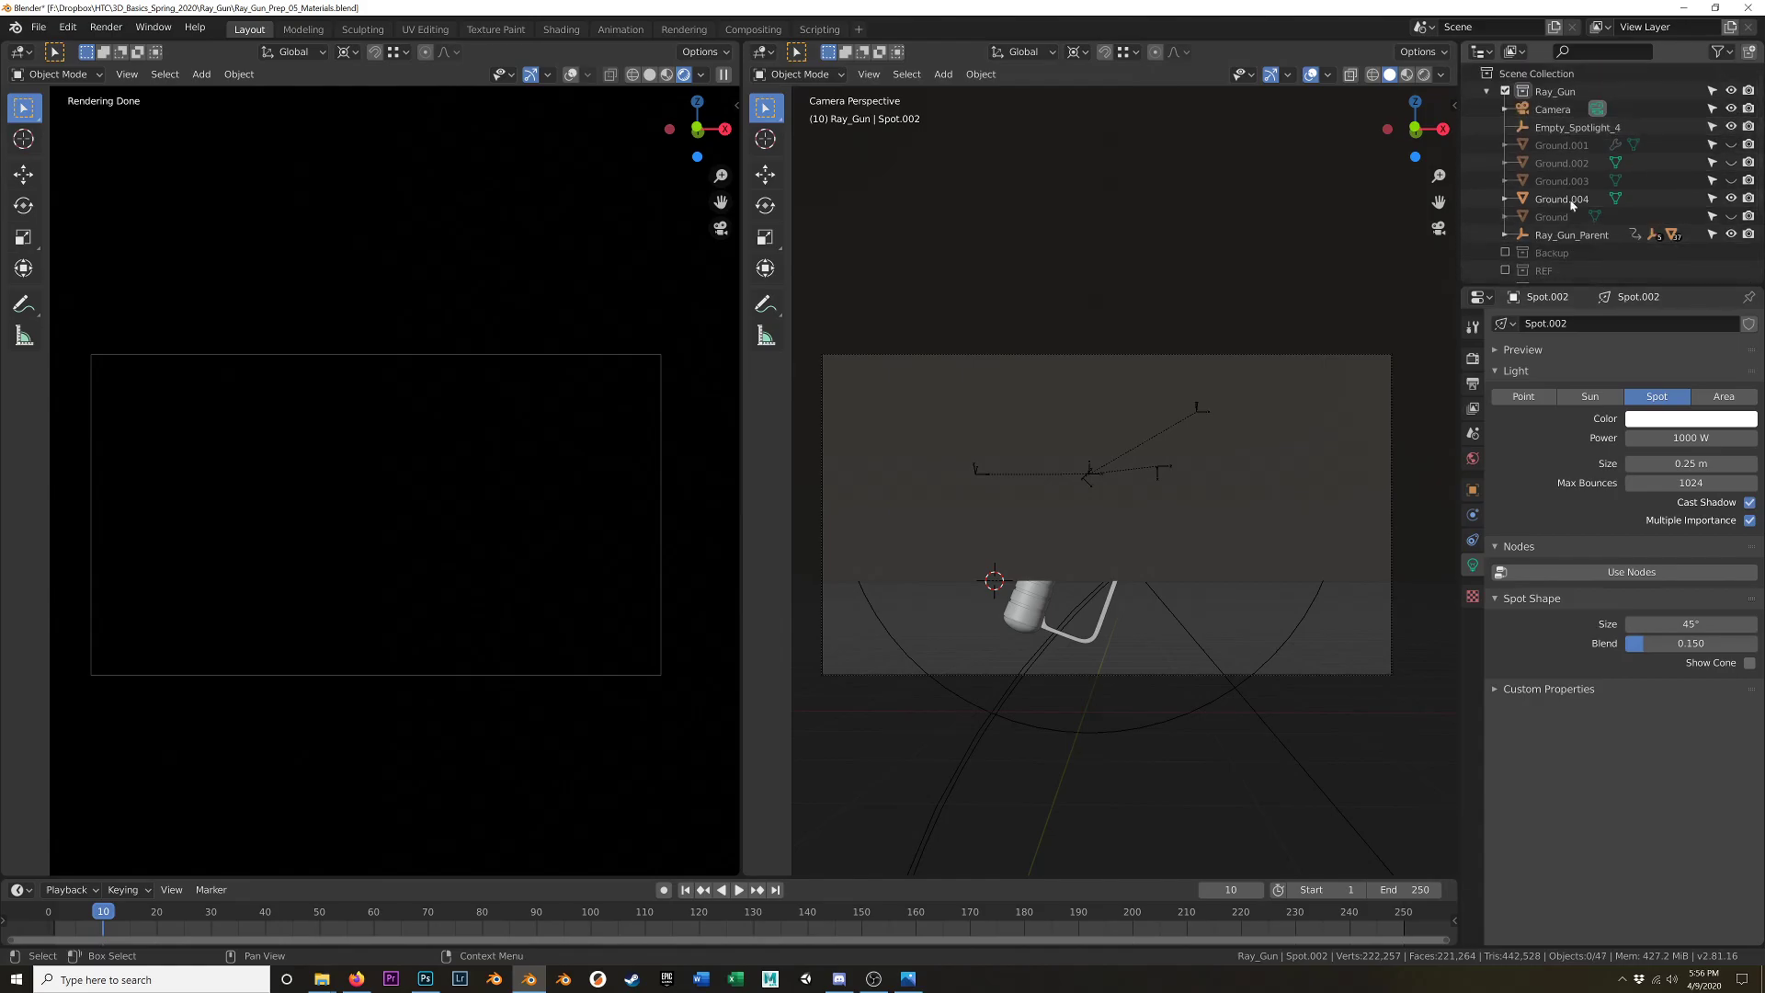
left_click(1391, 513)
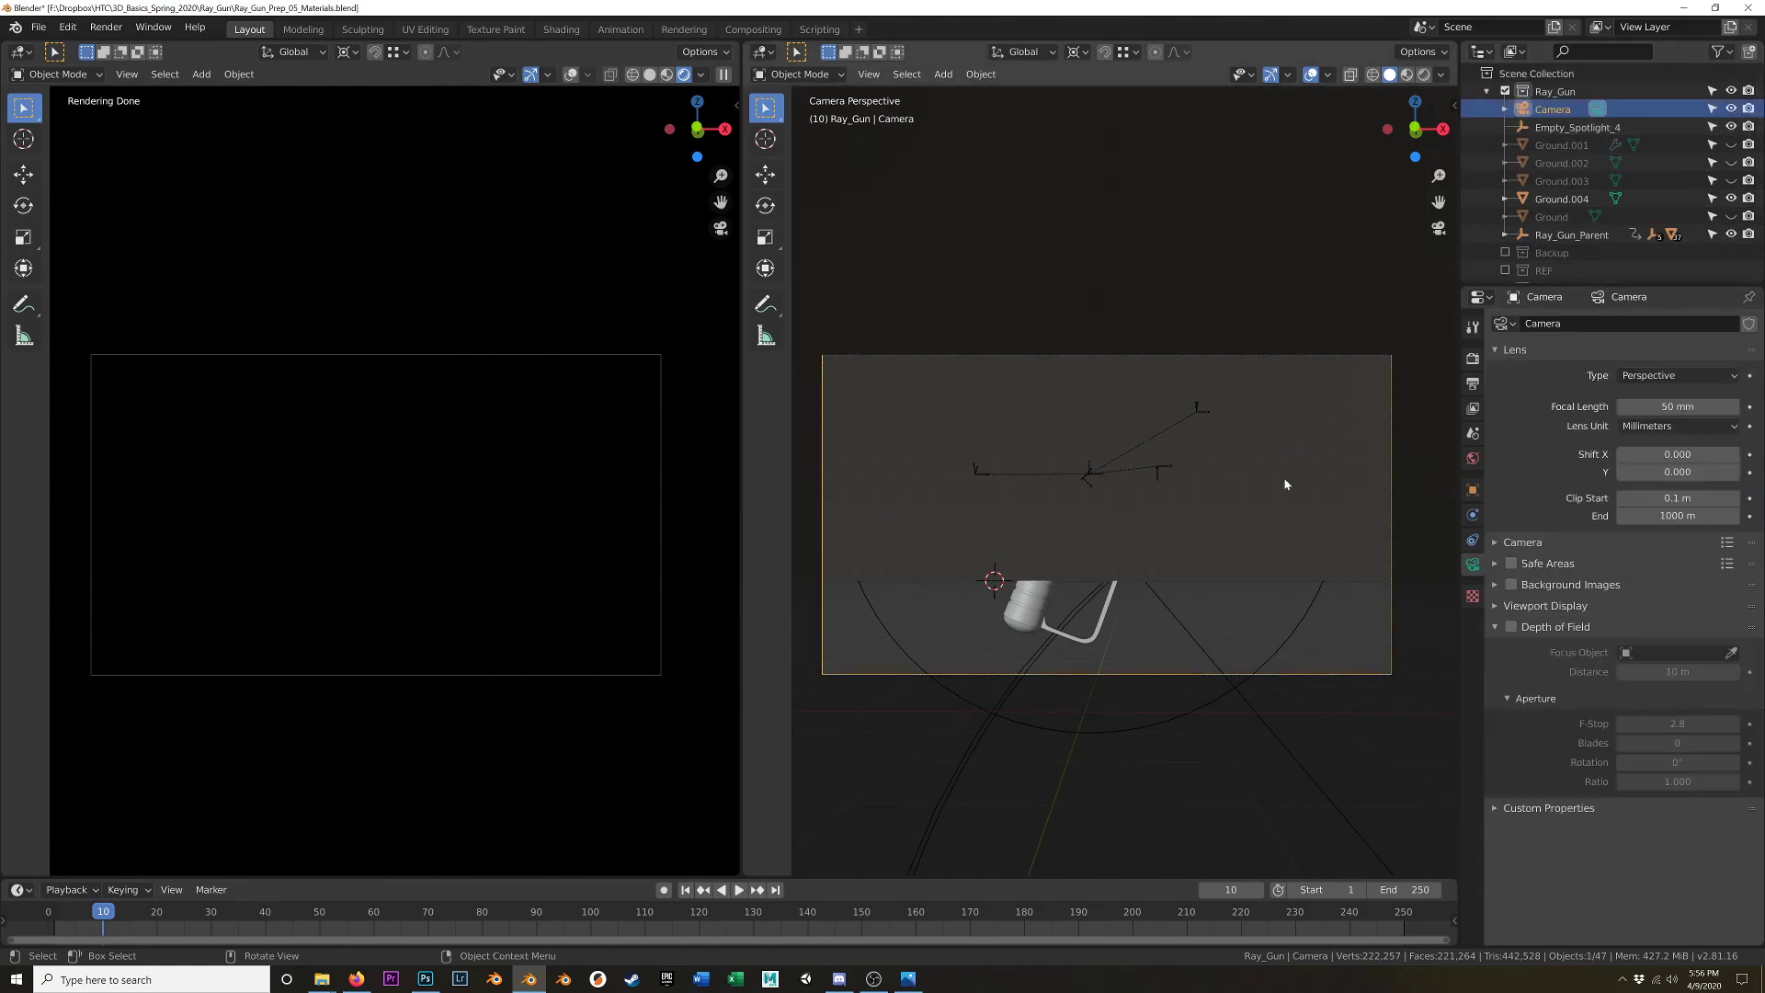
key("i")
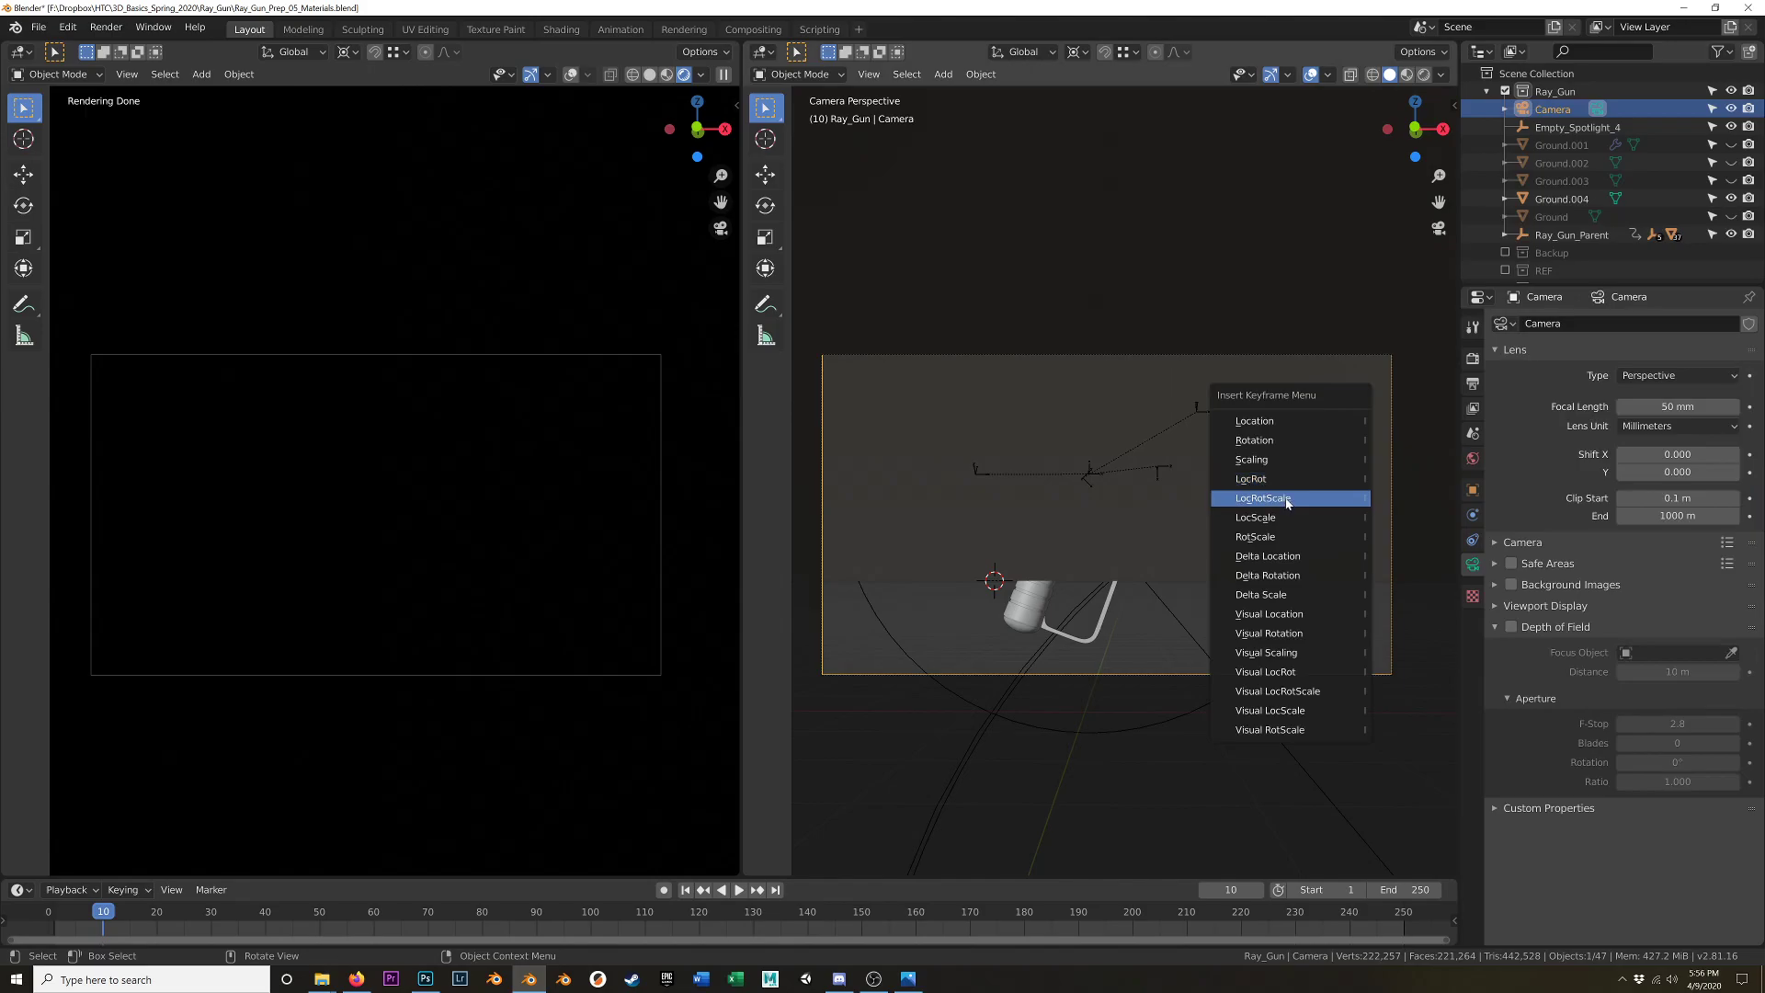
left_click(1287, 480)
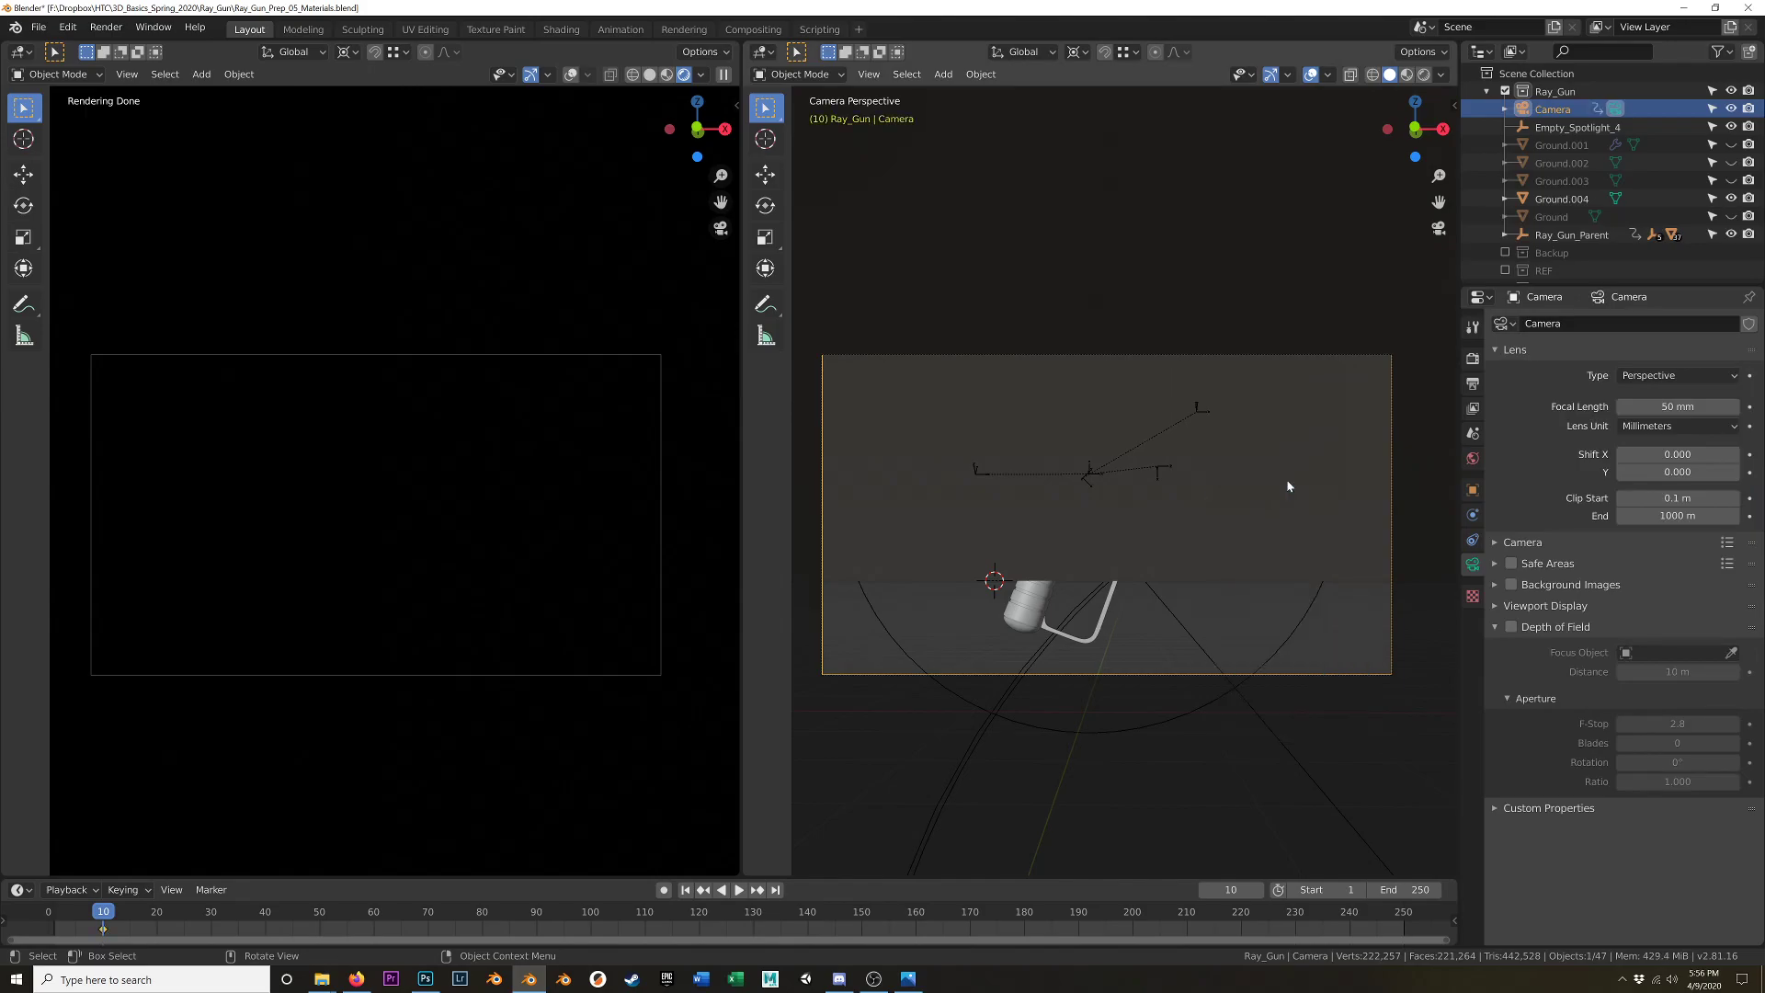
- Go to frame 20, frame the ray gun in the solid-shaded viewport and align the active camera to that view
left_click(157, 915)
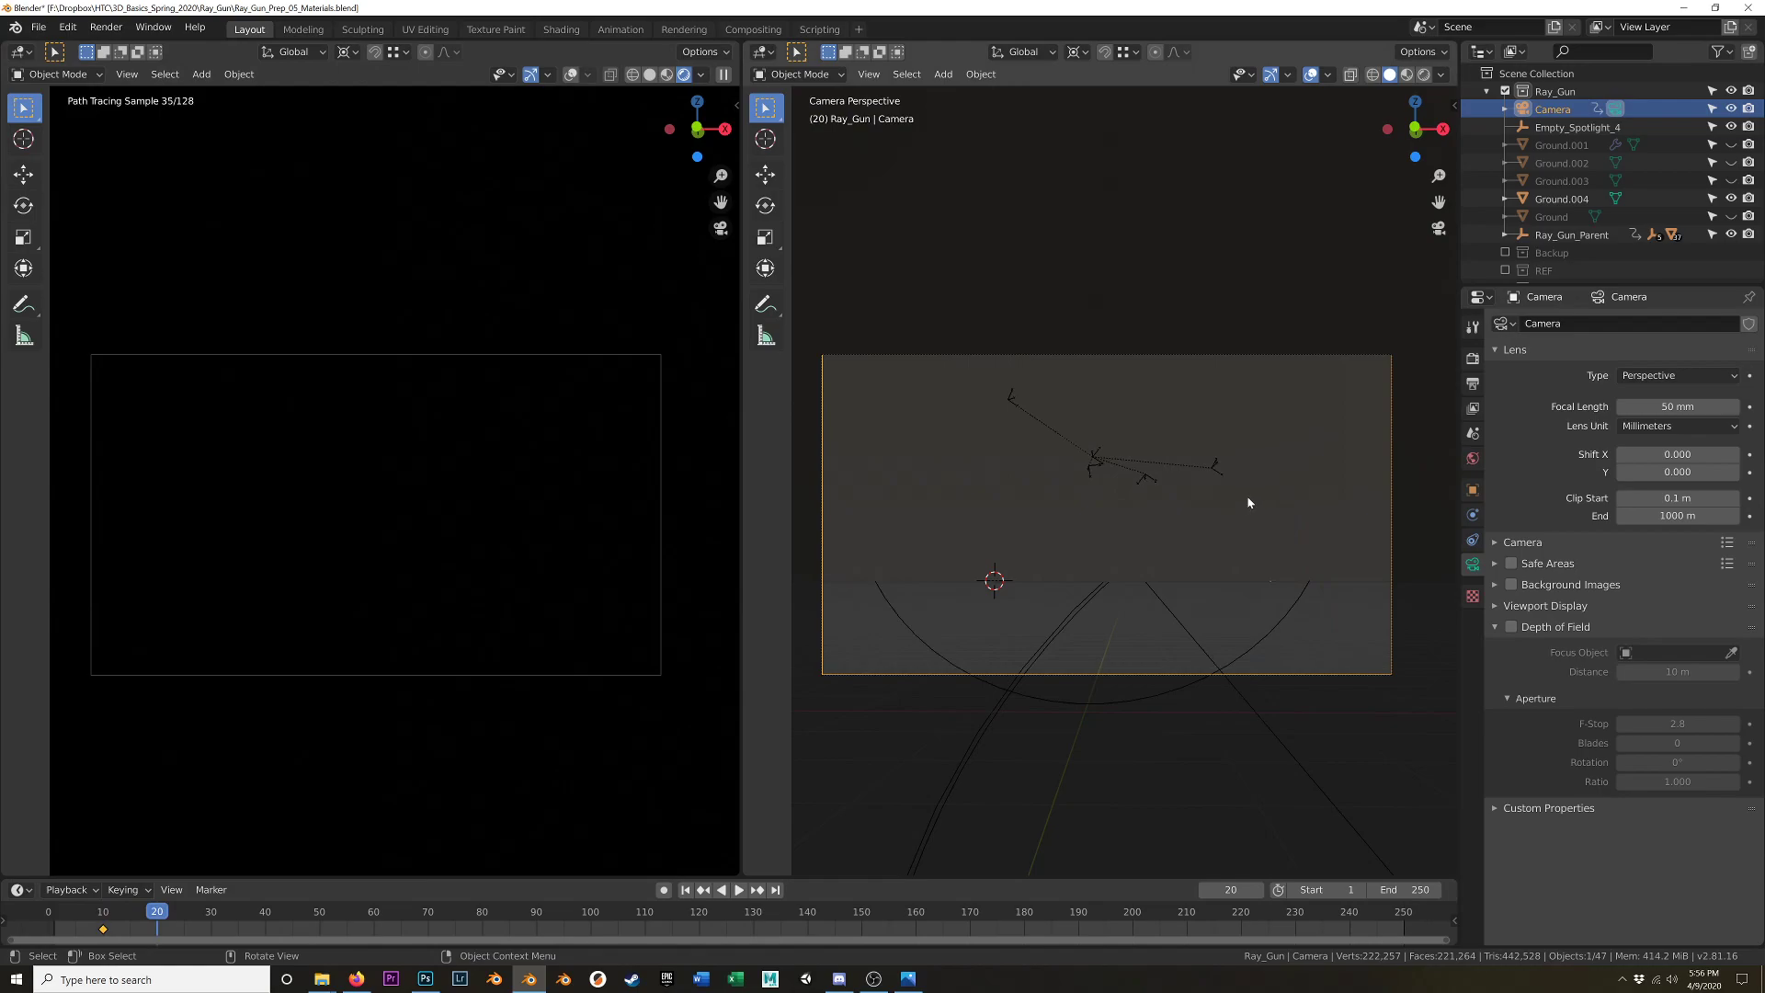
middle_click_drag(1251, 500, 1175, 555)
scroll(1076, 533, "up", 5)
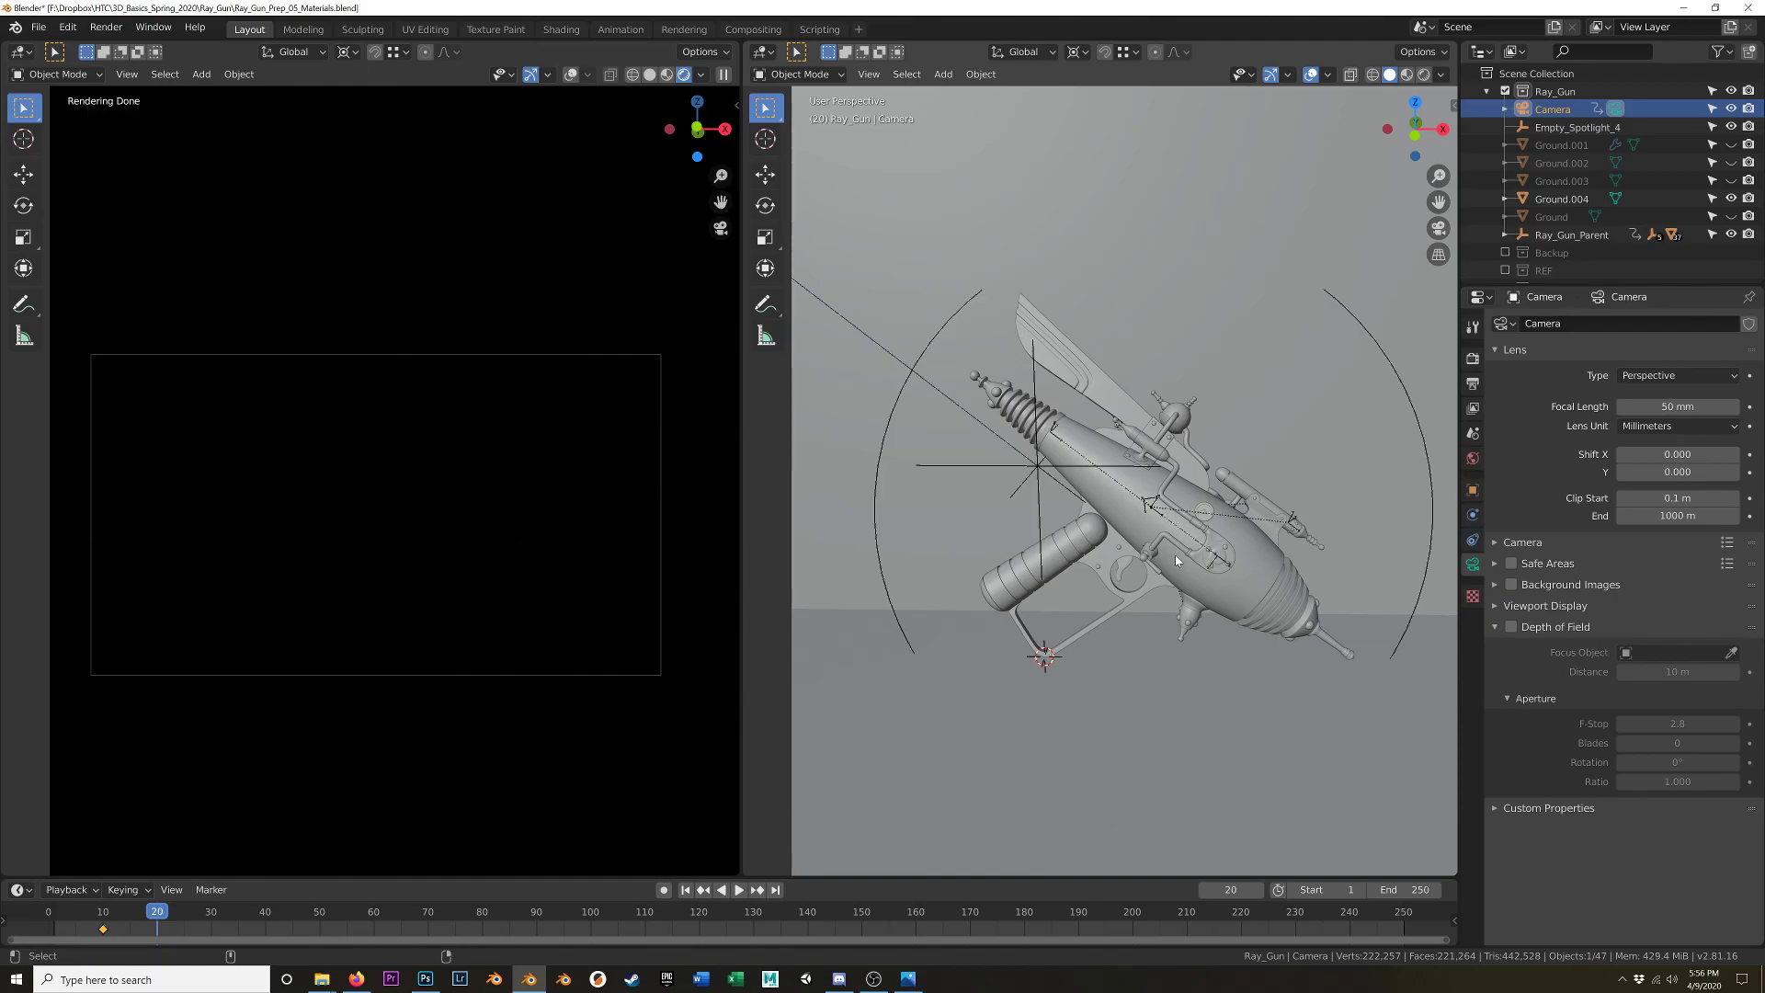
key("ctrl+alt+KP_0")
left_click(868, 73)
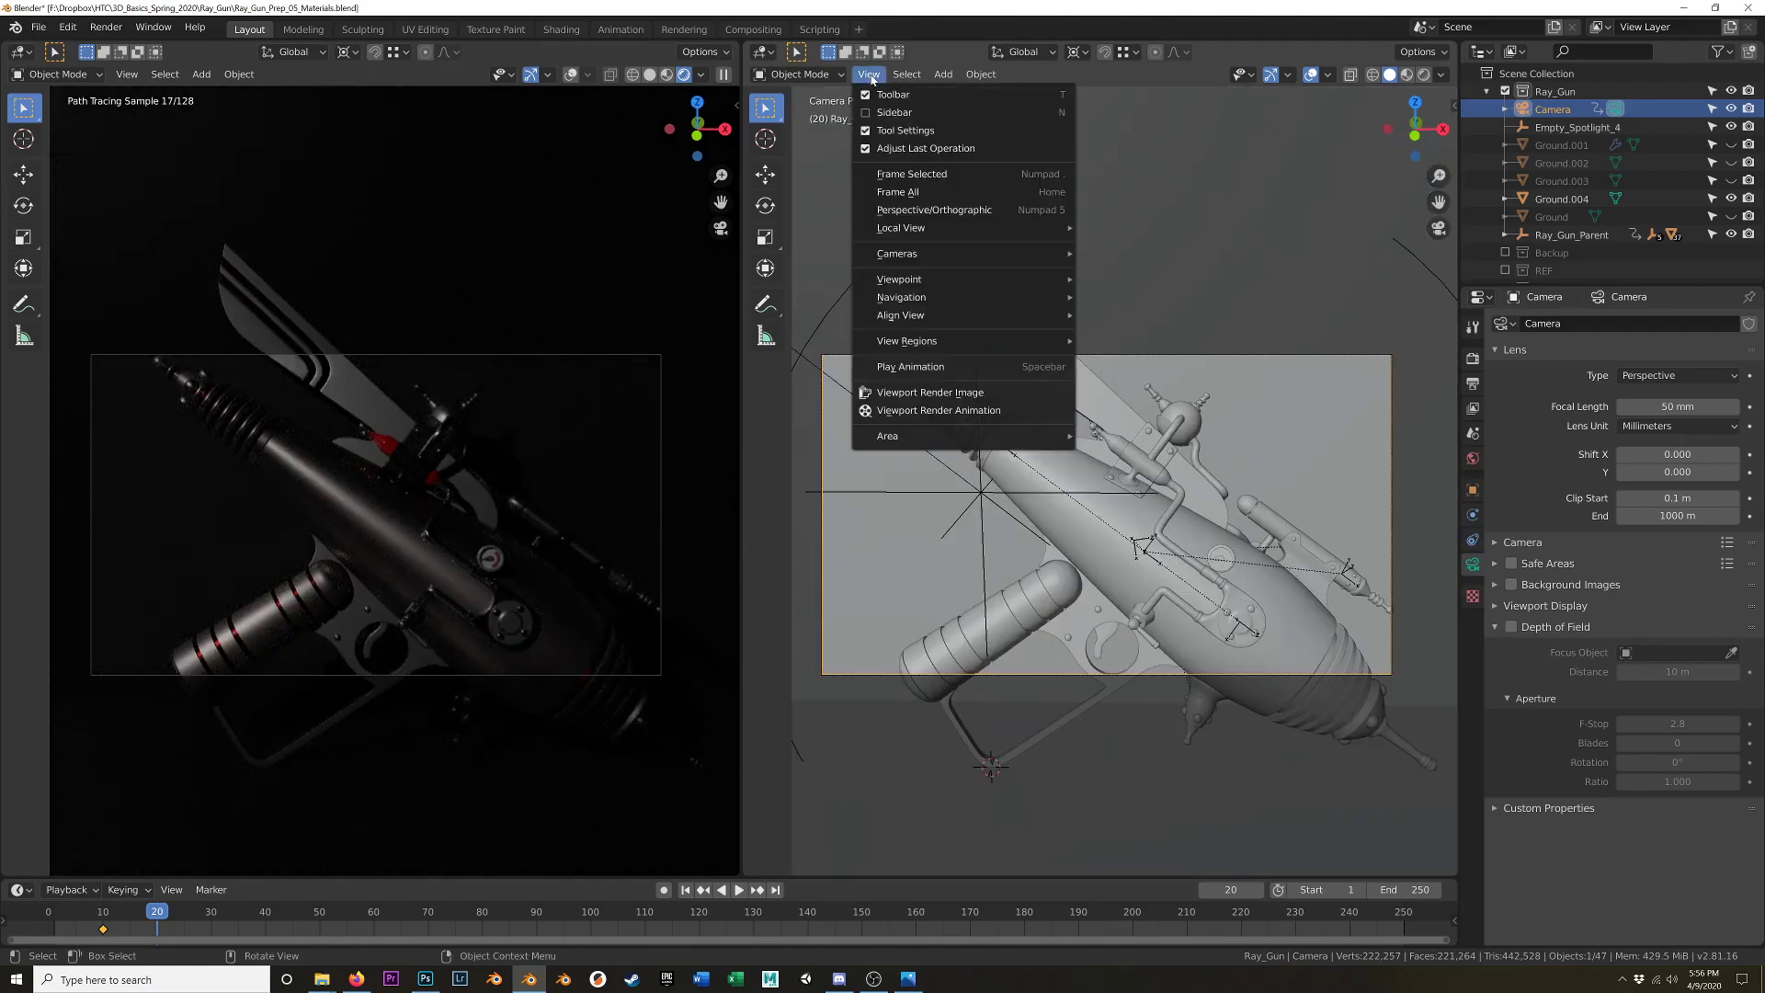
mouse_move(946, 314)
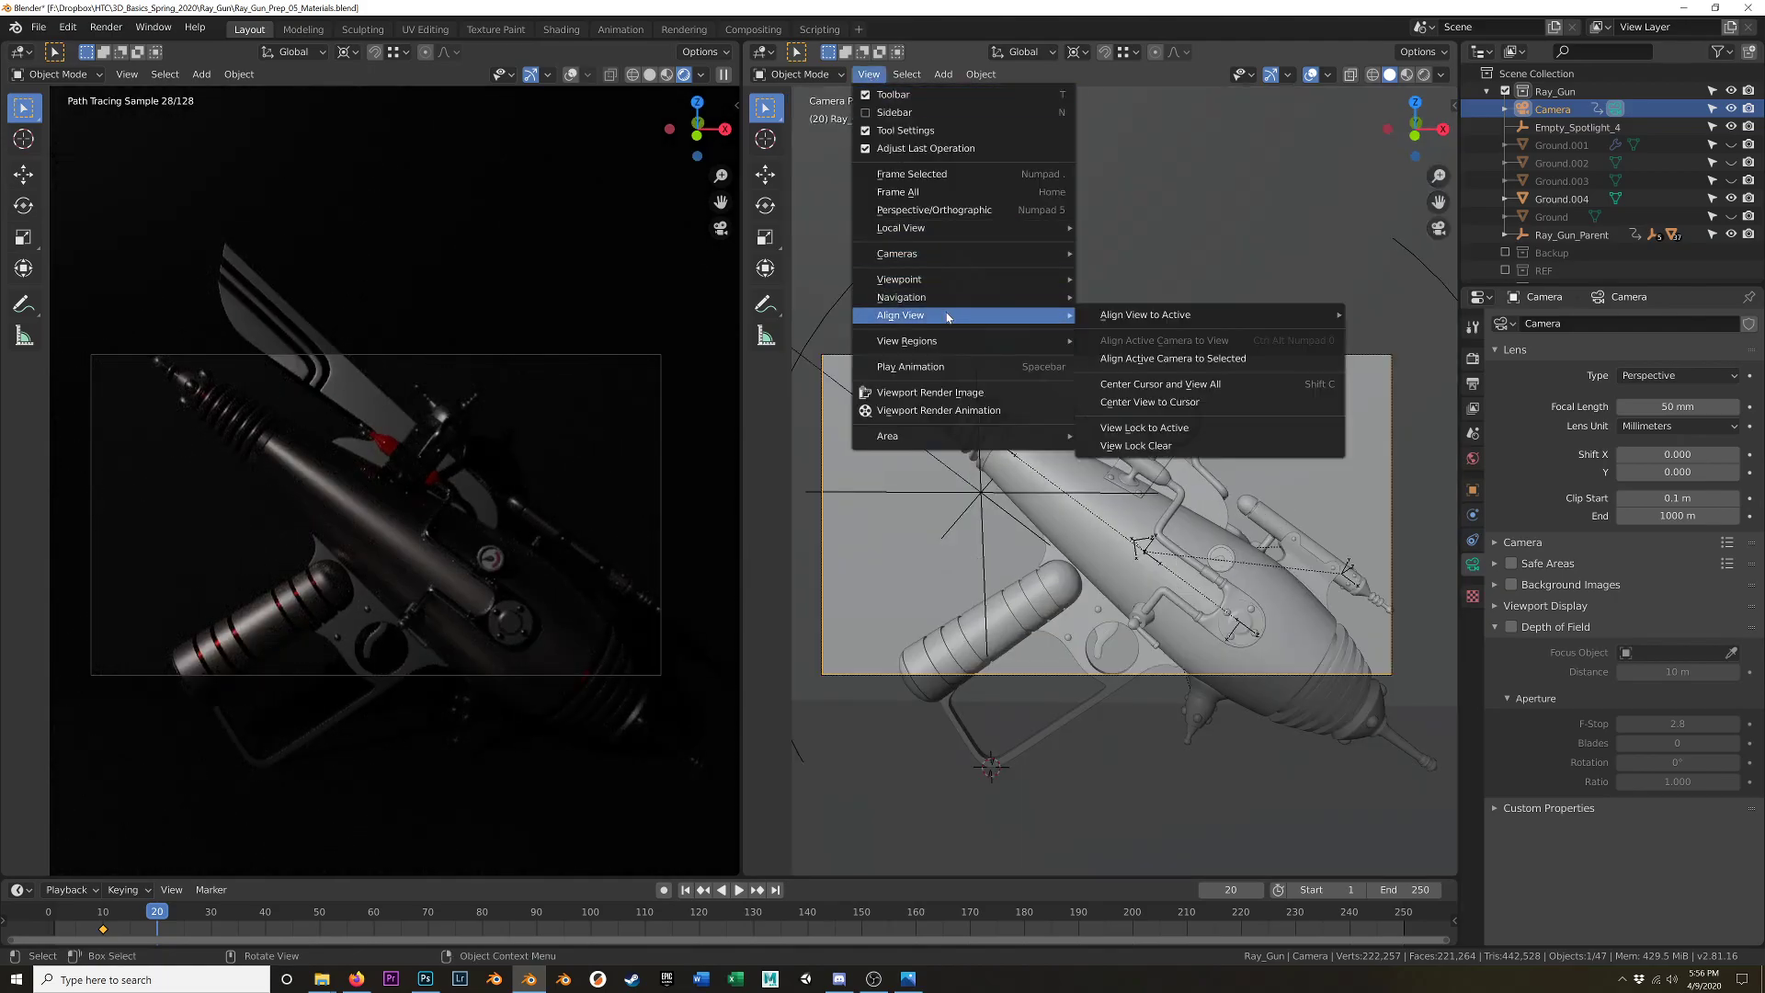
left_click(1205, 341)
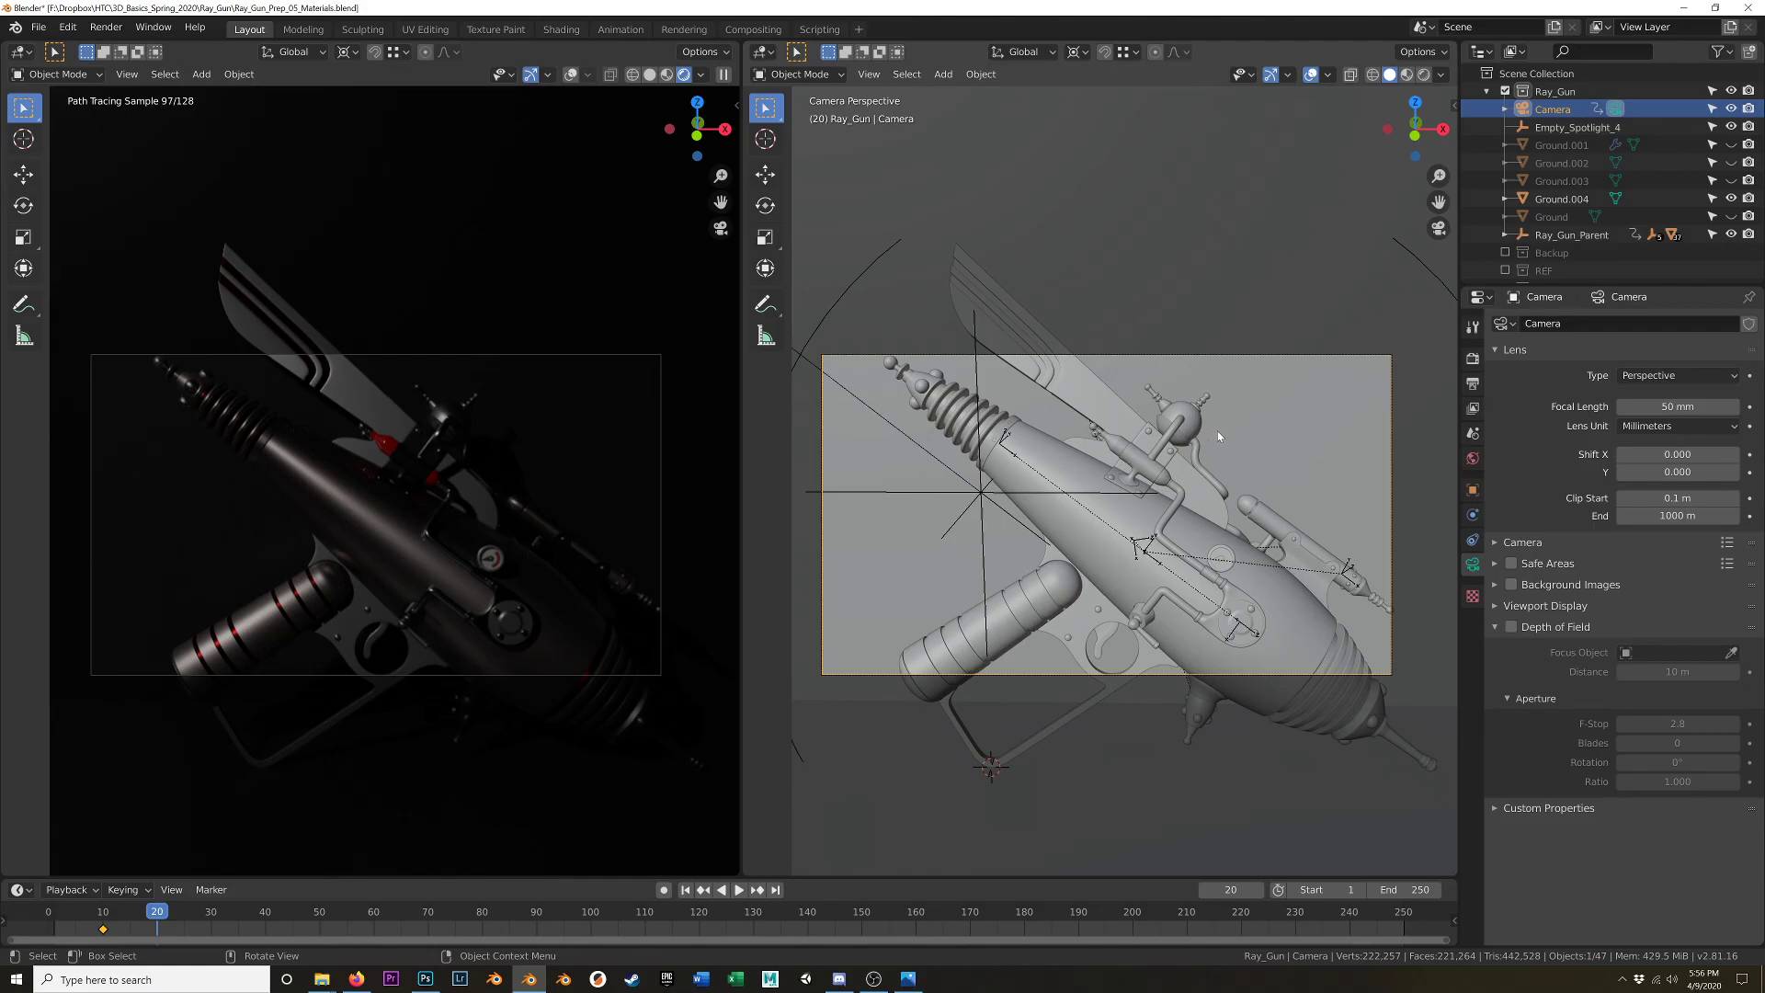
- Lock the camera to the view, pull it back until the whole ray gun fits the frame, and release the lock
key("n")
left_click(1424, 313)
key("n")
middle_click_drag(1127, 550, 1140, 594, "shift")
scroll(1138, 563, "down", 2)
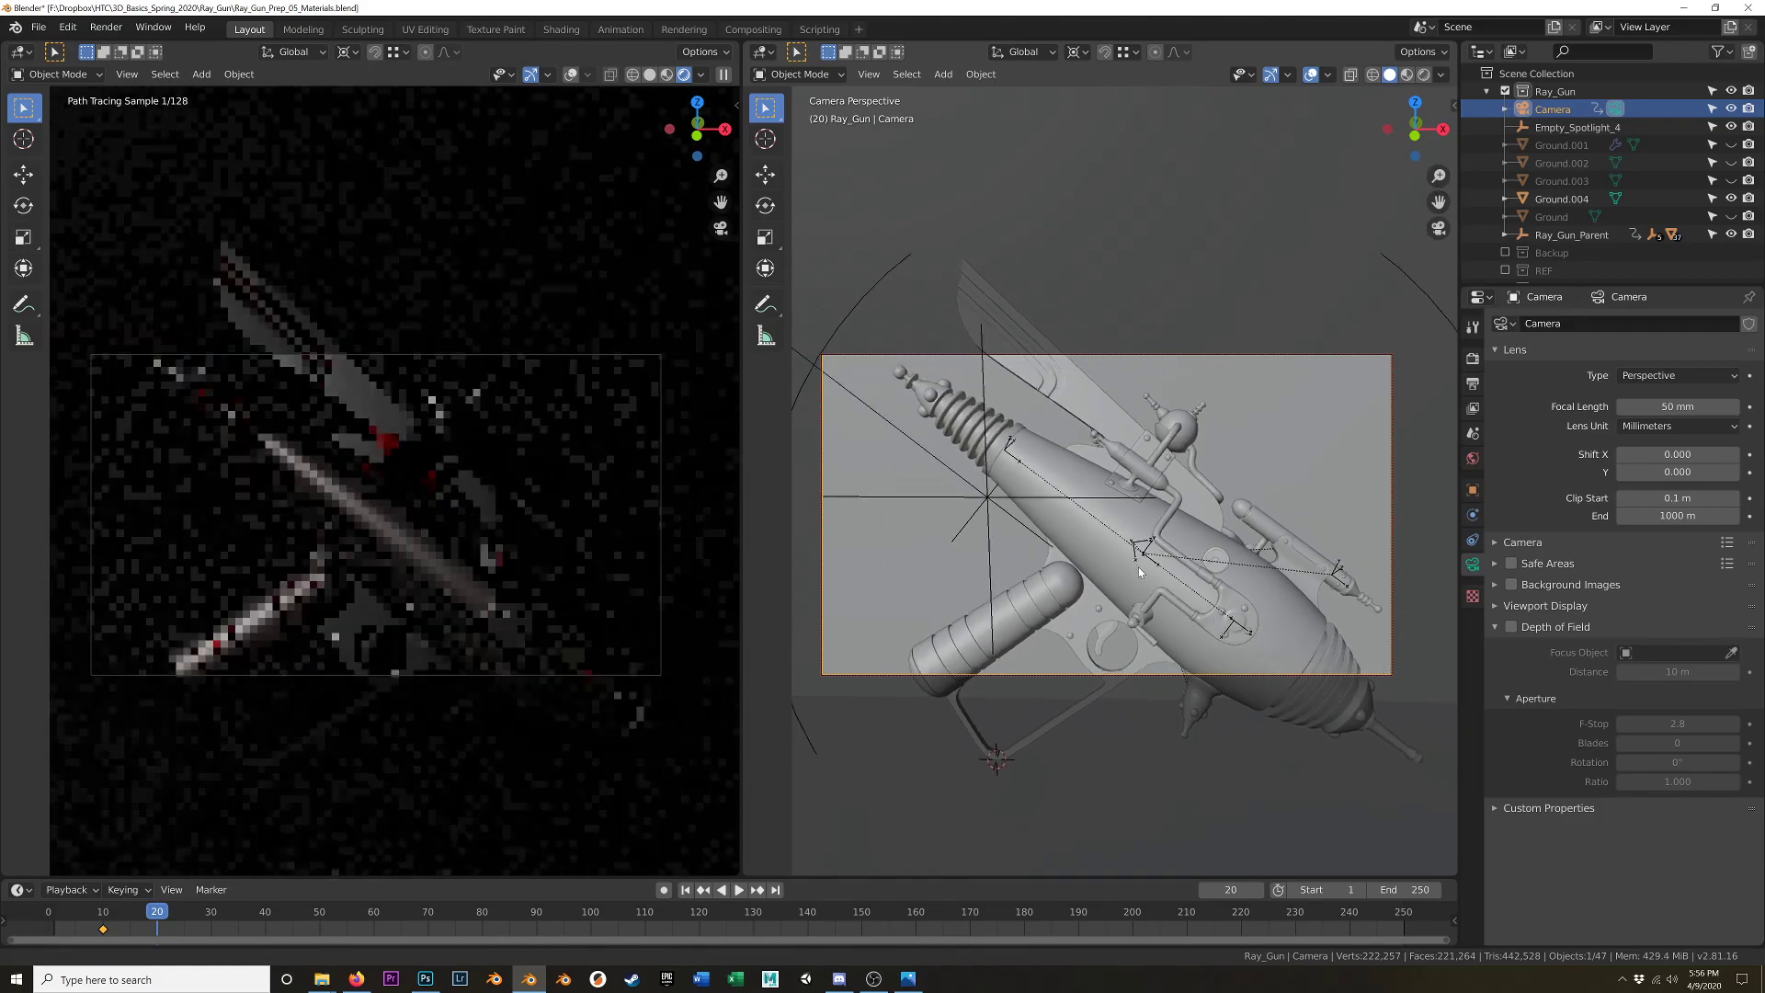
scroll(1147, 576, "down", 2)
scroll(1143, 579, "down", 1)
scroll(1138, 594, "down", 1)
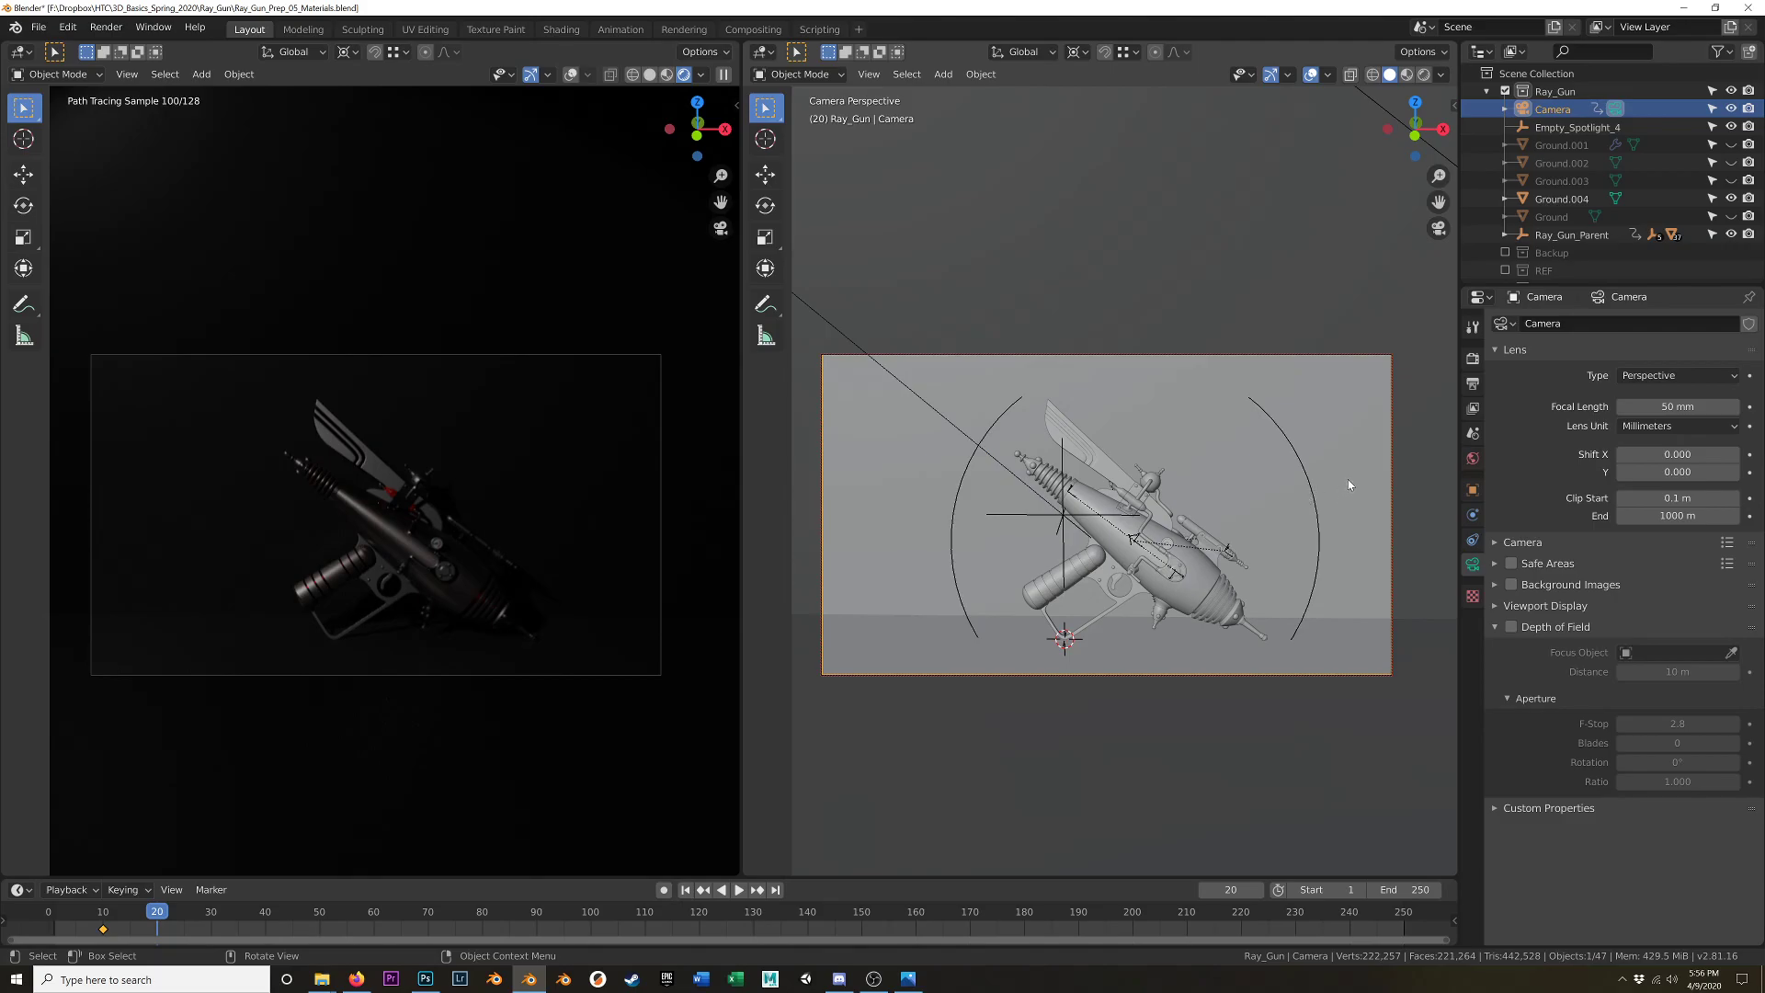
key("n")
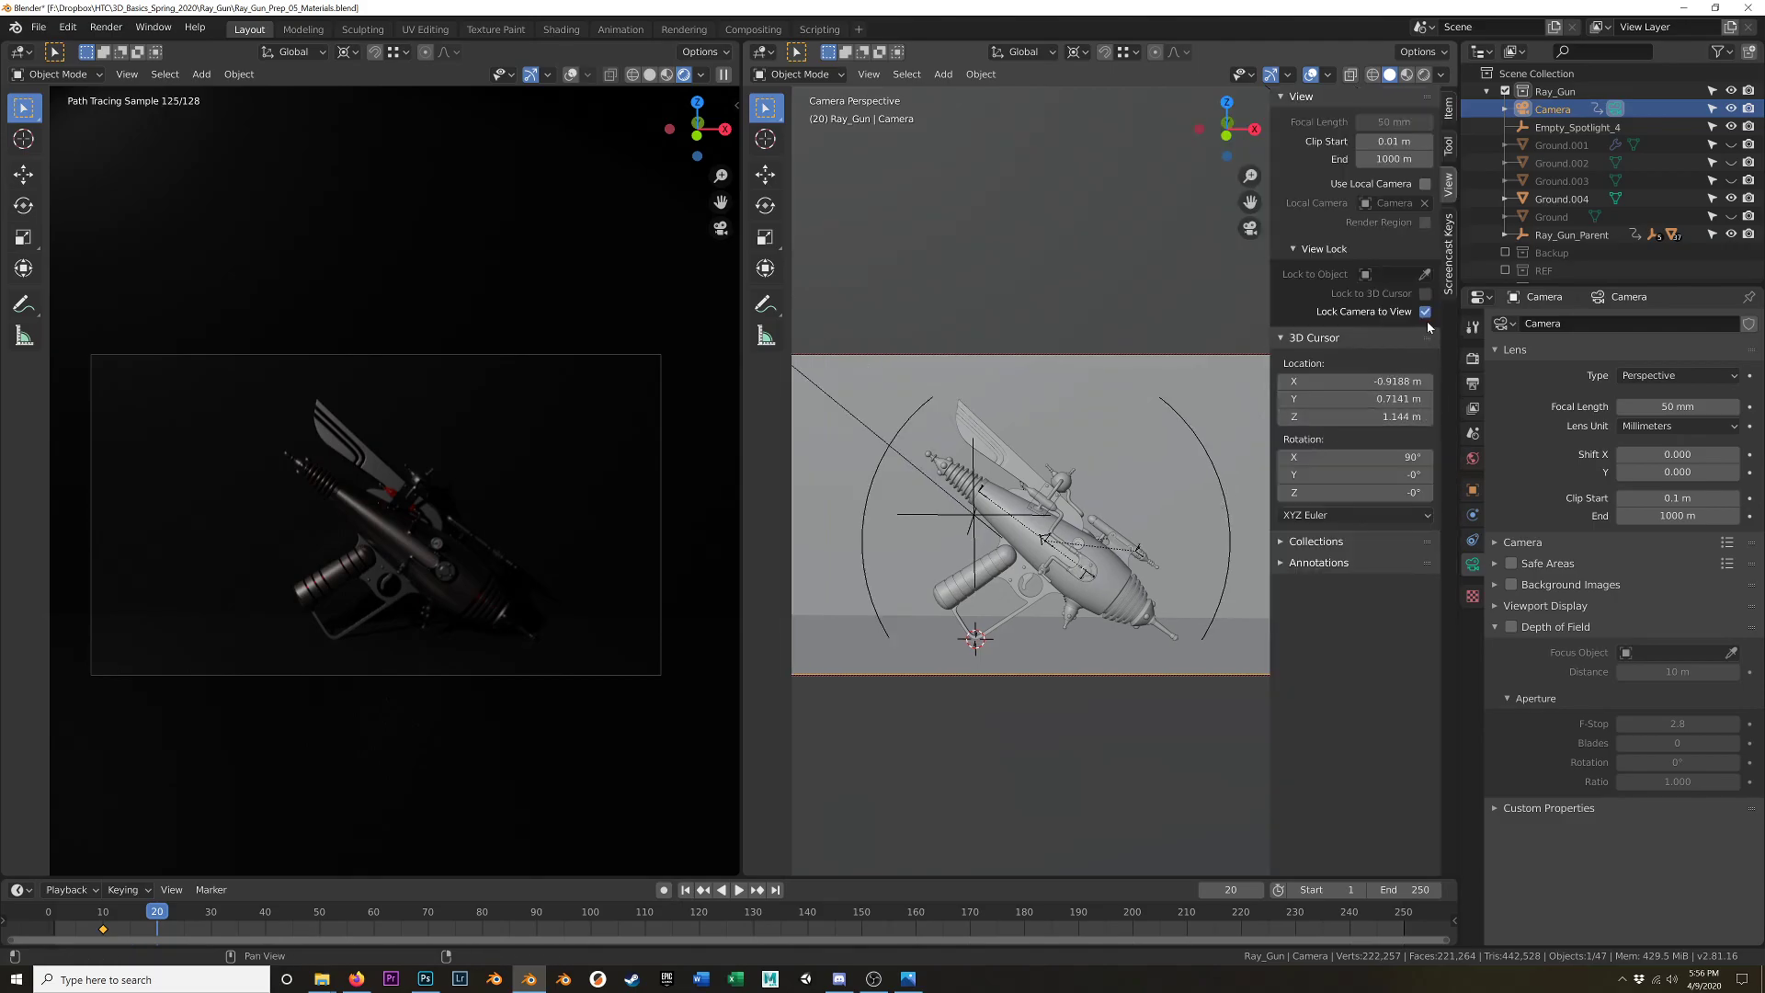
key("n")
- Select the spot light aimed at the ray gun and set its power to 5000 W and its light size to 0 m
middle_click_drag(1219, 397, 1172, 503)
scroll(1209, 406, "down", 5)
scroll(1164, 507, "up", 5)
middle_click_drag(1106, 583, 1125, 526, "shift")
scroll(1079, 540, "down", 5)
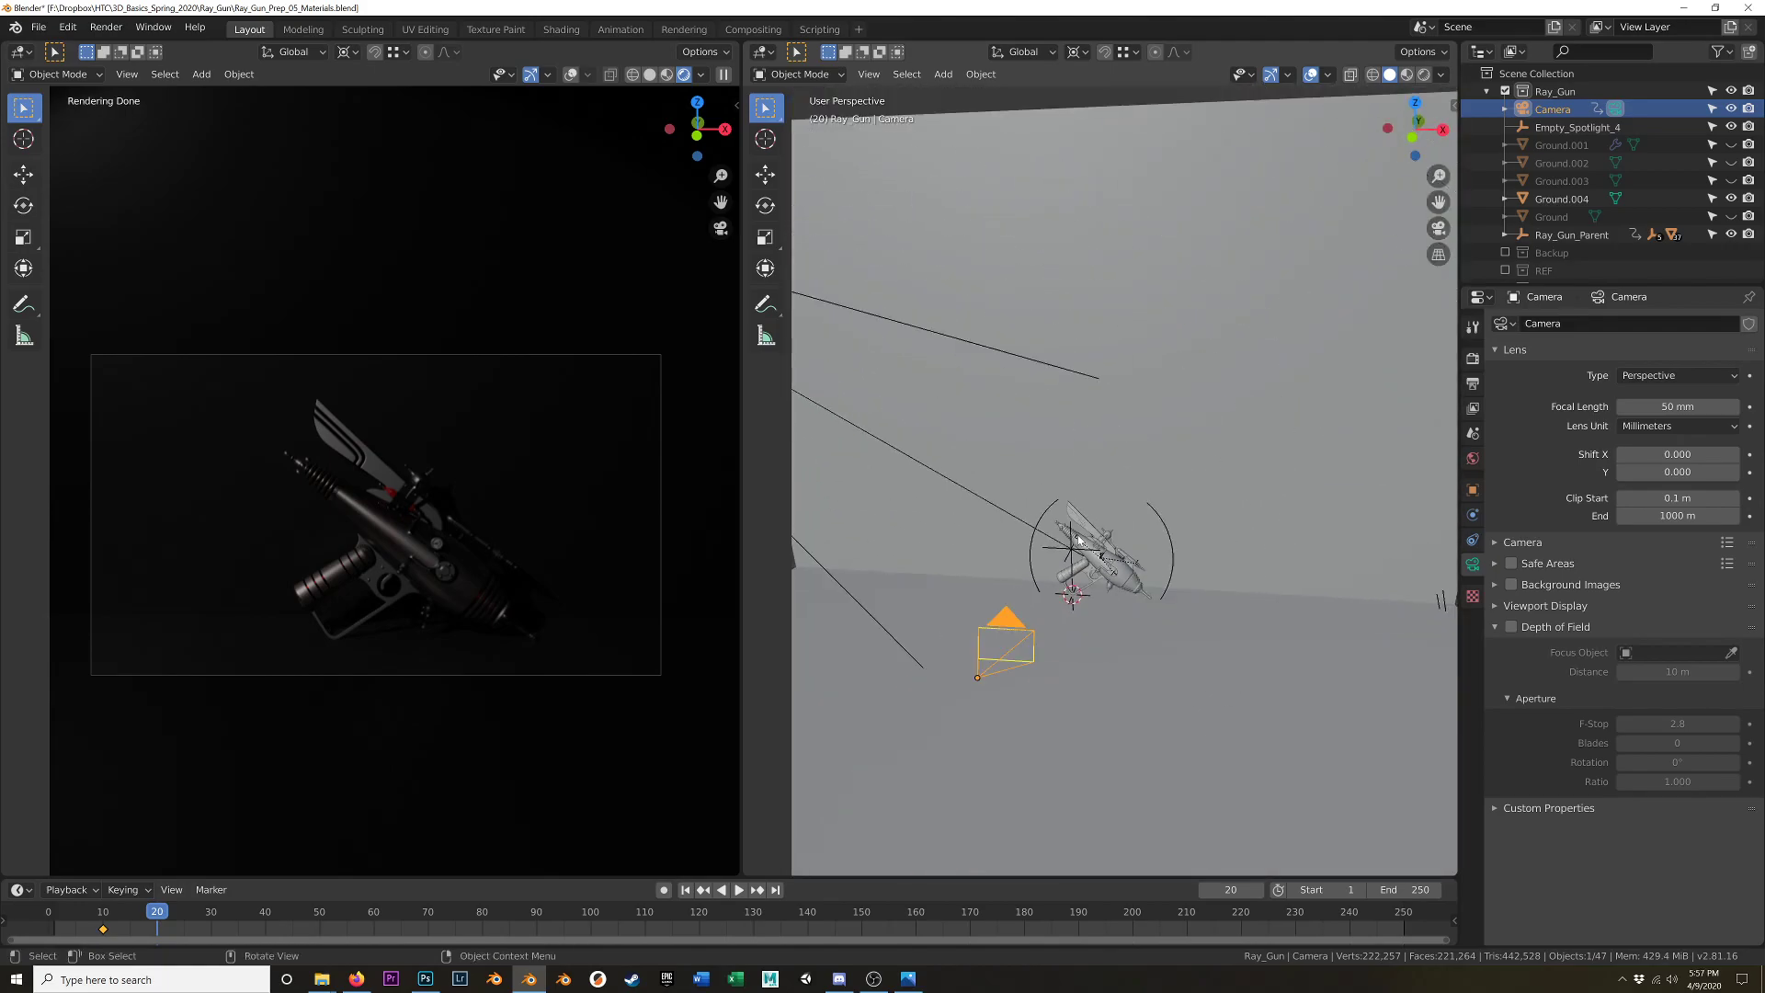
left_click(893, 323)
left_click(1691, 437)
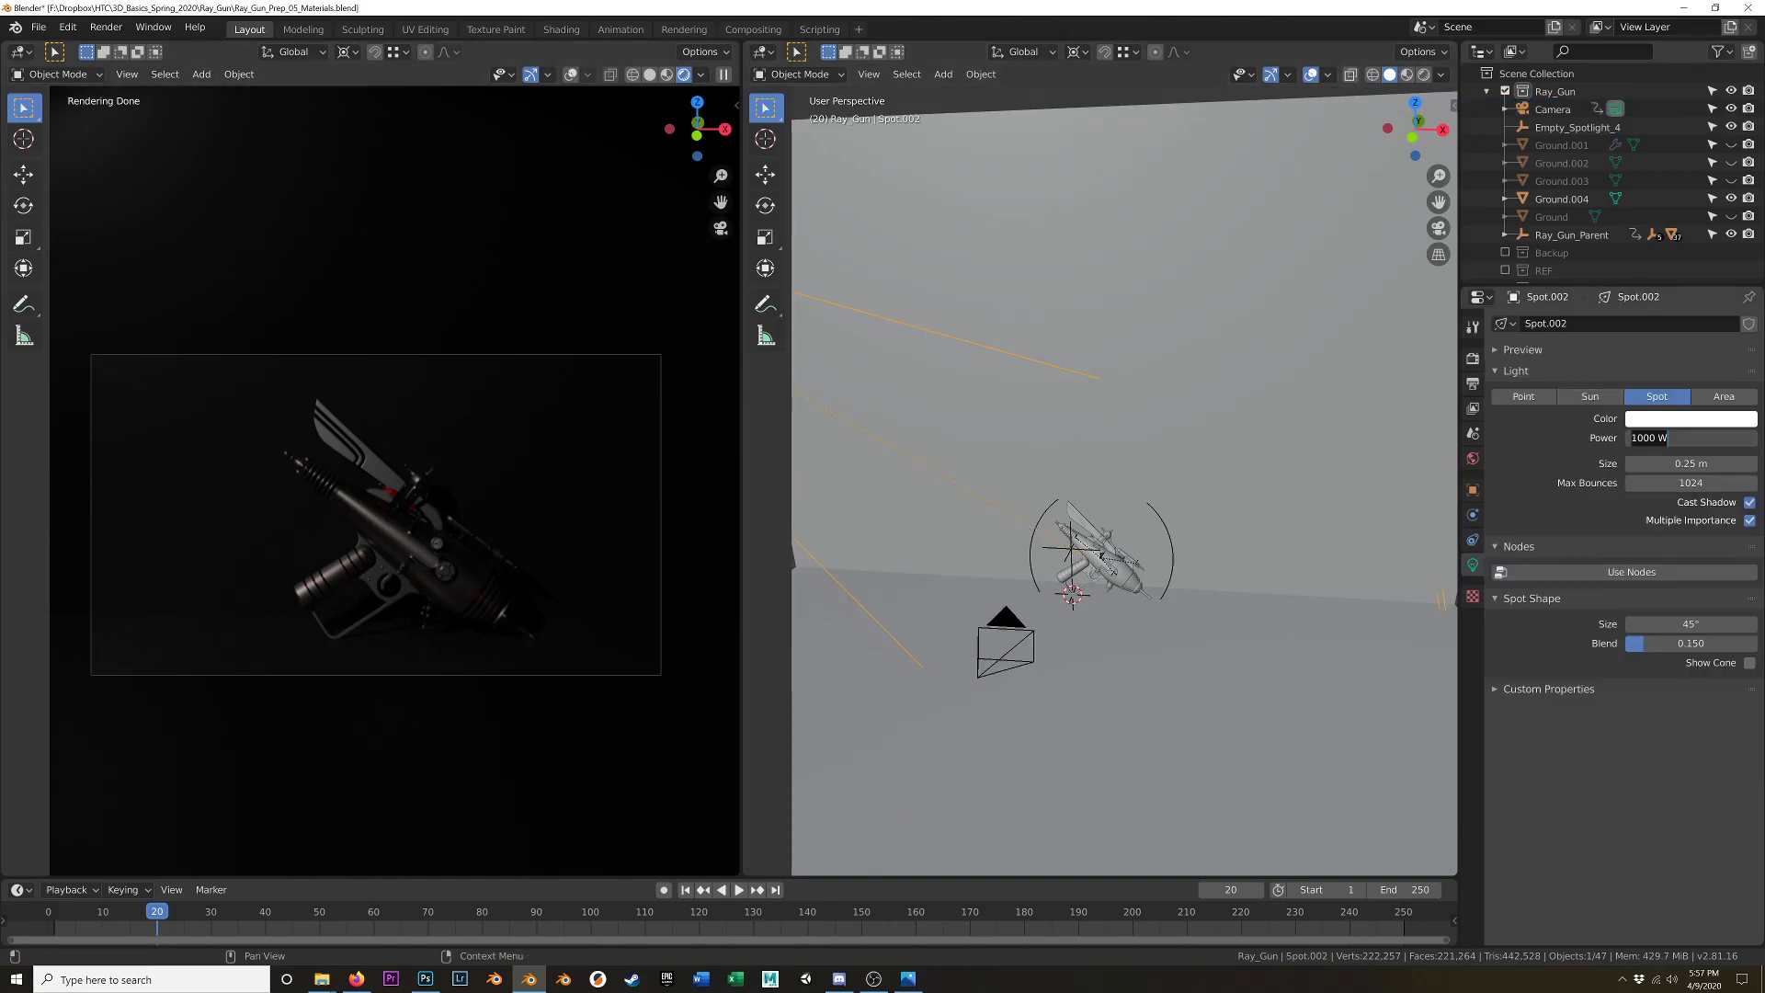
key("ctrl+a")
type("5")
key("Return")
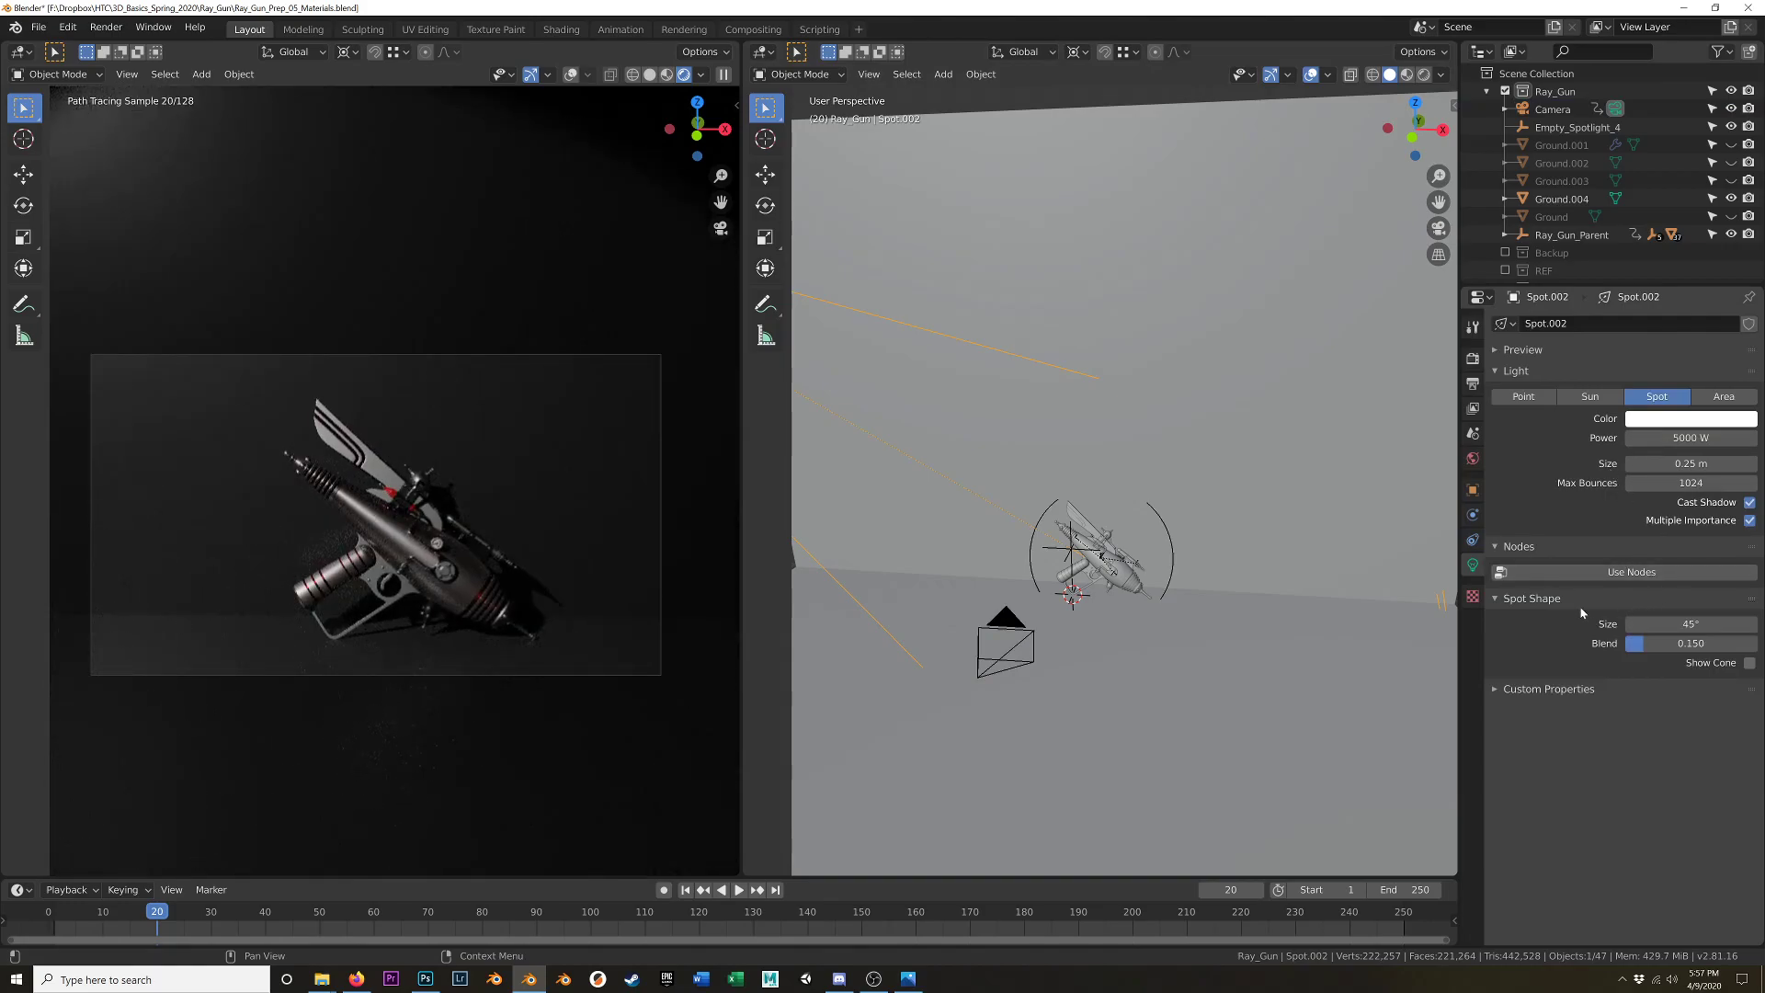
left_click(1691, 463)
type("0")
key("Return")
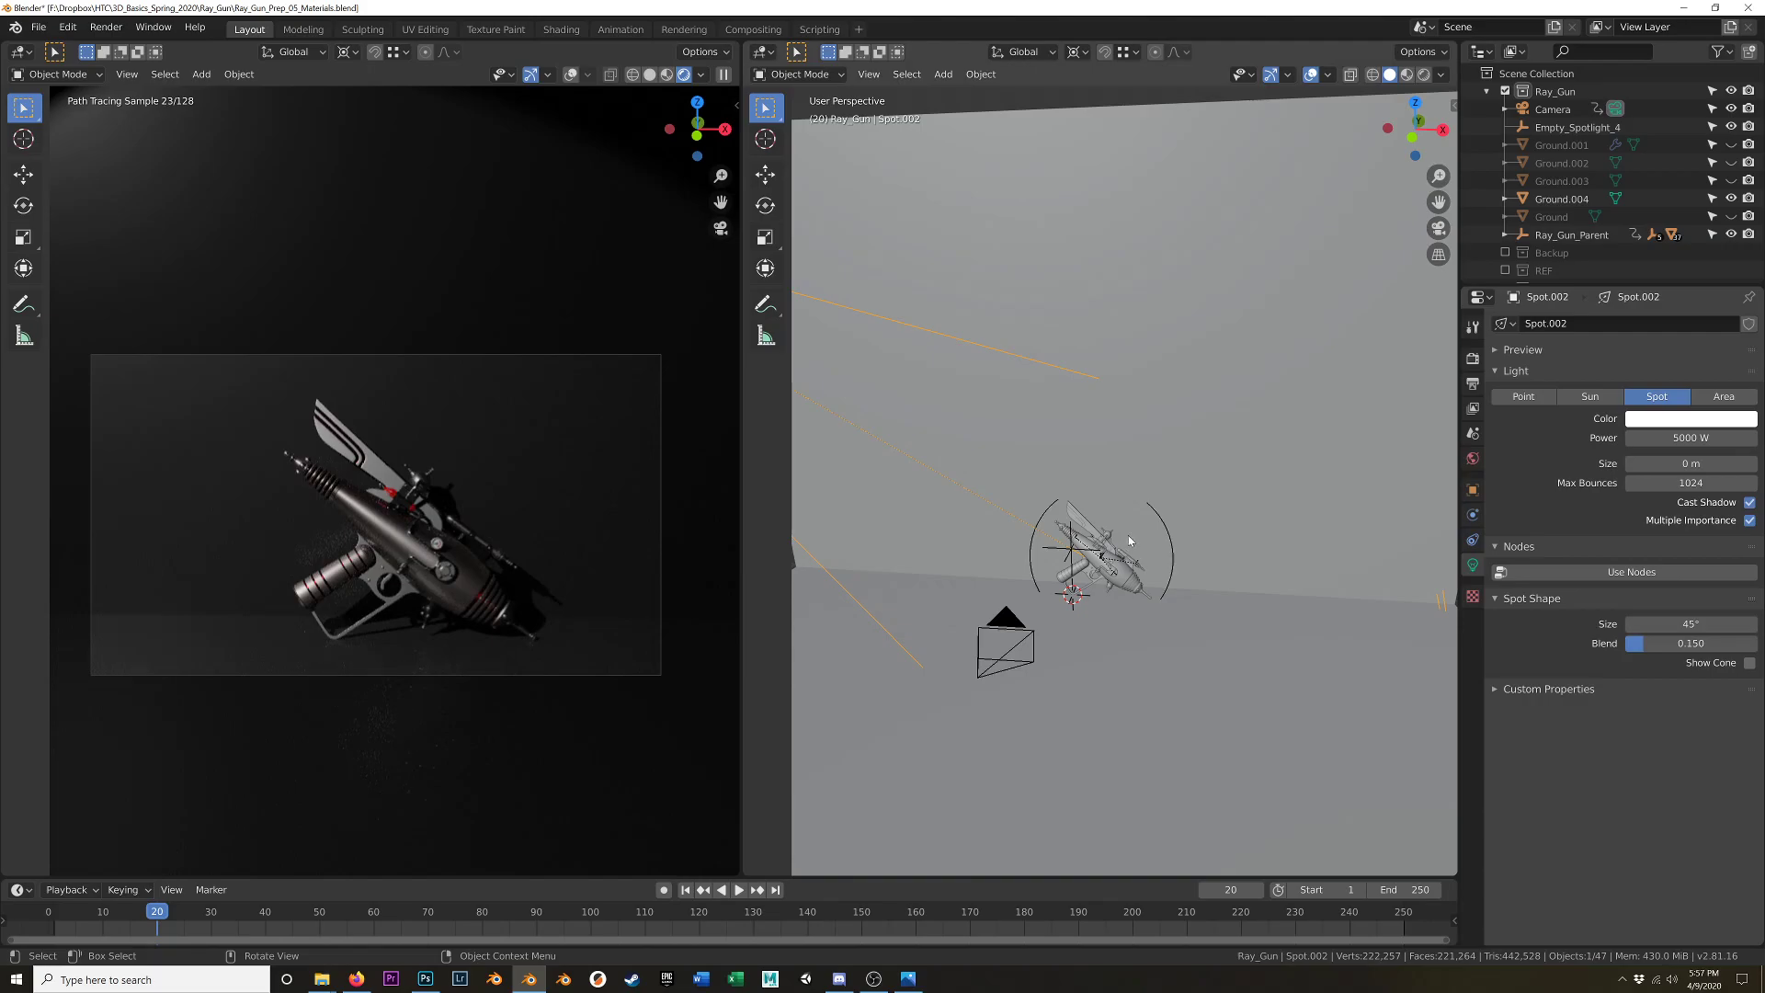
- Set the spot light's power to 10000 W and narrow its spot shape size to about 27.8°
left_click(1691, 438)
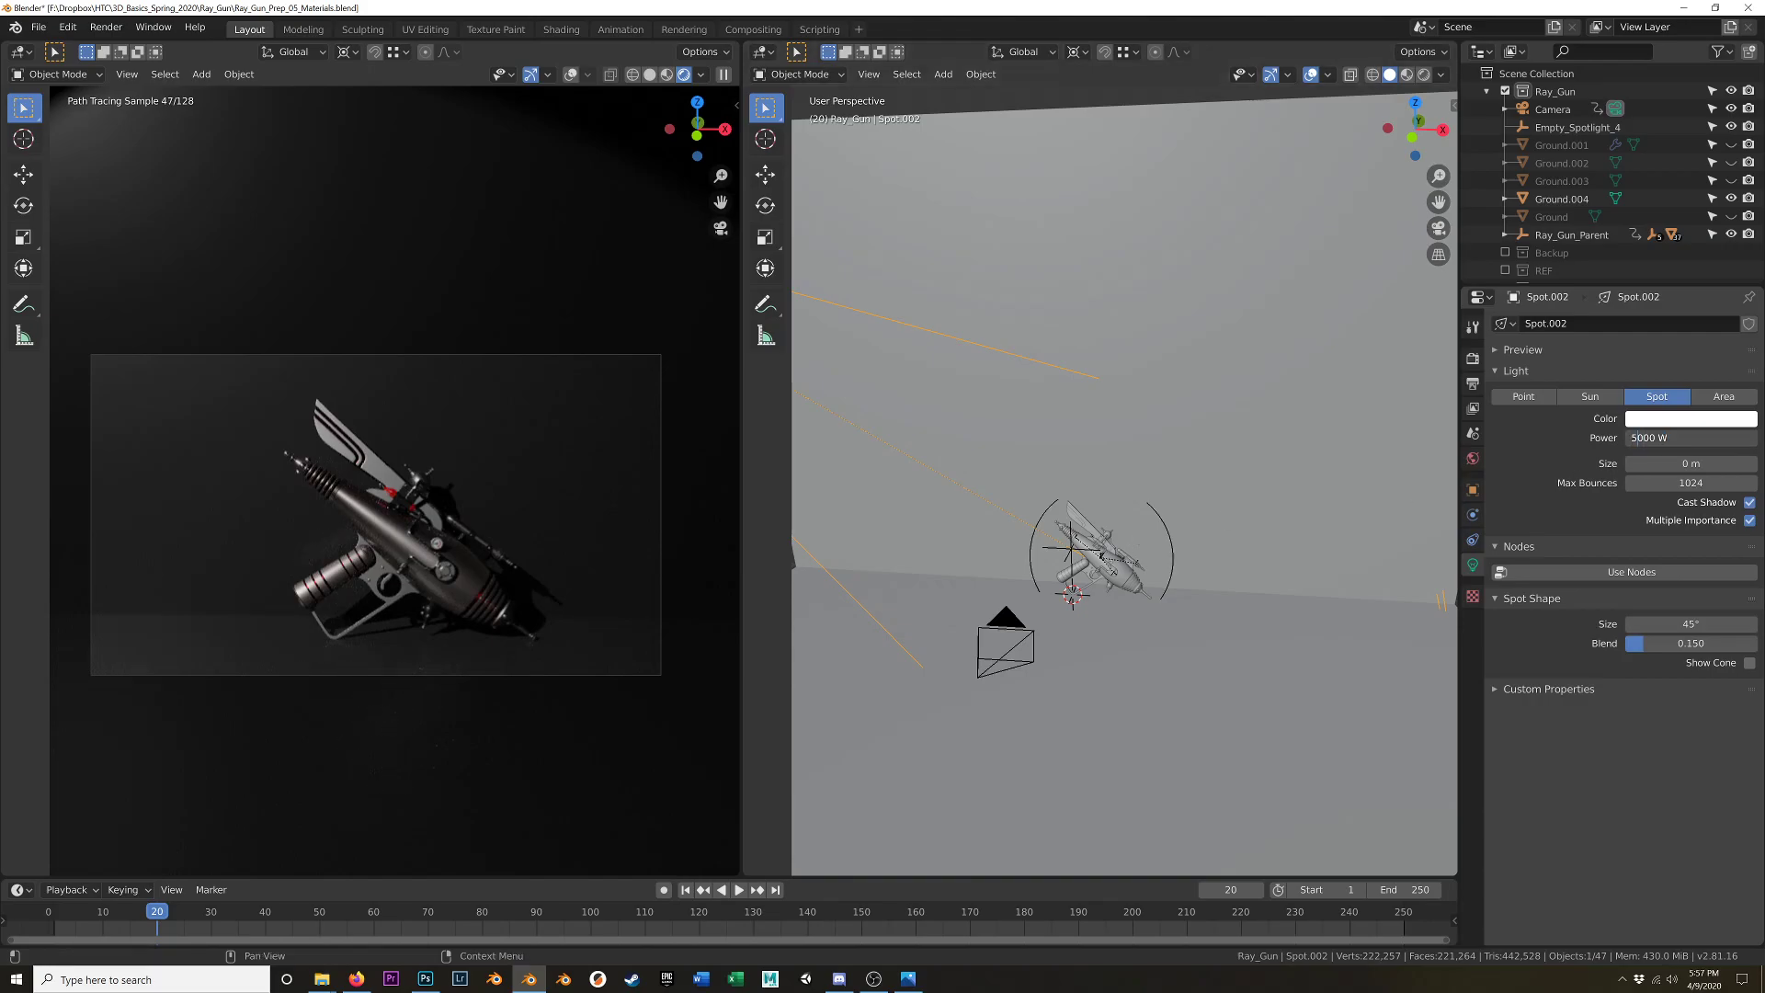
type("10")
key("Return")
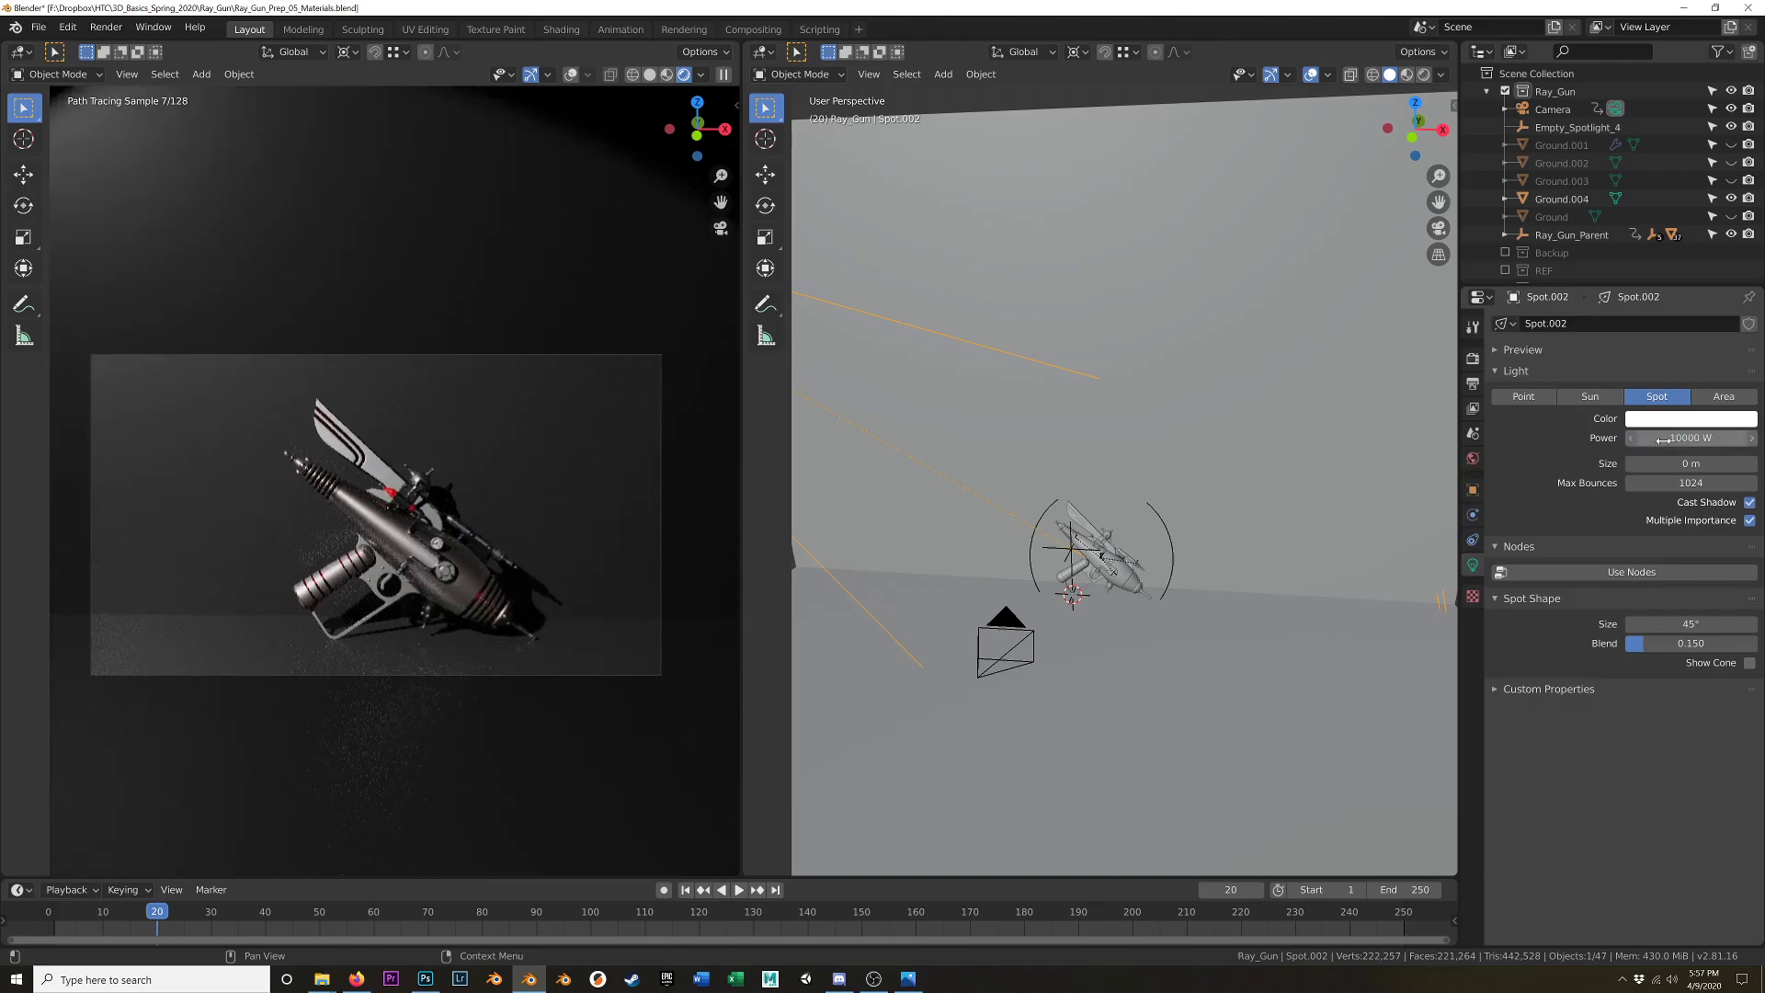
left_click_drag(1690, 624, 1591, 624)
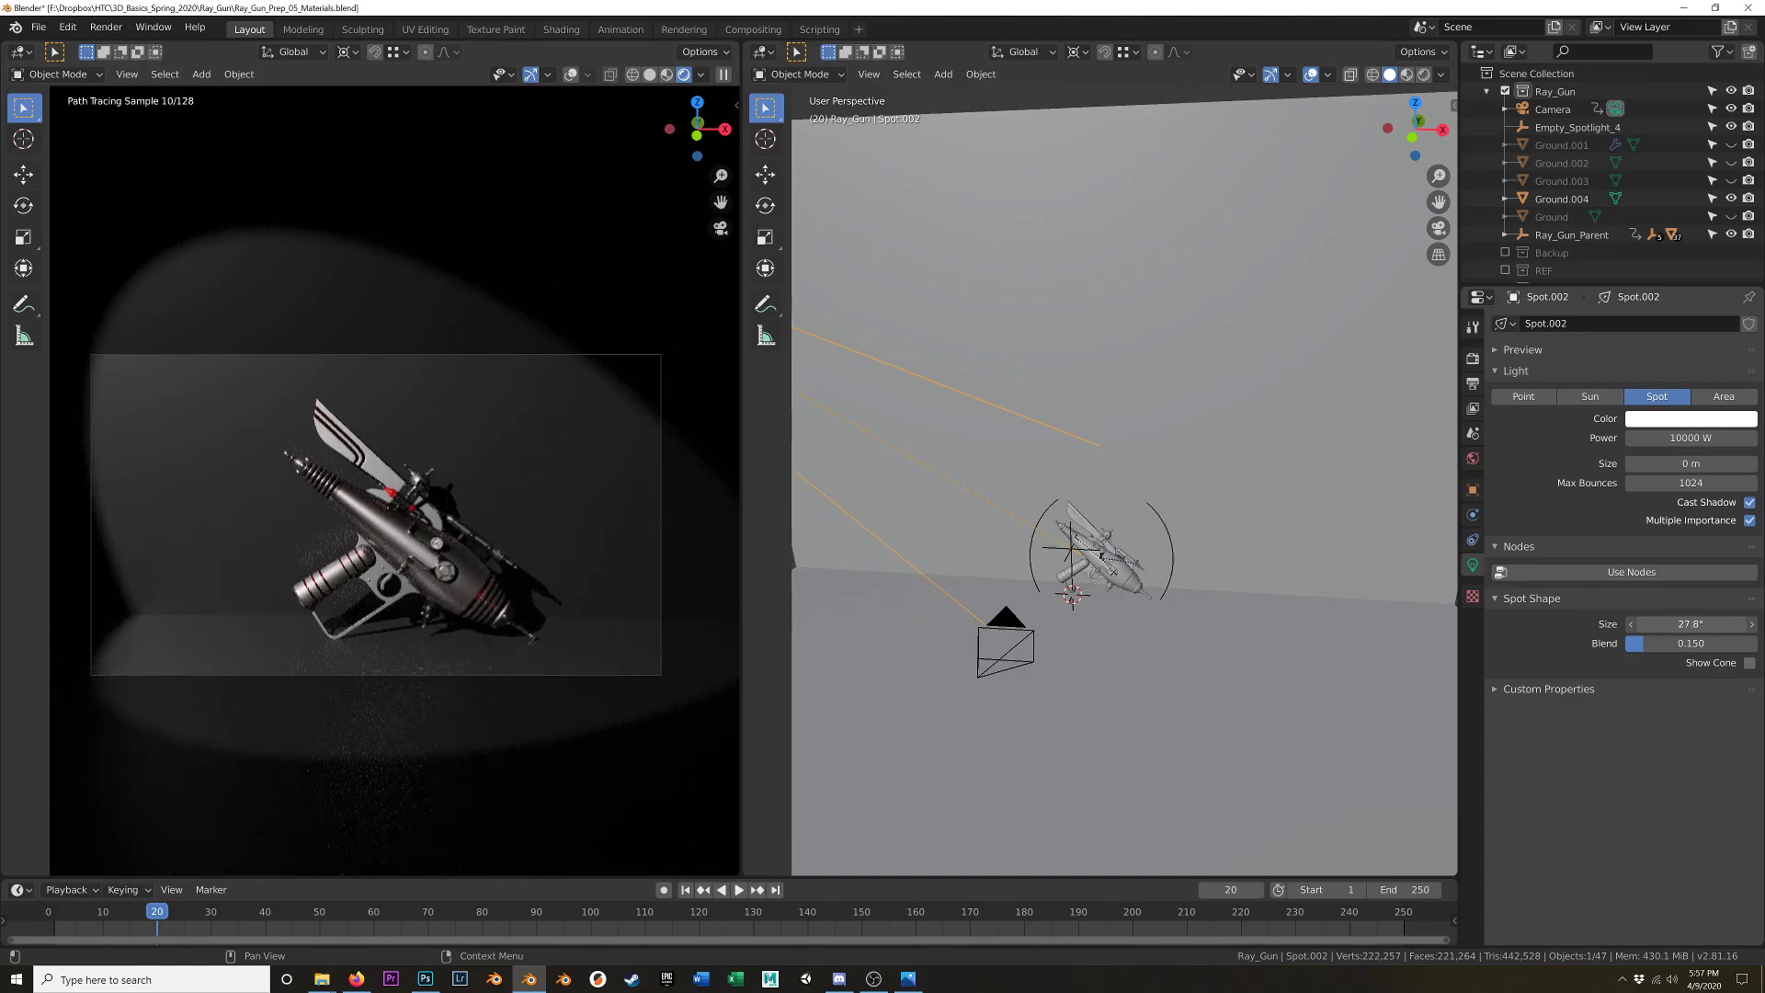
- Move the spot light about 3.6 m along Y and about -3.06 m along Z
scroll(1073, 533, "down", 4)
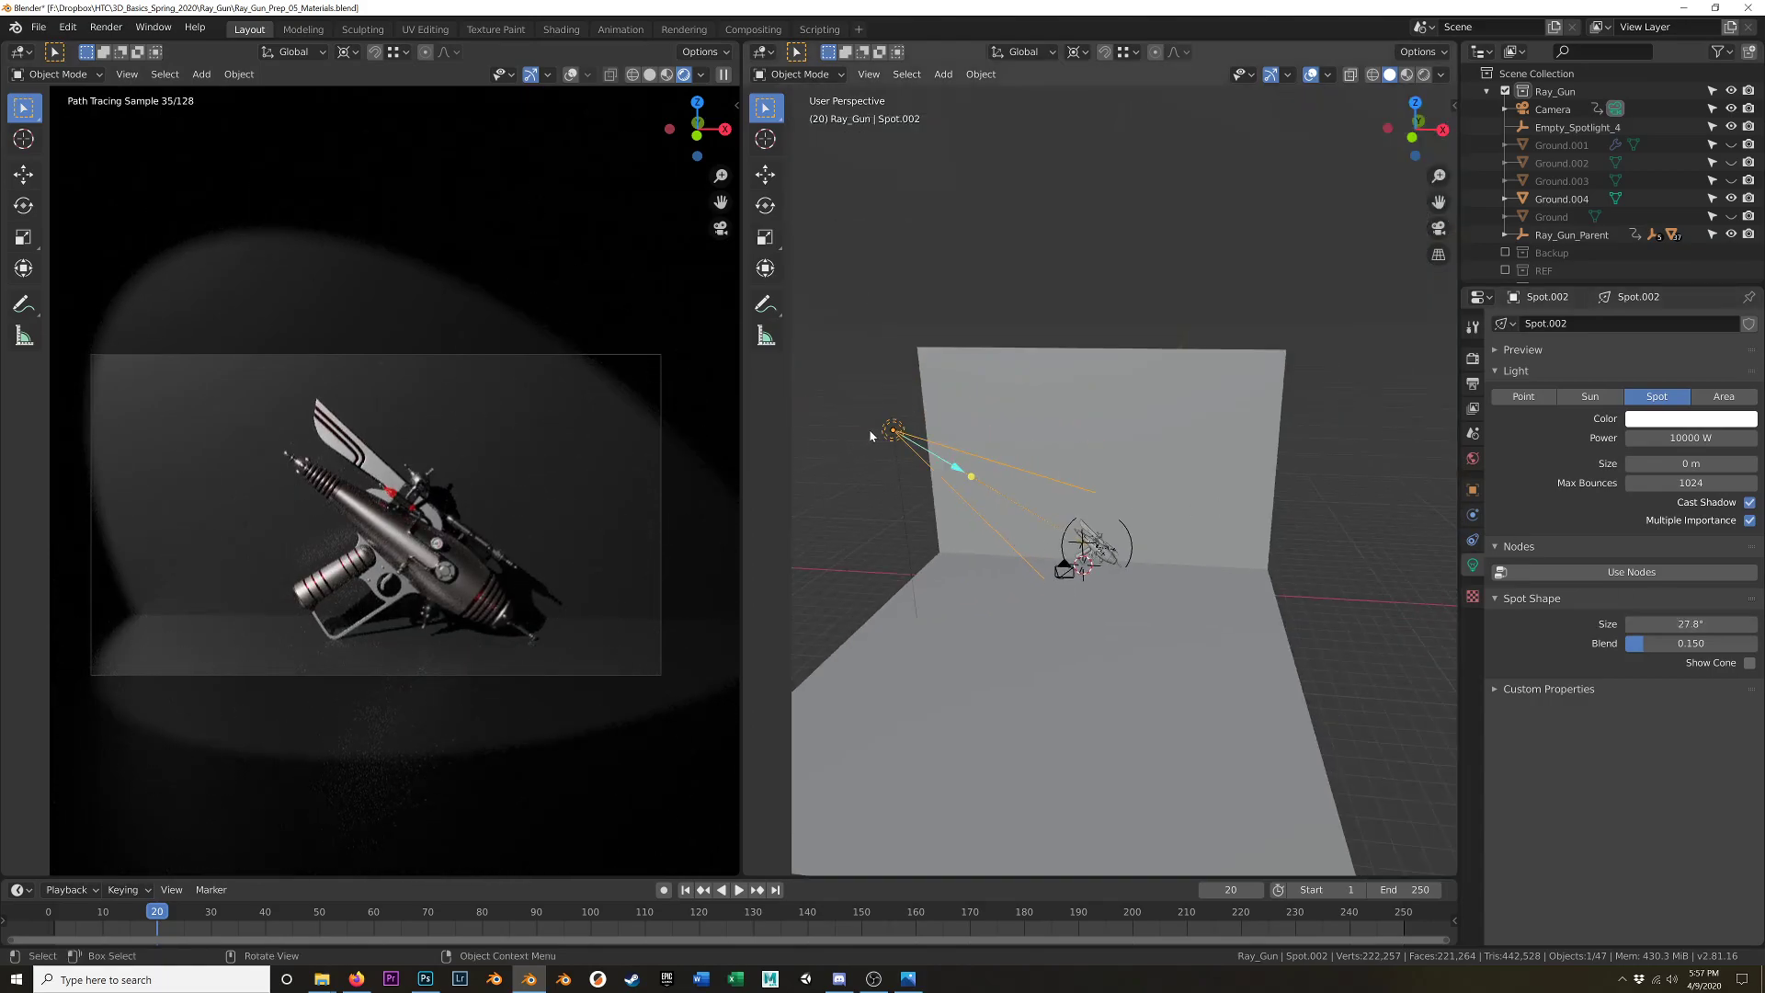
key("g")
key("y")
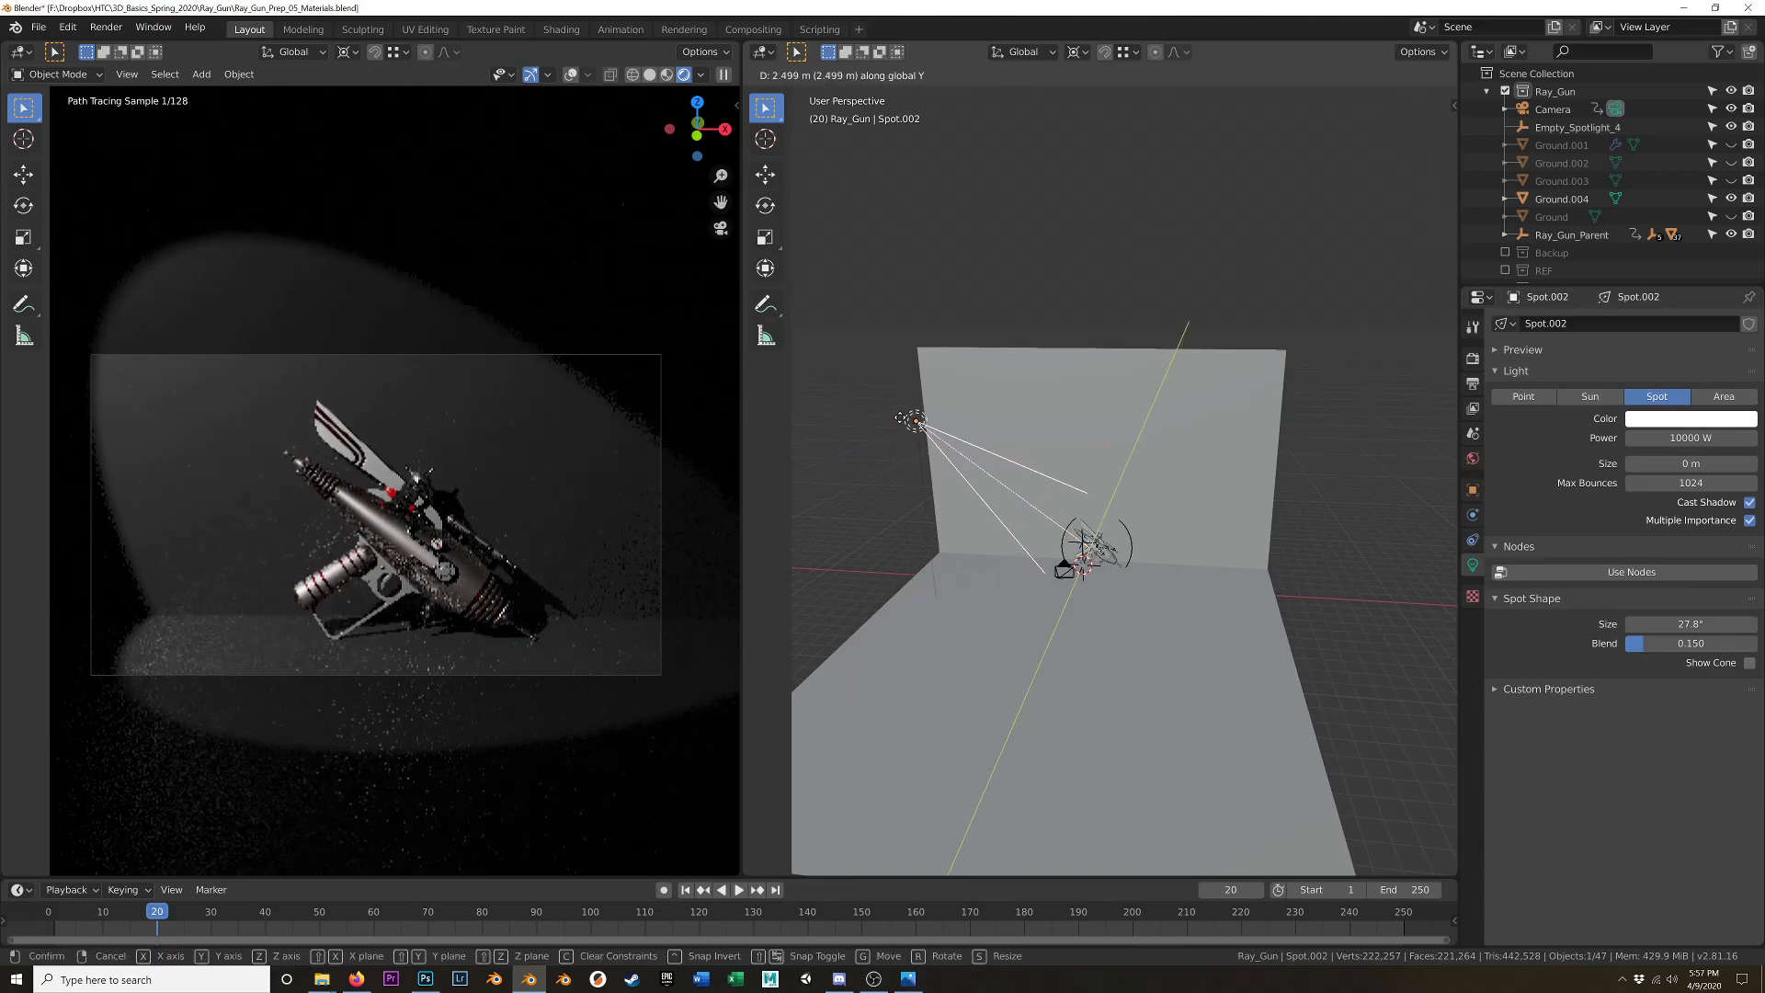
left_click(908, 459)
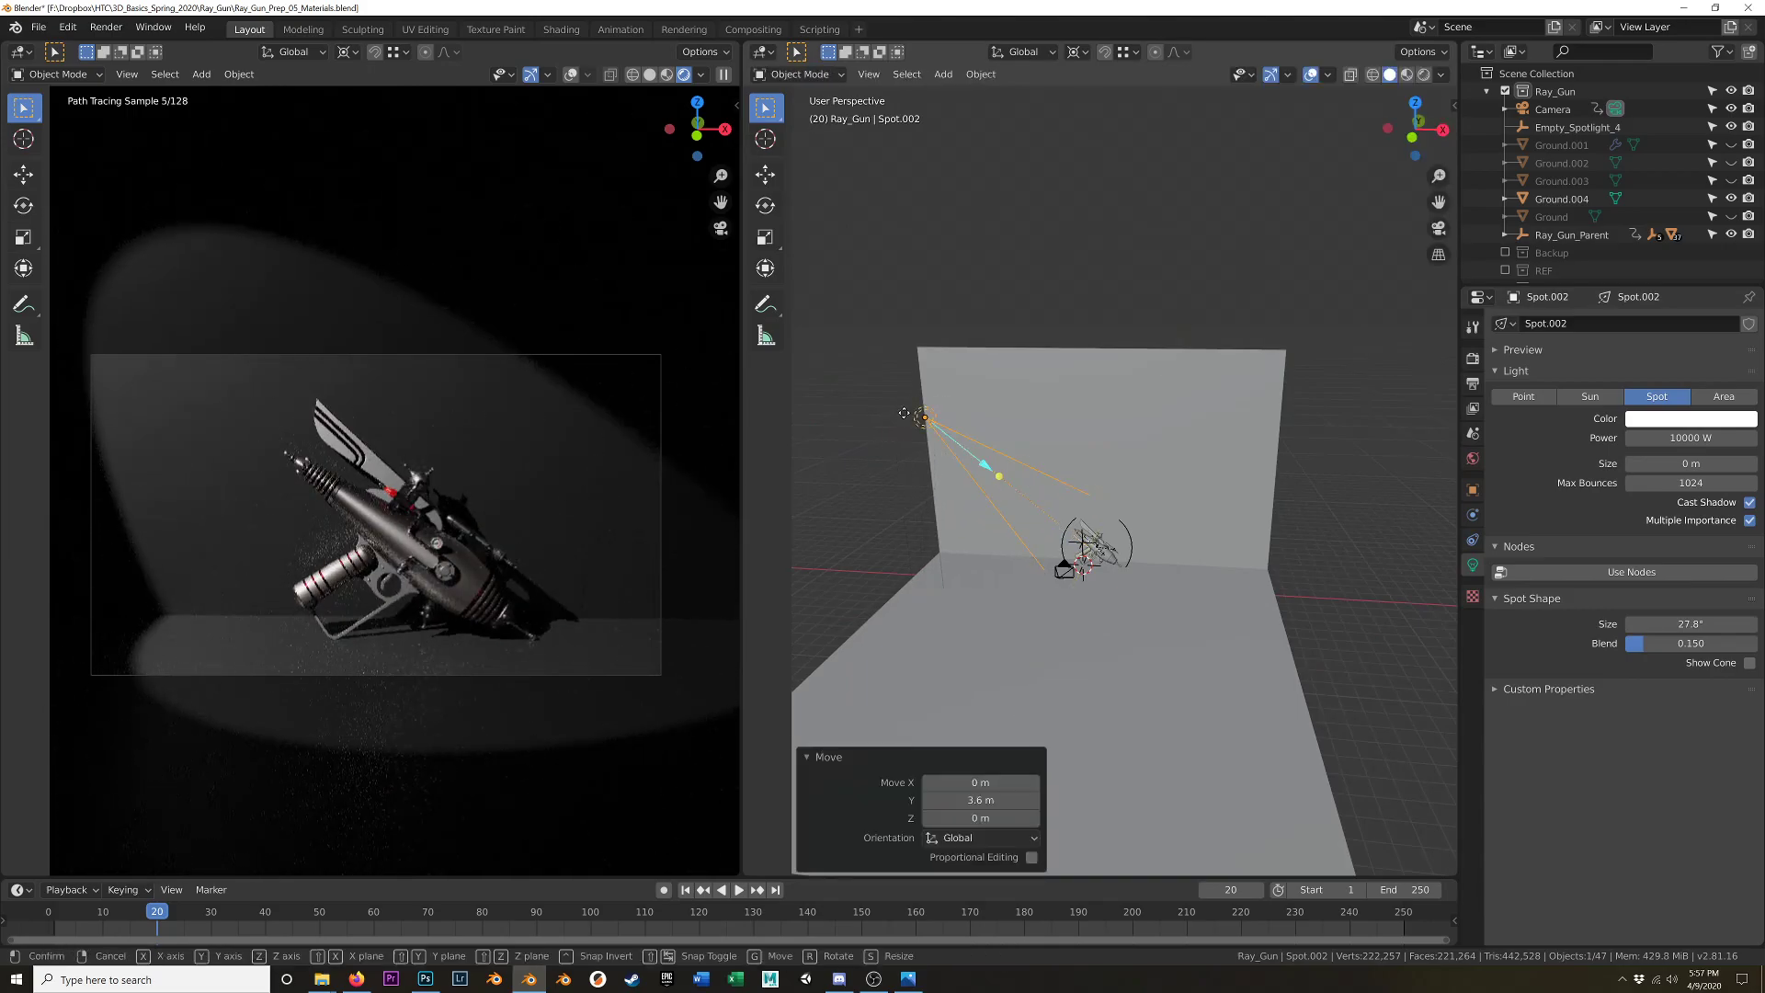
key("g")
key("z")
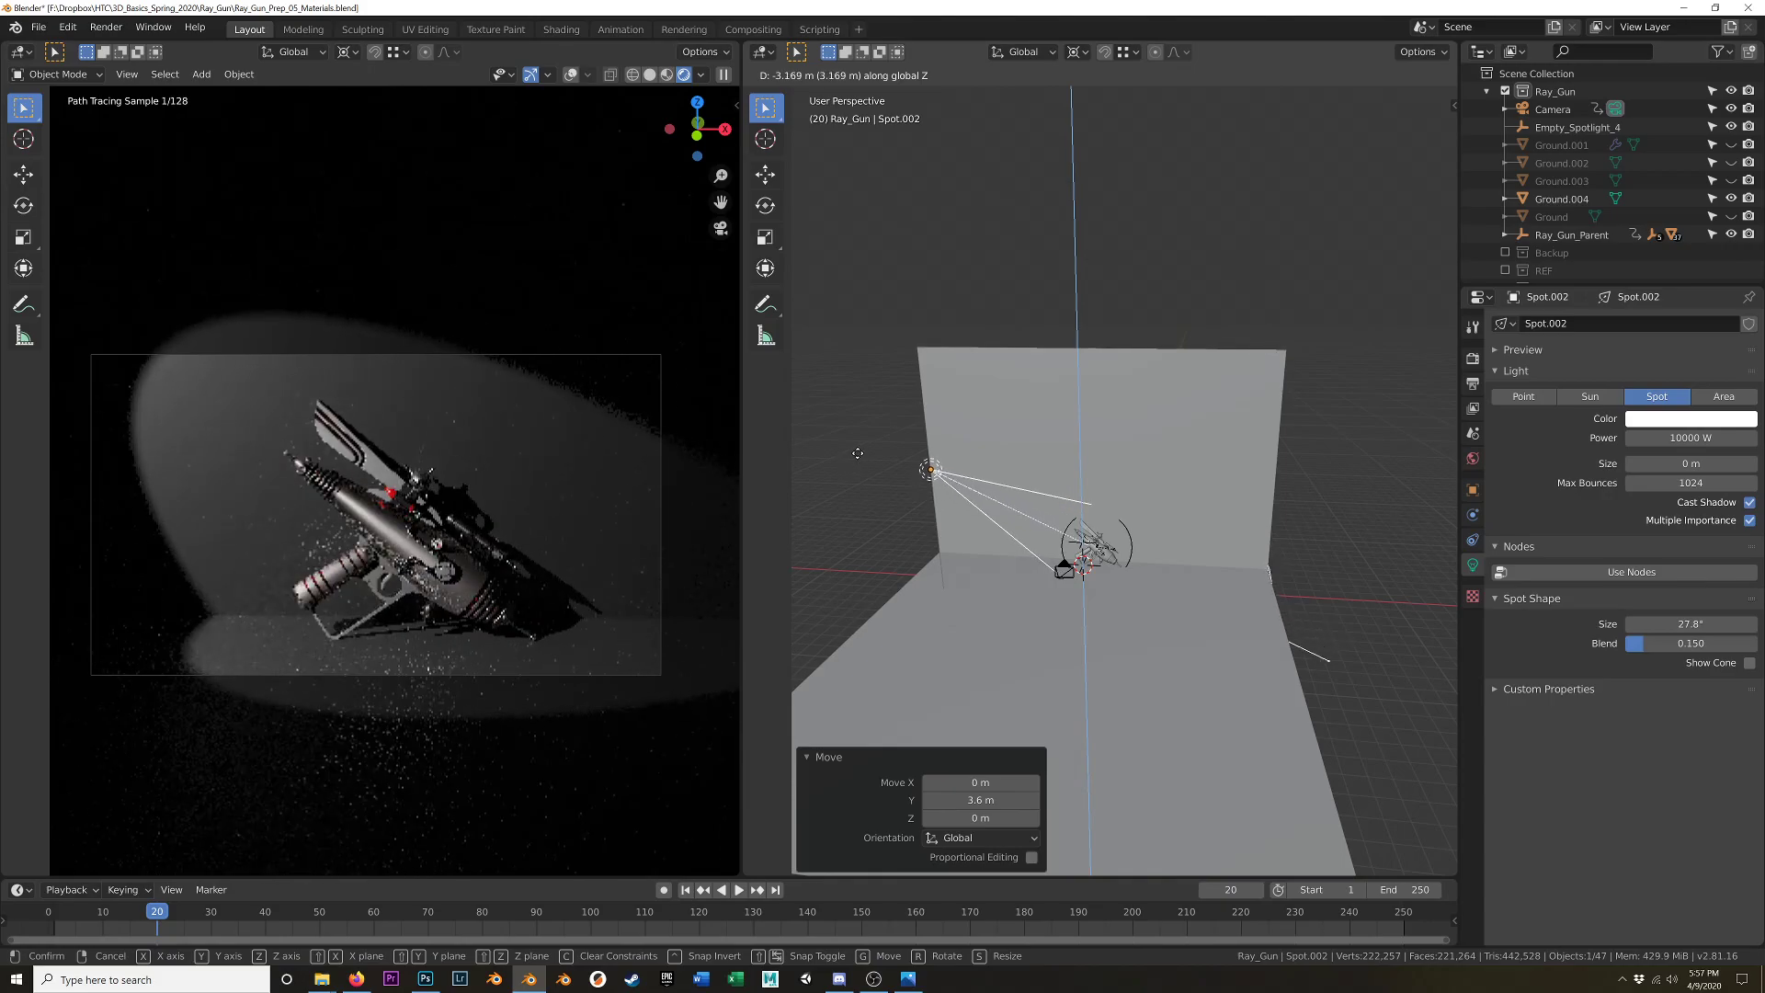
left_click(859, 459)
- Shift the spot light along X toward the ray gun and move it about -5.6 m along Y
key("g")
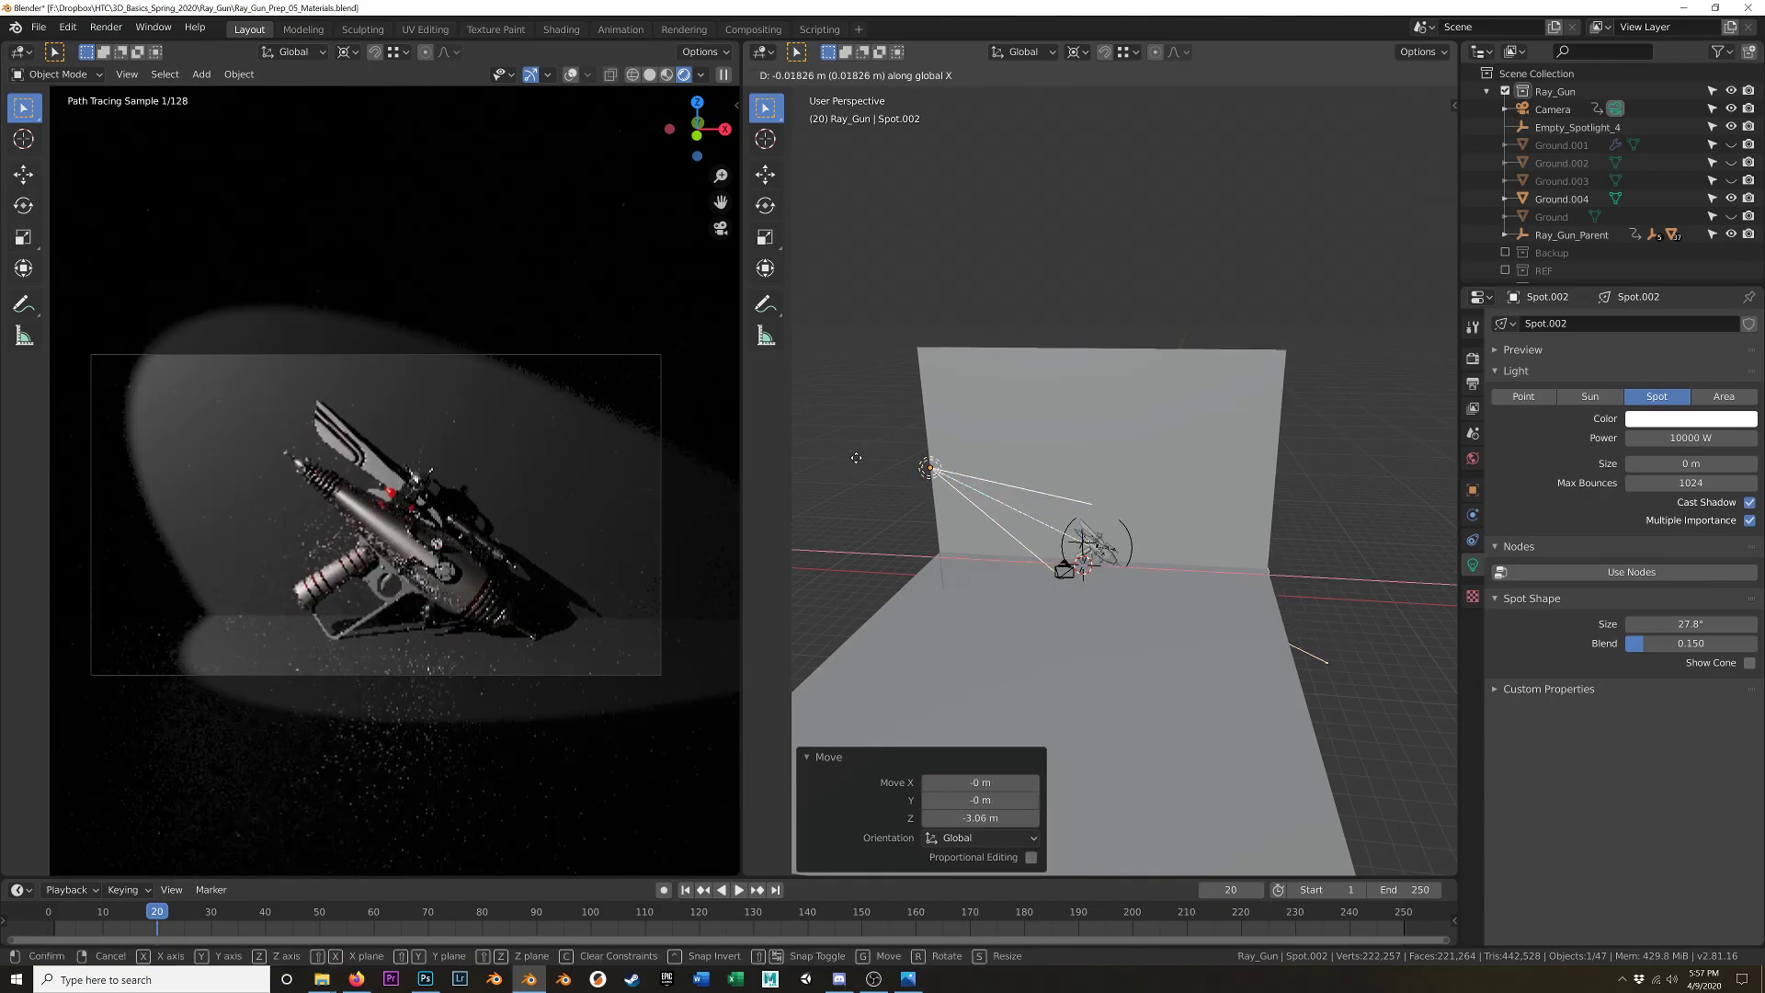
key("x")
left_click(903, 481)
key("g")
key("y")
left_click(820, 493)
key("g")
key("z")
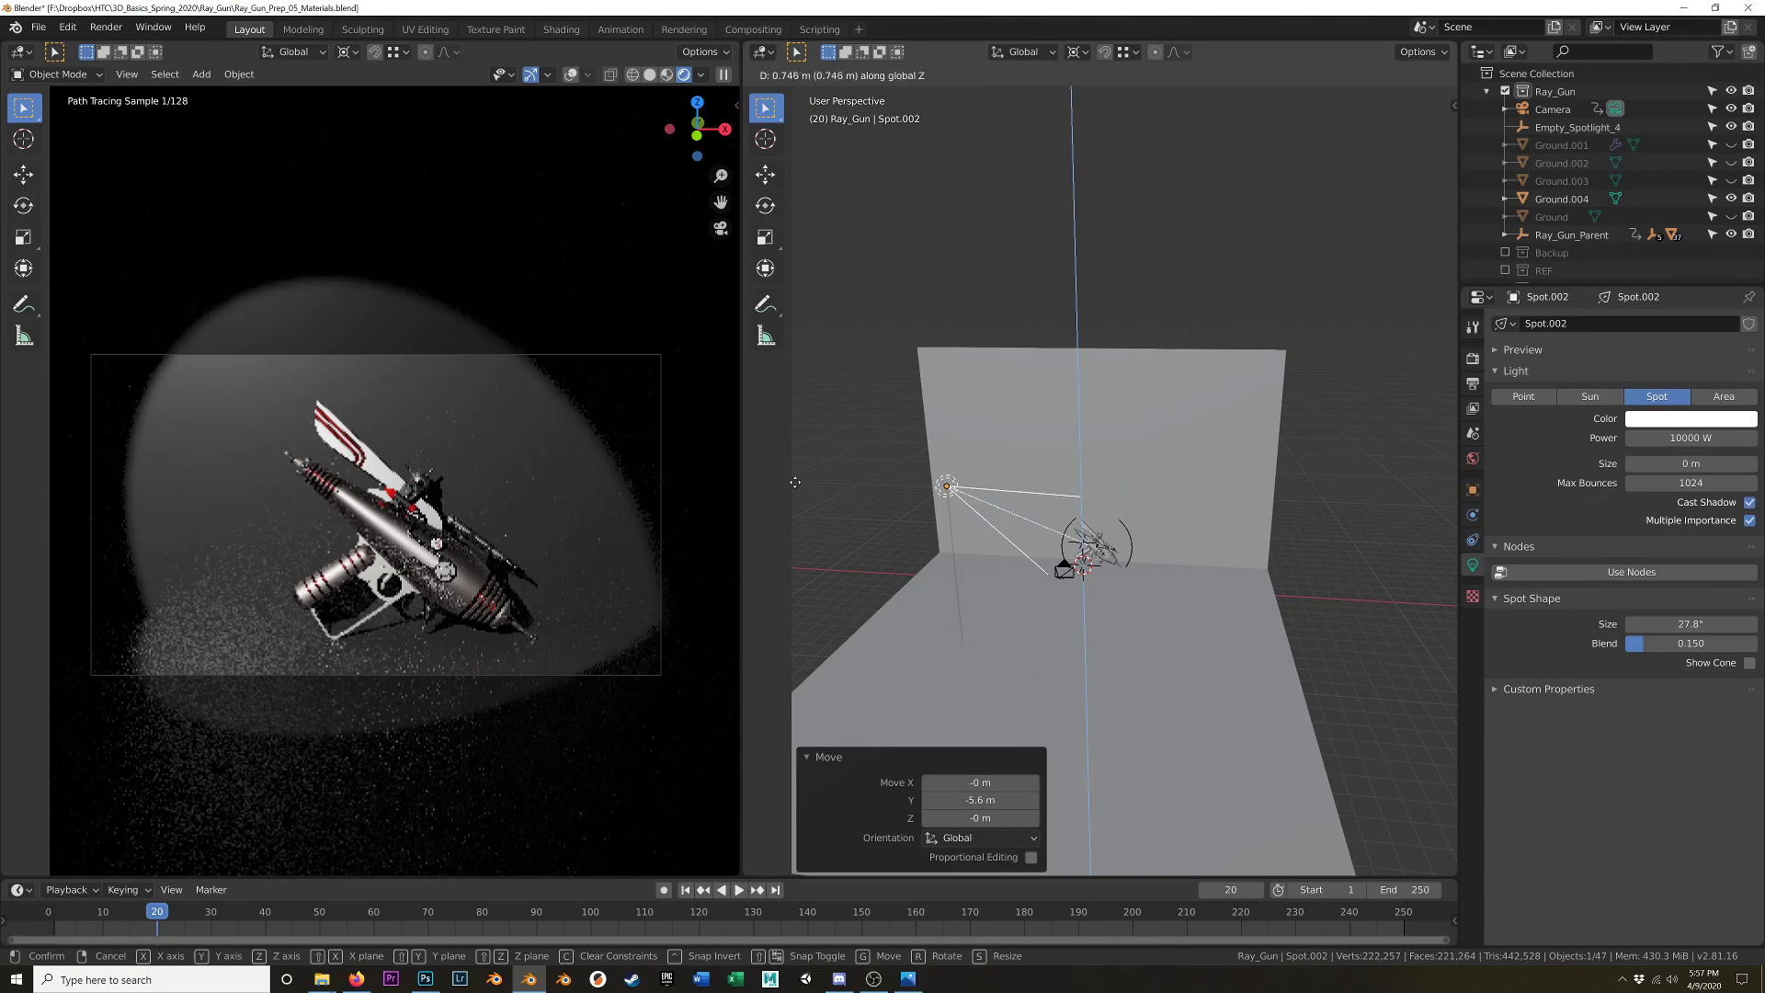
right_click(798, 487)
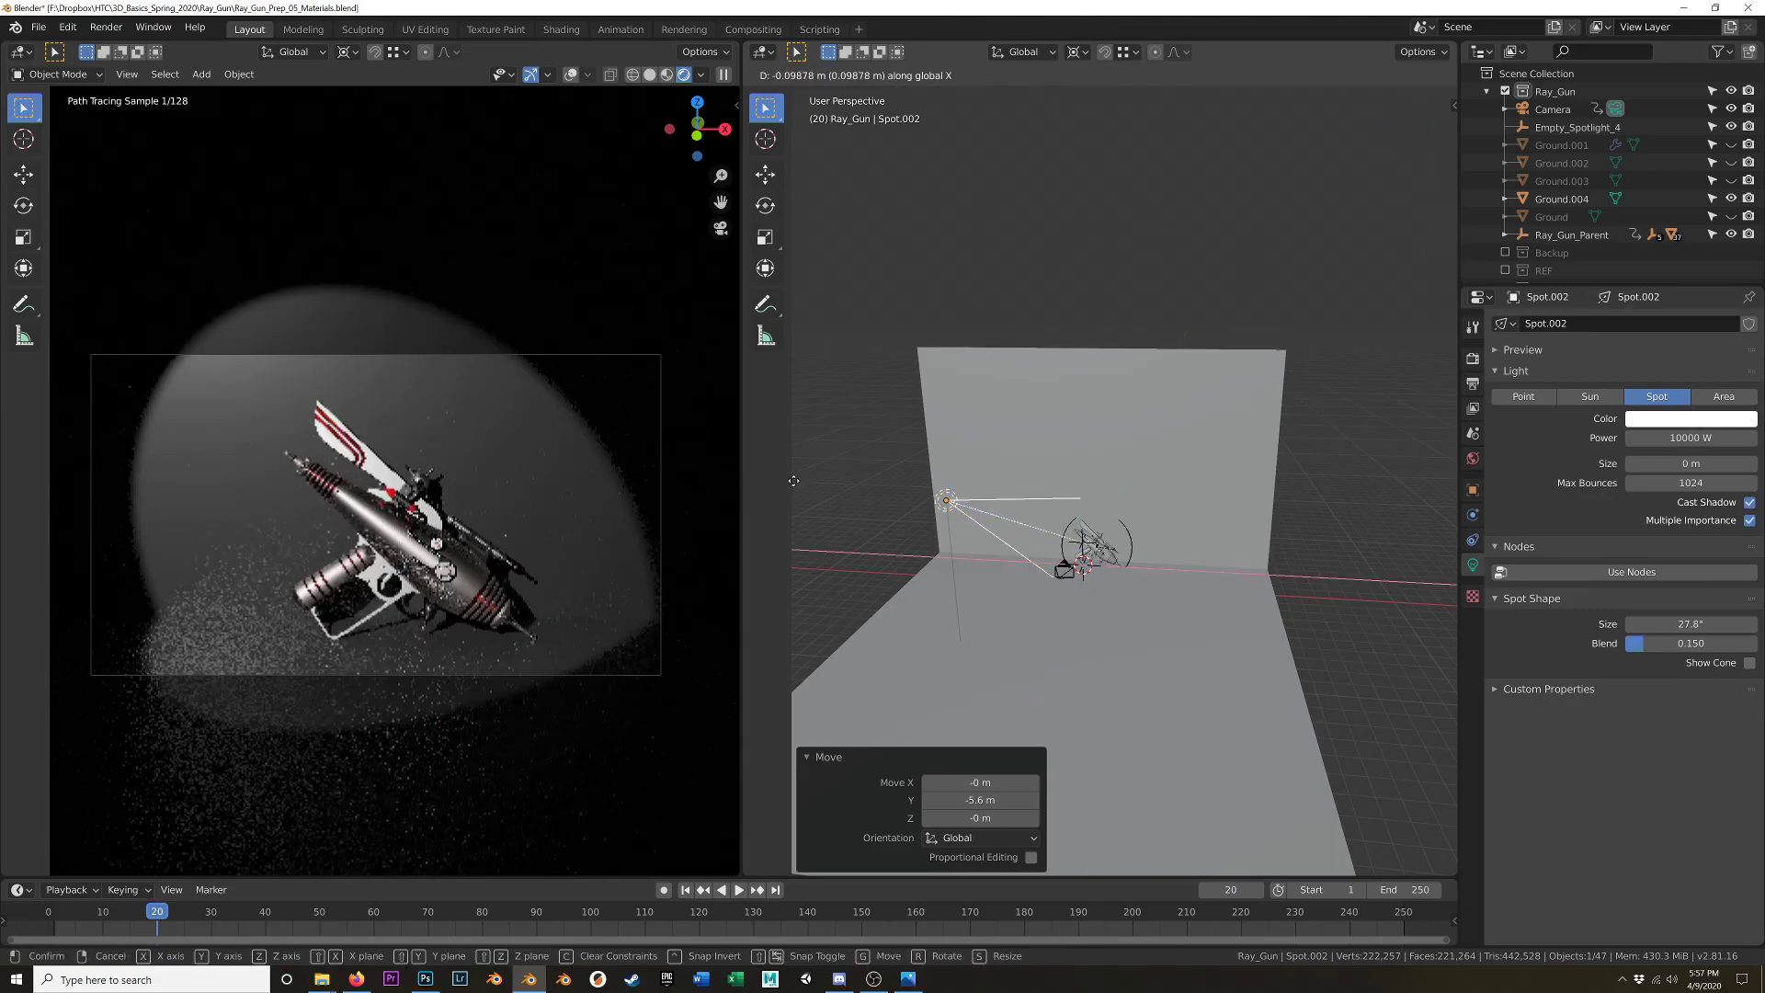
- Move the spot light about -3.05 m along X and set its power to 20000 W
key("g")
key("x")
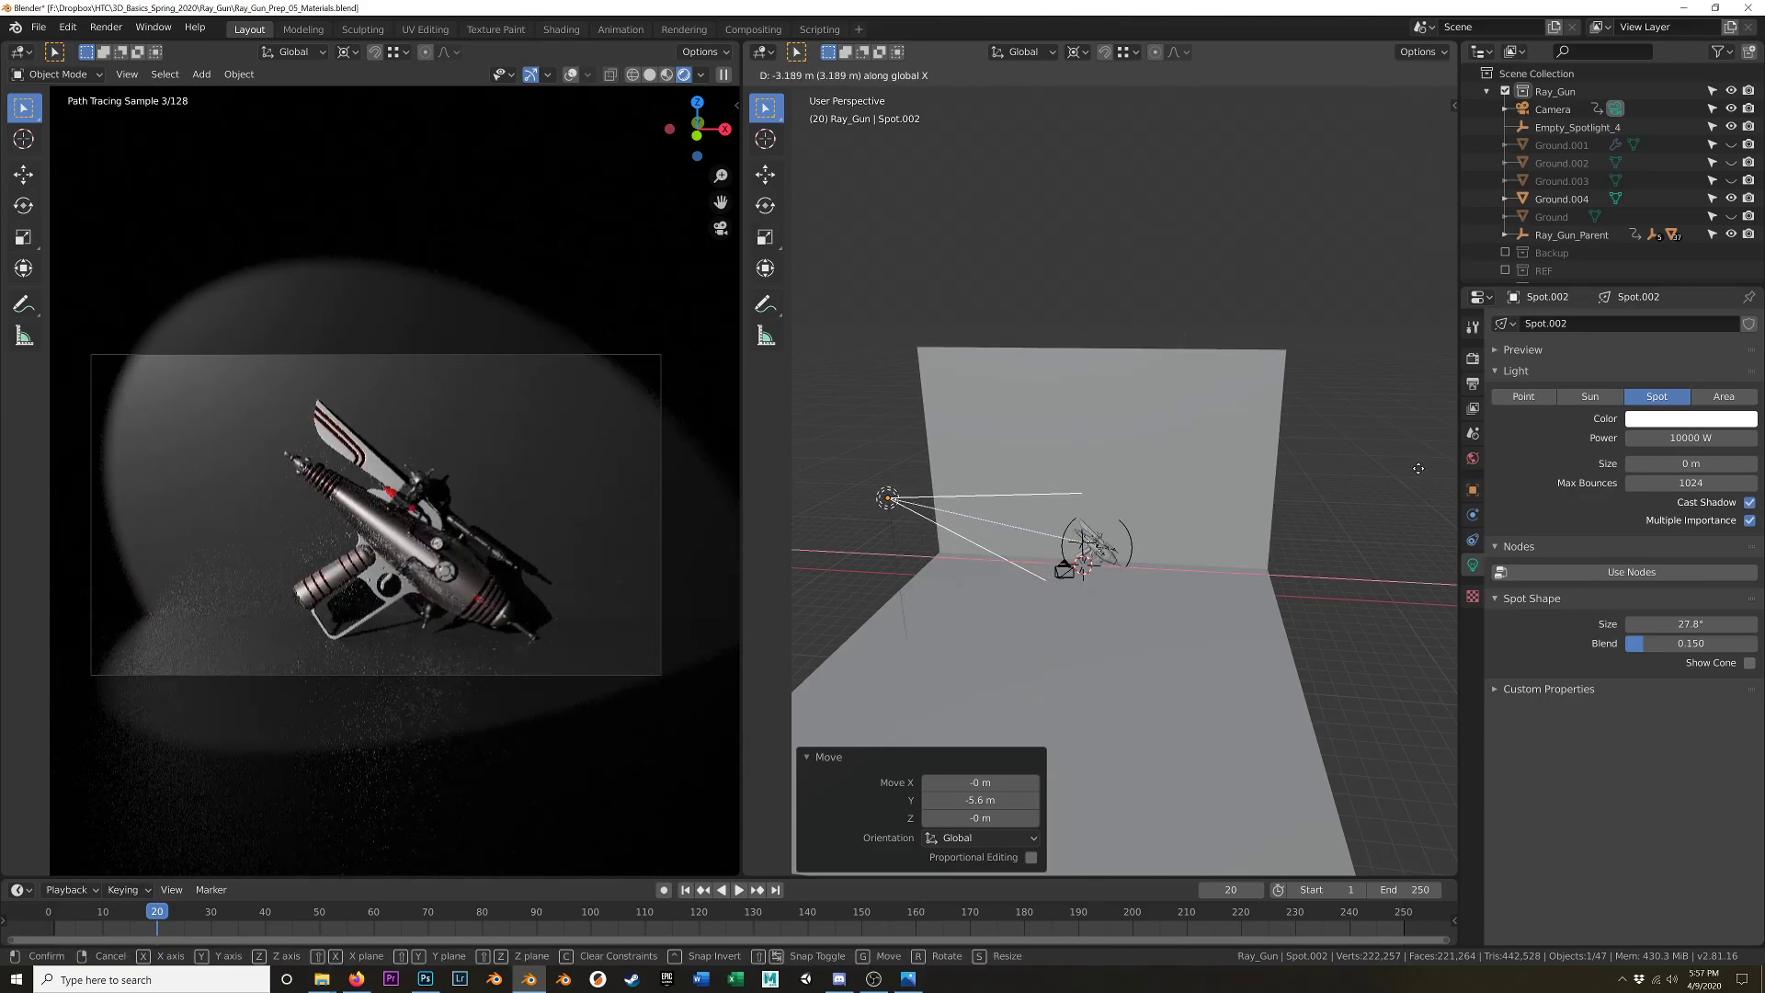
left_click(1420, 468)
left_click(1638, 438)
left_click(1638, 438)
key("Return")
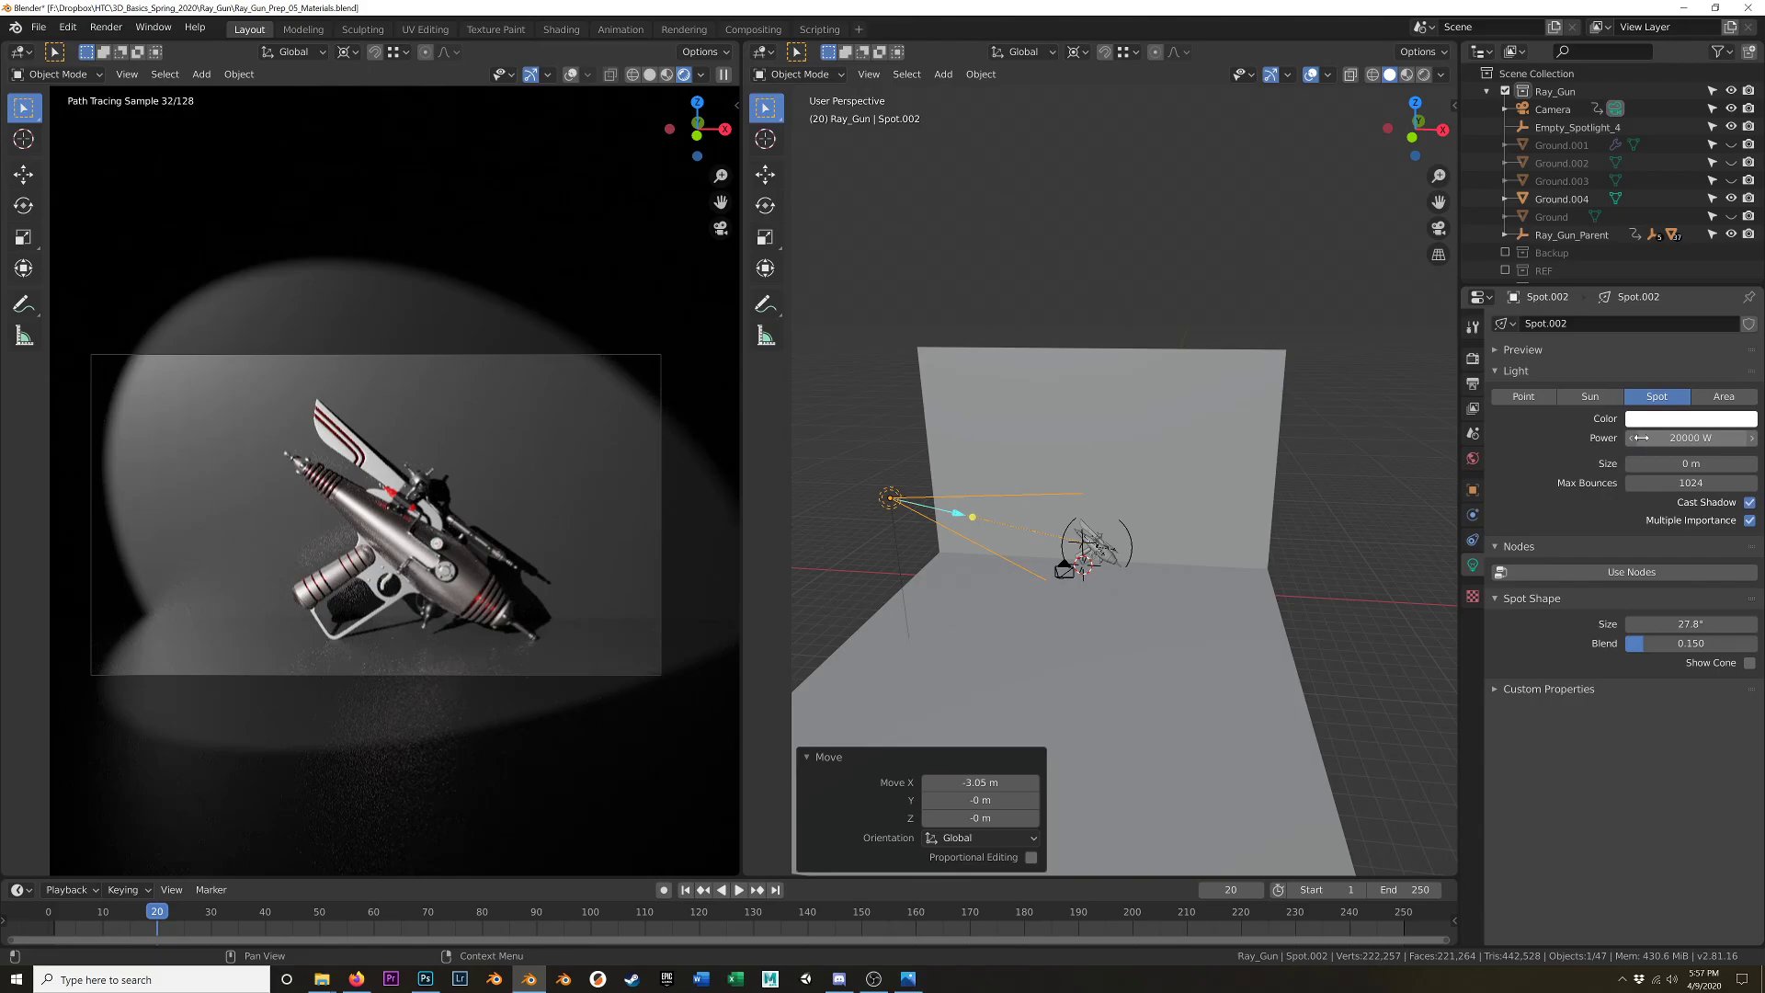
- Set the spot light's blend to 0 for a hard-edged light cone
scroll(1100, 502, "up", 2)
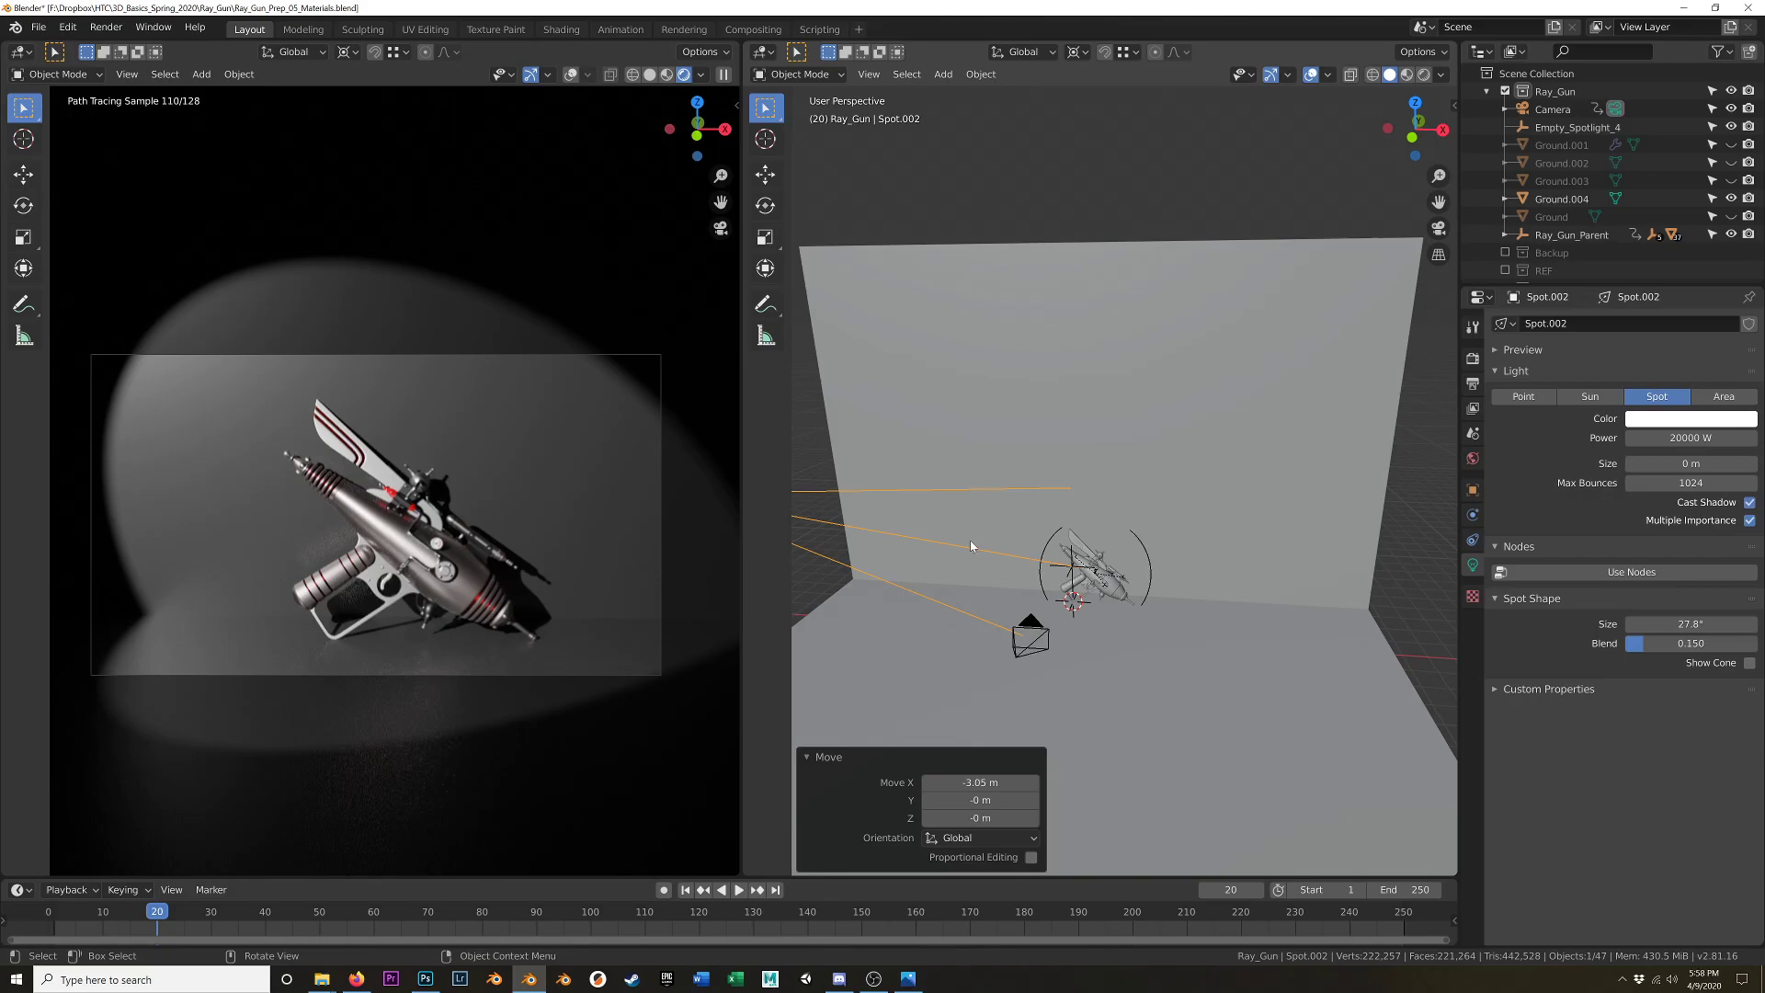
middle_click_drag(971, 539, 1057, 544)
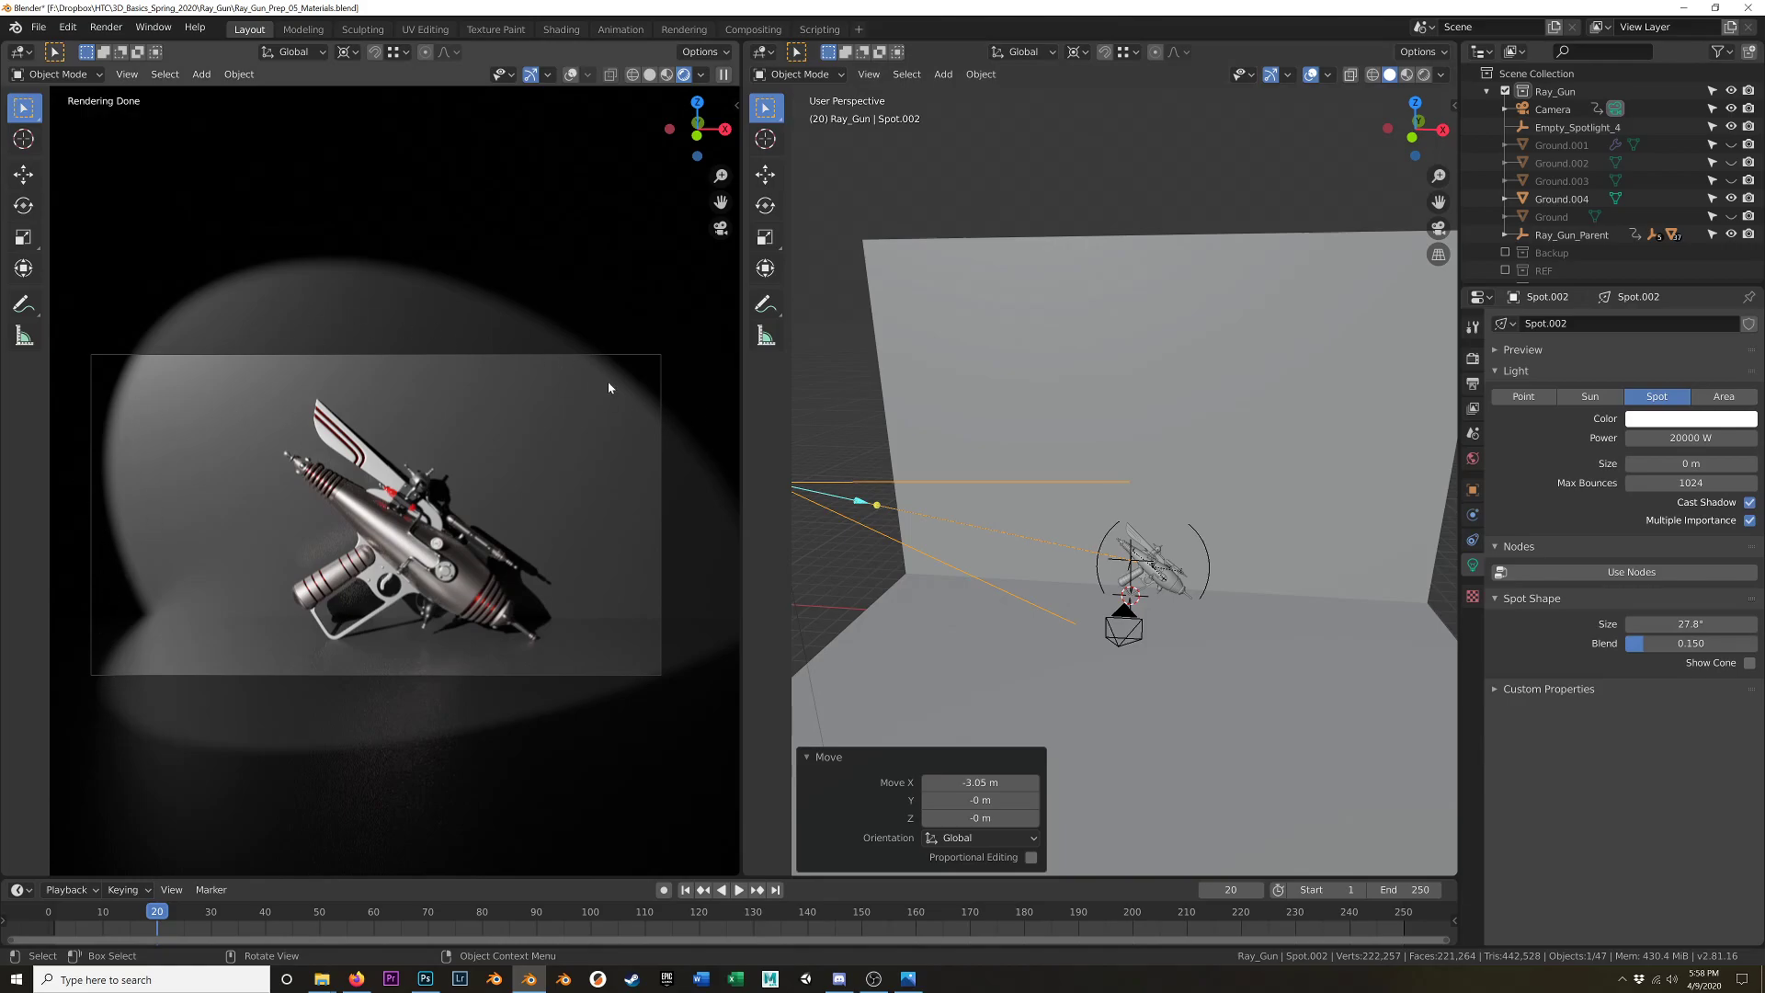
left_click_drag(1673, 649, 1625, 649)
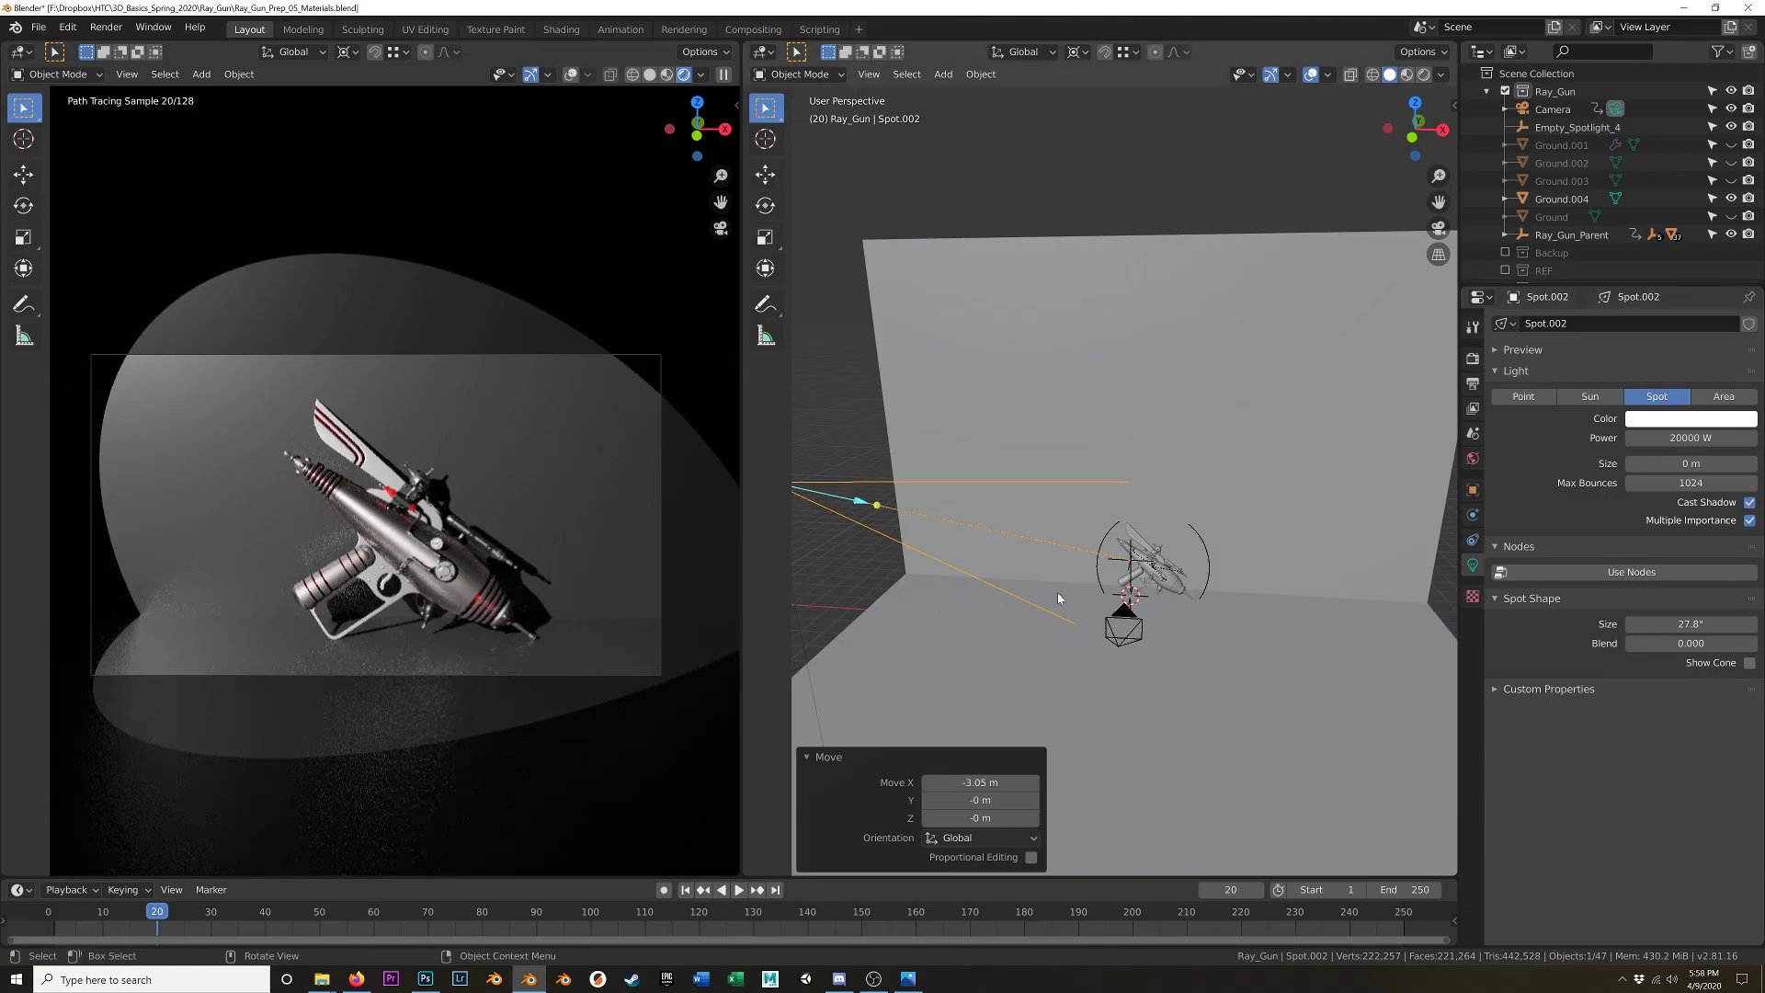
- Snap the 3D cursor to the spot light and add a mesh plane there
middle_click_drag(1026, 533, 989, 518)
key("shift+s")
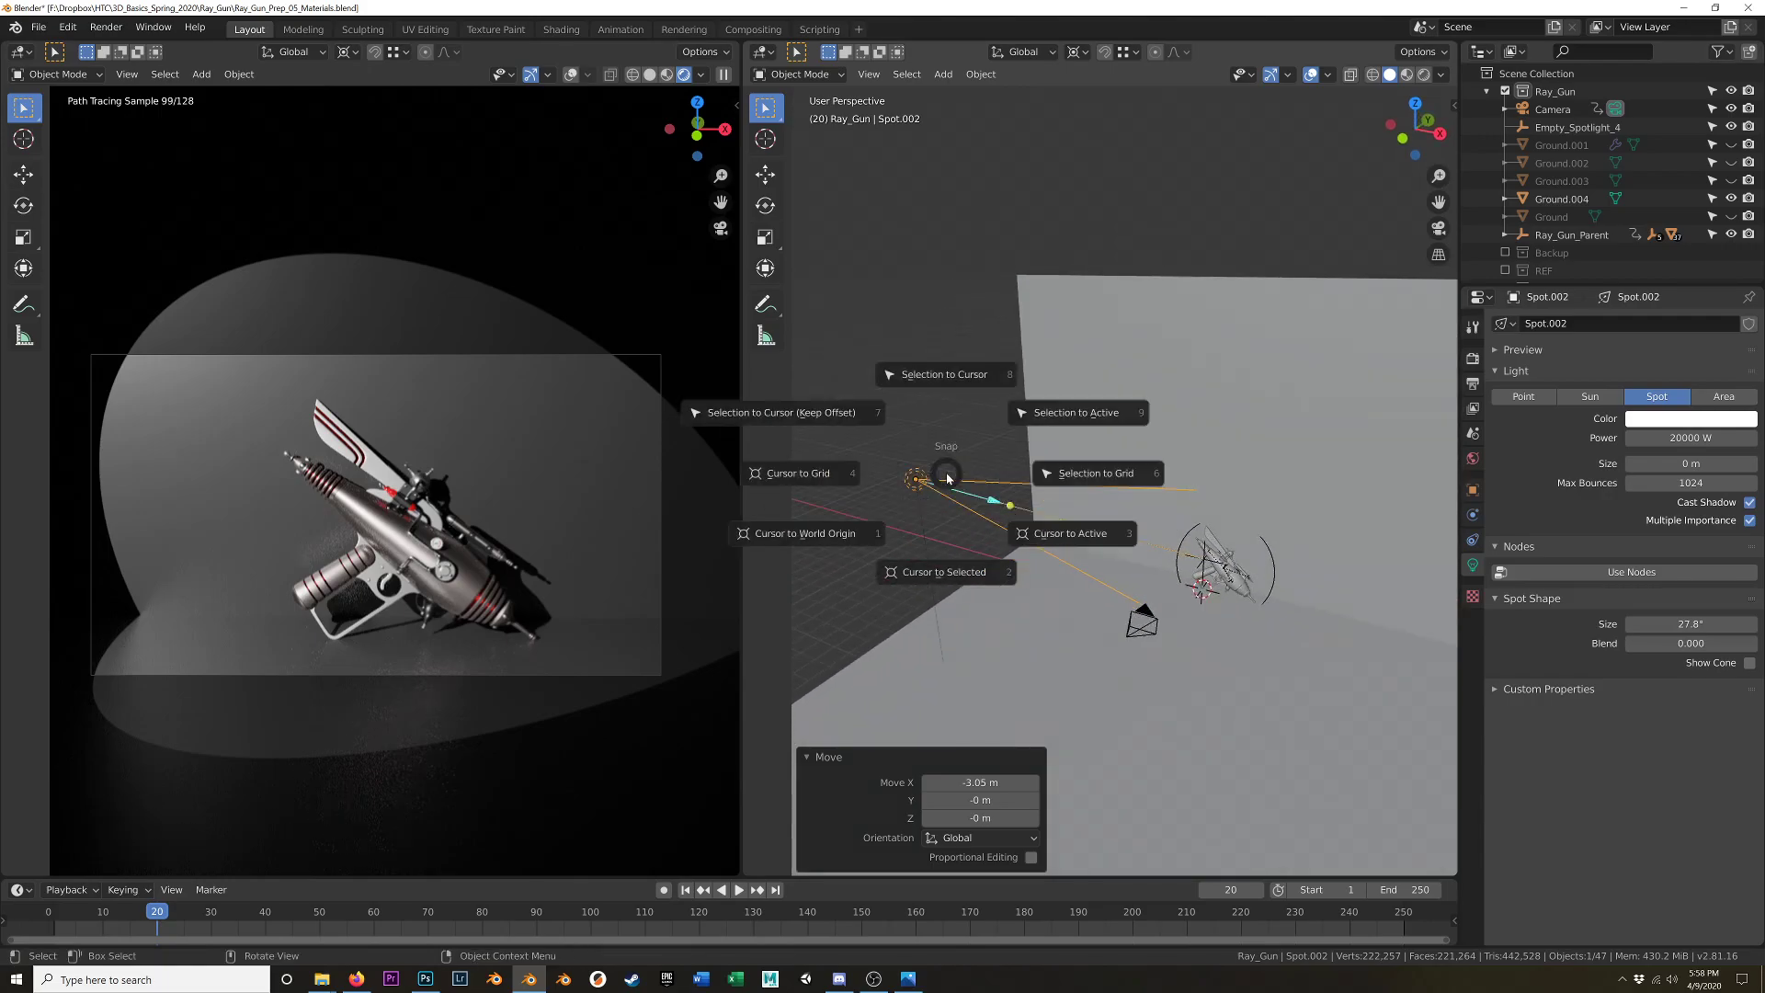
left_click(945, 571)
key("shift+a")
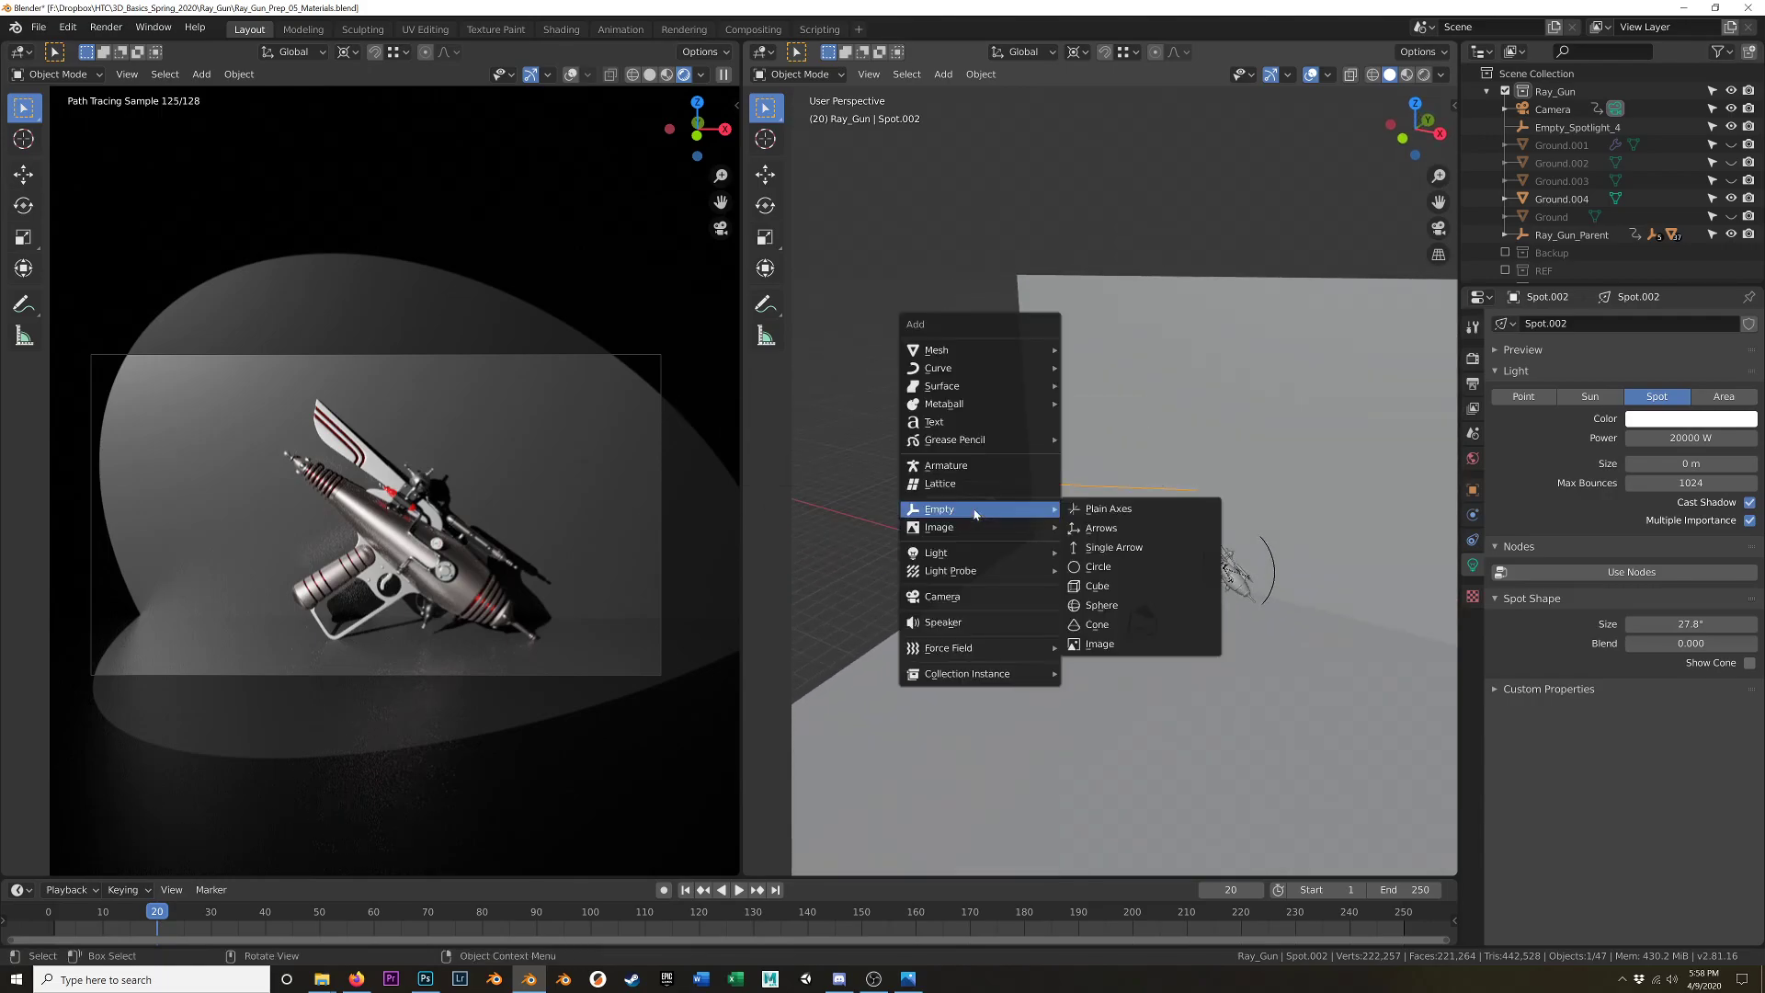
mouse_move(1002, 351)
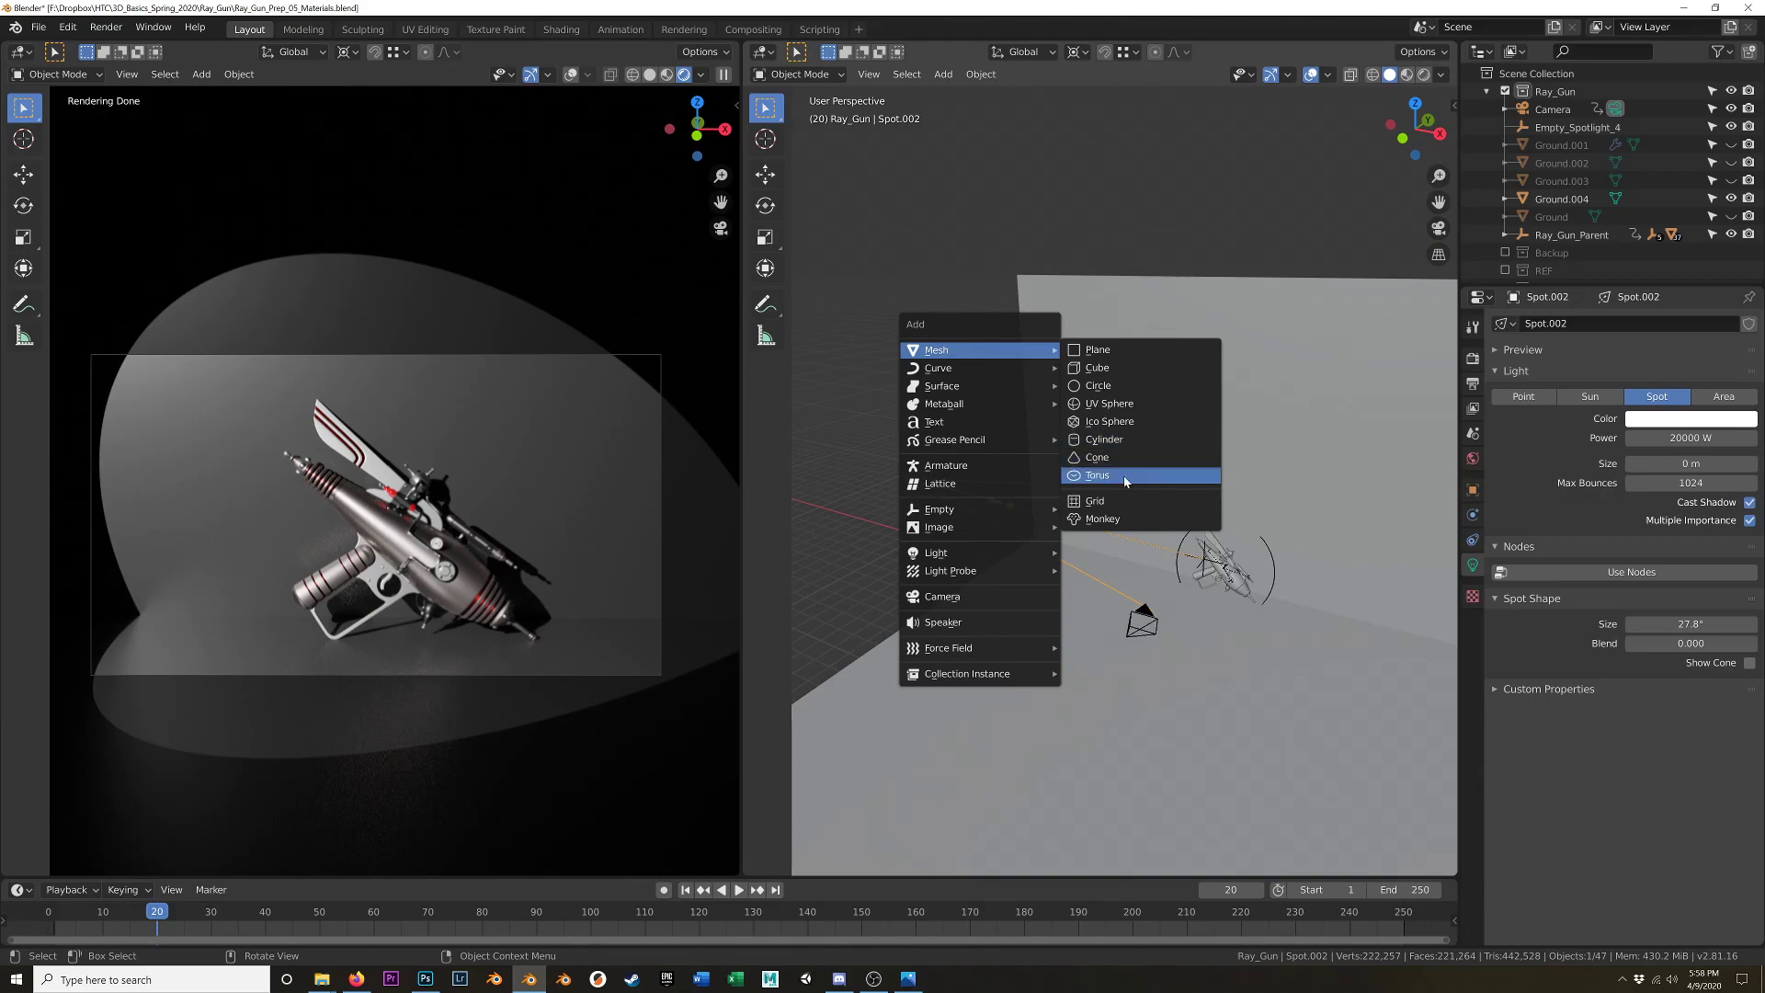
left_click(1112, 349)
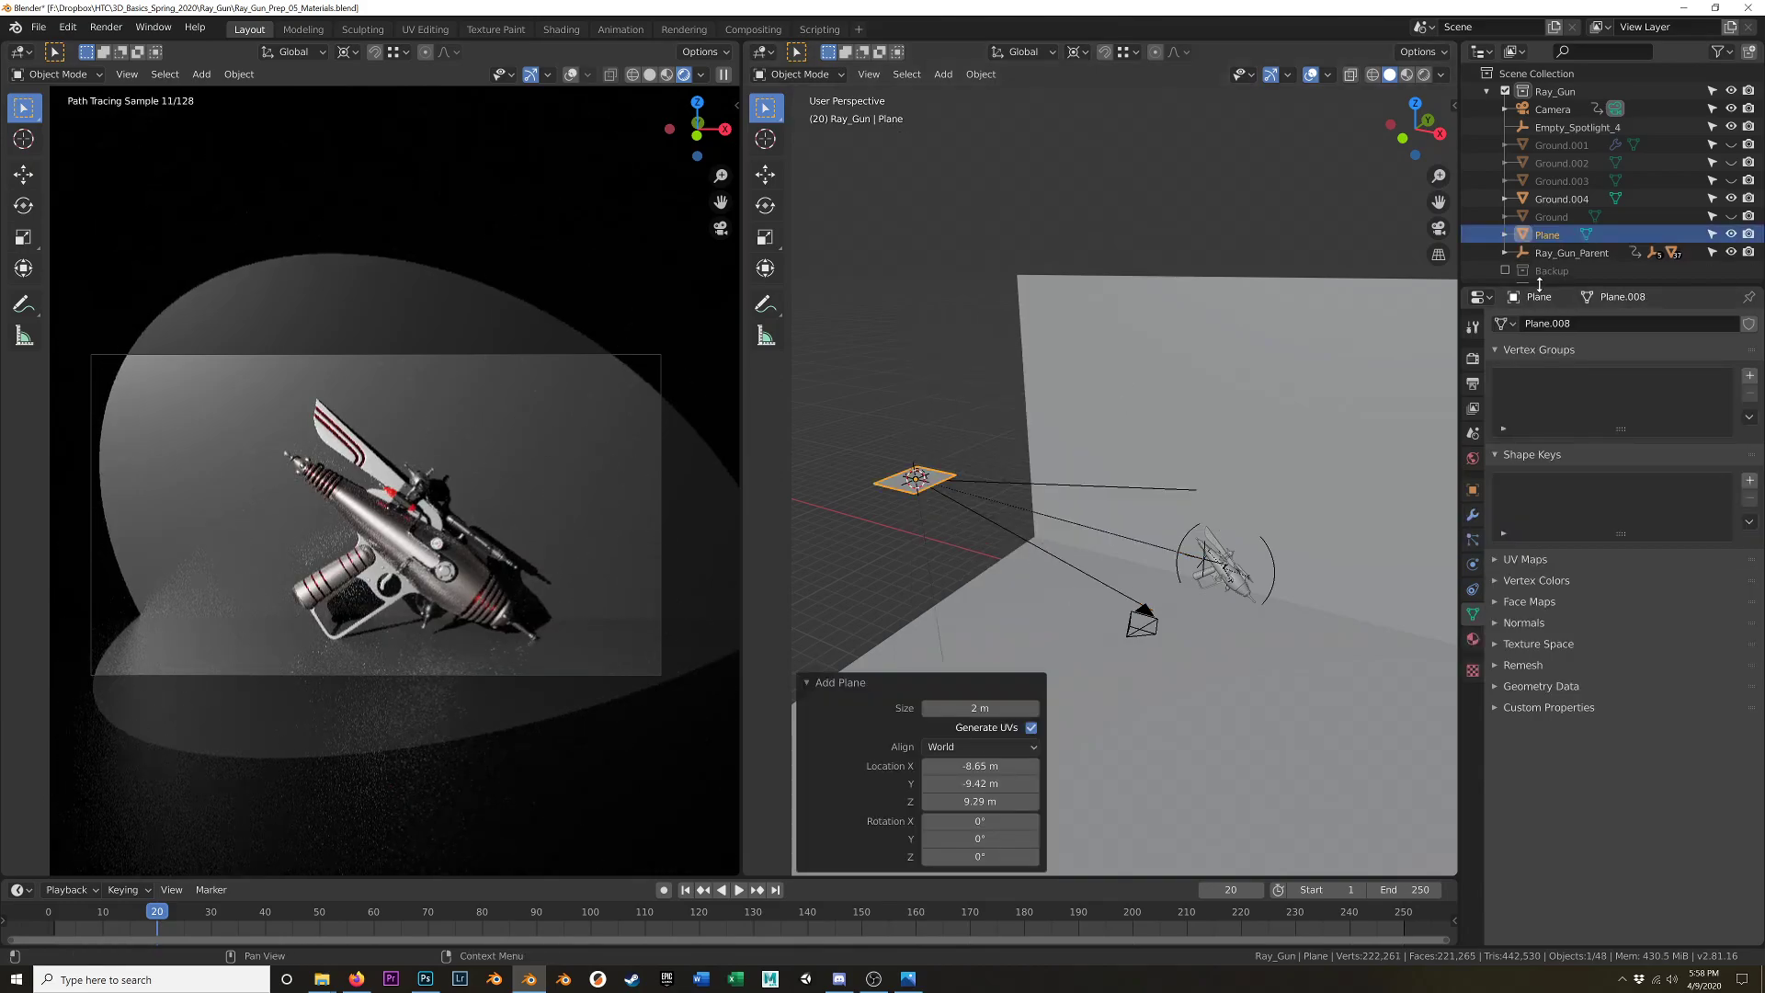
- Rename the new plane as Light_Set_4_Cutout
double_click(1548, 235)
type("Light_Set_4_Cutout")
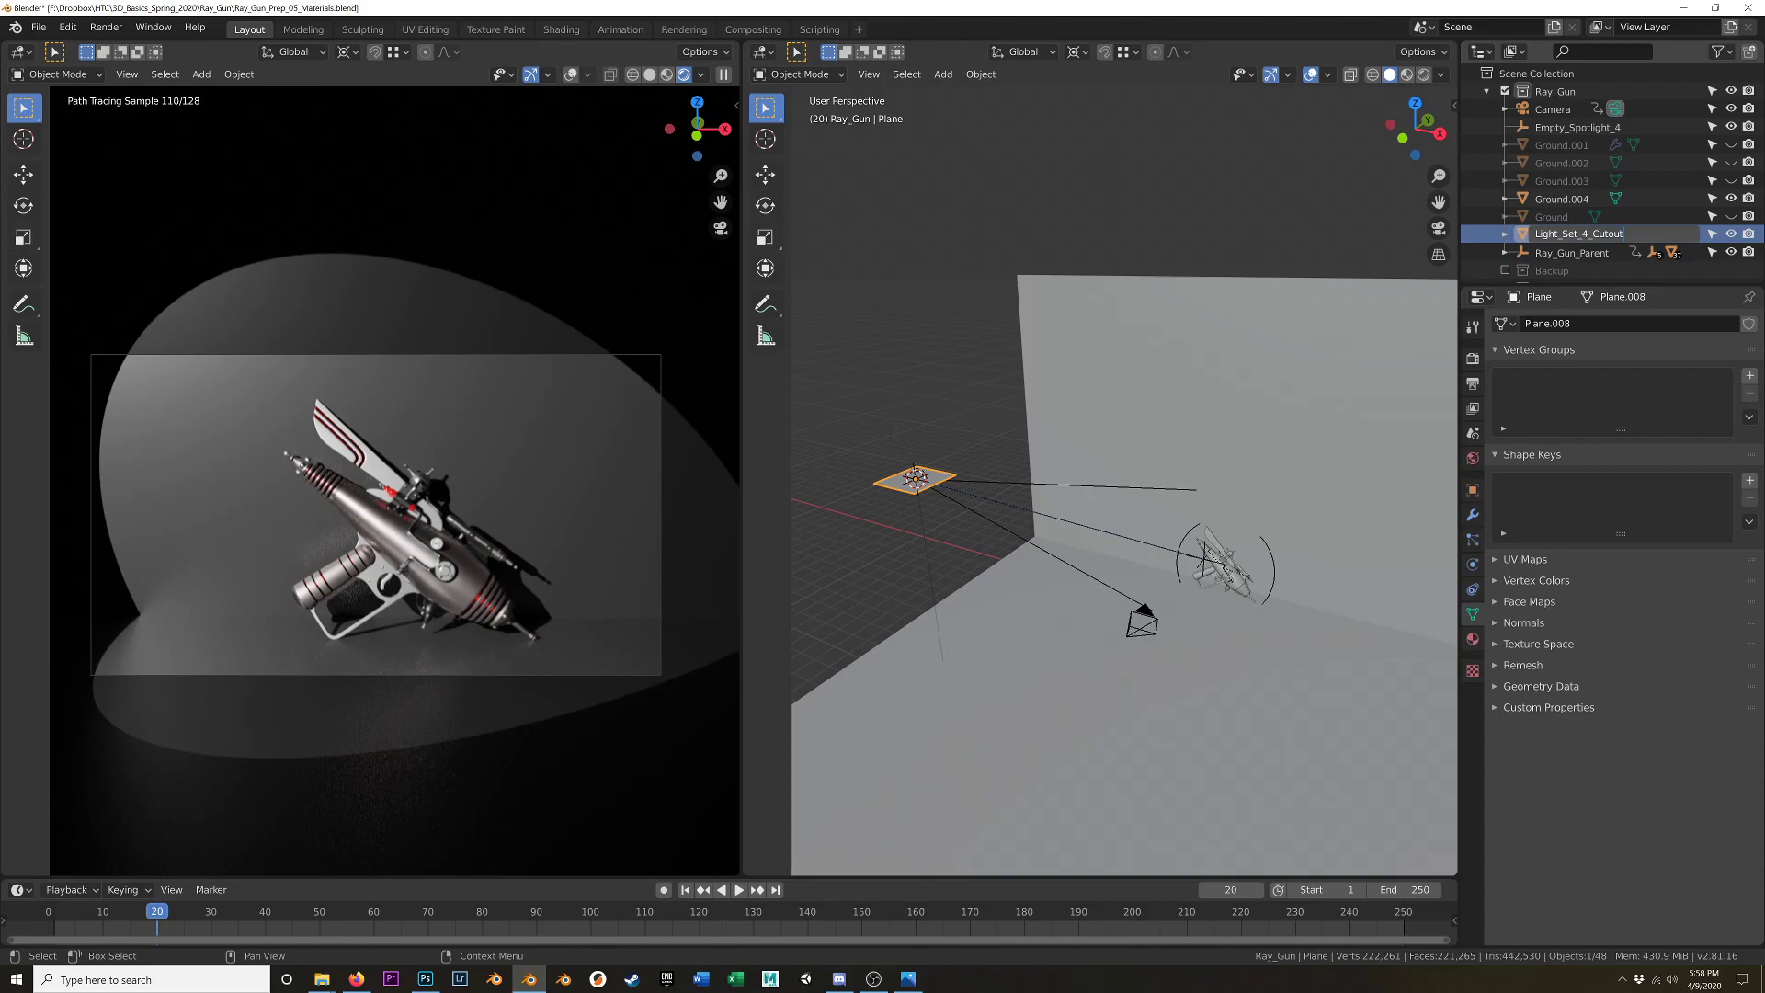
key("Return")
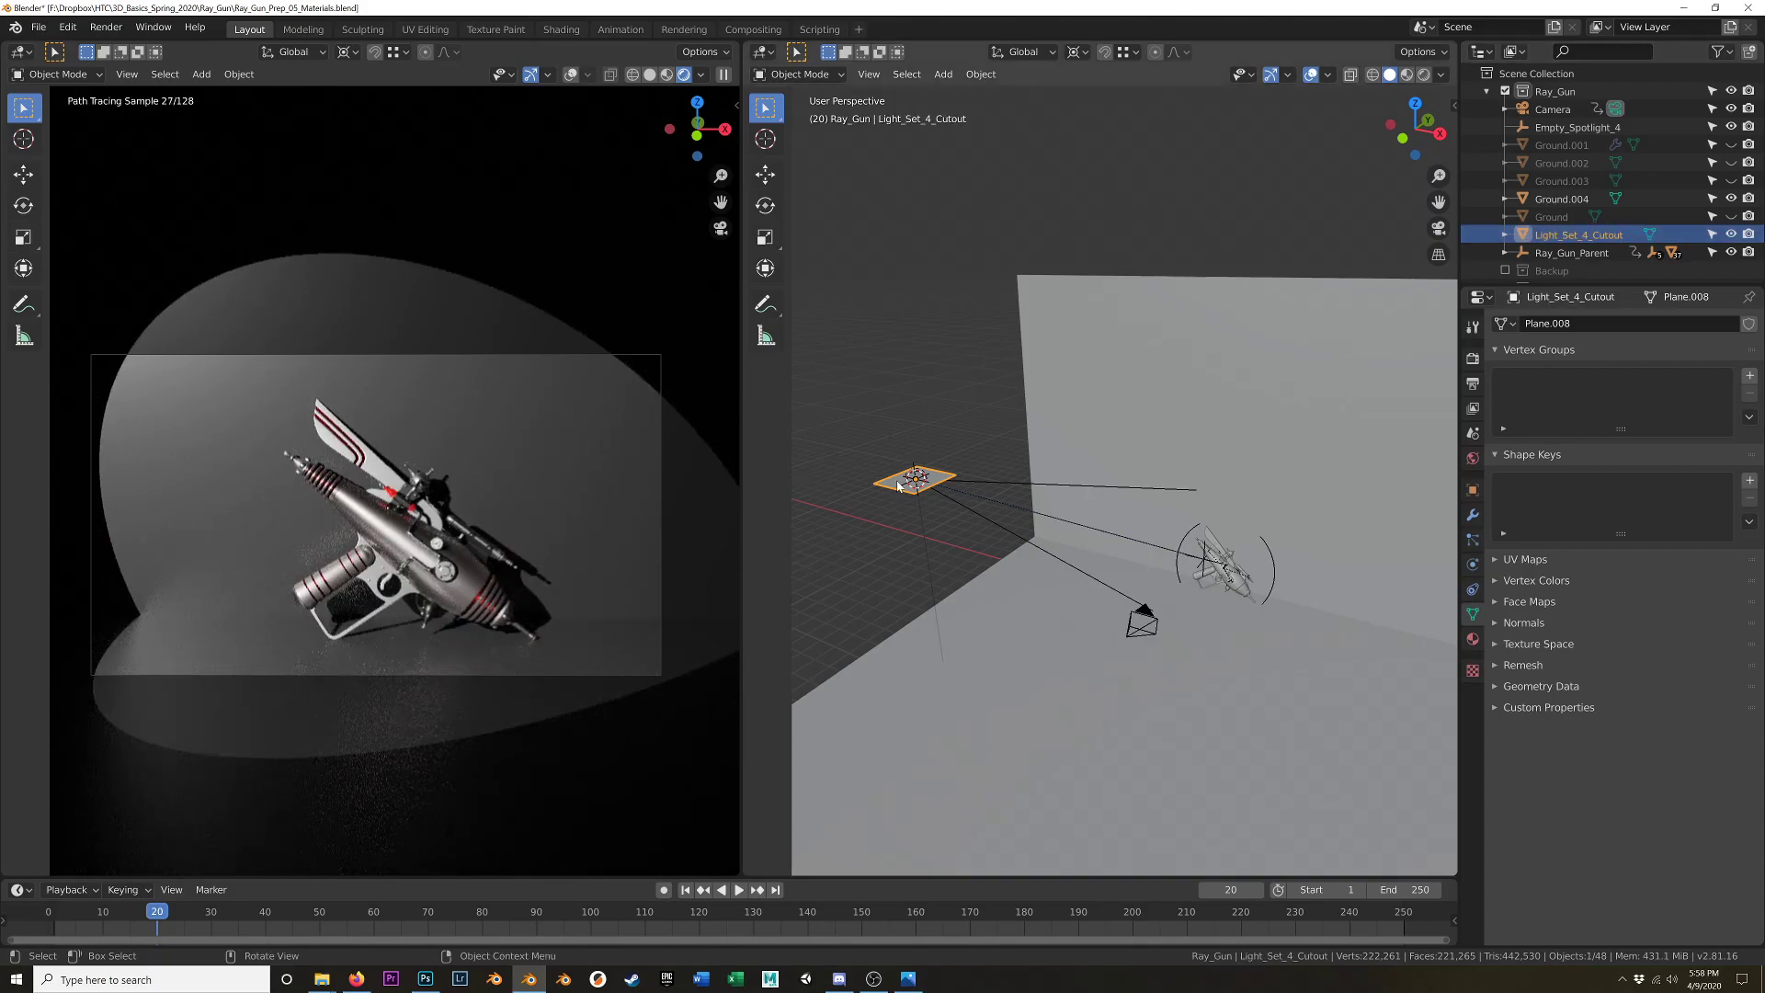
- Rotate the Light_Set_4_Cutout plane 90° about the X axis in the right orthographic view
key("KP_3")
scroll(1084, 545, "up", 6)
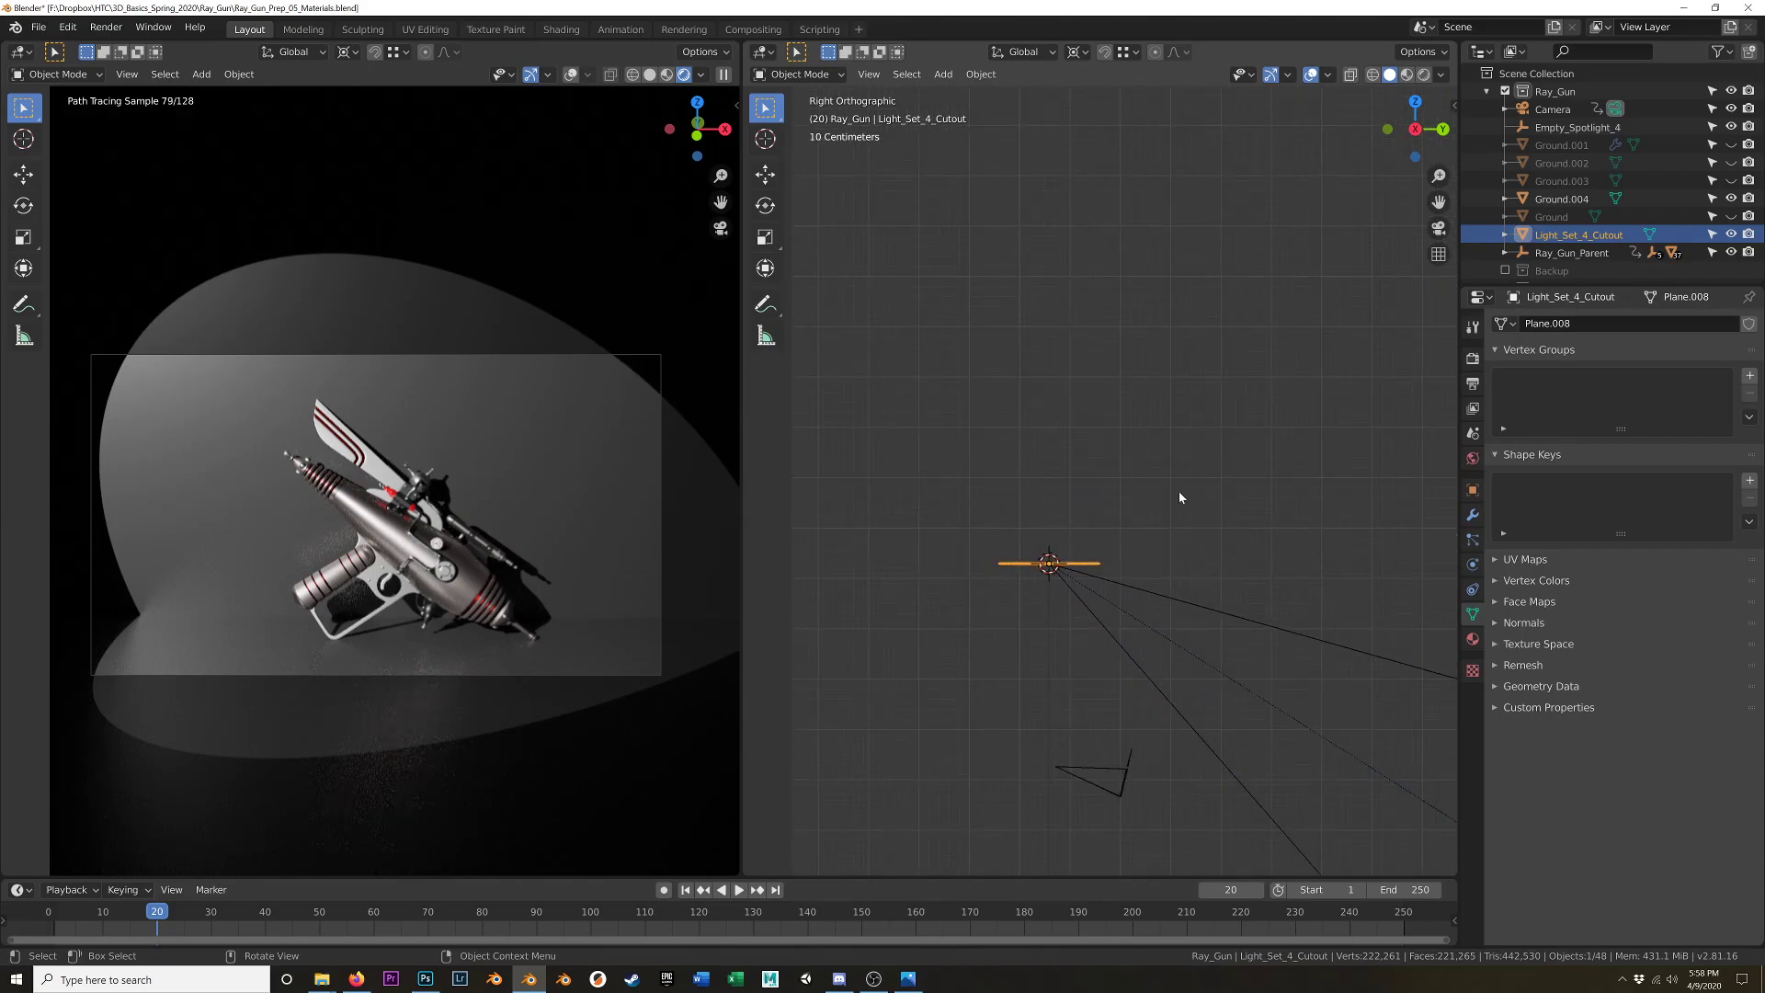
key("r")
key("x")
key("9")
key("0")
key("Return")
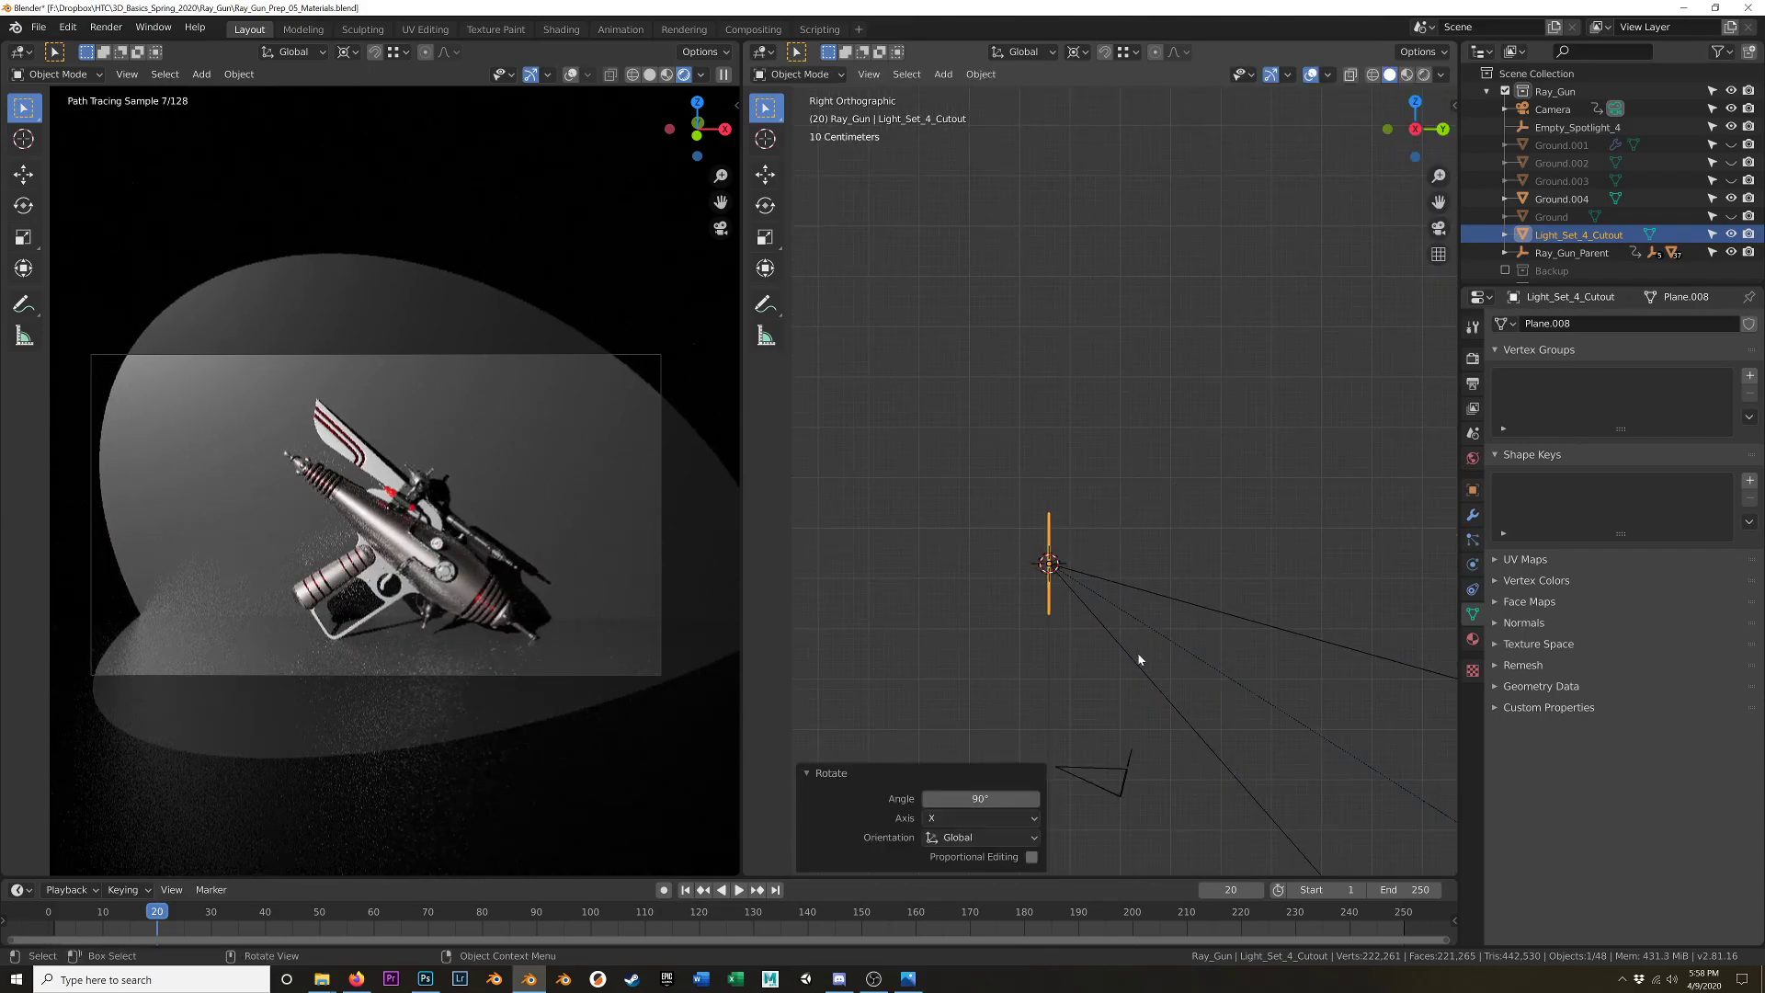
- Move the Light_Set_4_Cutout plane about 1.2 m forward along Y and 0.9 m down, into the spot light's cone
middle_click_drag(1042, 624, 957, 623)
key("KP_3")
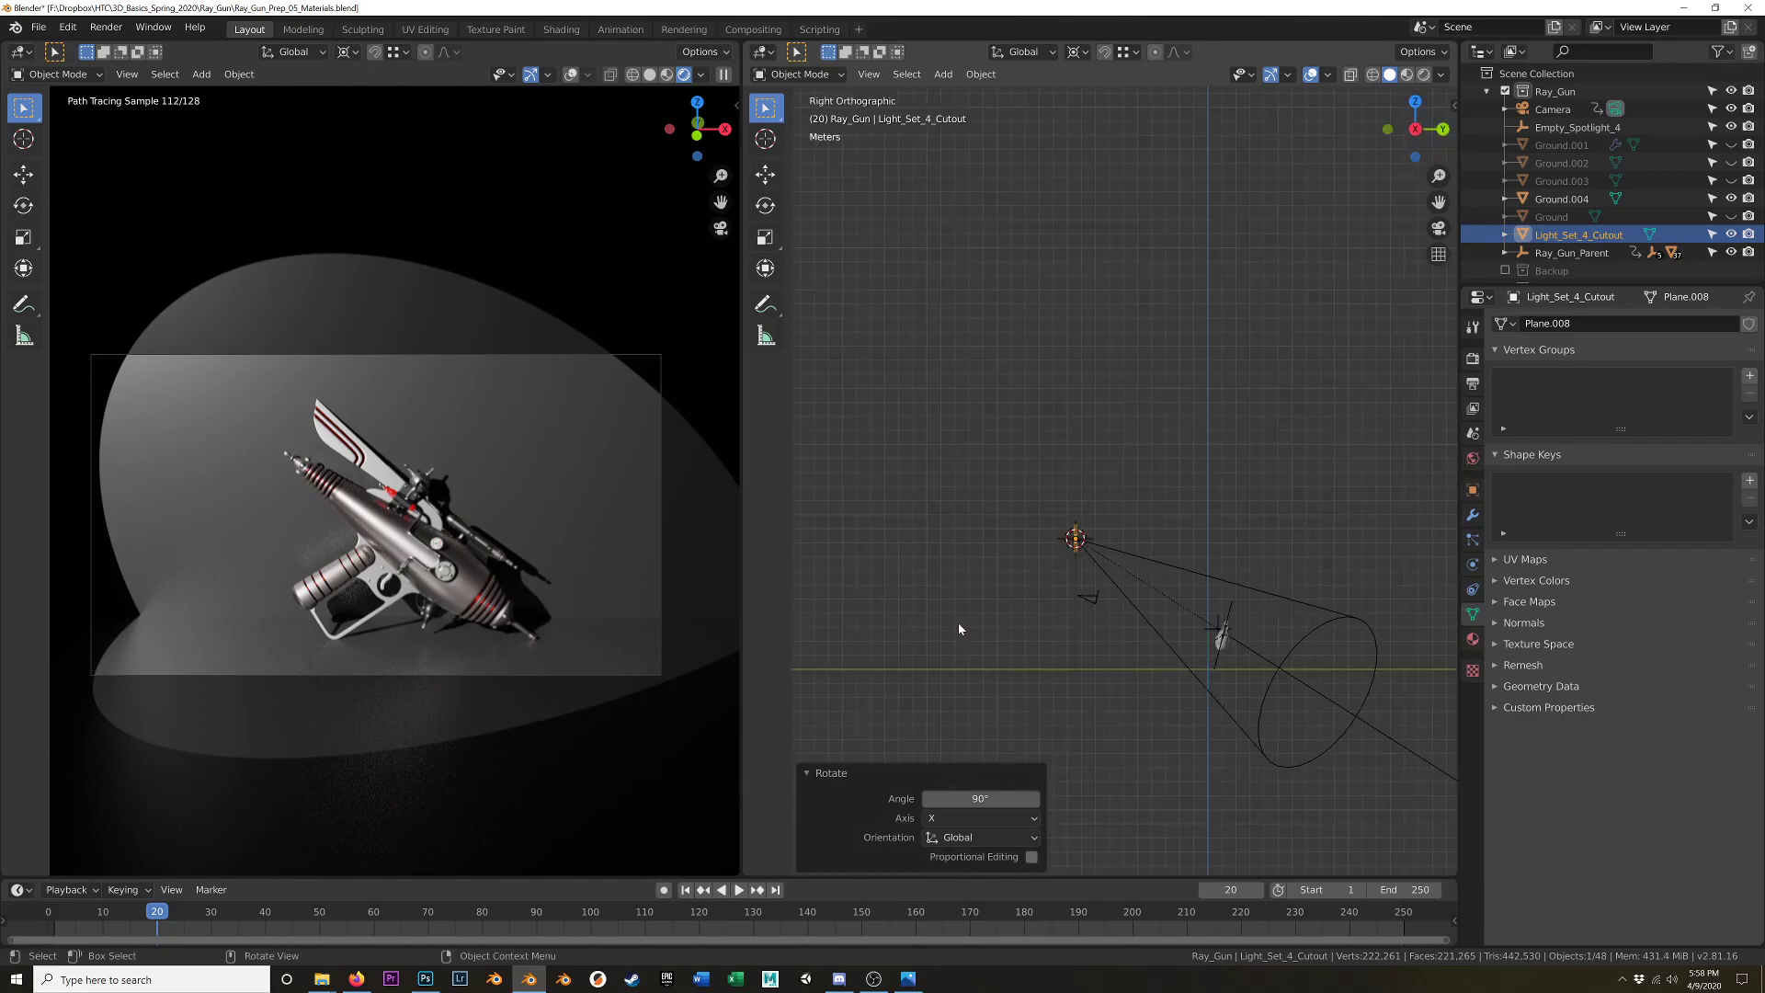
scroll(1091, 603, "up", 4)
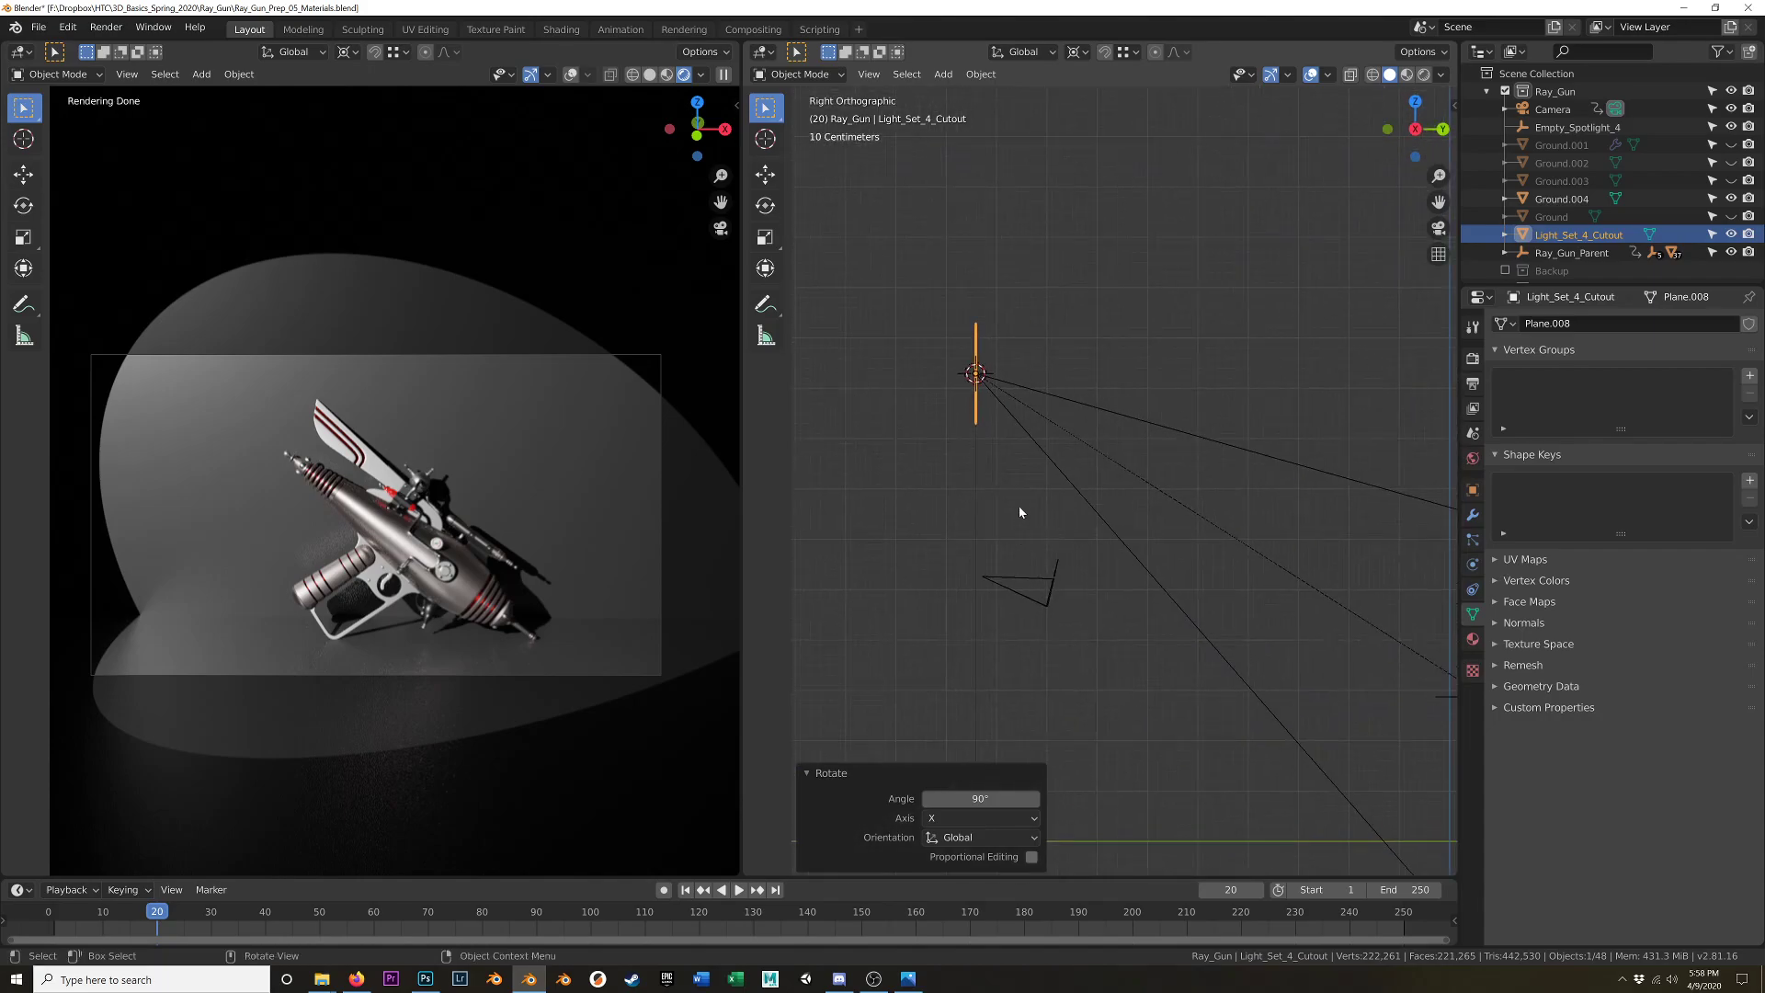
key("g")
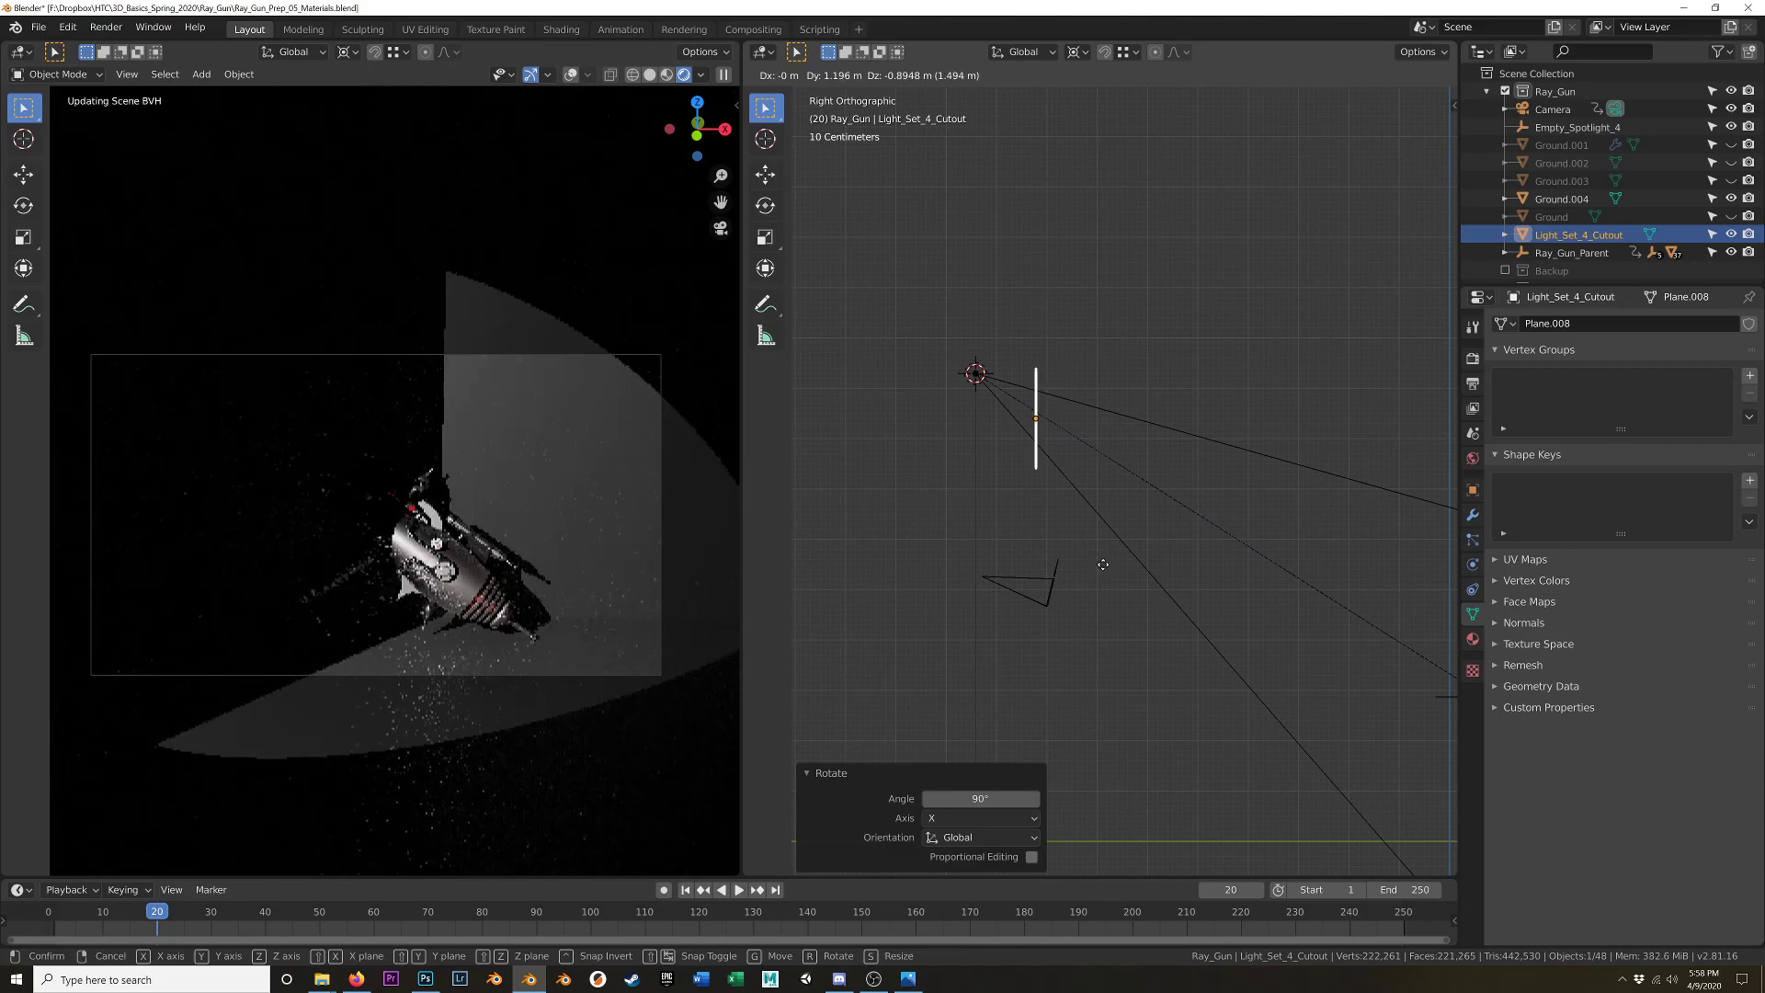
left_click(1100, 564)
- In Edit Mode, set the pivot to Median Point and scale the cutout plane's whole mesh by about 2.22
key("Tab")
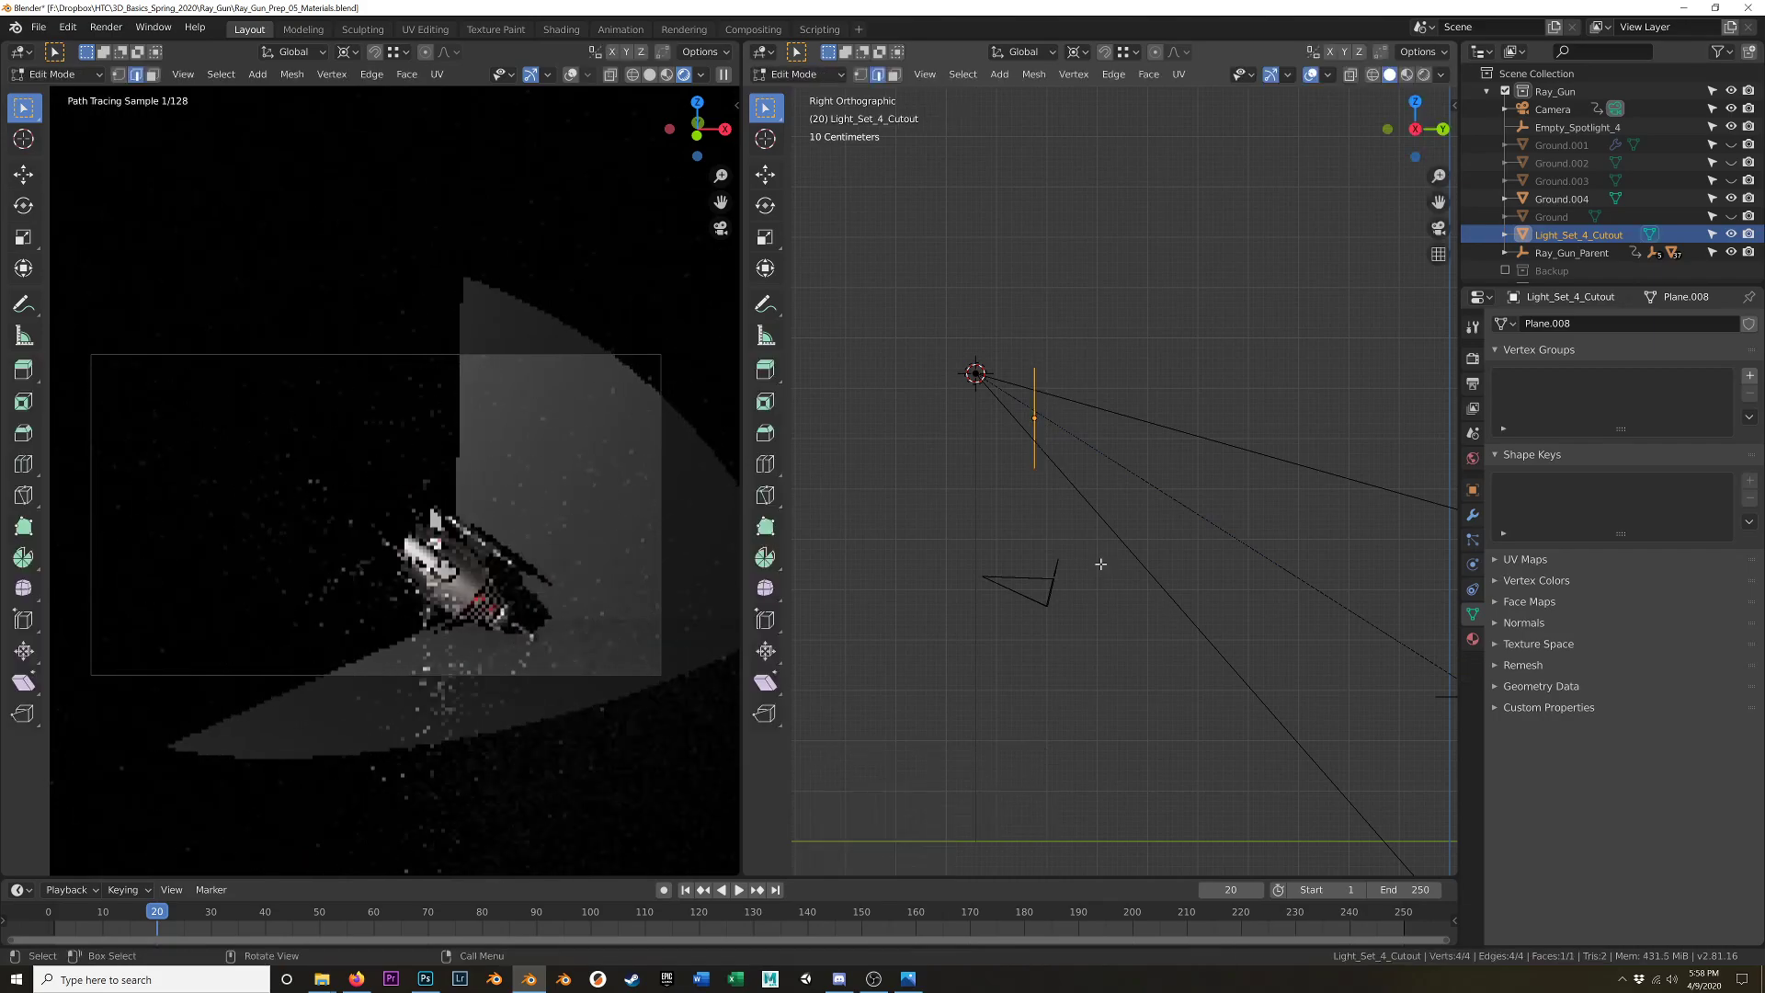
key("a")
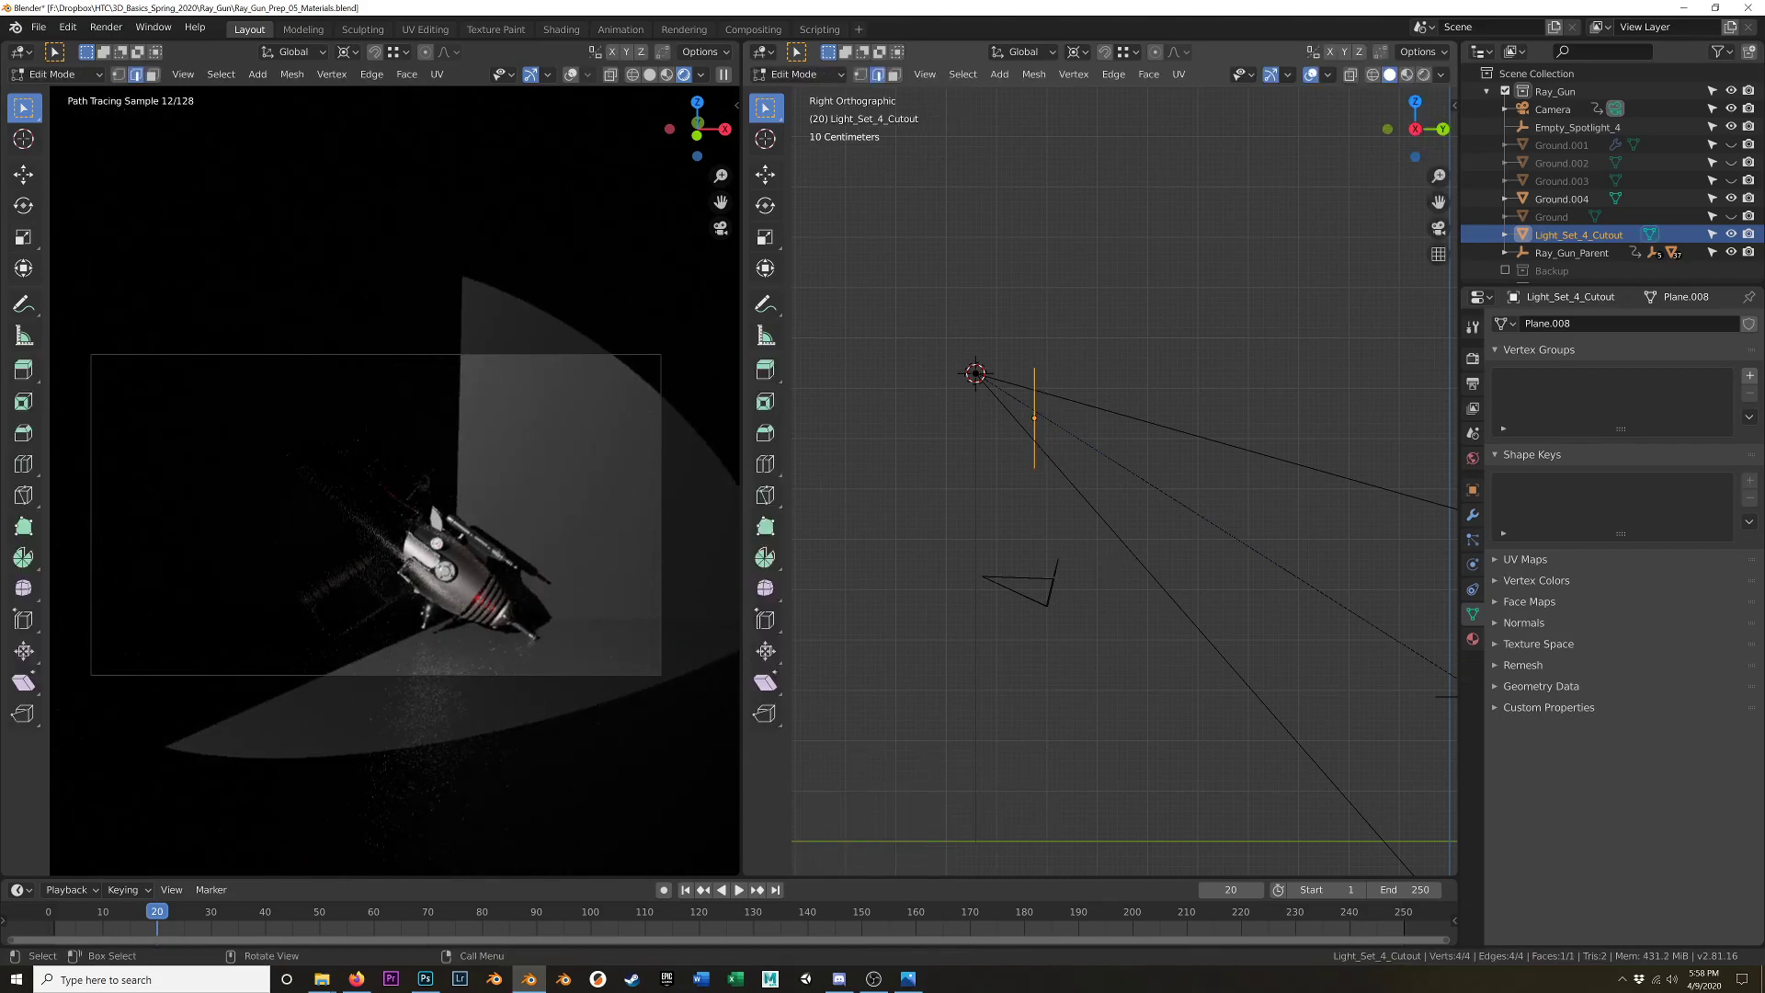
key("s")
right_click(1165, 563)
left_click(1076, 51)
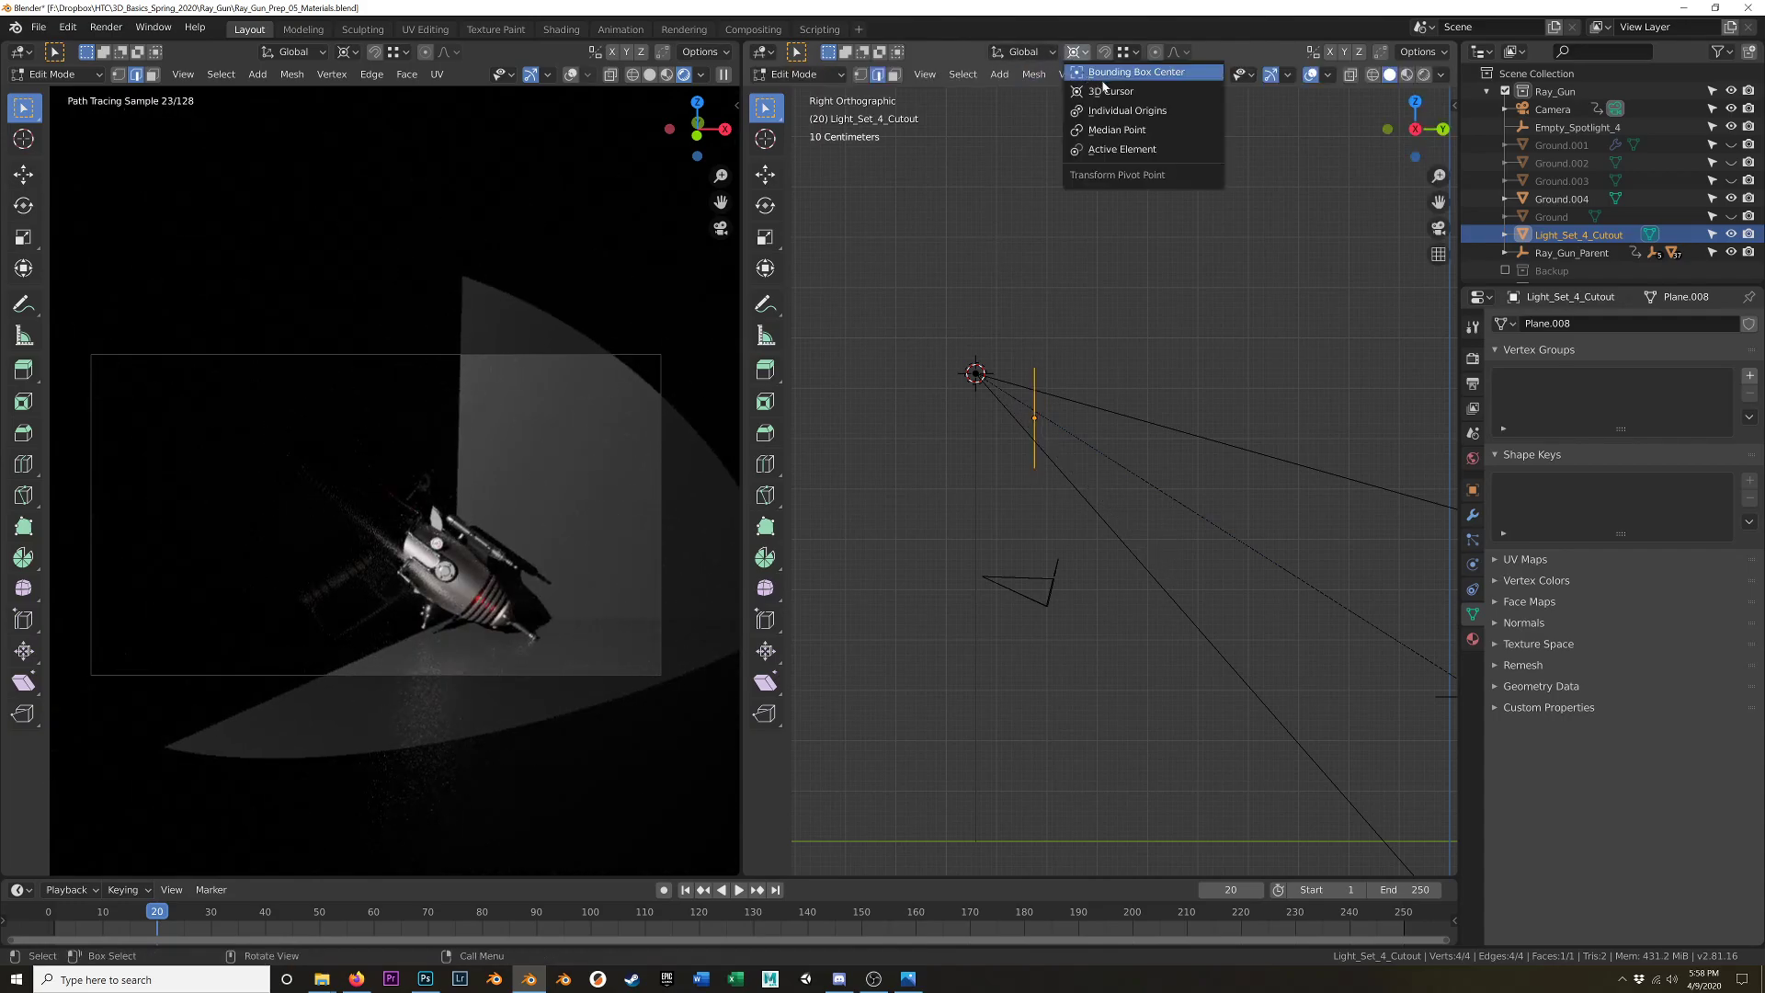
left_click(1122, 131)
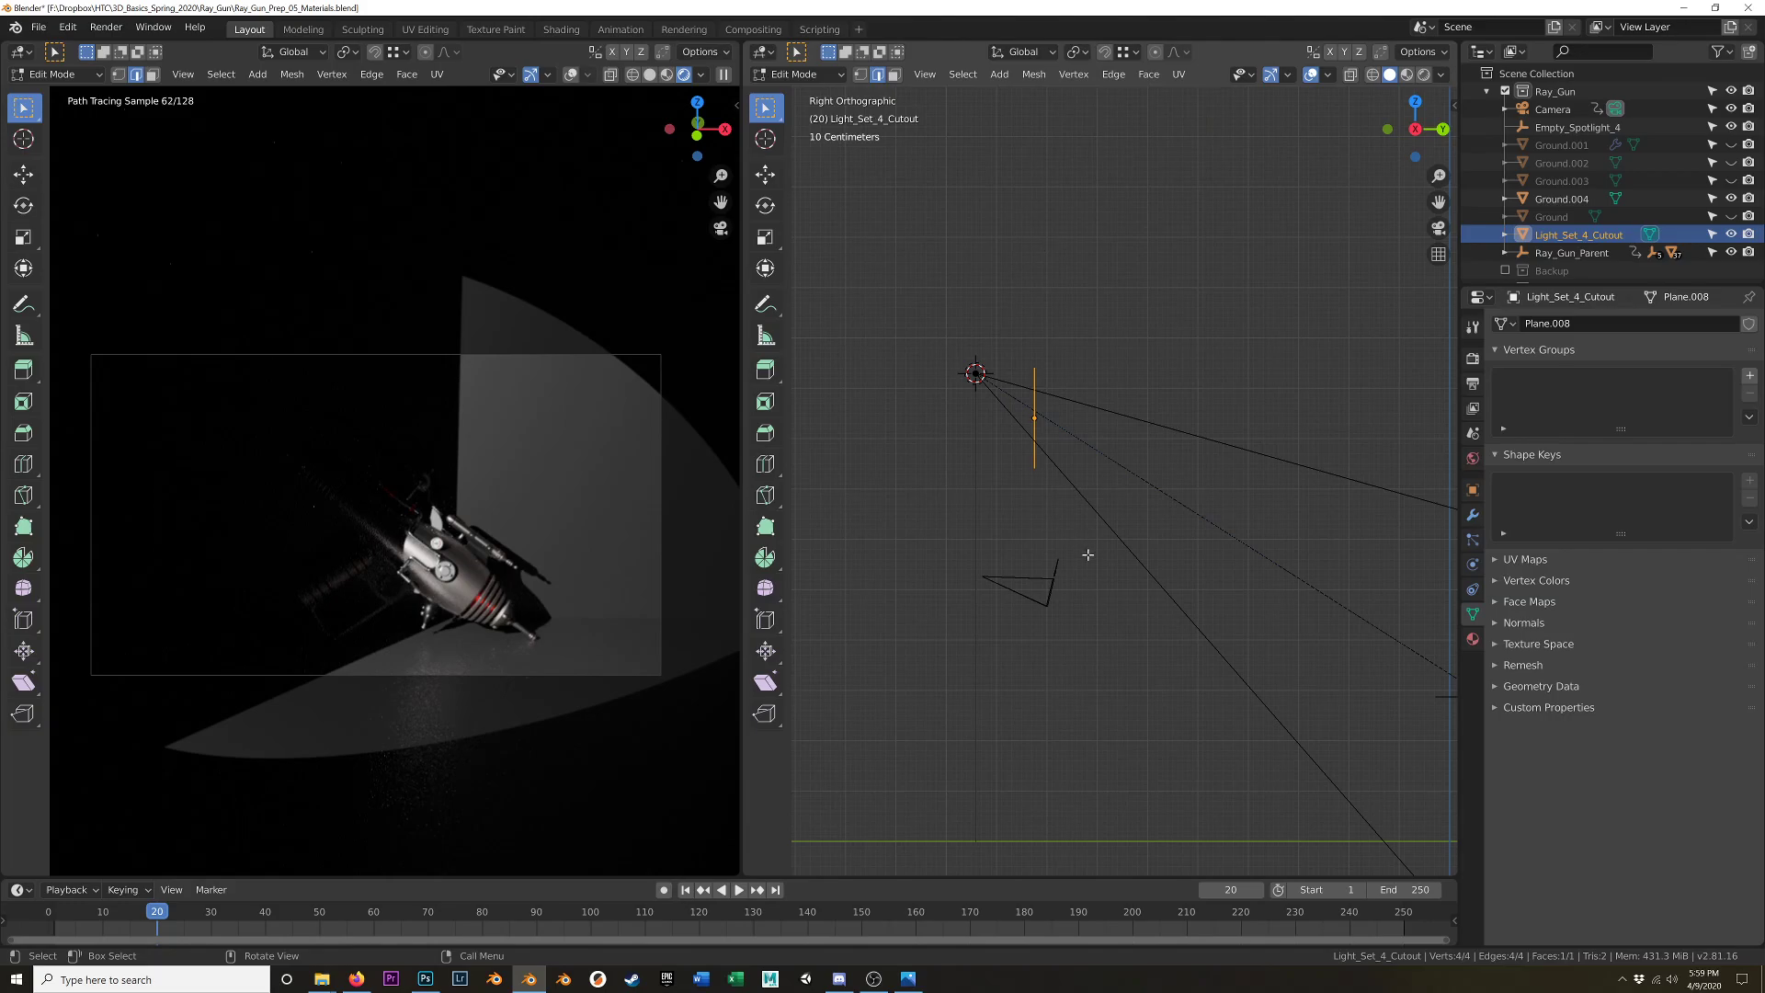
key("s")
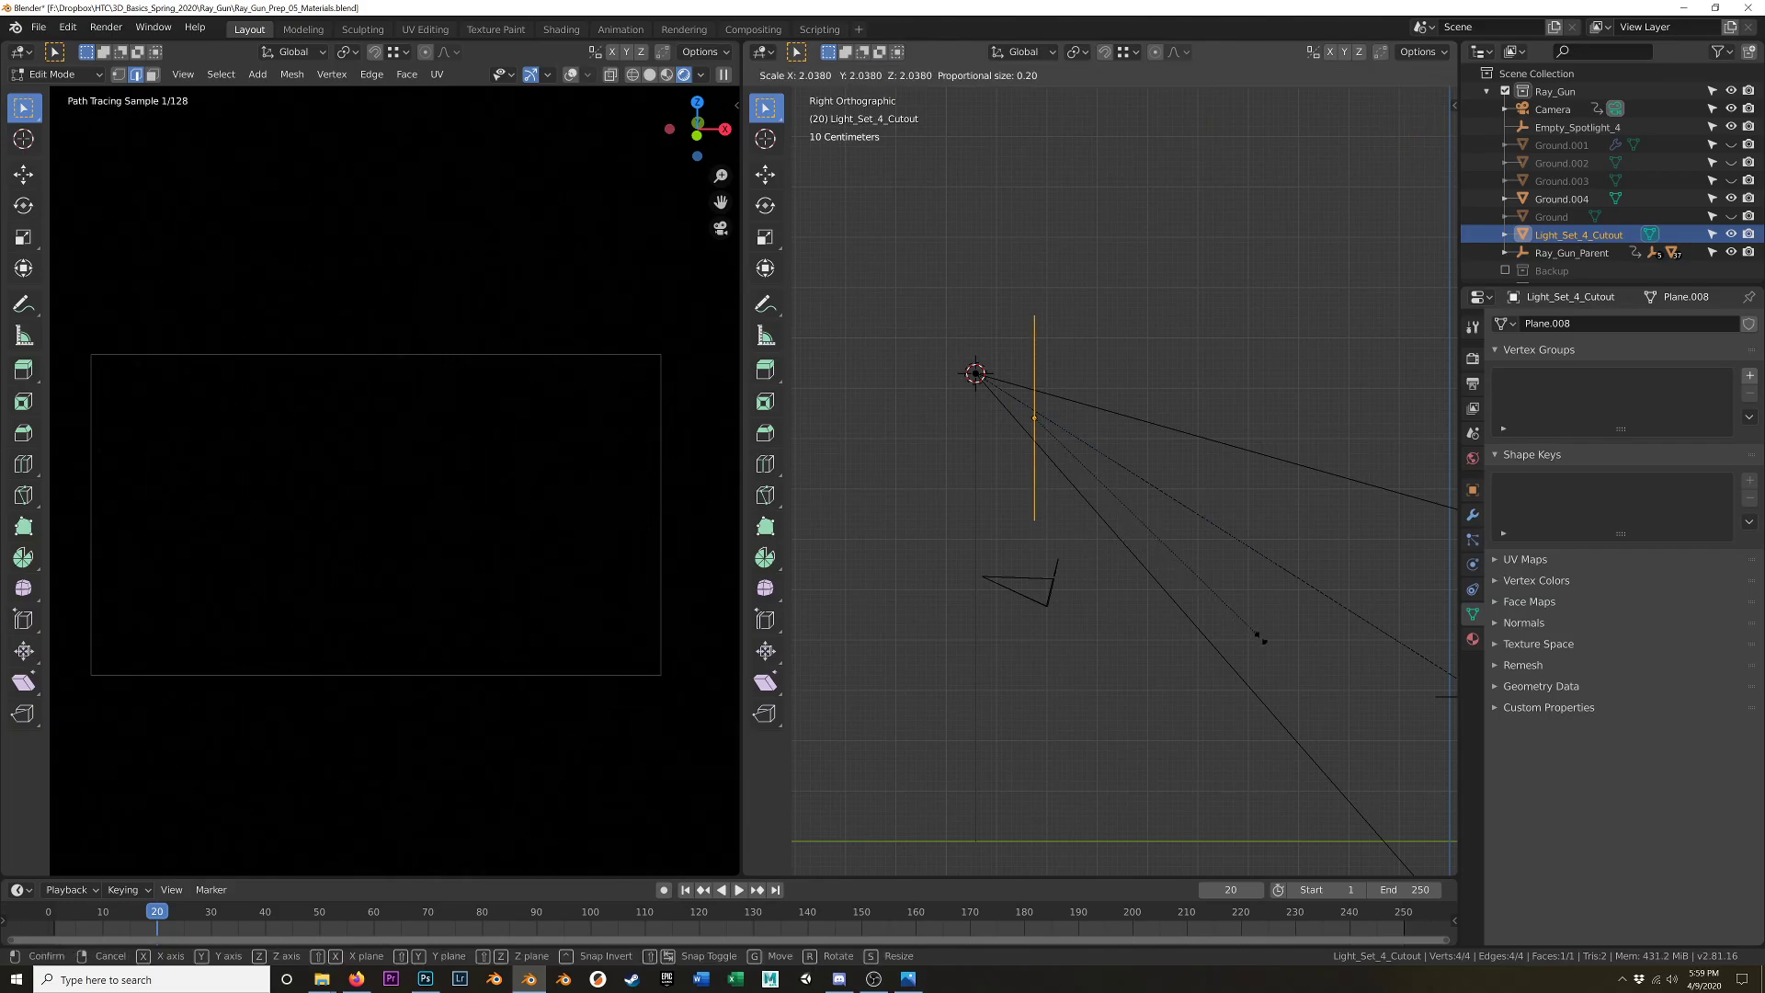
left_click(1087, 570)
- Preview the cutout plane with rendered shading and move its mesh so the spot light's ellipse falls near its centre
mouse_move(1086, 570)
middle_mouse_down()
mouse_move(1057, 531)
mouse_move(1046, 570)
middle_mouse_up()
key("z")
left_click(980, 651)
mouse_move(962, 638)
middle_mouse_down()
mouse_move(1033, 596)
mouse_move(1091, 591)
middle_mouse_up()
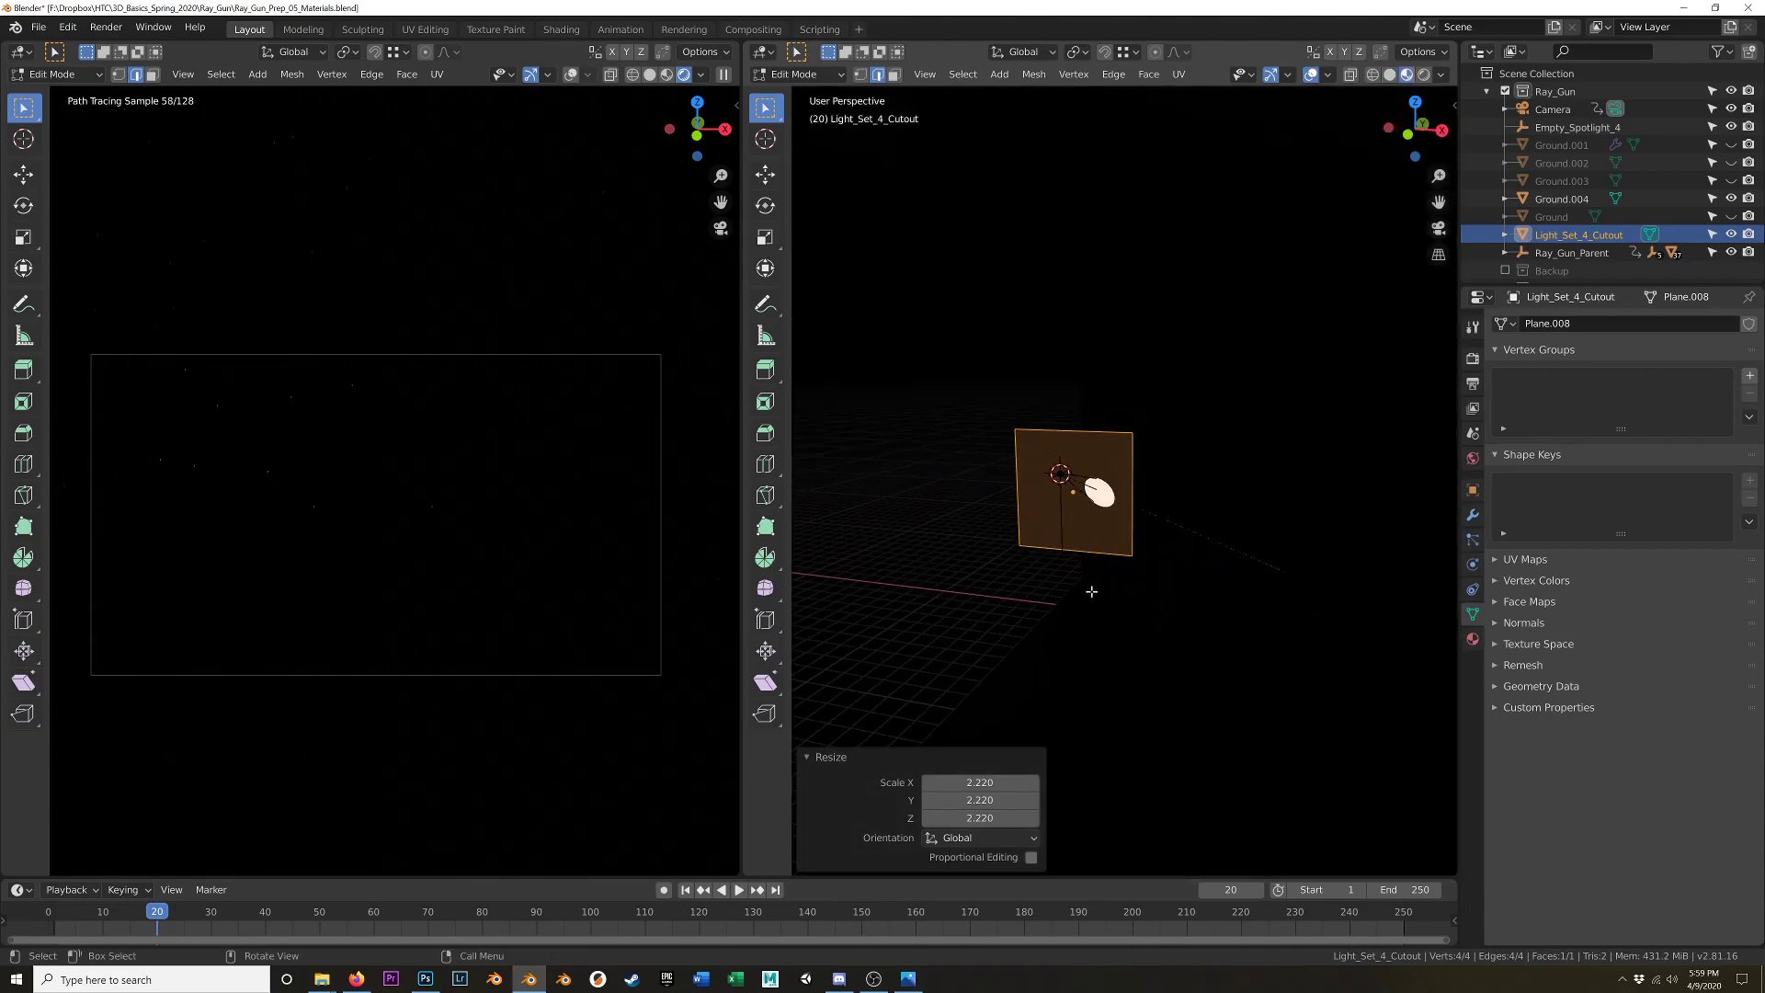
key("g")
left_click(1129, 540)
key("Tab")
scroll(1106, 496, "up", 10)
scroll(1103, 499, "down", 5)
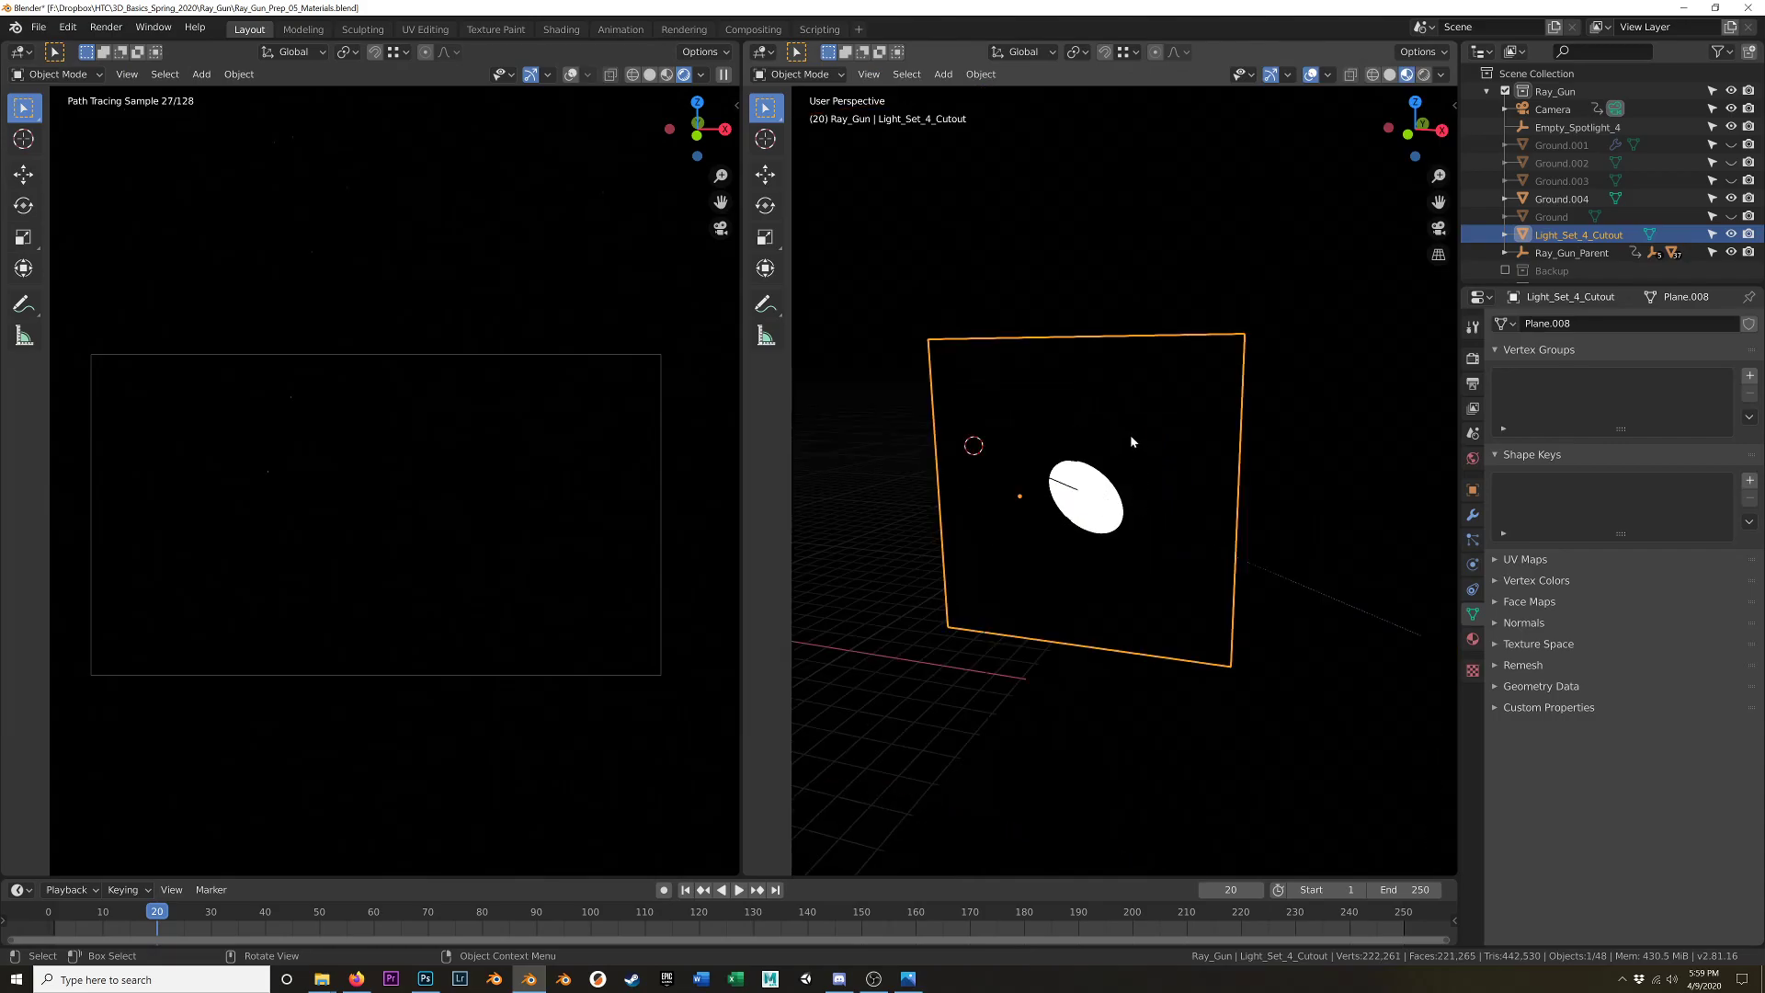
- In solid shading, add two centred loop cuts in each direction to divide the cutout plane into a 3 by 3 grid
key("z")
left_click(1232, 447)
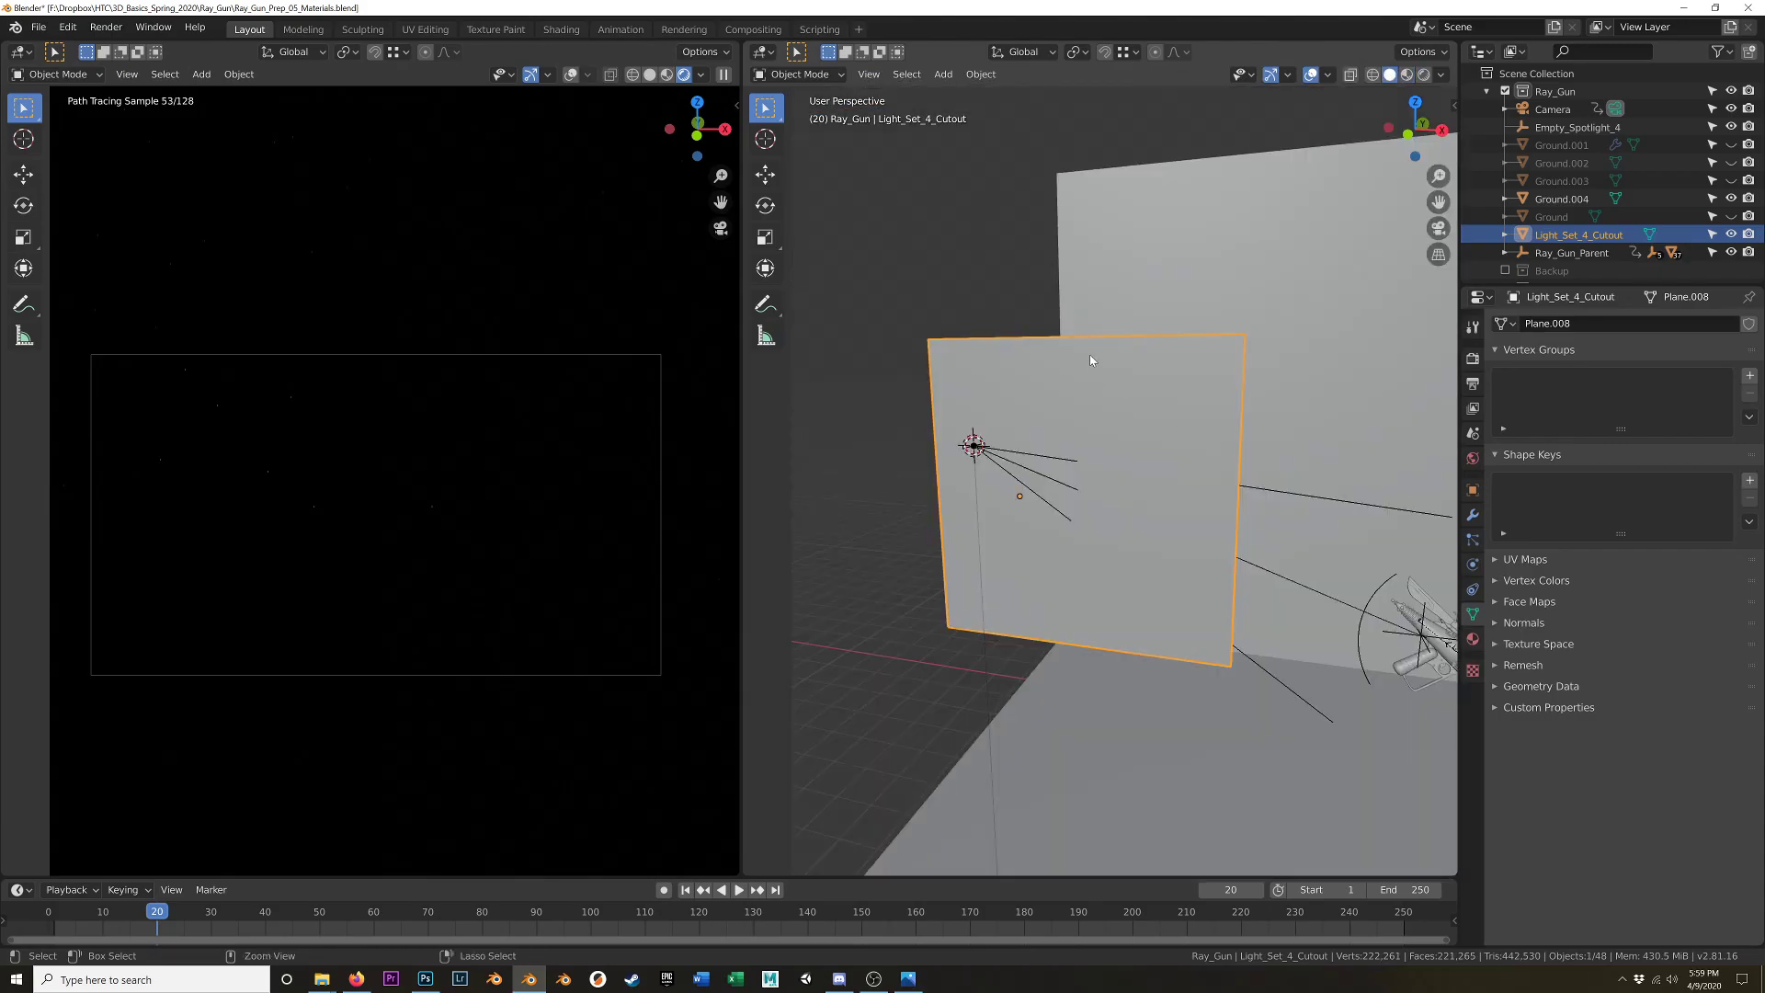
key("Tab")
key("ctrl+r")
scroll(1101, 354, "up", 1)
left_click(1101, 354)
right_click(1101, 354)
key("ctrl+r")
scroll(1134, 434, "up", 1)
left_click(1134, 434)
right_click(1135, 434)
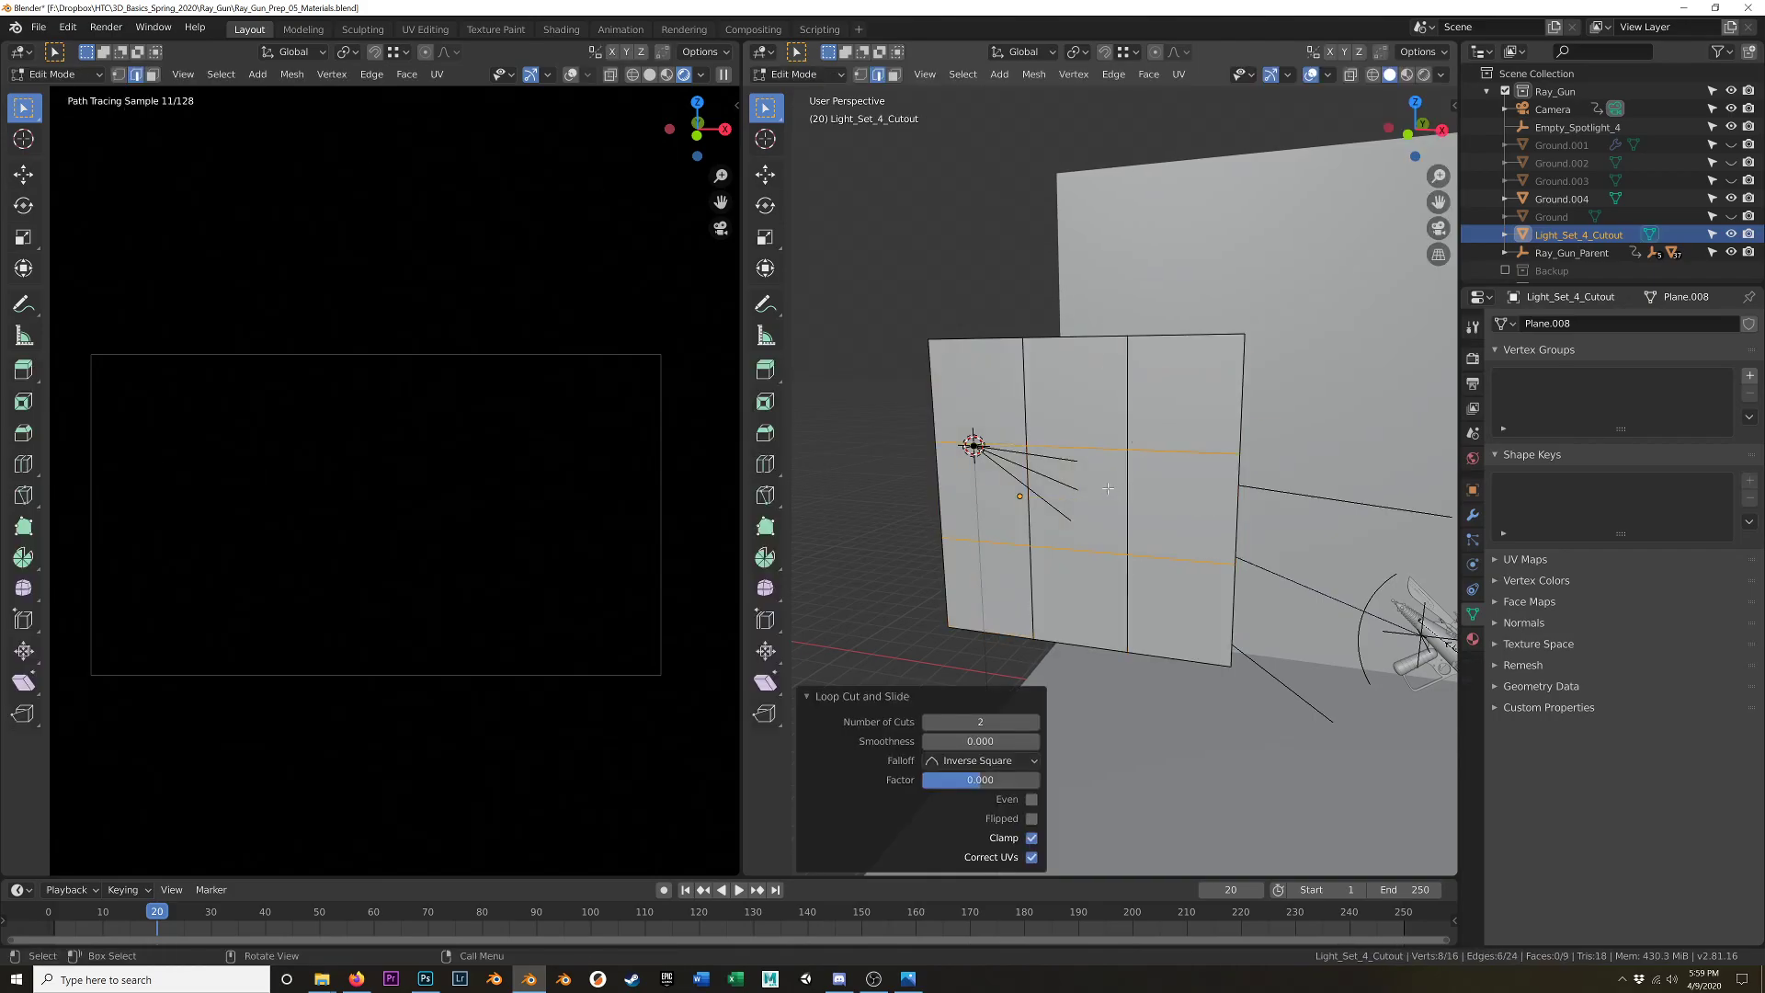
- Delete the centre face of the cutout plane to open a square hole for the light
key("3")
left_click(1103, 495)
key("x")
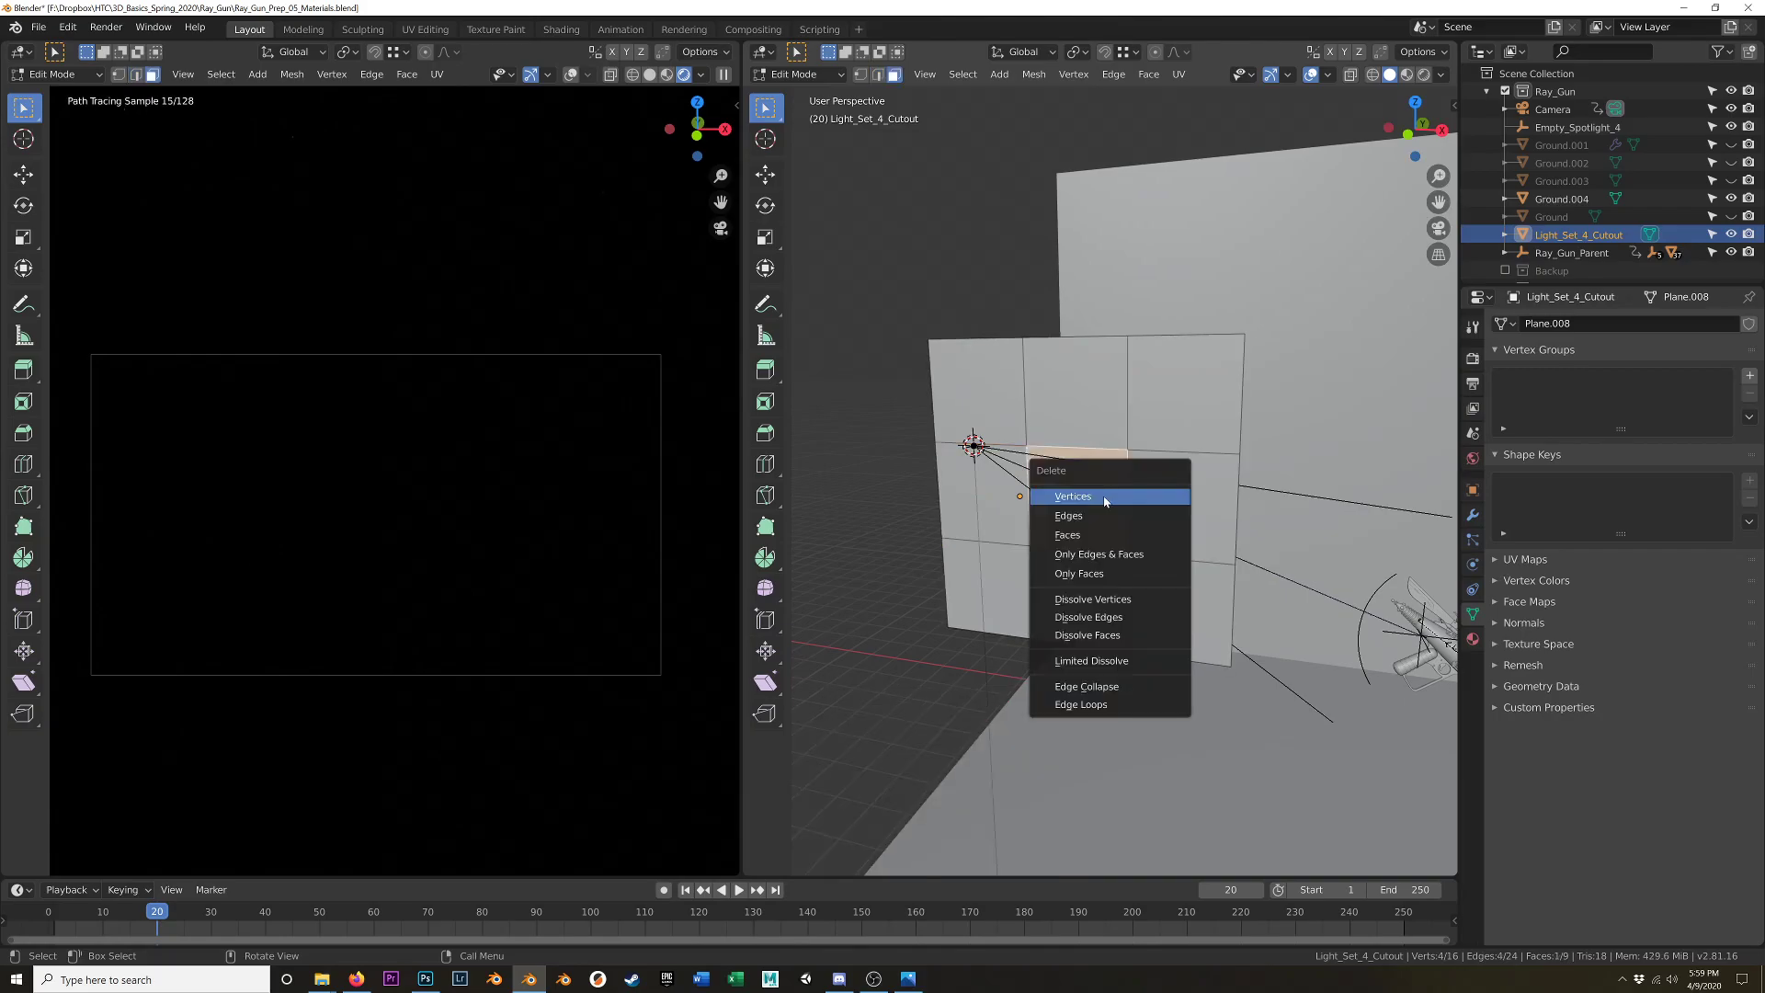
left_click(1097, 533)
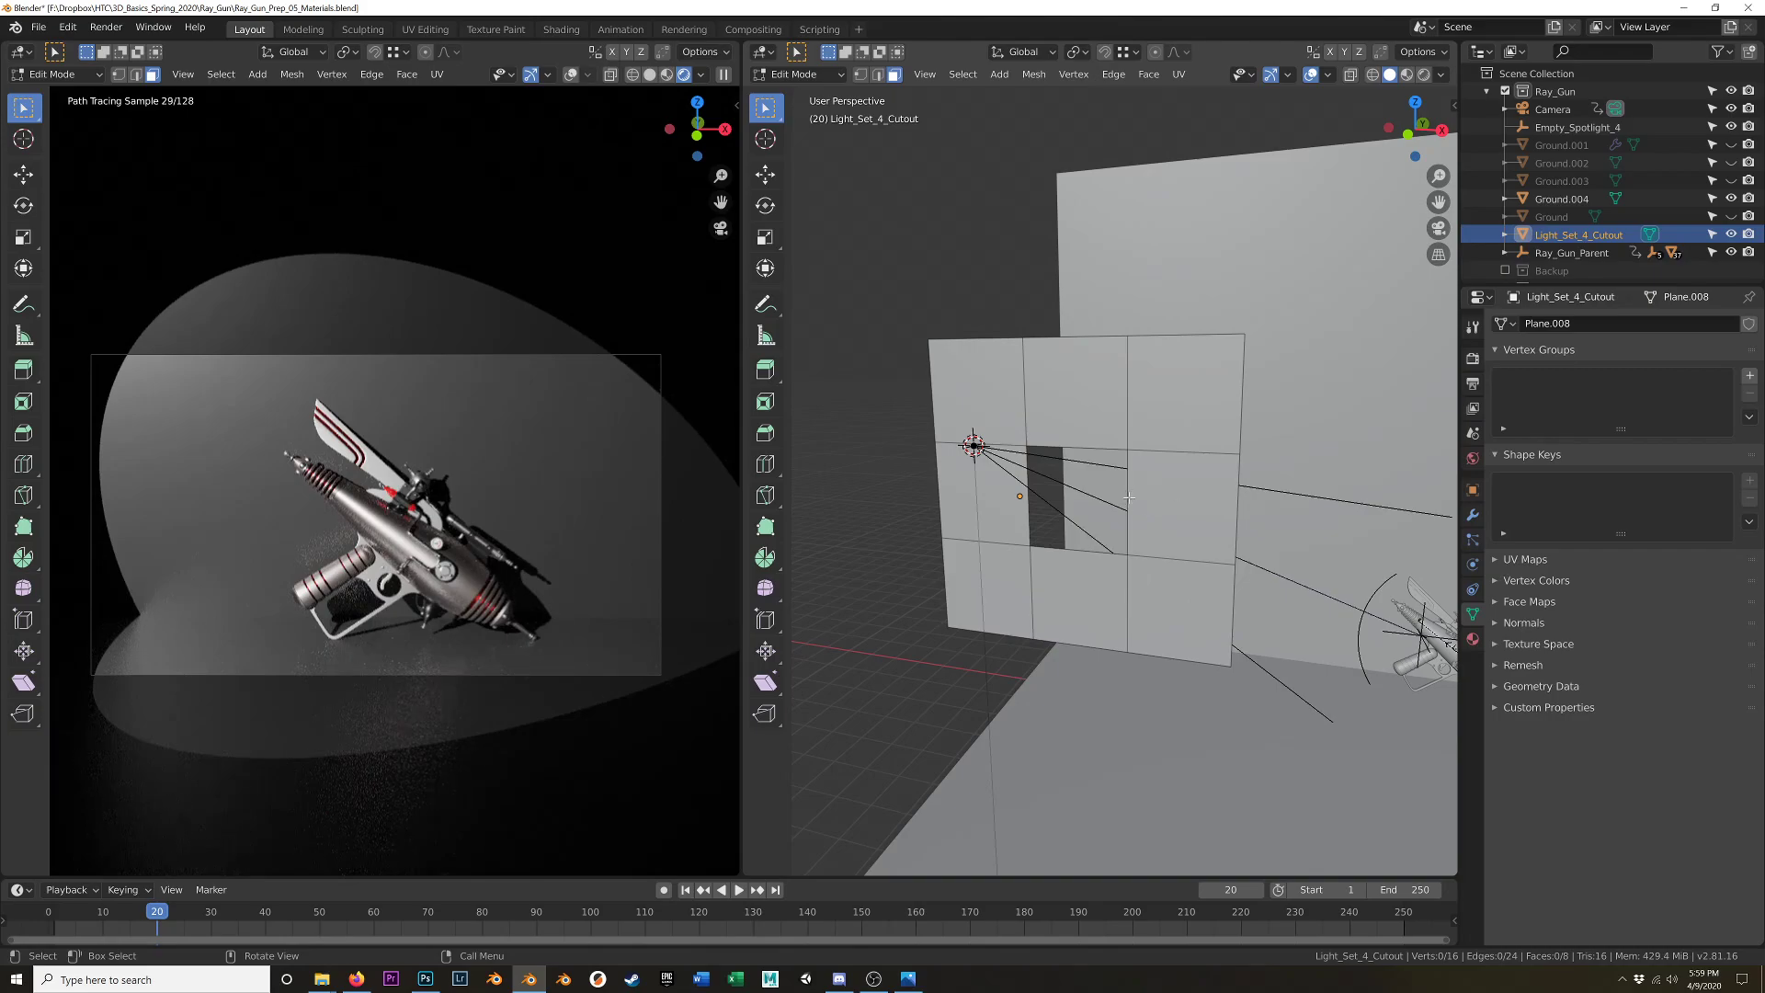
- Select the hole's edge loop and scale it to about 0.45 while previewing the light with rendered shading
key("2")
left_click(1125, 501, "alt")
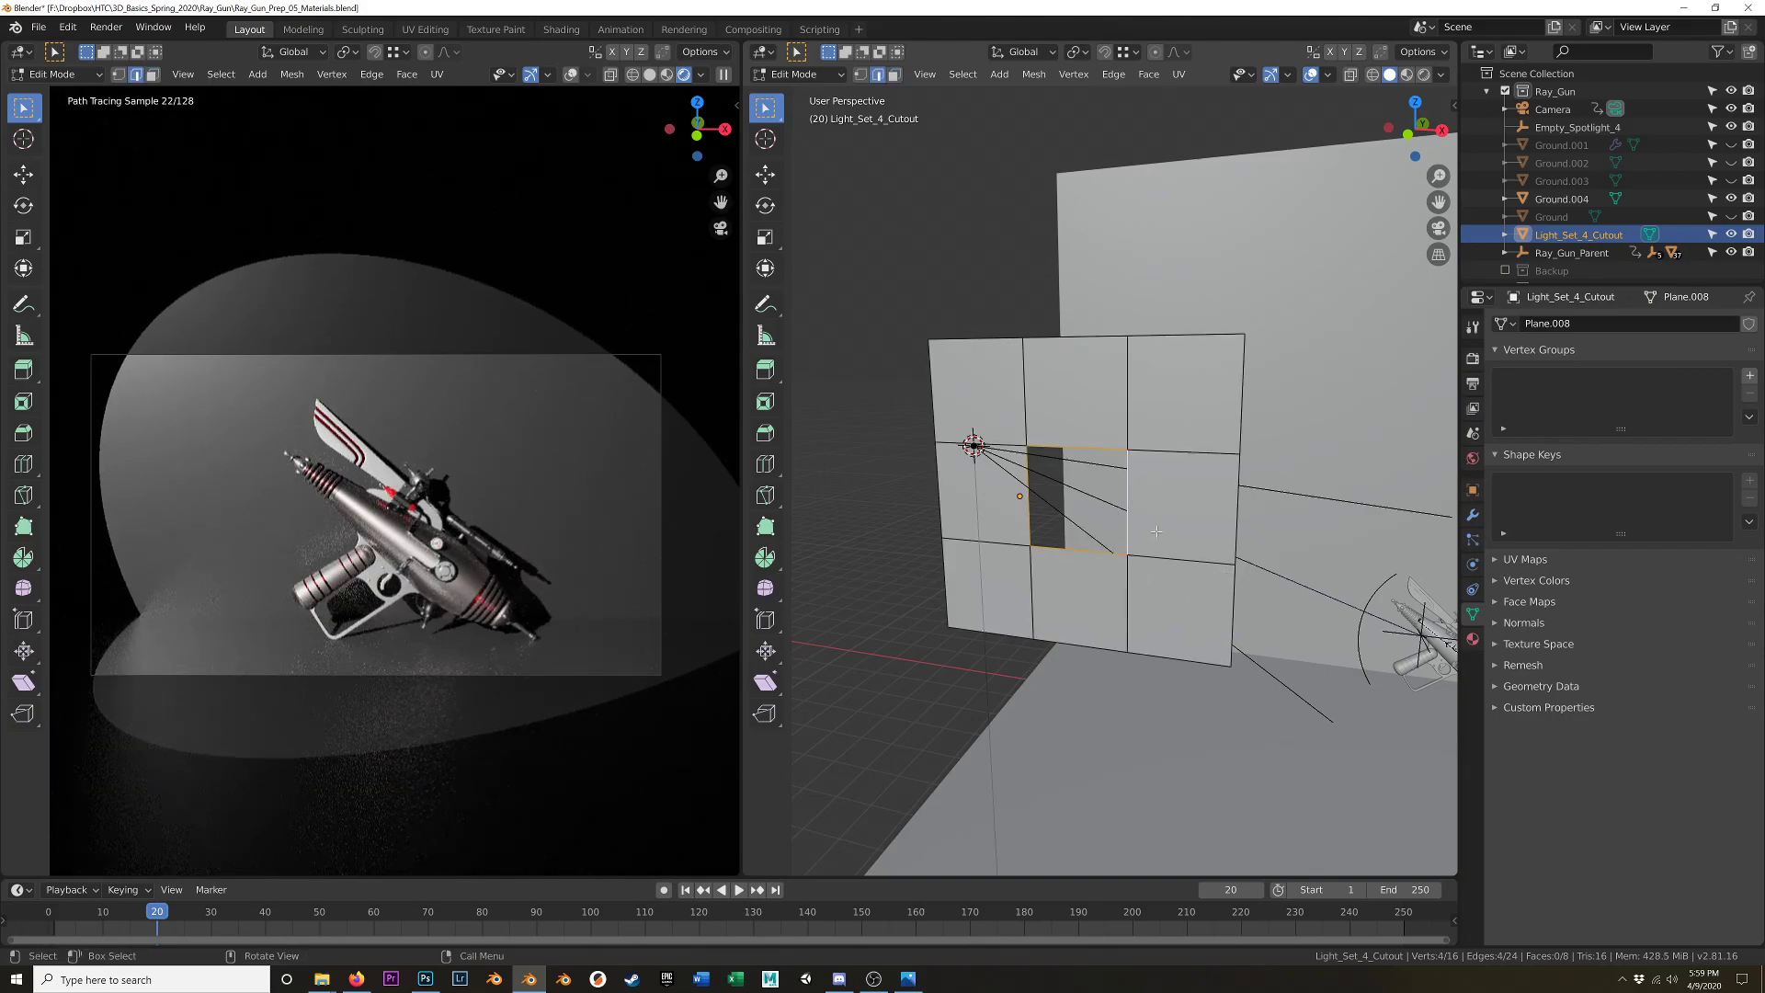
middle_click_drag(1142, 584, 1168, 563)
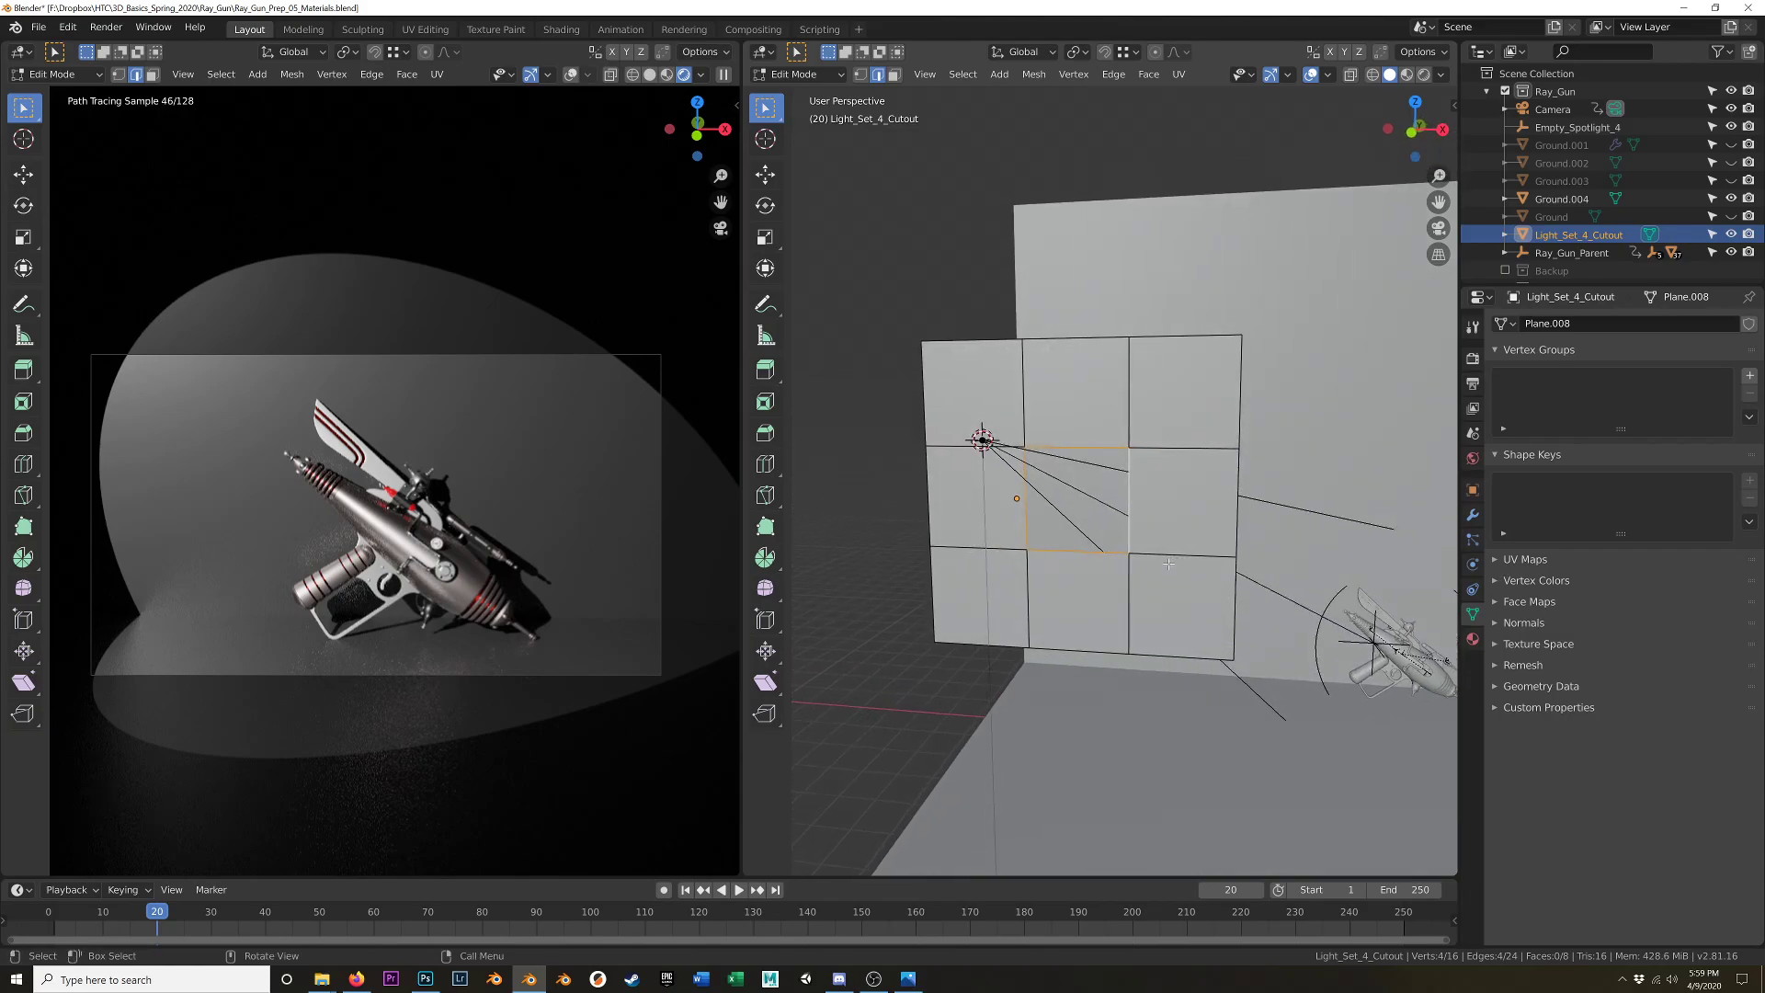
key("z")
left_click(1166, 681)
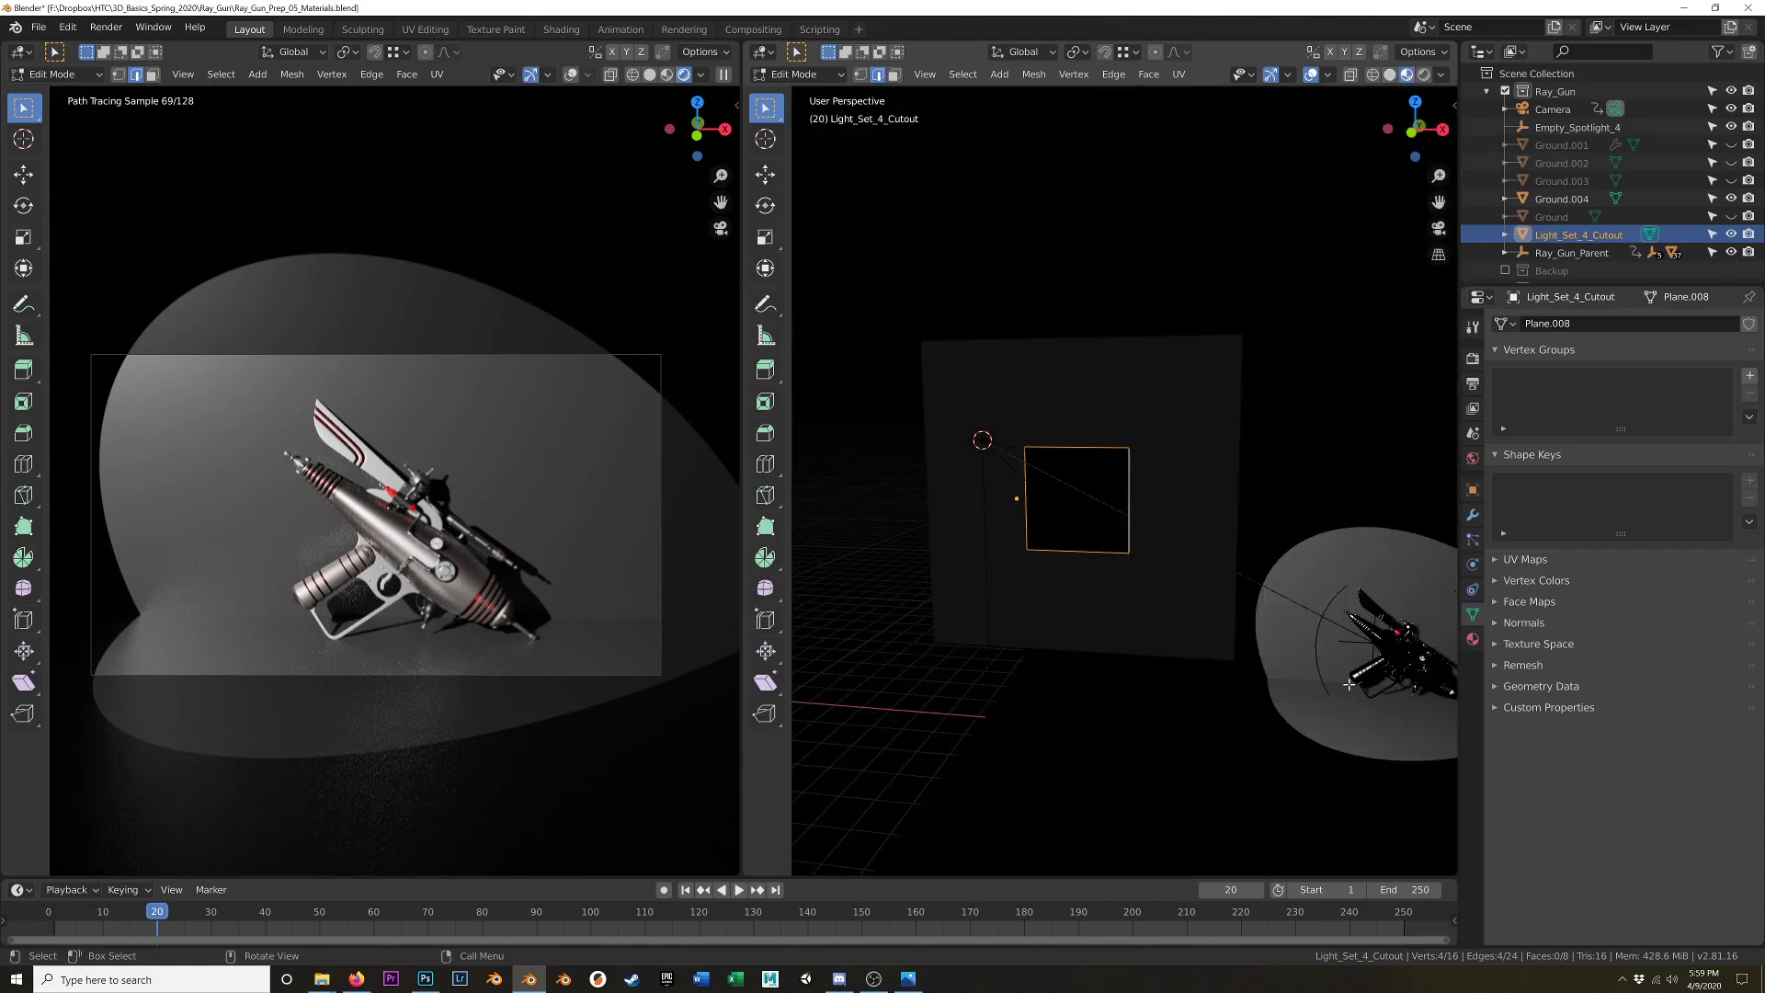
key("s")
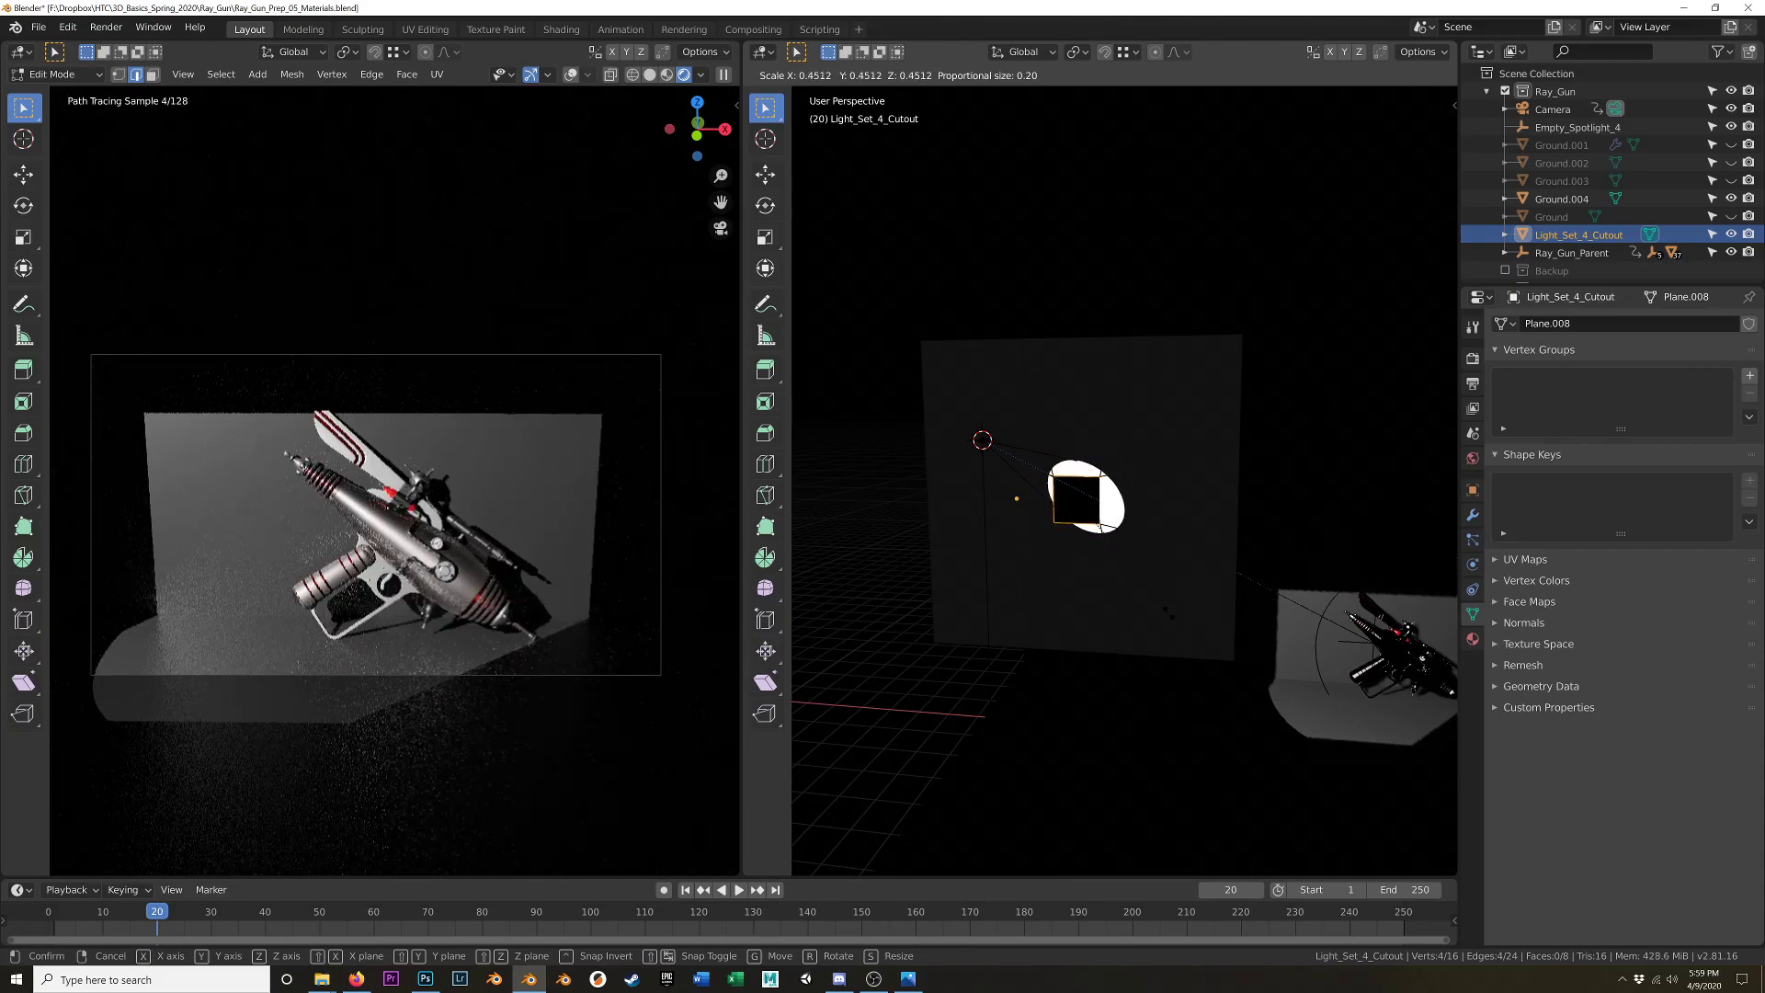
left_click(1052, 596)
- Select the hole's upper-right corner vertex and frame the hole in the front orthographic view
scroll(1052, 596, "up", 5)
middle_click_drag(1099, 548, 1072, 674, "shift")
key("1")
left_click(1146, 429)
key("KP_1")
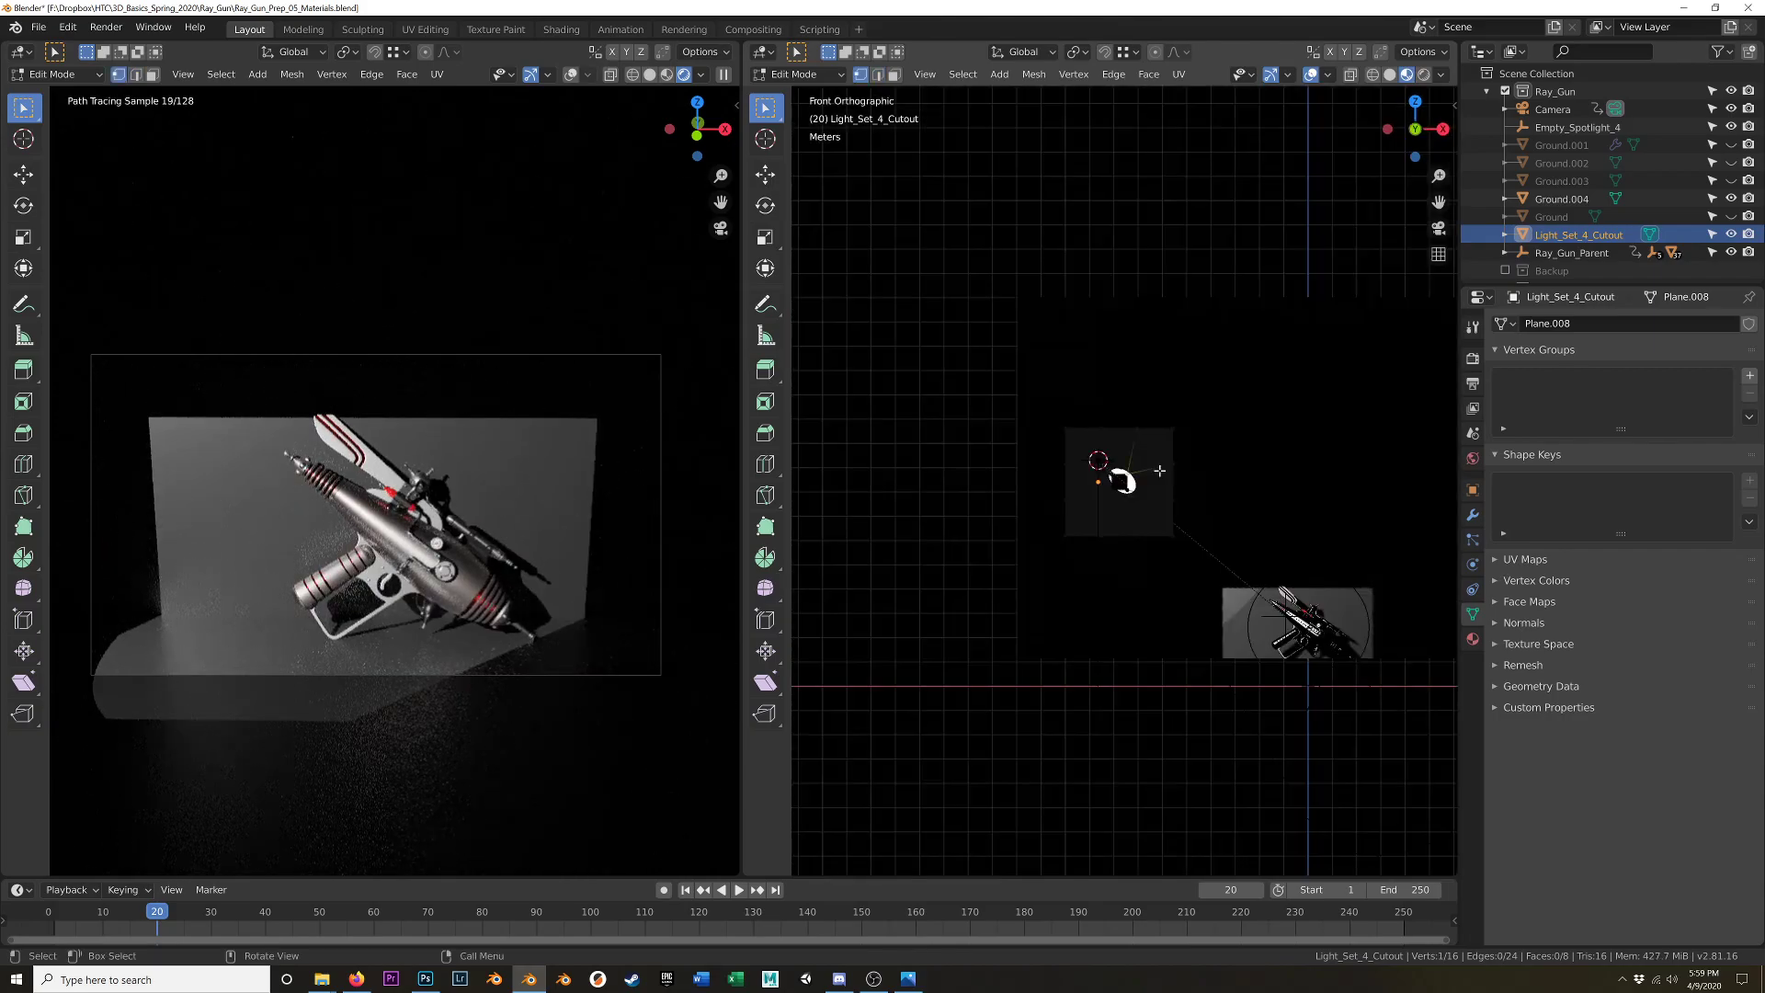
scroll(1131, 482, "up", 10)
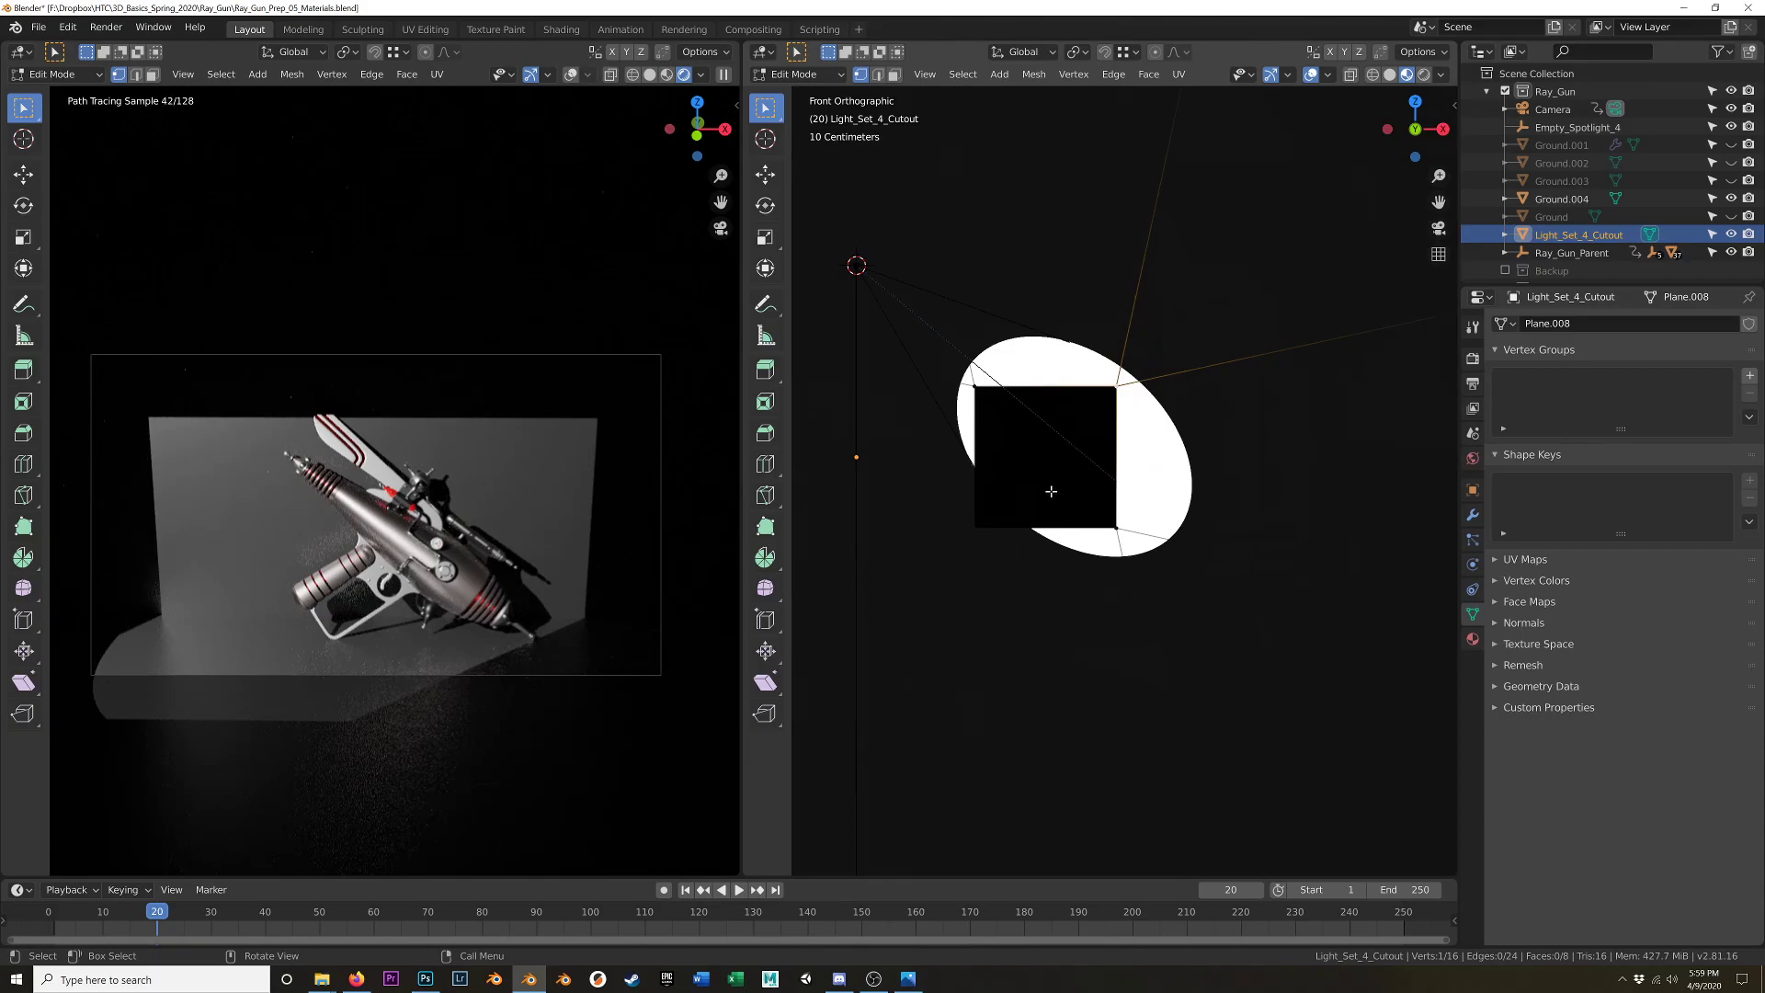
scroll(1050, 491, "up", 1)
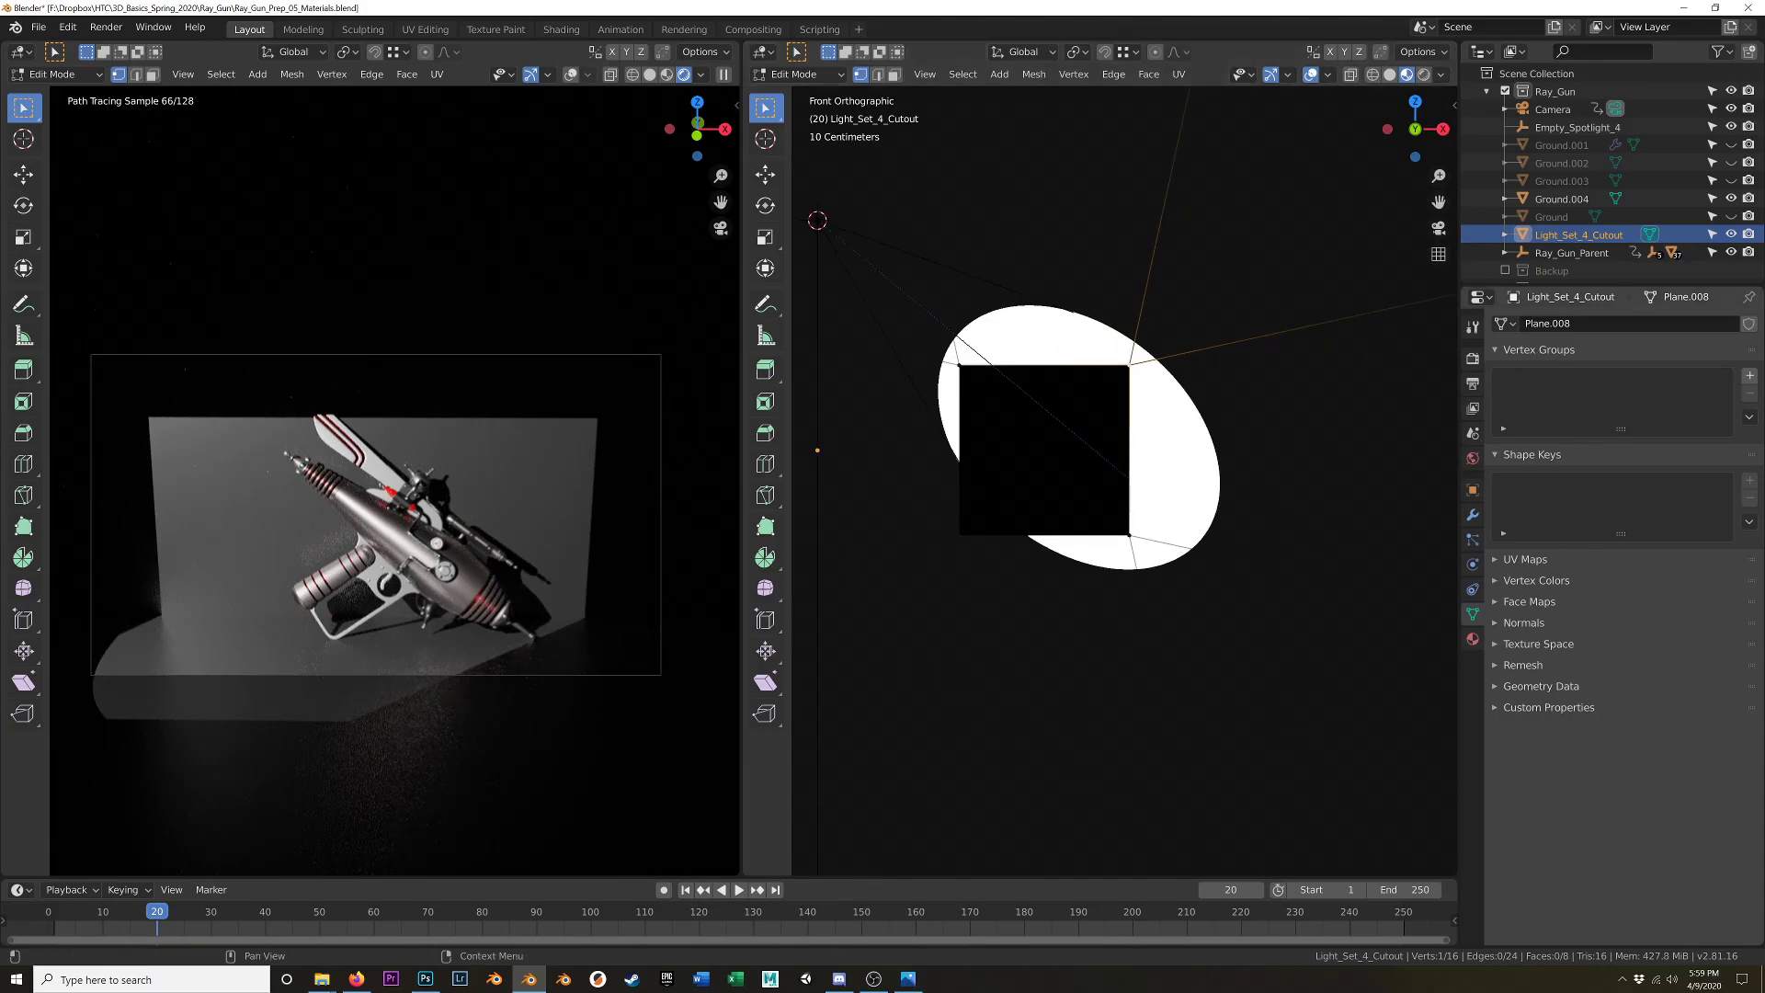
- Switch to Photos to examine the light shape in Product_Lighting_02.jpg, close the image and clear the folder window away
key("alt+Tab")
left_click_drag(1484, 393, 1286, 376)
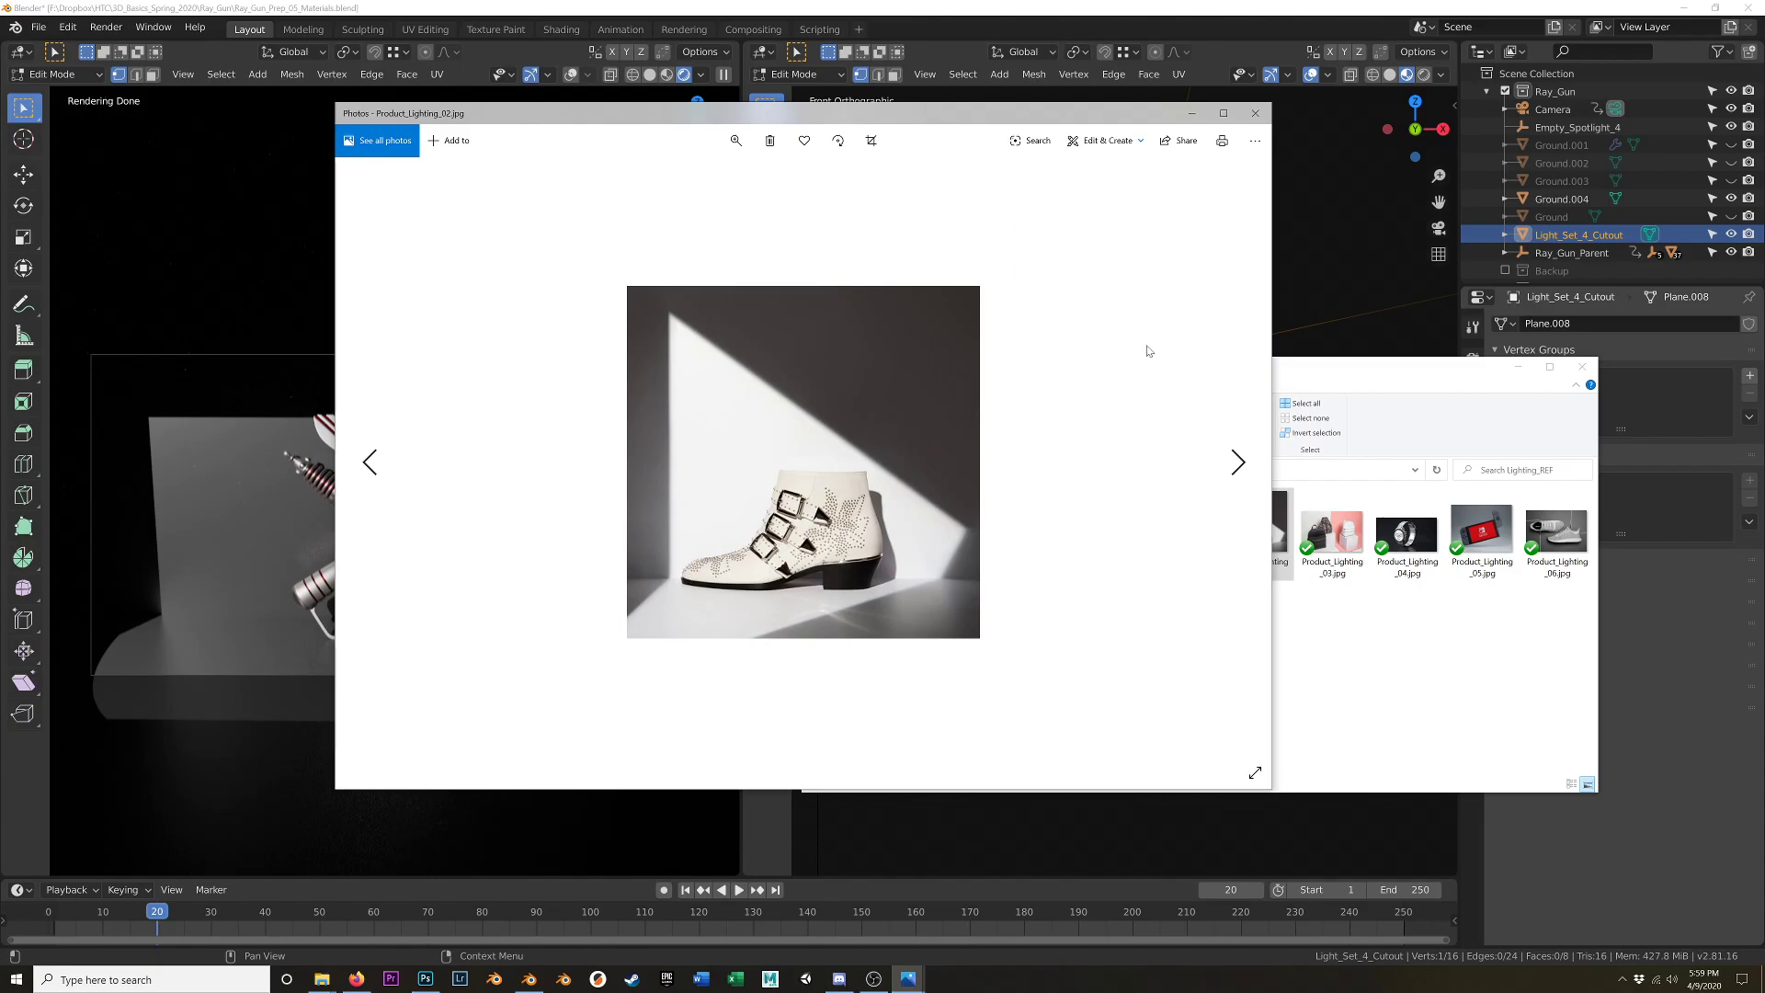
left_click(1257, 117)
left_click_drag(1166, 375, 1764, 380)
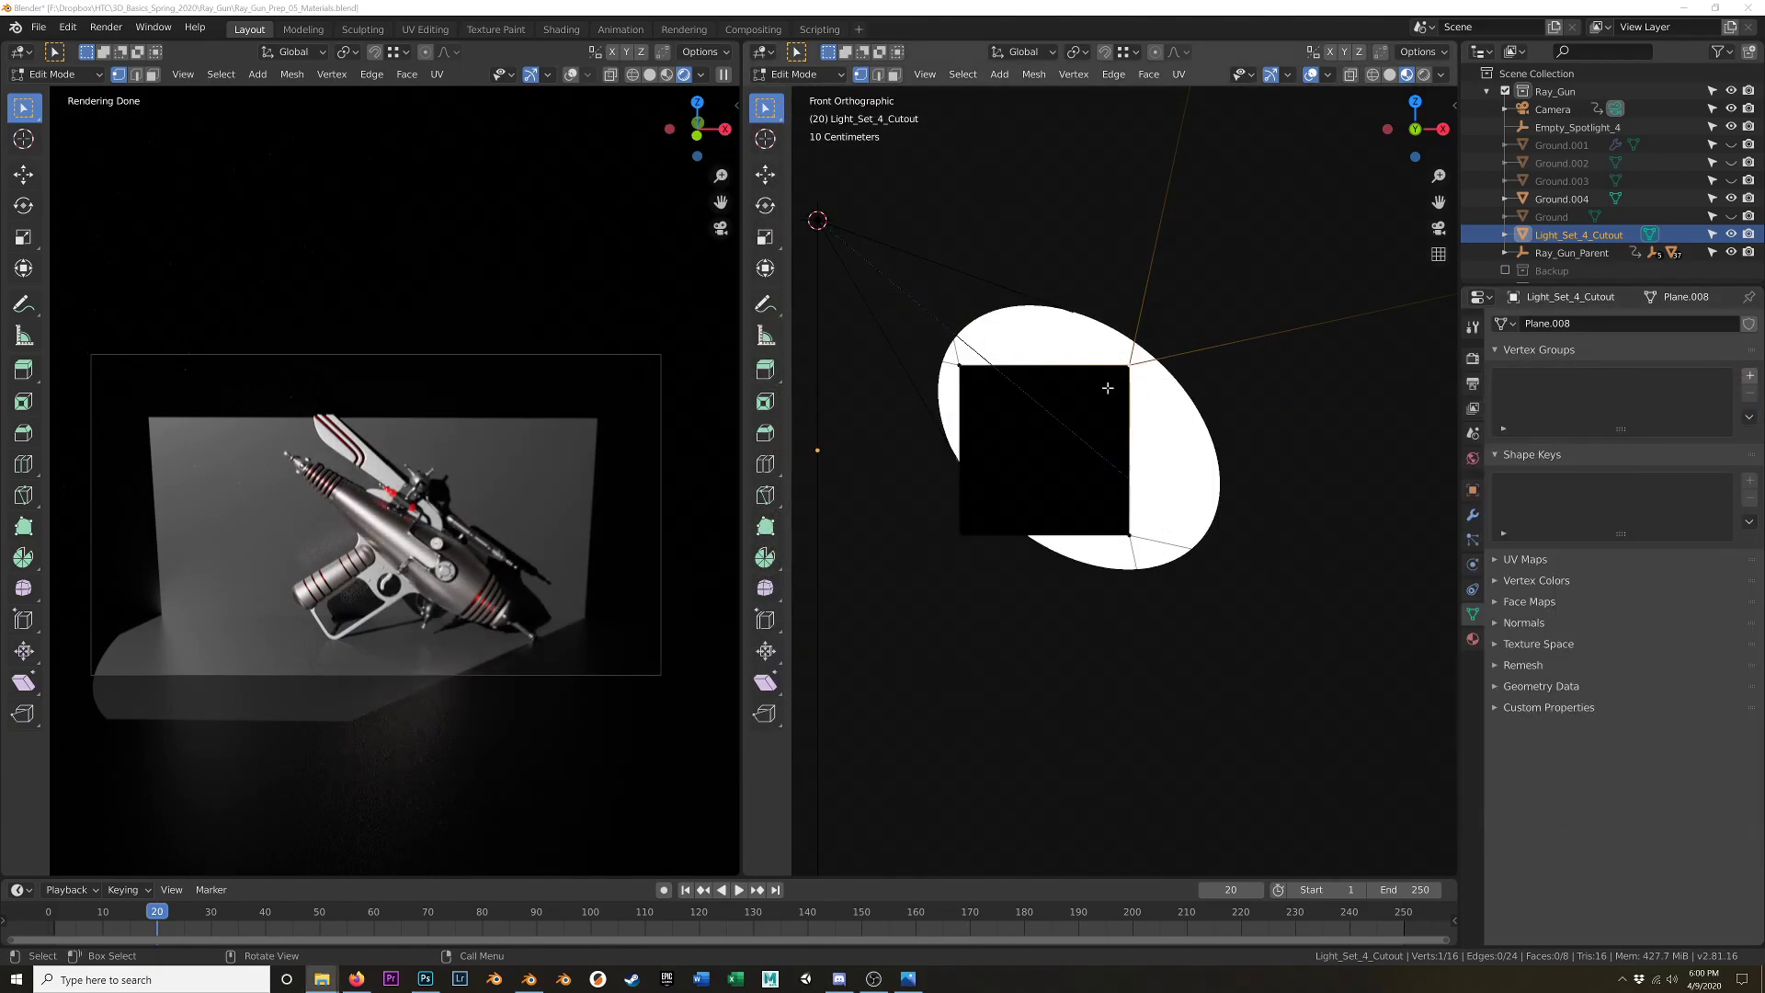
- Slant the hole's top edge by moving its upper-left corner about 0.11 m up and its upper-right corner about 0.08 m down
left_click(935, 359)
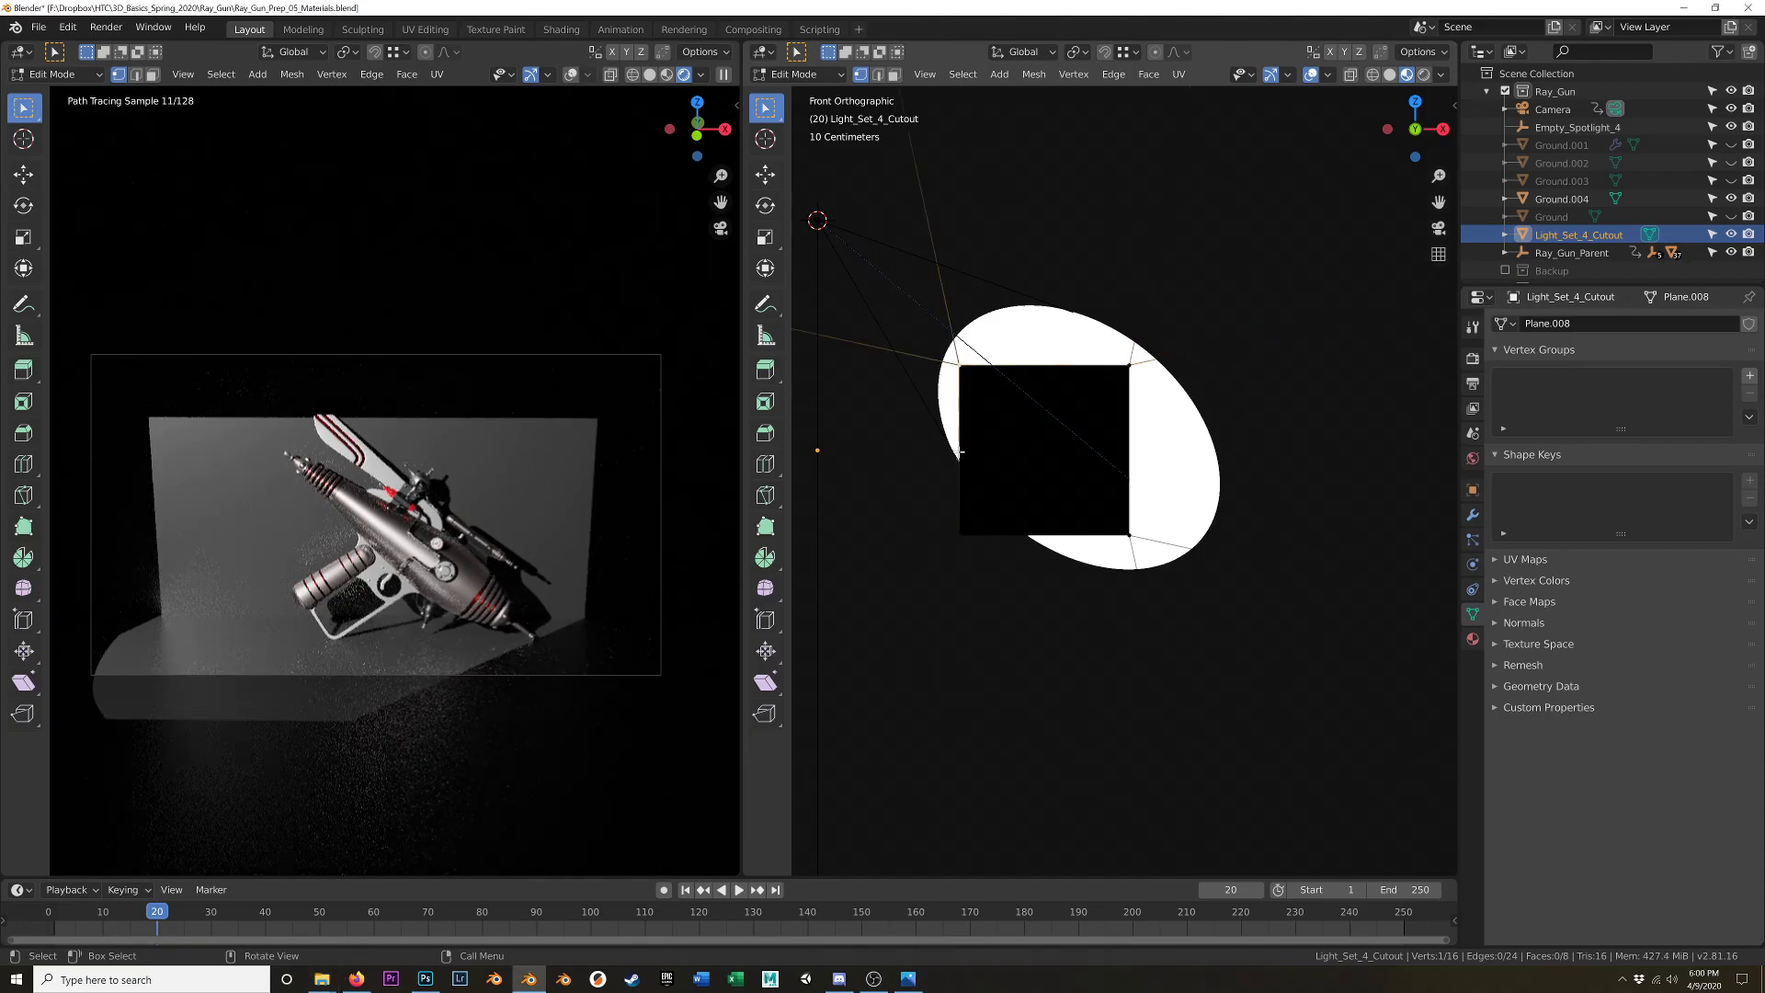
key("g")
left_click(979, 408)
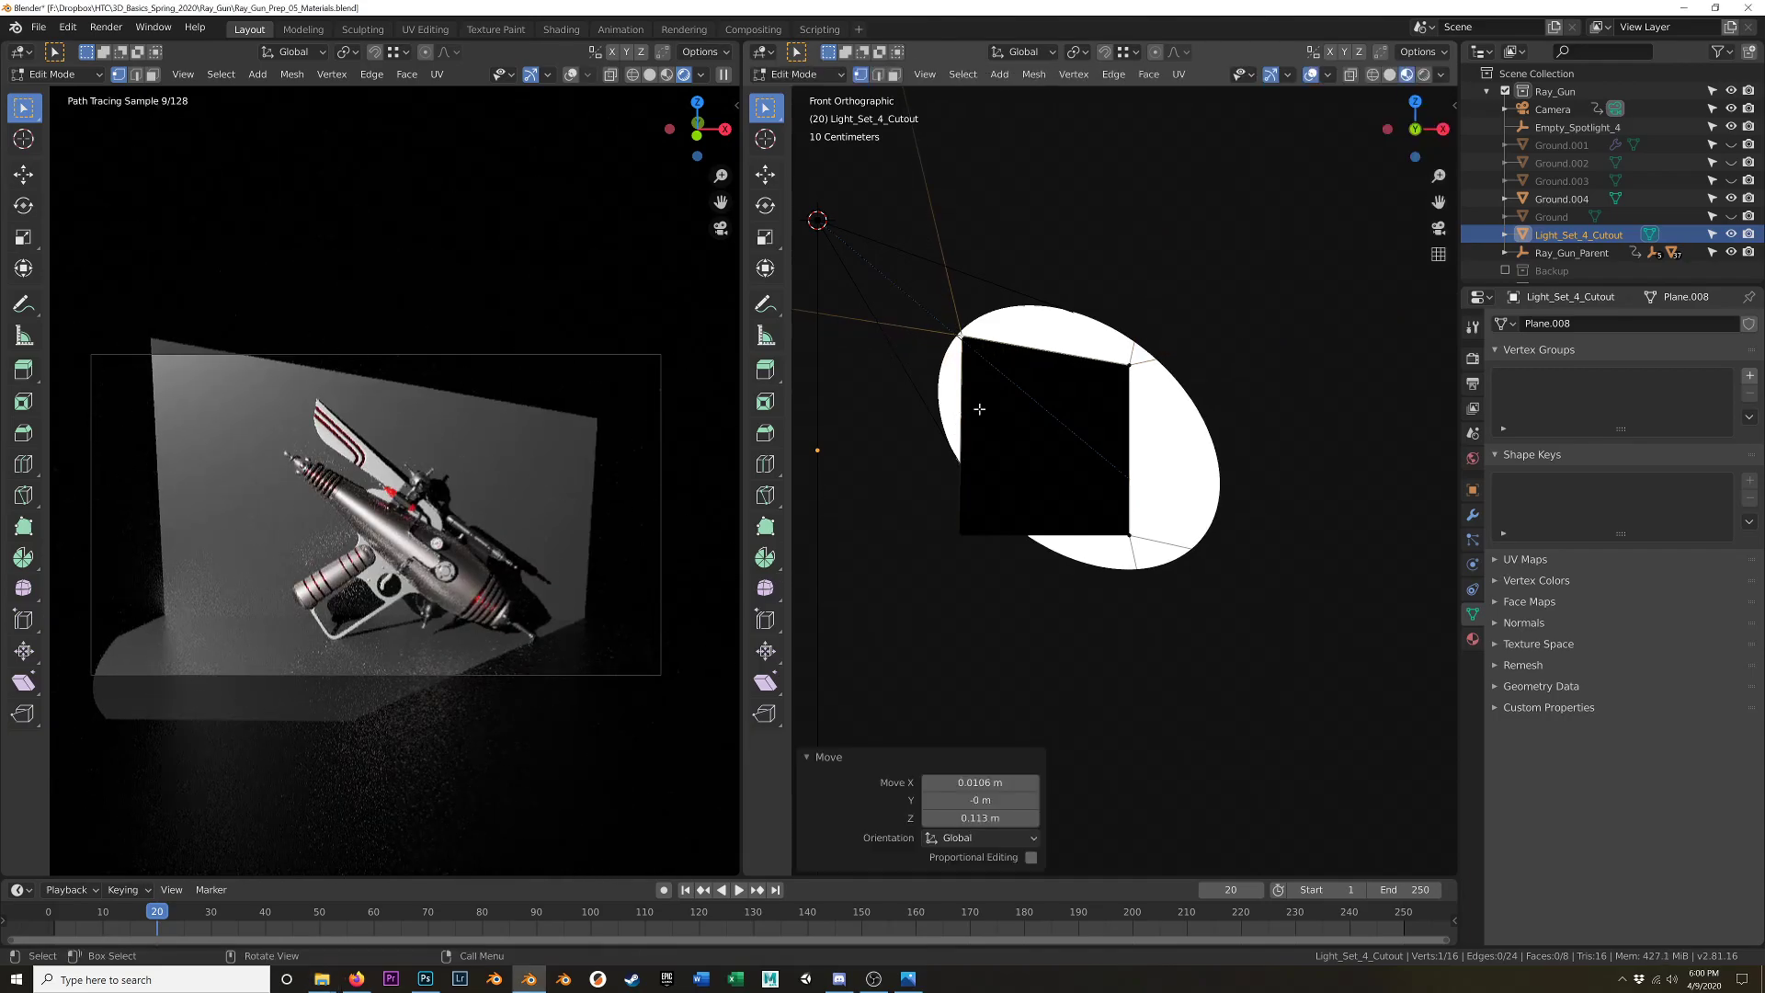
left_click(1141, 384)
key("g")
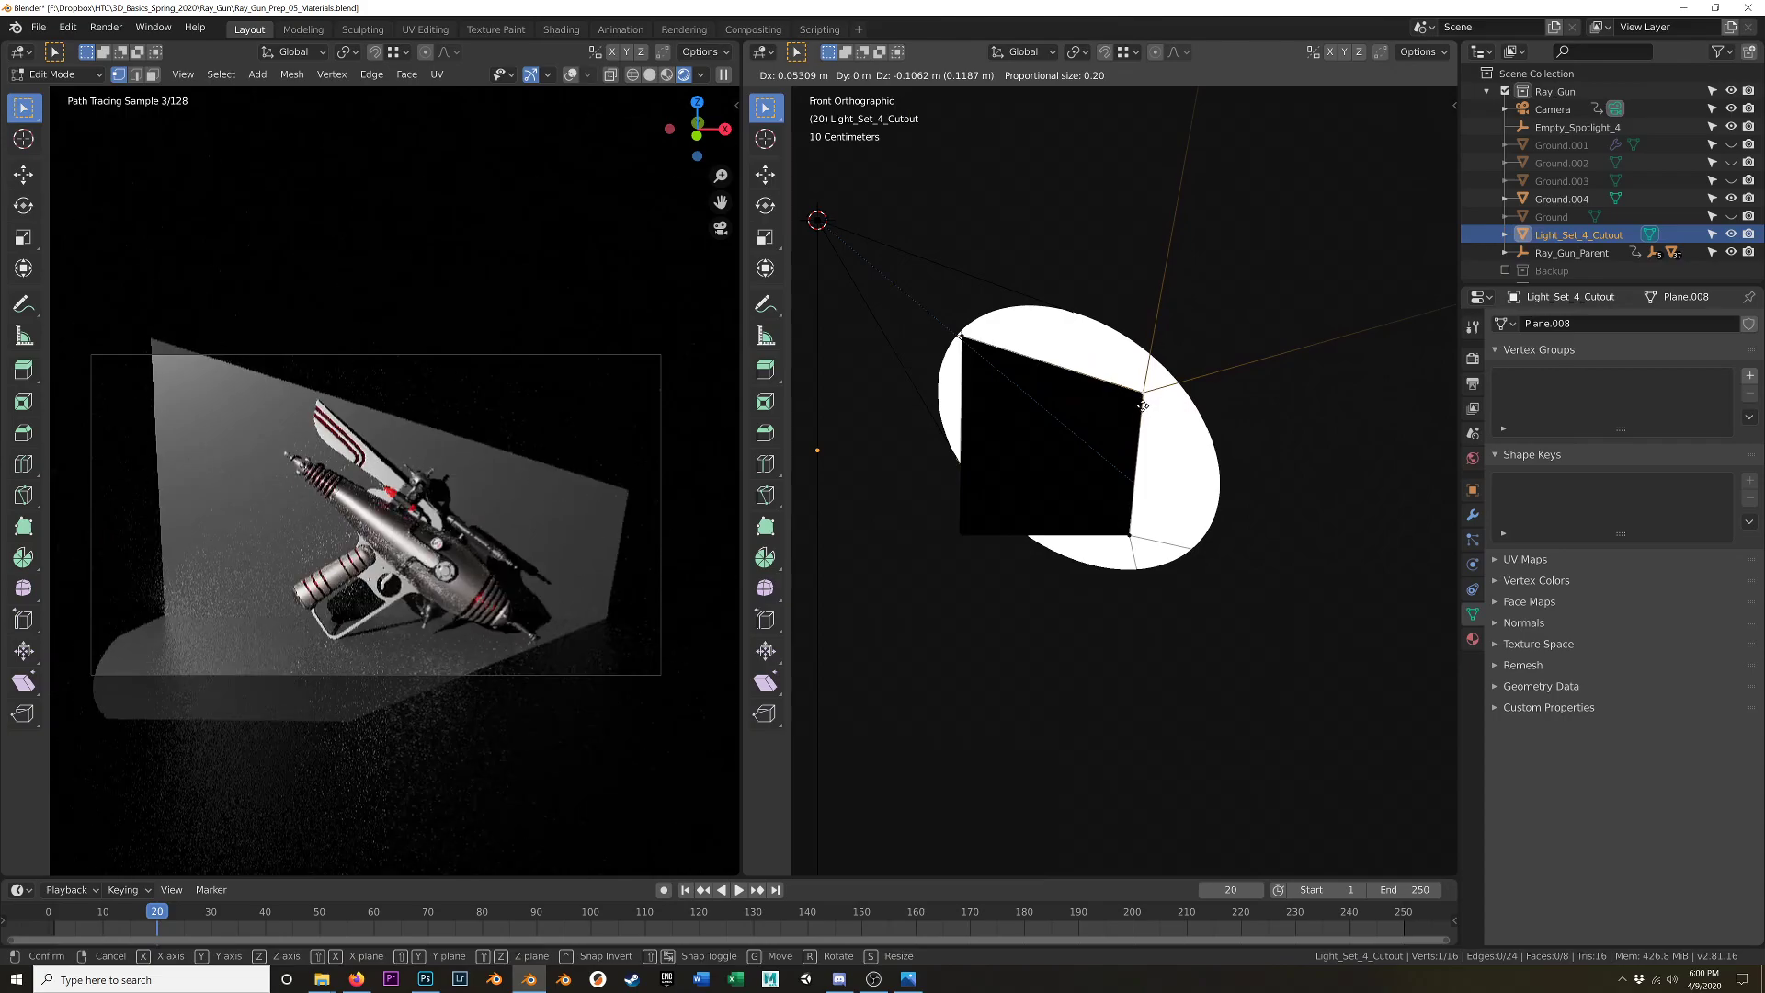
left_click(1137, 397)
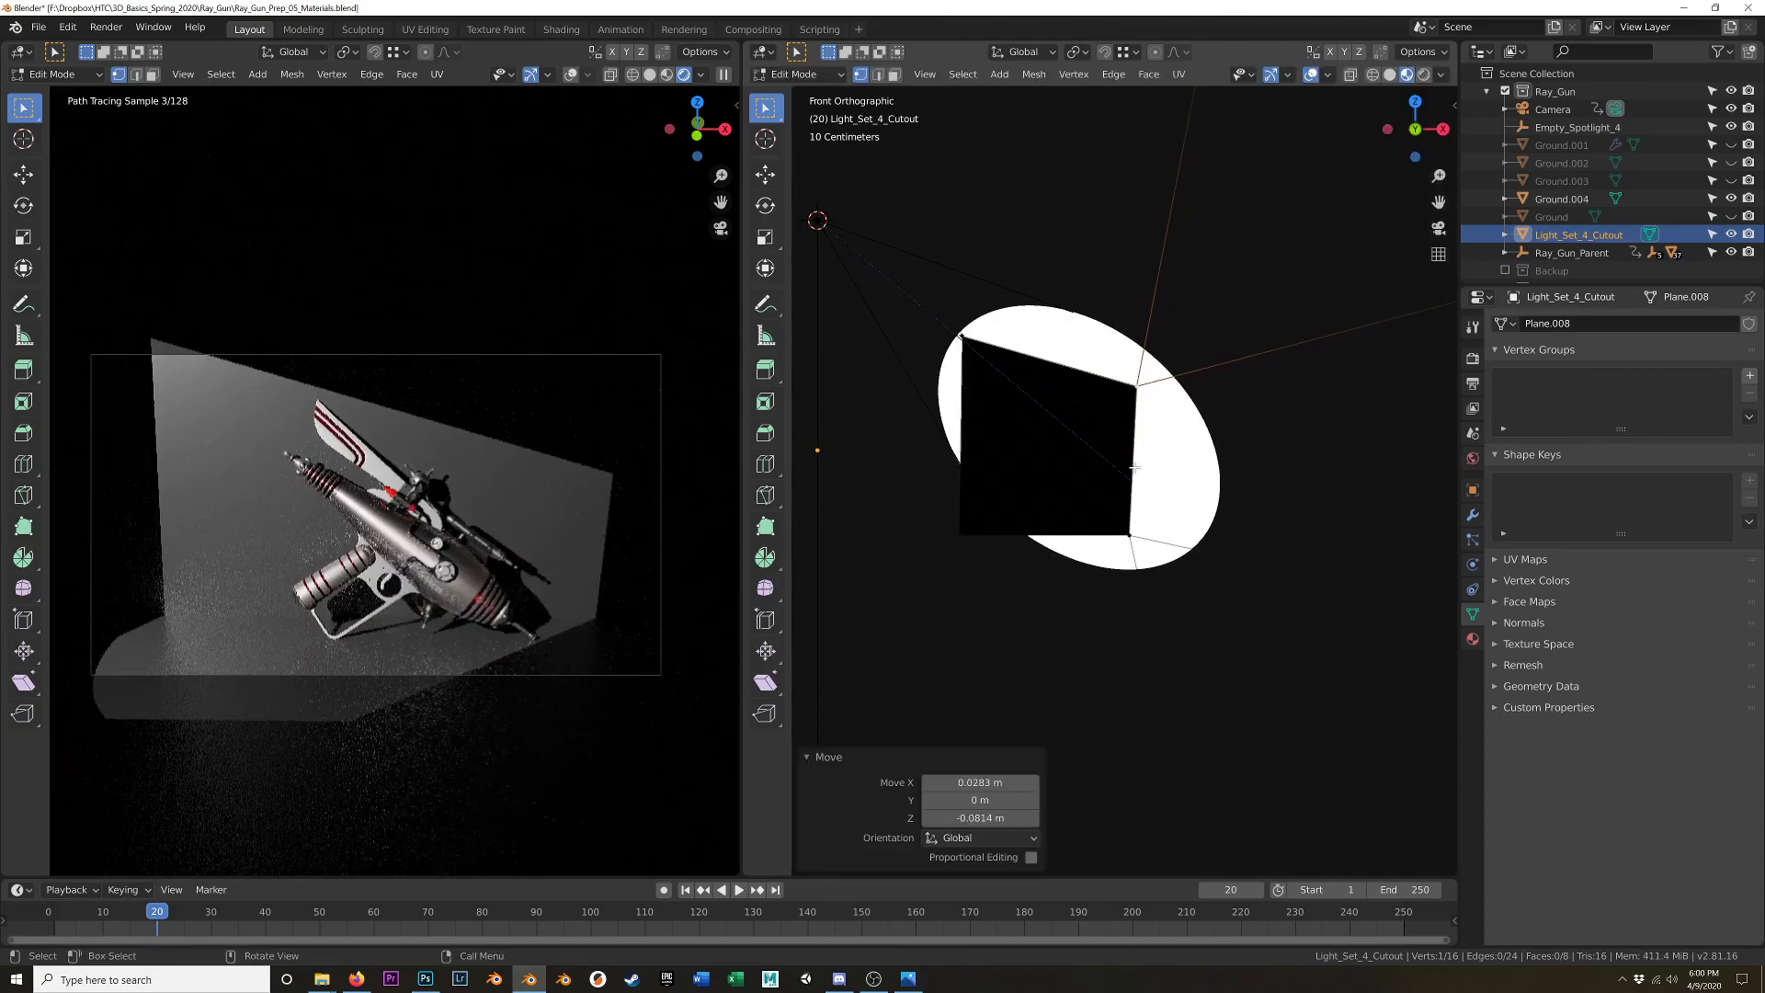
- Move the hole's lower-right corner vertex downward and its lower-left corner about 0.1 m outward to reshape the light cutout
left_click(1132, 531)
key("g")
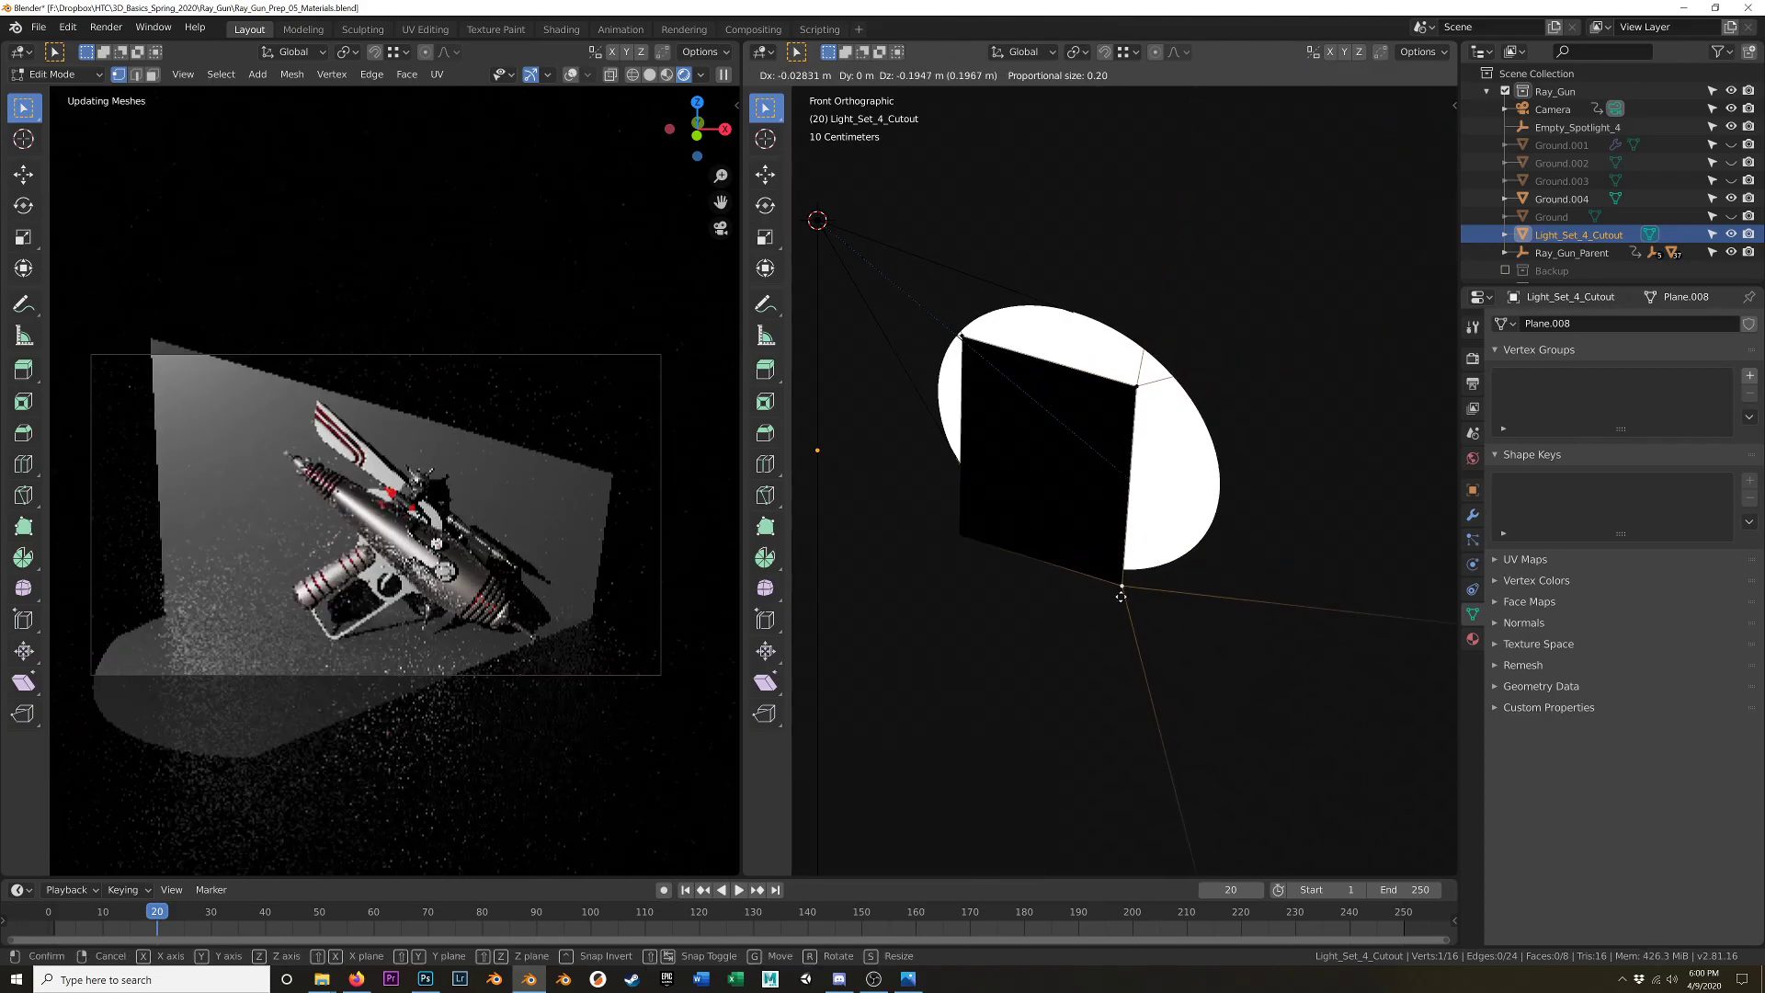
left_click(1125, 589)
left_click(963, 532)
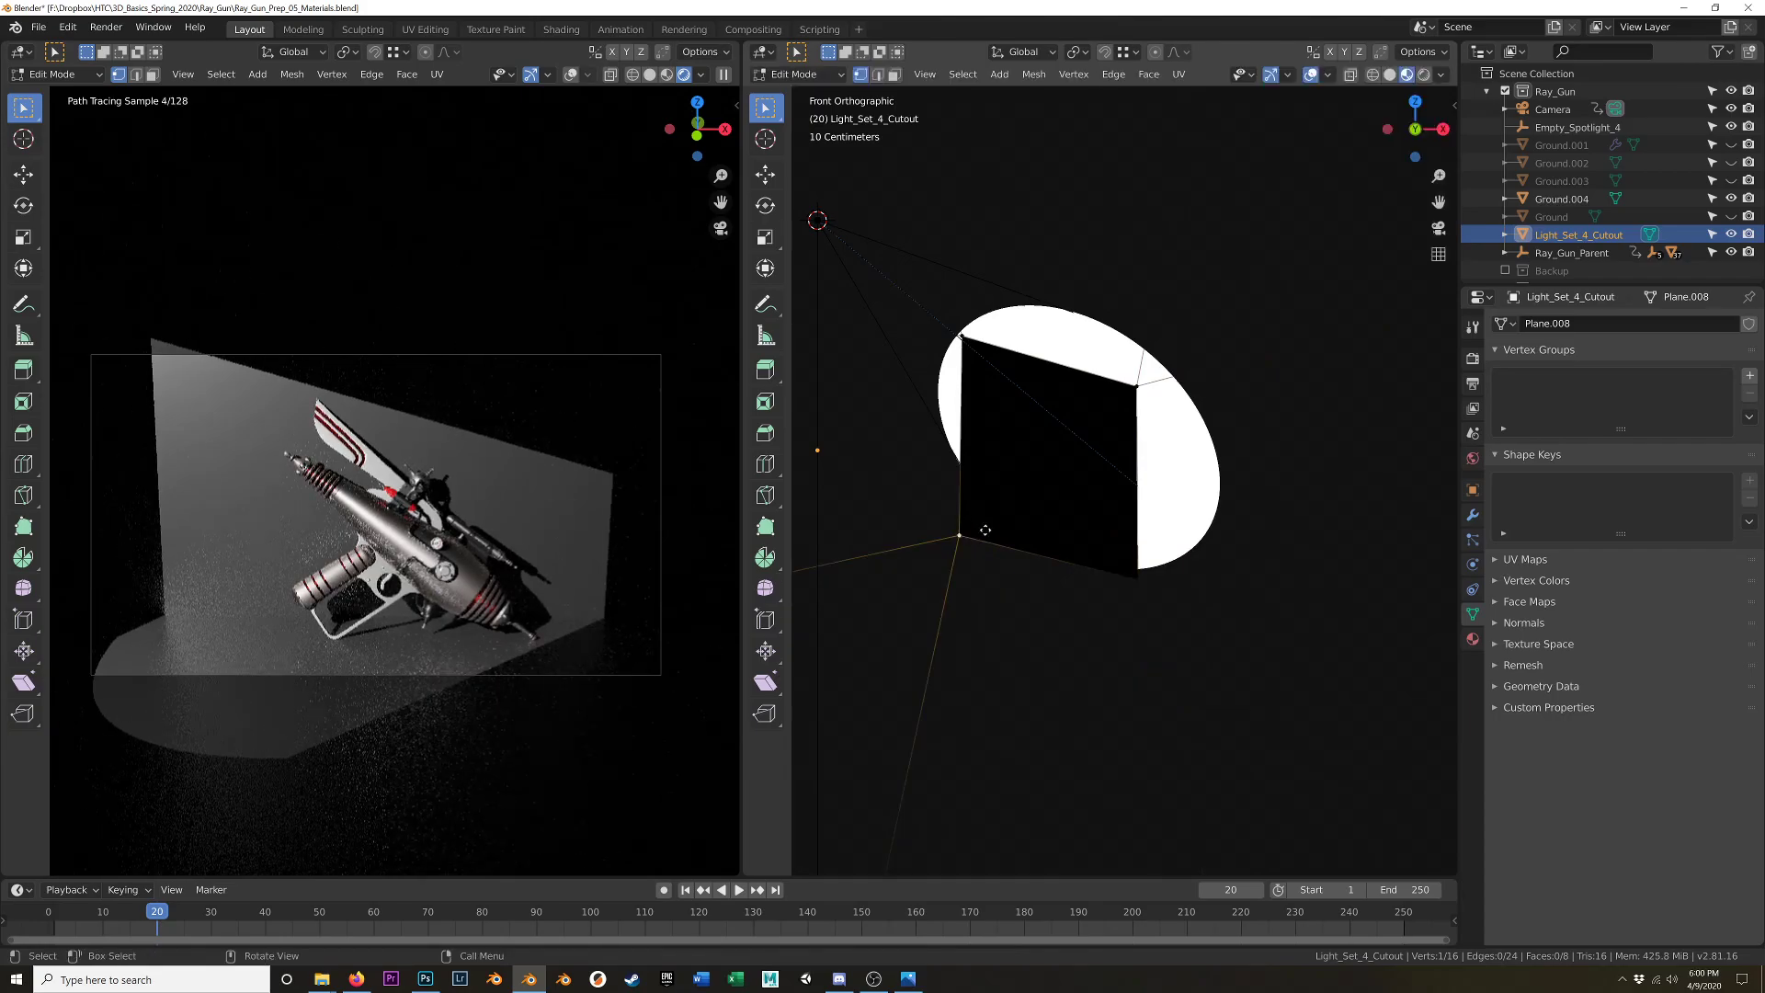
key("g")
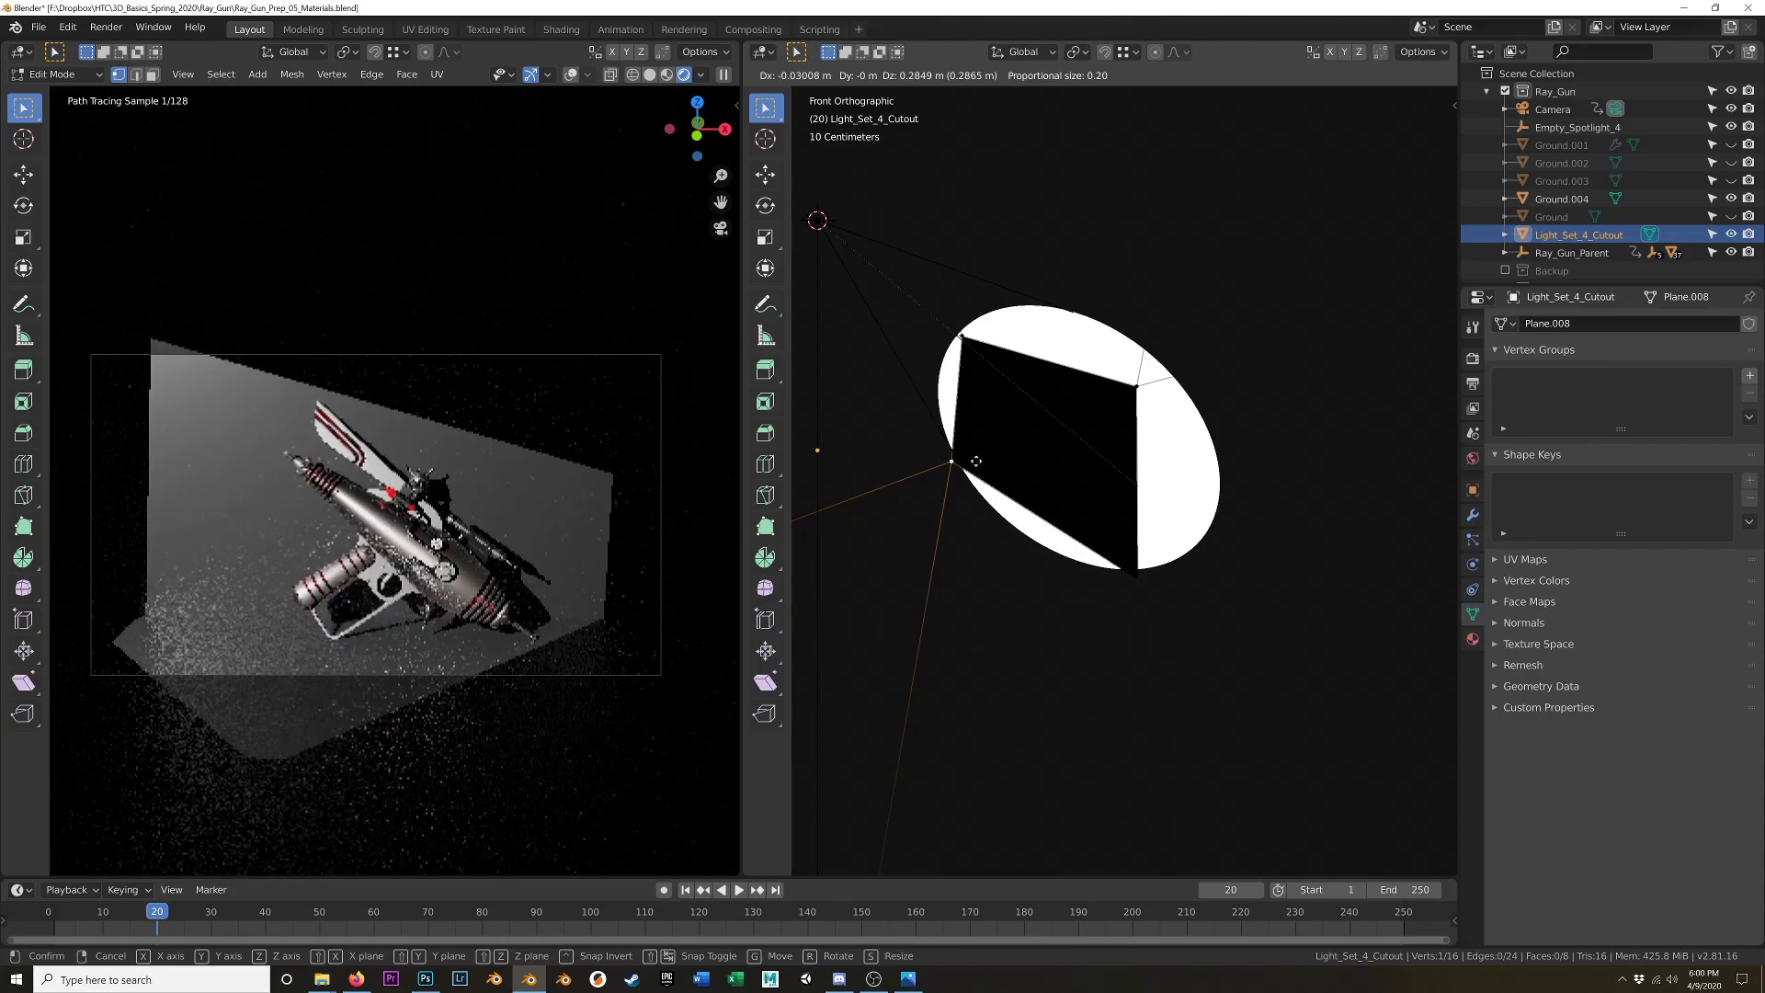
left_click(998, 507)
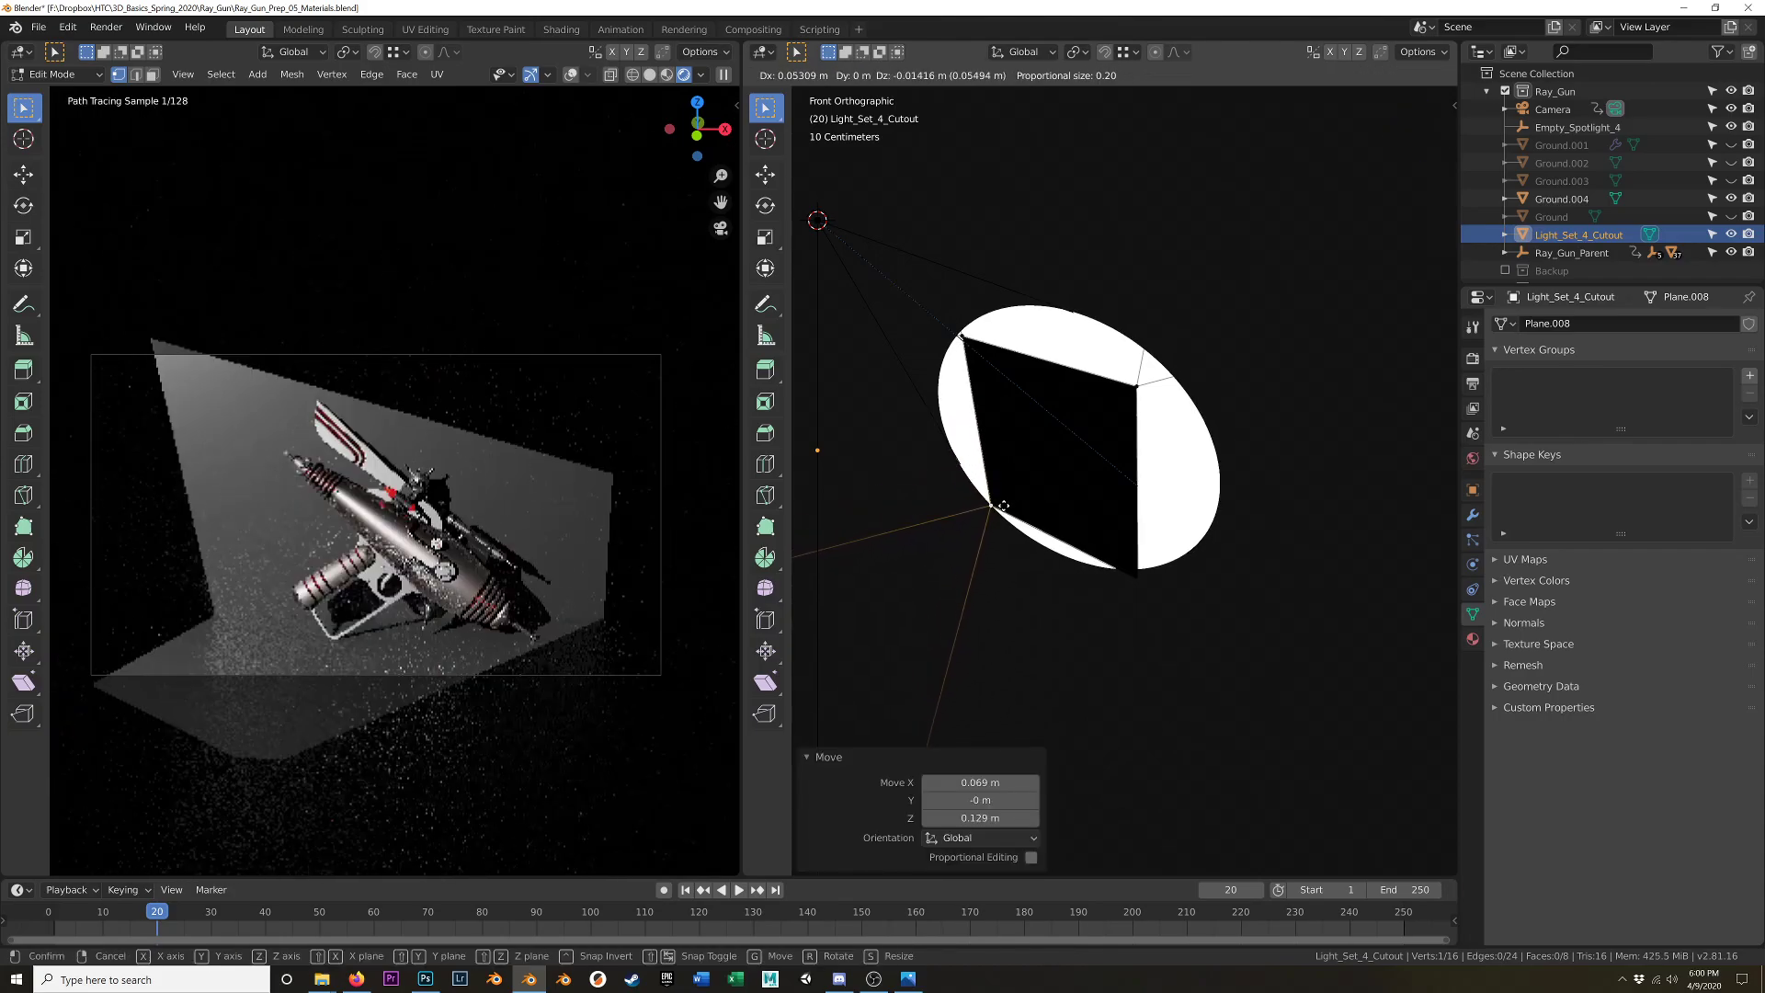
key("g")
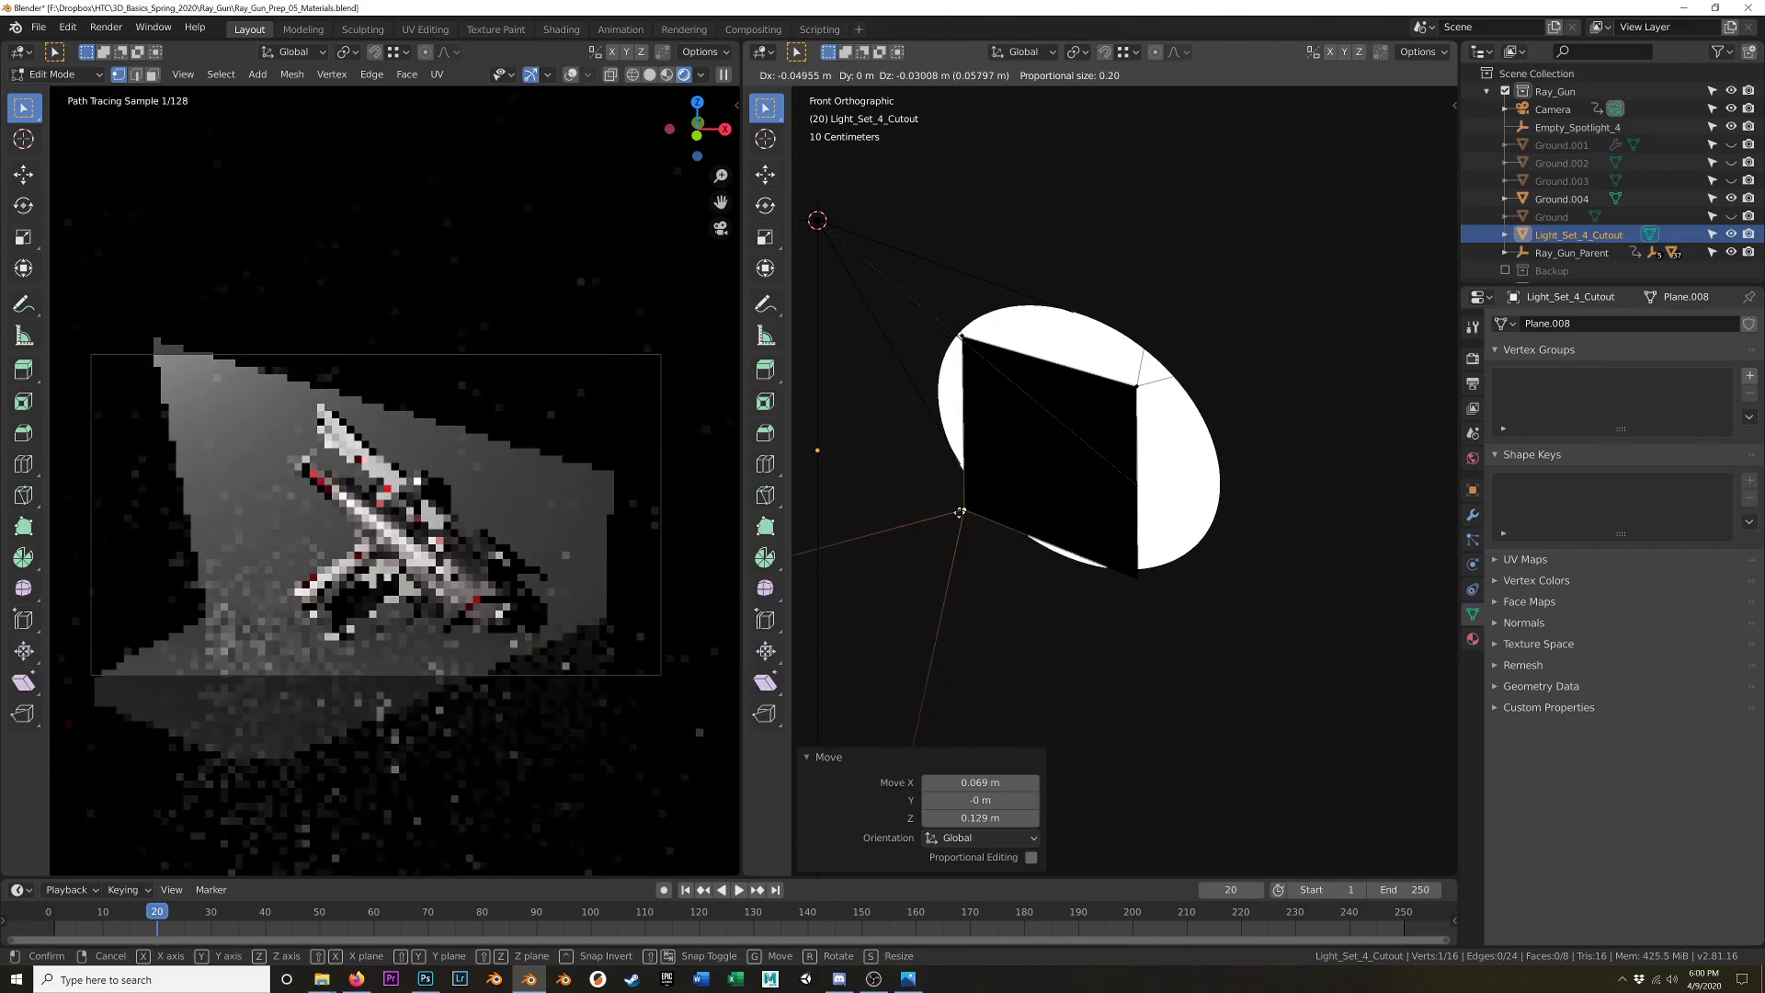
left_click(947, 526)
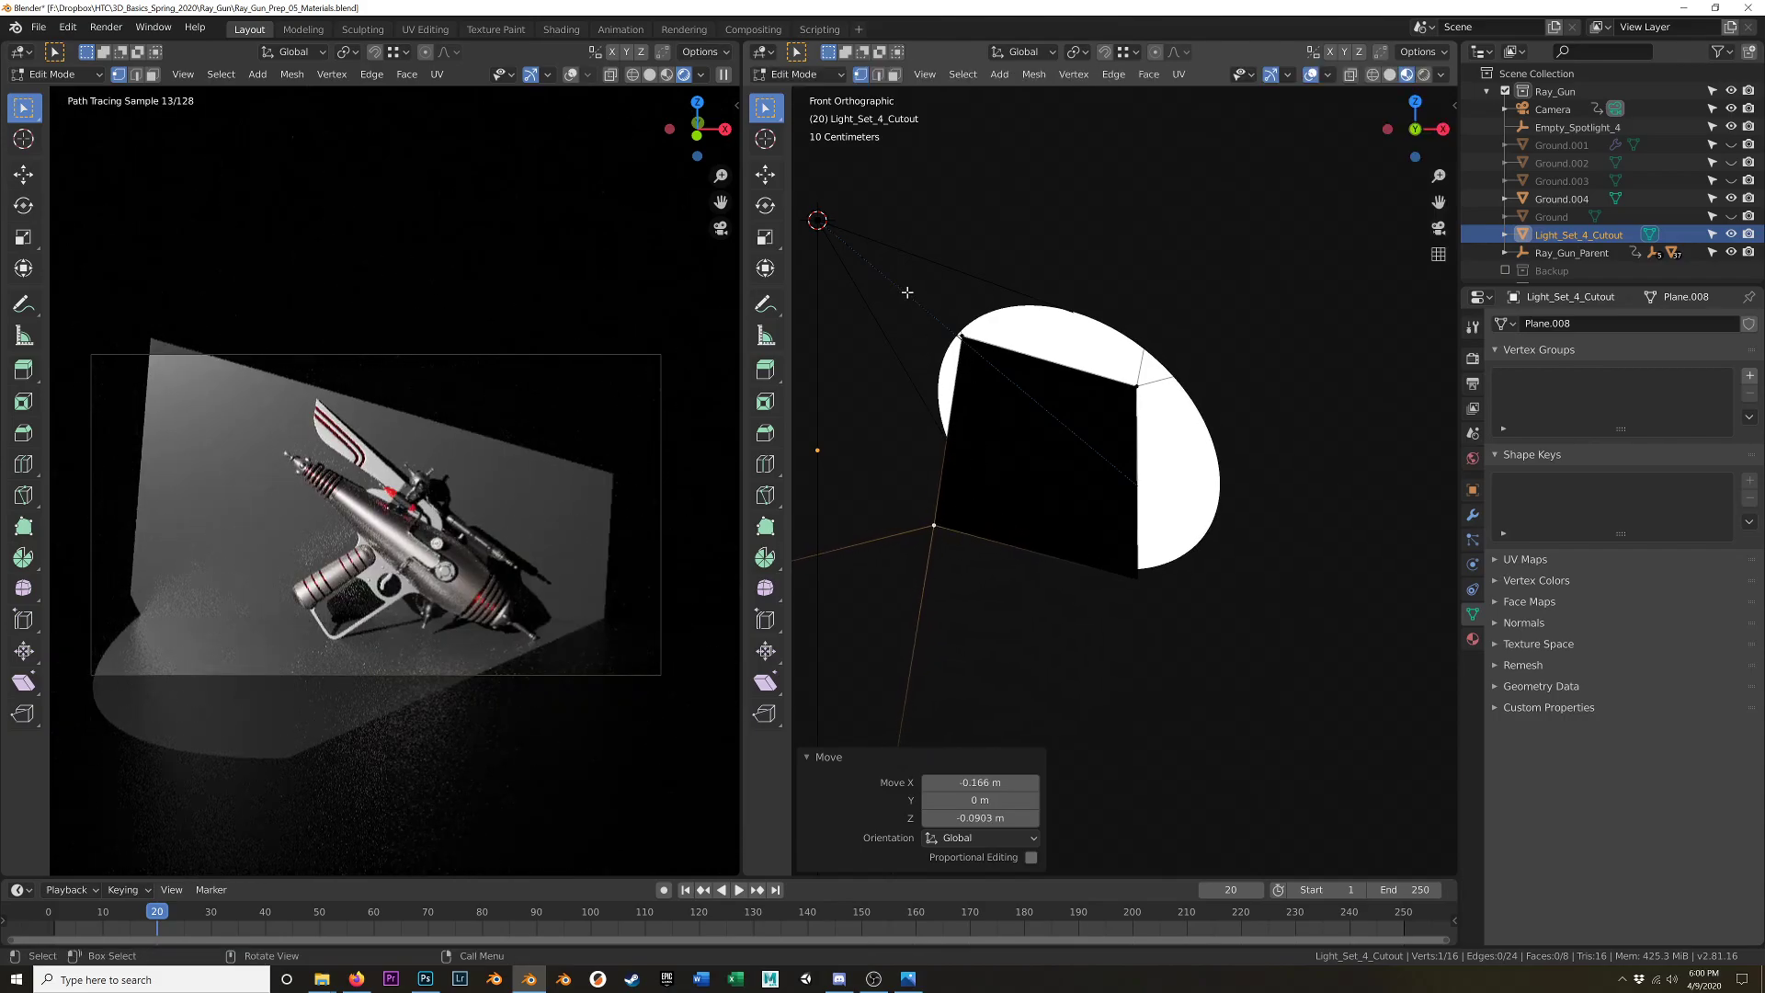
- Leave mesh editing and move Light_Set_4_Cutout and Ground.004 into the Light_Set_4 collection
left_click(934, 263)
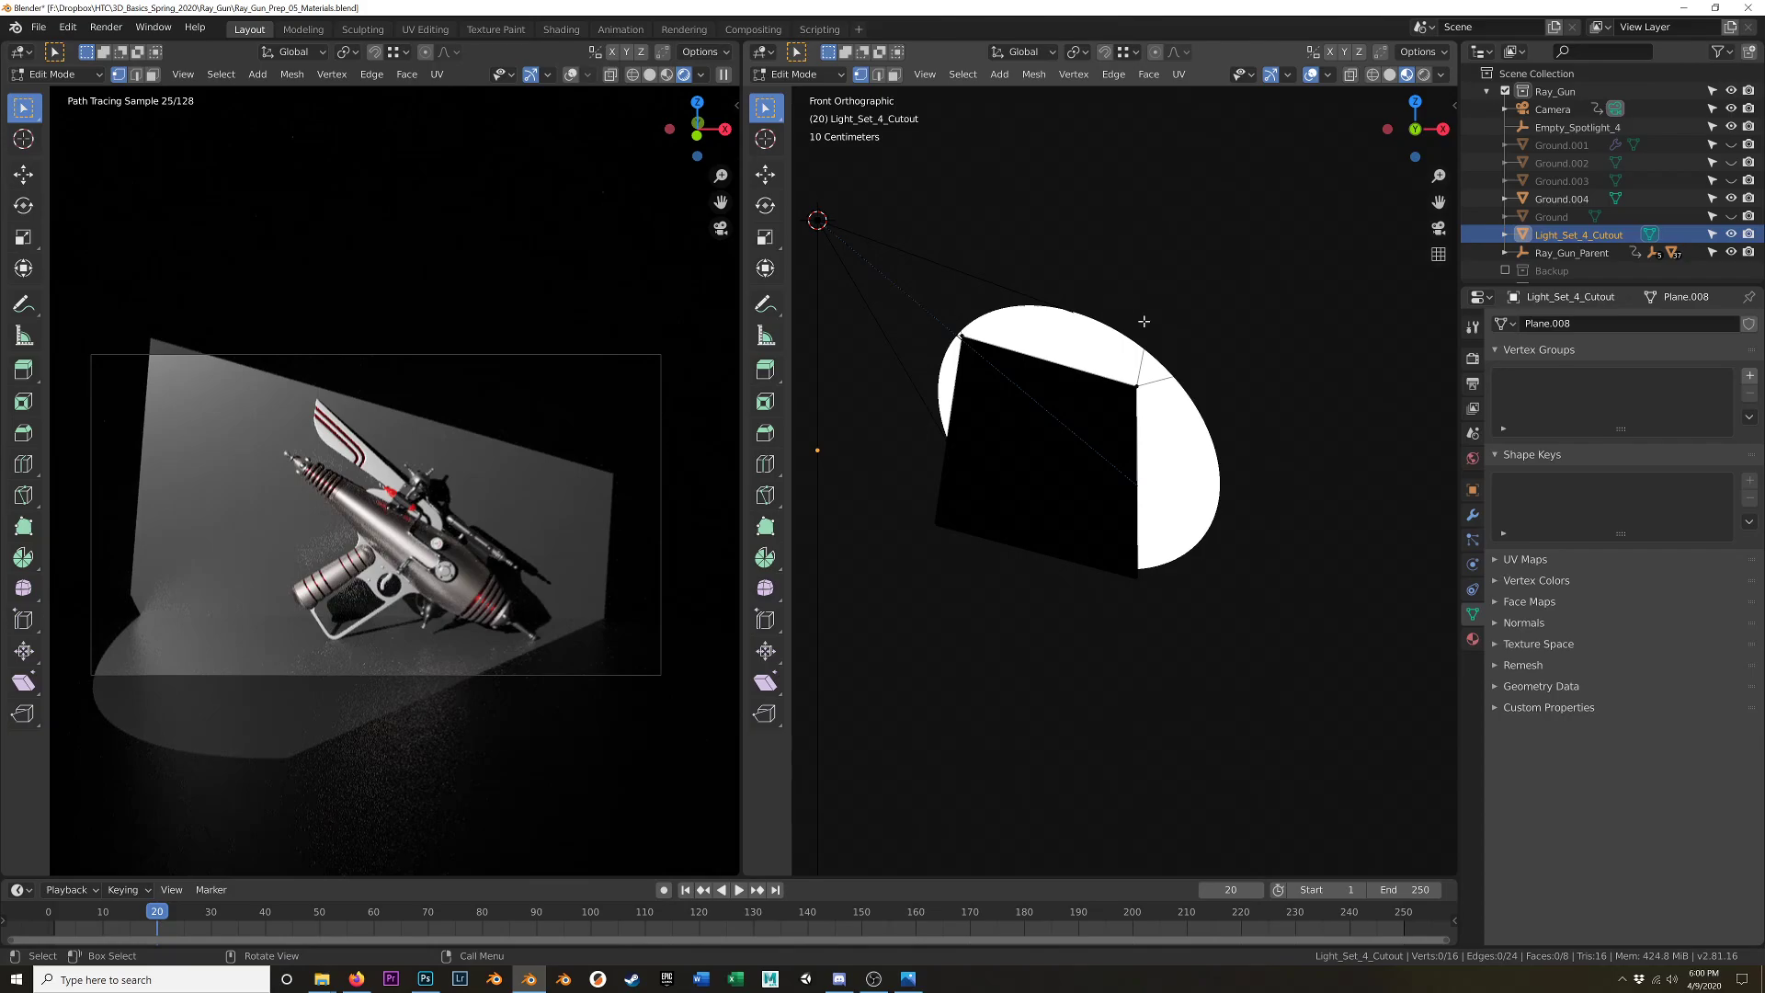
key("Tab")
left_click_drag(956, 231, 823, 292)
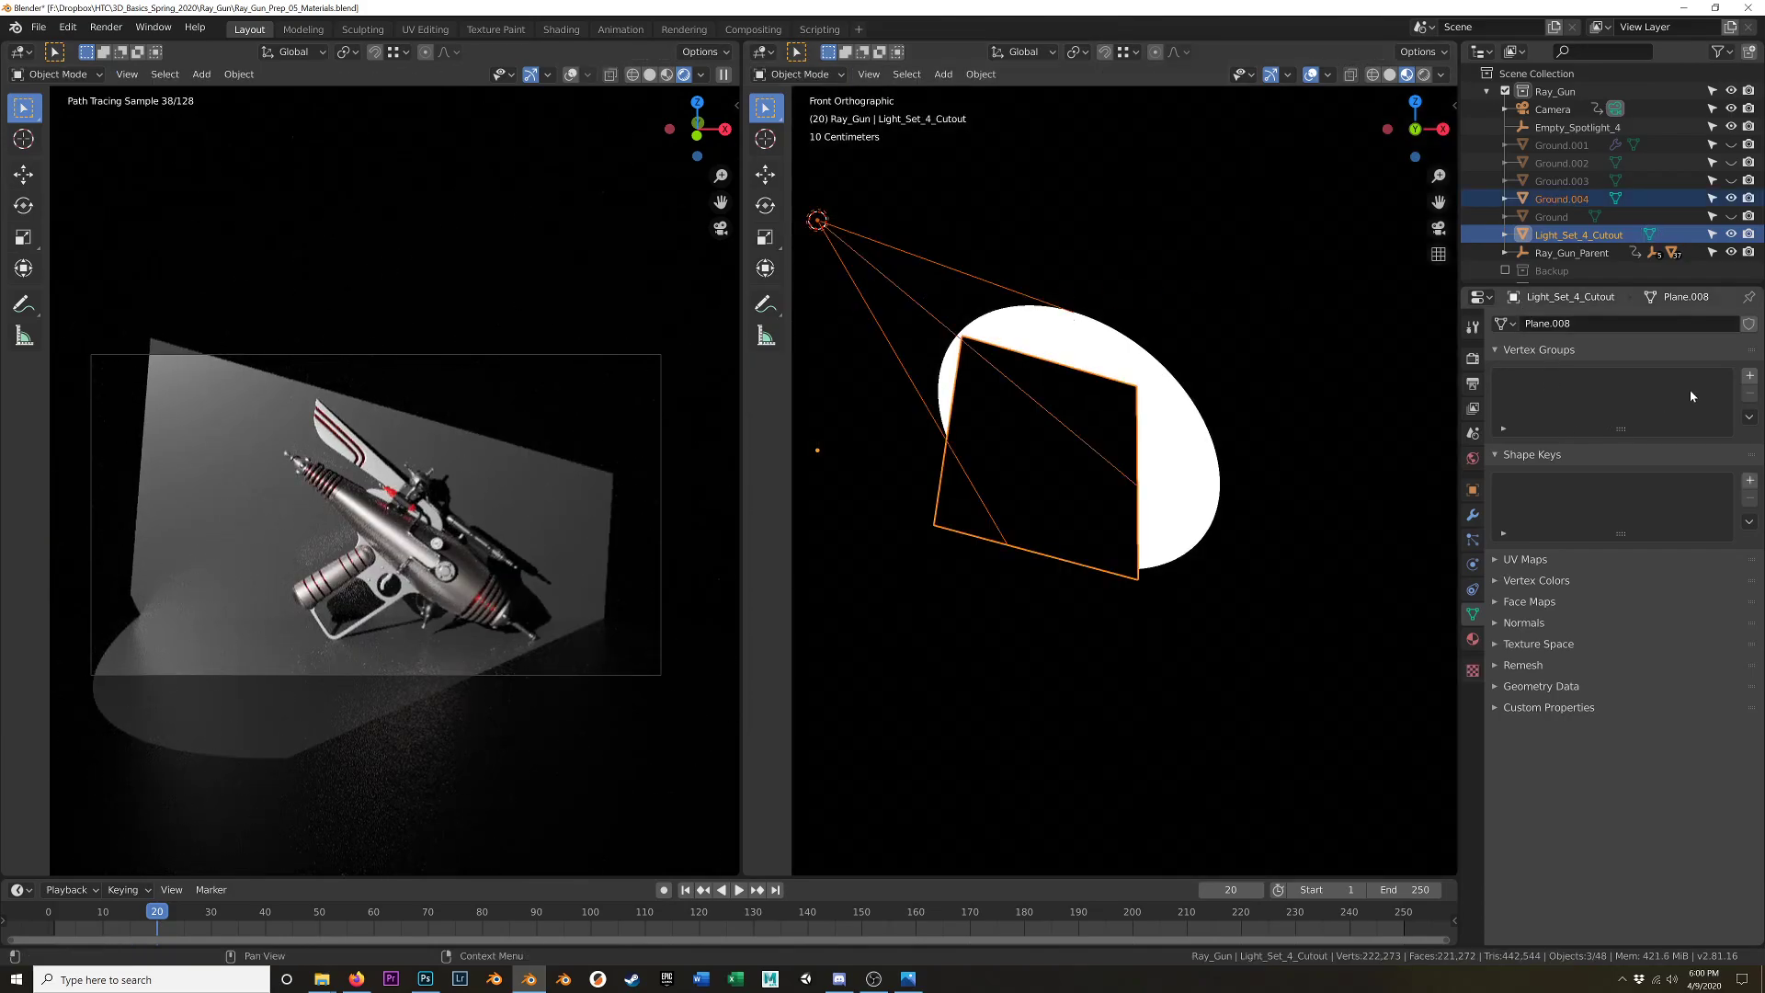
left_click(1574, 235)
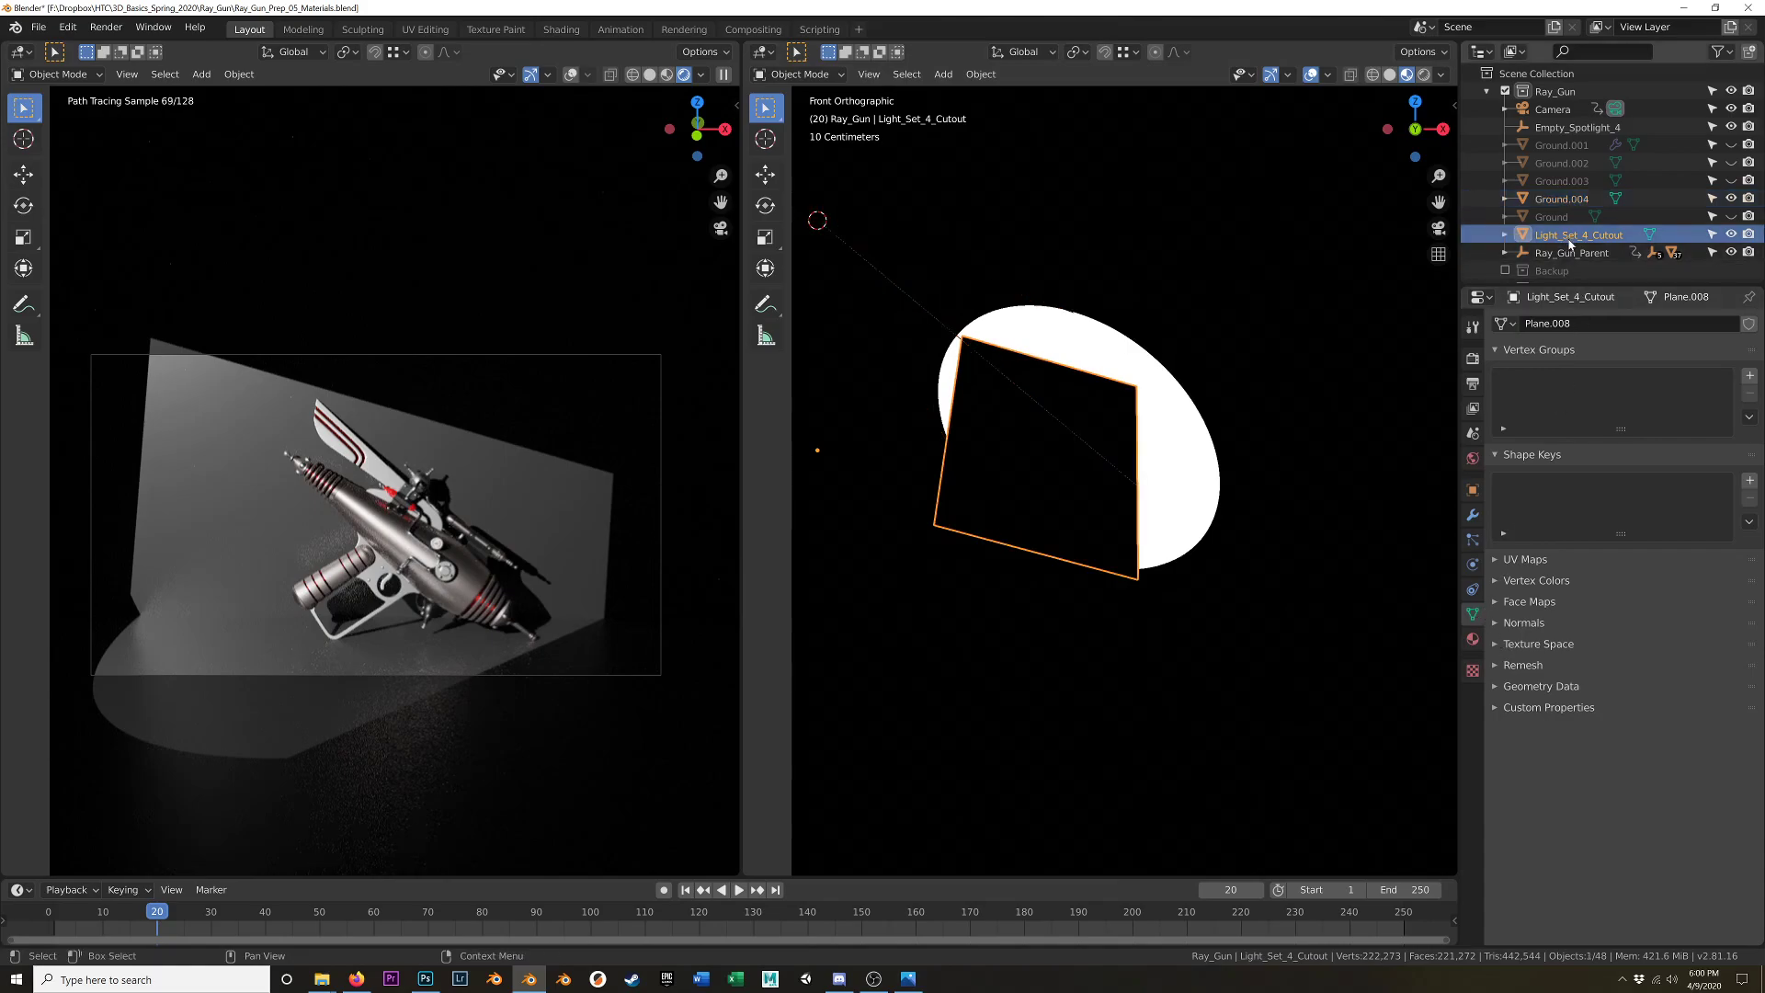
key("m")
left_click(1183, 331)
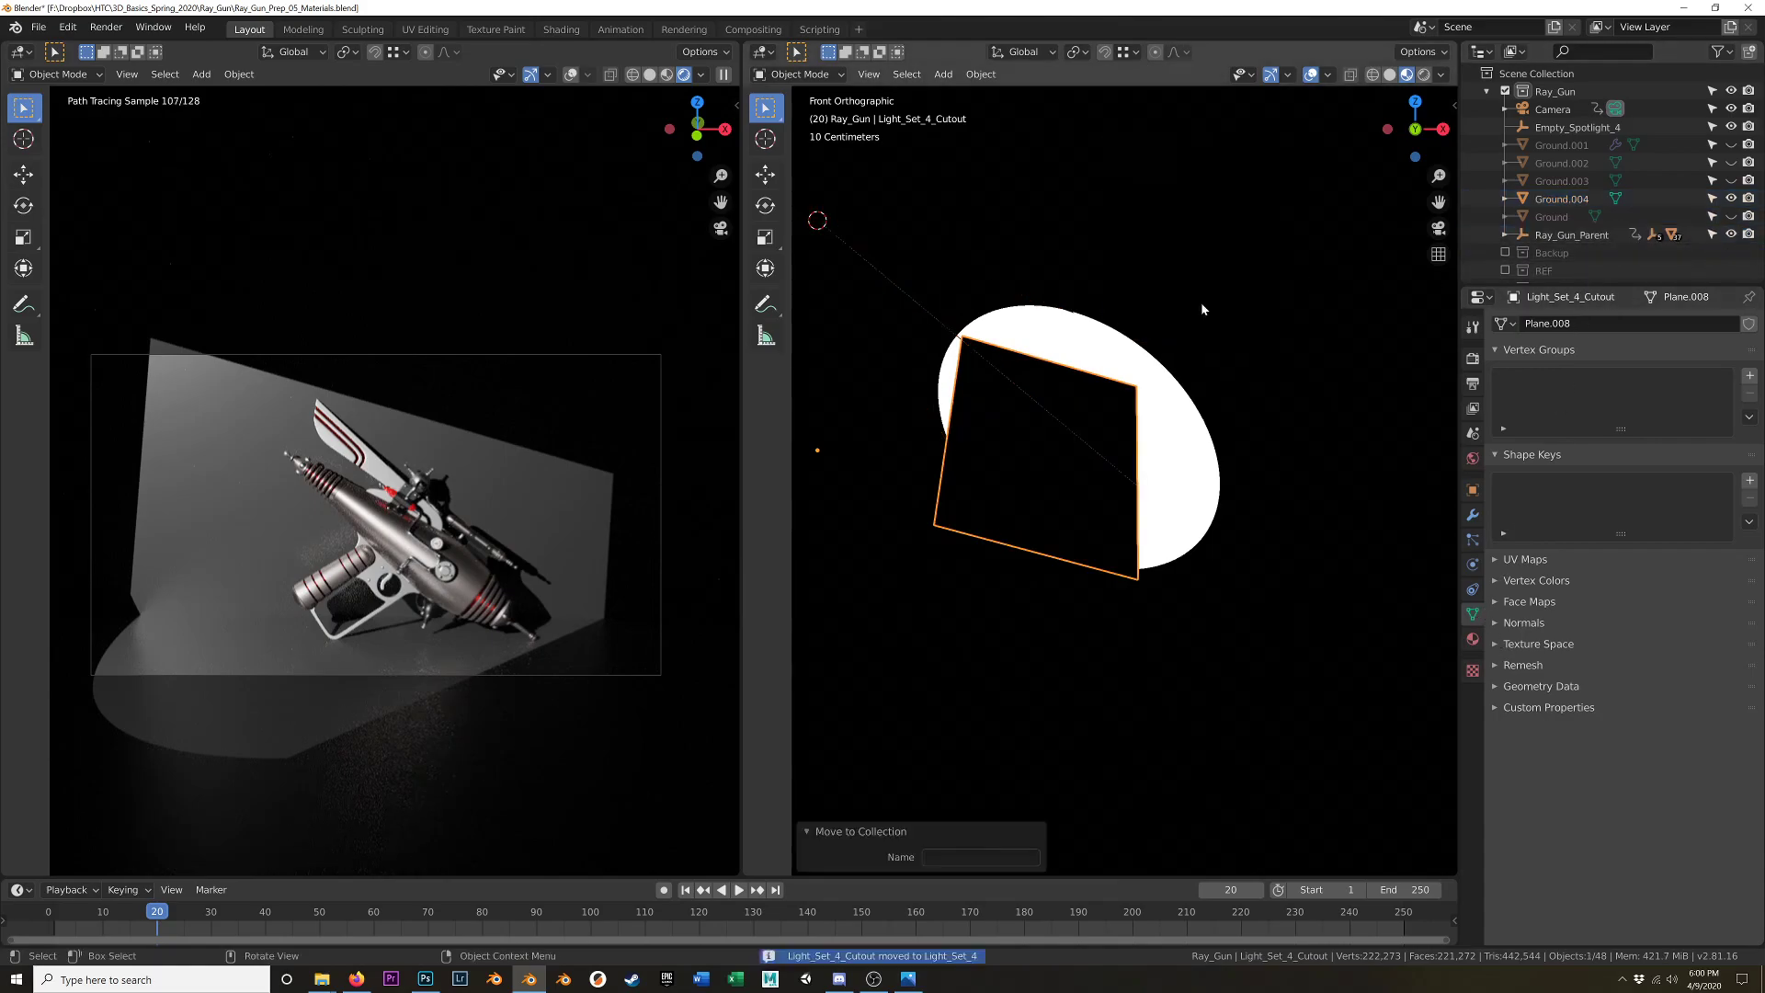
left_click(1534, 199)
key("m")
left_click(1236, 246)
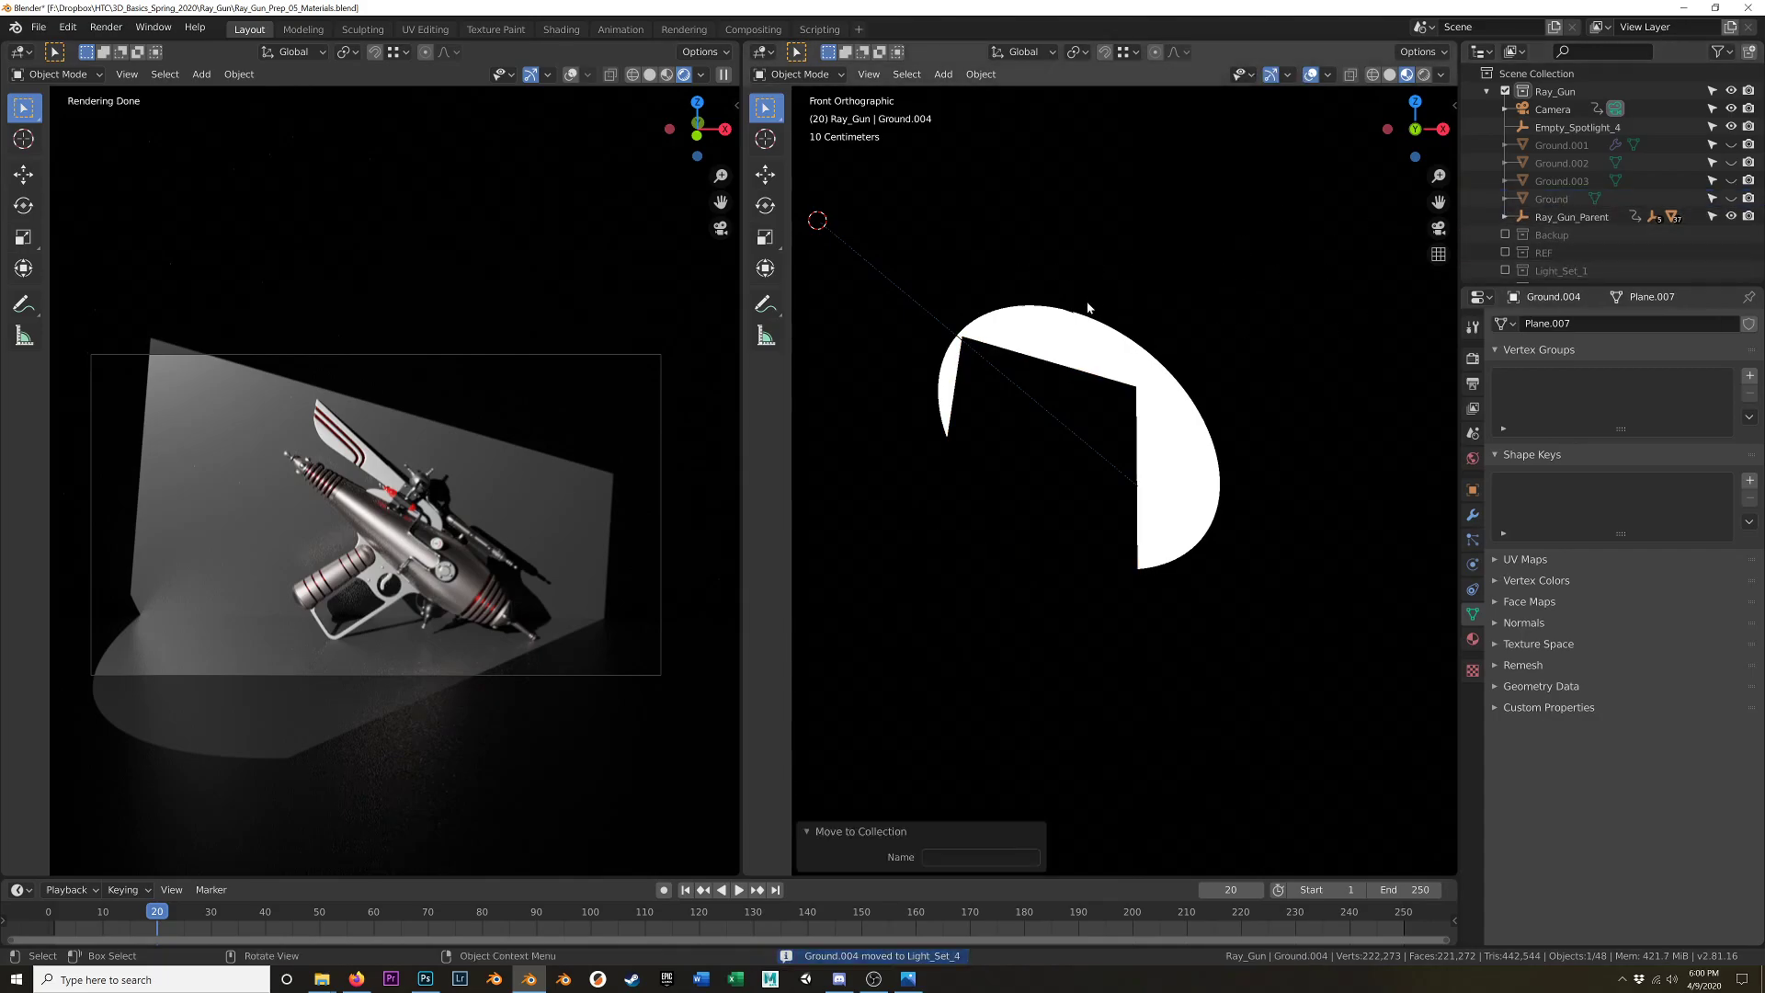
- Select the spotlight and widen its spot size, trying 35° and 40°
key("z")
left_click(816, 223)
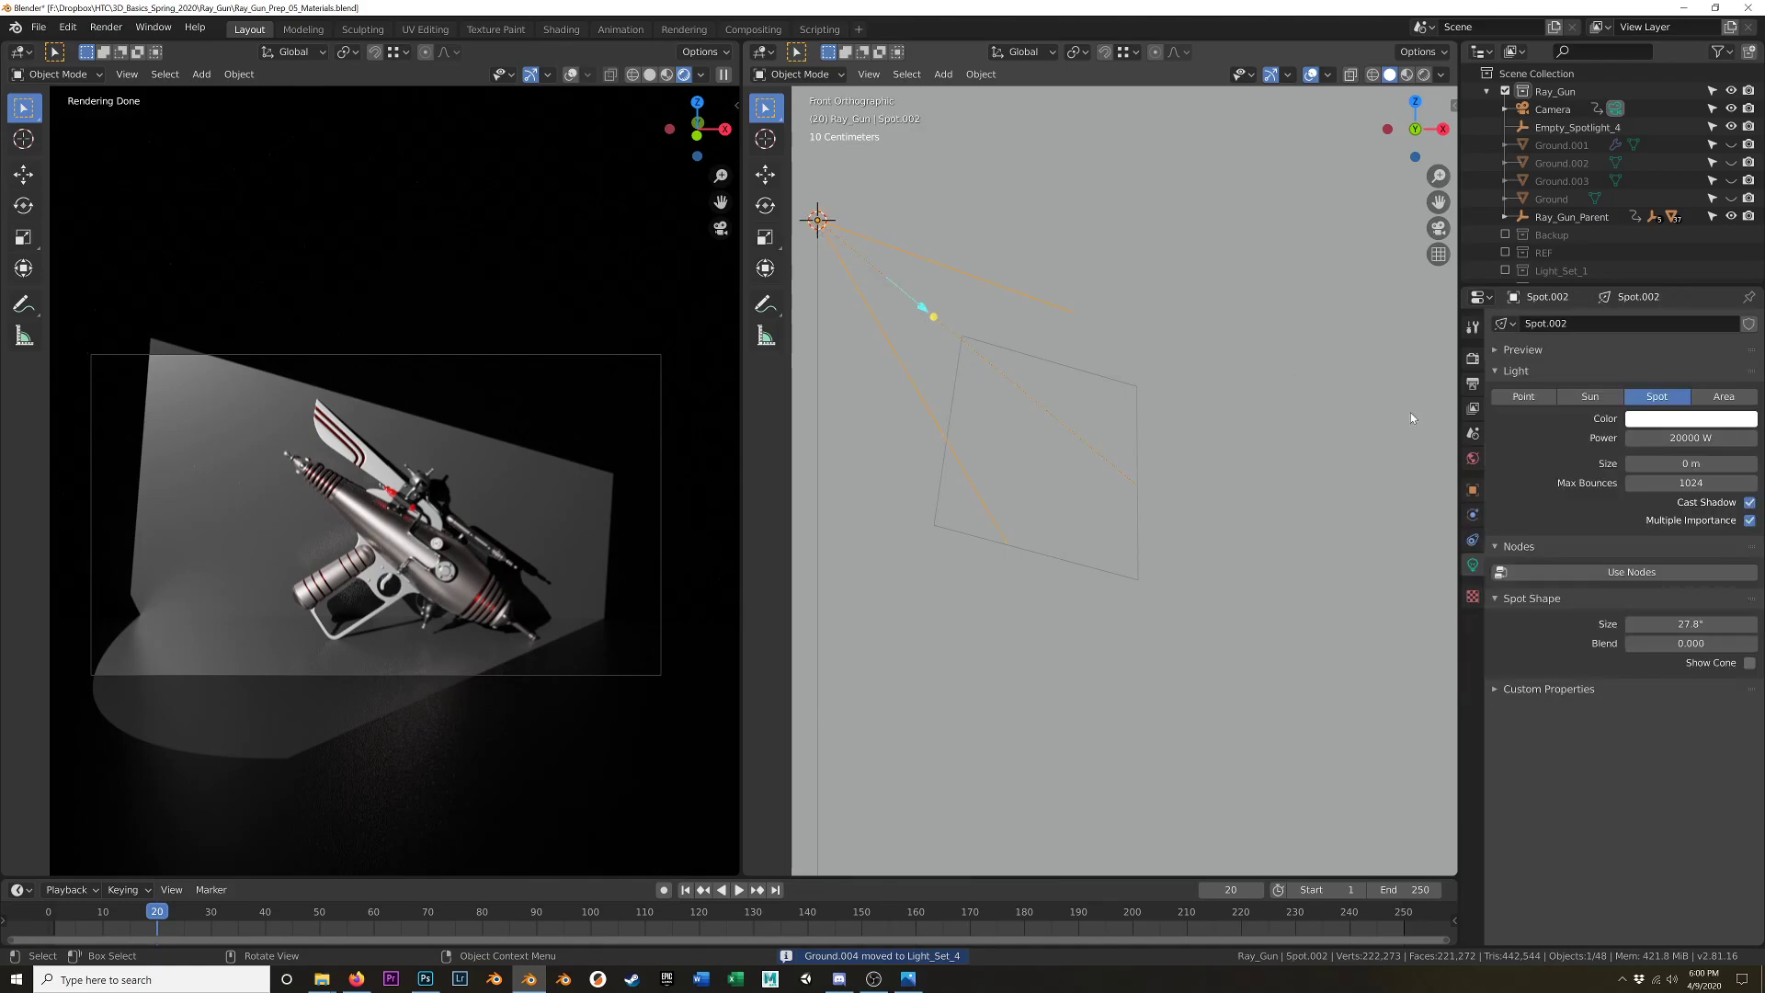
key("z")
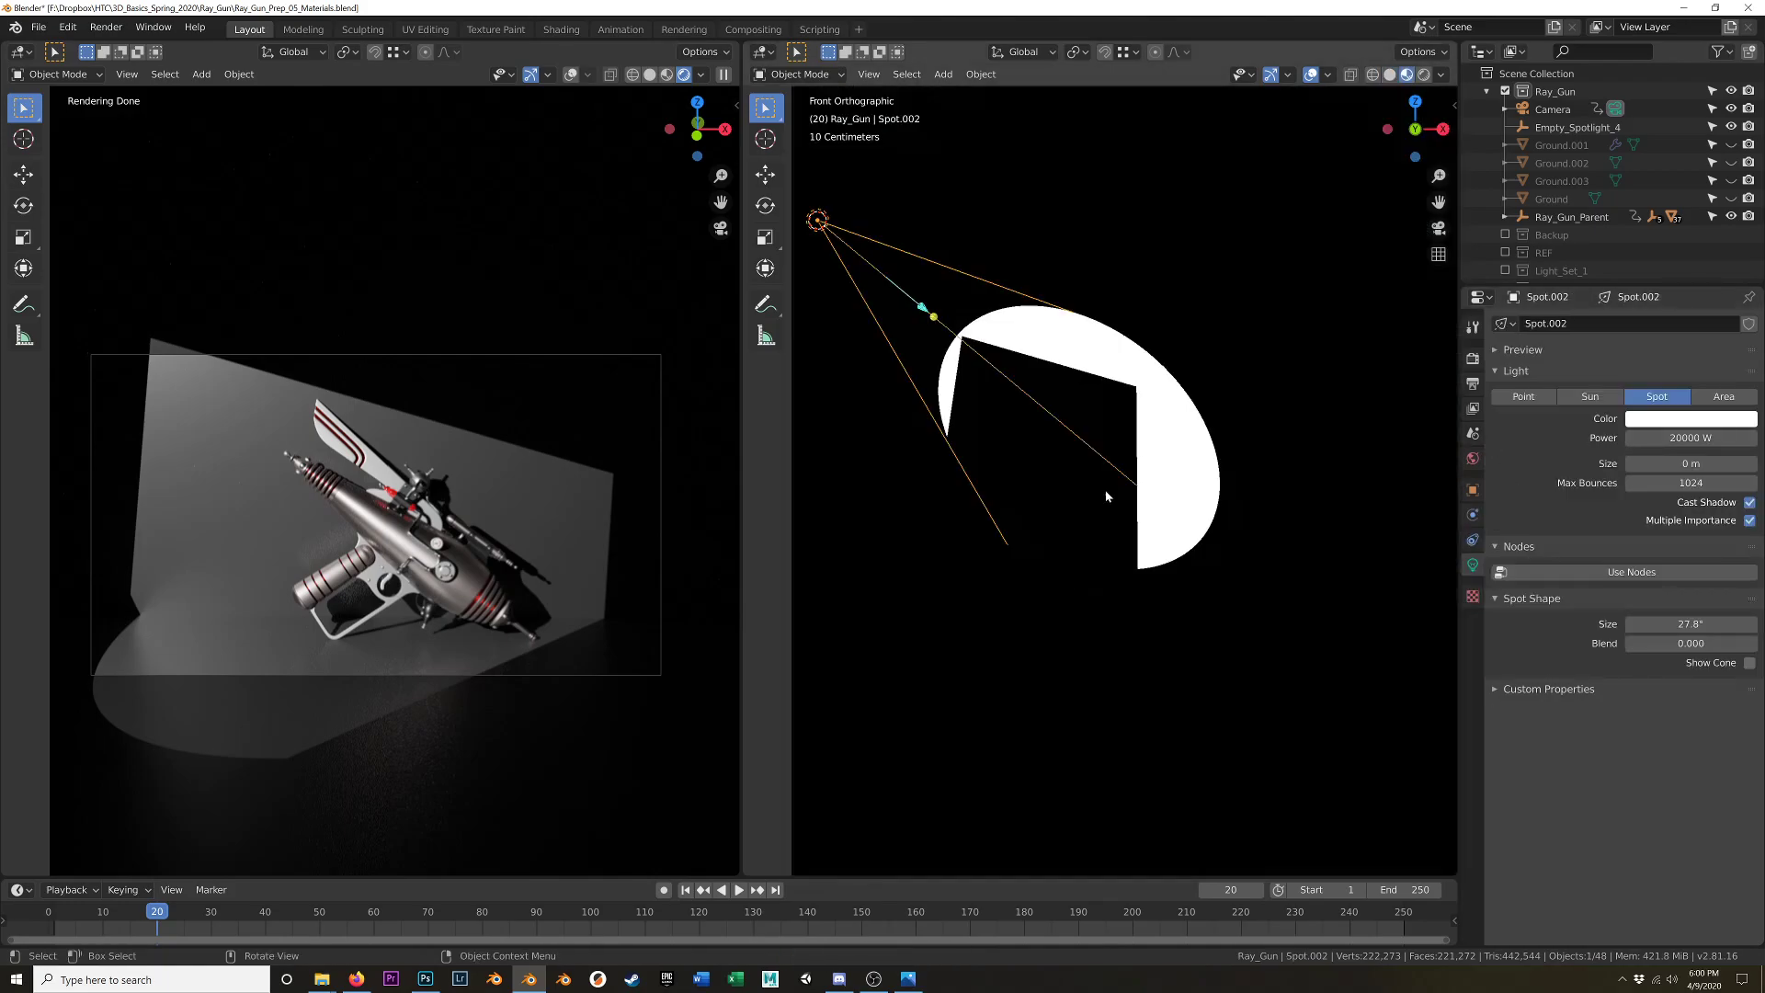
left_click(1691, 624)
type("35")
key("Return")
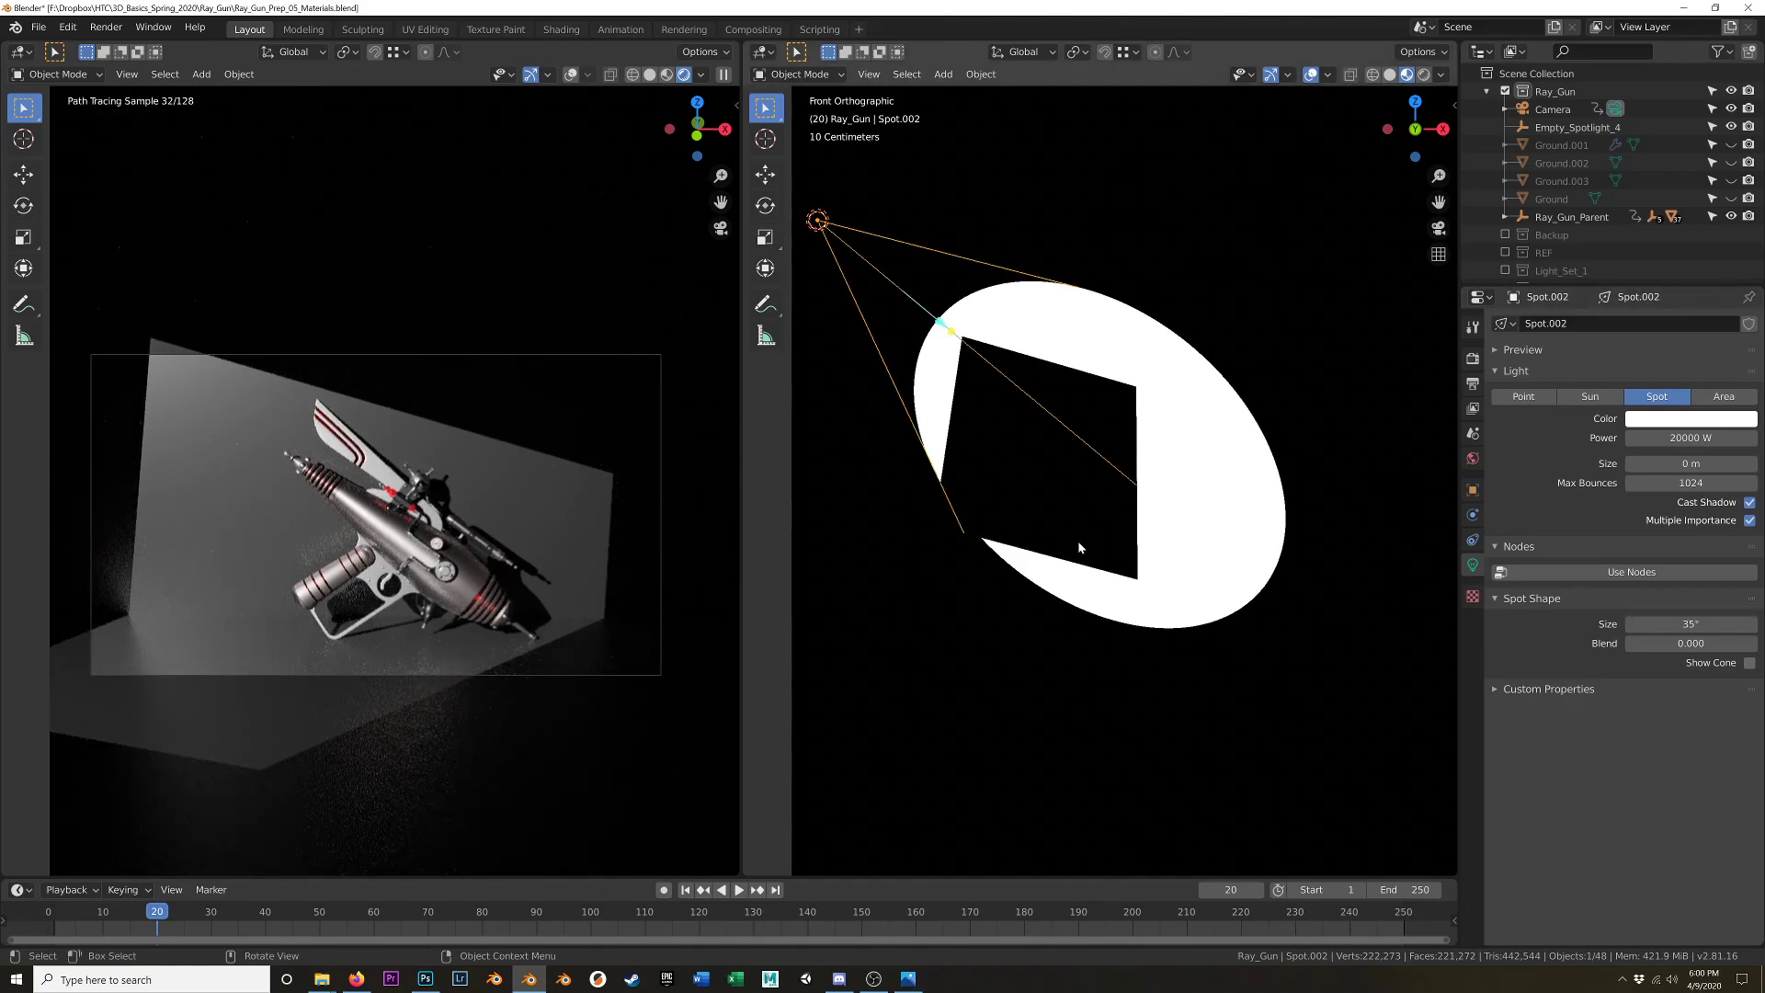
left_click(1709, 624)
type("40")
key("Return")
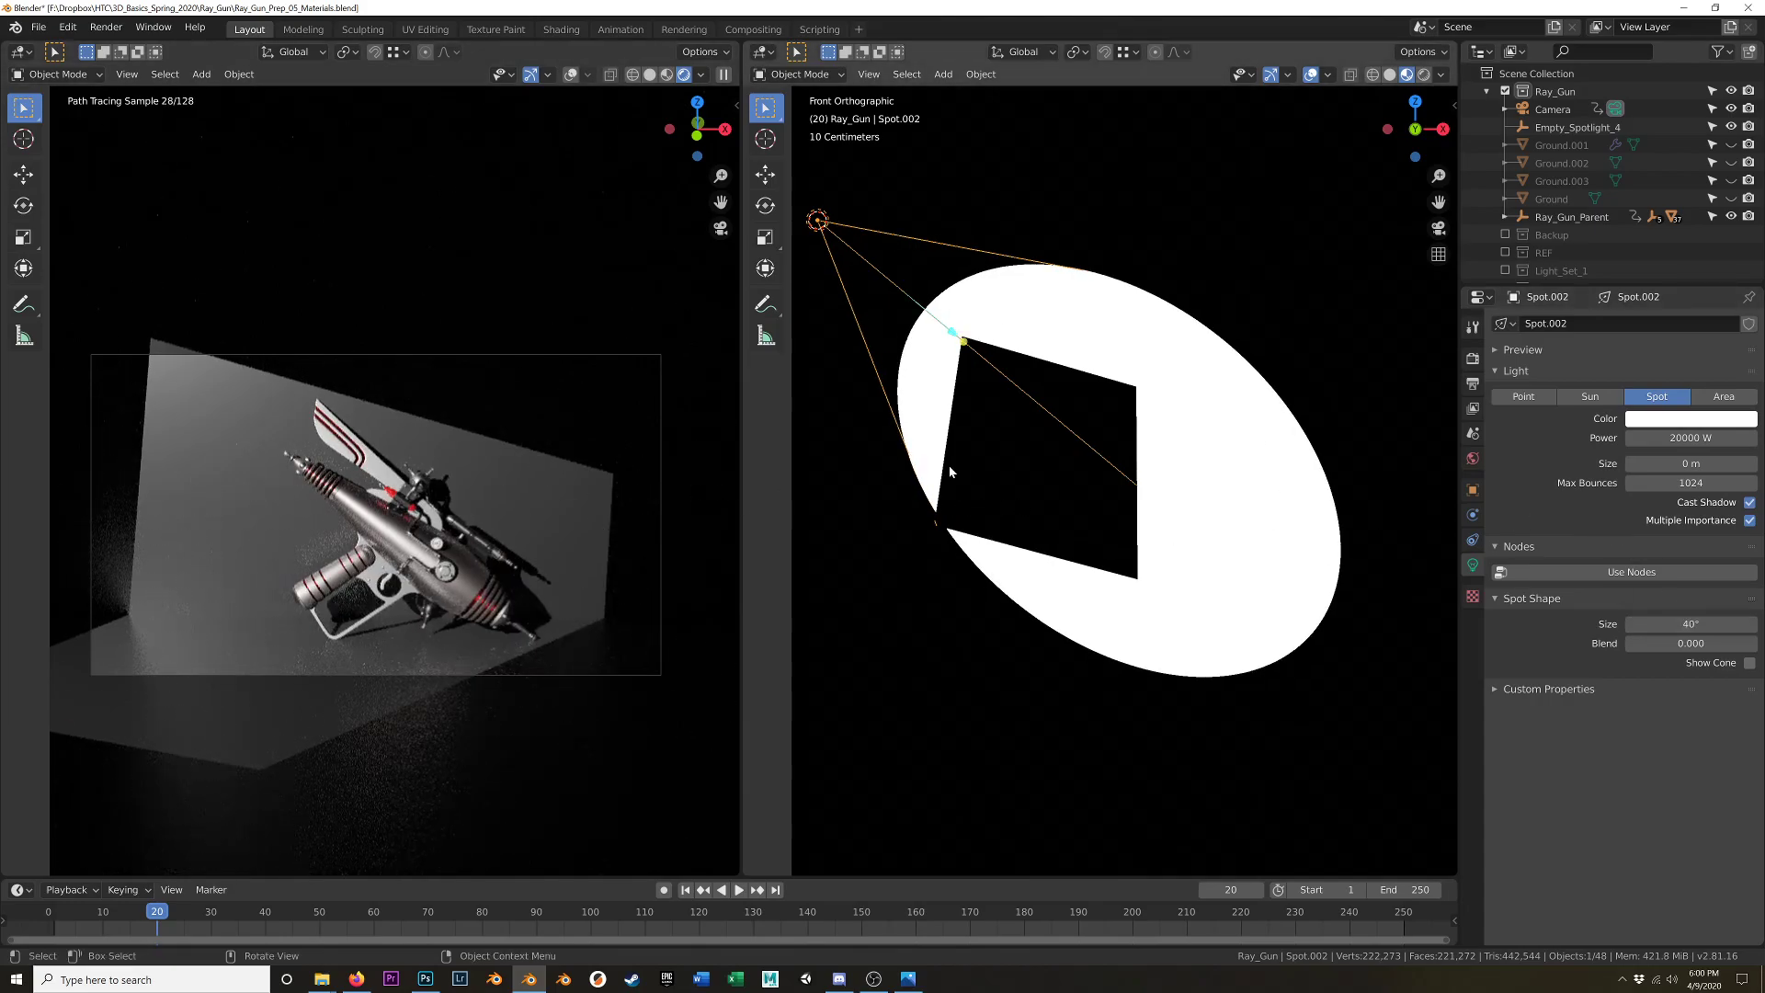
- Move the lower-left corner vertex of the cutout's hole about 0.055 m inward and 0.03 m up, and return to Object Mode
left_click(944, 427)
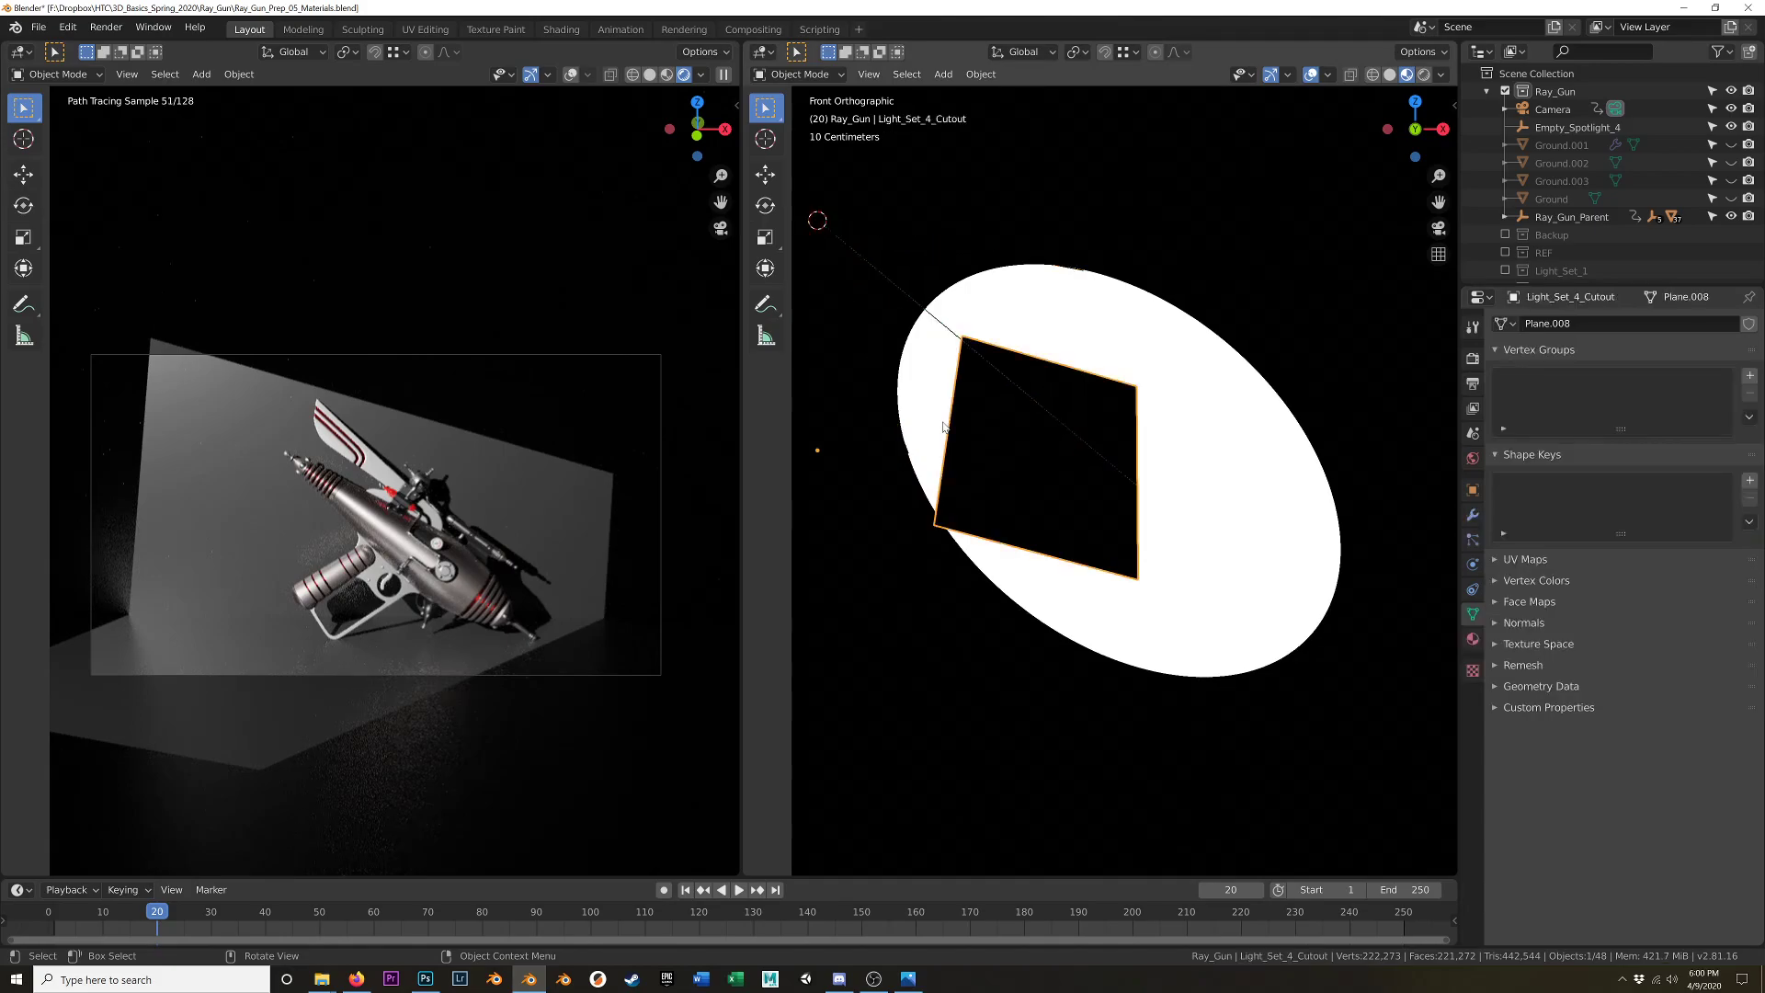
key("Tab")
left_click(956, 533)
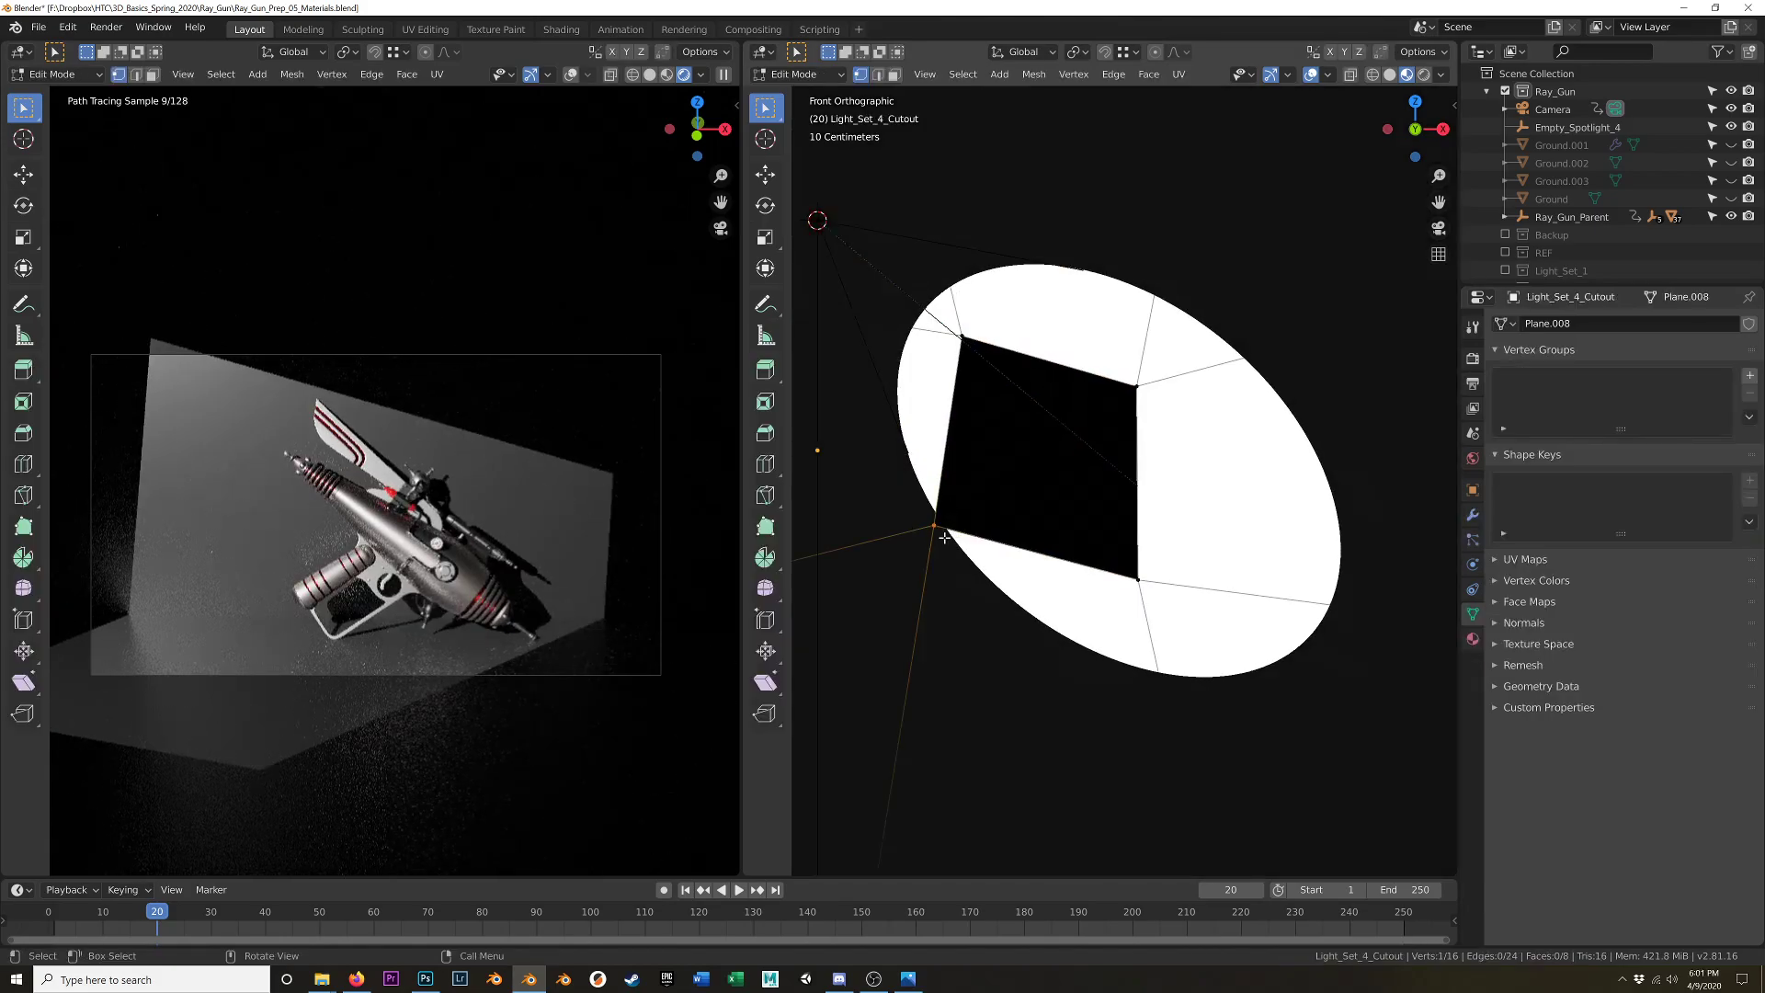
key("g")
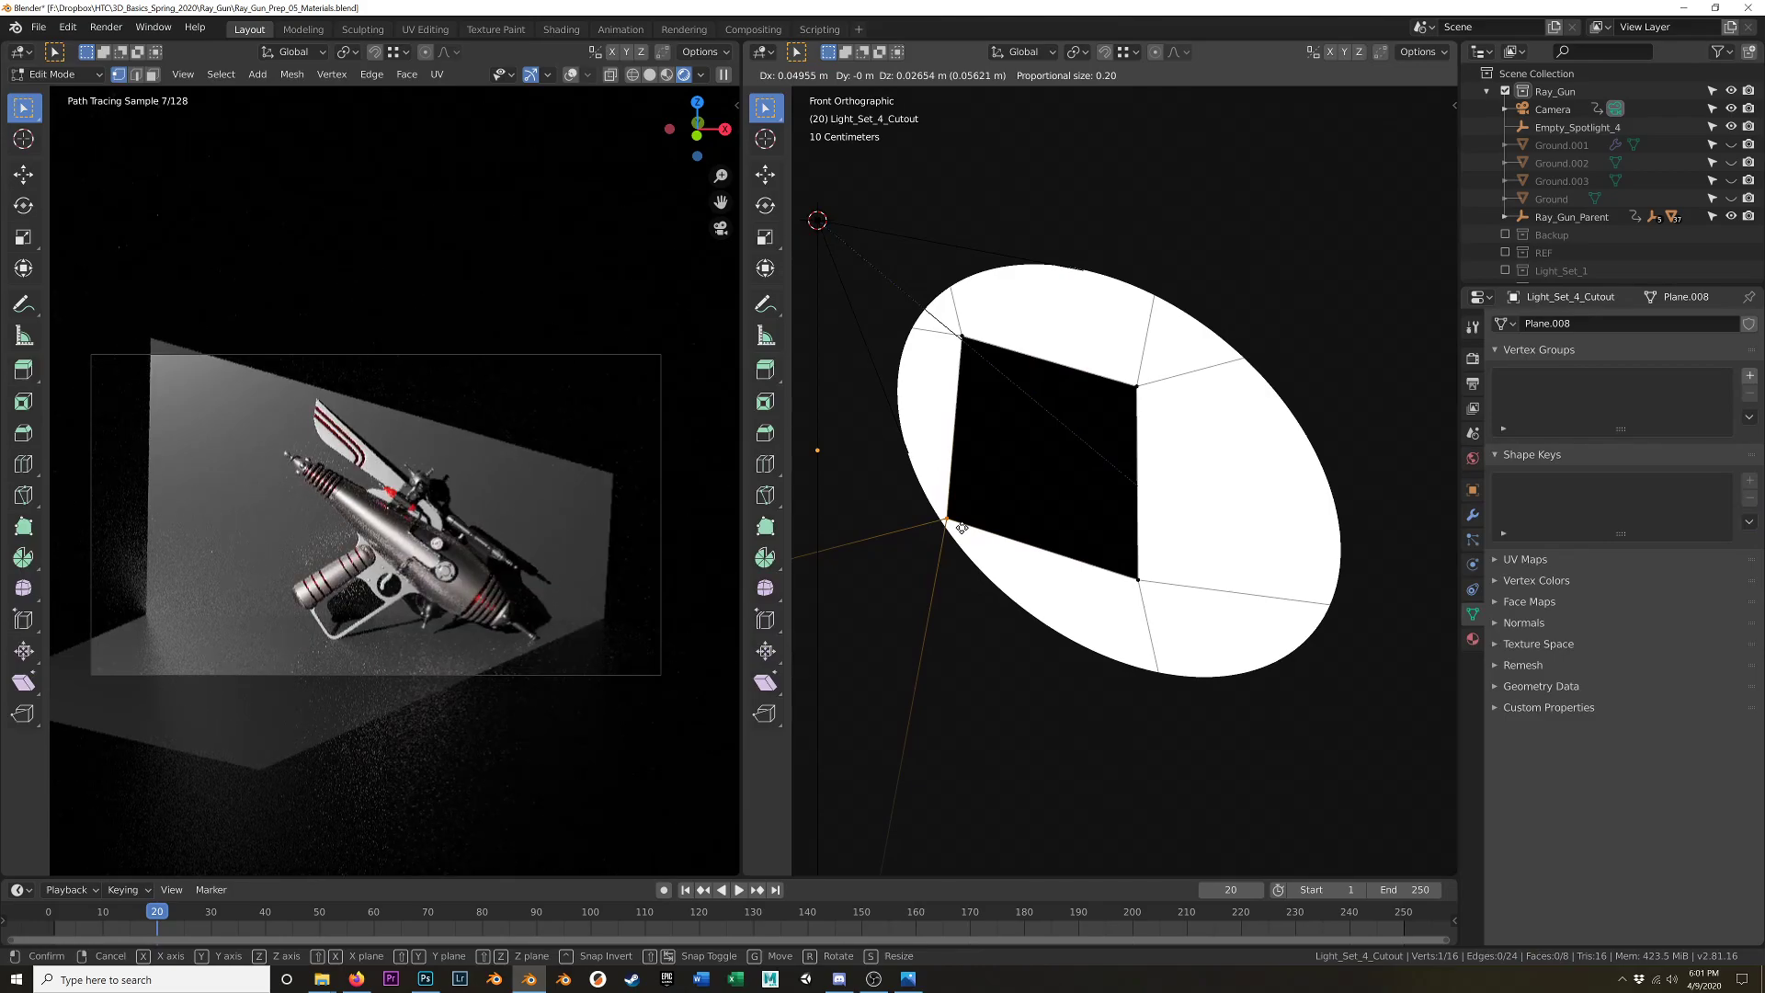
left_click(962, 527)
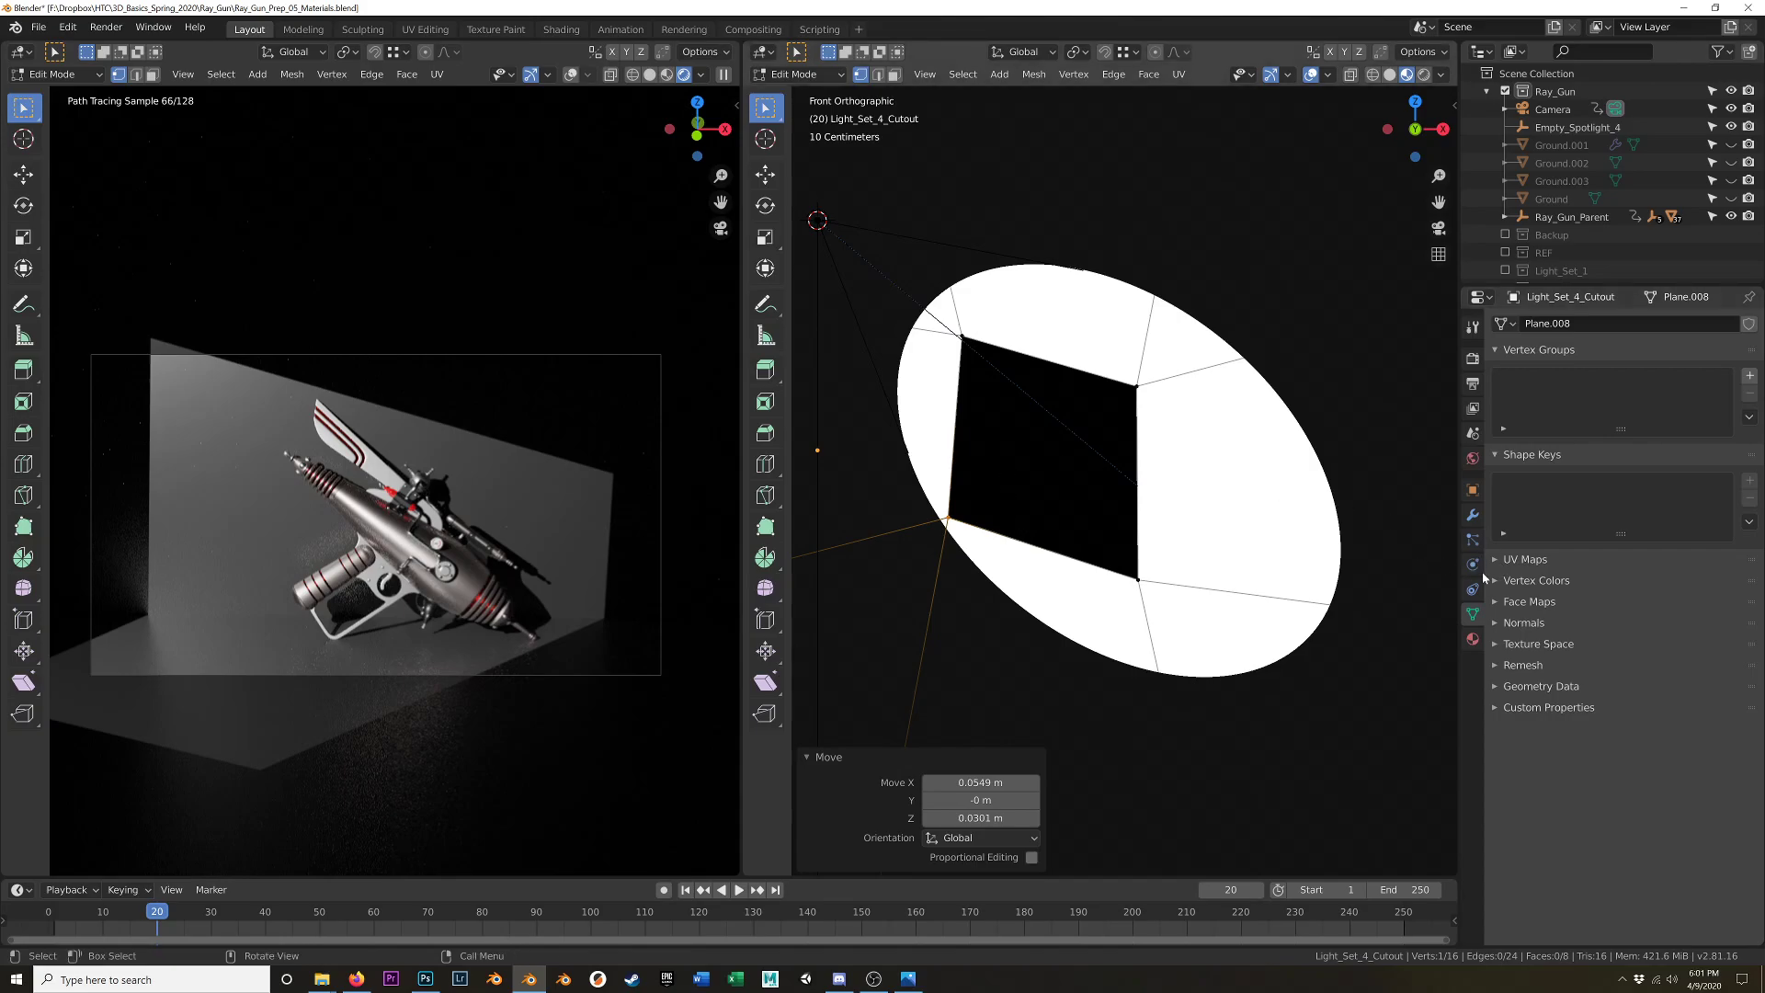
left_click(1475, 517)
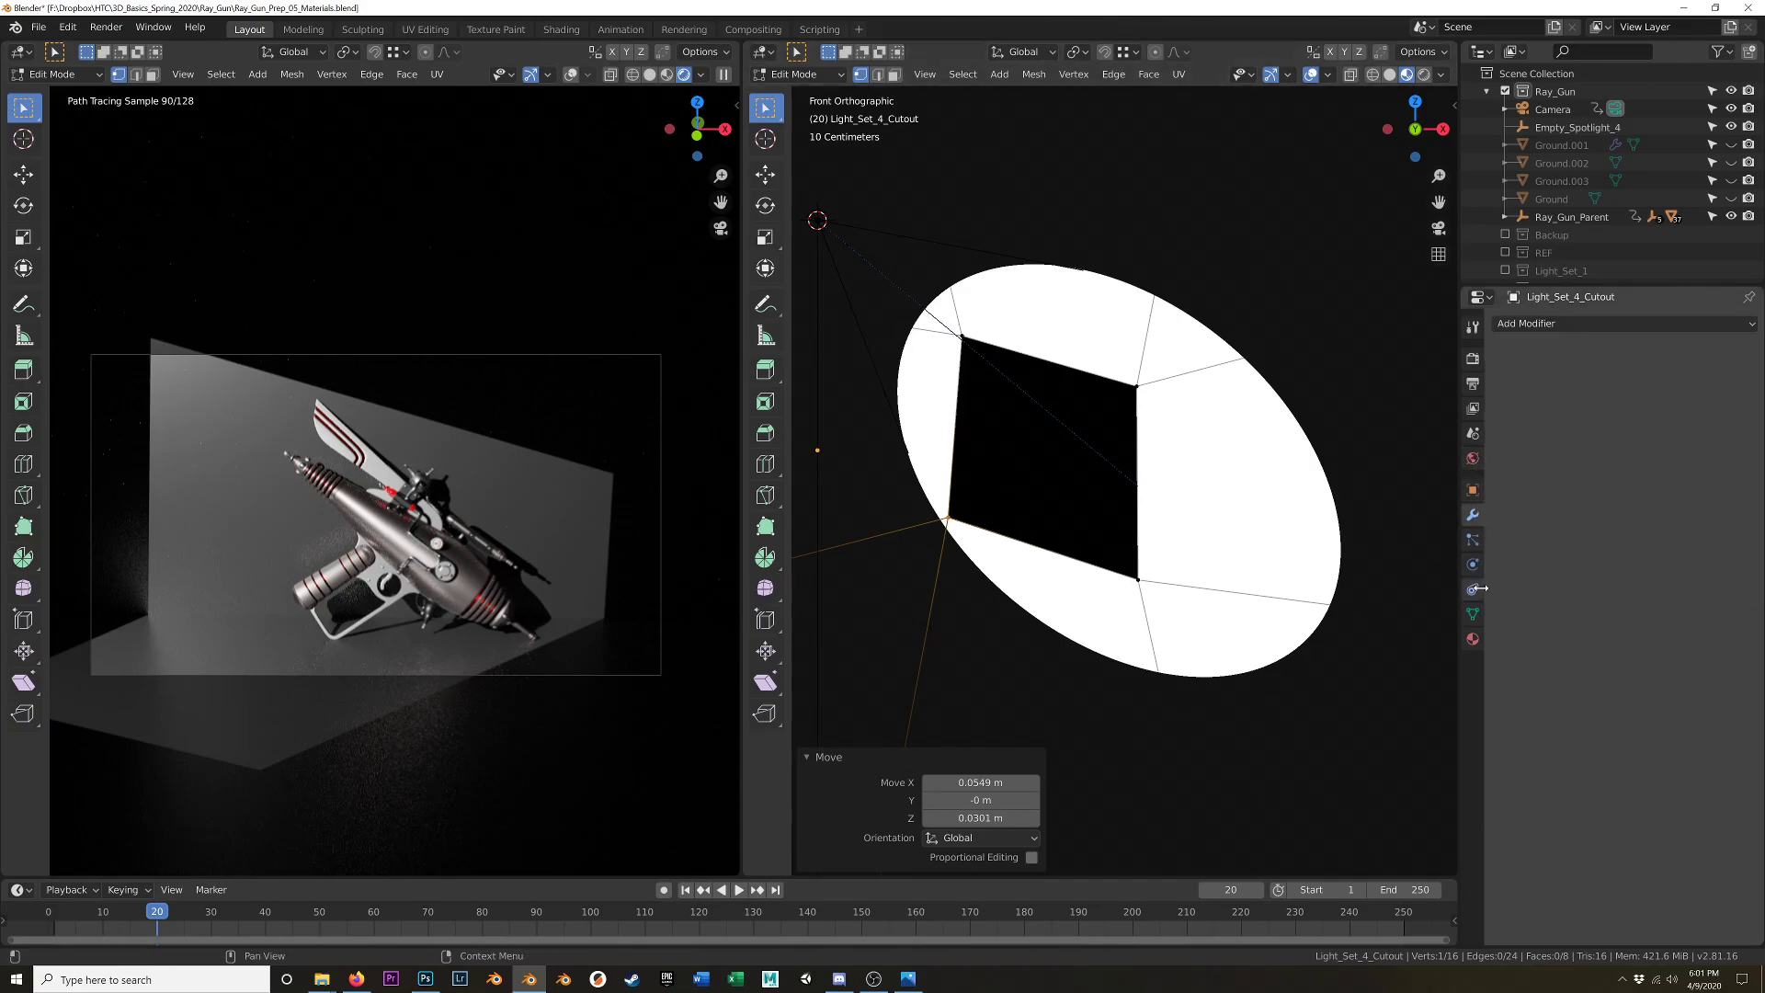
key("Tab")
- Set the spotlight's spot size to 60°
left_click(862, 229)
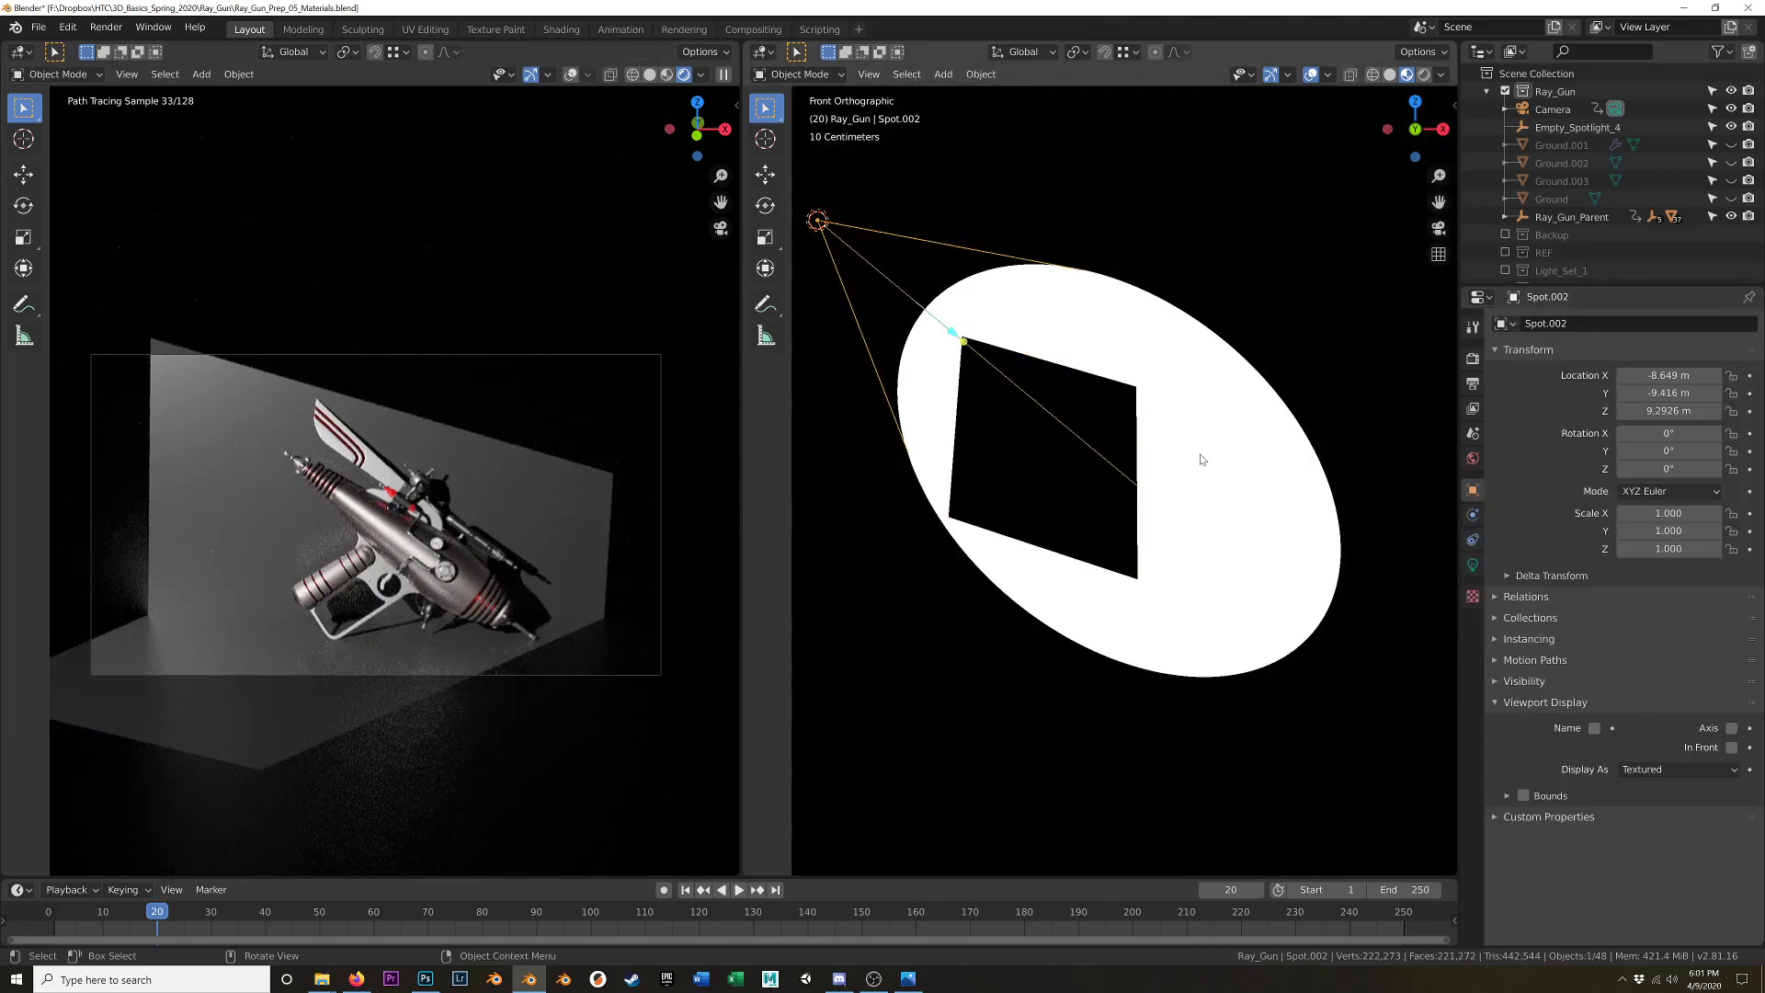
left_click(1473, 565)
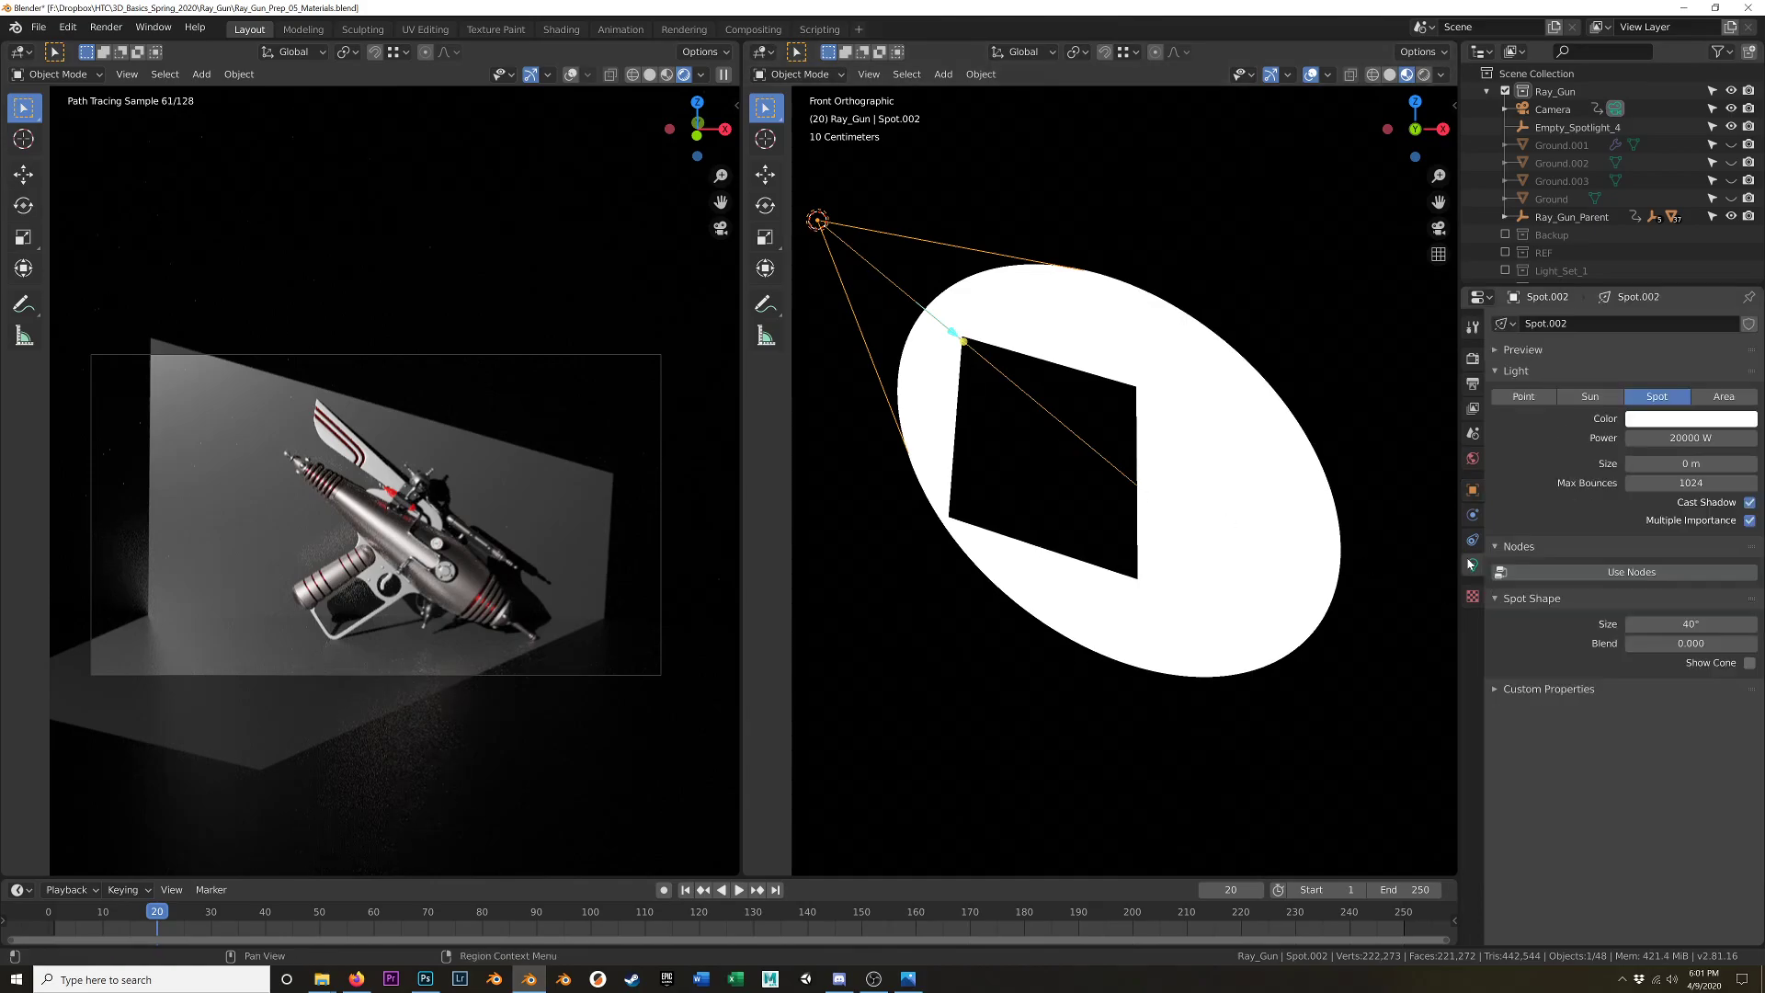
left_click(1690, 624)
type("40d60")
key("Return")
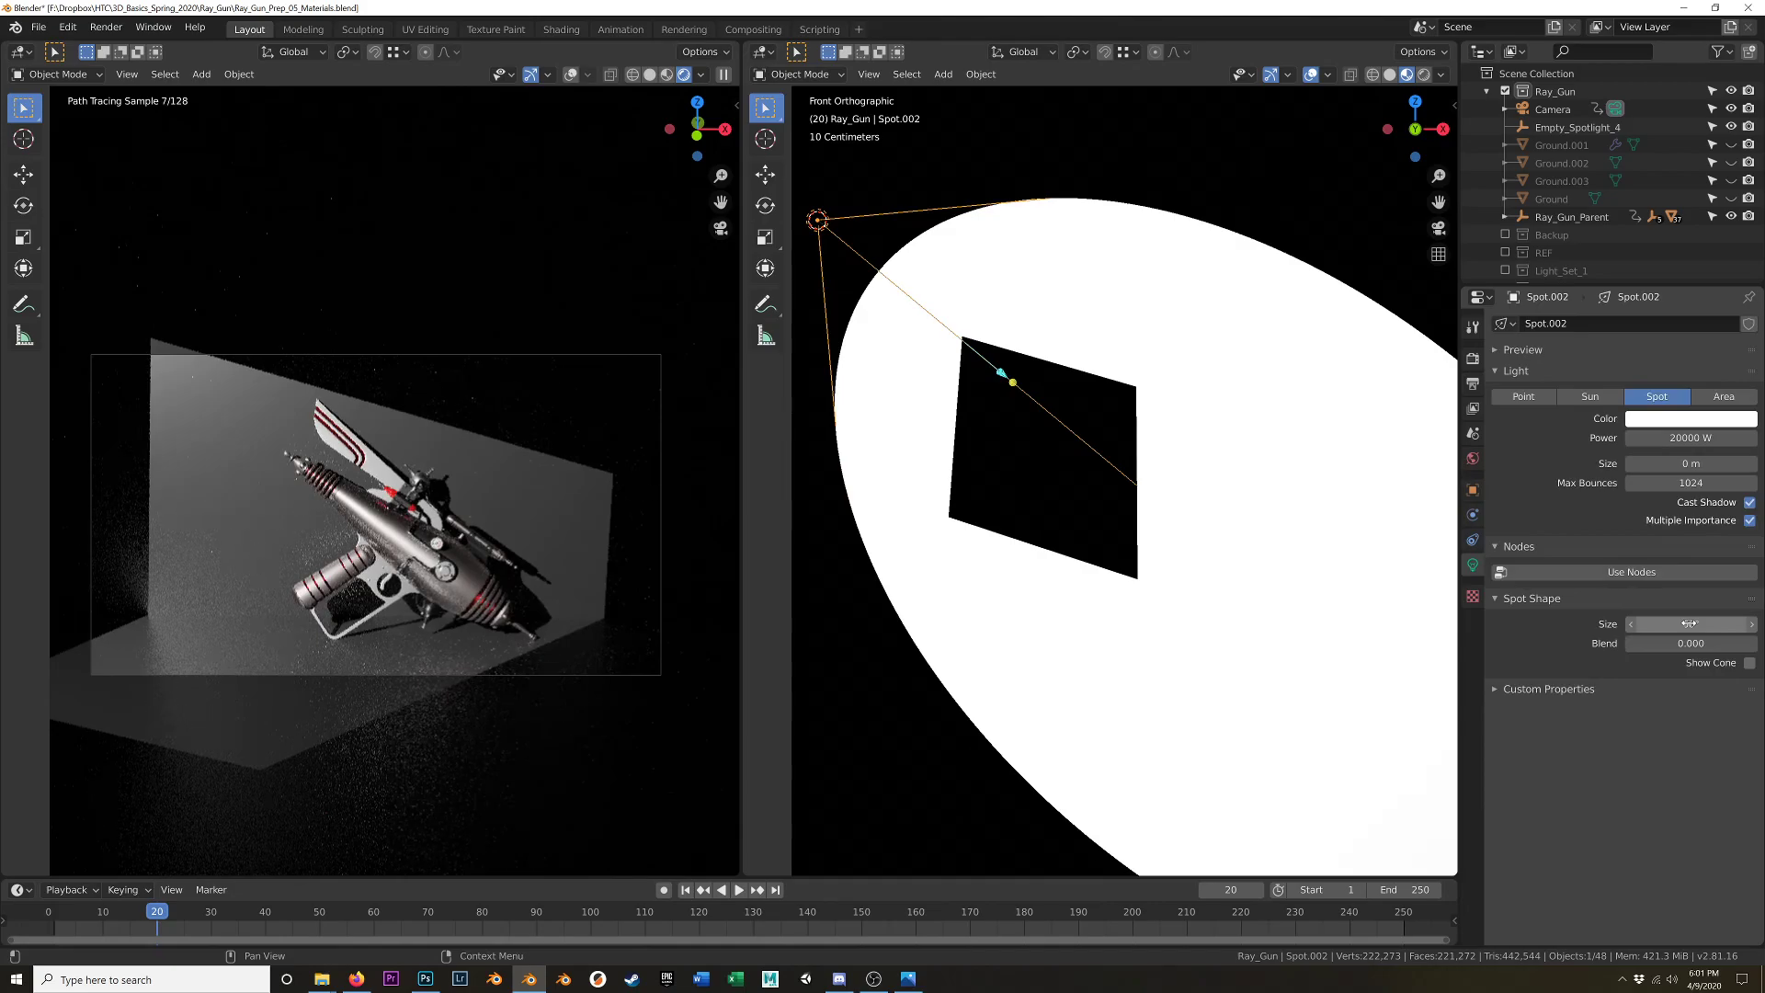
scroll(1092, 513, "down", 10)
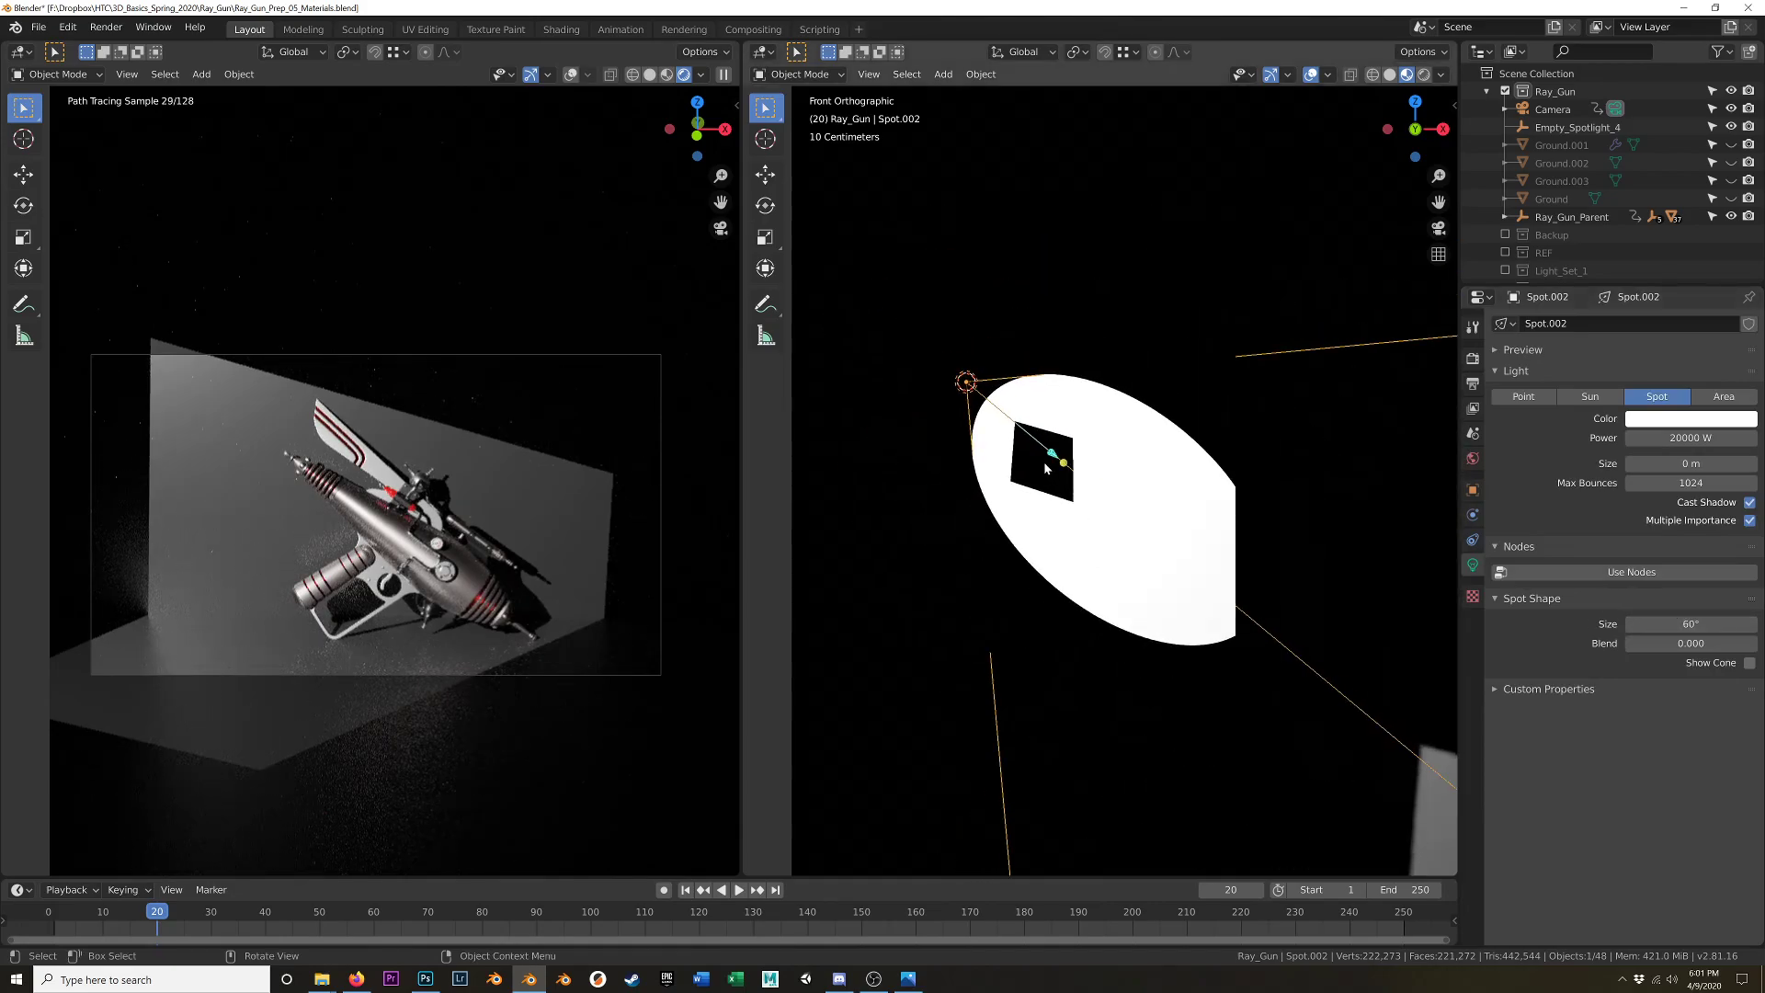
middle_click_drag(1259, 502, 1206, 499, "shift")
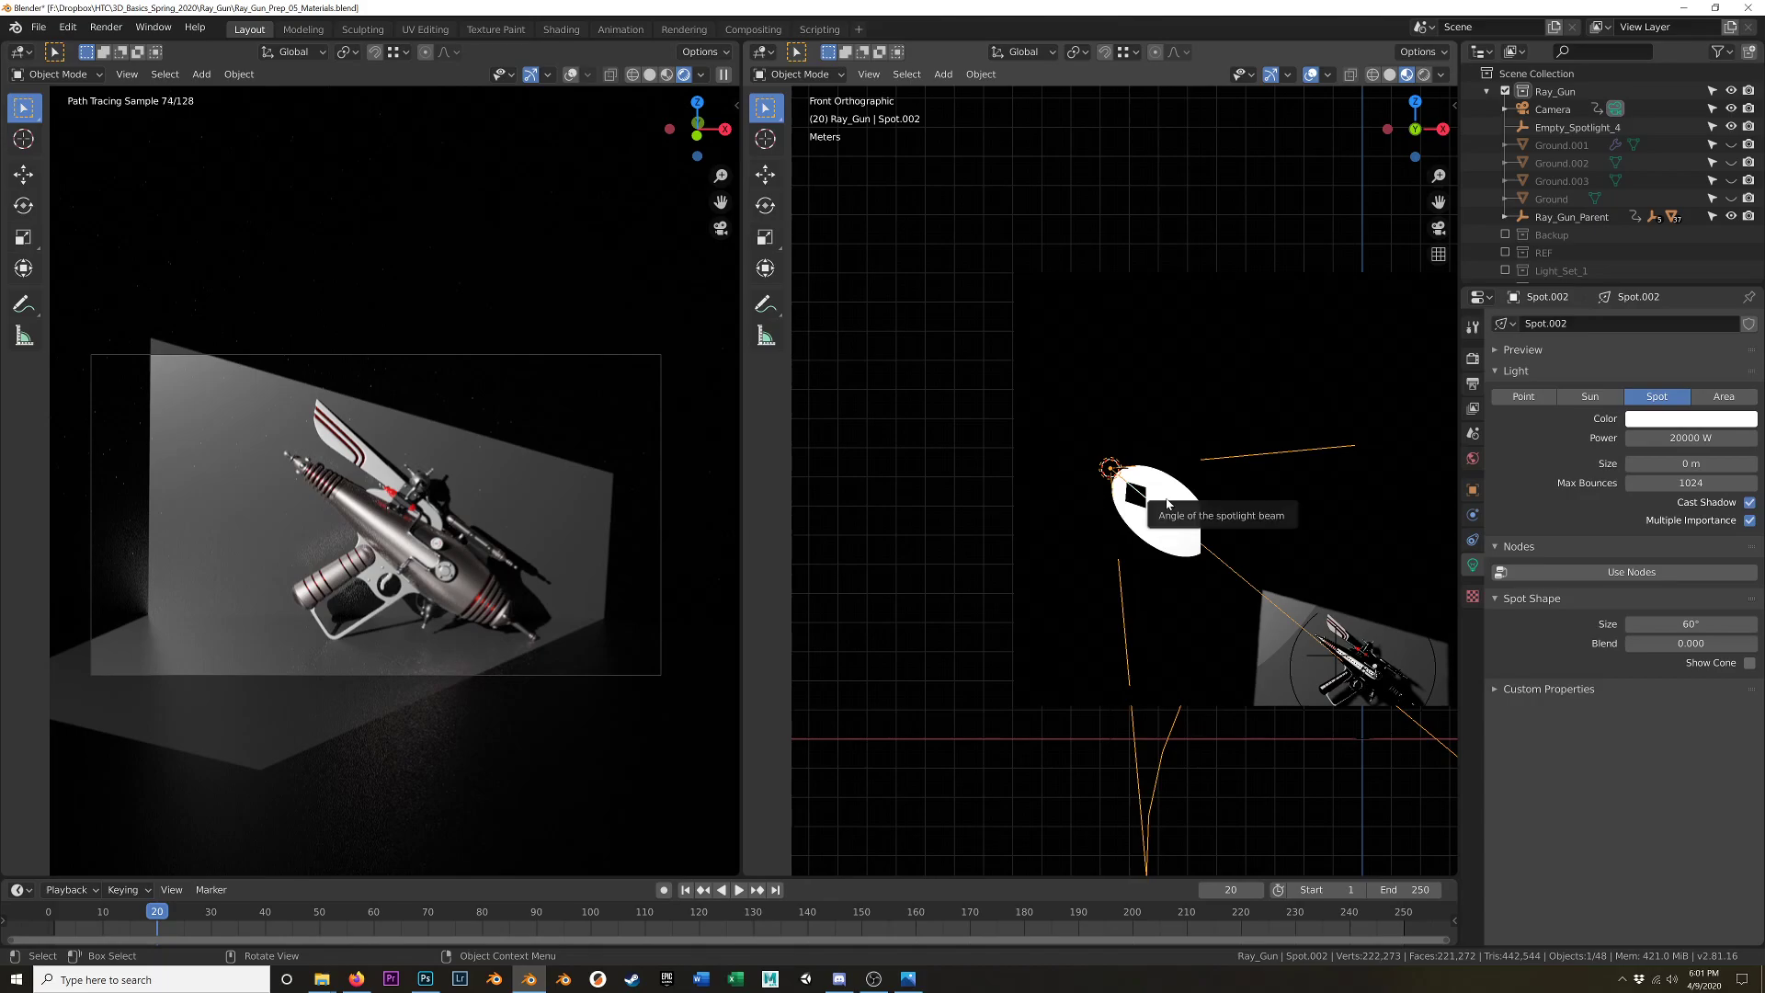
key("g")
key("x")
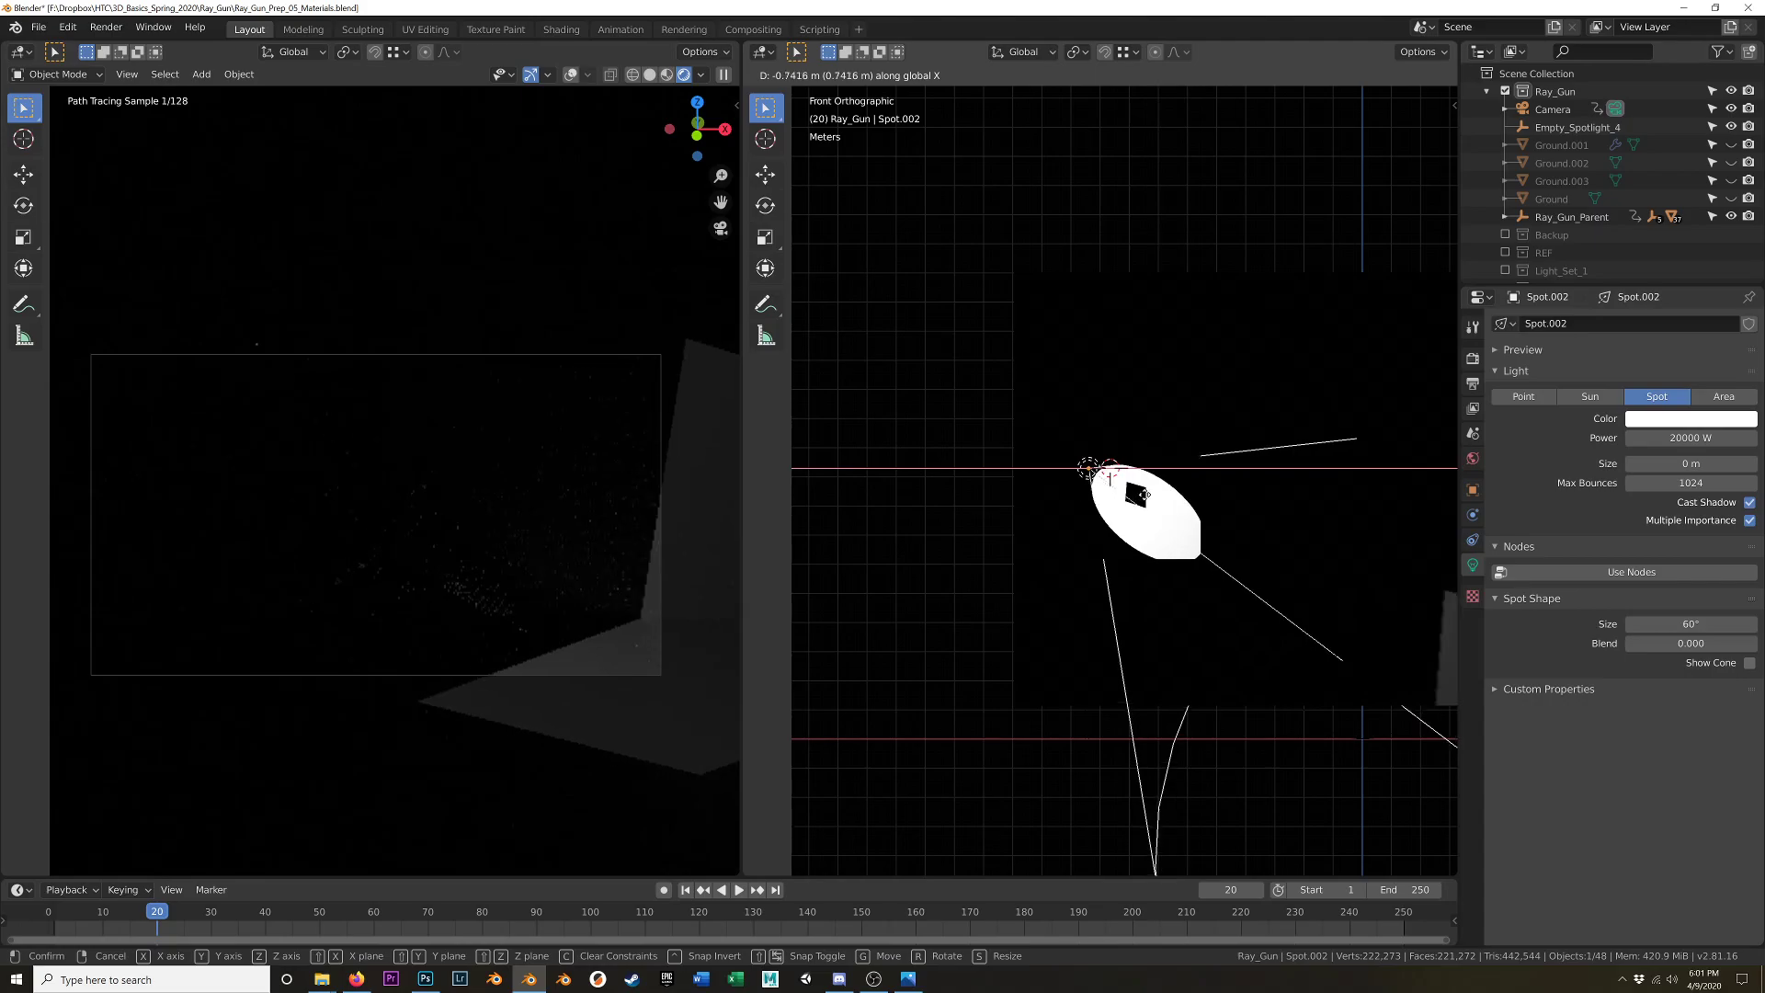
left_click(1169, 500)
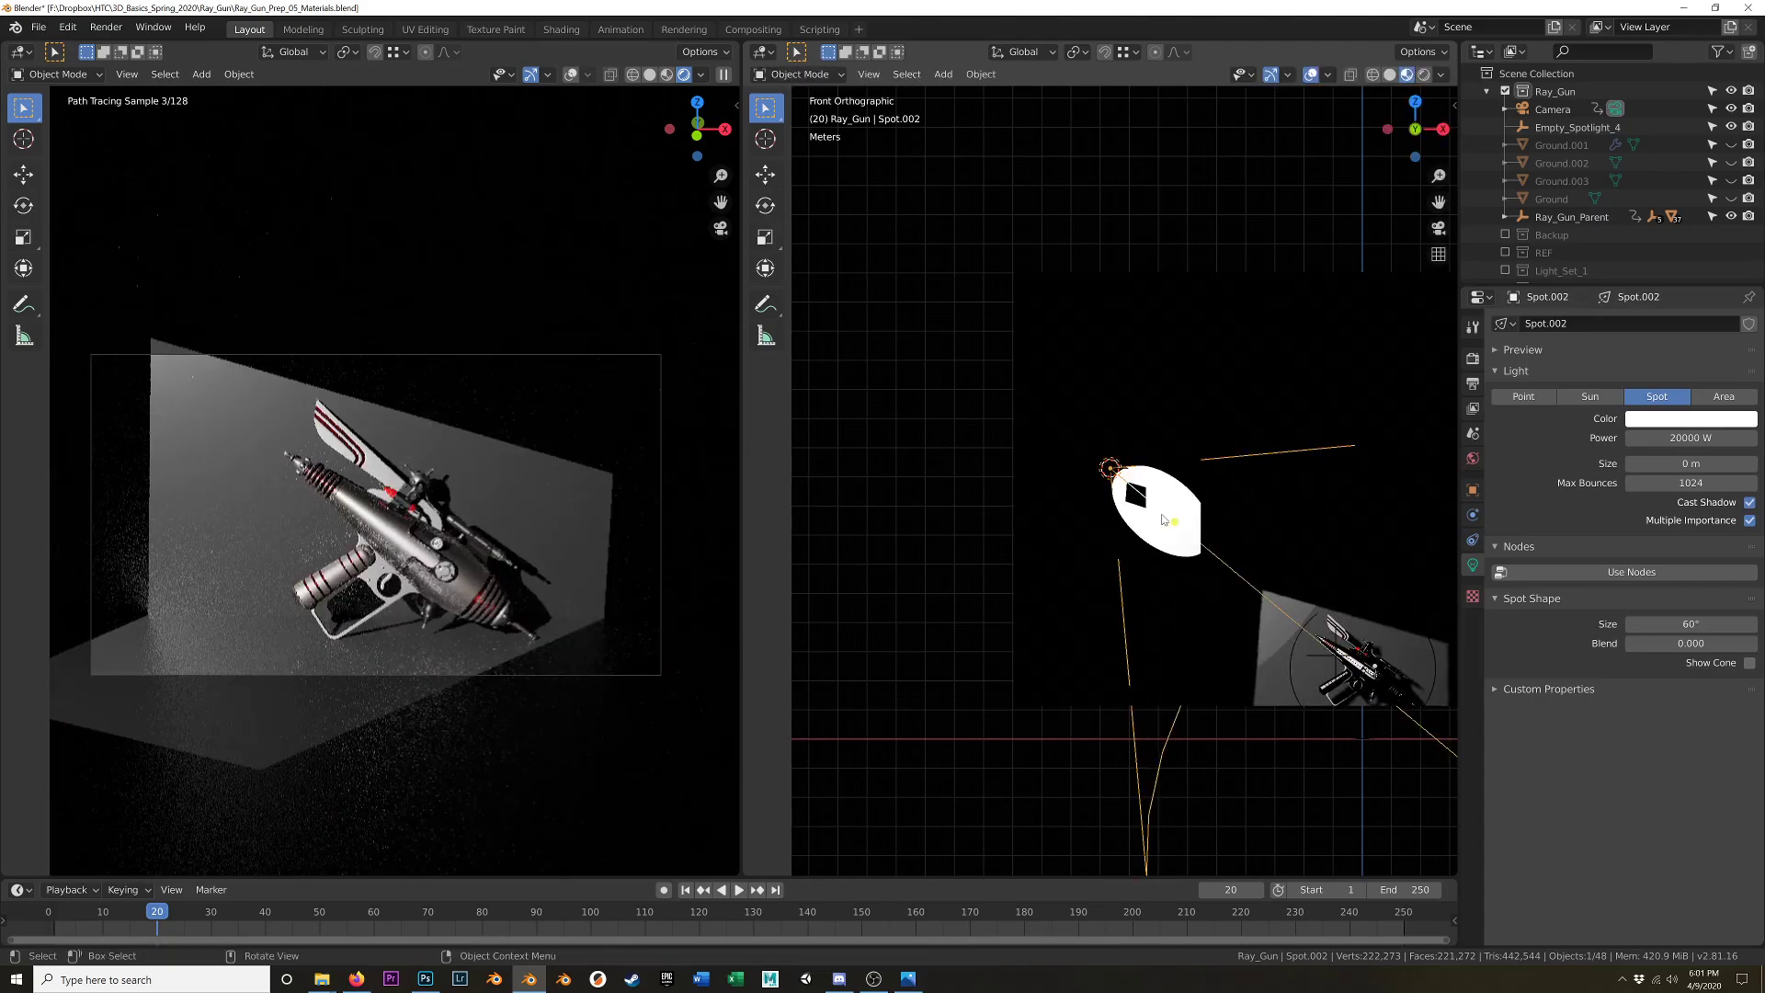
- Adjust the spotlight's height by raising it about 0.36 m and lowering it about 0.38 m along global Z
key("g")
key("z")
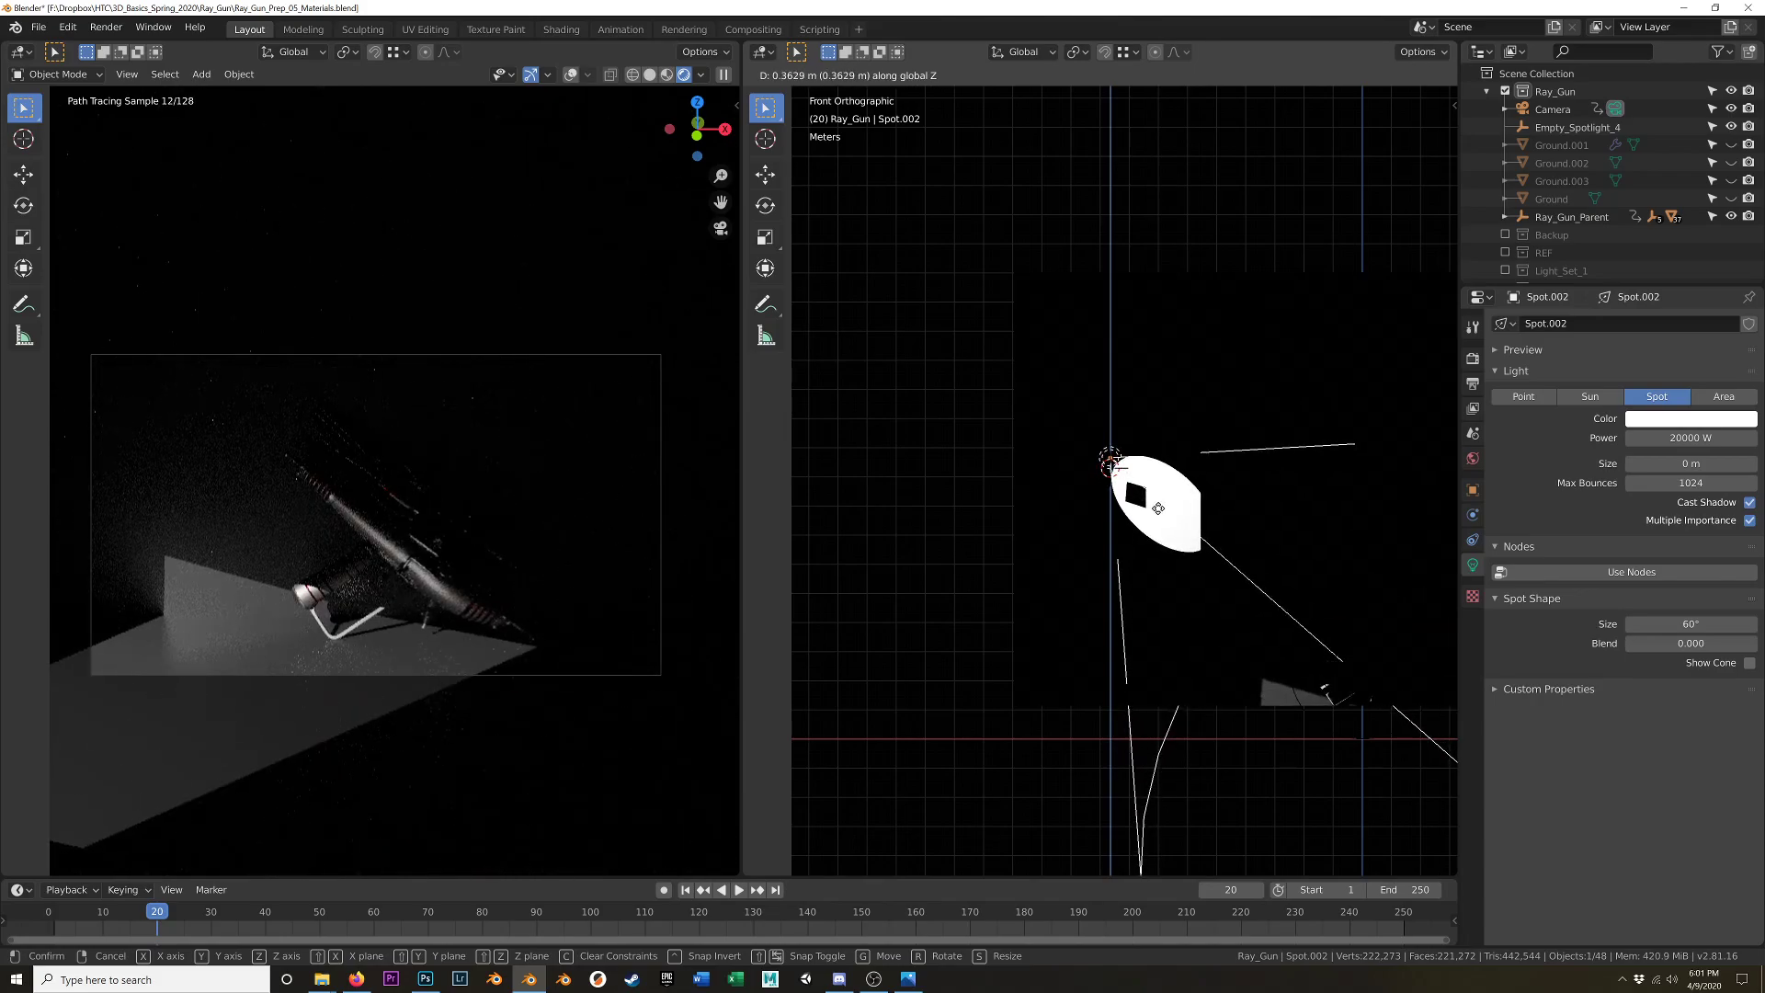
left_click(1158, 508)
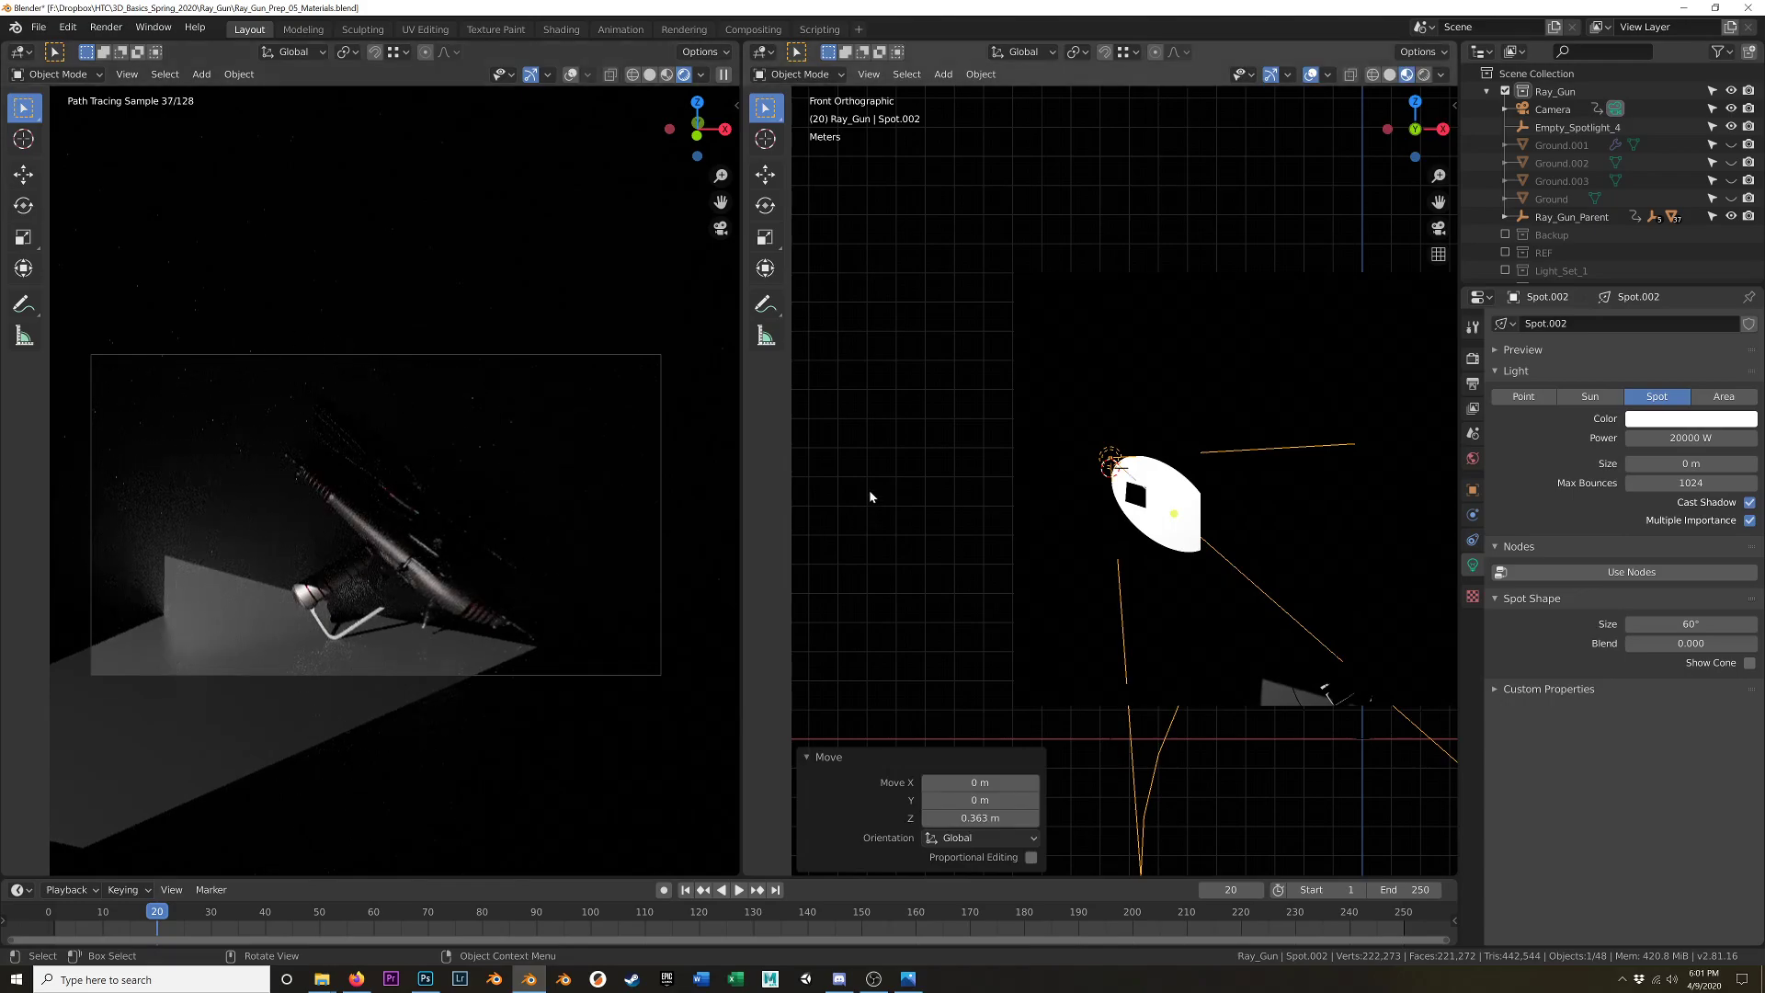
key("g")
key("z")
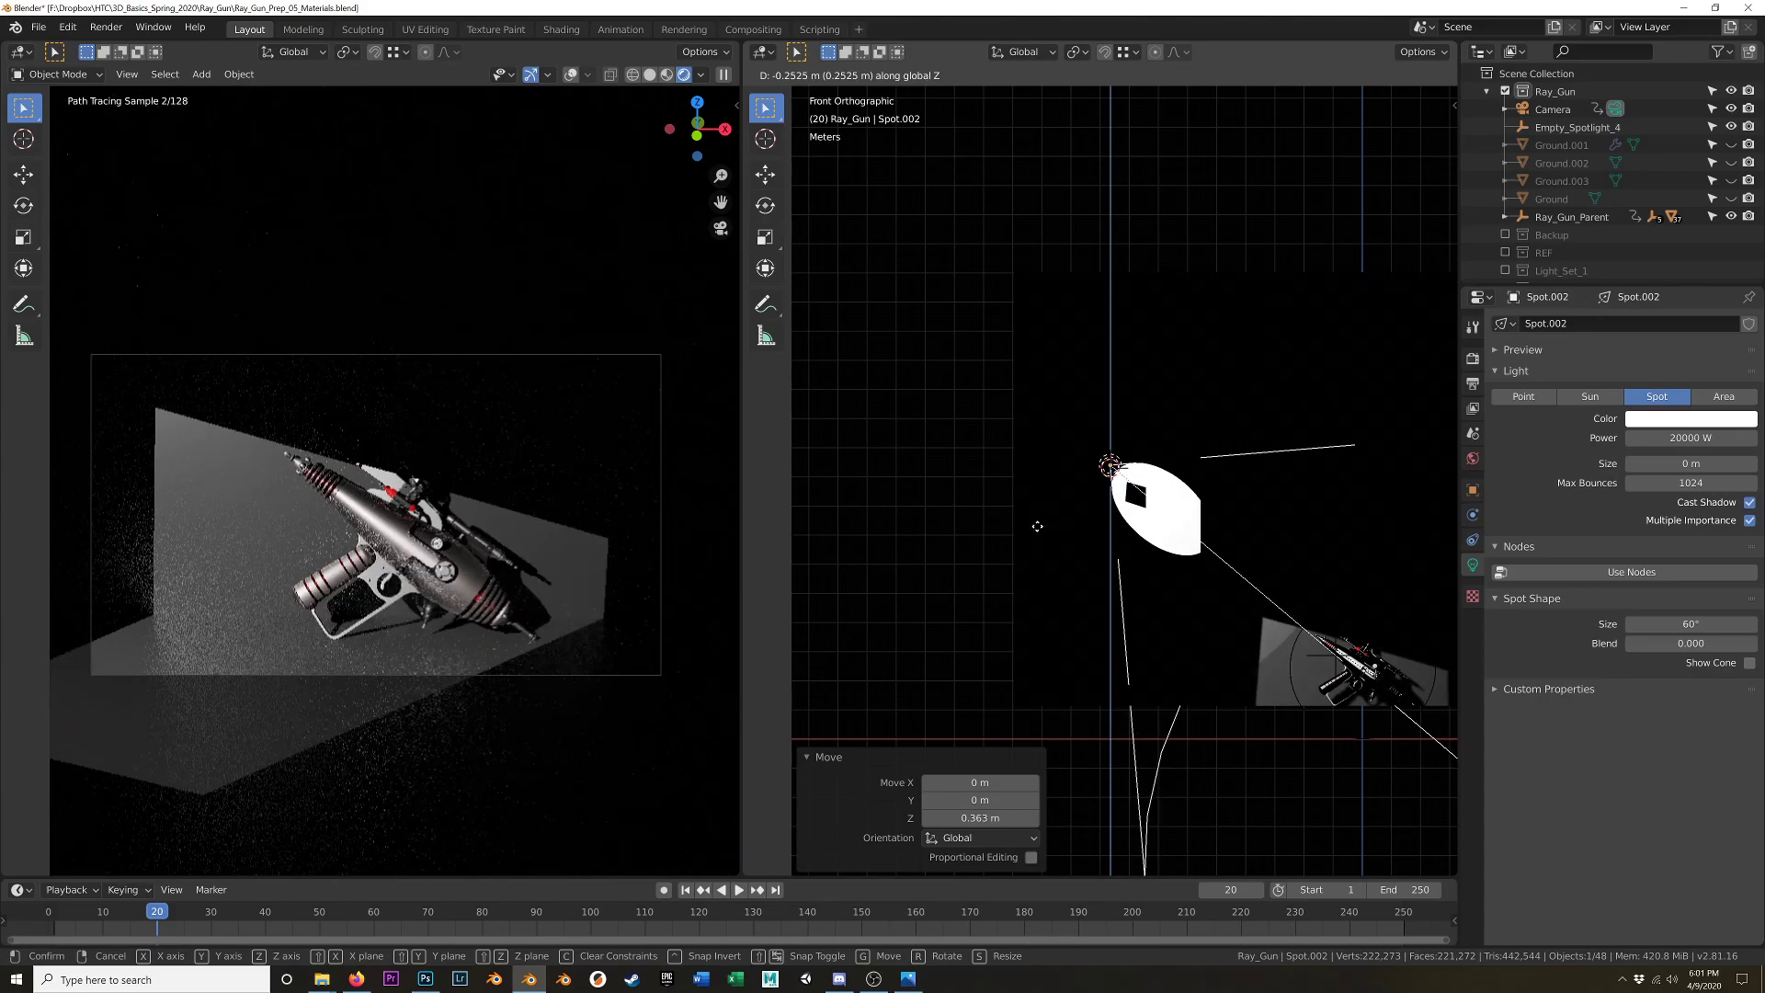
left_click(1035, 530)
- Shift the spotlight about -0.13 m along global X and raise it about 0.06 m along Z
key("g")
key("x")
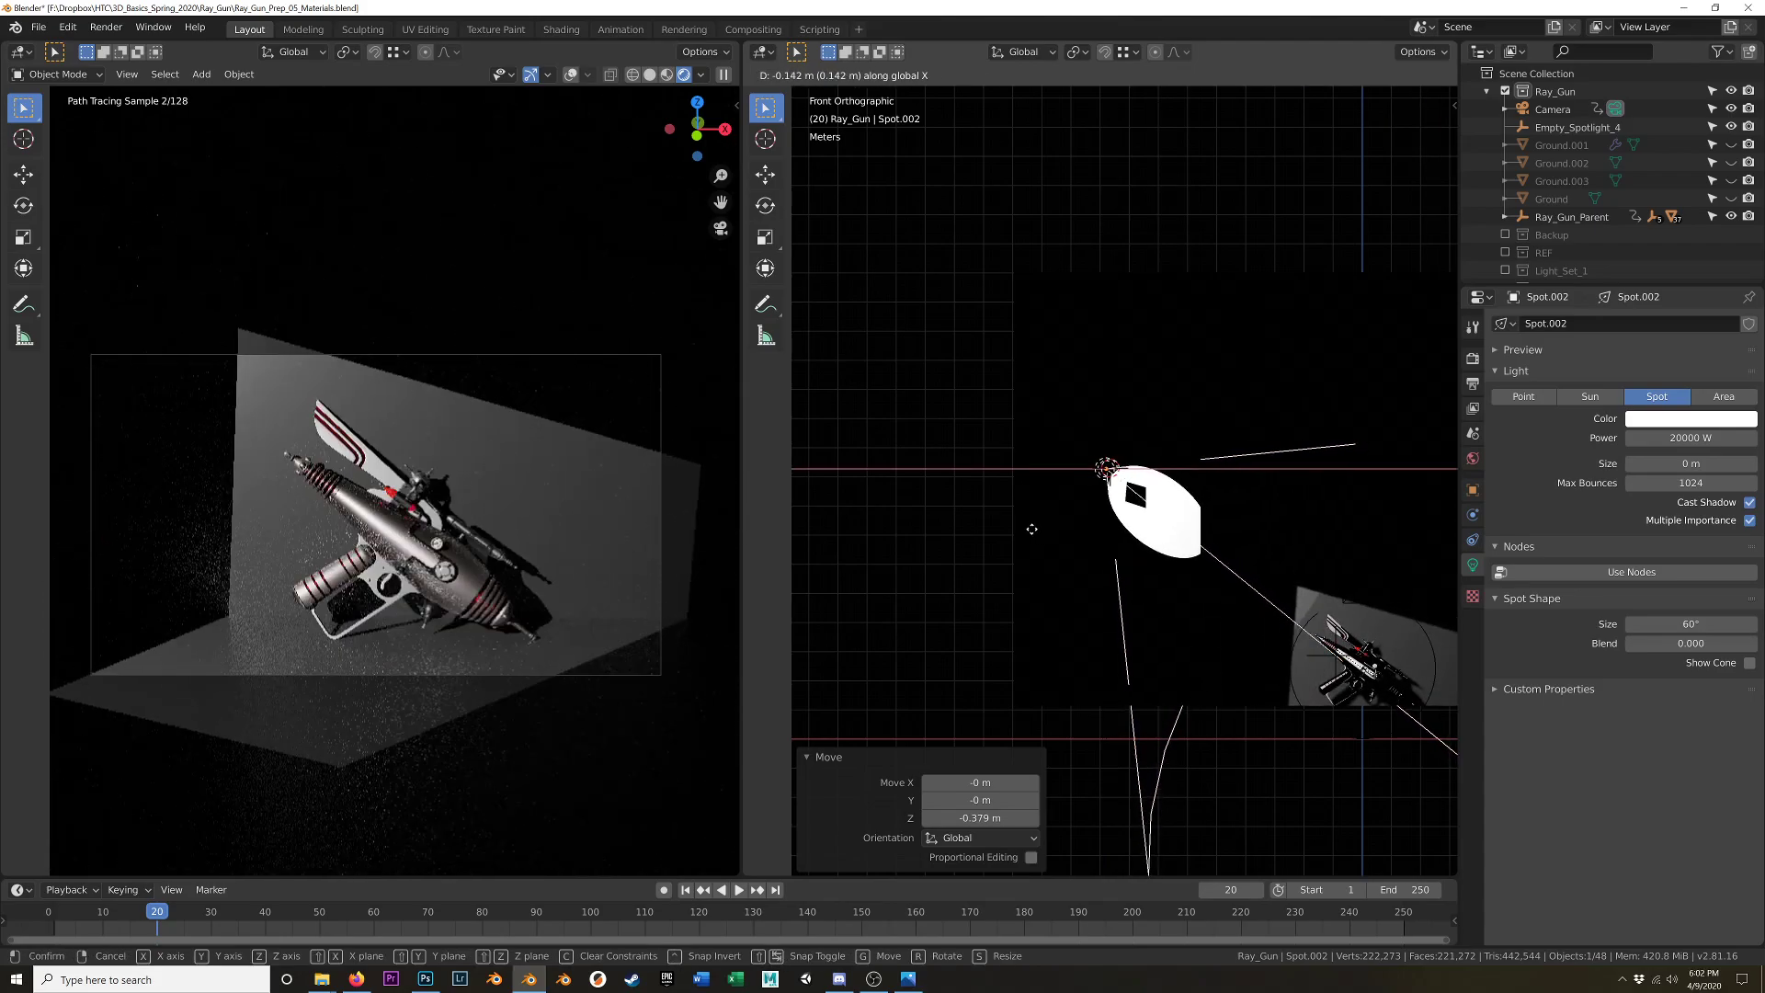
left_click(1031, 528)
key("g")
key("z")
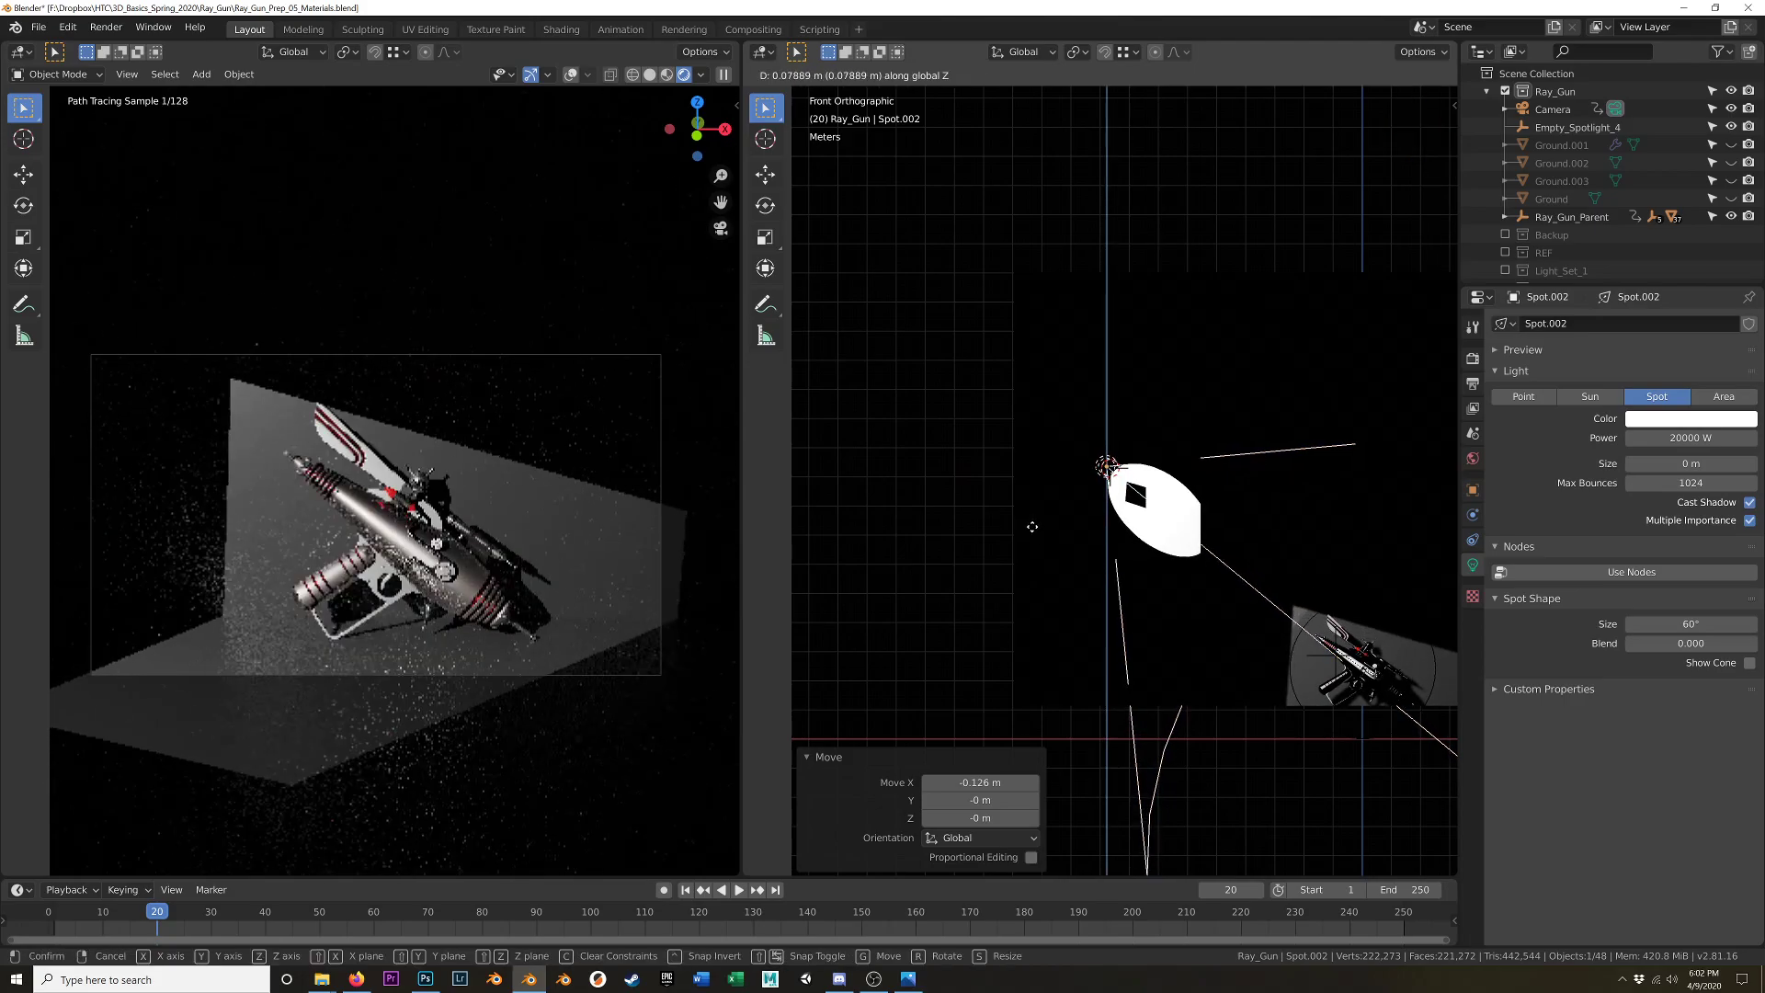
left_click(1016, 563)
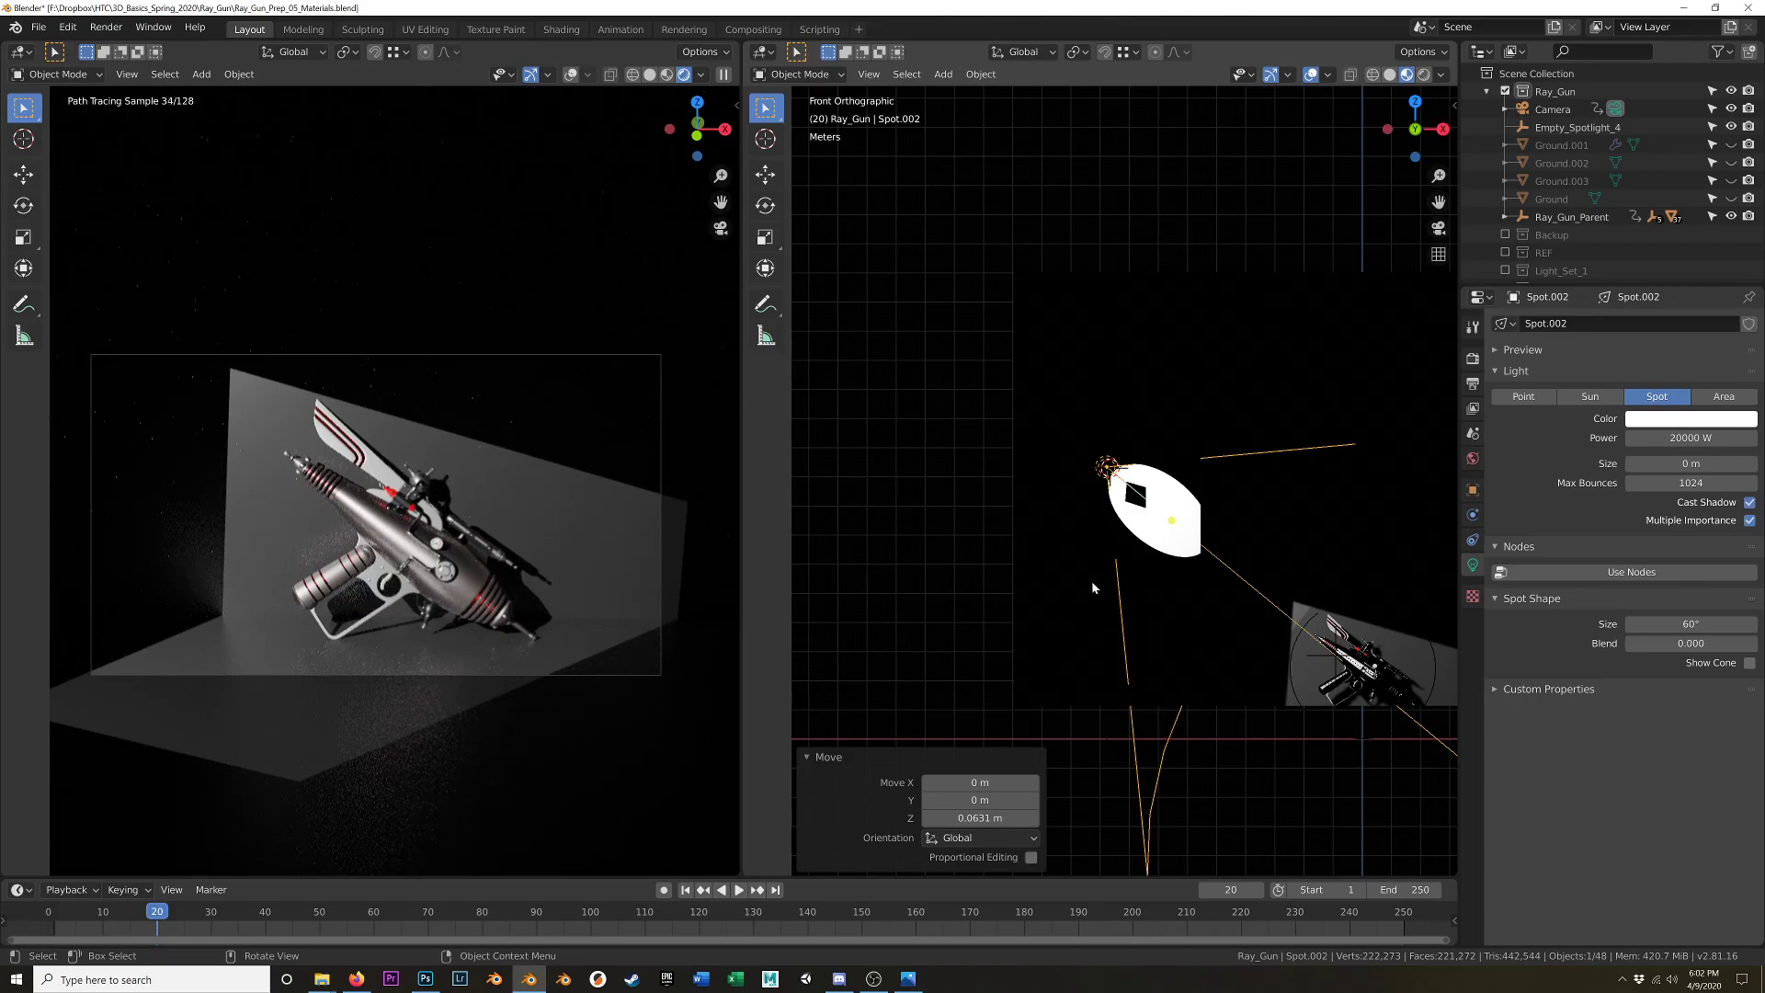
- Move Empty_Spotlight_4 into the Light_Set_4 collection
left_click(1591, 129)
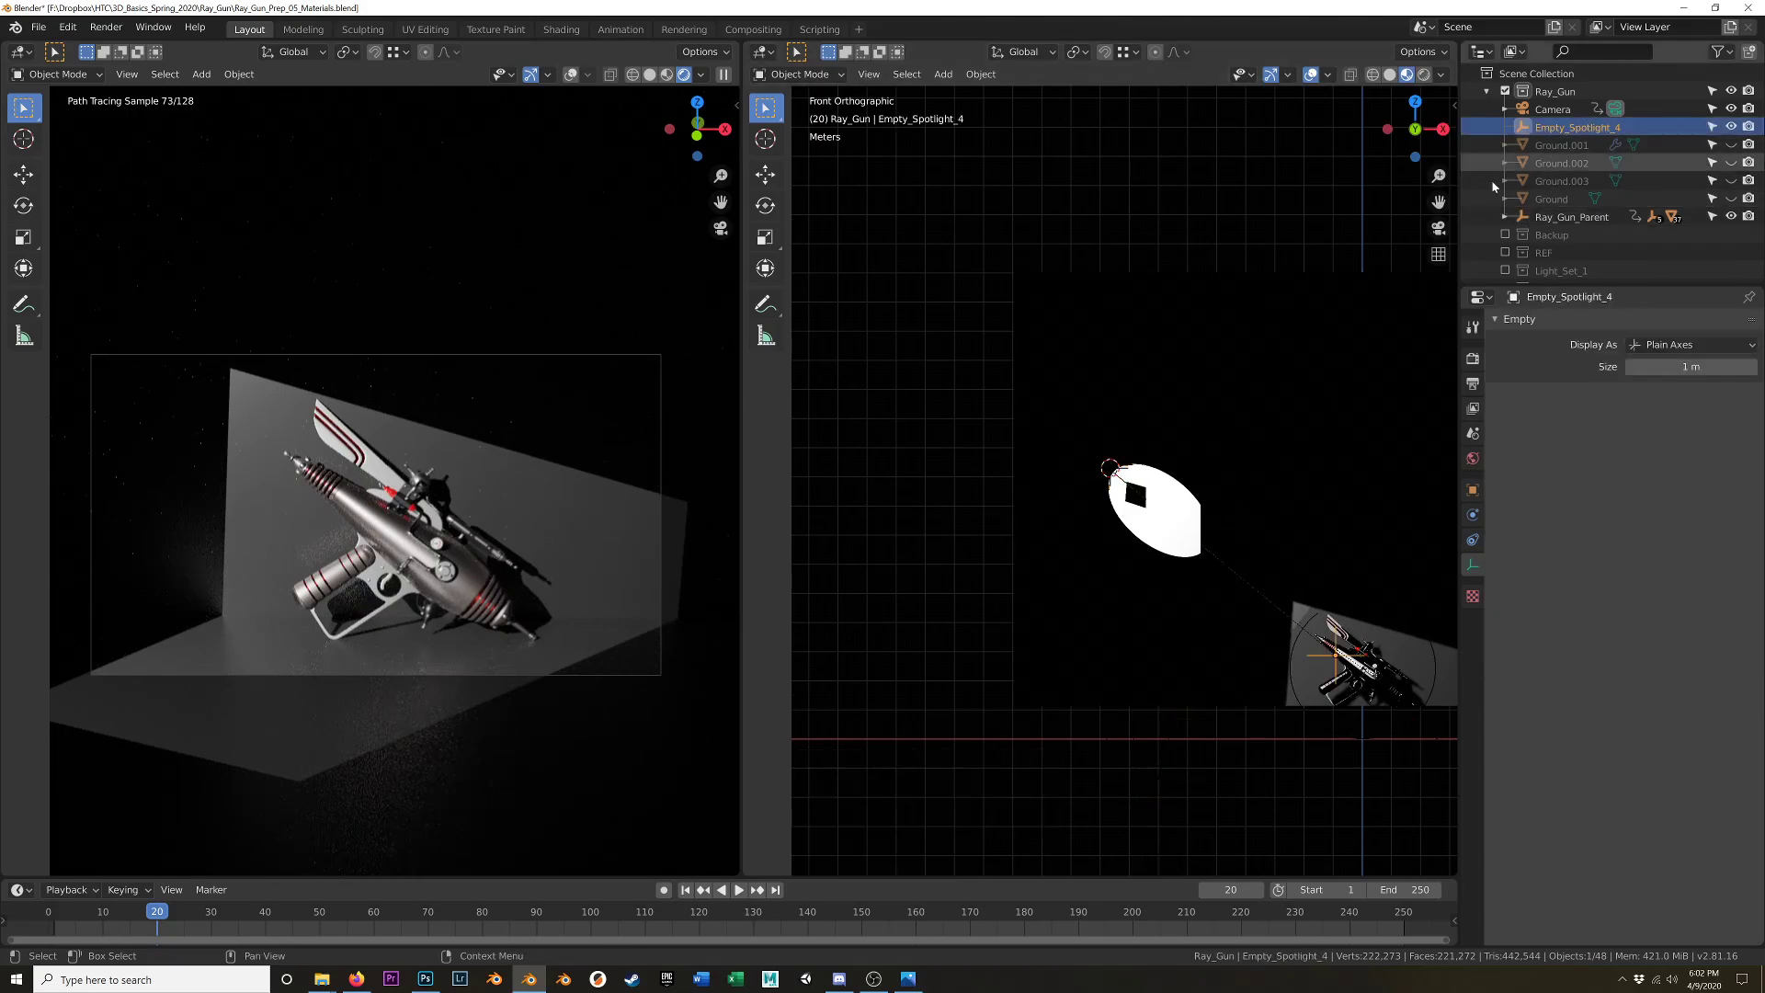
key("m")
left_click(1157, 338)
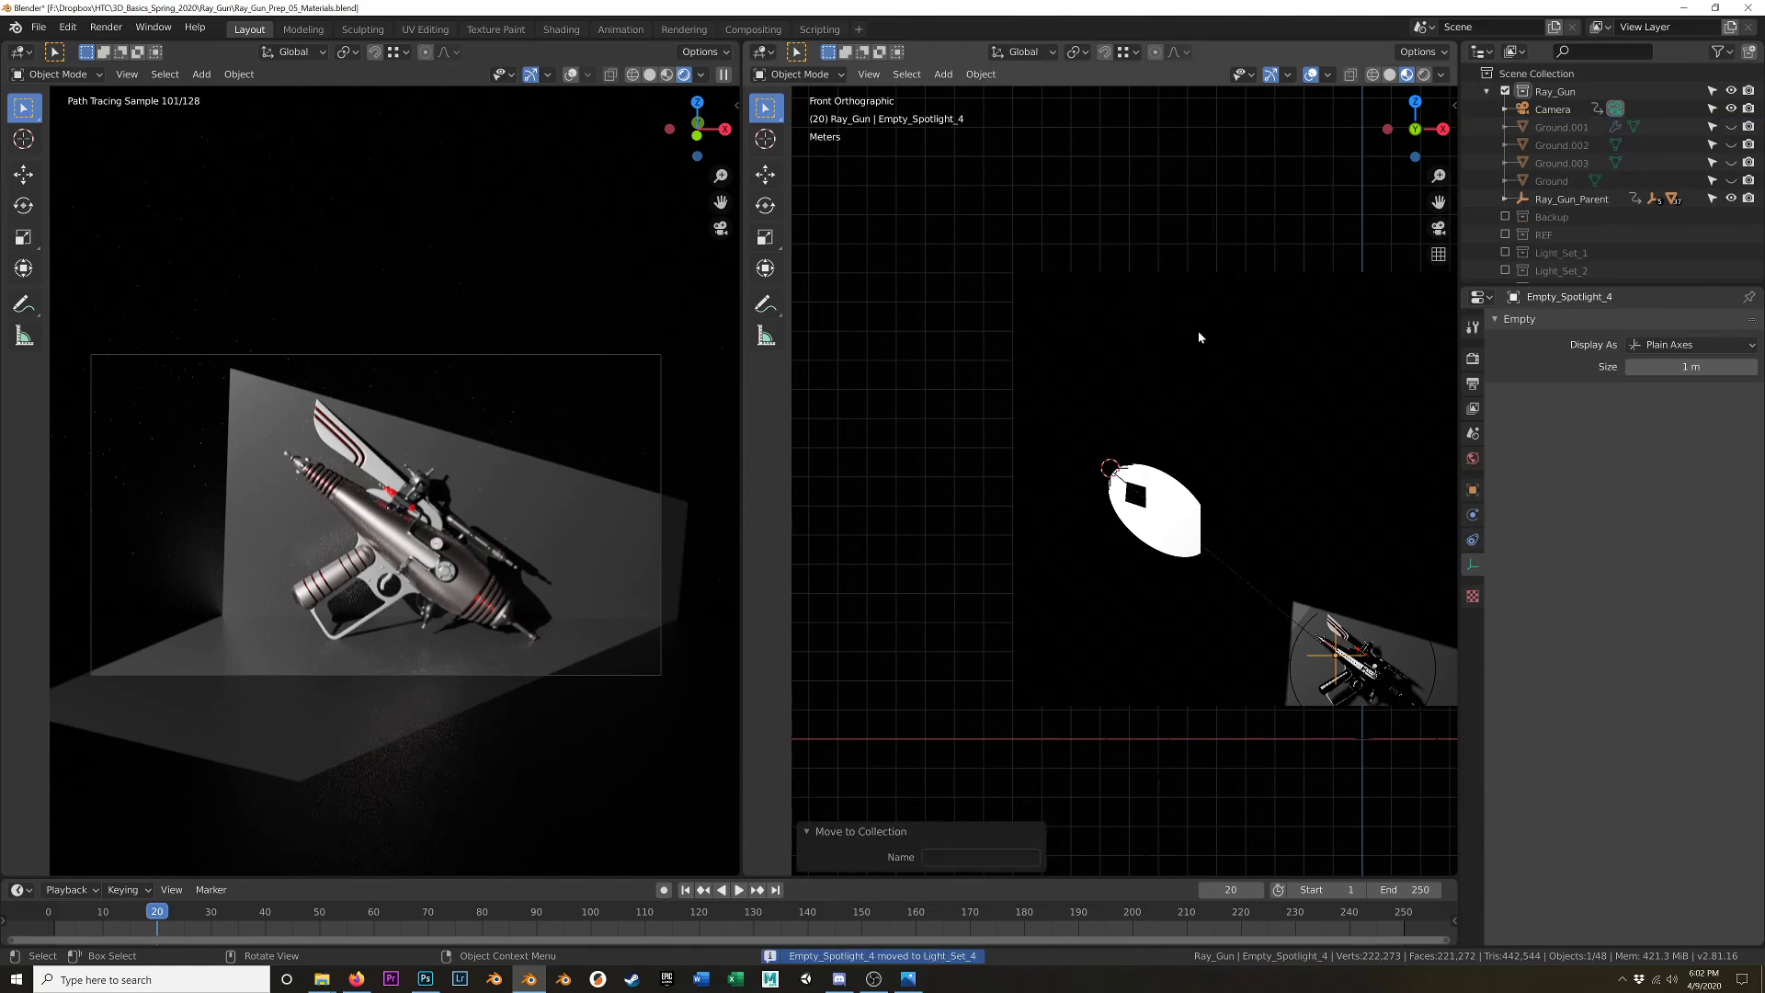
- Display the scene in solid shading and unhide the Ground.001 backdrop
key("z")
middle_click_drag(1221, 399, 1152, 342)
scroll(1152, 341, "up", 3)
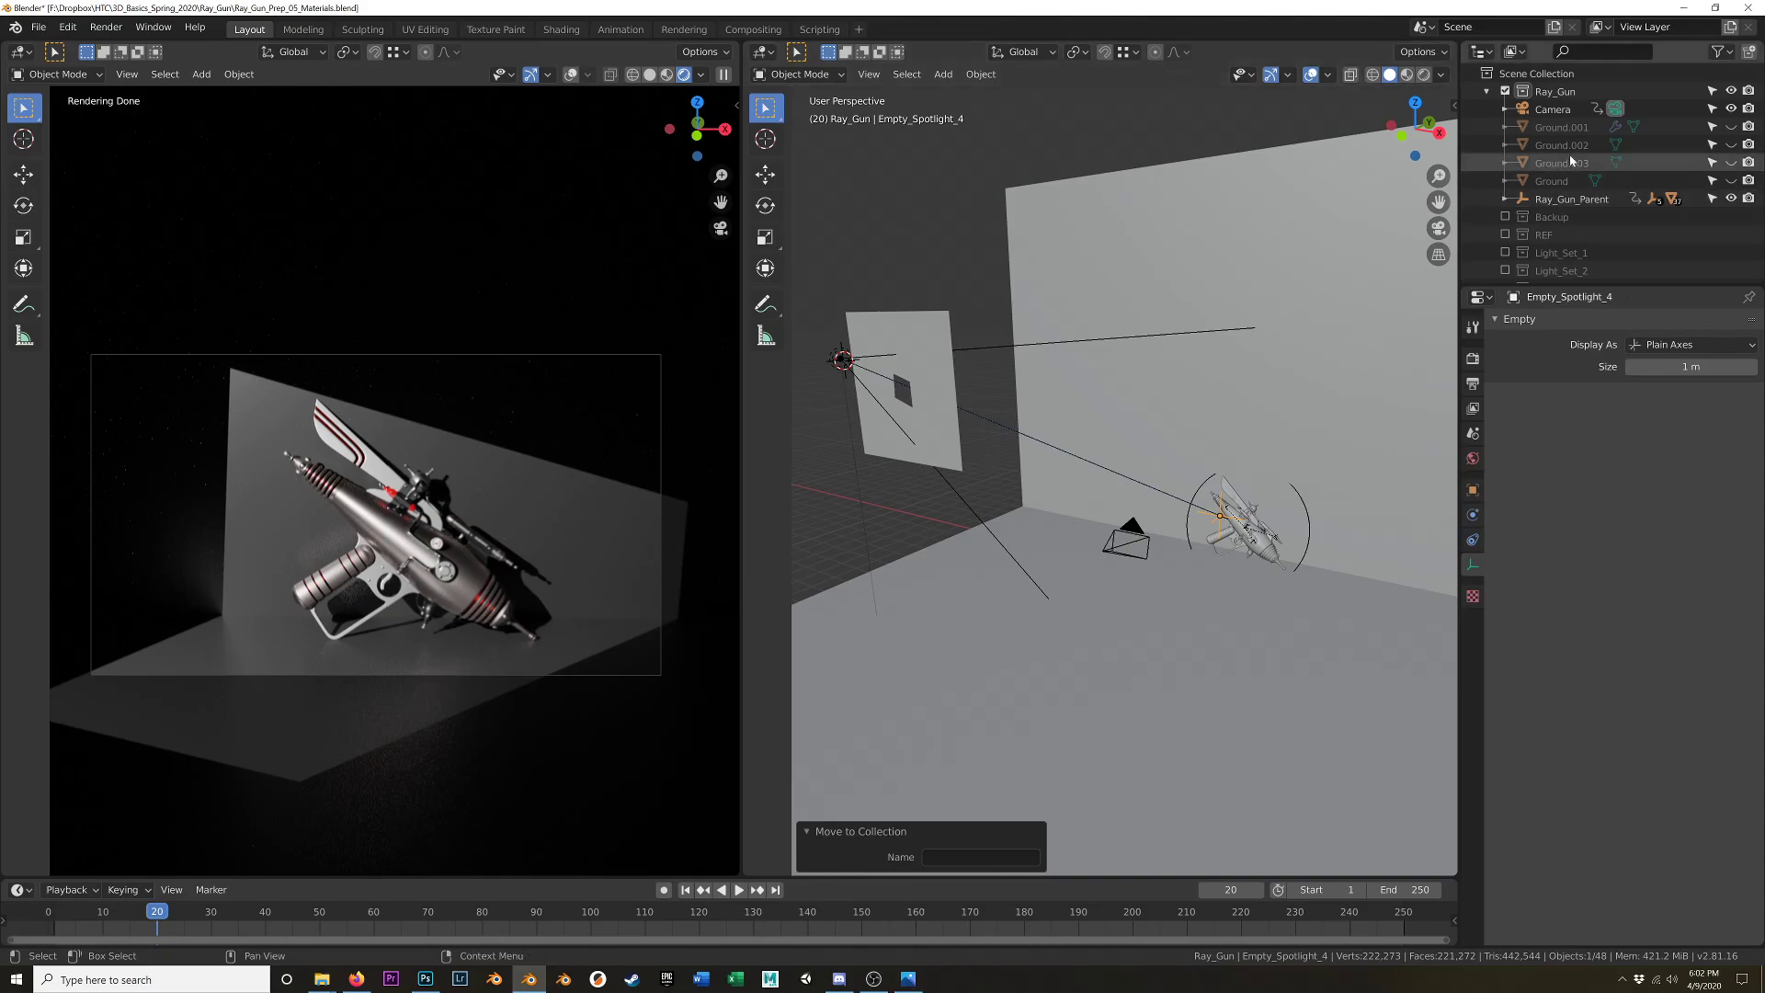
left_click(1730, 127)
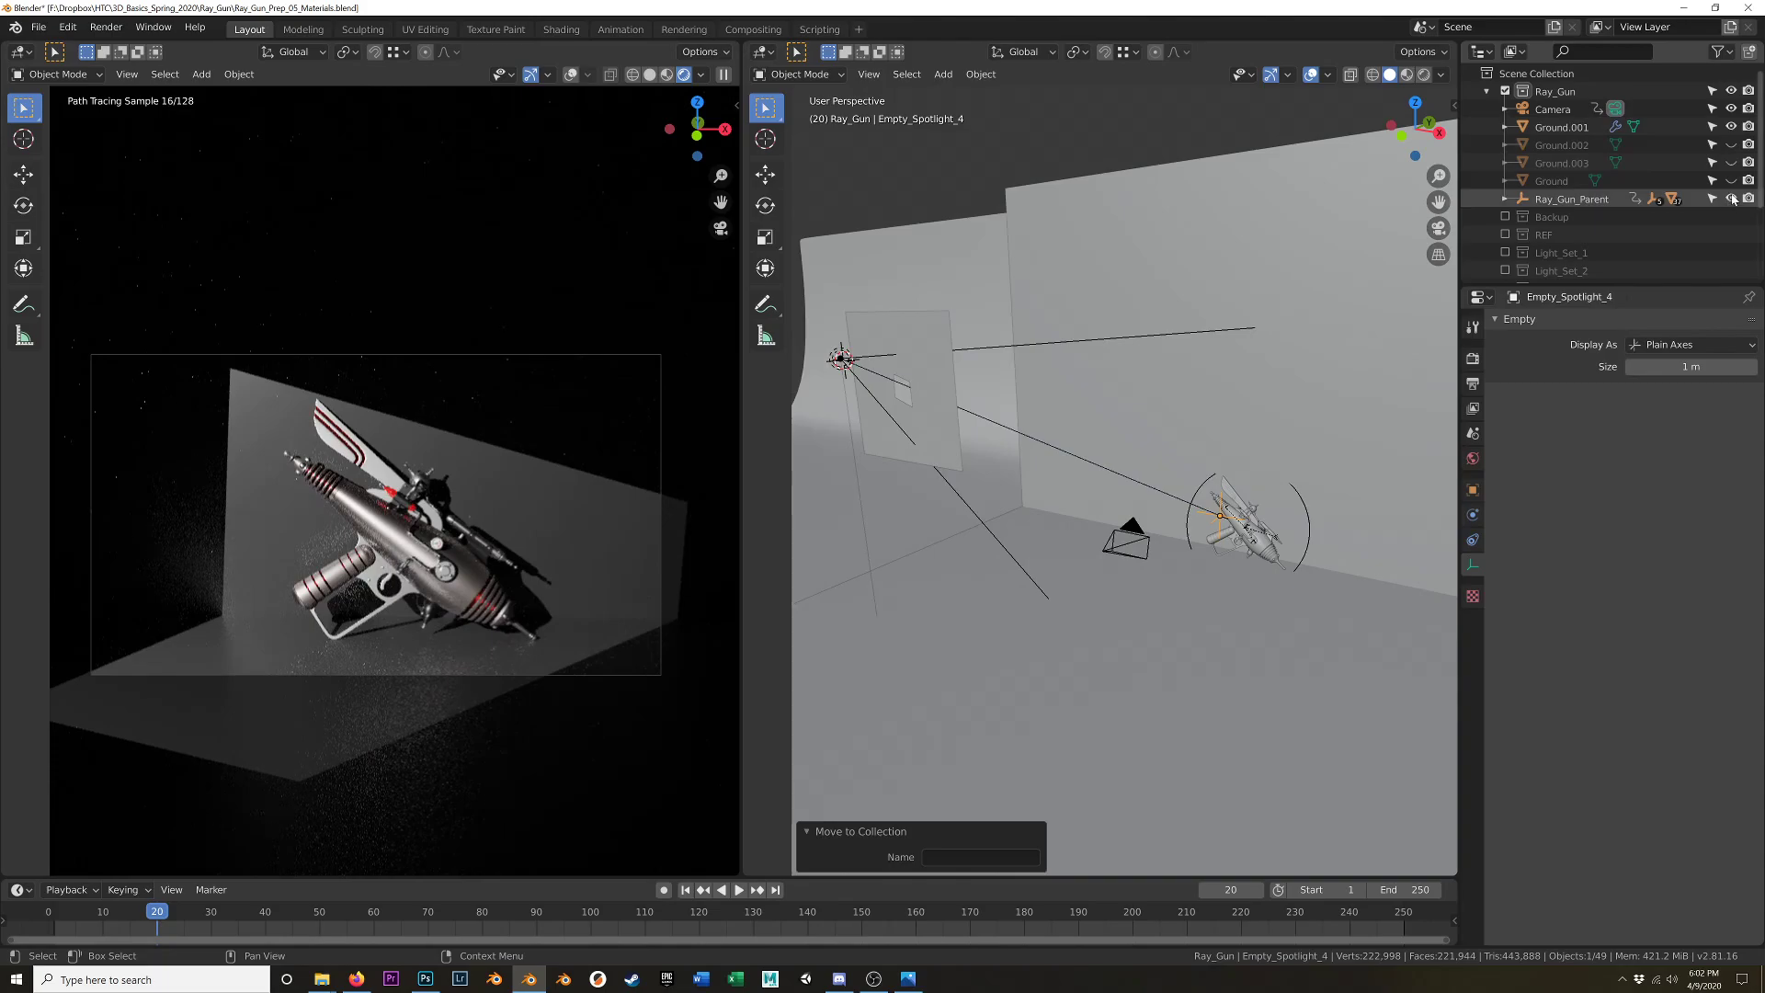
- Exclude the Light_Set_4 collection, enable Light_Set_1 instead, and set the timeline to frame 1
scroll(1557, 228, "down", 3)
left_click(1505, 196)
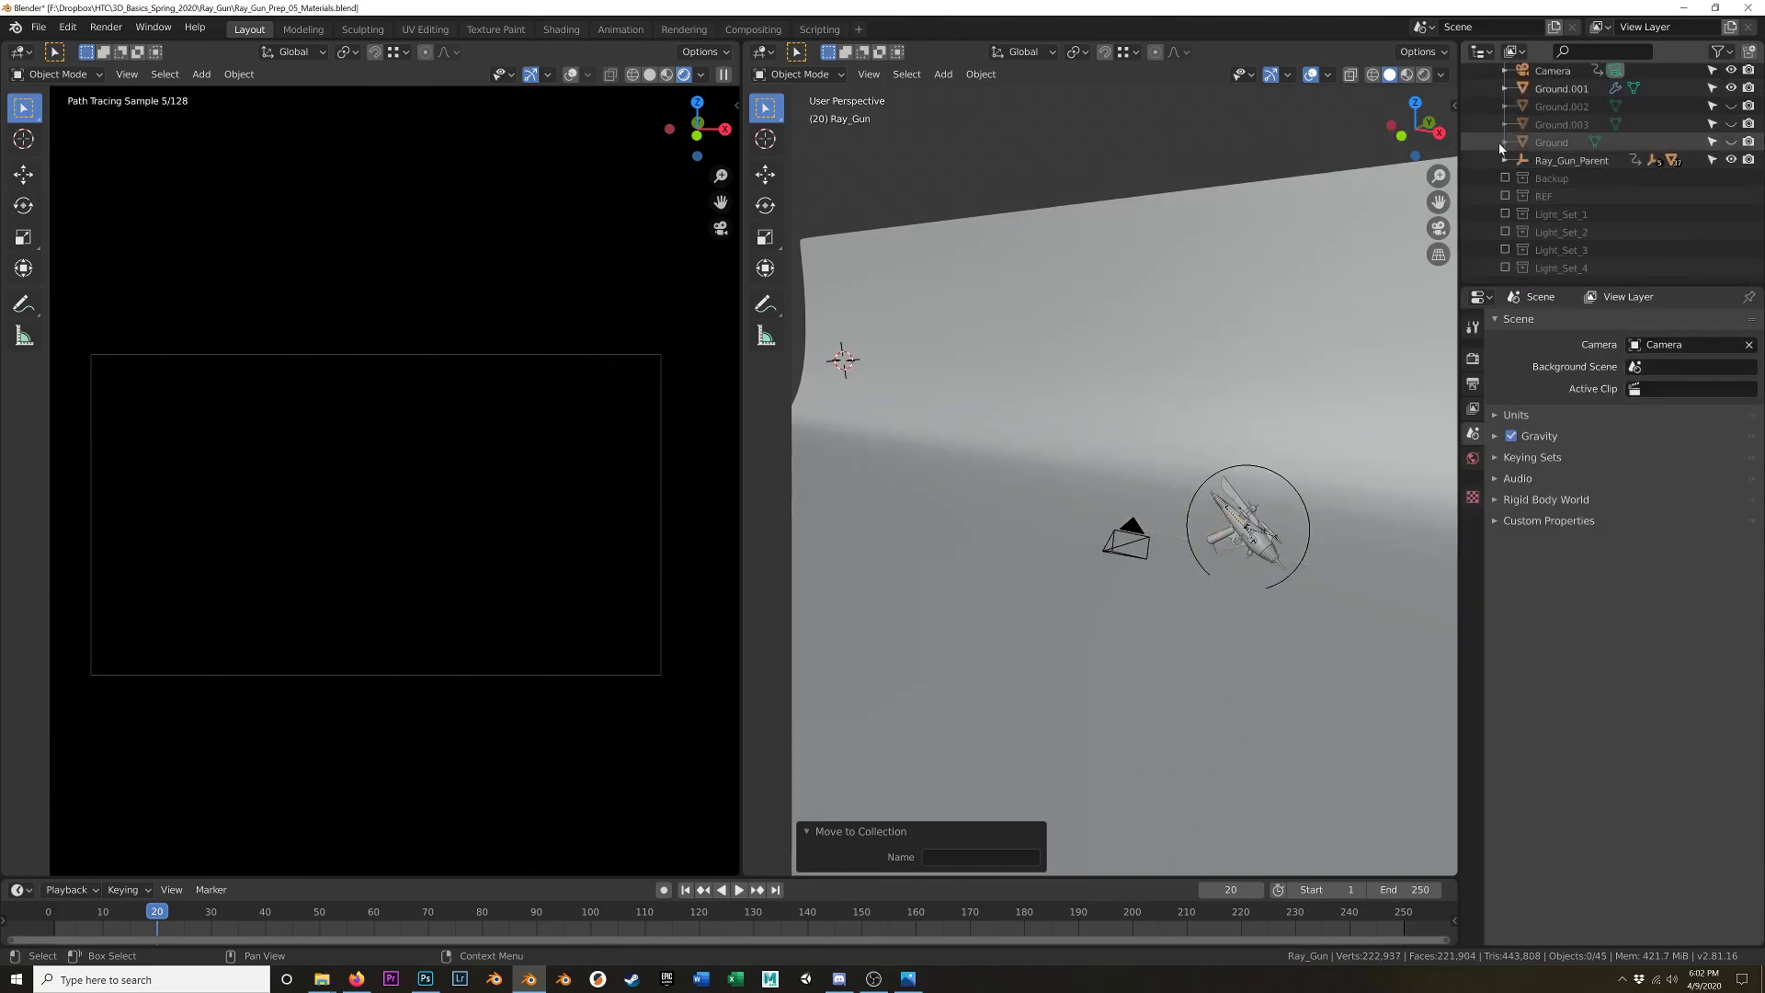
left_click(1504, 213)
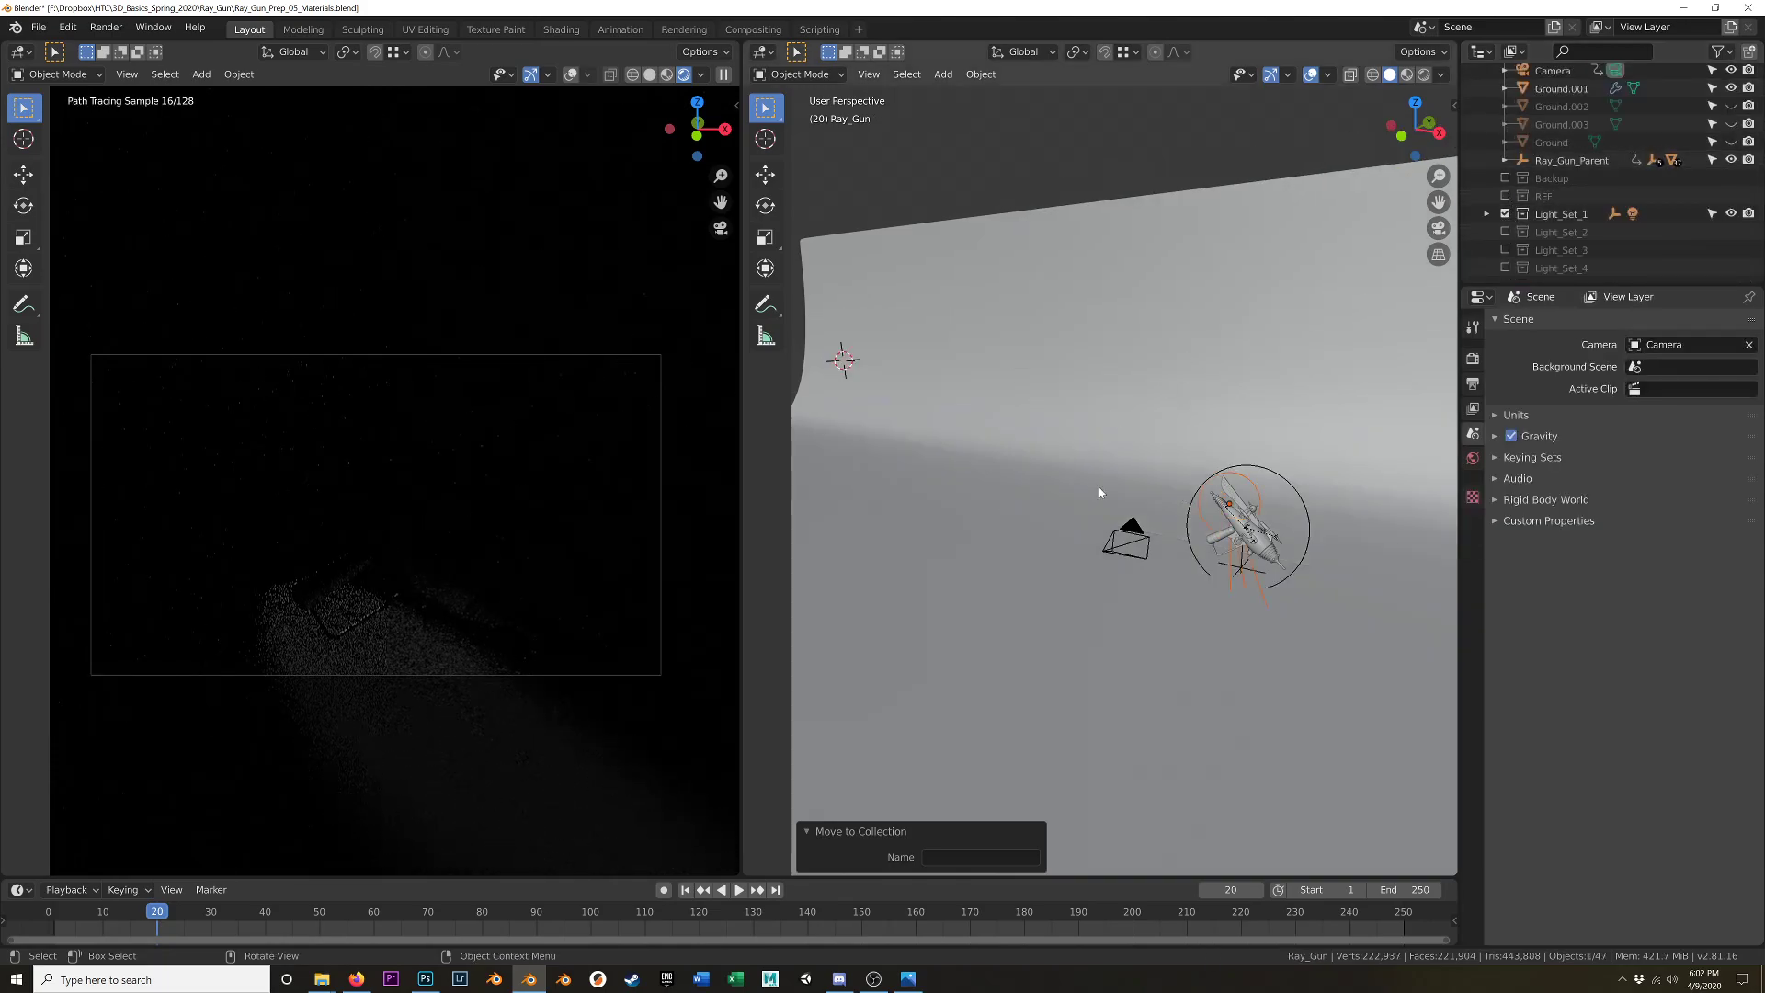
left_click(54, 914)
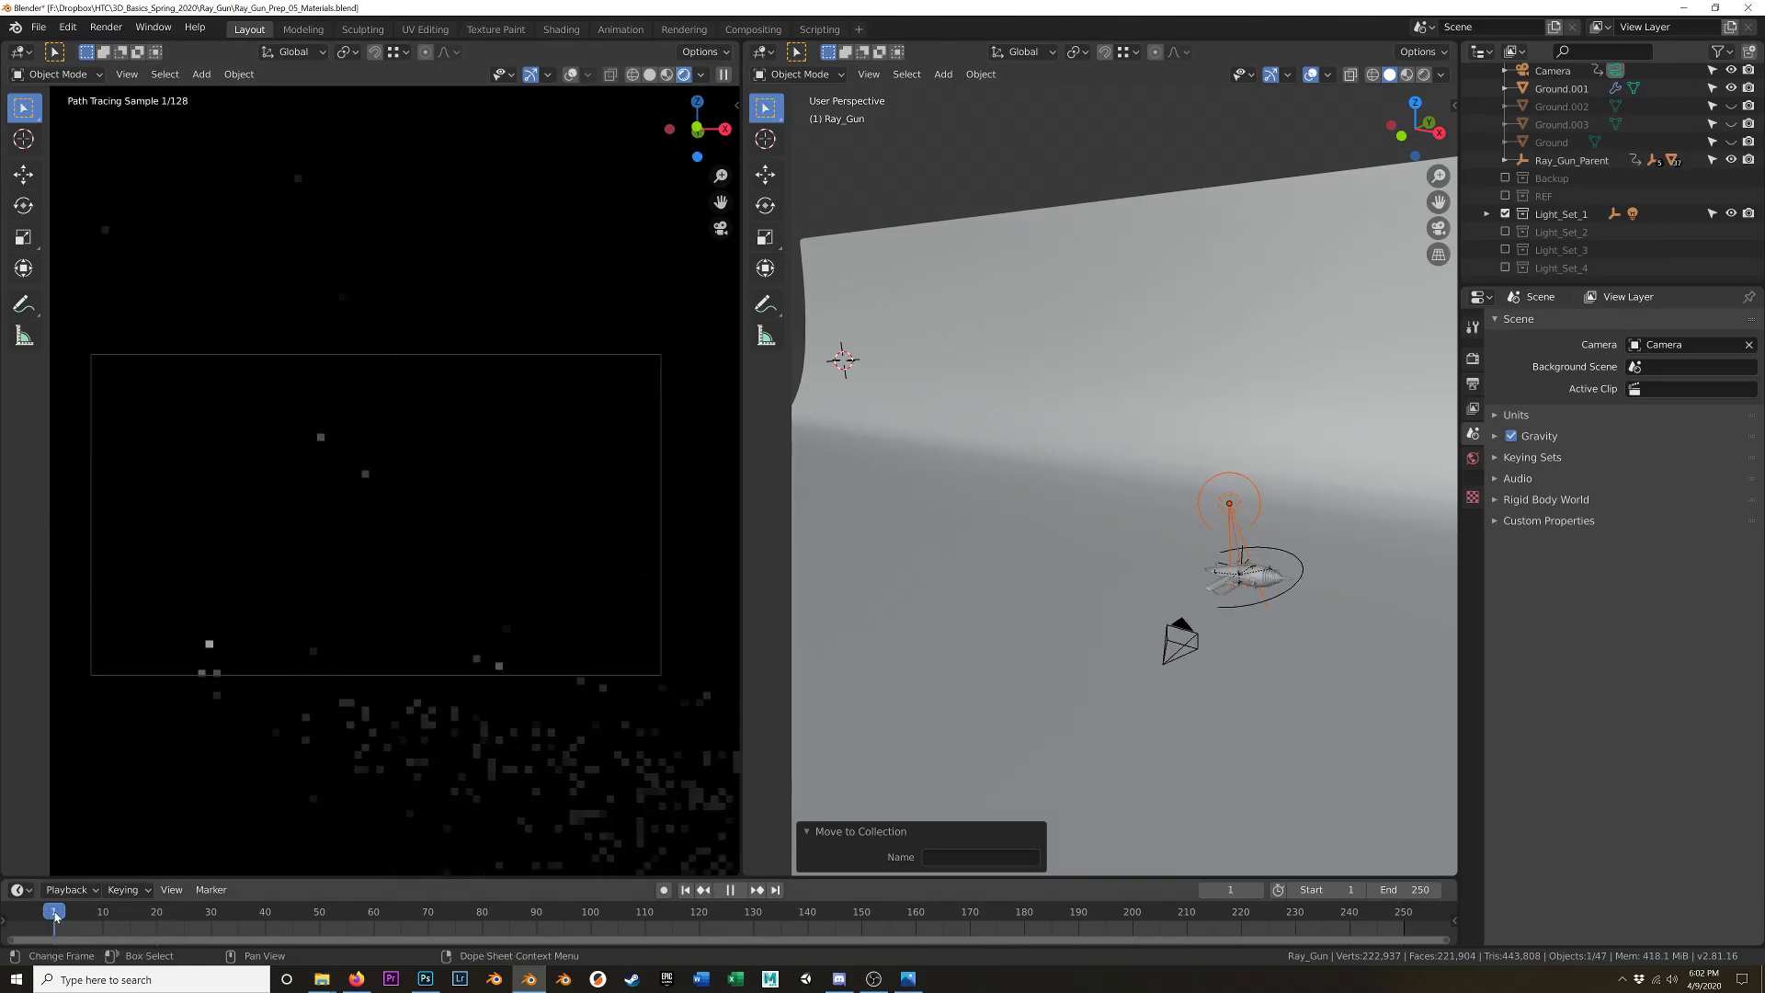
mouse_move(56, 917)
left_mouse_down()
mouse_move(167, 927)
mouse_move(56, 921)
left_mouse_up()
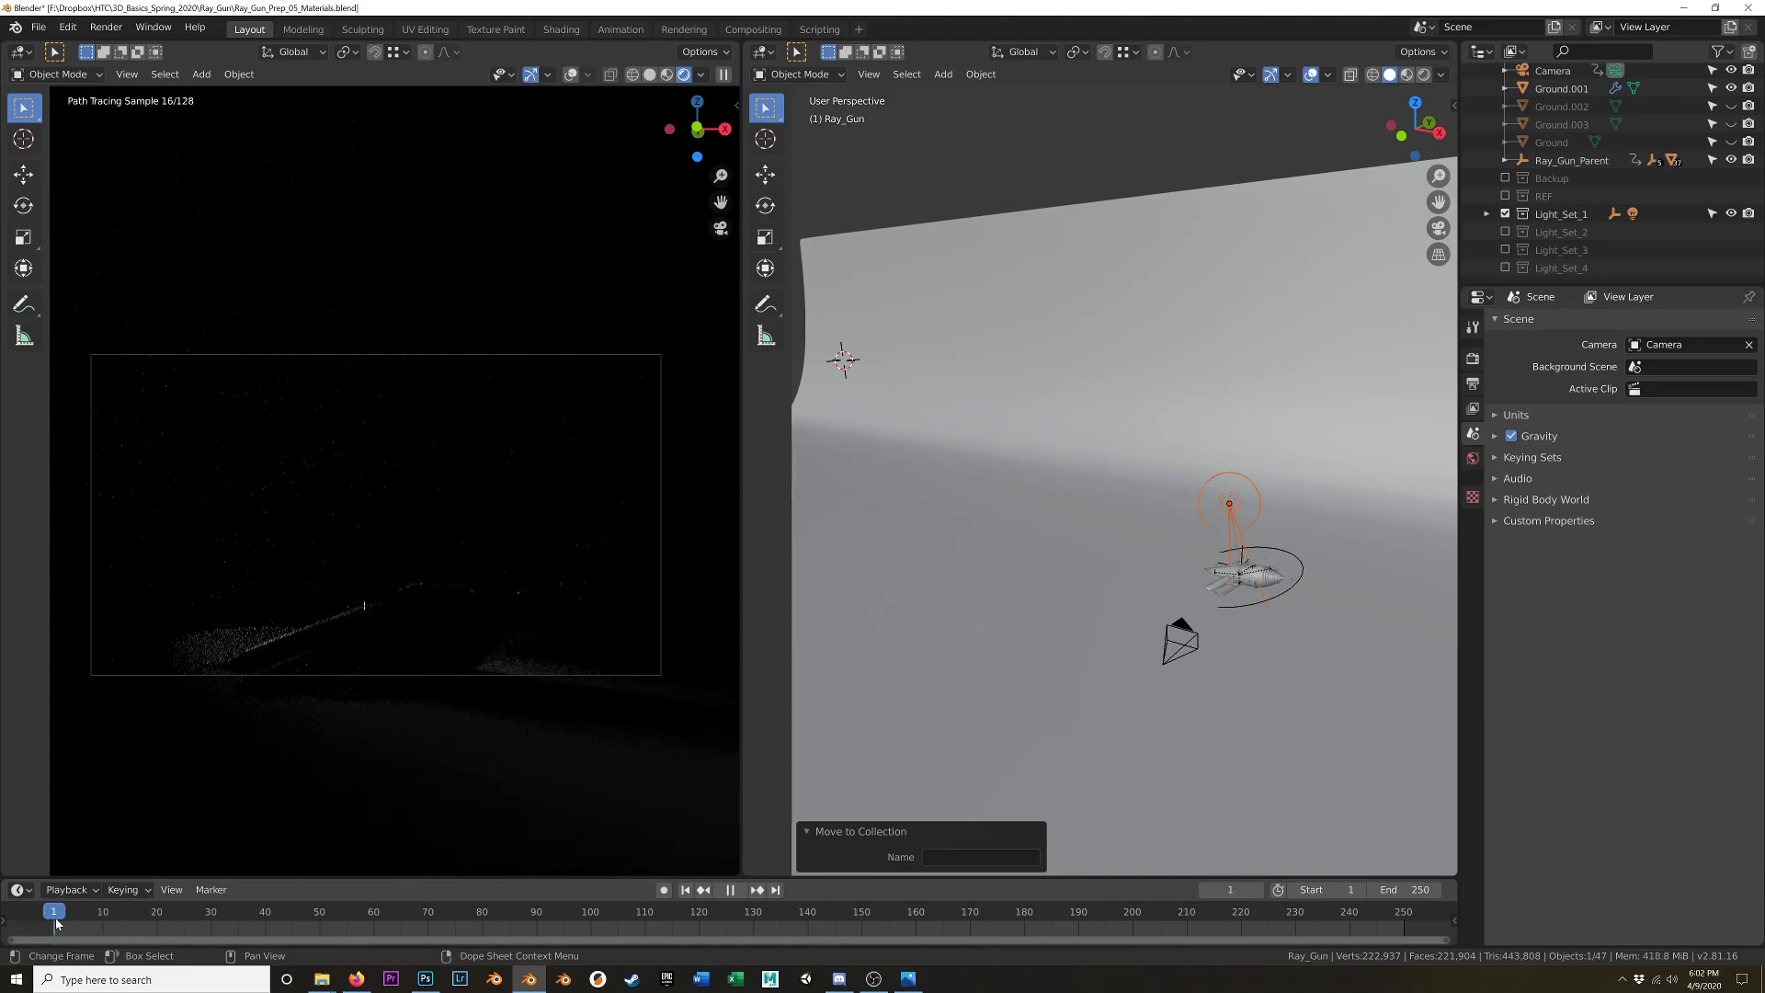
- Insert a camera keyframe at frame 20 of the timeline
left_click(1176, 654)
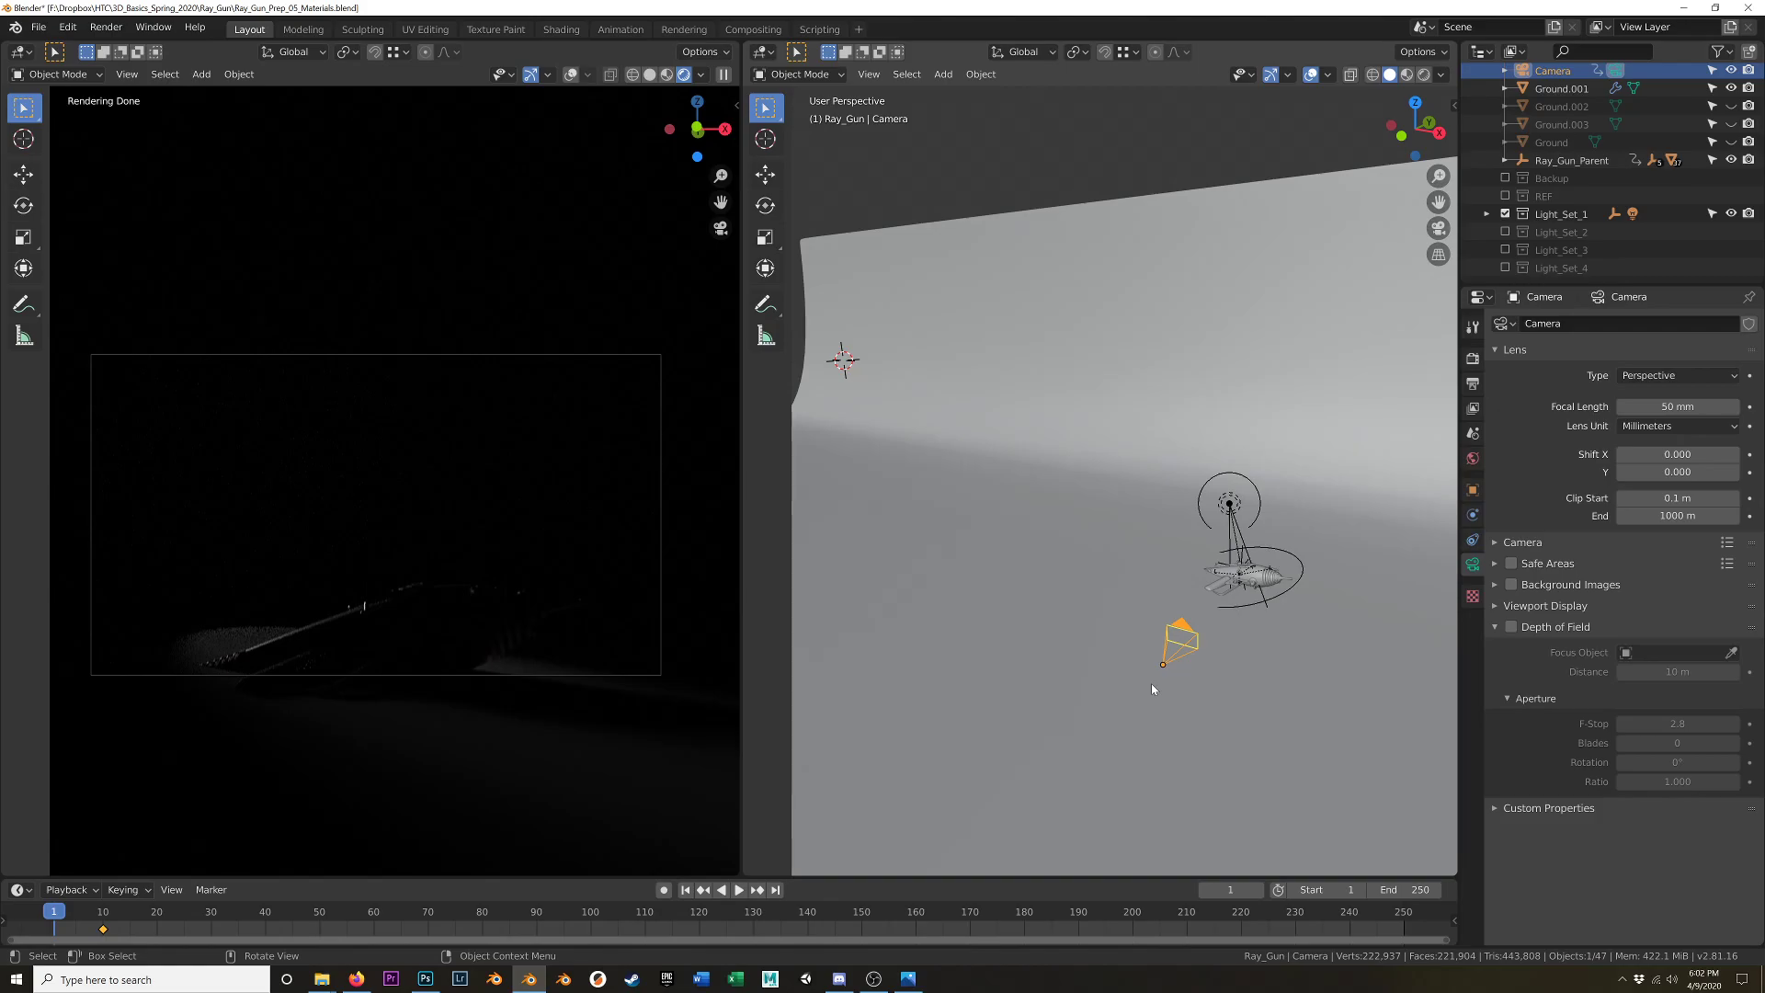
left_click(1202, 610)
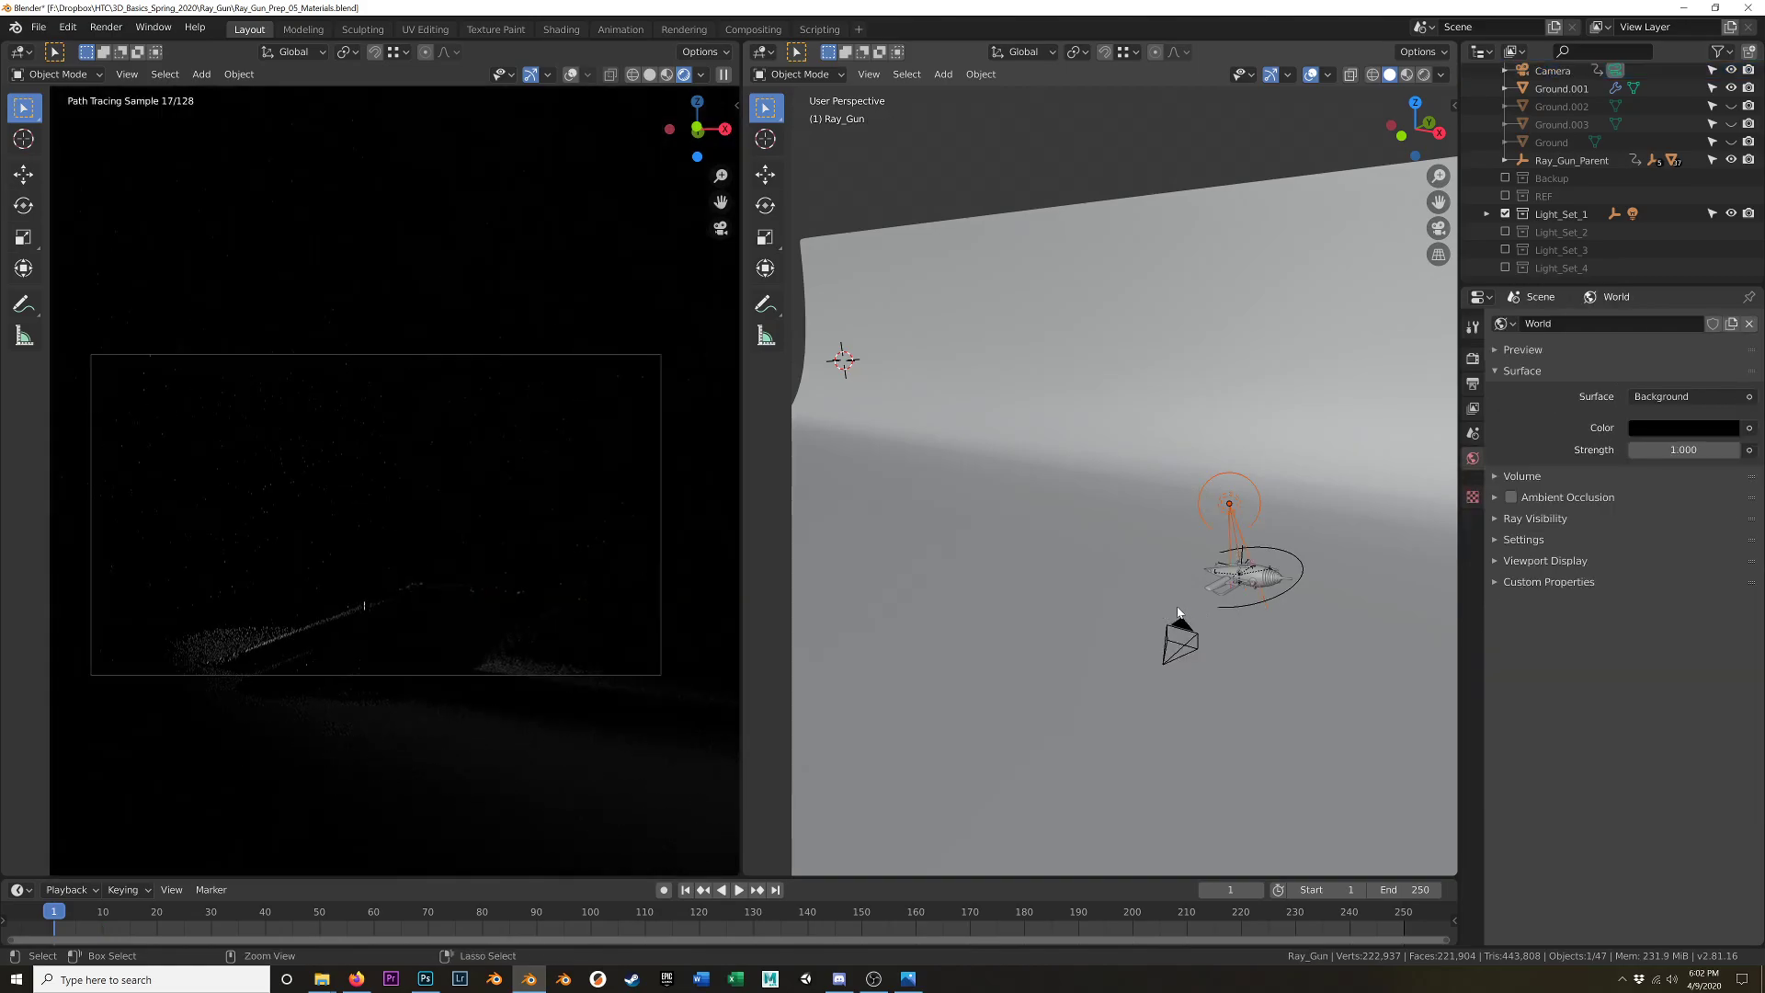
key("Up")
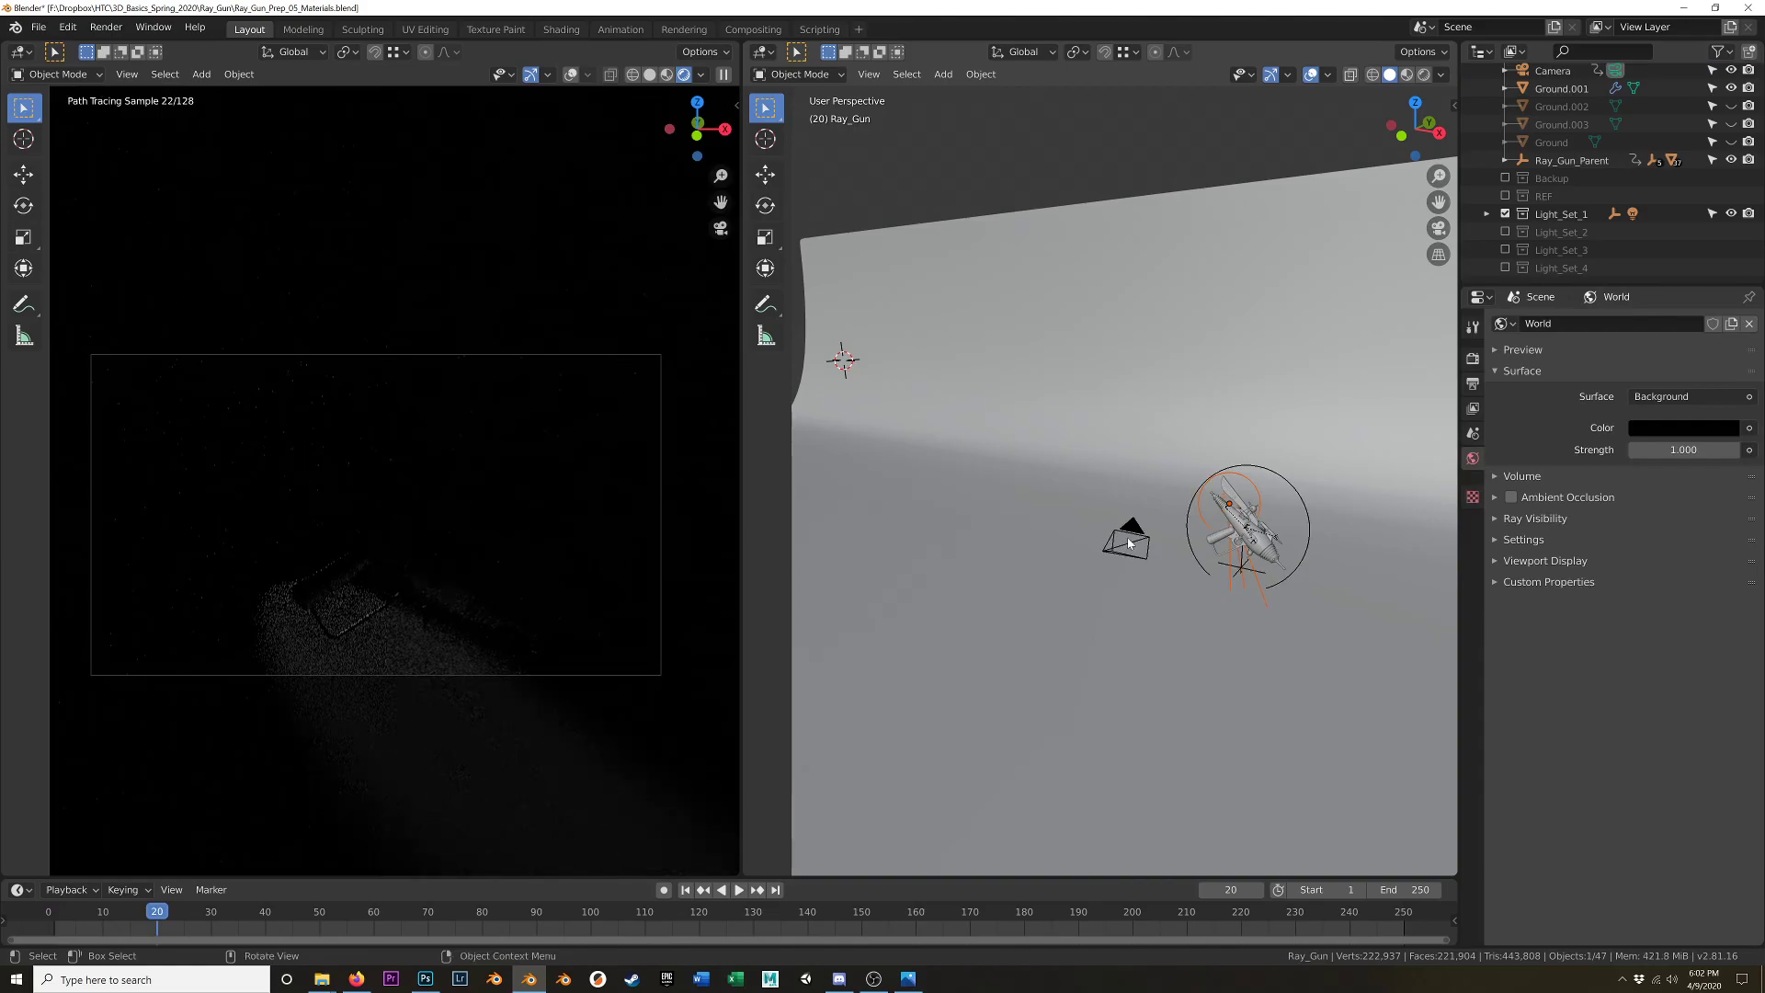
left_click(1143, 582)
left_click(1136, 548)
key("i")
left_click(1144, 536)
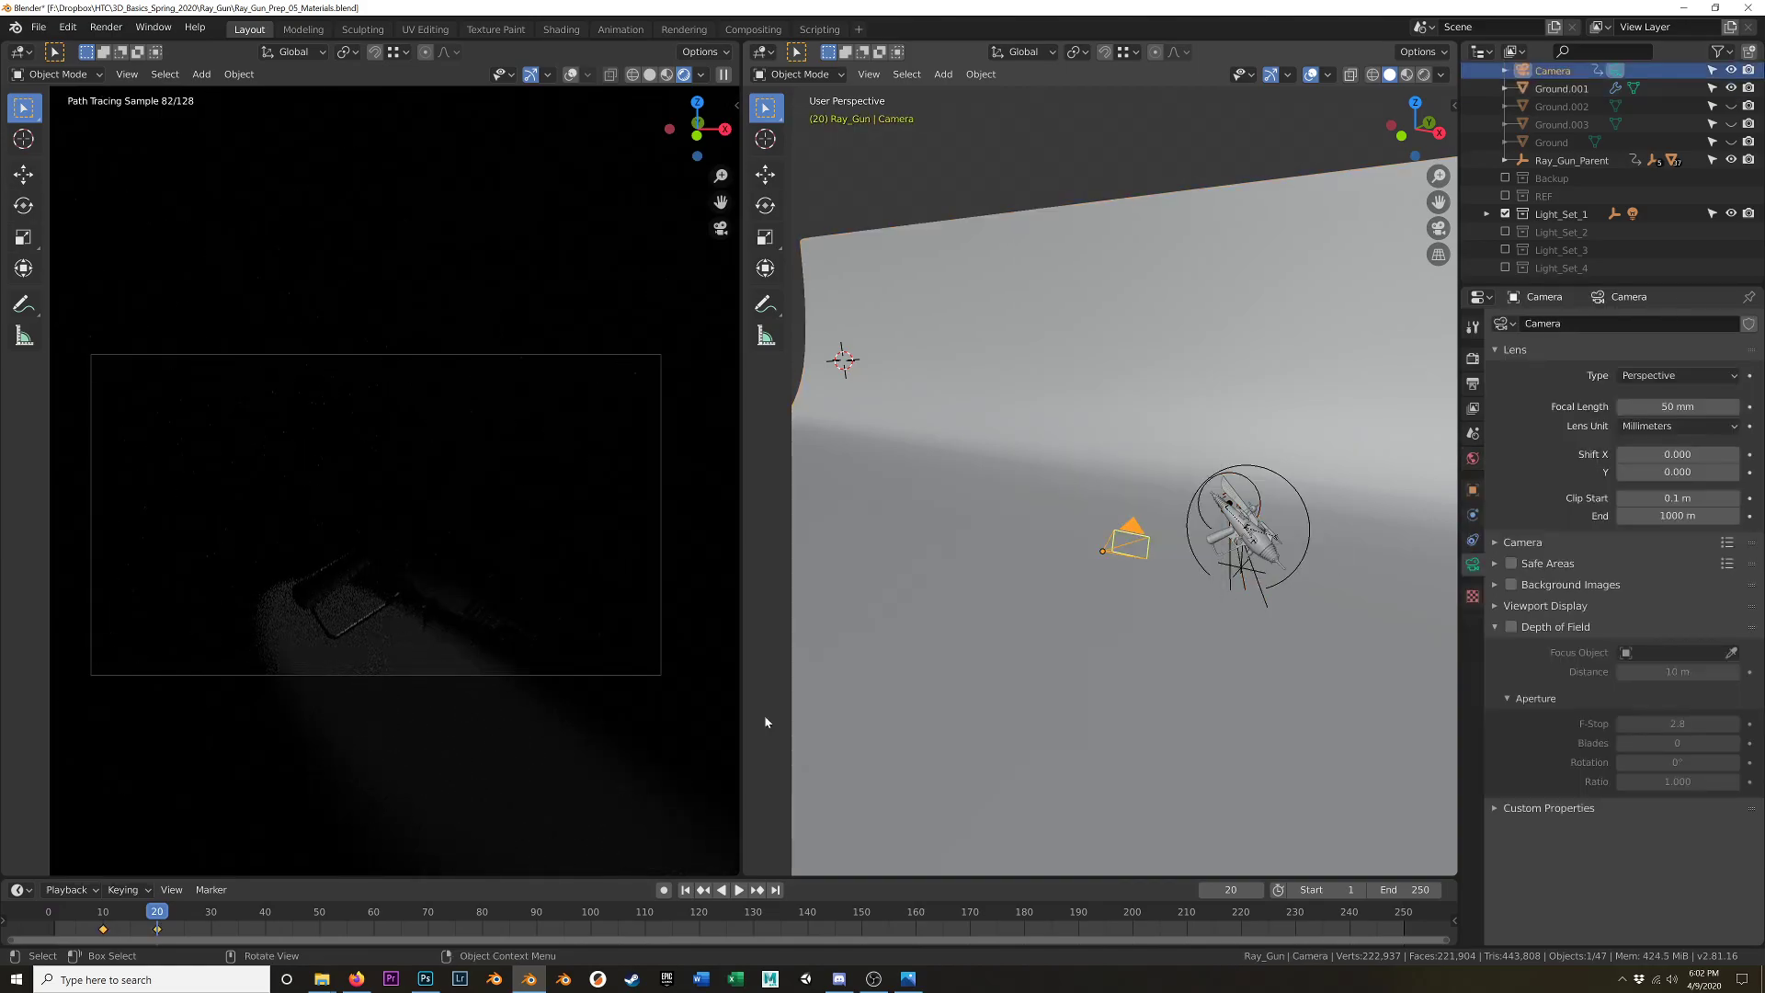
- Return to frame 1, look through the camera with Lock Camera to View enabled, and orbit it around the ray gun
left_click(57, 919)
key("Escape")
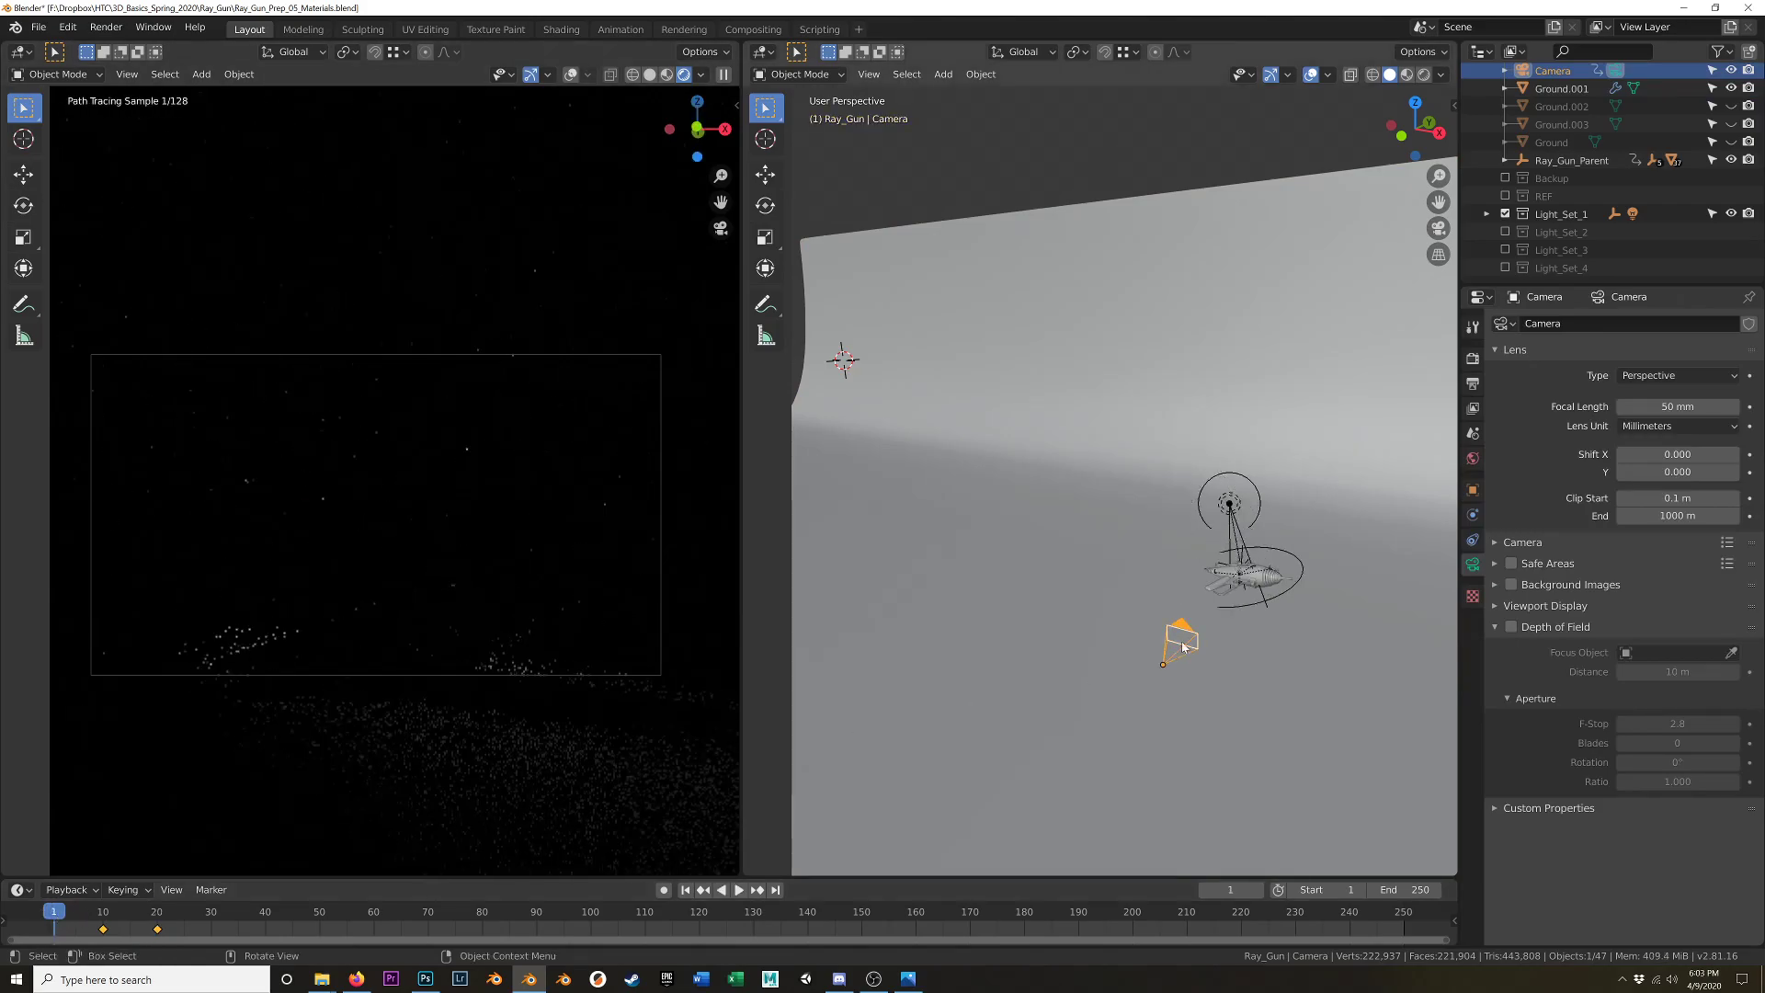
key("n")
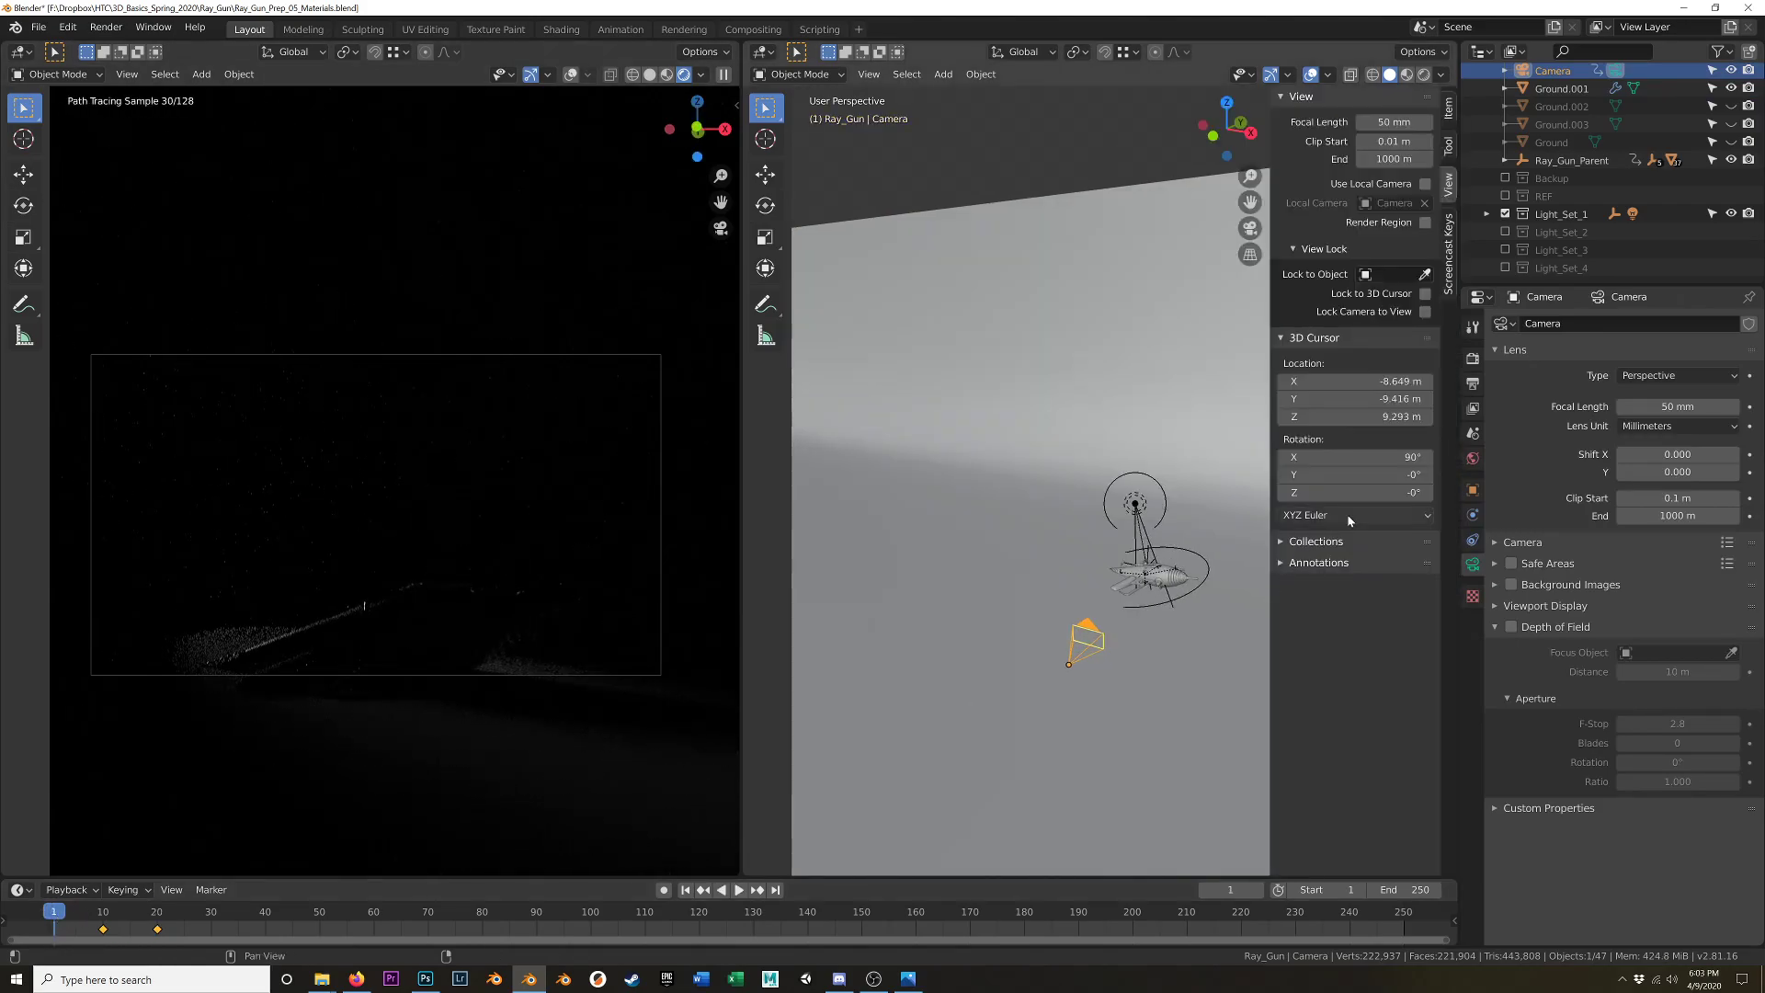
key("KP_0")
left_click(1424, 312)
mouse_move(1018, 549)
middle_mouse_down()
mouse_move(1022, 582)
mouse_move(1012, 500)
mouse_move(1017, 575)
mouse_move(1020, 555)
middle_mouse_up()
- Replace the Ground.001 backdrop with Ground.002 under a raised camera angle, and switch the lighting from Light_Set_1 to Light_Set_2
left_click(1731, 89)
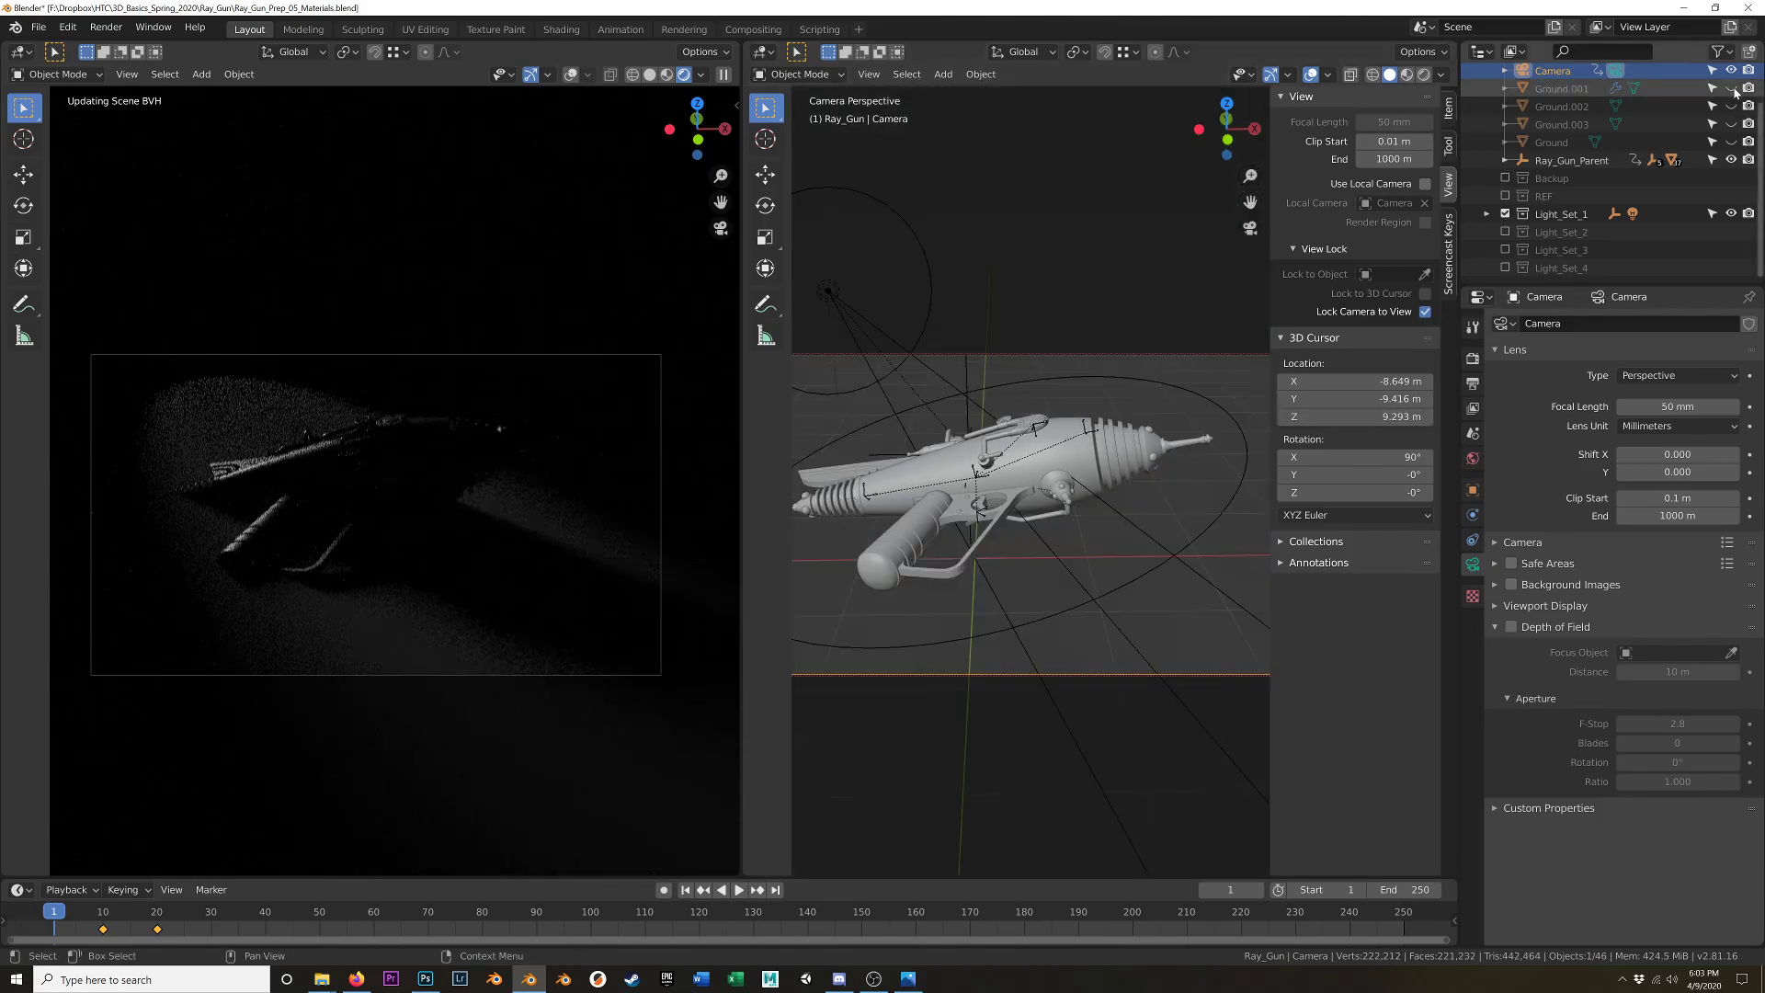
left_click(1730, 106)
middle_click_drag(1123, 459, 1071, 465)
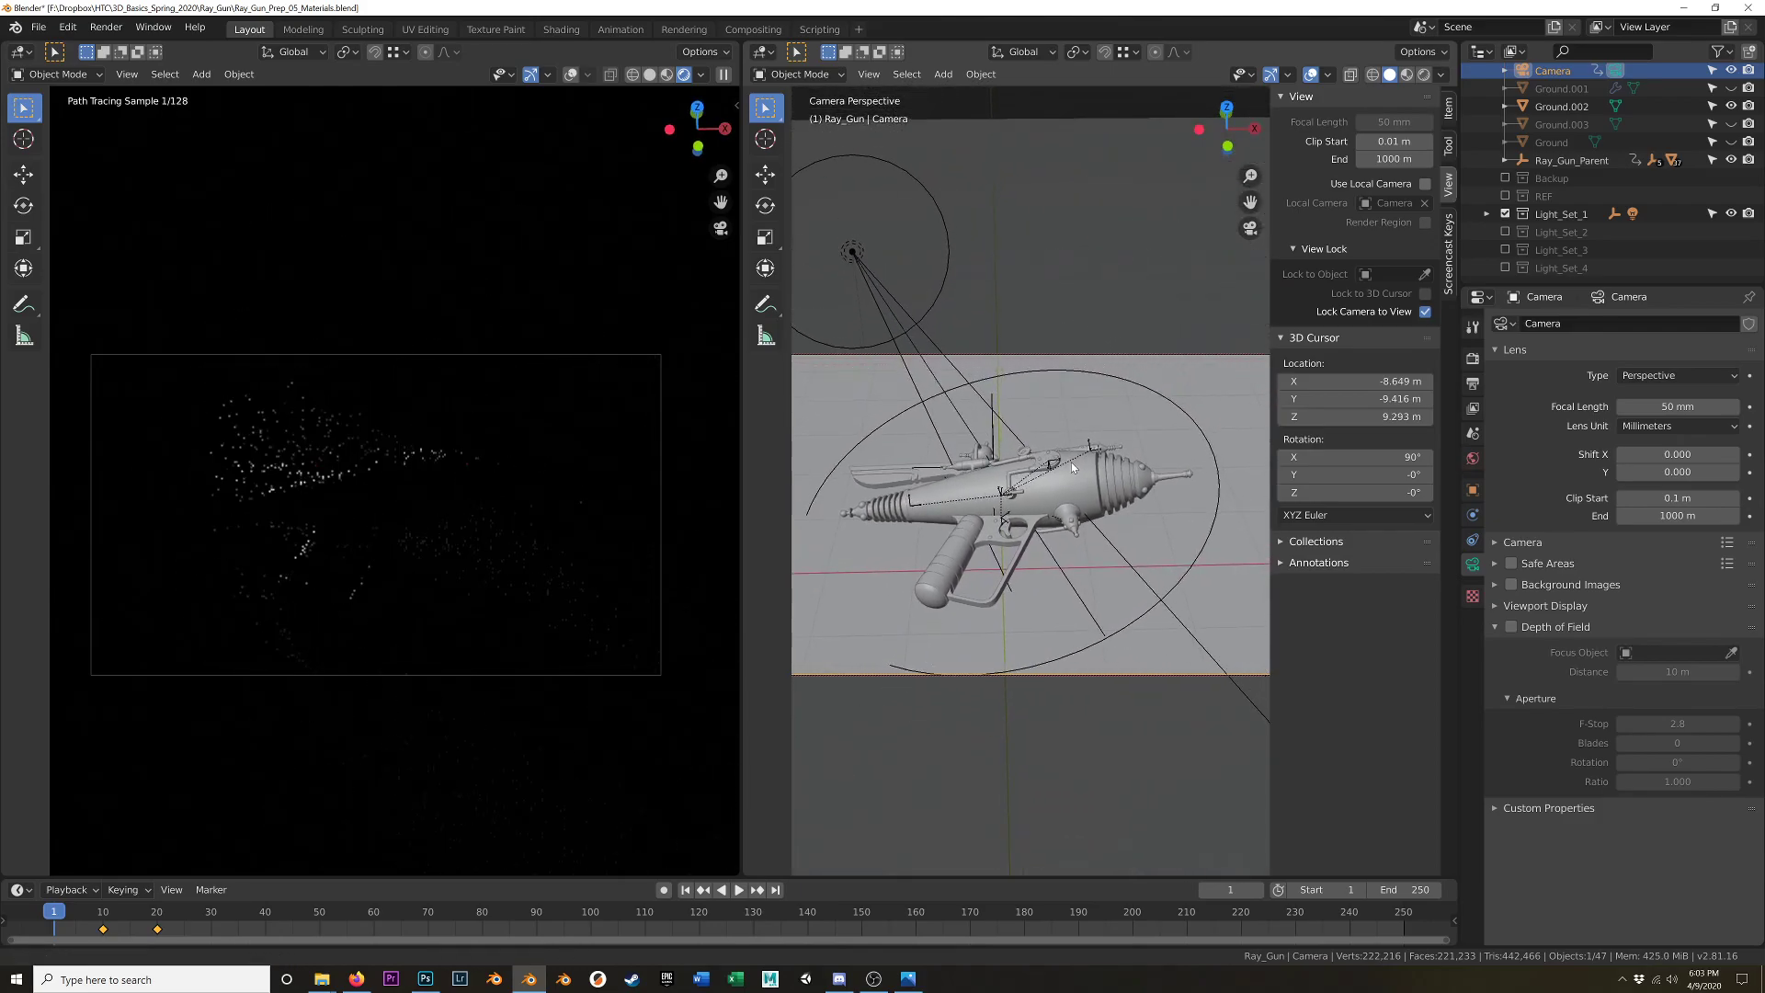
left_click(1505, 213)
left_click(1506, 232)
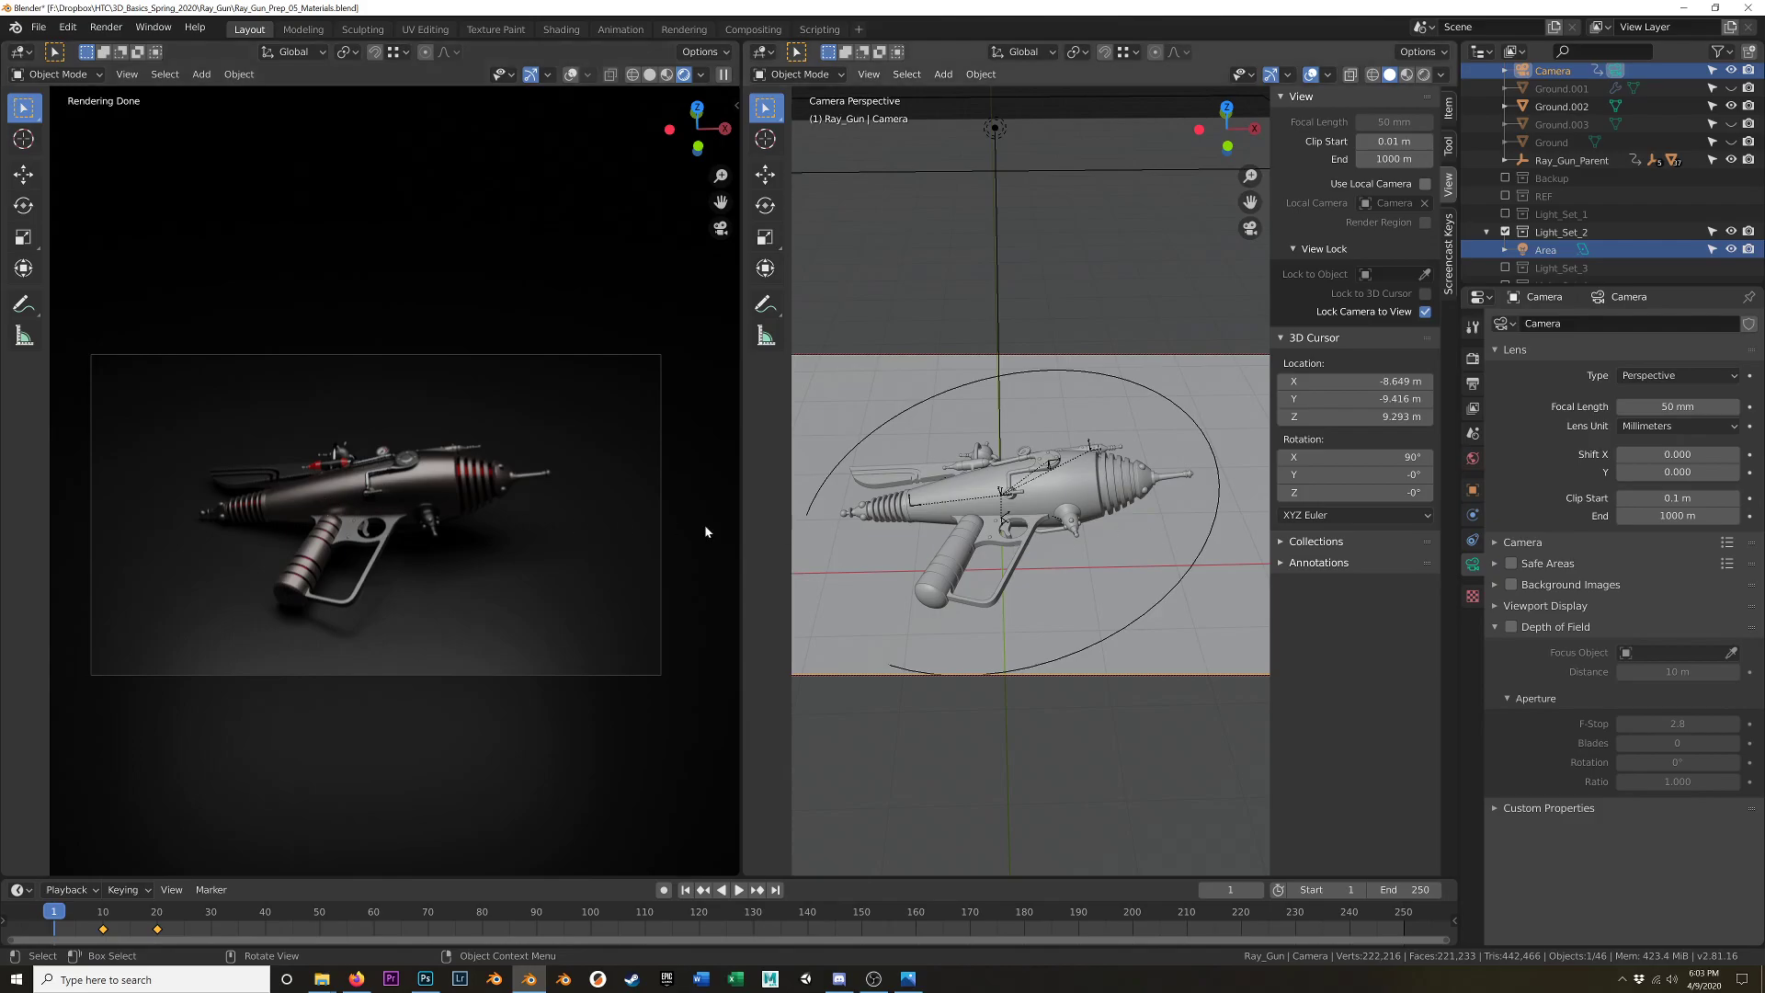
- Look through the modifier, material and mesh data settings of the Ground.002 plane for a shadow catcher option
left_click(564, 571)
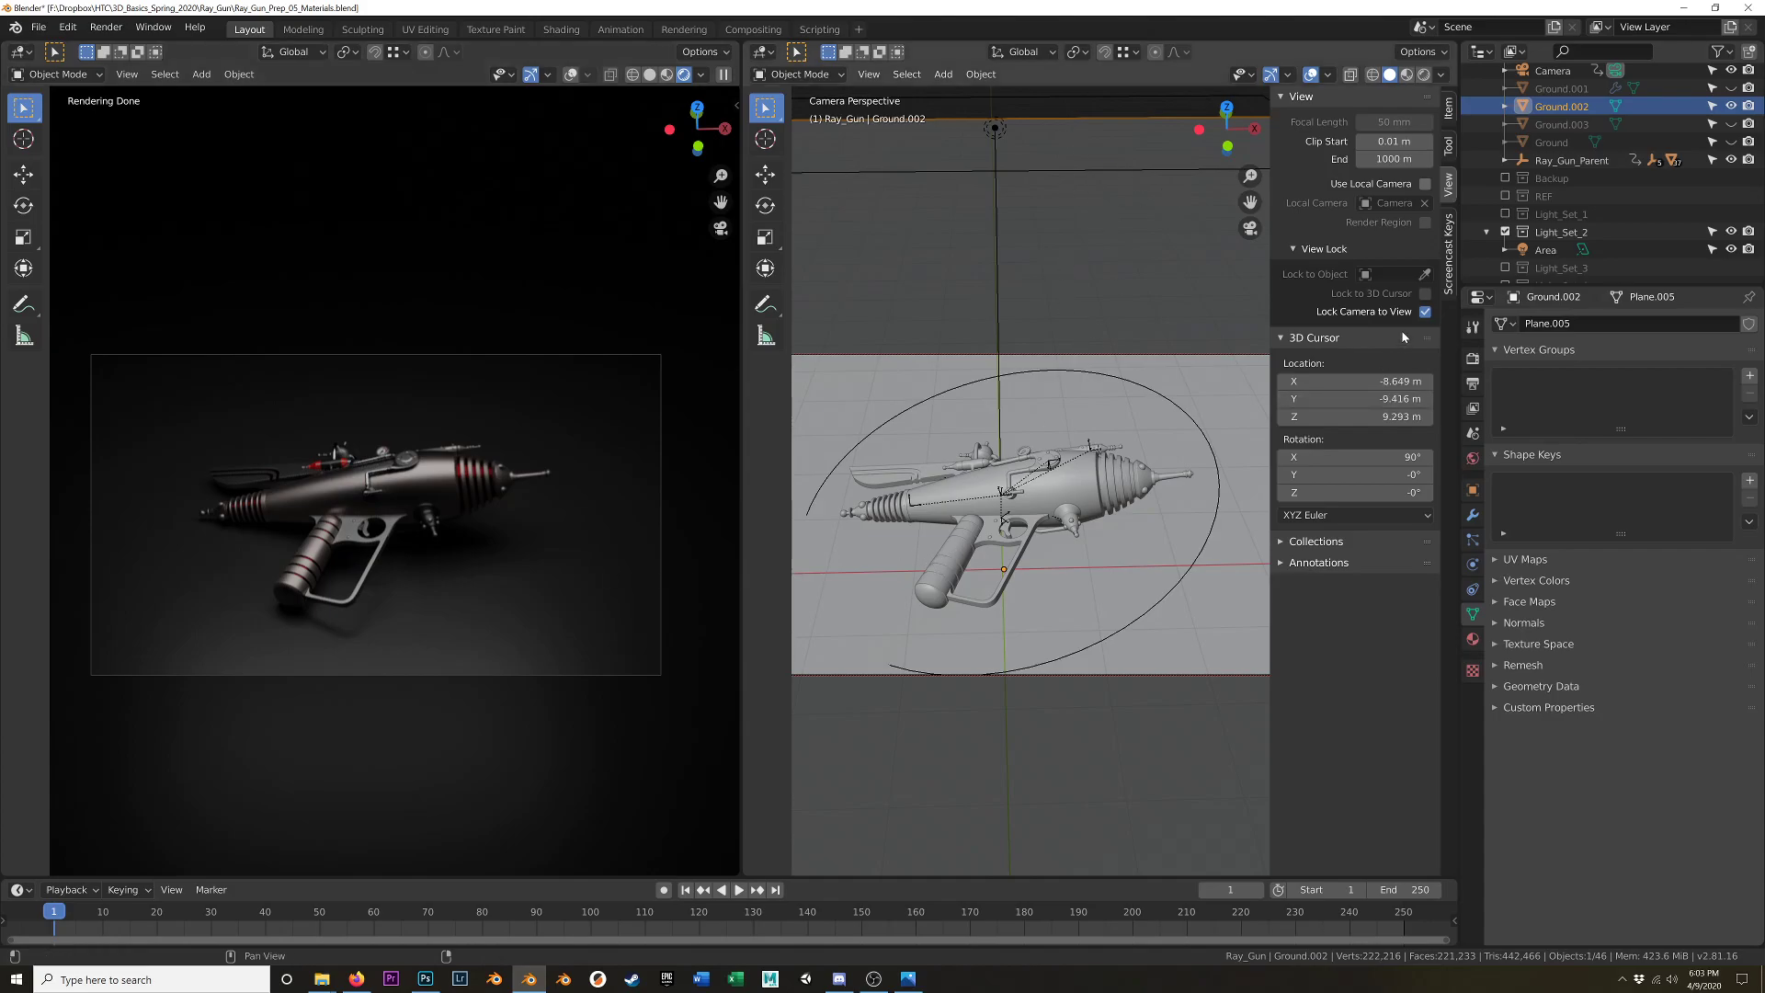
key("n")
scroll(1066, 296, "down", 4)
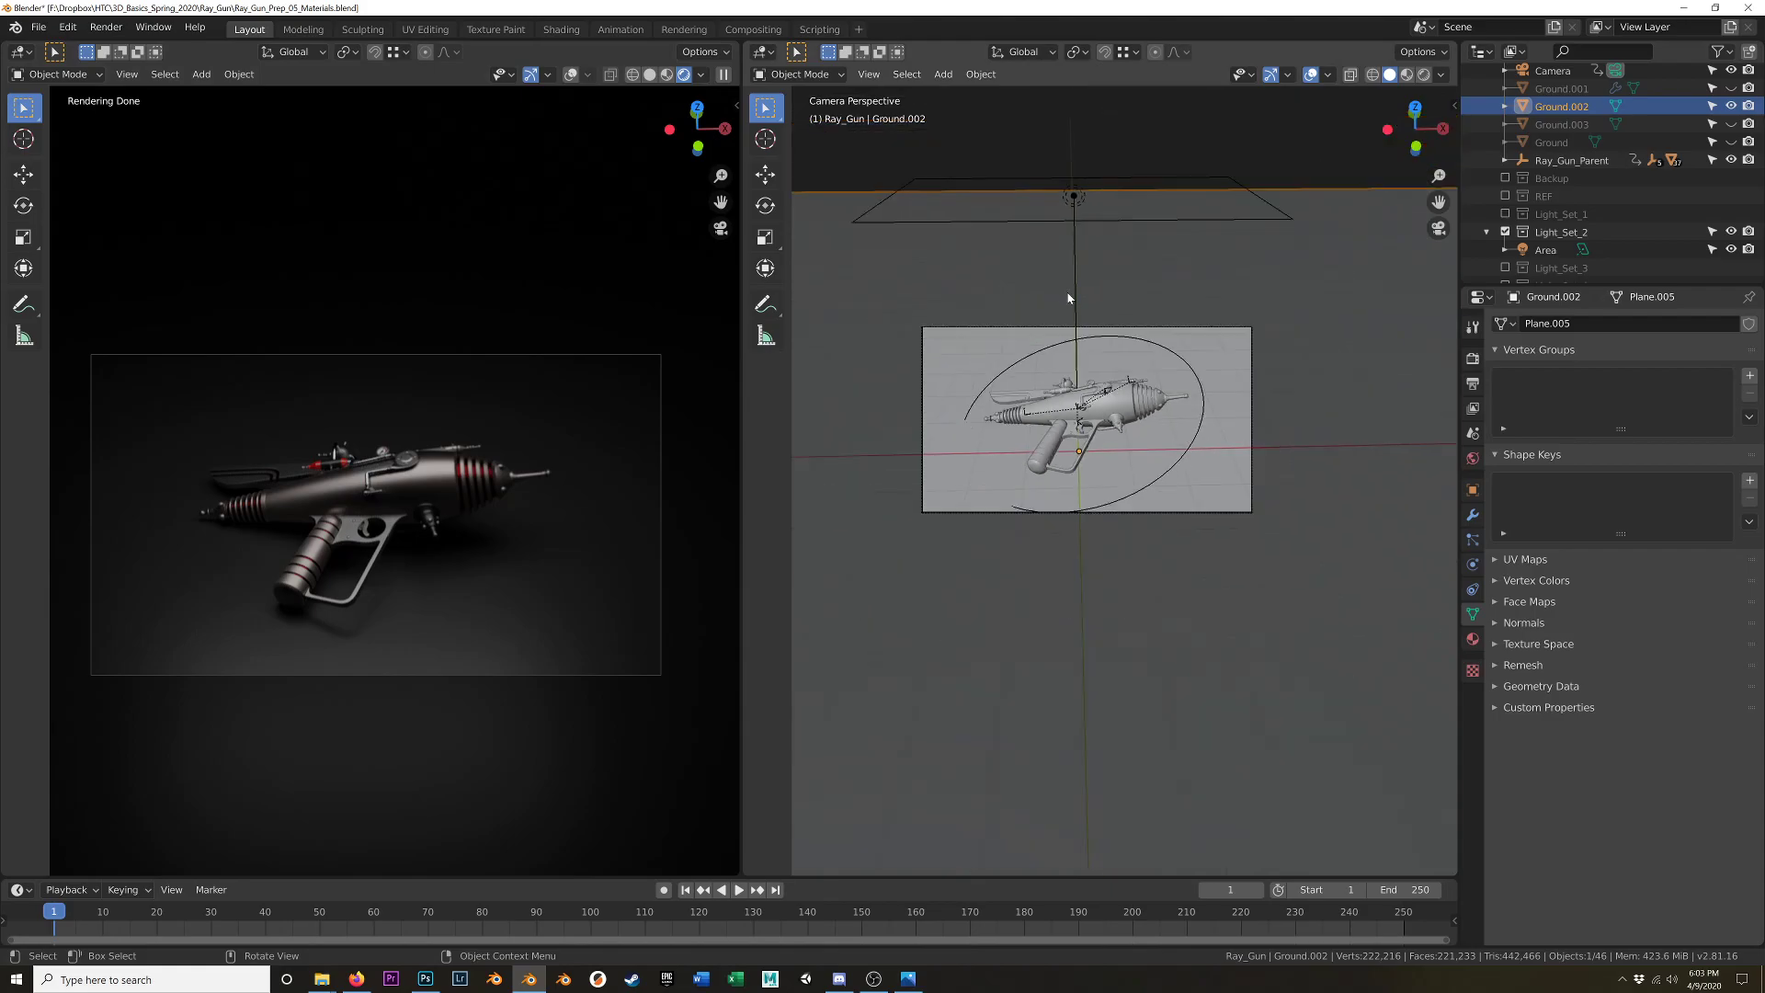
scroll(1080, 296, "up", 3)
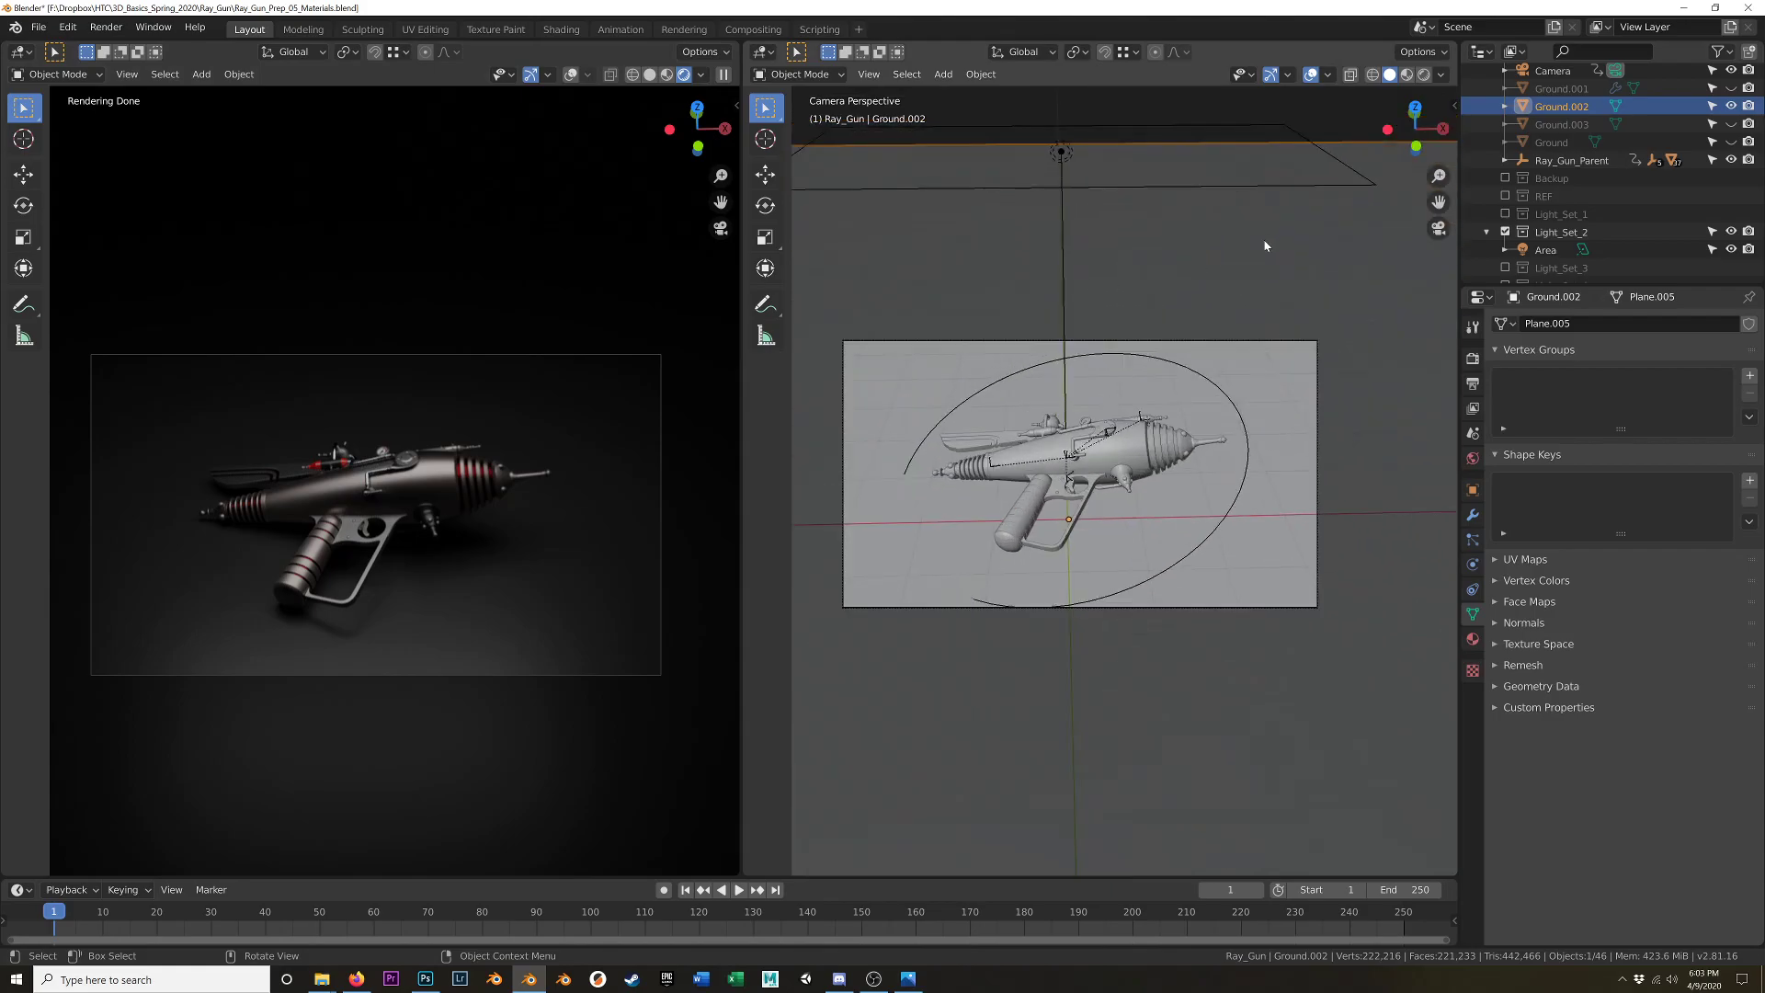
middle_click_drag(1264, 245, 1276, 382)
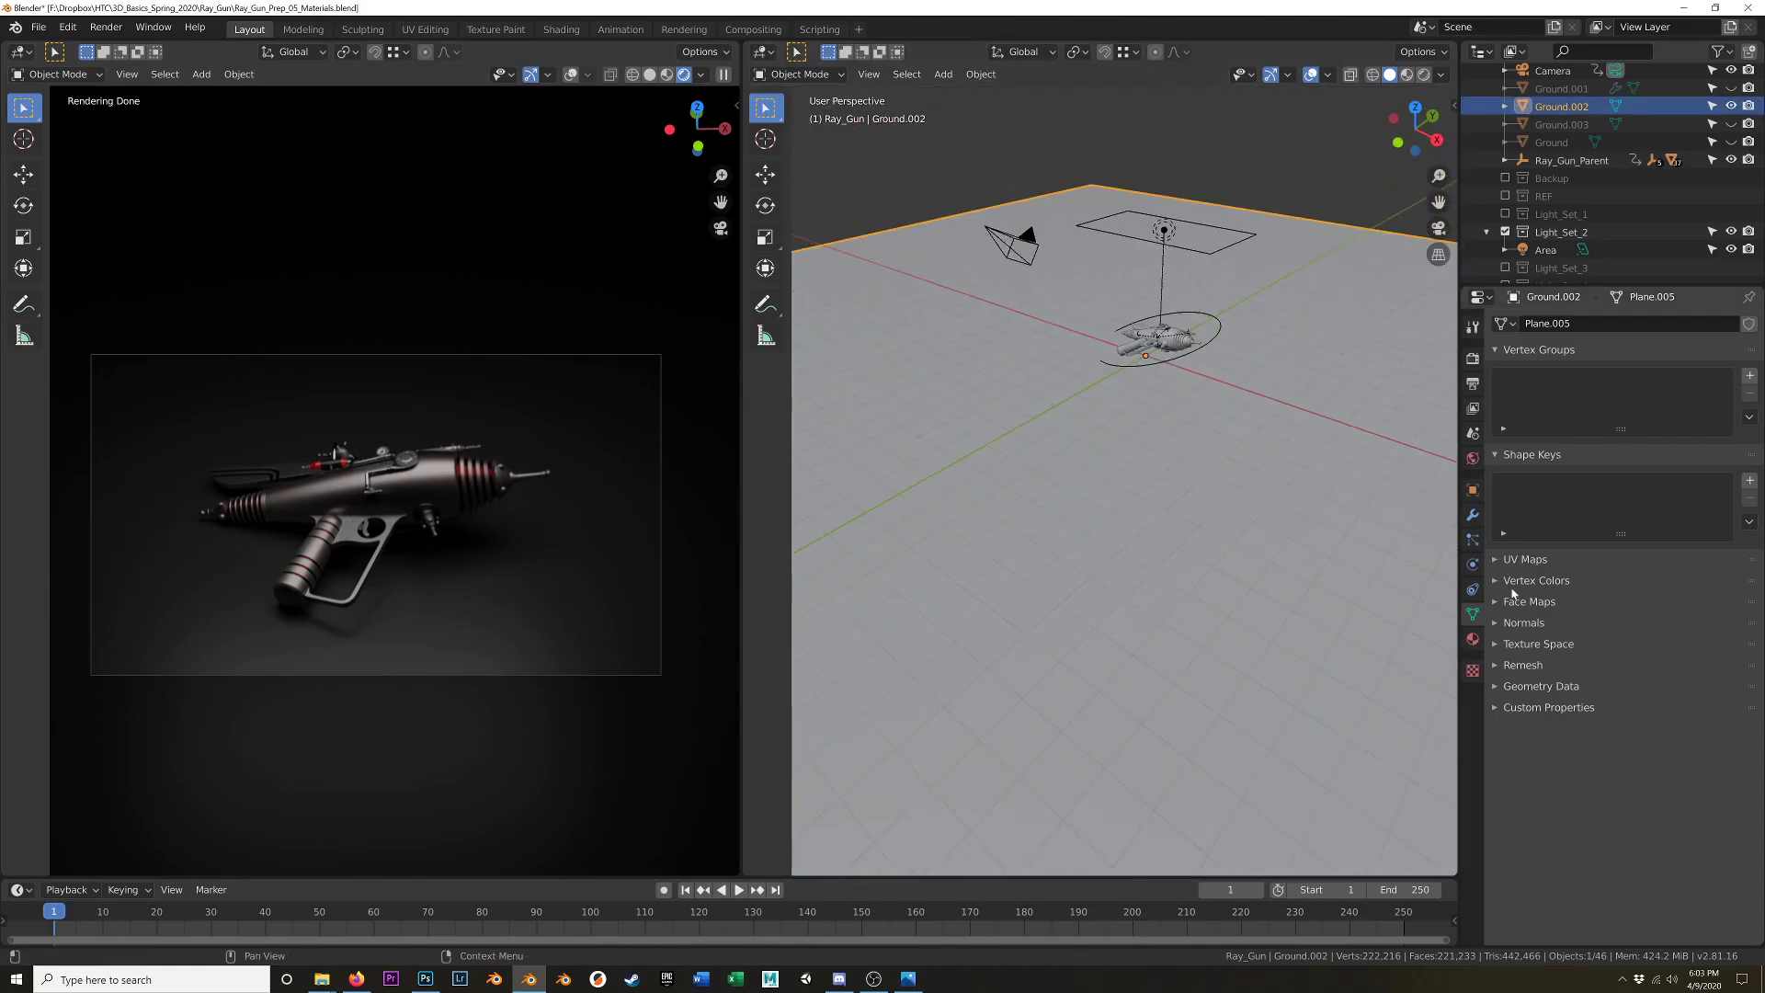
left_click(1472, 490)
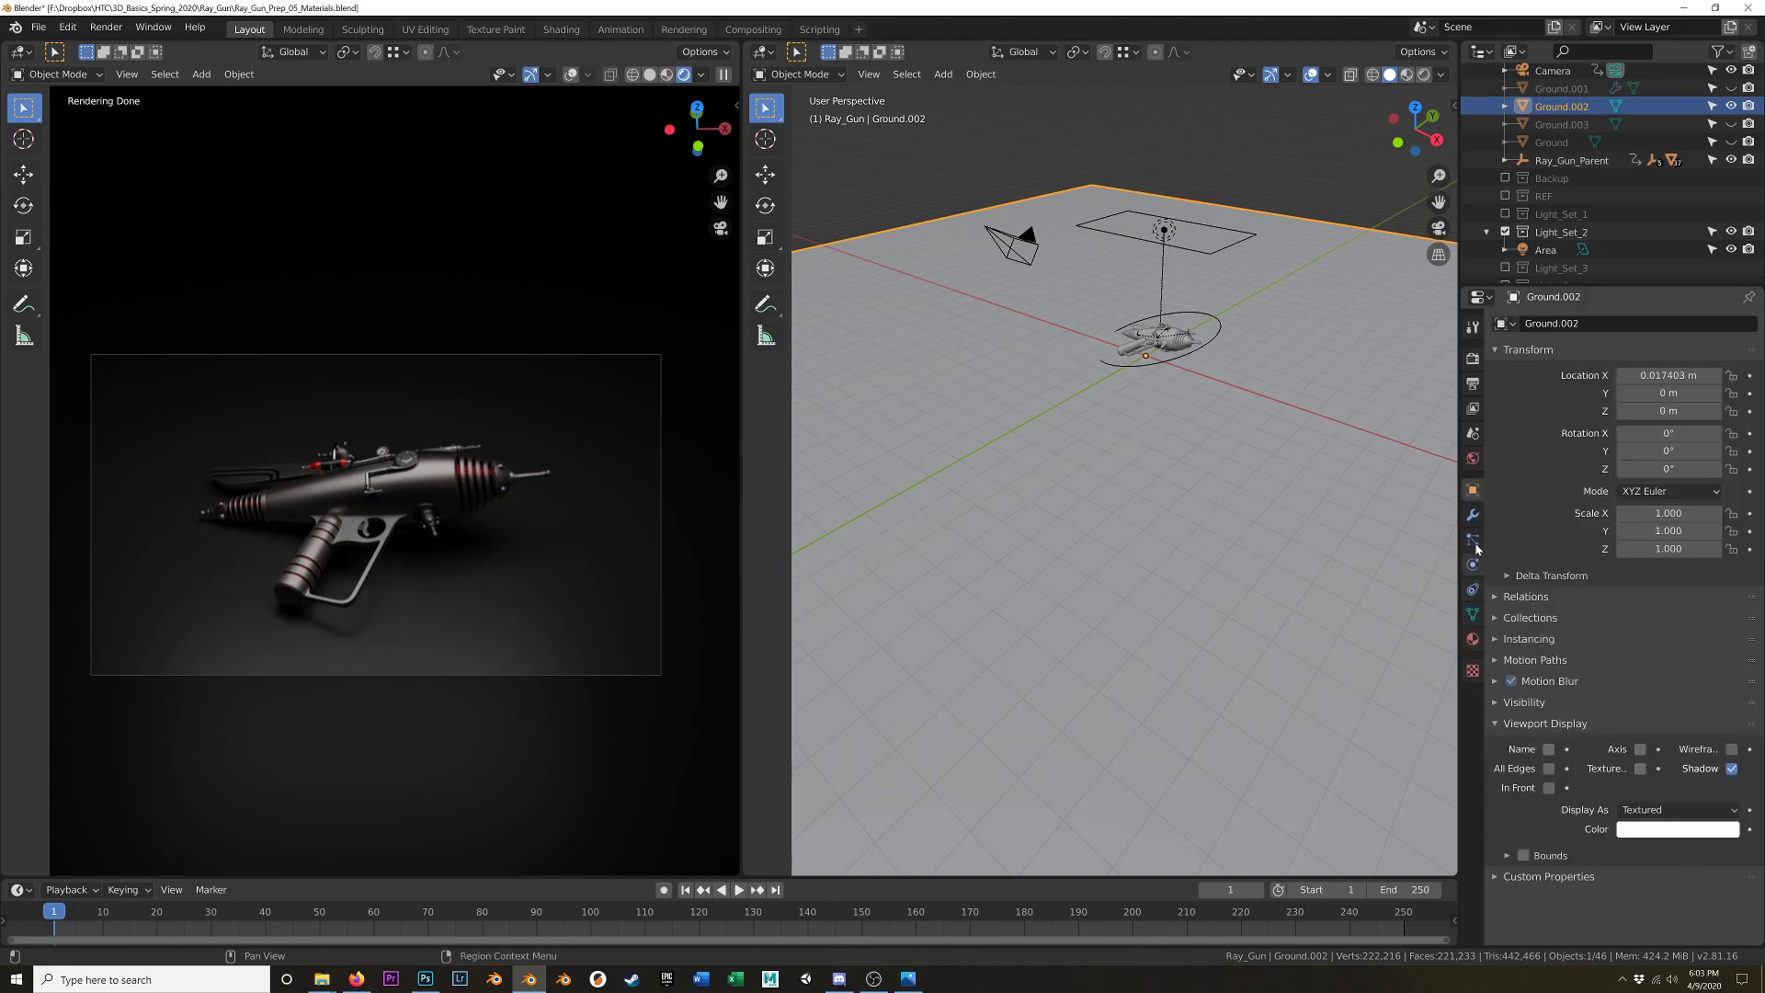
left_click(1471, 515)
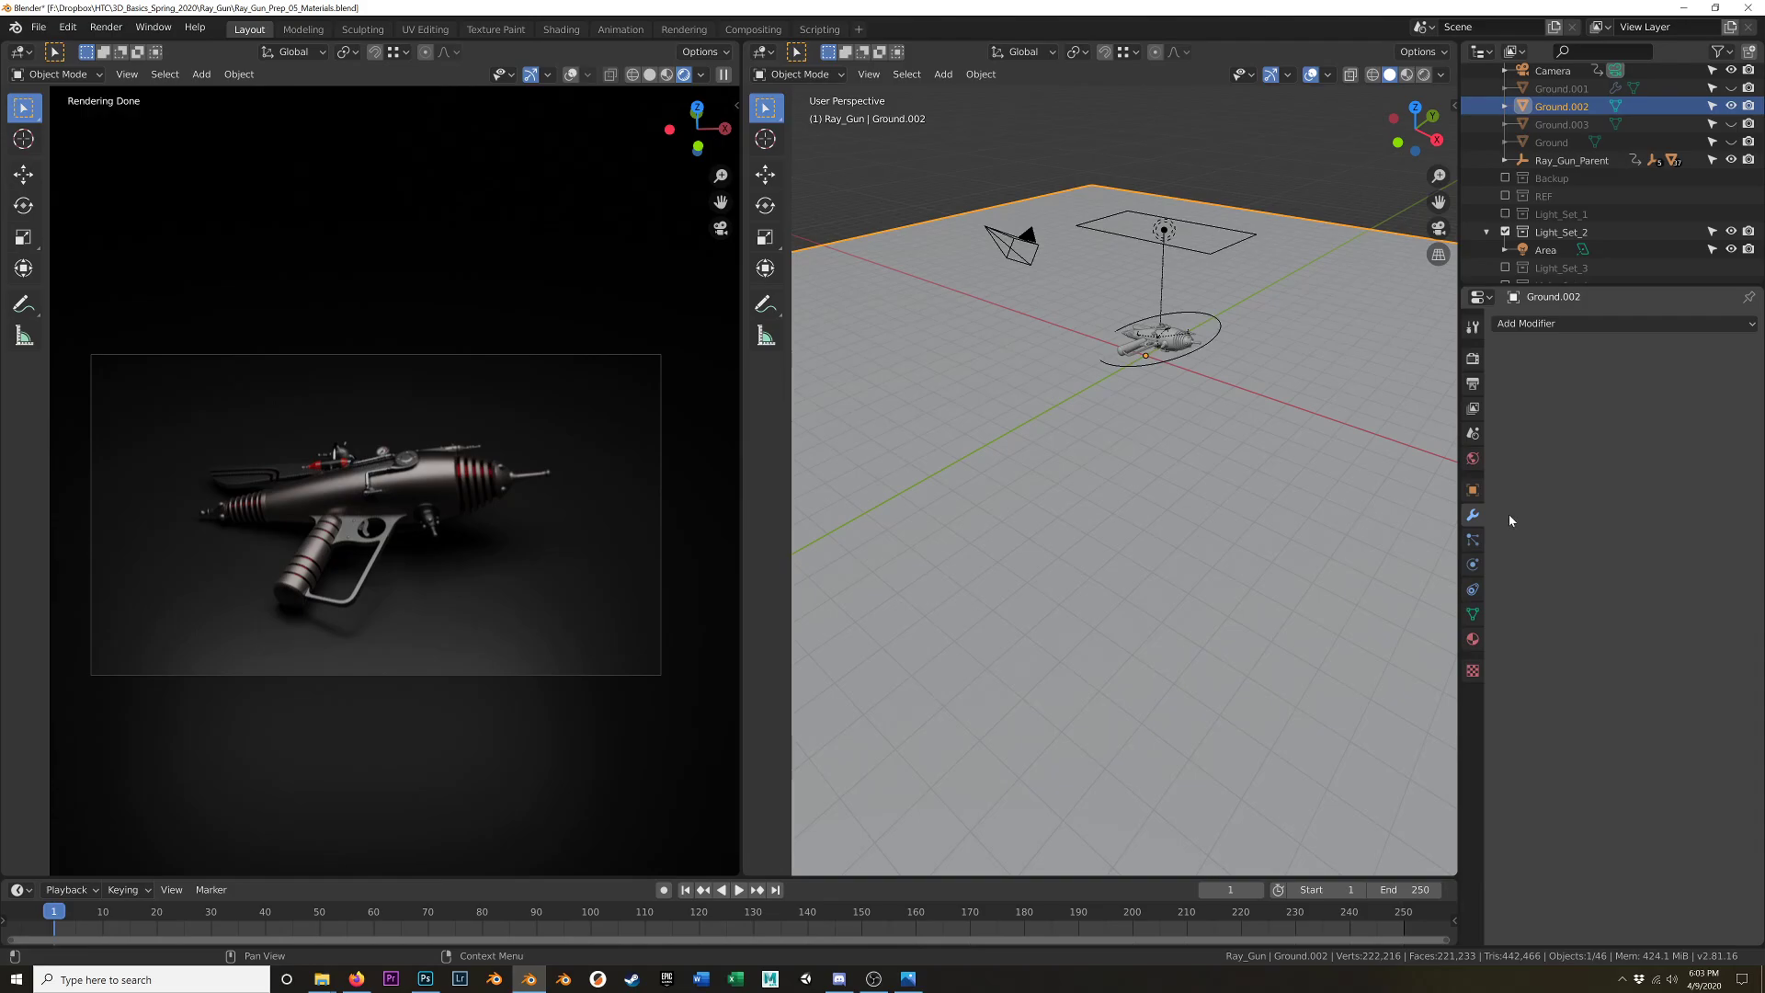
left_click(1471, 638)
scroll(1528, 615, "down", 5)
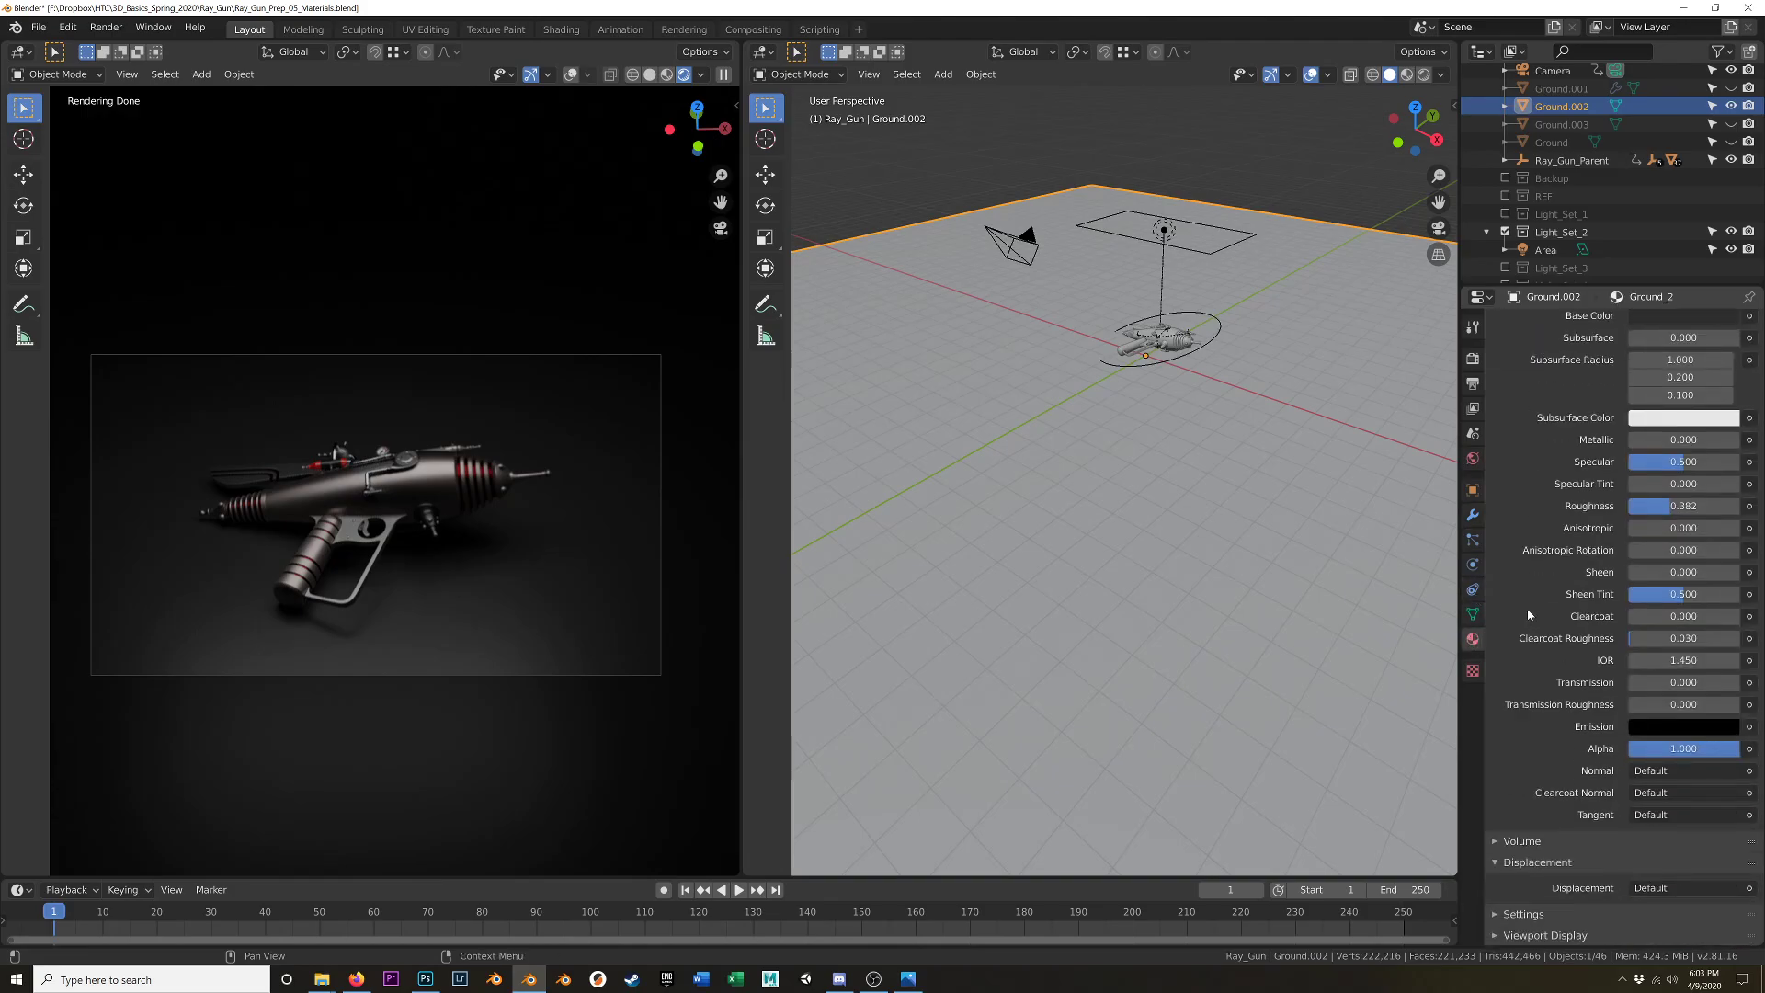
left_click(1517, 914)
scroll(1518, 869, "down", 5)
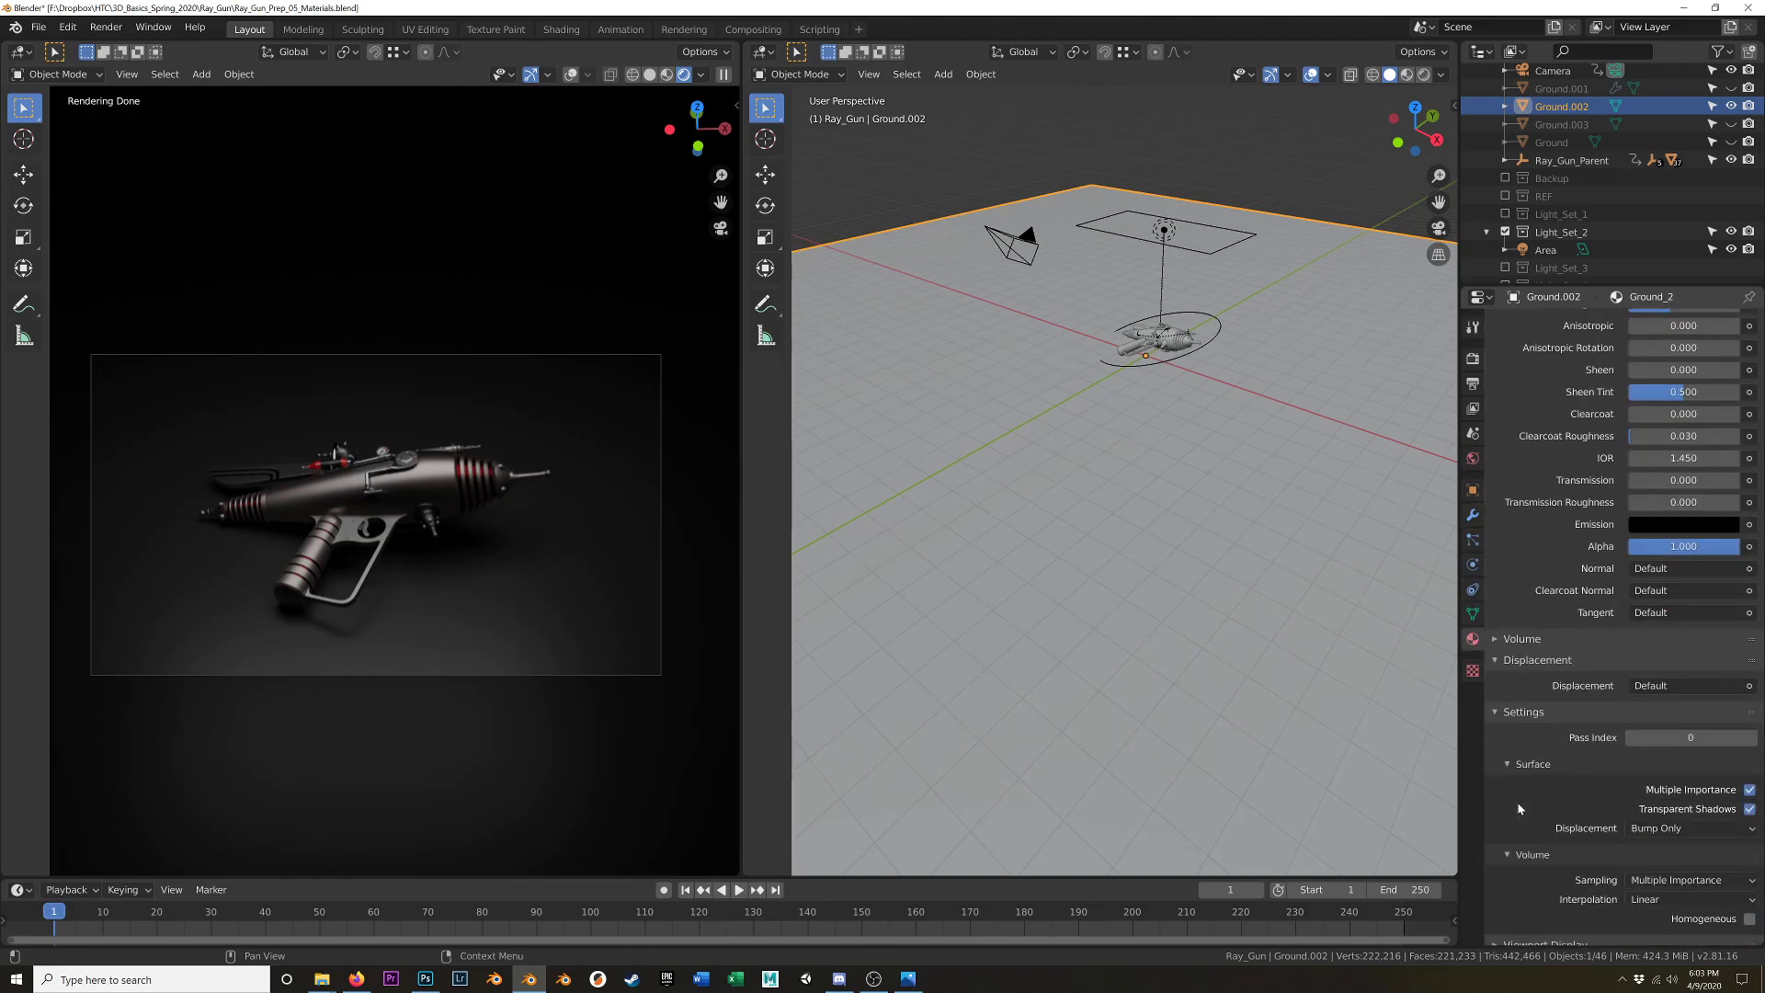
left_click(1472, 614)
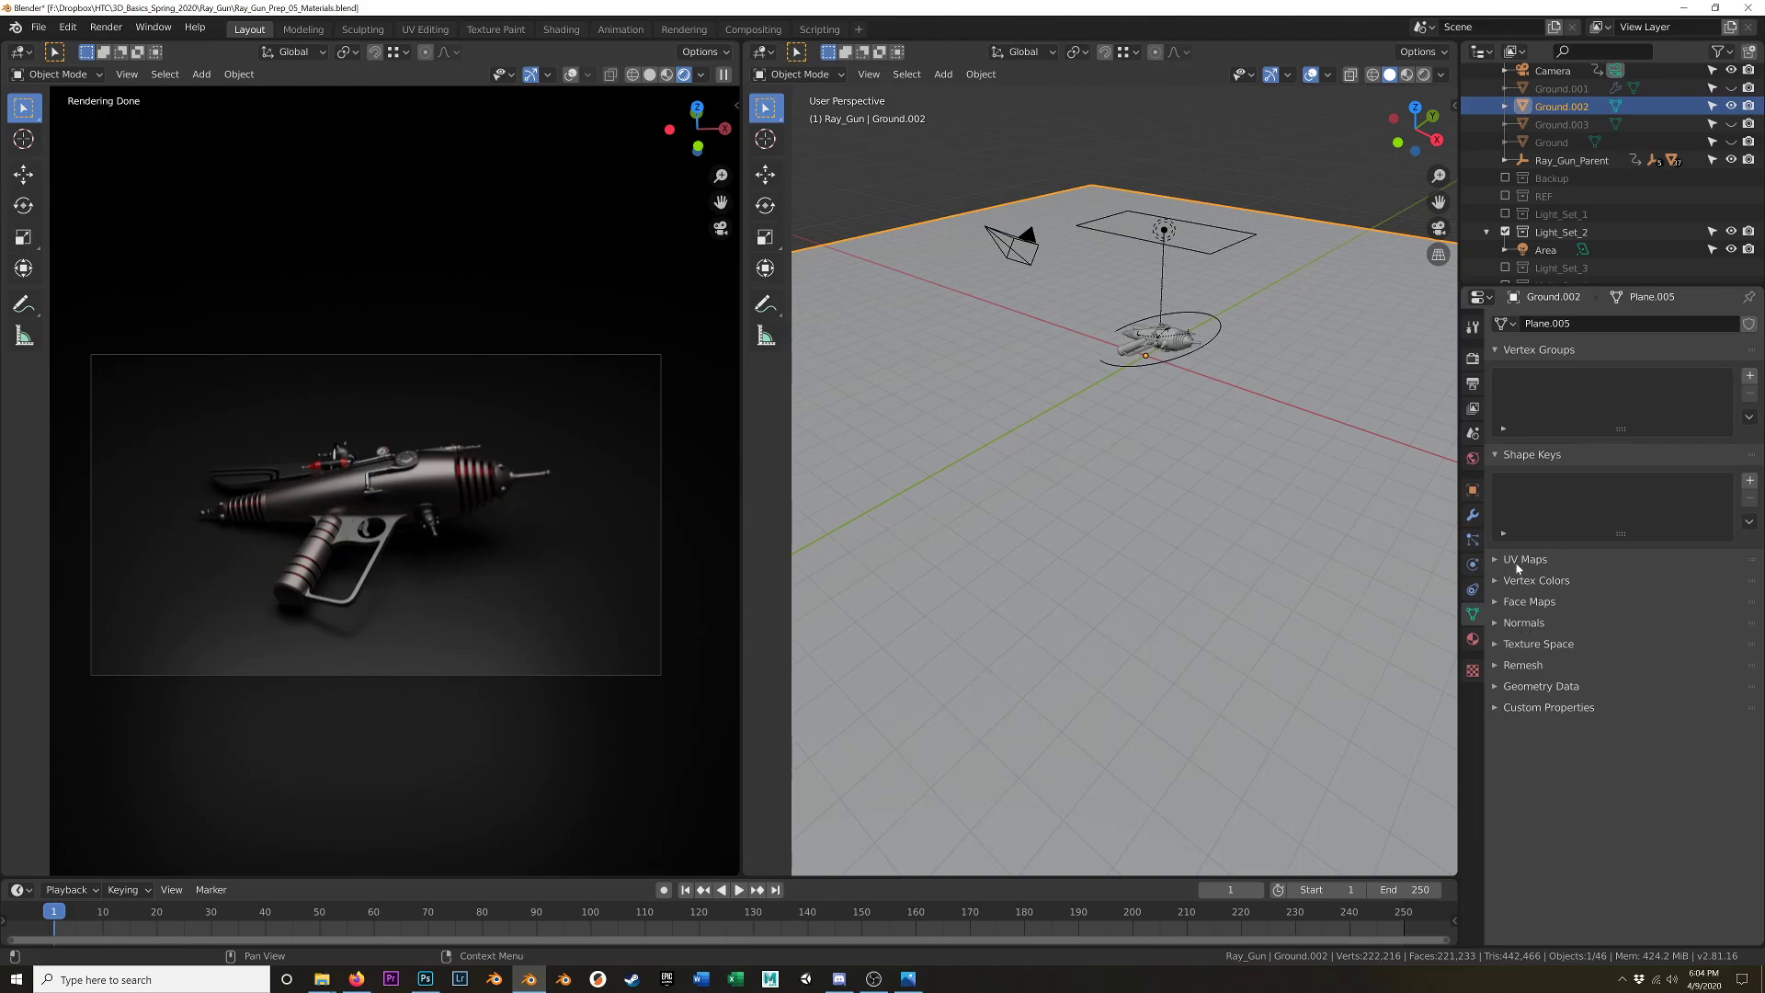
- Enable Shadow Catcher in the object visibility settings of the Ground.002 plane
left_click(1471, 490)
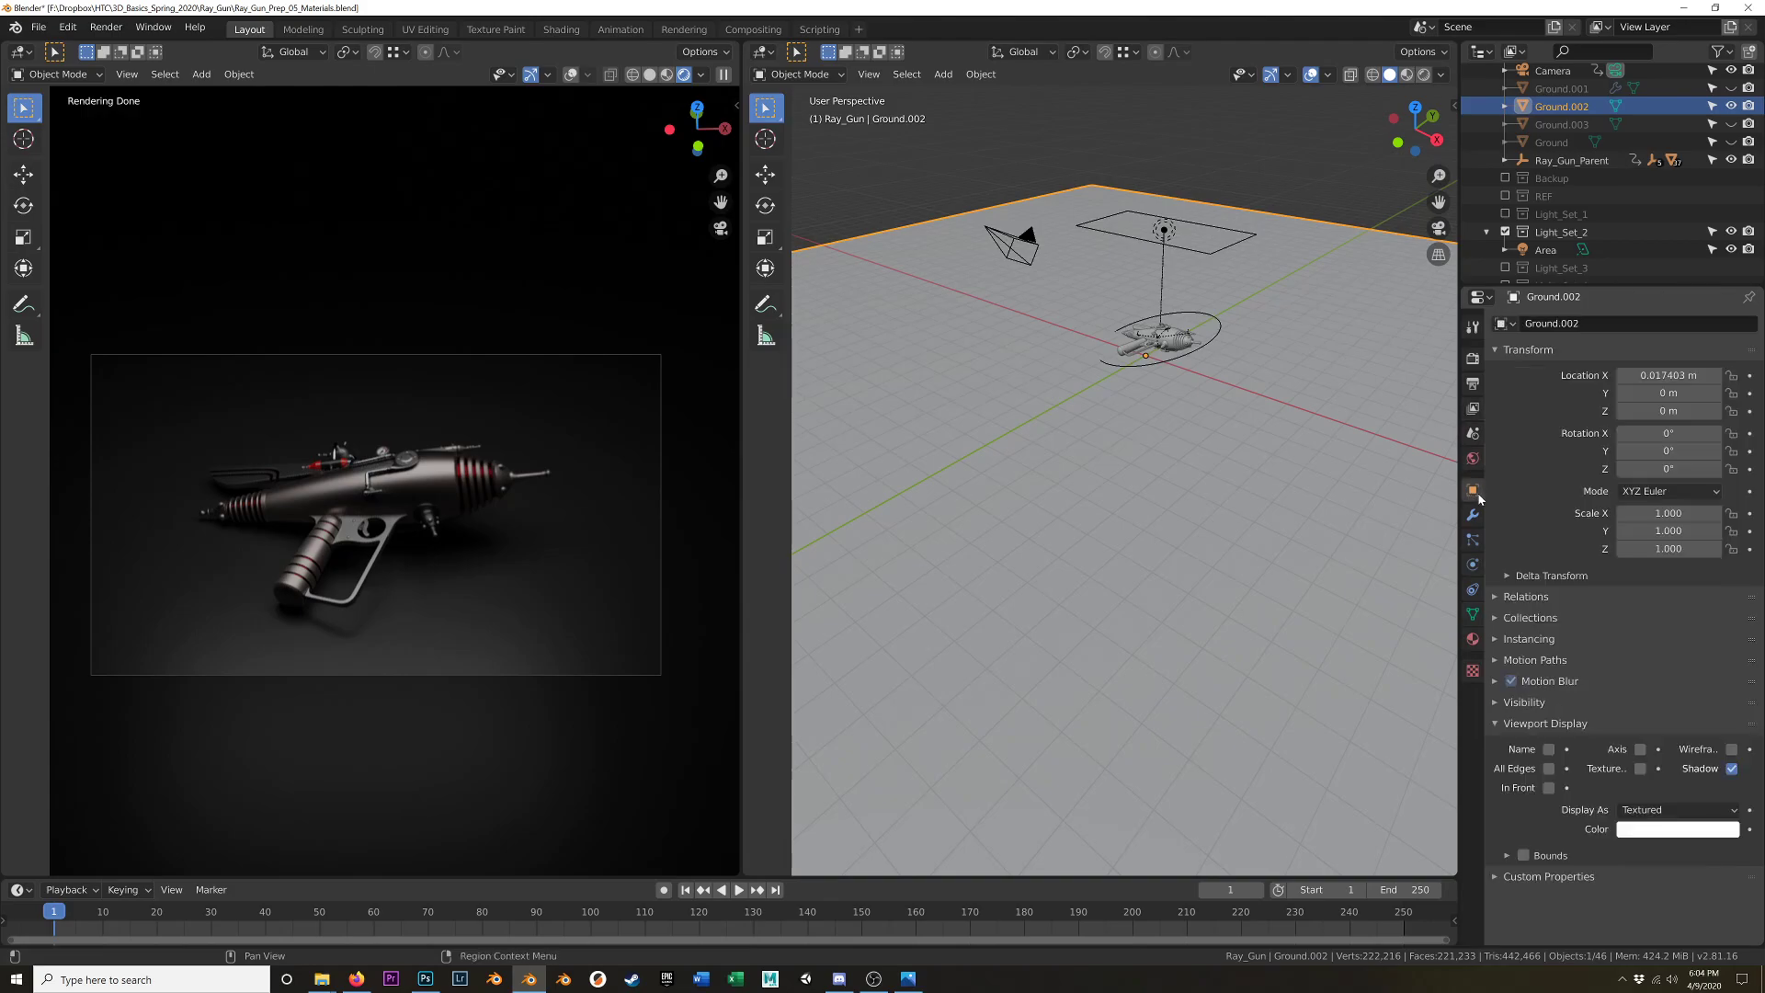
left_click(1522, 704)
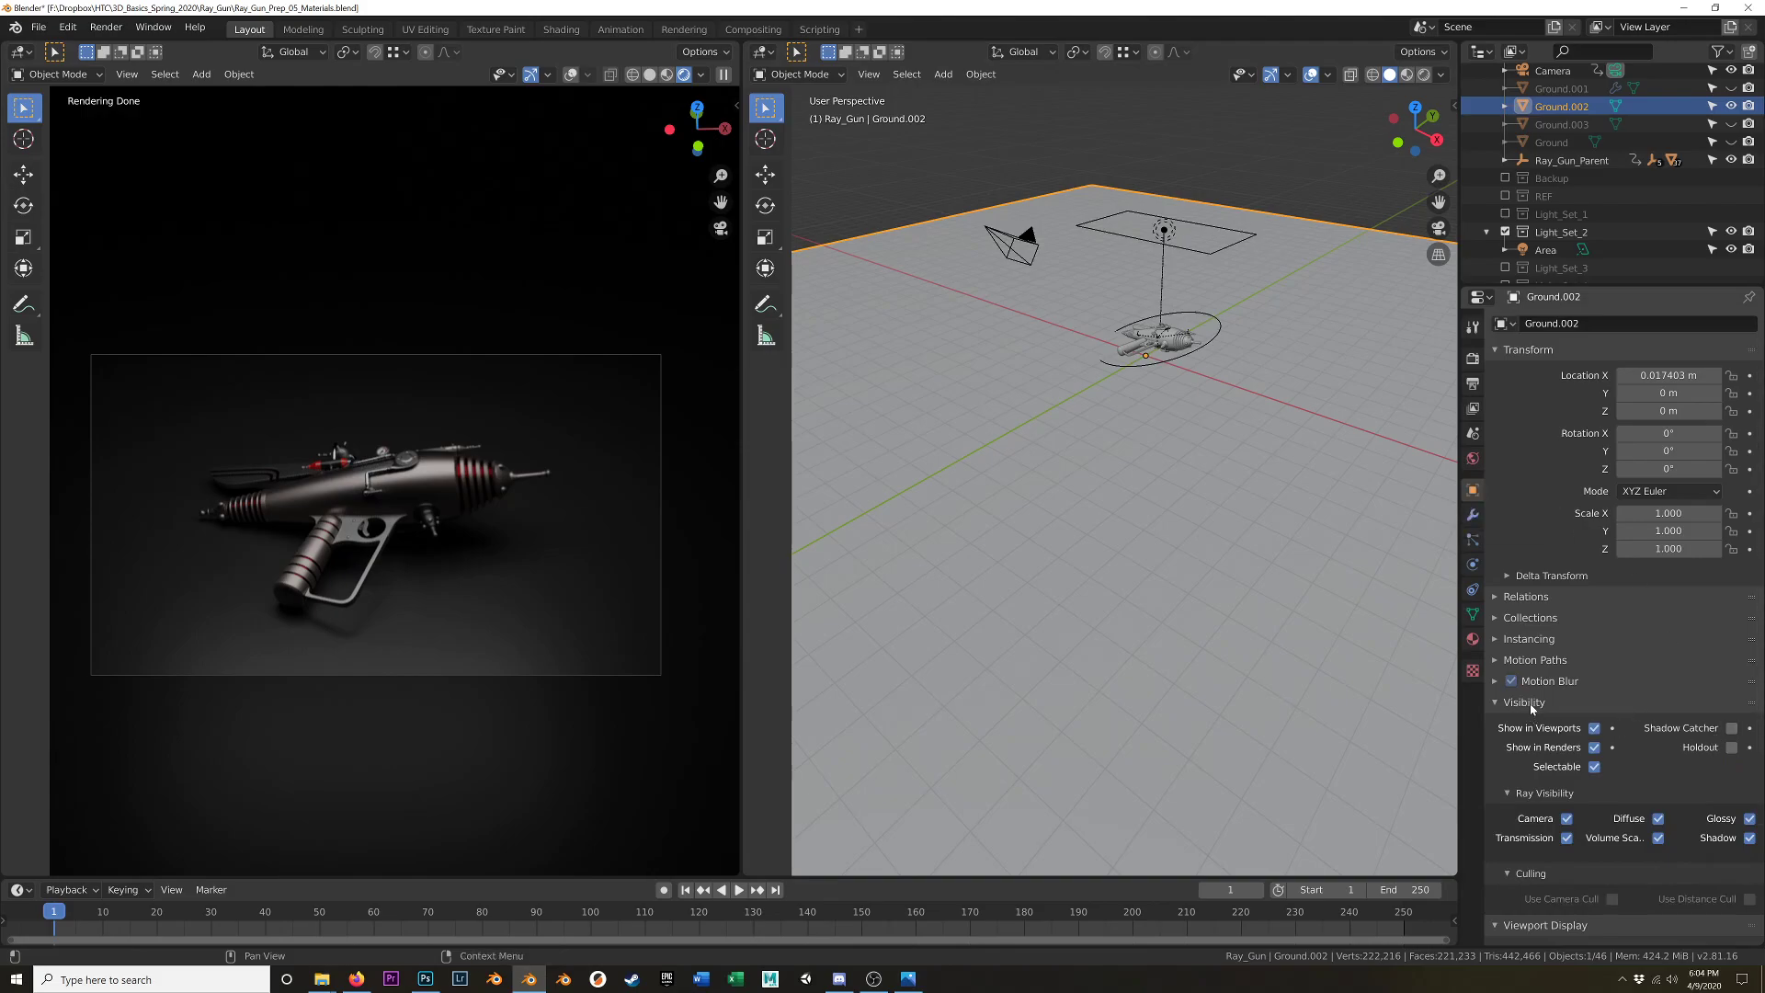
left_click(1731, 729)
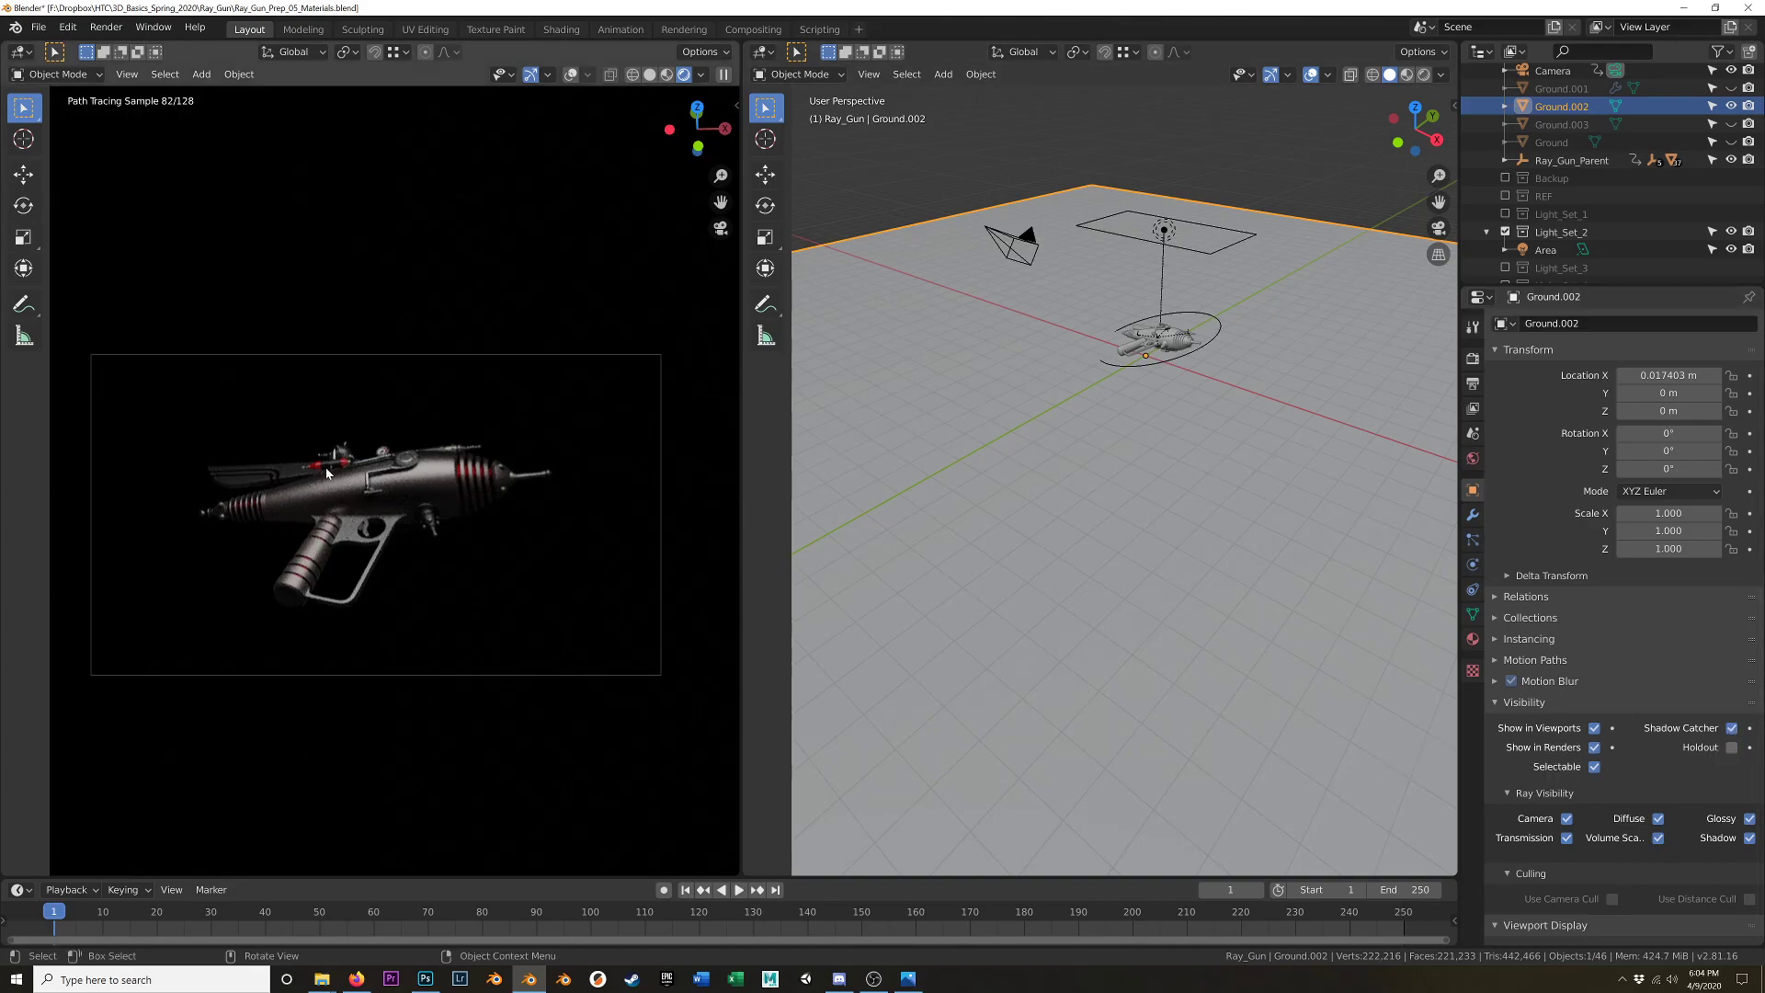
- Try rendering frame 1 to check the shadow catcher, inspecting the output settings meanwhile
key("F12")
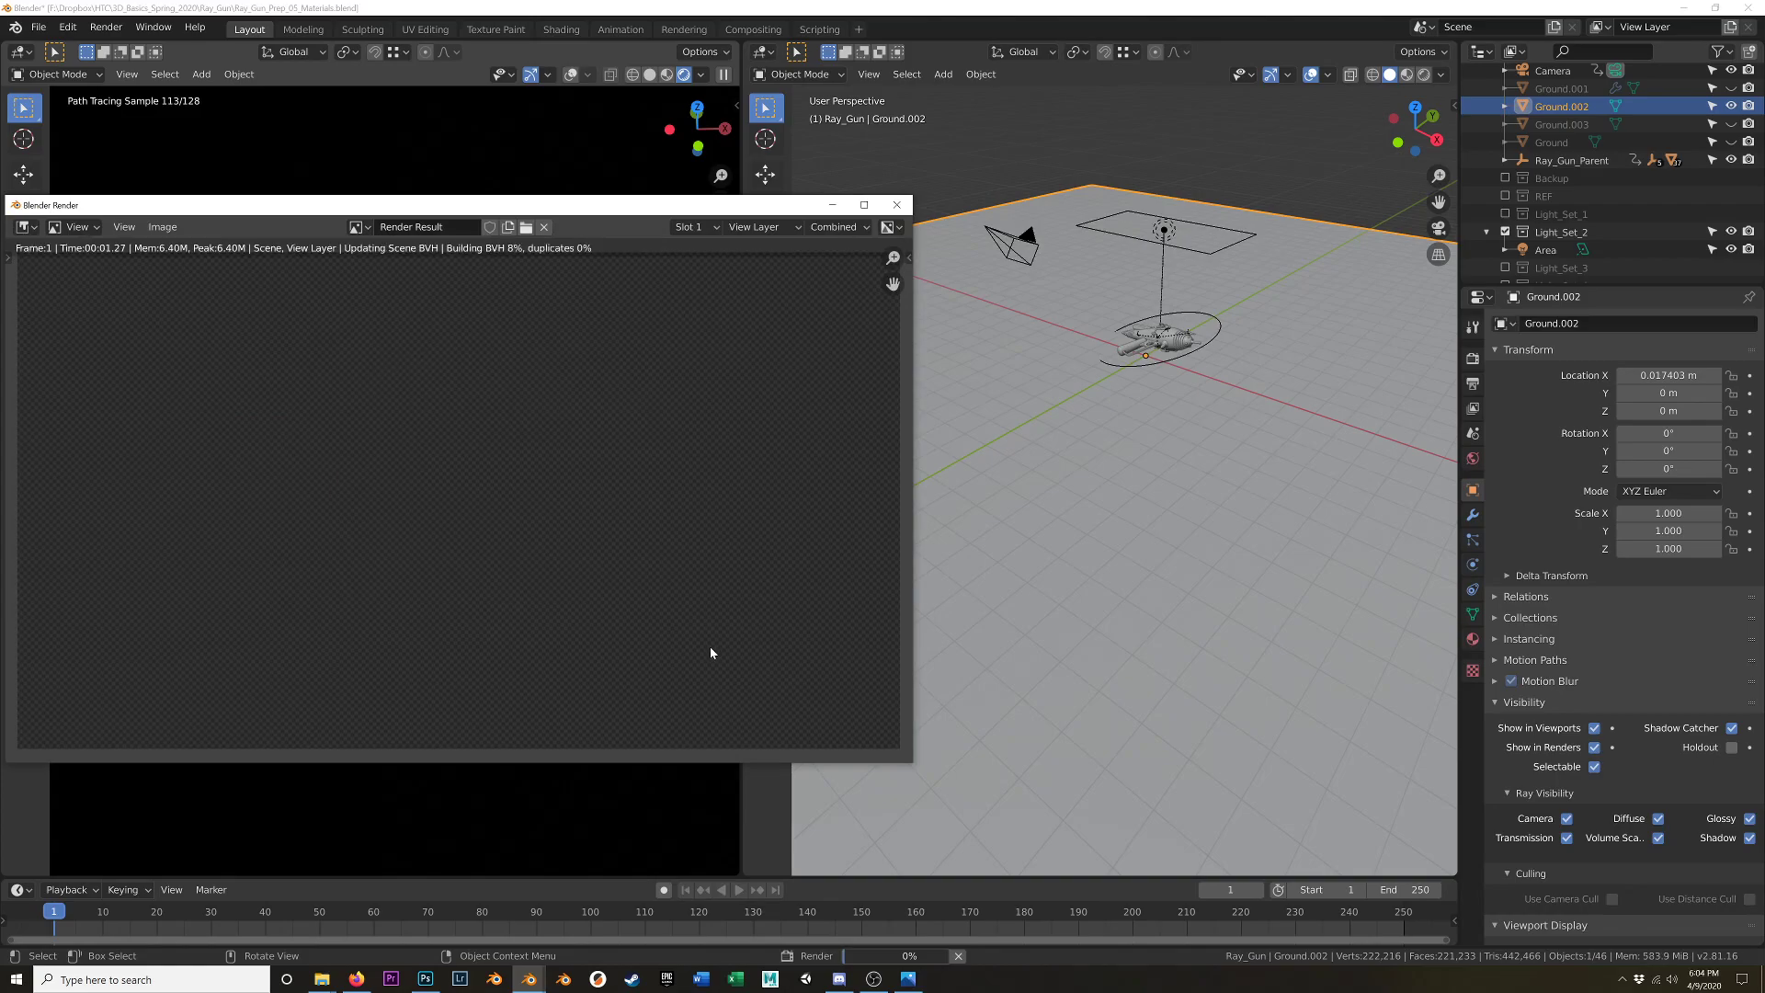
left_click(1473, 384)
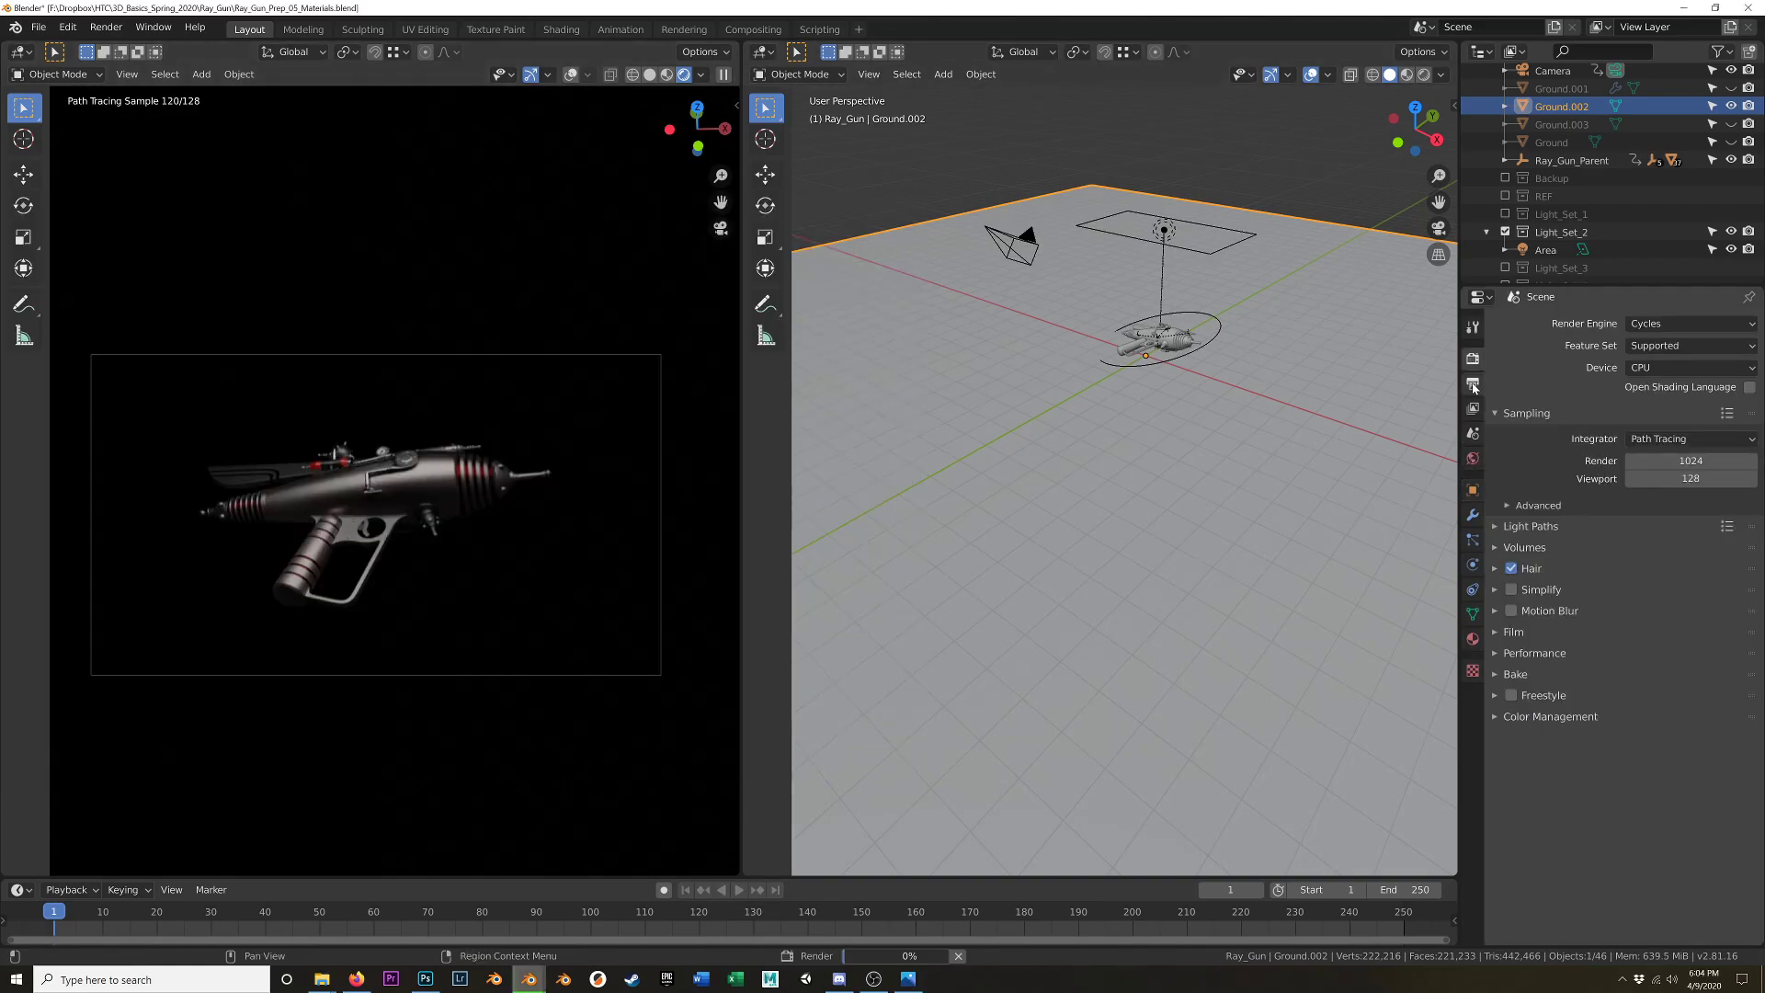
left_click(1473, 385)
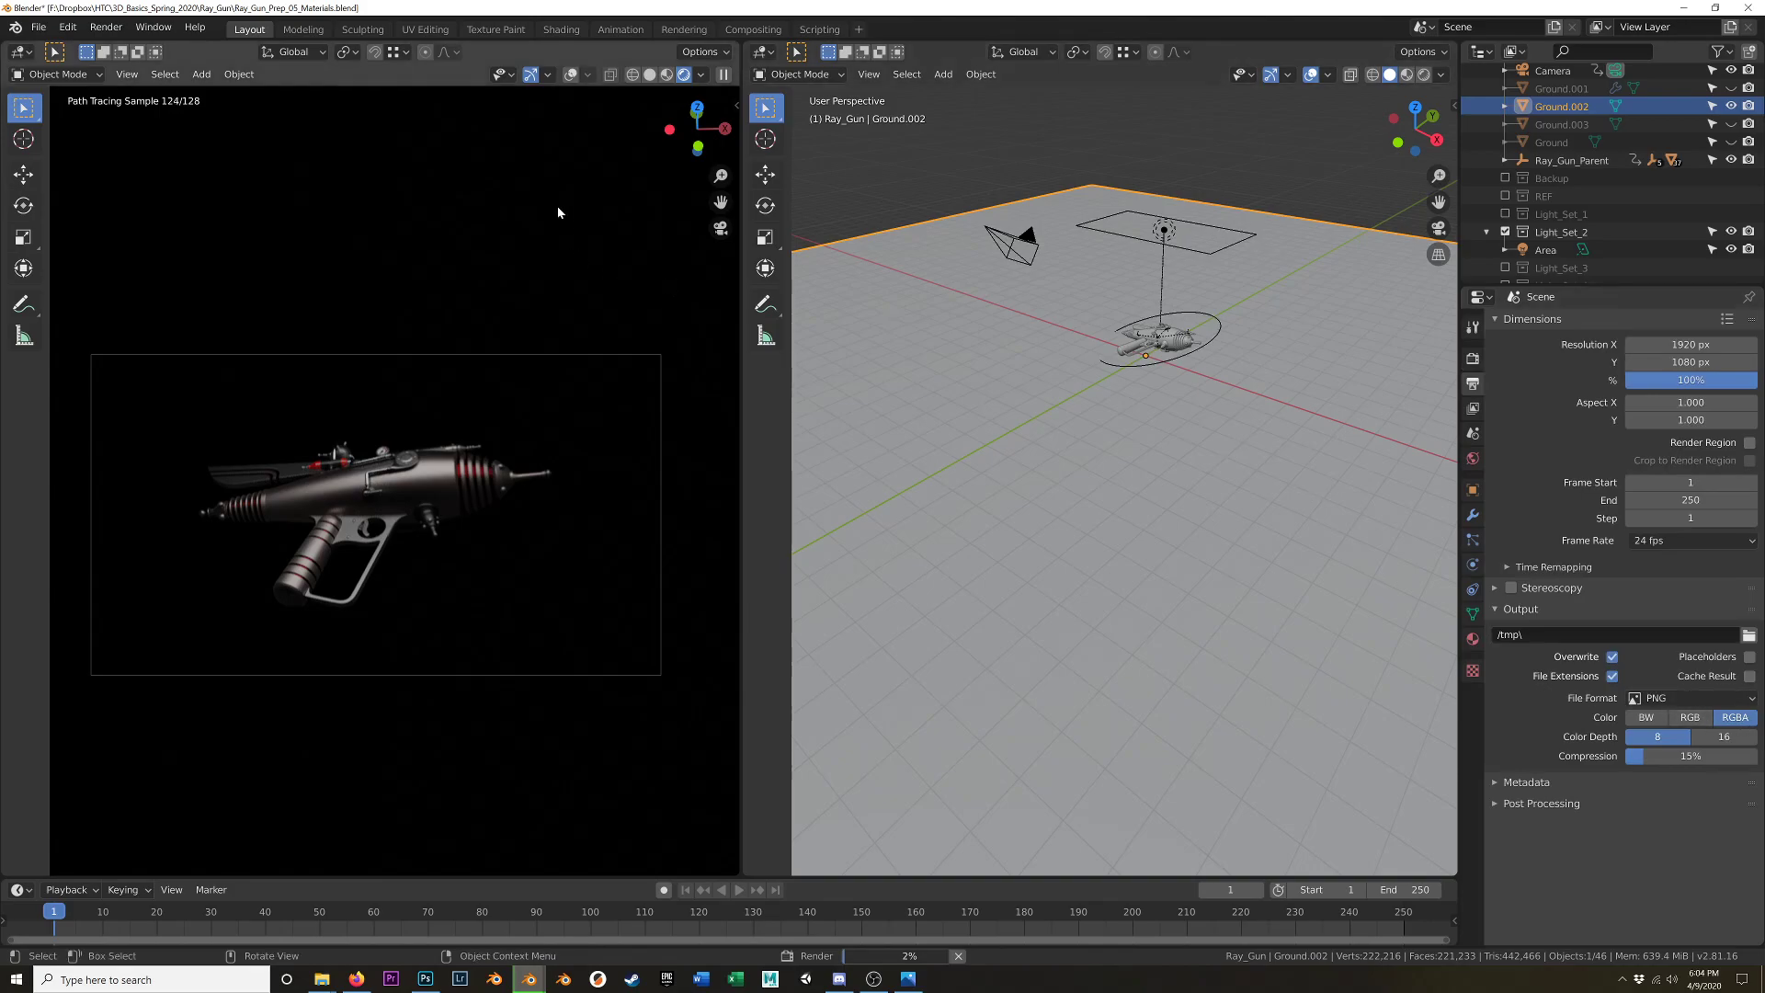
key("F11")
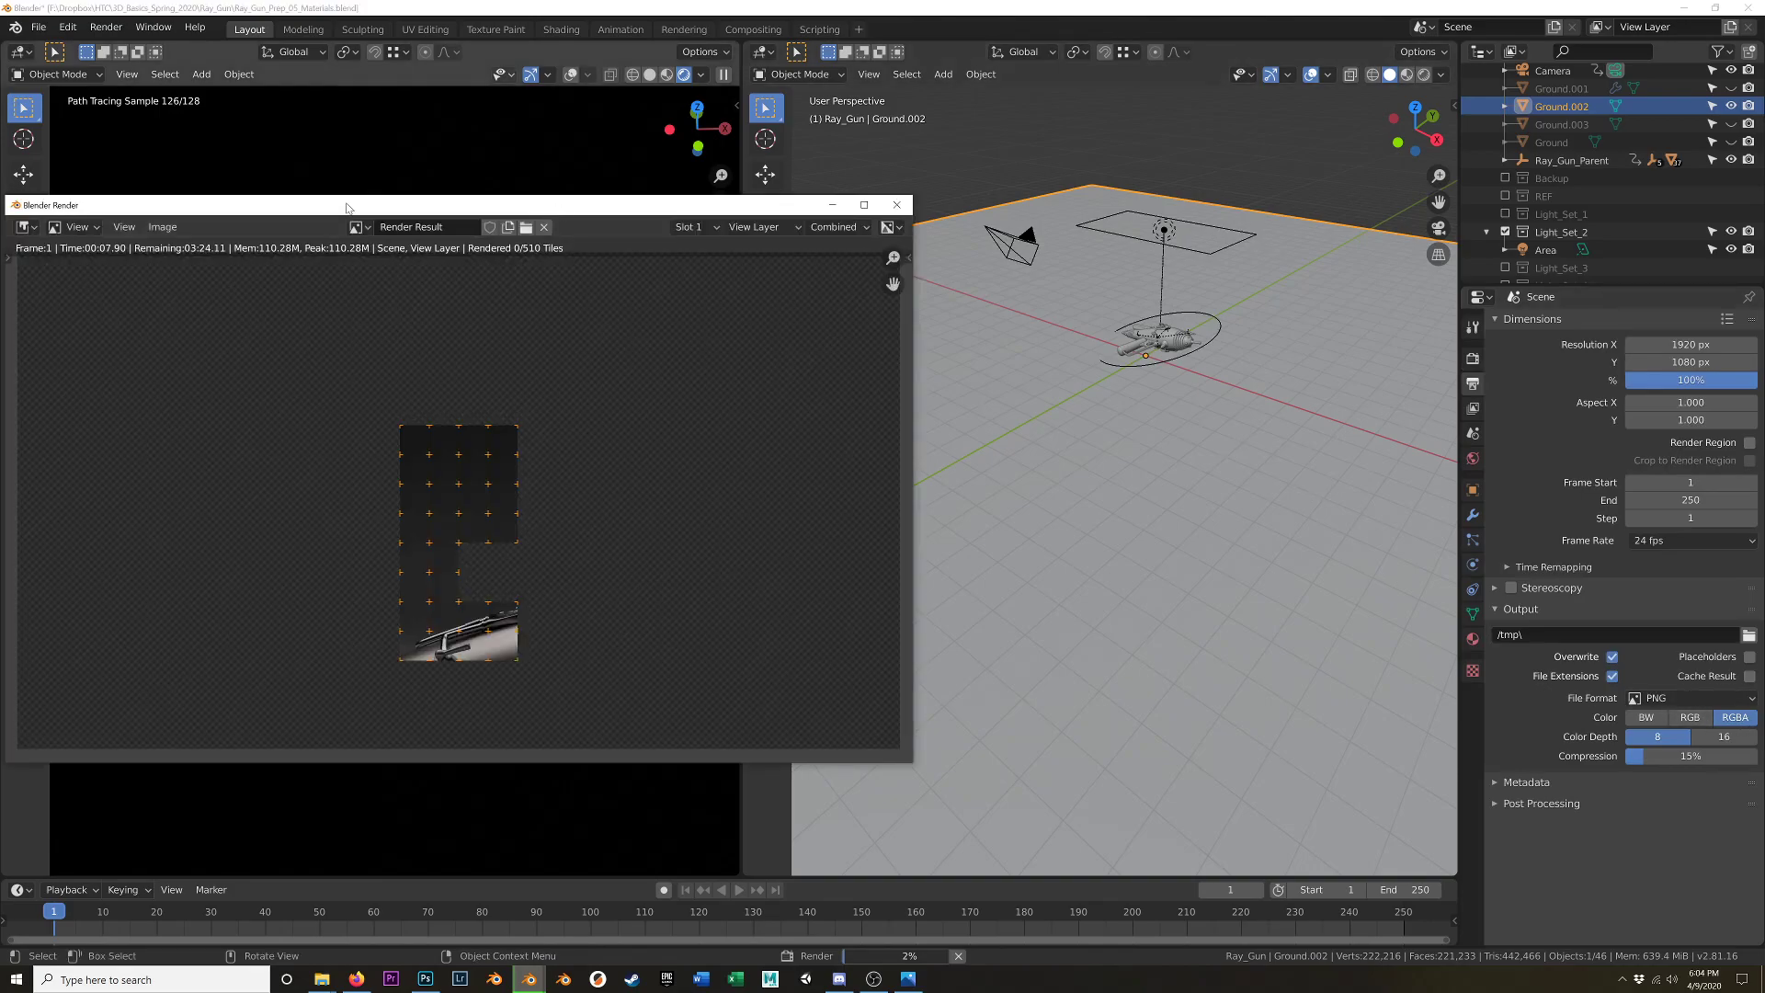
left_click_drag(334, 205, 673, 175)
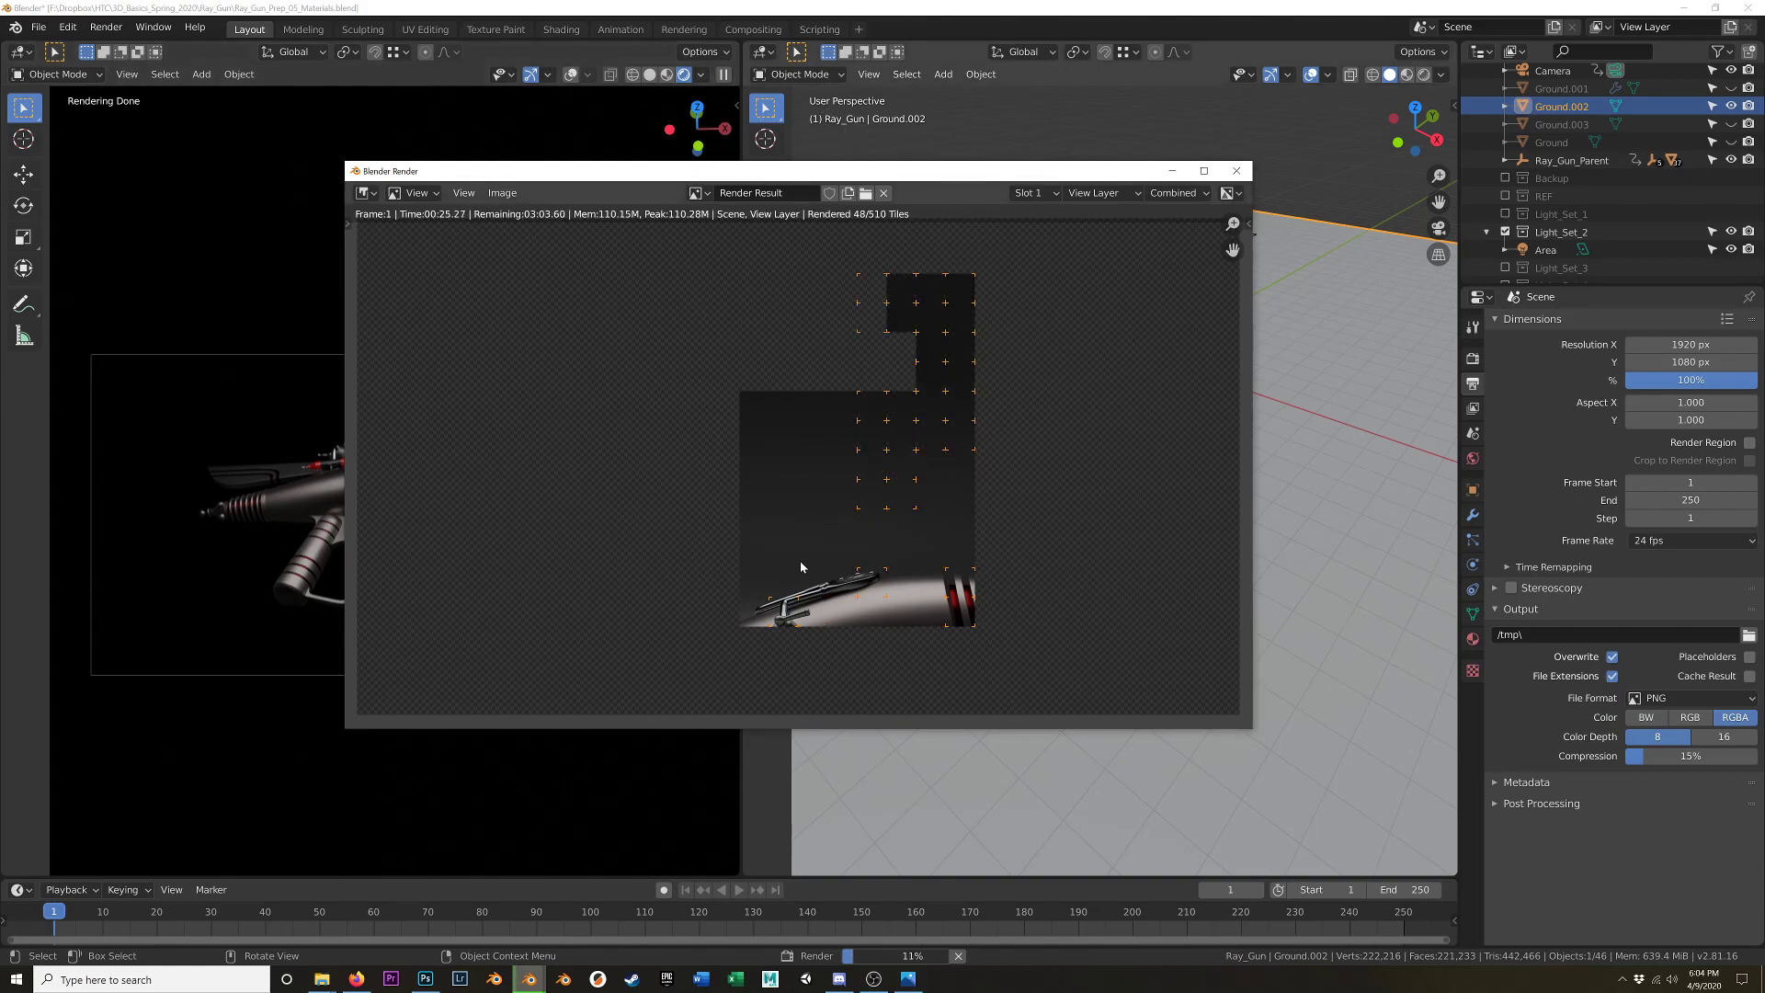
key("Escape")
key("Escape")
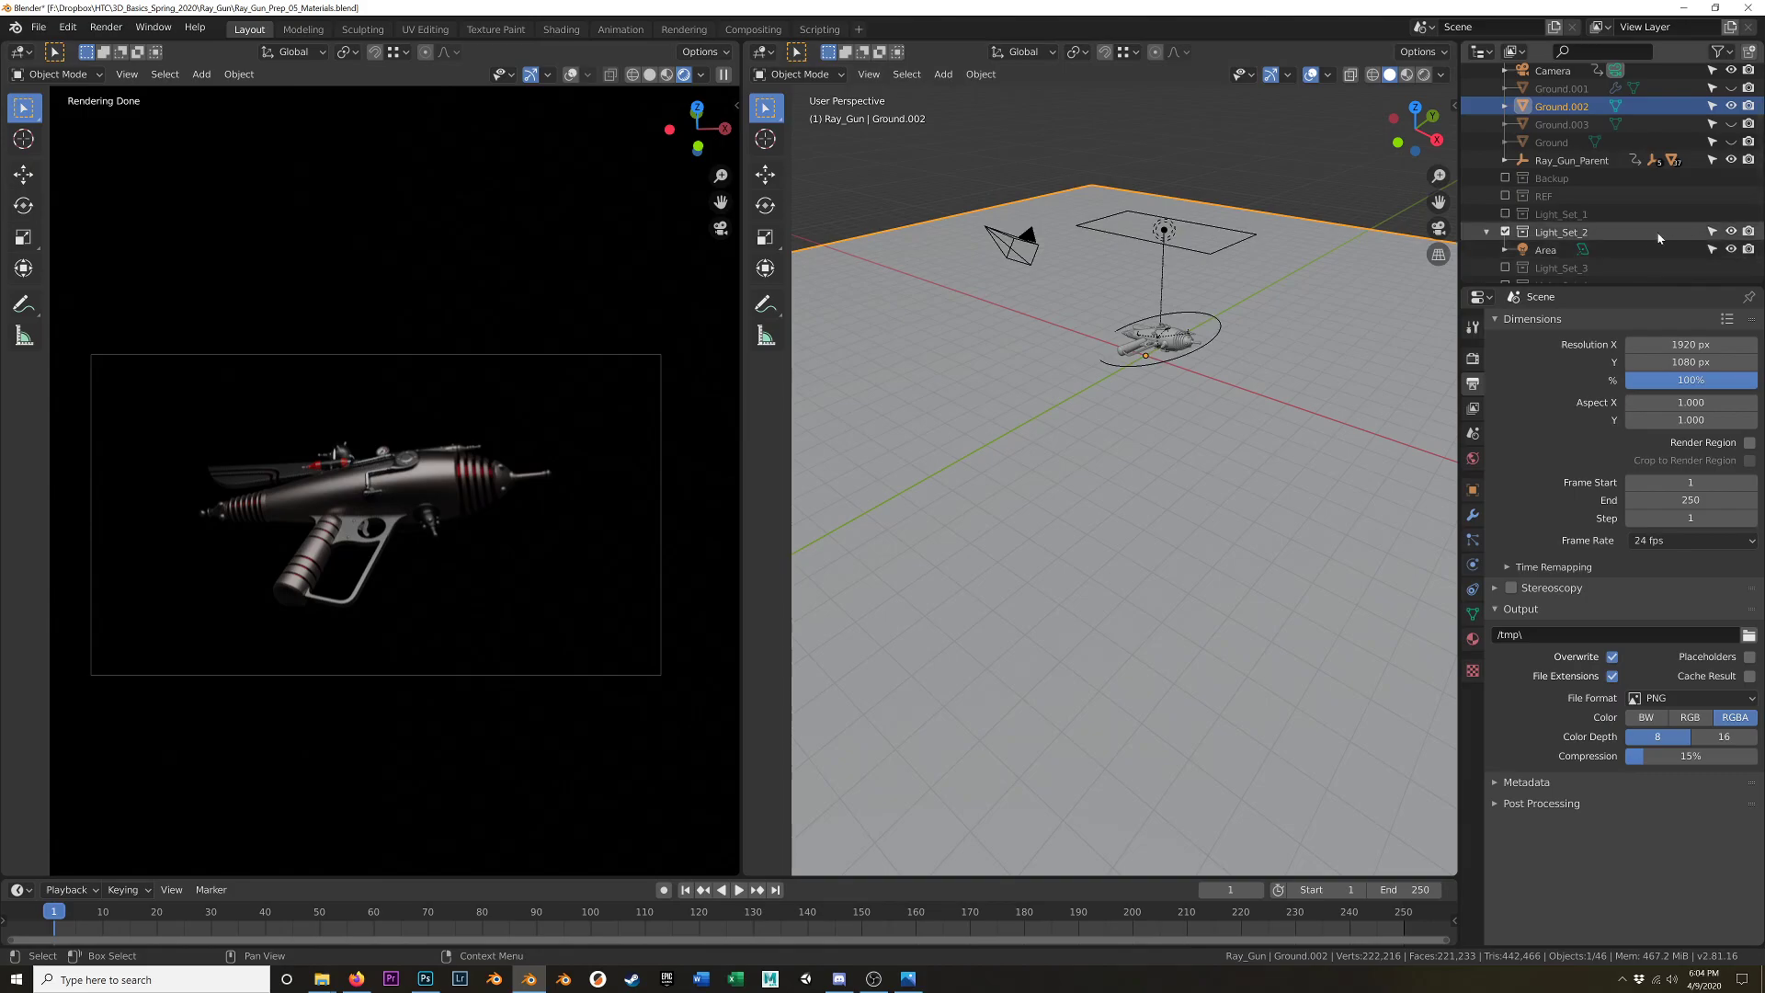
- Disable the hidden Ground backdrops in renders and render frame 1 again
scroll(1640, 235, "up", 2)
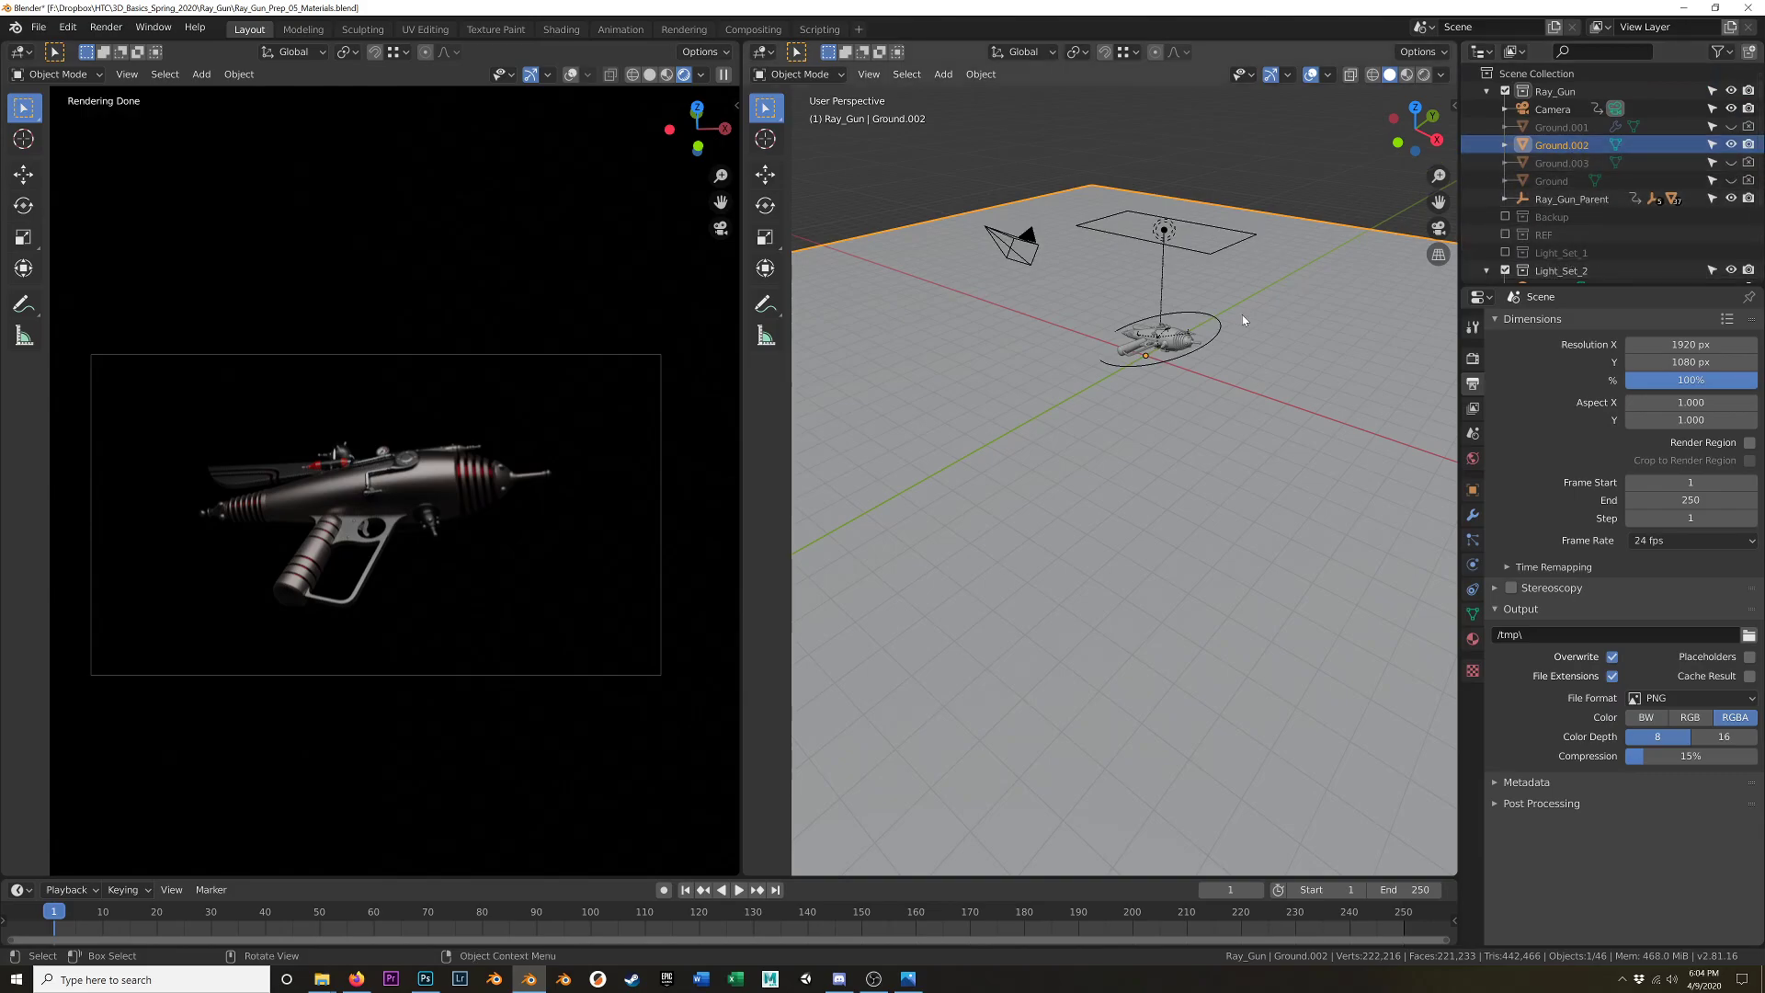
key("F12")
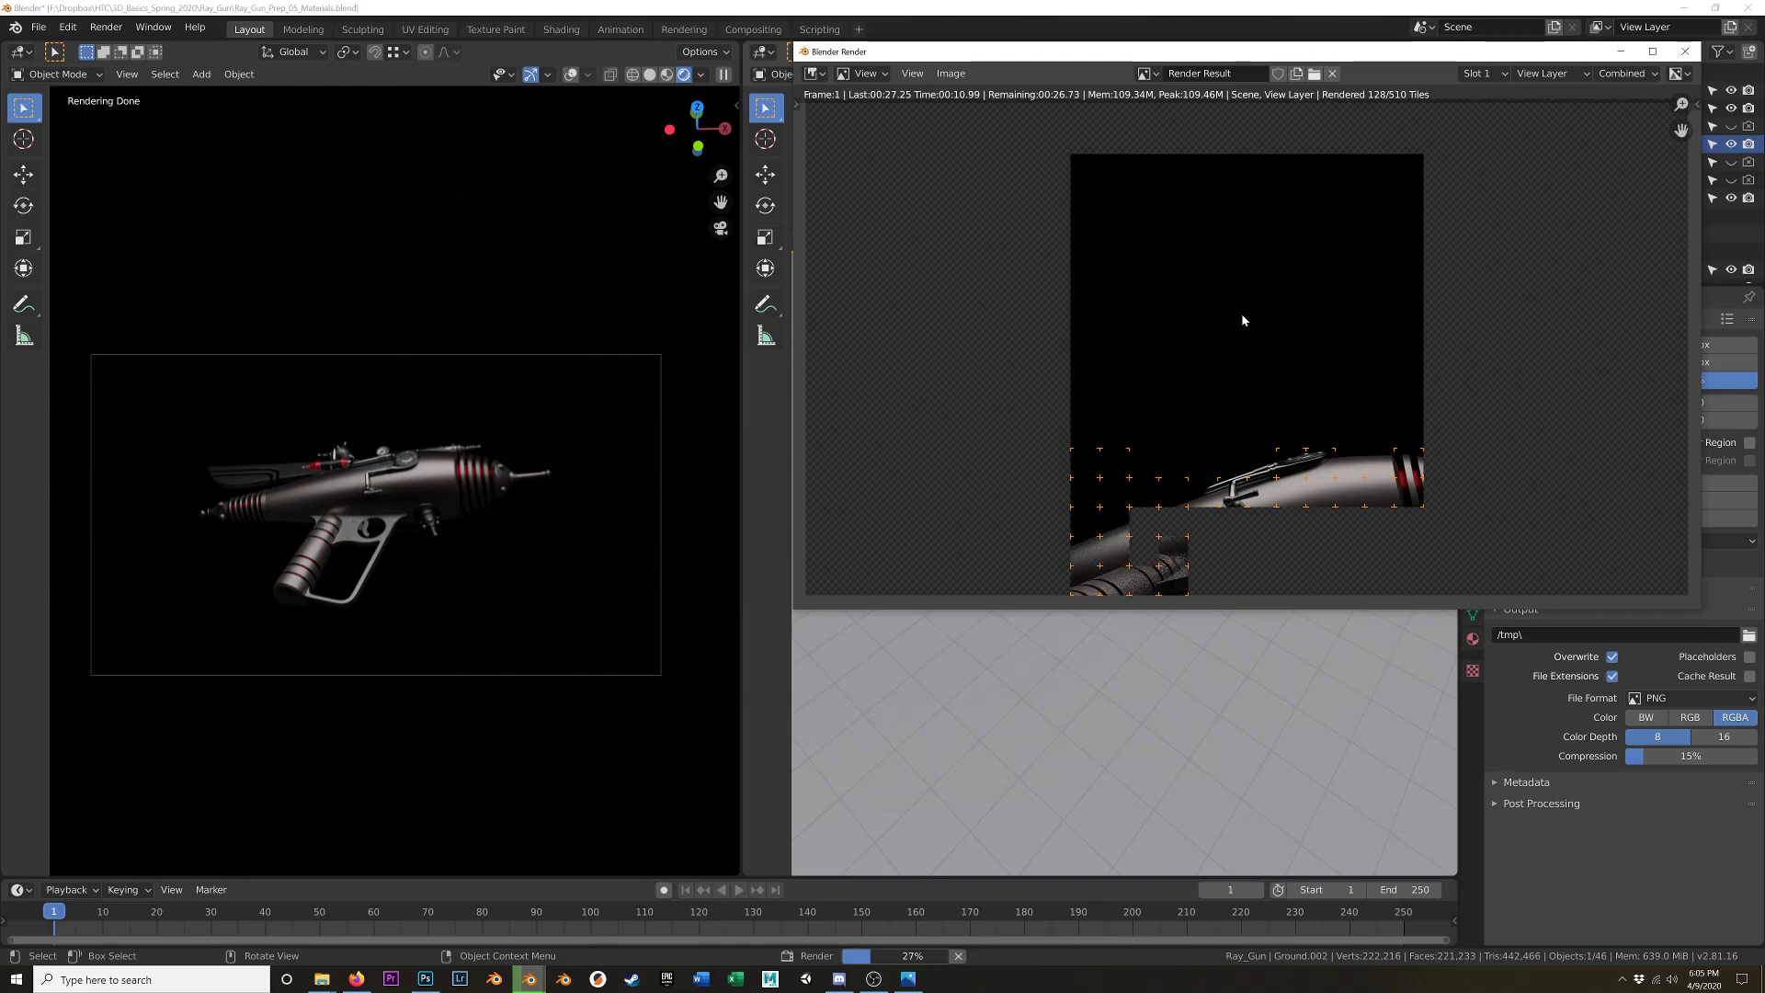
scroll(1270, 334, "down", 1)
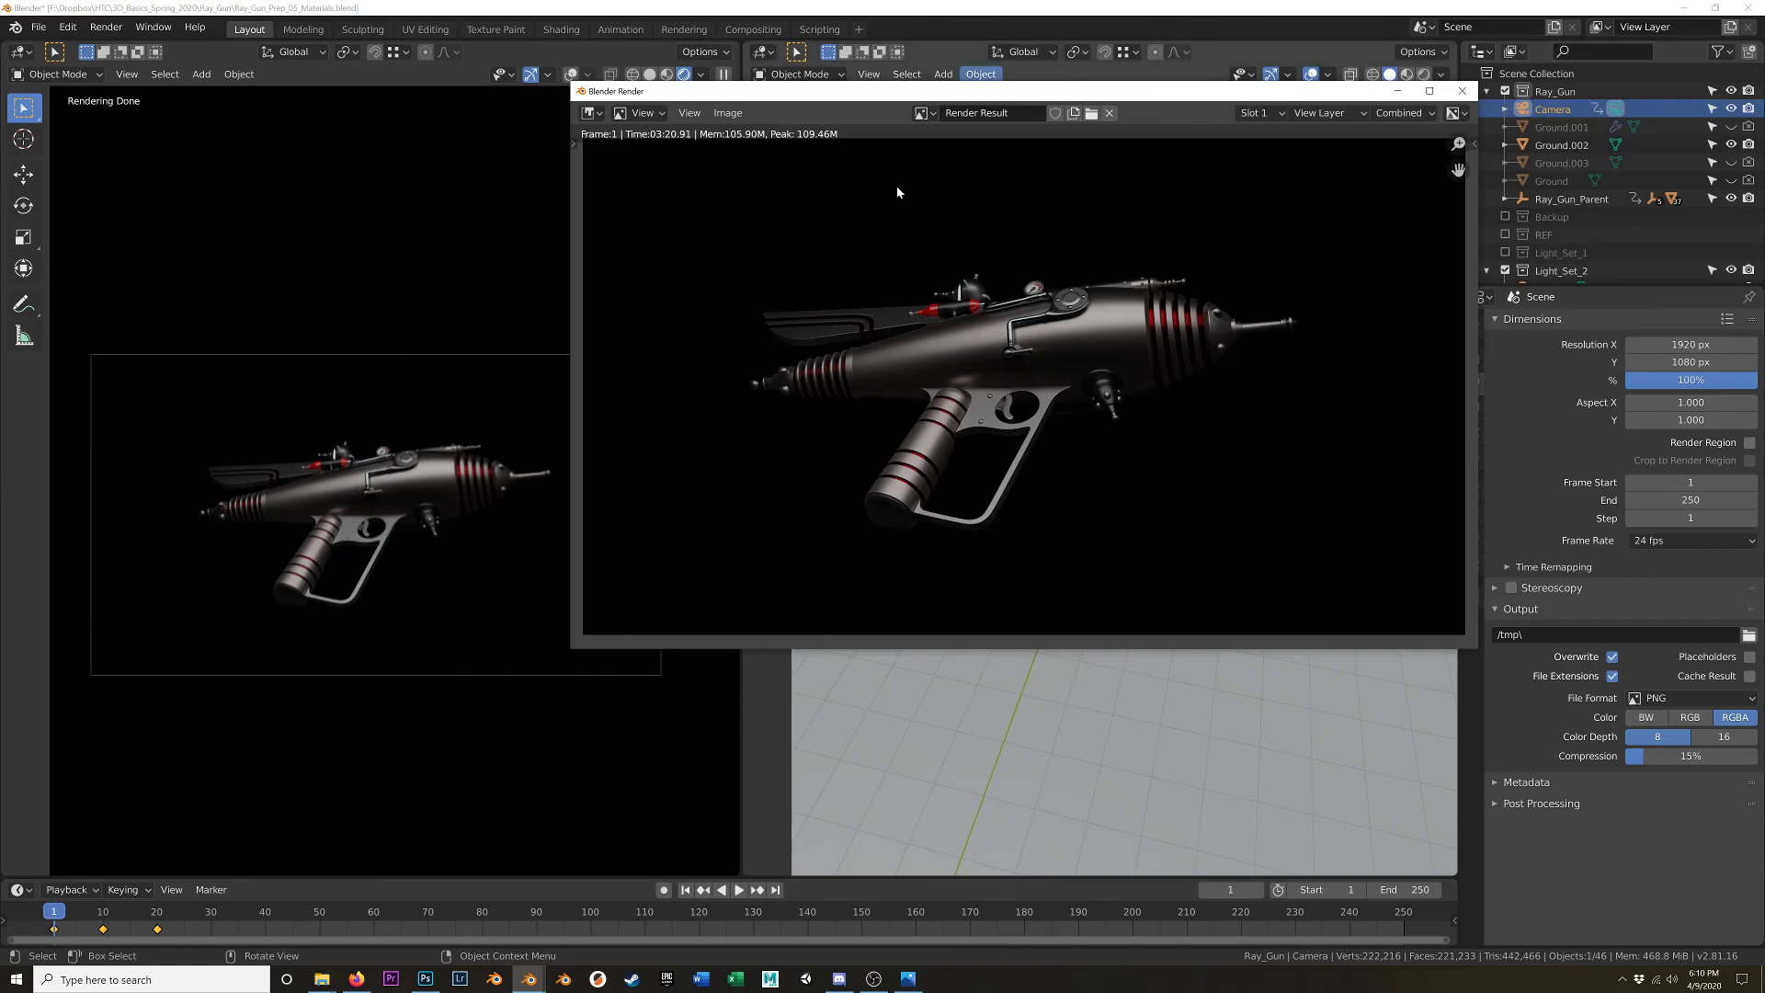
- Start saving the finished render as an image and browse to the F:\Dropbox\HTC\3D_Basics_Spring_2020\Ray_Gun folder
left_click(727, 113)
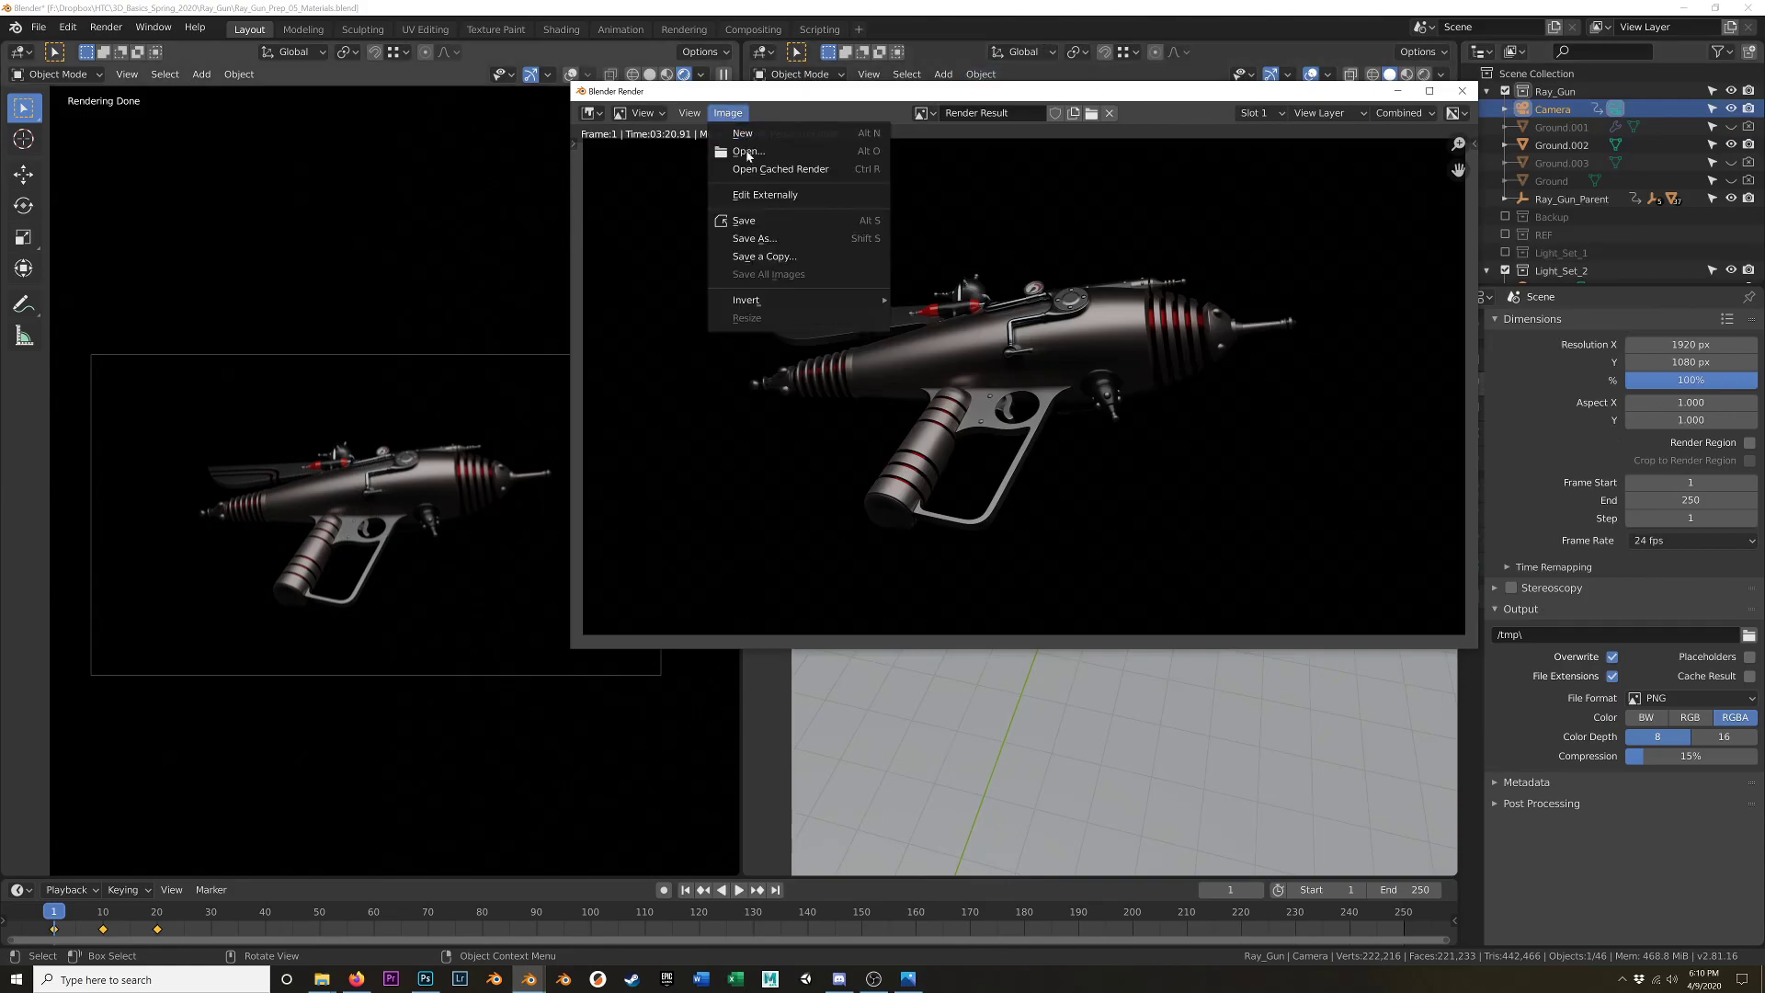
left_click(746, 231)
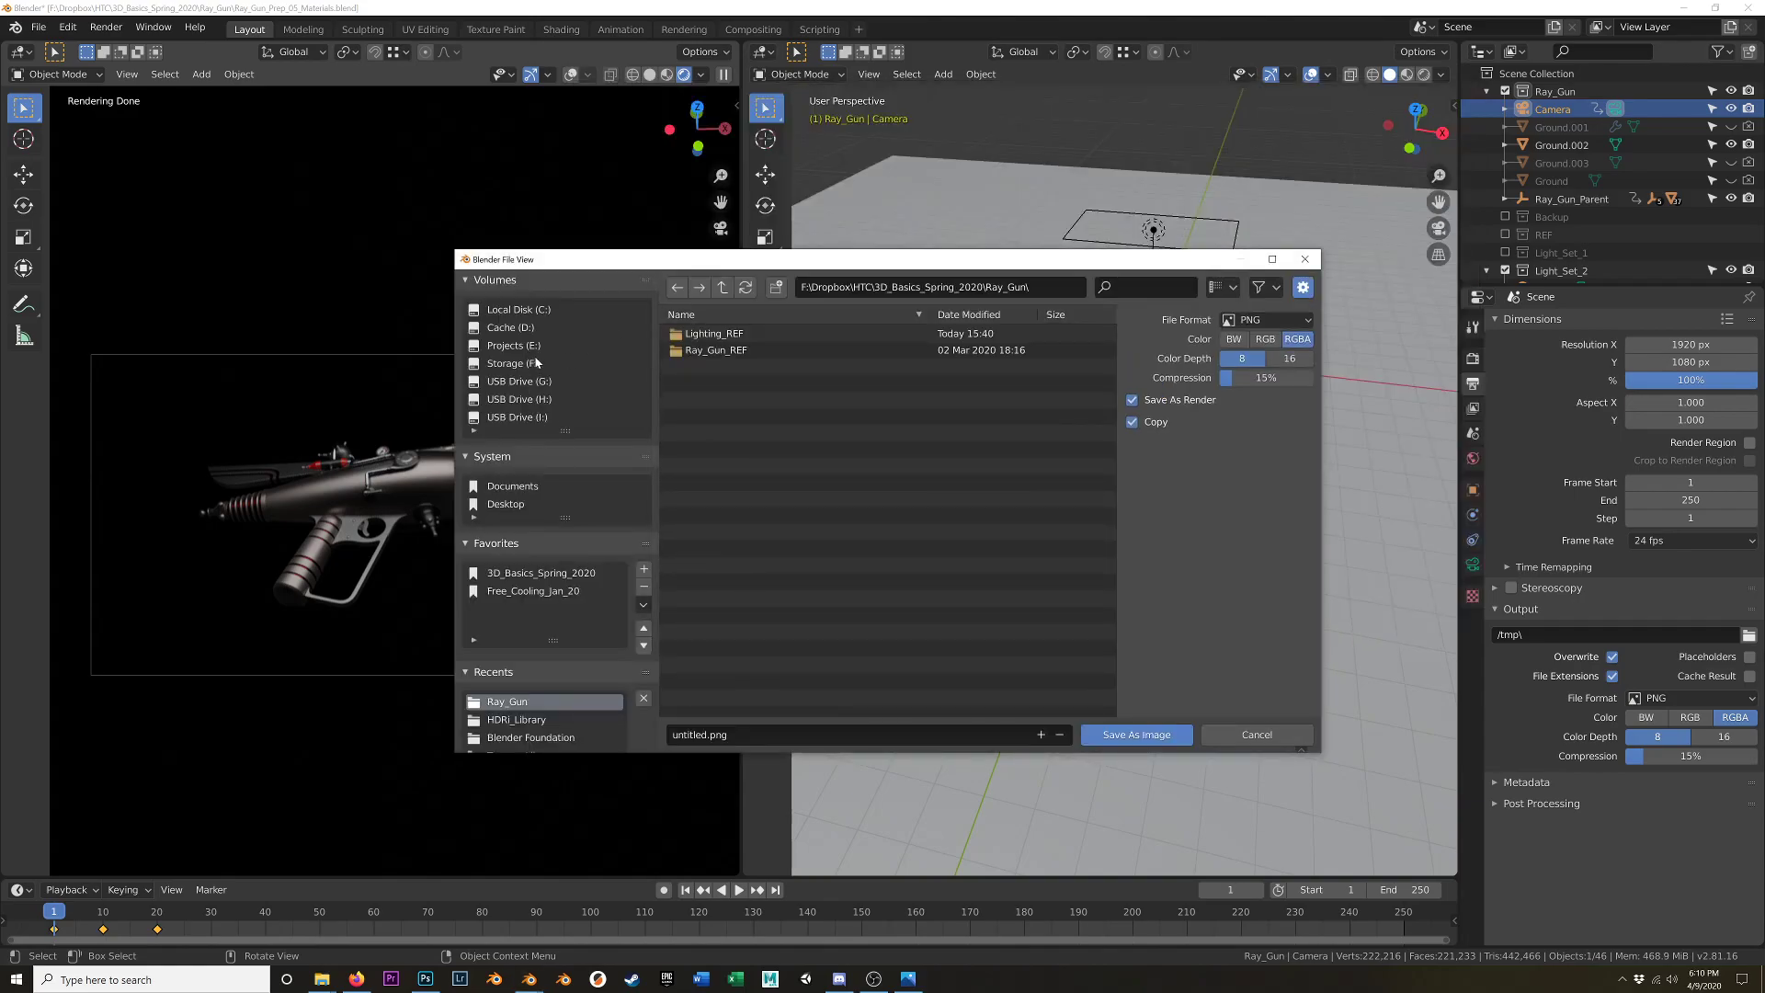
left_click(579, 346)
scroll(526, 659, "down", 2)
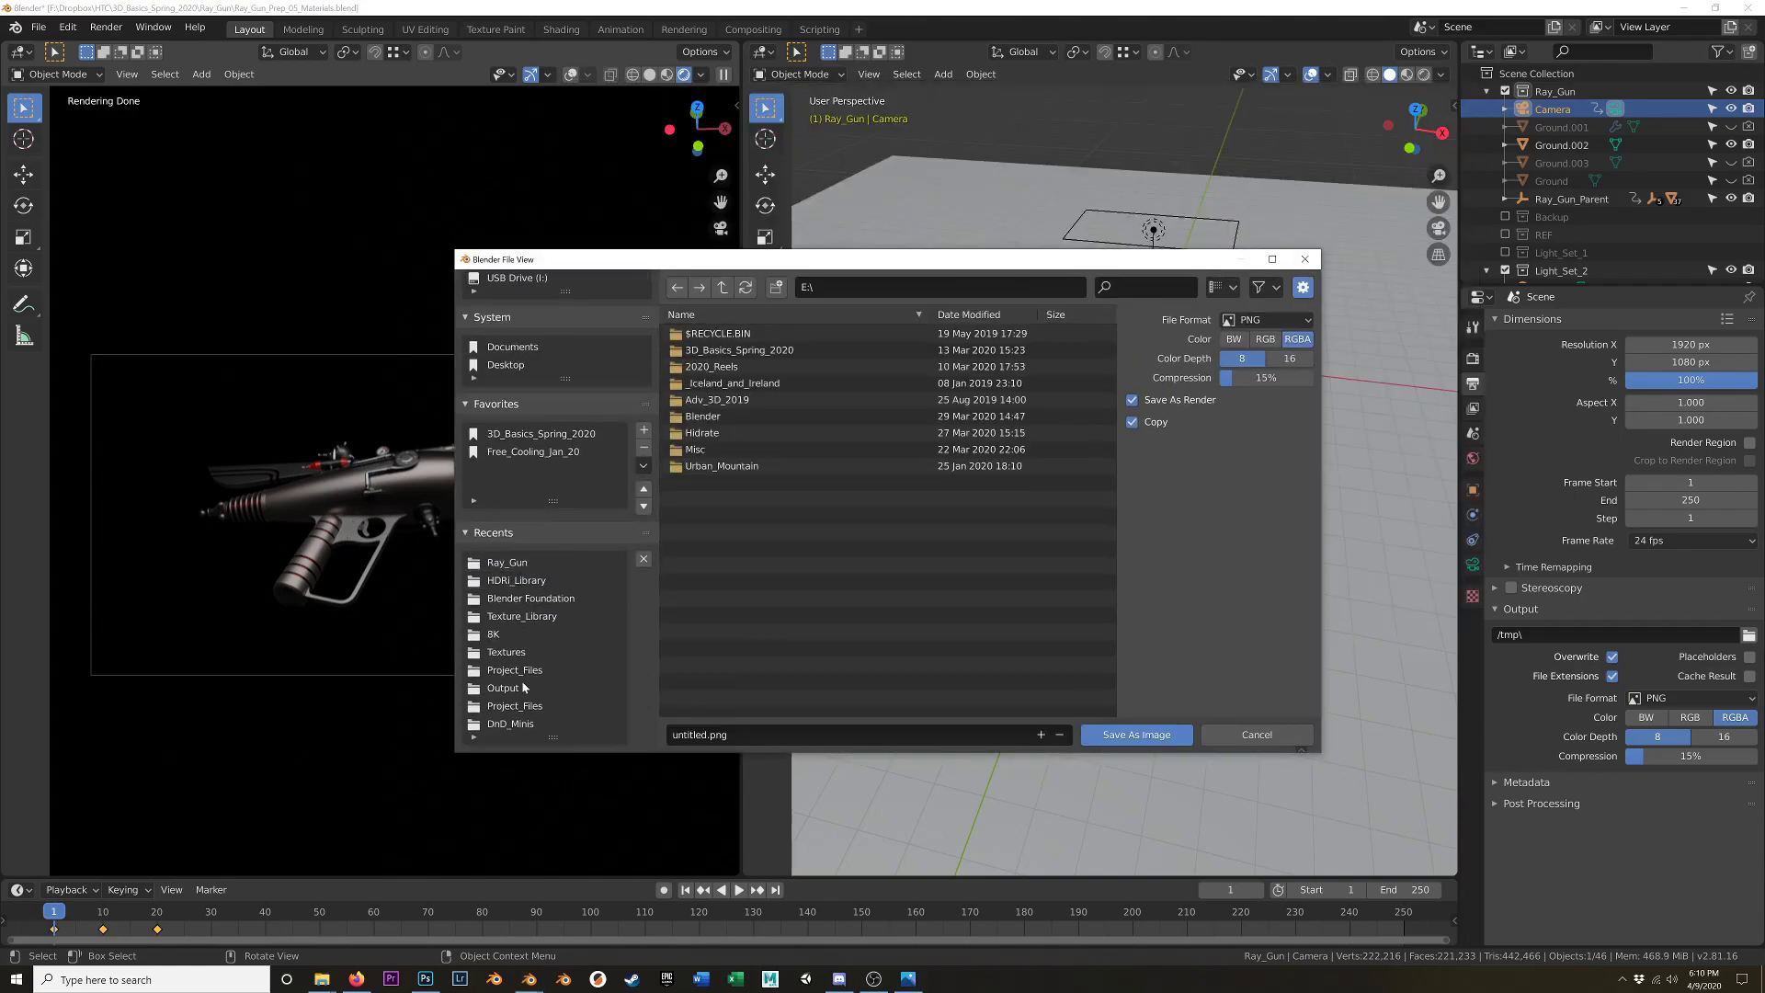
scroll(522, 607, "up", 3)
left_click(551, 363)
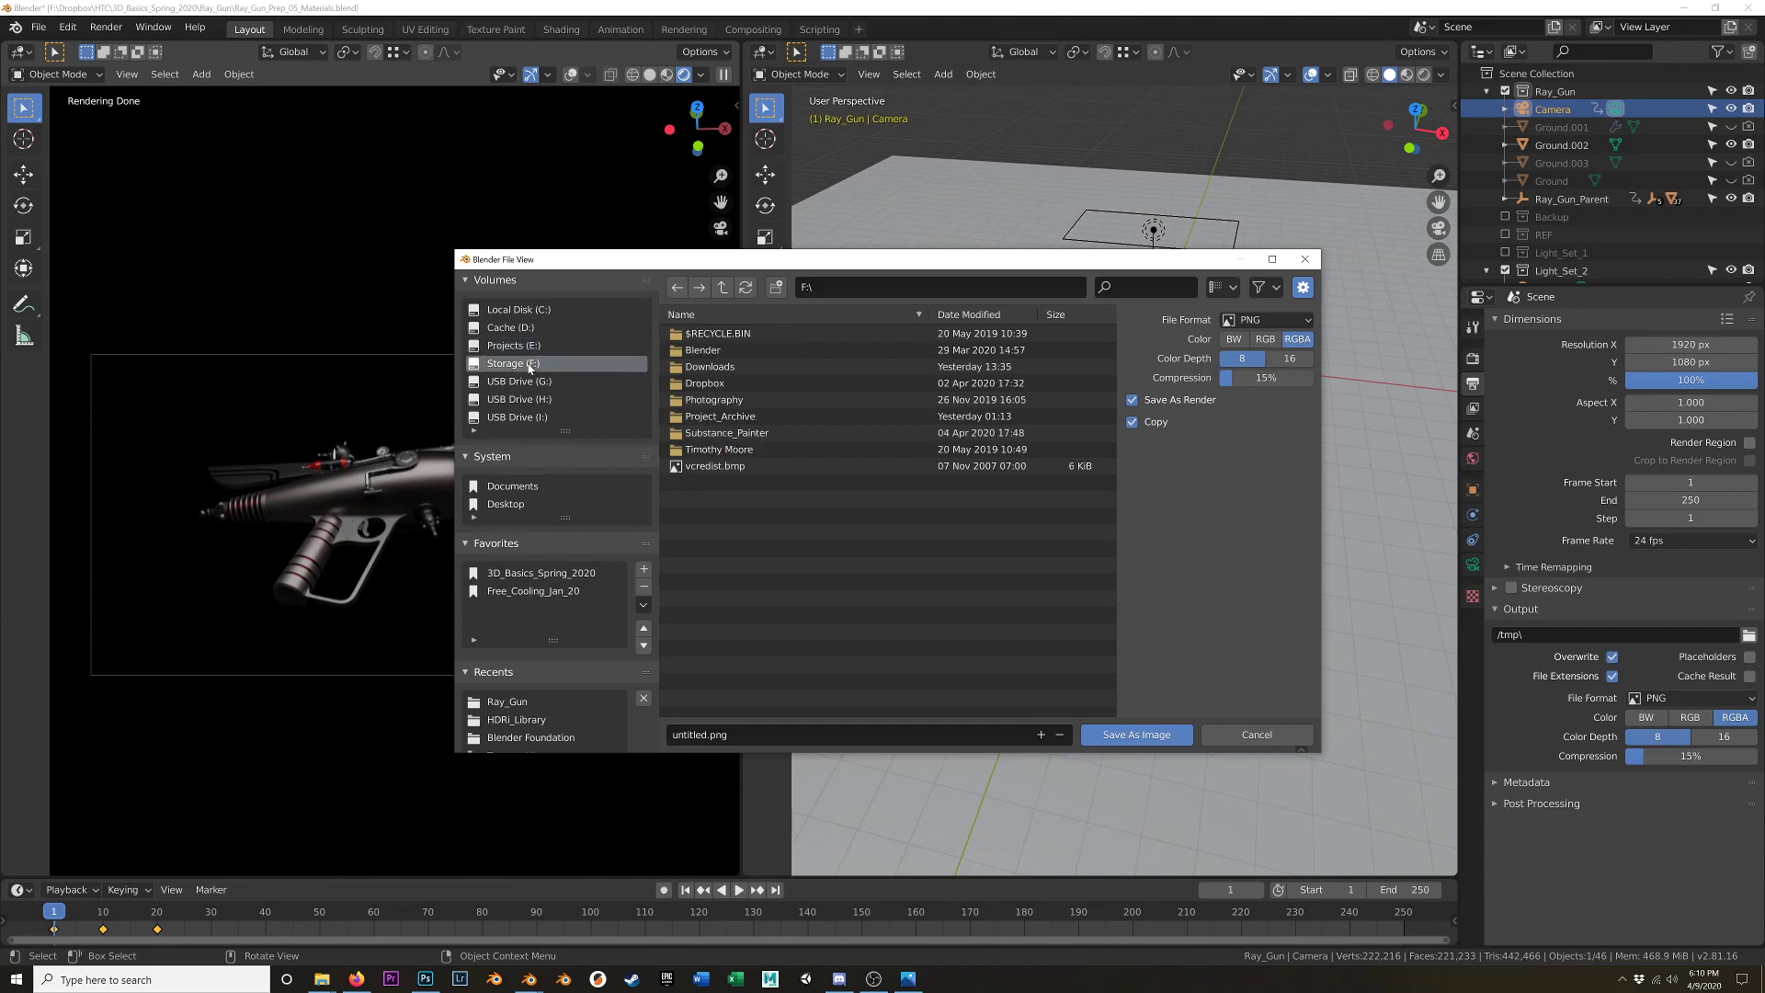
double_click(714, 380)
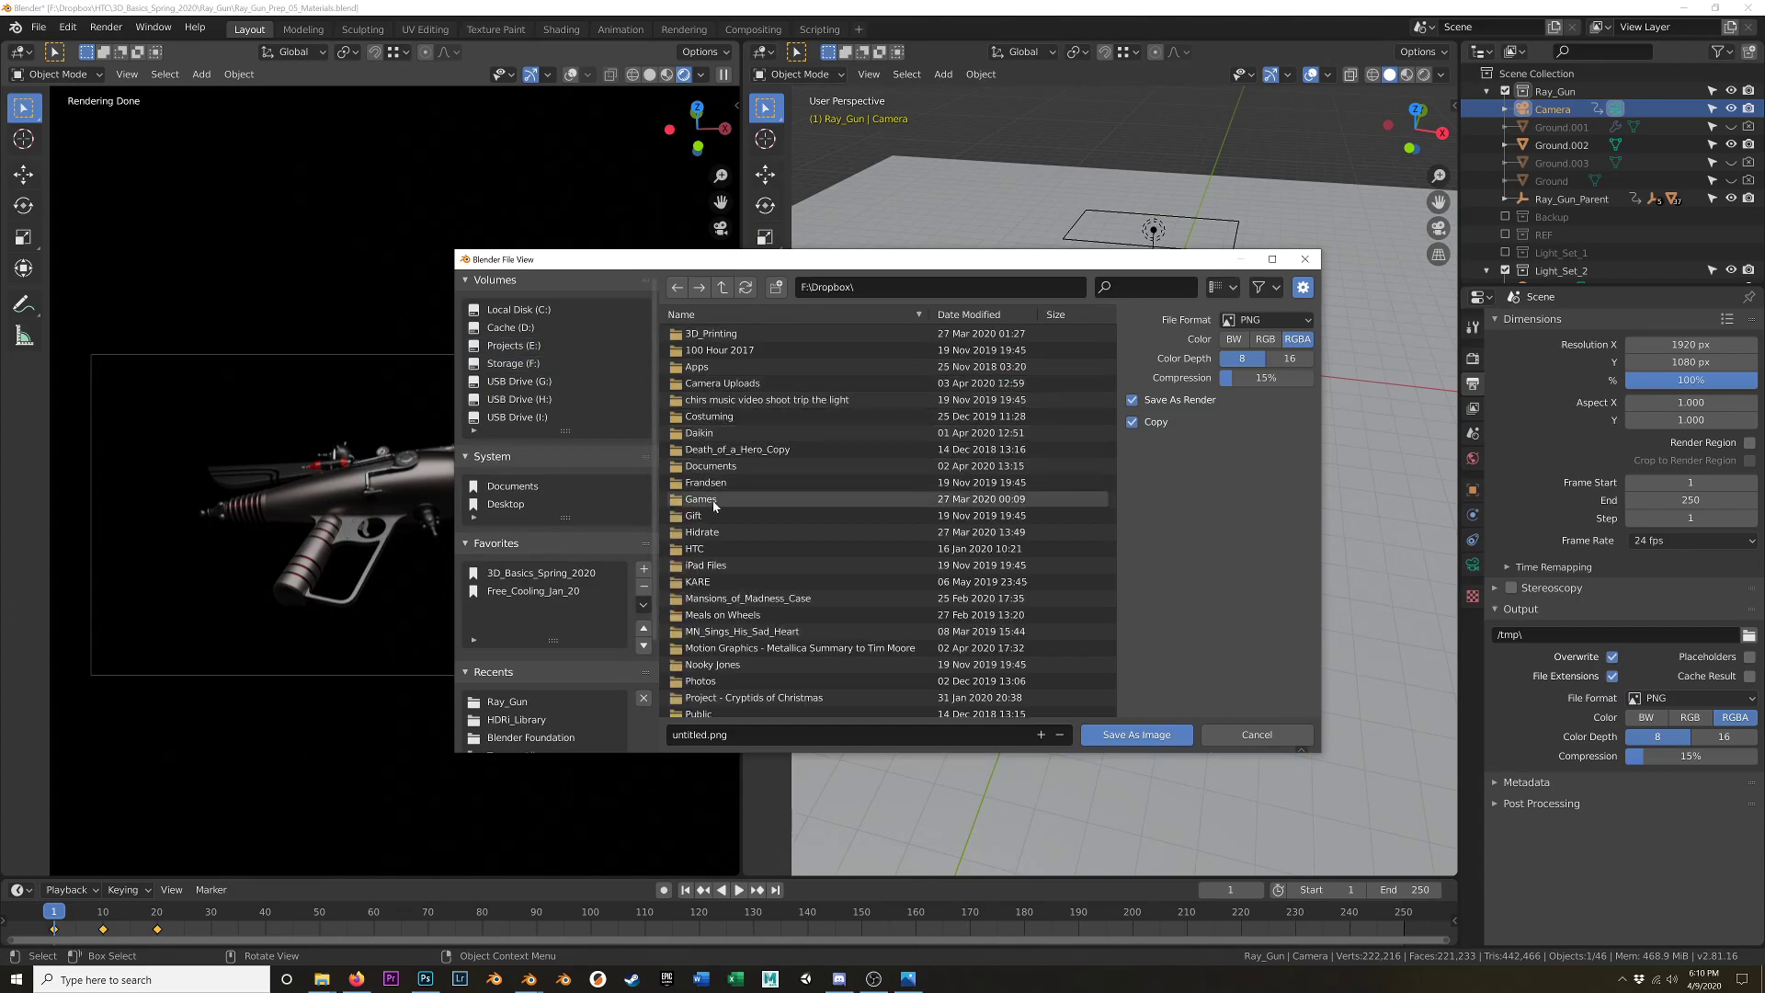
double_click(708, 549)
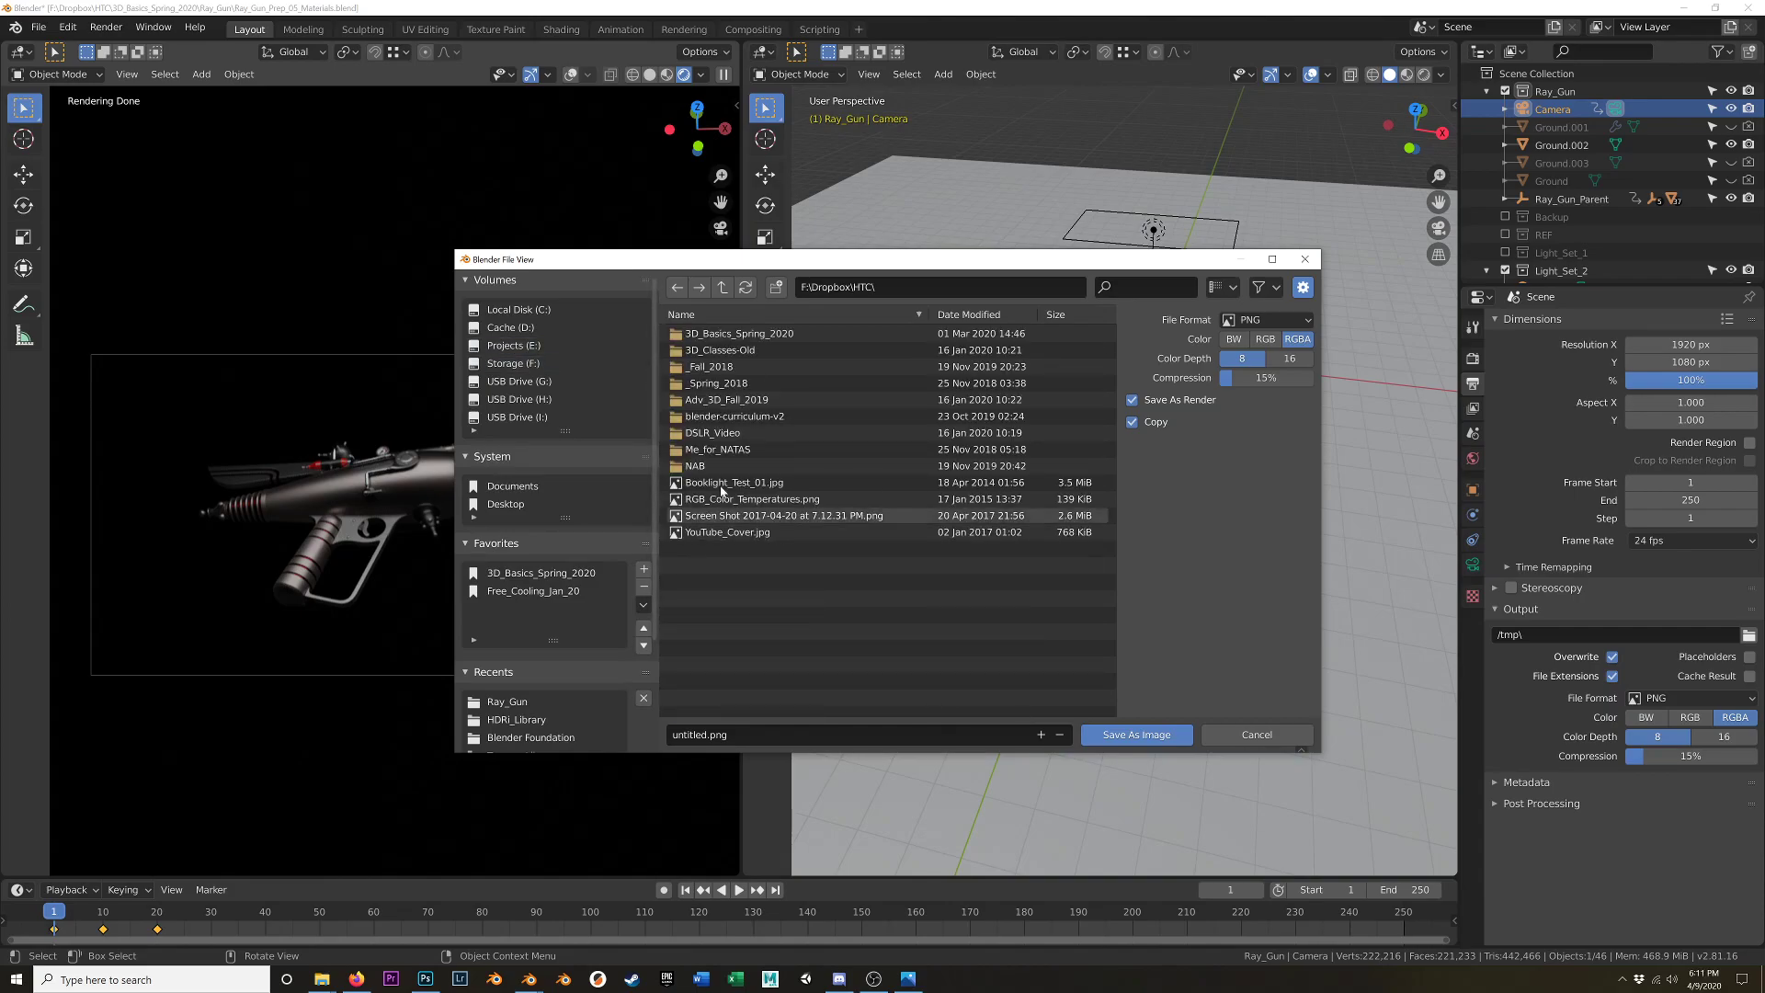
double_click(735, 334)
double_click(726, 352)
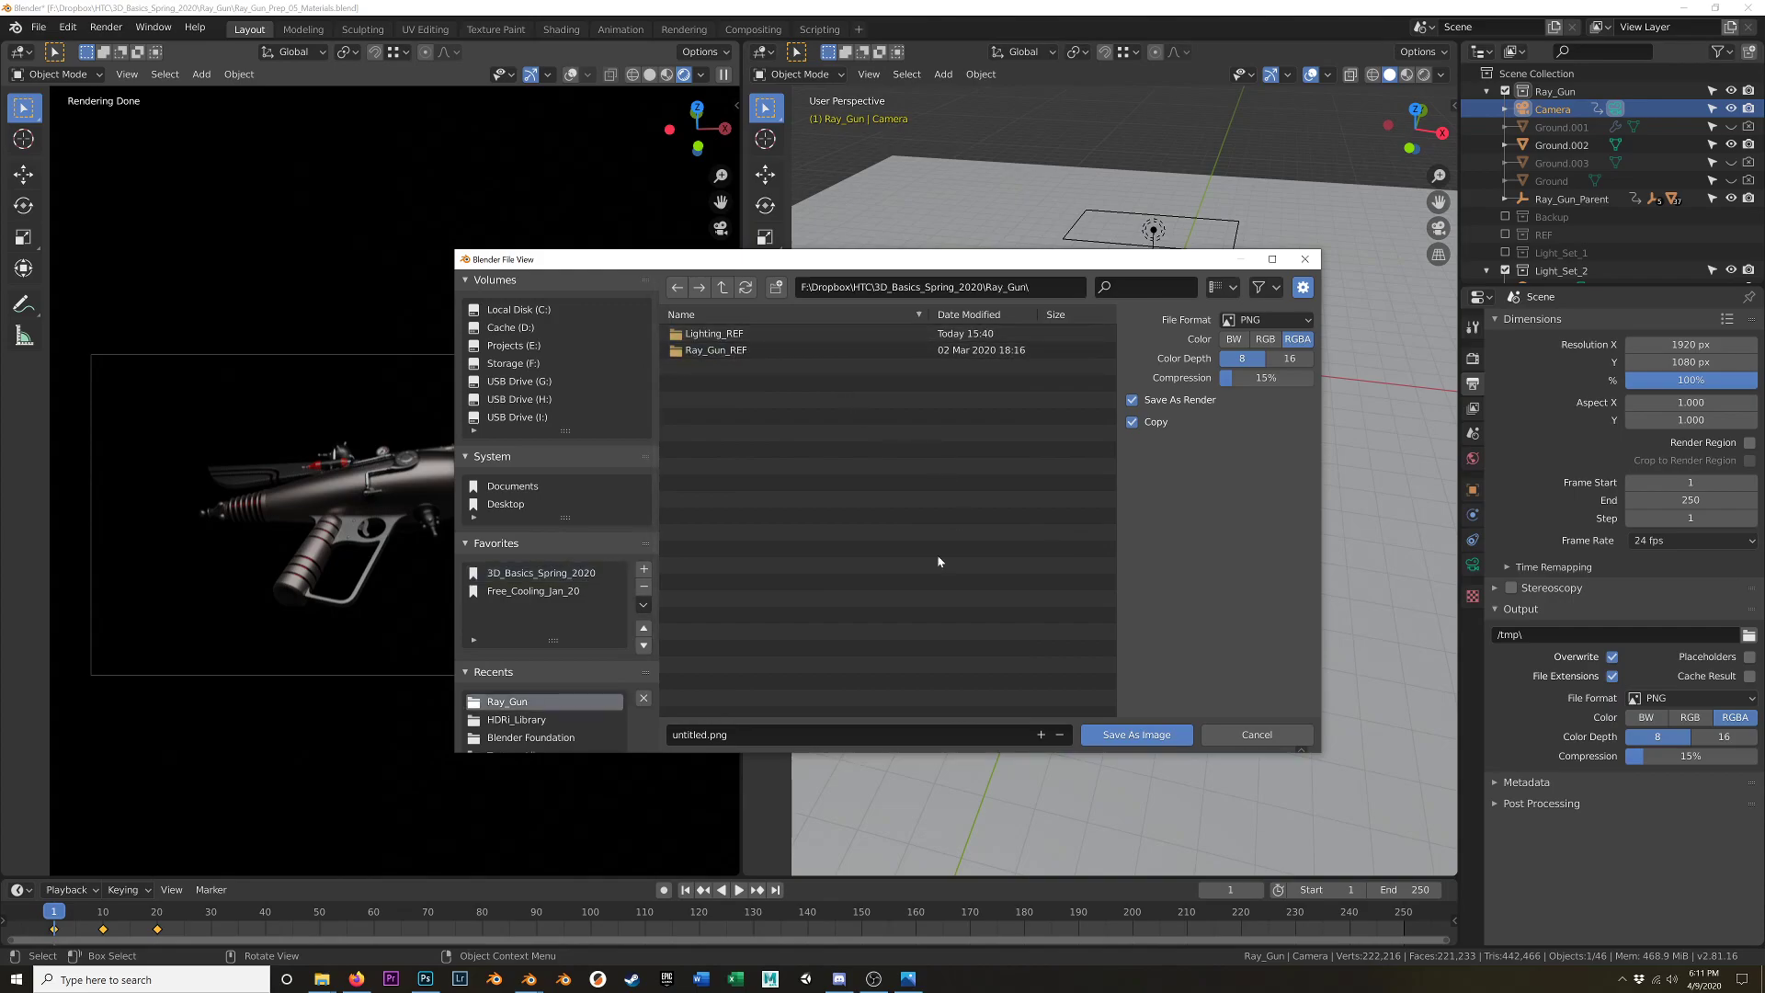
- Name the image Ray_Gun_Render_Test_01.png and save it in the Ray_Gun folder
left_click(702, 735)
type("Ray_Gun_")
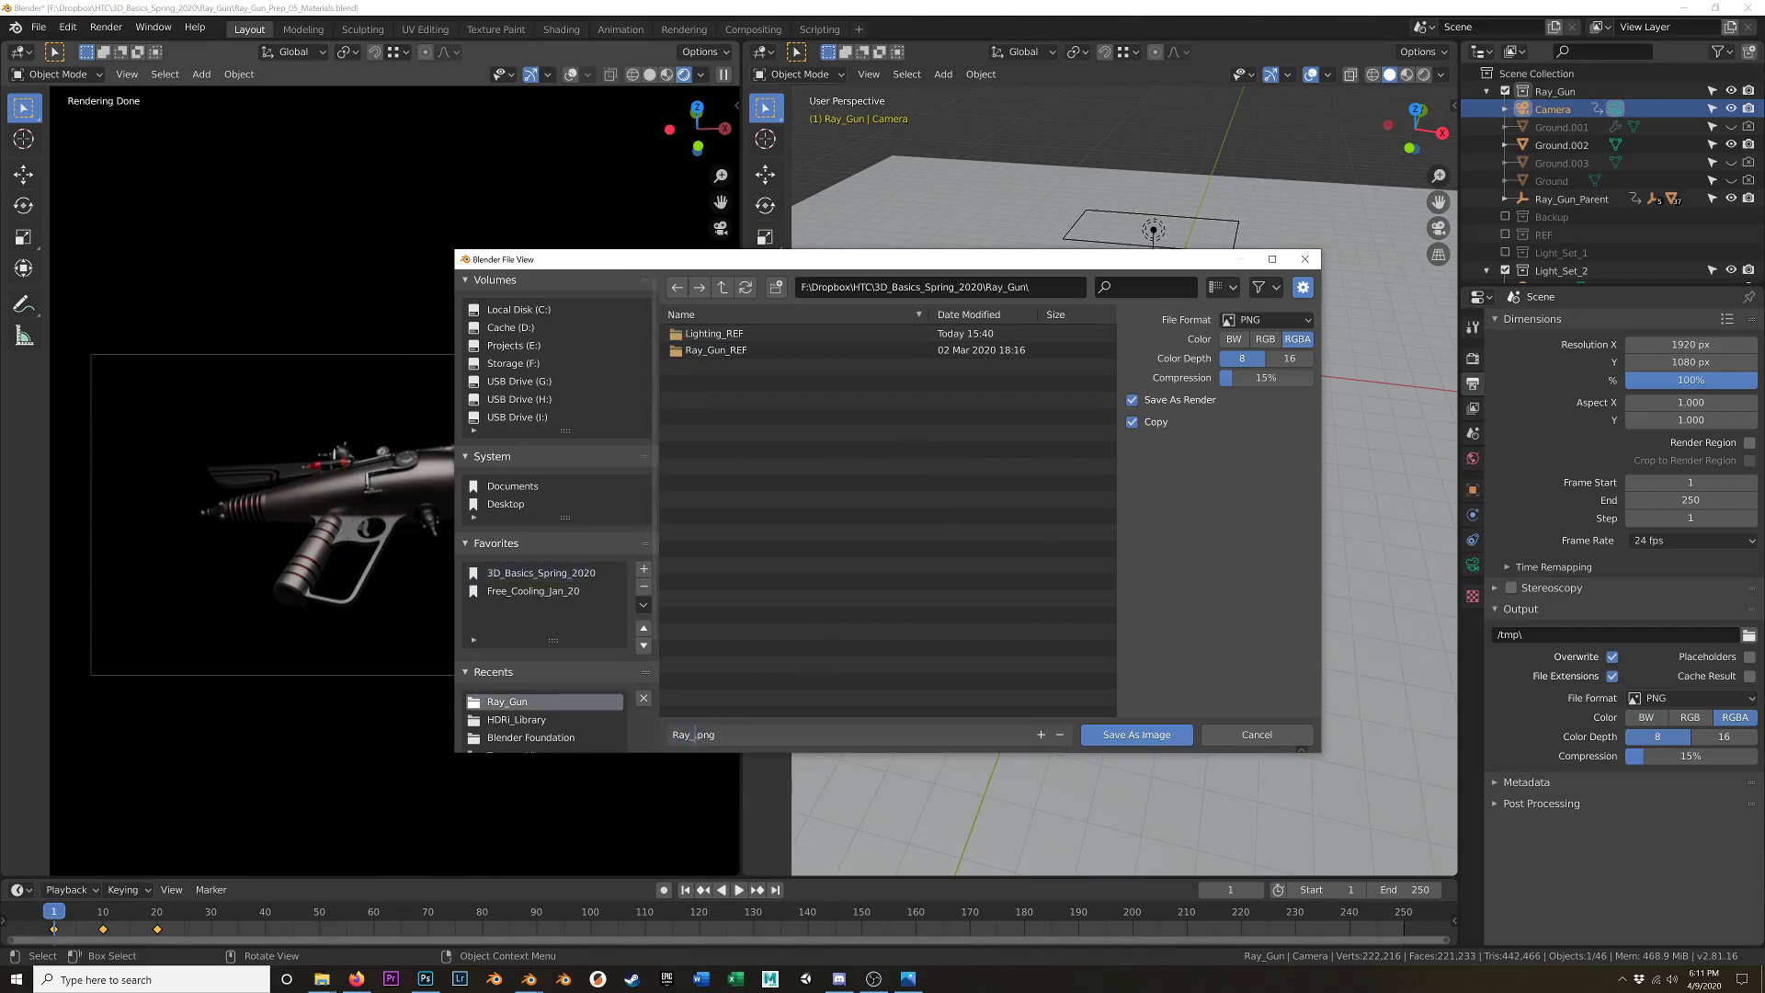
type("Render_Test_01")
key("Return")
left_click(1157, 734)
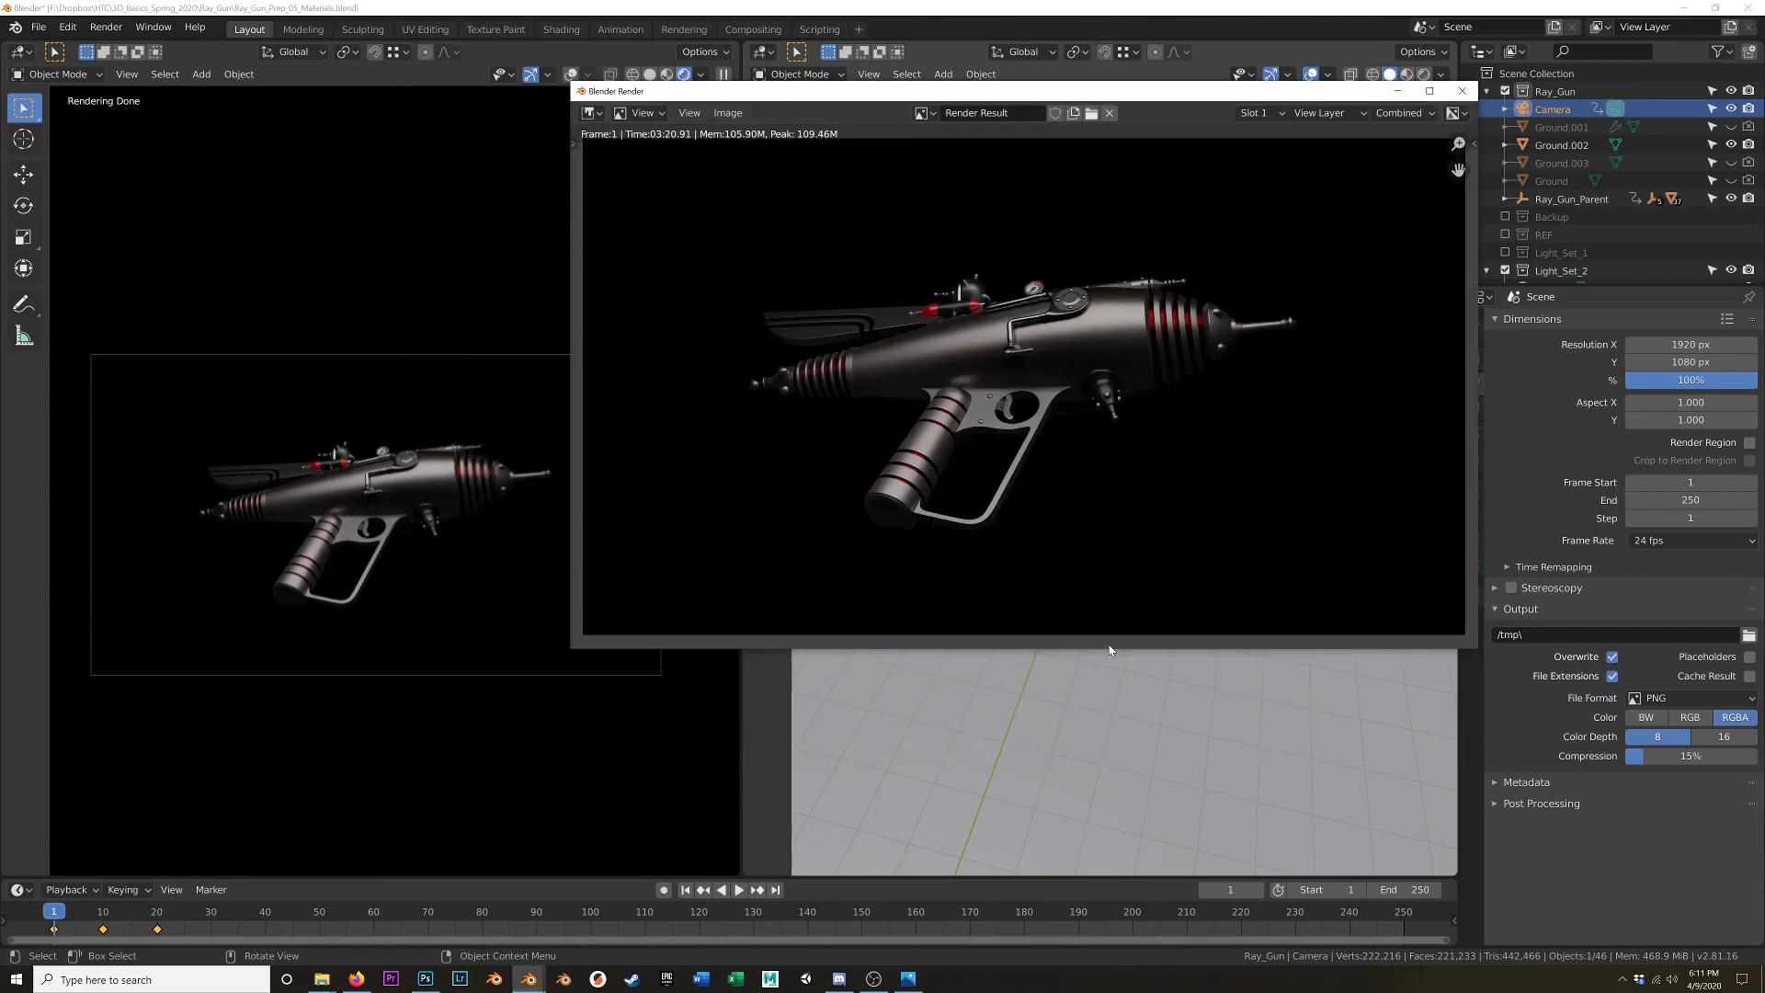
- Switch to Photoshop and place Ray_Gun_Render_Test_01.png from the Ray_Gun folder on the blank white canvas
key("alt+Tab")
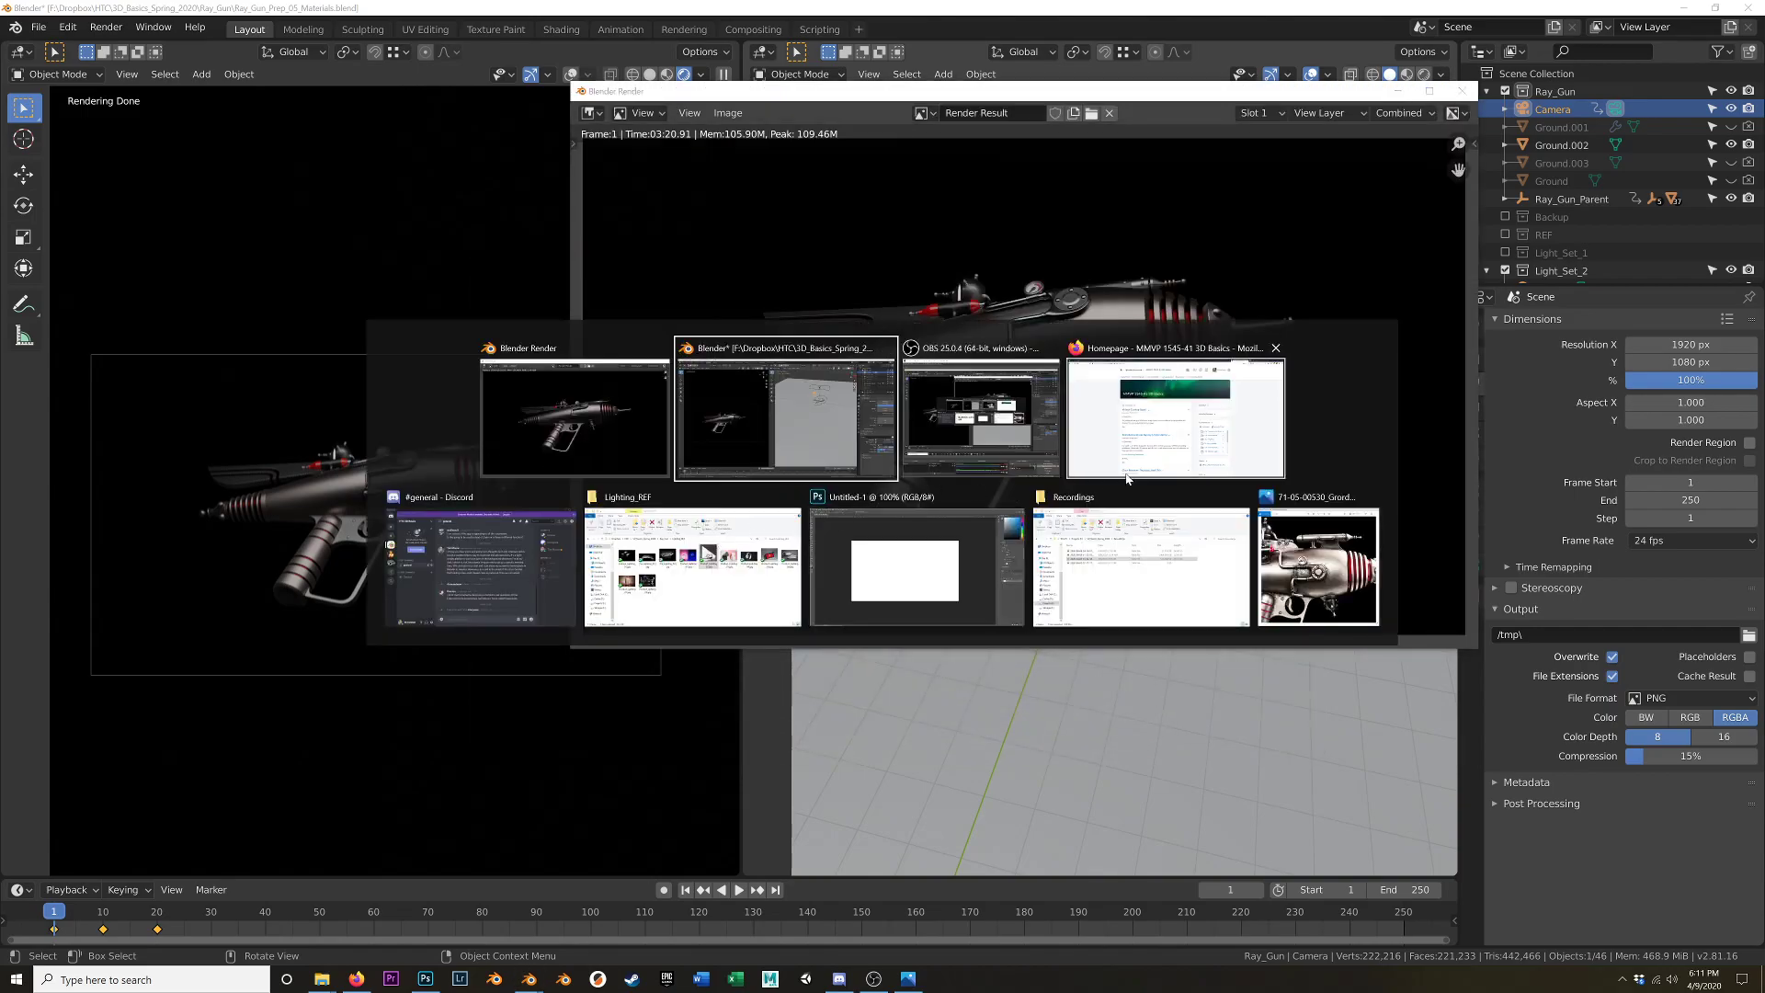
left_click(925, 562)
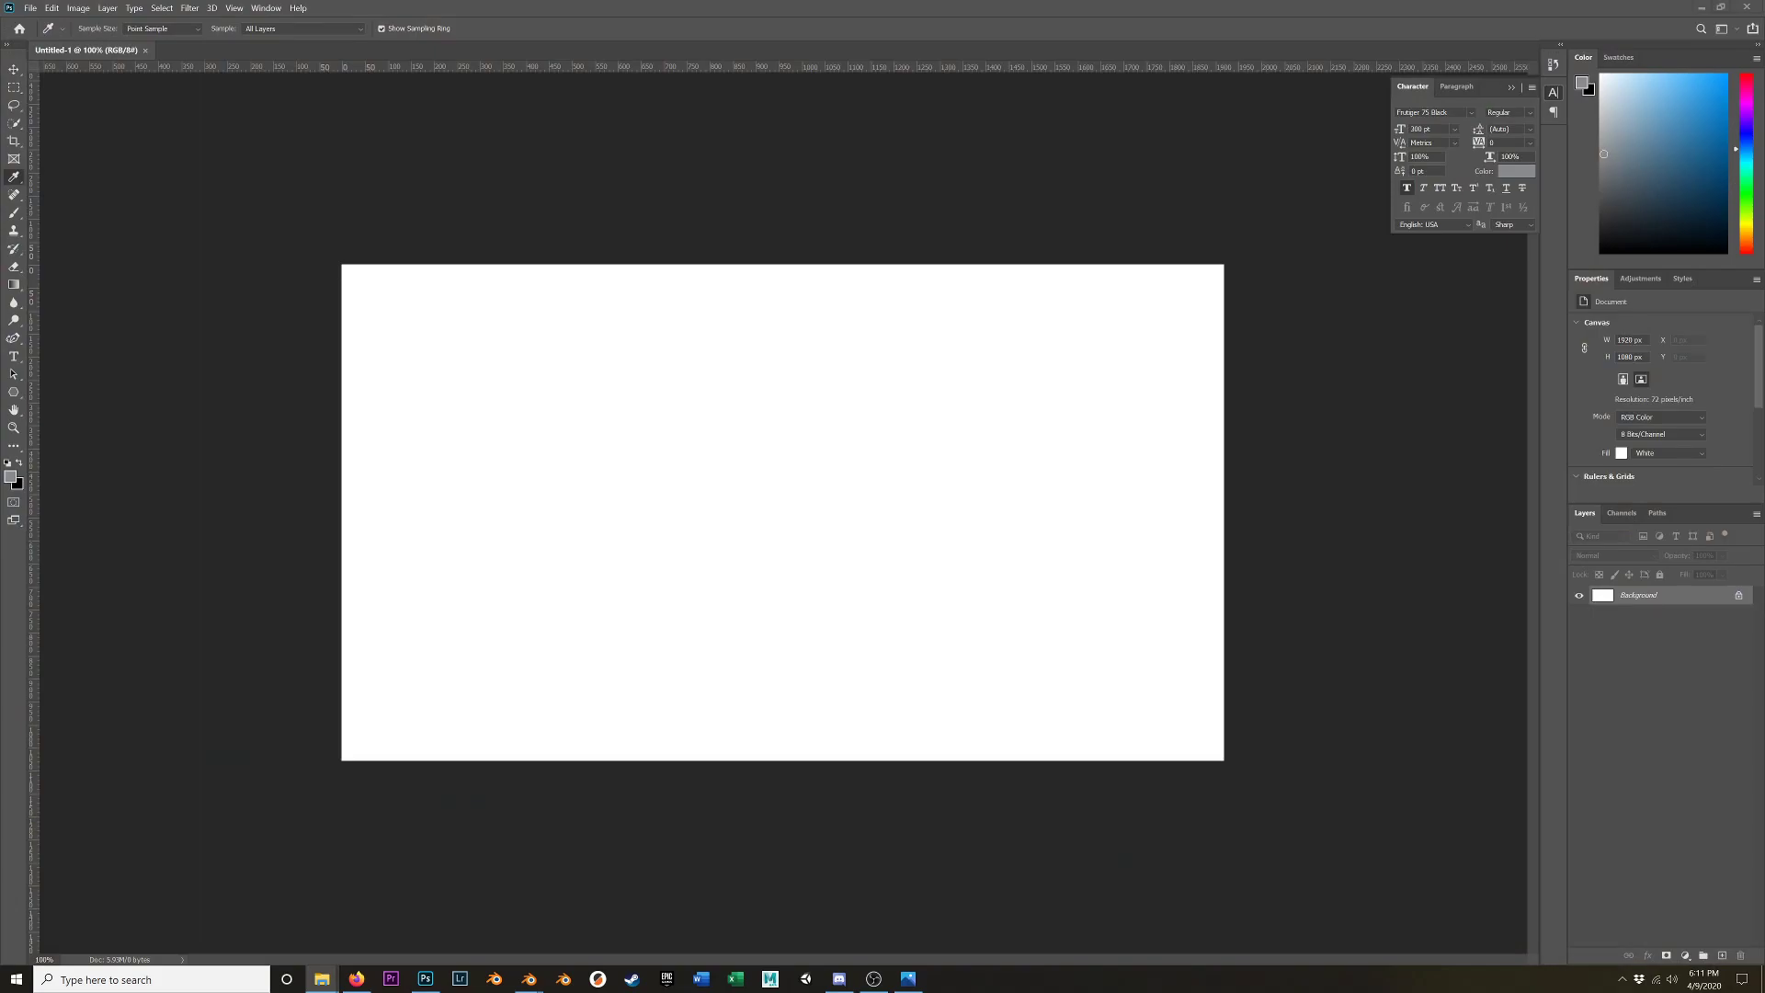
left_click_drag(1764, 690, 808, 636)
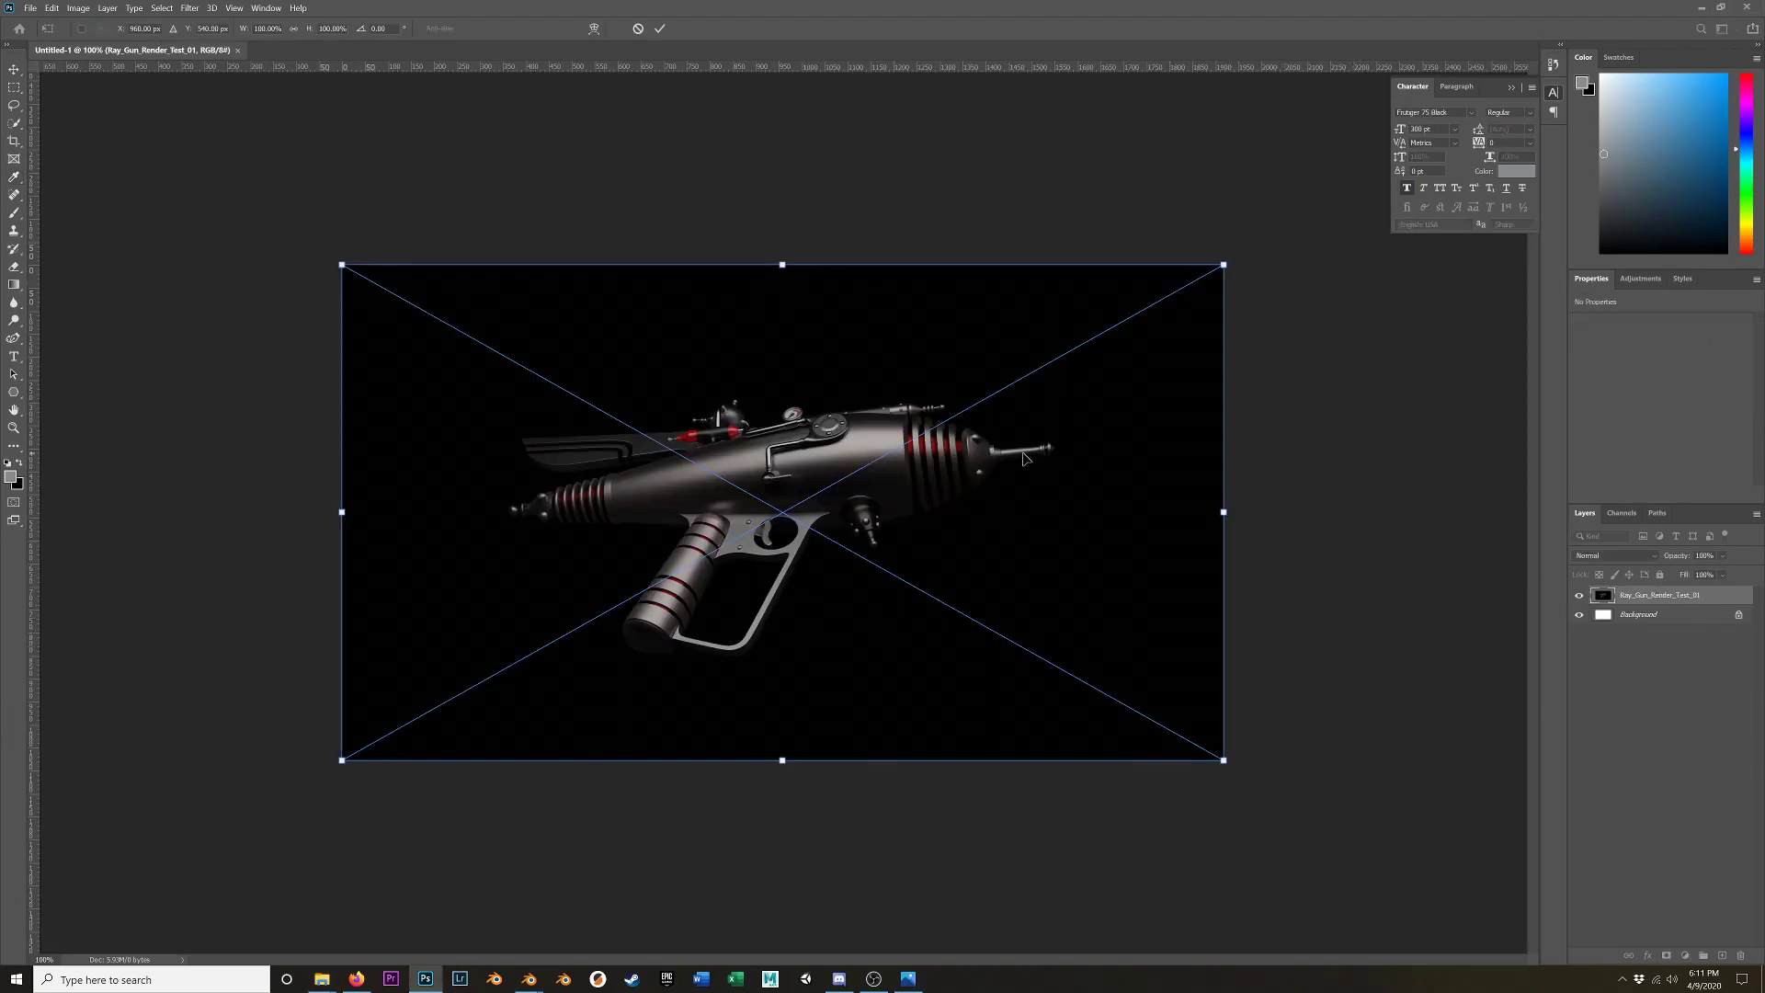
- Dismiss the prompt to delete the image file, then delete the placed Ray_Gun_Render_Test_01 layer from the Photoshop document
key("alt+Tab")
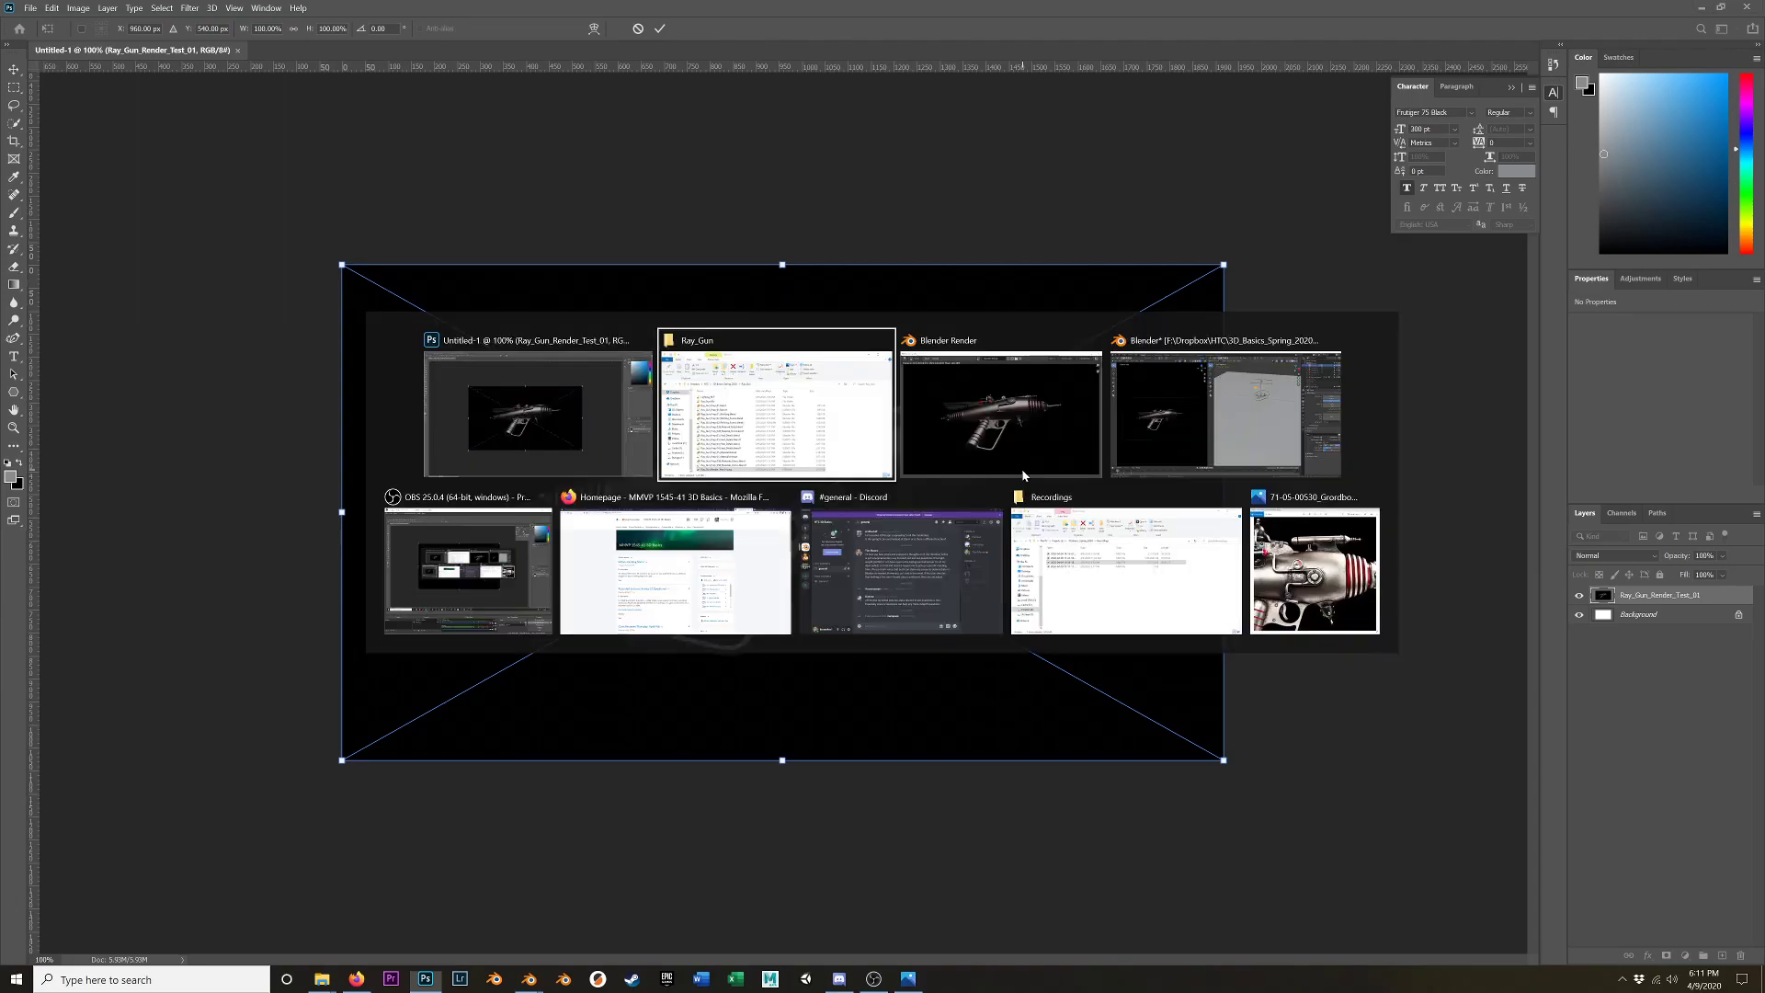
key("Escape")
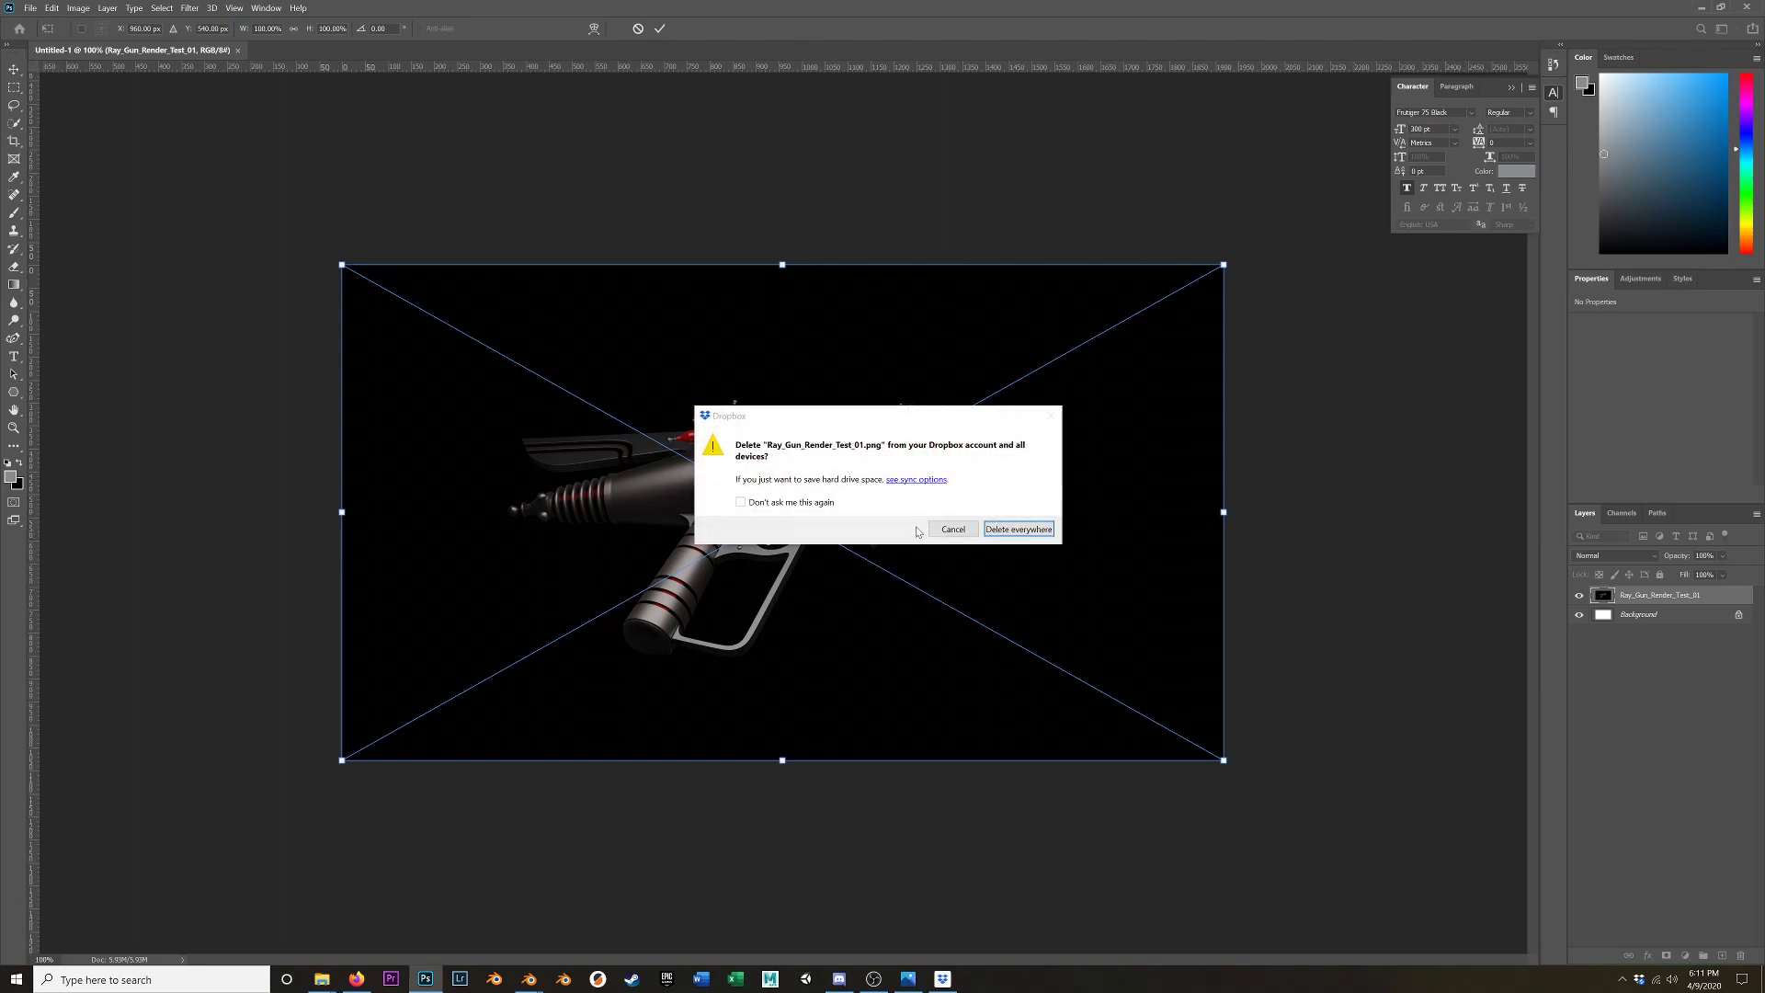
left_click(1013, 529)
left_click(1013, 530)
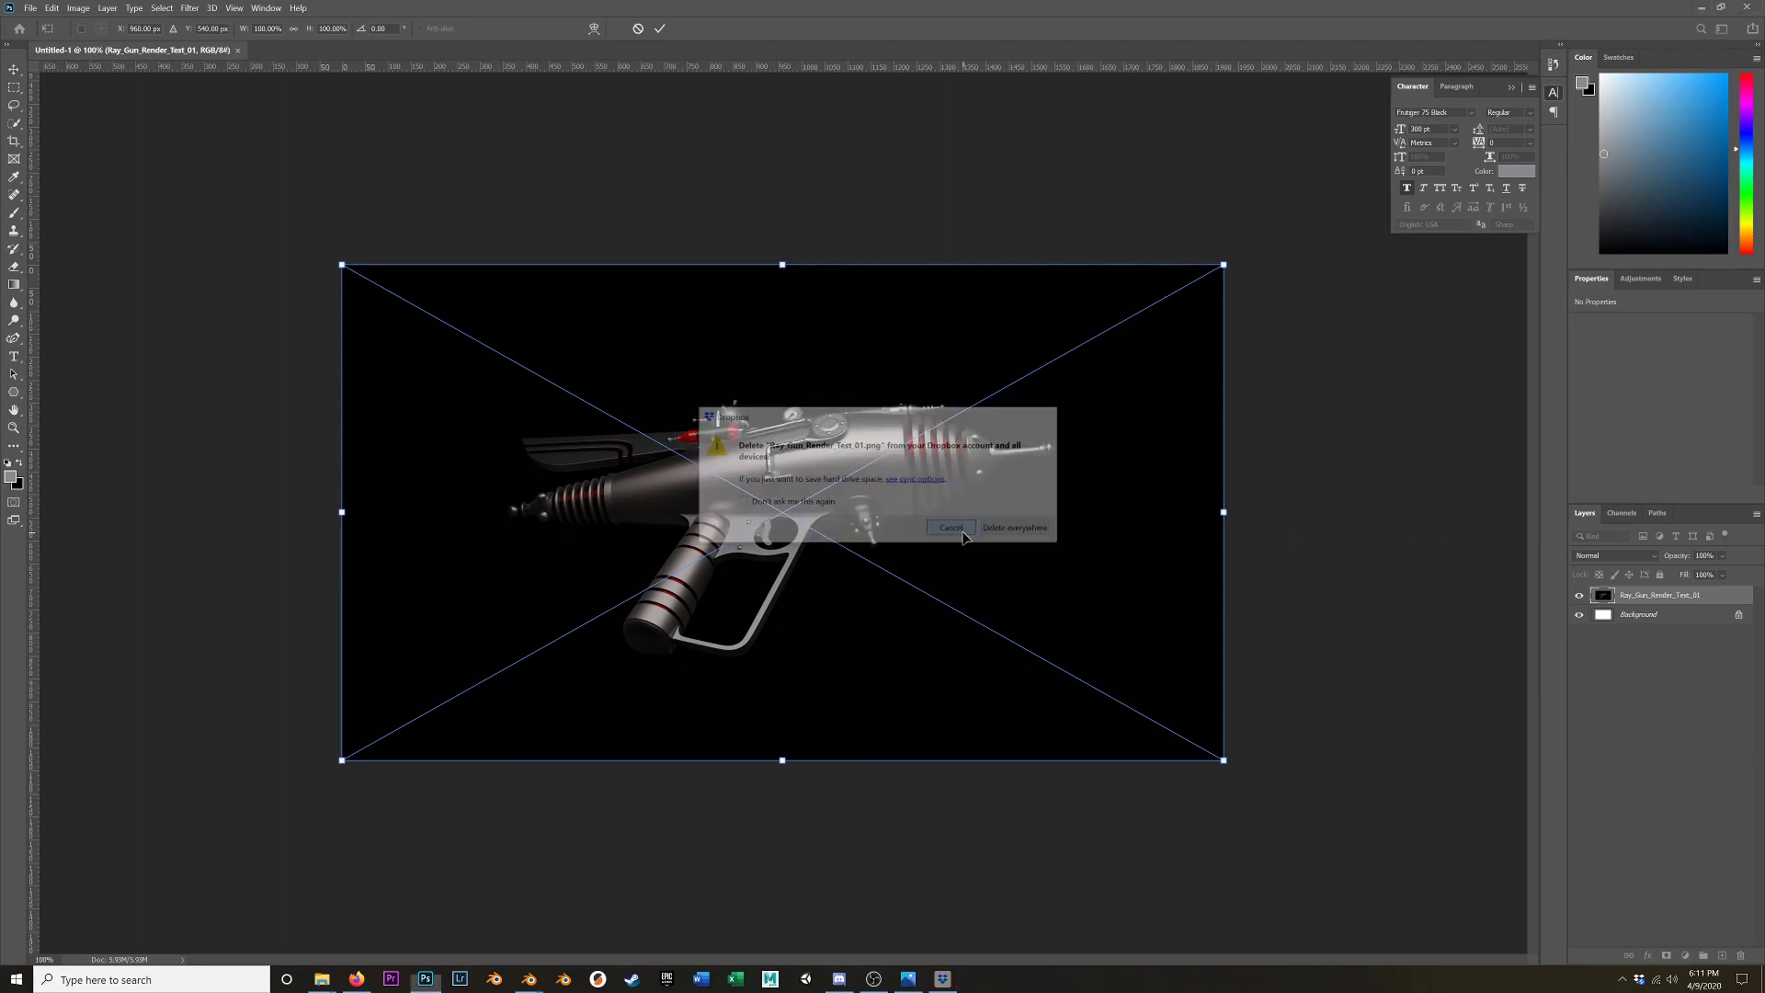
key("i")
left_click_drag(1662, 603, 1744, 934)
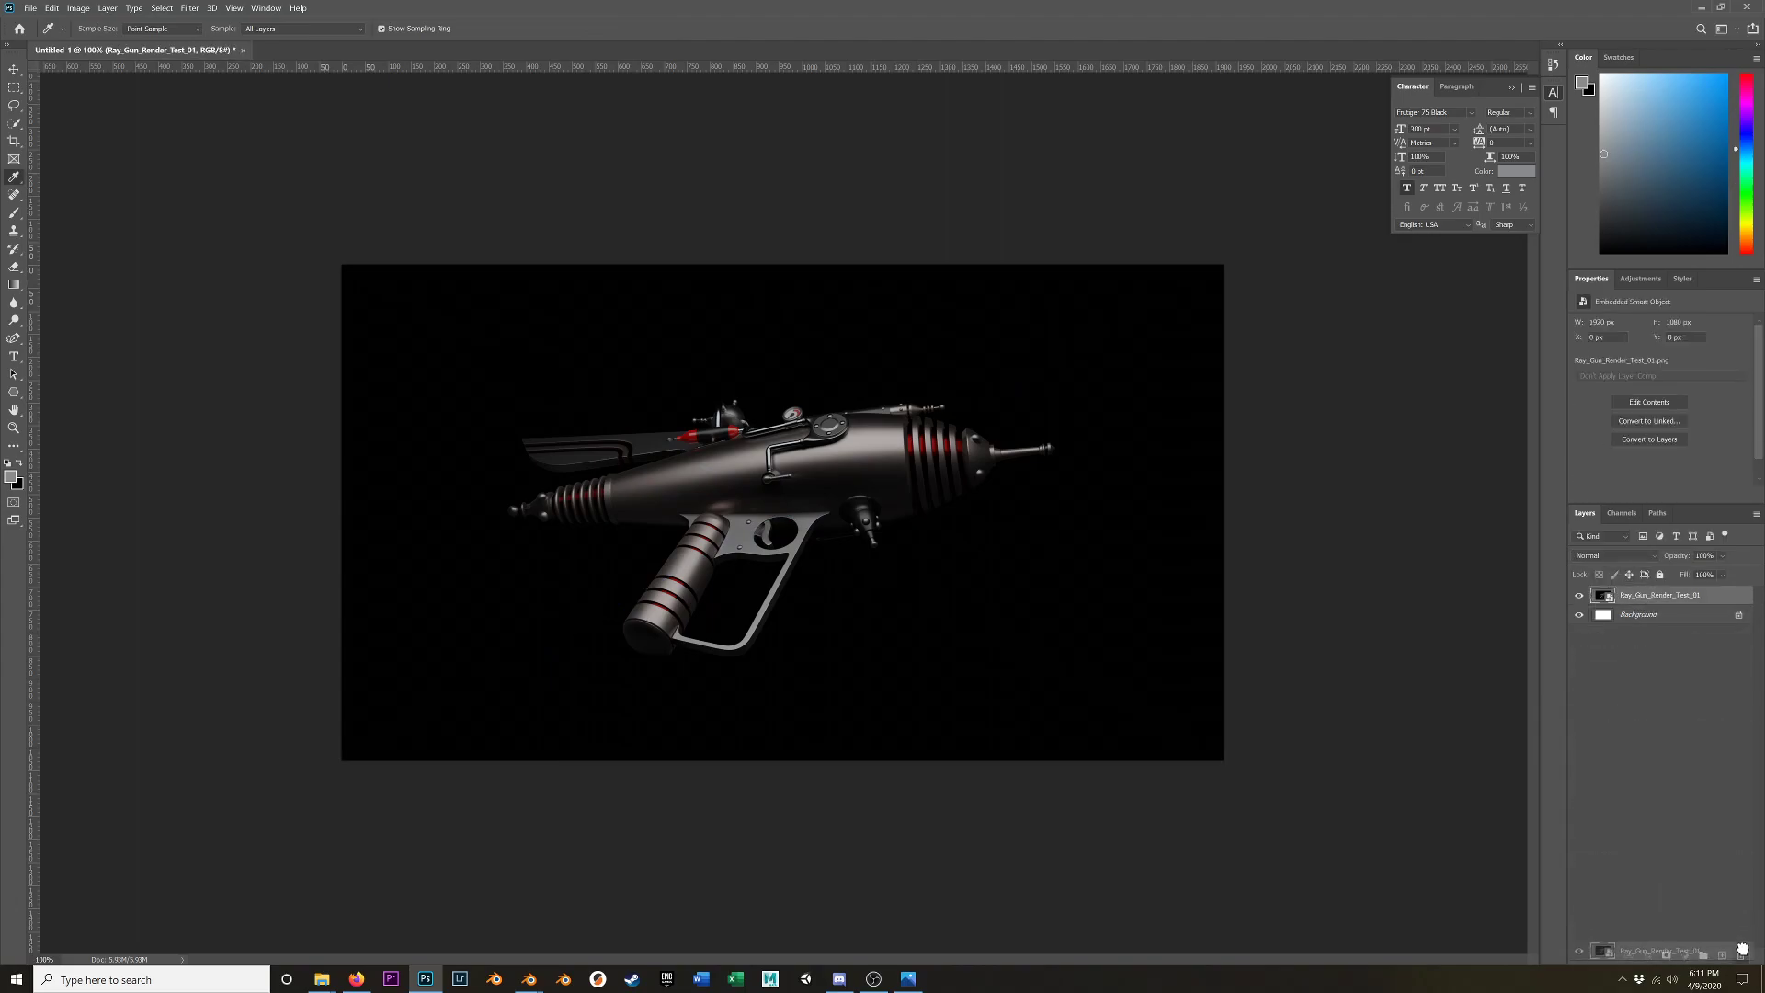
- Close the old Blender render window and switch back to the main Blender scene
key("alt+Tab")
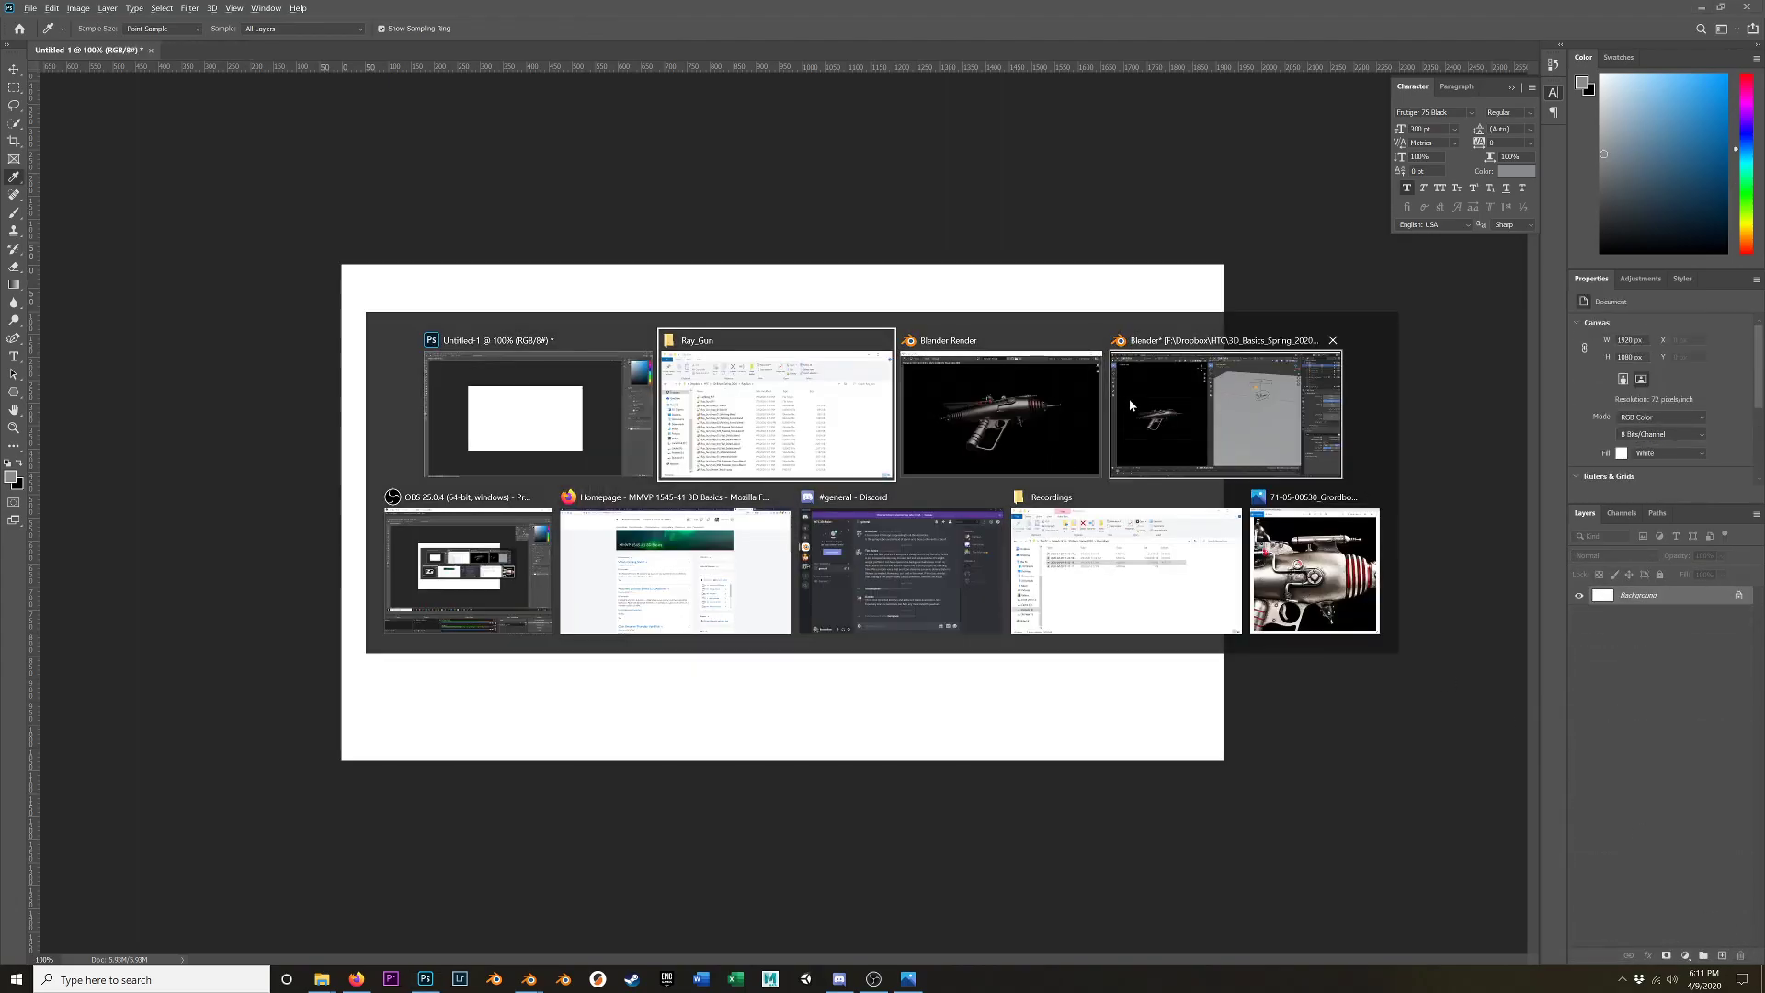
key("Escape")
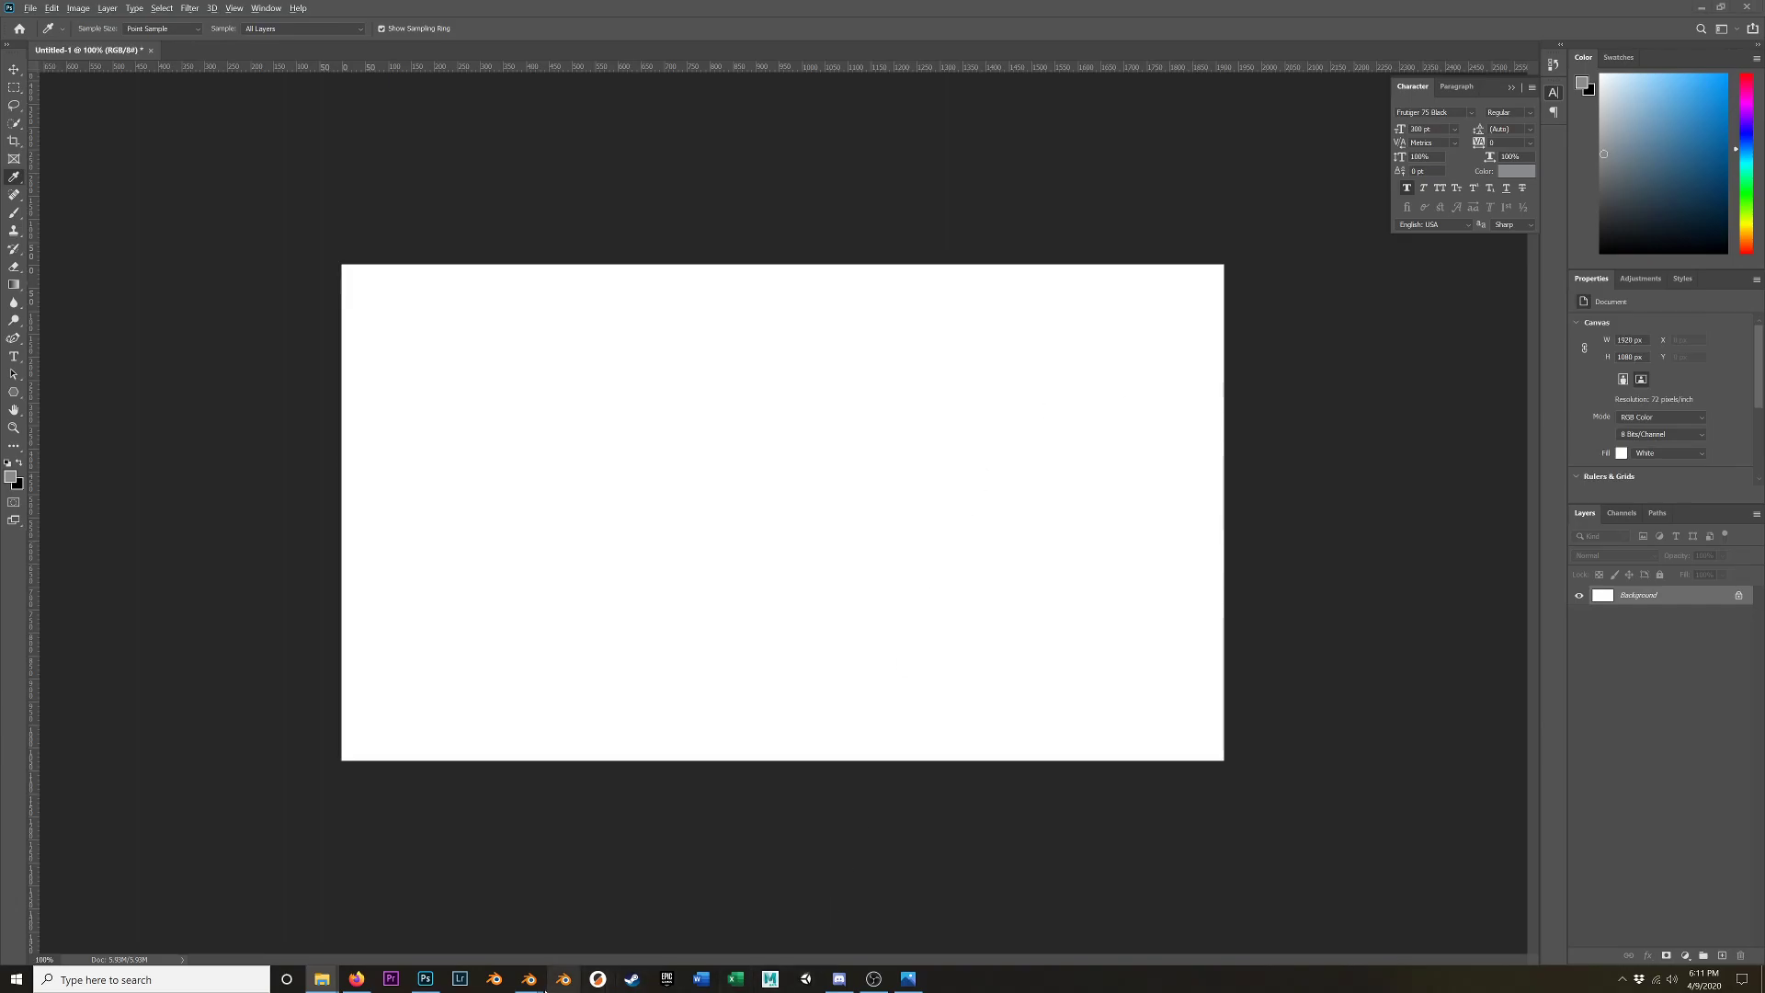
key("alt+Tab")
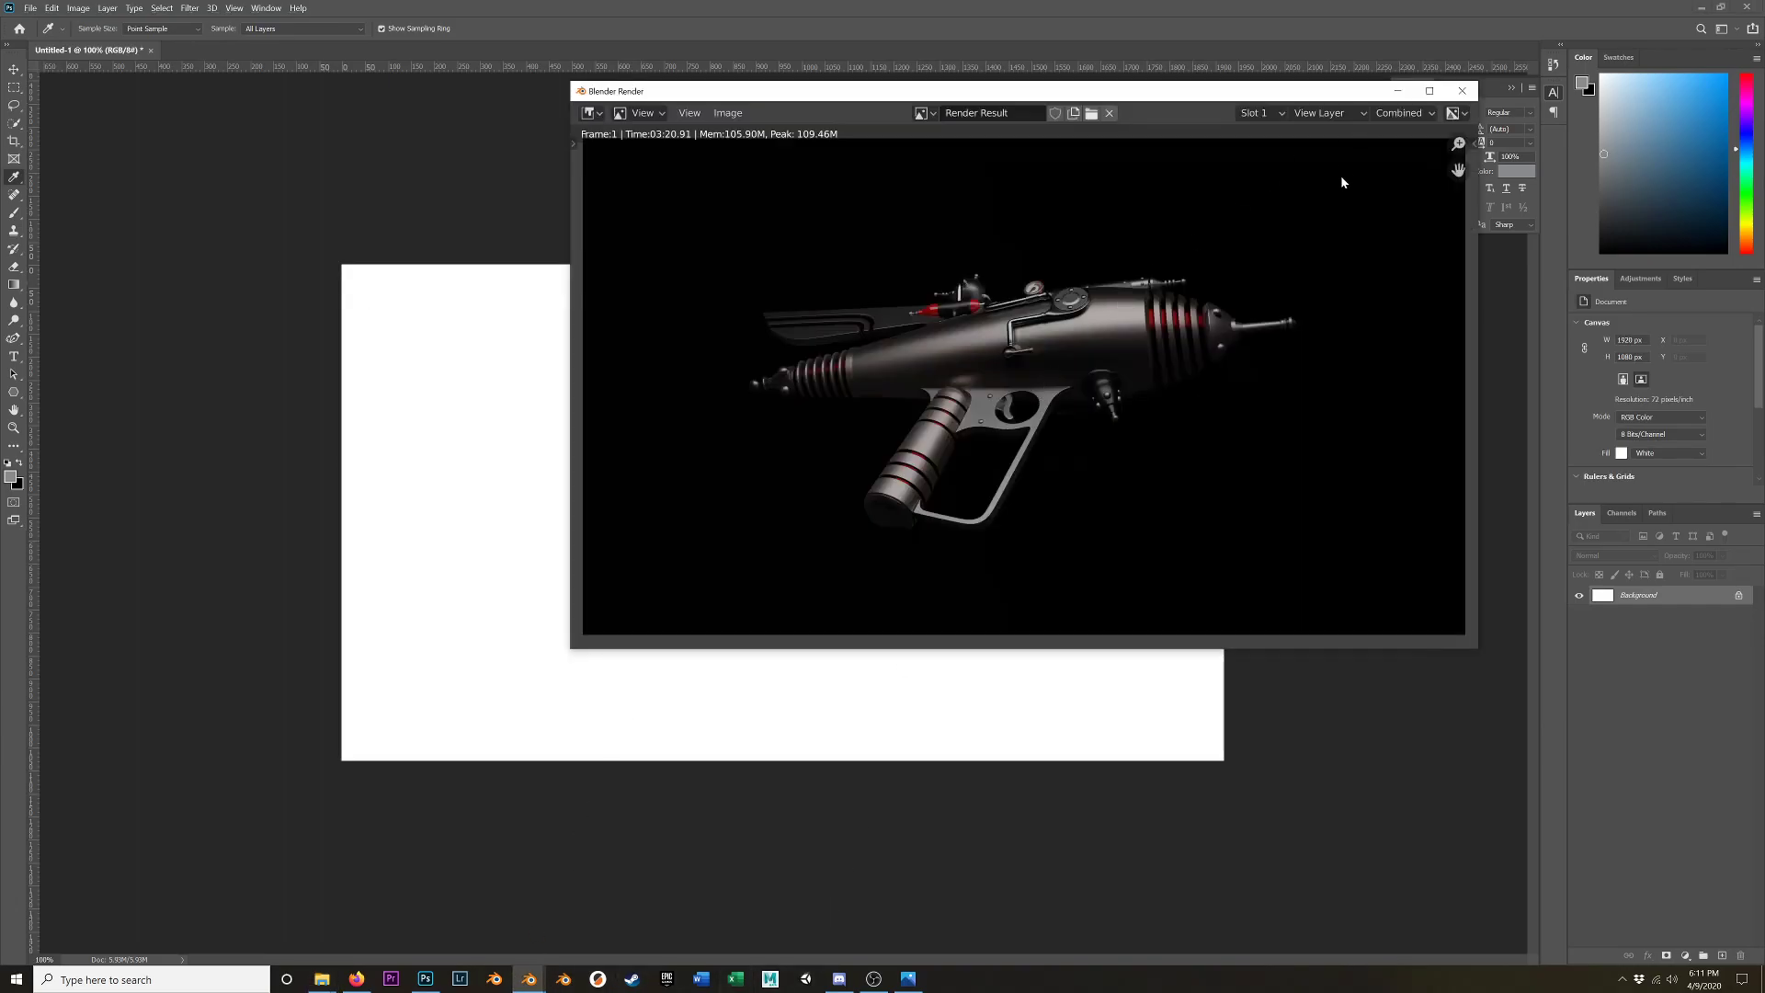
left_click(1462, 90)
key("alt+Tab")
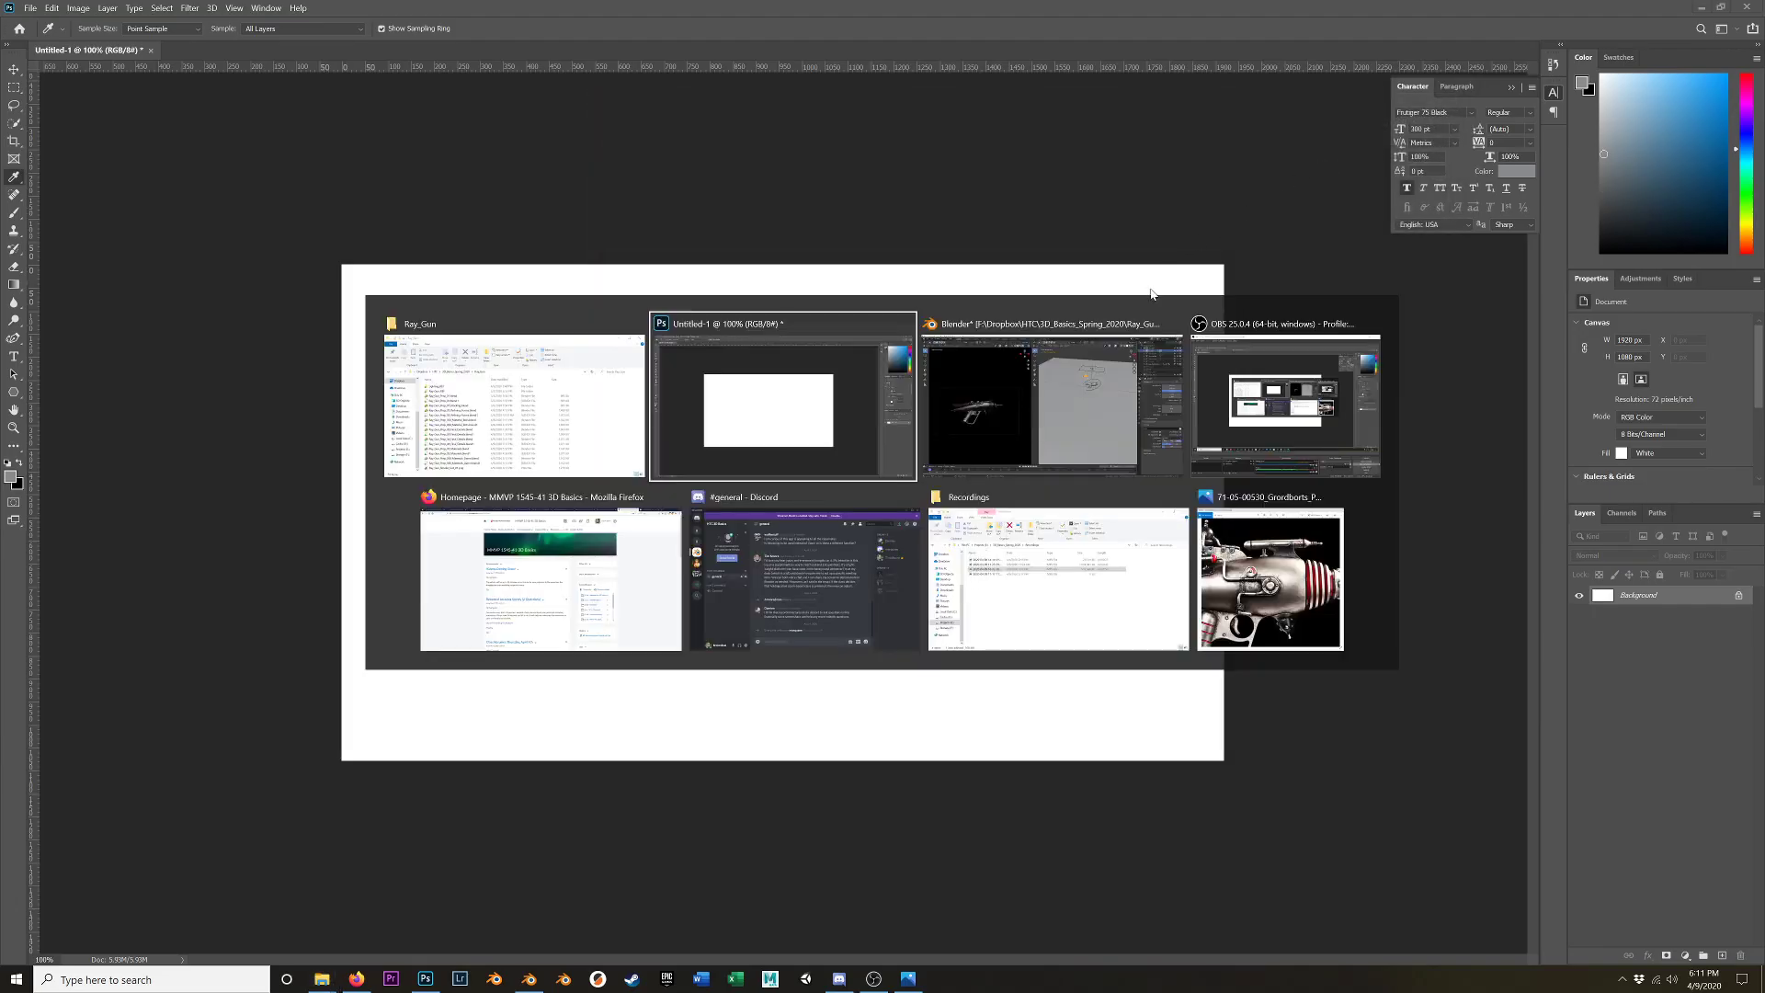
left_click(1056, 443)
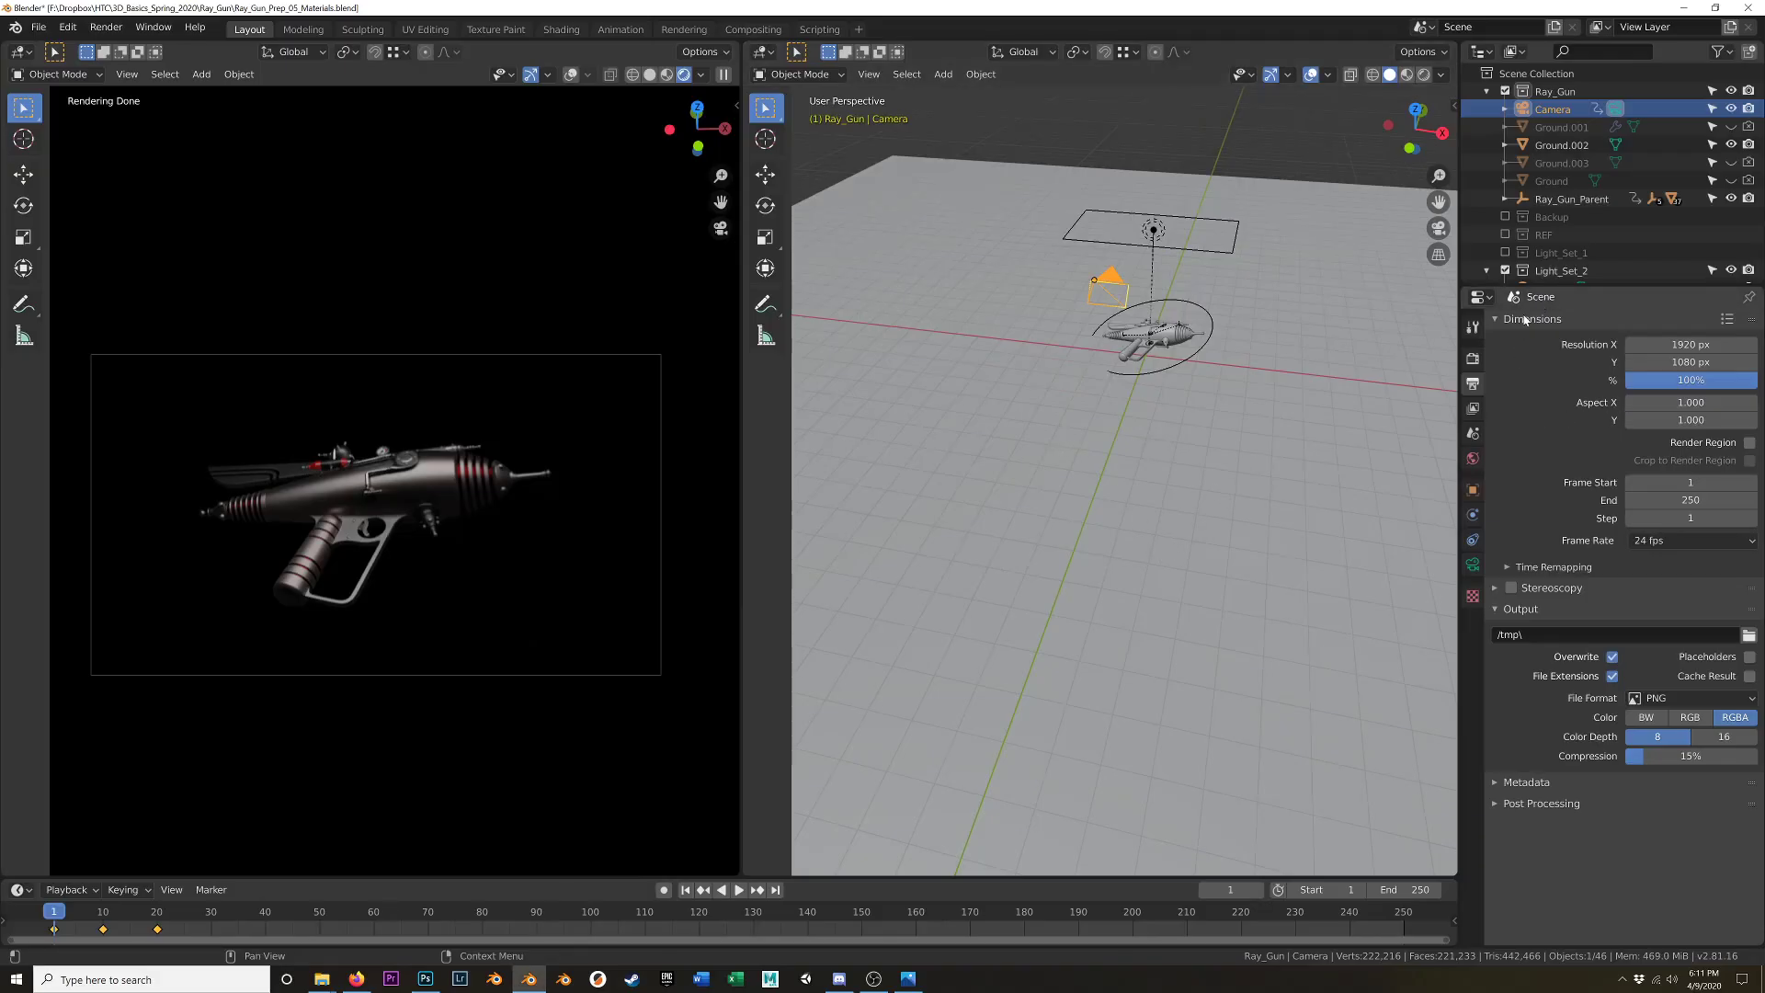
- Enable Transparent in the Film render settings of the scene
left_click(1473, 358)
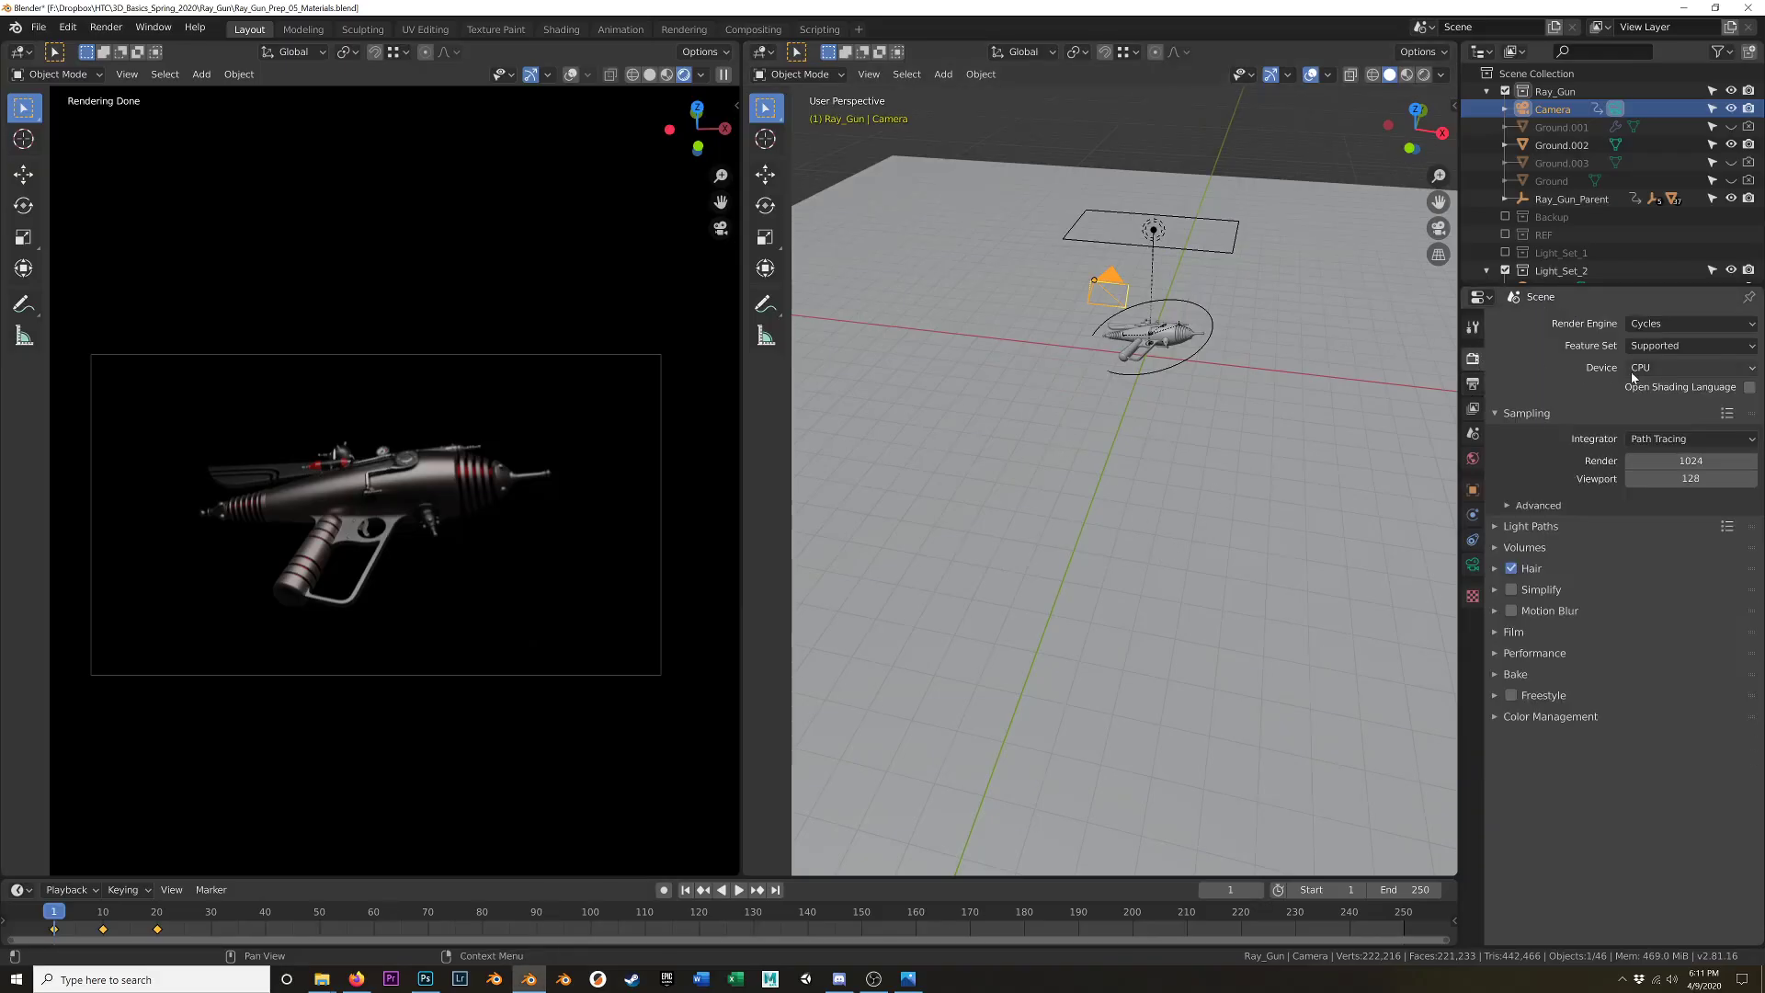
left_click(1509, 634)
left_click(1524, 755)
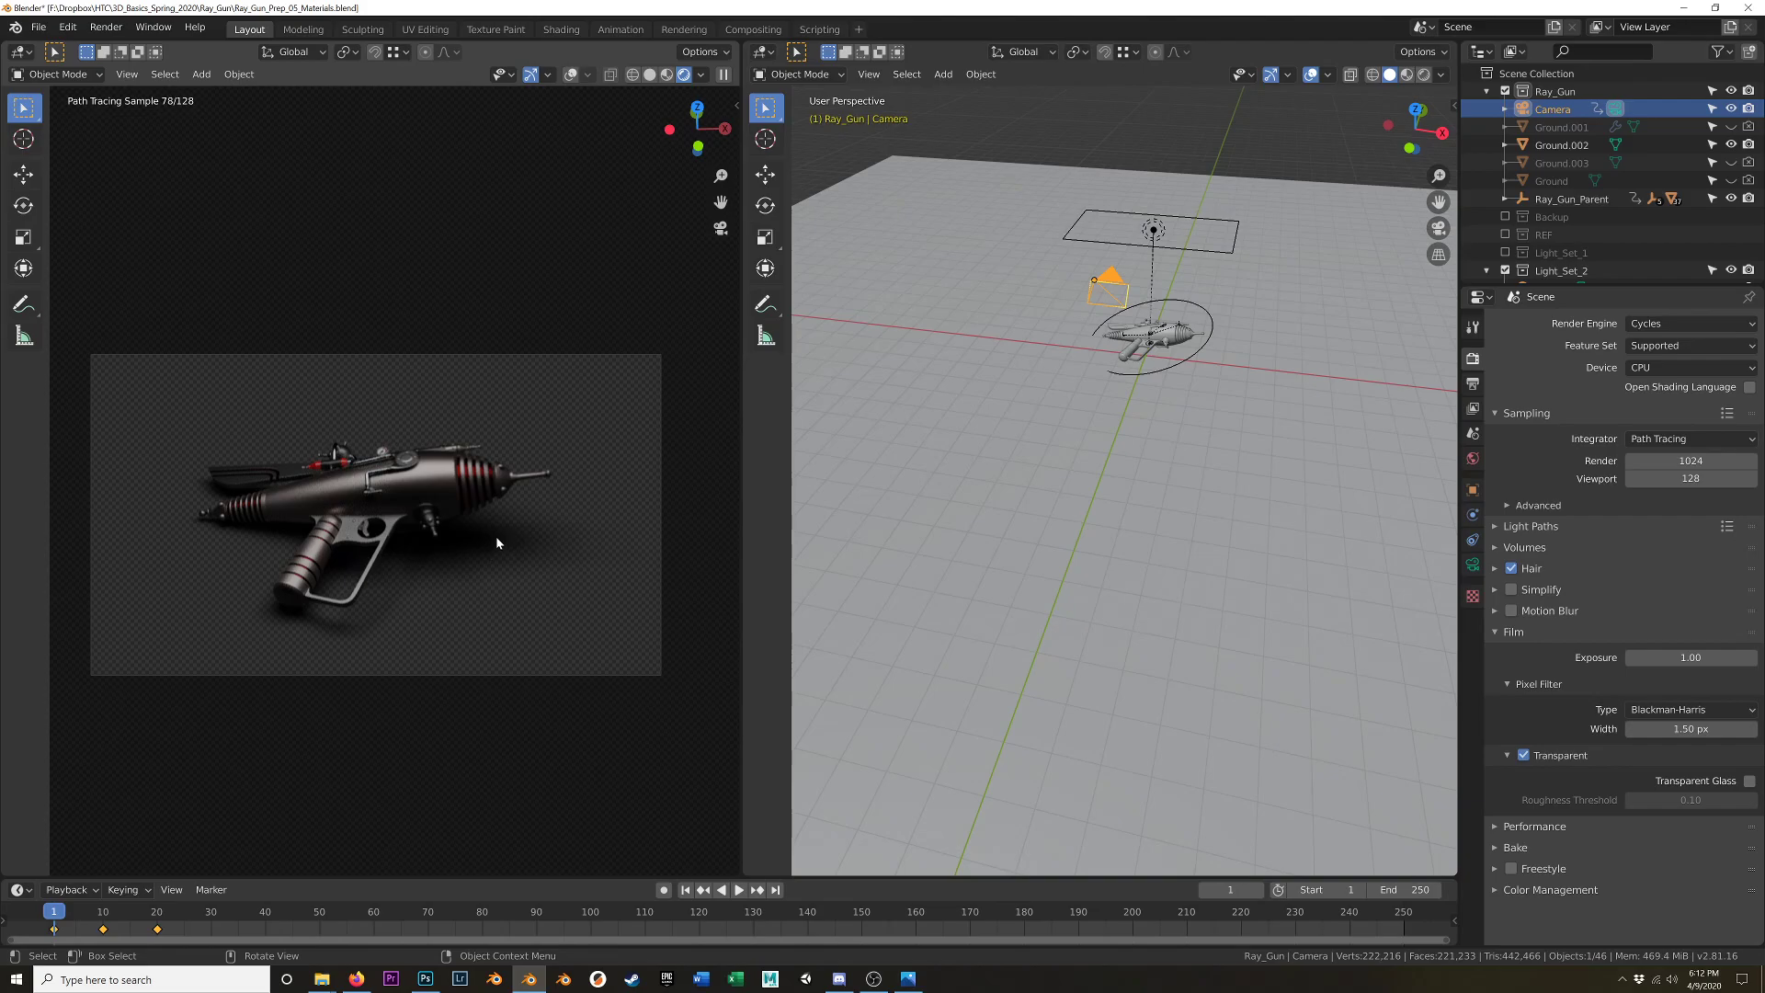
- Set the Cycles render device to GPU Compute and render frame 1
left_click(1668, 368)
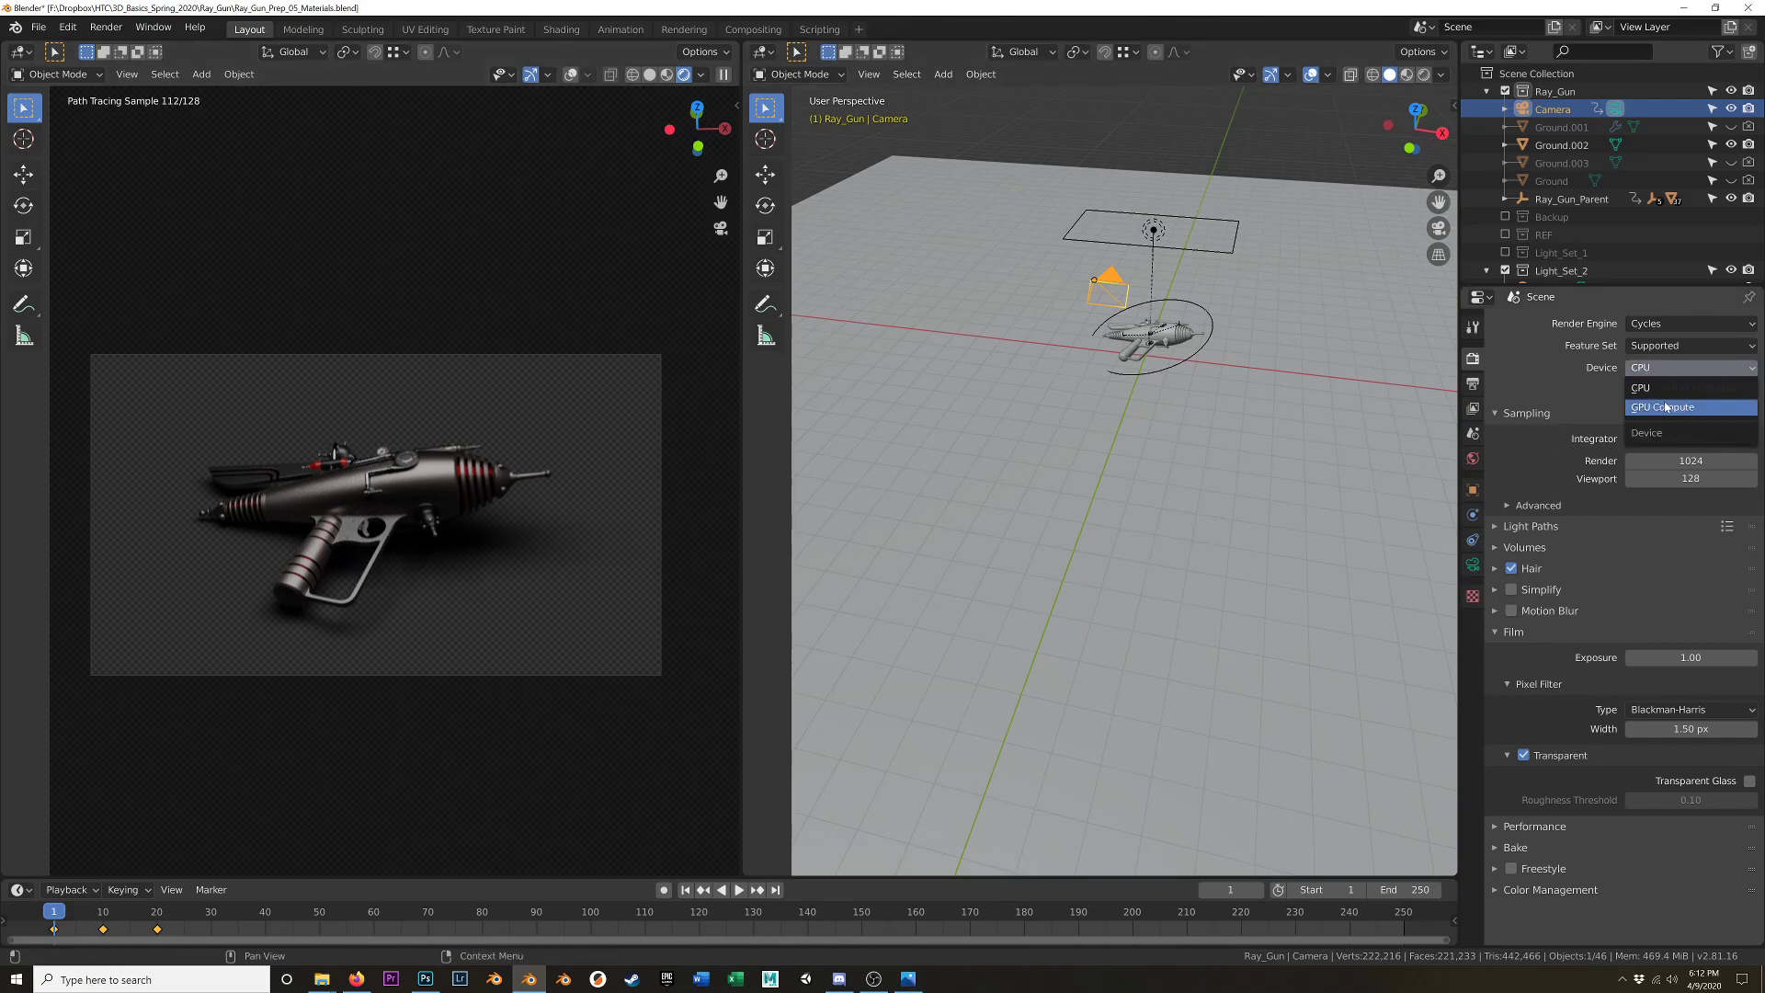
left_click(1666, 407)
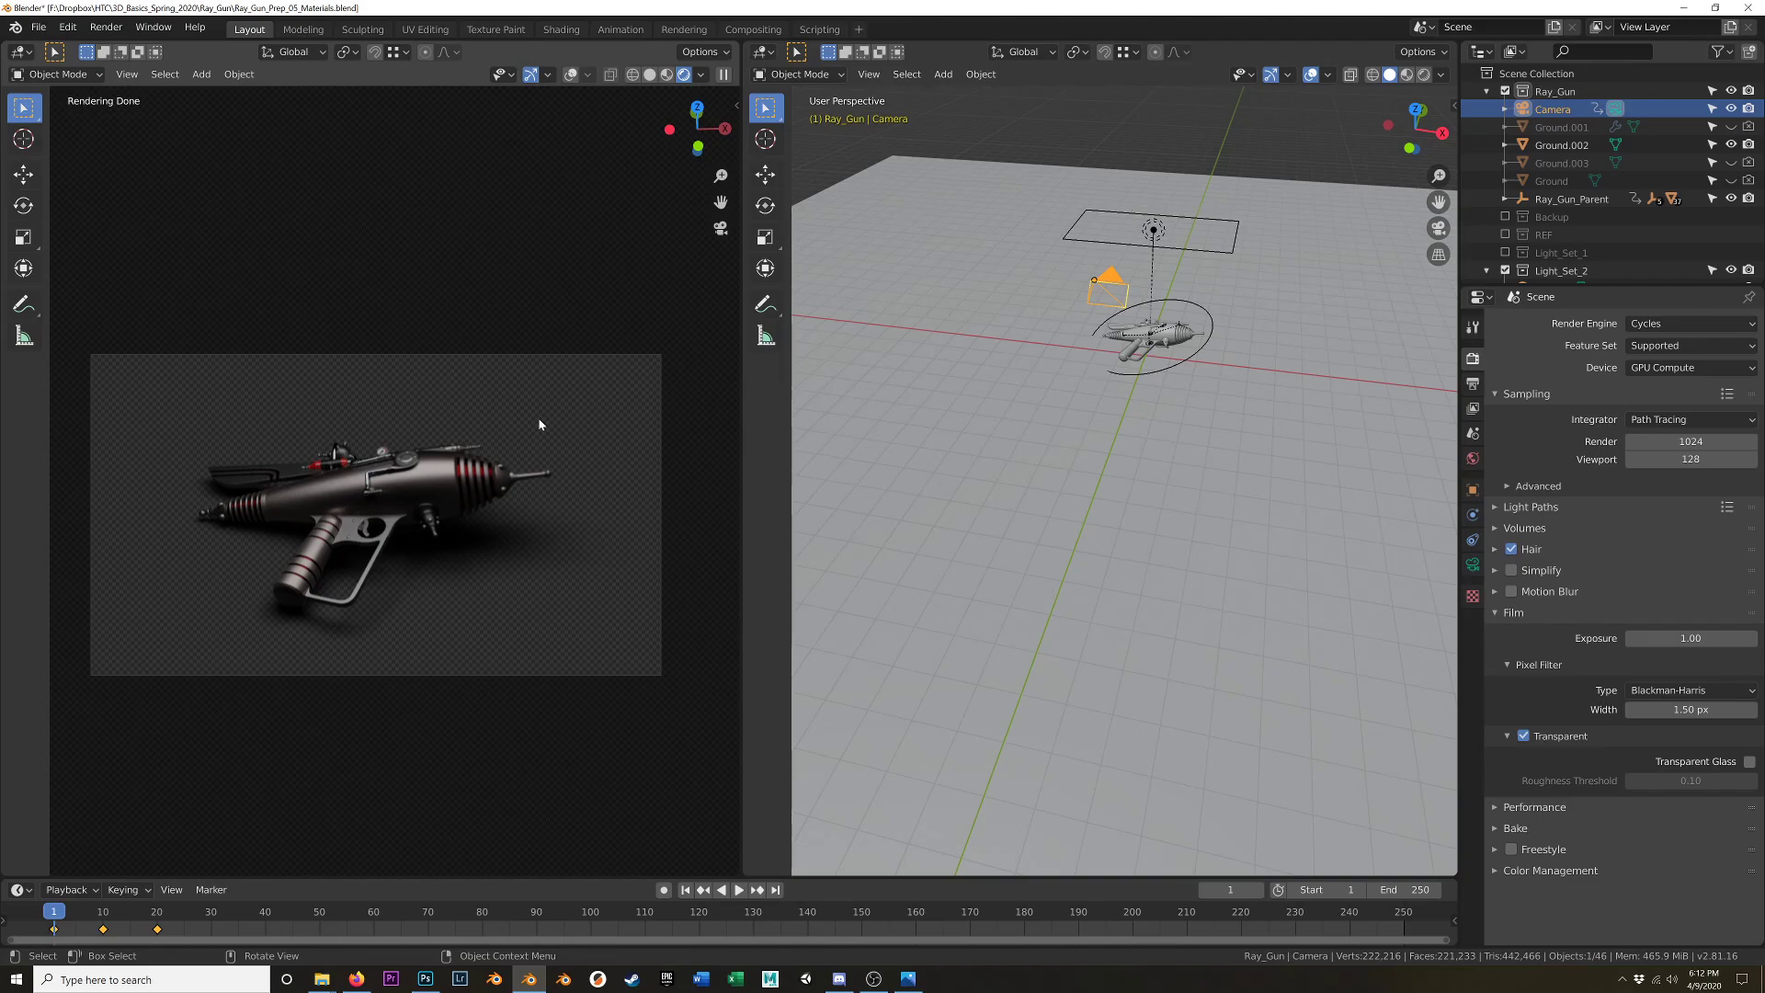
key("F12")
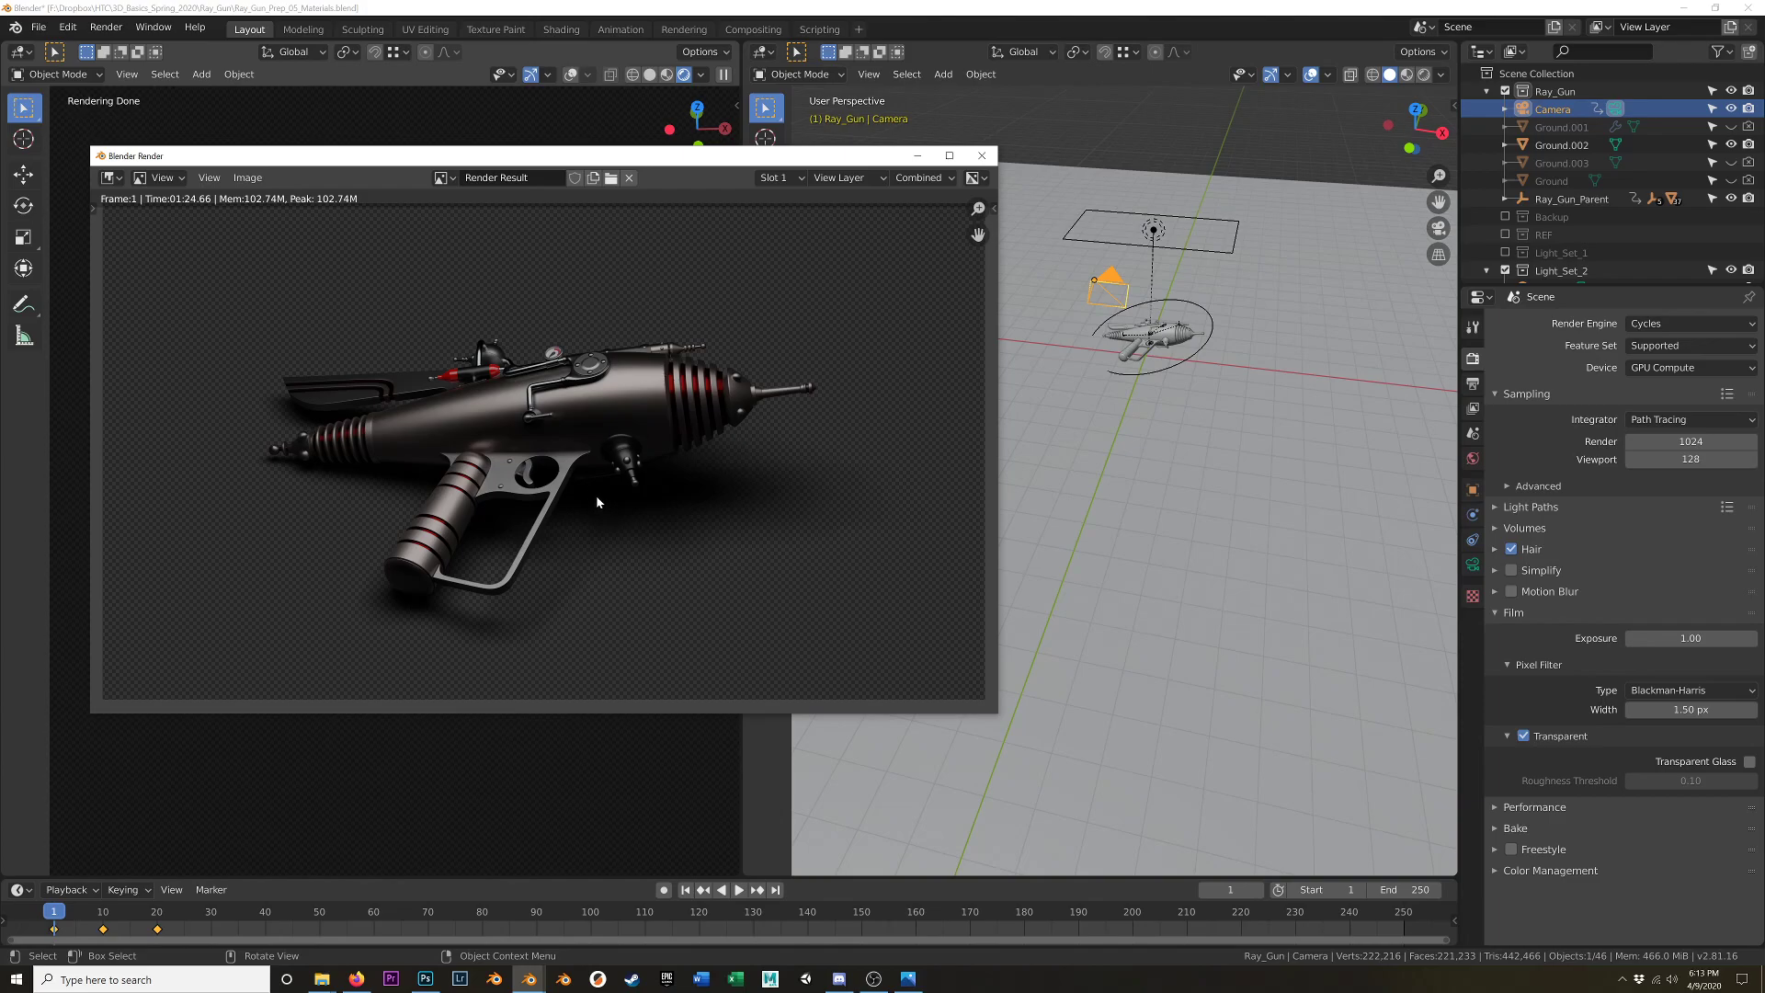
- Save the transparent render as an RGBA PNG, overwriting Ray_Gun_Render_Test_01.png in the Ray_Gun folder
left_click(247, 178)
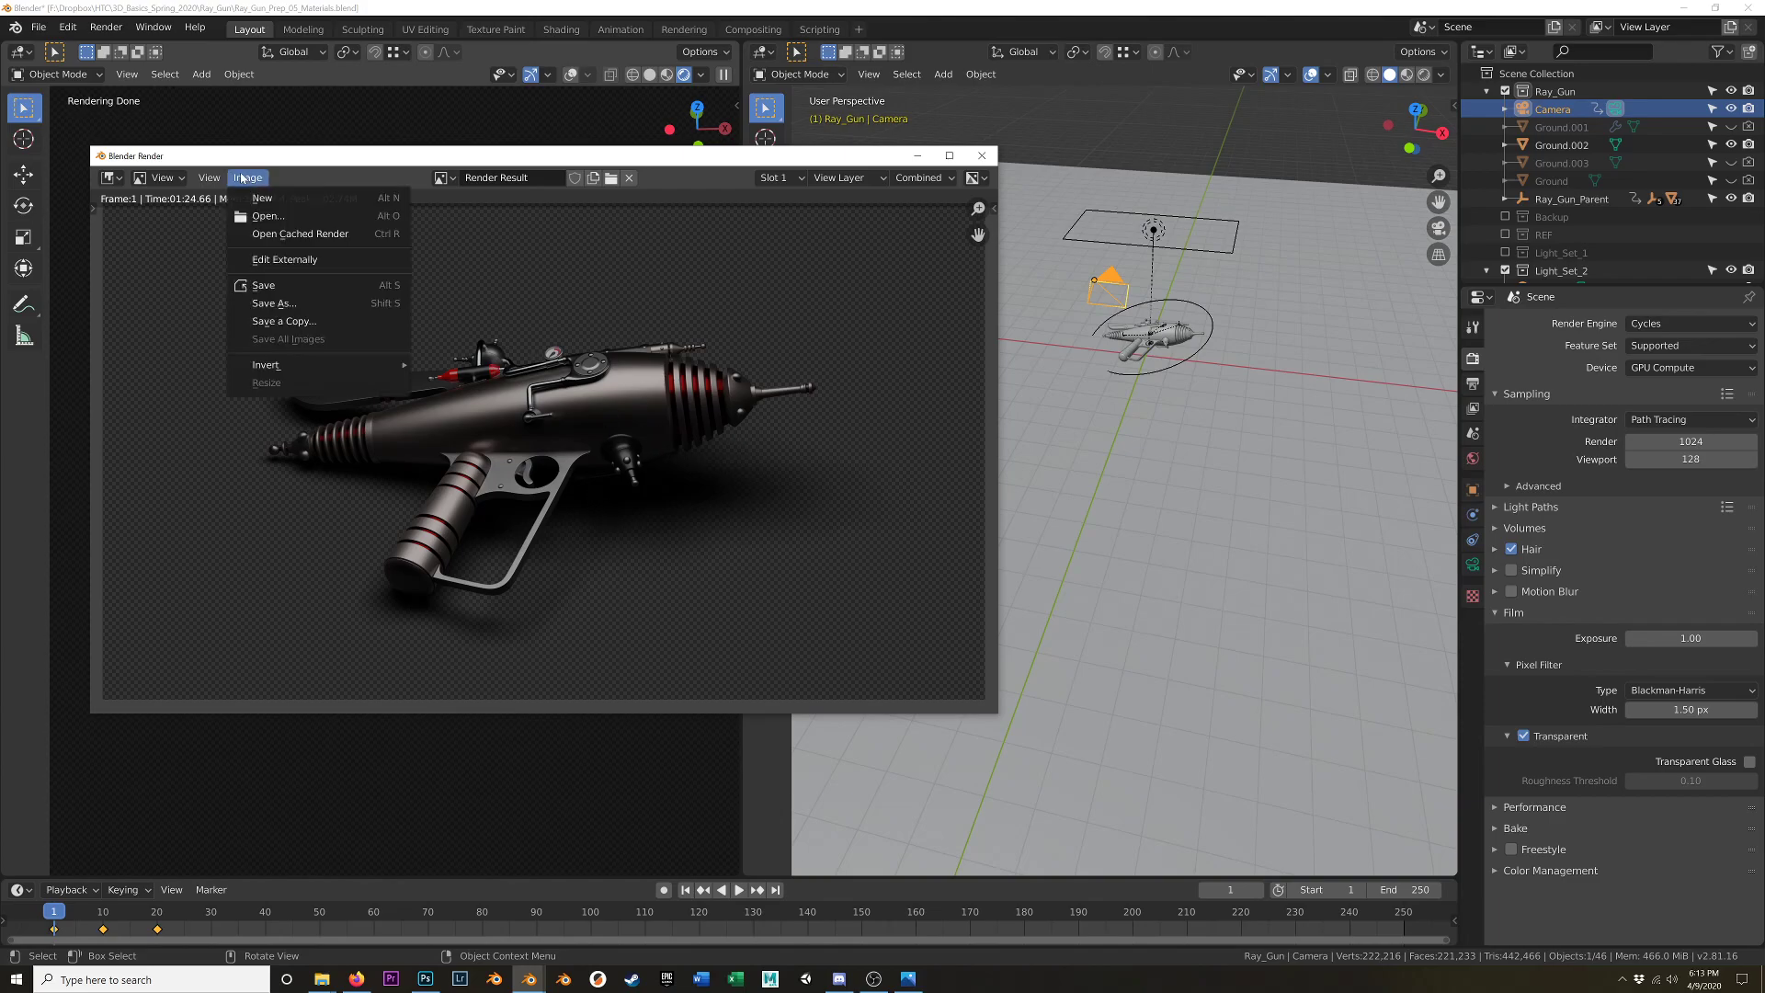
left_click(294, 305)
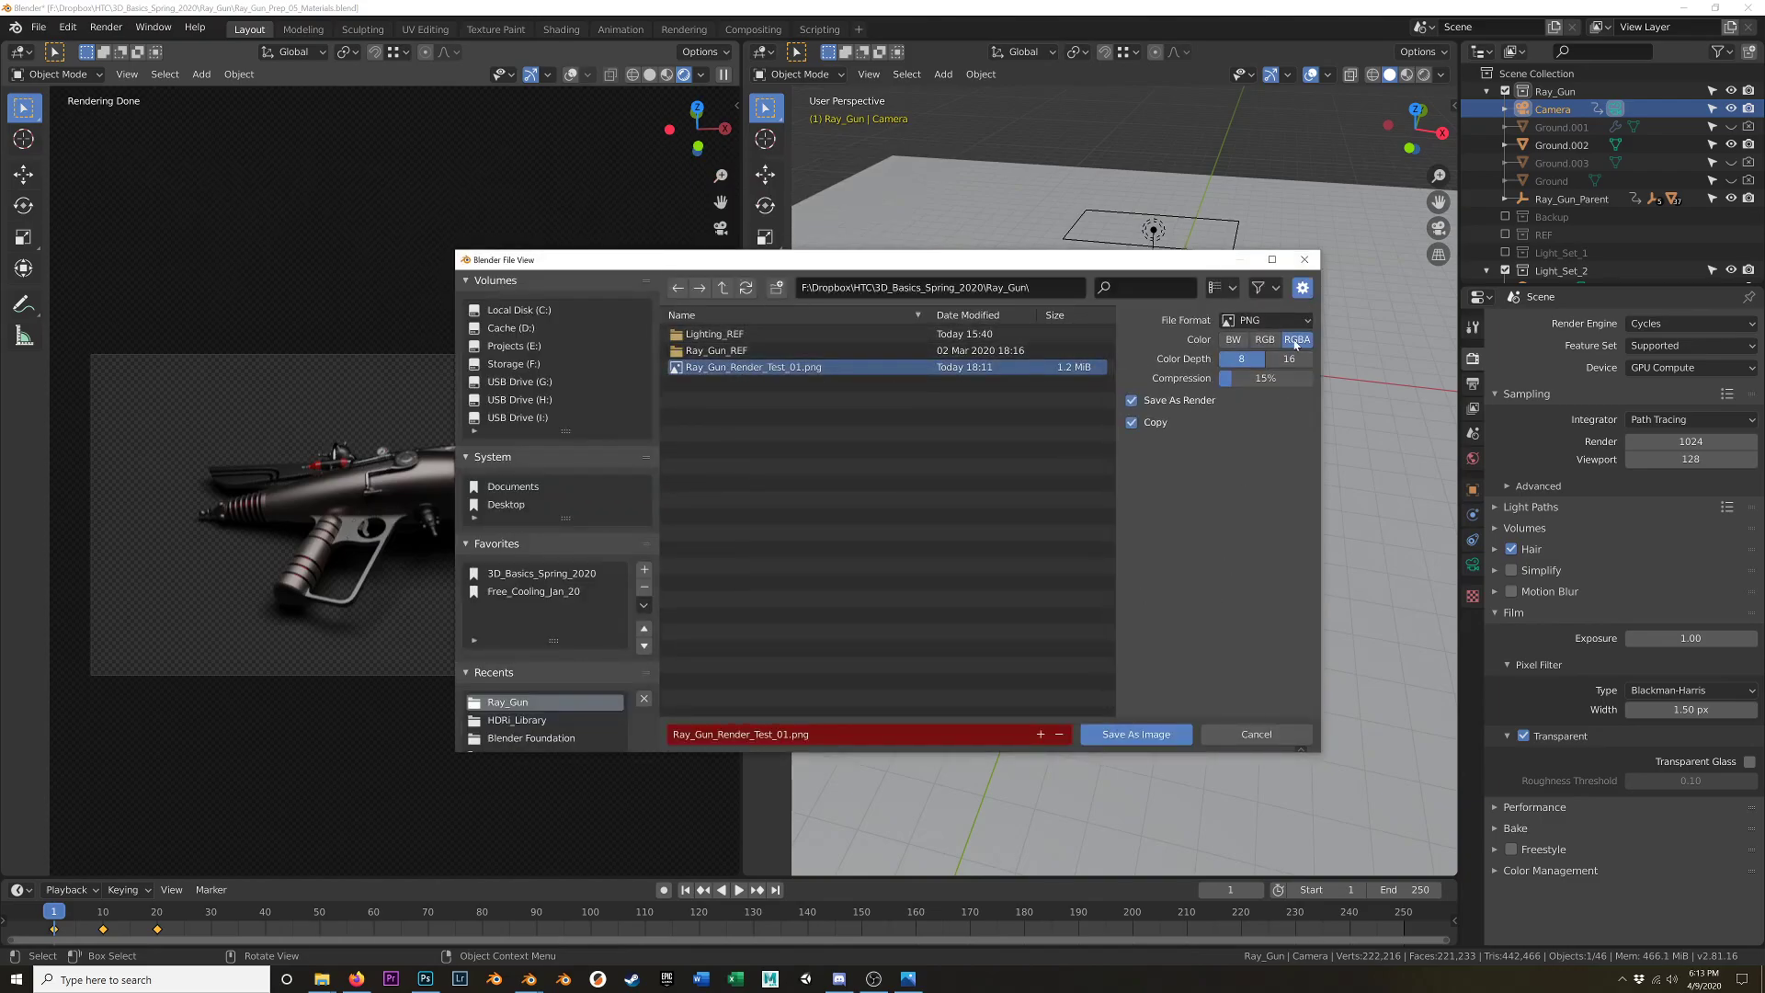
left_click(1136, 734)
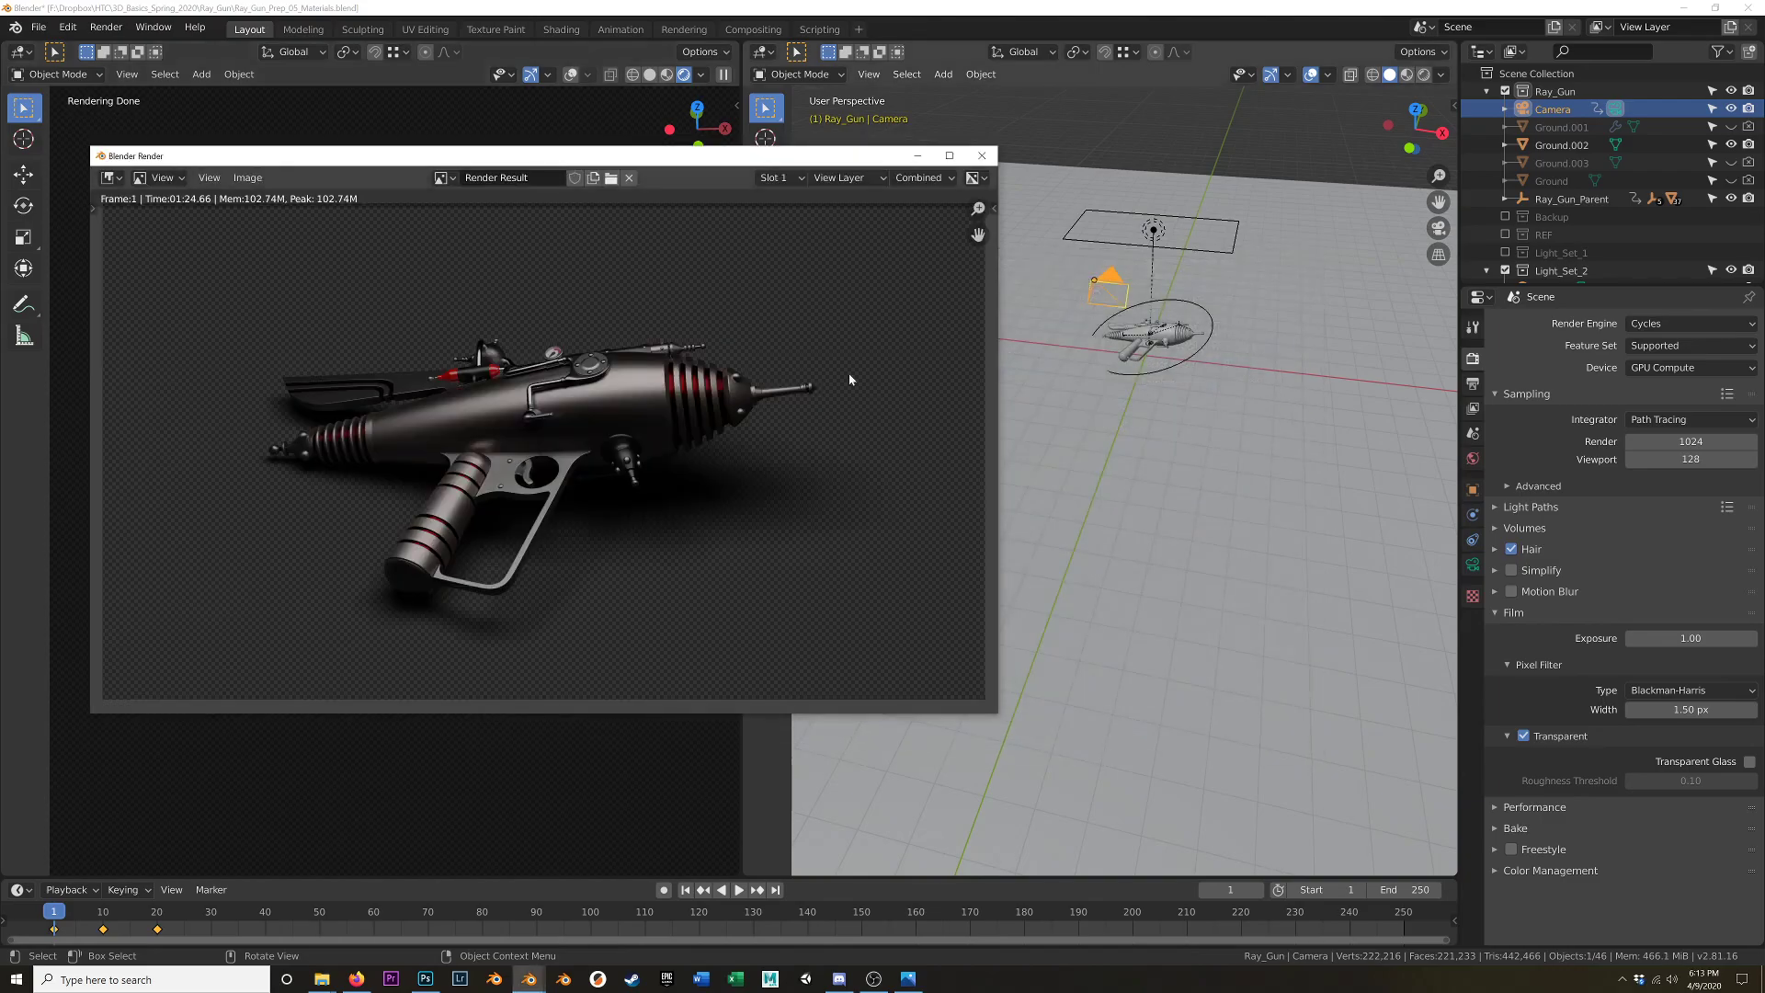
- Switch to Photoshop and place the new Ray_Gun_Render_Test_01.png on the white canvas at full size
key("alt+Tab")
left_click(779, 374)
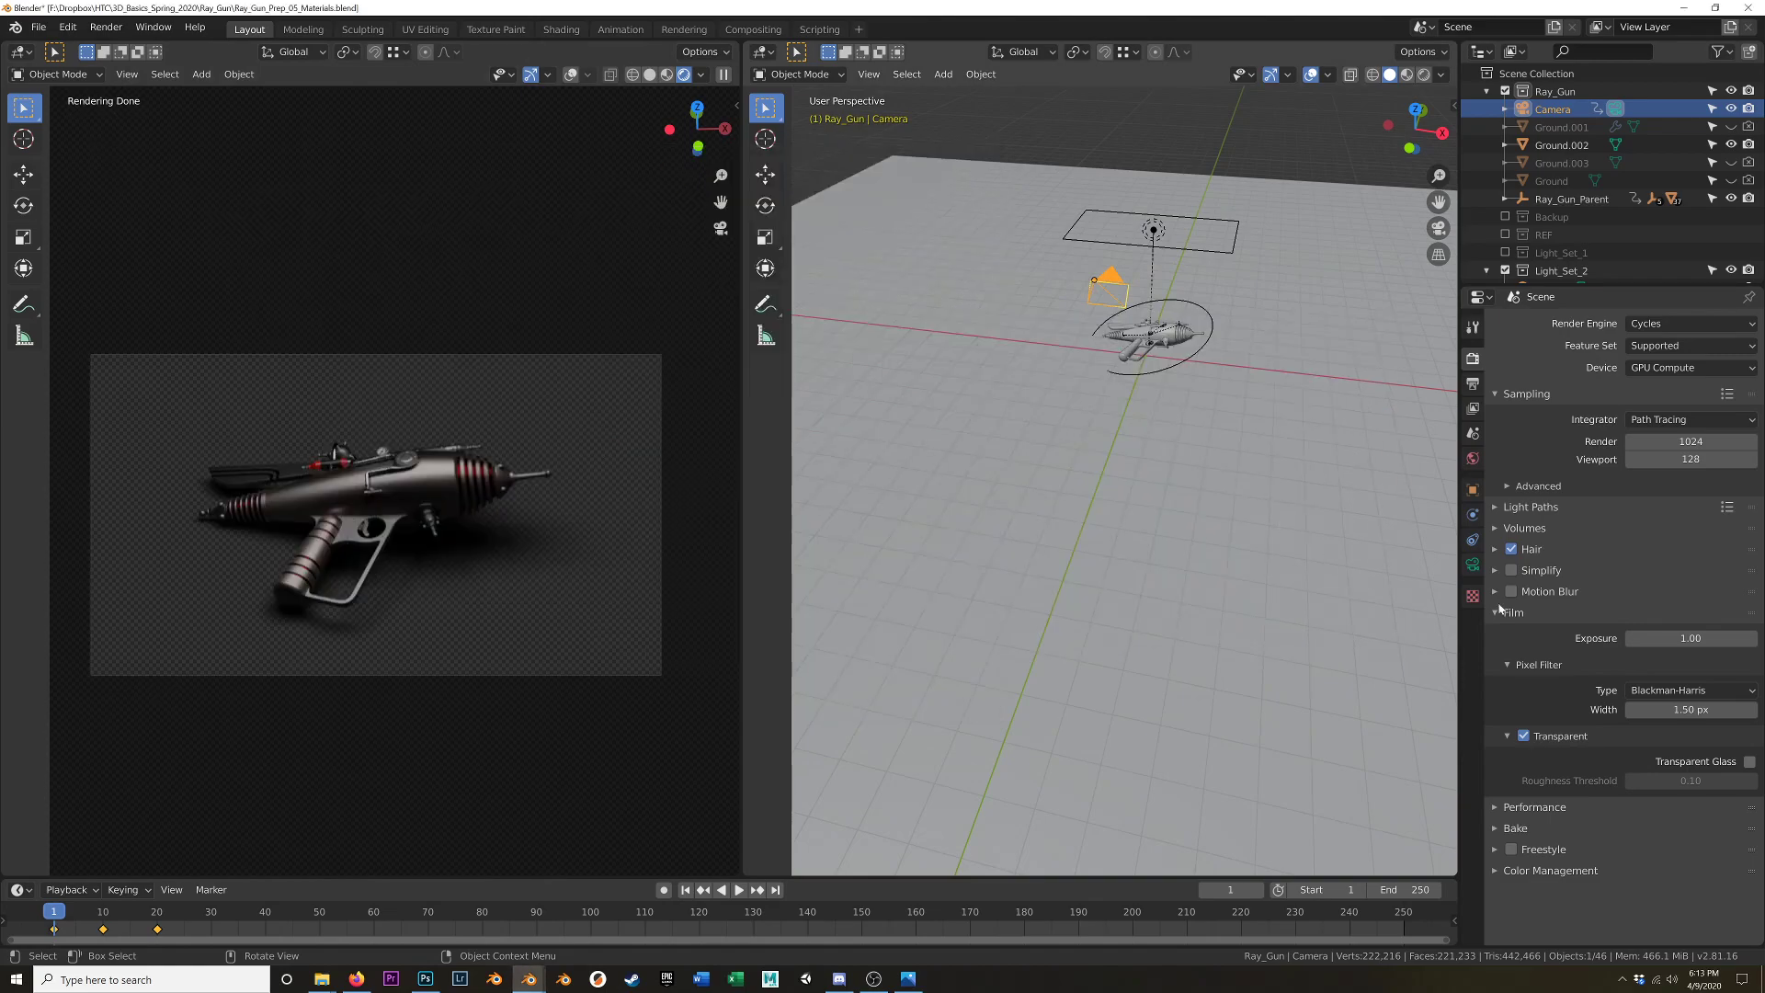
key("alt+Tab")
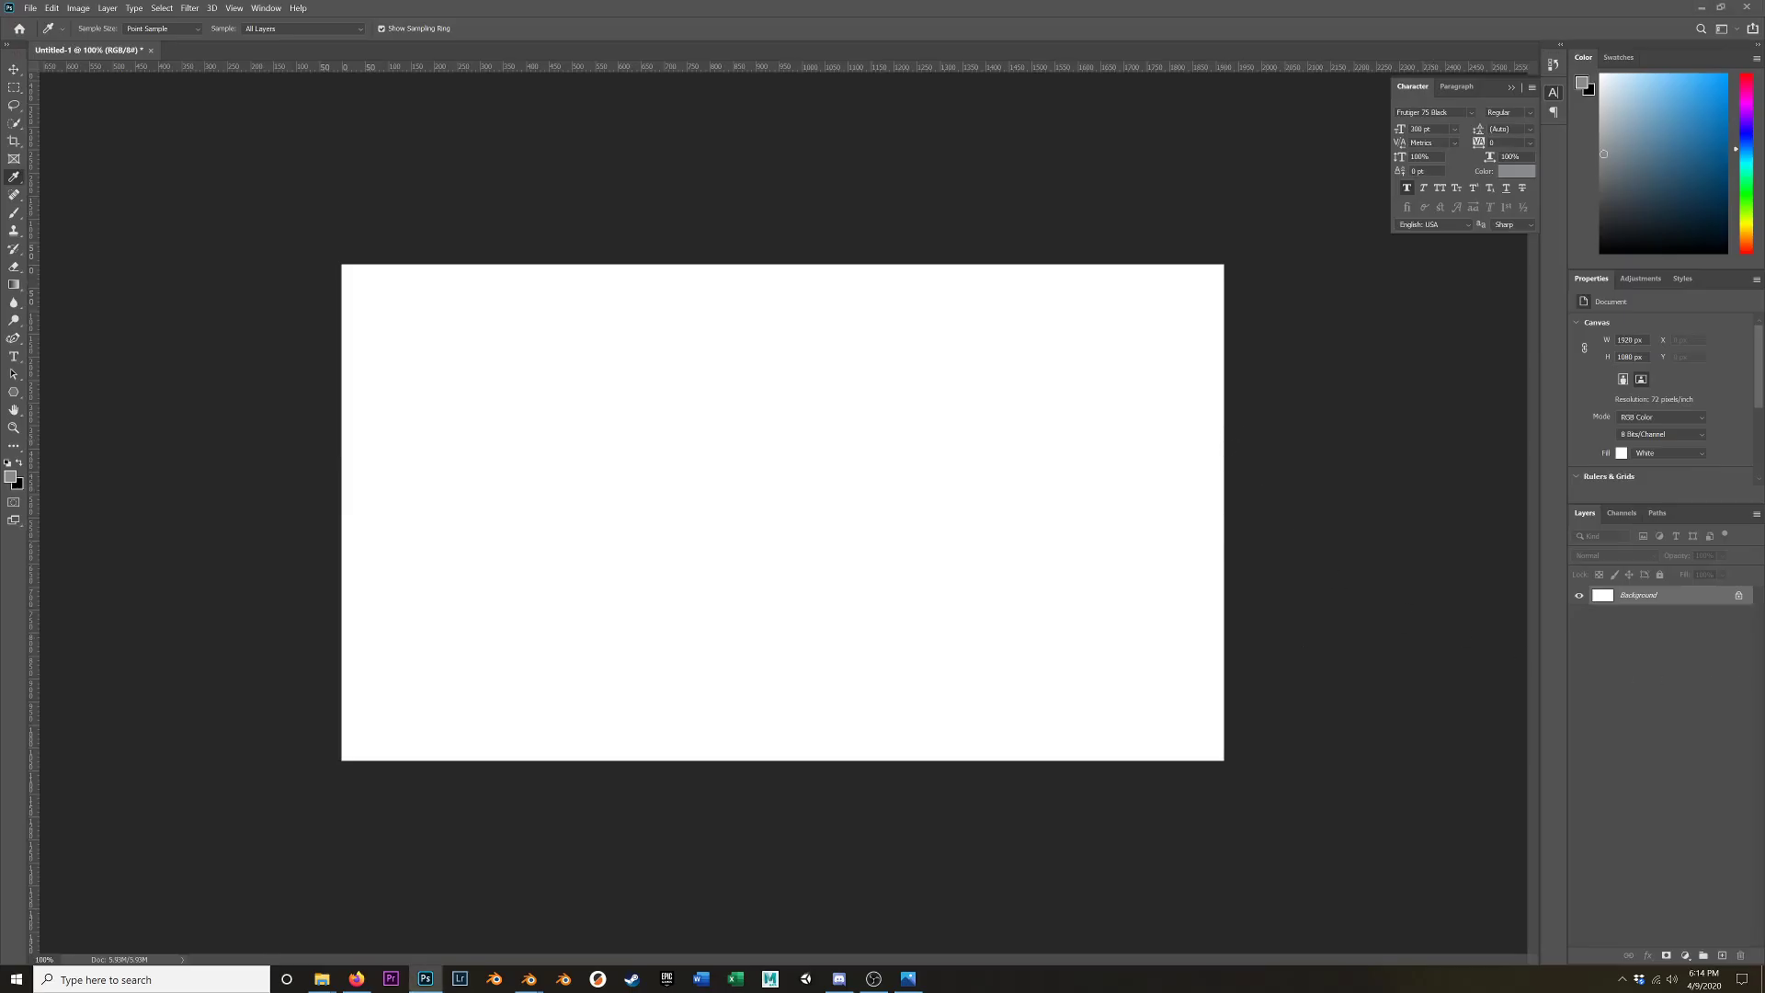
left_click_drag(0, 588, 709, 587)
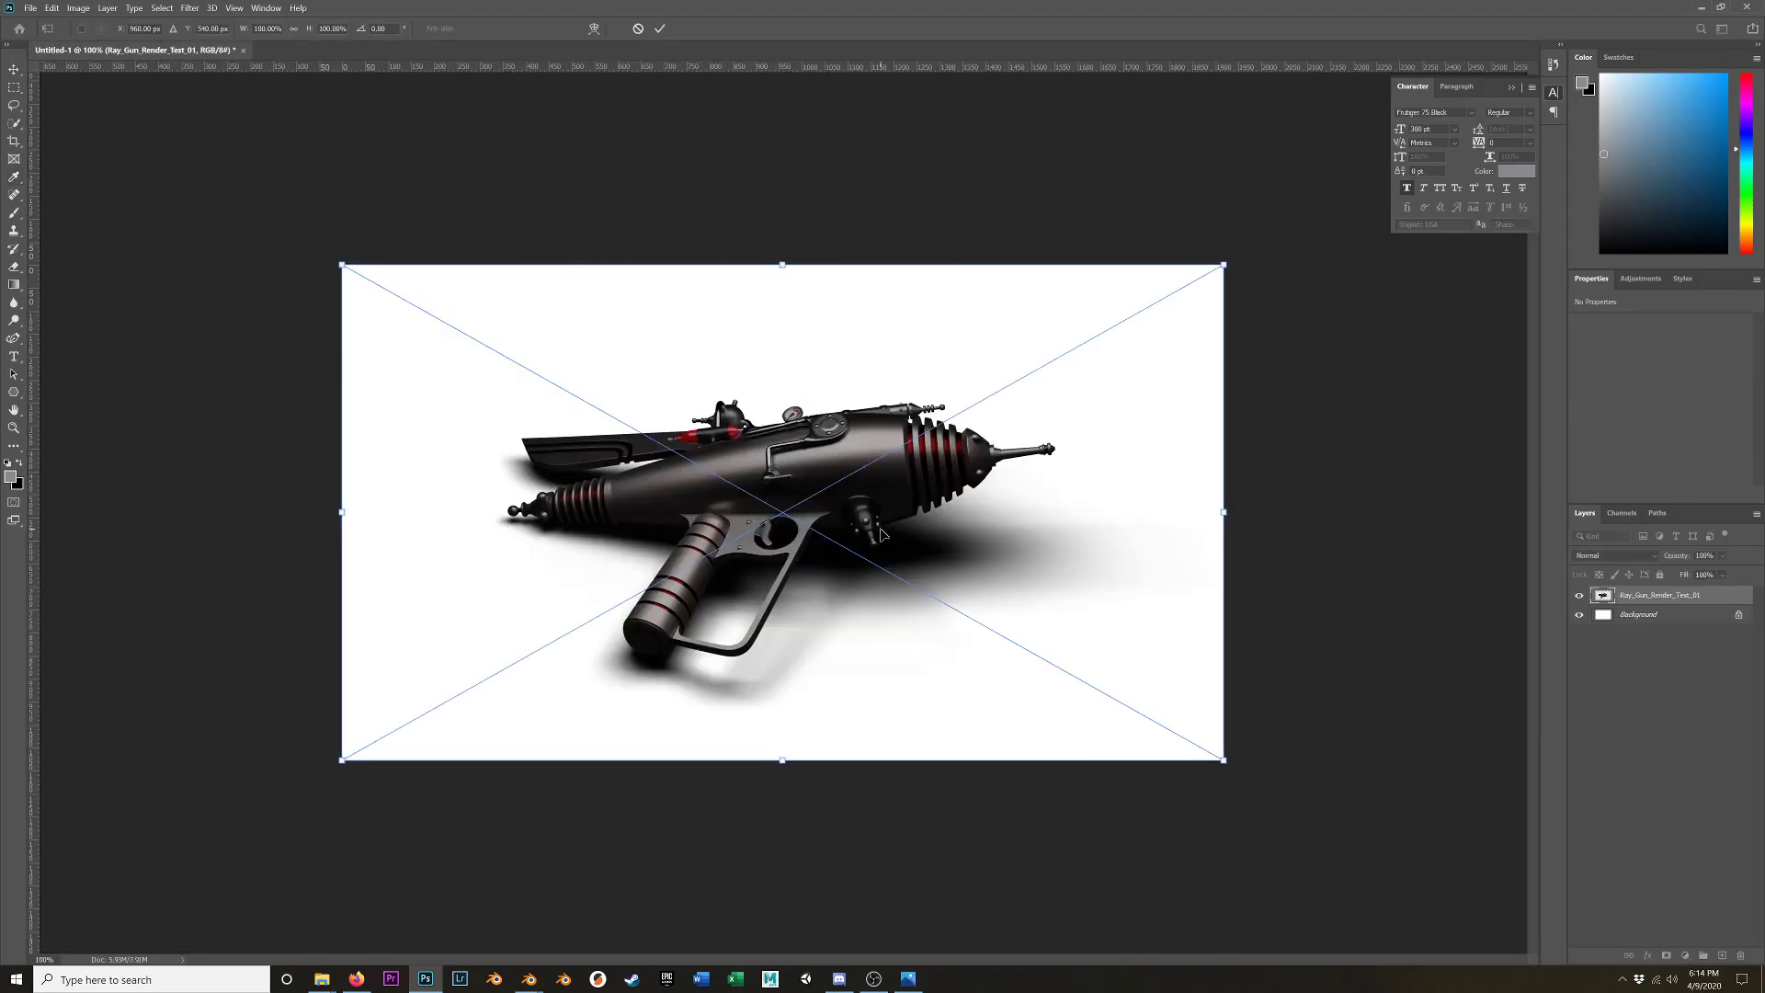
key("i")
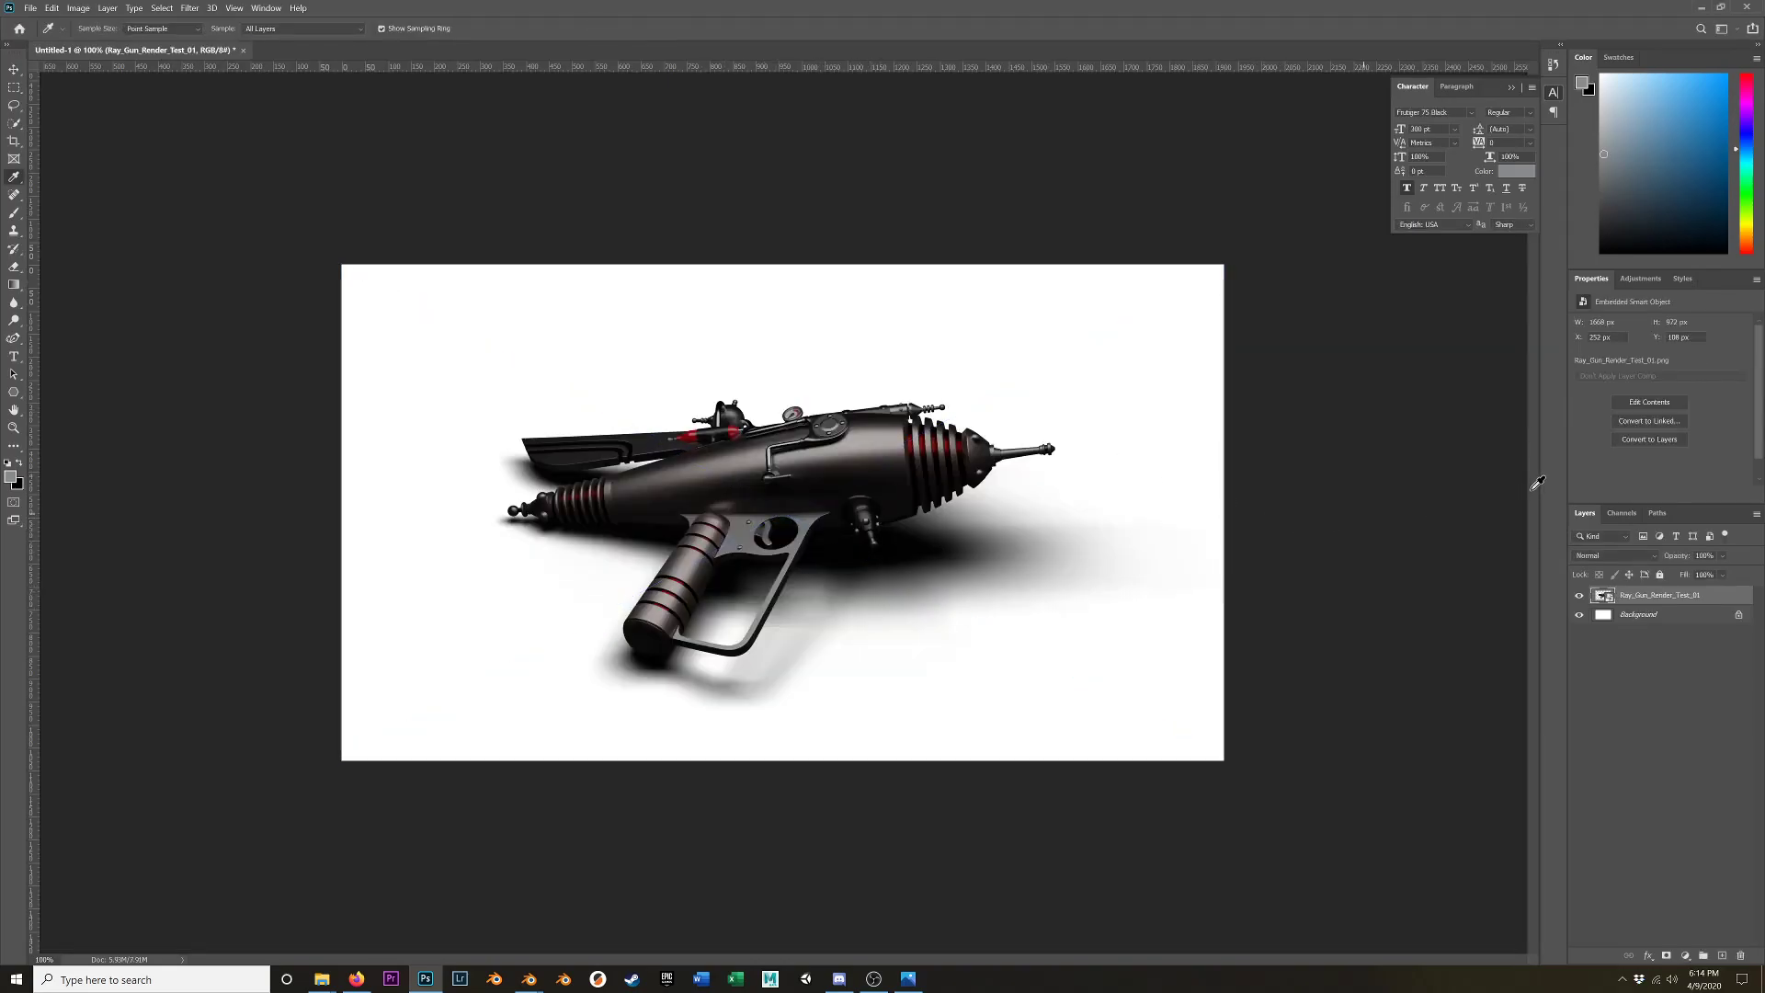
- Switch back to the Blender render window and show its sidebar
key("alt+Tab")
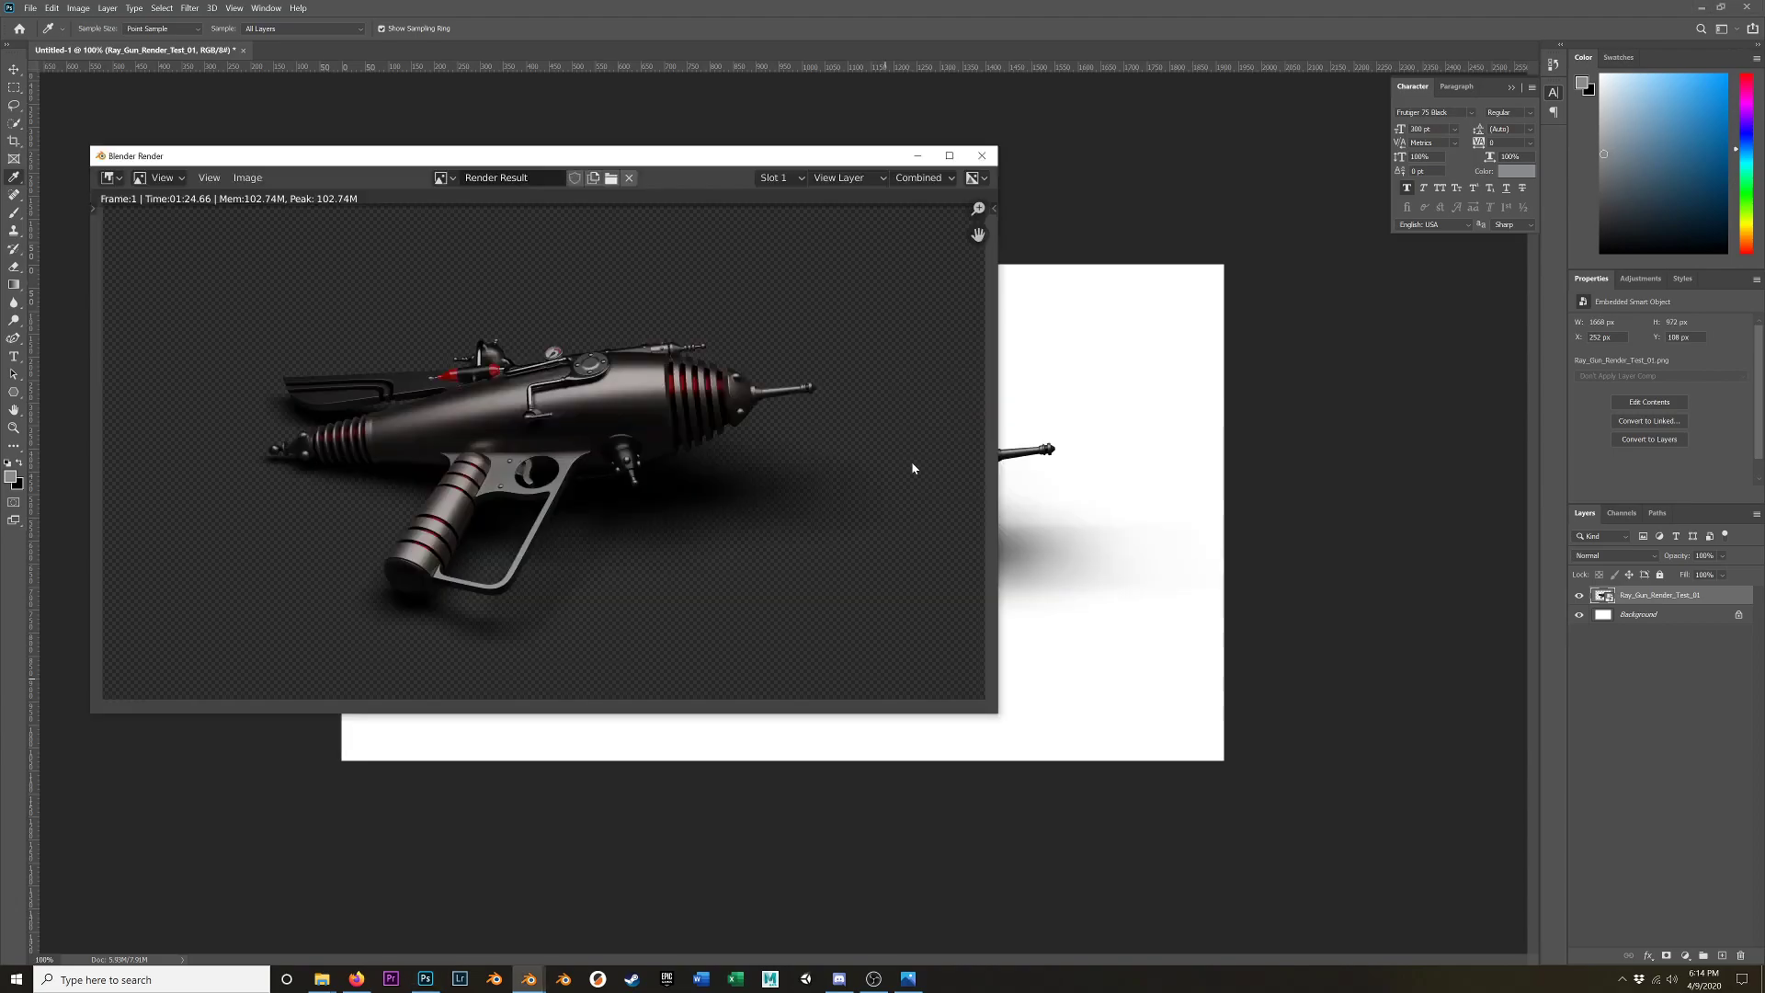
left_click(262, 184)
mouse_move(227, 182)
key("n")
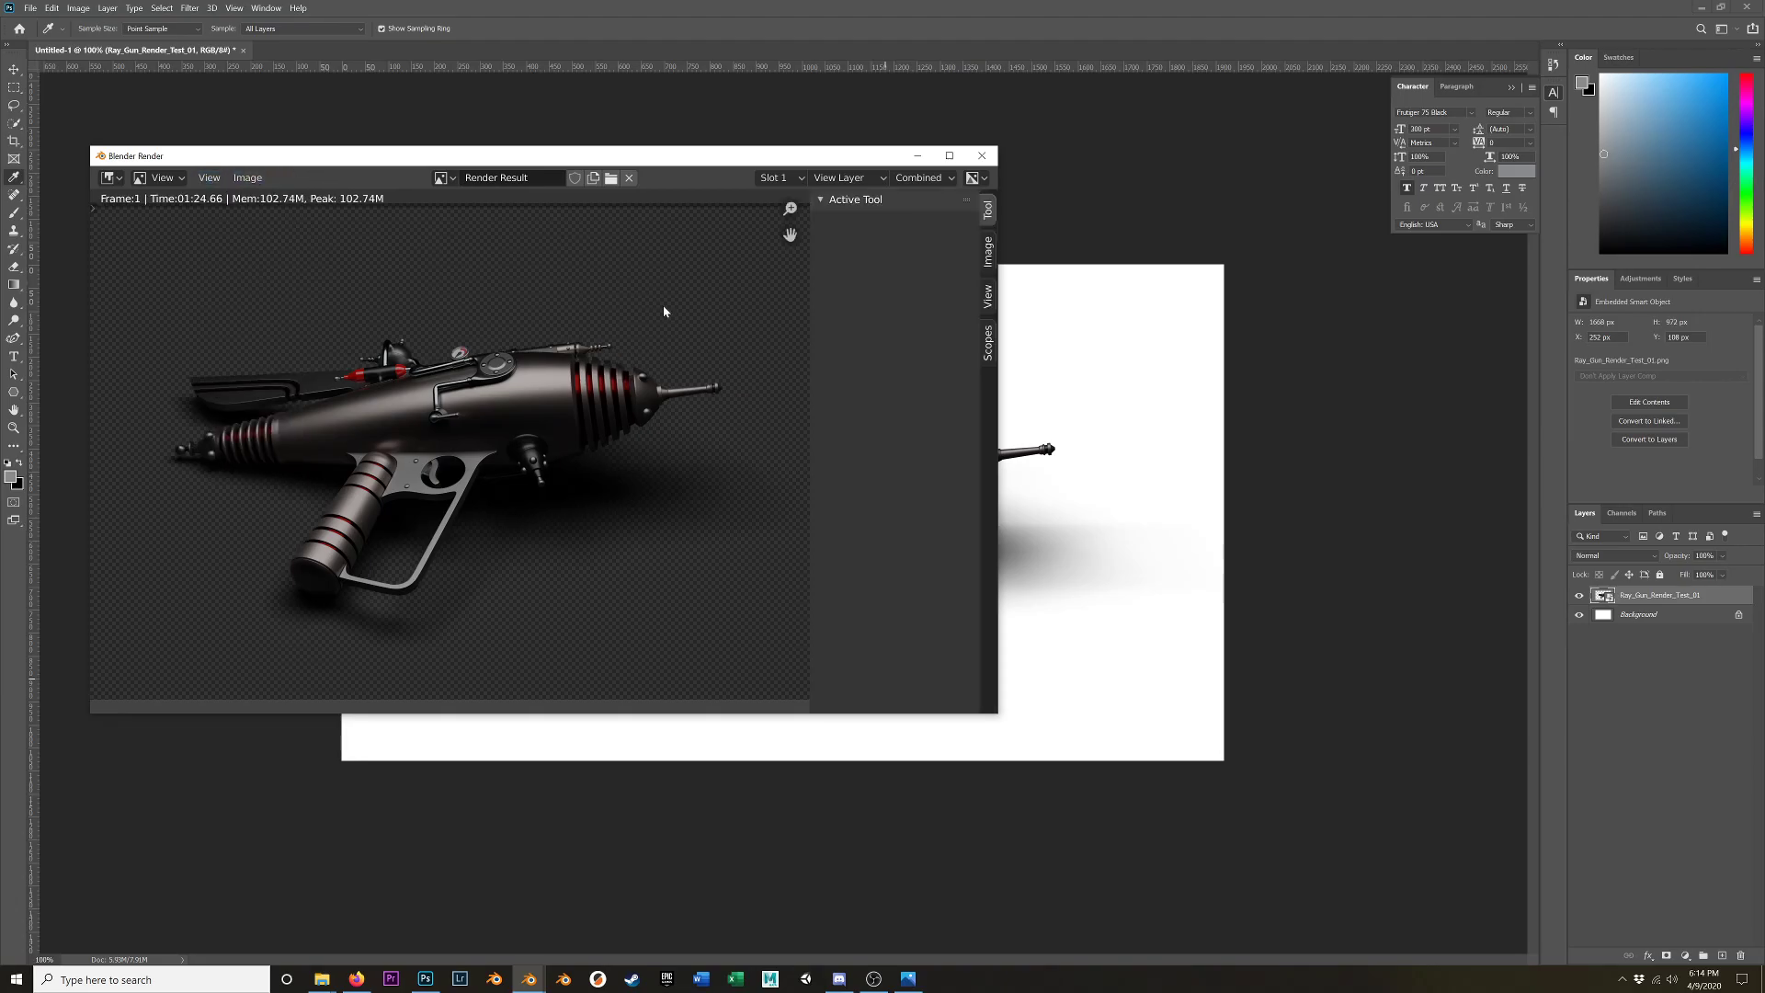
- Hide the render window's sidebar, switch to Photoshop and add a Curves adjustment layer that raises the midtones of the ray gun image
key("n")
key("alt+Tab")
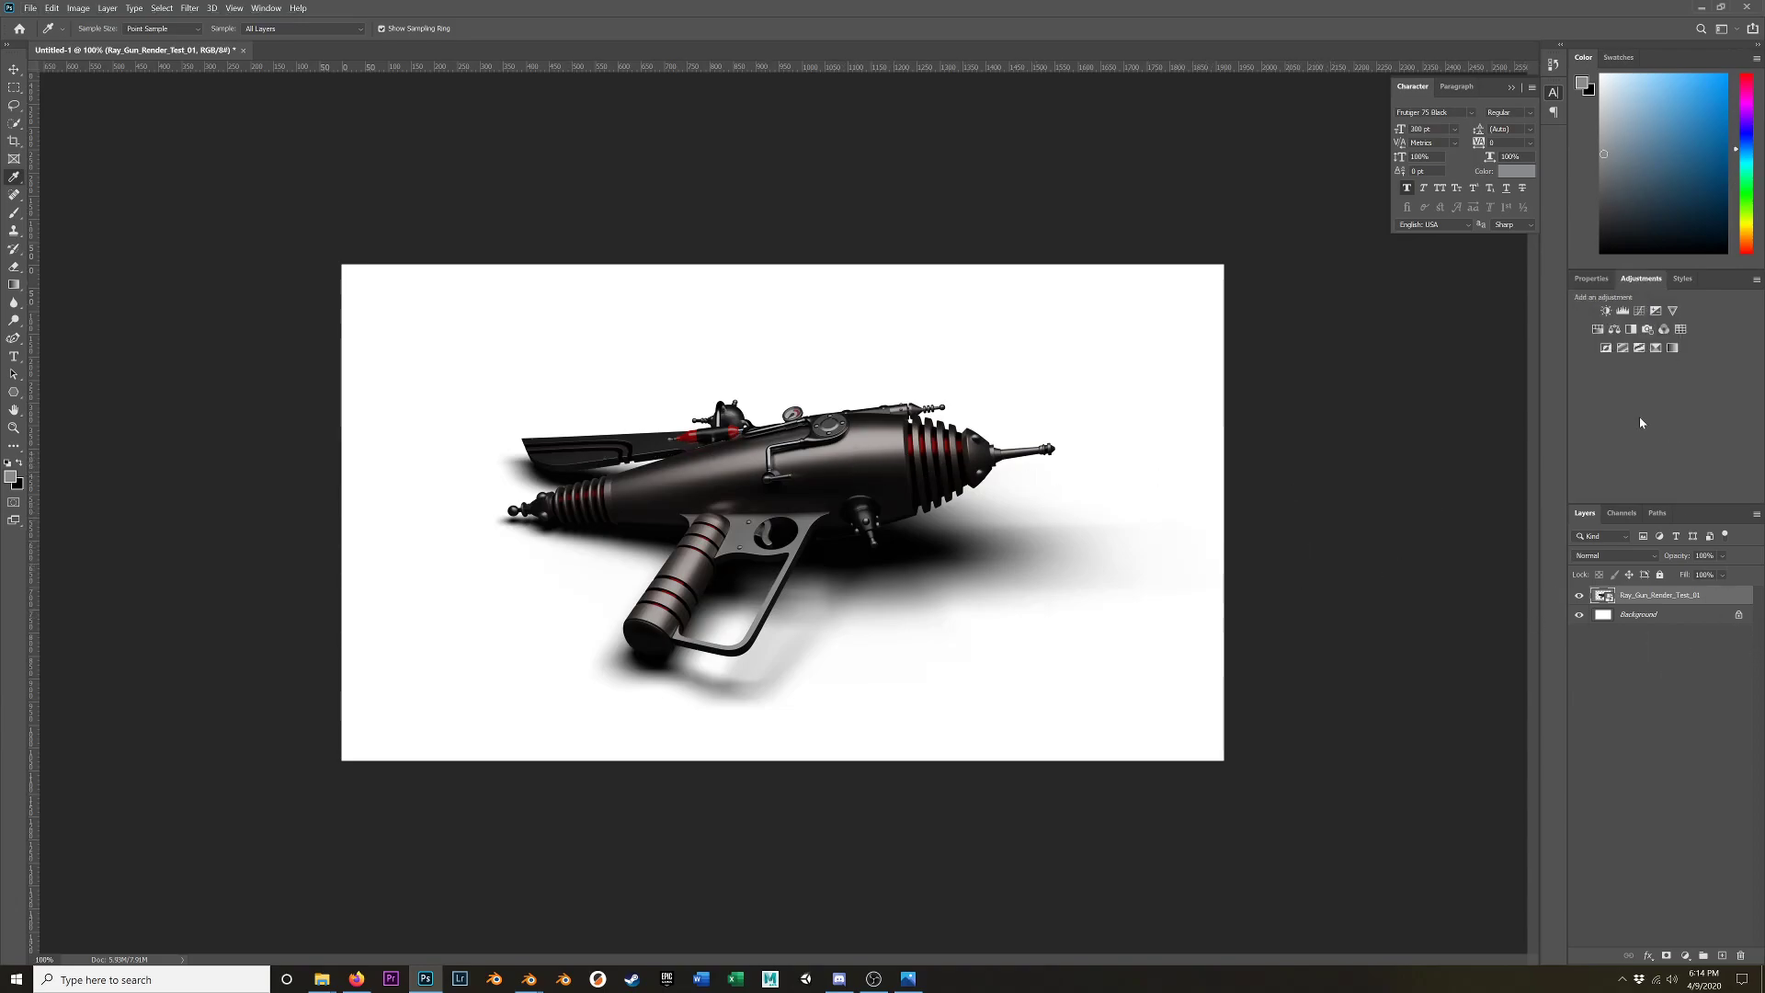
left_click(1639, 320)
left_click_drag(1665, 432, 1657, 413)
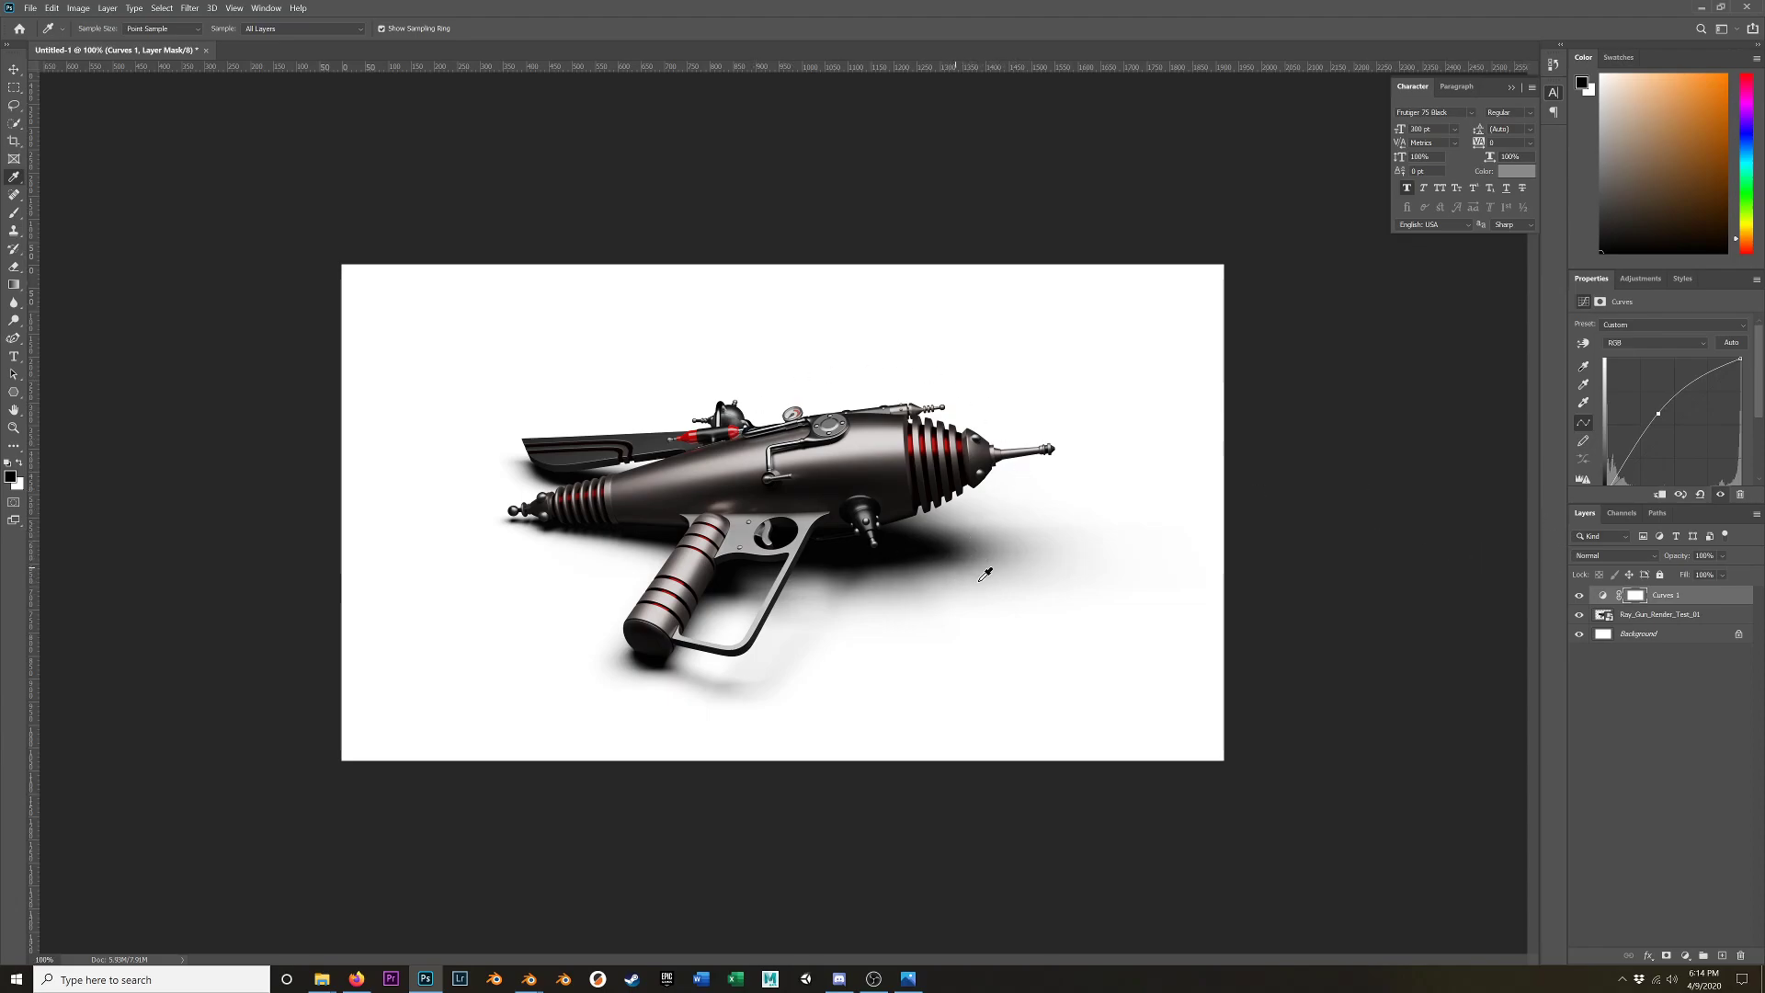
- Add a Solid Color fill layer directly above the Background layer in dark grey #464646
left_click(1659, 636)
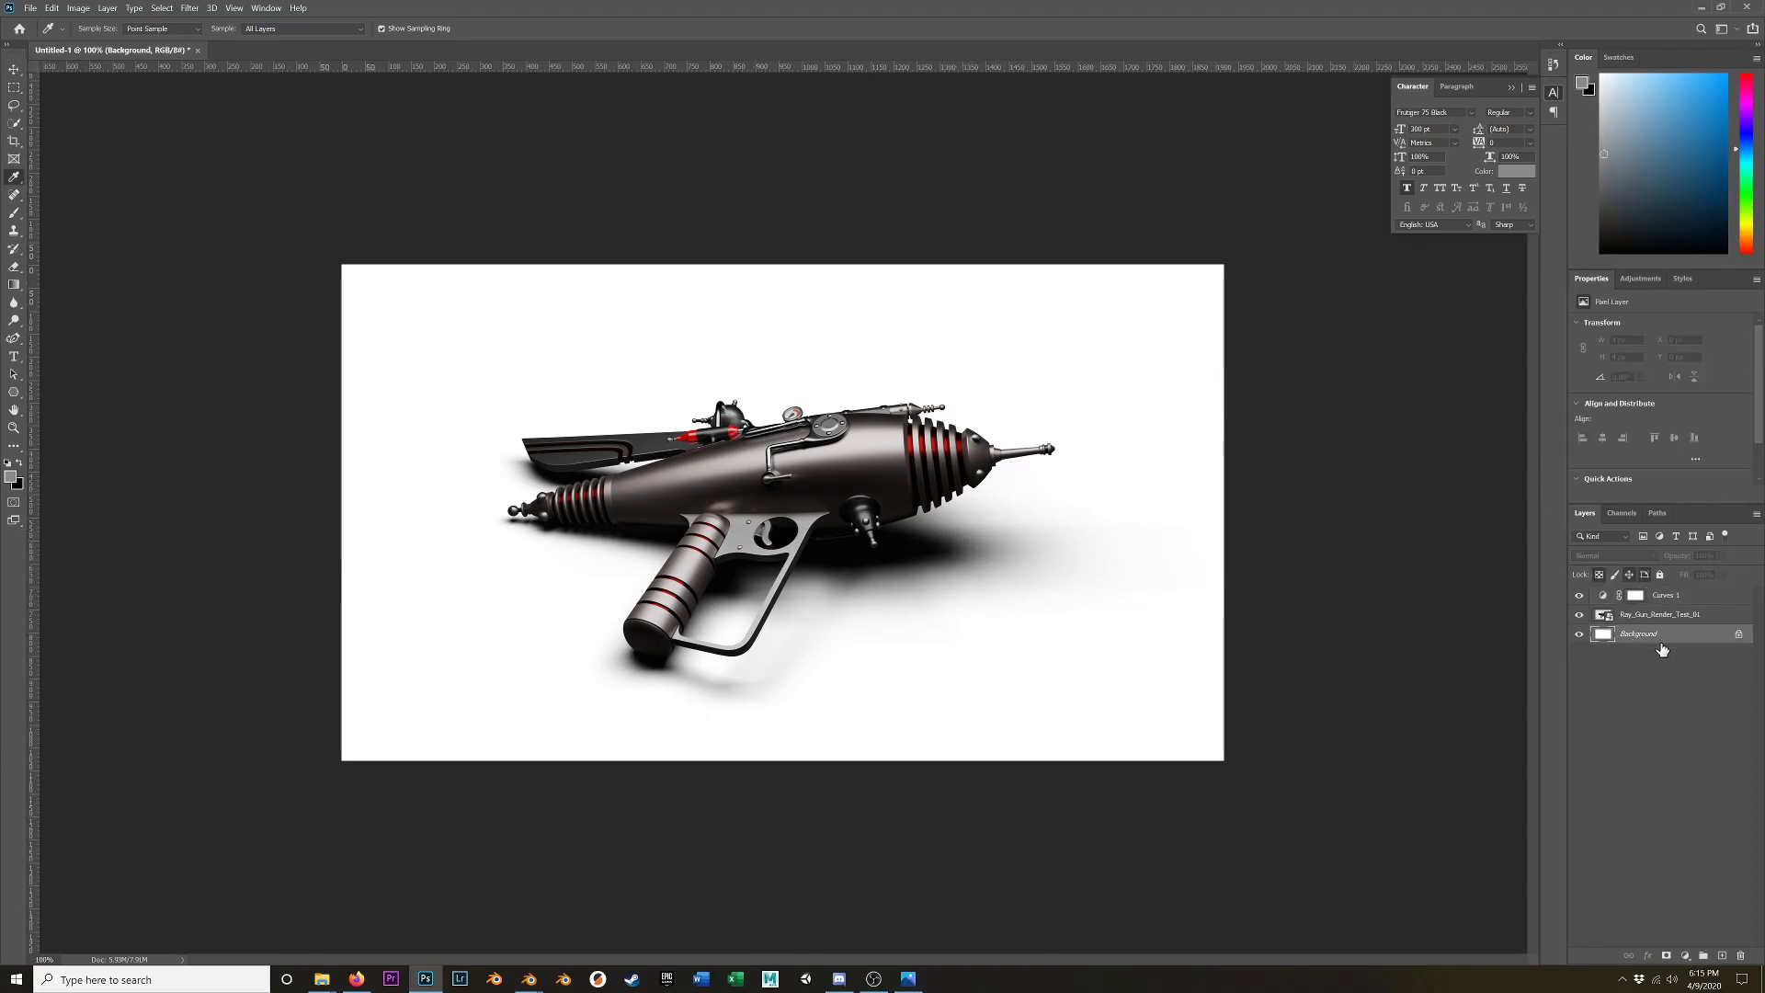
left_click(1690, 956)
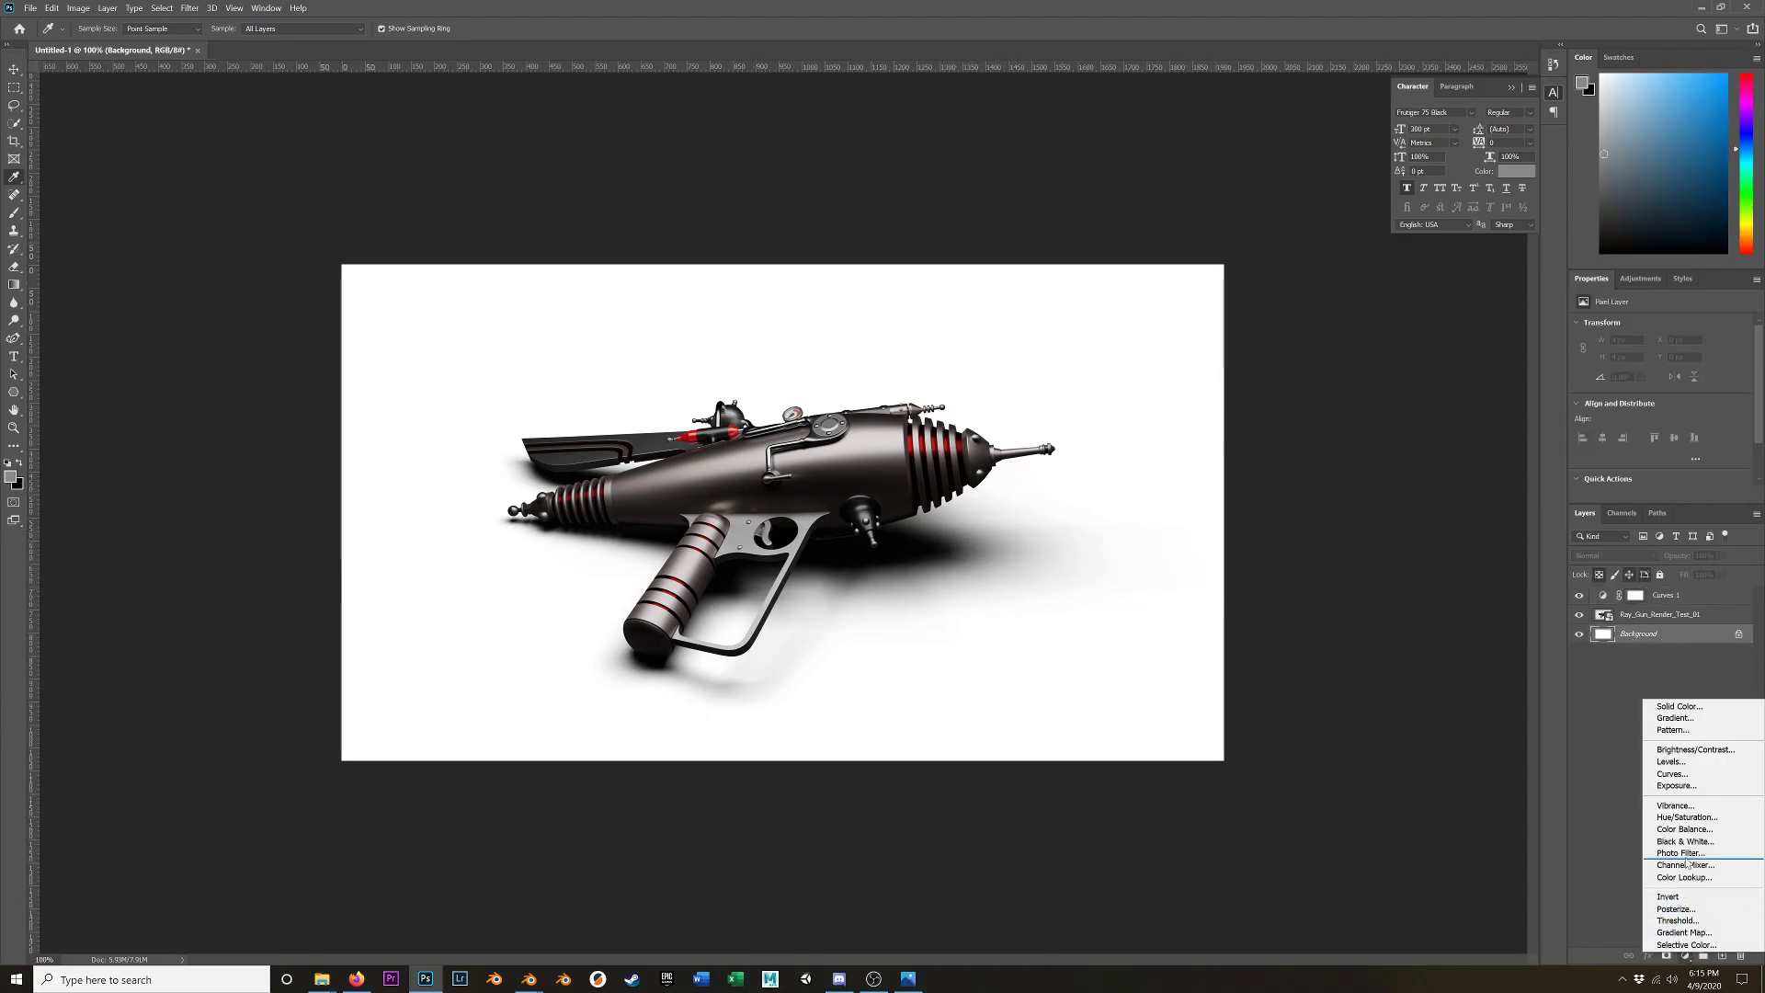
left_click(1689, 710)
mouse_move(1137, 454)
left_mouse_down()
mouse_move(1186, 471)
mouse_move(1190, 507)
mouse_move(1117, 502)
mouse_move(1108, 471)
left_mouse_up()
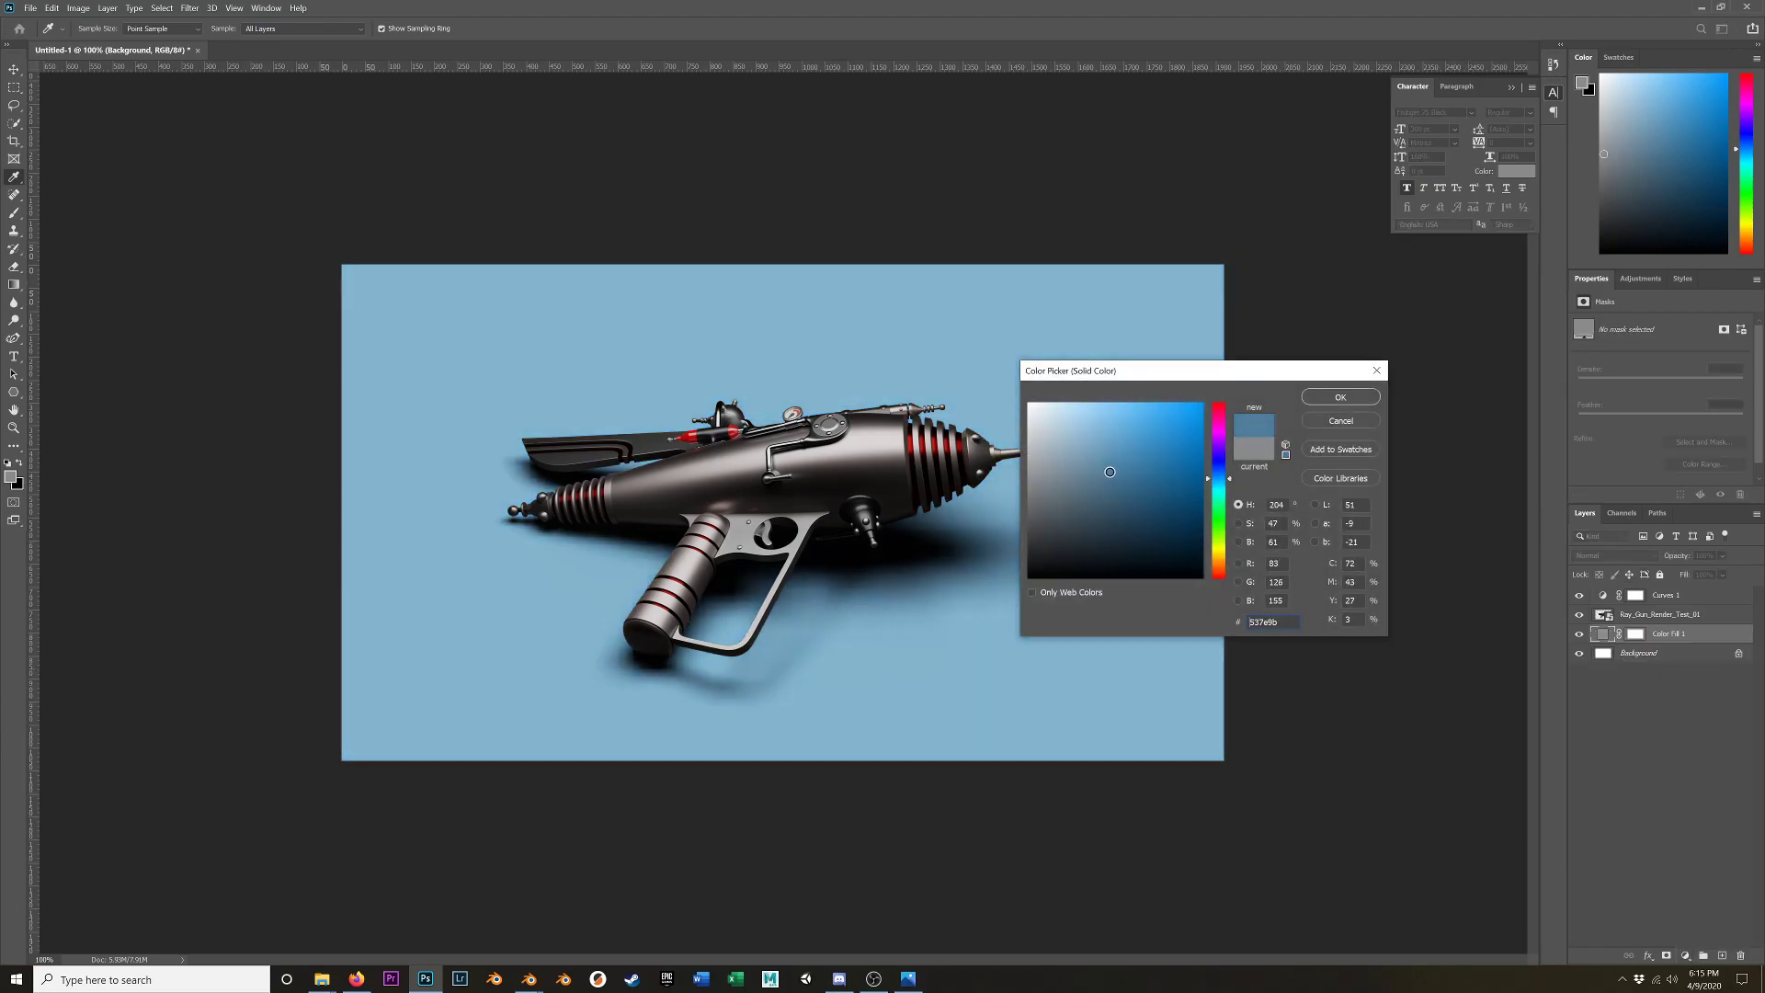
left_click_drag(1226, 521, 1210, 570)
left_click_drag(1143, 423, 1173, 412)
left_click_drag(1218, 569, 986, 529)
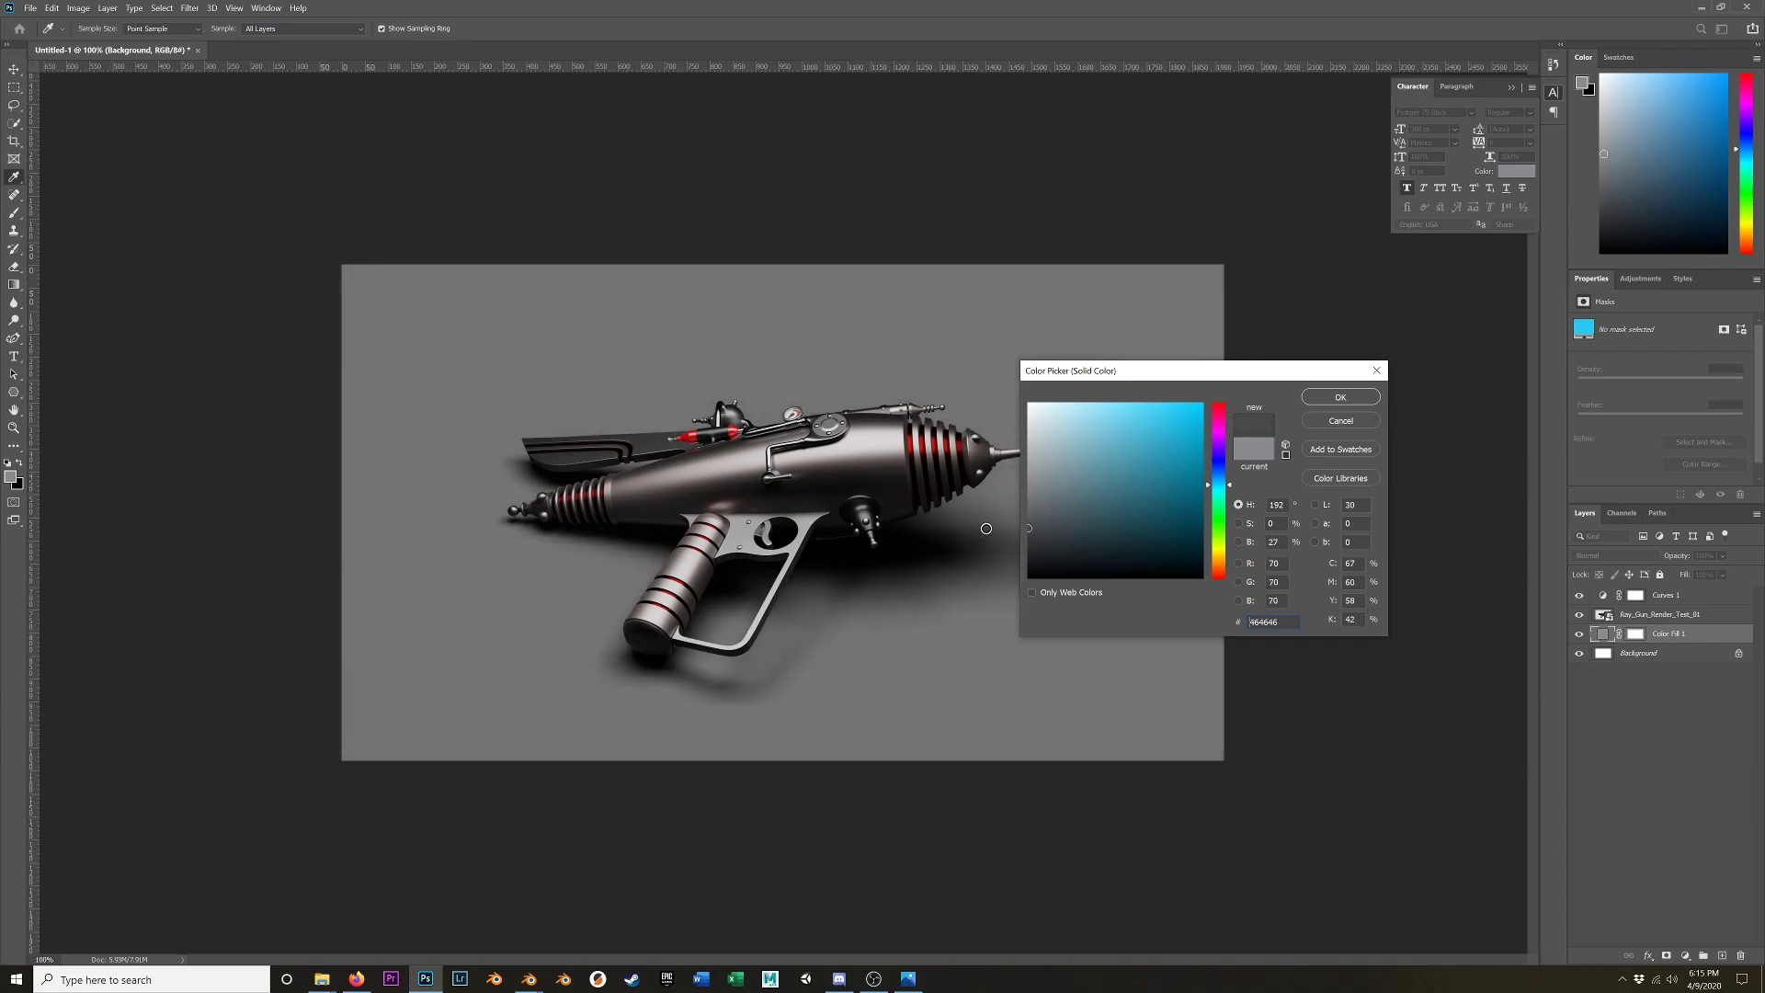
left_click(1363, 399)
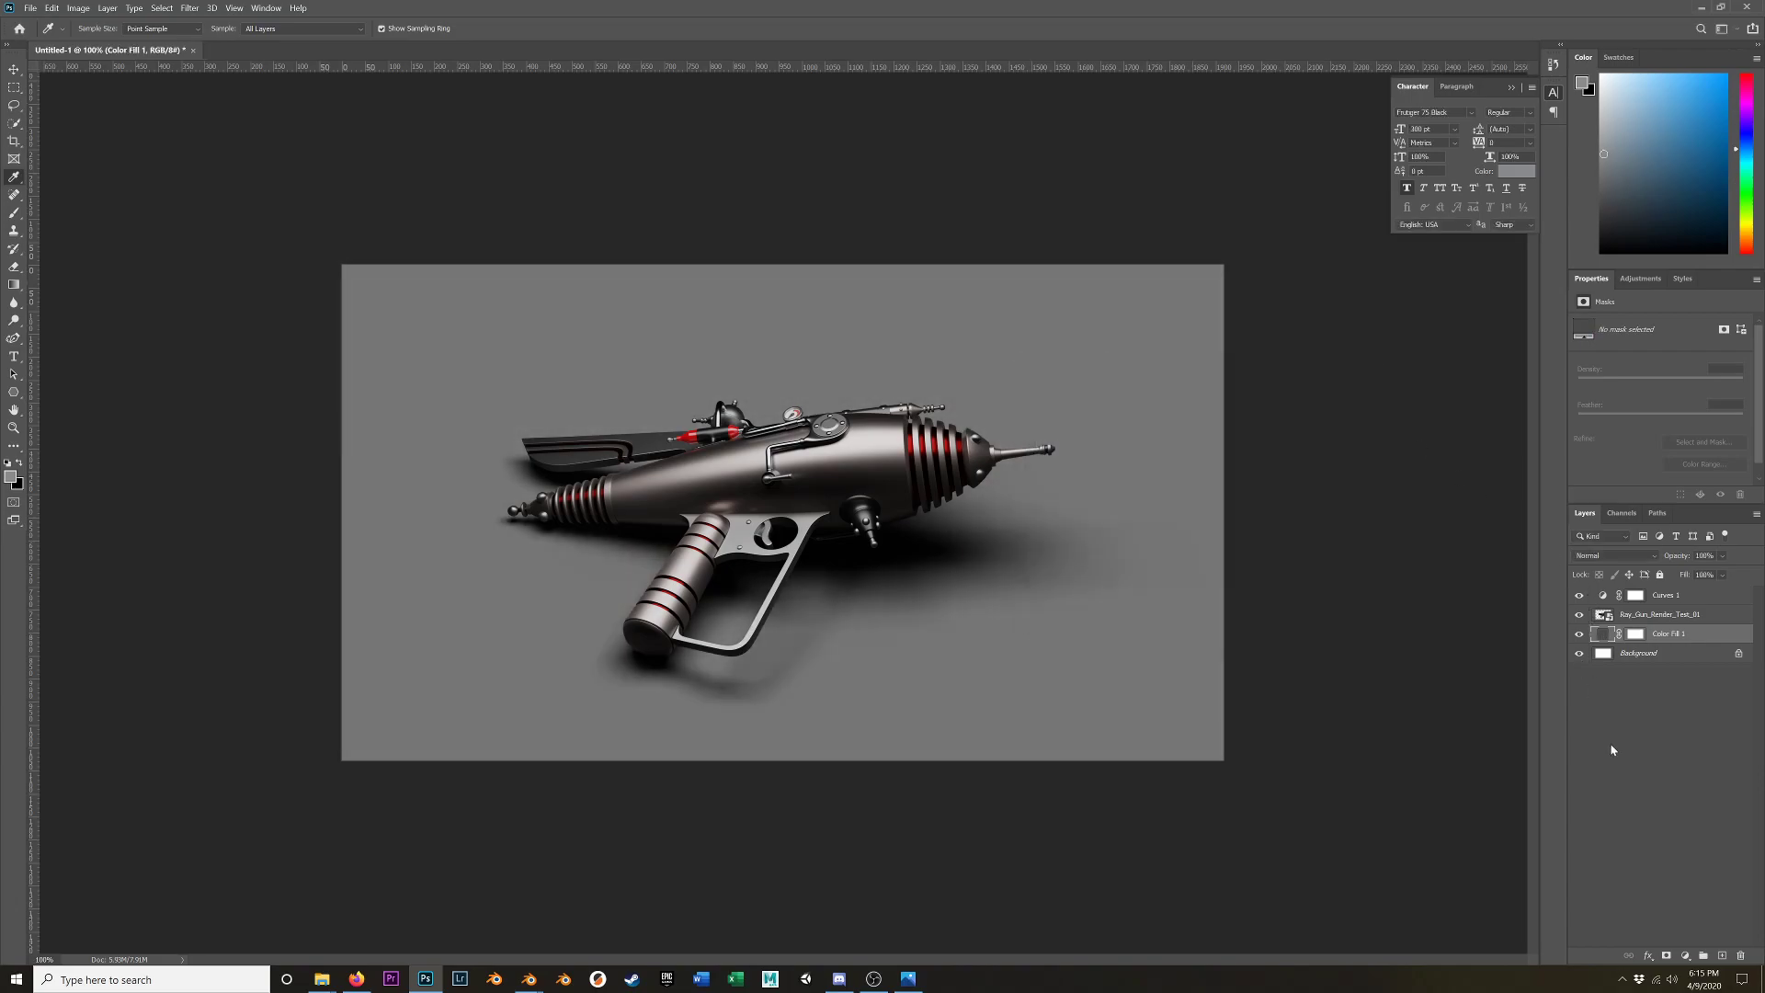
- Add a new layer above the colour fill and fill it with a vertical linear gradient from purple at the bottom to blue at the top
left_click(1721, 956)
left_click(9, 285)
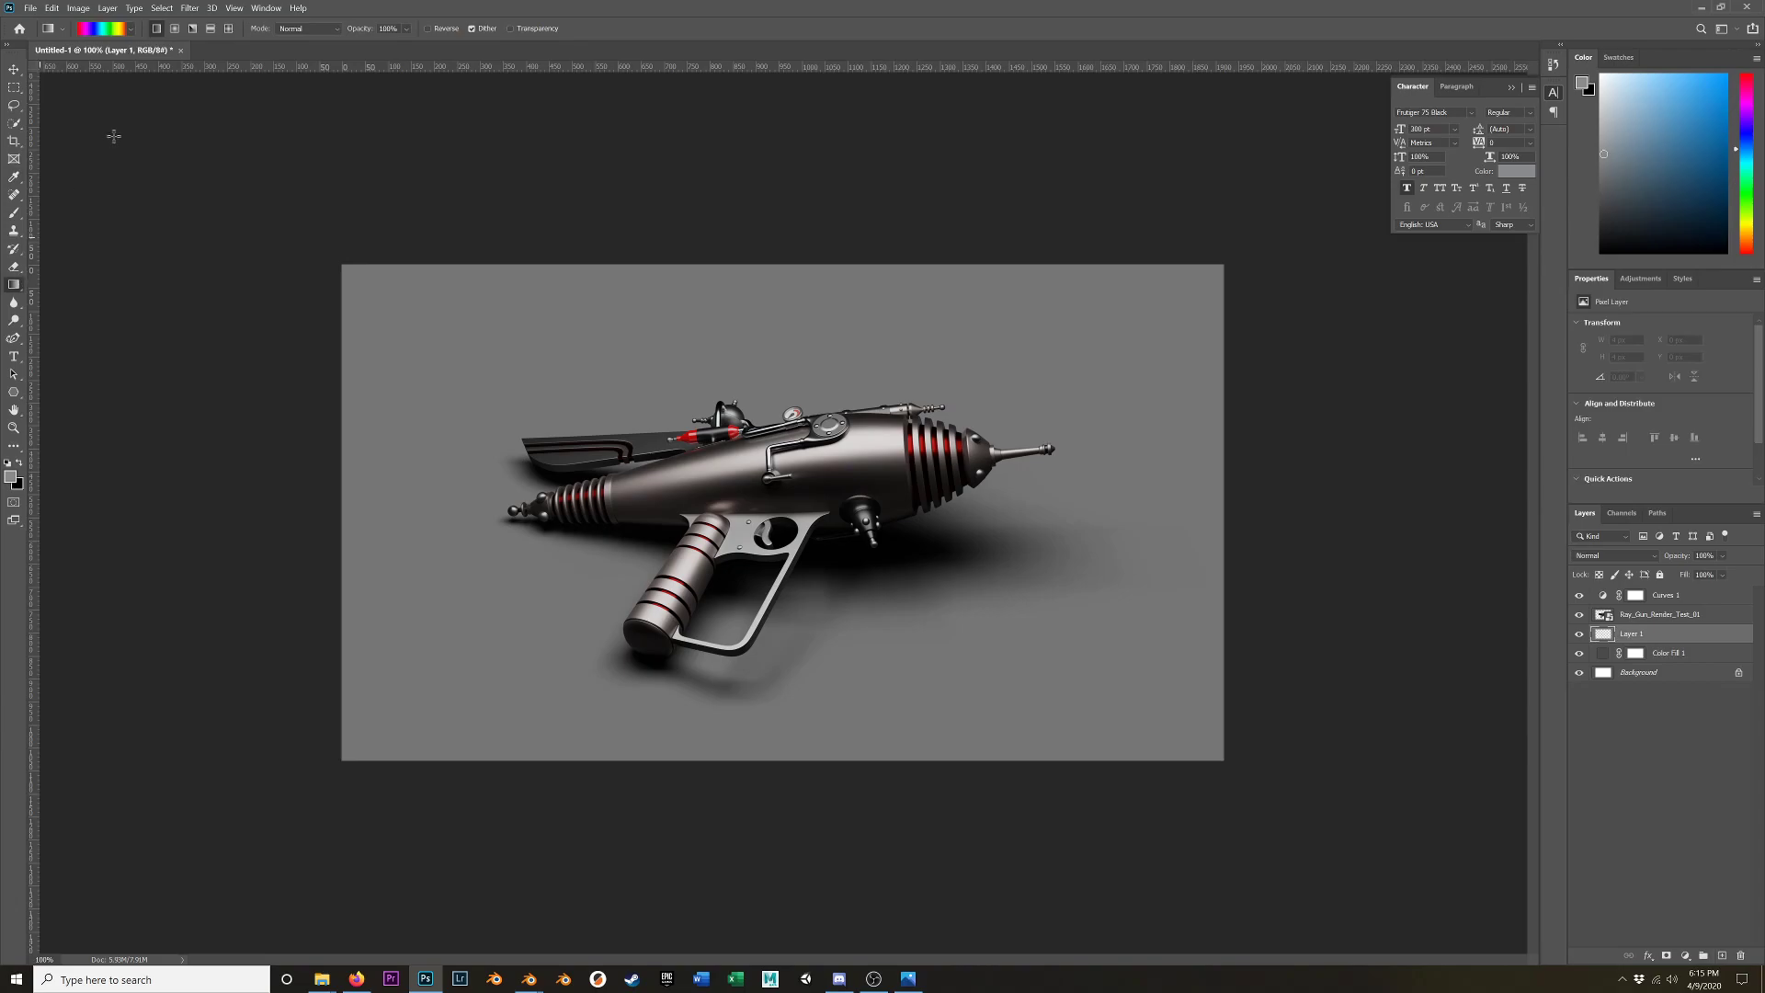
left_click(131, 28)
left_click(31, 54)
left_click(35, 95)
scroll(64, 94, "down", 3)
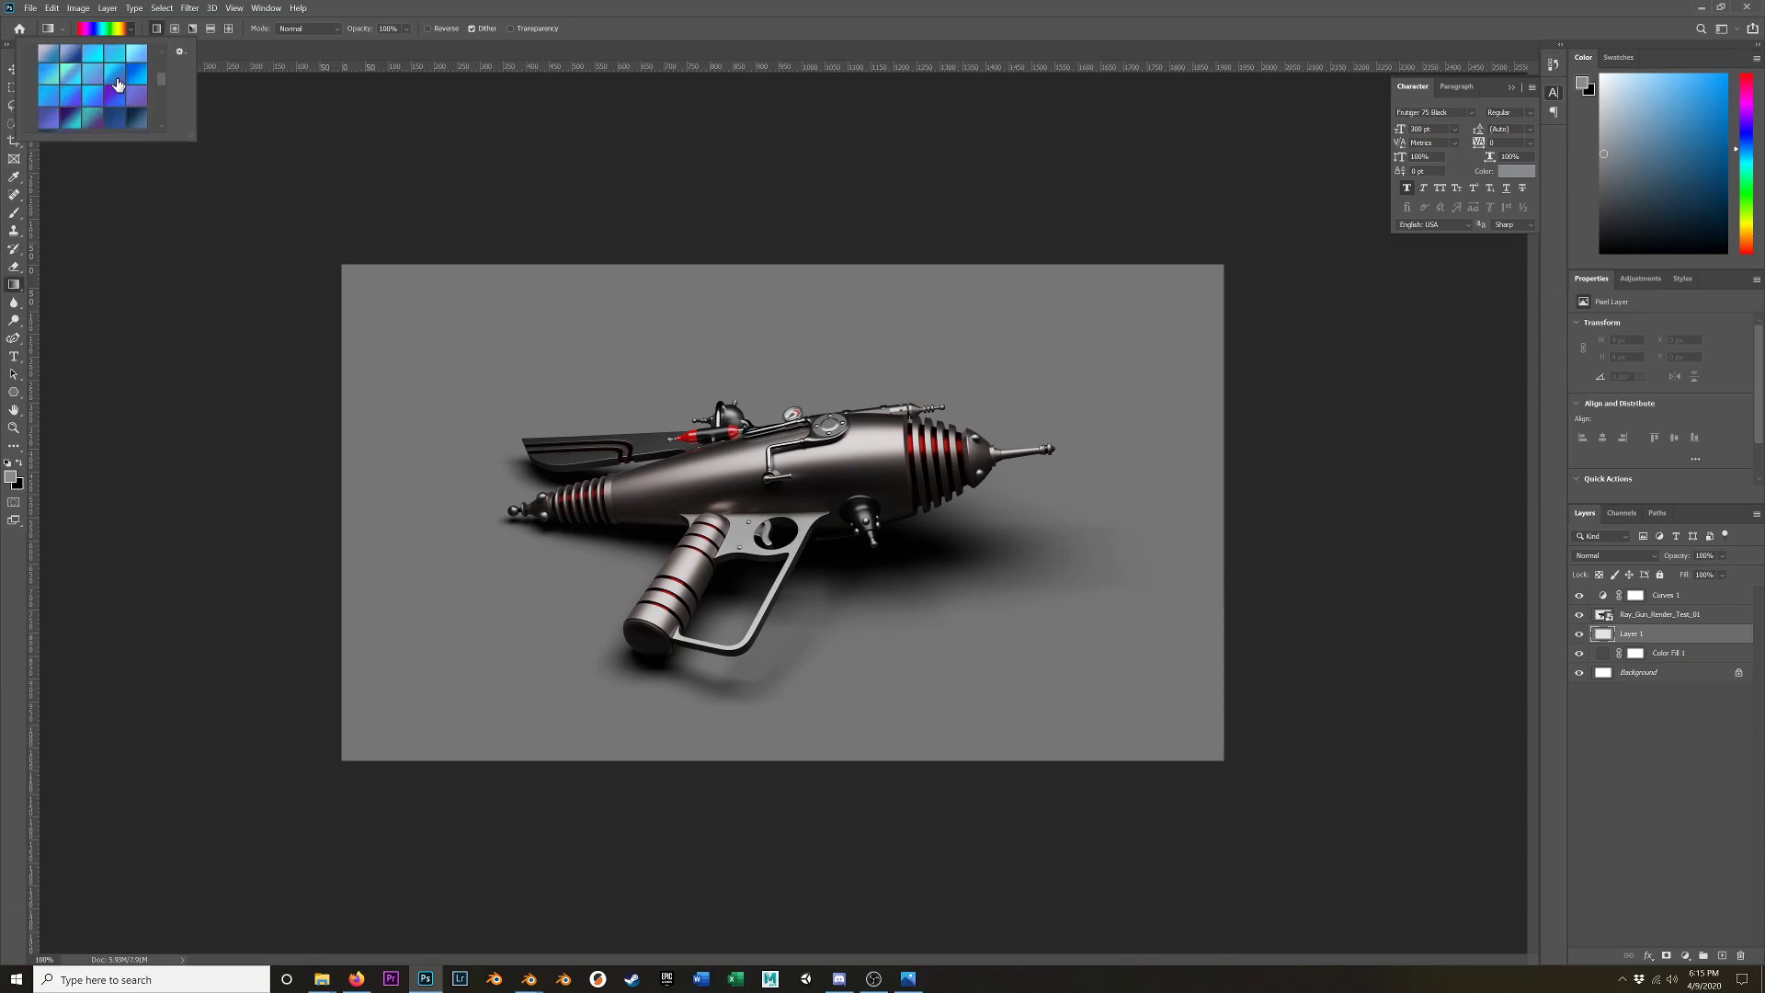
left_click(110, 93)
left_click_drag(837, 625, 844, 345)
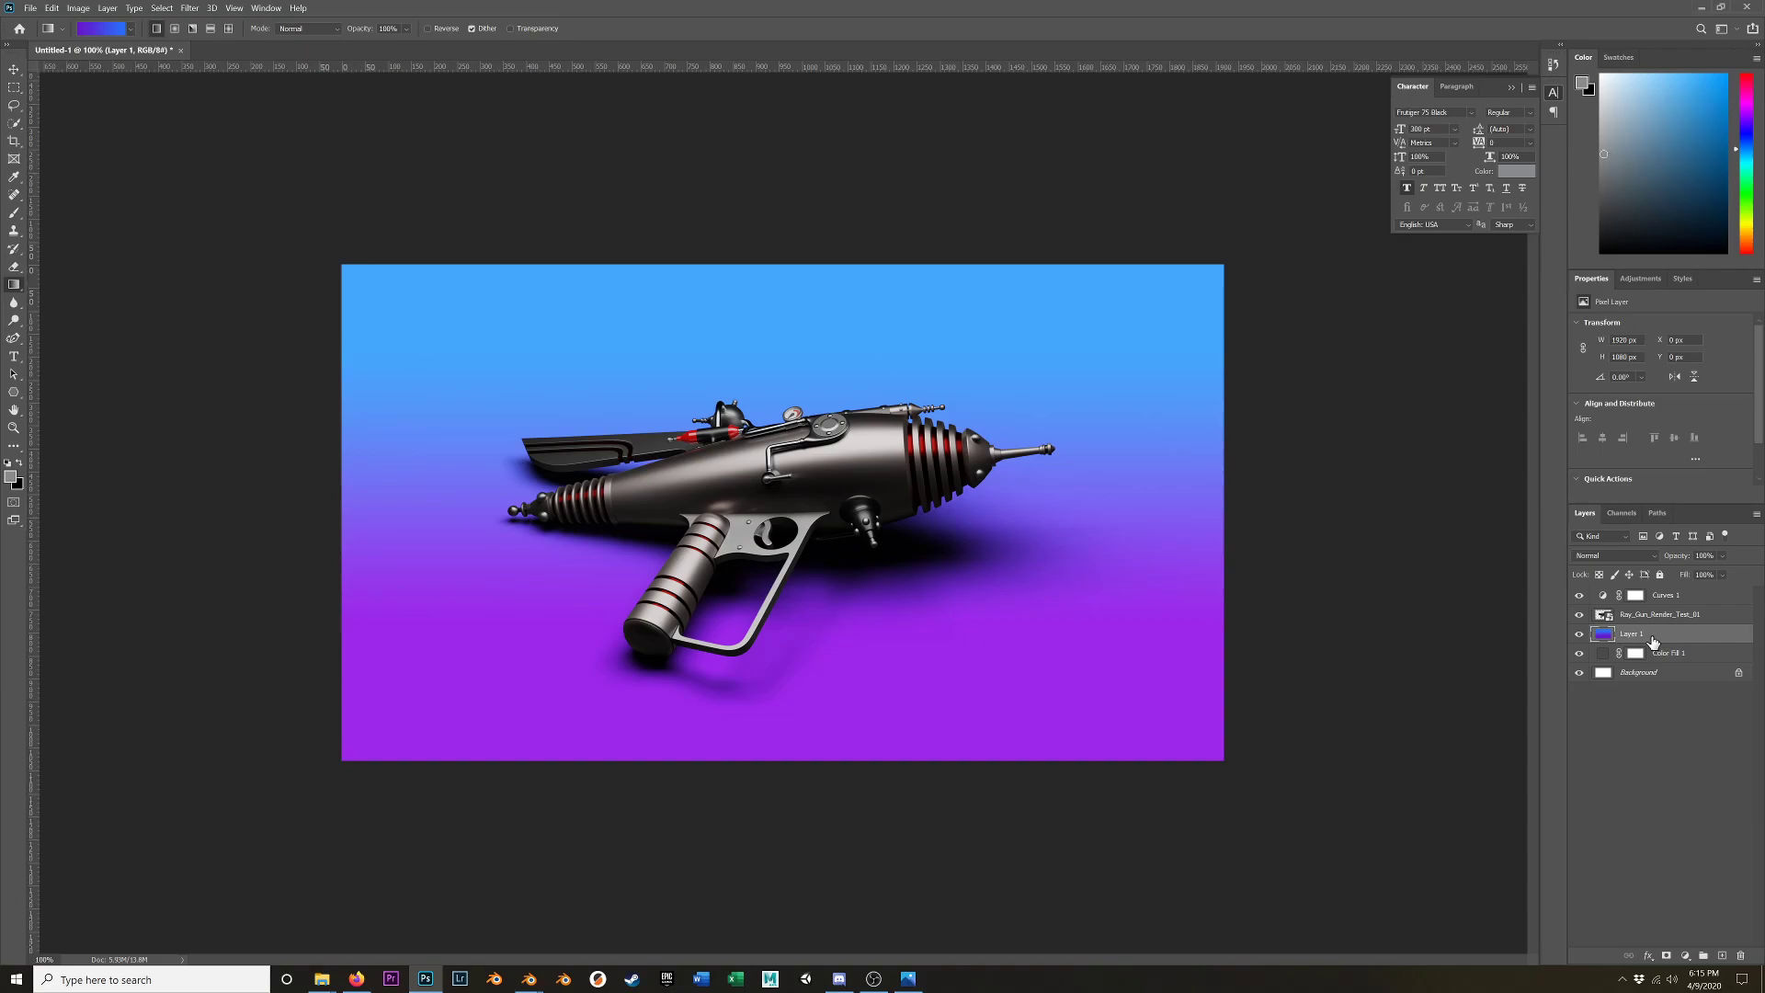
- Switch to the main Blender window and swap the lighting by disabling the Light_Set_2 collection and enabling Light_Set_3
key("alt+Tab")
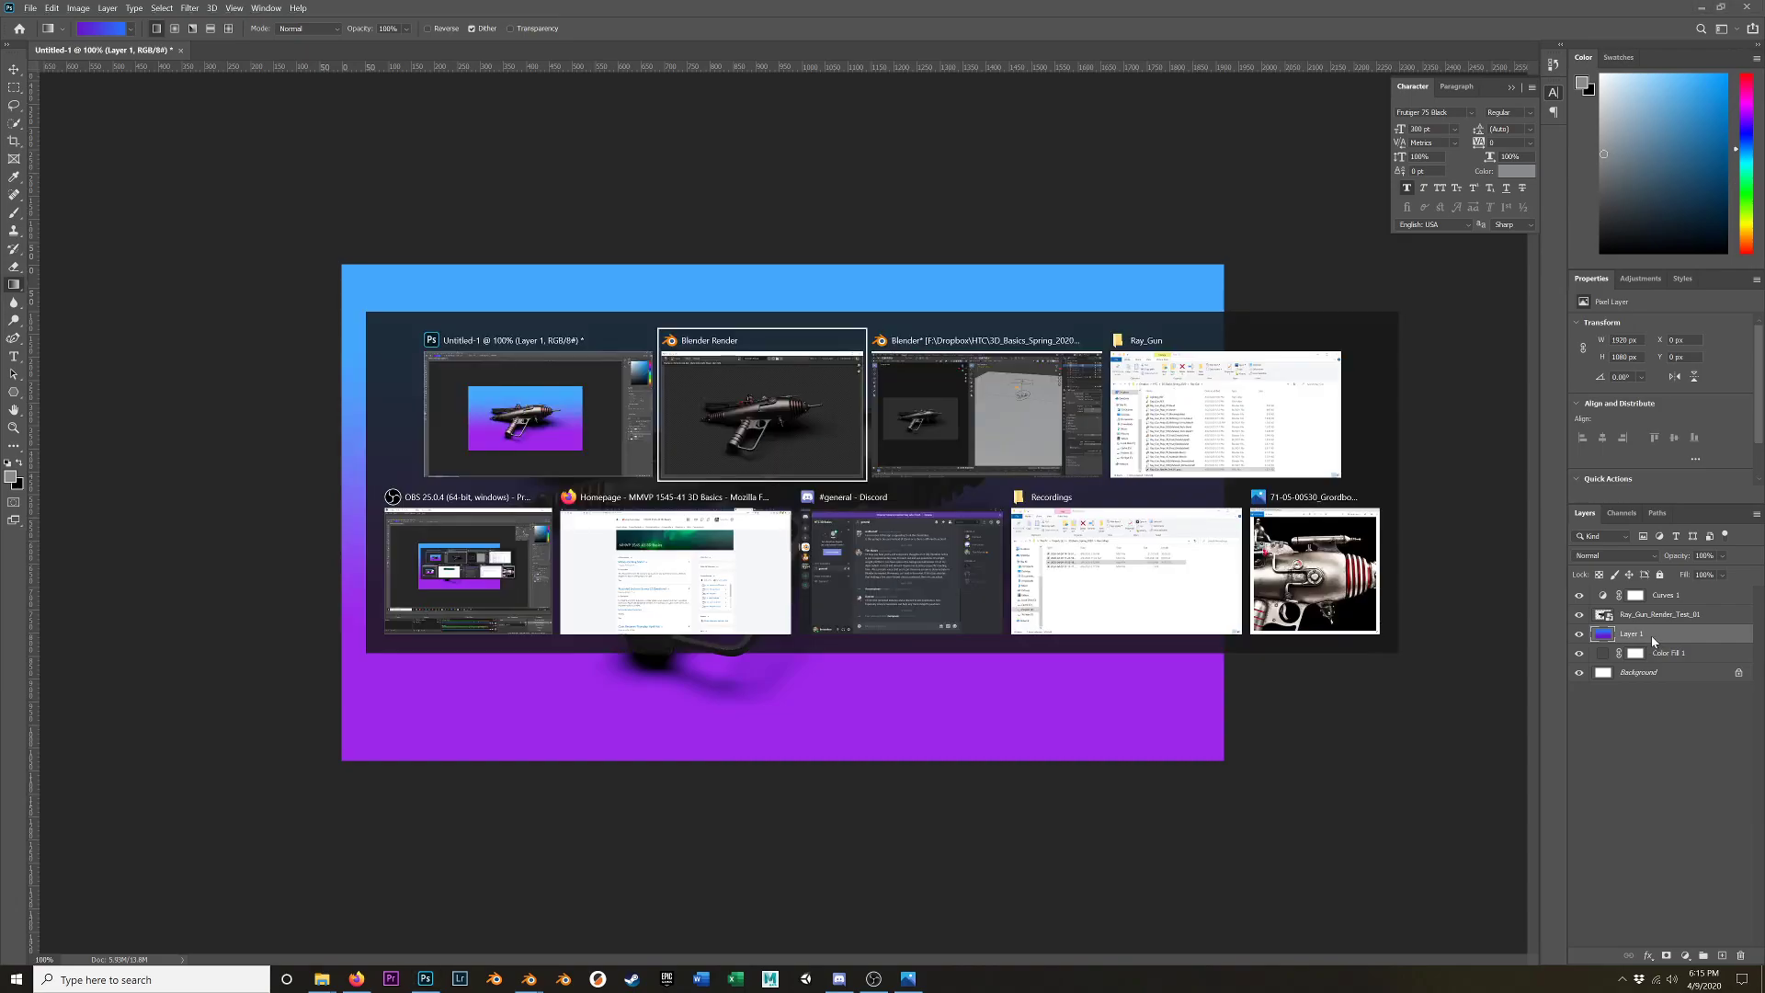
key("alt+Tab")
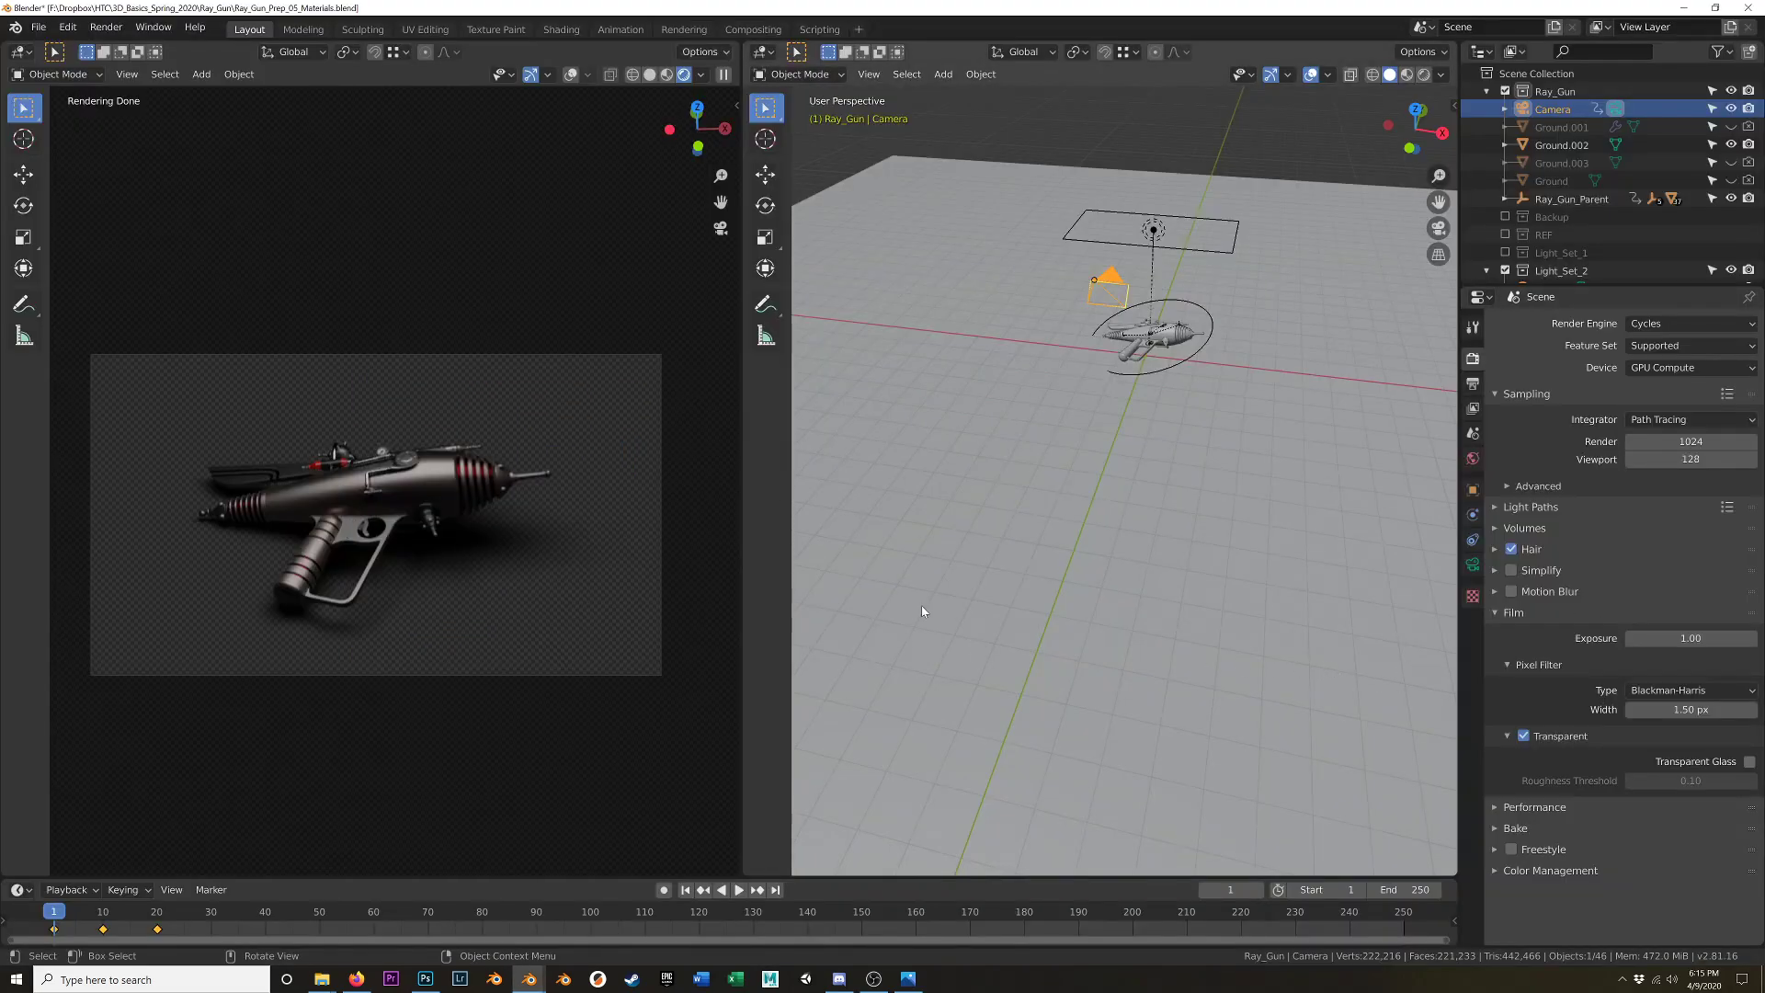
scroll(1586, 212, "down", 3)
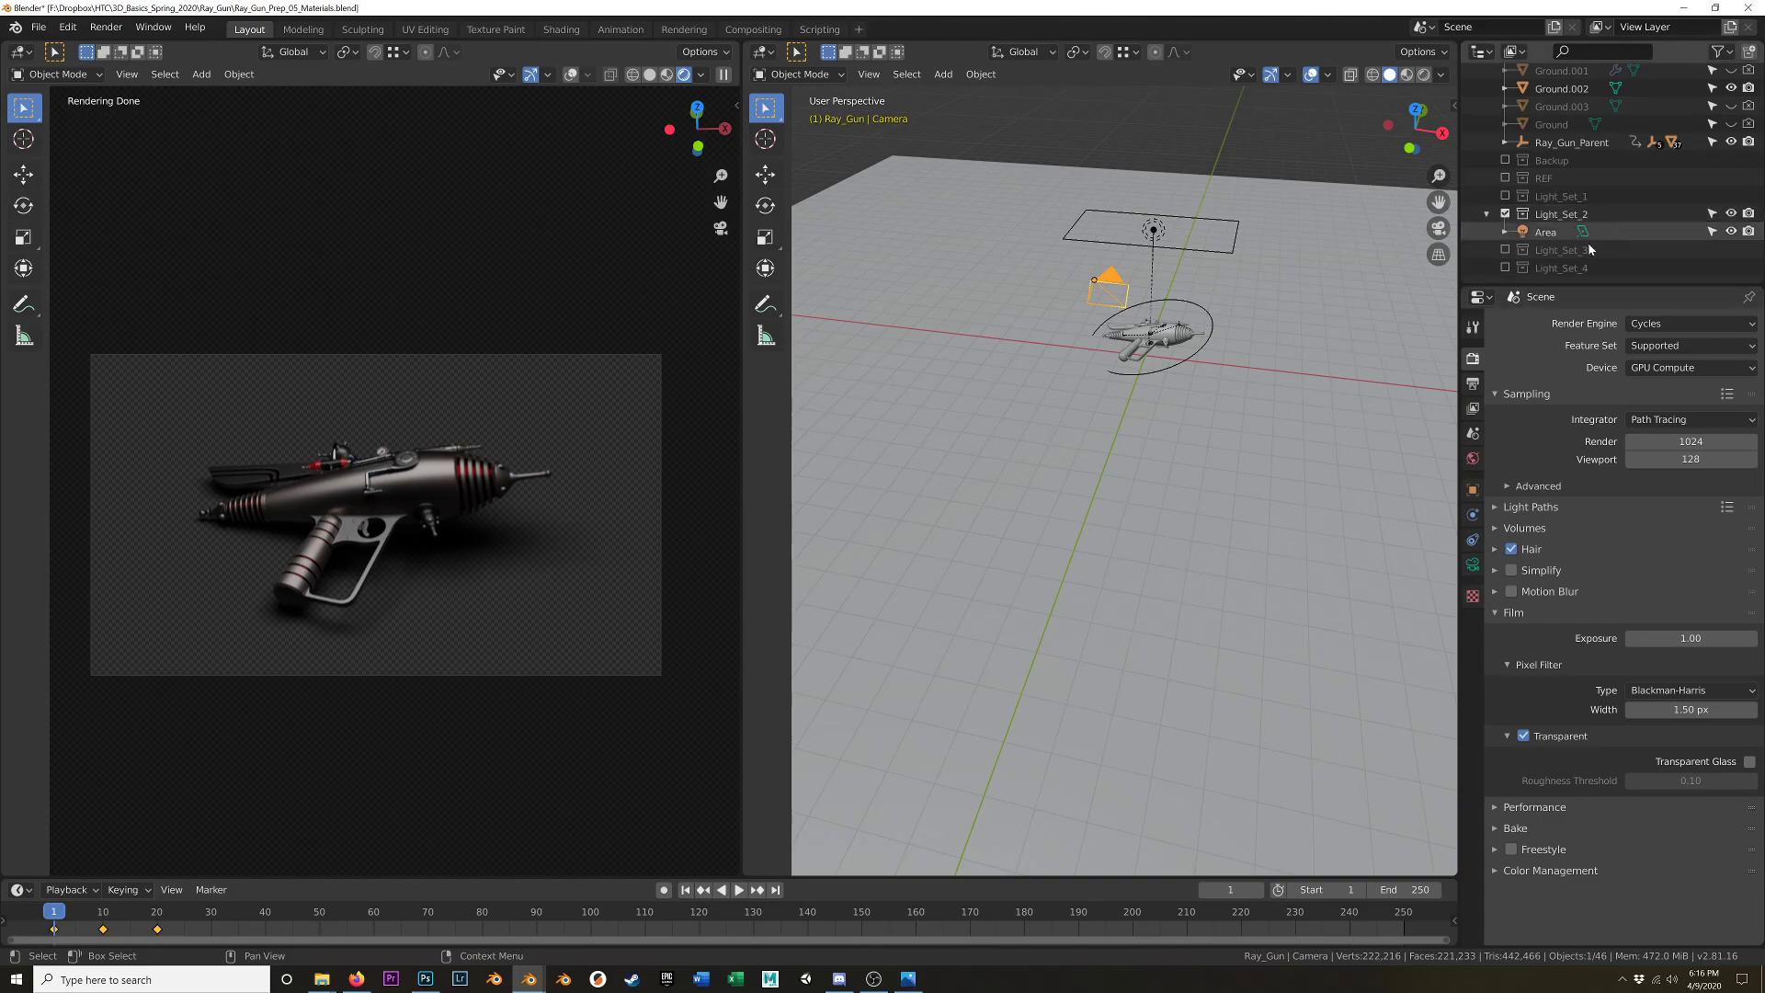
left_click(1504, 214)
left_click(1504, 250)
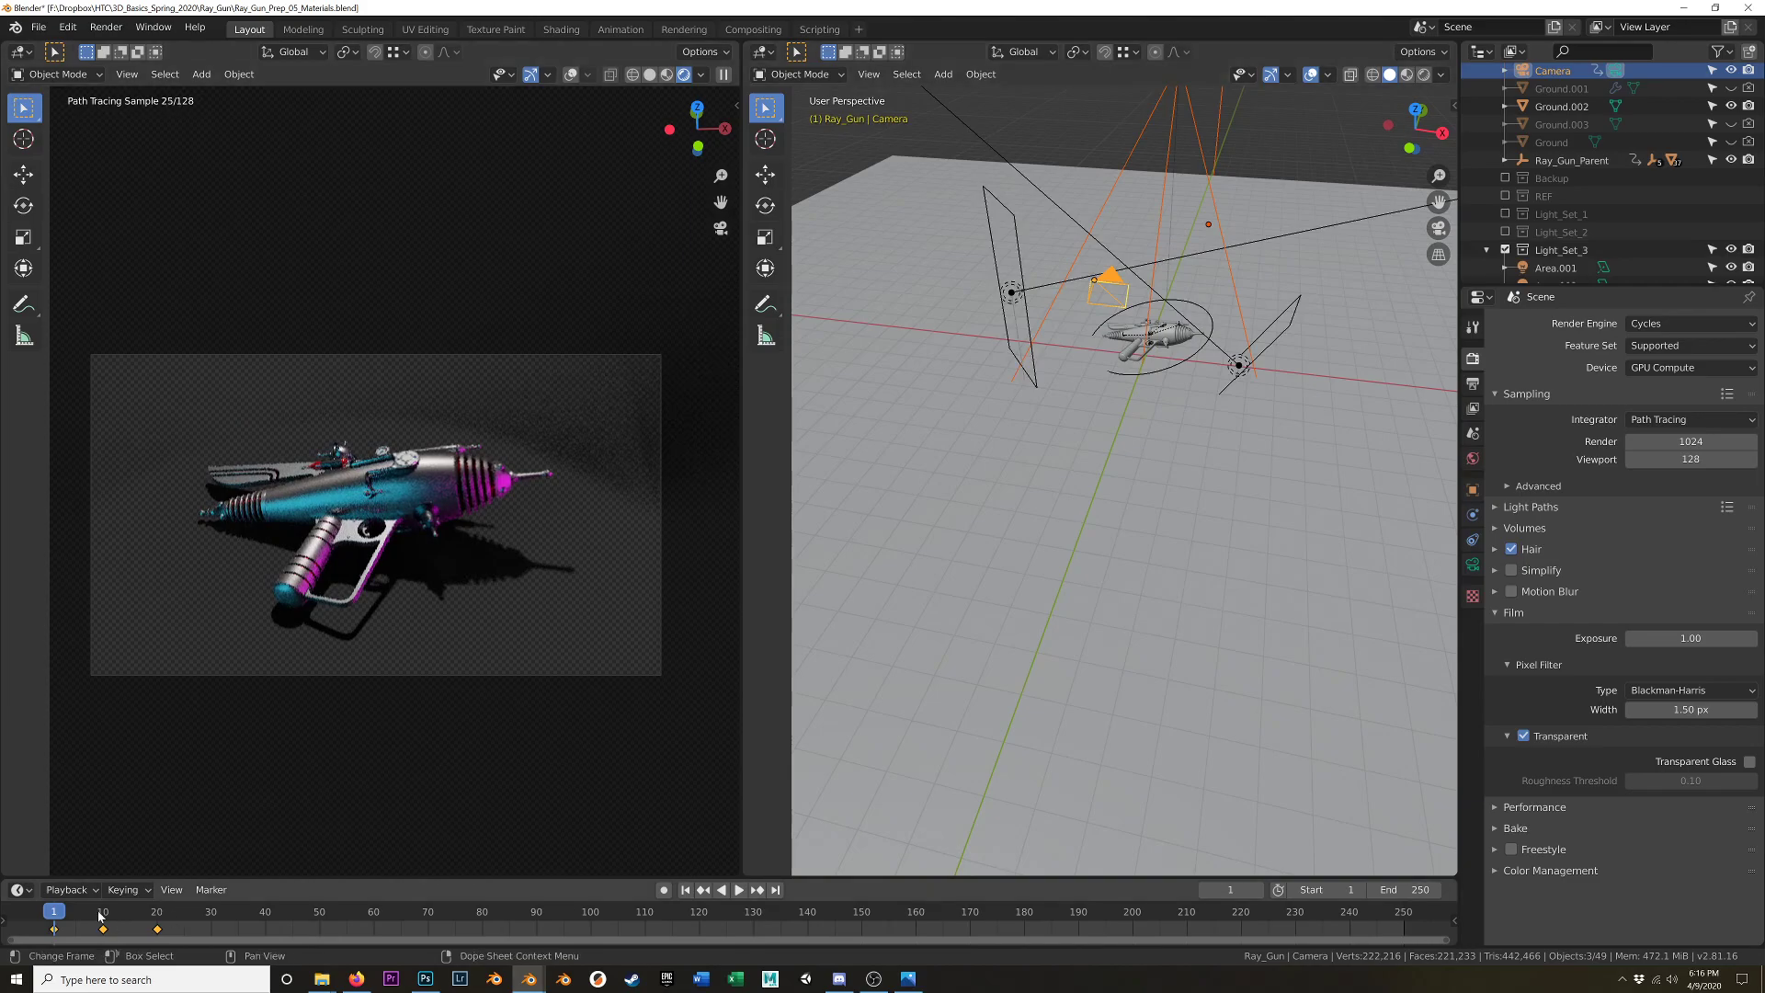
- Go to frame 10 on the timeline and join the two 3D viewports into one large rendered camera view
key("space")
key("space")
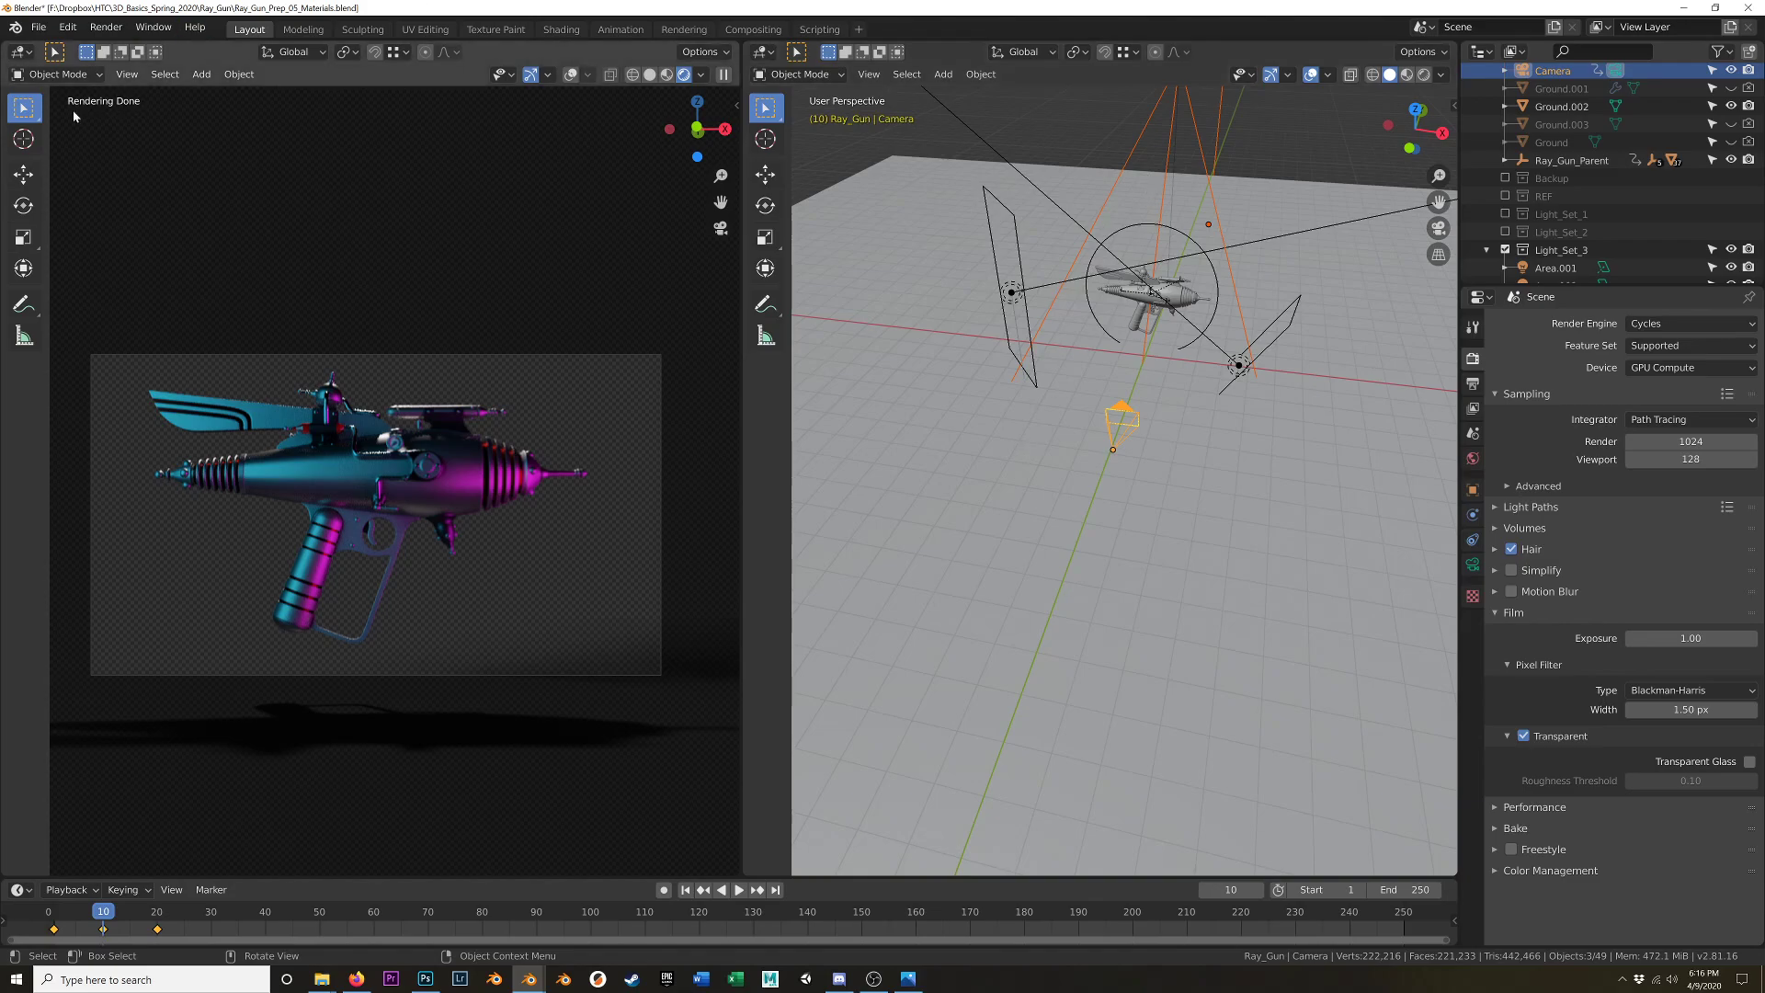
right_click(457, 326)
left_click_drag(739, 43, 809, 372)
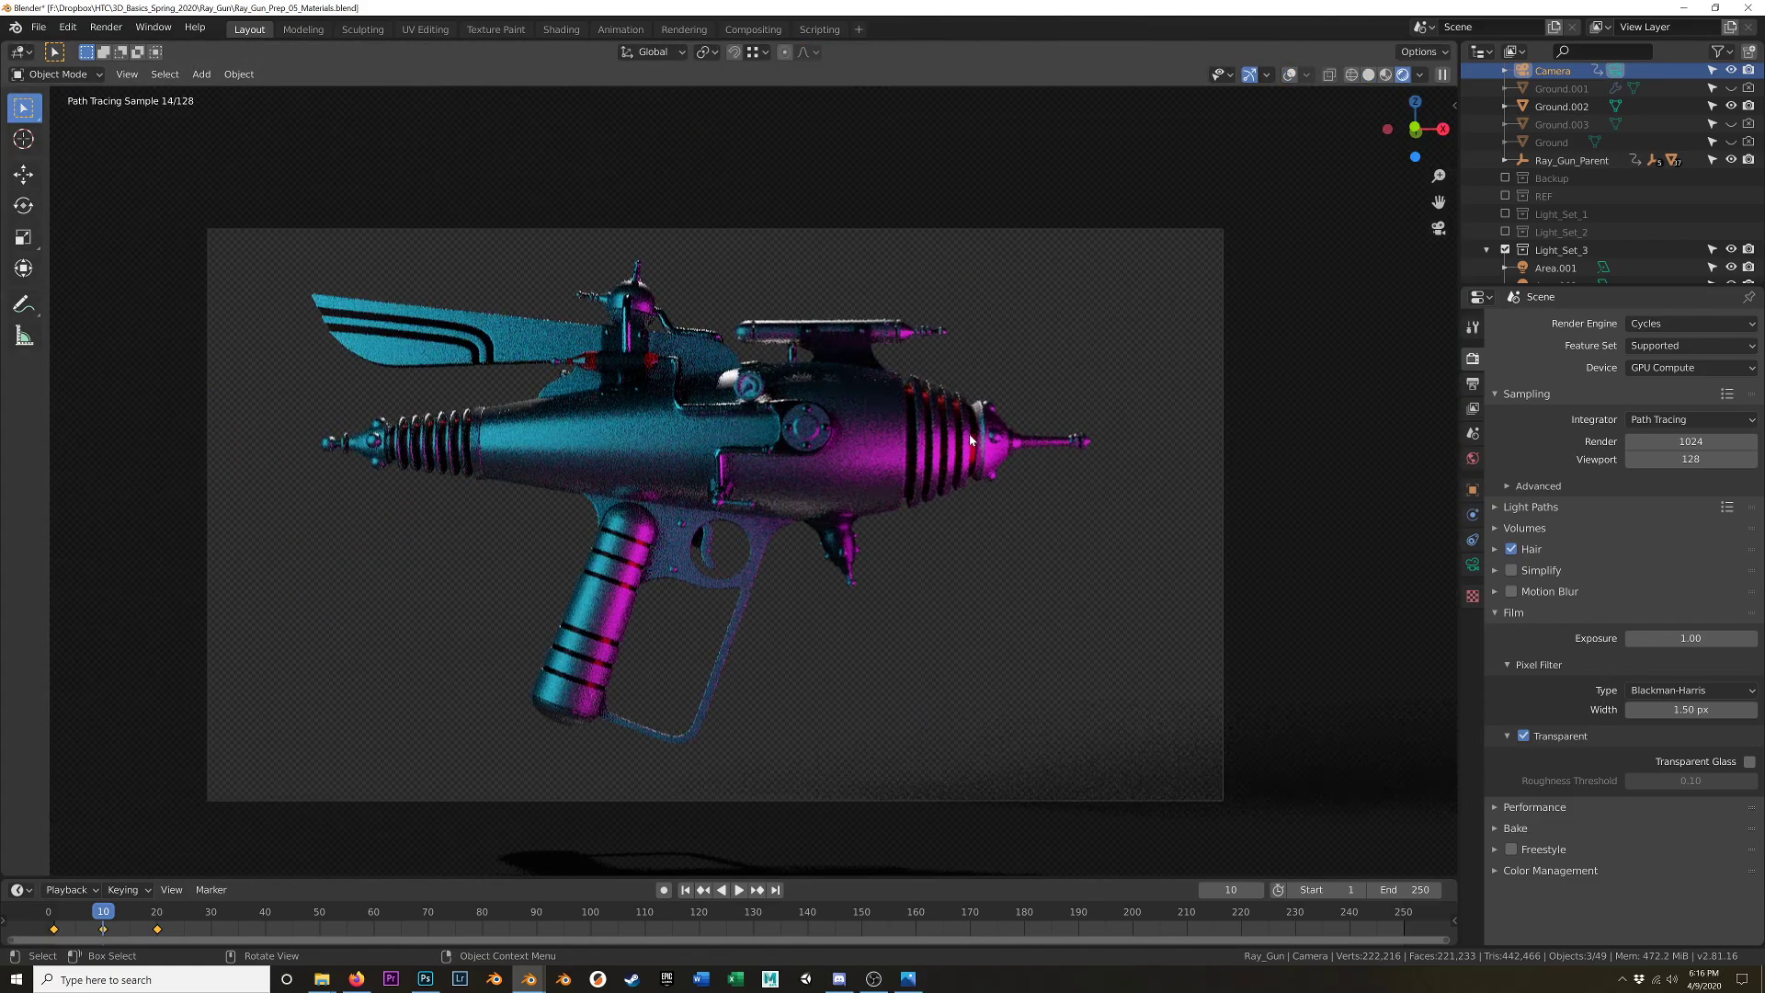